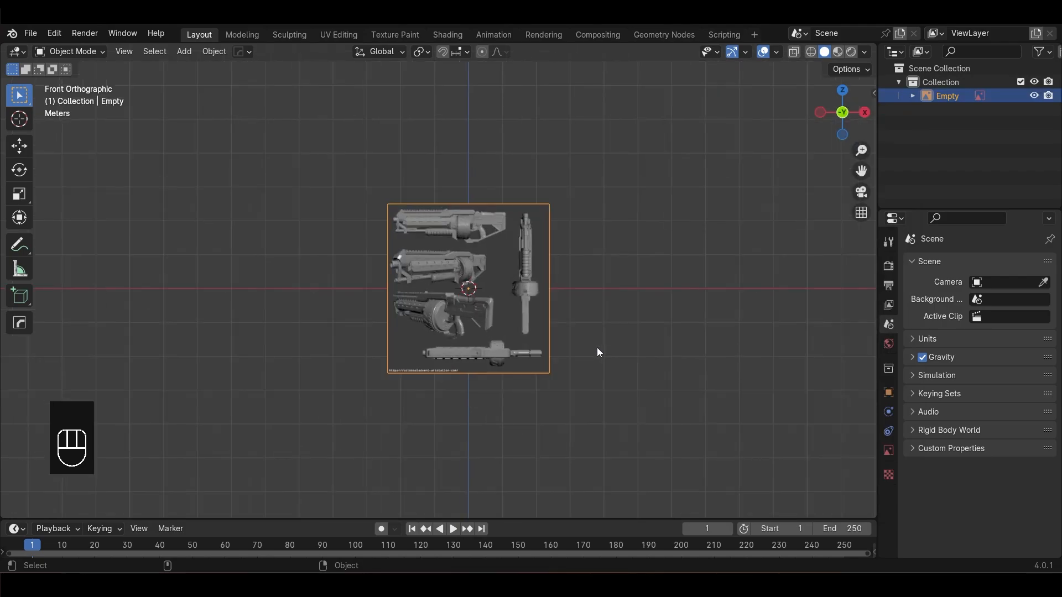
Scale the reference image up to more than three times its size and shift it slightly along the X axis
scroll(598, 347, "down", 3)
key("s")
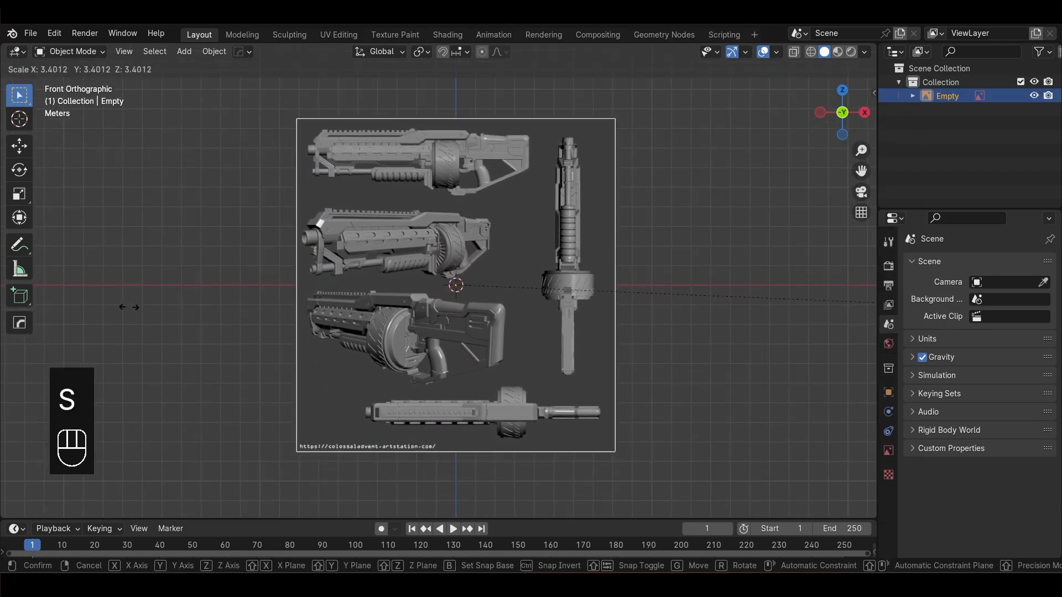
left_click(495, 235)
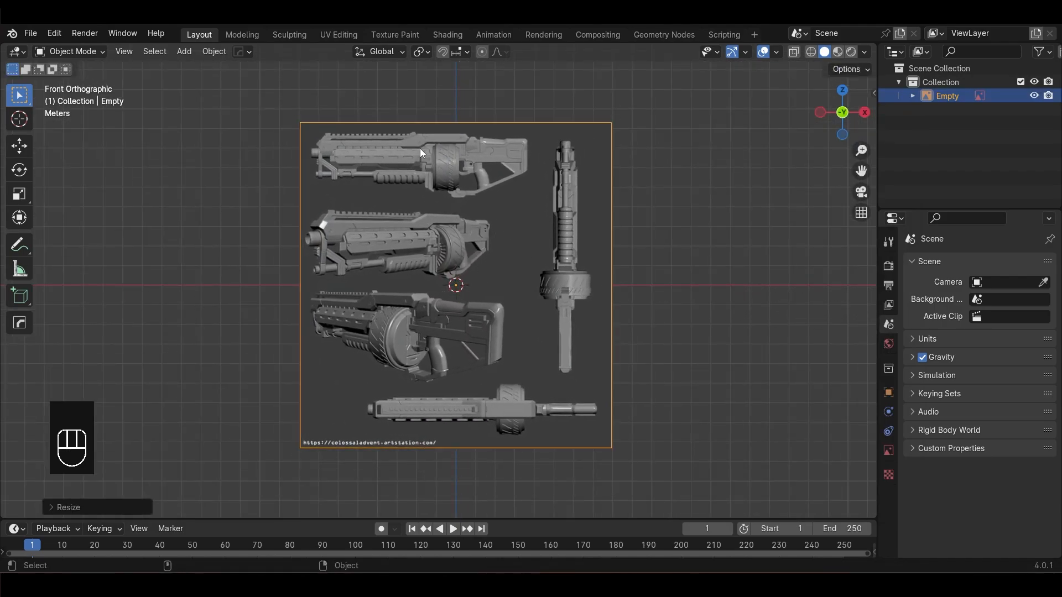
left_click(19, 146)
left_click_drag(454, 224, 484, 209)
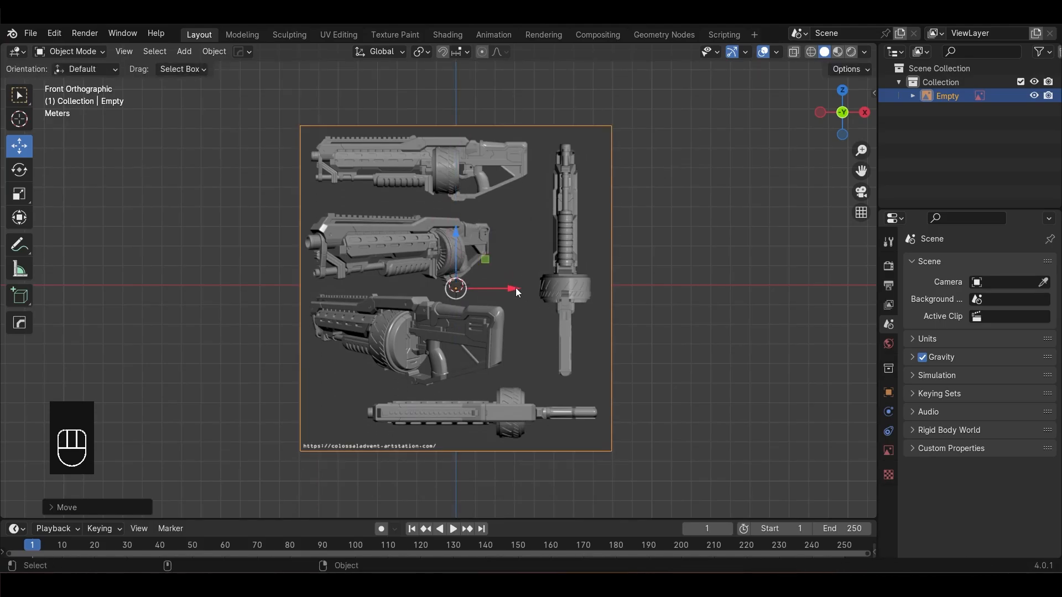
left_click_drag(514, 288, 539, 291)
Adjust the reference image's overall size, first enlarging it and then reducing it somewhat
key("s")
left_click(752, 271)
scroll(639, 234, "up", 1)
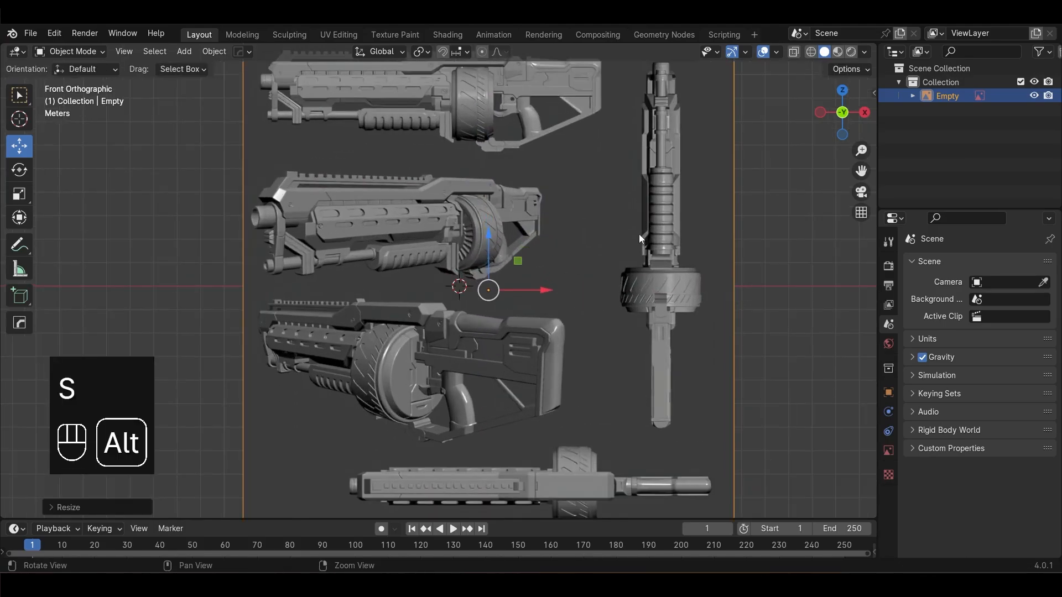
middle_click_drag(583, 130, 611, 265, "alt")
scroll(611, 265, "up", 4)
scroll(612, 264, "down", 8)
key("s")
left_click(636, 302)
scroll(636, 302, "up", 3)
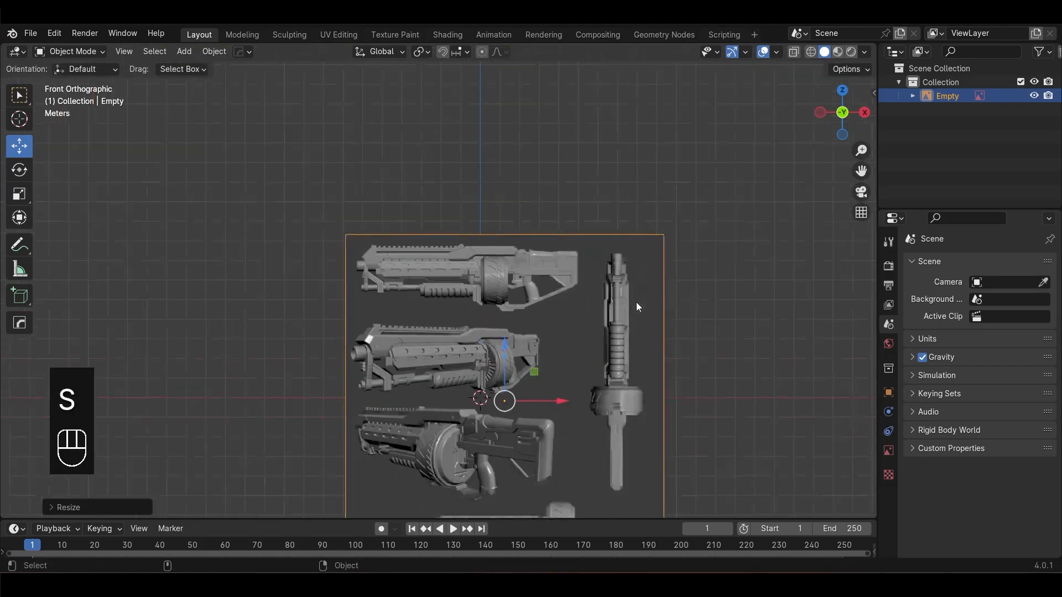
Move the reference image 90 m back along the Y axis
scroll(637, 302, "down", 7)
left_click_drag(684, 243, 688, 310, "alt")
type("wy90")
left_click(647, 302)
key("KP_1")
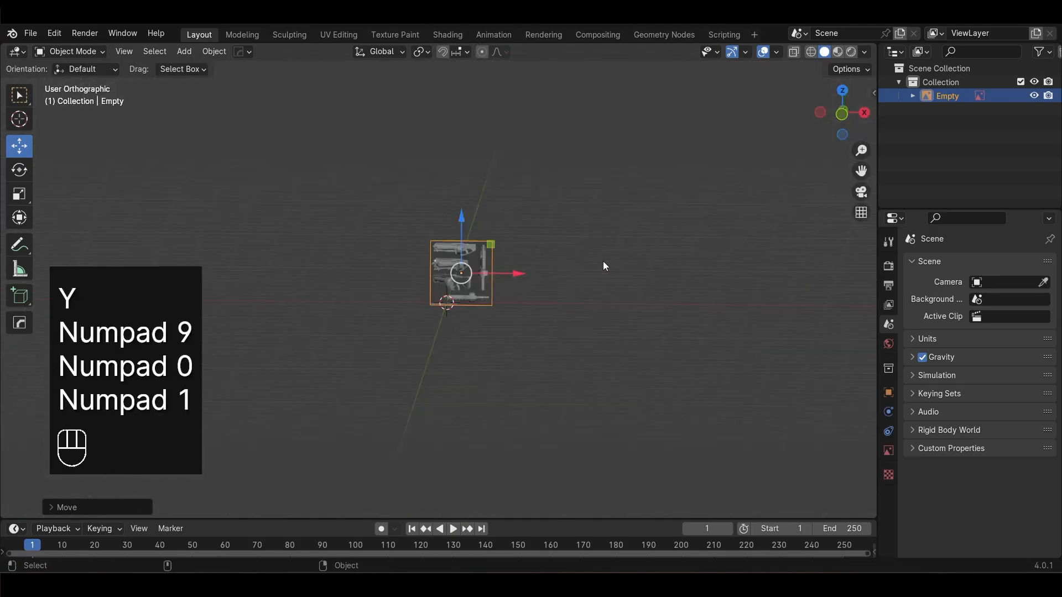
Show the selectability toggles in the outliner and make the reference image unselectable
scroll(603, 261, "up", 8)
scroll(484, 253, "down", 2)
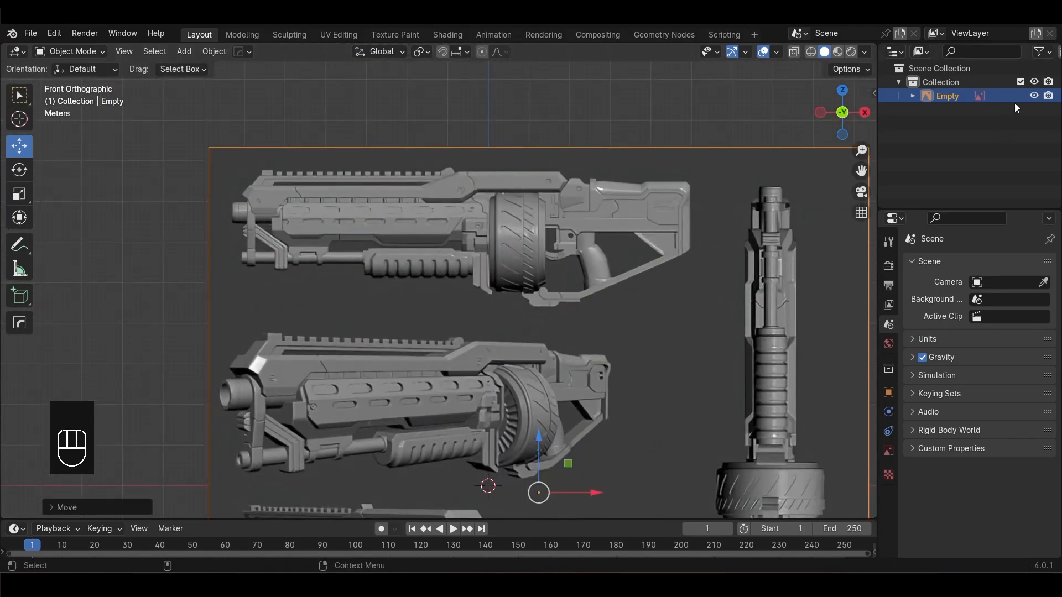
left_click(1040, 51)
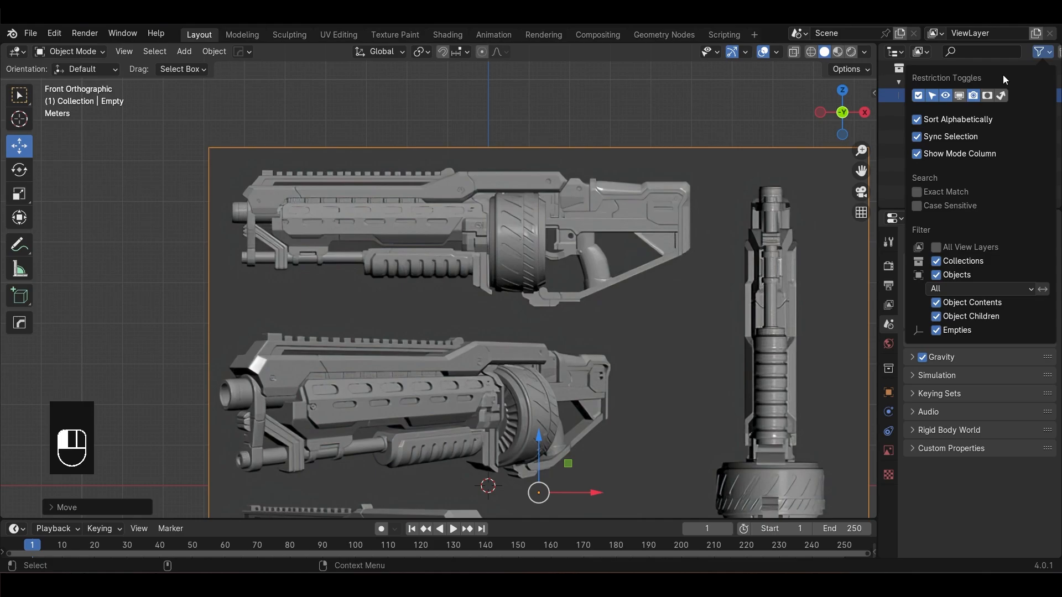
scroll(617, 186, "down", 4)
middle_click_drag(607, 264, 609, 227, "alt")
scroll(508, 205, "up", 1)
middle_click_drag(487, 201, 492, 252, "alt")
scroll(482, 244, "up", 4)
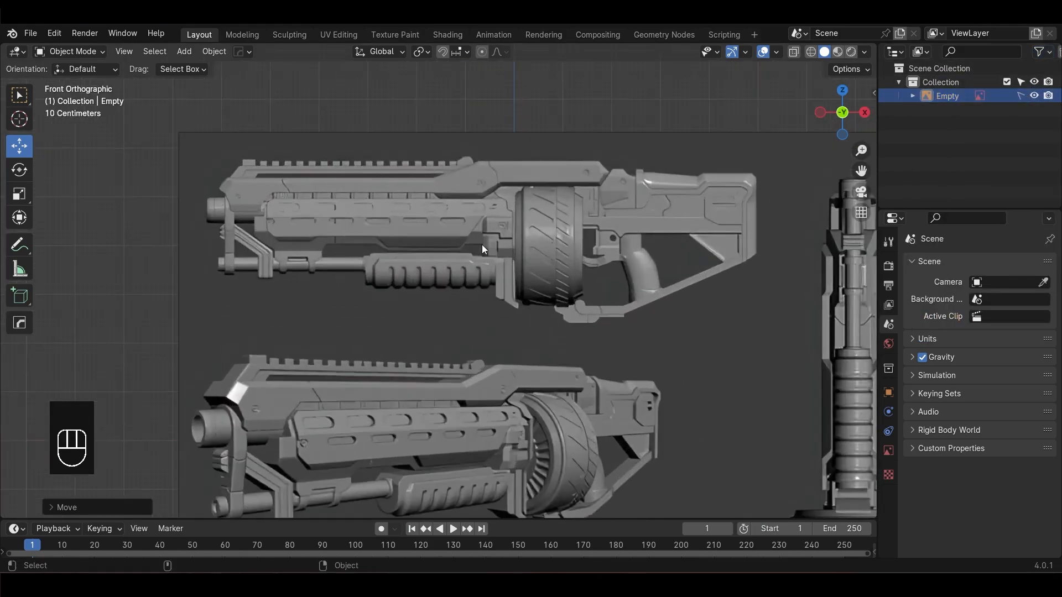
Add a cylinder mesh and move it over the muzzle of the uppermost gun in the reference image
scroll(482, 244, "down", 2)
left_click_drag(483, 245, 556, 269, "alt")
left_click_drag(482, 245, 477, 274, "alt")
left_click_drag(556, 269, 478, 274, "alt")
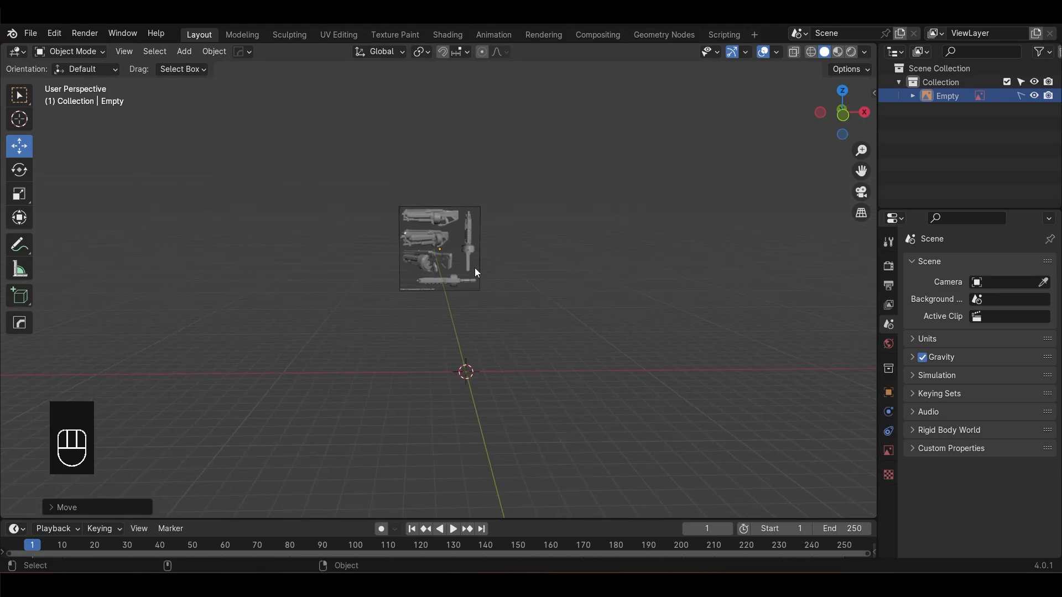
key("KP_1")
scroll(470, 265, "up", 8)
scroll(437, 265, "down", 7)
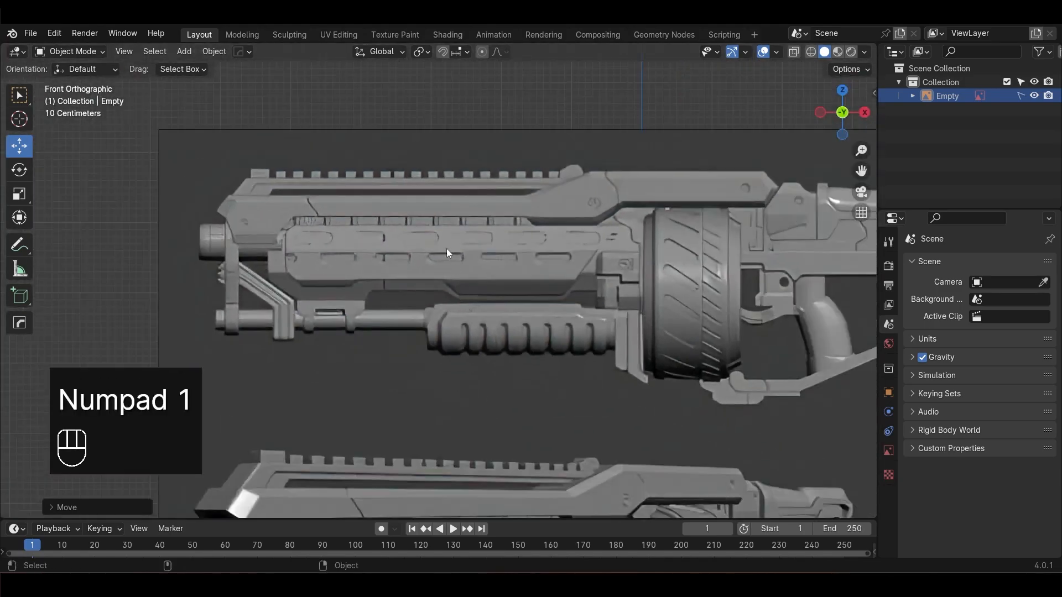
key("shift+a")
mouse_move(437, 77)
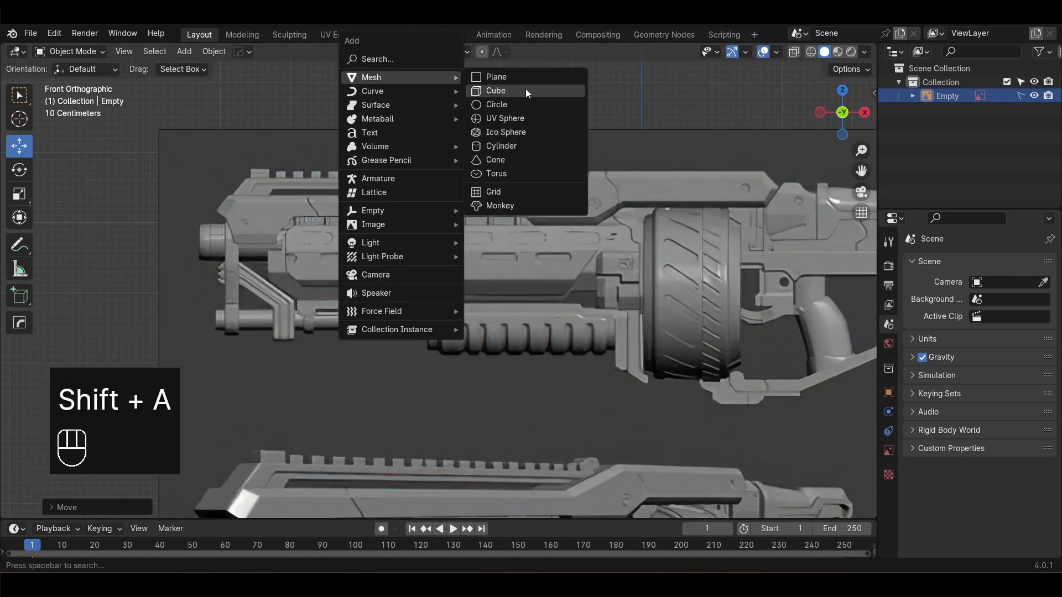
left_click(519, 145)
scroll(659, 307, "down", 3)
scroll(660, 308, "down", 3)
key("w")
left_click(581, 211)
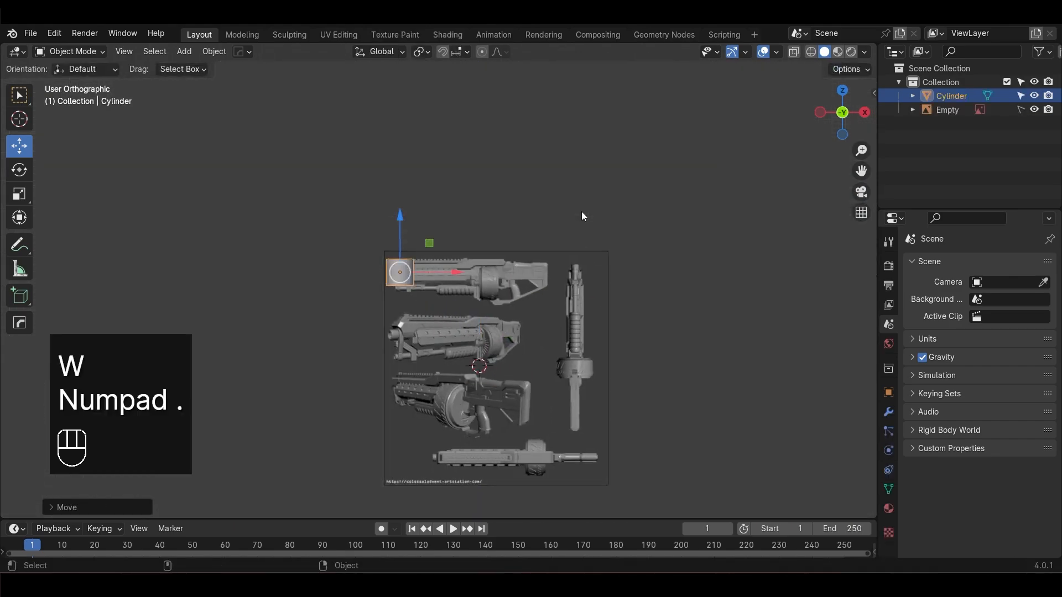
Rotate the cylinder 90° in the front view and scale it down to roughly the barrel's size
key("KP_Decimal")
key("r")
key("KP_9")
key("KP_0")
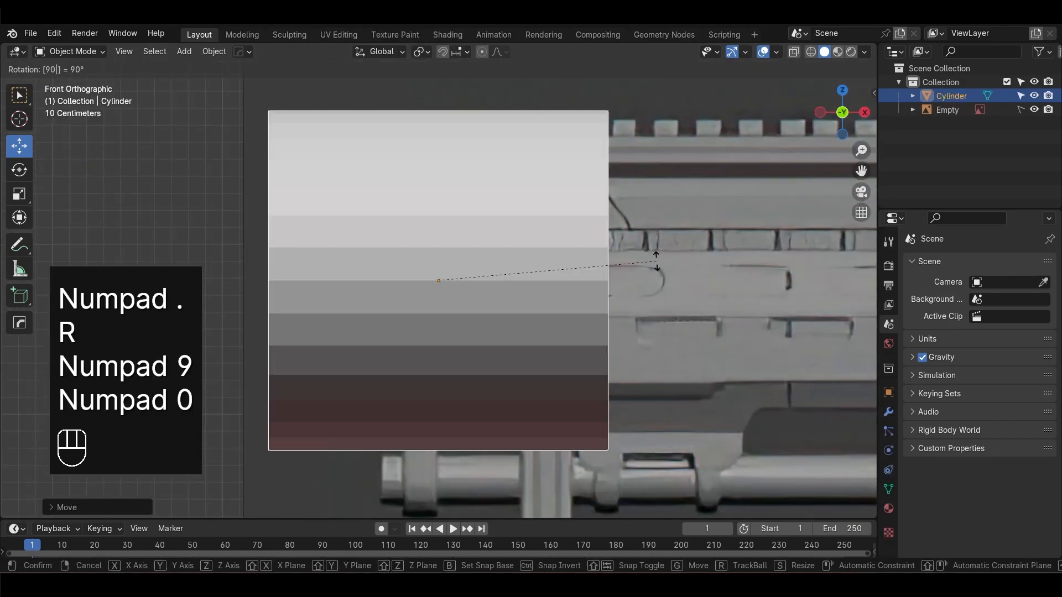
key("KP_Enter")
key("s")
left_click(441, 313)
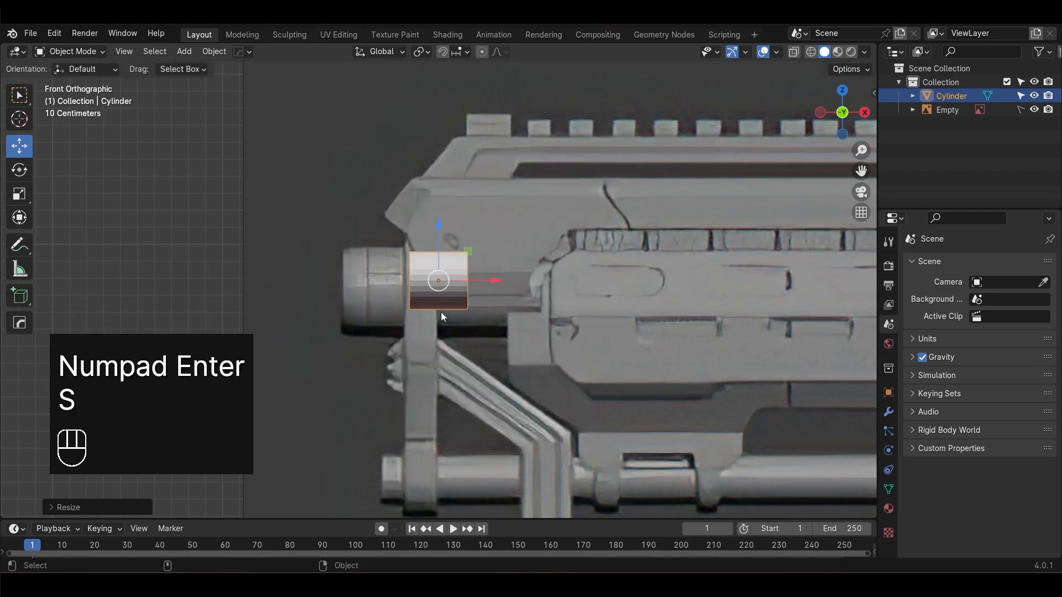
Make the model see-through, move the cylinder onto the muzzle and scale it up to match the muzzle's height
scroll(546, 294, "up", 3)
key("alt+z")
left_click_drag(522, 268, 398, 286)
key("s")
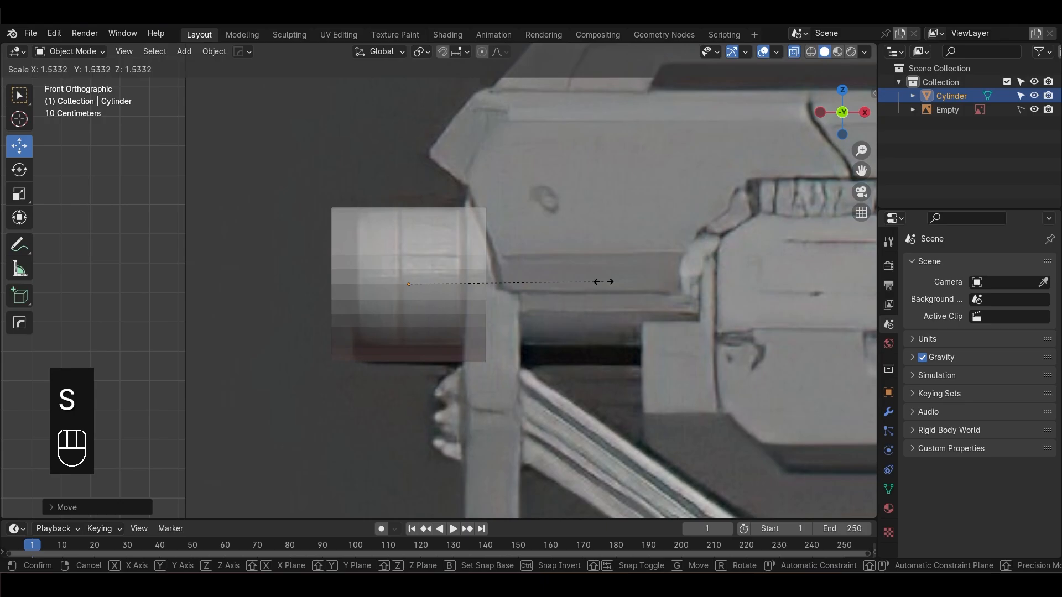
left_click(593, 287)
Align the cylinder's front end with the muzzle and shorten it by moving its rear vertices forward along X
left_click_drag(462, 286, 490, 296)
key("Tab")
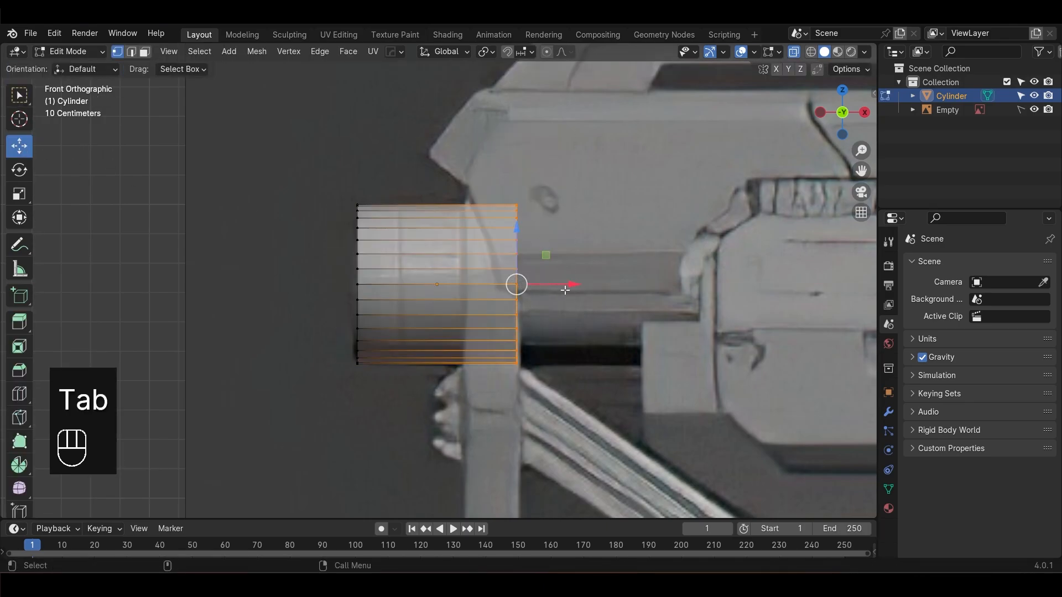
left_click_drag(565, 289, 519, 299)
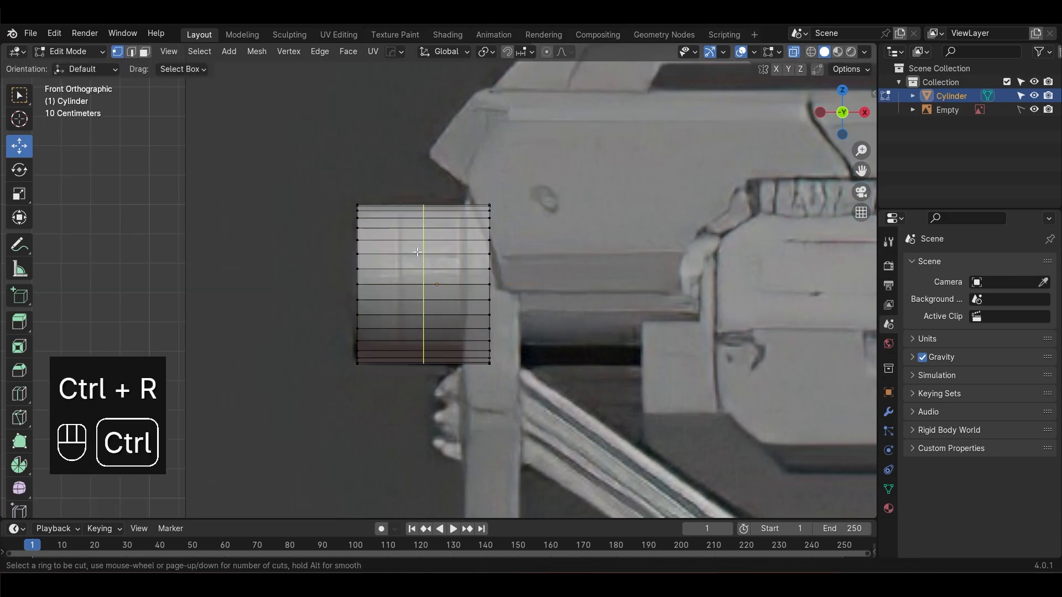
Add a loop cut around the cylinder near its front end and bevel it into a narrow band
left_click_drag(417, 252, 398, 285)
scroll(563, 342, "up", 1)
key("ctrl+b")
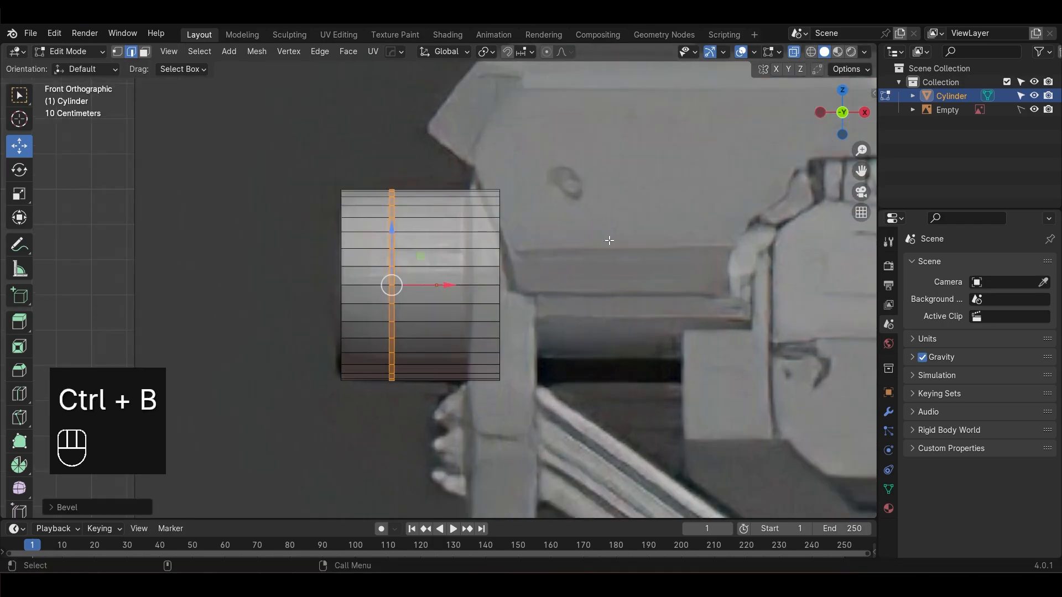
Try to extrude the narrow band's faces along their normals, then undo the extrusion
key("3")
scroll(437, 280, "up", 2)
right_click(370, 181)
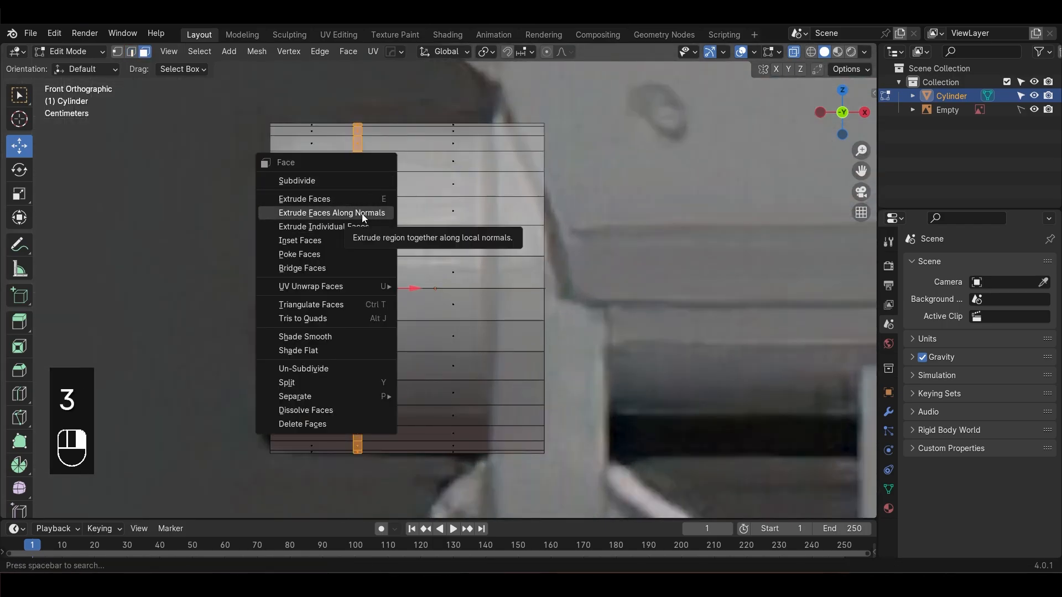
left_click(332, 213)
left_click(363, 217)
key("ctrl+z")
Apply the cylinder's object transform and resume editing its mesh
key("Tab")
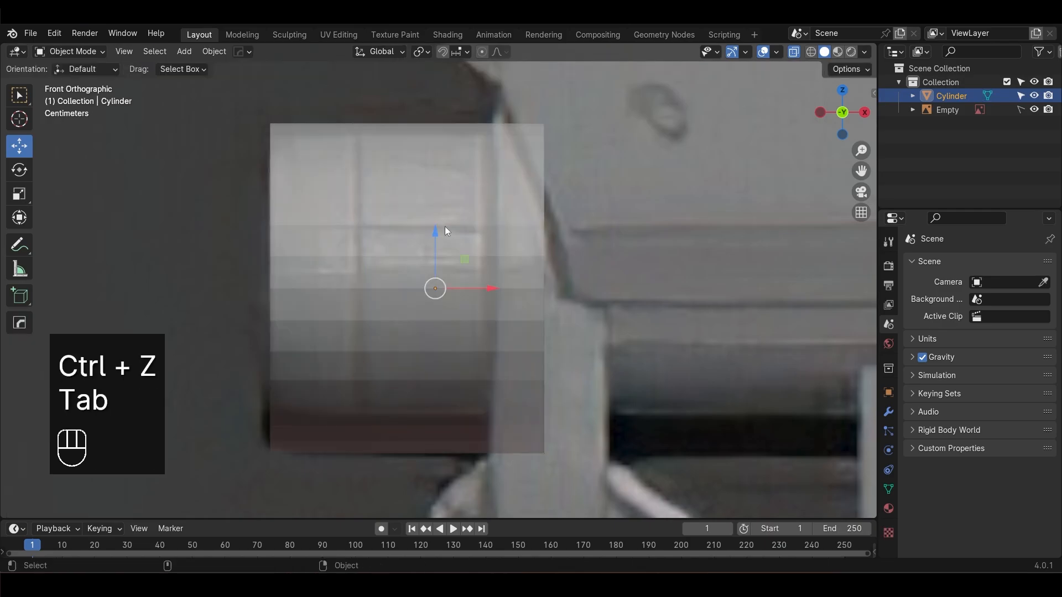
key("ctrl+a")
left_click(408, 250)
key("Tab")
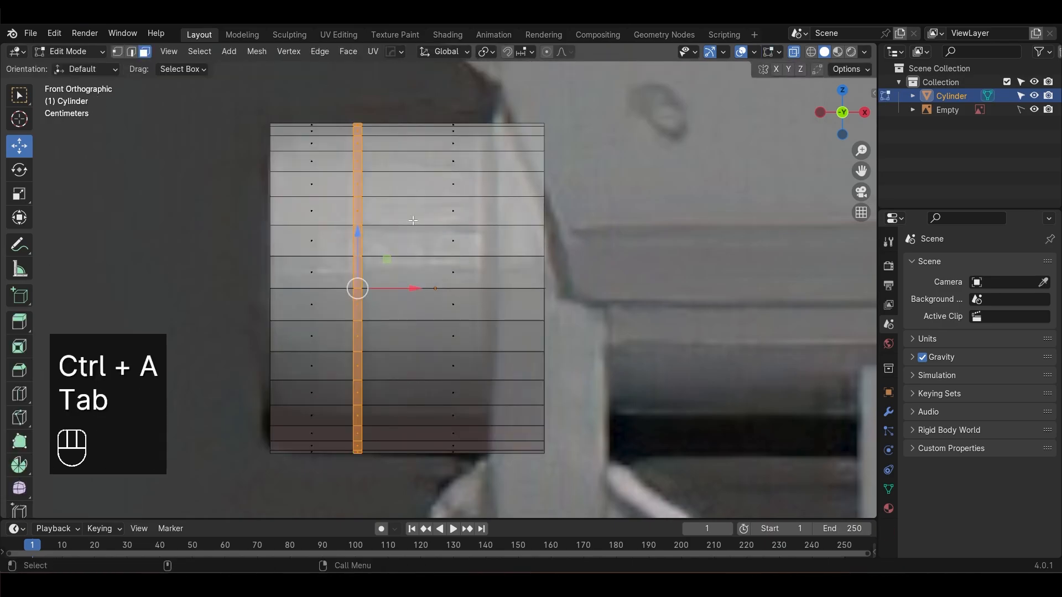
Extrude the narrow band's faces along their normals about 0.009 m inward to form a groove
right_click(412, 220)
left_click(412, 218)
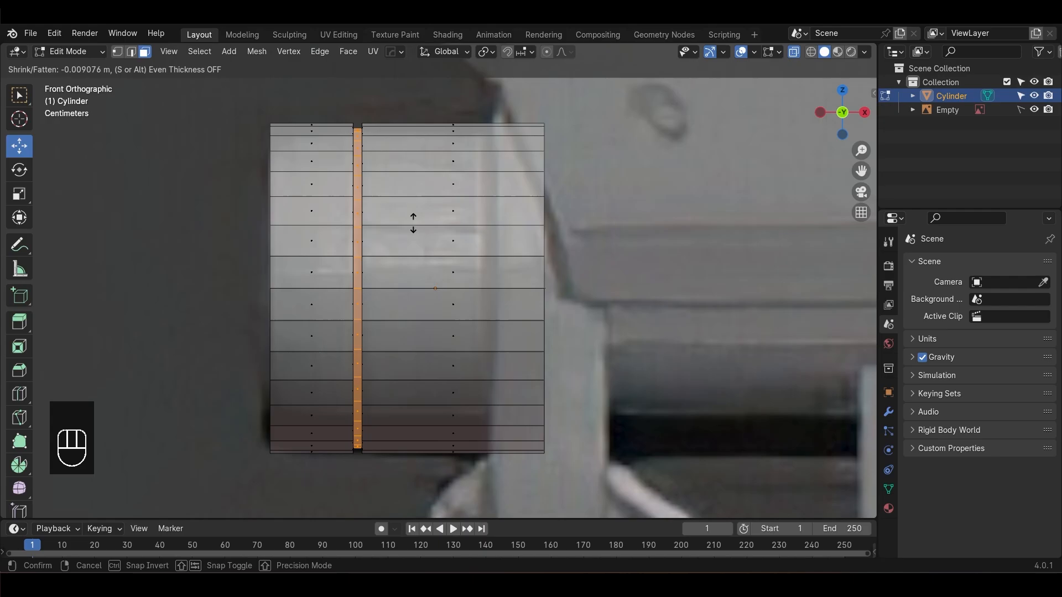
left_click(413, 223)
key("Tab")
Return to the solid opaque display and shade the cylinder smooth
scroll(605, 253, "down", 3)
left_click(605, 252)
key("alt+z")
middle_click_drag(444, 256, 476, 267)
left_click(478, 264)
right_click(478, 264)
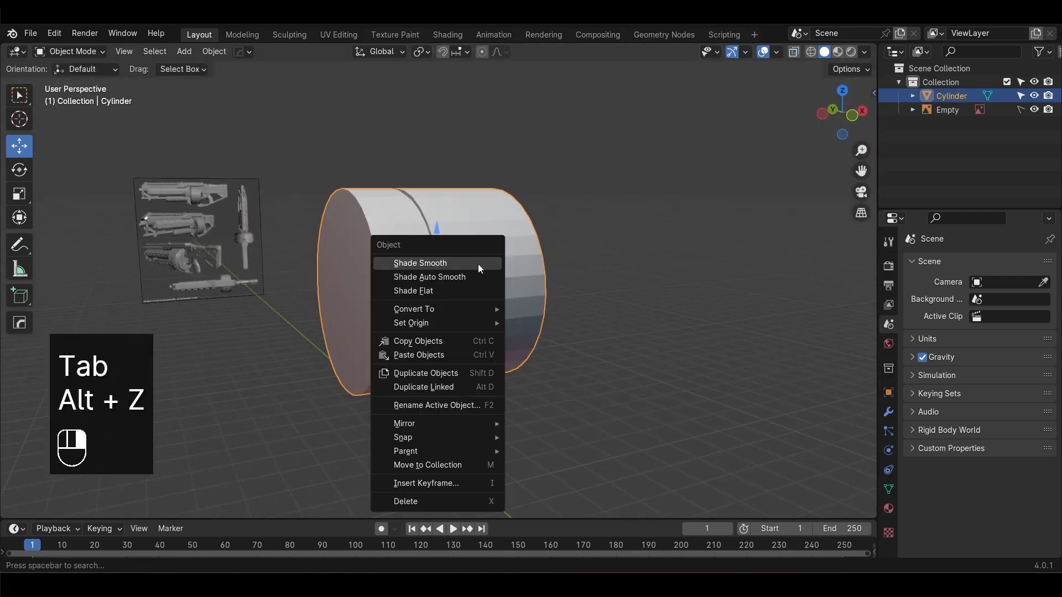
left_click(478, 264)
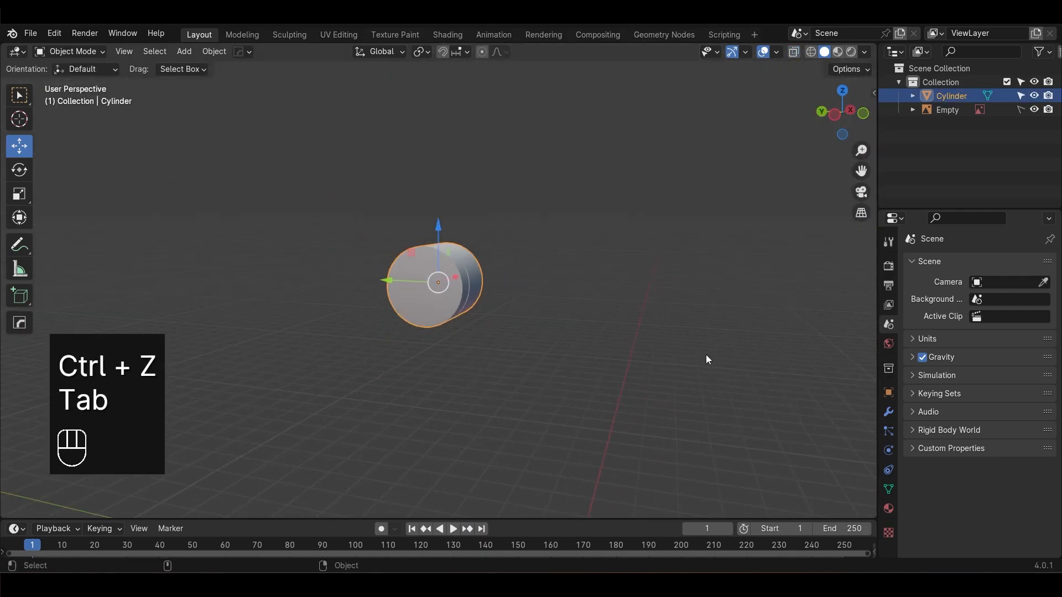
Deselect the cylinder and examine the gun views in the reference image, ending at the front part of the side view
key("KP_1")
scroll(706, 354, "down", 3)
left_click(566, 310)
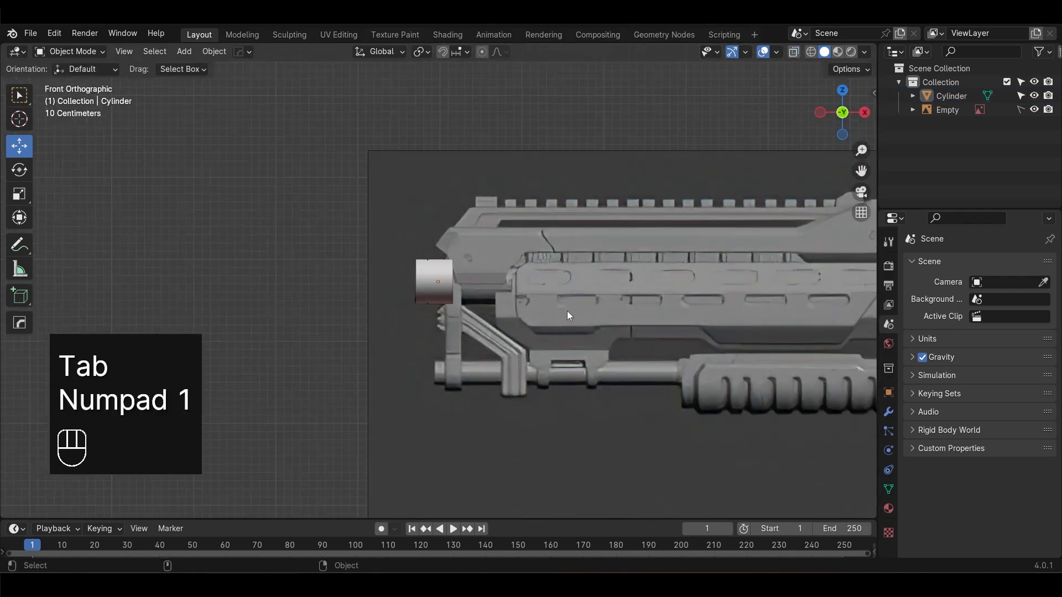
scroll(567, 311, "down", 3)
middle_click_drag(649, 321, 568, 194, "alt")
scroll(530, 305, "down", 3)
middle_click_drag(616, 314, 585, 210, "alt")
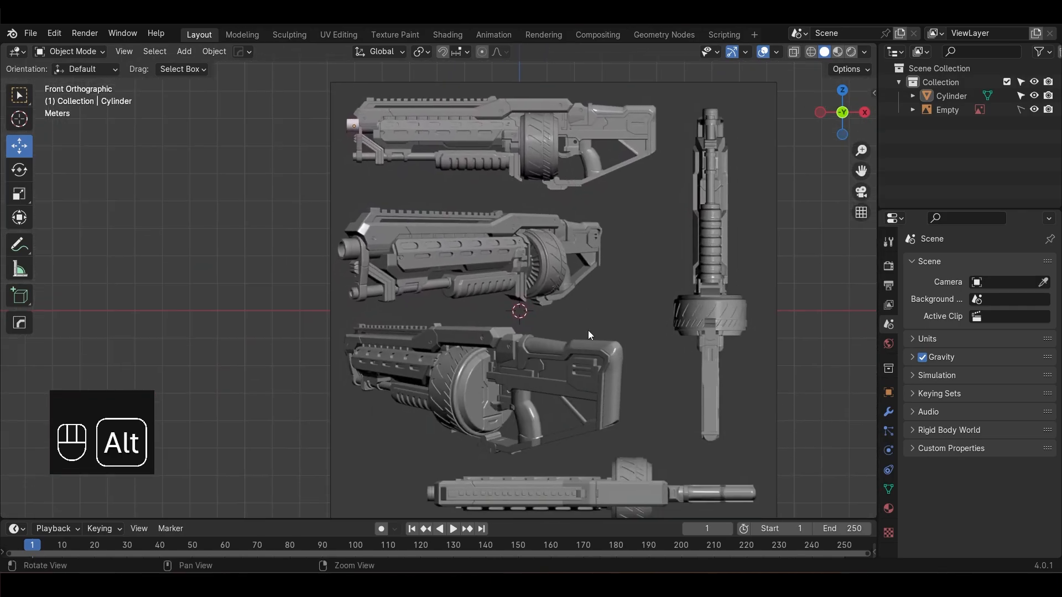
middle_click_drag(583, 360, 638, 410, "alt")
scroll(638, 410, "up", 5)
middle_click_drag(447, 172, 433, 395, "alt")
scroll(433, 396, "up", 3)
middle_click_drag(371, 204, 439, 289, "alt")
scroll(439, 289, "up", 1)
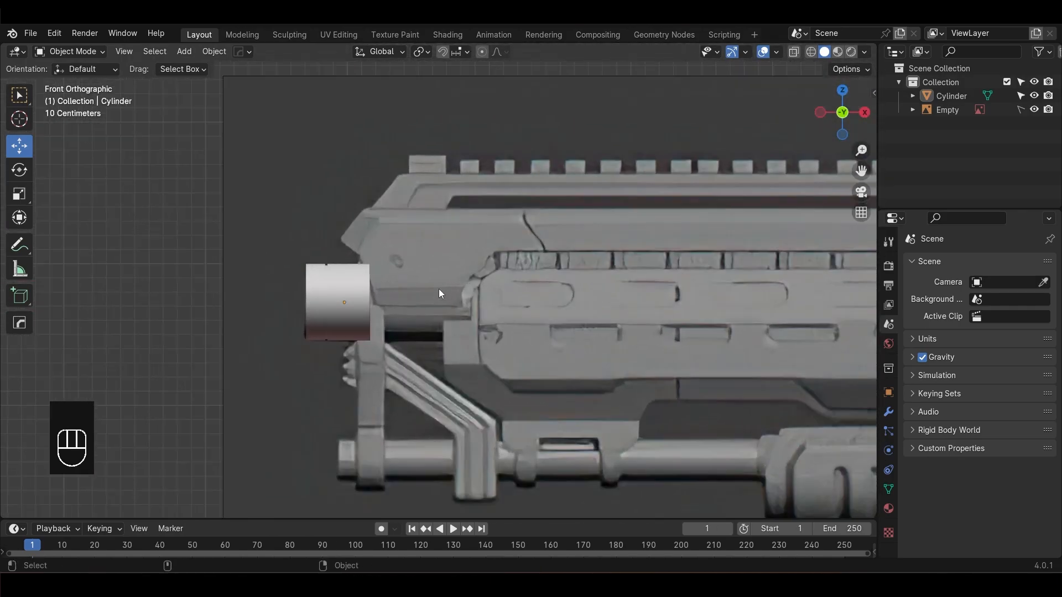
Add a cube mesh and place it over the gun's front bracket below the barrel, with the model see-through
scroll(439, 289, "down", 1)
key("shift+a")
key("Escape")
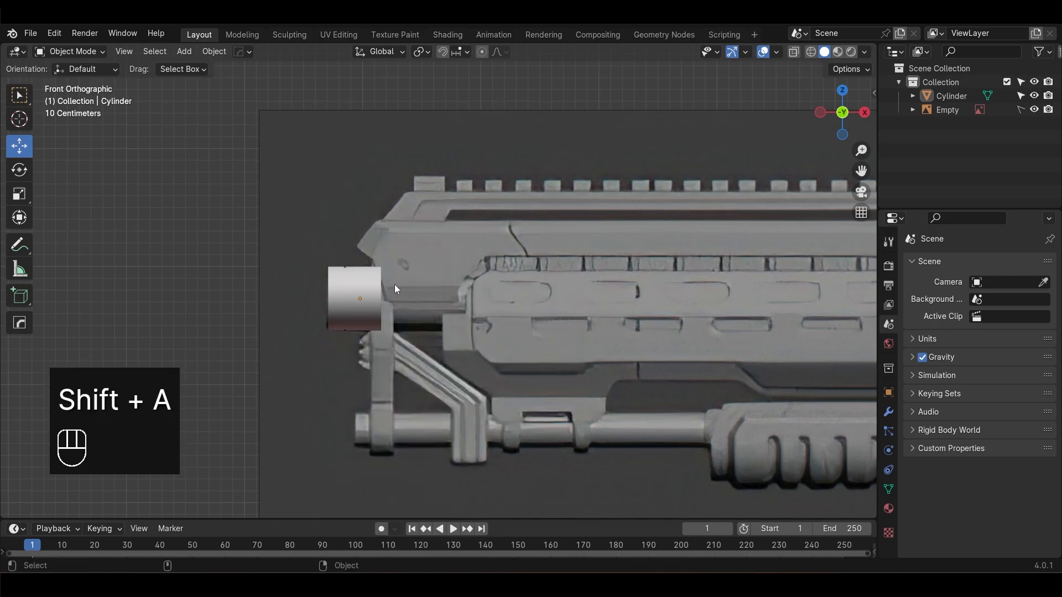
key("shift+a")
left_click(470, 294)
scroll(586, 349, "down", 3)
key("w")
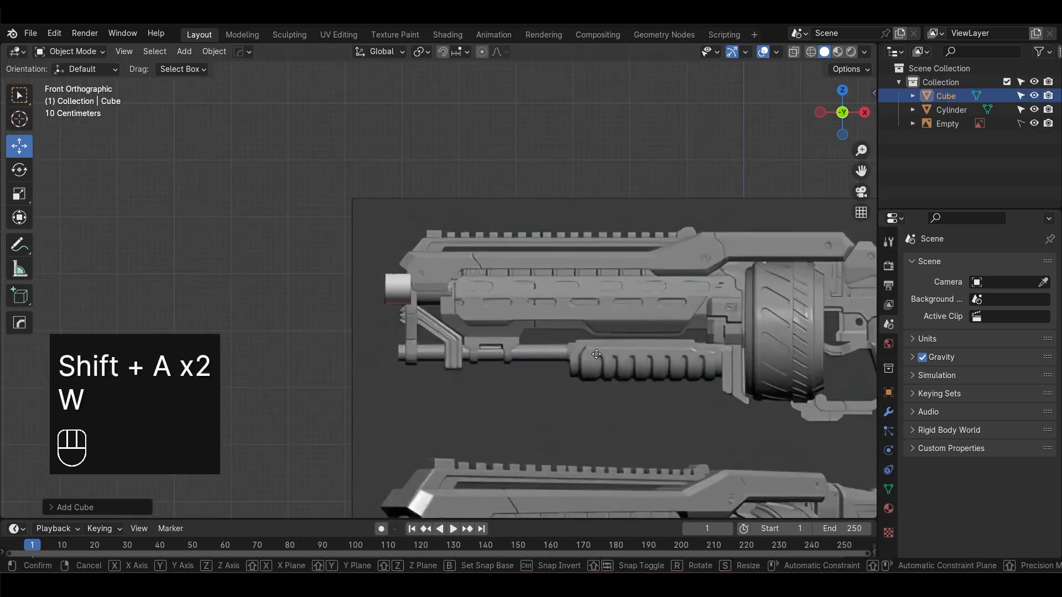
left_click(536, 442)
key("alt+z")
scroll(561, 410, "up", 4)
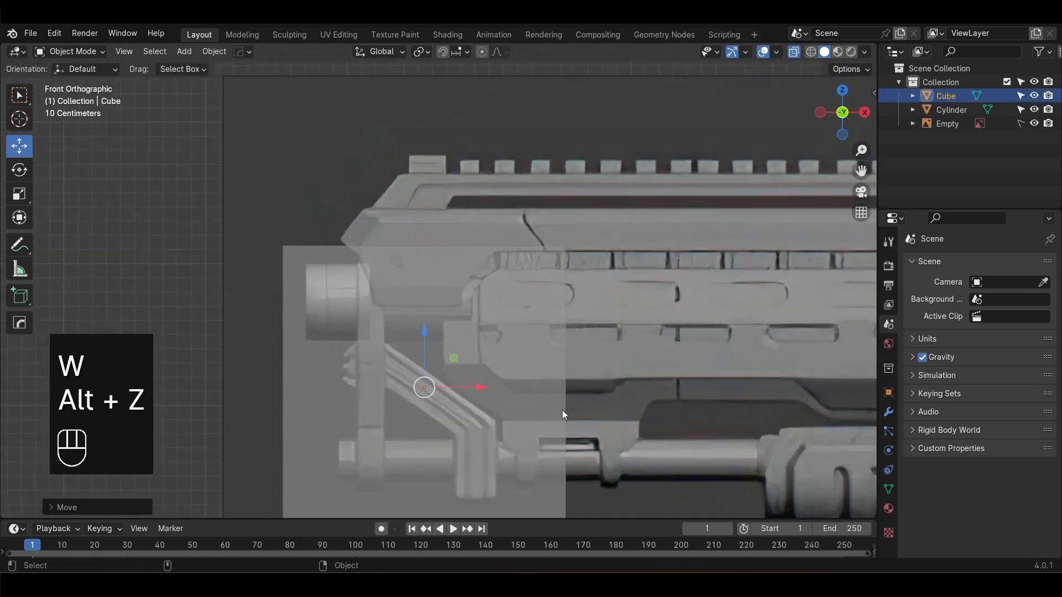
left_click_drag(426, 391, 499, 396)
Edit the cube's mesh and select the vertices on its side facing the gun's stock
middle_click_drag(512, 406, 484, 264, "shift")
key("Tab")
scroll(633, 368, "down", 2)
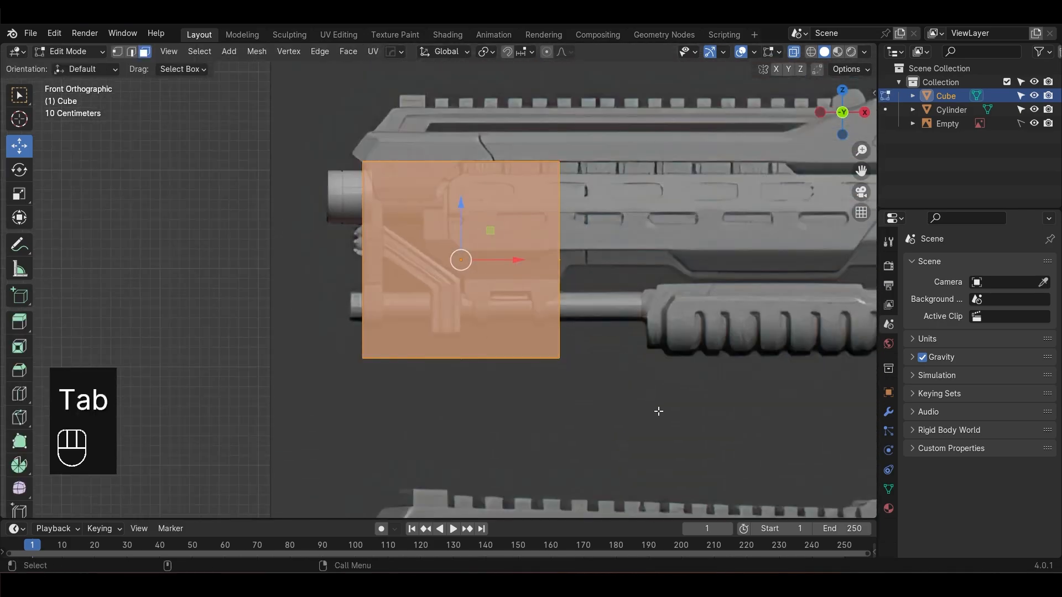
key("1")
left_click_drag(651, 428, 535, 128)
middle_click_drag(590, 290, 603, 333, "alt")
Bring up the floating reference image and examine the muzzle and front bracket closely
left_click(329, 586)
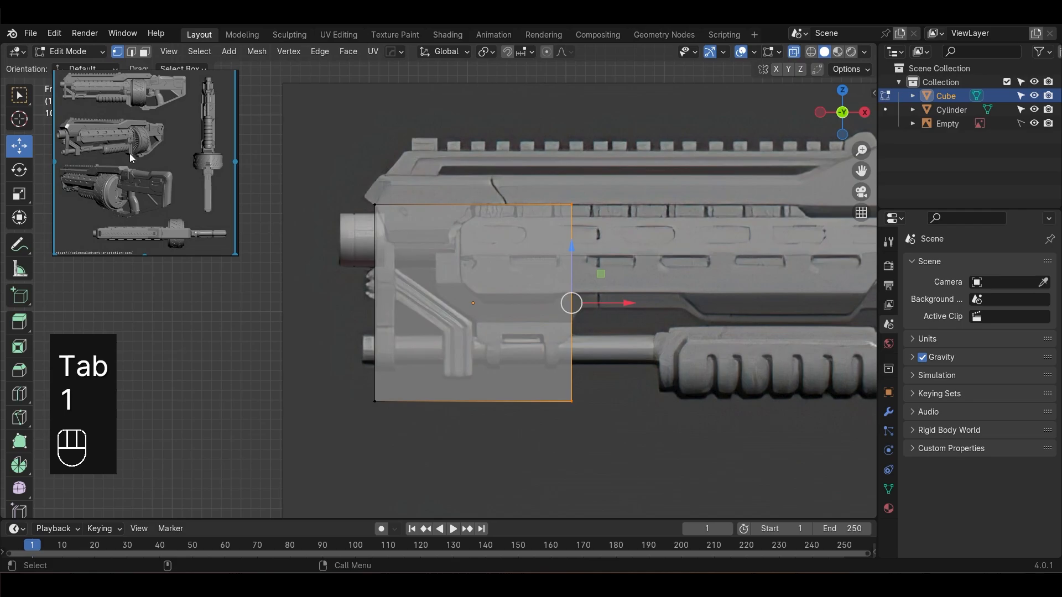
middle_click_drag(129, 123, 170, 174)
scroll(135, 141, "up", 8)
middle_click_drag(135, 141, 199, 181)
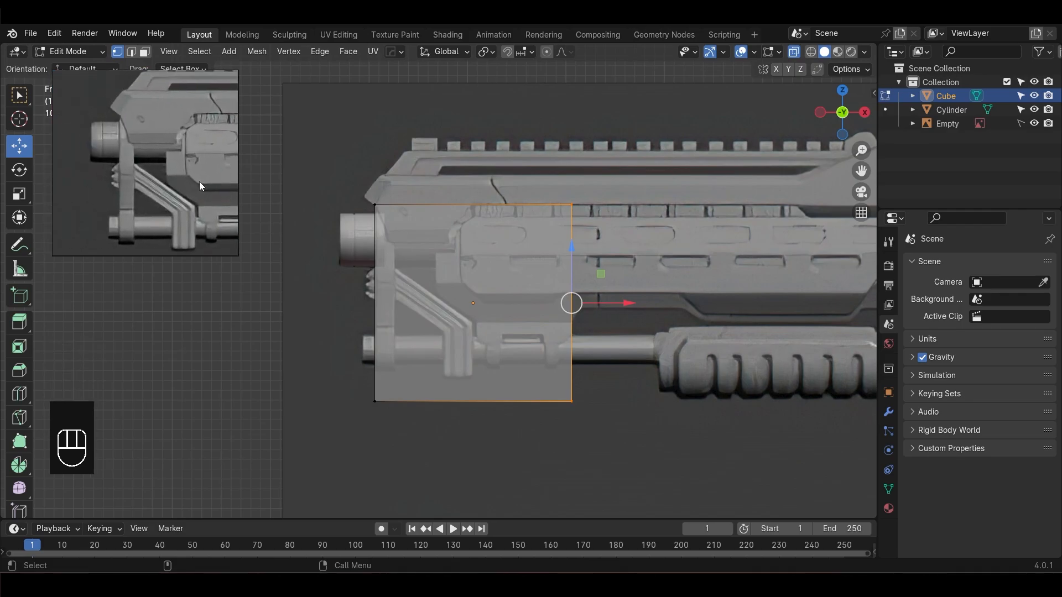
scroll(619, 377, "down", 2)
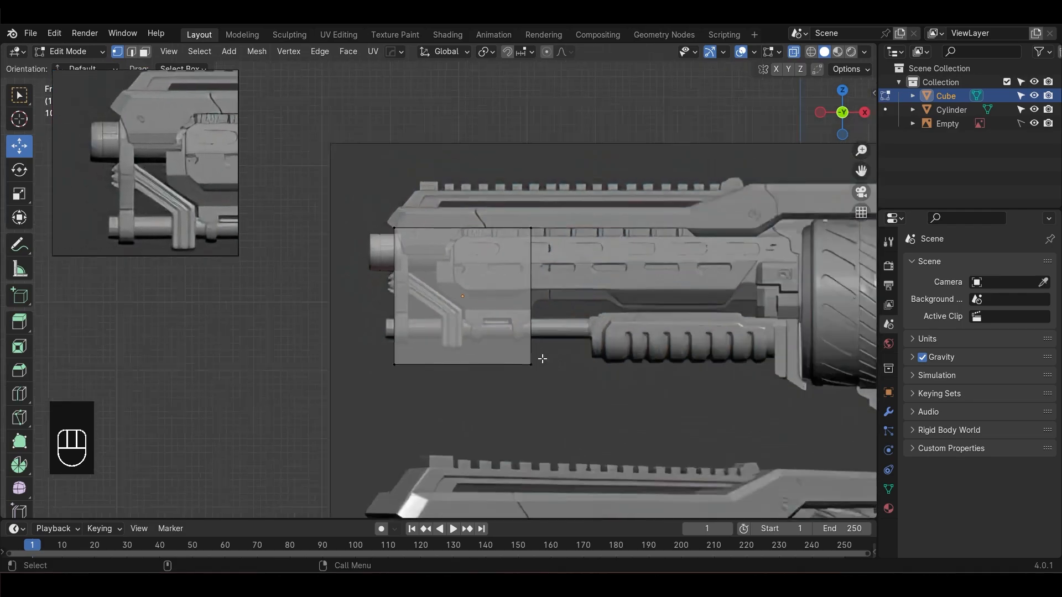
Leave mesh editing and delete the cube placed over the front bracket
key("Tab")
key("Delete")
scroll(434, 272, "up", 2)
middle_click_drag(446, 278, 470, 290, "alt")
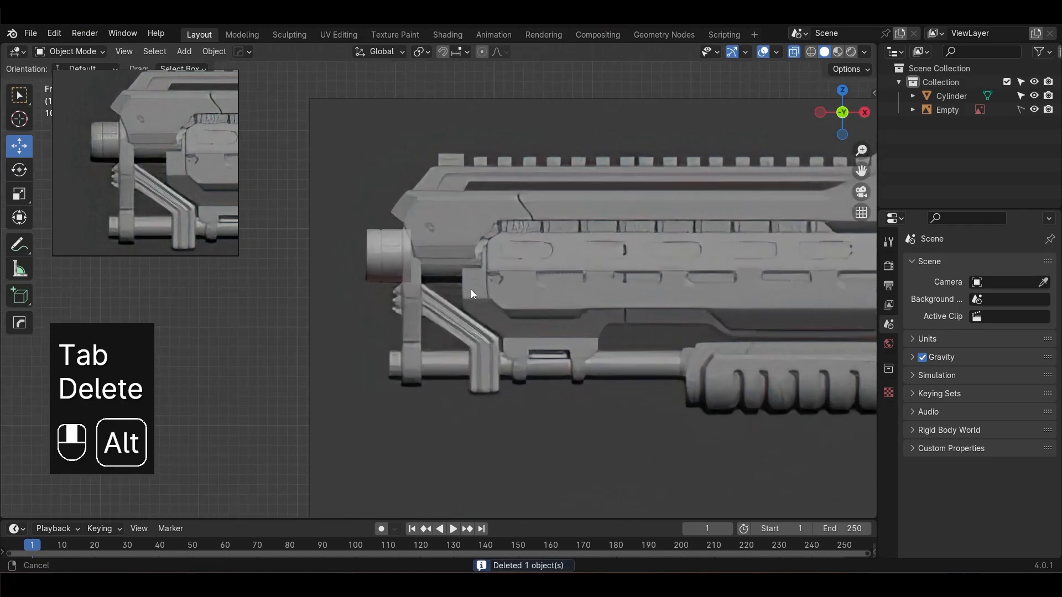
Add a cylinder mesh over the gun's front bracket and rotate it 90 degrees in the front view
key("shift+a")
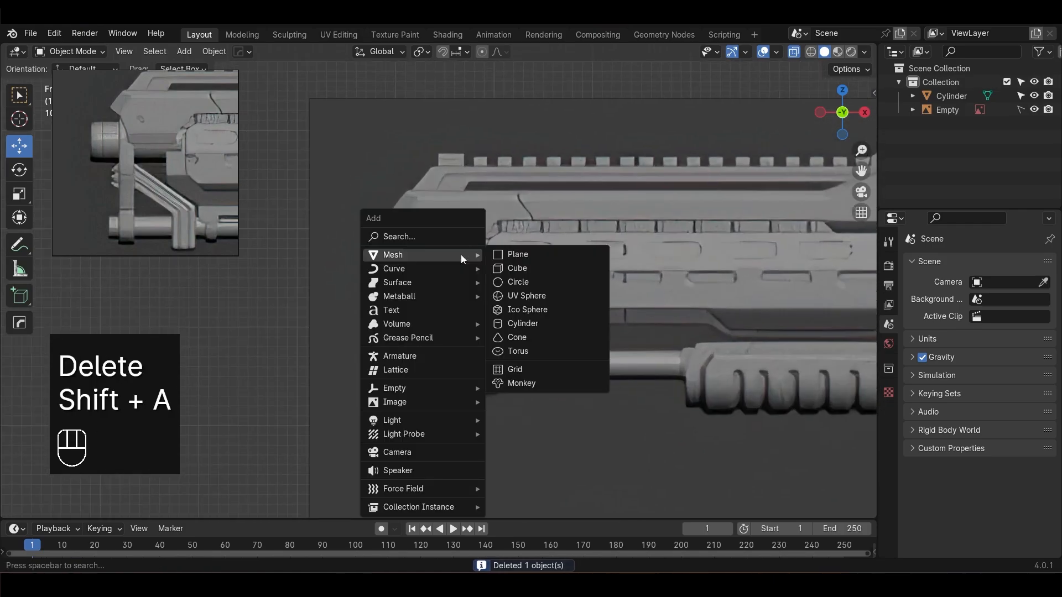
left_click(529, 327)
scroll(621, 360, "down", 3)
key("w")
scroll(523, 254, "up", 4)
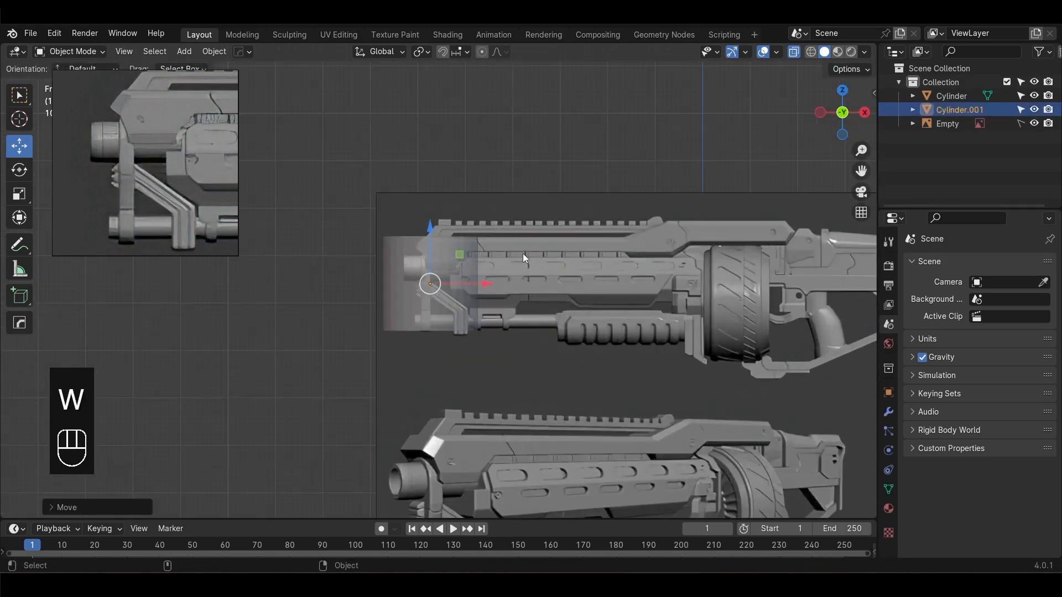
key("r")
key("KP_9")
key("KP_0")
key("KP_Enter")
Scale the new cylinder down and move it onto the lower end of the front bracket
scroll(571, 252, "up", 2)
key("s")
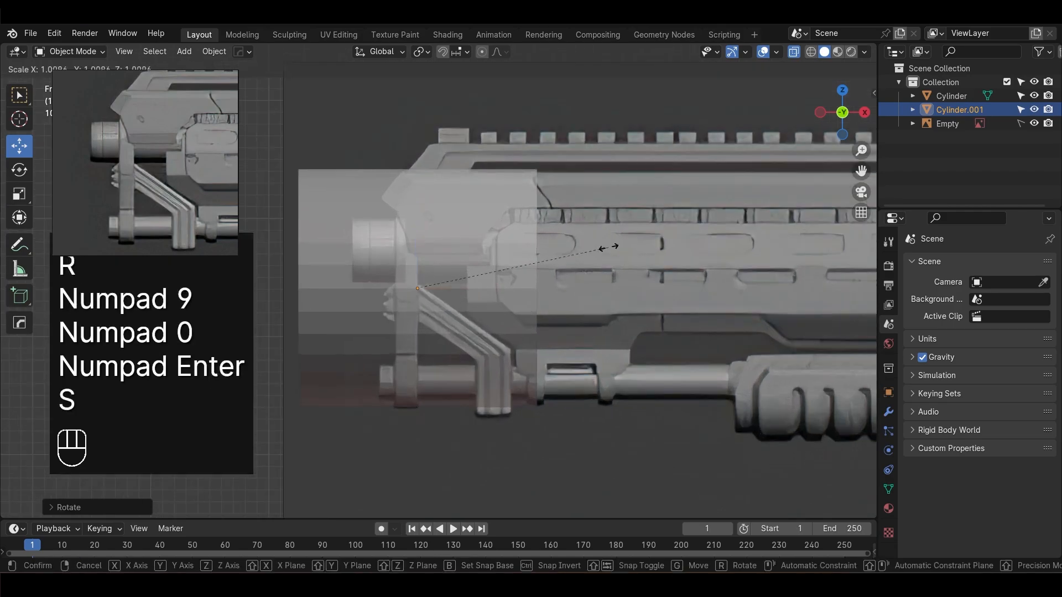
left_click(418, 288)
left_click_drag(415, 308, 410, 385)
Delete the faces of the new cylinder's upper half
scroll(473, 331, "up", 3)
key("Tab")
key("3")
left_click_drag(291, 253, 562, 344)
key("Delete")
left_click(529, 348)
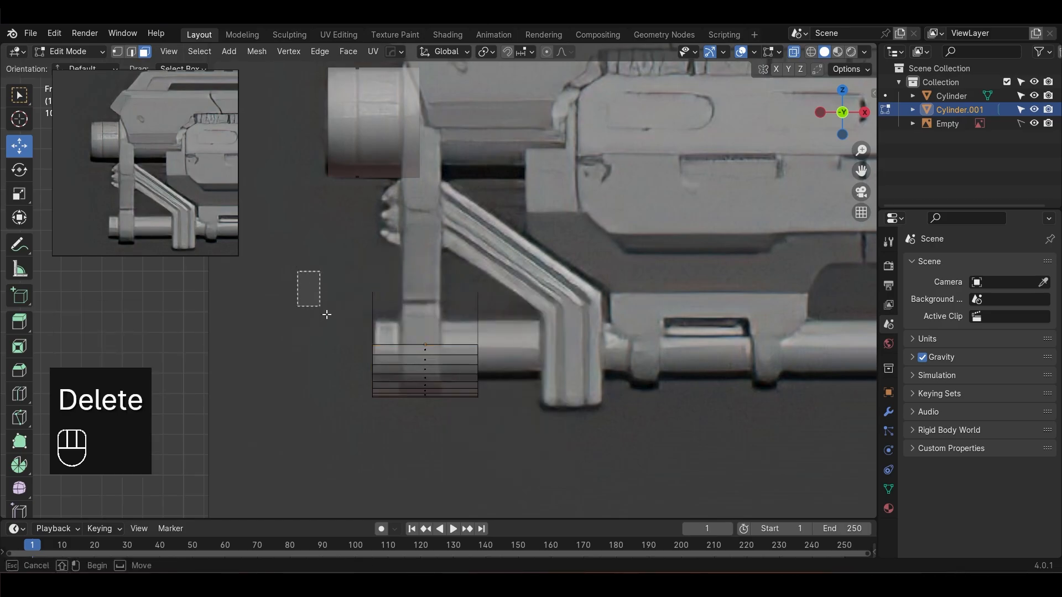
Delete the two end cap faces of the half-cylinder, leaving an open curved strip
left_click_drag(334, 275, 402, 430)
left_click_drag(547, 442, 465, 268, "shift")
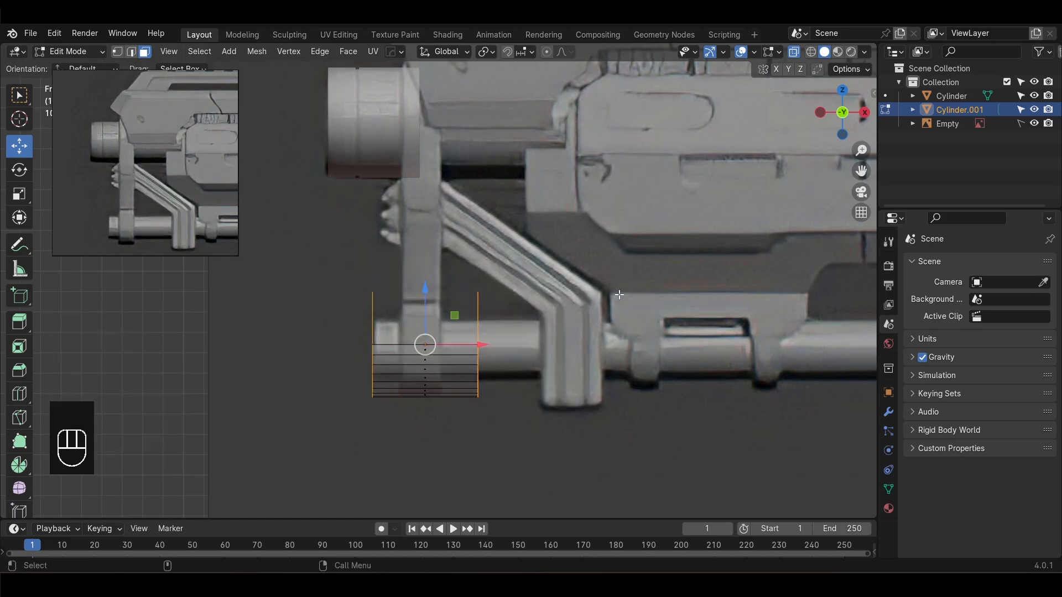
key("Delete")
left_click(622, 304)
key("Tab")
Enlarge the curved strip, narrow it along X to roughly the bracket's width, and align it with the bracket's lower end
key("s")
left_click(695, 368)
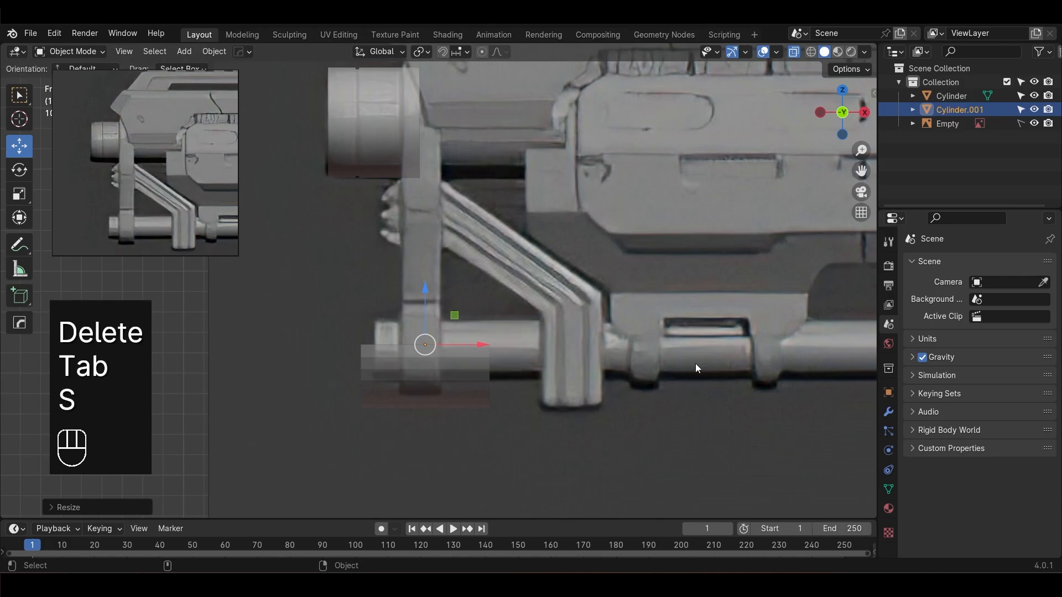
key("s")
key("x")
left_click(458, 380)
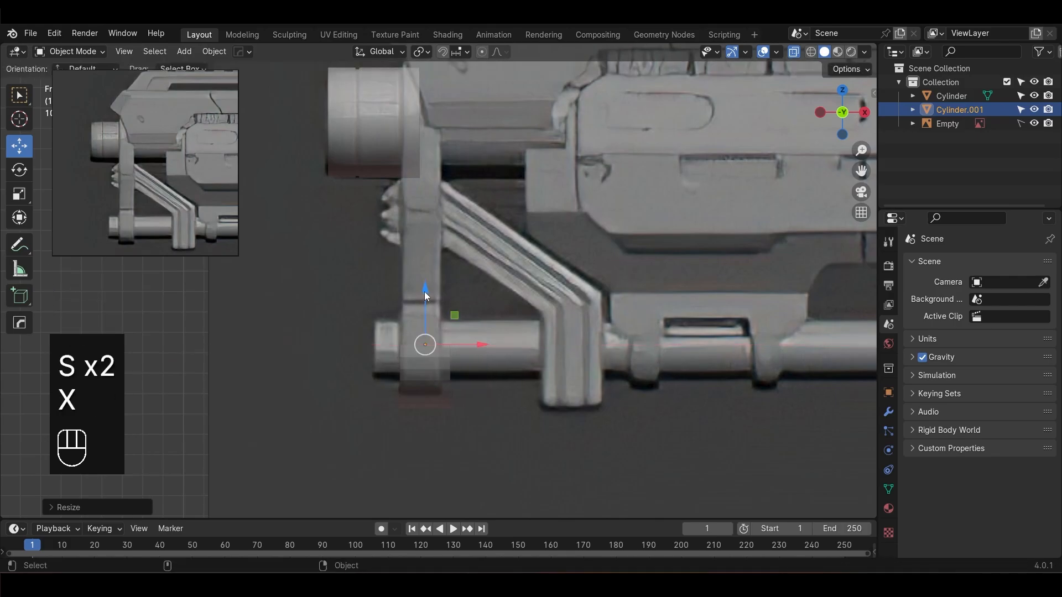
left_click_drag(425, 294, 424, 279)
left_click_drag(473, 330, 469, 330)
Enlarge and raise the curved strip so it wraps the bracket's lower end, narrowing it along X to the bracket's width
key("s")
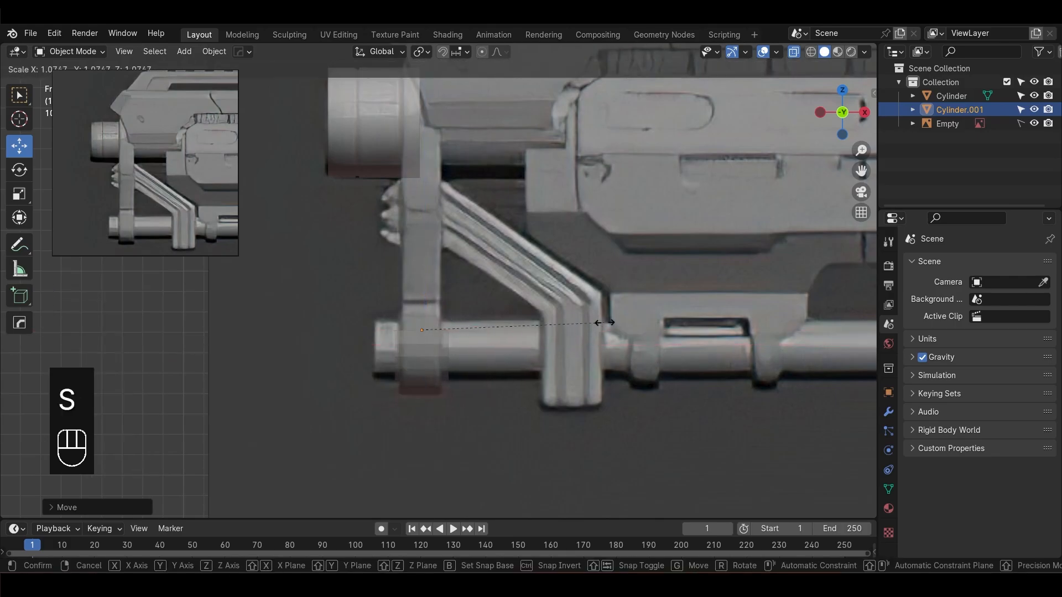
left_click(653, 341)
left_click_drag(417, 284, 417, 251)
key("s")
right_click(586, 290)
key("s")
key("x")
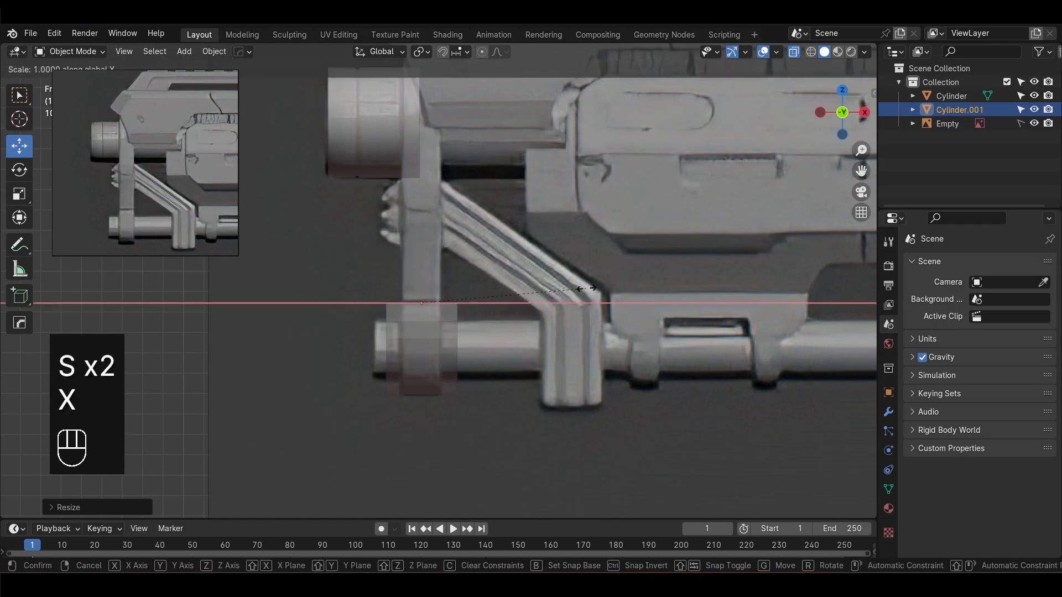
left_click(519, 288)
left_click_drag(478, 304, 476, 304)
Turn on the wireframe overlay and extrude the strip's open top edges along Z up to the underside of the muzzle
left_click(777, 52)
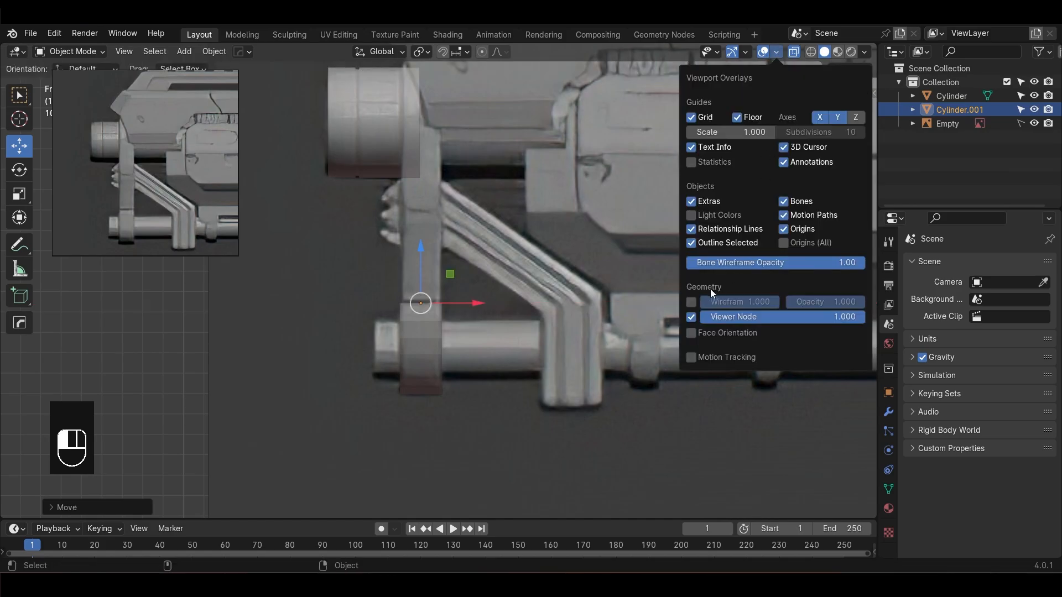
middle_click(559, 356, "alt")
key("Tab")
key("2")
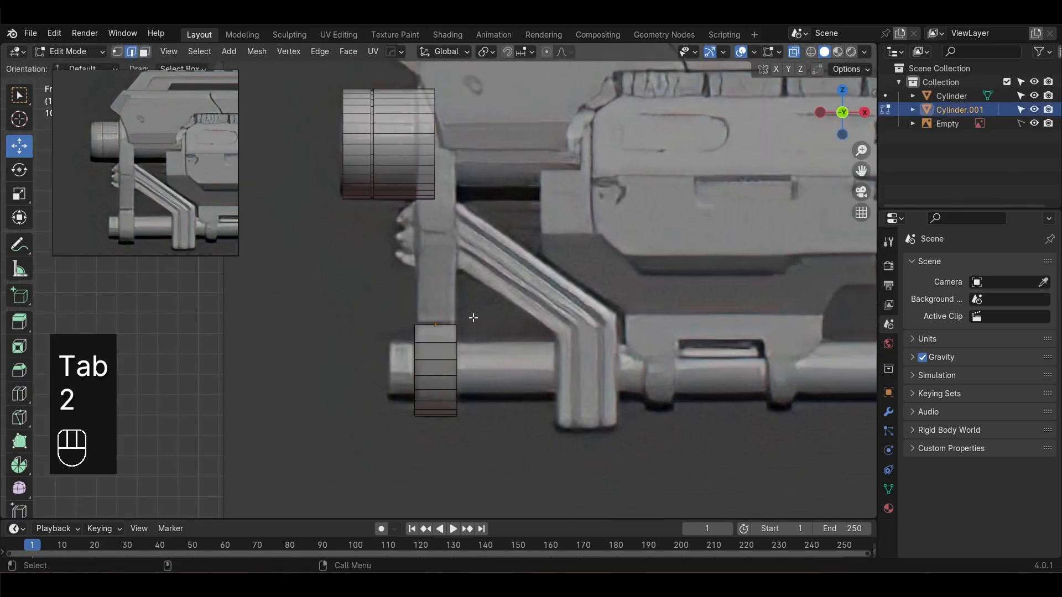
key("e")
key("z")
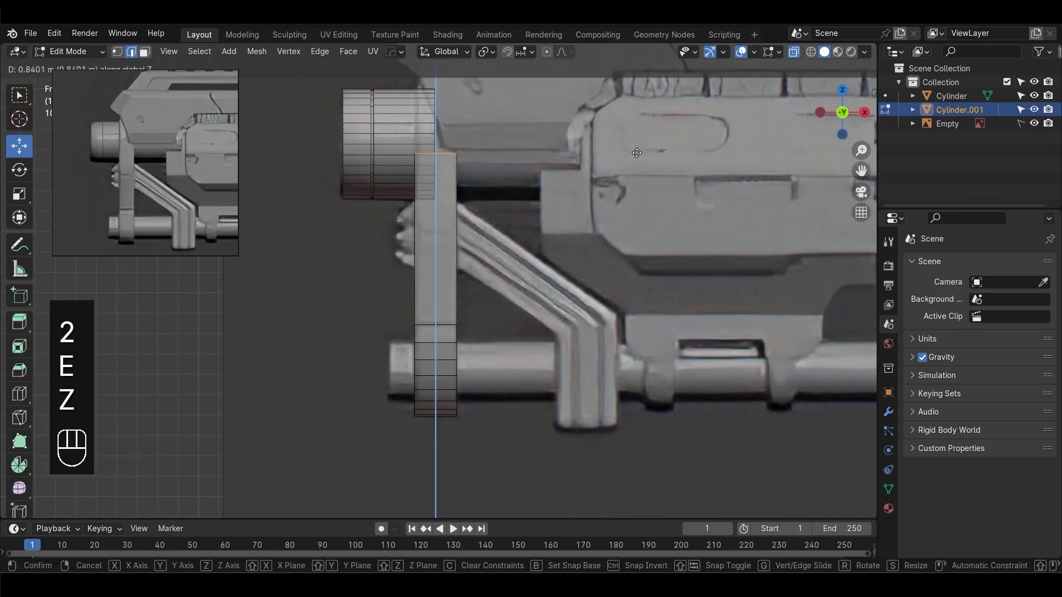
left_click(643, 205)
middle_click(653, 394, "alt")
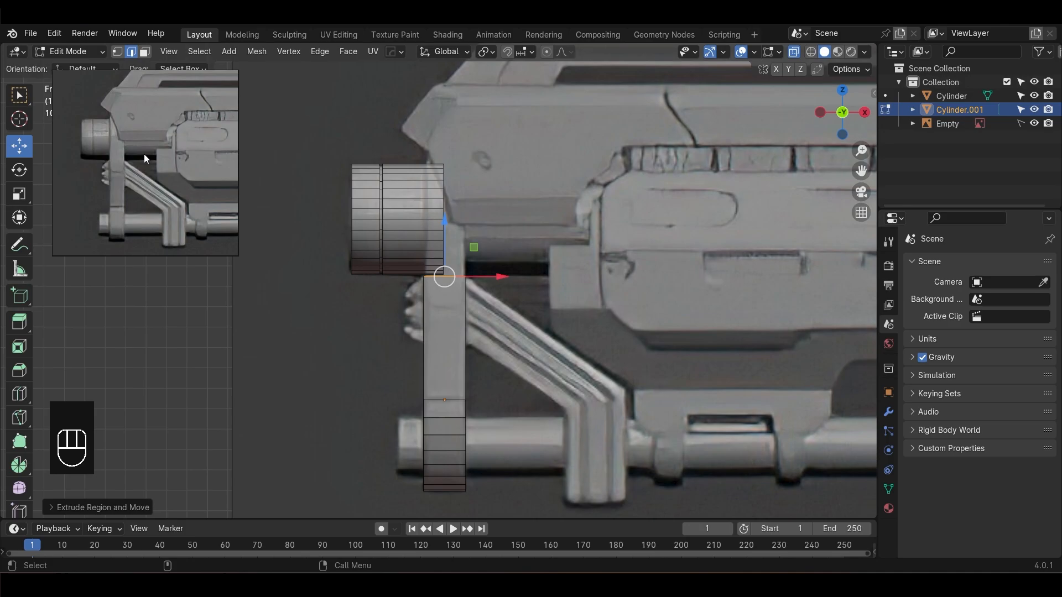
Duplicate the U-shaped bracket strip in place and flip the copy along Z with a scale of -1
key("Tab")
left_click(602, 384)
middle_click(452, 332, "alt")
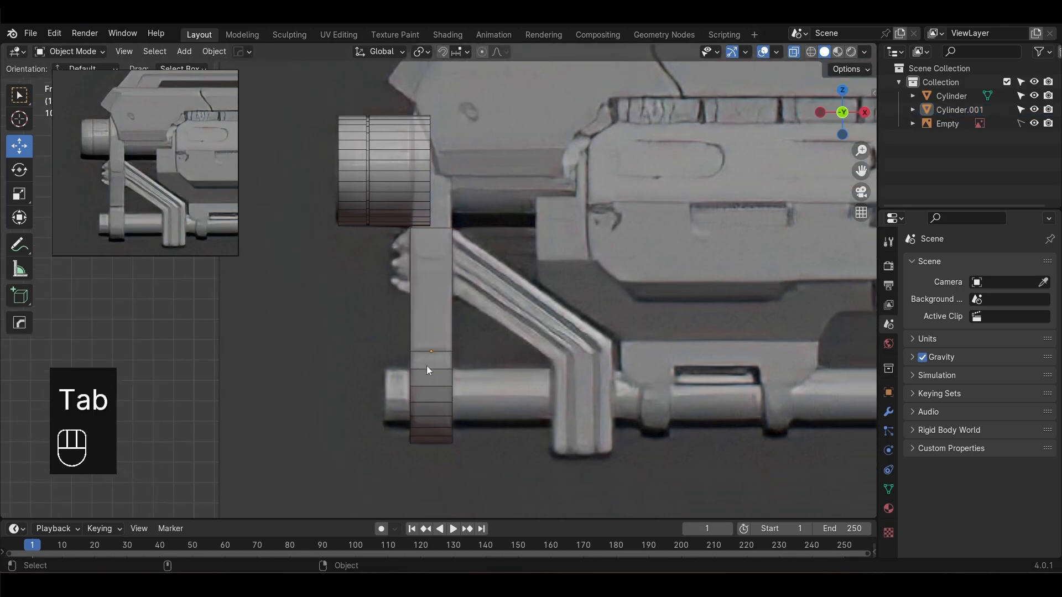
key("shift+d")
right_click(593, 363)
key("s")
key("KP_Subtract")
key("KP_1")
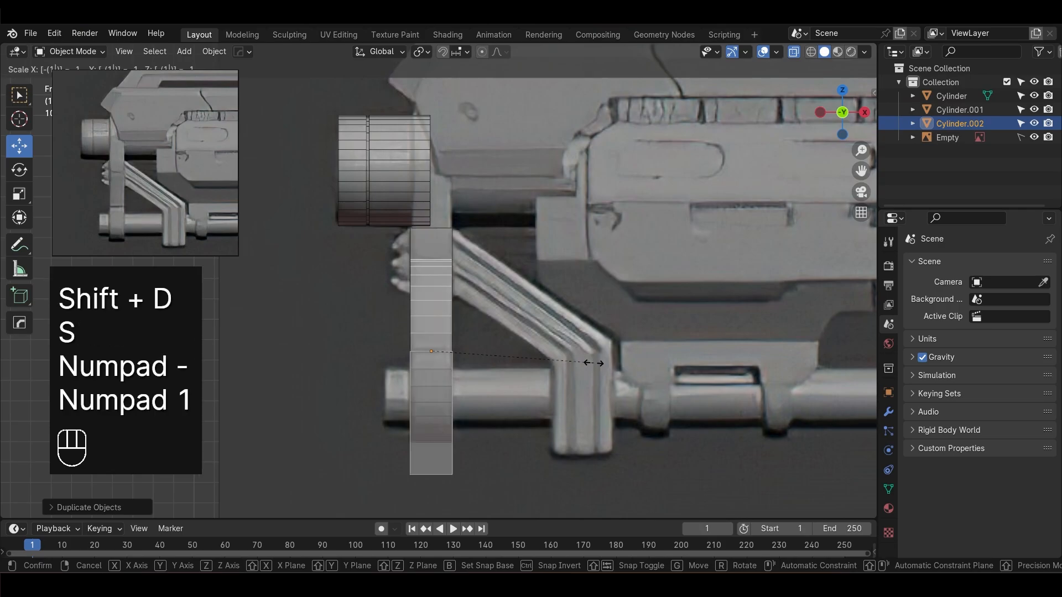
key("z")
left_click(594, 366)
Move the flipped copy up along Z so its arch lies just above the muzzle's top edge, and deselect it
left_click_drag(432, 287, 406, 154)
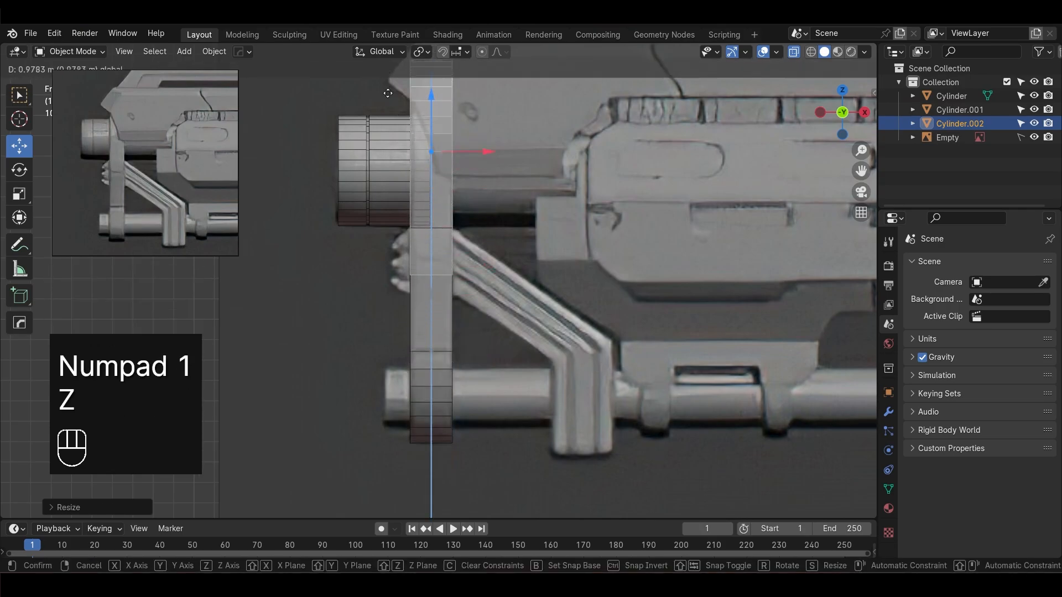
left_click_drag(388, 93, 397, 191)
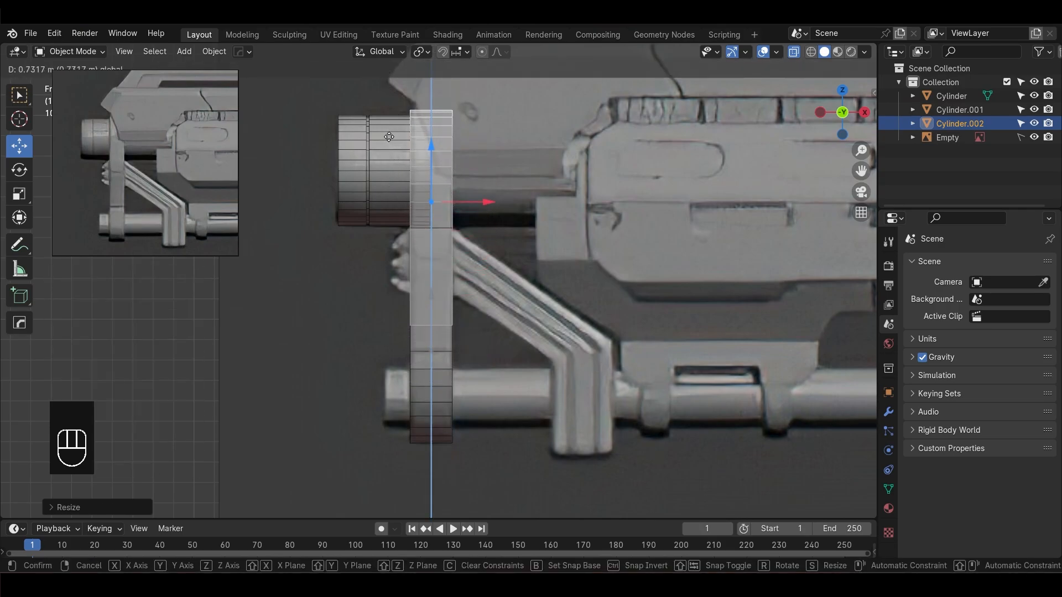
left_click_drag(391, 135, 391, 135)
left_click(459, 326)
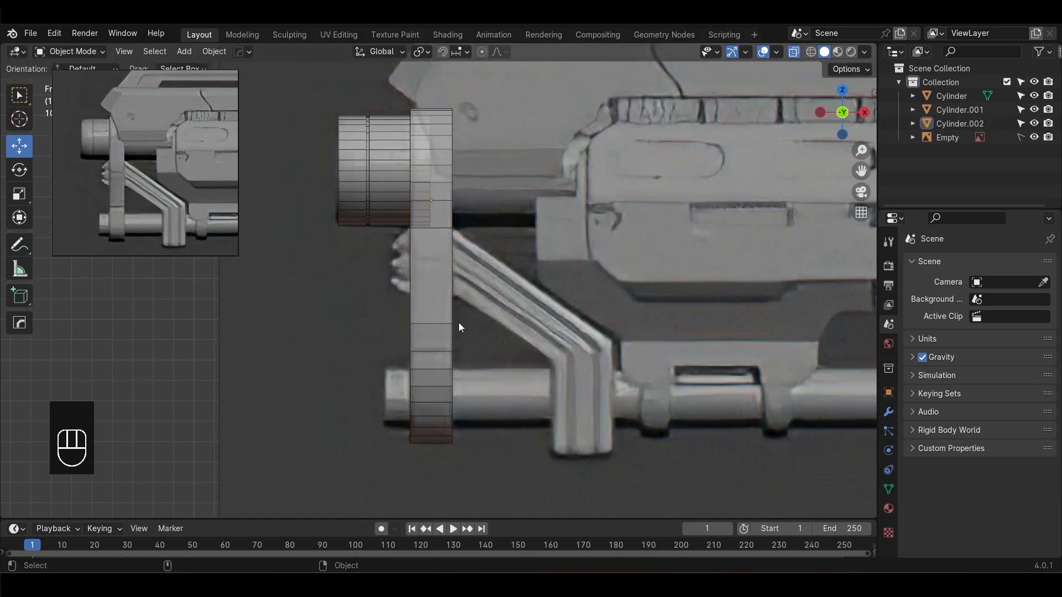
Shorten both bracket halves by moving their open end edges along Z, leaving a small gap between the halves
key("Tab")
left_click_drag(432, 184, 431, 189)
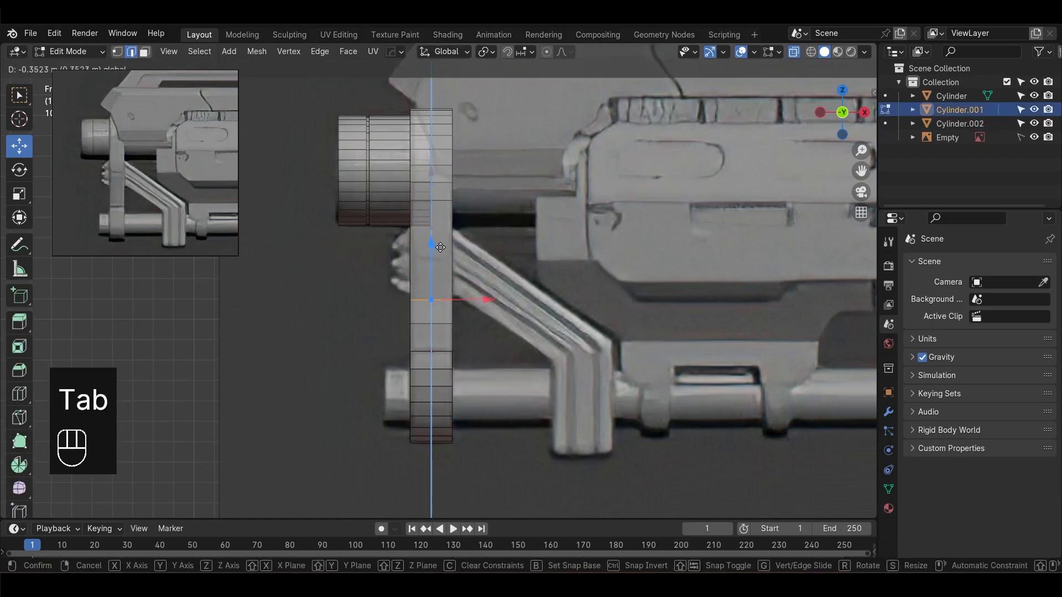
left_click(440, 247)
key("Tab")
left_click(437, 332)
key("Tab")
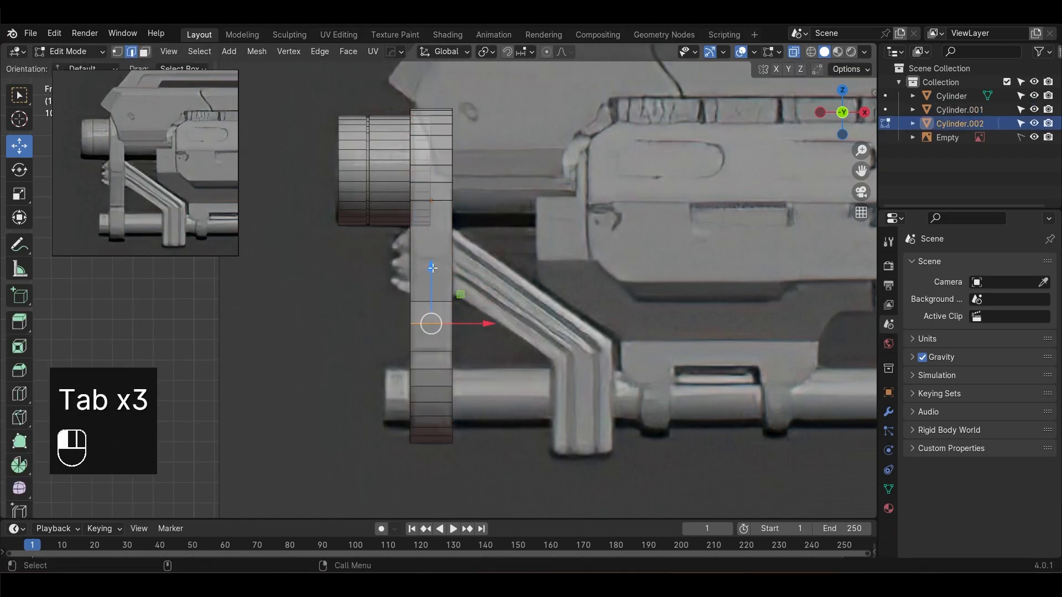
left_click_drag(433, 269, 437, 214)
left_click(451, 277)
scroll(451, 277, "up", 2)
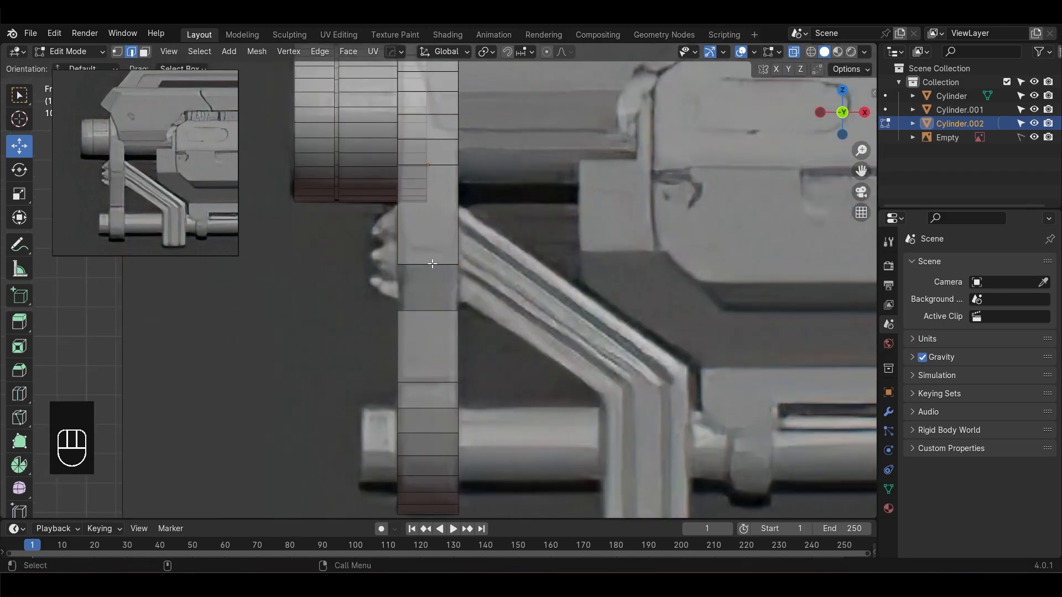
Join the two bracket halves into one object and edit its vertices with the see-through display off
key("Tab")
left_click(488, 343, "ctrl")
key("ctrl+j")
key("Tab")
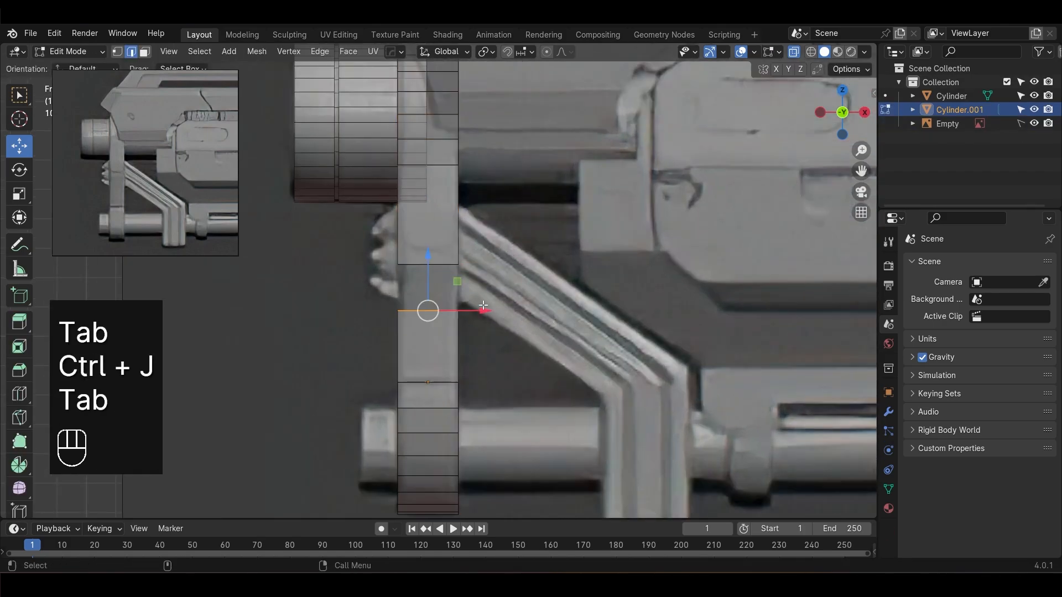
key("alt+z")
Merge the two facing vertex pairs on the bracket's near side at their centers to close the gap
left_click(439, 264)
left_click(439, 324, "shift")
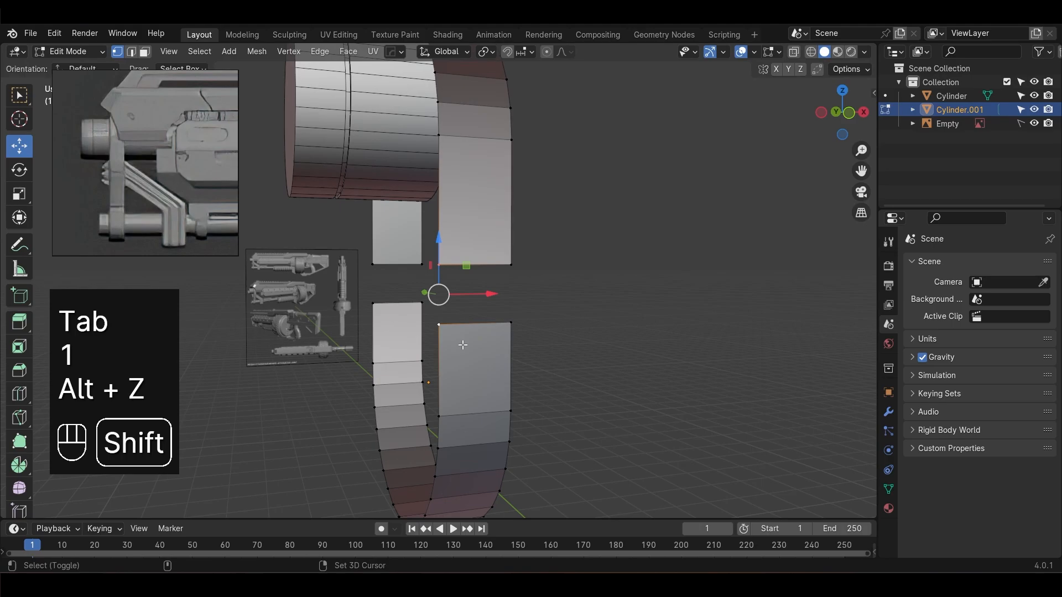
key("m")
left_click(446, 341)
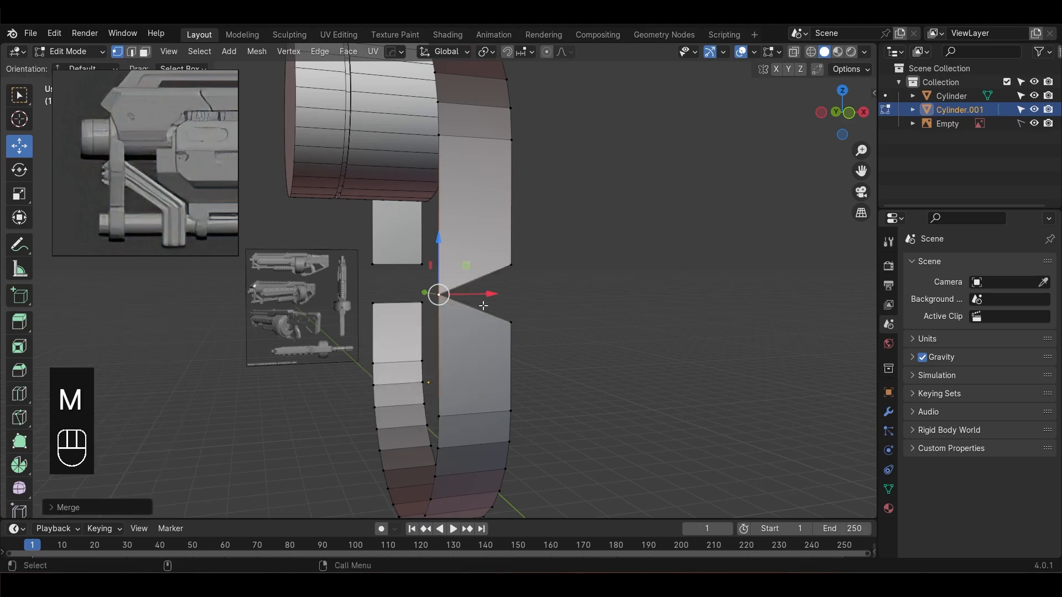
left_click(502, 329, "shift")
key("m")
left_click(496, 335)
Merge the two facing vertex pairs on the bracket's far side at their centers
left_click(373, 264)
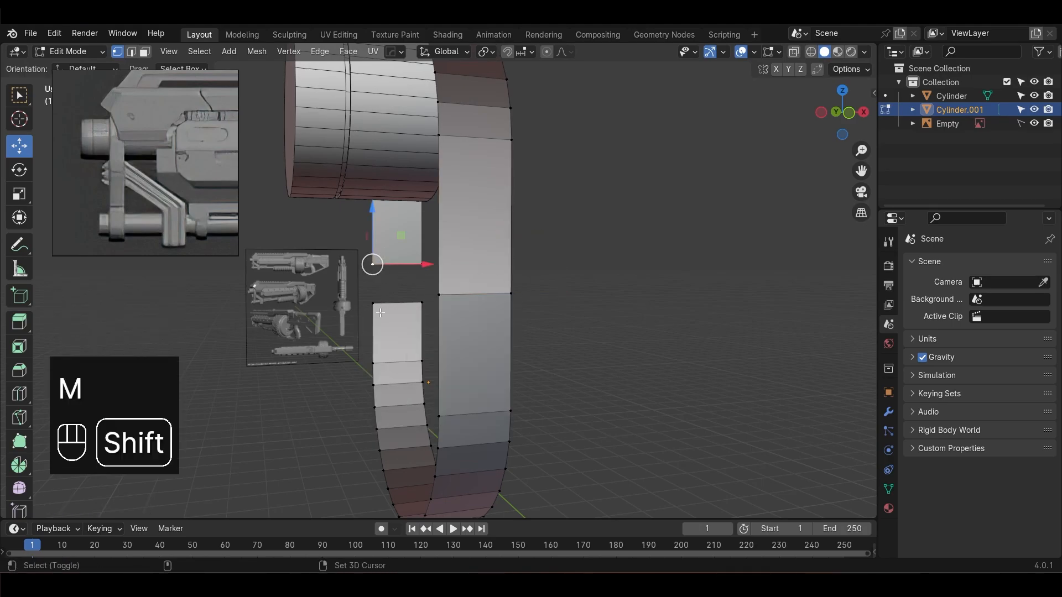
left_click(372, 303, "shift")
key("m")
left_click(380, 314)
left_click(423, 262)
left_click(421, 304, "shift")
key("m")
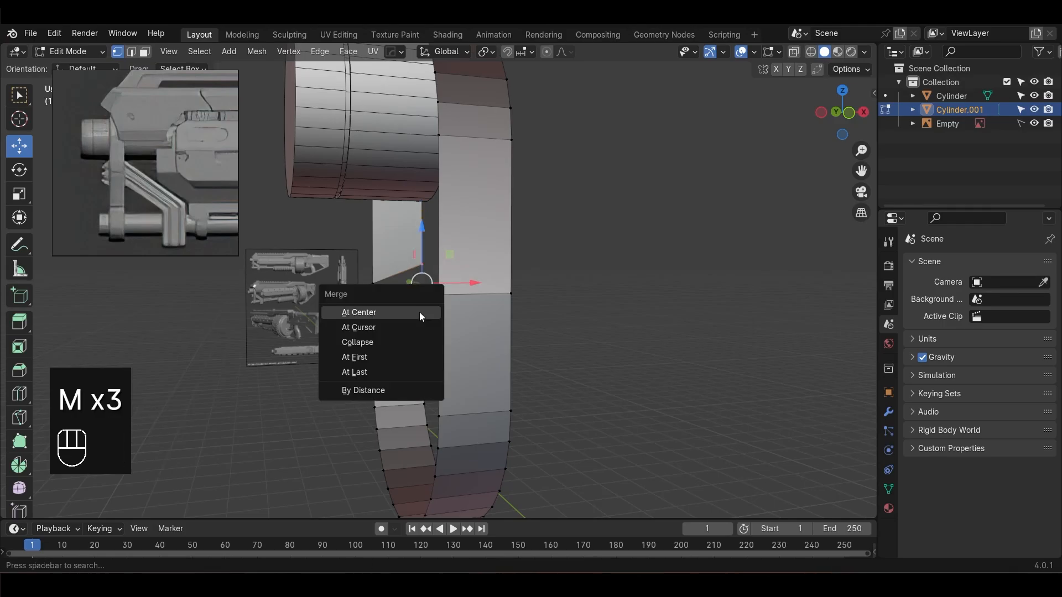
left_click(420, 314)
left_click(645, 295)
Recalculate the normals of the whole bracket mesh and return to object editing
scroll(645, 296, "down", 1)
scroll(645, 295, "down", 1)
key("Tab")
left_click_drag(518, 314, 564, 308, "alt")
key("Tab")
key("a")
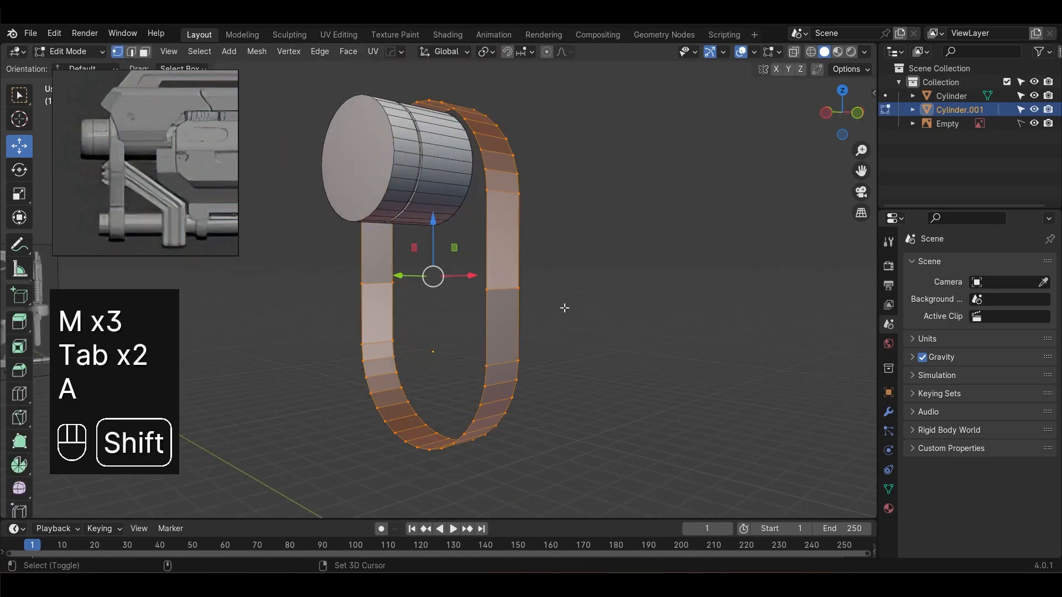
key("shift+n")
key("Tab")
Deselect the bracket and save the file sci-fi gun.blend
left_click(608, 331)
scroll(607, 331, "down", 2)
left_click(490, 215)
right_click(490, 214)
left_click(490, 215)
left_click(615, 299)
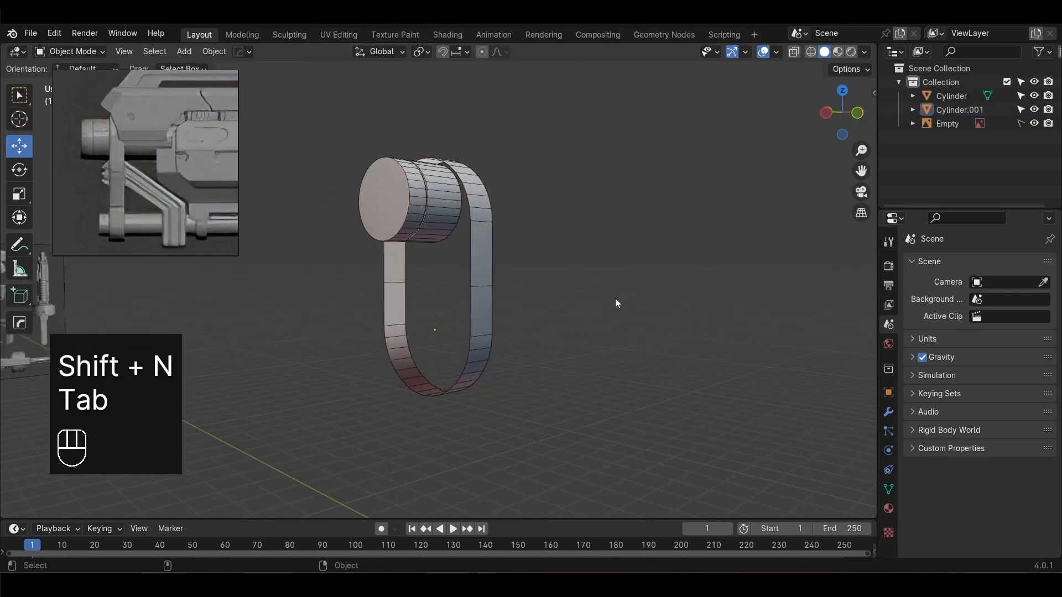
left_click_drag(615, 300, 487, 303, "alt")
scroll(639, 318, "up", 2)
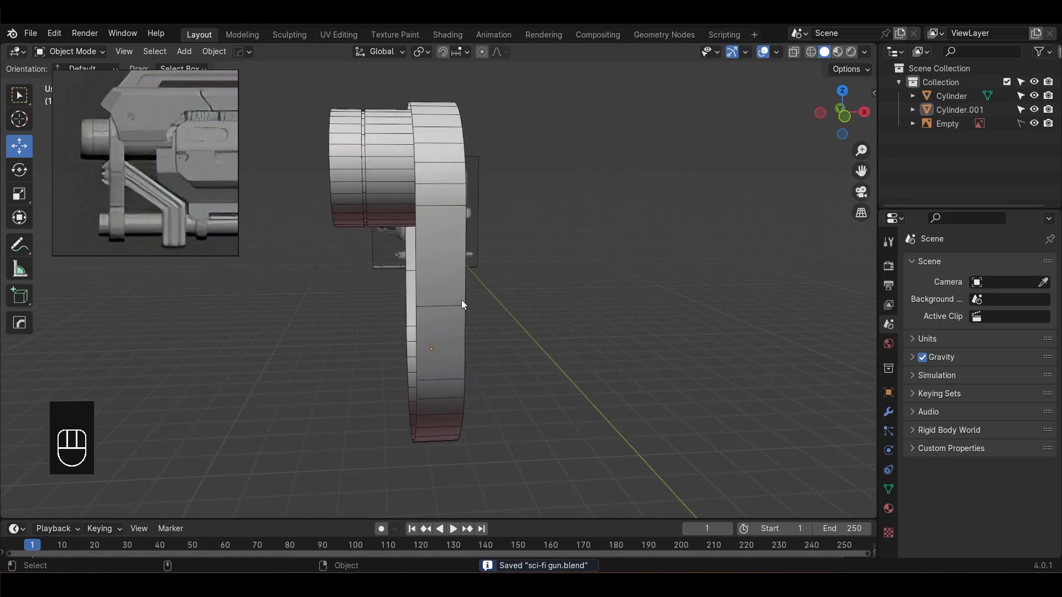
Add a Solidify modifier to the bracket loop and enable Even Thickness
left_click(458, 300)
key("KP_1")
left_click_drag(547, 351, 626, 370, "alt")
left_click(883, 412)
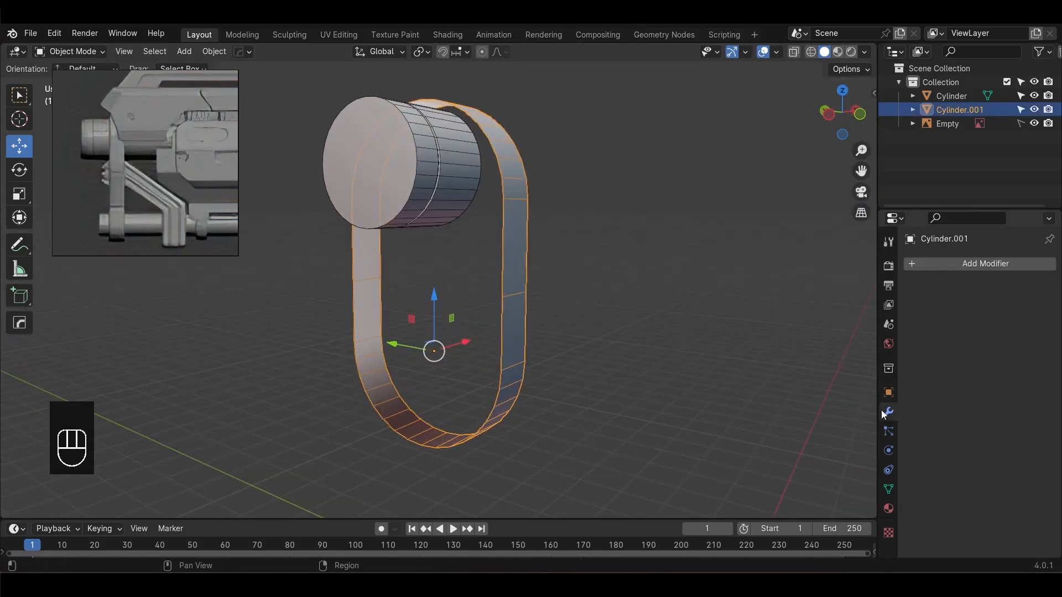
left_click(937, 264)
mouse_move(886, 309)
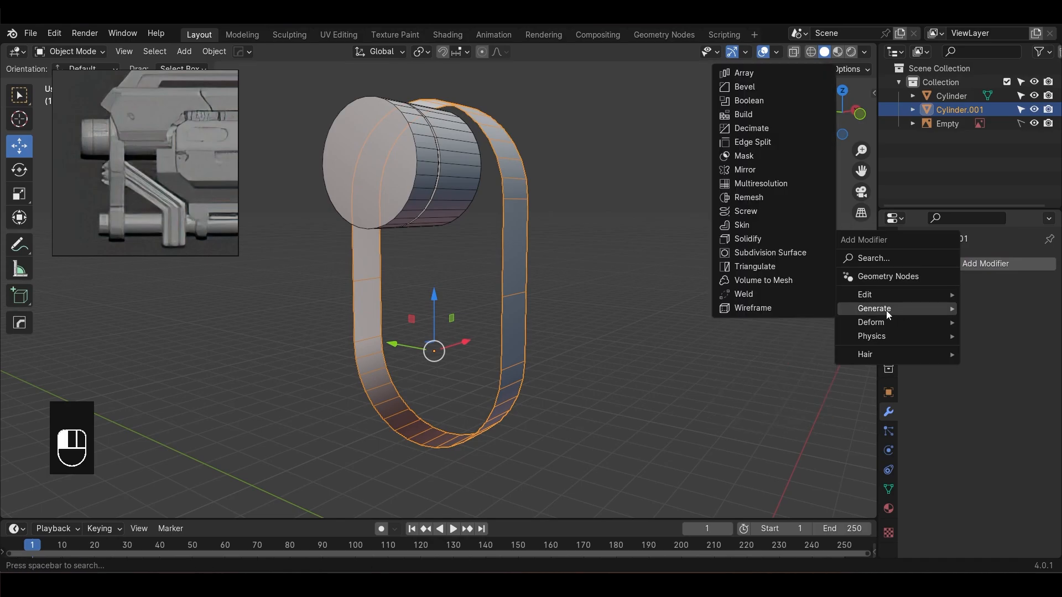
left_click(757, 243)
left_click_drag(824, 355, 843, 353, "alt")
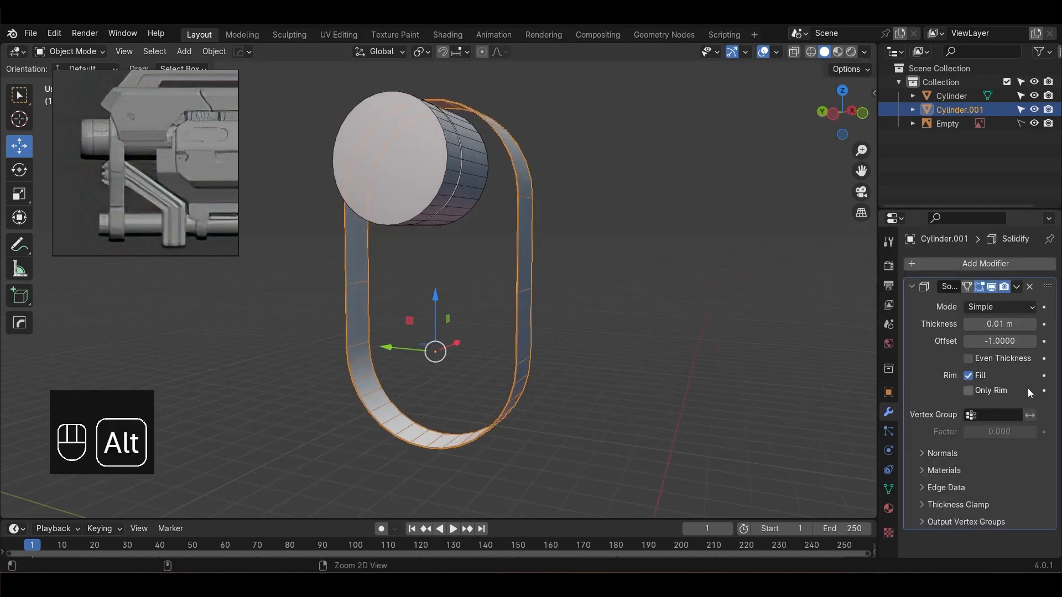
left_click(984, 363)
Apply the bracket's object transform and set the Solidify thickness to 0.04 m
key("ctrl+a")
left_click(567, 234)
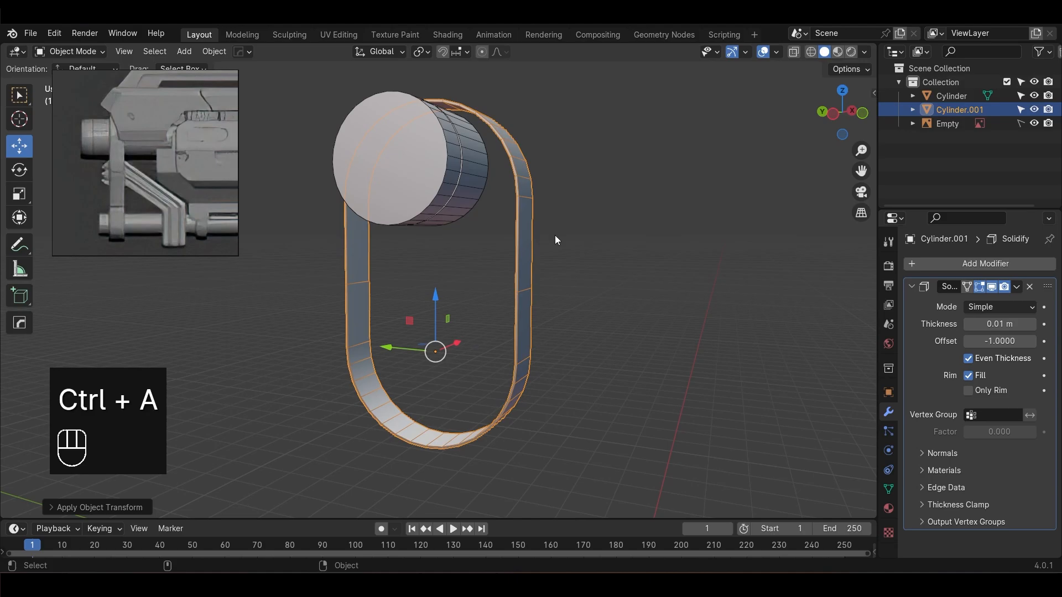
left_click(1032, 324)
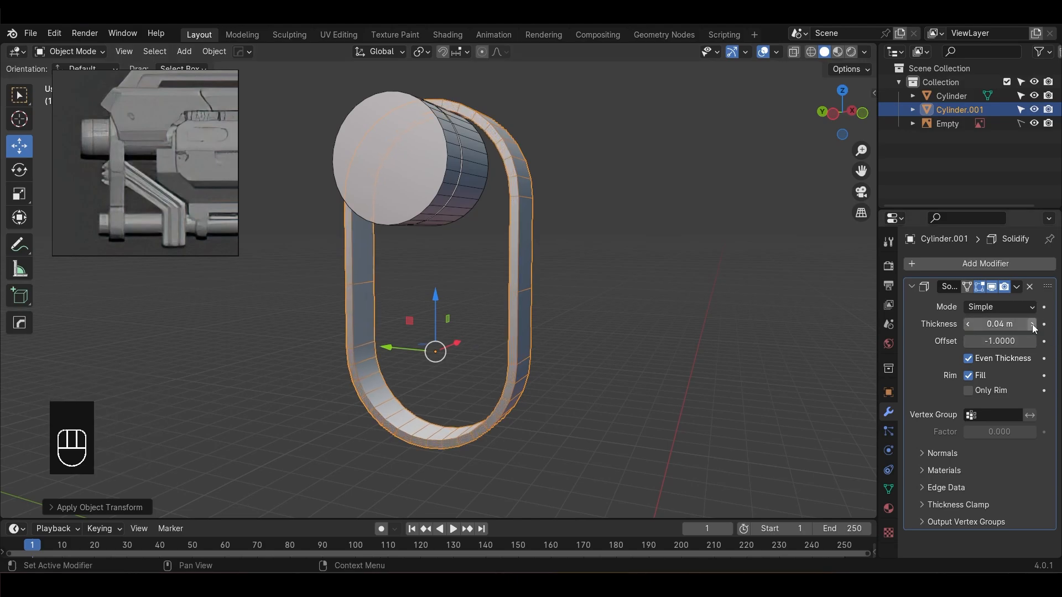
Compare a 0.05 m Solidify thickness on the bracket loop, settle on 0.04 m and deselect the bracket
left_click_drag(714, 323, 643, 321, "alt")
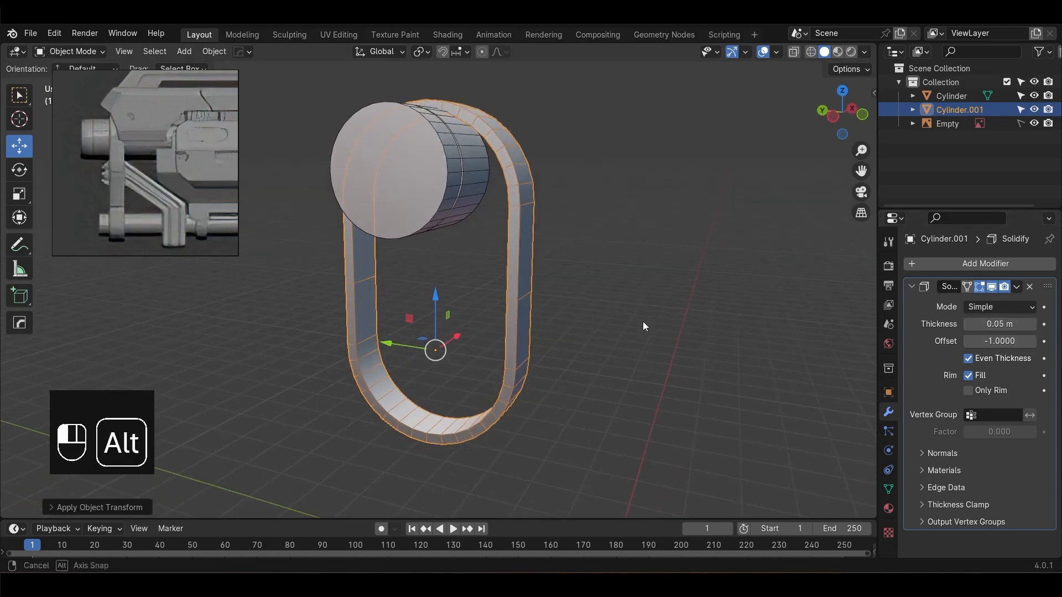
left_click(967, 324)
left_click(725, 316)
left_click_drag(725, 316, 535, 355, "alt")
Extend the muzzle cylinder's rear end along X through the bracket to the front of the handguard, using X-ray vertex editing
key("KP_1")
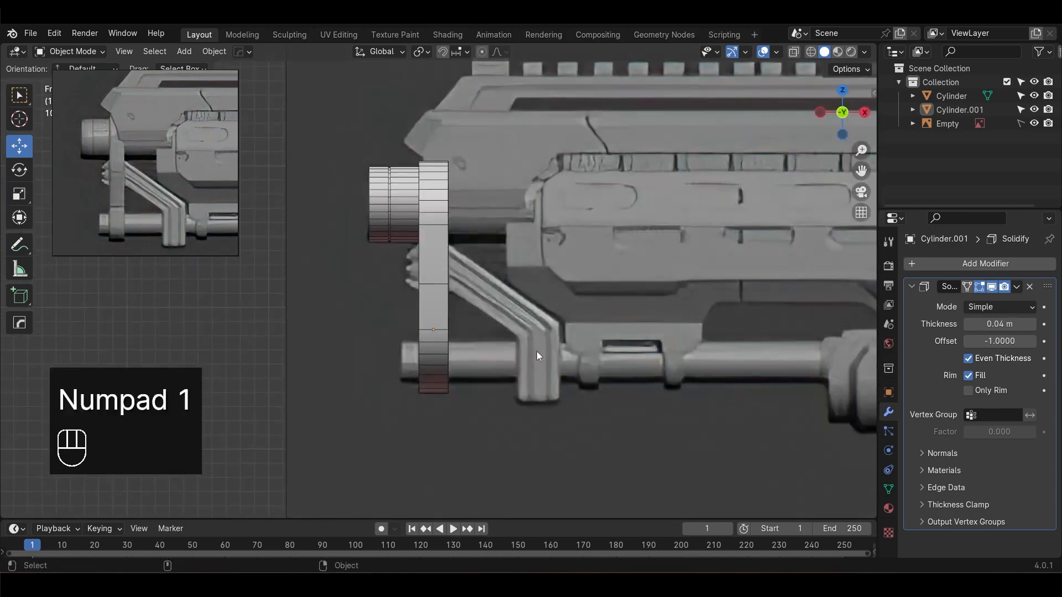
left_click(402, 245)
key("alt+z")
key("Tab")
key("1")
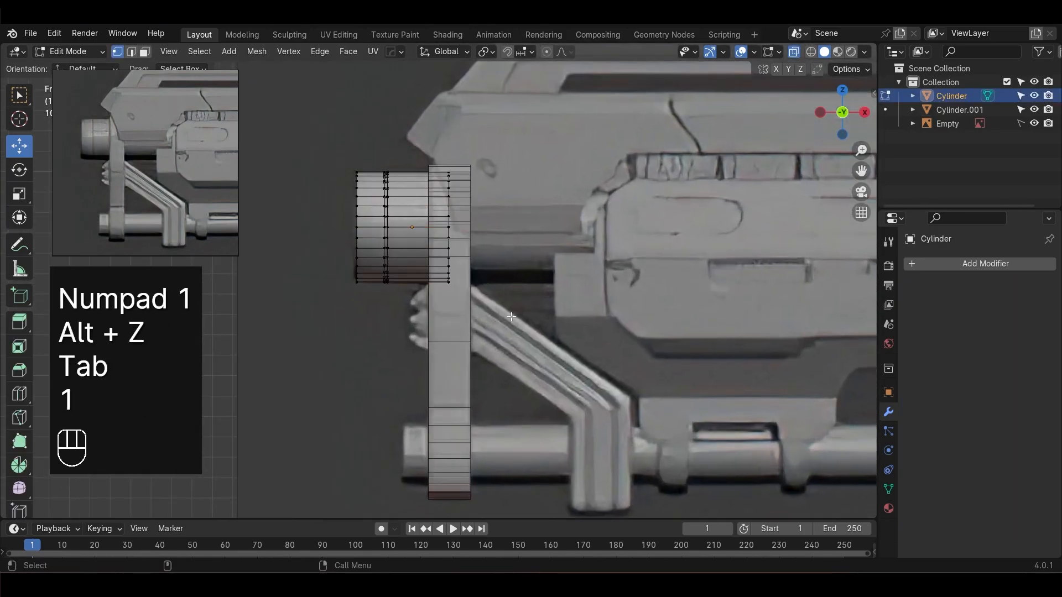
left_click_drag(509, 307, 418, 157)
left_click_drag(504, 233, 648, 236)
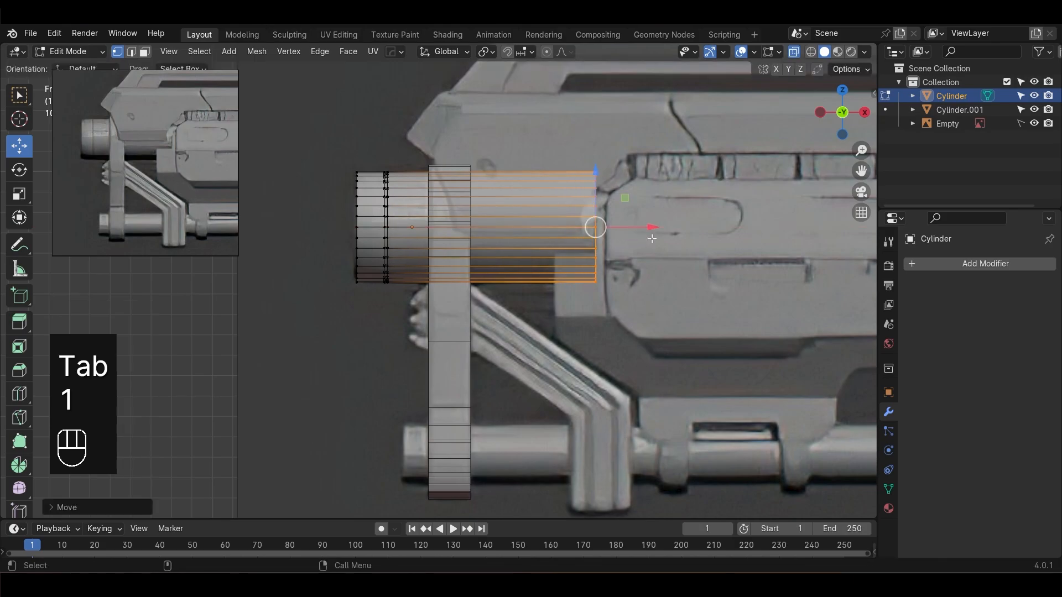
left_click(265, 160)
key("Tab")
left_click(656, 314)
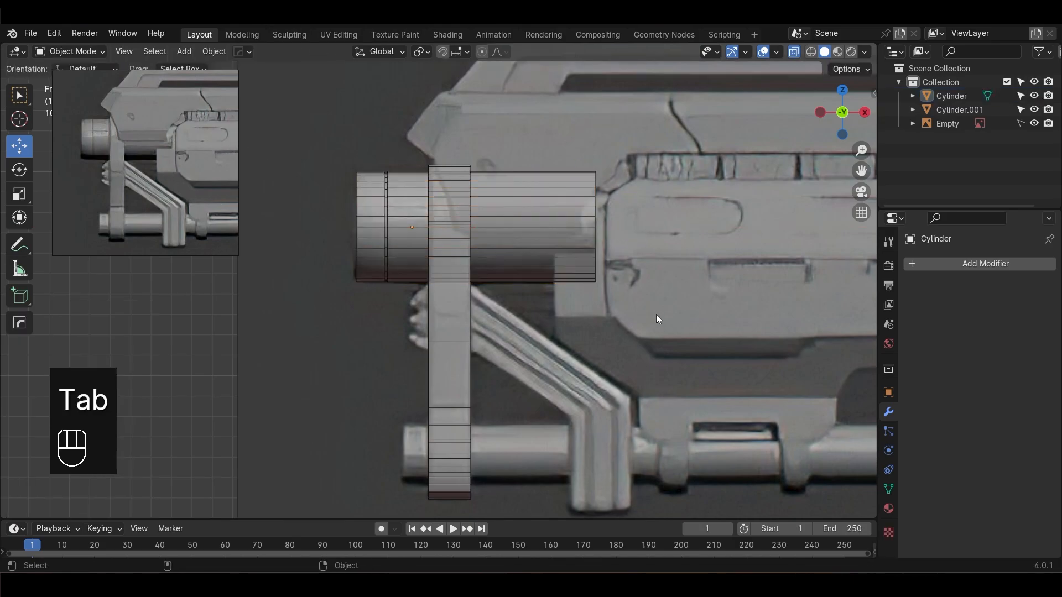
Add a cube and move it over the front of the gun body in the side reference
scroll(653, 314, "down", 1)
middle_click_drag(478, 322, 410, 302, "shift")
middle_click_drag(537, 263, 543, 215, "alt")
middle_click_drag(523, 305, 419, 242, "alt")
scroll(603, 295, "down", 4)
scroll(532, 301, "down", 1, "alt")
middle_click_drag(506, 241, 540, 323, "alt")
scroll(540, 323, "up", 4)
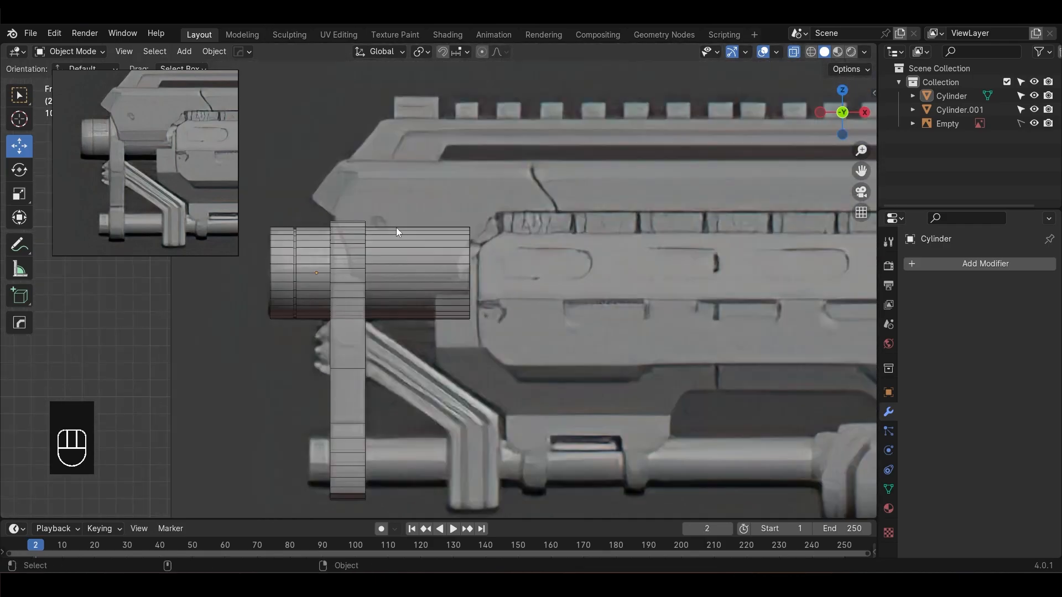
middle_click_drag(396, 228, 464, 303, "alt")
middle_click_drag(165, 131, 134, 187)
scroll(459, 266, "down", 3)
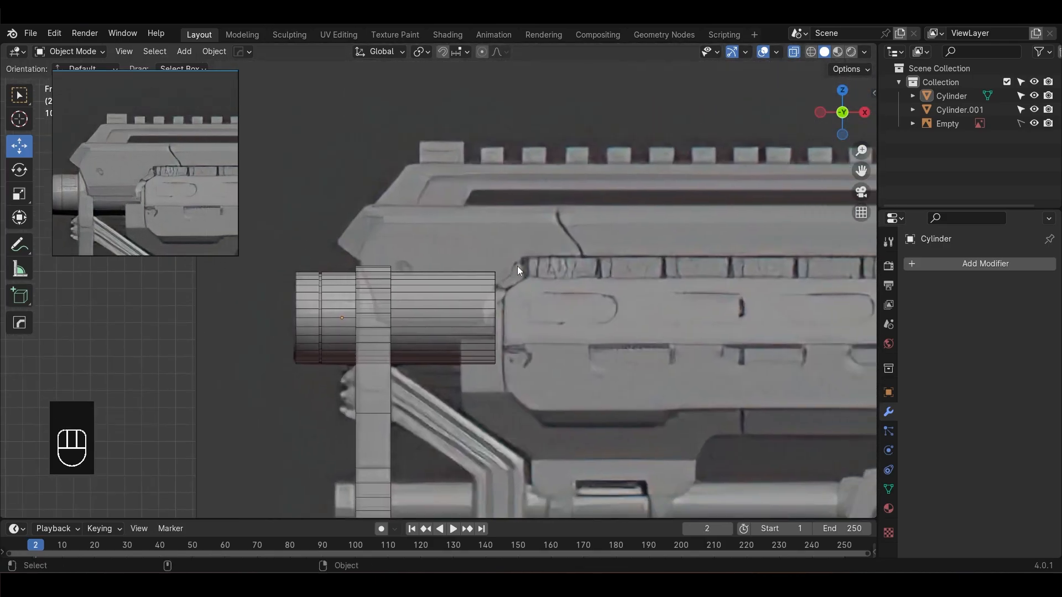
key("shift+a")
left_click(572, 254)
scroll(674, 342, "down", 3)
key("w")
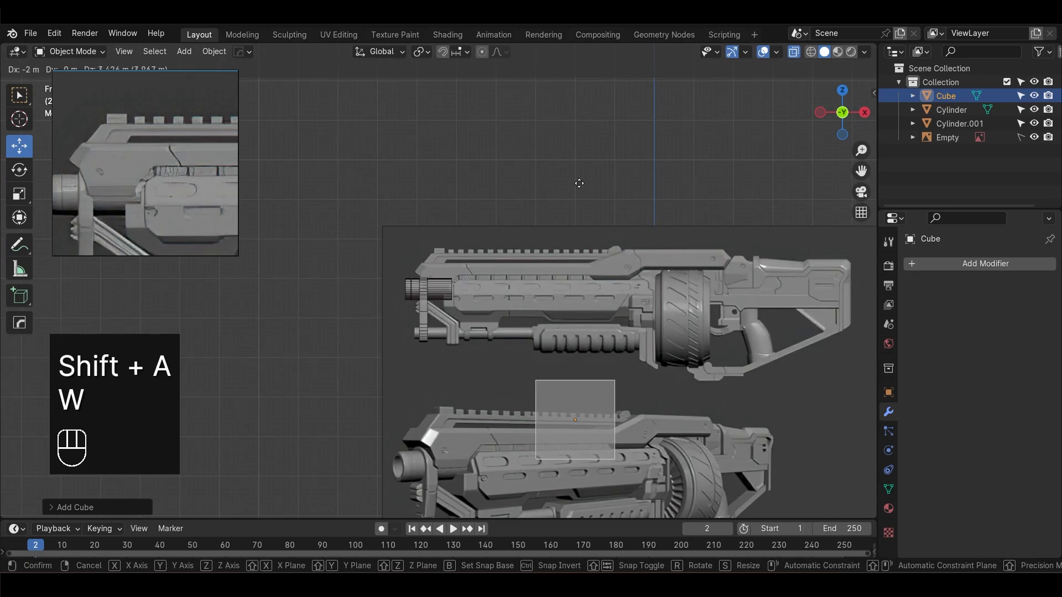
left_click(485, 91)
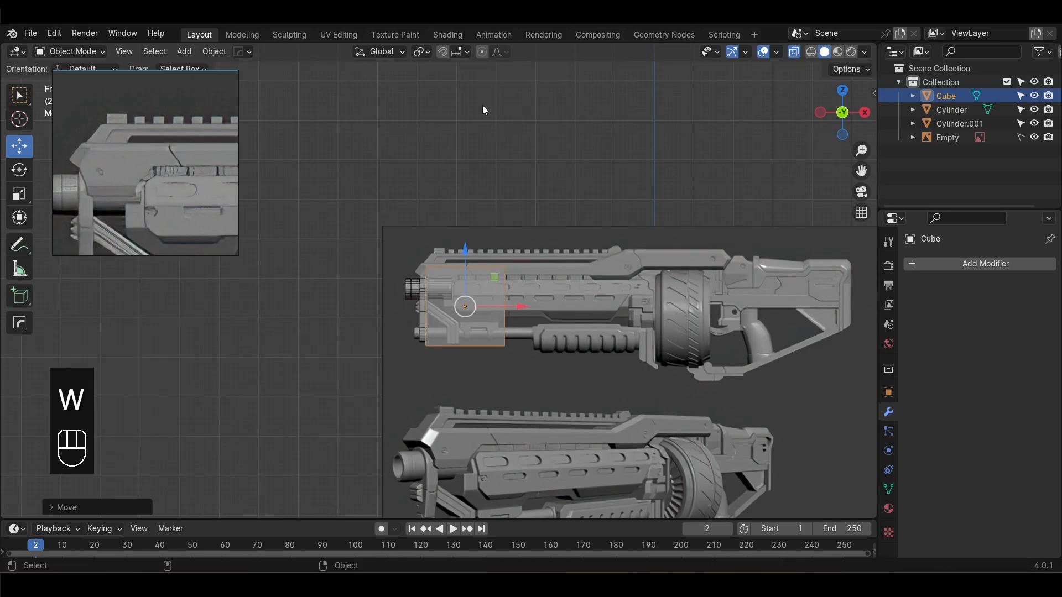
Raise the cube's bottom vertices to flatten it into a block and align its top edge with the upper body in the reference
scroll(587, 293, "up", 5)
key("Tab")
left_click_drag(339, 395, 701, 491)
left_click_drag(517, 433, 499, 244)
scroll(428, 295, "up", 4)
scroll(681, 264, "down", 1)
left_click_drag(664, 224, 712, 248, "shift")
left_click_drag(529, 165, 529, 159)
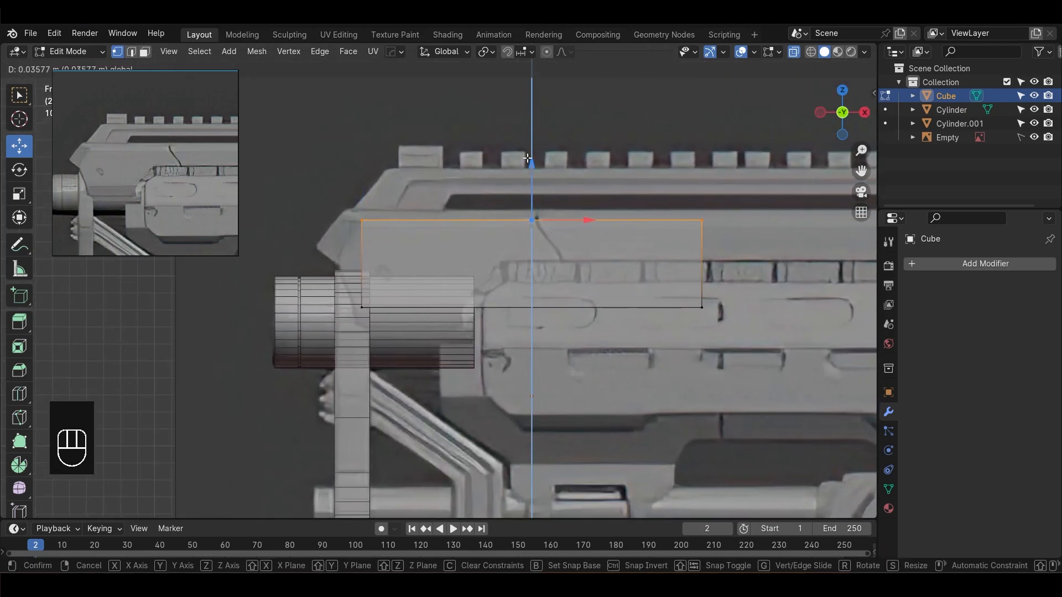
left_click(438, 125)
Add a horizontal loop cut through the block and pull its front vertices forward to form the pointed nose
key("ctrl+r")
left_click(363, 276)
right_click(362, 275)
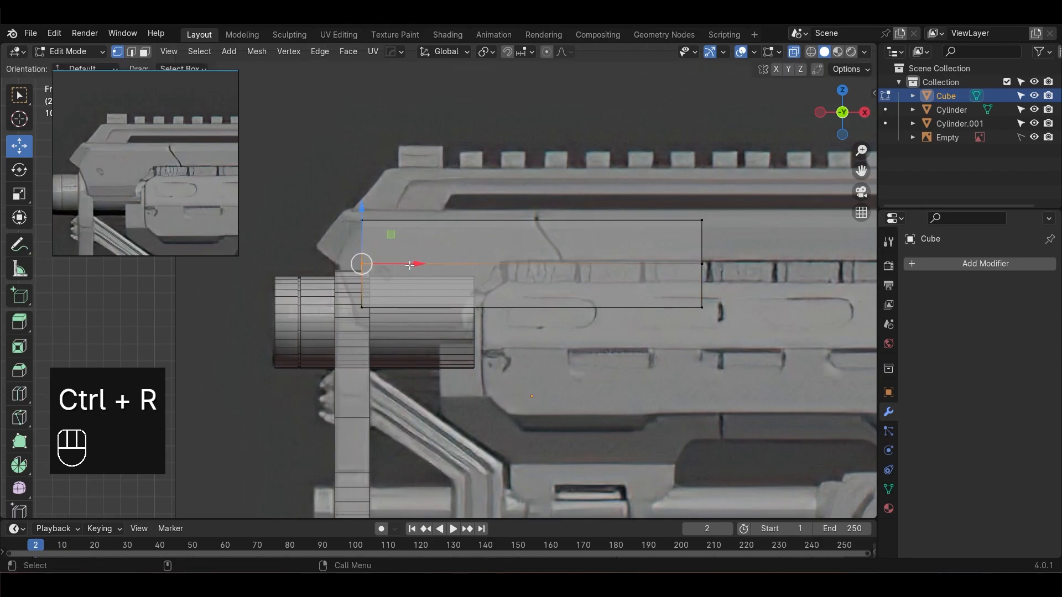
left_click_drag(409, 265, 382, 268)
scroll(467, 306, "up", 3)
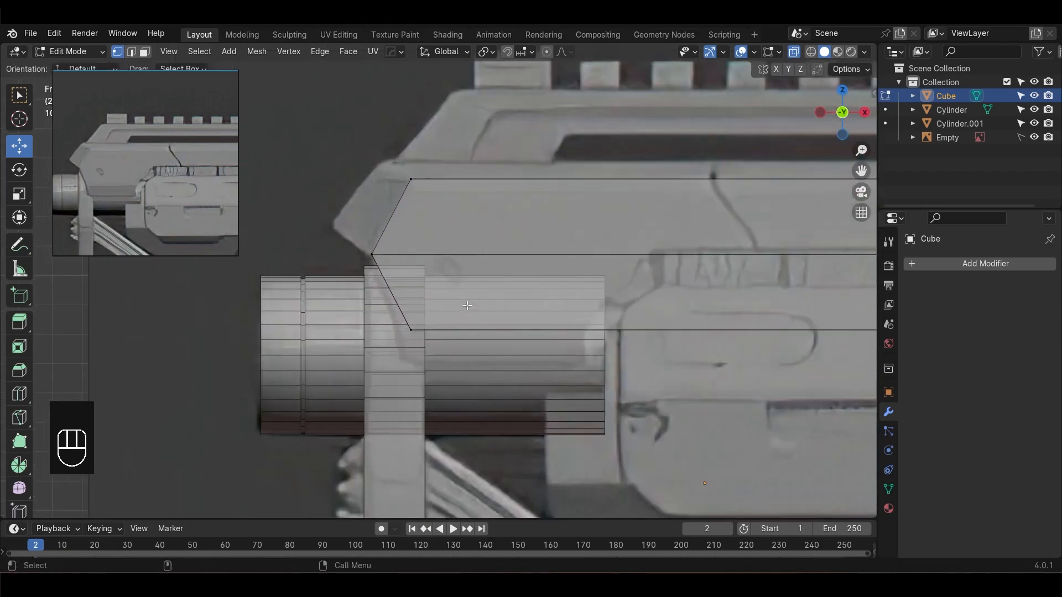
left_click_drag(460, 331, 451, 331)
Shorten the block by moving its rear vertices forward, and slant its lower rear corner to match the reference
scroll(514, 244, "down", 3)
middle_click(553, 189, "alt")
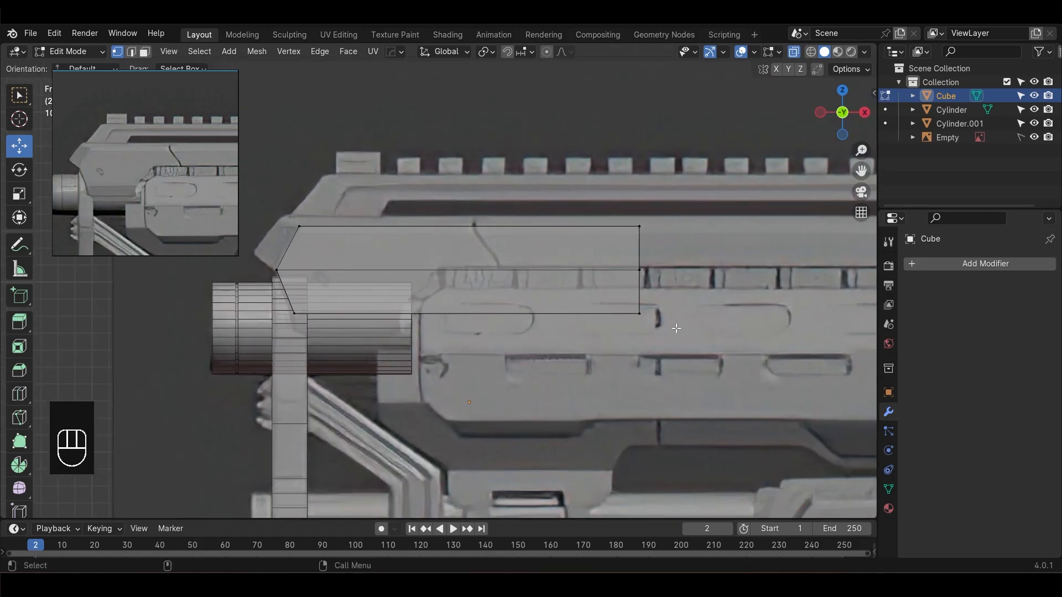
left_click_drag(706, 269, 436, 306)
left_click(487, 114)
scroll(437, 280, "up", 2)
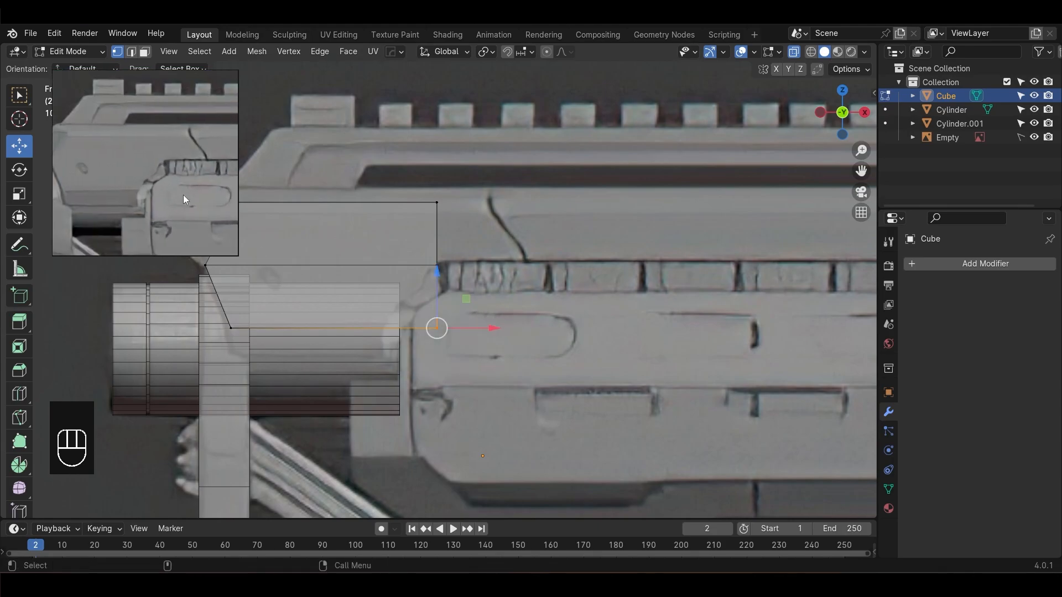
left_click_drag(487, 328, 431, 335)
left_click(573, 348)
scroll(628, 365, "down", 3)
middle_click_drag(567, 305, 535, 316, "shift")
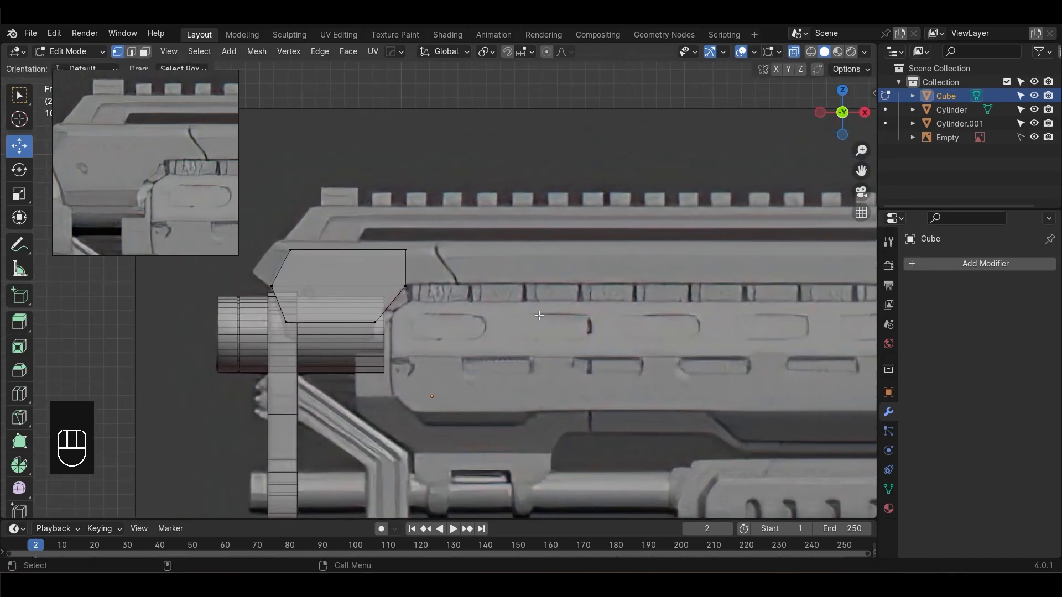
Extrude the block's upper rear face about 3.3 m along the upper rail to the raised rear section
scroll(514, 307, "down", 1)
key("3")
left_click(407, 266, "alt")
scroll(407, 267, "down", 2)
key("e")
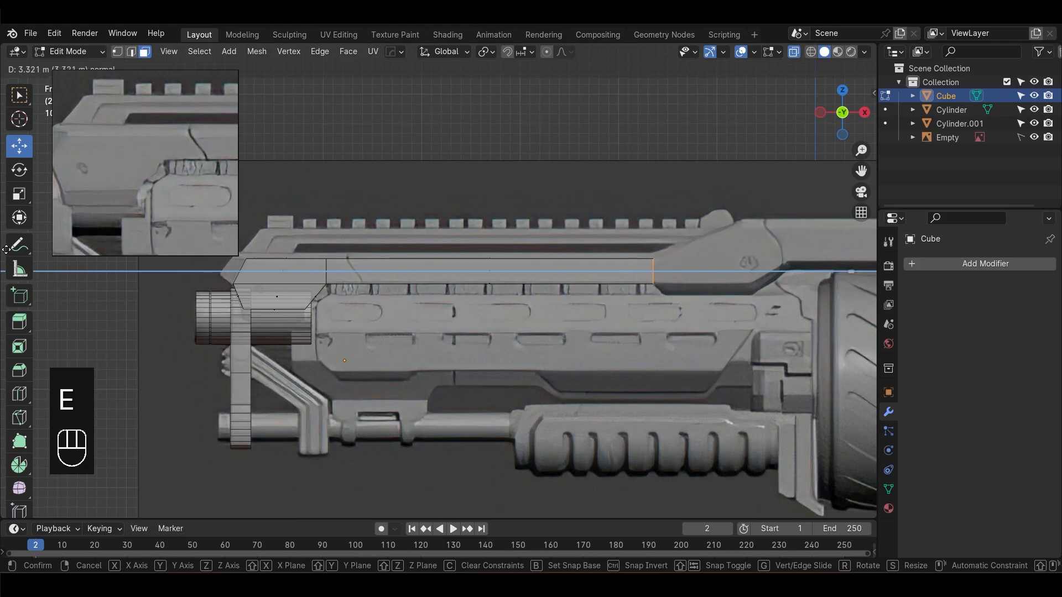
left_click(3, 322)
left_click(522, 421)
middle_click_drag(610, 363, 518, 364, "alt")
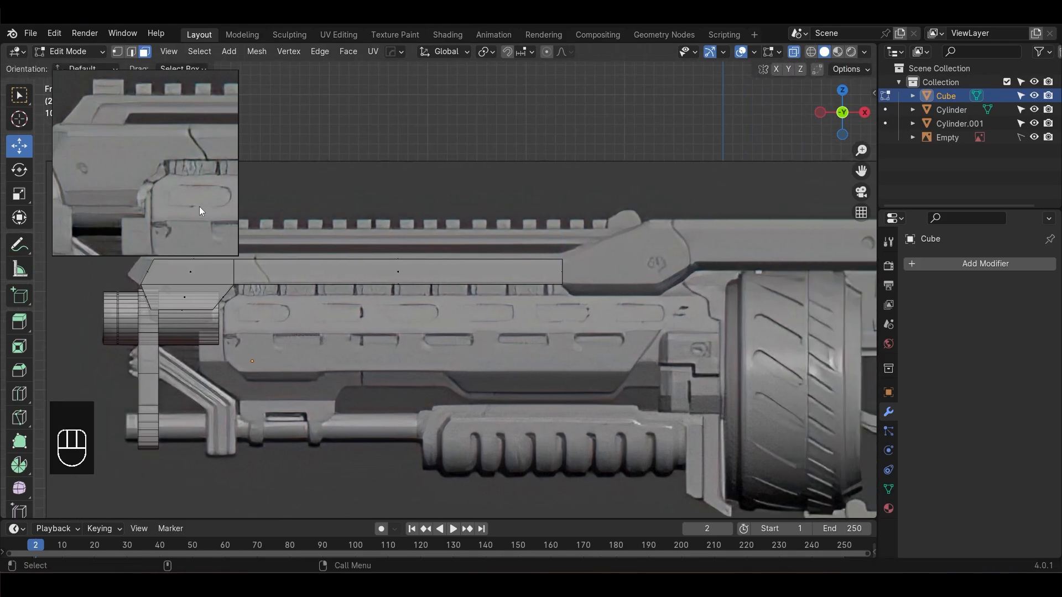
Extrude the strip's end face about 0.94 m into the raised section and lift its upper vertices to that section's top edge
scroll(191, 193, "down", 8)
middle_click_drag(408, 291, 322, 294, "alt")
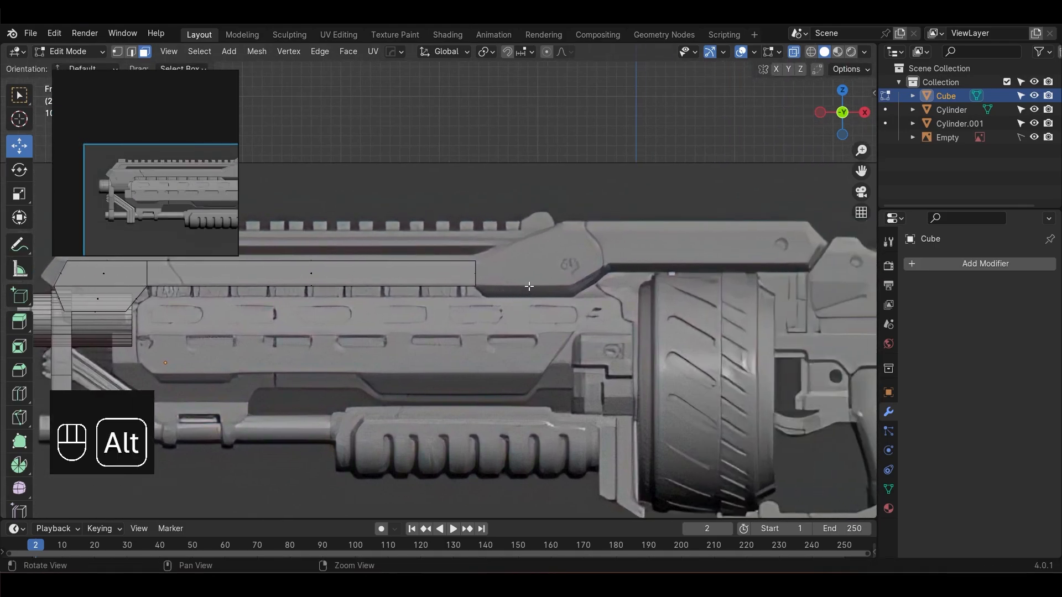
scroll(520, 279, "up", 3)
left_click_drag(495, 265, 508, 275)
middle_click_drag(199, 181, 121, 185)
scroll(178, 180, "up", 4)
scroll(554, 310, "down", 1)
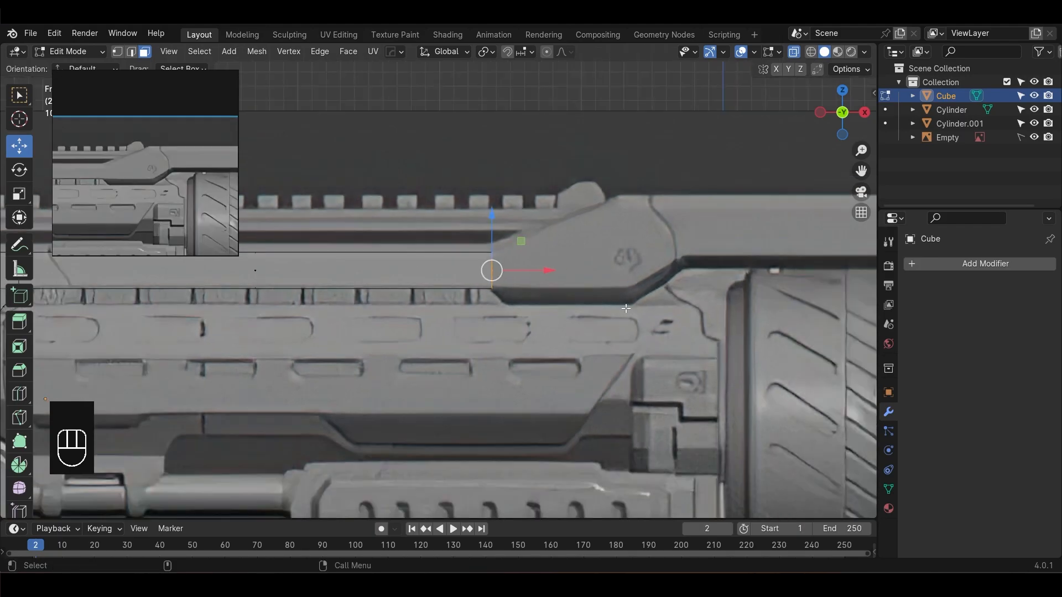
middle_click_drag(609, 299, 450, 299, "alt")
scroll(674, 235, "down", 3)
middle_click_drag(673, 235, 634, 238, "alt")
scroll(512, 268, "up", 2)
key("e")
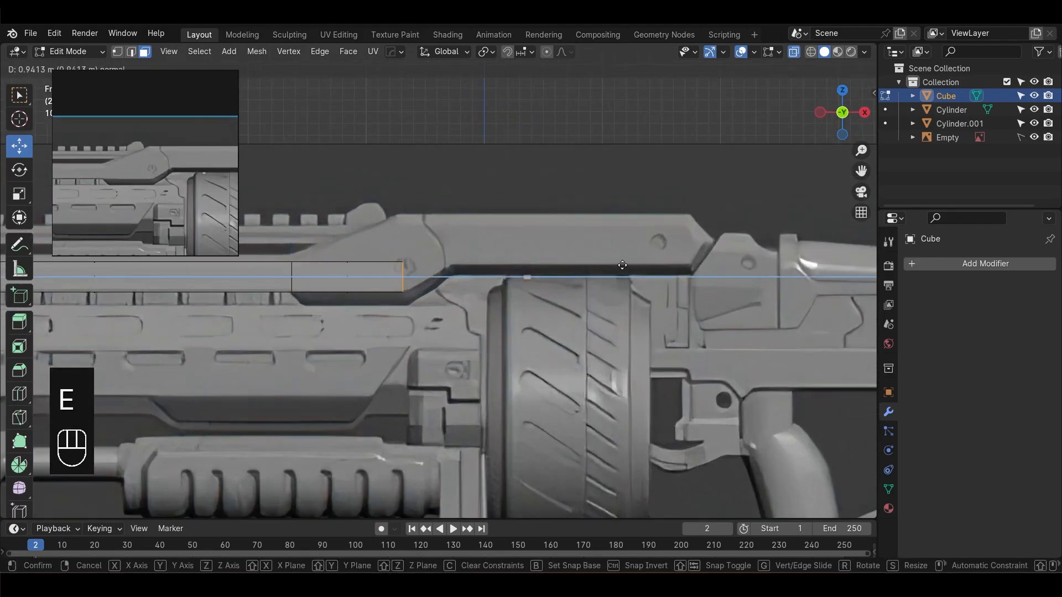
key("1")
left_click(467, 209)
left_click_drag(401, 233, 394, 160)
Extrude the end face back to the bend above the drum and raise its lower vertices to the angled underside
key("3")
key("e")
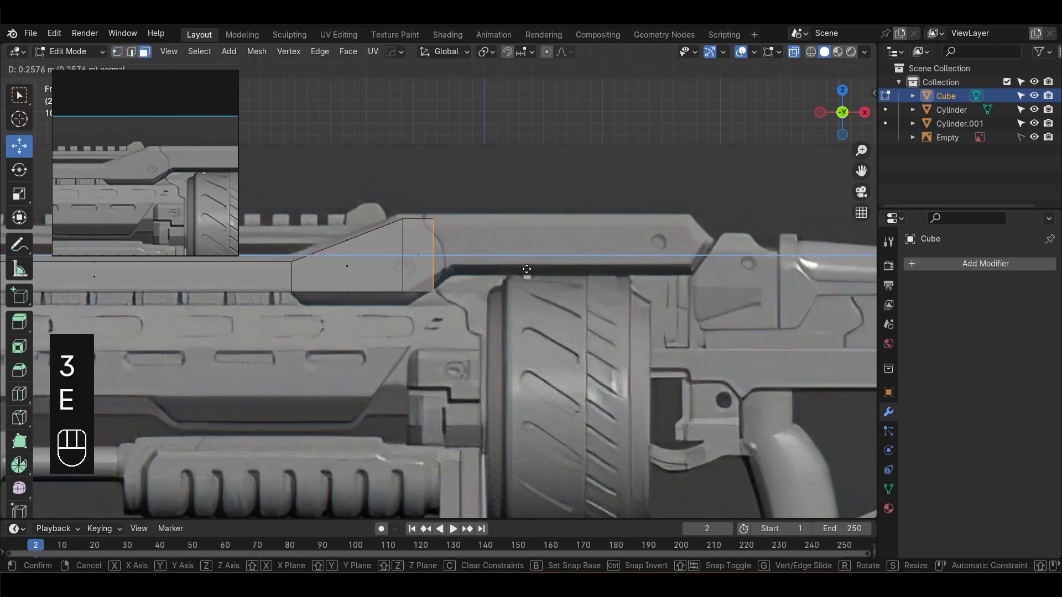
left_click(541, 269)
key("1")
left_click_drag(459, 249, 448, 217)
key("3")
Extrude the end face about 2 m over the drum to the rear end of the upper body section
middle_click_drag(445, 245, 360, 255, "shift")
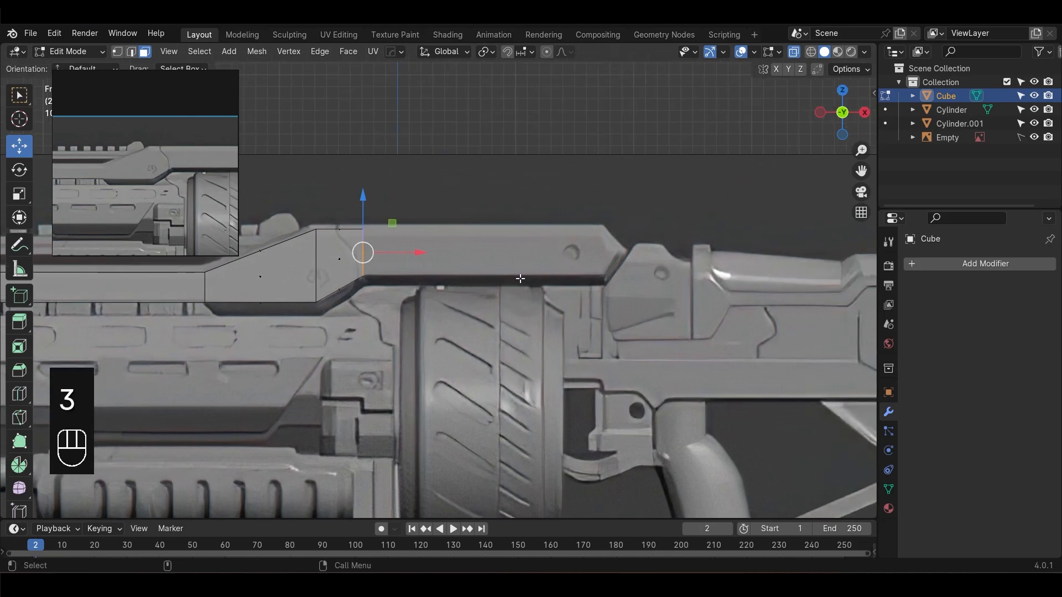
key("e")
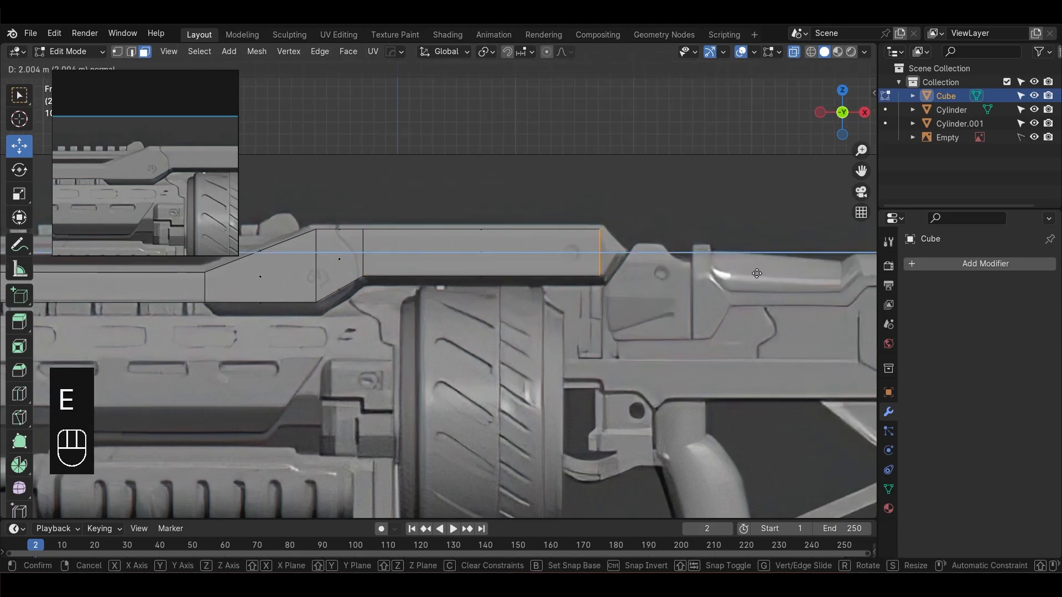
left_click(756, 273)
middle_click_drag(667, 301, 661, 304, "shift")
left_click(653, 293)
Add a lengthwise loop cut along the upper body and pull its rear middle vertices back into a pointed end
key("ctrl+r")
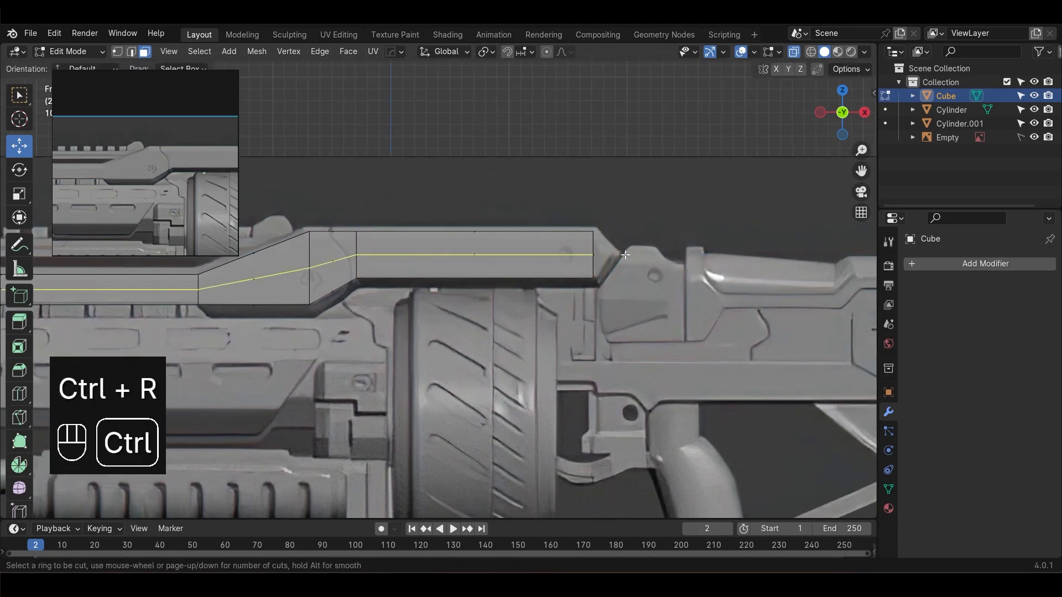
double_click(598, 259)
key("1")
left_click_drag(615, 250, 652, 257)
left_click(653, 311)
Nudge the upper body's rear tip slightly farther back to match the reference
middle_click_drag(653, 317, 597, 324, "alt")
scroll(461, 324, "down", 2)
middle_click_drag(462, 324, 423, 314, "alt")
scroll(673, 289, "up", 3)
middle_click_drag(673, 290, 408, 294, "alt")
scroll(569, 301, "up", 3)
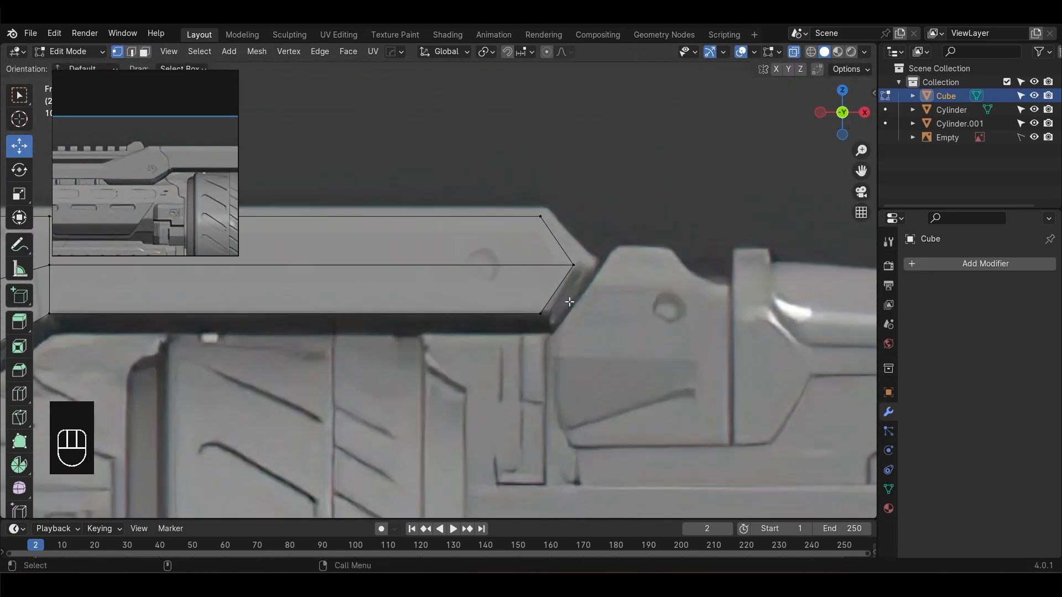
left_click_drag(599, 266, 607, 264)
left_click(658, 304)
scroll(454, 300, "down", 1)
middle_click_drag(455, 299, 673, 286, "alt")
middle_click_drag(387, 284, 532, 282, "alt")
left_click(484, 216)
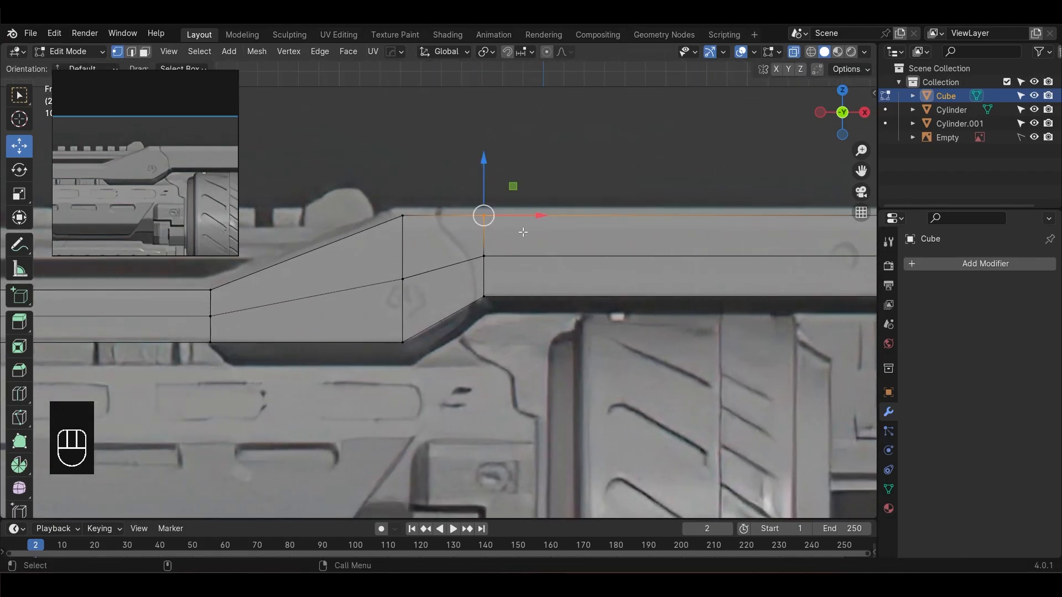
key("shift+v")
right_click(498, 223)
key("ctrl+z")
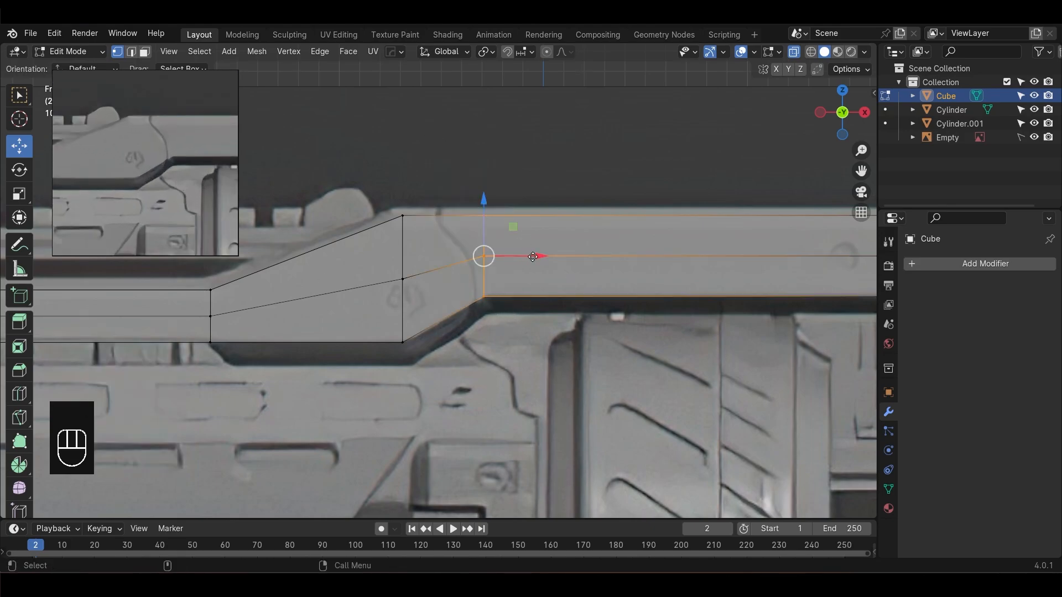
Nudge the vertices at the bend slightly rearward and add a vertical loop cut just ahead of them at the panel seam
left_click_drag(533, 257, 535, 257)
left_click(512, 176)
key("ctrl+r")
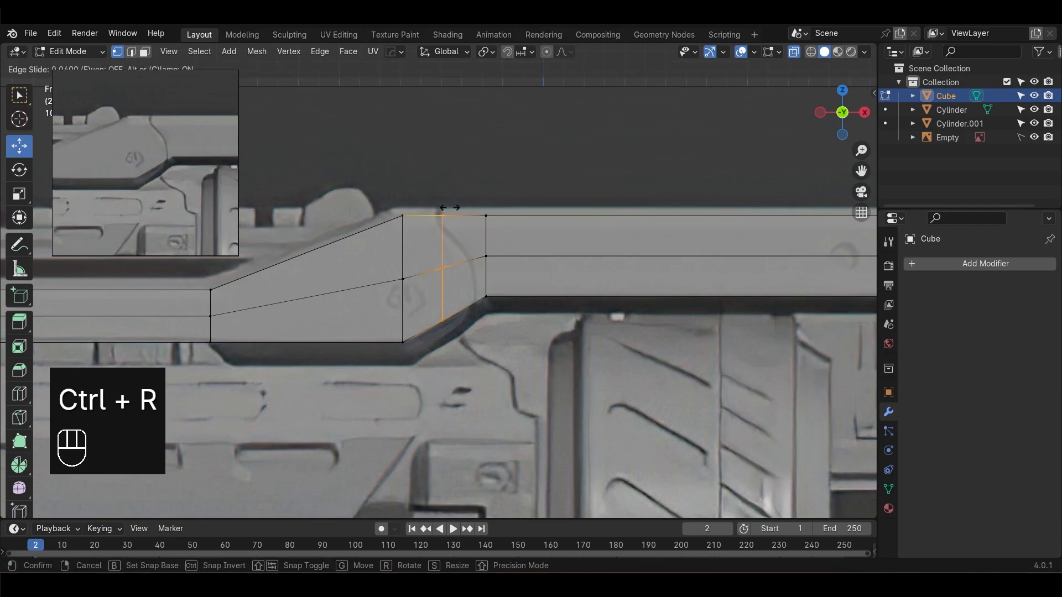
left_click(447, 205)
Slide the new loop's lower, middle and upper vertices along their edges to follow the curved panel seam above the drum
left_click(440, 320)
key("shift+v")
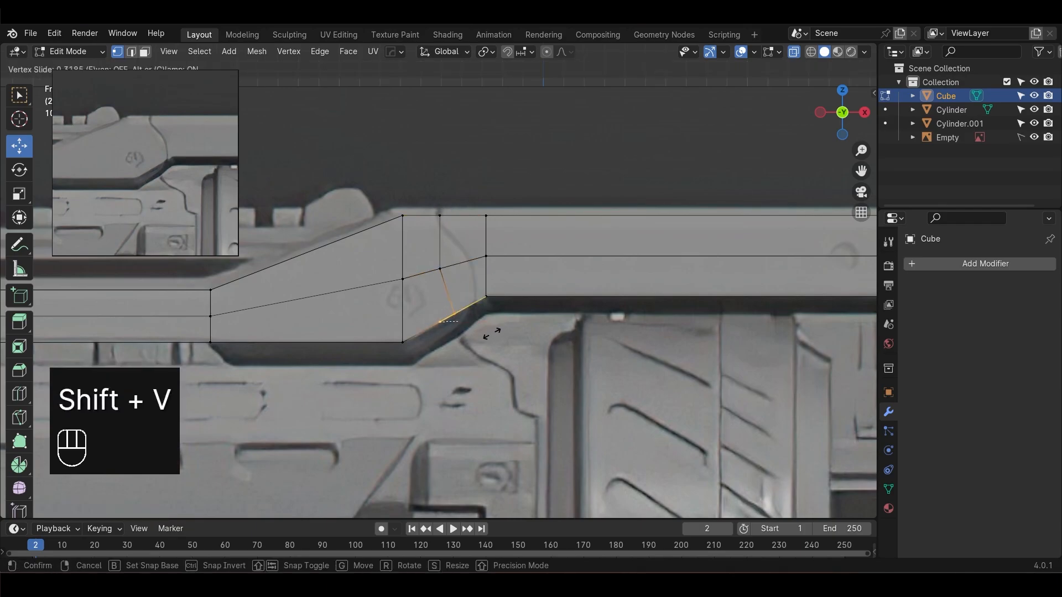
left_click(492, 320)
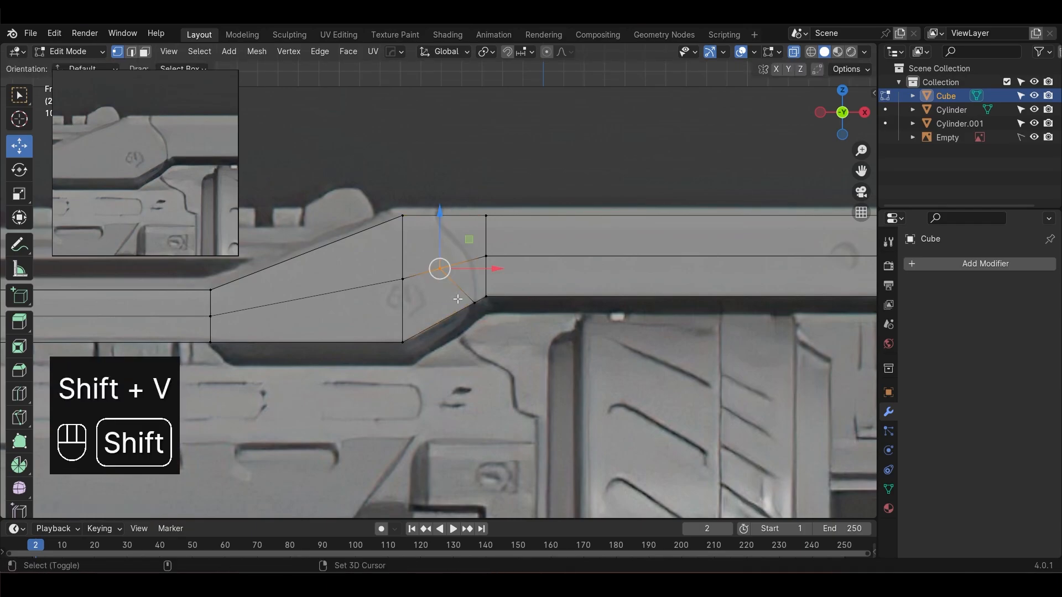
key("shift+v")
left_click(488, 295)
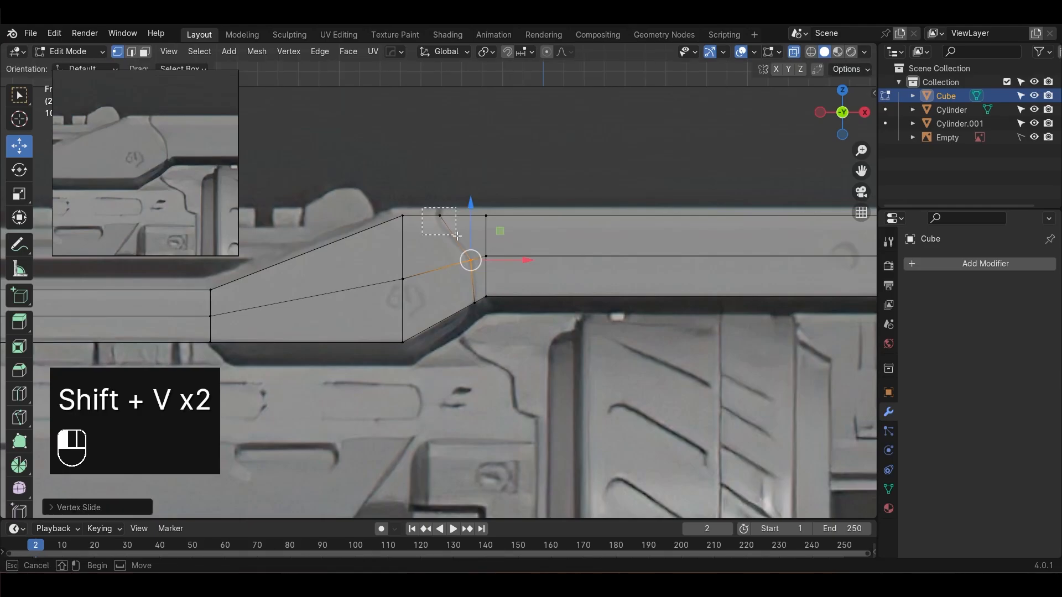
left_click_drag(457, 236, 456, 237)
key("shift+v")
left_click(536, 244)
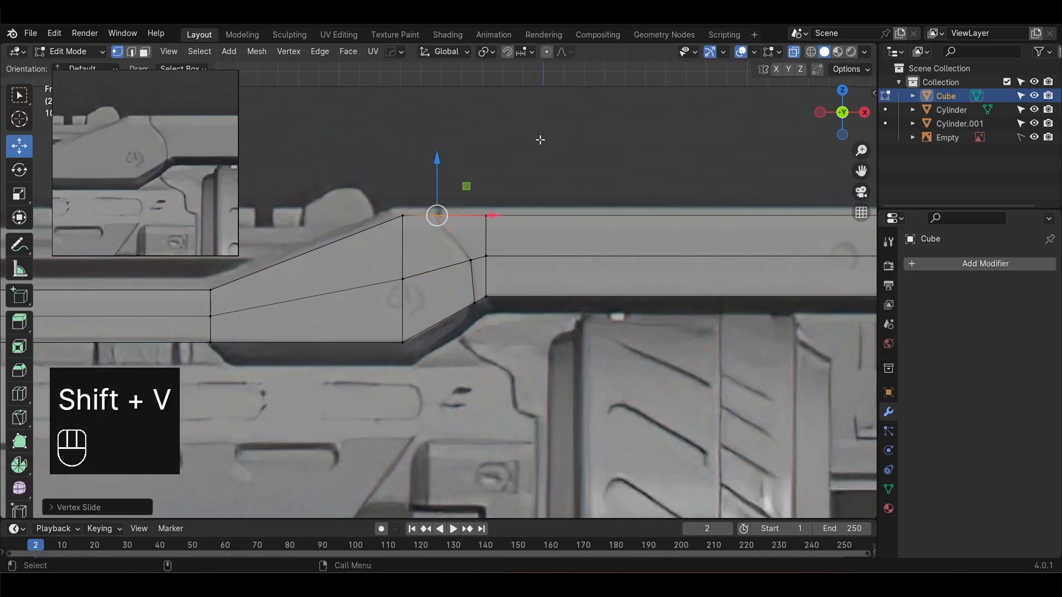
left_click(540, 140)
Add a vertical loop cut through the long strip near the front panel seam behind the nose block
scroll(539, 261, "down", 3)
middle_click_drag(470, 281, 832, 280, "alt")
scroll(442, 304, "up", 3)
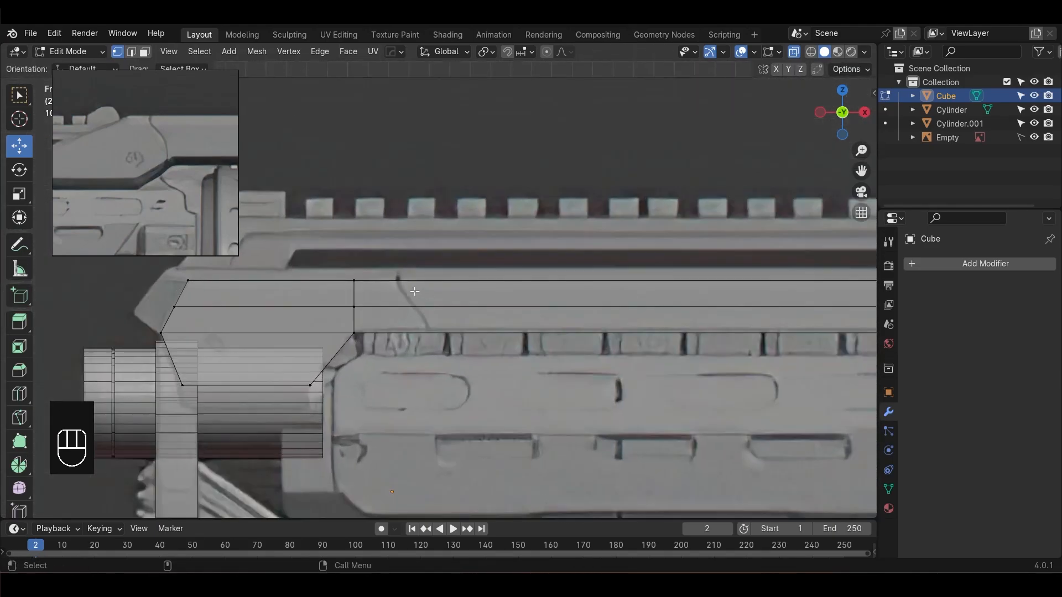
key("ctrl+r")
left_click(406, 279)
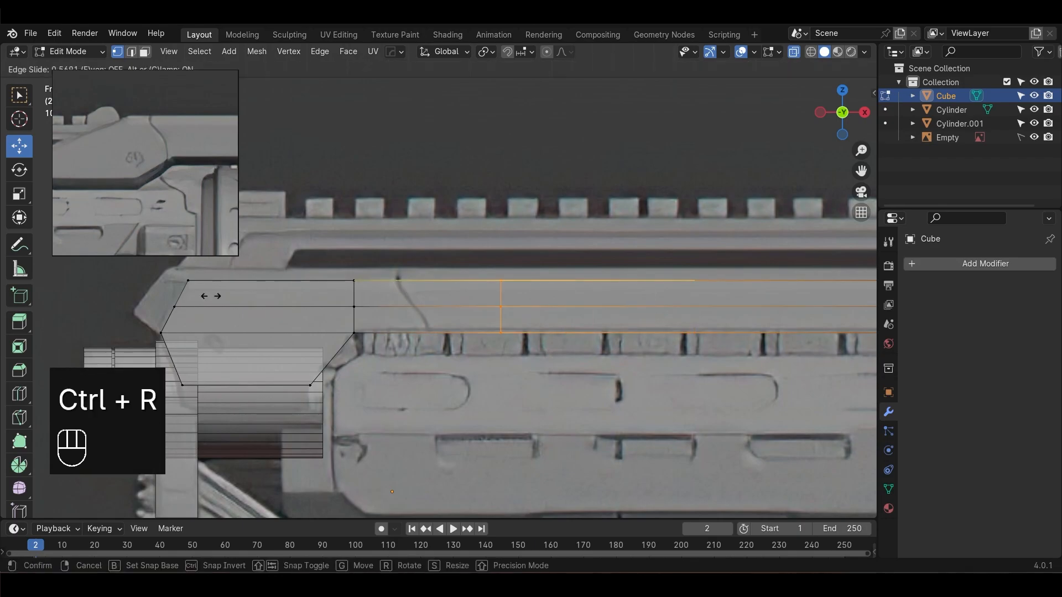
left_click(109, 301)
Place the new loop on the strip and move its vertices along their edges to follow the slanted front panel seam
scroll(108, 301, "up", 3)
left_click(326, 308)
left_click_drag(327, 309, 403, 390)
left_click_drag(430, 349, 468, 370)
left_click(381, 359)
left_click_drag(451, 326, 456, 326)
left_click_drag(353, 251, 382, 299)
left_click_drag(428, 280, 426, 280)
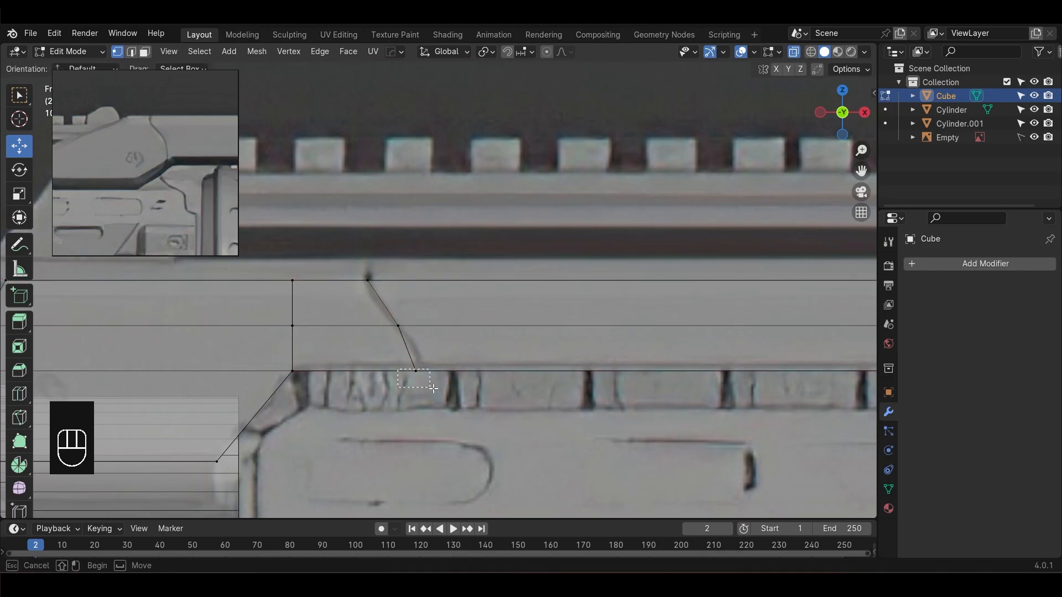
left_click_drag(468, 372, 469, 373)
left_click(488, 201)
scroll(421, 276, "down", 3)
middle_click_drag(389, 303, 492, 292, "alt")
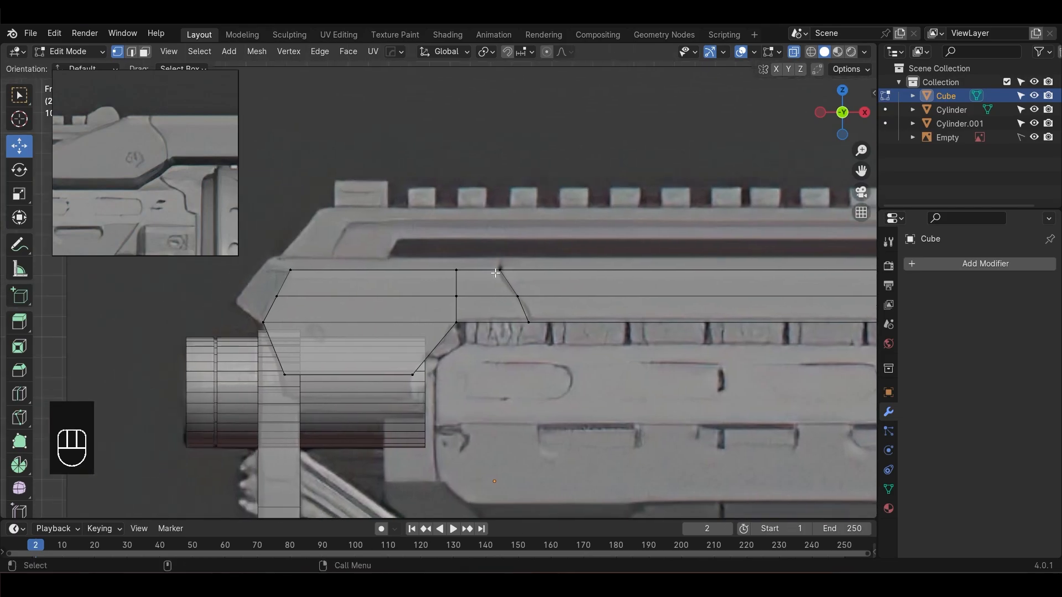
Leave mesh editing and narrow the upper body along the Y axis
scroll(499, 307, "down", 4)
key("Tab")
key("alt+z")
scroll(619, 337, "down", 5)
middle_click_drag(584, 353, 669, 334)
key("s")
key("y")
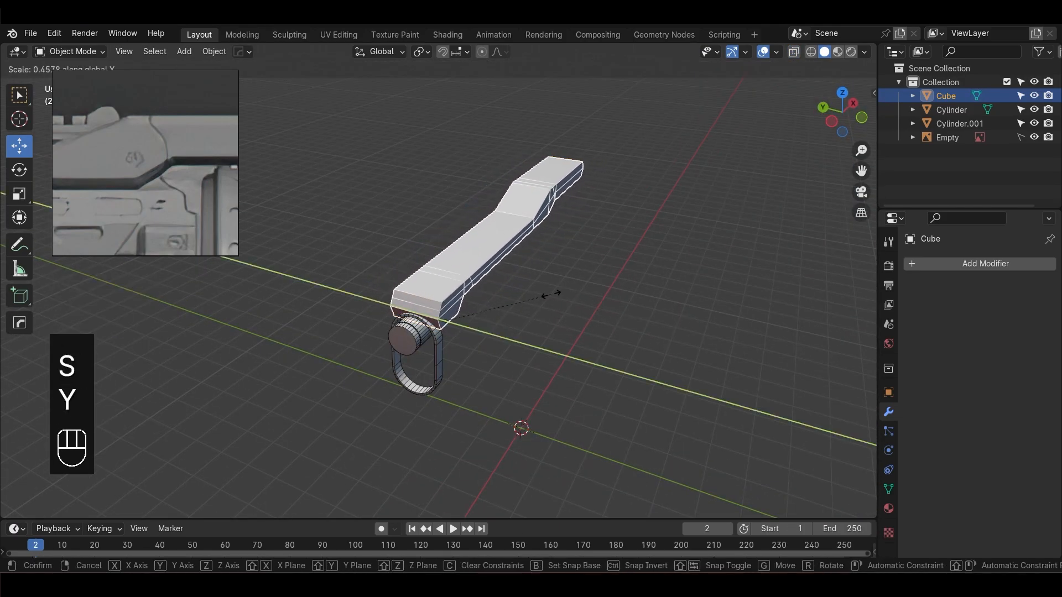
left_click(537, 294)
scroll(646, 337, "down", 3)
middle_click_drag(645, 337, 621, 347)
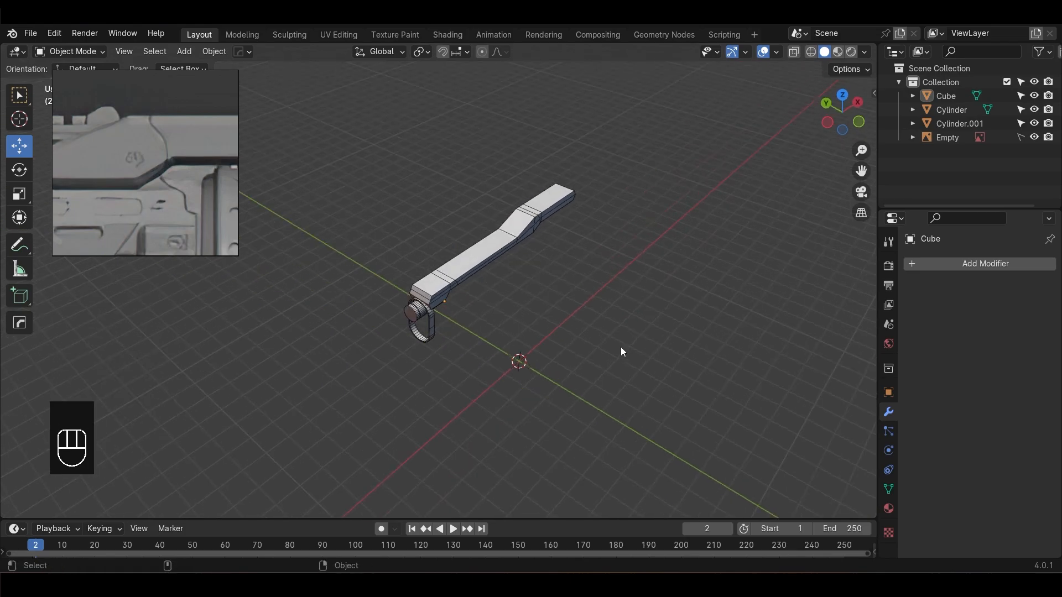
In top view, add the gun view sheet as a new reference image and move it over the model
key("KP_7")
scroll(614, 354, "up", 5)
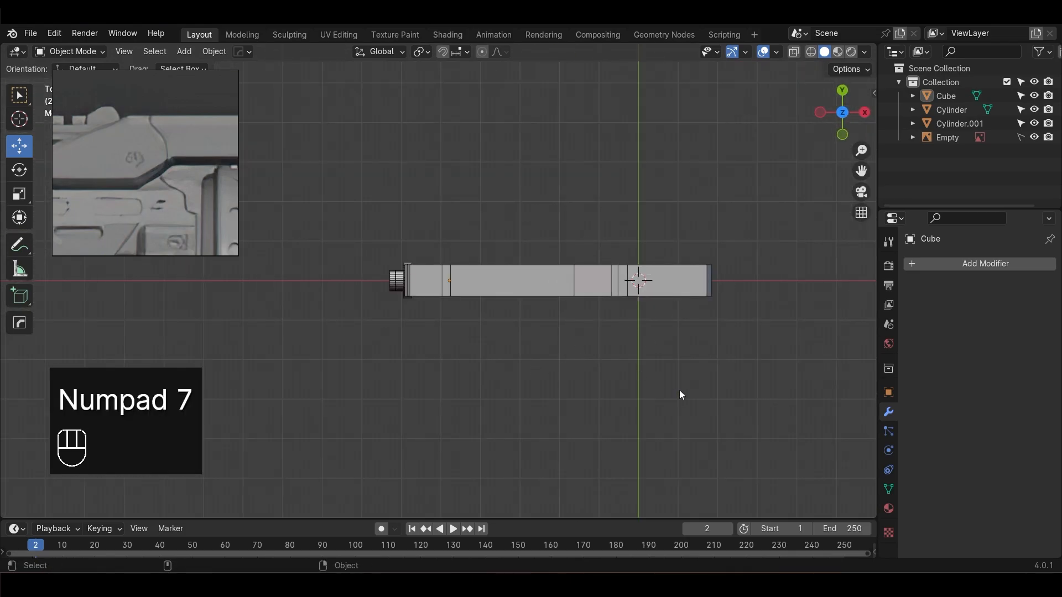
scroll(612, 395, "down", 4)
key("shift+a")
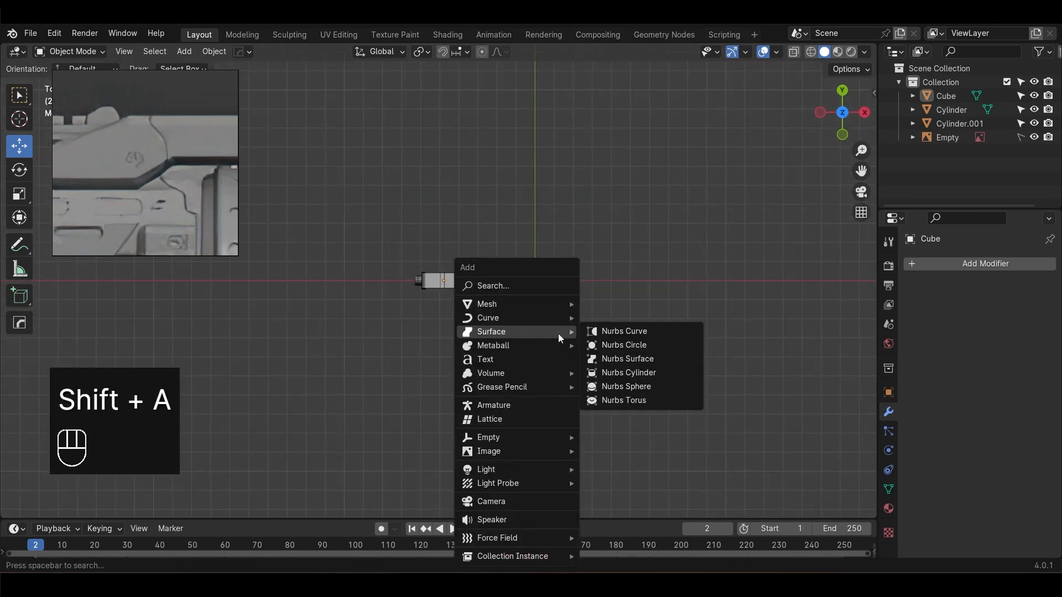
mouse_move(525, 452)
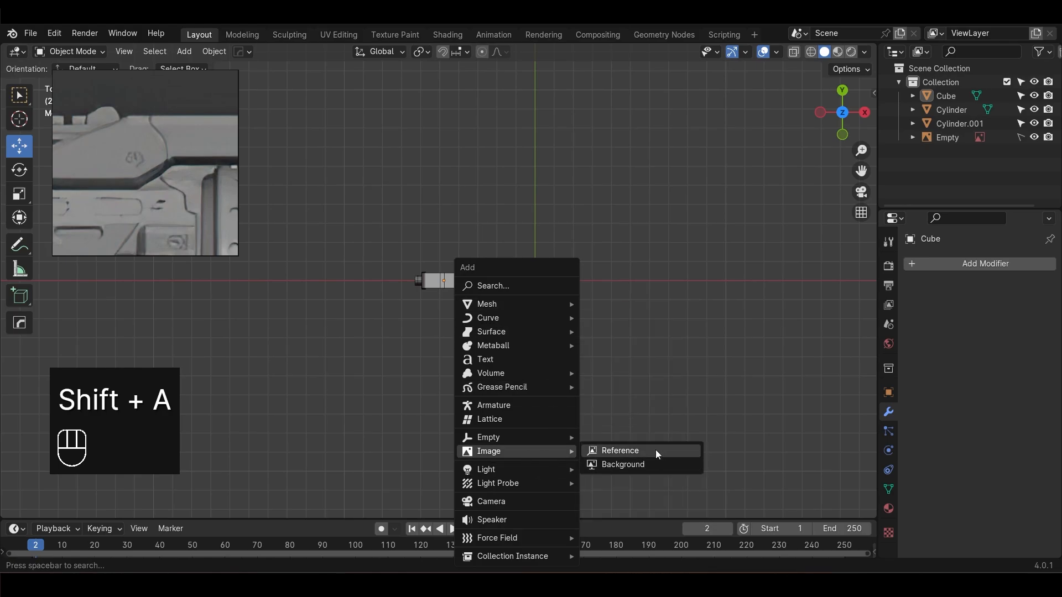
left_click(656, 450)
double_click(531, 191)
scroll(686, 407, "up", 4)
key("g")
left_click(595, 271)
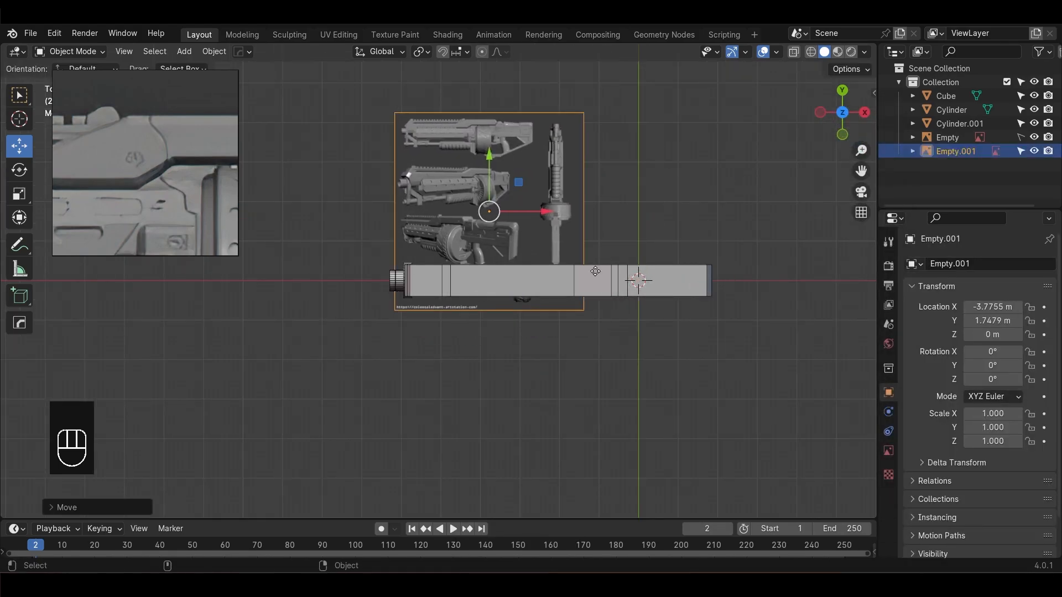
Enlarge the new reference image to a scale of about 2.855 and shift its top-view gun over the see-through model
scroll(595, 271, "down", 3)
key("s")
left_click(596, 294)
key("alt+z")
scroll(596, 293, "up", 2)
middle_click_drag(596, 293, 564, 281, "shift")
left_click_drag(444, 224, 483, 158)
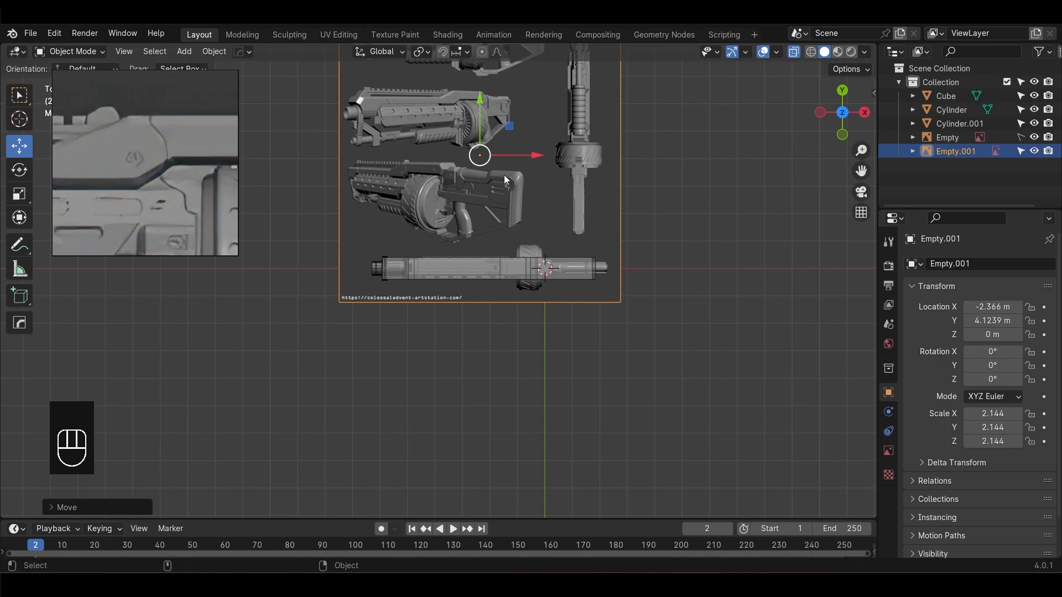
key("s")
left_click(528, 150)
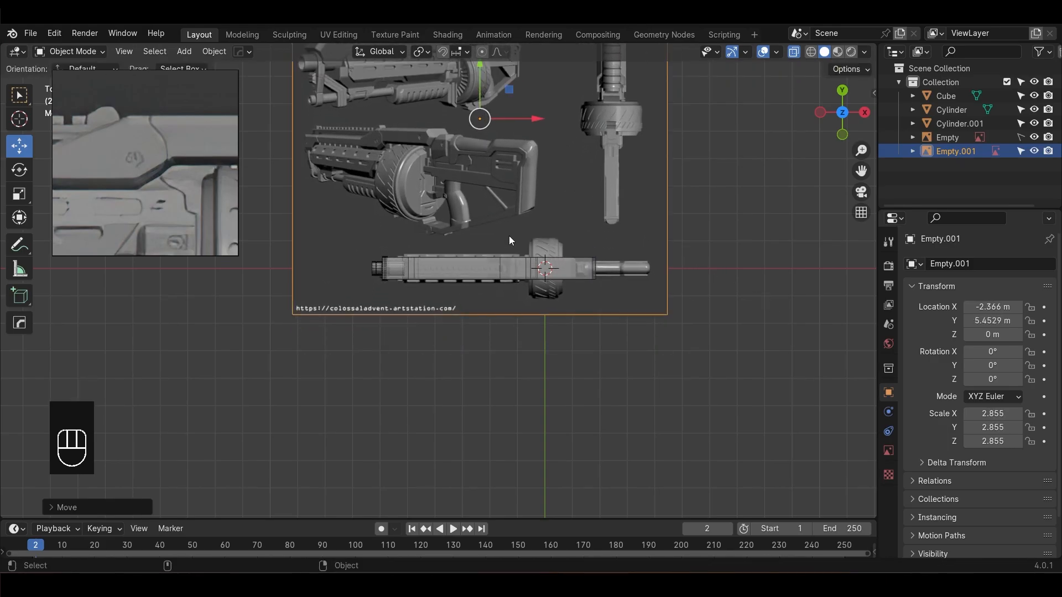
Fine-tune the reference image to a scale of about 2.924 and move it to about X -2.338 m, Y 5.565 m
scroll(509, 237, "up", 6)
middle_click_drag(424, 267, 527, 372, "alt")
key("s")
left_click(717, 254)
scroll(675, 287, "down", 4)
left_click_drag(547, 69, 547, 65)
left_click_drag(601, 90, 602, 91)
Try copying the front reference image's X location of 1.2417 m to the top-view image, and undo it
left_click(949, 137)
left_click(996, 307, "shift")
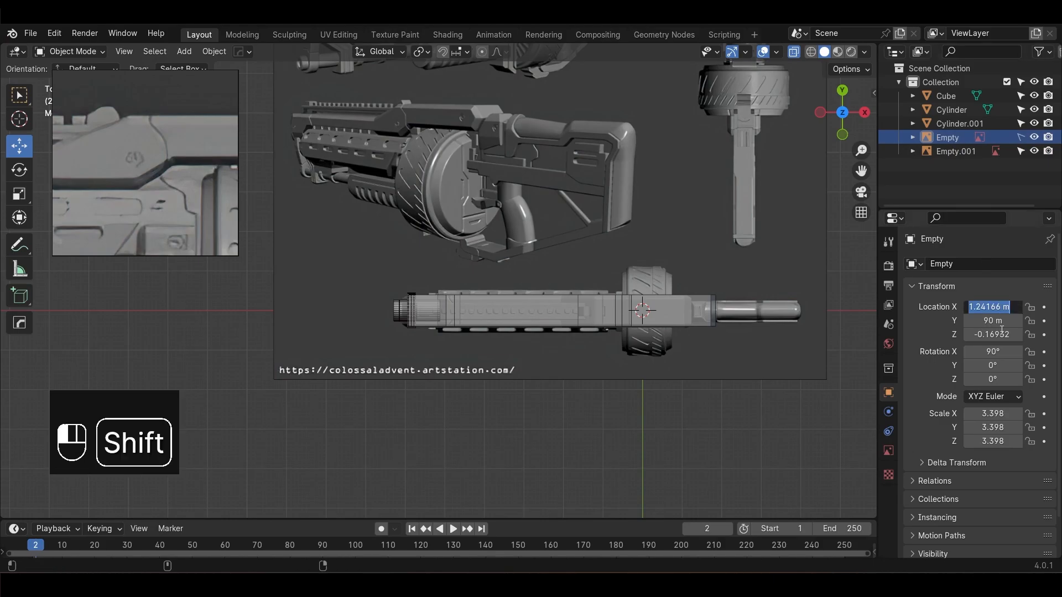
left_click(956, 152)
left_click(989, 307)
type("1.2417 m")
key("Return")
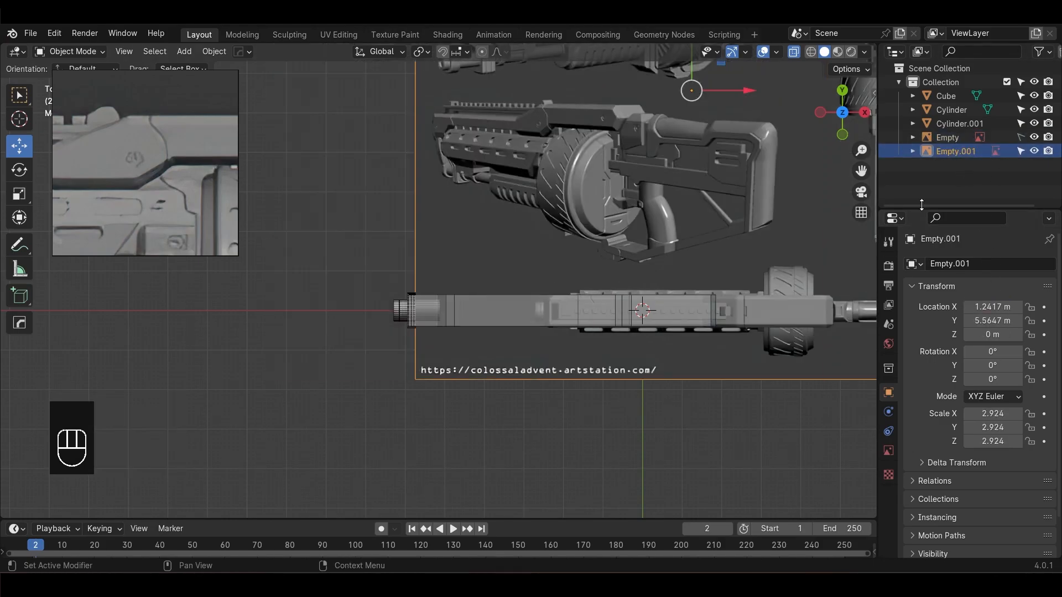
key("ctrl+z")
key("ctrl+z")
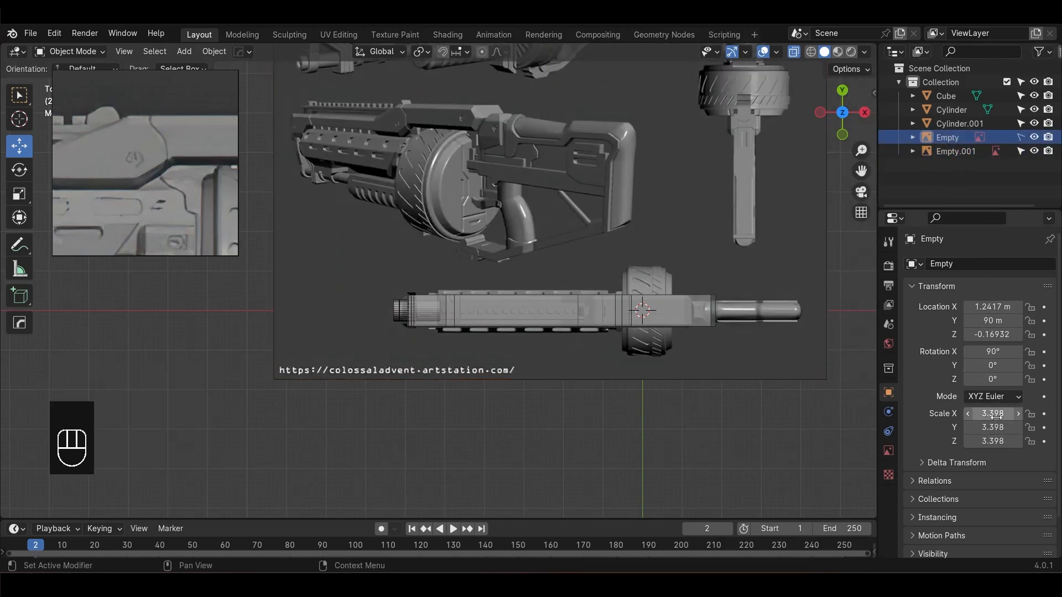
Set the top-view reference image's scale to 3.398 on all axes, matching the front reference image, and lock the scale
key("ctrl+shift+z")
key("Return")
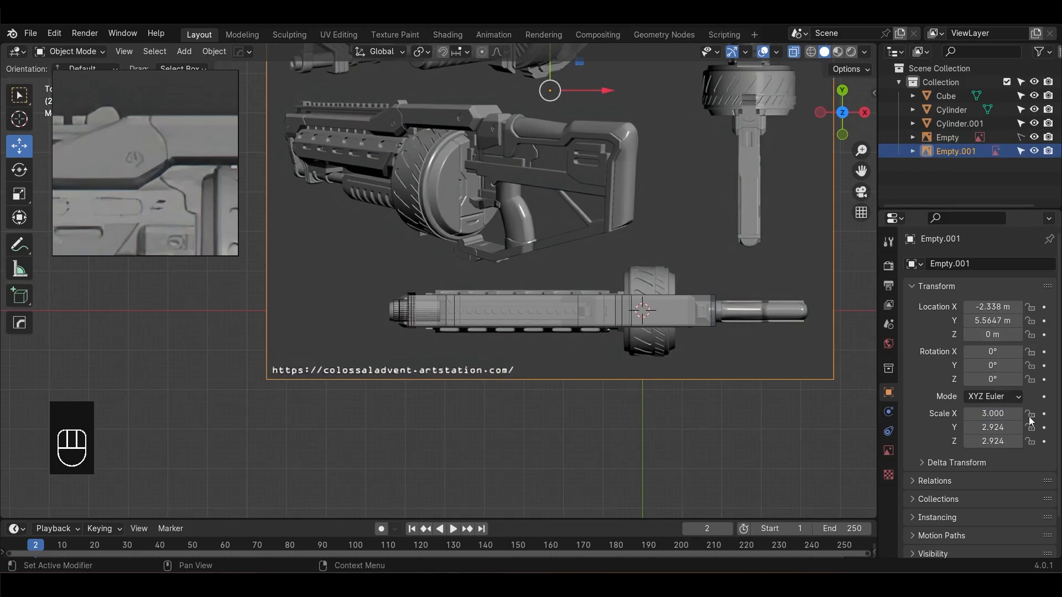
left_click(995, 411)
type("3.398")
key("Return")
scroll(575, 379, "up", 2)
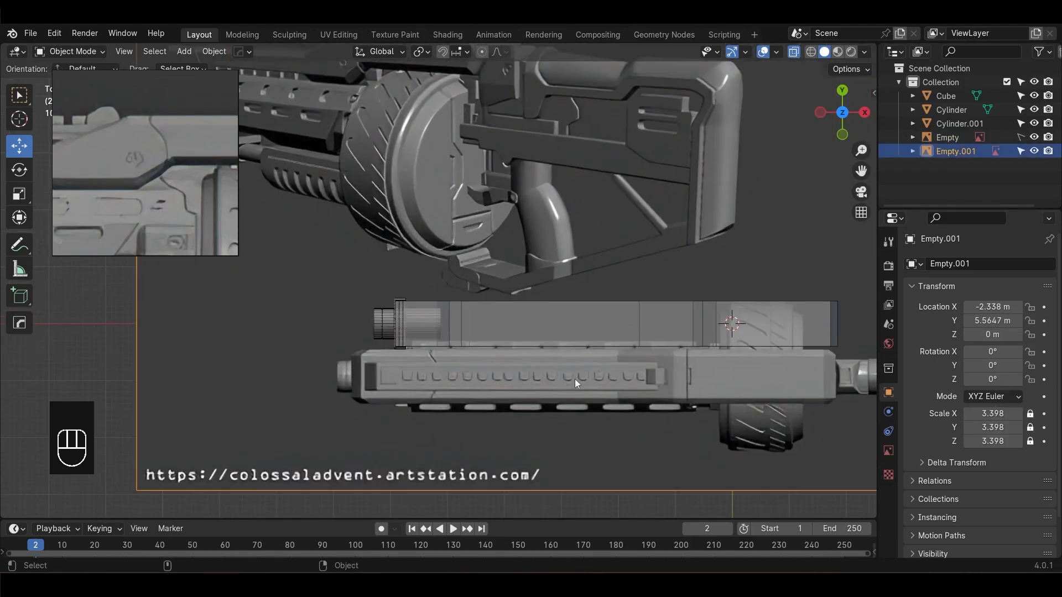
Move the reference image to about X -1.694 m, Y 6.471 m so its top-view gun lines up with the model
scroll(575, 379, "down", 4)
left_click_drag(516, 93, 516, 70)
left_click_drag(561, 127, 579, 127)
left_click_drag(539, 76, 540, 74)
left_click(449, 418)
scroll(400, 281, "up", 6)
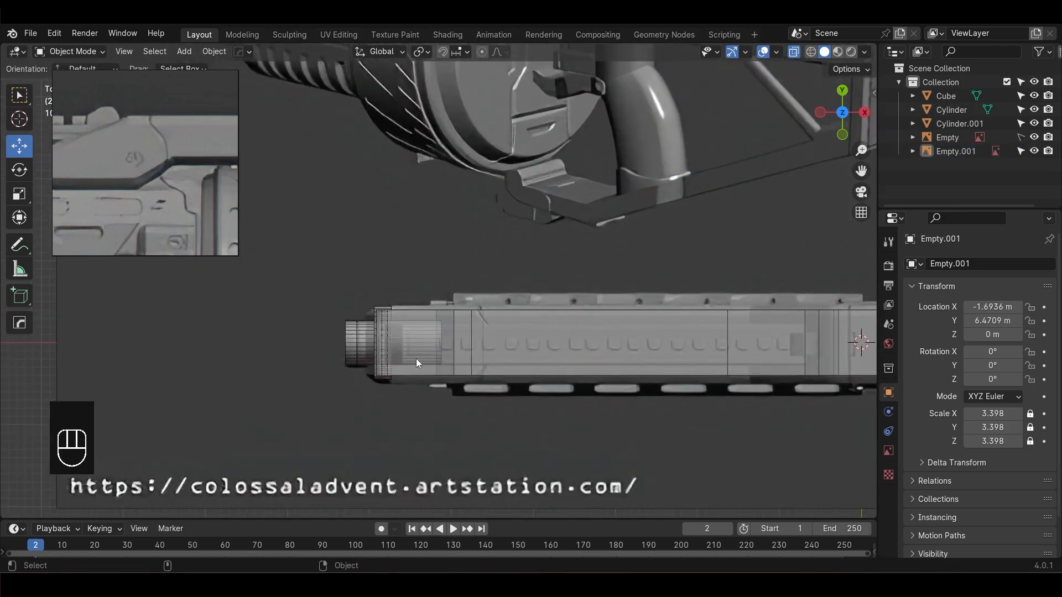
Nudge the top-view reference image along Y to about 6.485 m
left_click(275, 343)
scroll(431, 255, "down", 4)
middle_click_drag(665, 159, 666, 222, "alt")
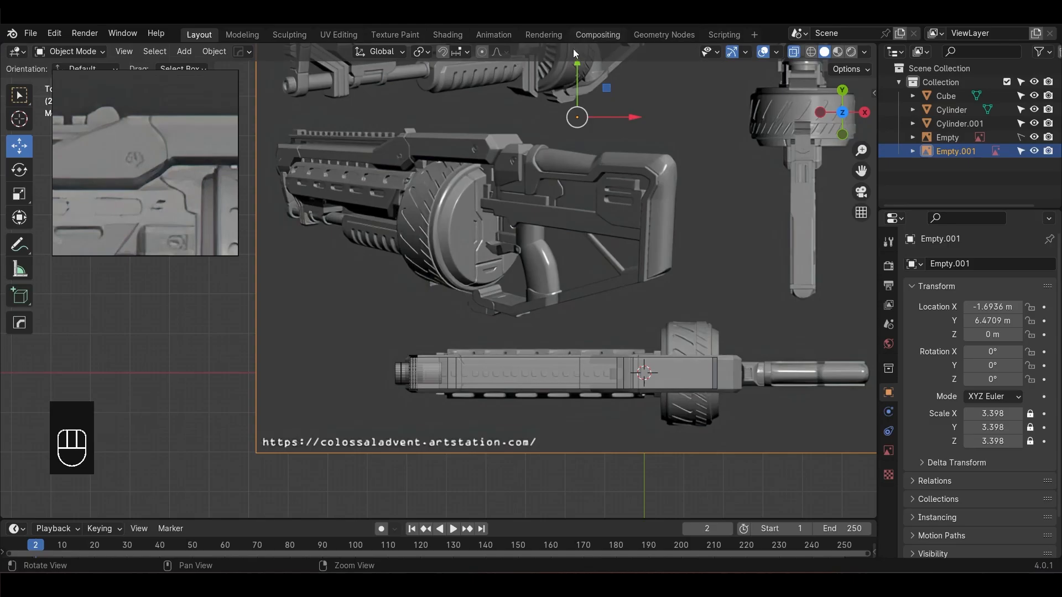
left_click_drag(580, 77, 580, 76)
scroll(599, 250, "down", 5)
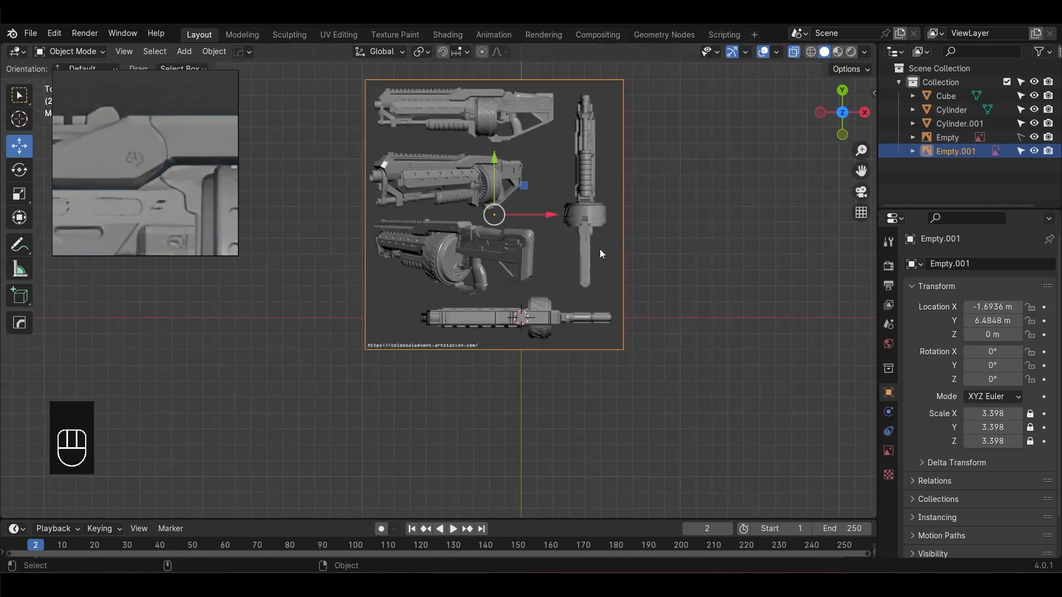
Move the top-view reference image far below the model to about Z -45.34 m and make it unselectable
left_click_drag(632, 379, 701, 327, "alt")
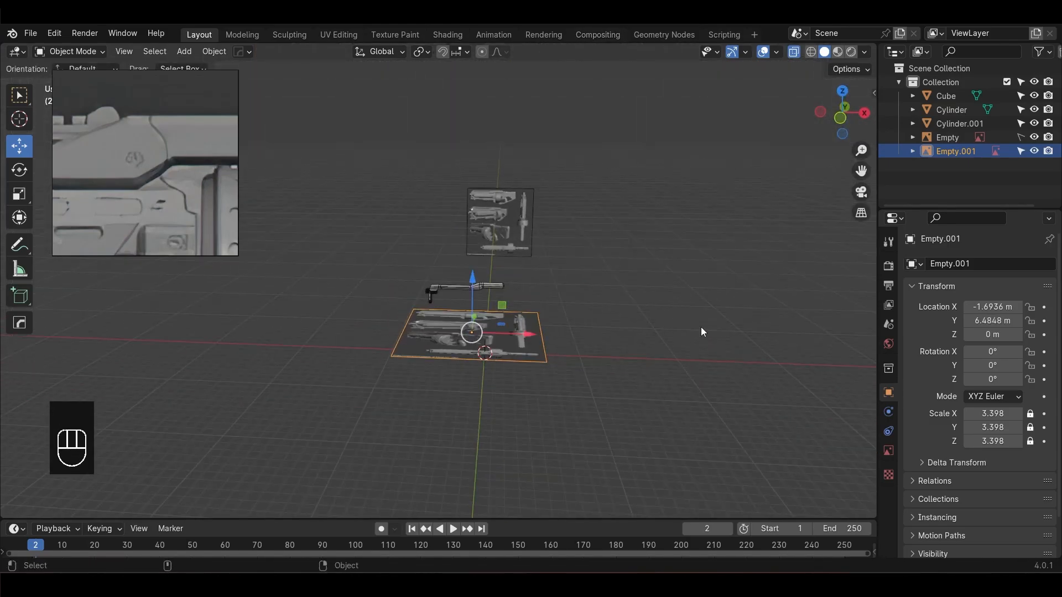
key("w")
key("z")
key("KP_9")
key("KP_0")
key("KP_Enter")
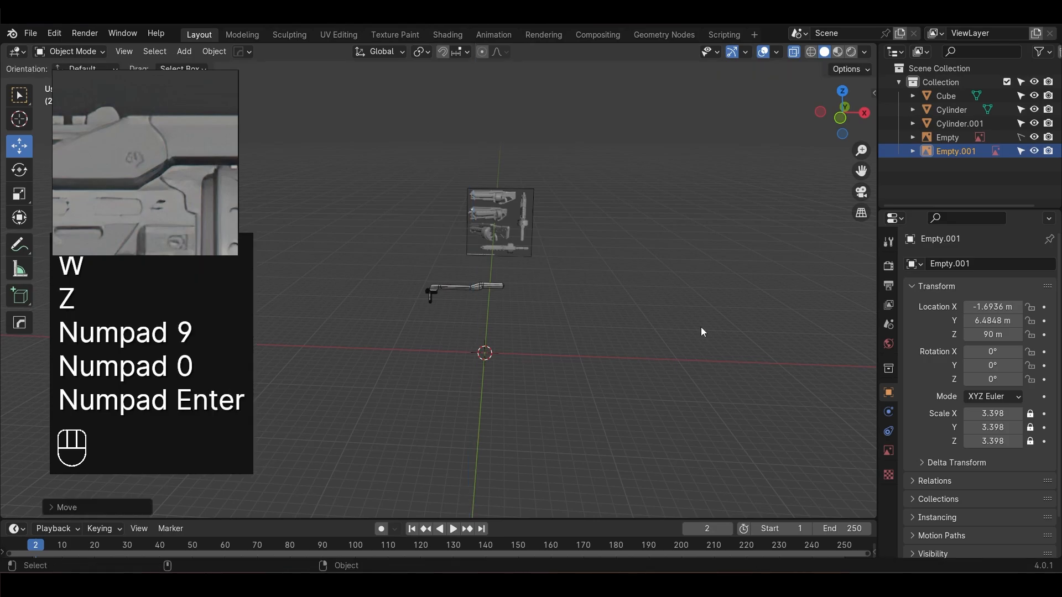
left_click_drag(446, 119, 447, 283)
left_click(1020, 151)
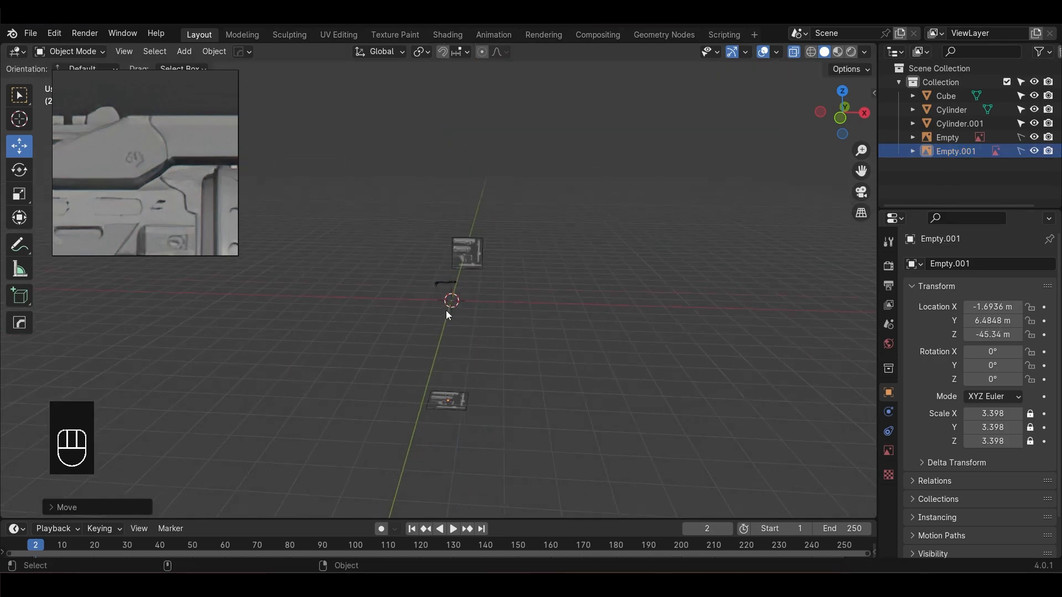
Select the upper body and scale it along Y in top view against the reference's body width
middle_click_drag(446, 310, 562, 351, "alt")
key("KP_1")
scroll(508, 326, "up", 10)
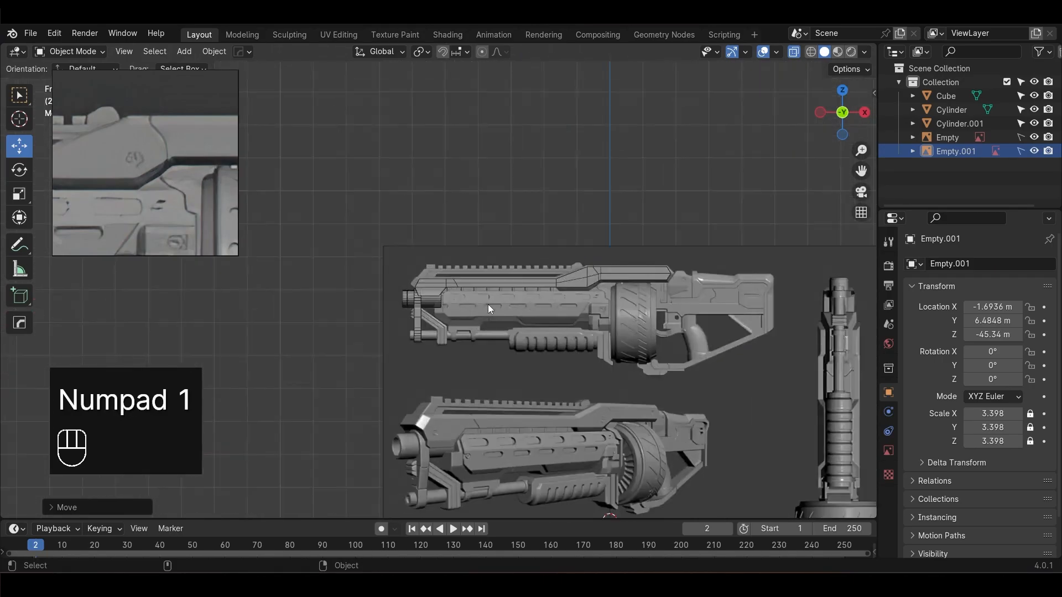
scroll(444, 284, "up", 3)
left_click(443, 282)
key("KP_3")
key("KP_7")
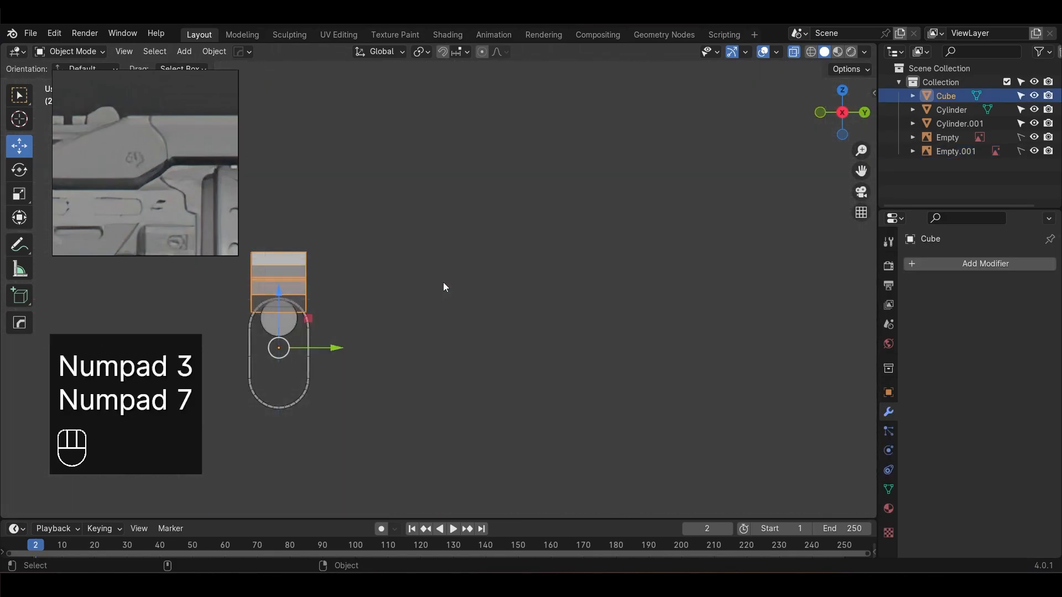
middle_click_drag(713, 437, 629, 311, "alt")
mouse_move(692, 318)
right_mouse_down("alt")
mouse_move(631, 311)
mouse_move(683, 304)
right_mouse_up("alt")
middle_click_drag(740, 303, 711, 278, "alt")
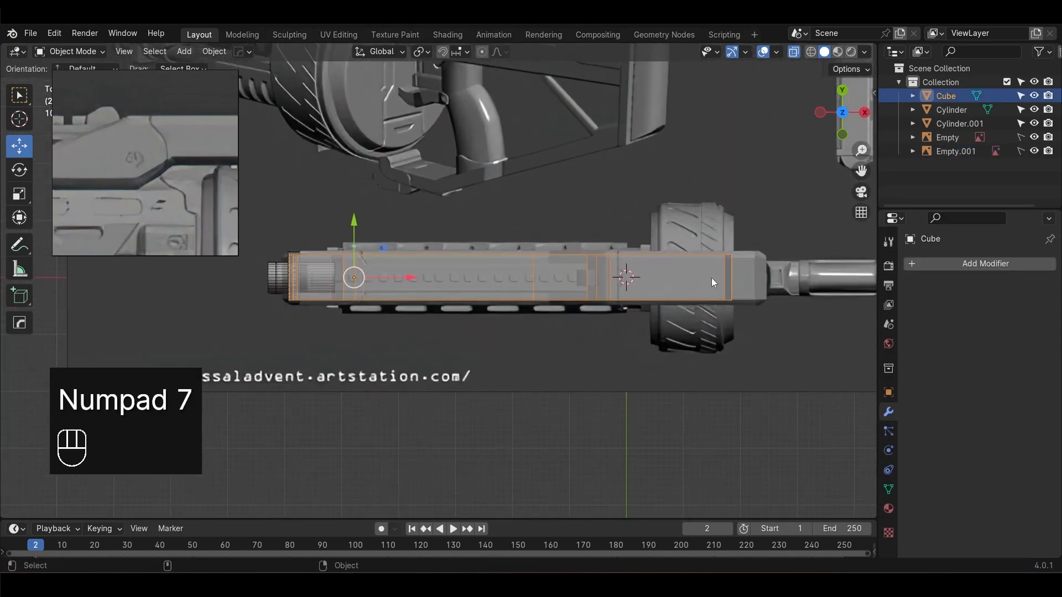
key("s")
key("y")
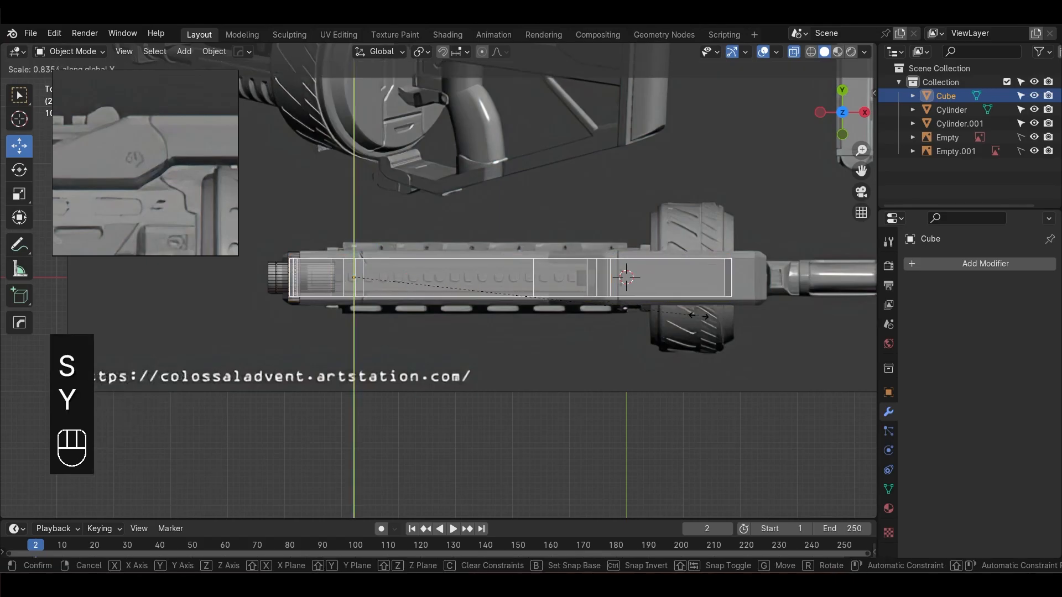
left_click(737, 318)
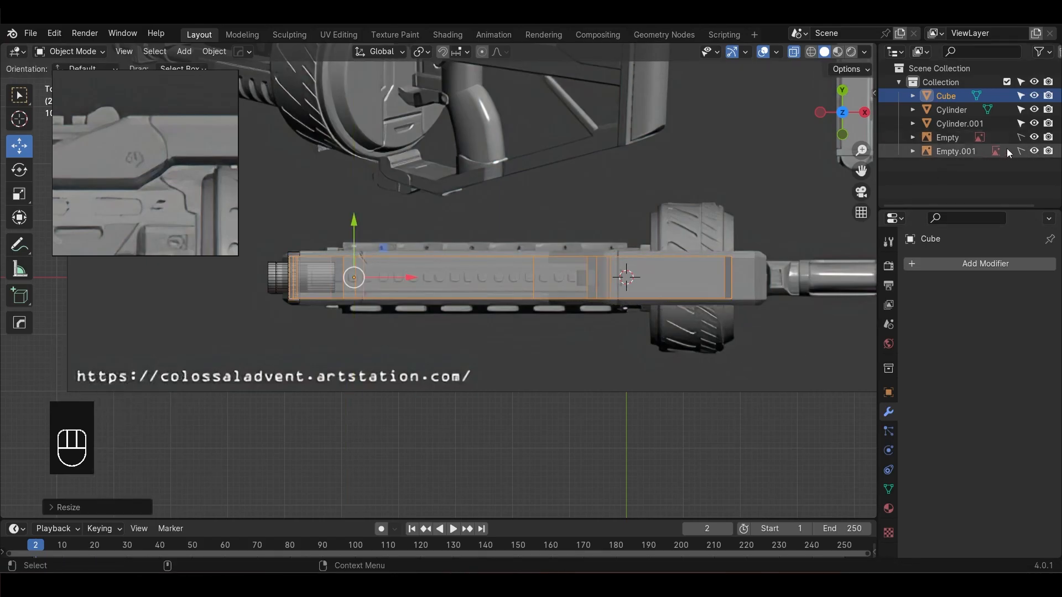
Make the top-view reference image selectable, nudge it along Y to about 6.513 m, and make it unselectable again
left_click(569, 171)
right_click_drag(698, 180, 639, 185, "alt")
middle_click_drag(638, 184, 613, 318, "alt")
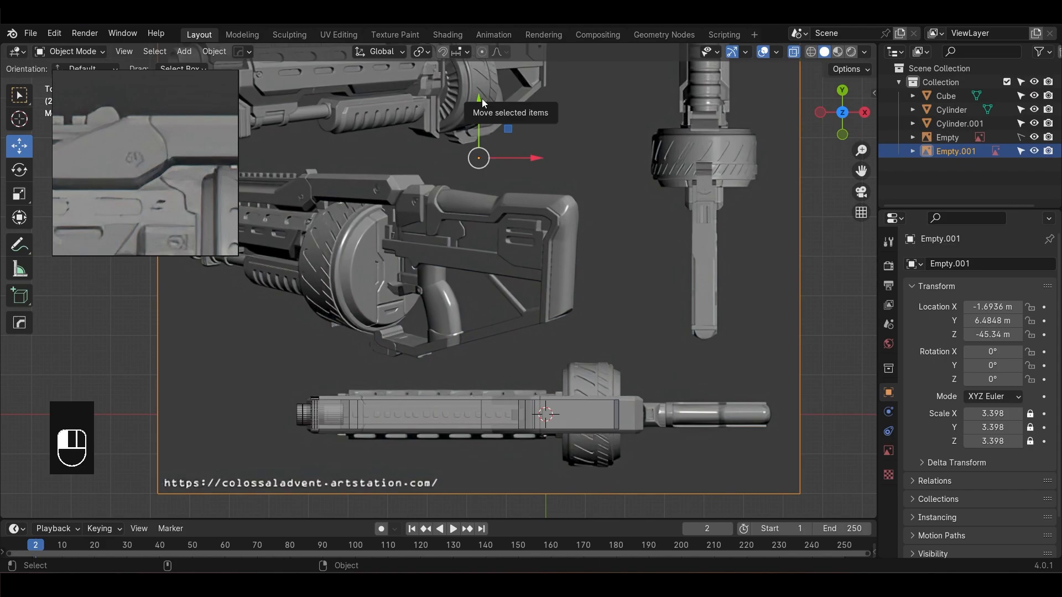
left_click_drag(483, 100, 581, 121)
left_click(1021, 150)
Examine the upper body's nose in top view and the gun's front end in the separate reference window
right_click_drag(414, 453, 570, 410, "alt")
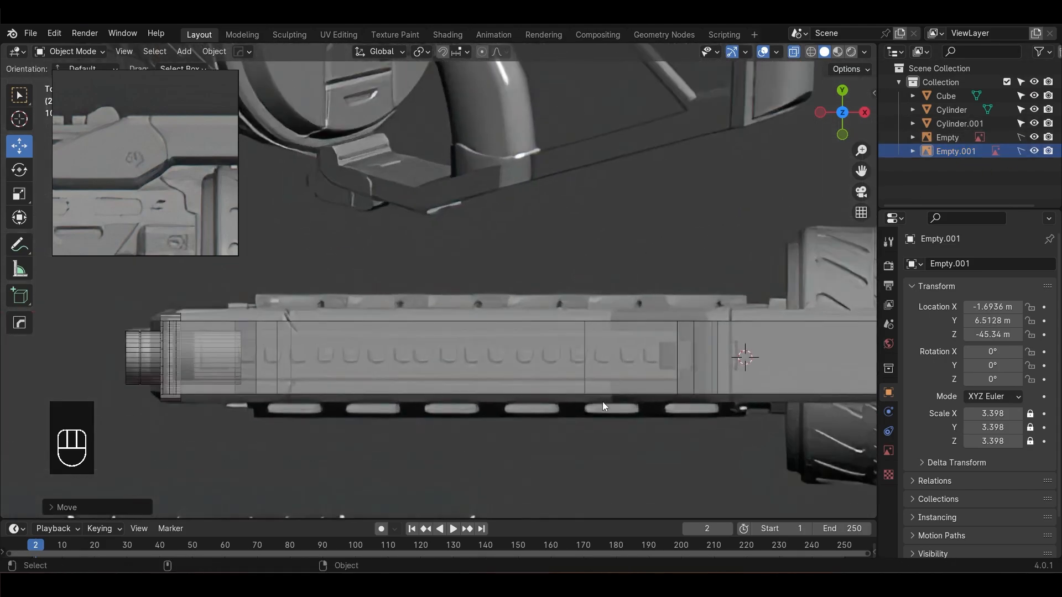
middle_click_drag(765, 382, 727, 295, "alt")
middle_click_drag(470, 304, 696, 301, "alt")
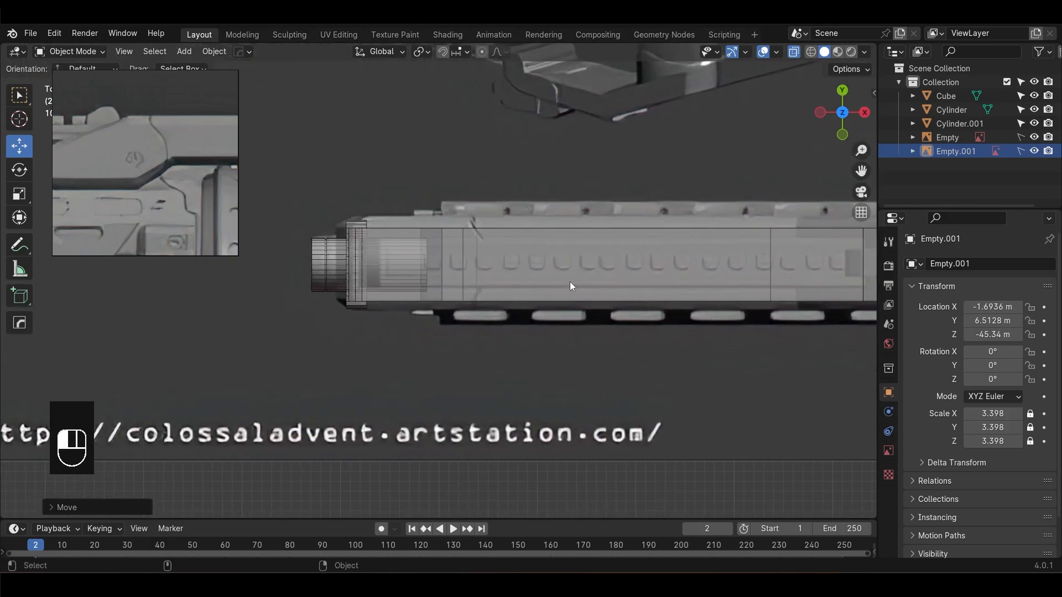
left_click(569, 280)
middle_click_drag(631, 316, 409, 264, "alt")
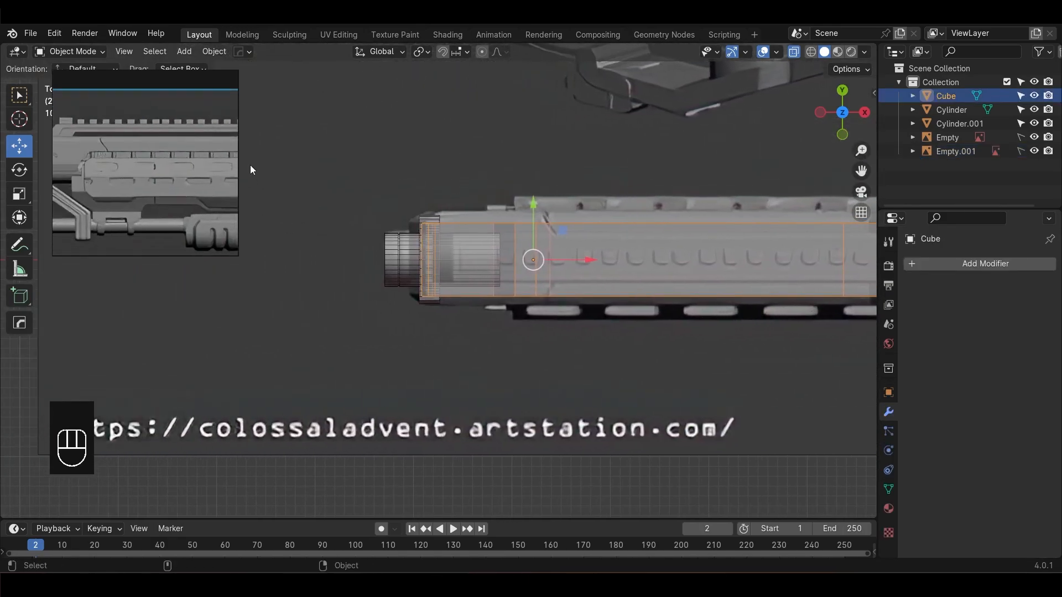
middle_click_drag(155, 184, 207, 163)
scroll(160, 179, "down", 3)
scroll(138, 195, "up", 6)
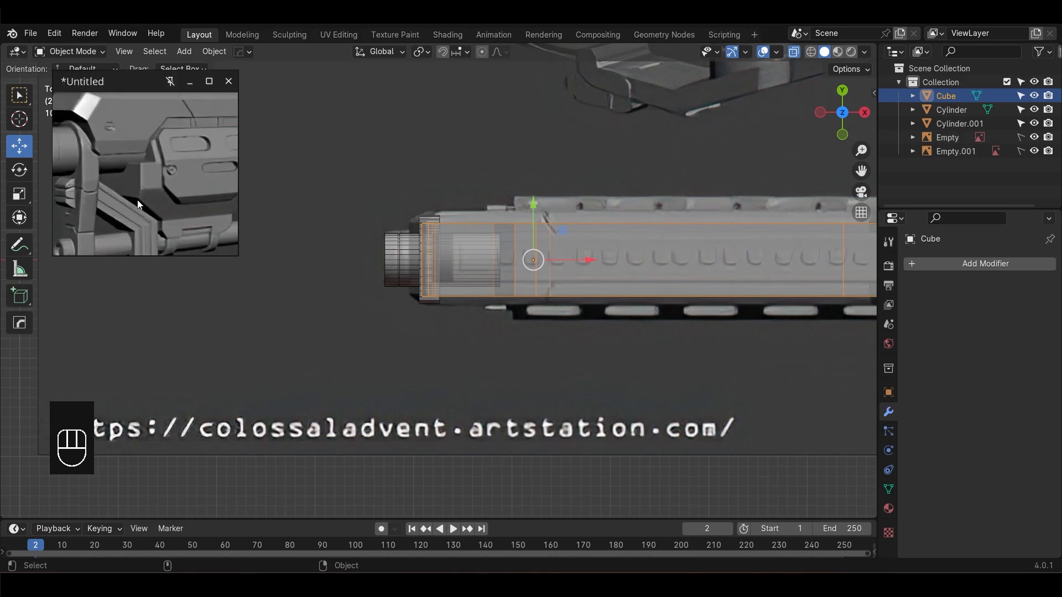
scroll(138, 205, "down", 3)
middle_click_drag(137, 201, 178, 185)
Inspect the nose block, barrel and ring in solid view from several angles to compare them with the reference
left_click(410, 338)
left_click_drag(412, 338, 561, 244, "alt")
key("alt+z")
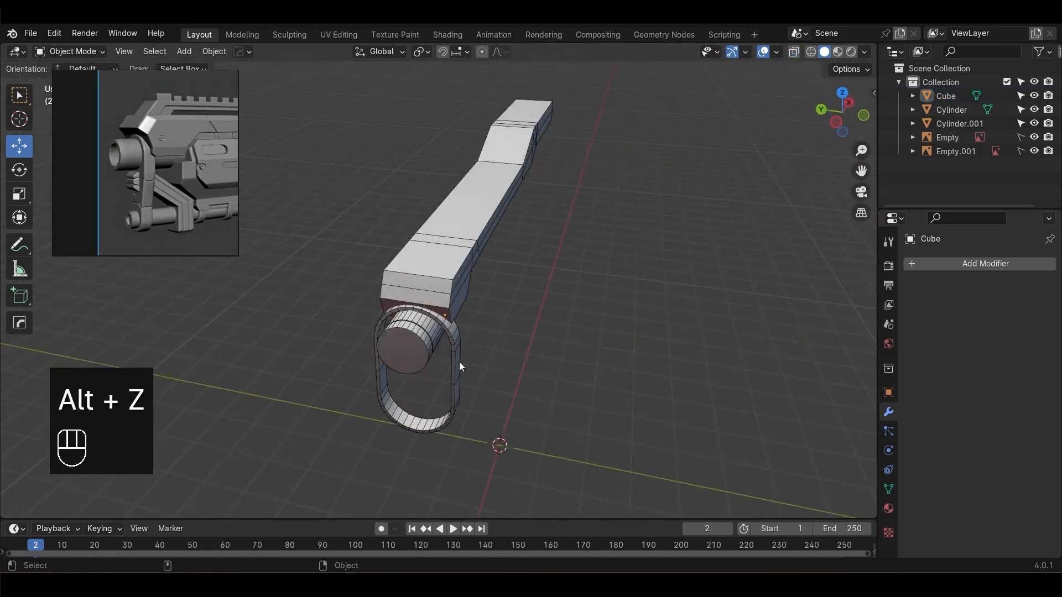
left_click(453, 365)
left_click_drag(465, 374, 463, 338, "alt")
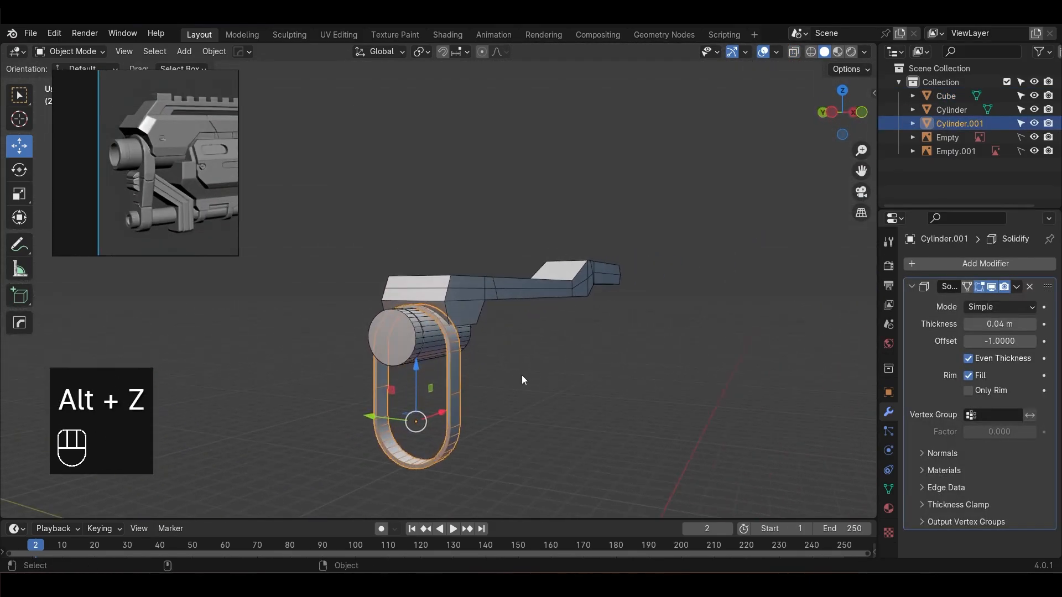
left_click(522, 375)
left_click_drag(531, 376, 474, 379, "alt")
Select the upper body's front nose faces and its full run of top faces in front view with X-ray on
key("KP_1")
key("alt+z")
left_click(457, 304)
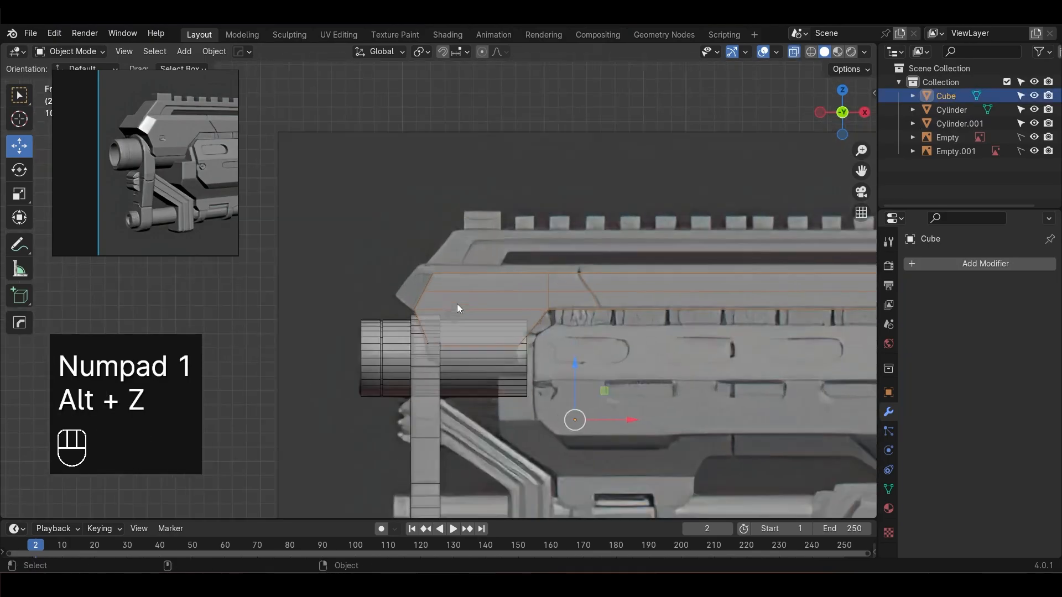
key("Tab")
key("3")
left_click_drag(435, 303, 436, 304)
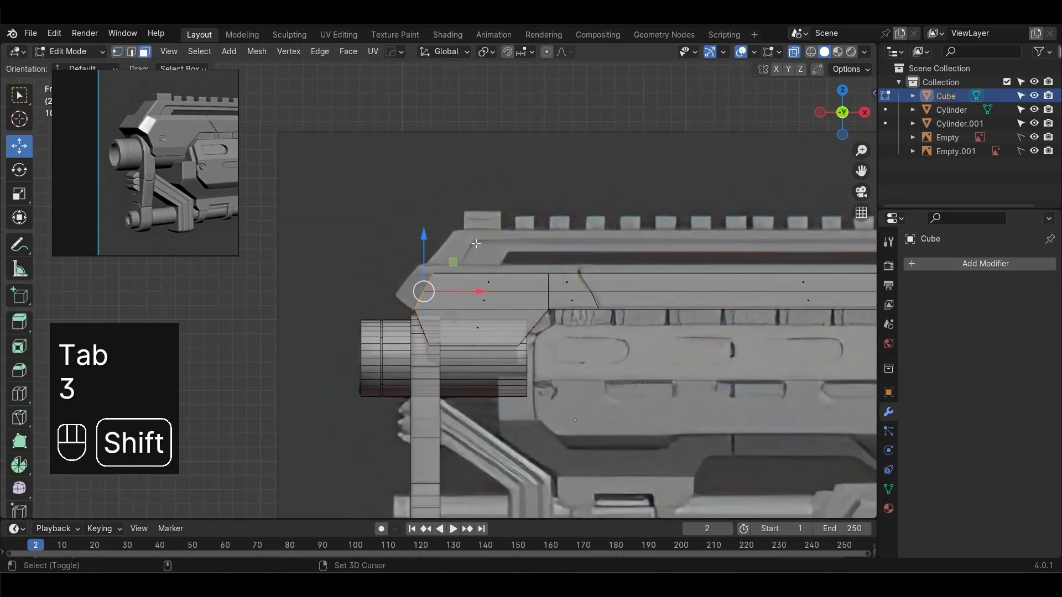
left_click_drag(616, 279, 617, 279, "shift")
middle_click_drag(730, 283, 564, 296, "alt")
left_click_drag(588, 254, 654, 289, "shift")
middle_click_drag(651, 298, 366, 304, "alt")
left_click_drag(587, 237, 642, 277, "shift")
middle_click_drag(626, 284, 448, 311, "alt")
left_click_drag(494, 236, 599, 276, "shift")
middle_click_drag(718, 264, 554, 295, "alt")
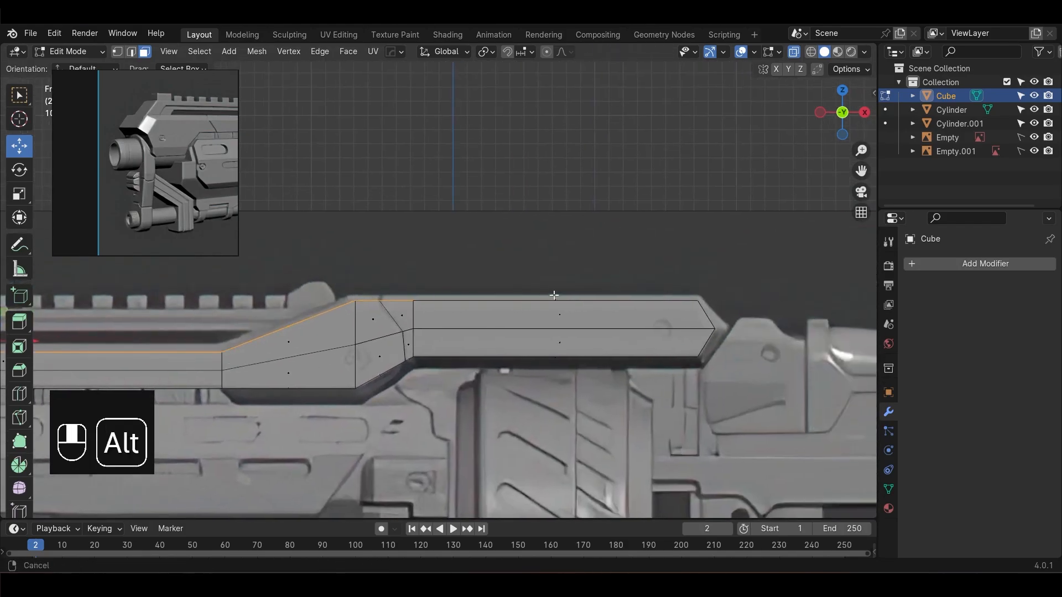
left_click_drag(579, 302, 579, 301, "shift")
middle_click_drag(765, 352, 658, 330, "alt")
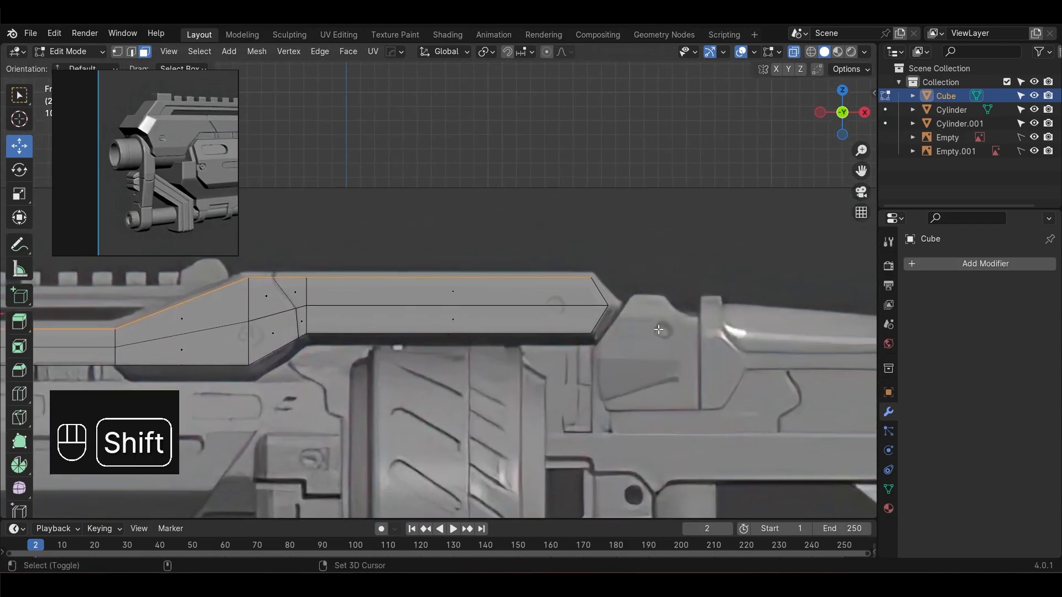
Add the upper body's rear end faces and the underside faces from the rear section to the ramp to the selection
left_click_drag(588, 286, 587, 283, "shift")
middle_click_drag(505, 361, 606, 325, "alt")
left_click_drag(607, 325, 544, 292, "shift")
middle_click_drag(460, 354, 664, 322, "alt")
left_click_drag(664, 321, 608, 302, "shift")
left_click_drag(579, 267, 585, 271, "shift")
middle_click_drag(508, 342, 586, 313, "alt")
left_click_drag(586, 313, 538, 264, "shift")
middle_click_drag(460, 325, 793, 320, "alt")
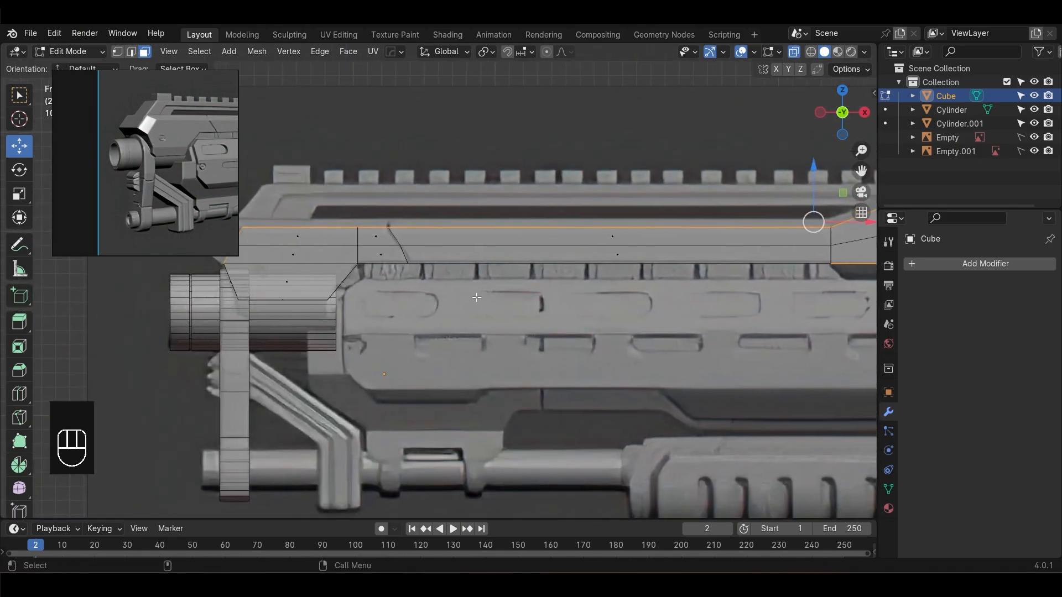
Extrude the selected faces of the upper body outward along their normals by about 0.034 m
scroll(167, 144, "down", 3)
scroll(171, 147, "up", 5)
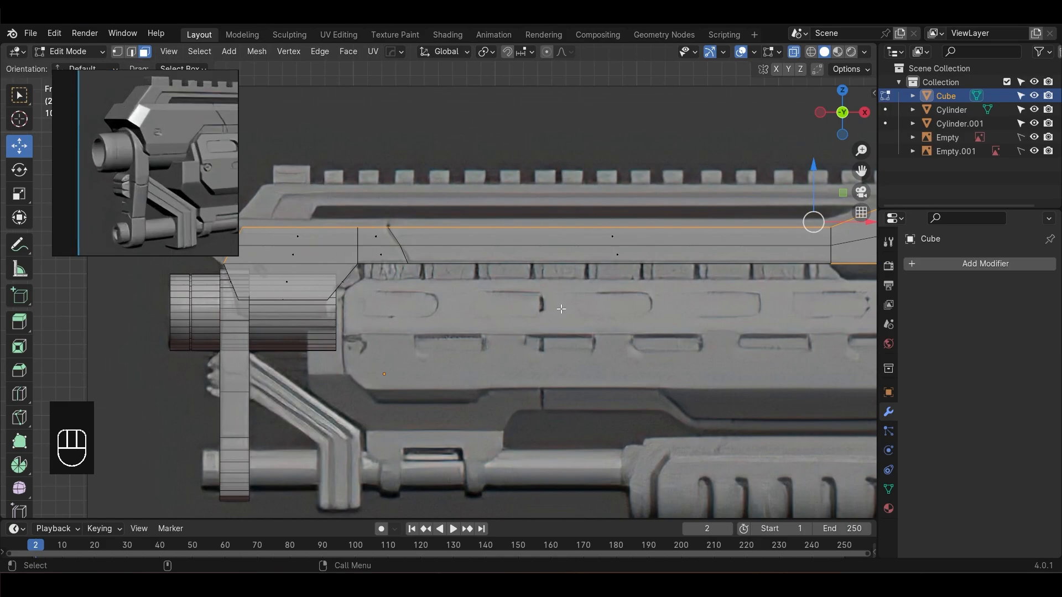
scroll(560, 309, "down", 2)
middle_click_drag(670, 308, 540, 313, "alt")
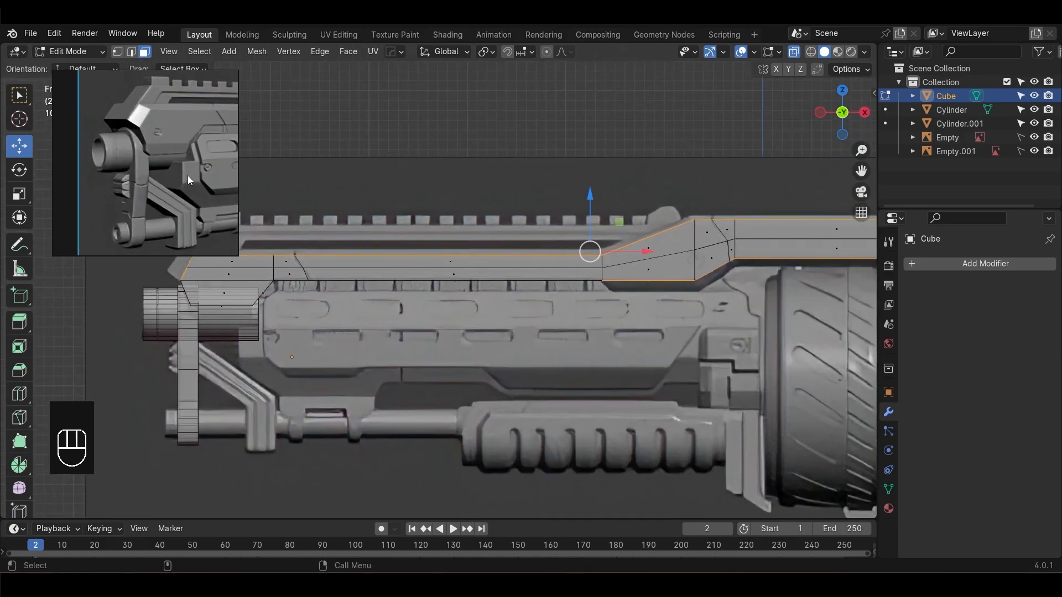
mouse_move(195, 167)
middle_mouse_down()
mouse_move(138, 184)
mouse_move(132, 168)
mouse_move(151, 154)
middle_mouse_up()
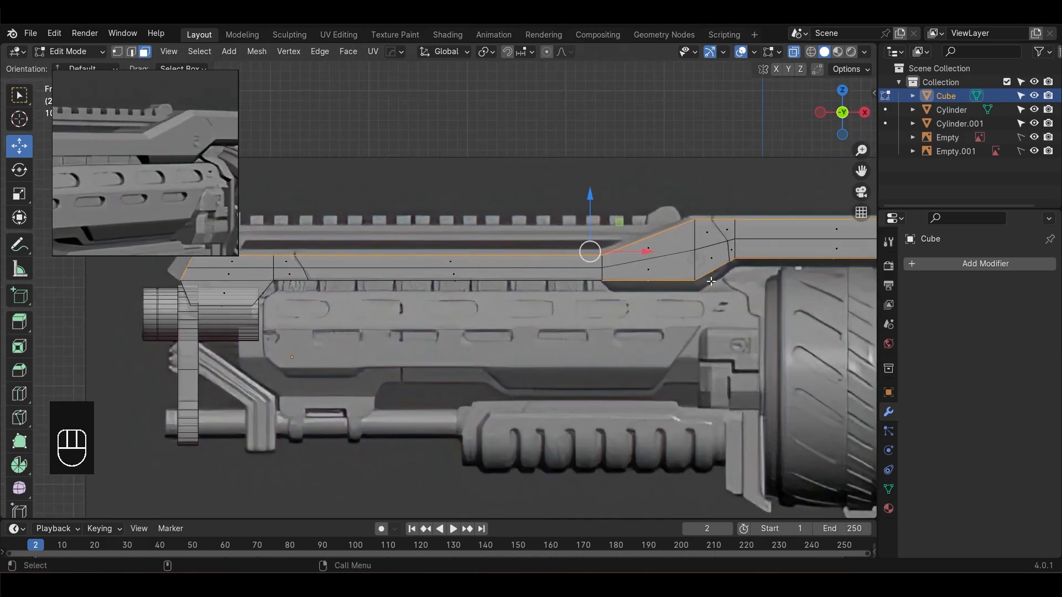
right_click(577, 276)
left_click(578, 303)
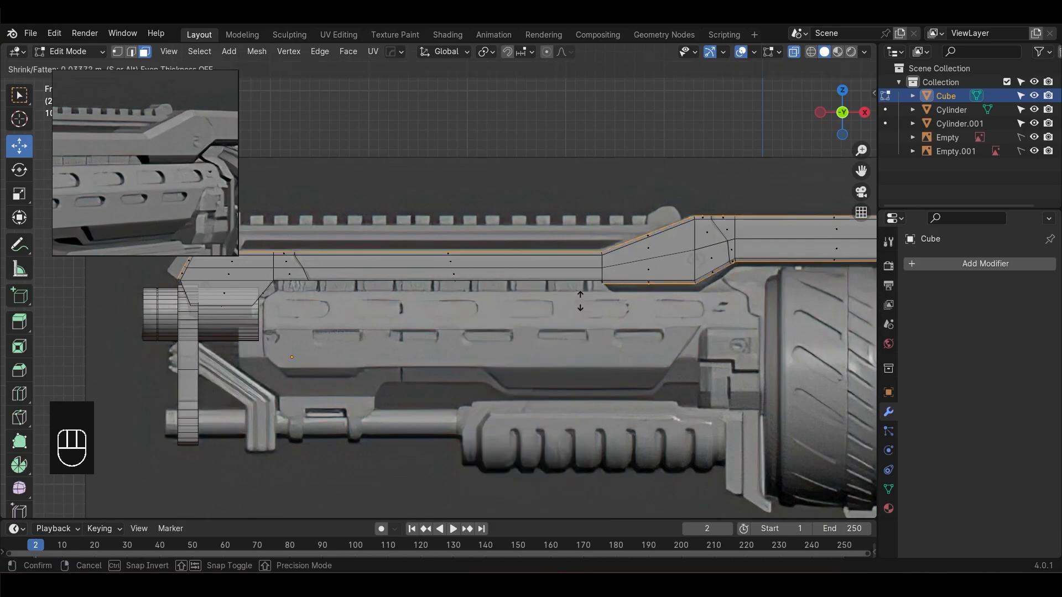
left_click(580, 301)
Narrow the extruded faces along Y to about 0.75 in top view to form sloped side edges
scroll(583, 303, "down", 1)
left_click_drag(600, 315, 663, 344, "alt")
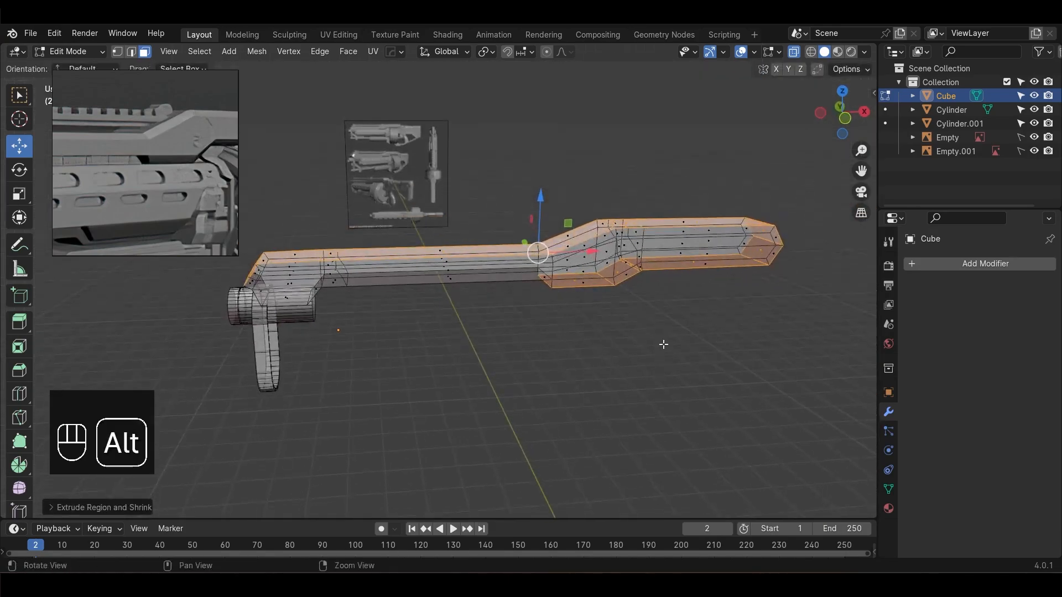
key("KP_7")
key("alt+z")
key("alt+z")
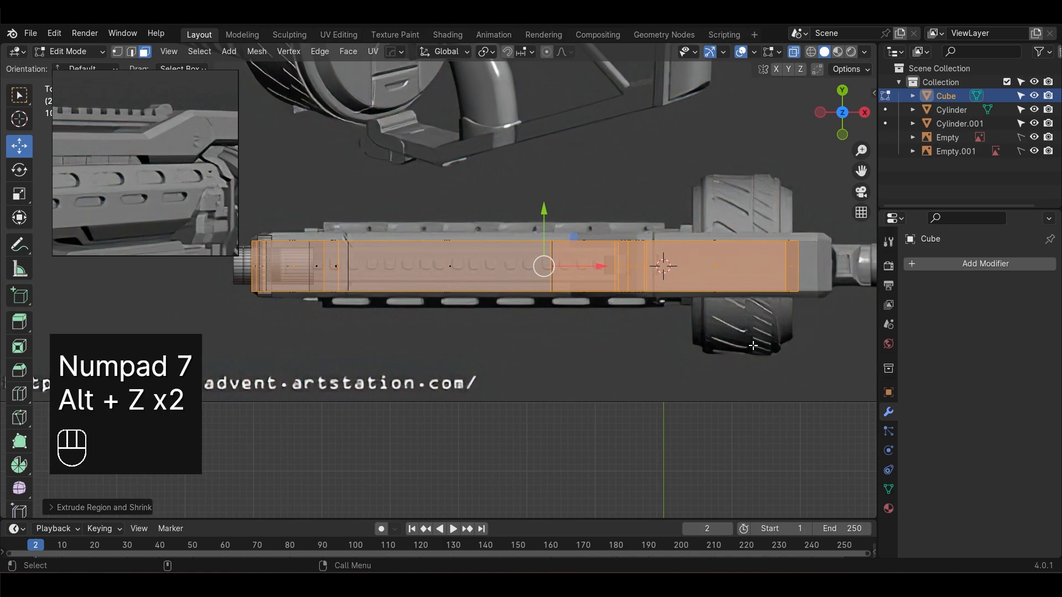
key("s")
key("y")
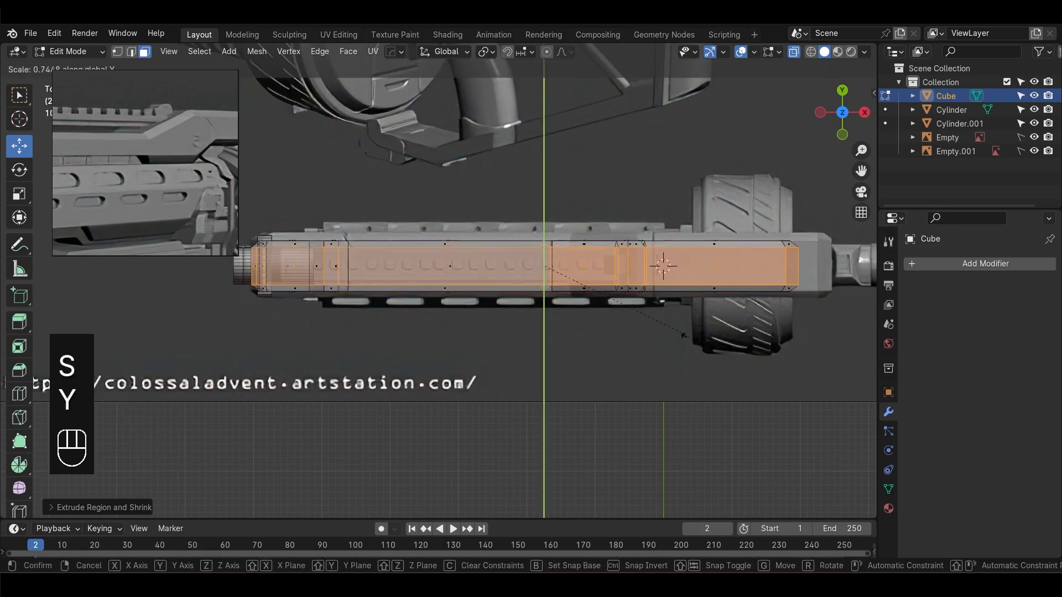
left_click(675, 338)
key("Tab")
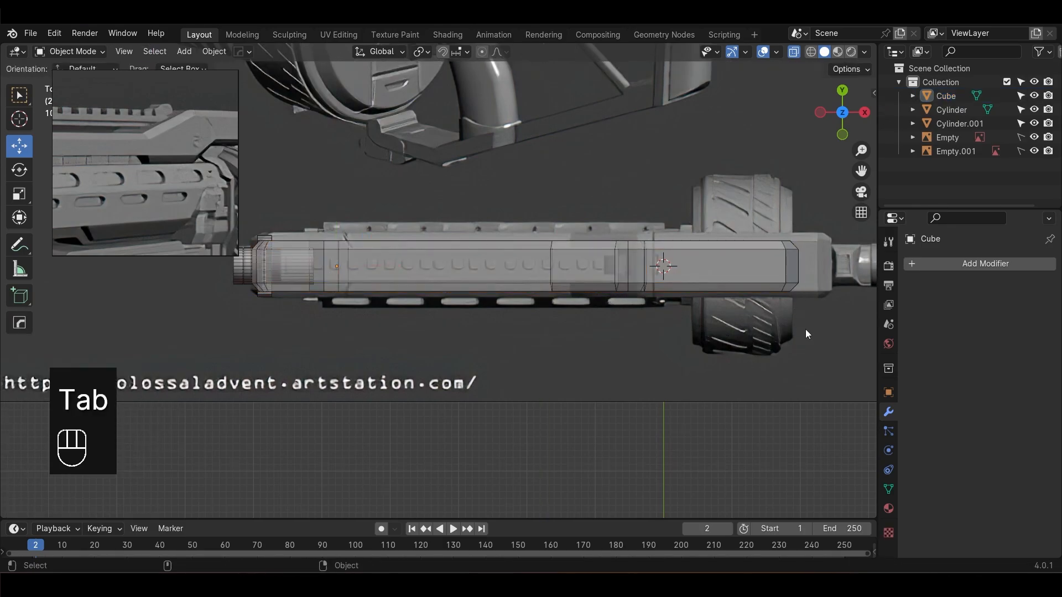
Scale the whole upper body along Y by about 1.31 to match the reference's body width in top view
key("s")
key("y")
left_click(765, 277)
key("s")
key("y")
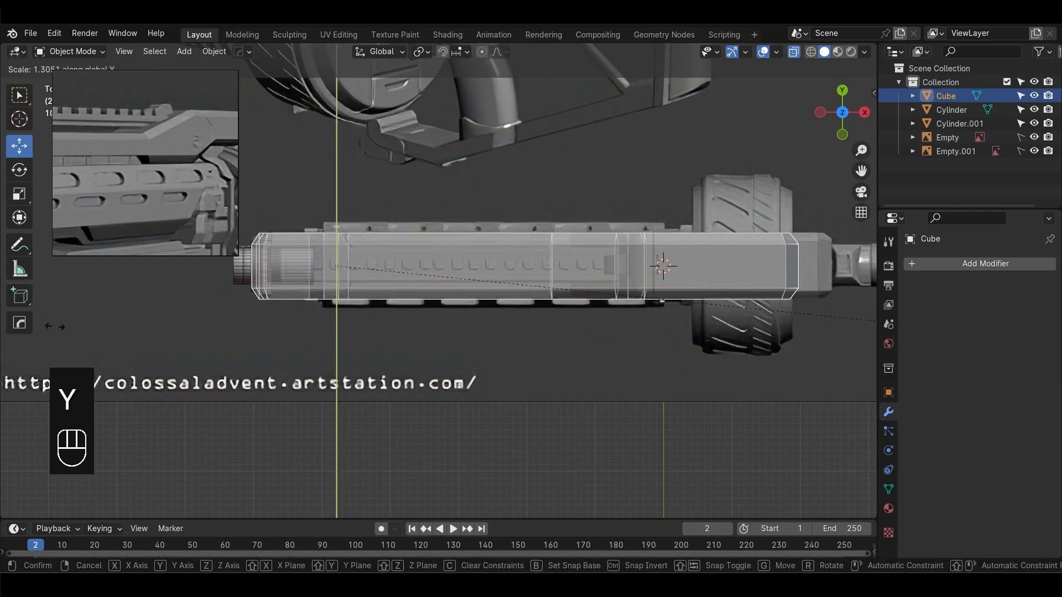
left_click(236, 313)
Widen the upper body's selected outer faces along Y to reduce the side slope
key("Tab")
key("y")
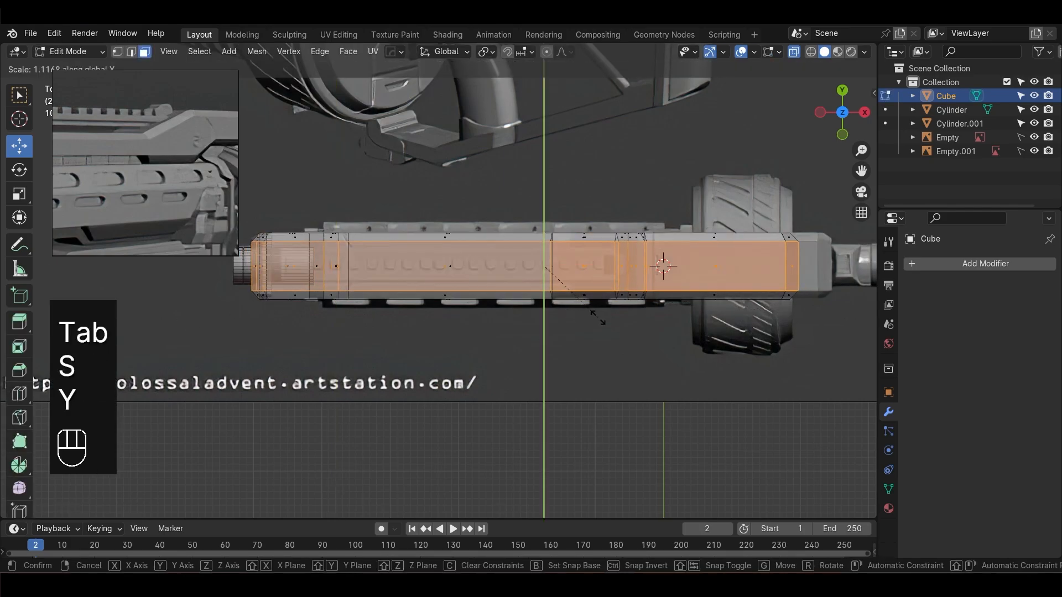
left_click(614, 332)
key("Tab")
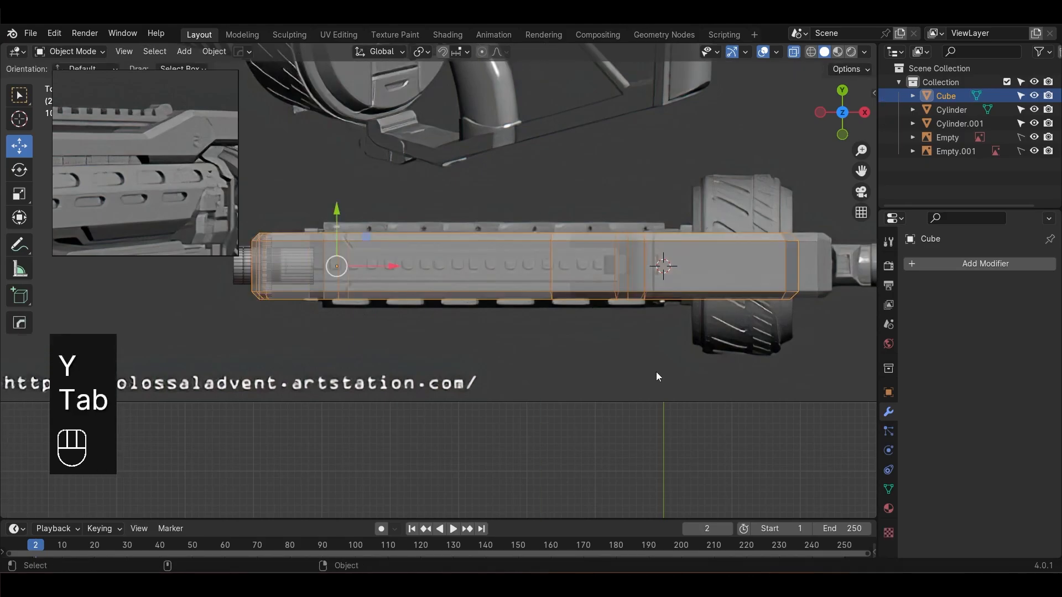
Inspect the widened upper body in solid view and compare its front with the reference images
left_click(656, 374)
left_click_drag(656, 375, 489, 322, "alt")
key("alt+z")
scroll(155, 155, "down", 5)
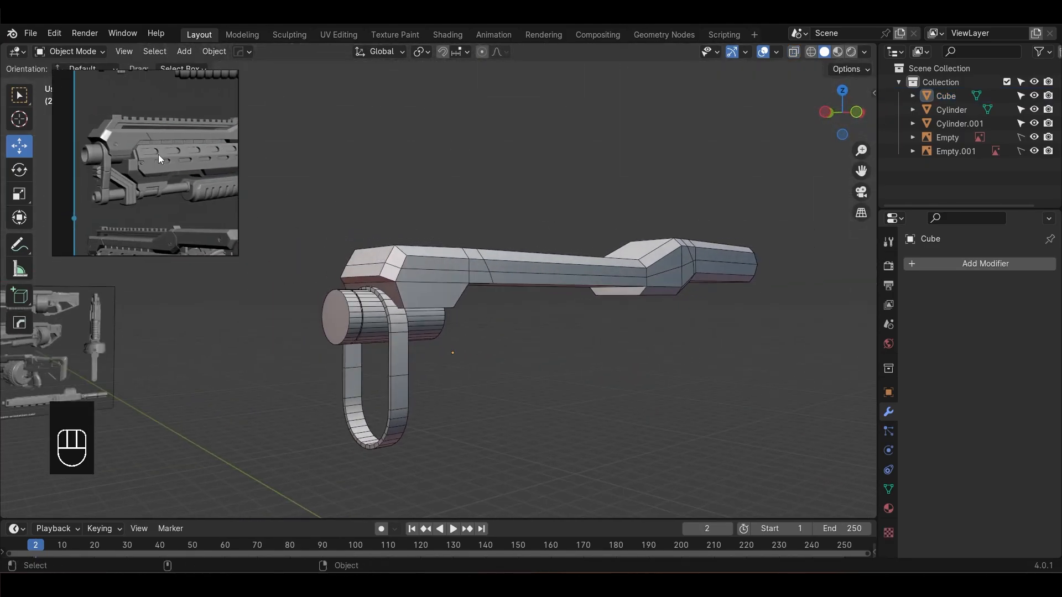
scroll(111, 146, "up", 5)
key("KP_1")
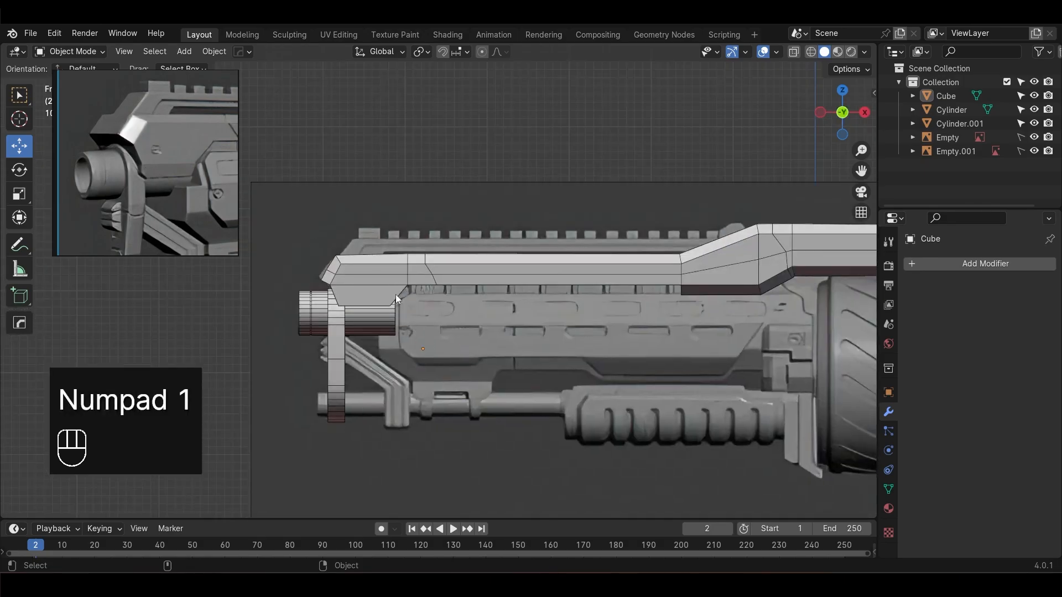
left_click(396, 294)
key("alt+z")
scroll(507, 362, "up", 4)
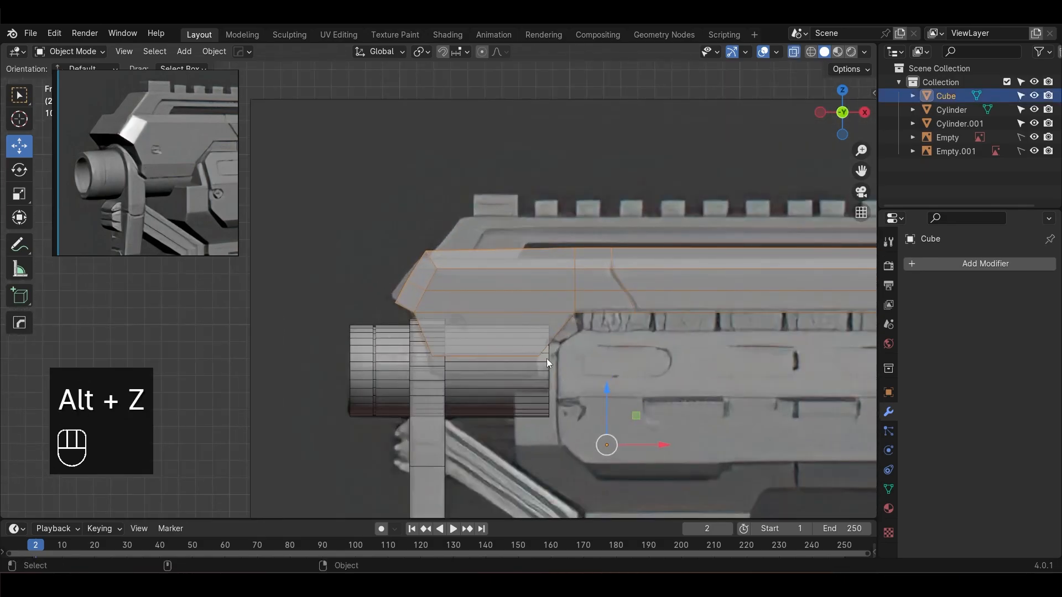
left_click_drag(522, 337, 517, 319, "alt+shift")
key("Tab")
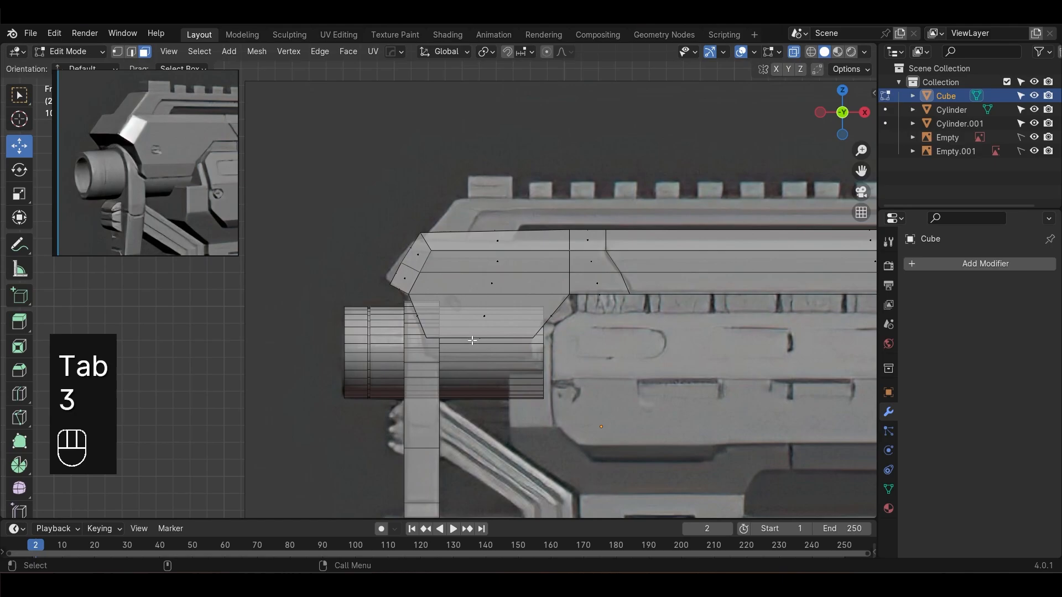
key("ctrl+z")
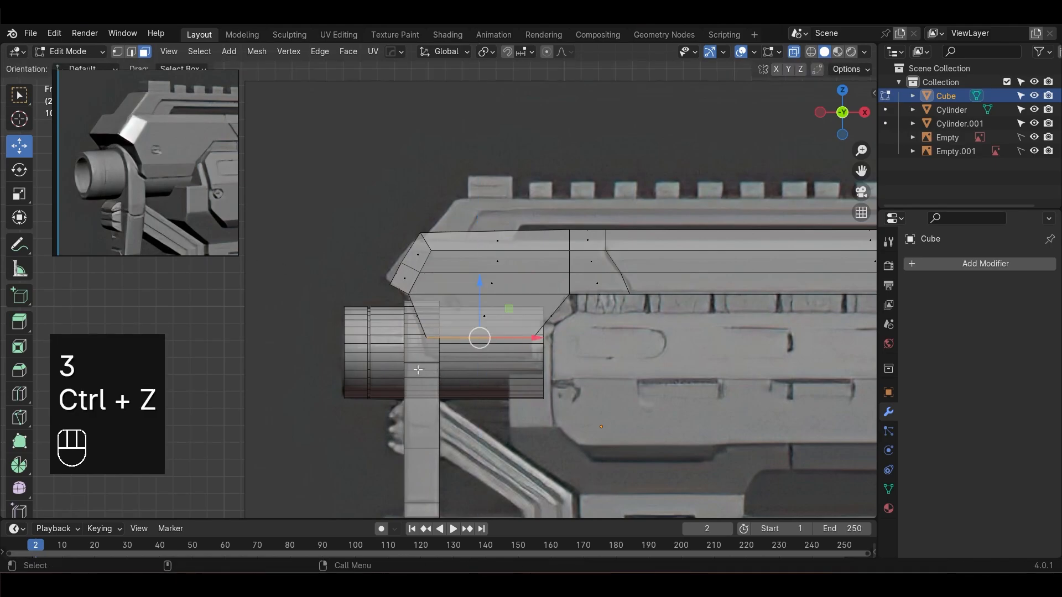
Hide the barrel cylinder to expose the reference beneath the nose block
key("Tab")
left_click(376, 353)
key("h")
scroll(395, 378, "up", 2)
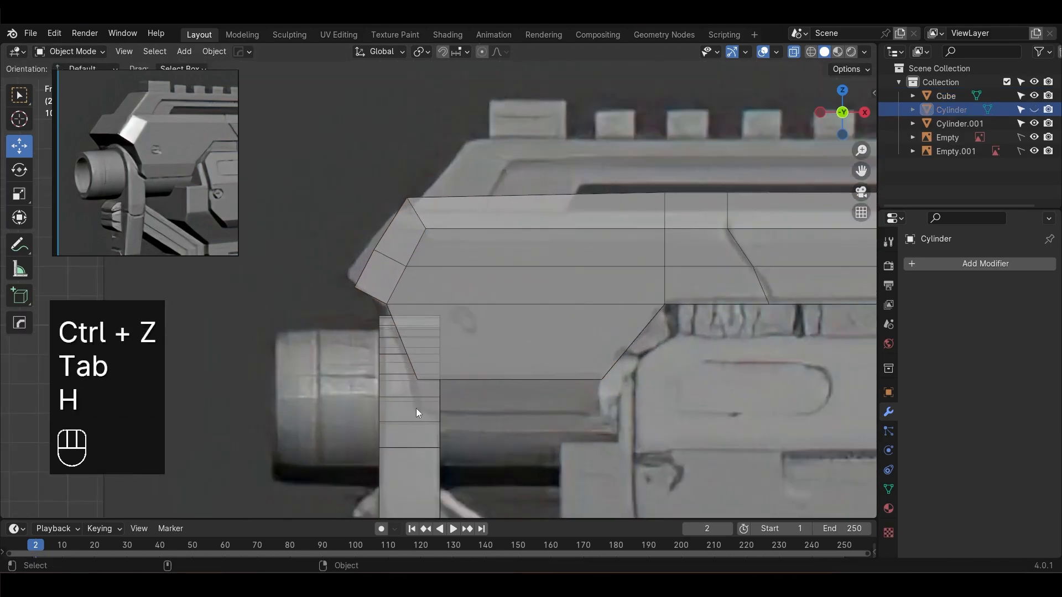
Extrude the nose block's bottom face downward to the lower edge shown in the front reference
key("Tab")
key("3")
left_click(514, 383)
middle_click_drag(666, 429, 743, 383, "alt")
key("e")
left_click(653, 383)
key("alt+z")
Scale the nose block's extruded bottom face along Y to about 0.89 and unhide the barrel
mouse_move(744, 383)
left_mouse_down("alt")
mouse_move(728, 381)
mouse_move(741, 385)
mouse_move(739, 365)
left_mouse_up("alt")
key("s")
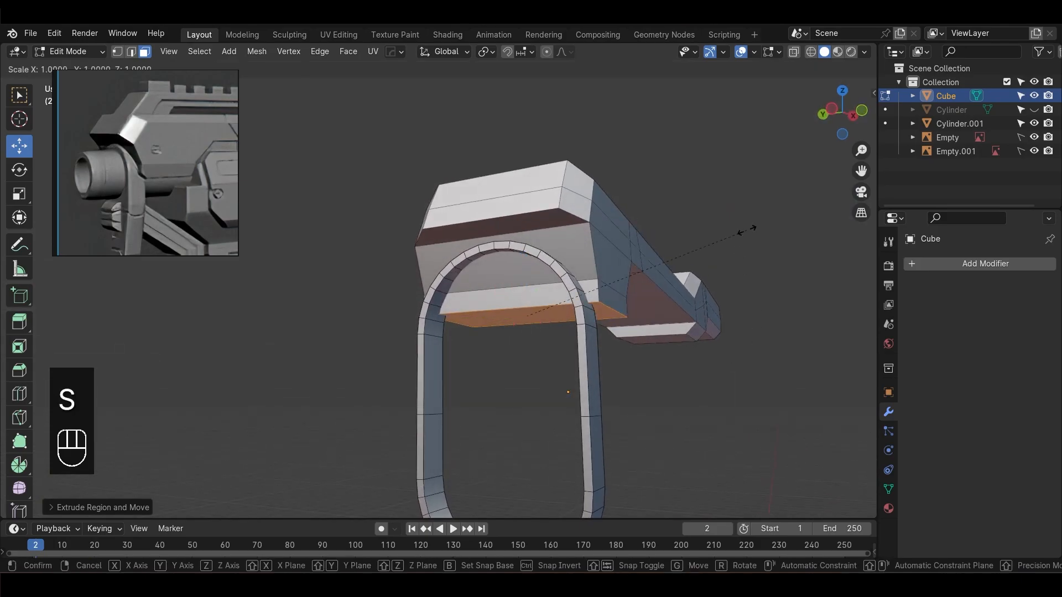
key("y")
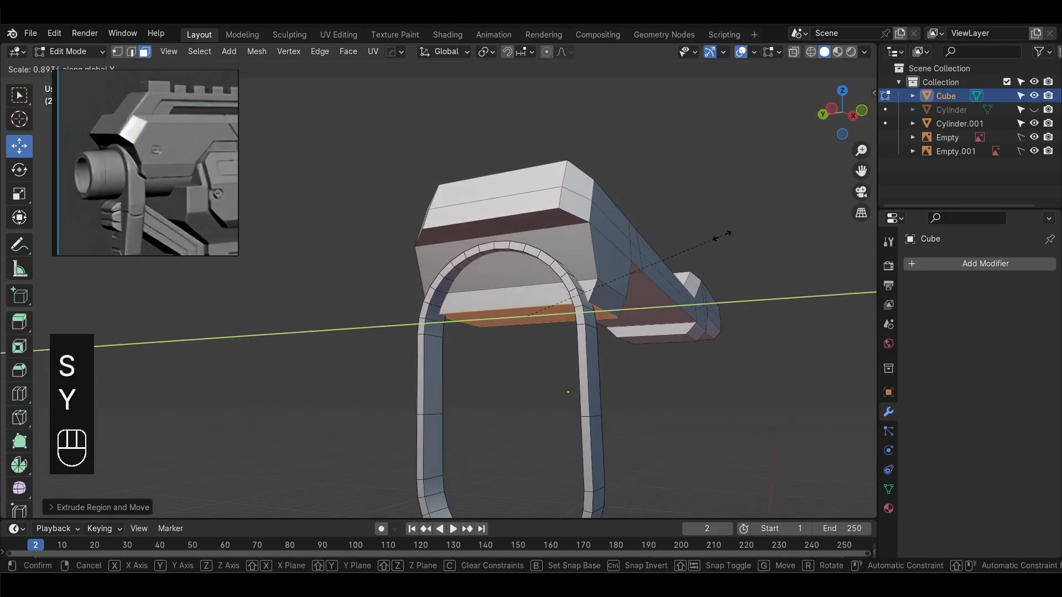
left_click(729, 236)
key("Tab")
left_click_drag(728, 201, 607, 321, "alt")
key("alt+h")
left_click(639, 361)
key("KP_1")
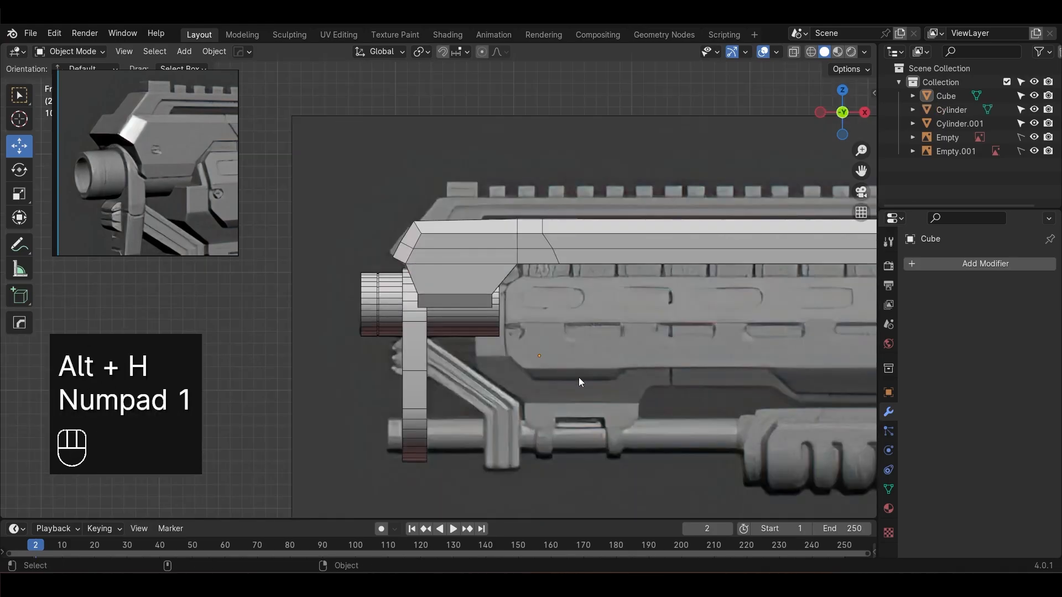
Move the rear bottom vertices of the nose block's lower extrusion forward along X to slant its back edge
key("alt+z")
left_click(493, 312)
scroll(451, 358, "up", 3)
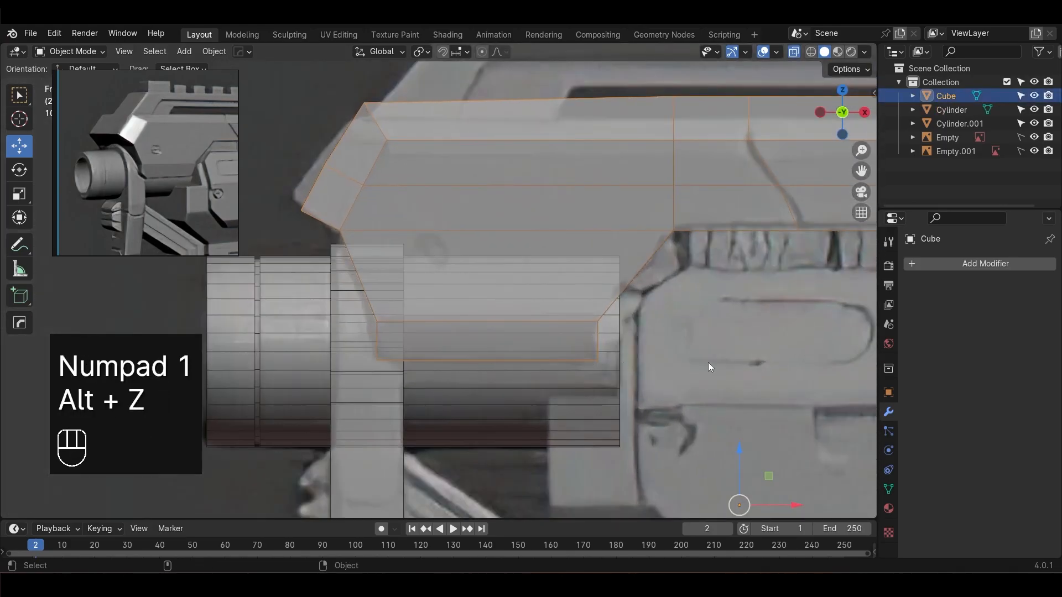
key("Tab")
left_click(658, 372)
left_click_drag(581, 332, 627, 366)
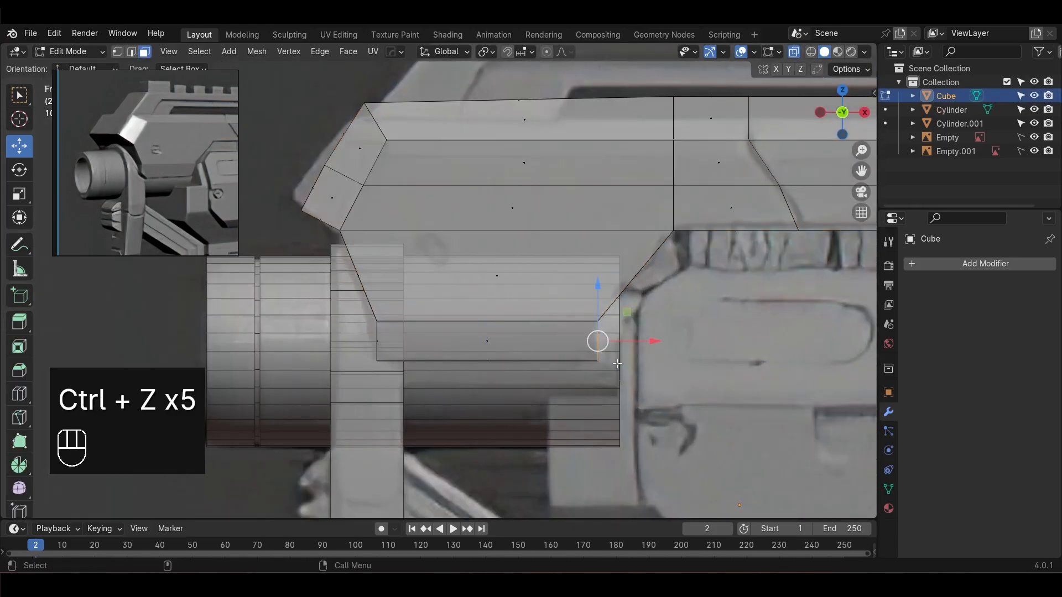
key("1")
left_click(372, 346)
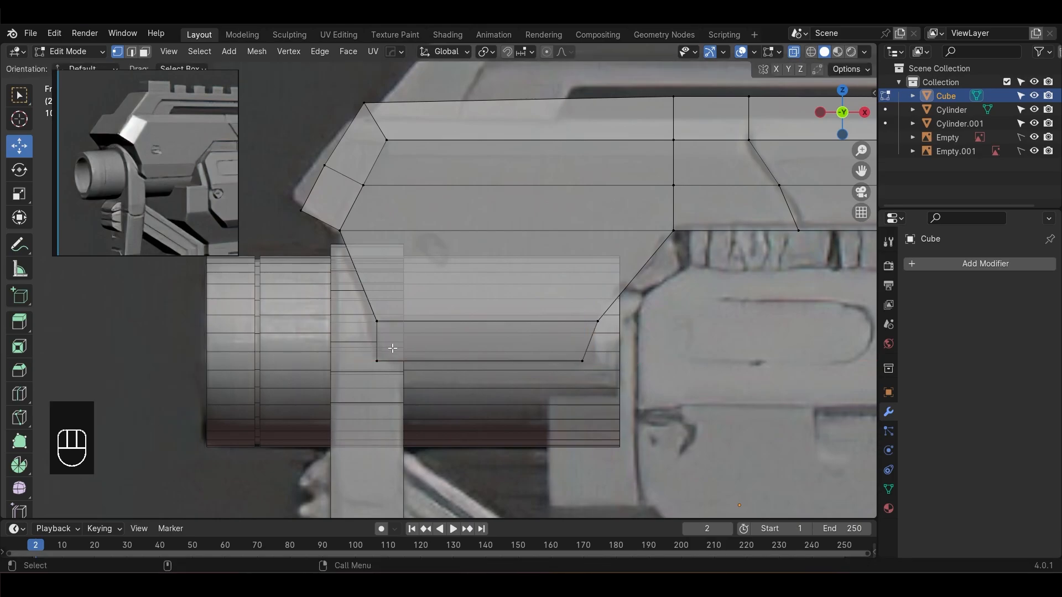
Add a loop cut around the nose block's lower extrusion and move the loop's front vertices forward along X
key("ctrl+r")
left_click(351, 341)
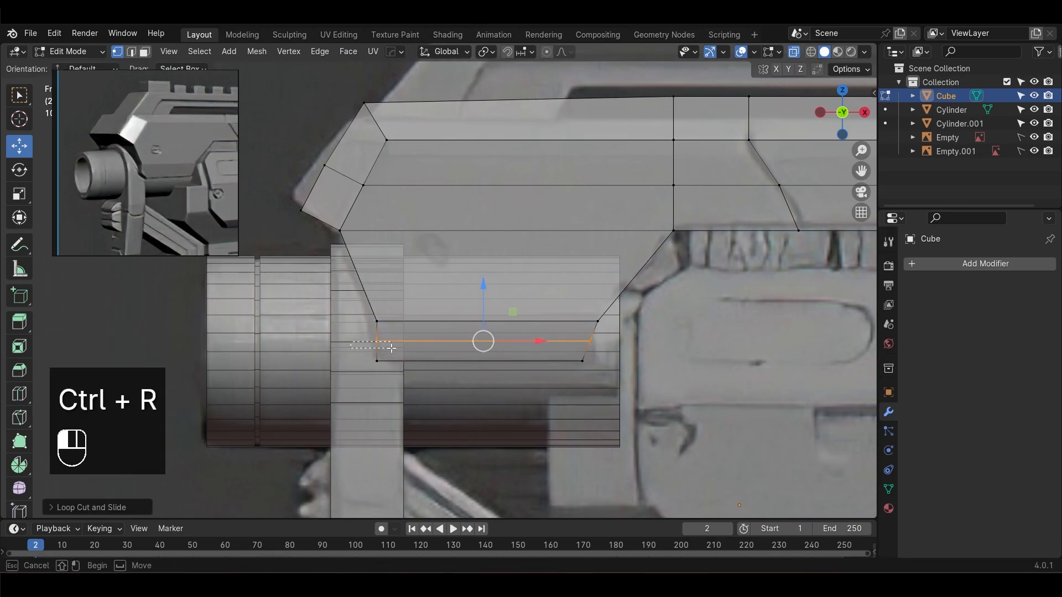
left_click_drag(392, 348, 417, 341)
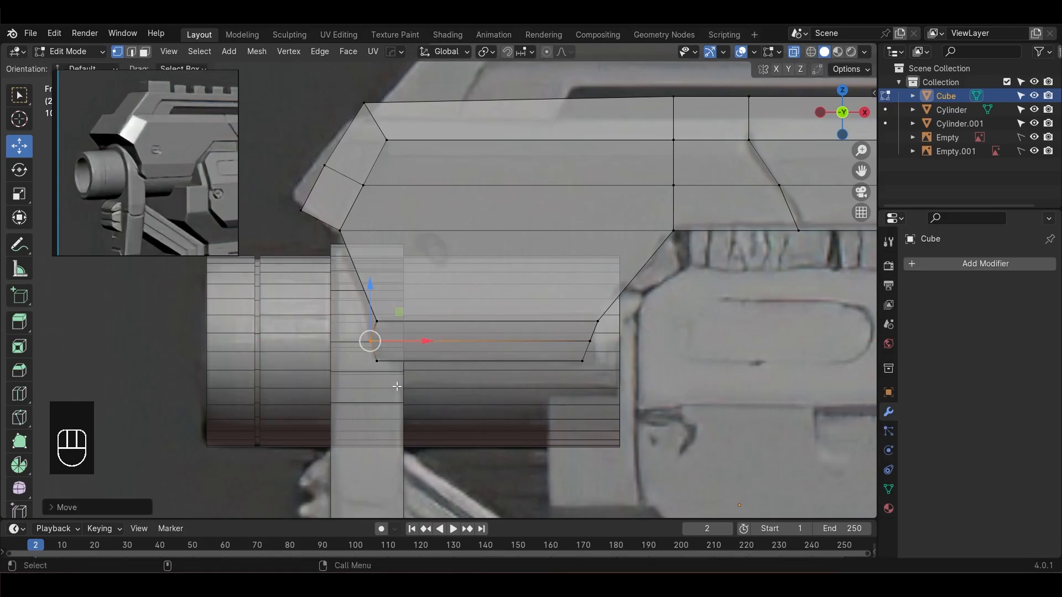
Move the front bottom vertices of the nose block's lower extrusion backward along X to angle its front edge
left_click_drag(393, 384, 435, 359)
left_click_drag(359, 332, 399, 344)
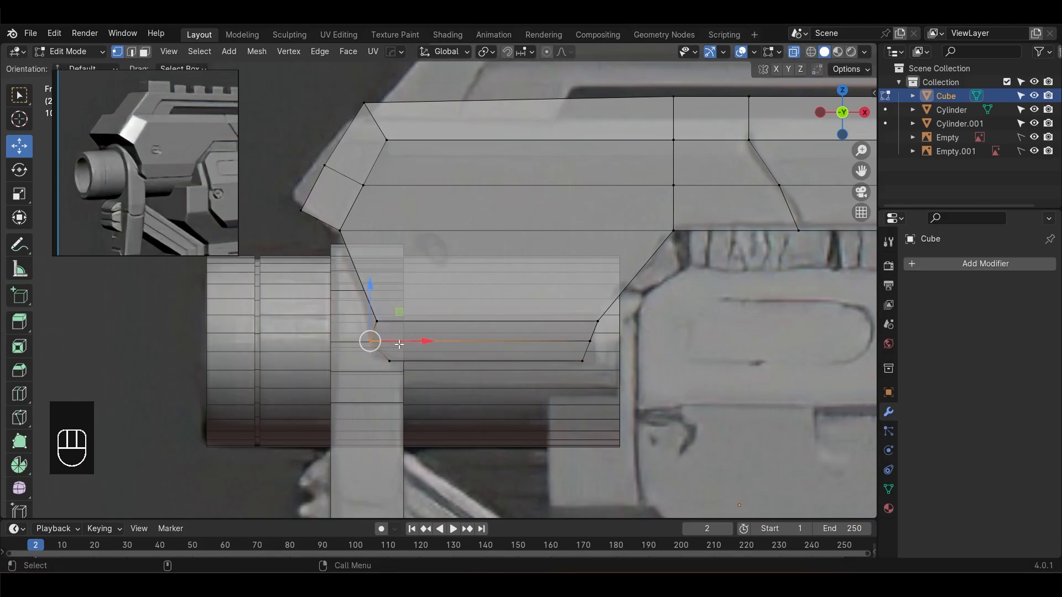
left_click(678, 381)
scroll(682, 376, "down", 2)
key("Tab")
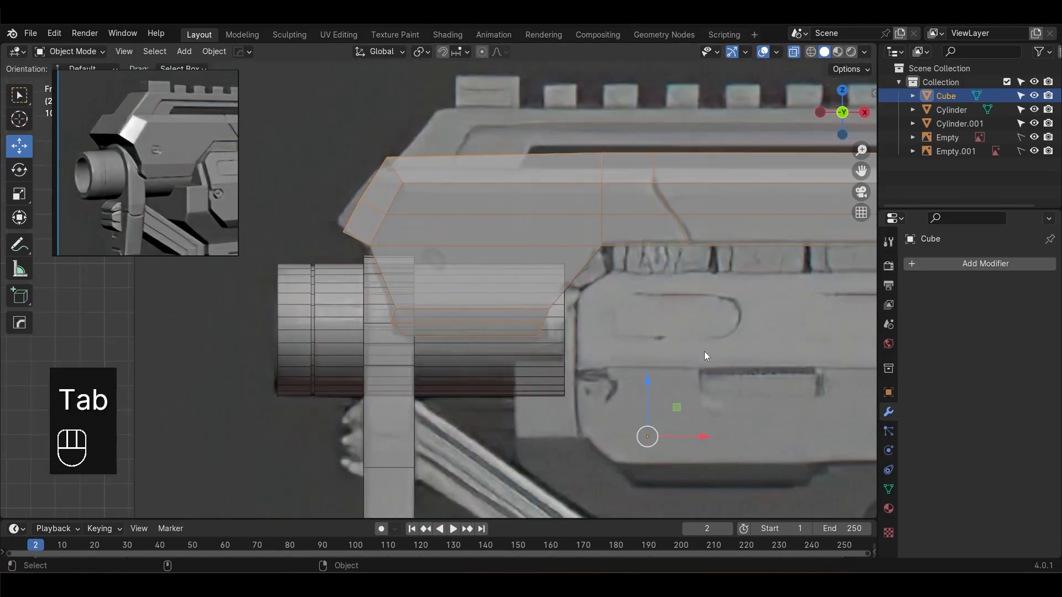
Move the upper body's front tip vertices in front view to match the pointed nose in the reference
scroll(704, 350, "down", 3)
key("alt+z")
left_click(700, 366)
left_click_drag(699, 367, 534, 290, "alt")
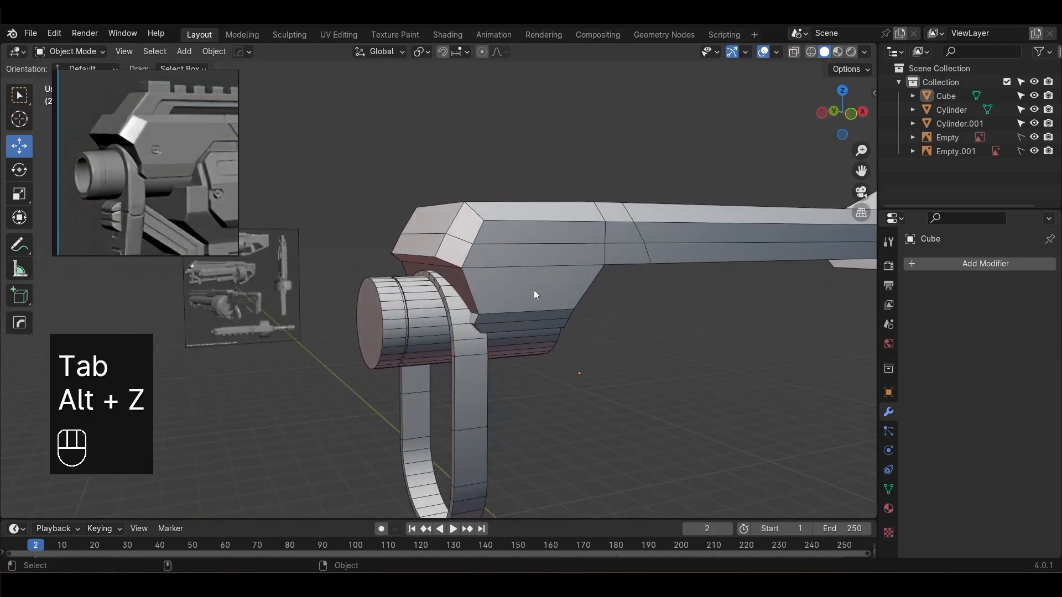
left_click(536, 288)
key("KP_1")
middle_click_drag(535, 288, 568, 338, "alt")
scroll(561, 335, "up", 3)
key("Tab")
key("1")
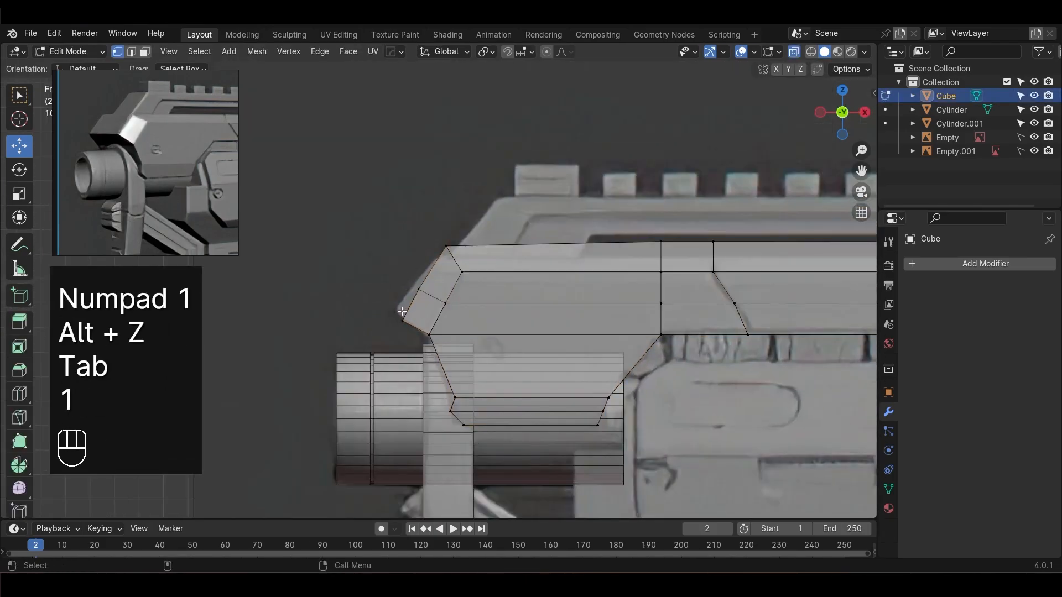
scroll(398, 318, "up", 2)
left_click_drag(388, 304, 384, 268)
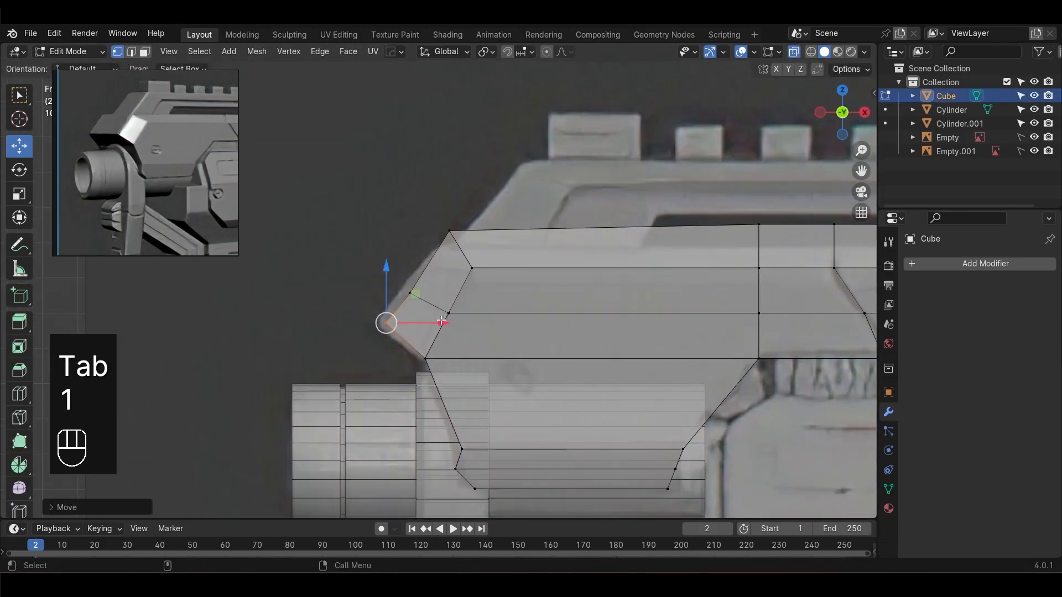
Move the nose tip vertices forward and slightly down, and shift the vertices above them up and forward to follow the reference slope
left_click_drag(445, 321, 435, 321)
left_click_drag(376, 270, 379, 271)
left_click(380, 262)
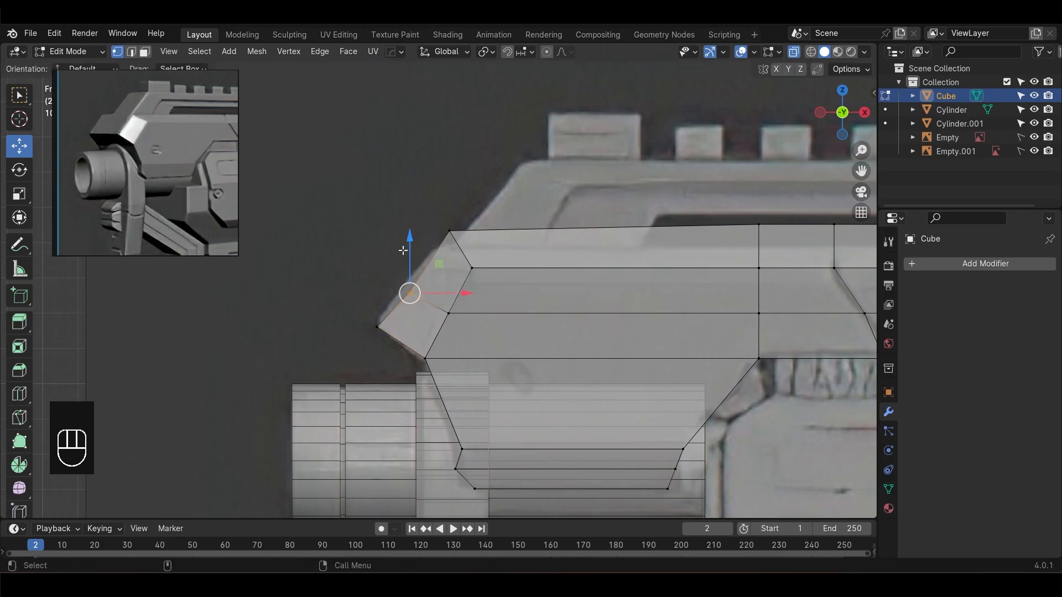
left_click_drag(408, 237, 407, 225)
left_click_drag(462, 279, 459, 279)
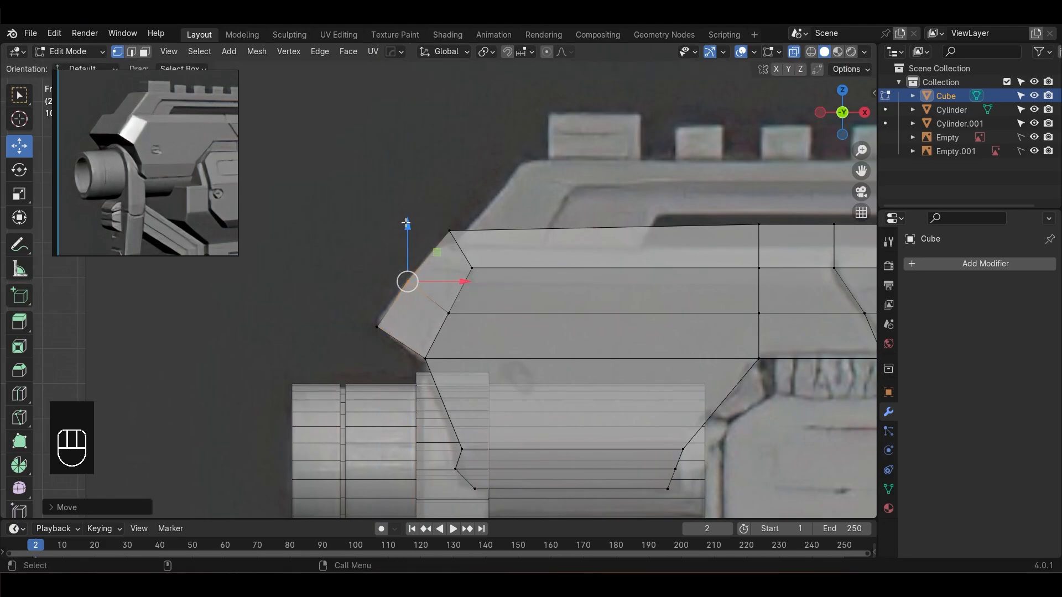
left_click(449, 230)
left_click_drag(421, 201, 469, 245)
left_click_drag(450, 174, 451, 192)
left_click_drag(501, 249, 487, 250)
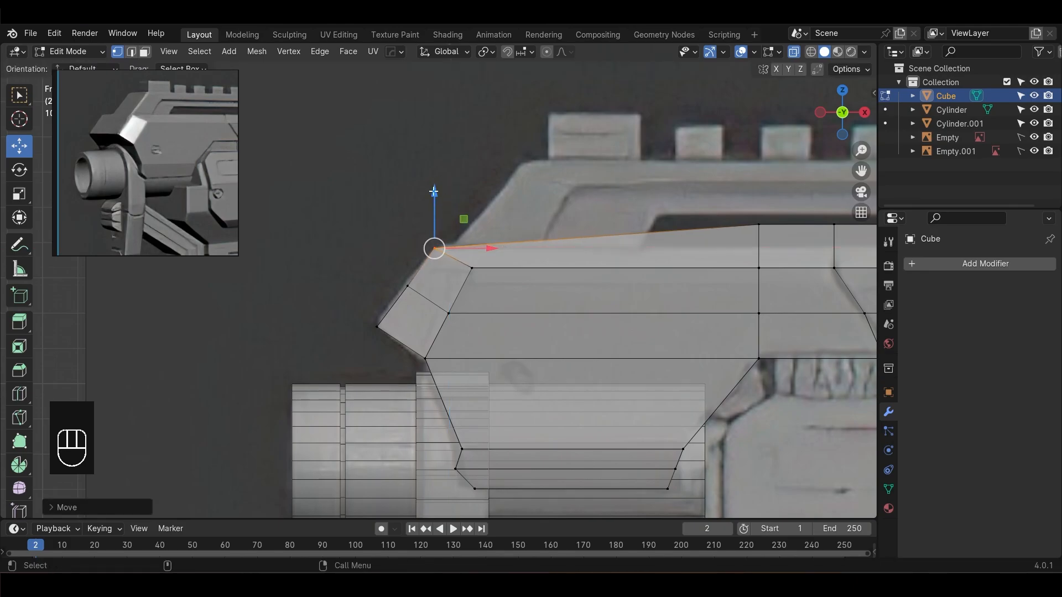
left_click(572, 191)
scroll(636, 237, "down", 2)
key("ctrl+z")
key("ctrl+z")
key("ctrl+z")
key("ctrl+z")
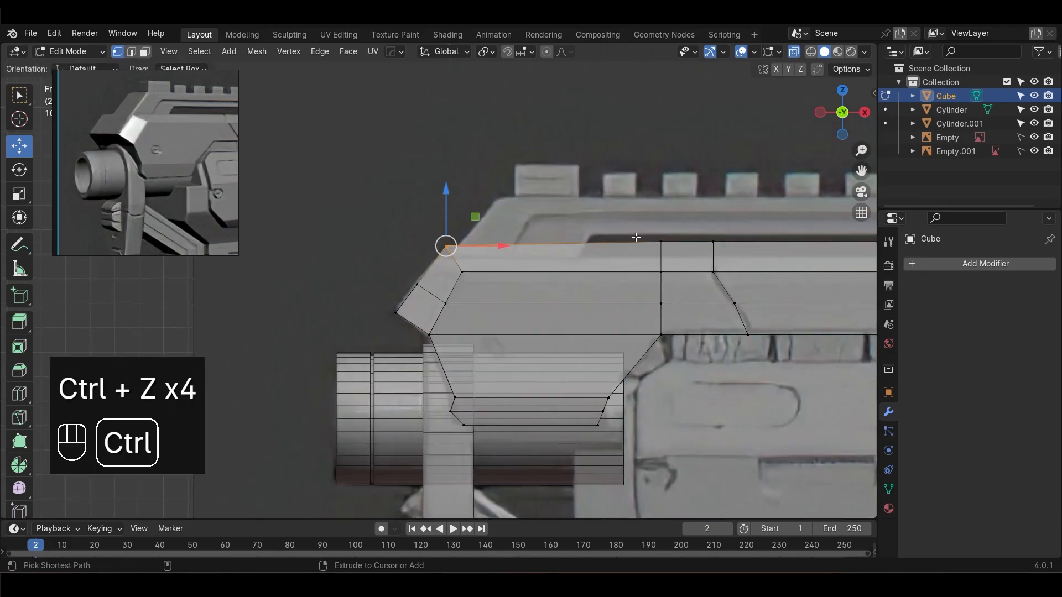
Add the remaining top vertices of the front section to the selection and lower the whole top edge along Z
scroll(637, 224, "down", 2)
scroll(637, 224, "down", 1)
middle_click_drag(638, 224, 406, 239, "shift")
left_click_drag(676, 256, 689, 260, "shift")
middle_click_drag(666, 253, 376, 296, "alt")
left_click_drag(466, 230, 574, 304, "shift")
middle_click_drag(199, 319, 588, 303, "alt")
scroll(589, 303, "up", 3)
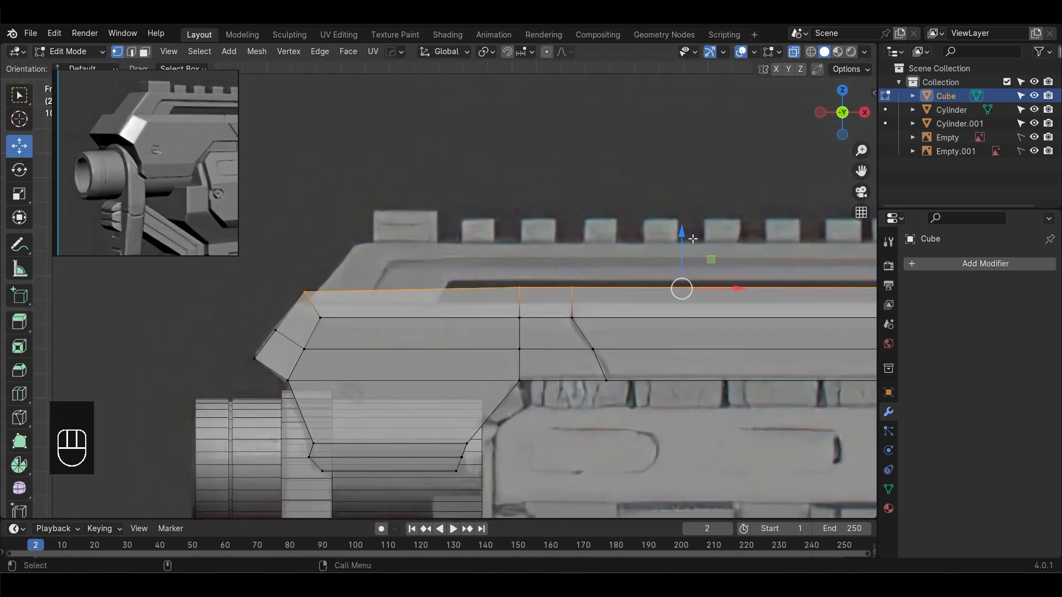
left_click_drag(679, 239, 678, 251)
Flatten the front section's selected top vertices to one height with a Z scale of 0
key("s")
key("z")
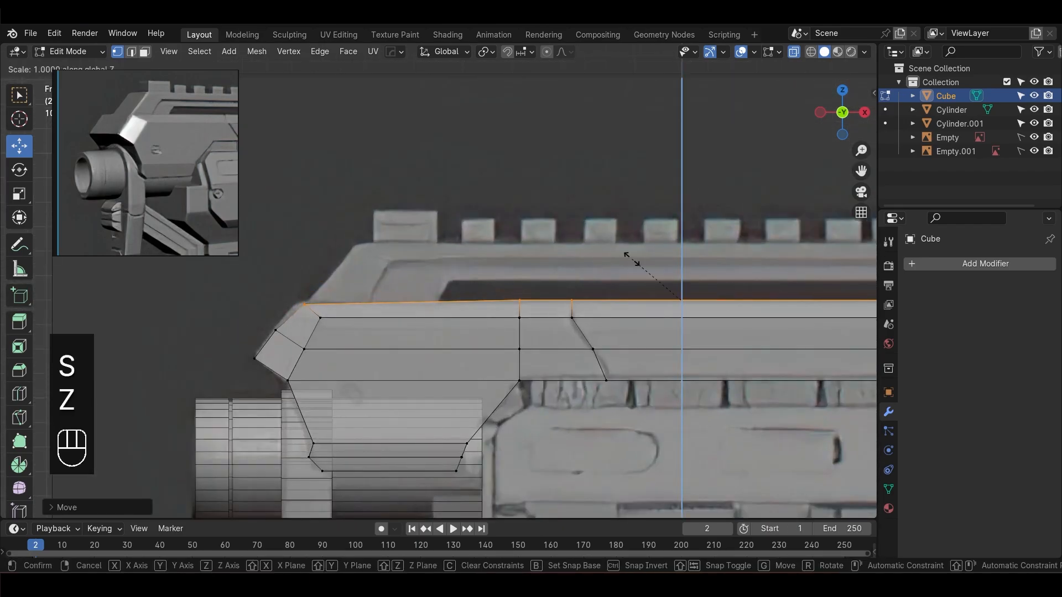
key("KP_0")
key("KP_Enter")
Move the nose's top corner and middle vertices slightly forward along X to fit the reference outline
middle_click_drag(528, 267, 650, 258, "alt")
scroll(476, 301, "up", 3)
middle_click_drag(476, 301, 564, 303, "alt")
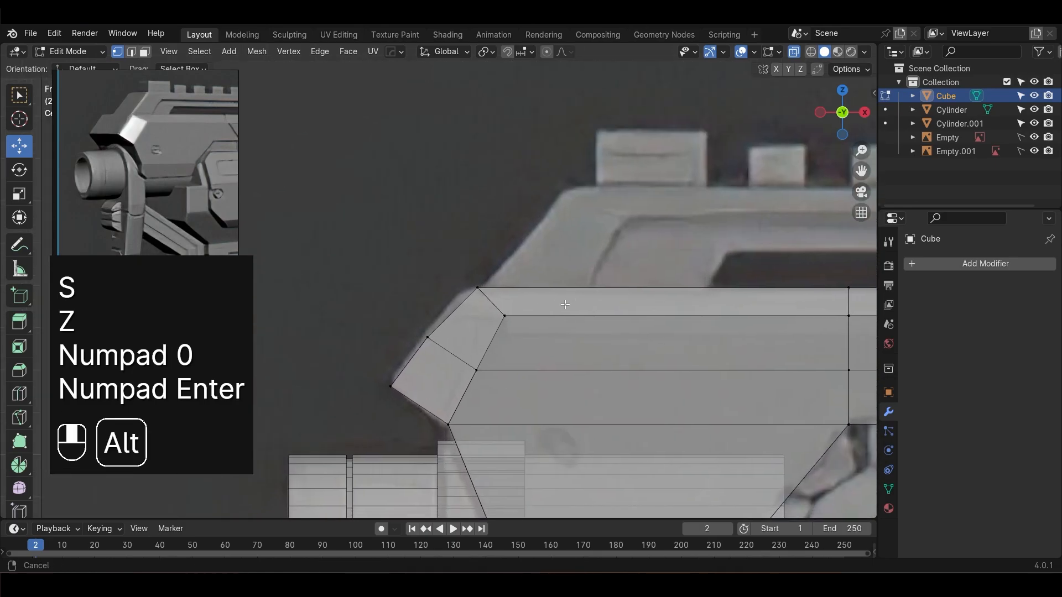
scroll(564, 303, "down", 1, "alt")
left_click_drag(463, 270, 524, 288)
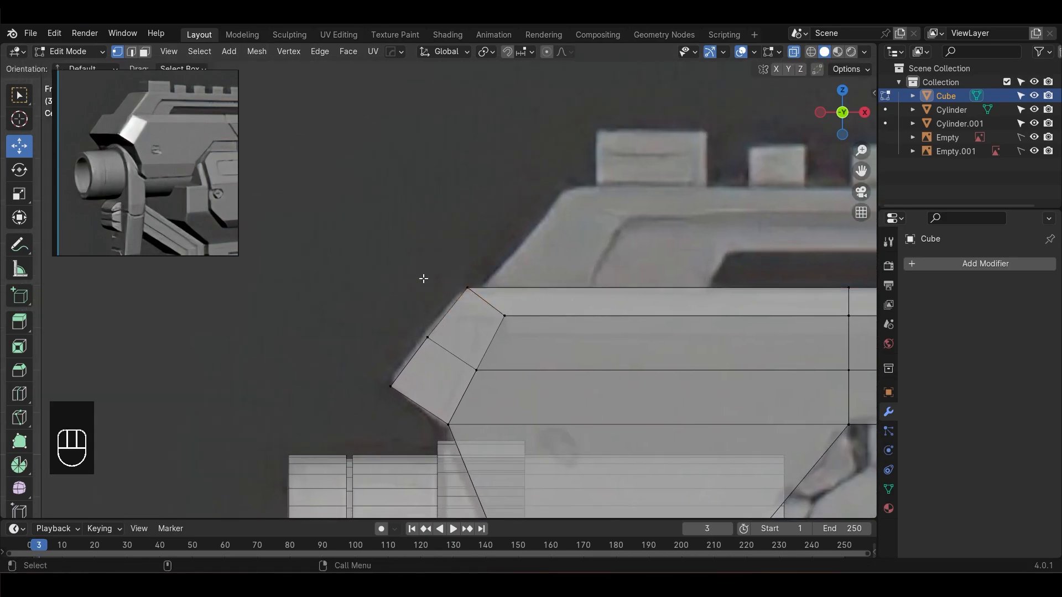
left_click_drag(468, 233, 469, 237)
key("ctrl+z")
left_click_drag(403, 232, 473, 359)
left_click_drag(505, 312, 502, 313)
left_click(384, 365)
left_click_drag(354, 377, 441, 383)
left_click(304, 147)
Examine the upper body's shape in Object Mode and compare its rear section with the front reference
scroll(505, 346, "down", 3)
left_click_drag(505, 346, 690, 374, "alt")
key("alt+z")
key("Tab")
key("KP_1")
middle_click_drag(709, 302, 571, 333, "alt")
scroll(563, 274, "up", 3)
key("alt+z")
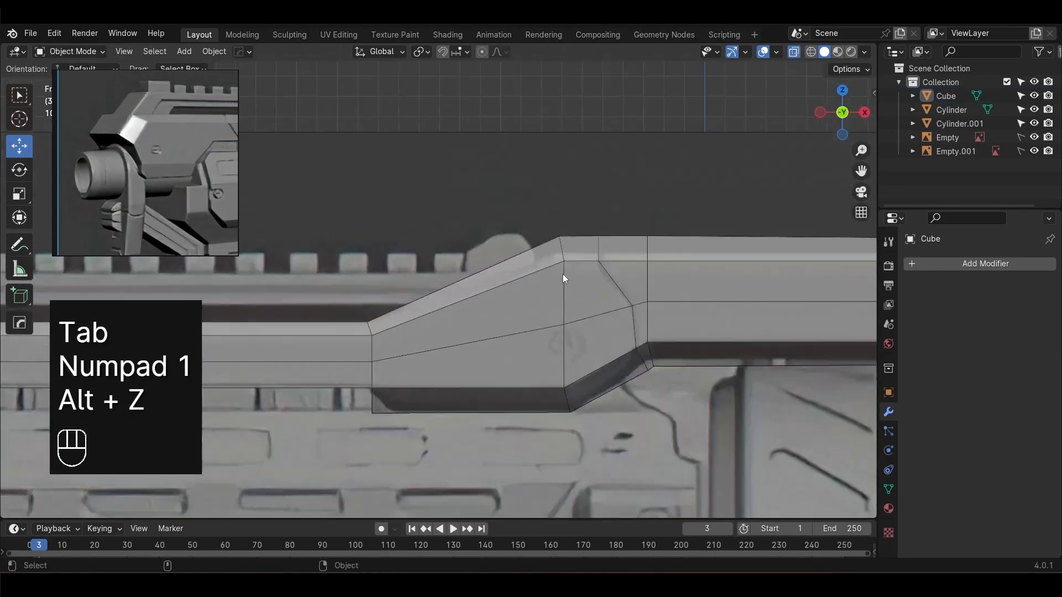
Flatten the rear section's top vertices with a Z scale of 0 and lower them along Z to the reference edge
left_click(563, 273)
middle_click_drag(641, 290, 490, 297, "alt")
key("Tab")
scroll(531, 293, "down", 3)
middle_click_drag(568, 290, 517, 292, "alt")
left_click_drag(327, 227, 716, 269)
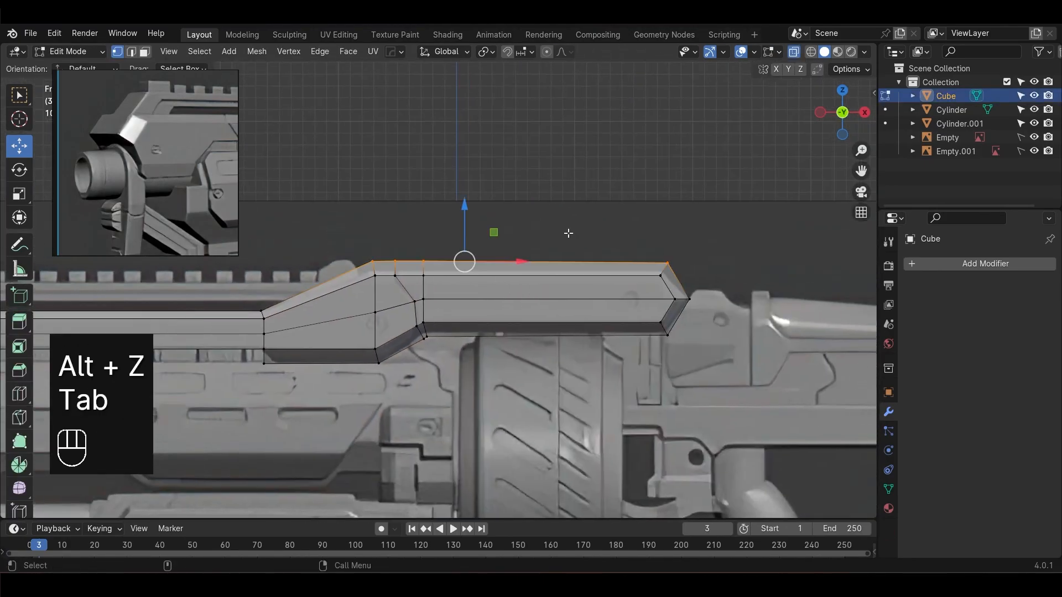
scroll(673, 238, "up", 2)
key("s")
key("z")
key("KP_0")
key("KP_Enter")
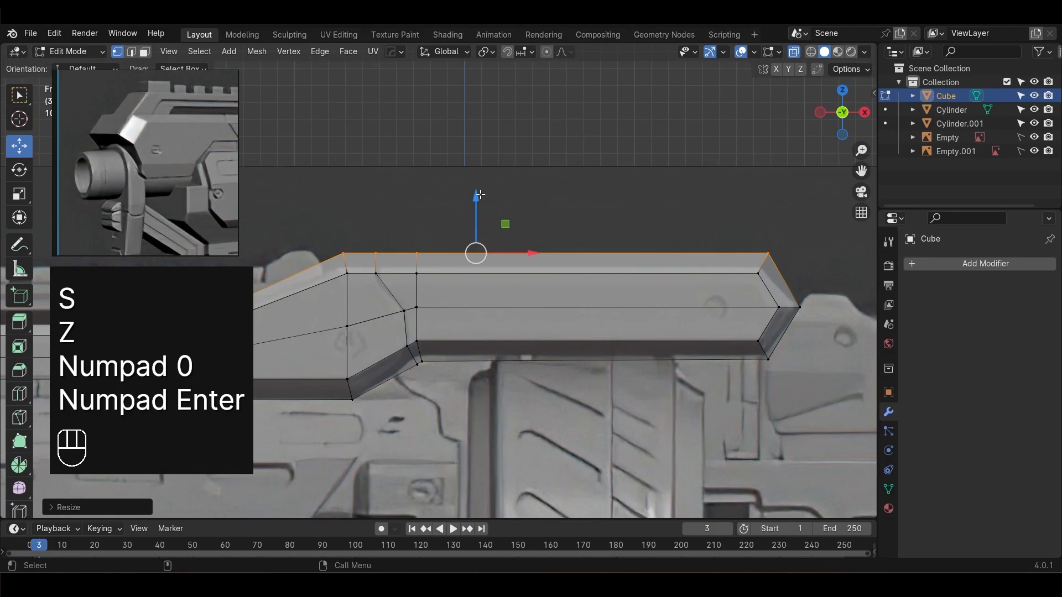
left_click_drag(480, 195, 480, 204)
left_click(642, 197)
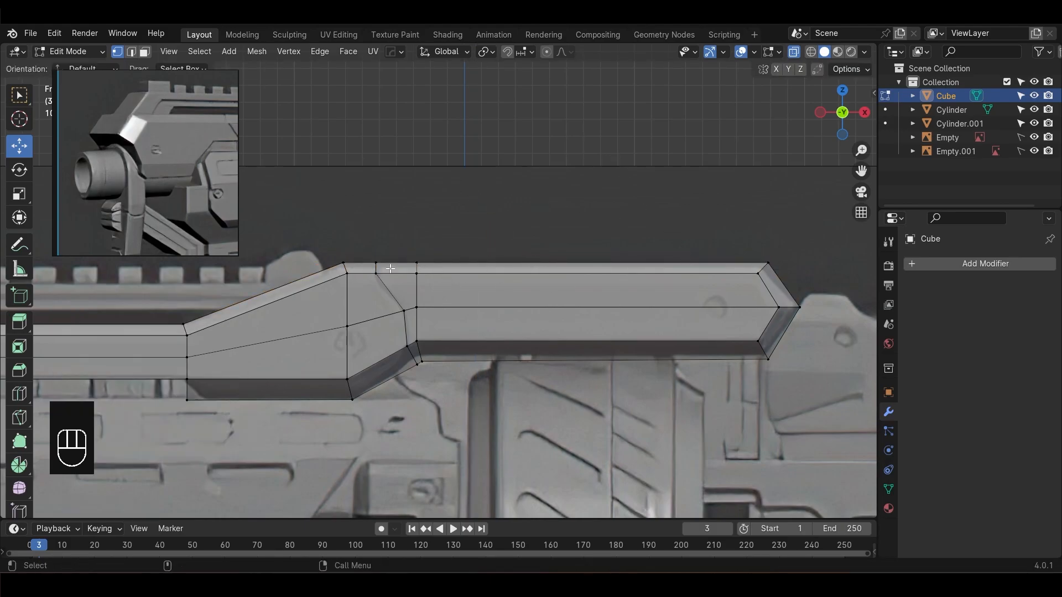
Move the rear tip's upper and lower corner vertices along X toward the nose to match the reference angle
middle_click_drag(824, 295, 583, 275, "alt")
scroll(588, 275, "up", 3)
left_click_drag(649, 217, 635, 219)
key("ctrl+z")
left_click(584, 382, "shift")
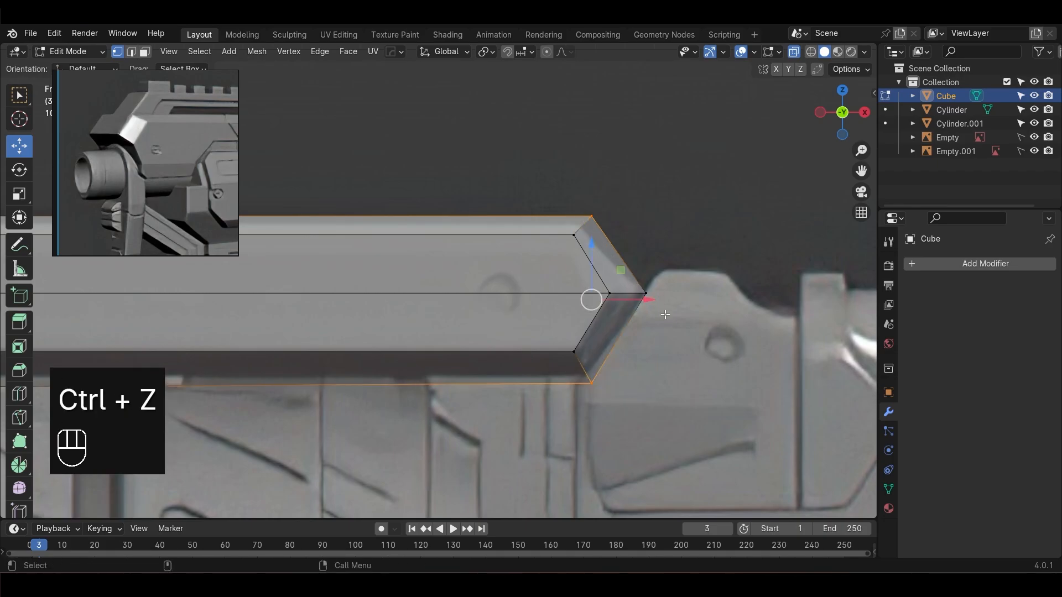
key("g")
key("x")
left_click(635, 298)
left_click(628, 392)
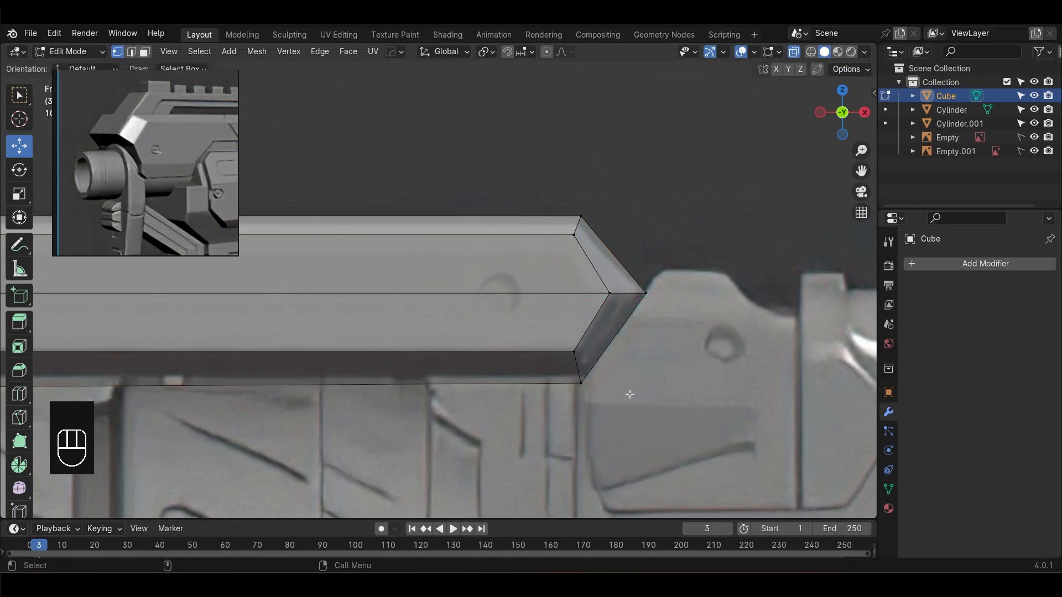
left_click(608, 404)
Raise the rear section's bottom edge vertices slightly along Z to match the reference
scroll(607, 407, "down", 2)
middle_click_drag(221, 398, 456, 366, "alt")
left_click_drag(343, 313, 363, 322, "shift")
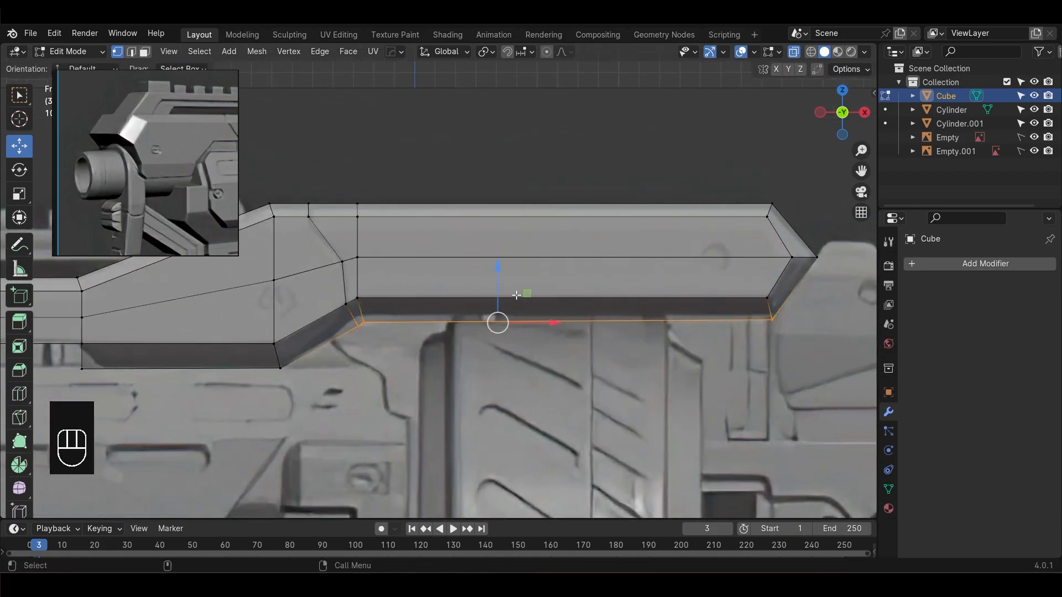
left_click_drag(496, 271, 497, 266)
scroll(333, 322, "up", 2)
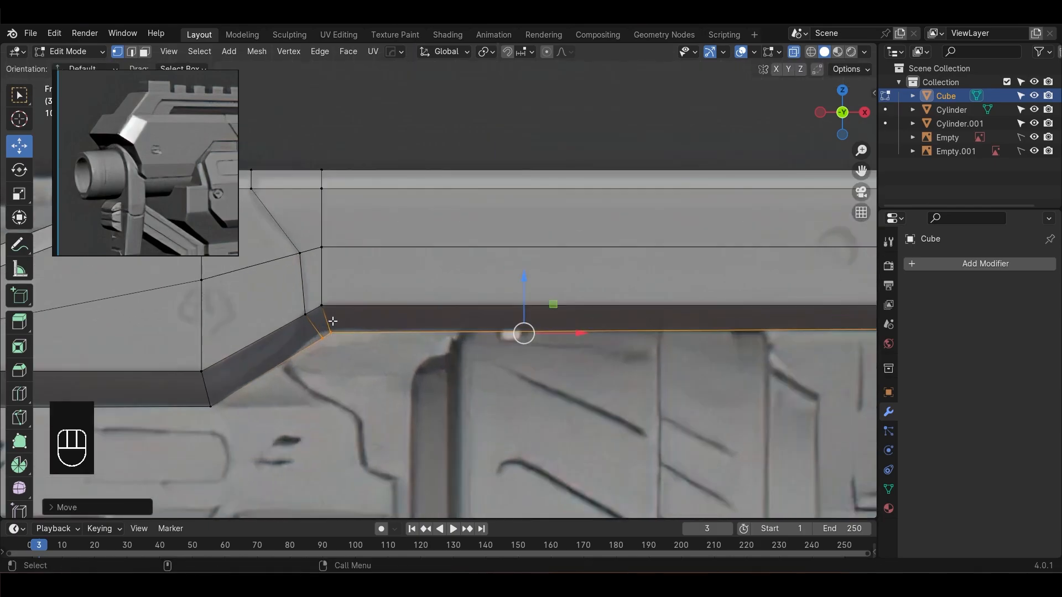
left_click_drag(343, 339, 344, 341)
Set snapping to Vertex and align the rear section's front bottom vertices in Z with its rear bottom corner
middle_click_drag(476, 356, 408, 343, "alt")
left_click_drag(256, 314, 307, 356)
middle_click_drag(552, 372, 474, 372, "alt")
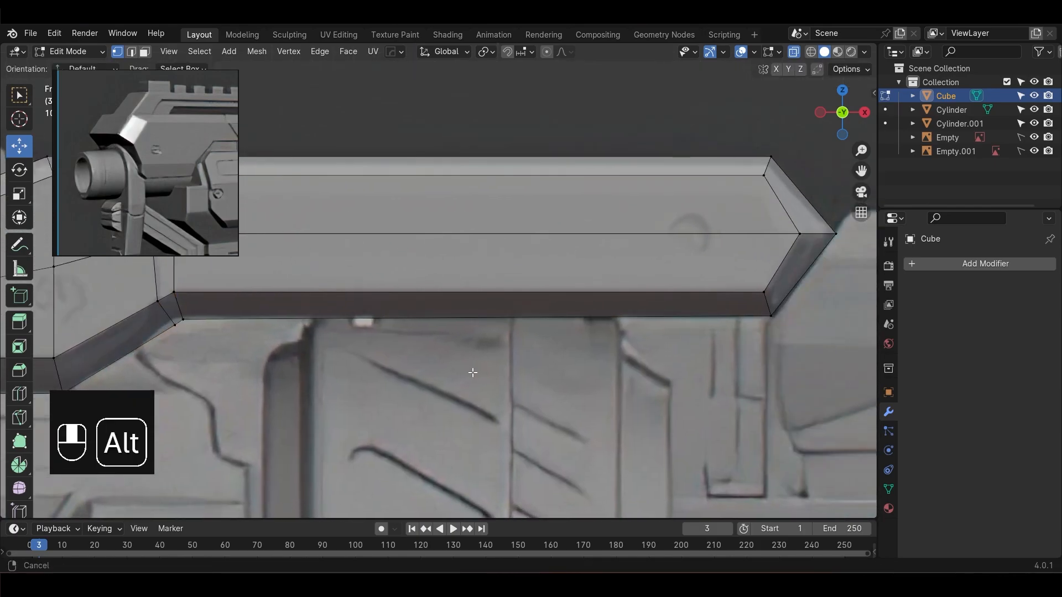
middle_click_drag(364, 362, 438, 361, "alt")
left_click_drag(311, 350, 266, 317)
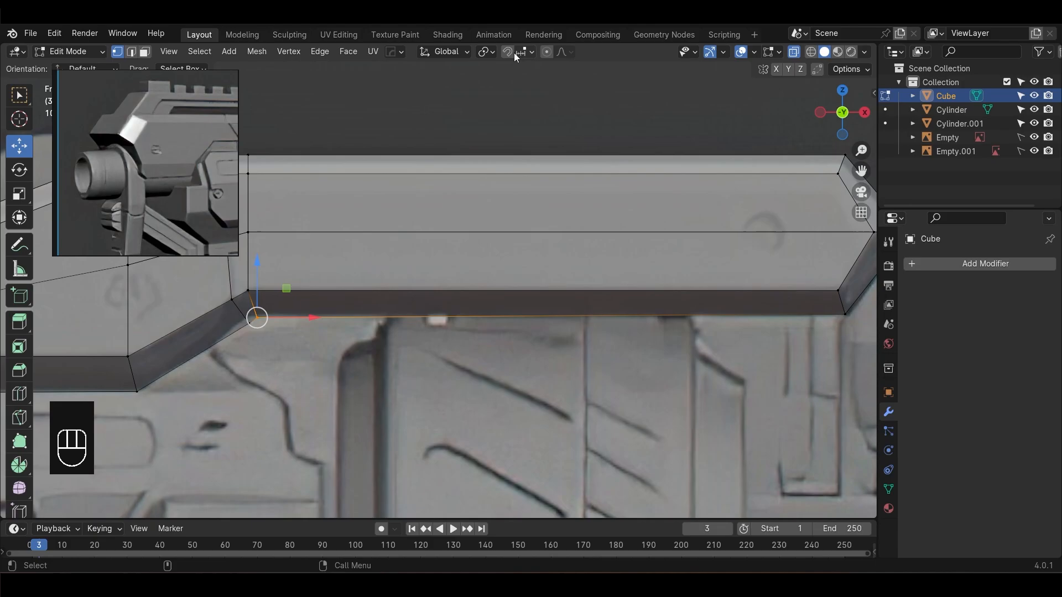
left_click(519, 52)
left_click(516, 136)
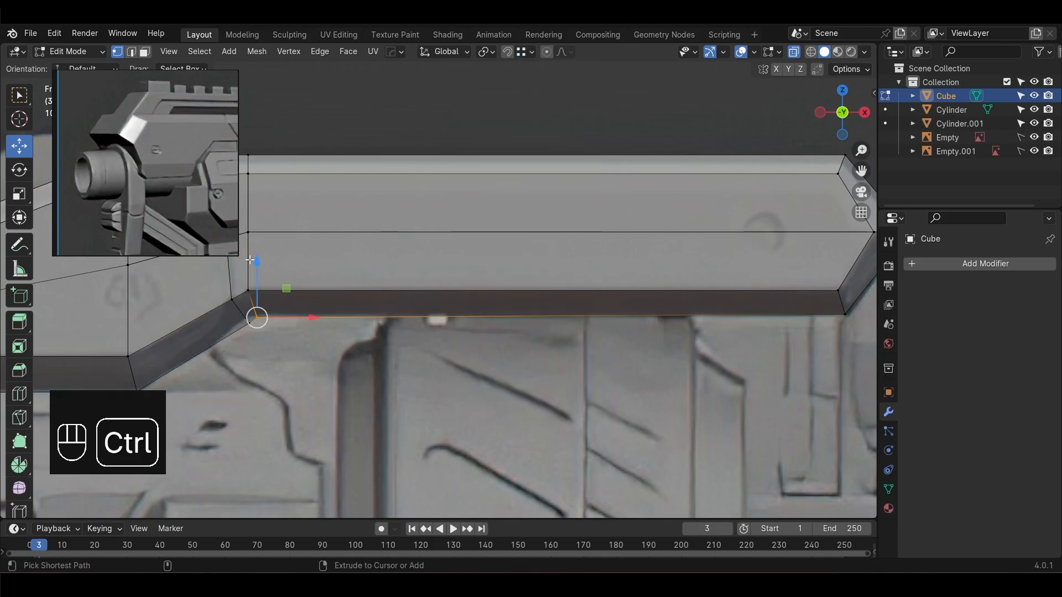
left_click_drag(257, 260, 855, 314, "ctrl")
left_click(691, 381)
Move the bottom vertices along the slope between the front and rear sections in X and Z to follow the reference
middle_click_drag(242, 320, 596, 285, "alt")
scroll(596, 285, "up", 2)
left_click_drag(663, 291, 650, 290)
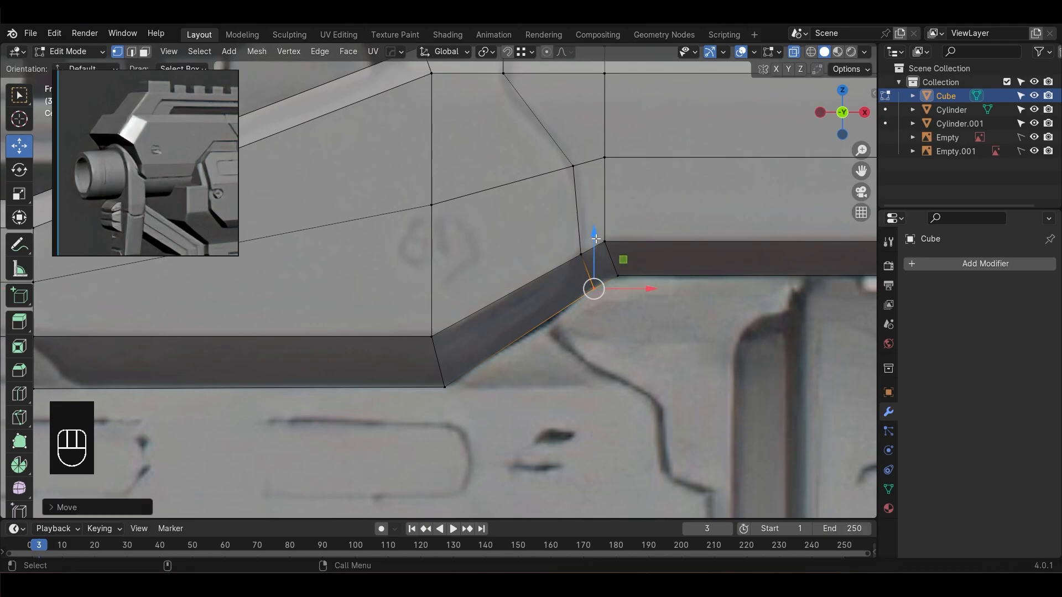
left_click_drag(596, 238, 596, 236)
left_click(618, 276)
left_click_drag(662, 278, 653, 278)
left_click(570, 329)
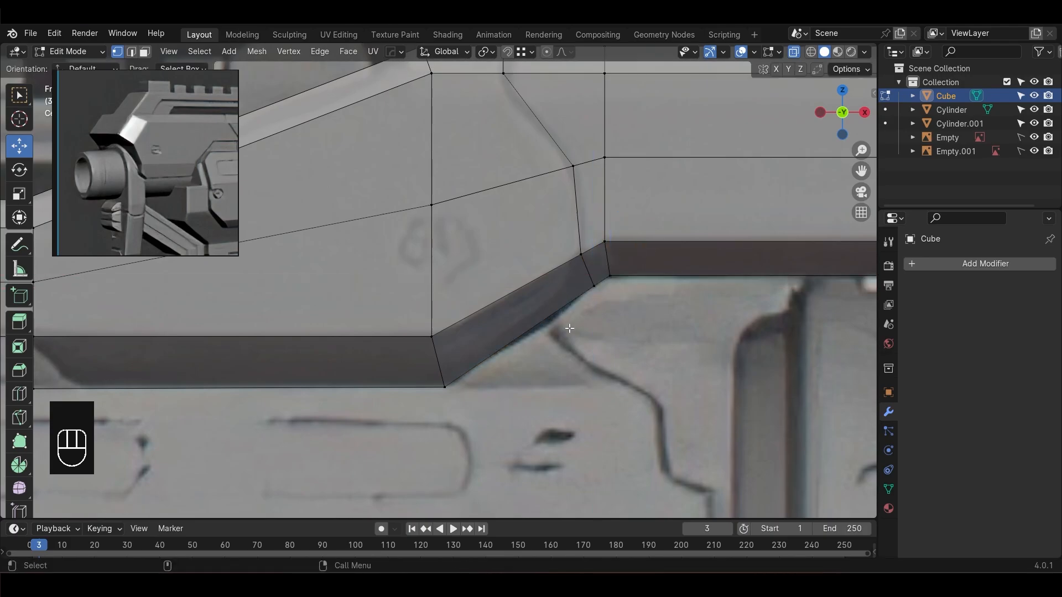
left_click_drag(462, 401, 463, 402)
left_click_drag(445, 338, 445, 337)
left_click(376, 350)
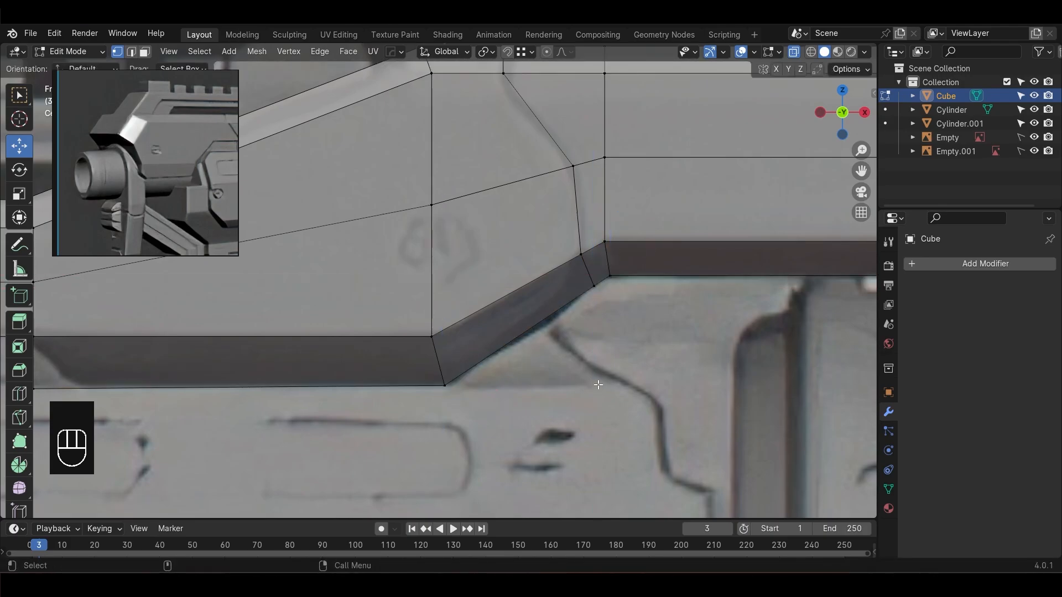
Move the vertices at the front section's lower edge backward along X to fit the reference
scroll(367, 342, "down", 2)
middle_click_drag(368, 343, 636, 335, "alt")
left_click(425, 348)
left_click_drag(488, 344, 515, 343)
Return to Object Mode without X-ray, disable the wireframe overlay and enable Cavity shading
scroll(681, 323, "down", 4)
key("Tab")
key("alt+z")
middle_click_drag(675, 335, 608, 354, "alt")
left_click(777, 51)
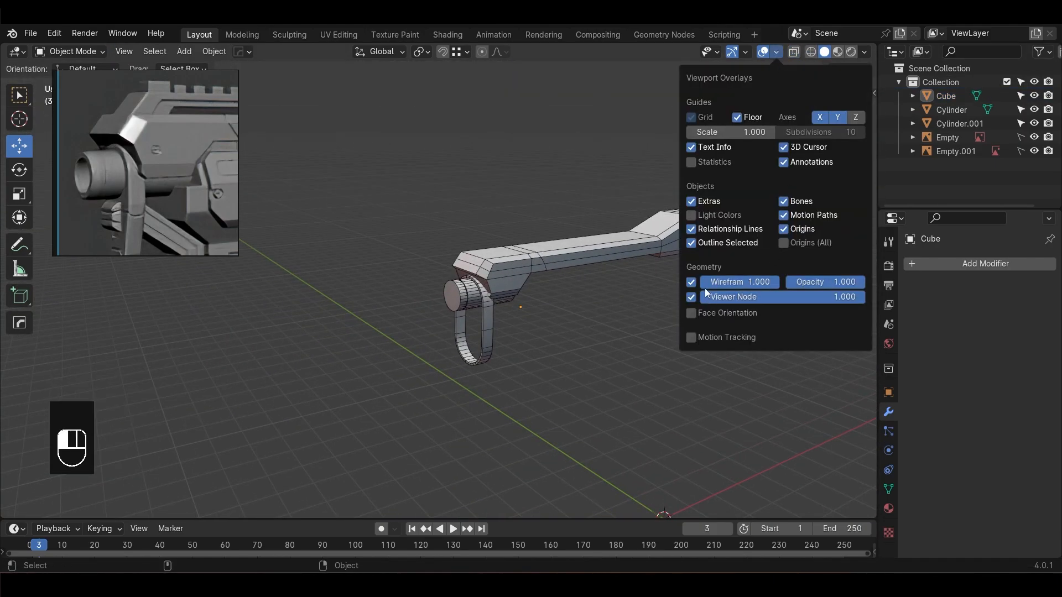
left_click(692, 282)
left_click(863, 52)
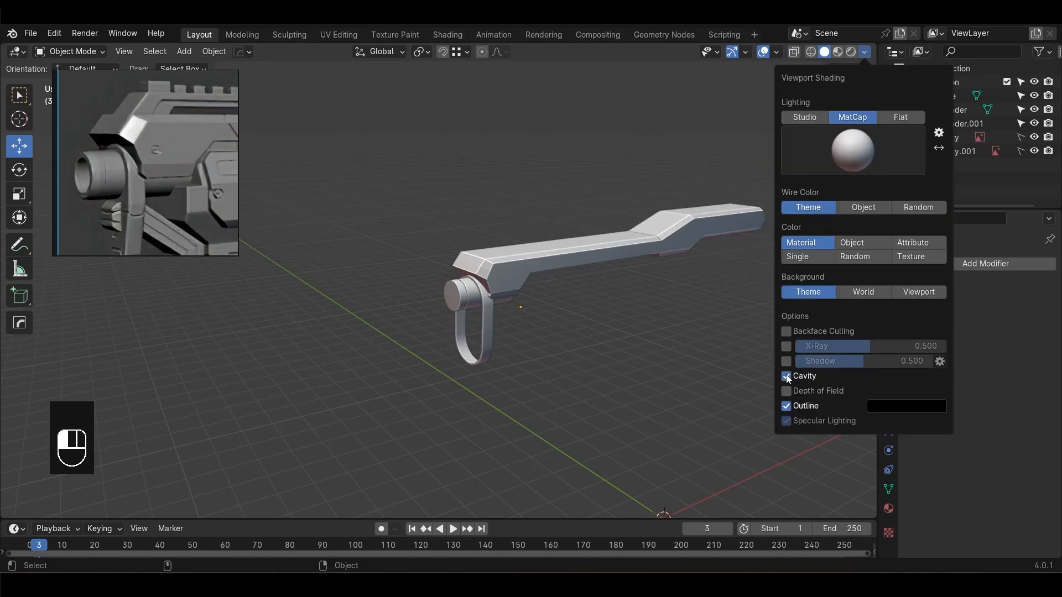
Add a cube and place it in front view over the forward part of the gun
mouse_move(642, 291)
middle_mouse_down()
mouse_move(615, 273)
mouse_move(668, 263)
mouse_move(608, 273)
mouse_move(625, 292)
mouse_move(671, 296)
middle_mouse_up()
scroll(402, 211, "up", 5)
middle_click_drag(403, 211, 430, 270, "shift")
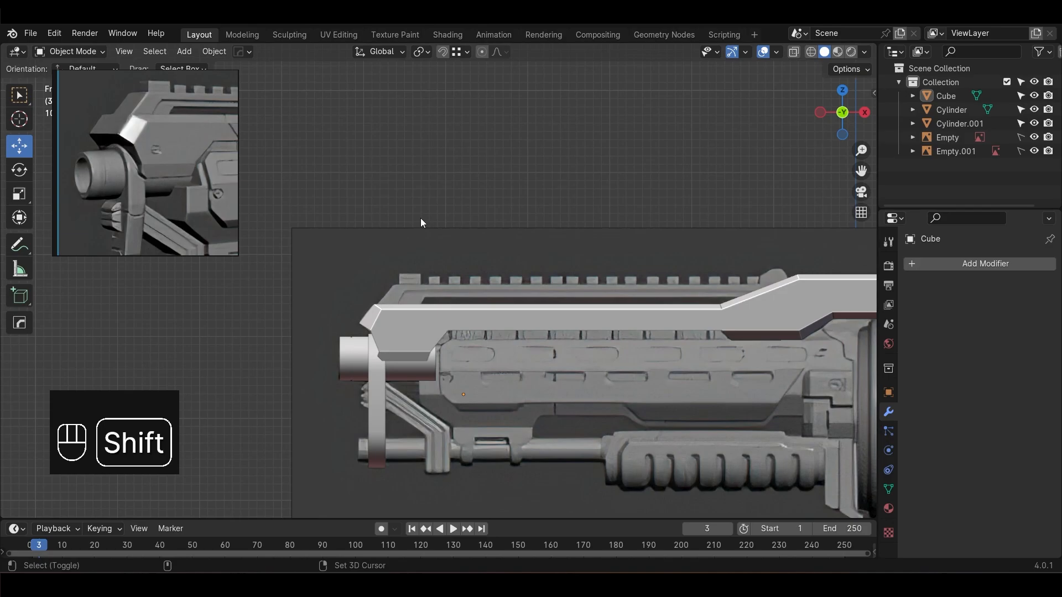
scroll(192, 158, "down", 2)
middle_click_drag(191, 159, 140, 187)
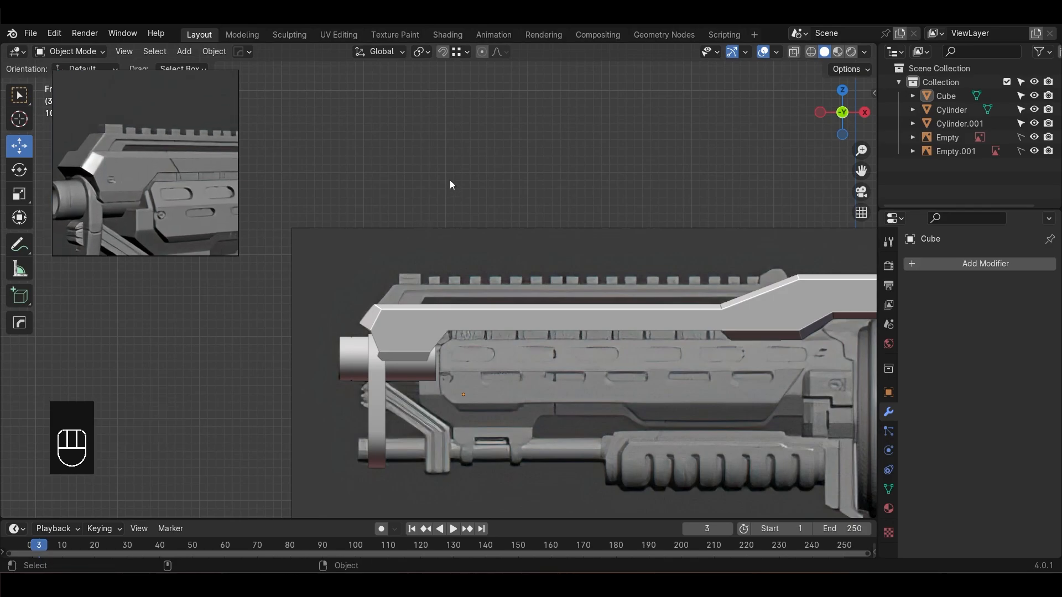
key("shift+a")
mouse_move(408, 75)
left_click(520, 90)
scroll(636, 337, "down", 3)
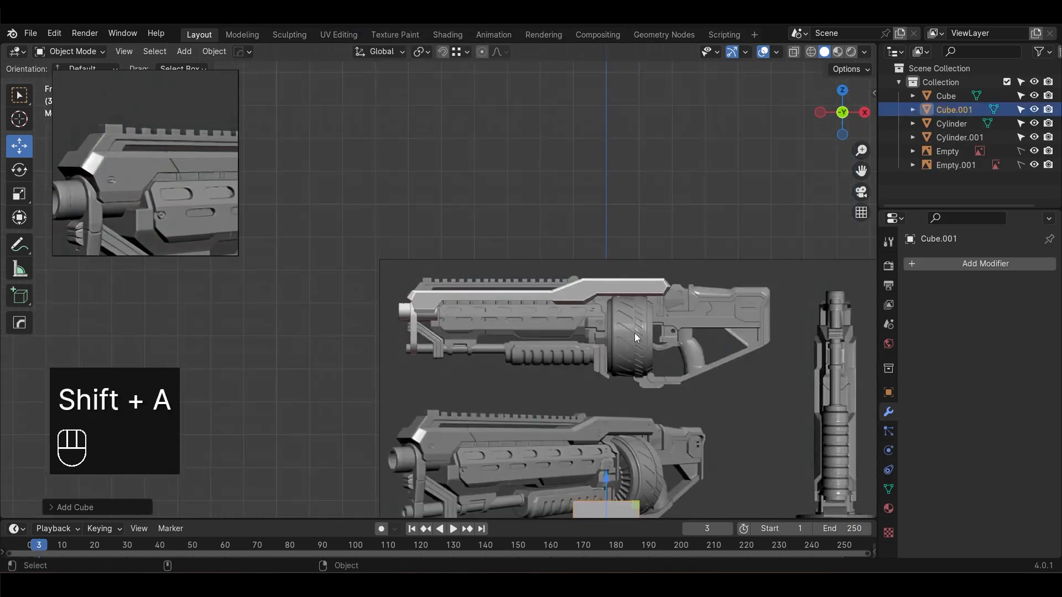
key("w")
left_click(495, 151)
scroll(510, 353, "up", 5)
Resize the new cube in Edit Mode to fit the top rail's front end, and slant its front edge forward
key("Tab")
key("alt+z")
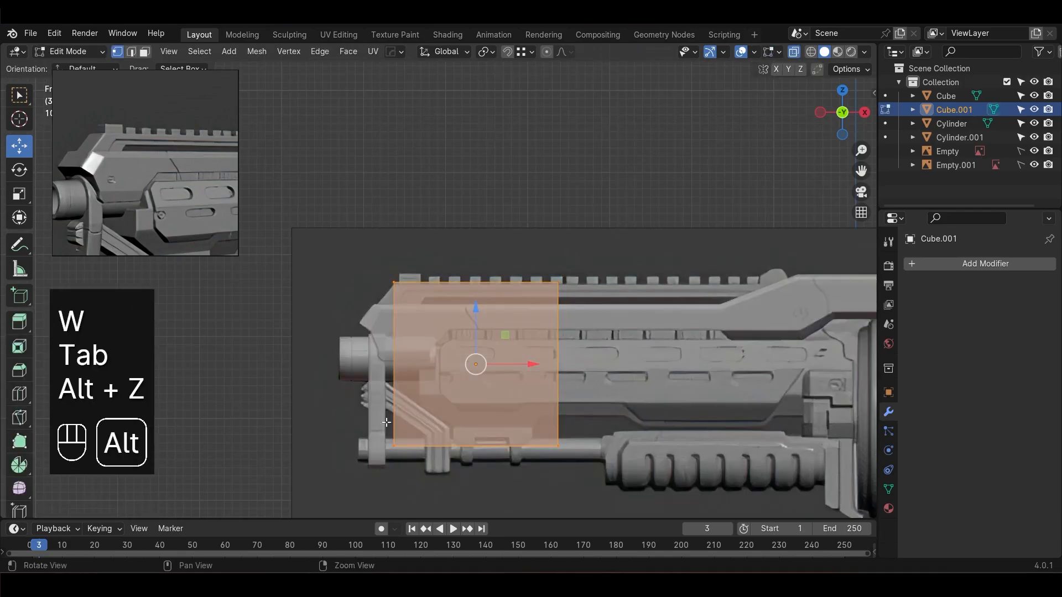
left_click(386, 422, "alt")
scroll(476, 445, "up", 1)
left_click_drag(479, 434, 486, 245)
scroll(564, 254, "up", 3)
left_click_drag(692, 298, 464, 303)
scroll(313, 247, "up", 2)
left_click_drag(354, 243, 517, 306)
left_click_drag(423, 237, 424, 242)
key("alt+a")
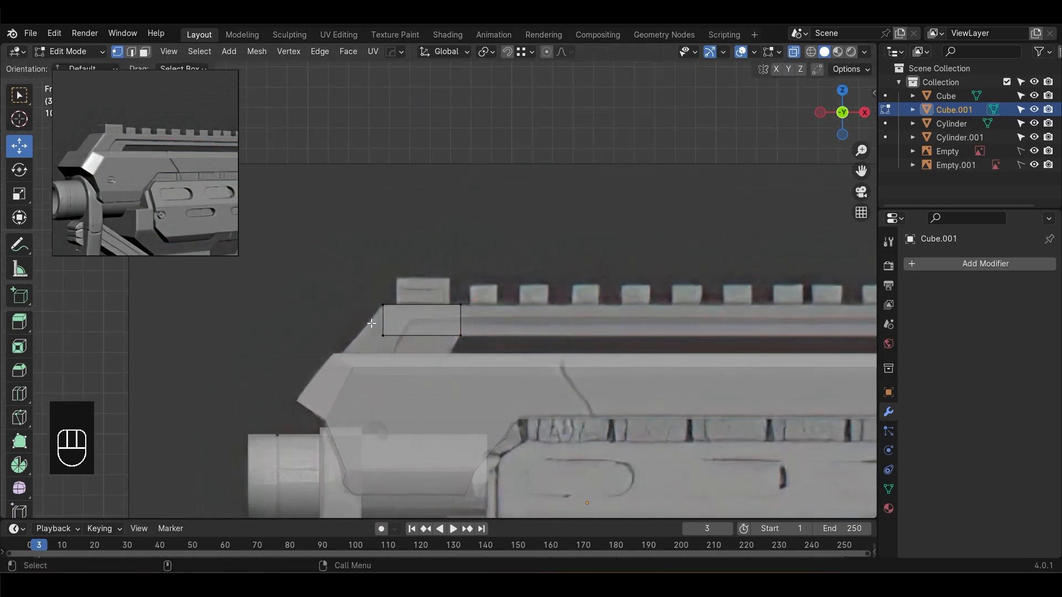
left_click_drag(434, 338, 408, 339)
key("alt+a")
Extrude the rail block's bottom face down to the upper body and shift it forward to continue the slant
key("e")
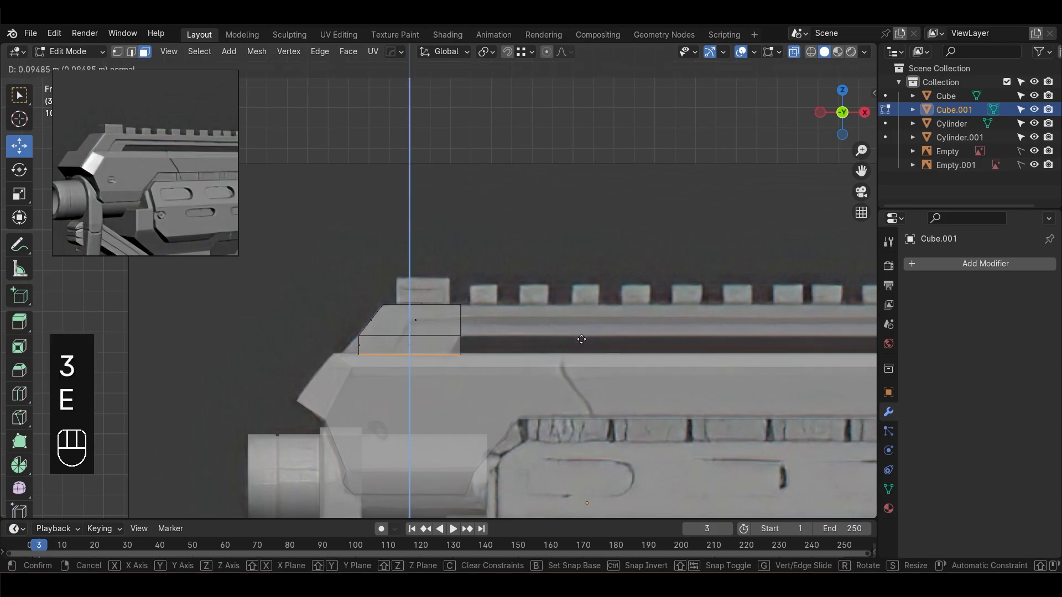
left_click(583, 343)
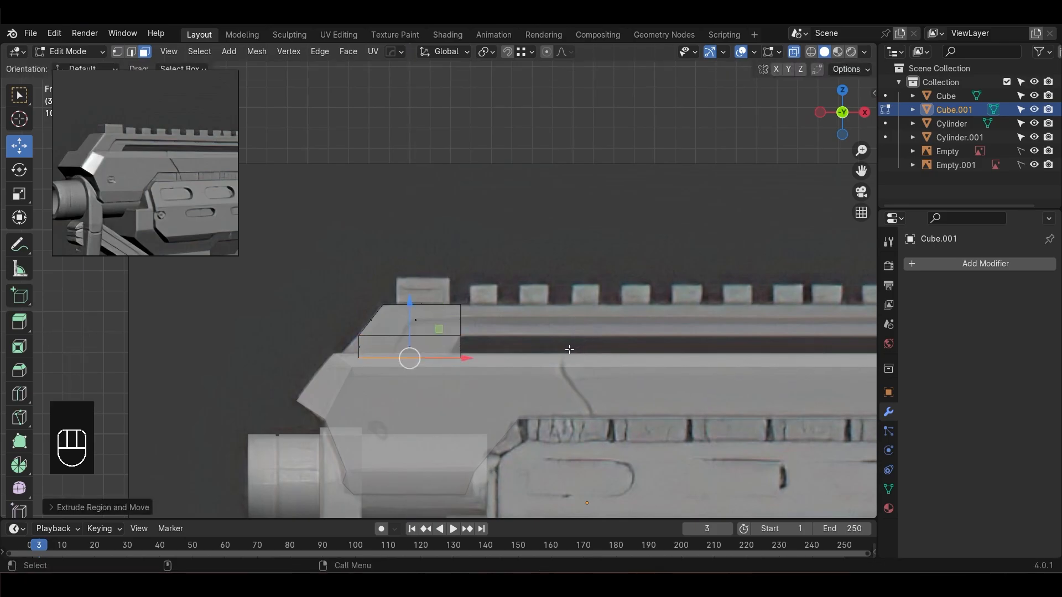
left_click_drag(409, 363, 389, 358)
left_click_drag(510, 359, 497, 358)
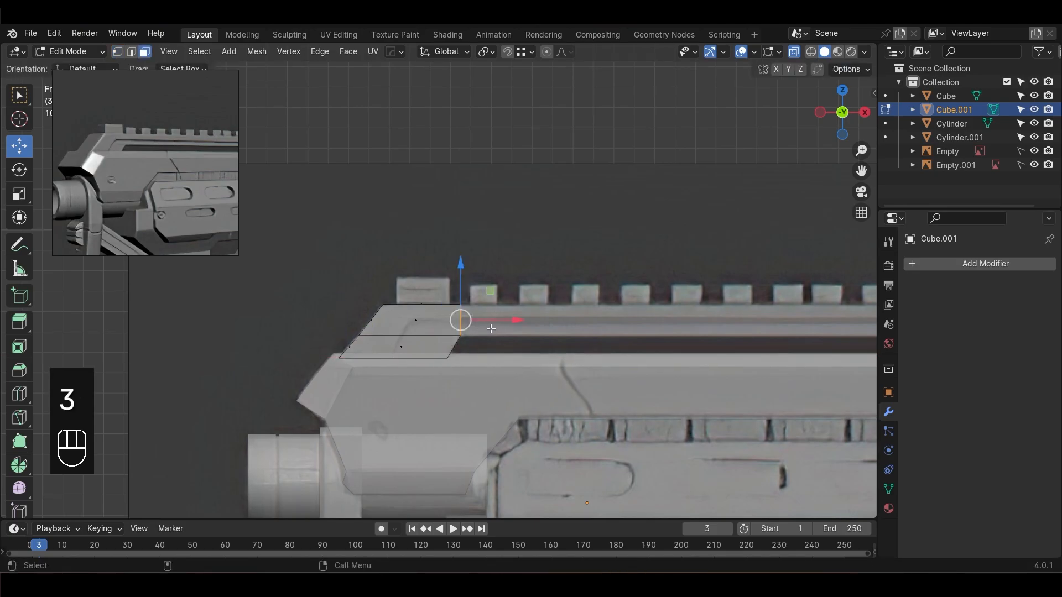
Extrude the rail block's rear face backward along the top rail to reach the raised rear section
scroll(490, 329, "down", 4)
key("e")
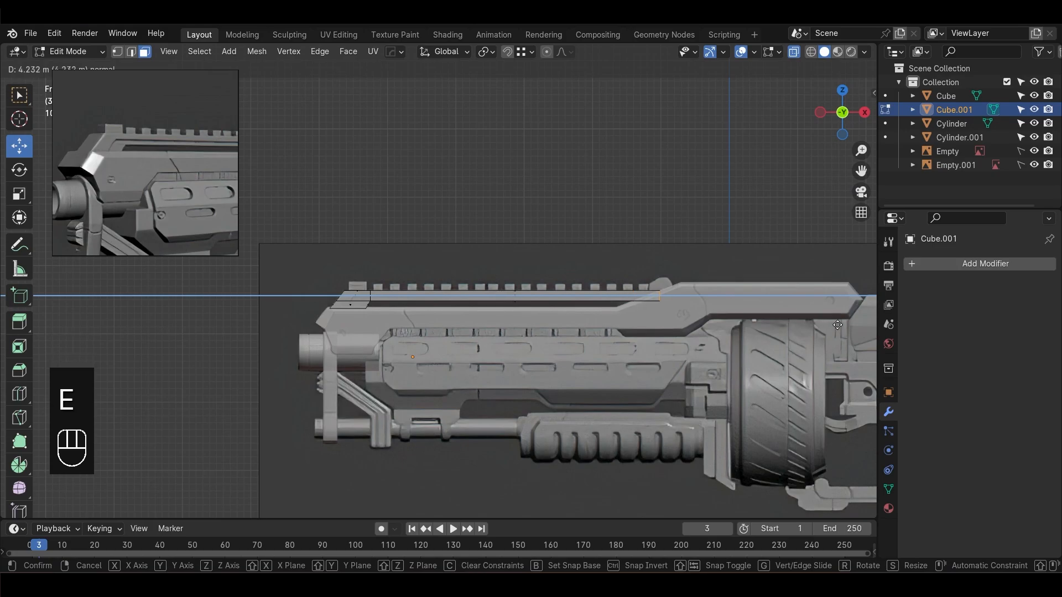
left_click(852, 327)
scroll(144, 178, "down", 3)
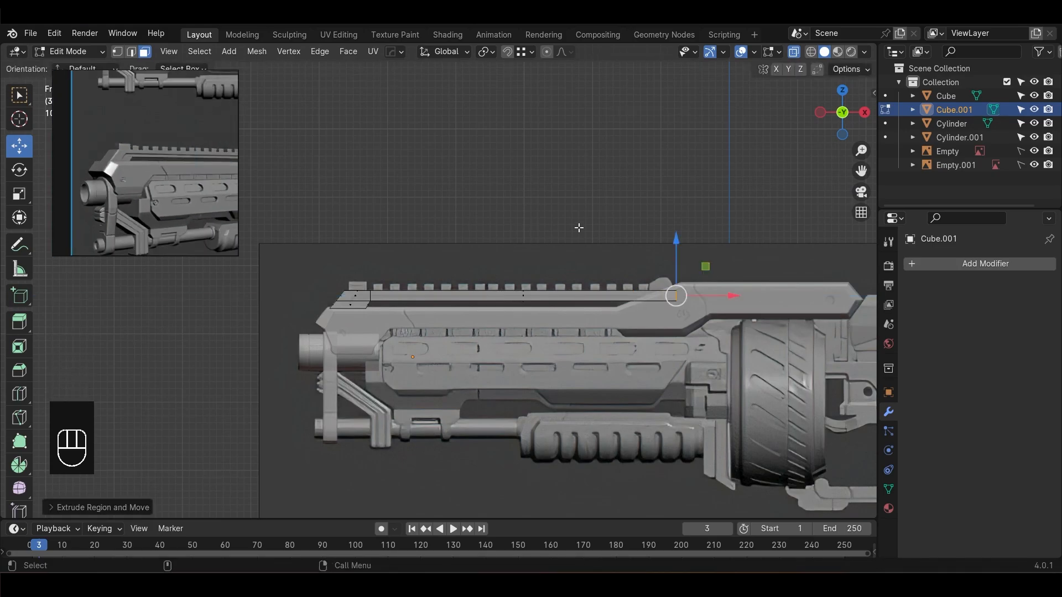
scroll(477, 260, "up", 4)
middle_click_drag(394, 289, 533, 258, "alt")
scroll(390, 304, "up", 1)
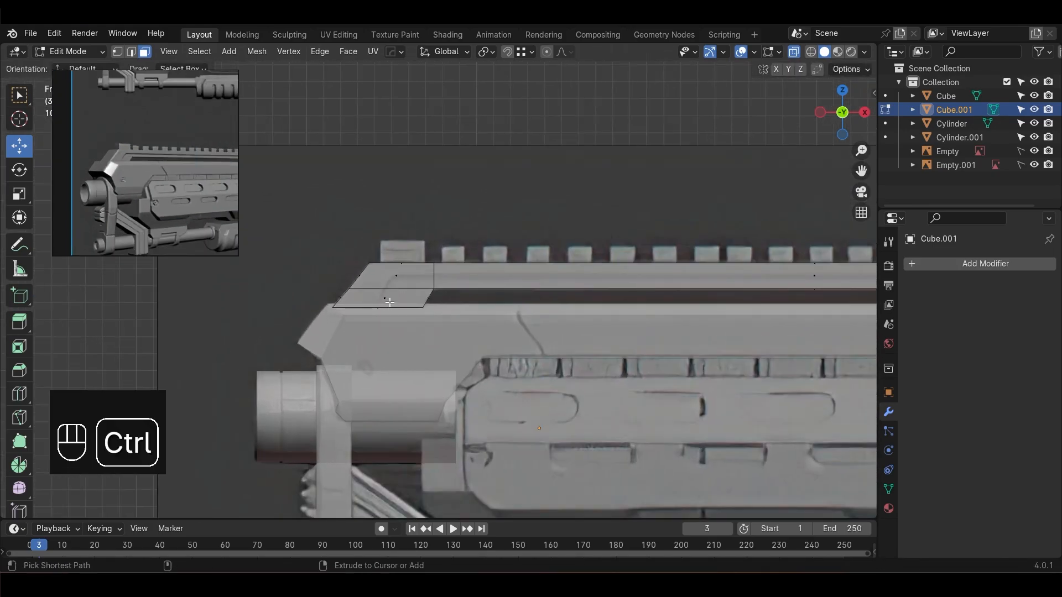
Add a slanted loop cut through the rail block's front end and a lengthwise loop cut along the middle of the upper bar
key("ctrl+r")
left_click(390, 293)
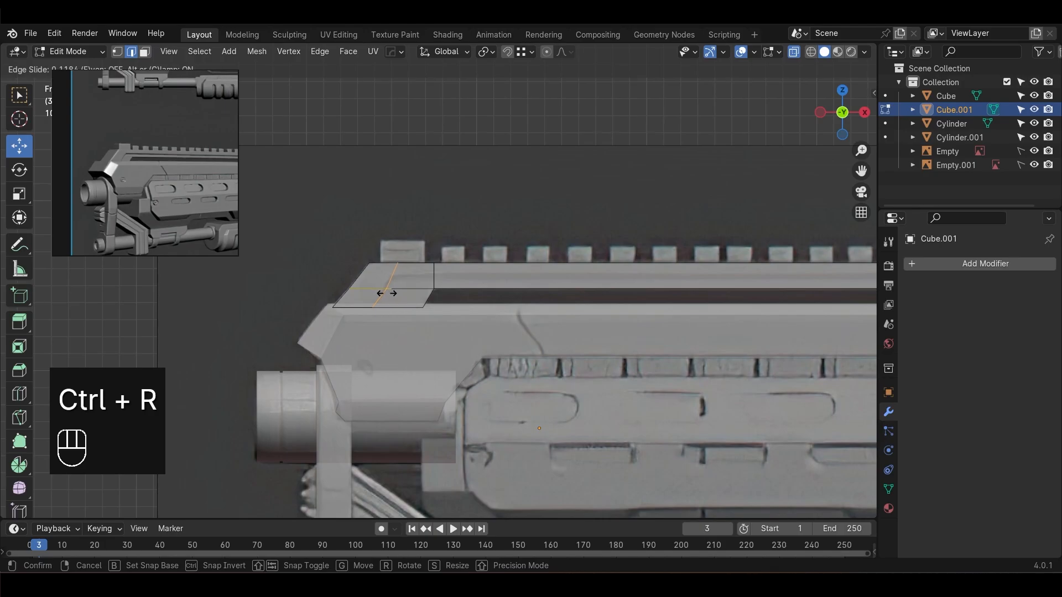
left_click(386, 294)
left_click(453, 188)
scroll(426, 227, "up", 2)
key("ctrl+r")
left_click(372, 272)
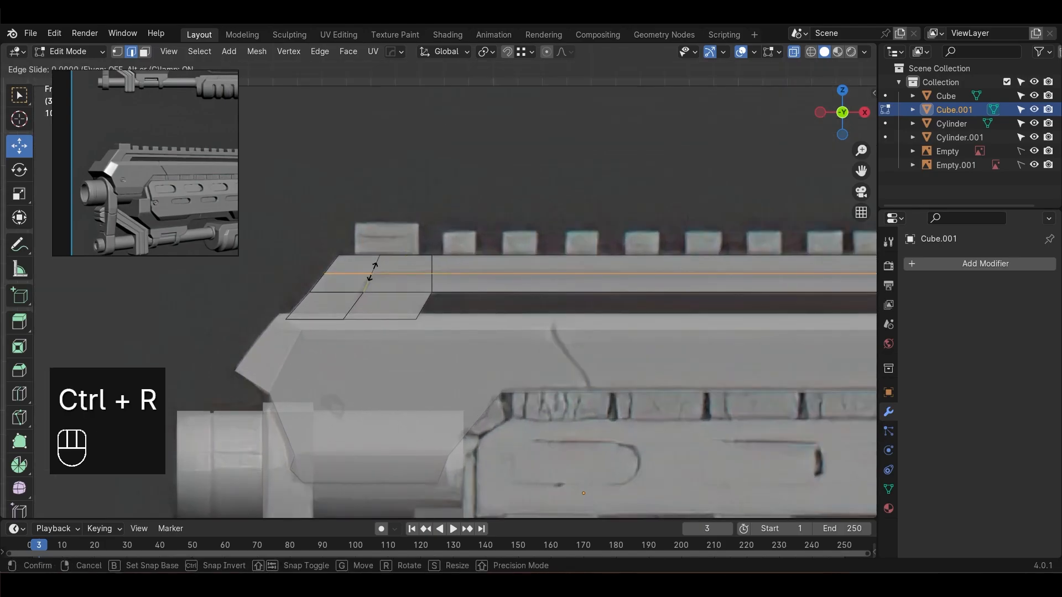
left_click(373, 271)
Select the lower vertices of the slanted cut and nudge them to line up with the front slope
scroll(407, 286, "up", 2)
key("1")
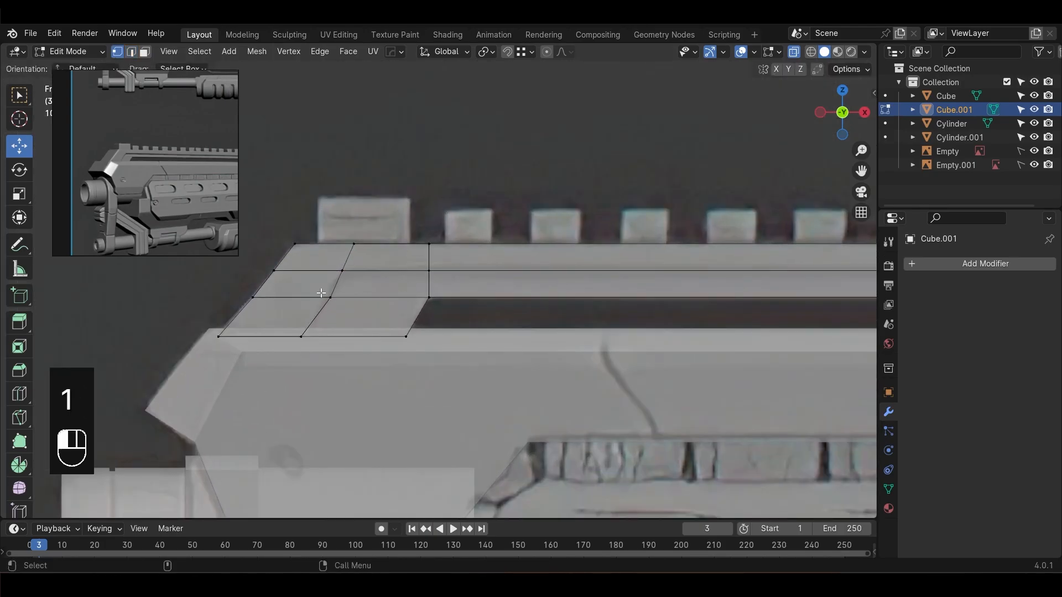
left_click_drag(386, 297, 368, 318)
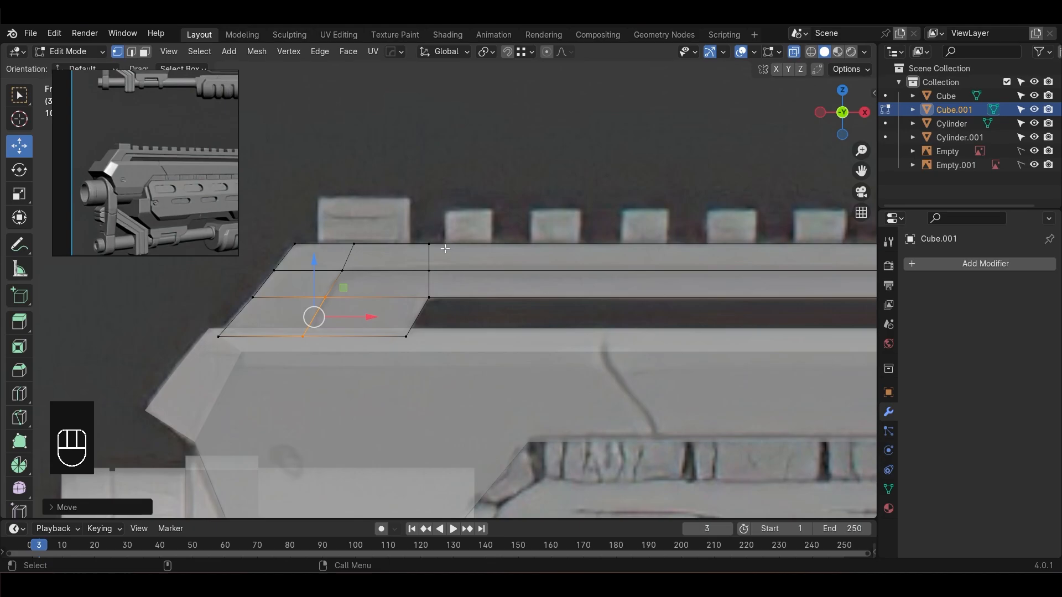
left_click(635, 306)
Select the rail's lower side faces, from behind the slanted front cut back along the bar to its rear end
scroll(636, 305, "down", 3)
middle_click_drag(635, 306, 412, 300, "alt")
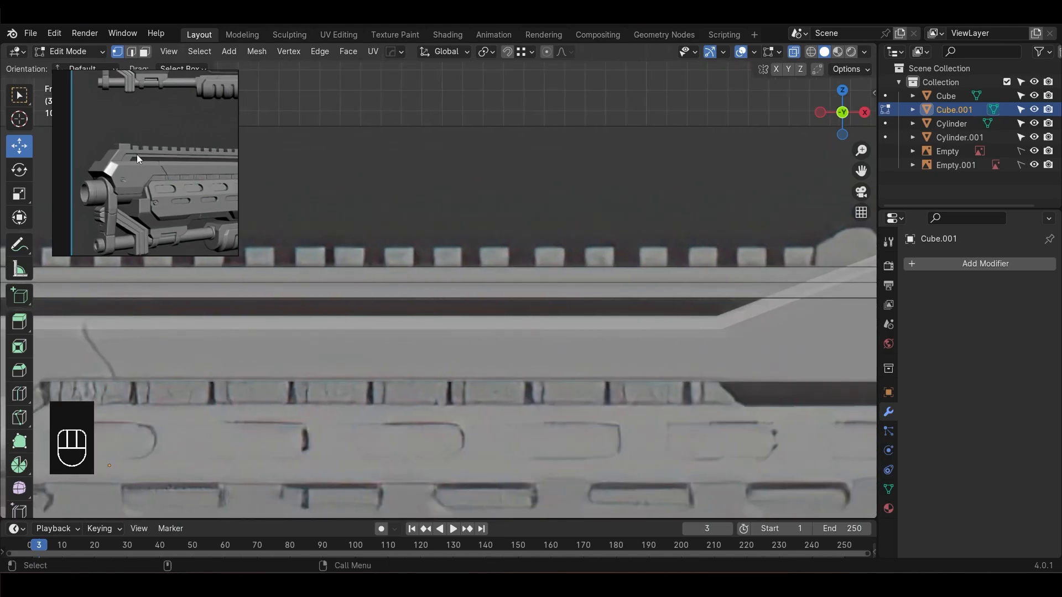
scroll(137, 155, "up", 2)
middle_click_drag(753, 335, 686, 330, "alt")
scroll(522, 322, "down", 1)
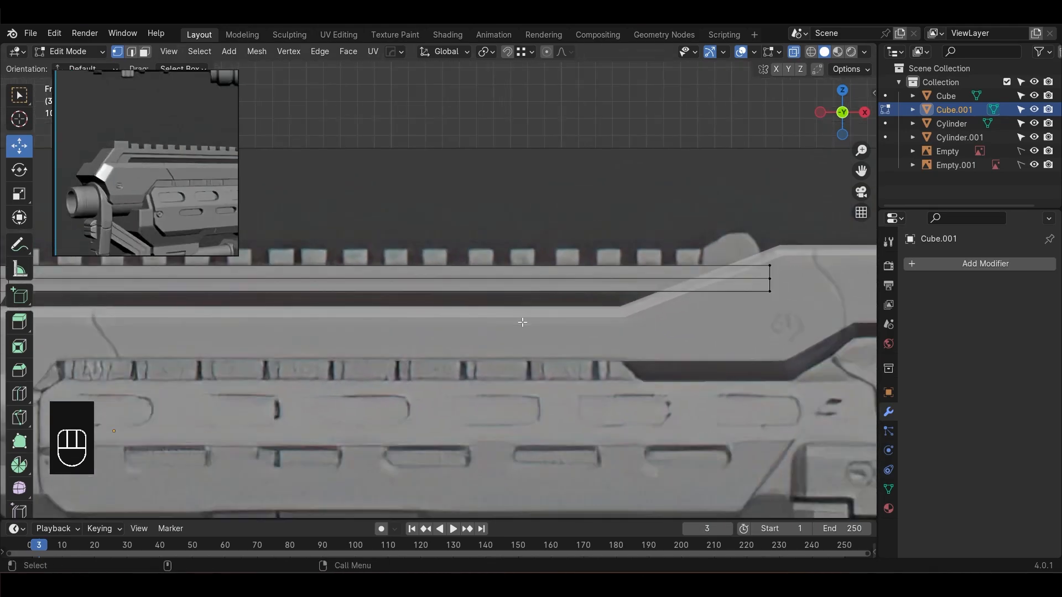
middle_click_drag(363, 323, 758, 332, "alt")
scroll(518, 313, "up", 2)
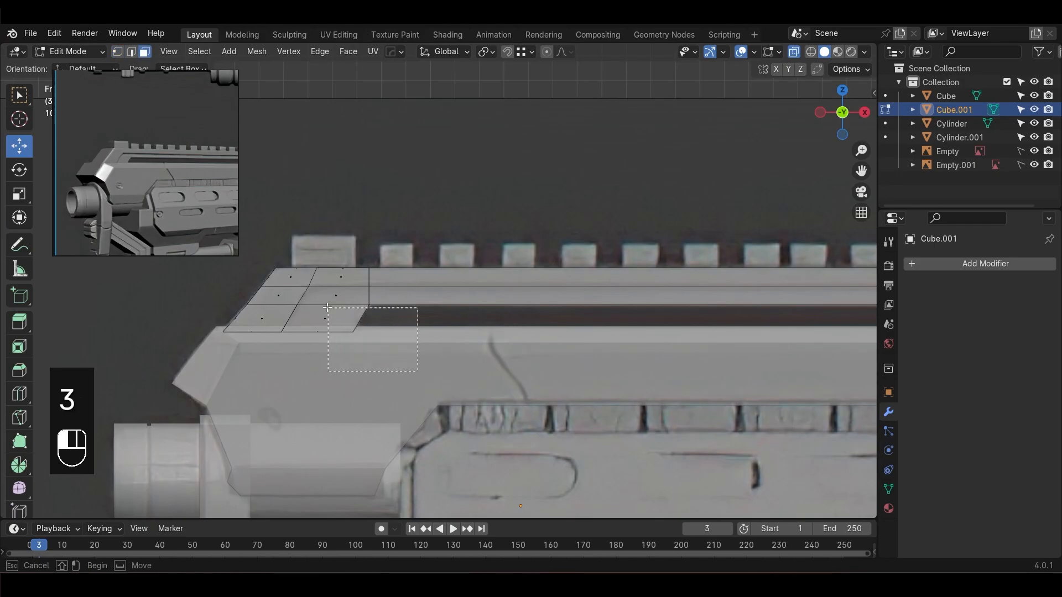
left_click_drag(314, 290, 313, 289)
middle_click_drag(629, 326, 443, 327, "alt")
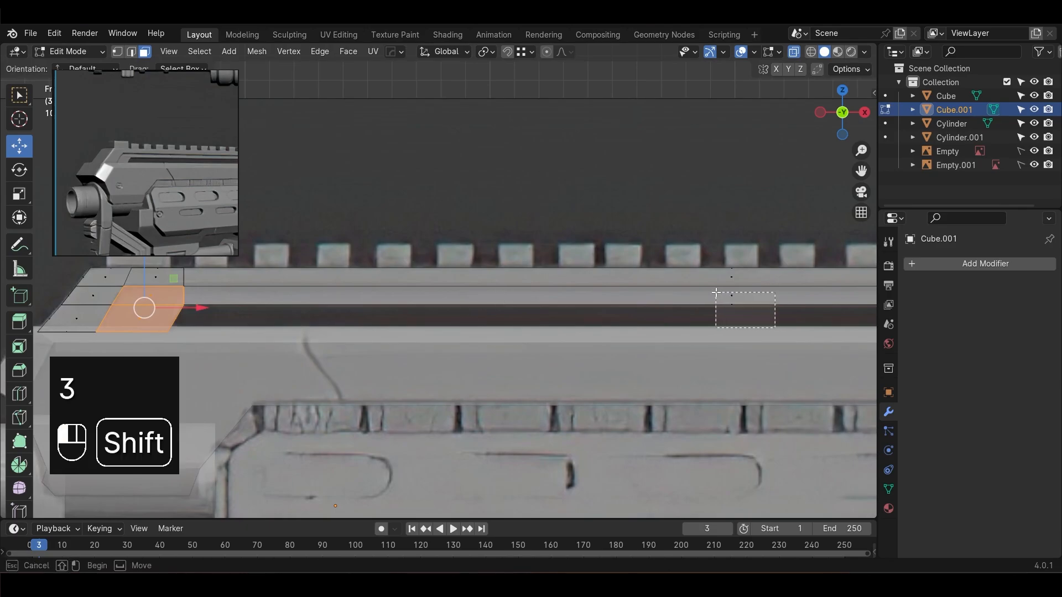
left_click_drag(716, 293, 714, 292, "shift")
middle_click_drag(733, 323, 406, 324, "alt")
middle_click_drag(657, 317, 468, 319, "alt")
left_click_drag(791, 326, 757, 305, "shift")
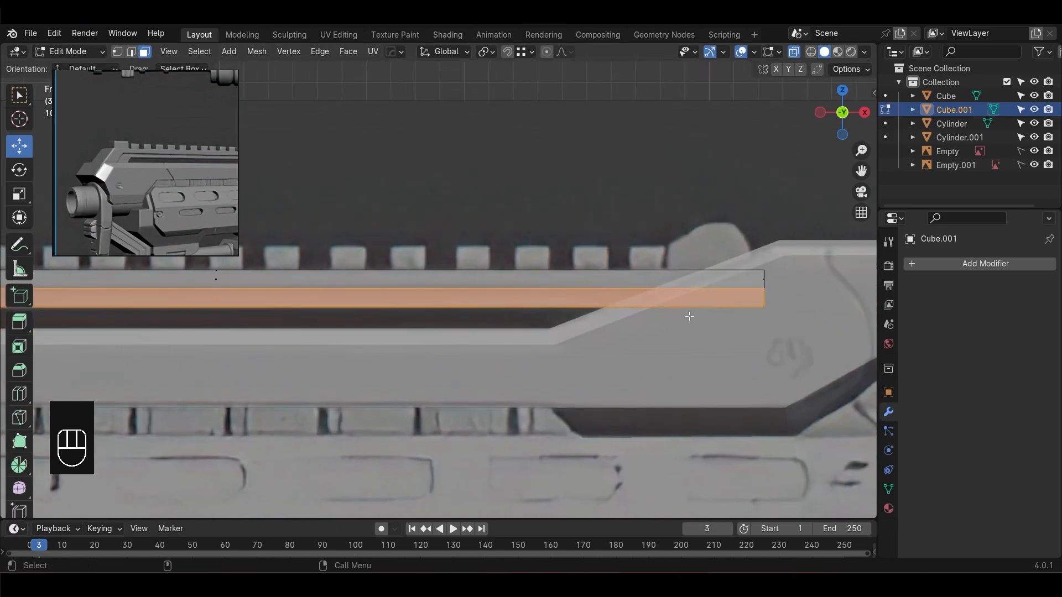
left_click_drag(690, 316, 690, 316, "shift")
middle_click_drag(284, 303, 727, 233, "alt")
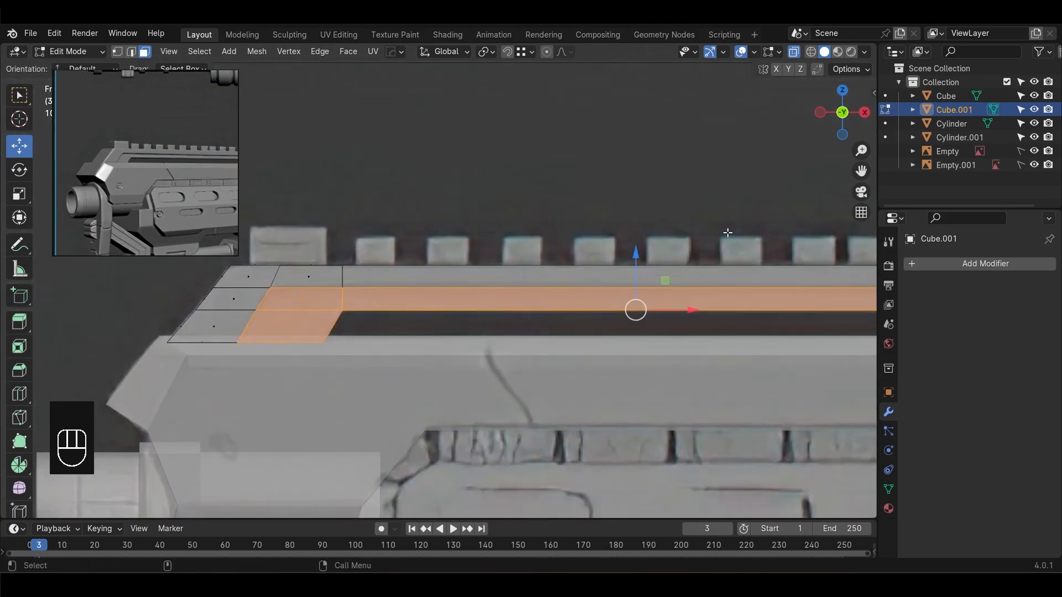
Scale the rail object down along Y in top view to match the narrow rail in the reference
scroll(727, 233, "down", 2)
key("KP_7")
scroll(681, 347, "down", 5)
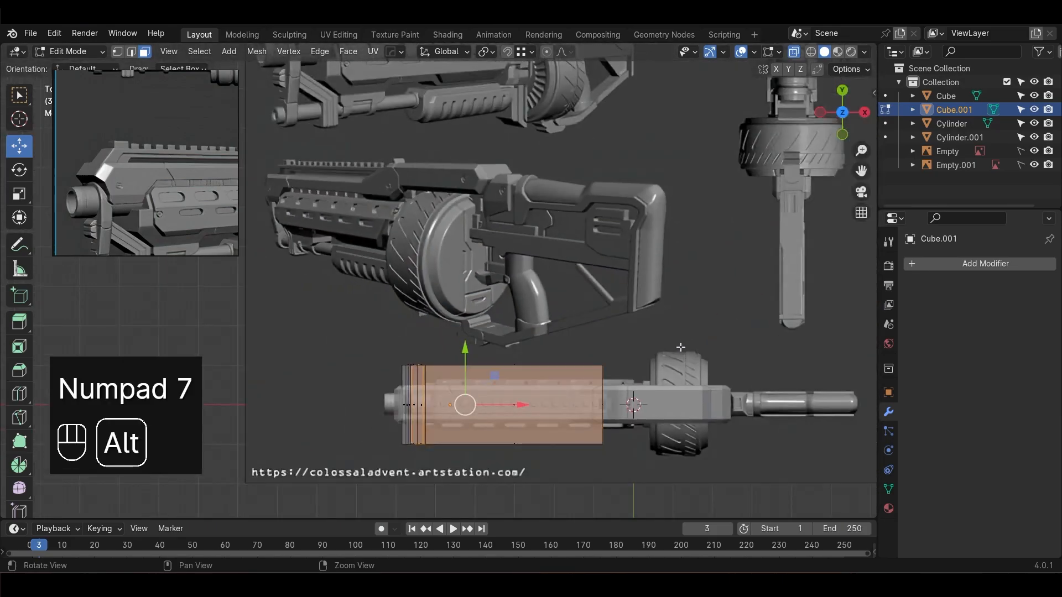
scroll(680, 346, "up", 4)
key("Tab")
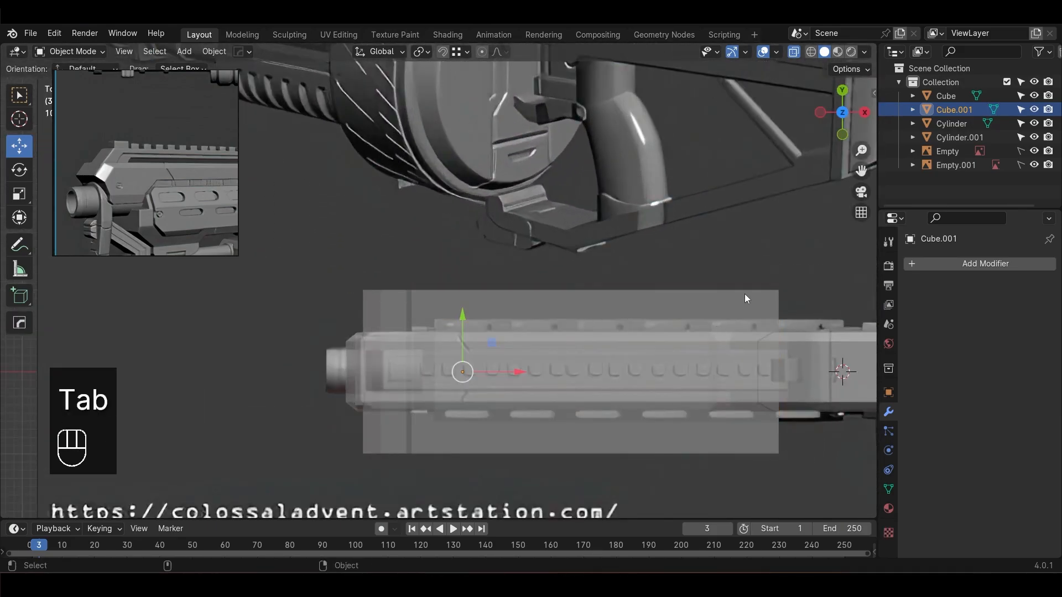
key("s")
key("x")
key("y")
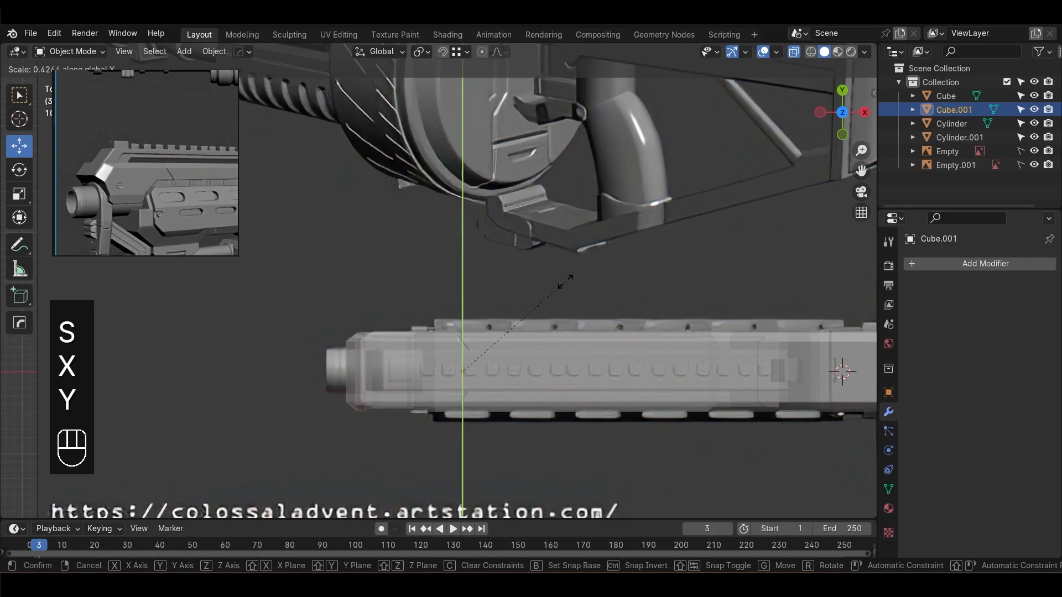
left_click(514, 303)
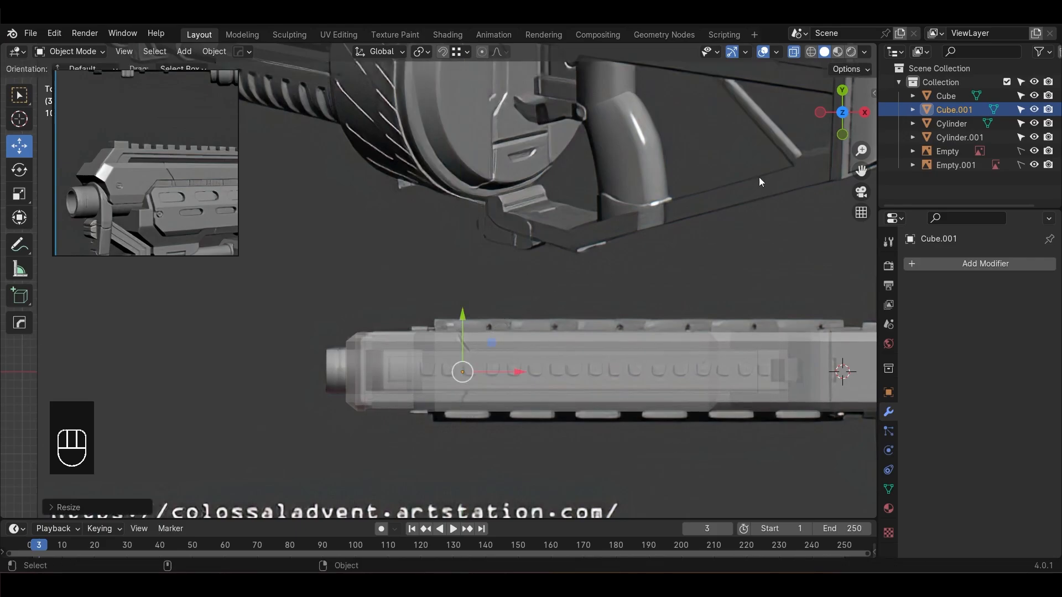
Turn on the wireframe overlay, switch off X-ray, and reopen the rail in Edit Mode from an angled view
left_click(777, 51)
left_click(692, 302)
middle_click_drag(590, 248, 623, 234, "alt")
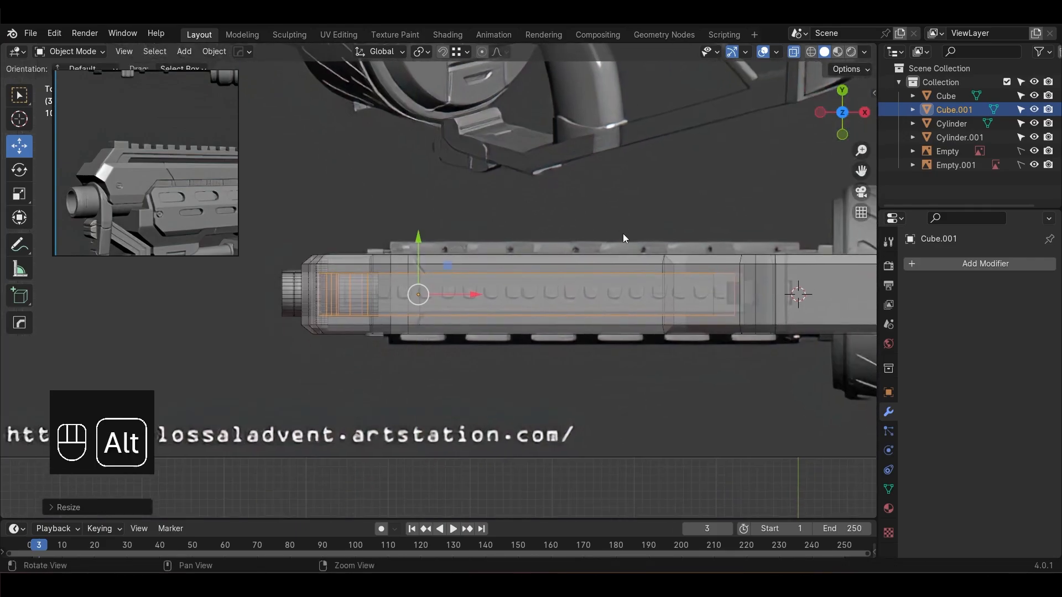
key("alt+z")
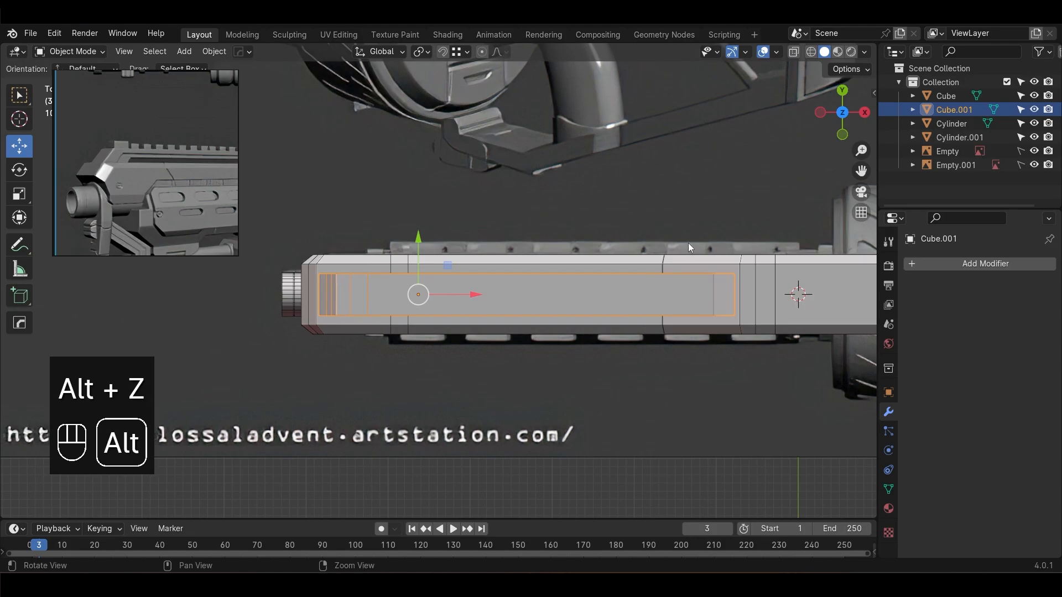
middle_click_drag(688, 243, 546, 298)
key("Tab")
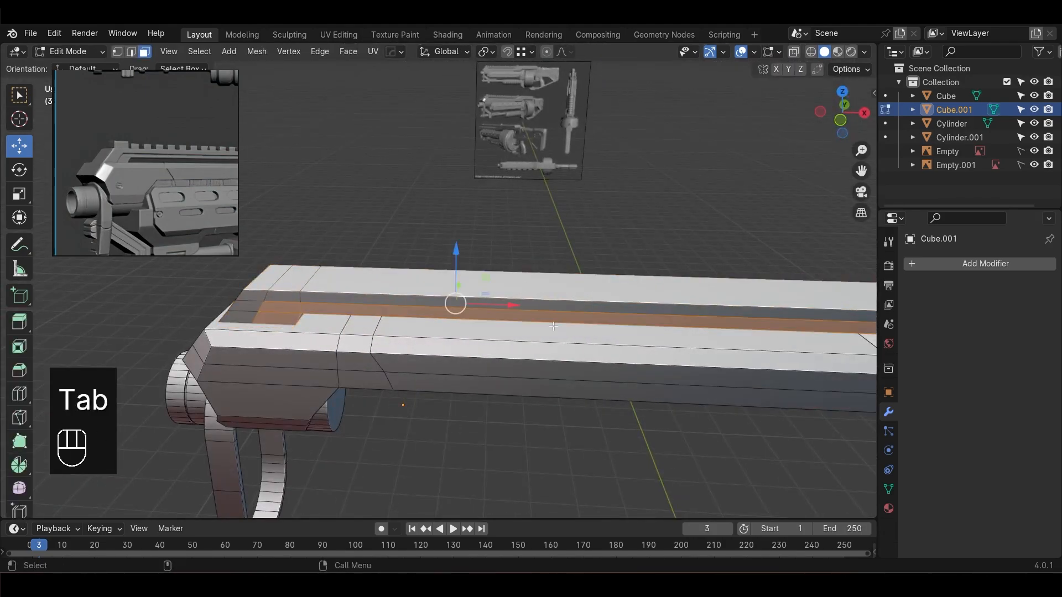
Extrude the selected lower side faces and scale them inward along Y to recess them to about 0.8 of the rail's width
key("KP_7")
key("alt+z")
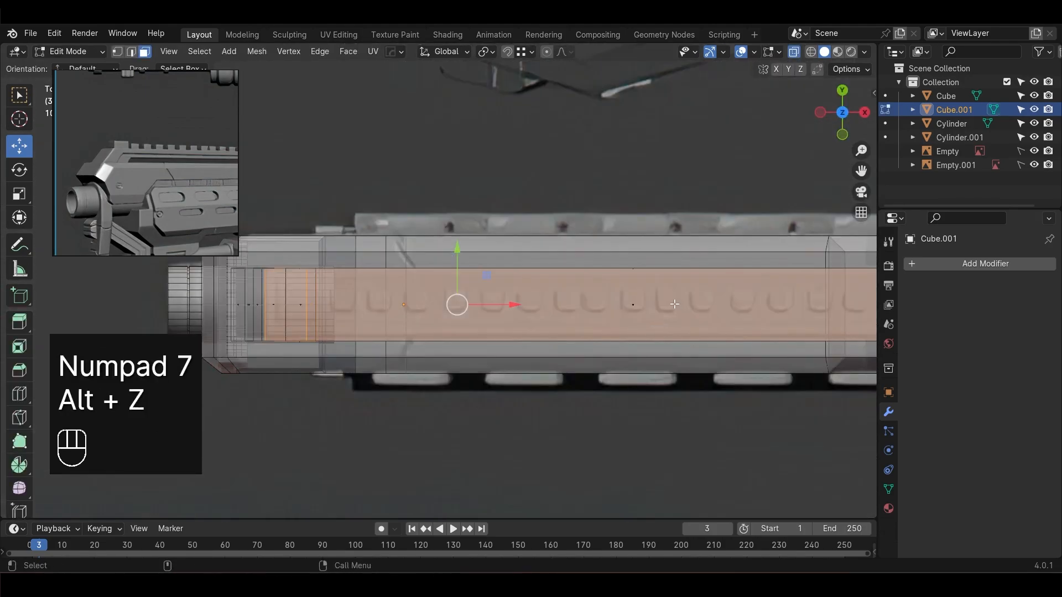
key("e")
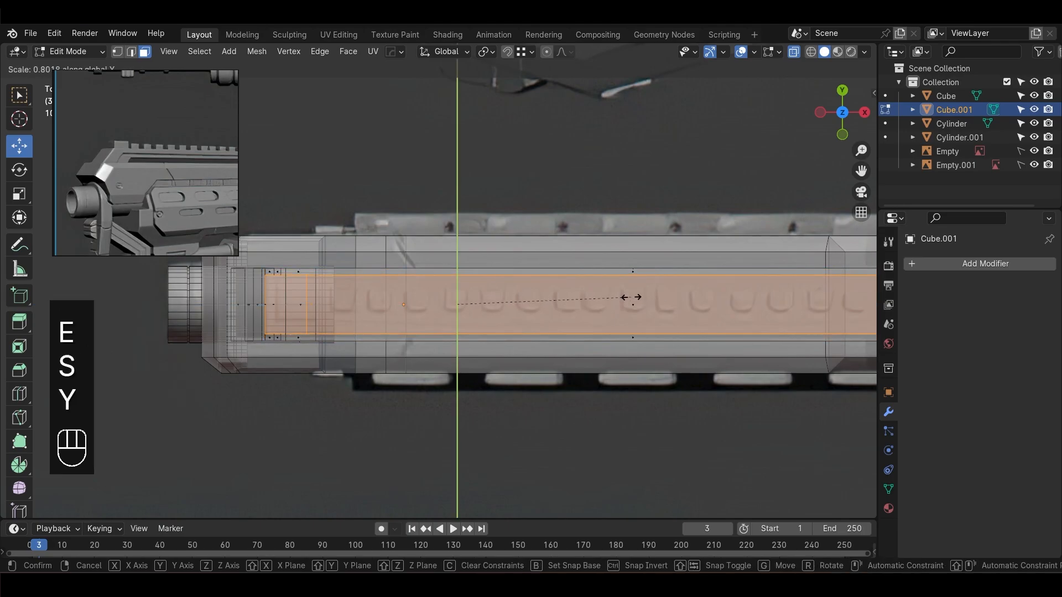
left_click(628, 298)
left_click_drag(628, 298, 606, 246, "alt")
key("alt+z")
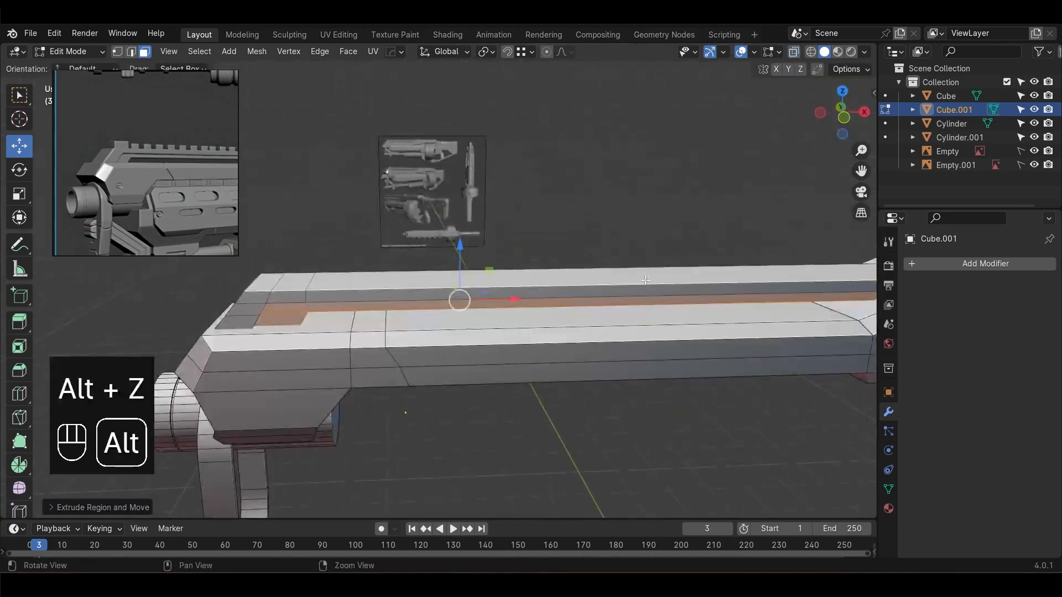
Fine-tune the whole rail's width along Y in top view against the reference, and save the file
key("Tab")
left_click(603, 249)
left_click_drag(597, 322, 581, 363, "alt")
left_click(623, 380)
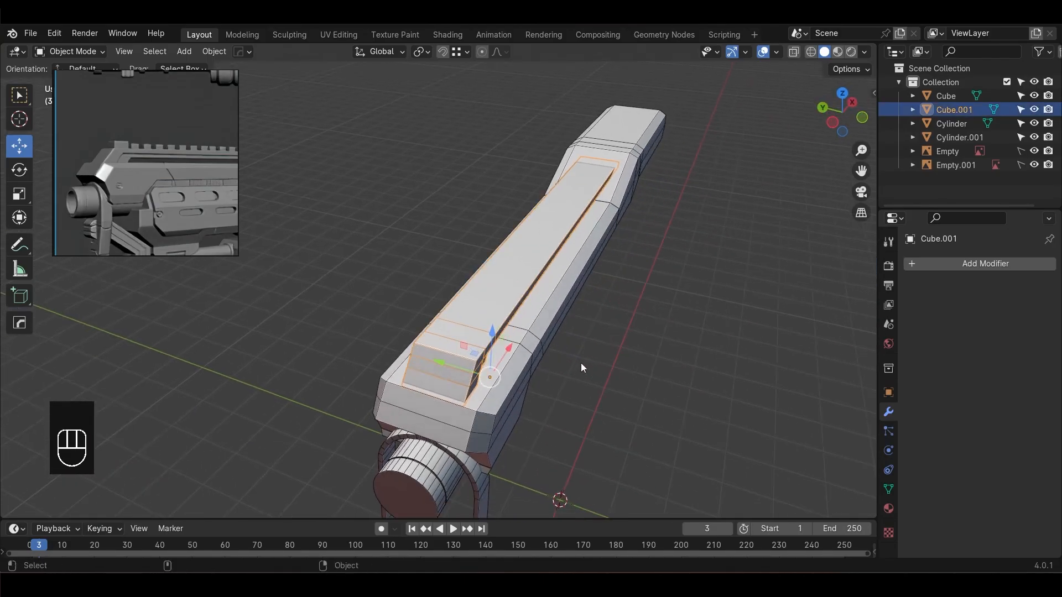
key("KP_7")
key("alt+z")
middle_click_drag(629, 410, 412, 359, "alt")
key("s")
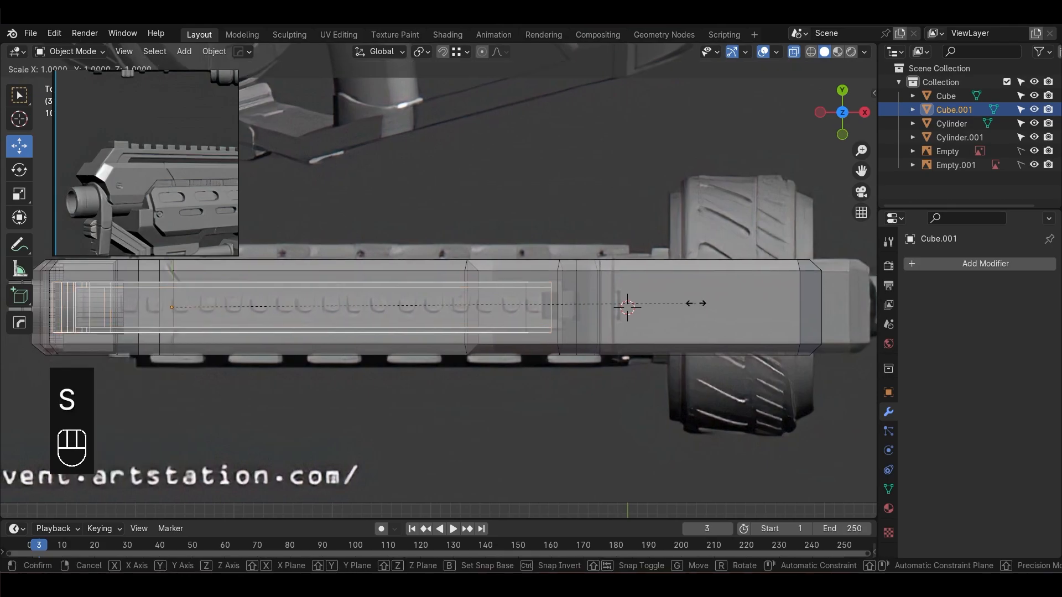
key("y")
left_click(703, 303)
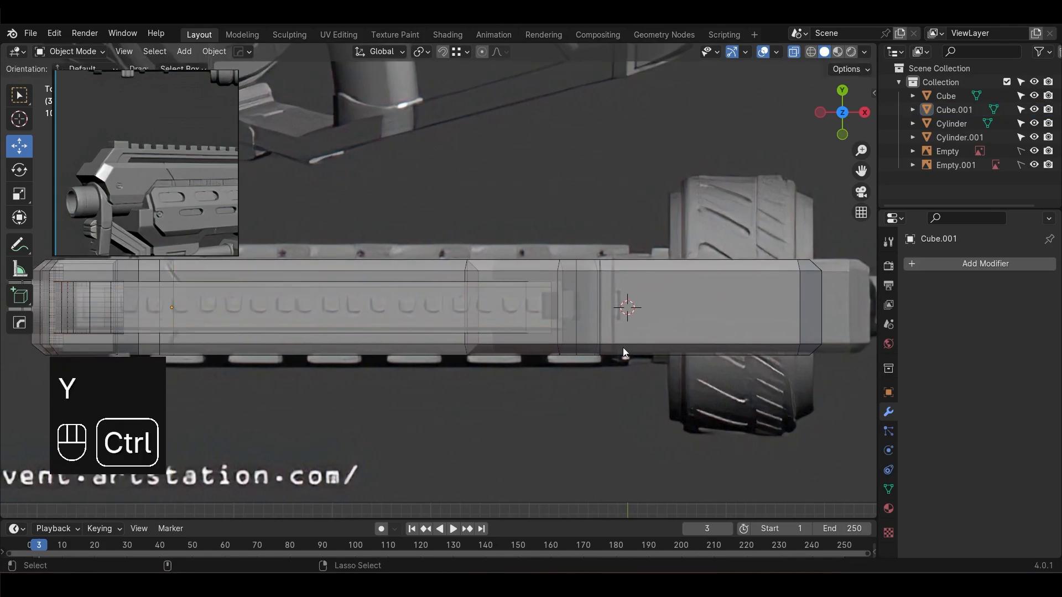
key("ctrl+s")
Examine the rail's teeth and rear end in the top-view reference, and compare them with the rail in front view
scroll(170, 182, "down", 2)
middle_click_drag(170, 183, 115, 98)
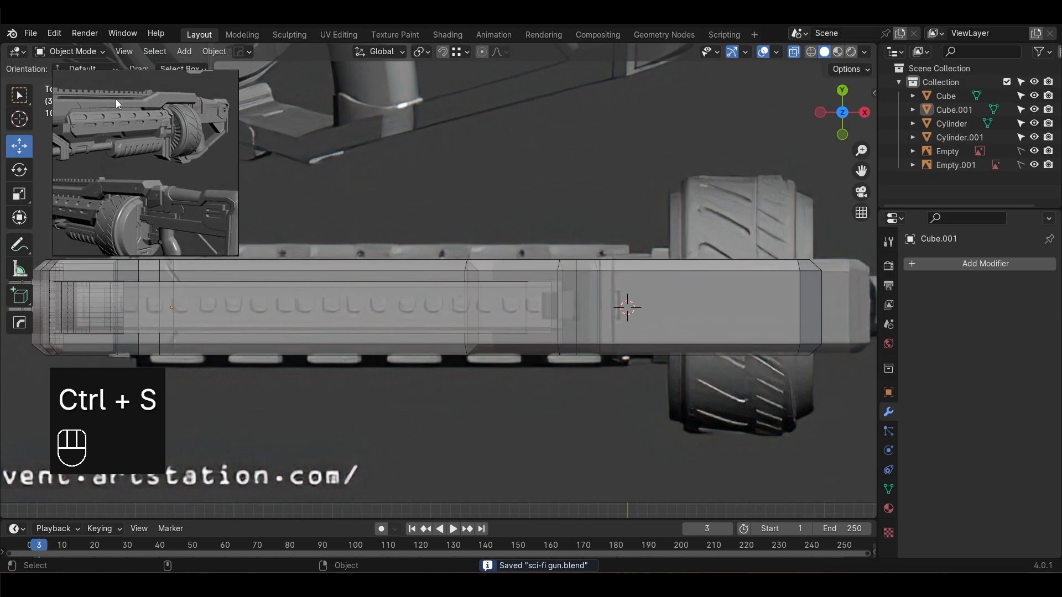
middle_click_drag(175, 218, 124, 160)
middle_click_drag(139, 227, 91, 167)
scroll(151, 190, "up", 3)
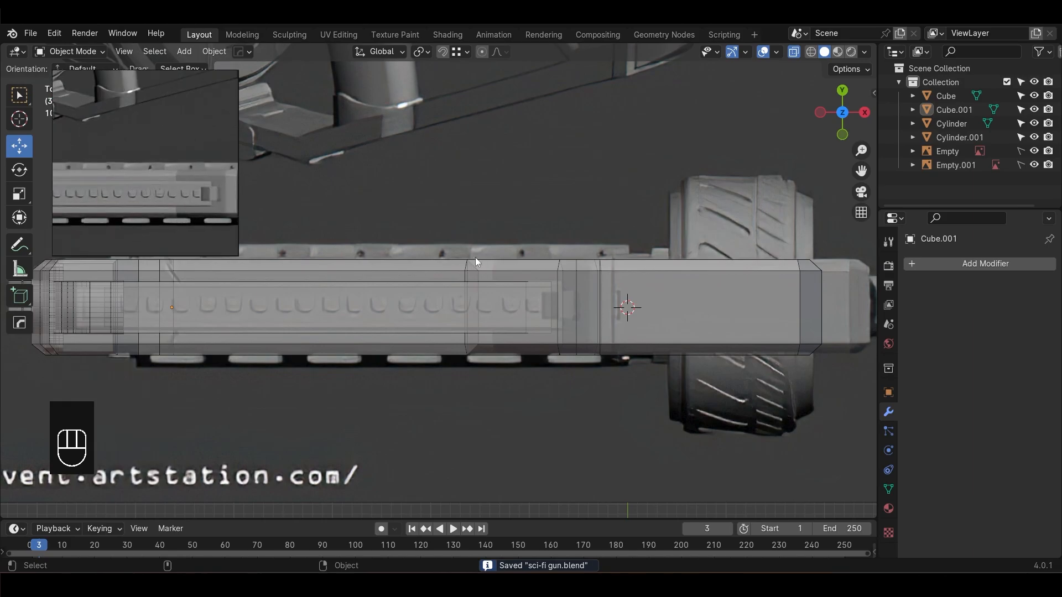
key("KP_1")
middle_click_drag(477, 261, 522, 304, "alt")
left_click(565, 279)
scroll(171, 221, "up", 3)
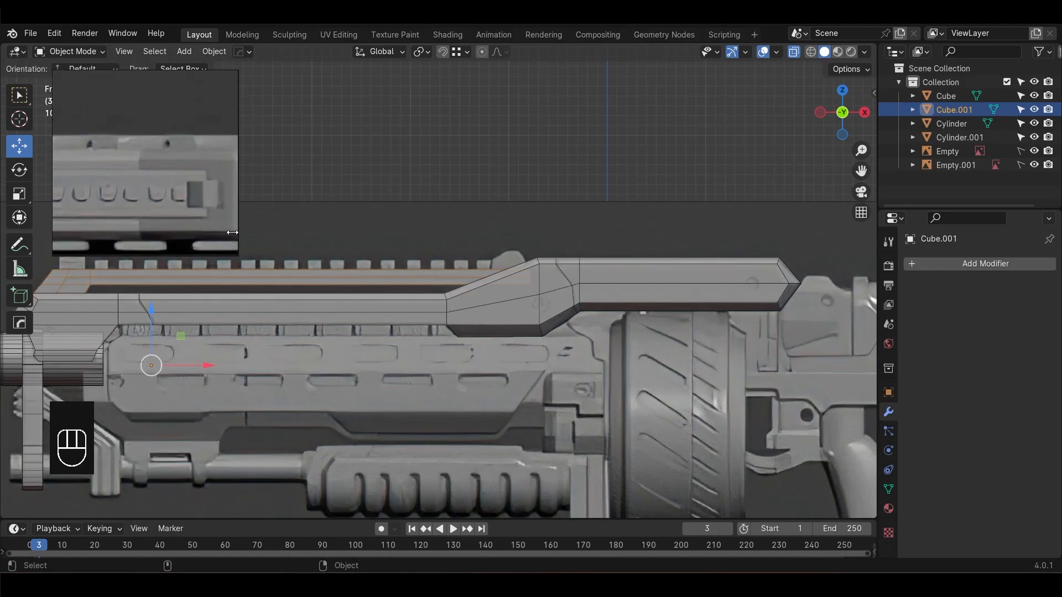
middle_click_drag(334, 286, 414, 274, "alt")
middle_click_drag(432, 225, 466, 218, "alt")
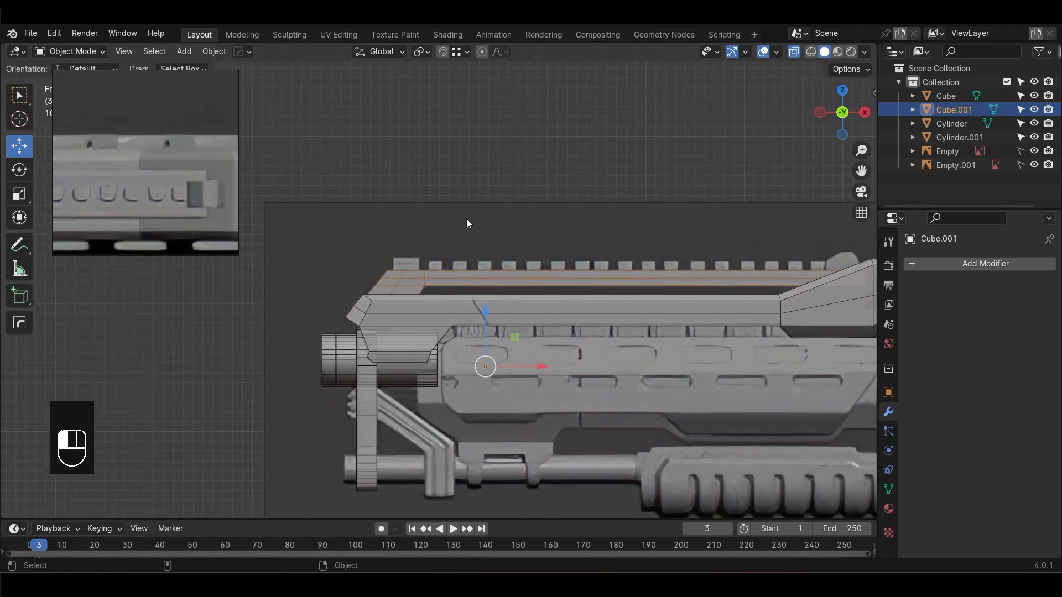
Add another cube and move it in front view over the forward part of the gun
key("shift+a")
mouse_move(464, 217)
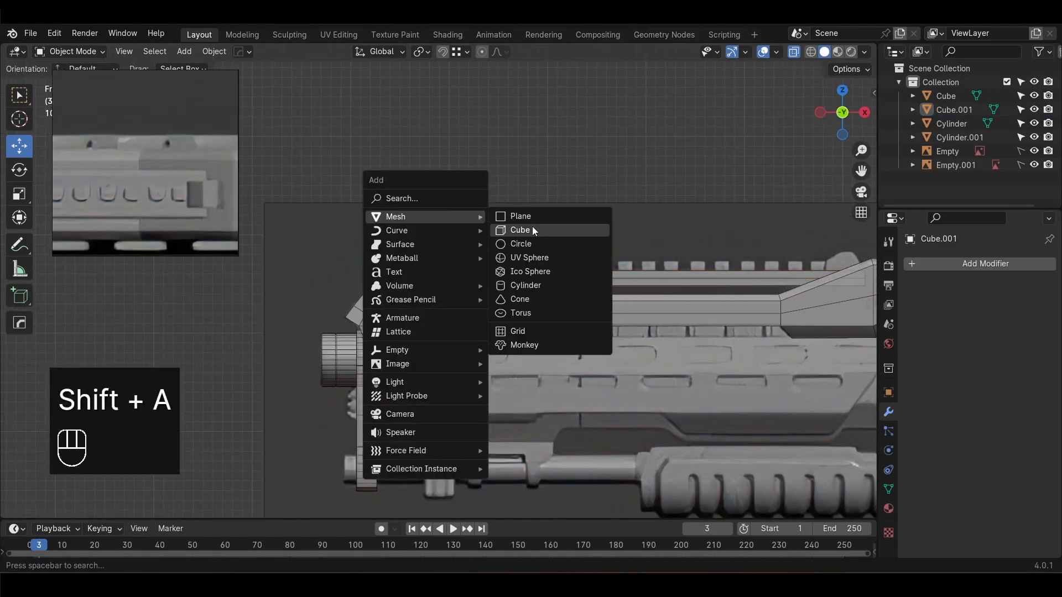
left_click(532, 230)
scroll(596, 376, "down", 5)
key("w")
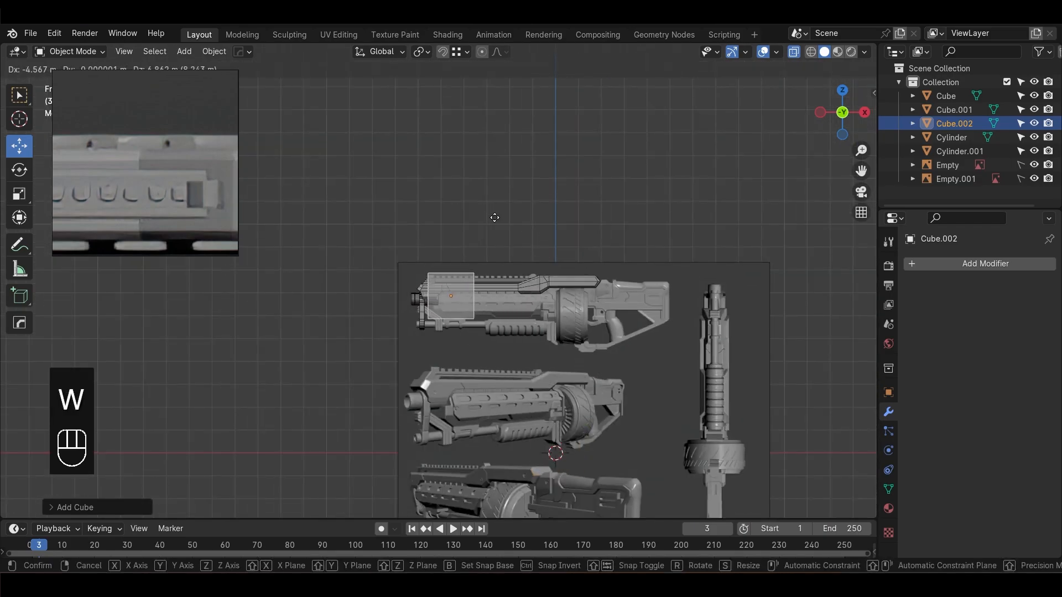
left_click(495, 220)
Flatten the new cube in Edit Mode by moving its top and bottom faces to the height of the rail teeth
key("KP_1")
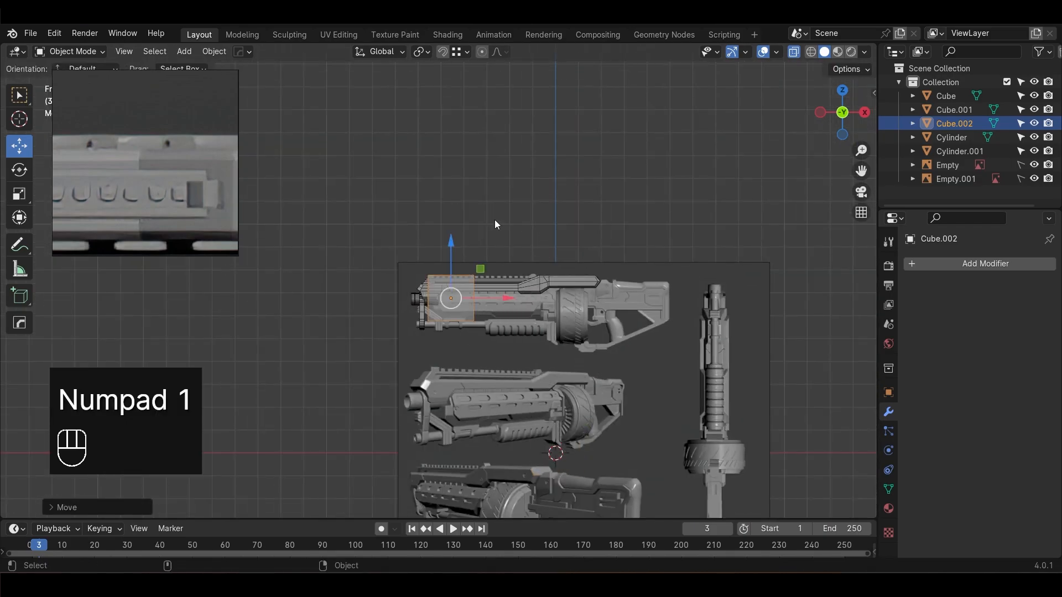
key("KP_Decimal")
scroll(495, 221, "down", 5)
key("Tab")
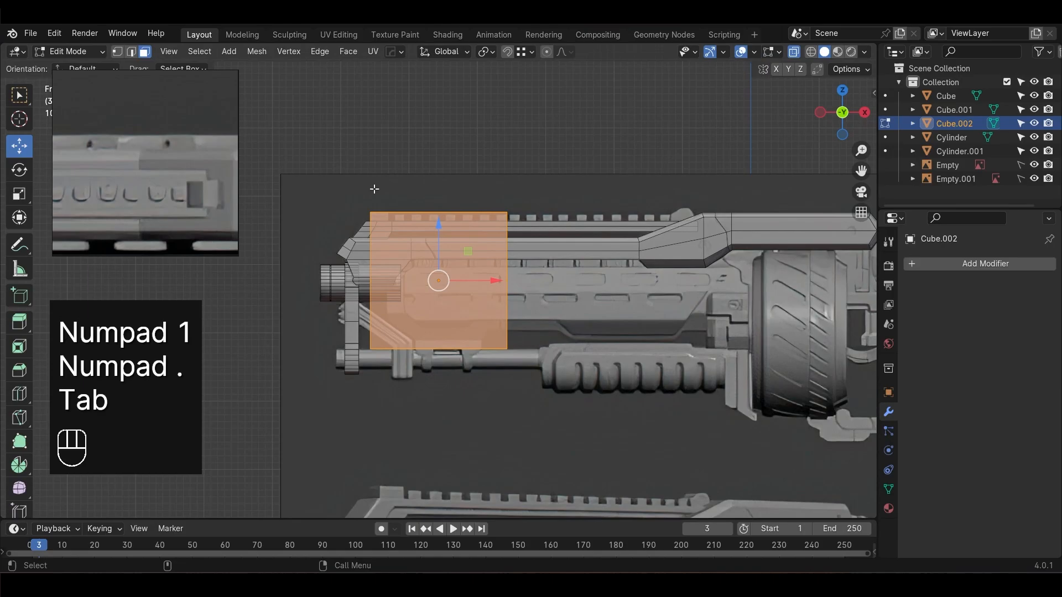
left_click_drag(351, 176, 606, 239)
left_click_drag(436, 158, 436, 157)
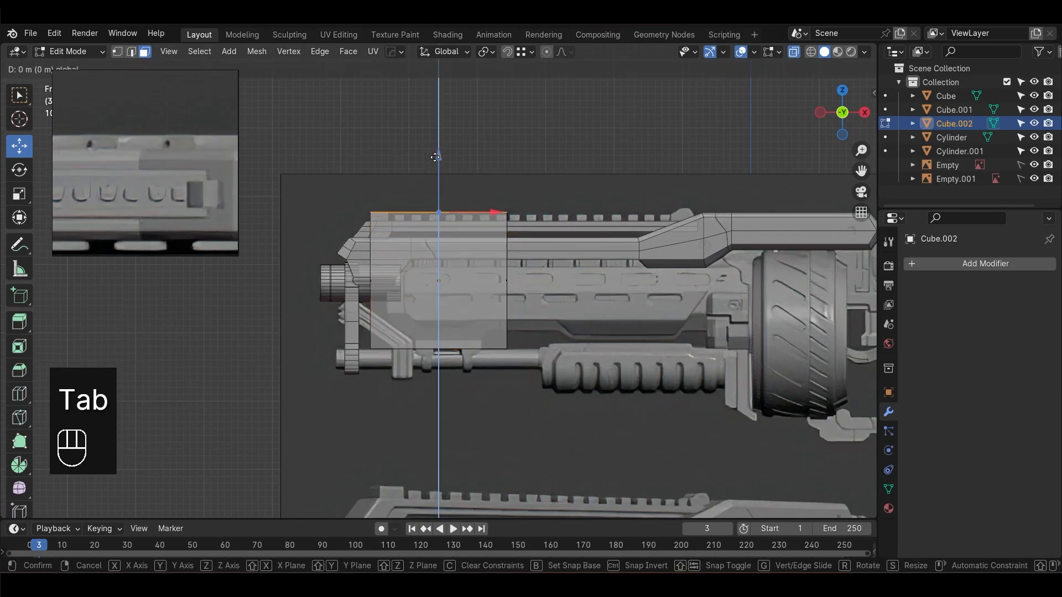
left_click_drag(343, 325, 534, 382)
scroll(458, 326, "up", 3)
left_click_drag(441, 346, 442, 133)
Move the strip's rear face backward along the rail until it covers the whole row of teeth
middle_click_drag(623, 221, 507, 270, "shift")
scroll(507, 270, "down", 1)
left_click_drag(416, 171, 473, 314)
left_click_drag(500, 233, 735, 227)
left_click(603, 194)
middle_click_drag(401, 266, 548, 280, "alt")
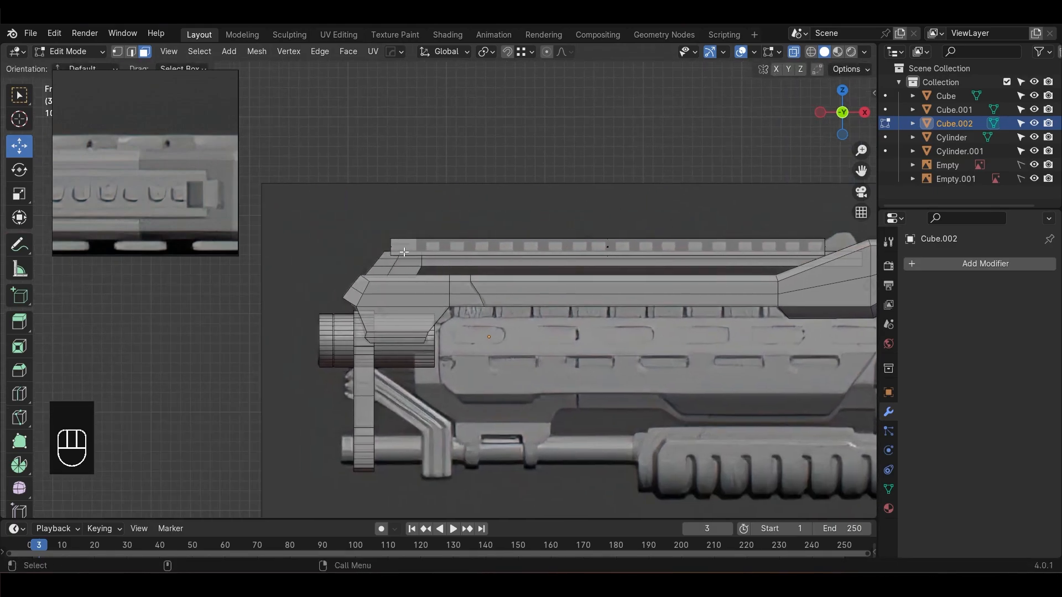
middle_click_drag(603, 260, 546, 267, "alt")
middle_click_drag(761, 291, 733, 286, "shift")
left_click_drag(664, 192, 773, 281)
left_click_drag(787, 250, 822, 257)
Add a loop cut across the strip where the solid front block ends and the row of teeth begins
scroll(445, 241, "up", 5)
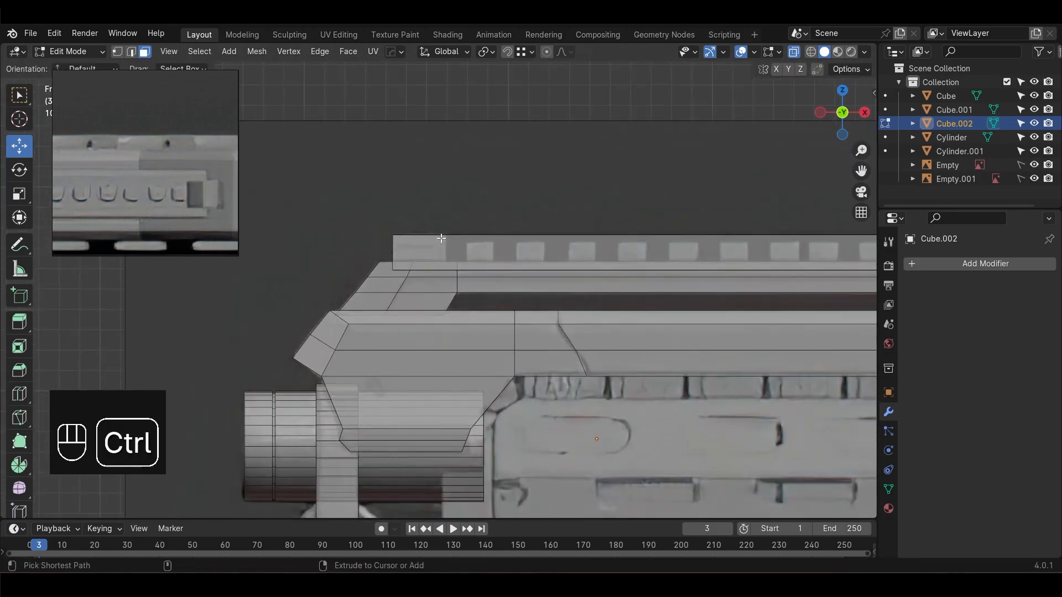
key("ctrl+r")
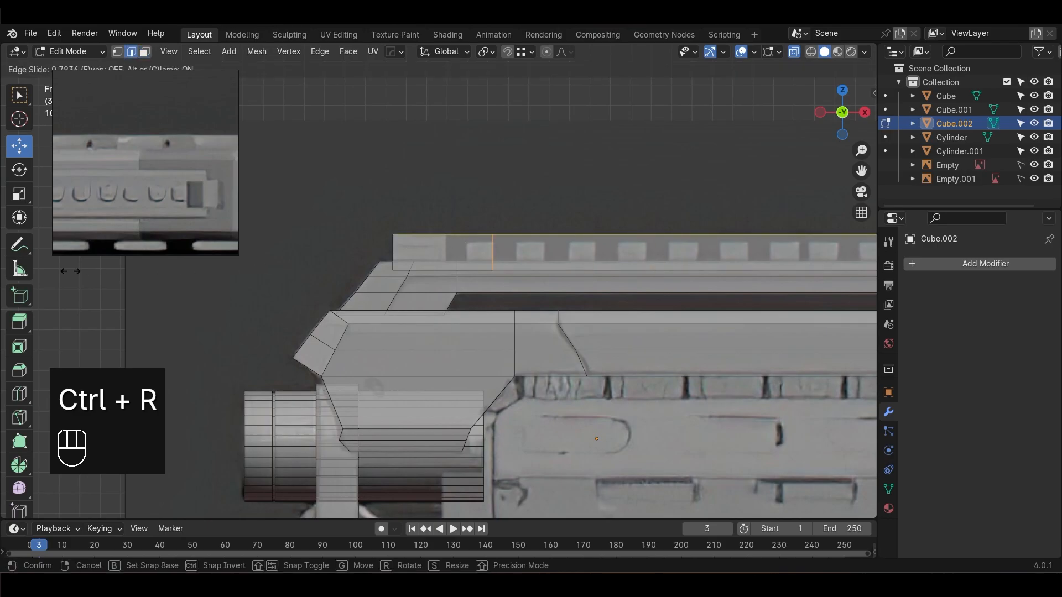
left_click(25, 266)
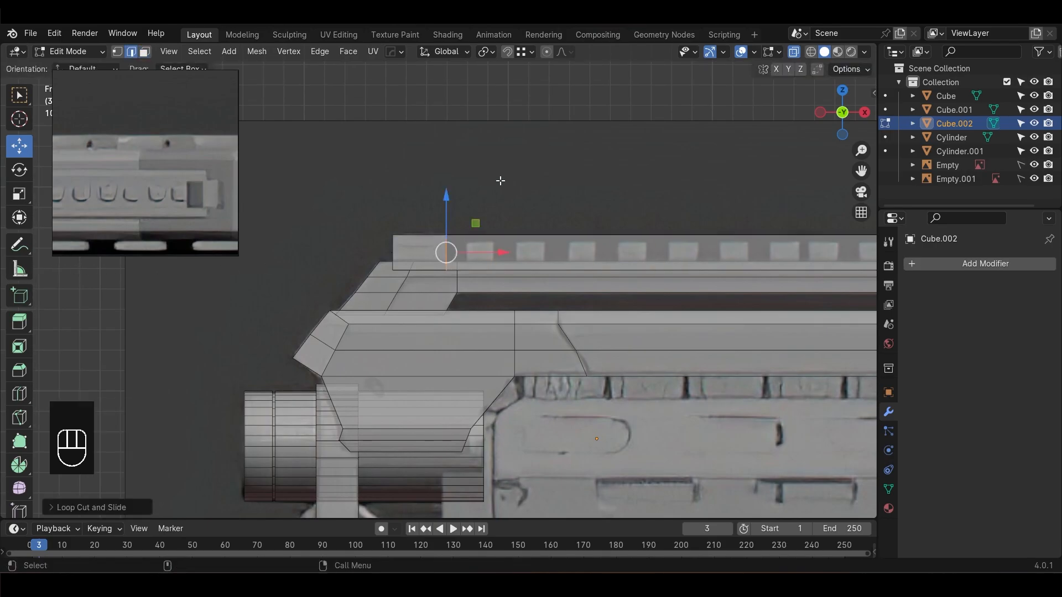
scroll(538, 225, "down", 2)
middle_click_drag(691, 252, 297, 268, "alt")
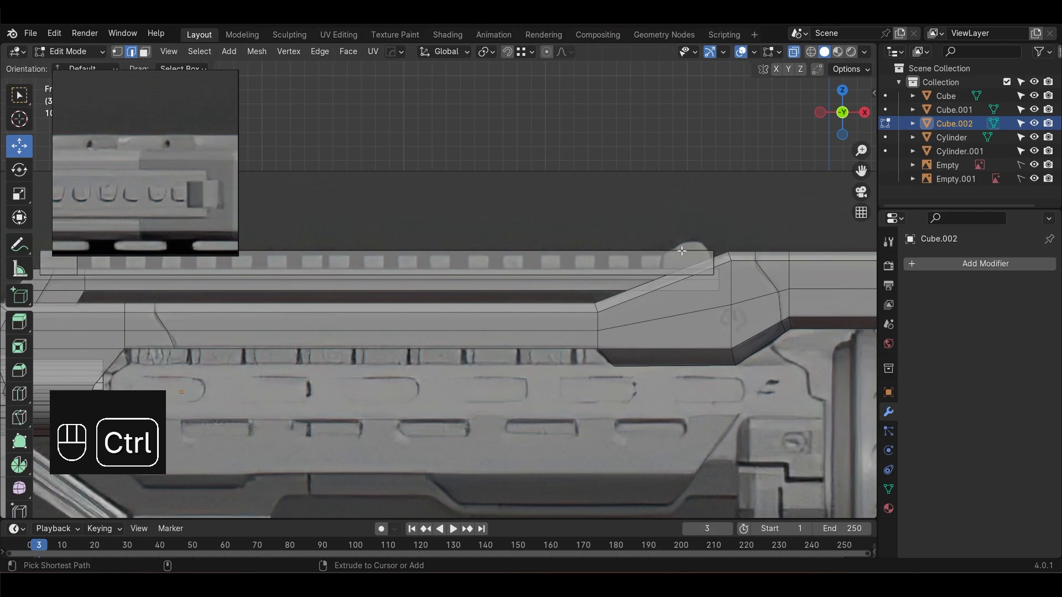
key("ctrl+r")
left_click(750, 256)
right_click(693, 270)
key("ctrl+z")
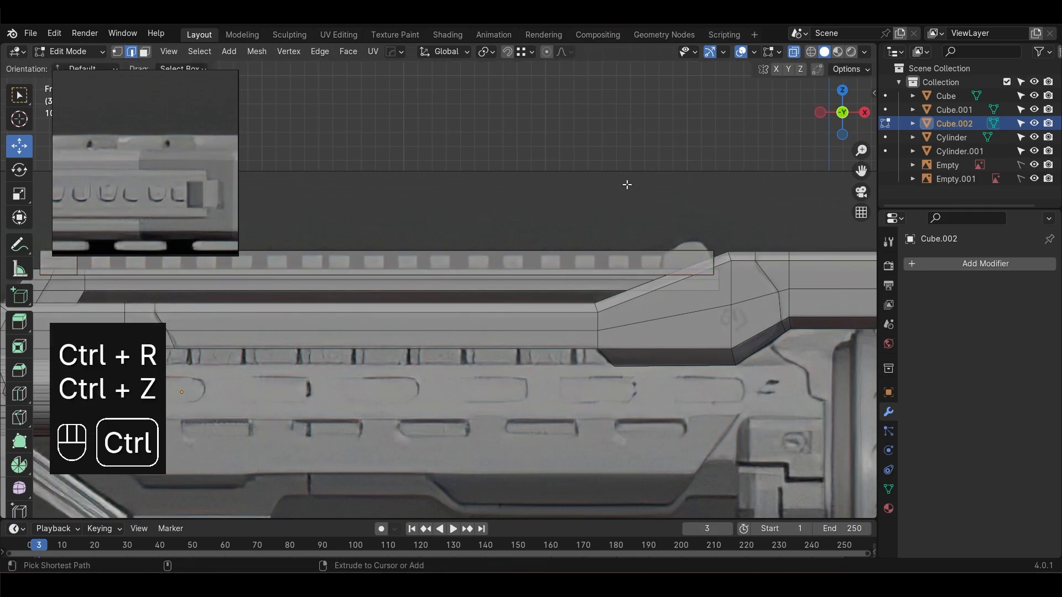
Add a loop cut near the strip's rear end, where the rounded bump in the reference starts
key("ctrl+r")
left_click(558, 255)
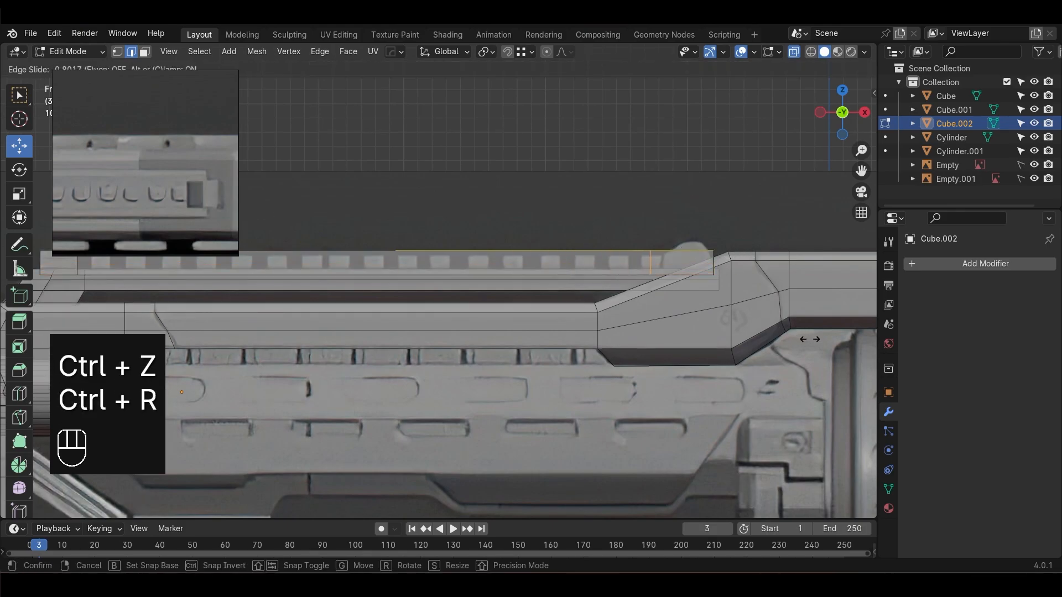
left_click(824, 341)
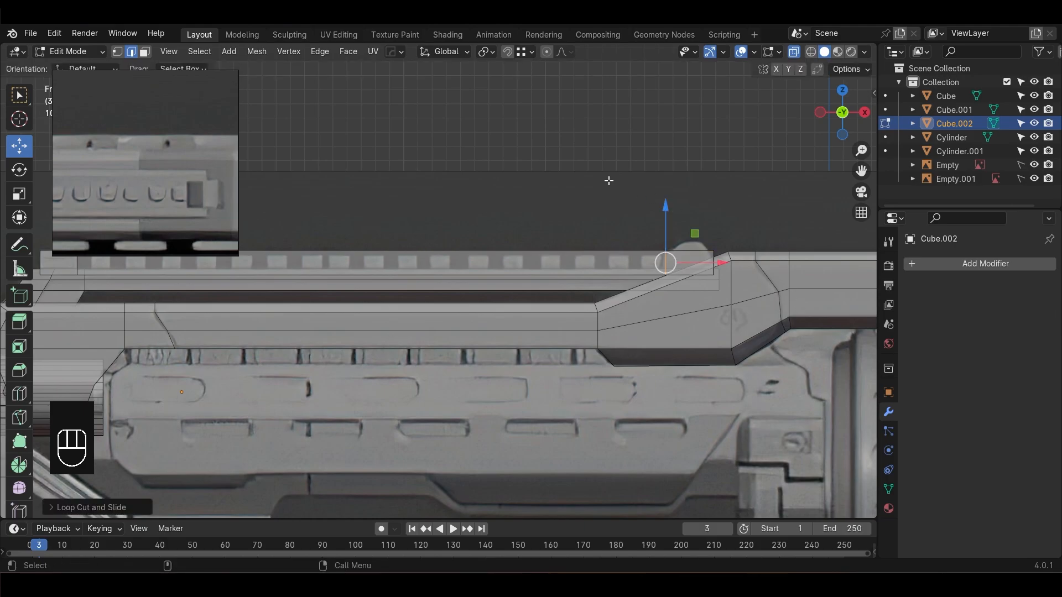
Add 17 evenly spaced loop cuts between the strip's two end blocks and bevel them to the width of the teeth
middle_click_drag(360, 260, 560, 266, "alt")
scroll(591, 274, "down", 1)
middle_click_drag(648, 249, 572, 249, "alt")
key("ctrl+z")
key("ctrl+z")
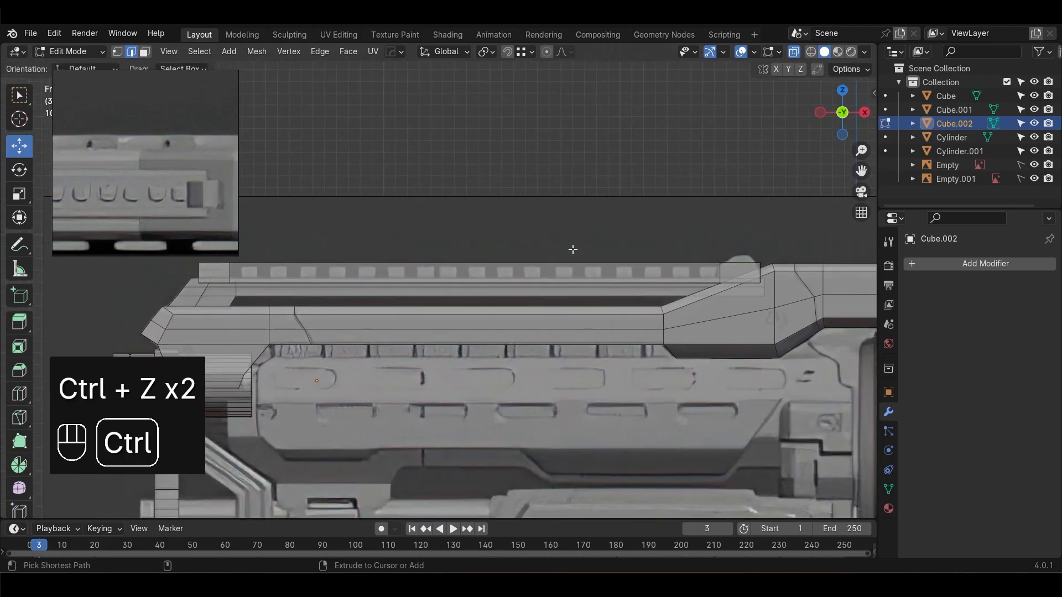
key("ctrl+r")
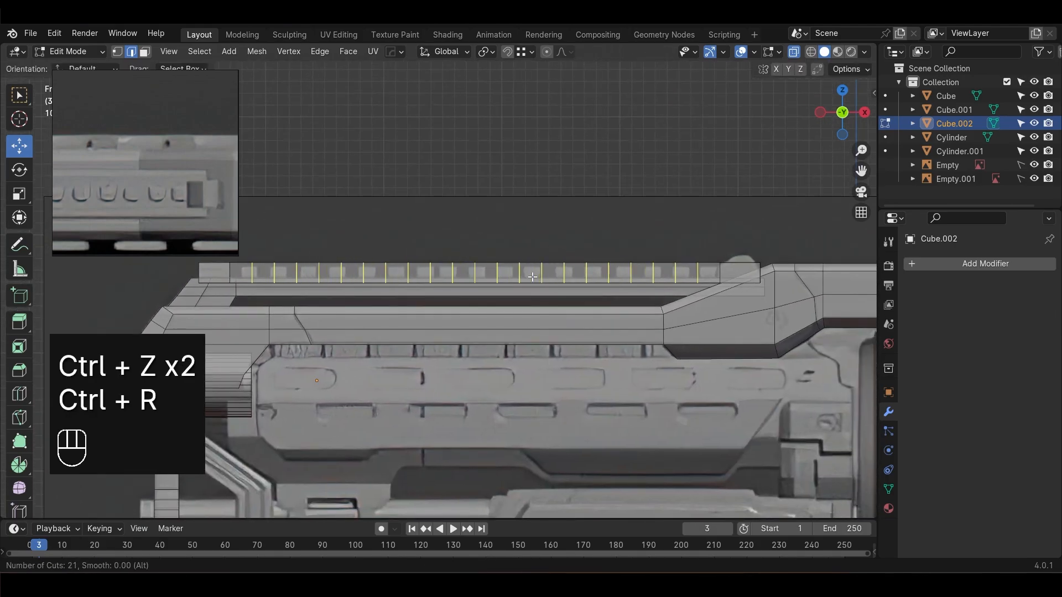
scroll(532, 277, "down", 1)
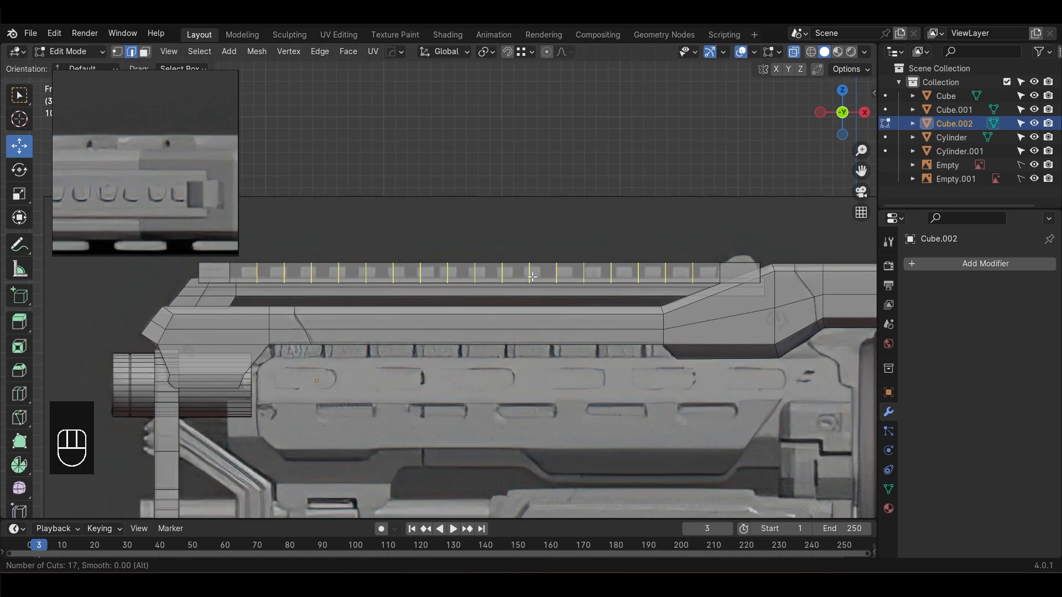
left_click(533, 276)
key("ctrl+b")
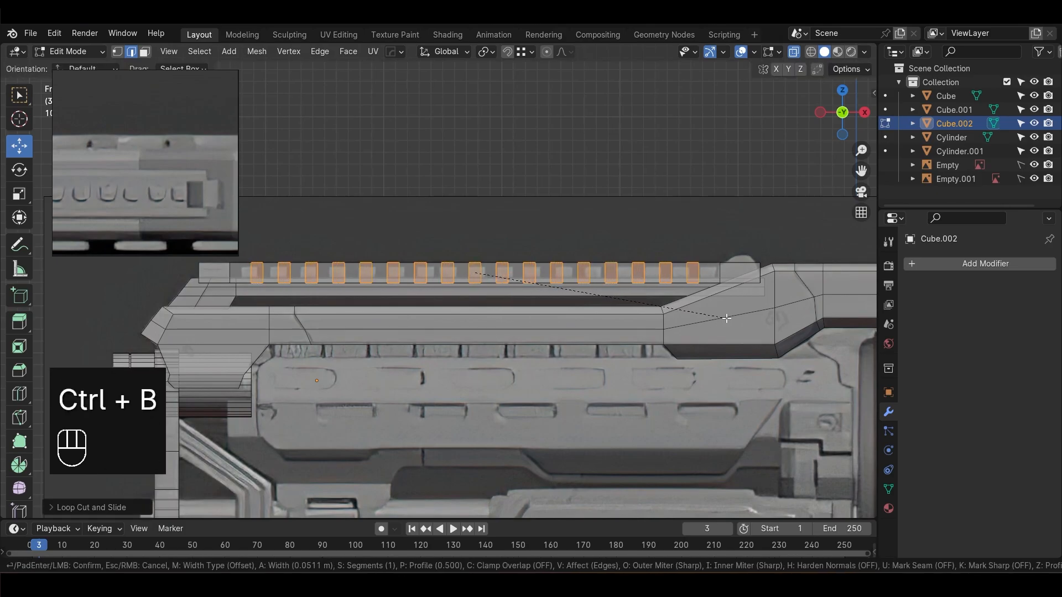
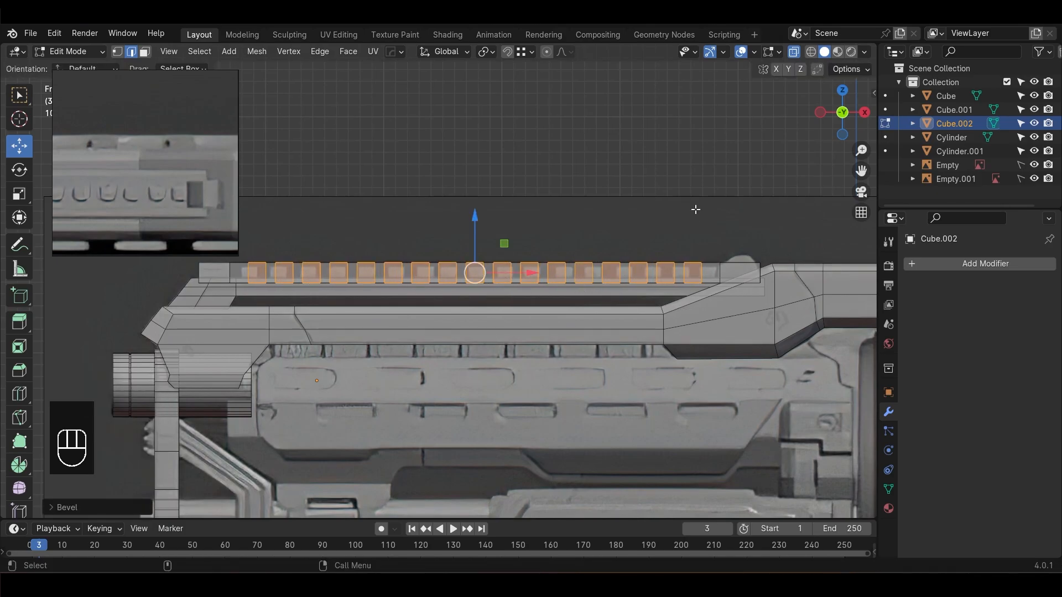
Invert the face selection on the strip, exclude the front and rear end blocks, and delete the faces between the teeth
key("3")
left_click(661, 219)
scroll(599, 294, "up", 3)
middle_click_drag(426, 271, 554, 318, "alt")
key("ctrl+z")
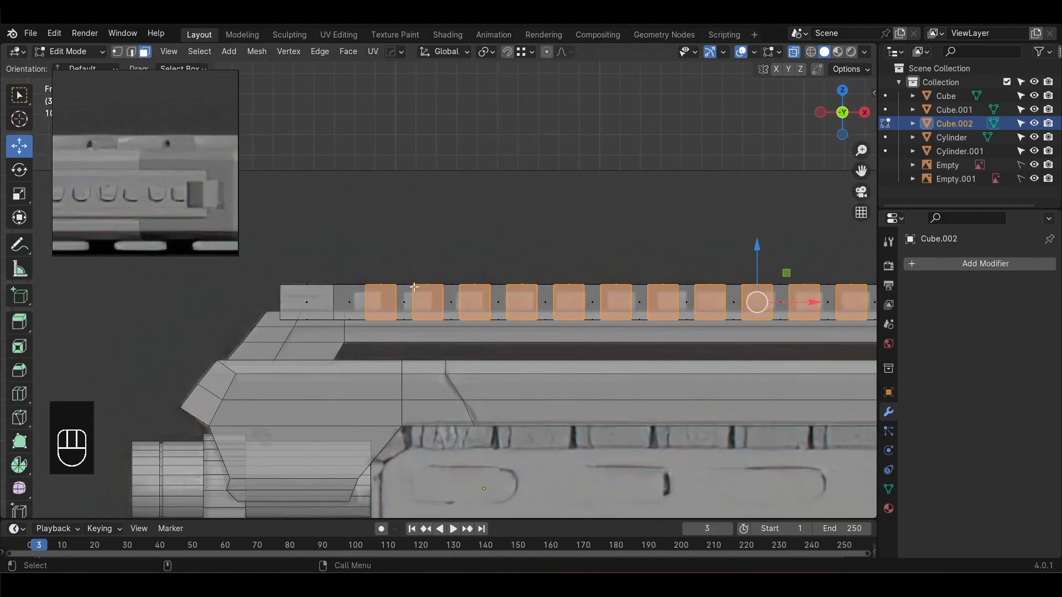
key("ctrl+i")
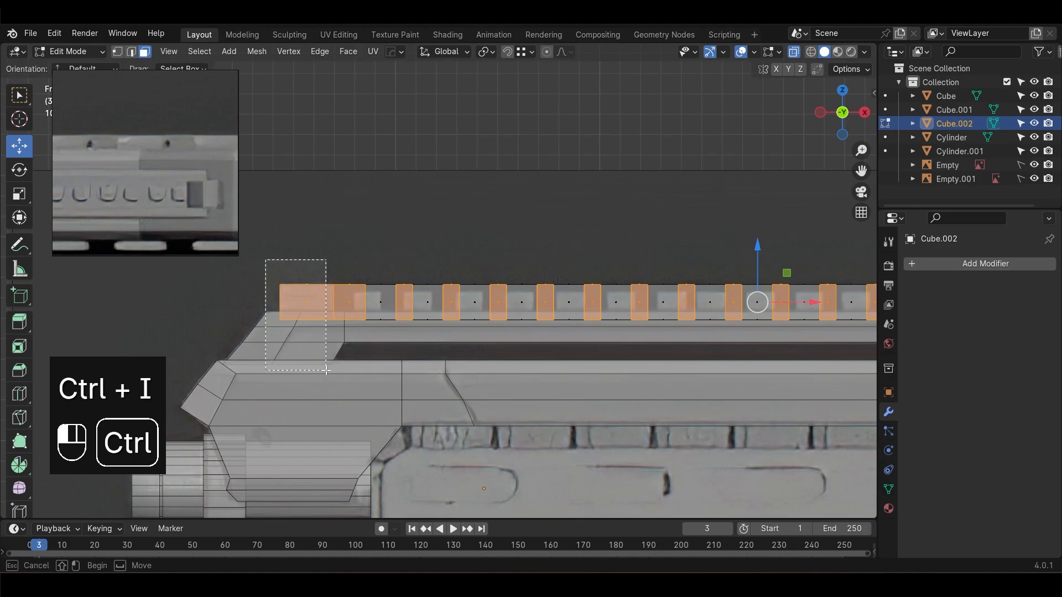
left_click_drag(326, 370, 327, 371, "ctrl")
middle_click_drag(526, 341, 304, 343, "alt")
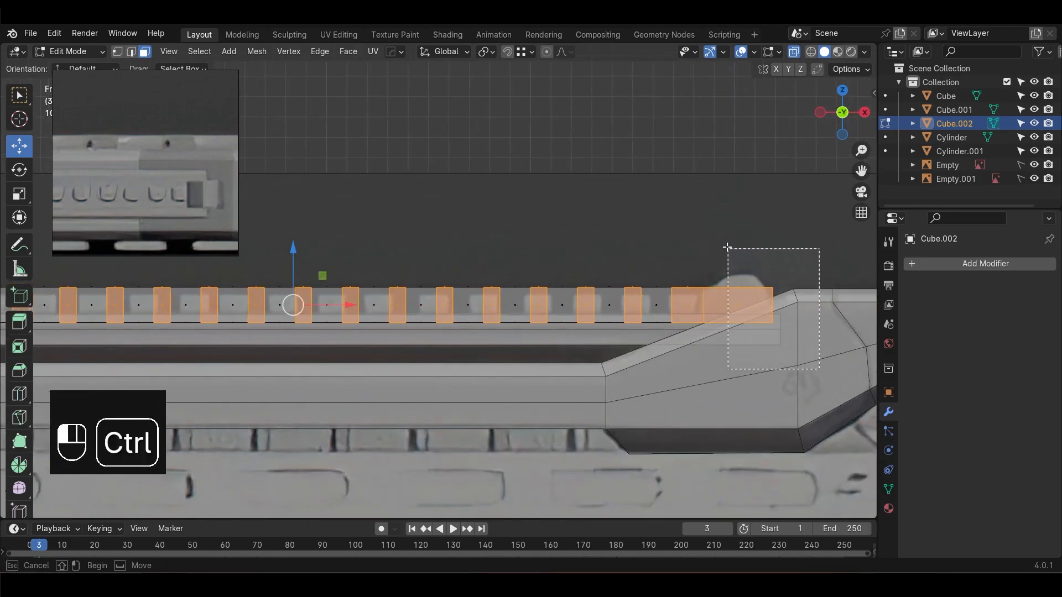
left_click_drag(727, 247, 727, 247, "ctrl")
key("ctrl+z")
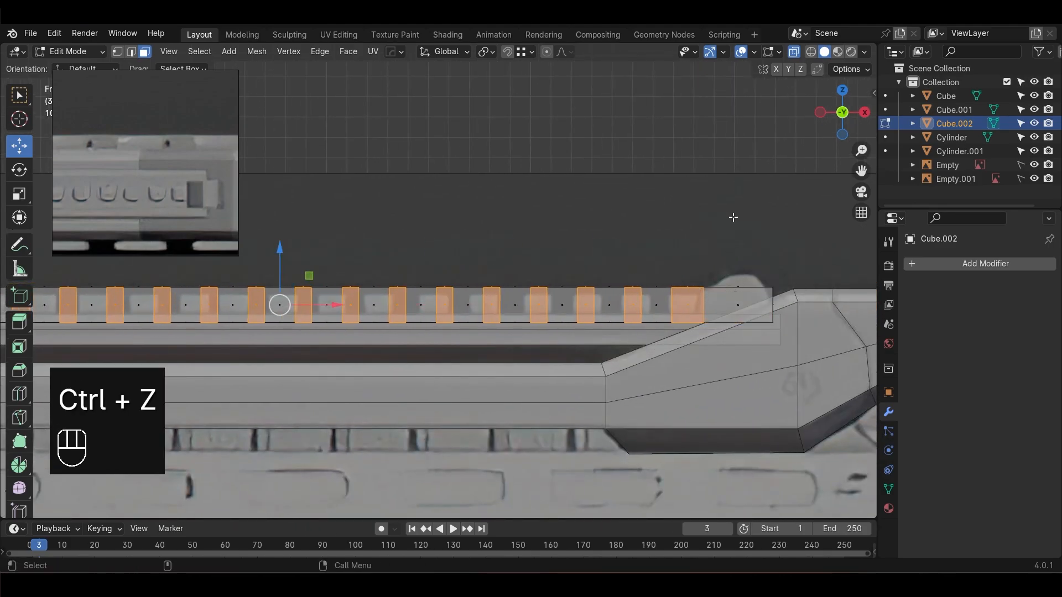
key("Delete")
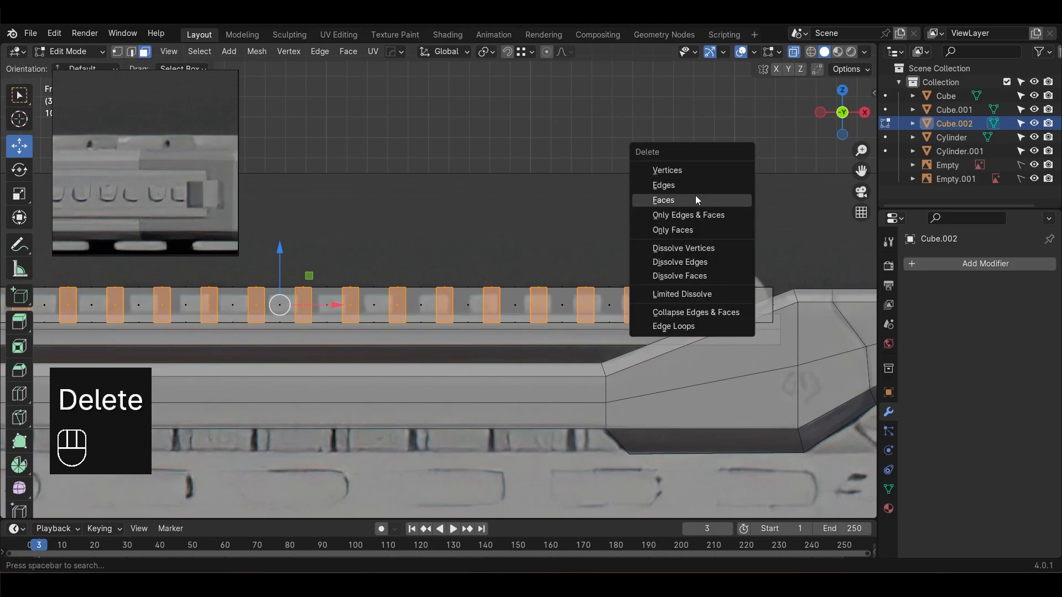
left_click(690, 201)
scroll(732, 329, "up", 2)
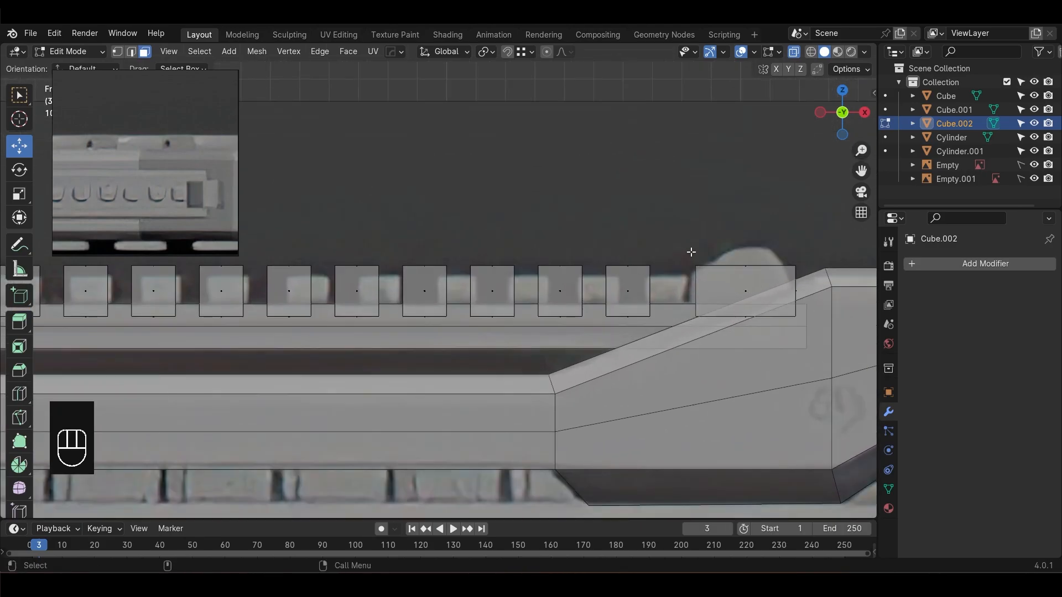
key("ctrl+z")
key("ctrl+z")
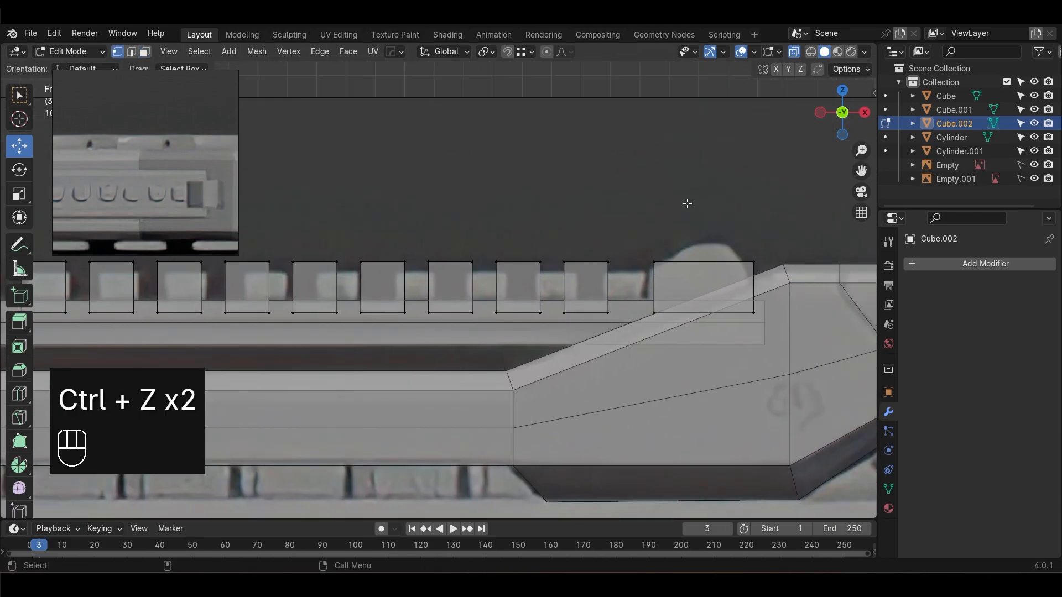
Return to Object Mode, turn off X-ray and examine the row of separated teeth on the rail
scroll(687, 203, "down", 4)
middle_click_drag(688, 203, 642, 271, "alt")
key("Tab")
scroll(577, 215, "down", 3)
left_click(577, 216)
key("alt+z")
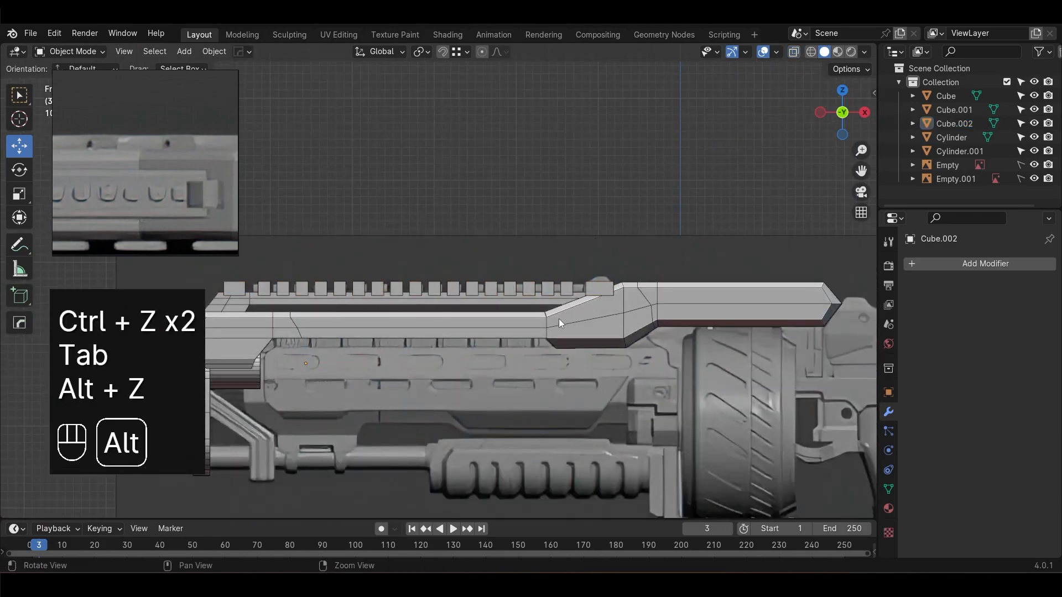
left_click_drag(559, 318, 579, 332, "alt")
left_click(479, 316)
left_click_drag(479, 316, 528, 335, "alt")
Scale the row of teeth along Y in top view to match the reference teeth, and check it in perspective
key("KP_7")
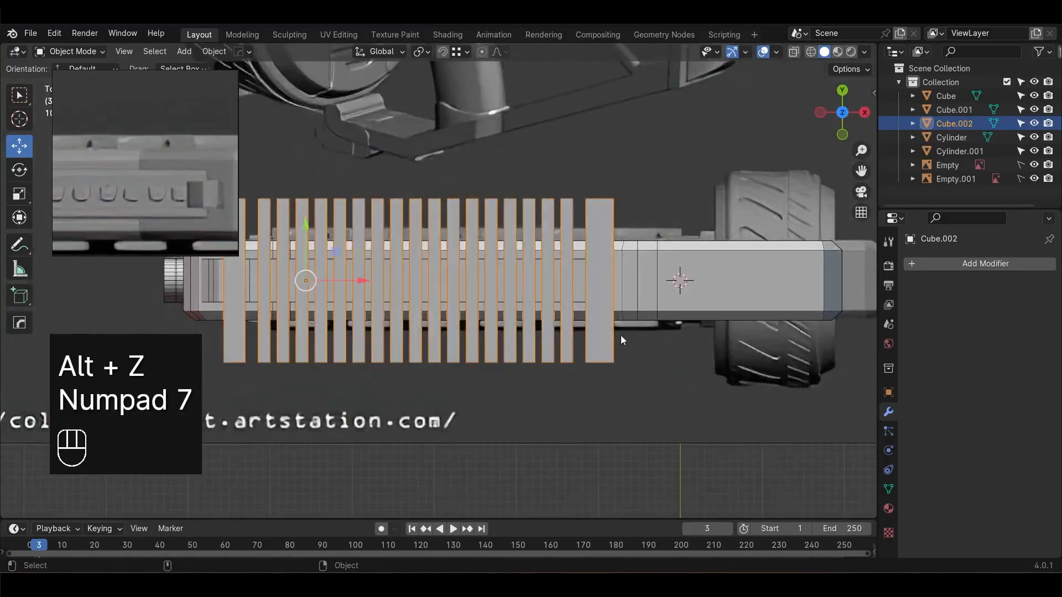
key("alt+z")
key("s")
key("y")
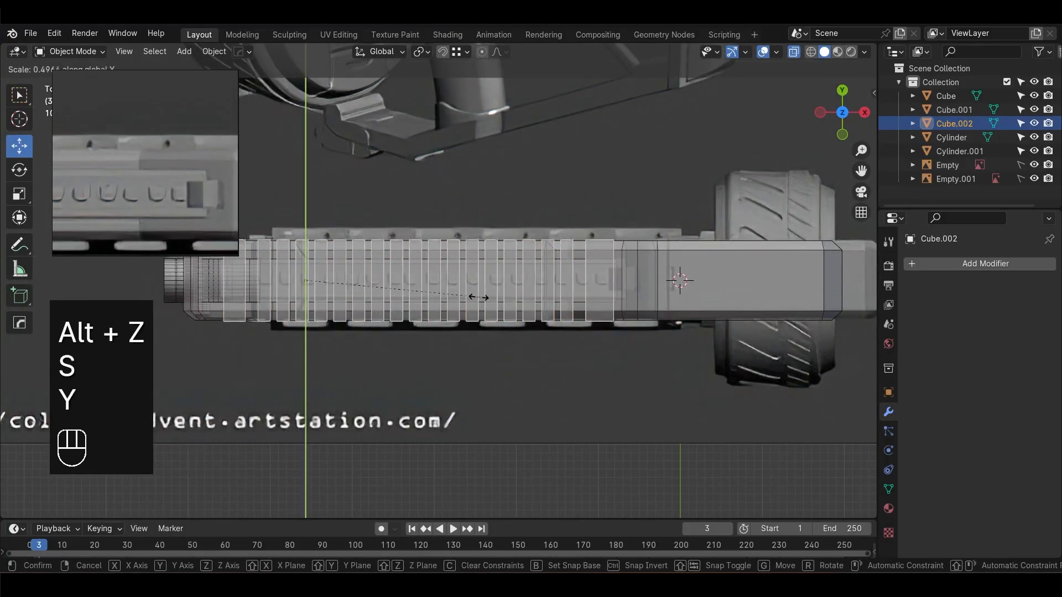
left_click(339, 267)
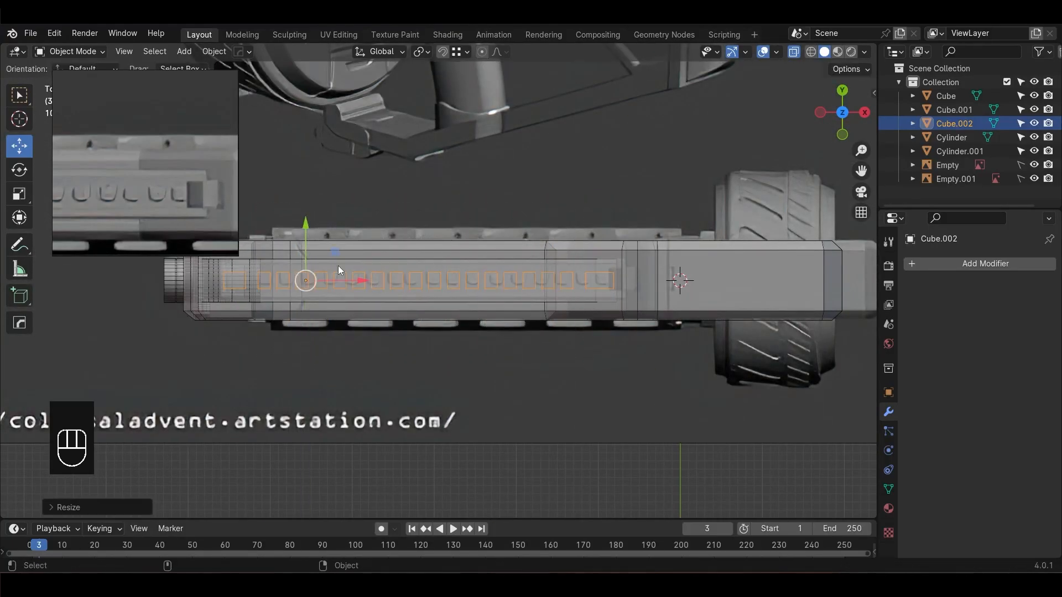
key("alt+z")
middle_click_drag(658, 423, 502, 296)
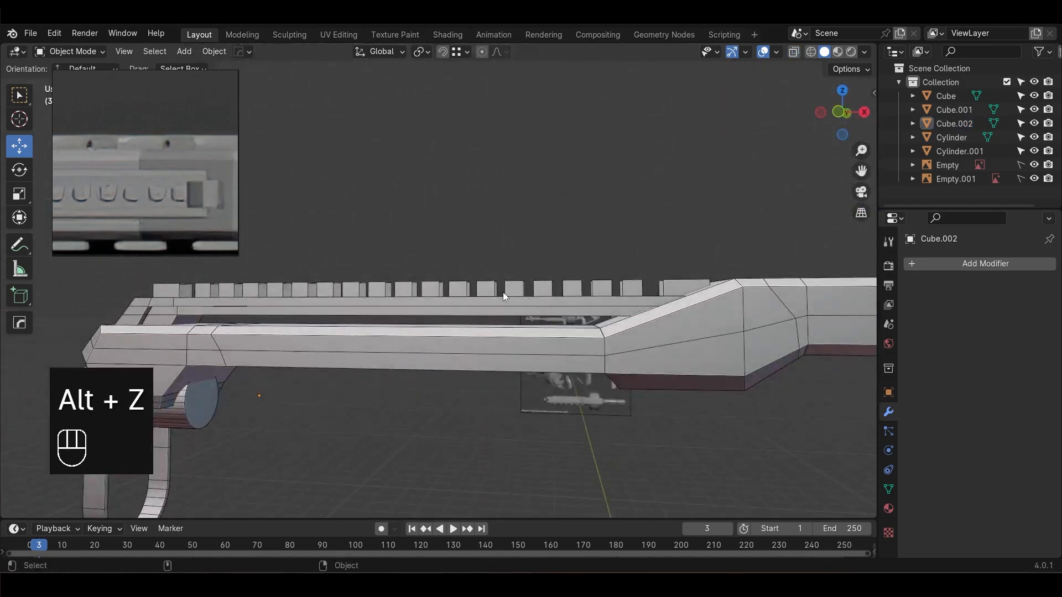
left_click(574, 191)
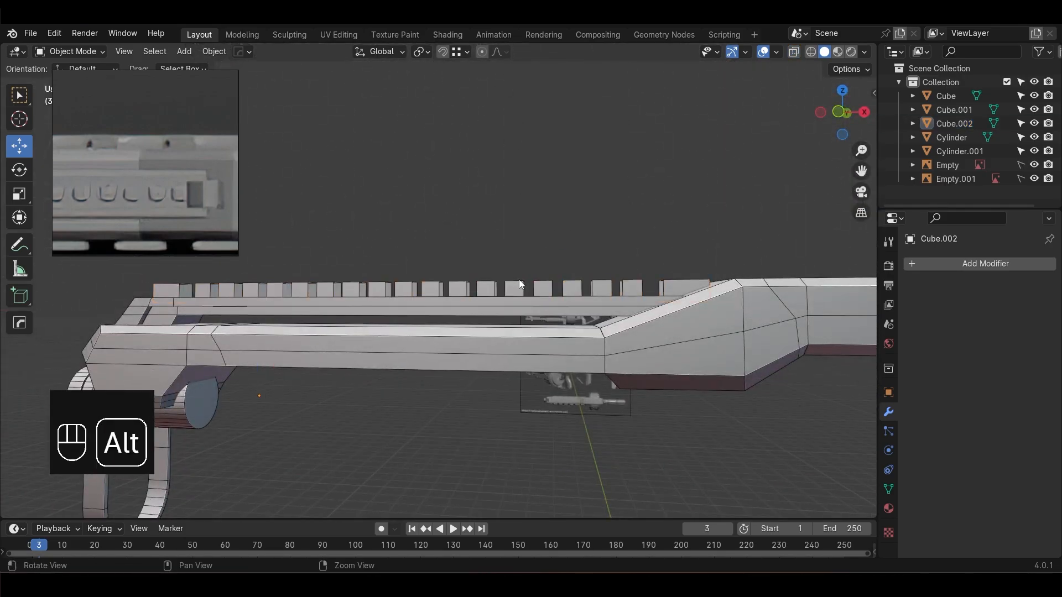
left_click_drag(574, 190, 665, 322, "alt")
left_click(739, 287)
middle_click_drag(739, 288, 594, 288, "alt")
In front view with X-ray, add a horizontal loop cut through the rear block and move its upper rear edge forward
key("KP_1")
key("alt+z")
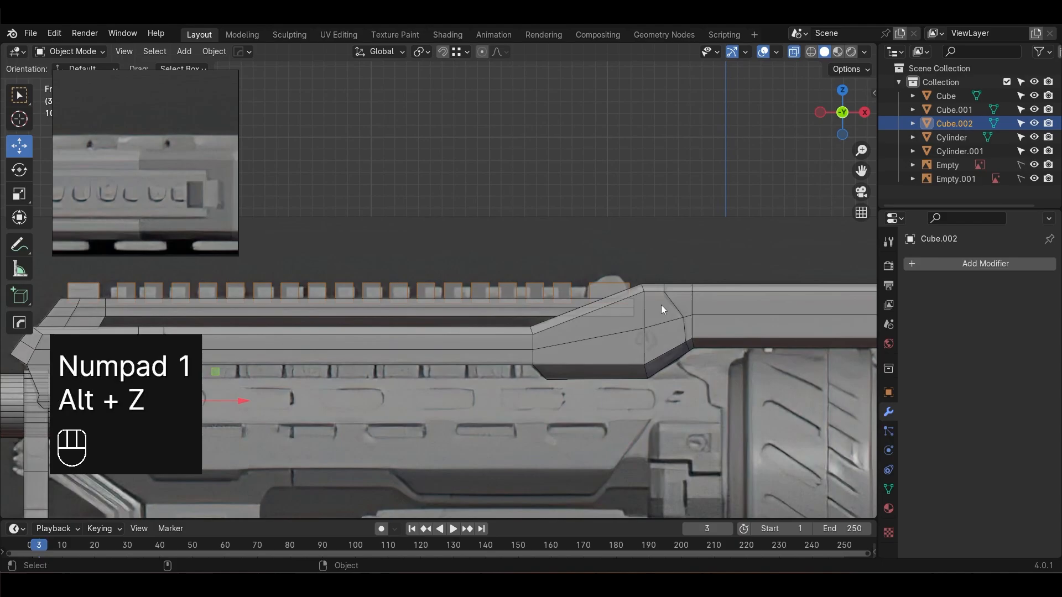
middle_click_drag(661, 304, 603, 303, "alt")
scroll(635, 276, "up", 4)
scroll(589, 277, "up", 2)
key("Tab")
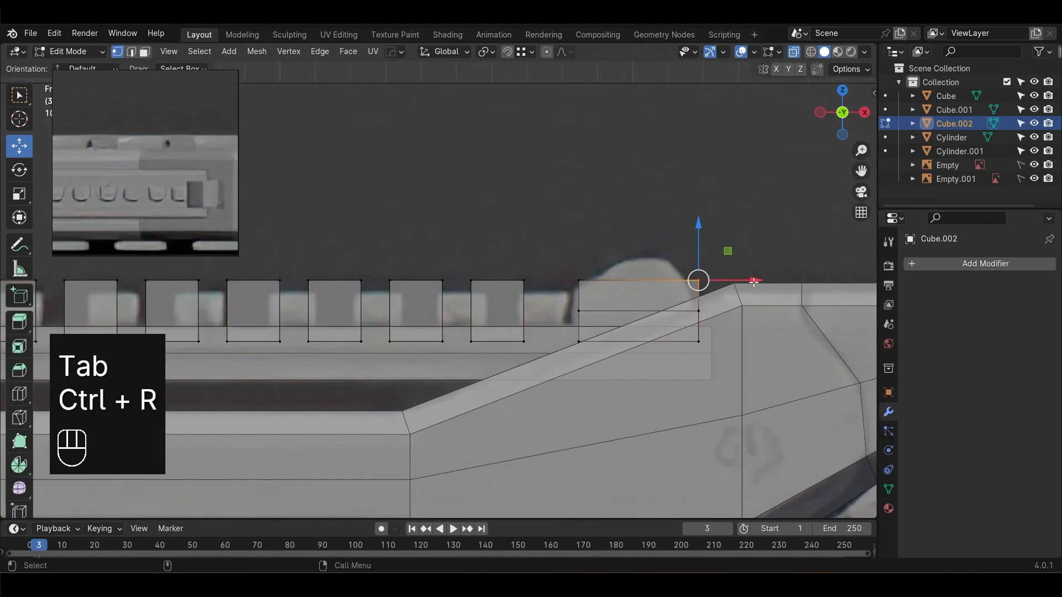
left_click_drag(753, 282, 739, 282)
left_click(702, 192)
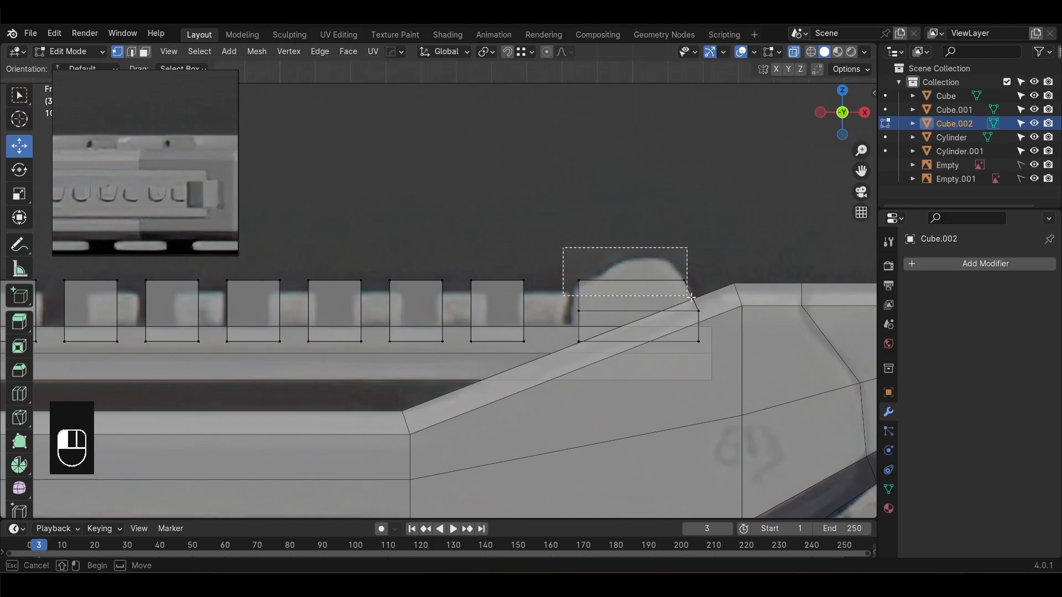
Lower the rear block's top face and adjust its upper rear and lower front edges to the reference outline
left_click_drag(632, 226, 636, 235)
left_click(715, 248)
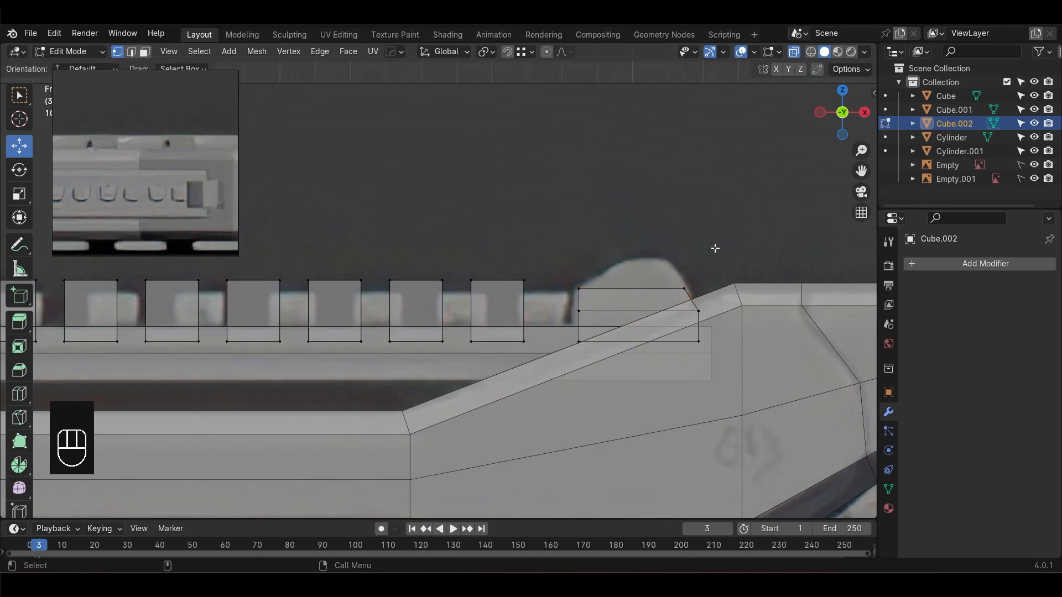
left_click_drag(723, 296, 729, 294)
left_click_drag(639, 330, 645, 296)
Extrude the rear block's top face up to the bump's height and move its edges inward to form sloped sides
key("e")
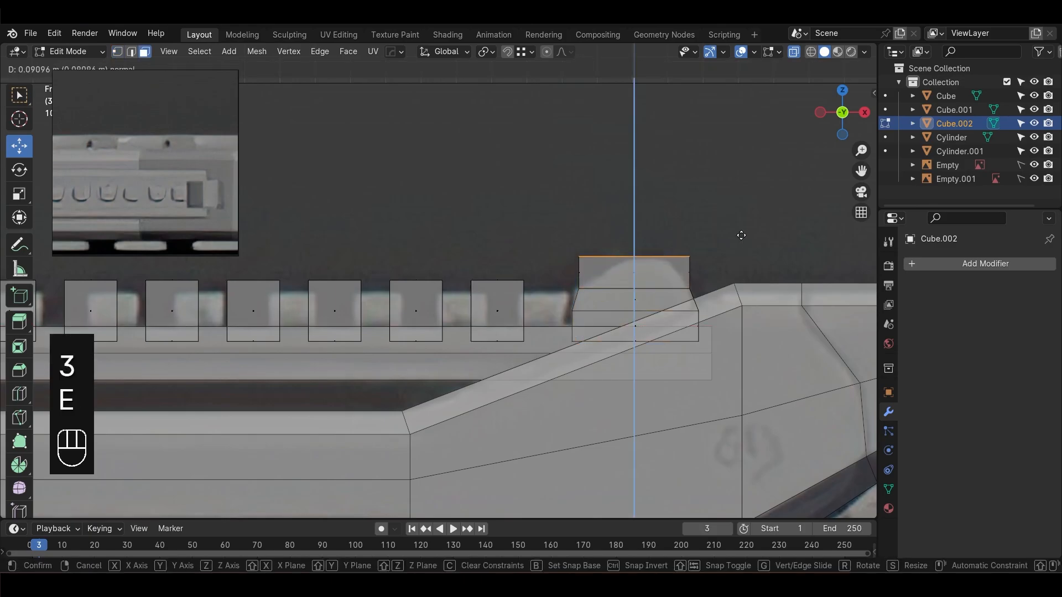
left_click(741, 235)
left_click_drag(636, 257, 723, 258)
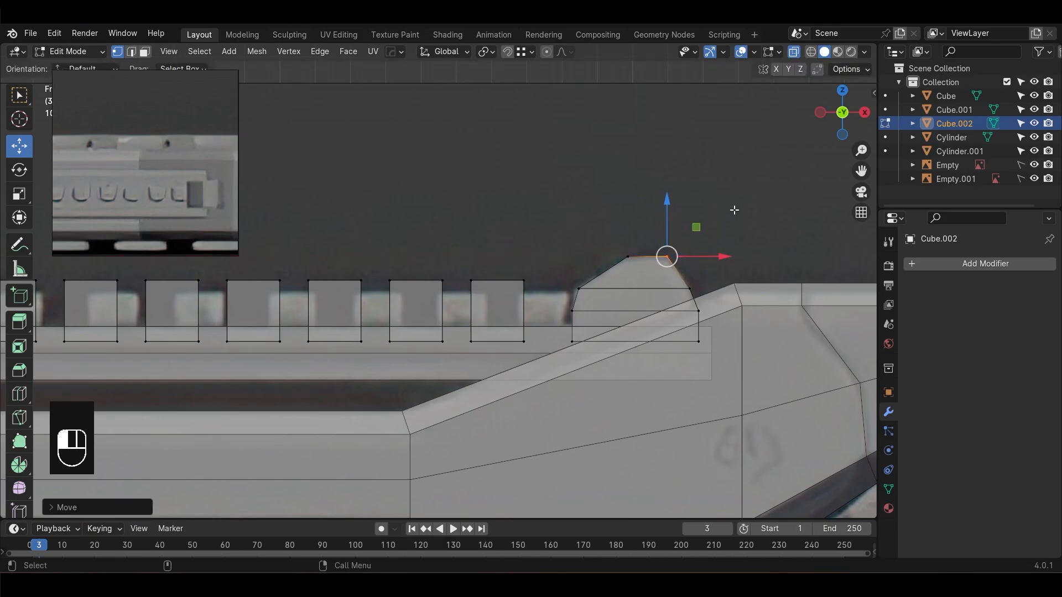
middle_click_drag(741, 249, 712, 238, "shift")
key("Tab")
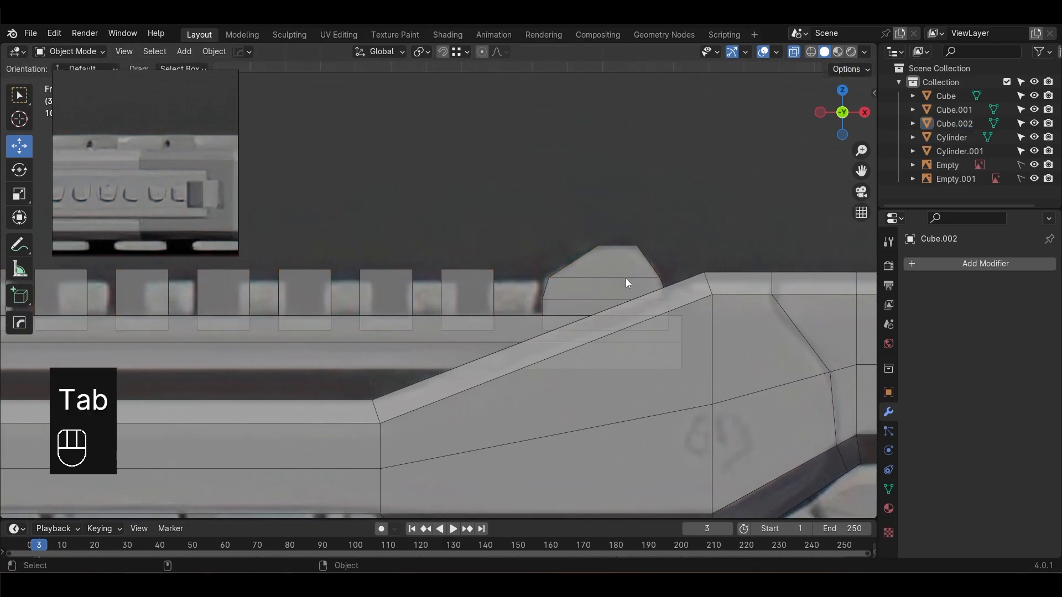
Straighten the rear block's front side by moving its upper front edge forward, and return to Object Mode
key("Tab")
scroll(625, 279, "up", 1)
left_click_drag(617, 284, 570, 301, "ctrl")
left_click(540, 205)
key("Tab")
scroll(732, 225, "down", 3)
Turn off X-ray, select the teeth object and hide everything else
key("alt+z")
left_click(684, 214)
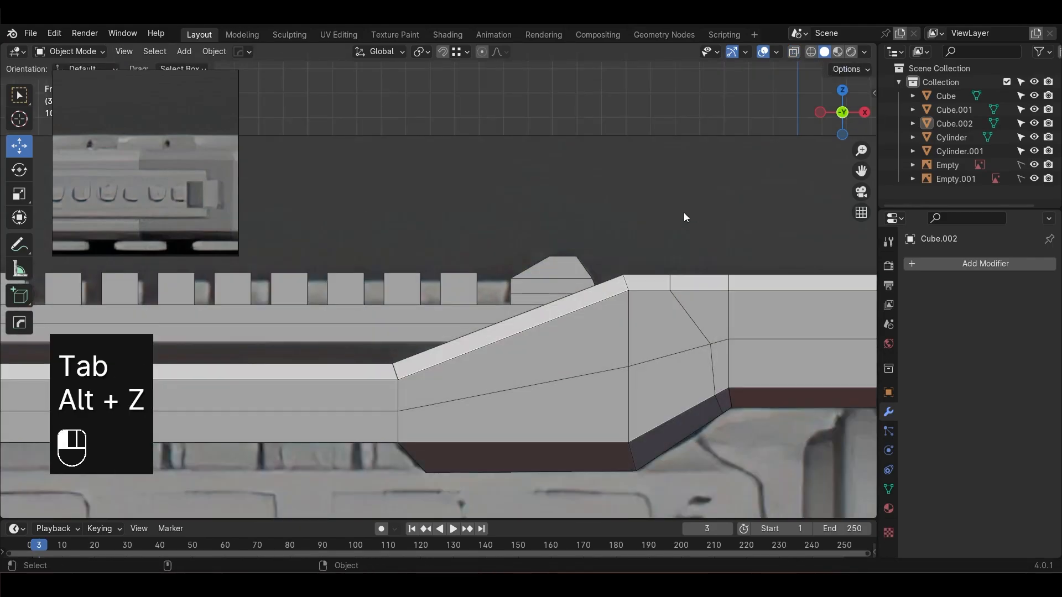
left_click_drag(684, 212, 718, 275, "alt")
middle_click_drag(486, 244, 530, 250, "alt")
scroll(529, 250, "up", 3)
left_click(530, 250)
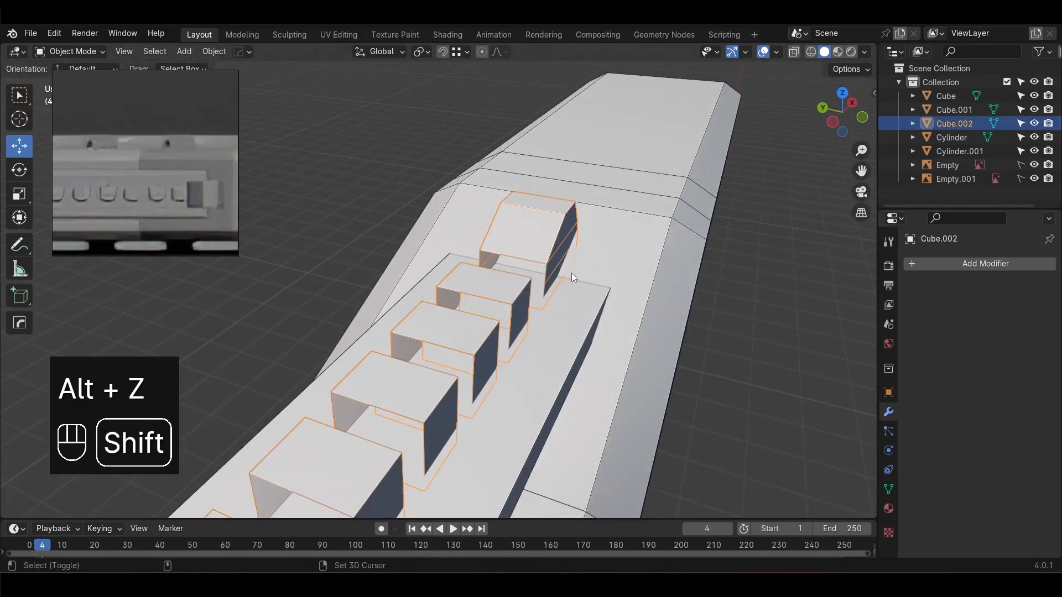
key("shift+h")
Edit the teeth object in edge mode, select the rear block's open front edge loop and fill it with a face
key("Tab")
key("2")
left_click_drag(722, 351, 612, 313, "alt")
left_click(590, 310, "alt+shift")
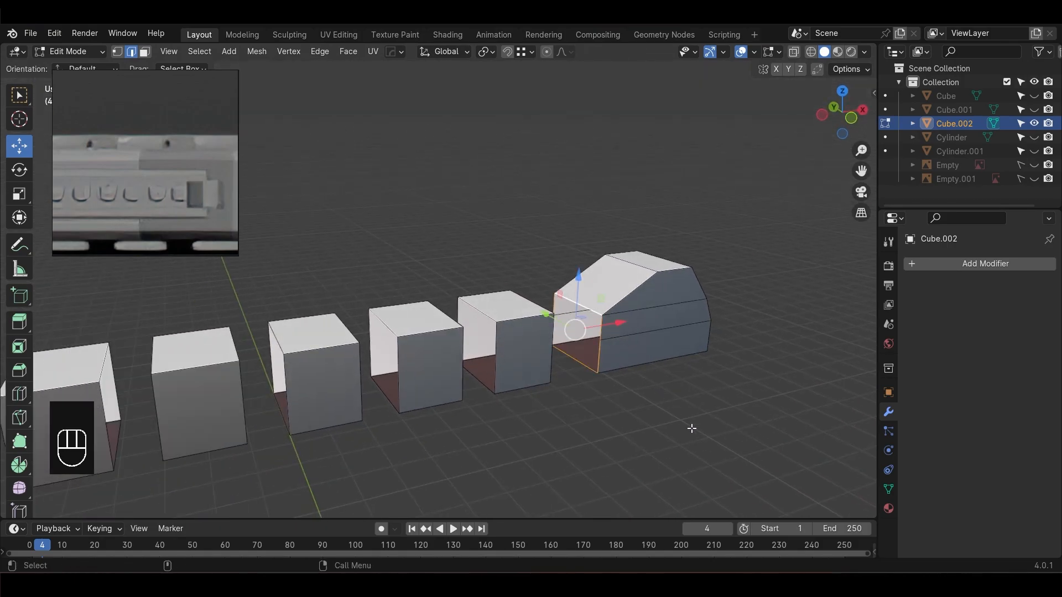
left_click(590, 313, "alt+shift")
left_click(590, 313, "alt+shift")
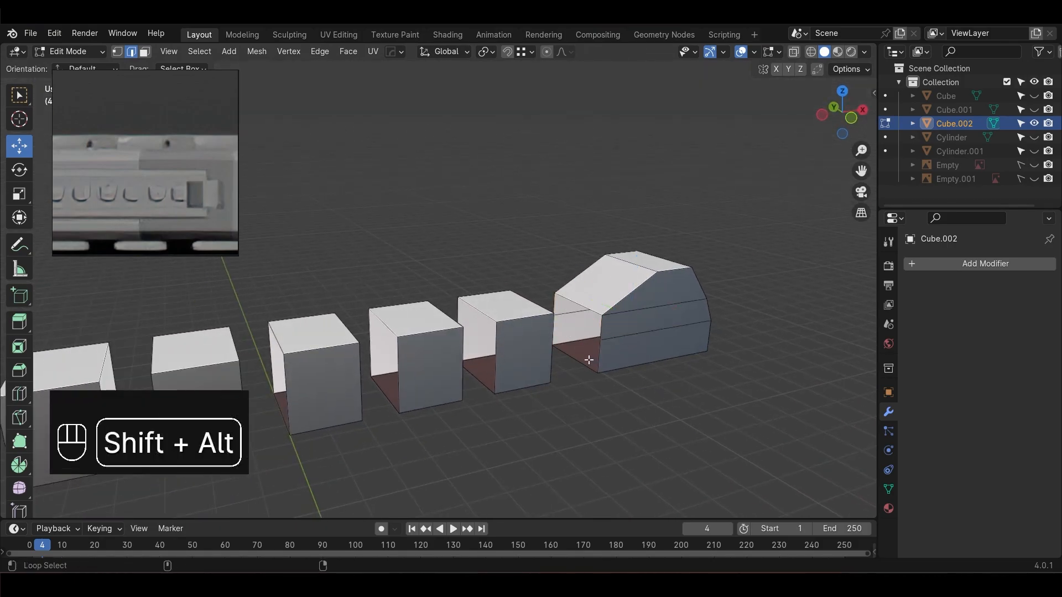
left_click(587, 316, "alt+shift")
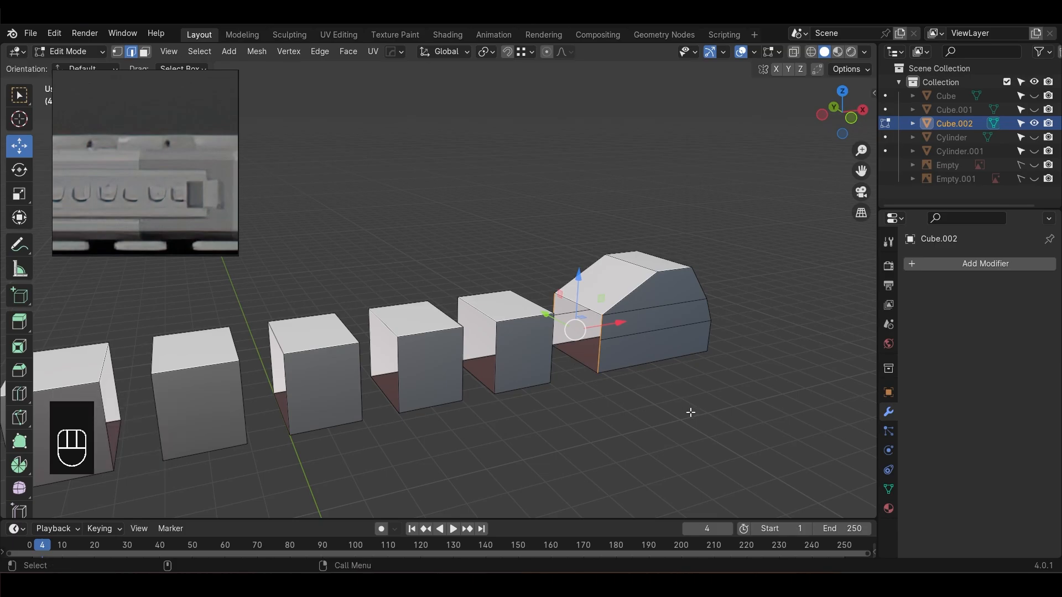
right_click(629, 294)
left_click(601, 221)
Fill the open rear sides of the three teeth nearest the rear block with faces
left_click_drag(612, 429, 550, 429, "alt")
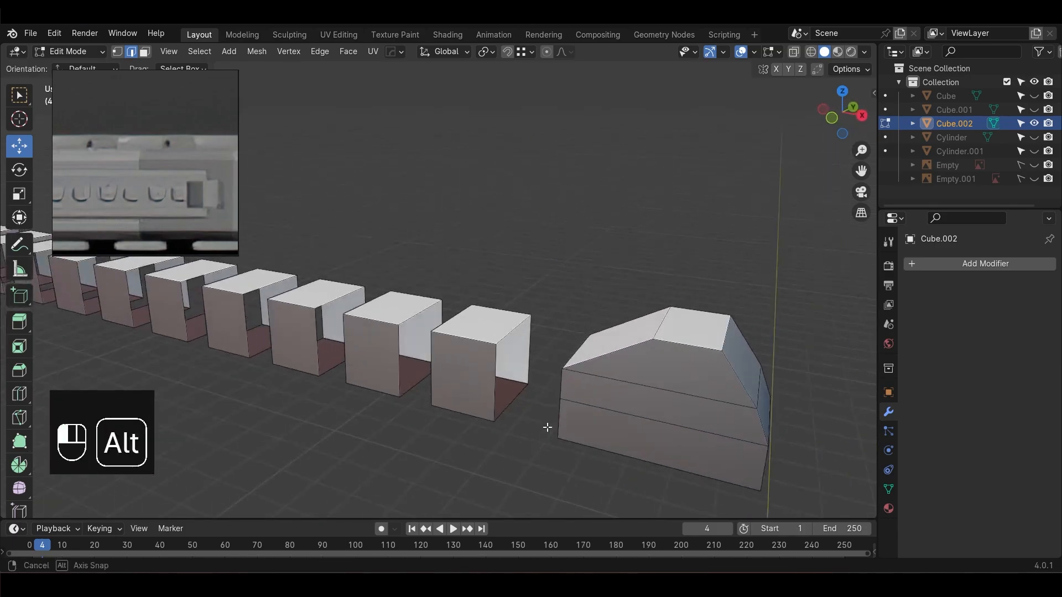
left_click(508, 381, "alt+shift")
key("f")
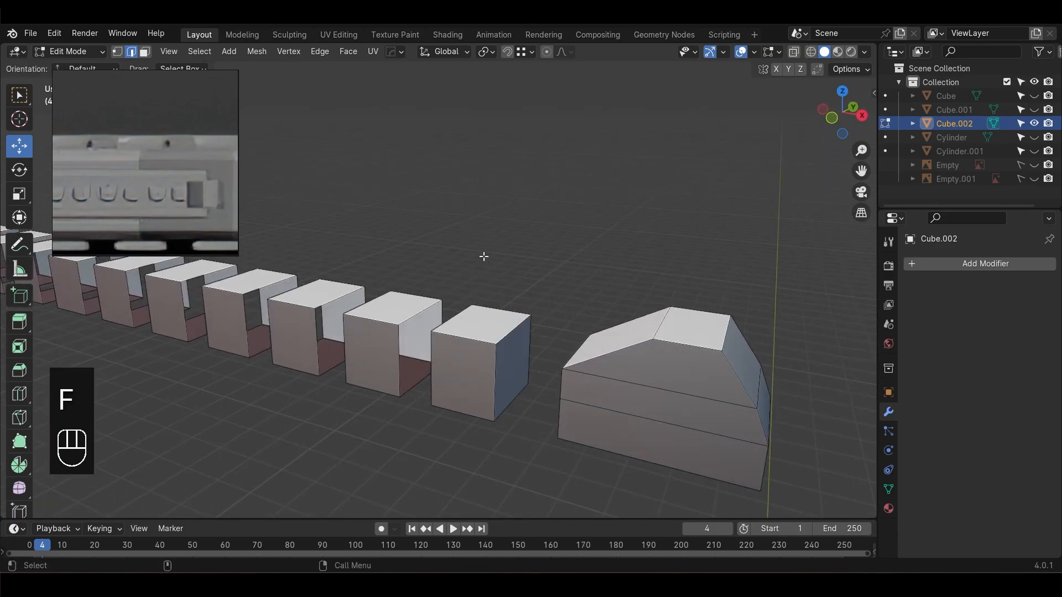
left_click(451, 319, "alt+shift")
key("f")
left_click(565, 199)
left_click(441, 304, "alt+shift")
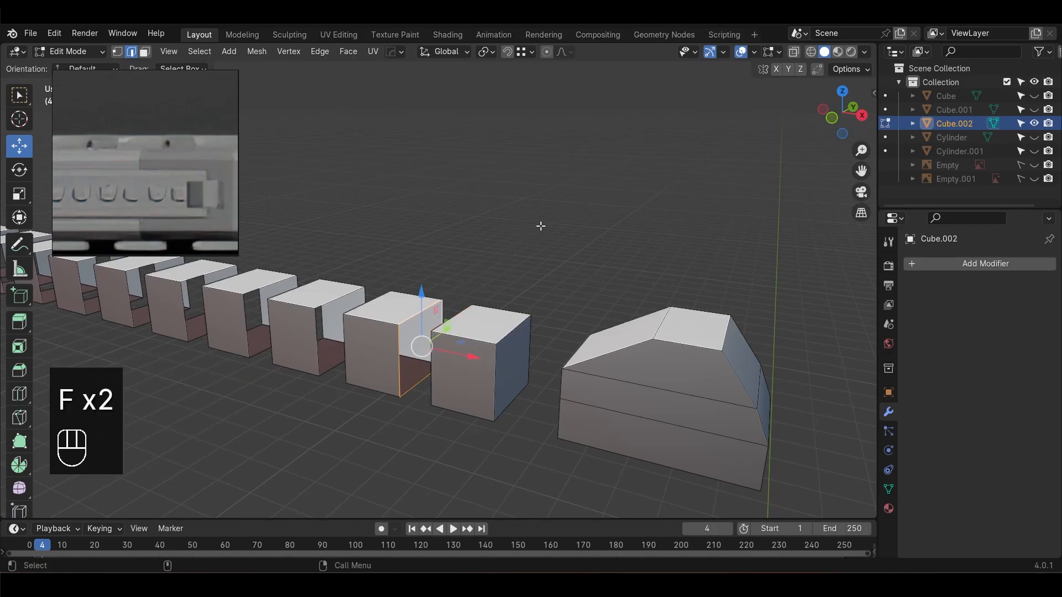
key("f")
left_click(541, 225)
Continue along the row, filling the open rear sides of the next four teeth with faces
middle_click_drag(443, 304, 508, 305, "alt")
left_click(378, 334, "alt+shift")
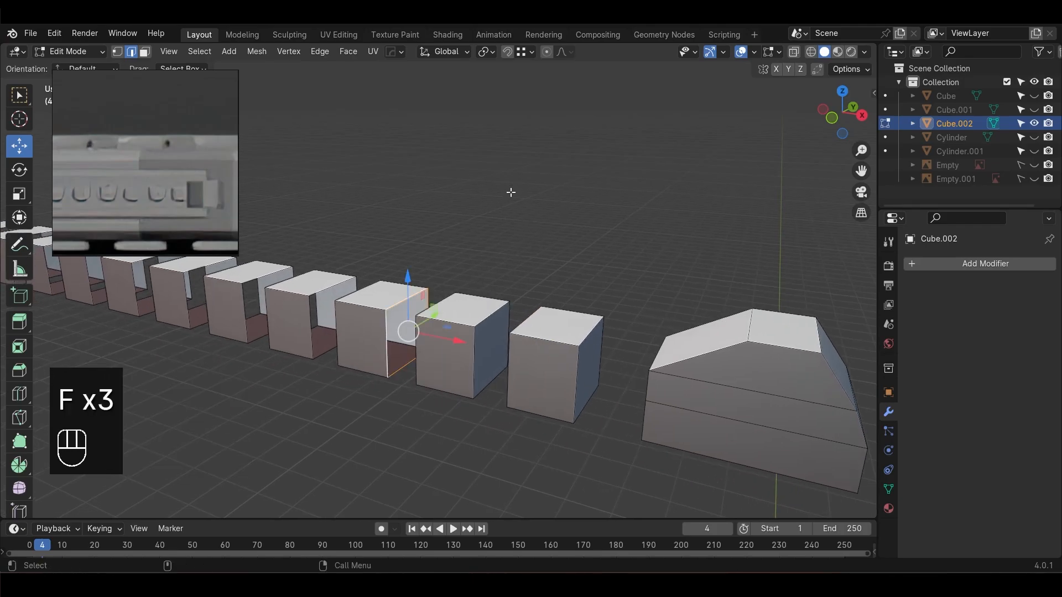
left_click(360, 284, "alt+shift")
middle_click(300, 280, "alt")
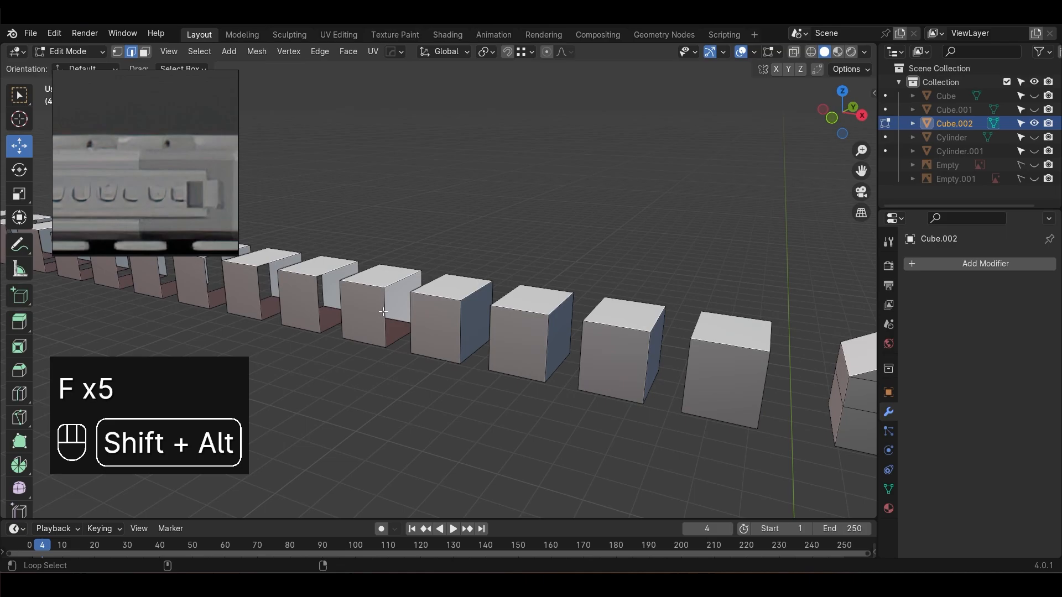
left_click(384, 312, "alt+shift")
key("f")
left_click(526, 194)
left_click(319, 300, "alt+shift")
key("f")
left_click(354, 213)
middle_click(255, 274, "alt")
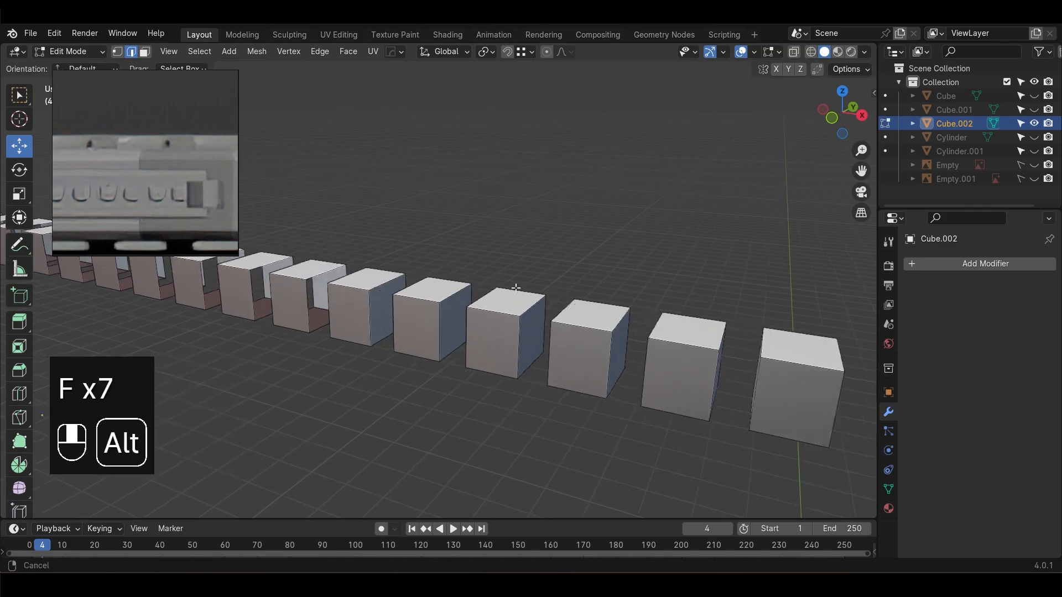
Fill the open rear sides of the remaining teeth up to the front end of the row
middle_click_drag(544, 292, 490, 282)
left_click(480, 262, "alt+shift")
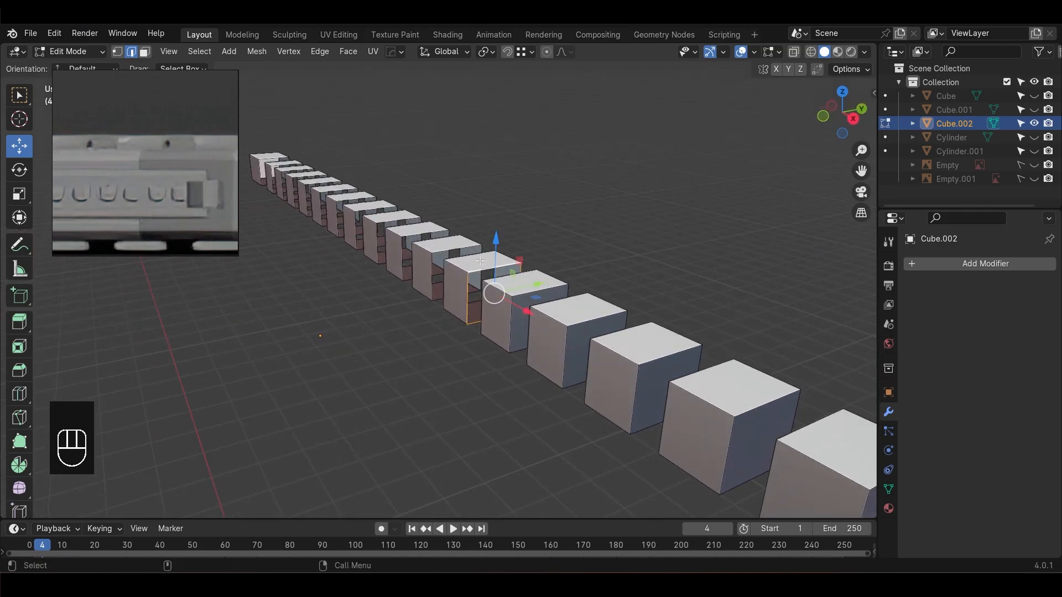
left_click(451, 247, "alt+shift")
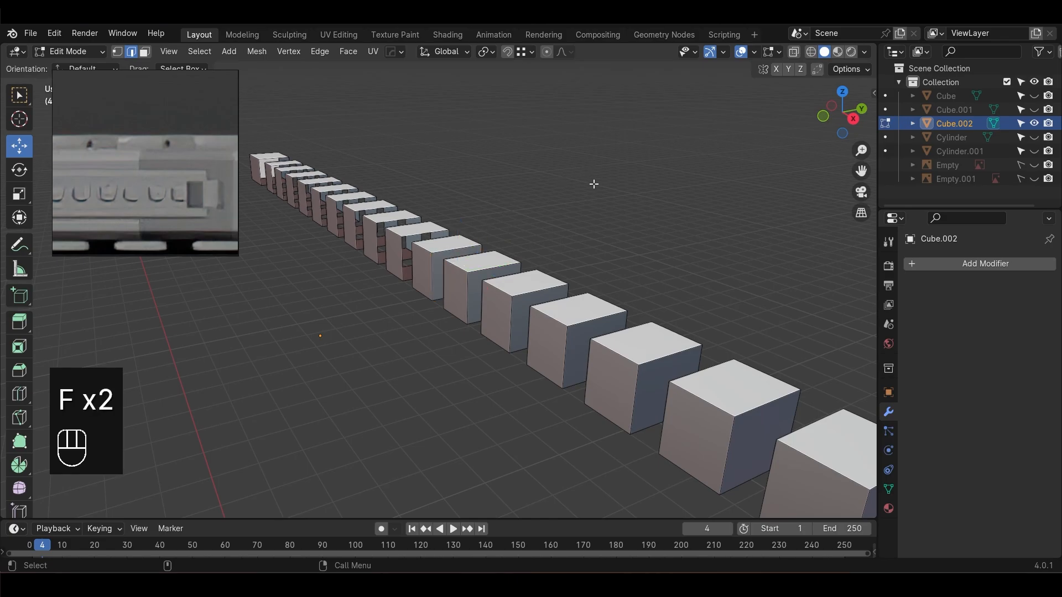
left_click(426, 228, "alt+shift")
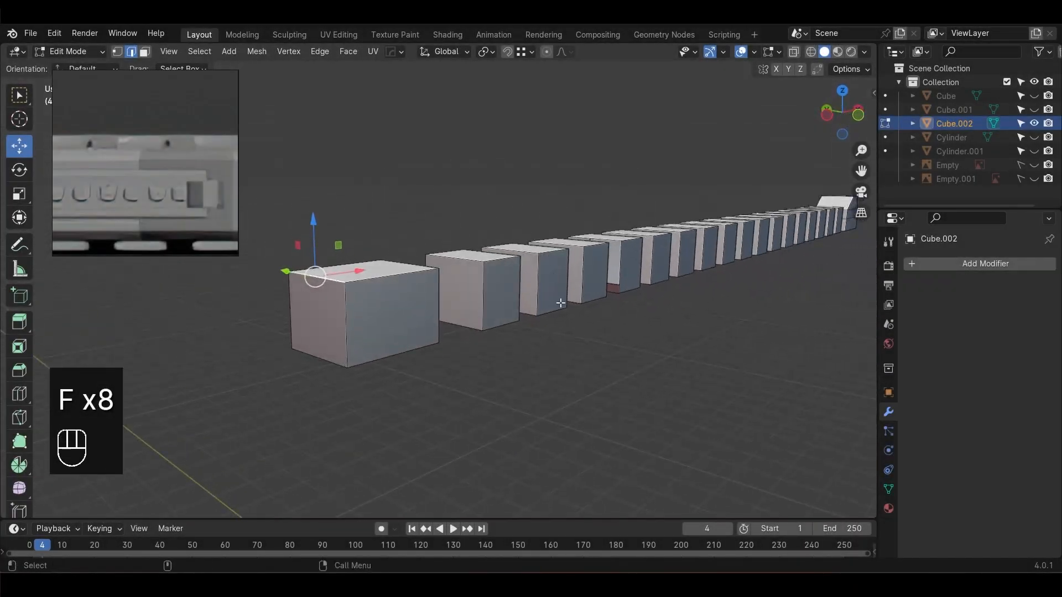
Return to Object Mode, unhide all parts, switch to the front view with X-ray on, and save the file
key("Tab")
key("alt+h")
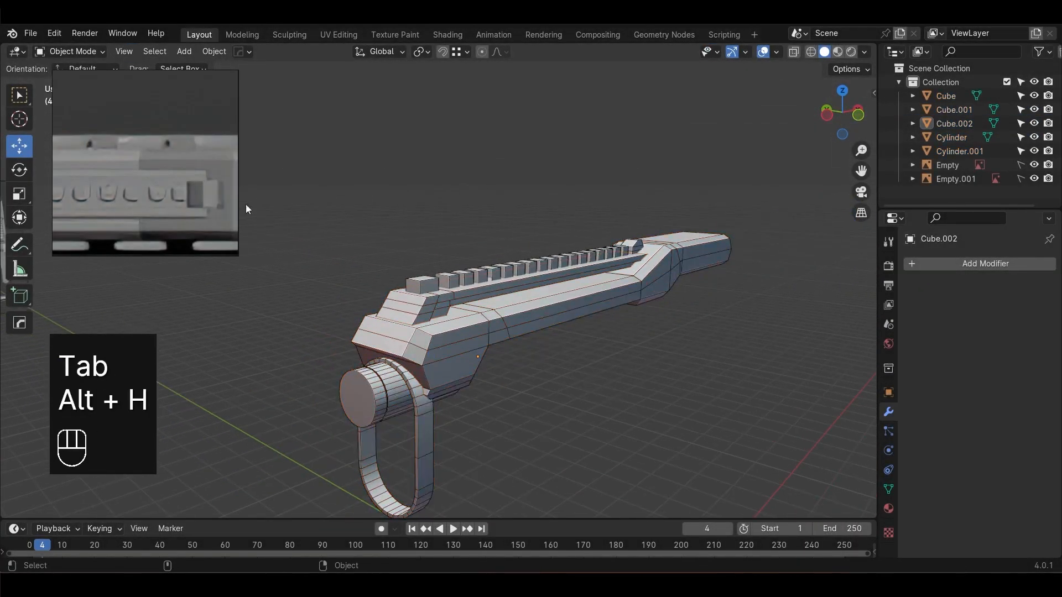
scroll(181, 178, "down", 3)
middle_click_drag(113, 177, 216, 186)
left_click(569, 350)
scroll(569, 350, "up", 2)
left_click_drag(580, 351, 563, 348, "alt")
key("KP_1")
key("alt+z")
scroll(528, 344, "down", 2)
scroll(549, 320, "up", 1)
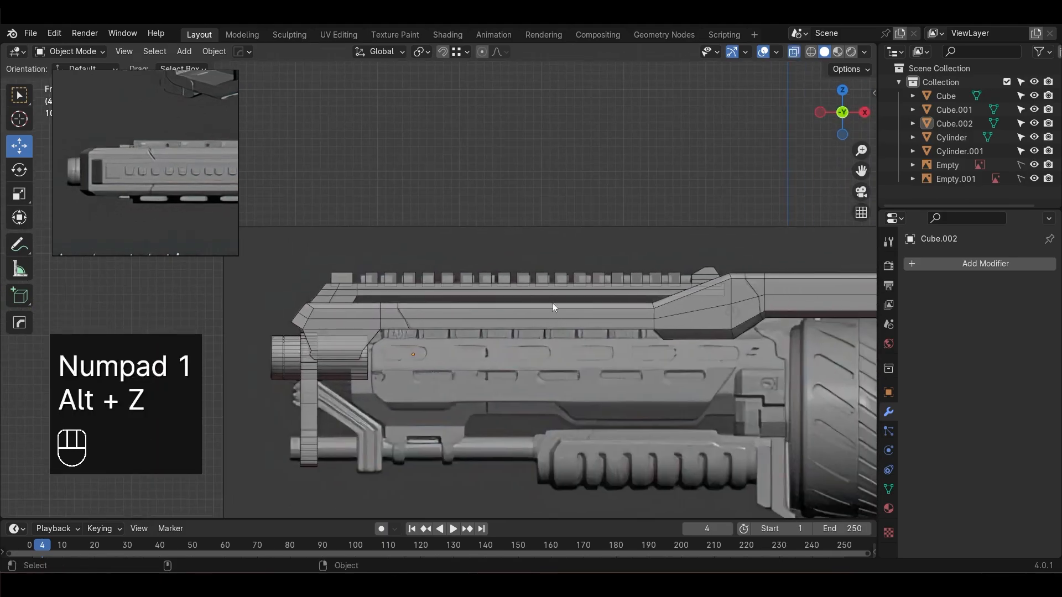
key("ctrl+s")
Add a cylinder and place it over the front end of the lower tube in the reference image
scroll(549, 374, "down", 1)
middle_click_drag(369, 397, 403, 297, "alt")
scroll(387, 348, "up", 1)
middle_click_drag(470, 379, 392, 345, "alt")
key("shift+a")
mouse_move(332, 305)
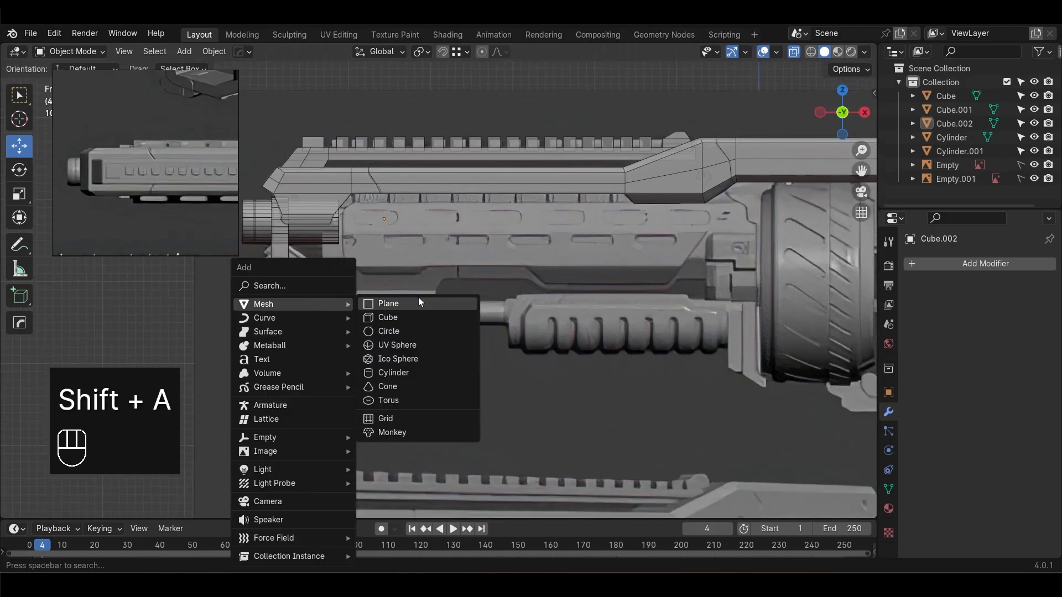
left_click(396, 372)
scroll(480, 392, "down", 4)
key("w")
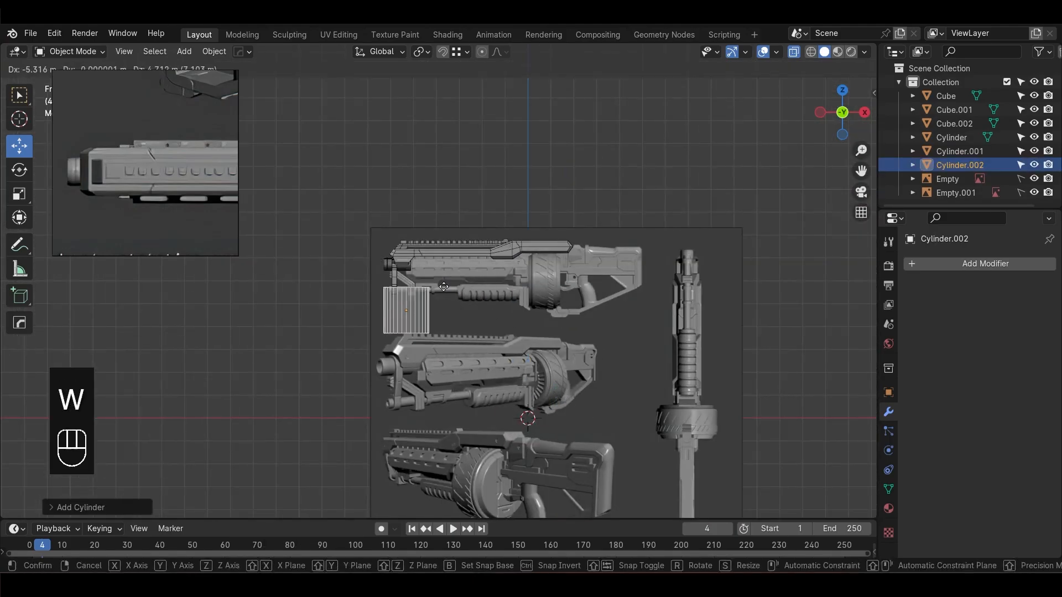
left_click(436, 273)
key("KP_Decimal")
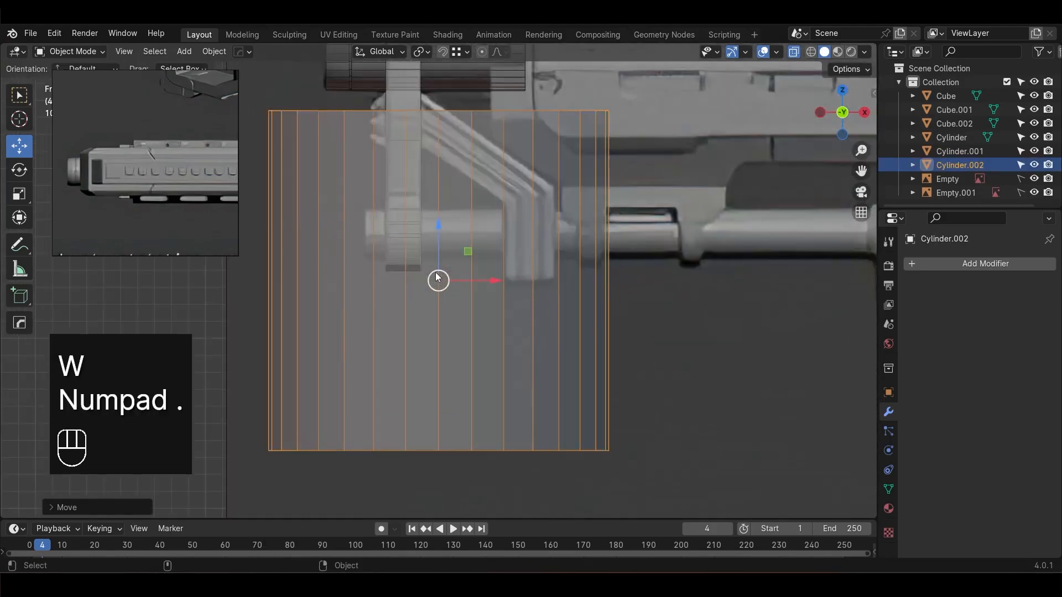
Rotate the new cylinder 90 degrees, scale it down to the tube's thickness, and align it with the tube's front end
key("r")
key("KP_9")
key("KP_0")
left_click(492, 300)
key("s")
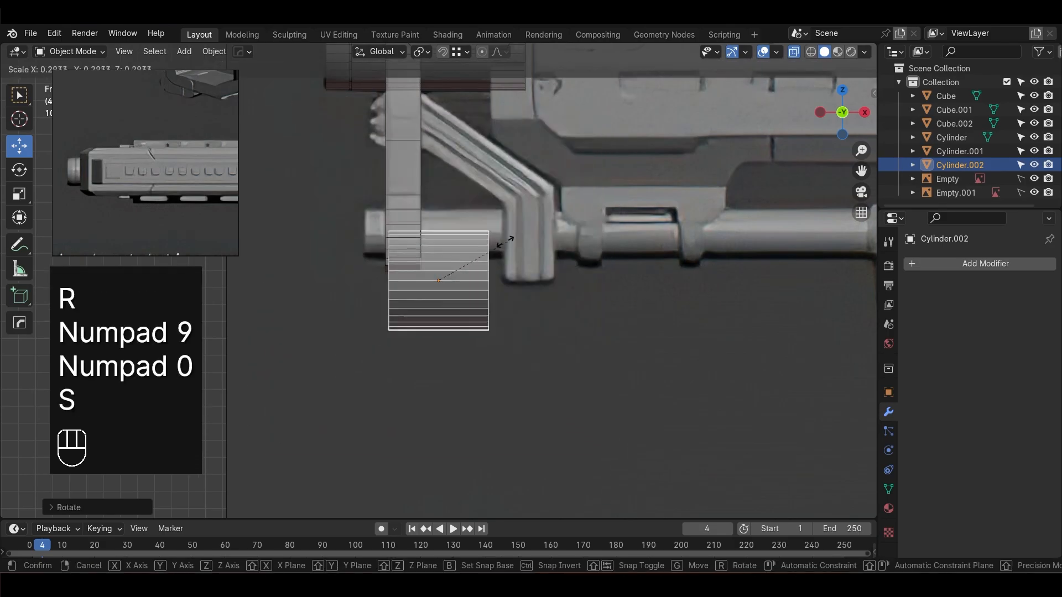
left_click(482, 245)
left_click_drag(428, 270, 393, 236)
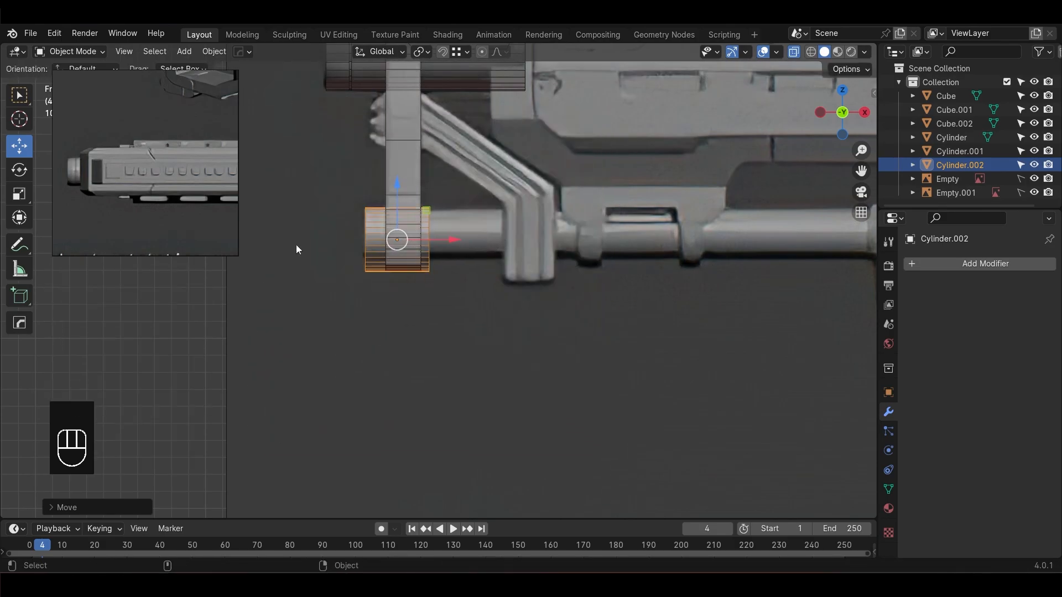
Scale the cylinder down further and raise it to sit inside the loop bracket, checking it against the reference and the side view
scroll(143, 202, "down", 2)
middle_click_drag(138, 113, 175, 185)
scroll(150, 211, "down", 2)
scroll(136, 166, "up", 4)
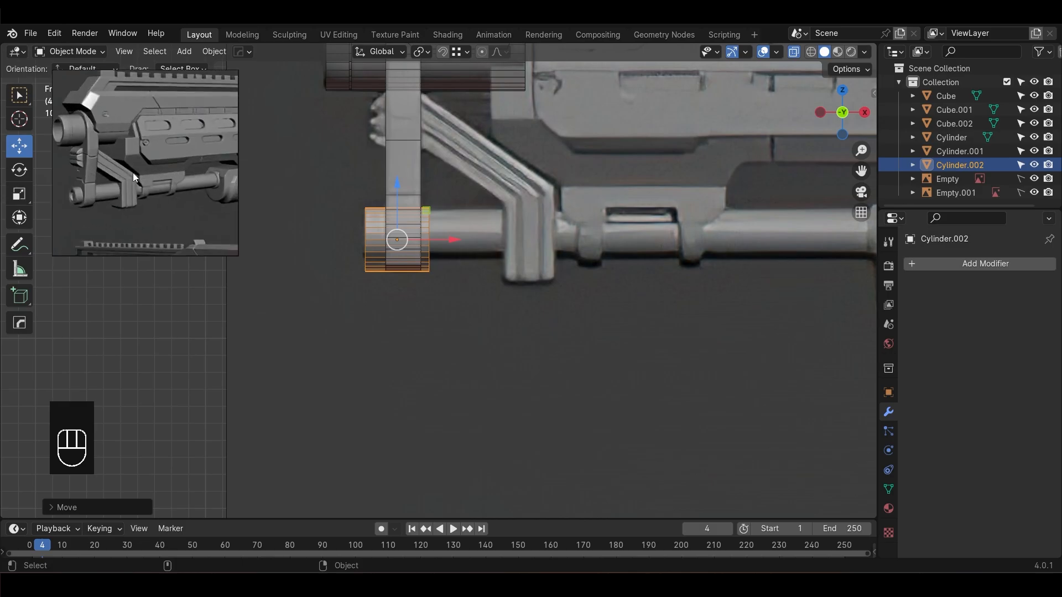
scroll(137, 170, "up", 2)
scroll(443, 260, "up", 2)
left_click(600, 251)
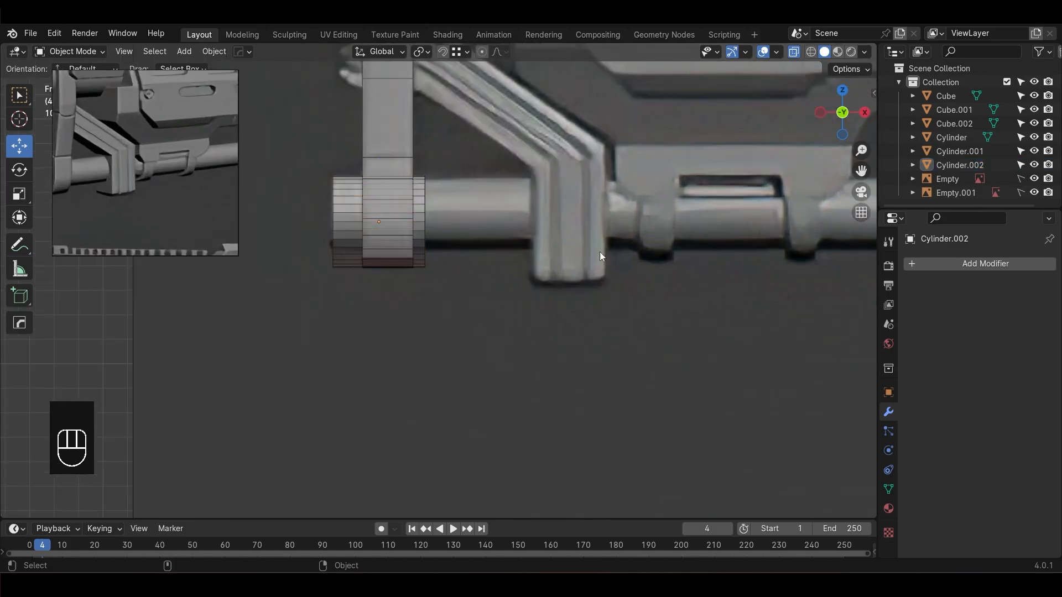
left_click(400, 161)
left_click(346, 214)
key("s")
left_click(582, 233)
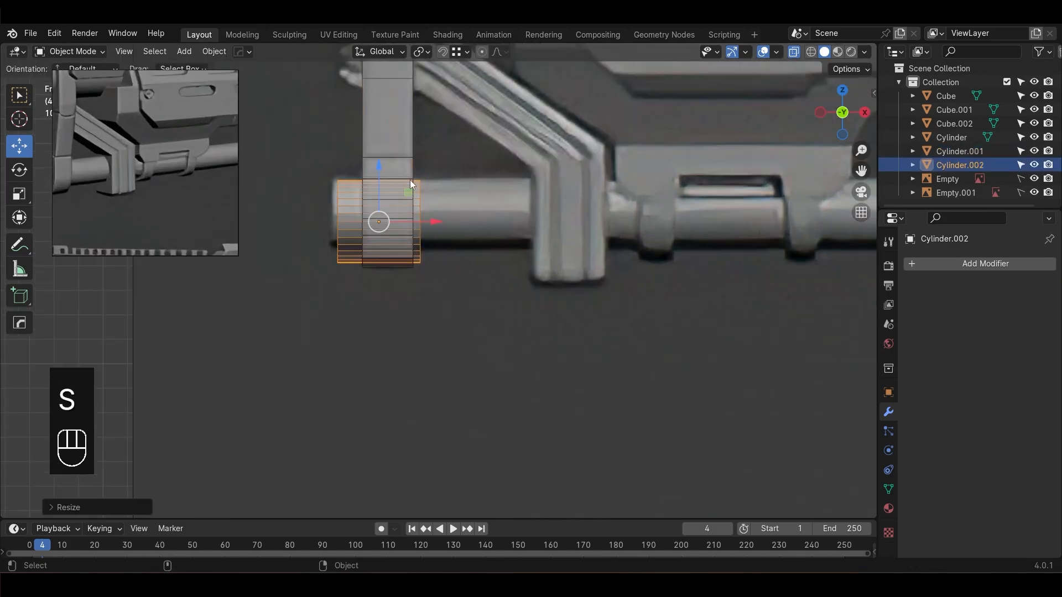
mouse_move(380, 169)
left_mouse_down()
mouse_move(384, 211)
mouse_move(387, 125)
mouse_move(385, 161)
left_mouse_up()
key("s")
left_click(552, 197)
key("grave")
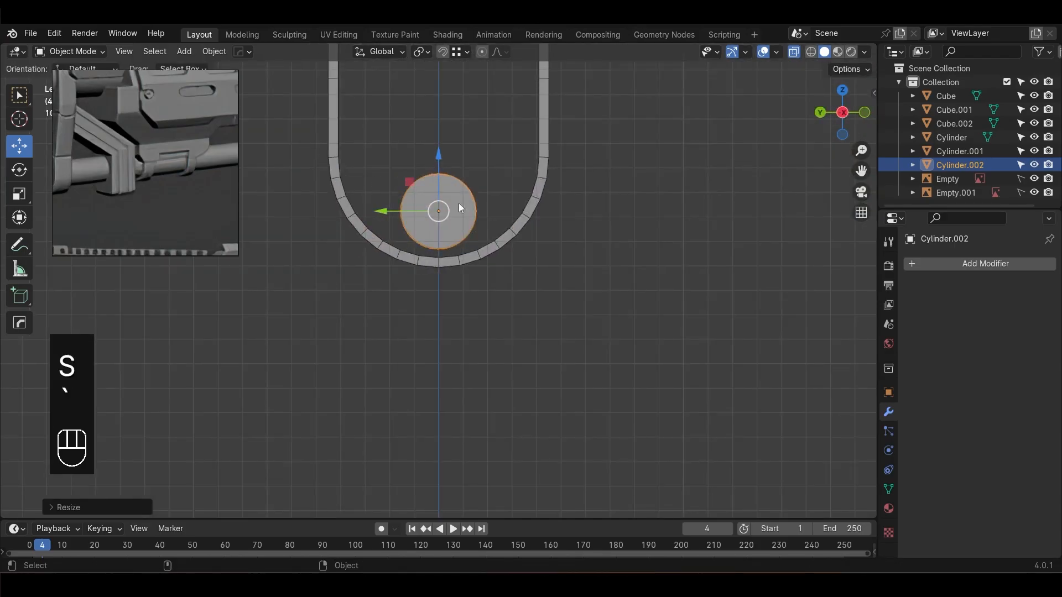
key("KP_1")
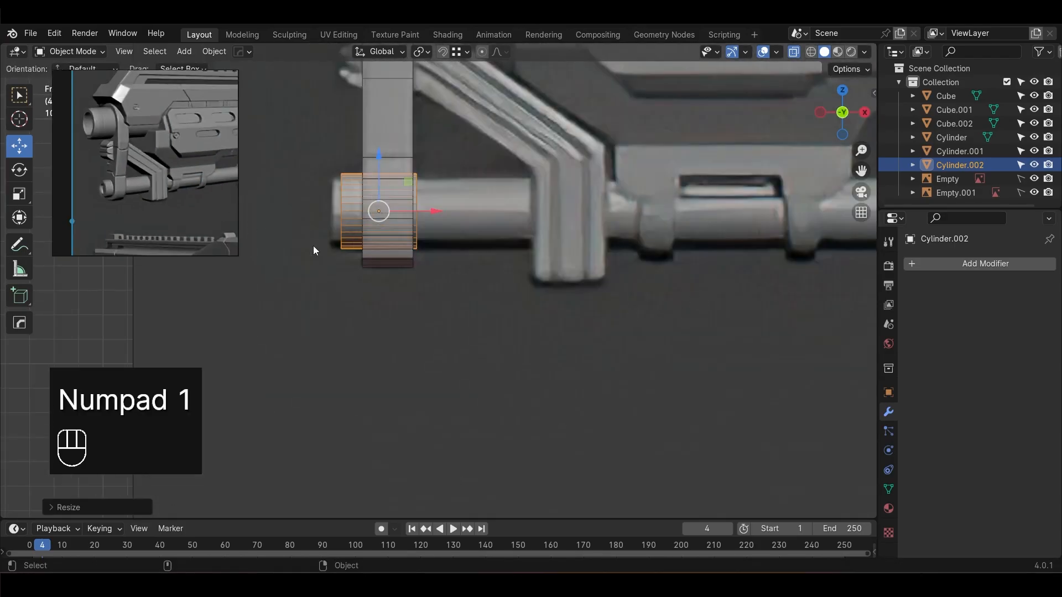
Move the cylinder's front face to the reference tube's tip and extend its rear face back to the angled brace
left_click(563, 321)
left_click(347, 212)
key("Tab")
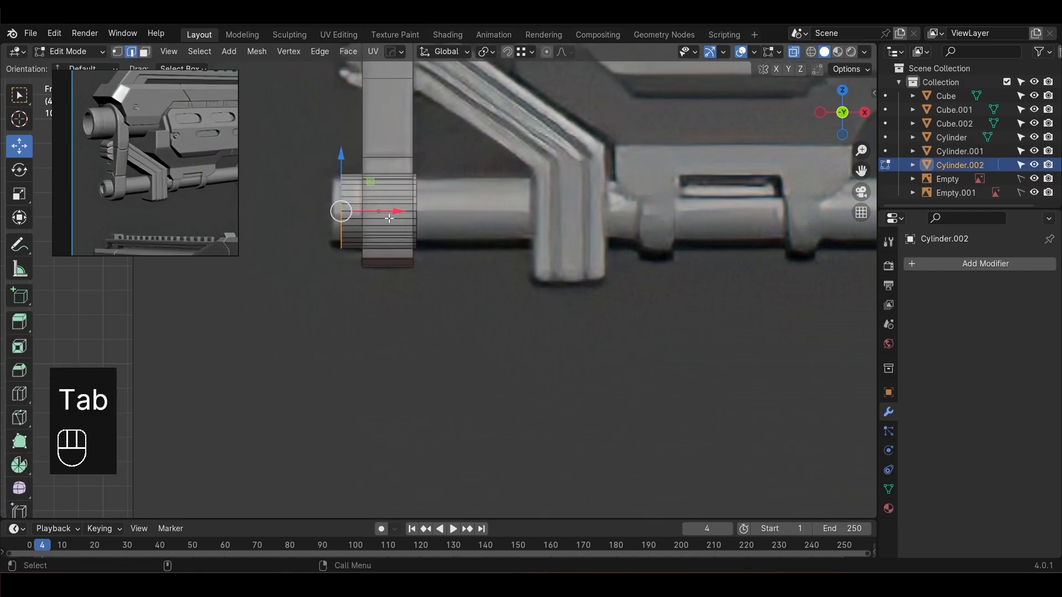
left_click_drag(392, 212, 383, 212)
left_click_drag(458, 281, 397, 160)
scroll(482, 222, "down", 3)
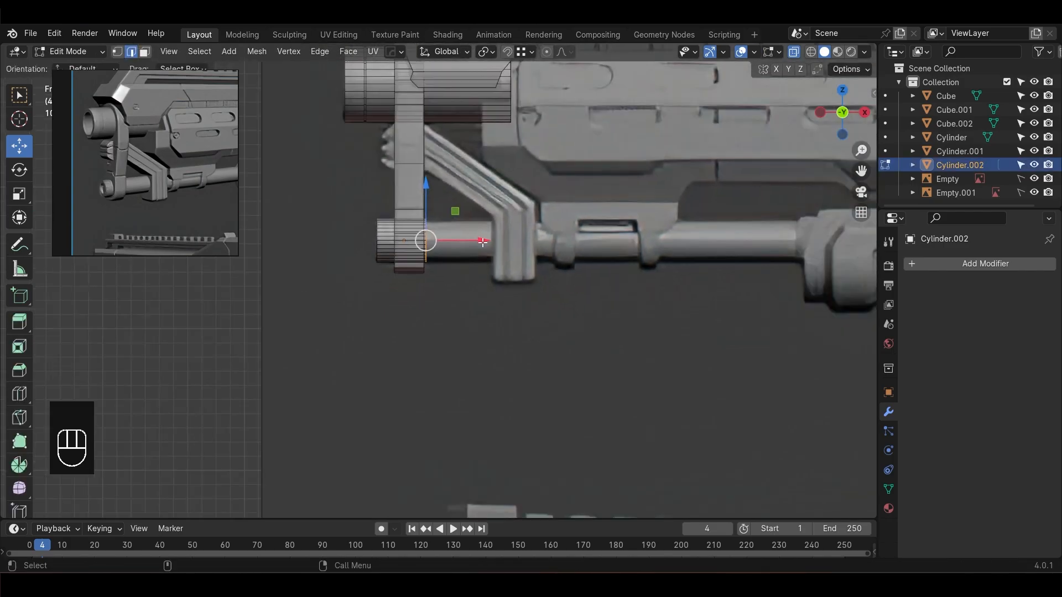
left_click_drag(482, 242, 585, 251)
key("Tab")
Edit the loop bracket in vertex mode and select the vertices of its lower curved end
left_click(590, 346)
scroll(575, 332, "down", 1)
left_click(416, 205)
middle_click_drag(500, 287, 511, 307, "alt")
scroll(500, 321, "up", 3)
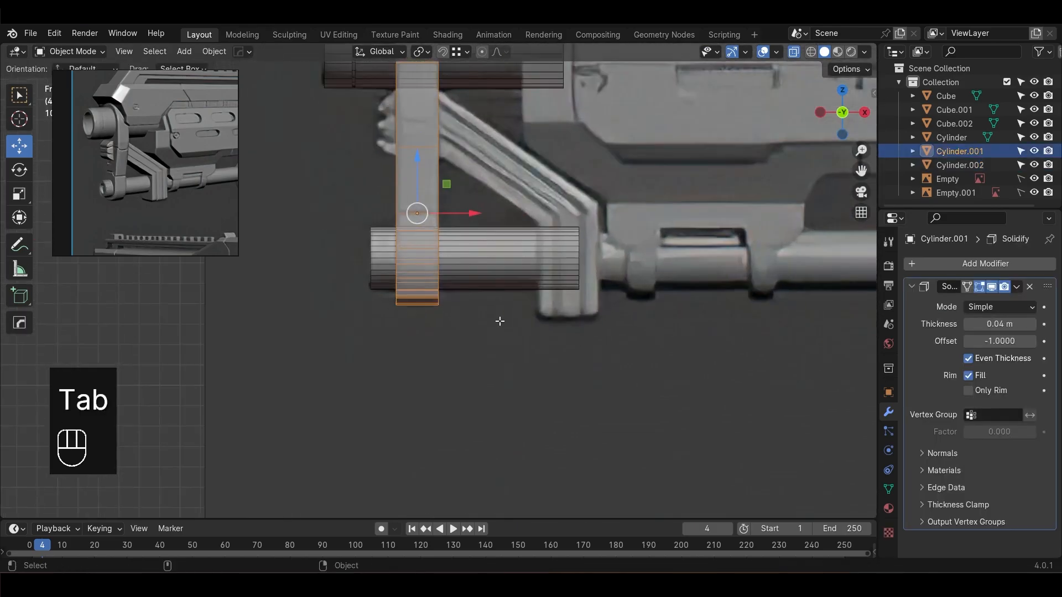
key("Tab")
key("1")
left_click_drag(448, 287, 374, 205)
Try narrowing the bracket's lower curve along the Y axis, and undo the scaling
left_click_drag(449, 318, 619, 345, "alt")
key("s")
key("y")
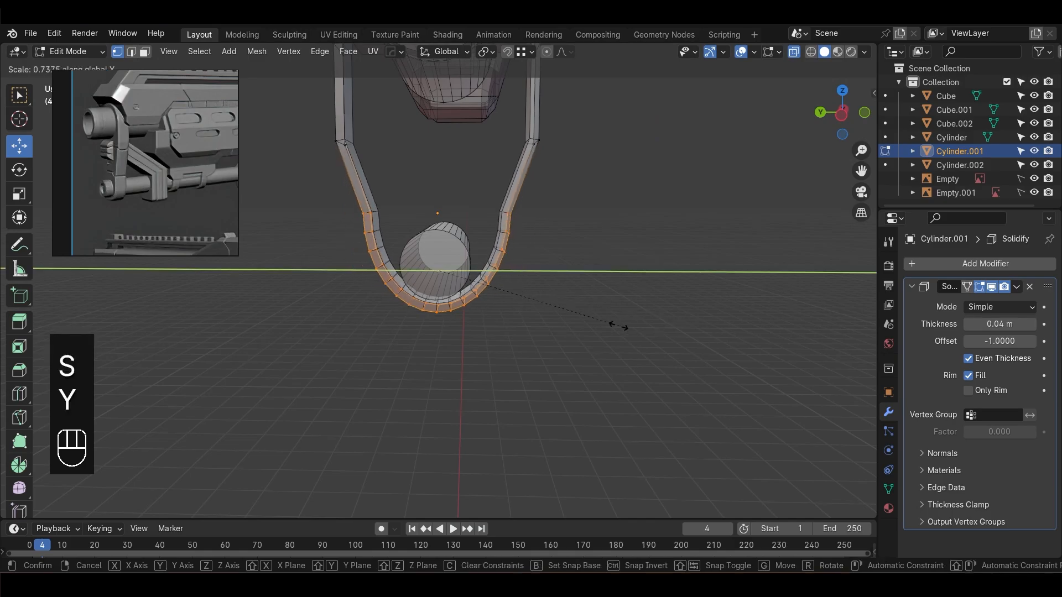
left_click(595, 333)
key("ctrl+z")
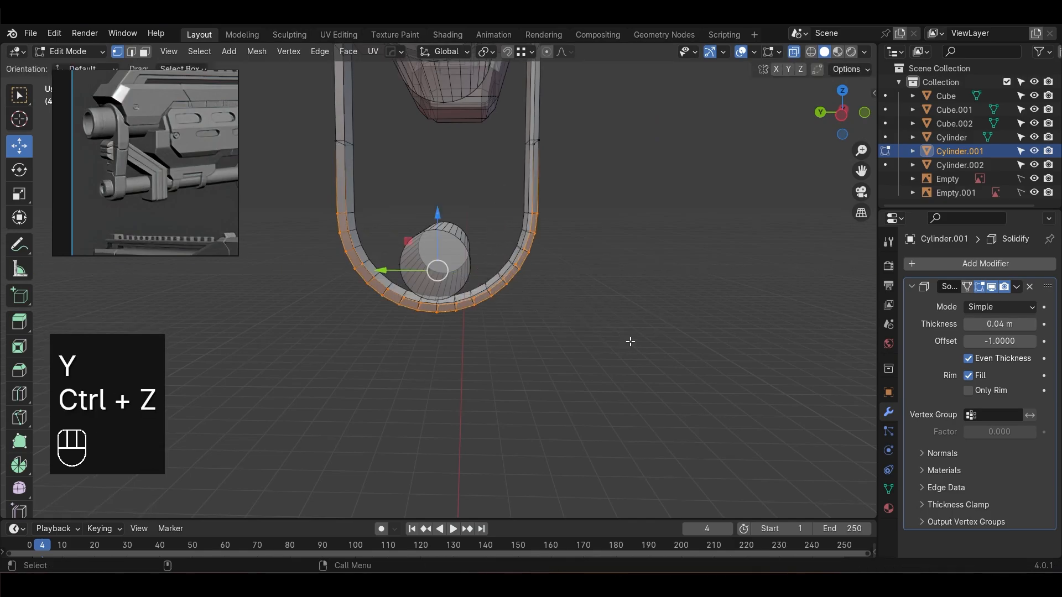
Reselect the bracket's lower curve and scale it down uniformly to fit closely around the lower tube
left_click_drag(628, 360, 325, 178)
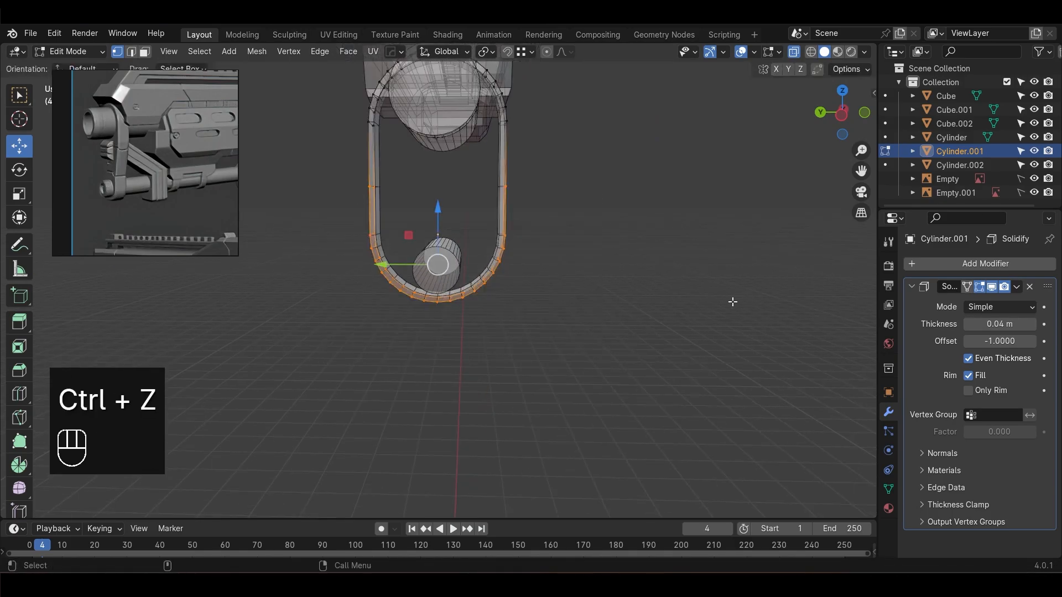
left_click_drag(716, 337, 369, 186, "alt")
left_click_drag(427, 262, 588, 275, "alt")
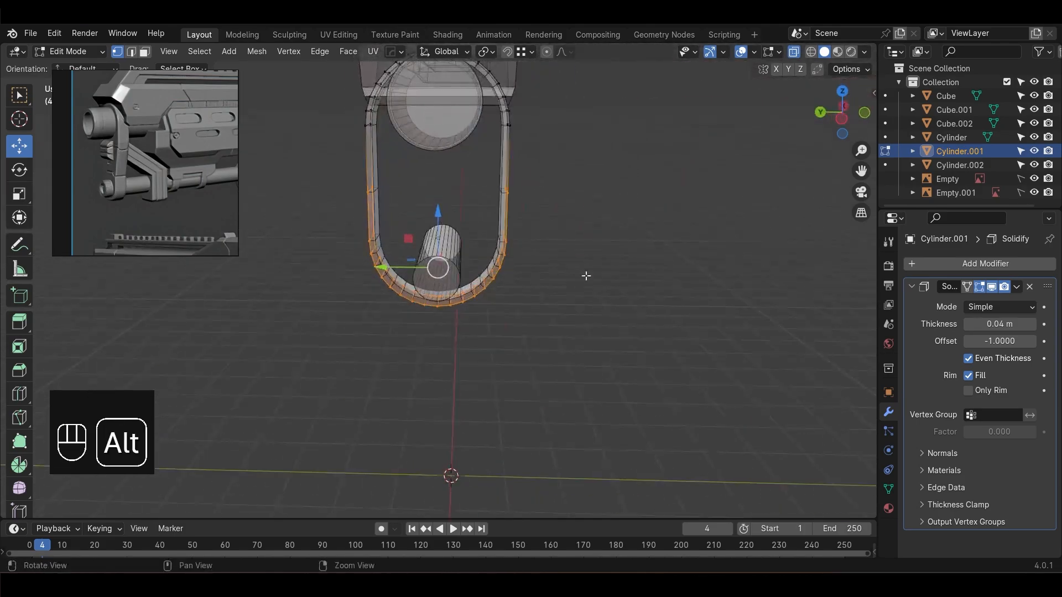
key("KP_1")
left_click_drag(366, 185, 365, 184)
left_click_drag(407, 219, 567, 273, "alt")
key("ctrl+z")
key("s")
left_click(512, 302)
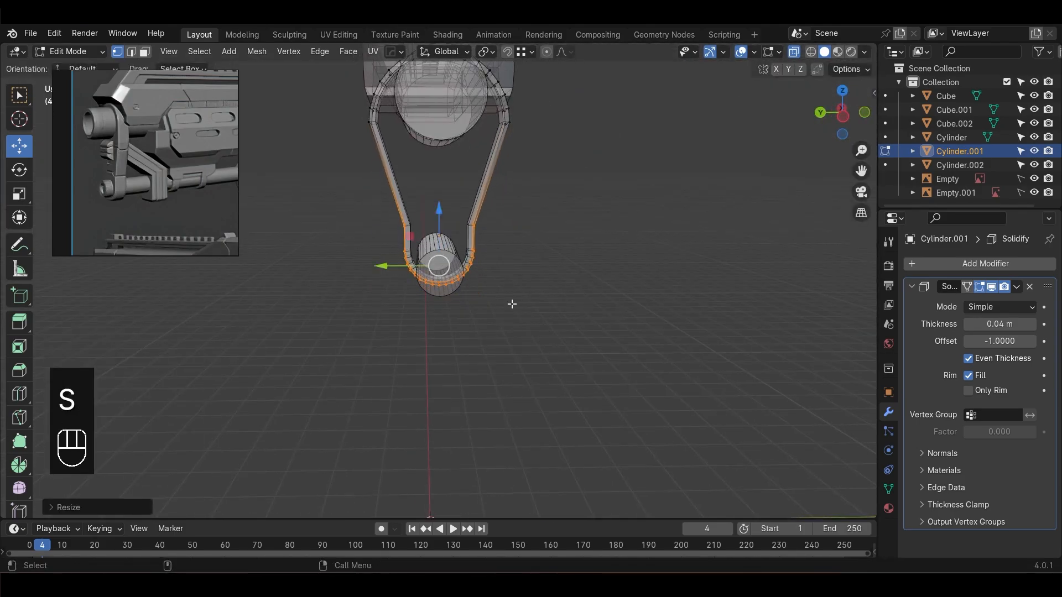
Scale the bracket's lower curve along X to match the width of its upper part
key("KP_1")
key("s")
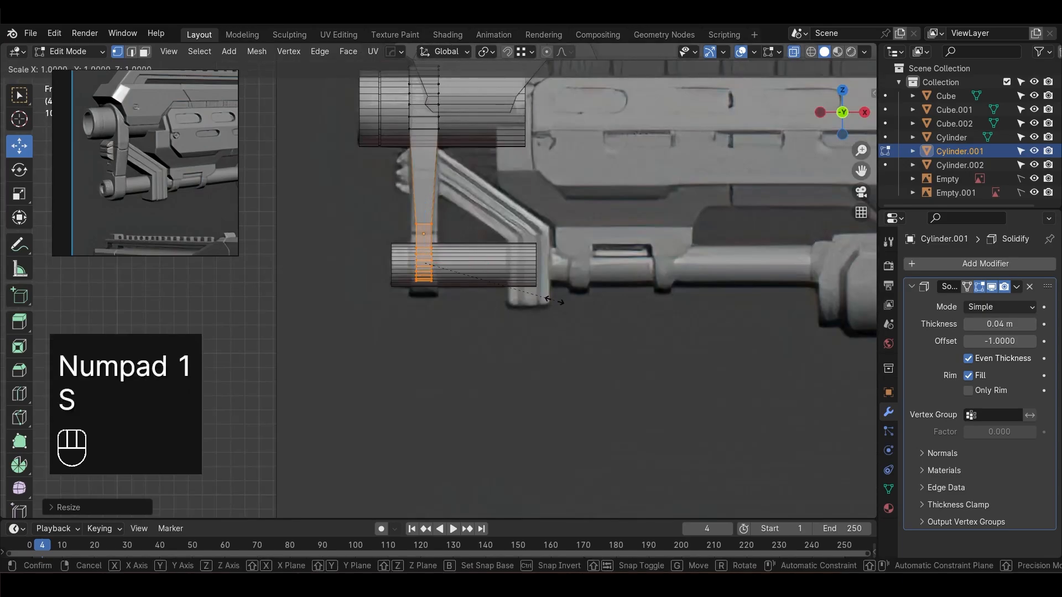
key("y")
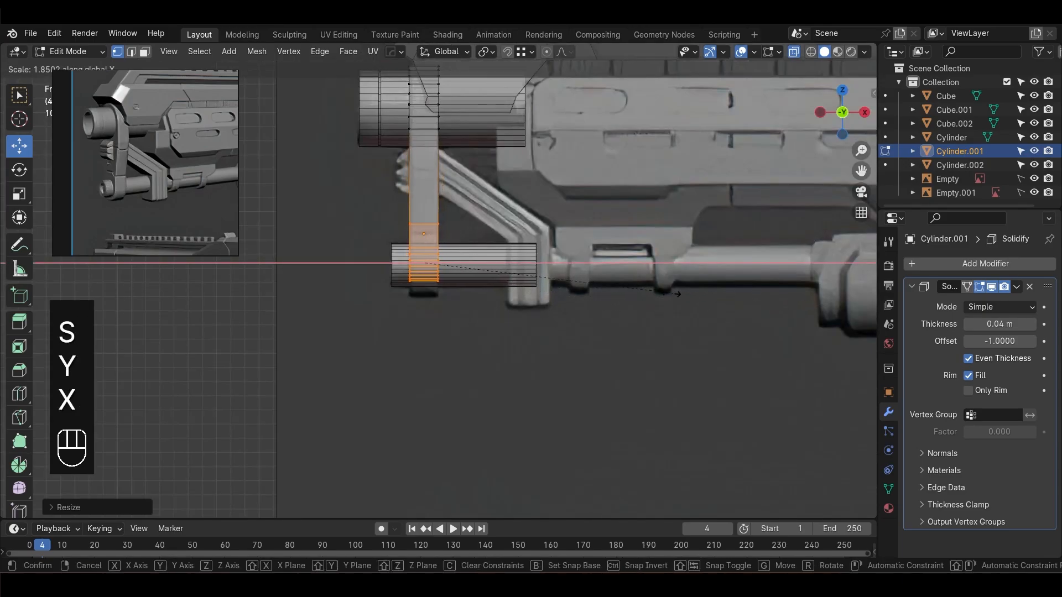
left_click(664, 293)
Move the bracket's lower curve down so it wraps under the tube, and check the fit from the side
scroll(381, 187, "up", 2)
left_click_drag(417, 203, 426, 220)
left_click(489, 351)
middle_click_drag(488, 350, 617, 354, "alt")
key("alt+z")
key("alt+z")
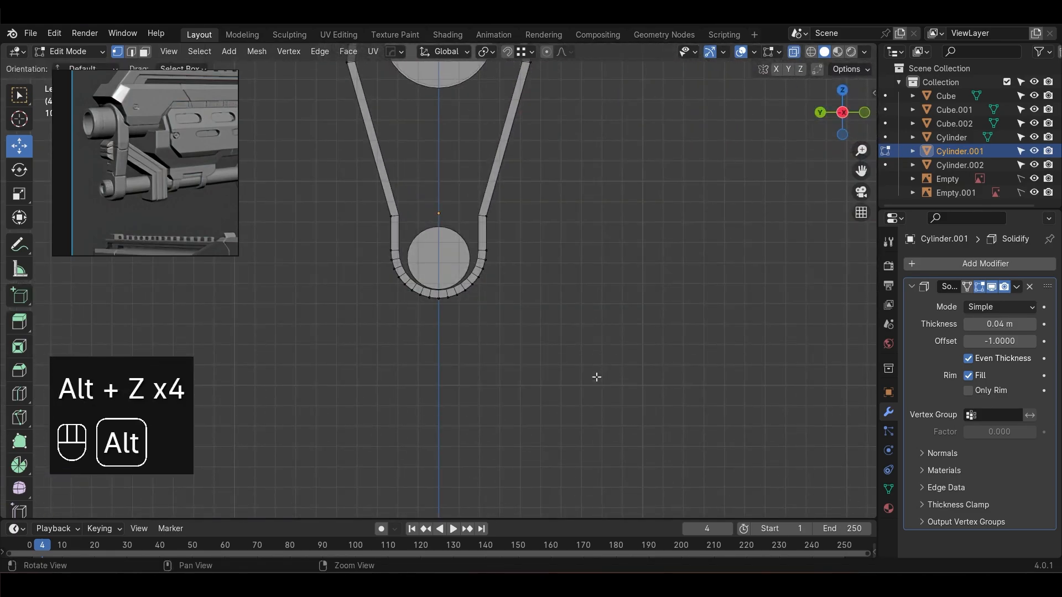
Scale down the bracket's lower curve in small uniform increments and lower it to wrap snugly around the lower tube
left_click_drag(601, 381, 361, 165)
key("alt+z")
scroll(674, 263, "up", 2)
middle_click_drag(673, 264, 679, 294, "shift")
key("s")
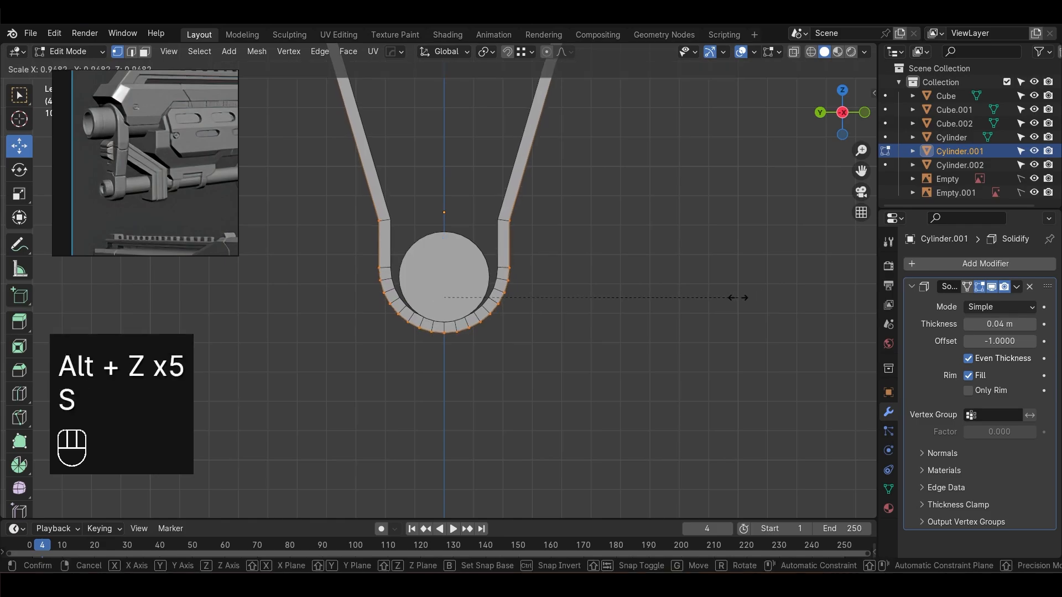
left_click(725, 294)
left_click_drag(447, 236, 447, 242)
key("s")
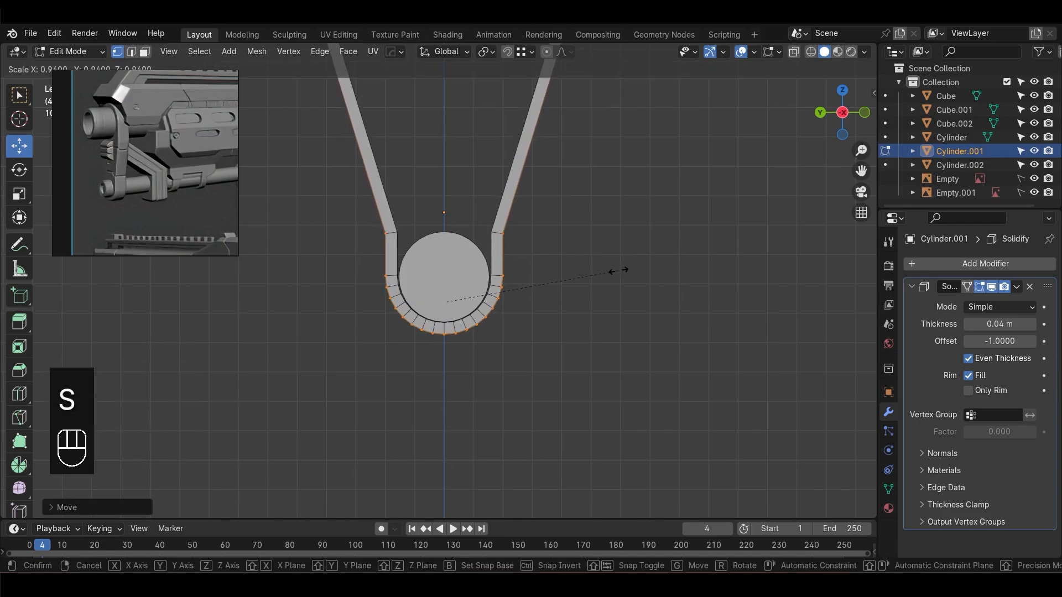
left_click(615, 270)
left_click_drag(448, 245, 444, 250)
Snap the front and rear edge vertices of the bracket's lower curve to the upper part's edges along X
key("KP_1")
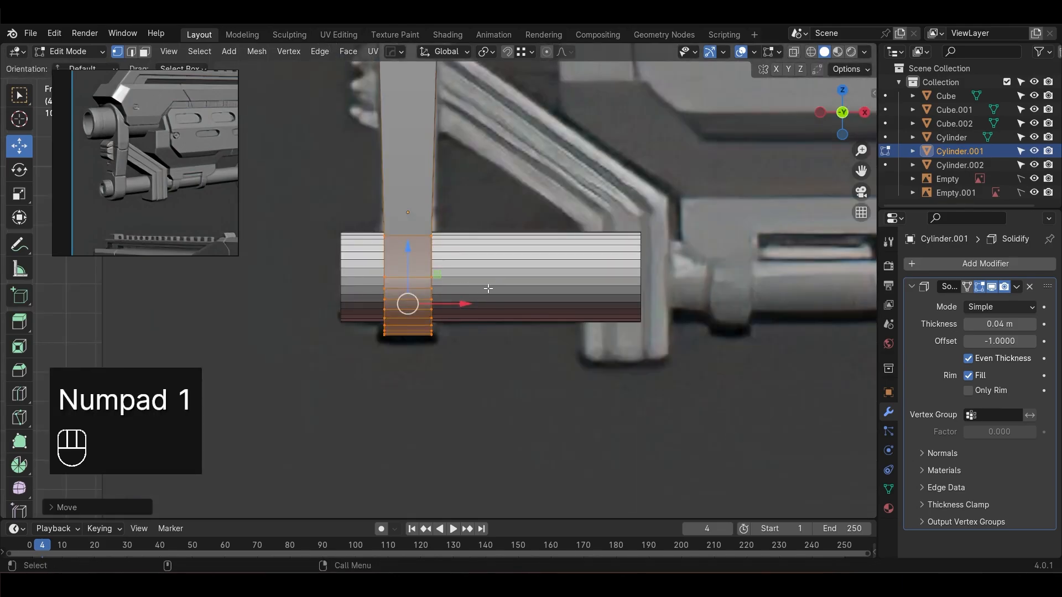
key("alt+z")
left_click_drag(497, 380, 420, 196)
scroll(437, 279, "down", 2)
middle_click_drag(443, 280, 449, 329, "alt")
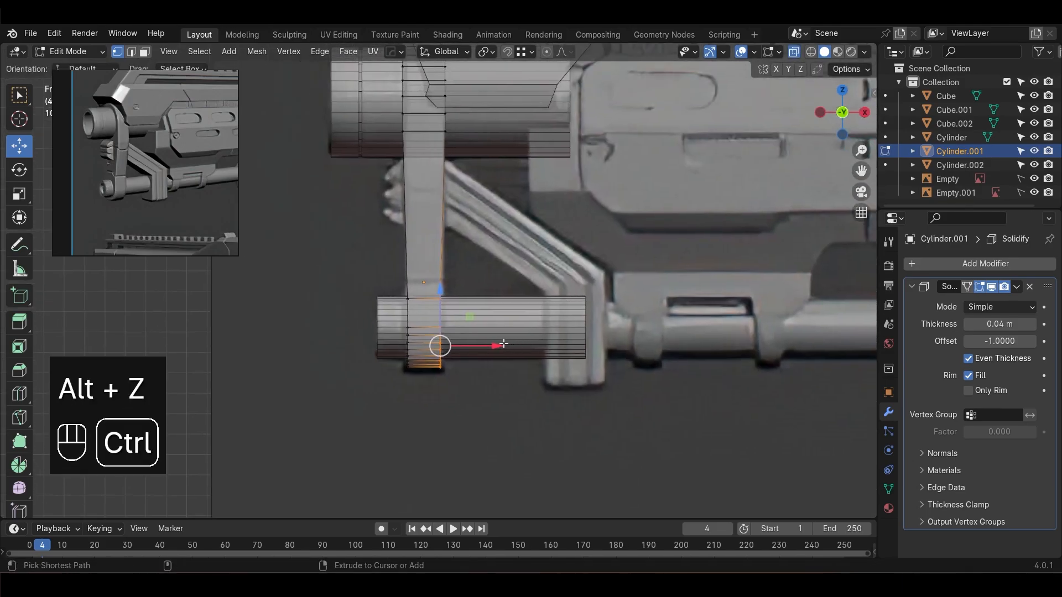
left_click_drag(496, 347, 446, 134, "ctrl")
left_click_drag(366, 270, 412, 391)
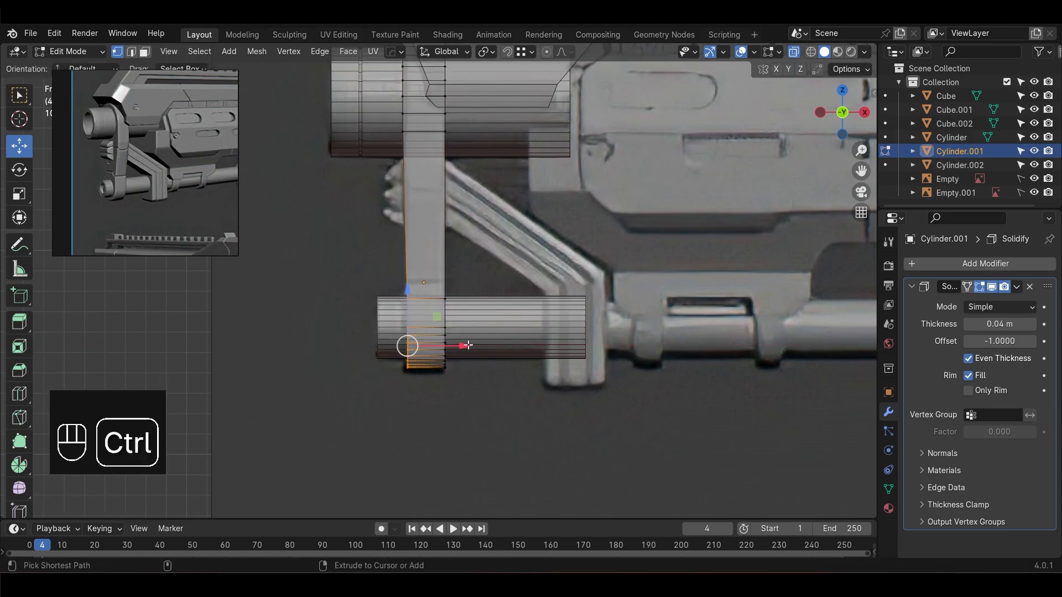
left_click_drag(464, 346, 507, 228, "ctrl")
Scale the bracket's upper curve down uniformly around the barrel and raise it slightly along Z
middle_click_drag(558, 268, 549, 338, "alt")
key("alt+z")
key("KP_1")
key("alt+z")
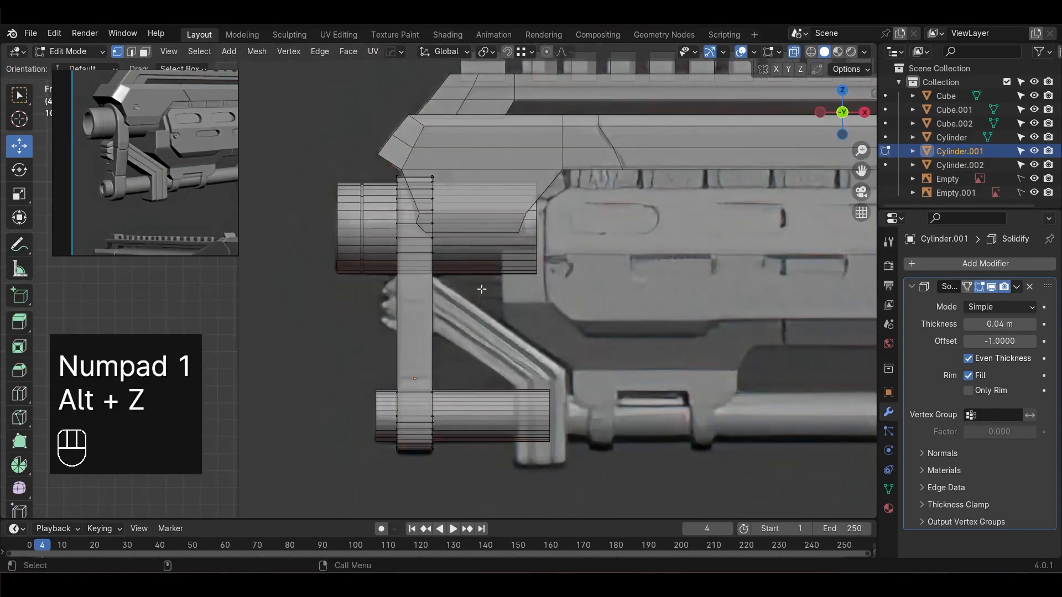
key("alt+z")
middle_click_drag(491, 277, 730, 296, "alt")
key("s")
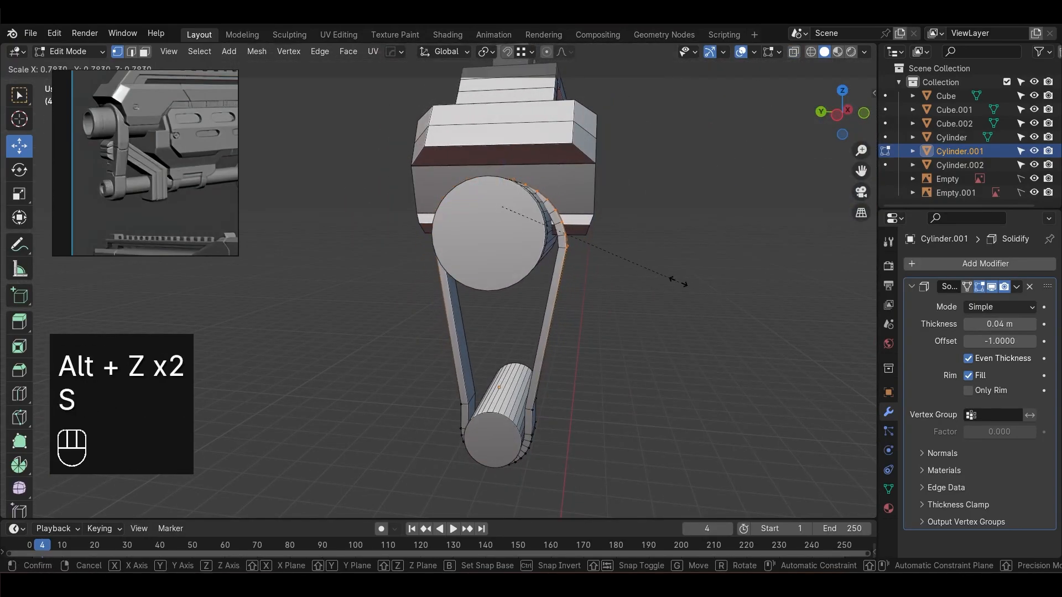
left_click(675, 277)
mouse_move(500, 154)
middle_mouse_down("alt")
mouse_move(487, 149)
mouse_move(498, 145)
middle_mouse_up("alt")
left_click_drag(497, 145, 501, 144)
Compare the bracket and gun body with the reference images from the top, front and angled views
middle_click_drag(711, 311, 680, 310, "alt")
key("KP_7")
scroll(578, 344, "down", 3)
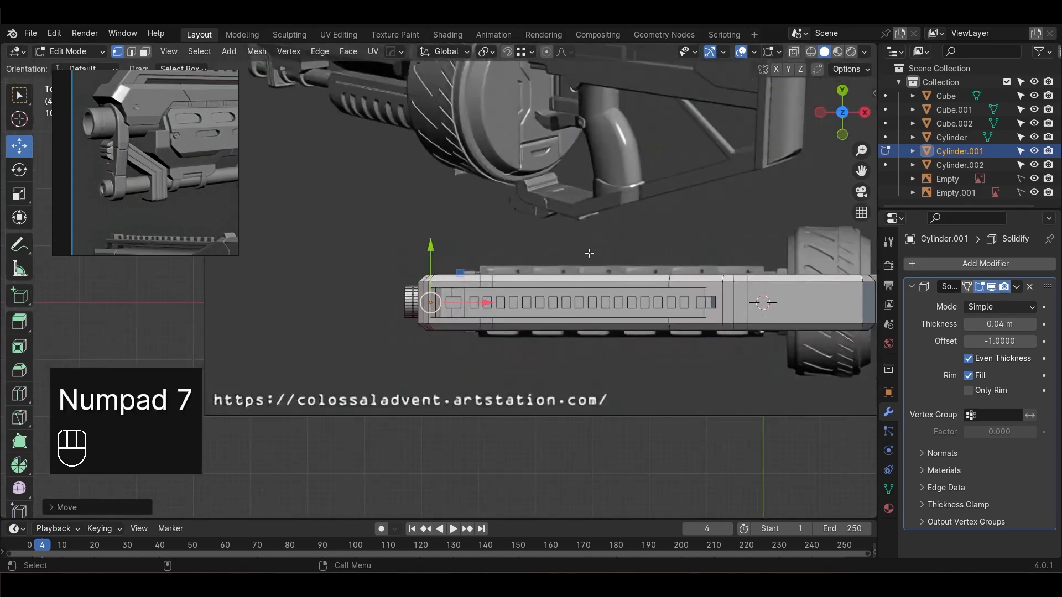
middle_click_drag(559, 199, 606, 251, "alt")
key("KP_1")
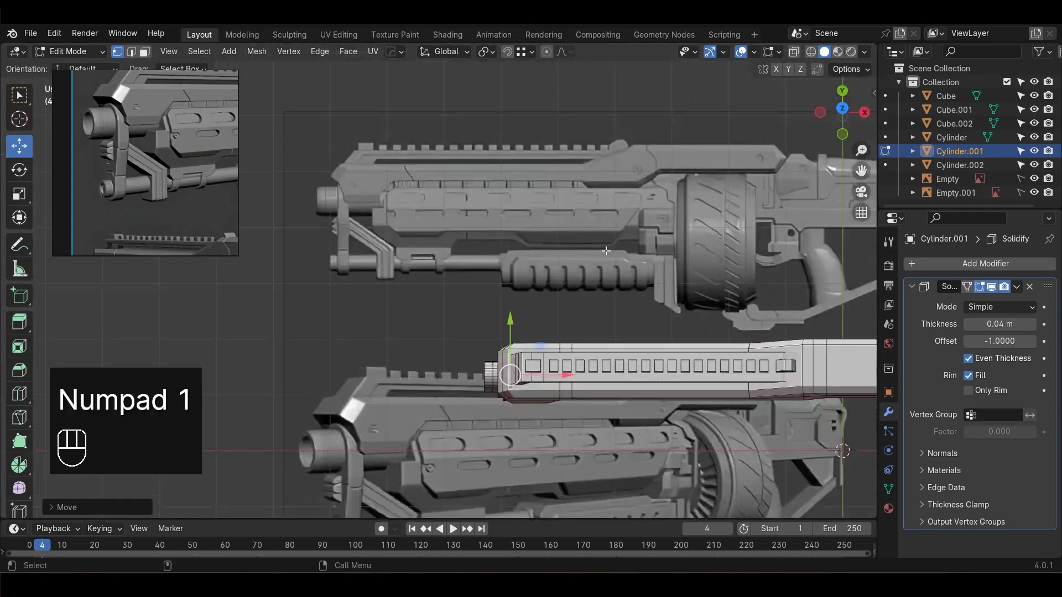
scroll(570, 325, "up", 4)
middle_click_drag(563, 297, 673, 335, "alt")
Scale the bracket's upper curve to about 0.95 so it sits closer to the barrel
key("KP_Decimal")
scroll(508, 287, "down", 3)
key("s")
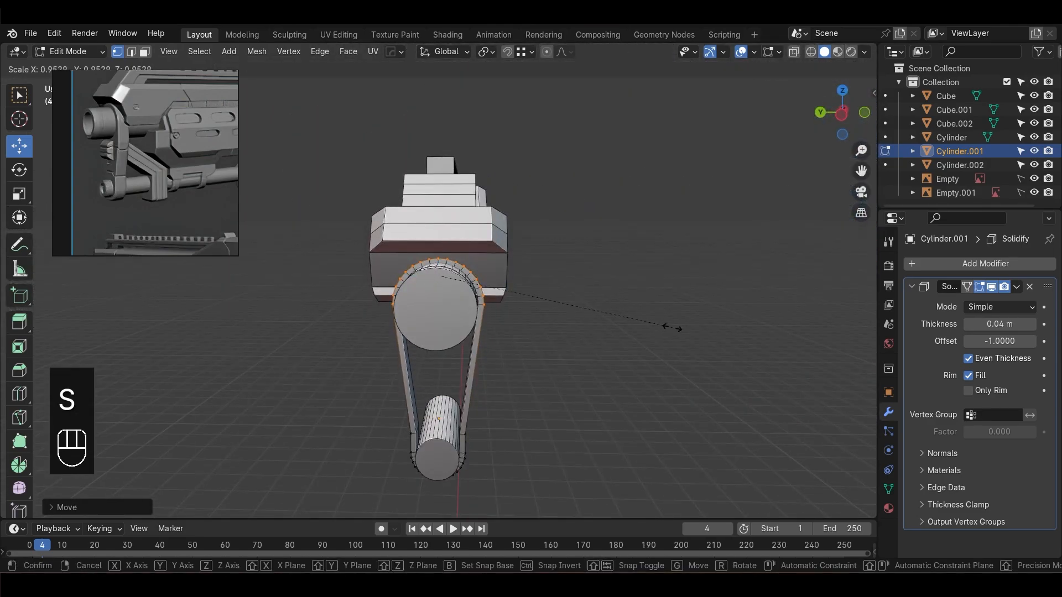
left_click(666, 326)
Rescale the bracket's upper curve in the see-through side view and move it up above the barrel
key("KP_1")
key("KP_3")
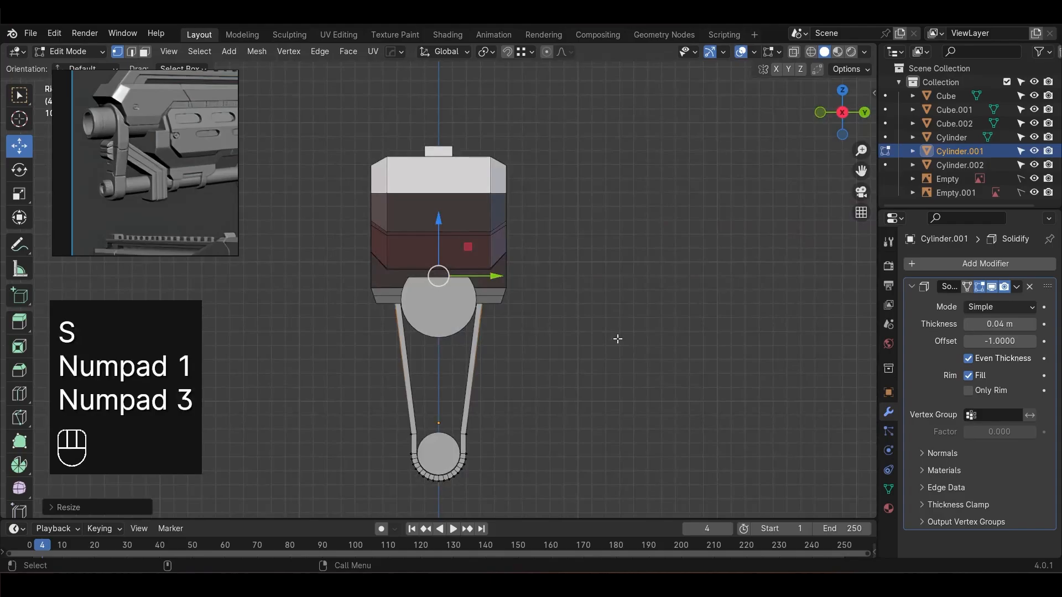
key("alt+z")
key("alt+z")
key("alt+z")
middle_click_drag(564, 355, 612, 315, "shift")
key("s")
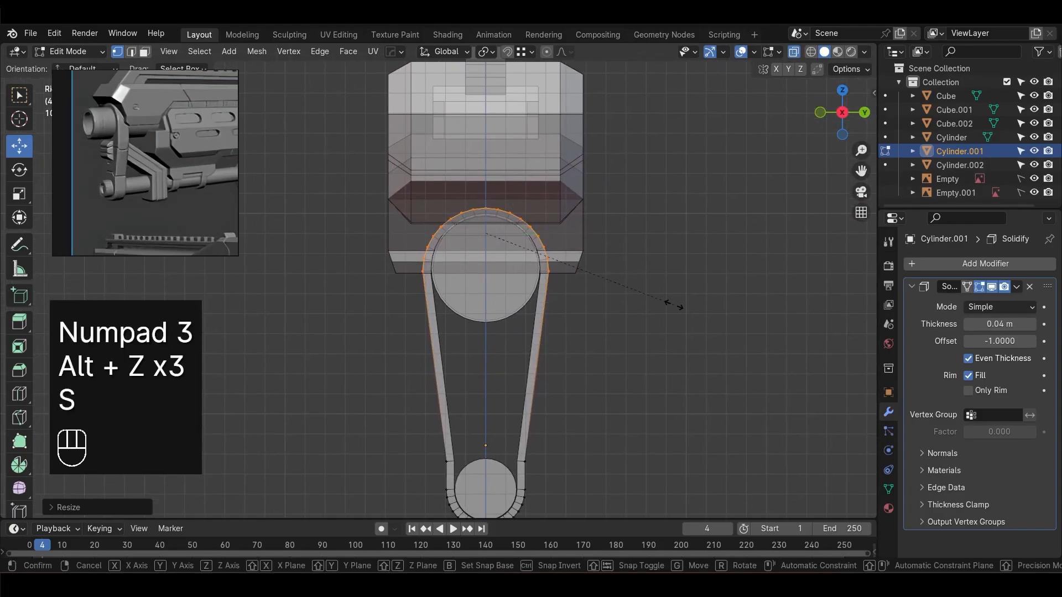
left_click(642, 300)
left_click_drag(487, 187, 486, 178)
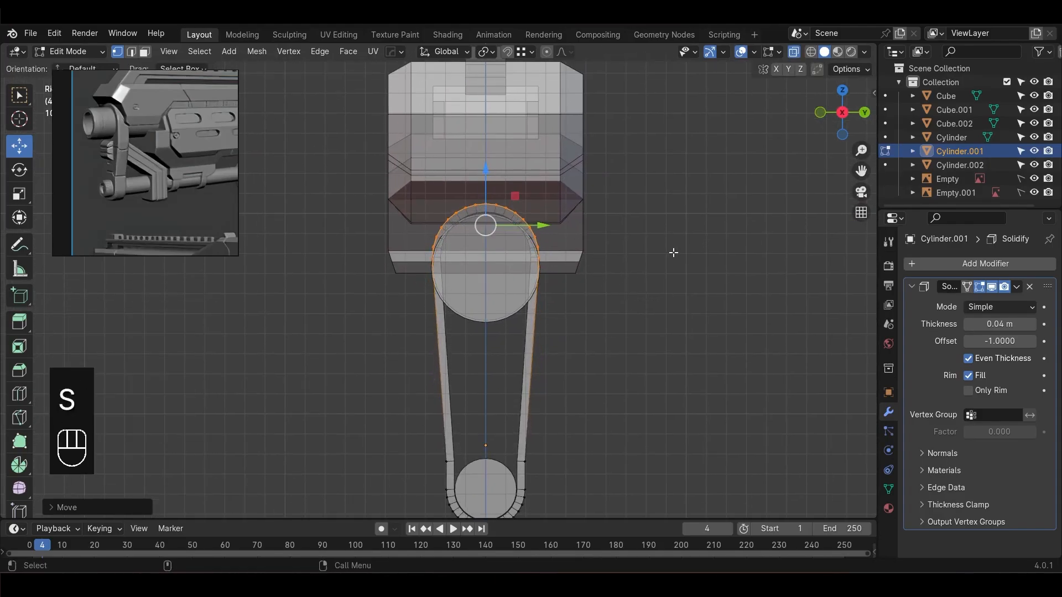
Enlarge the upper curve slightly and lower it so it evenly surrounds the barrel, and clear the selection
key("s")
left_click(688, 264)
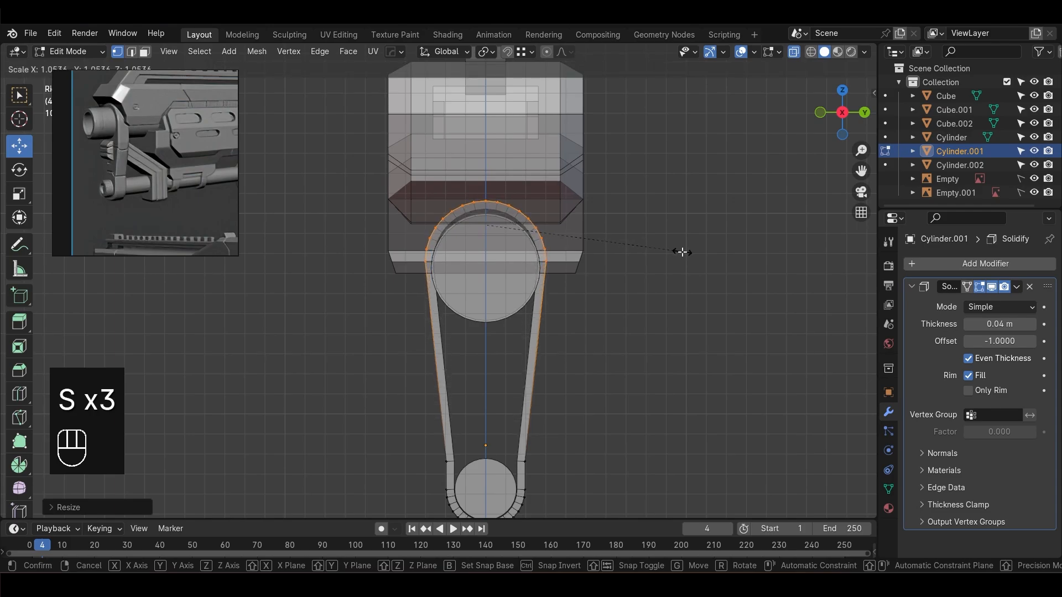
left_click(681, 251)
left_click_drag(485, 169, 489, 176)
key("s")
left_click(717, 252)
left_click(707, 292)
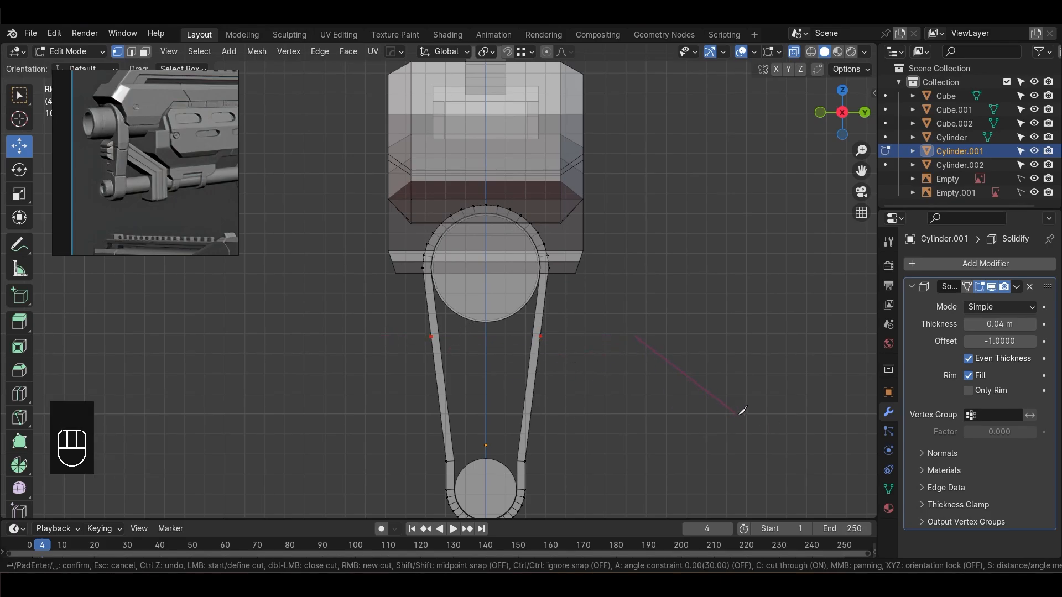
Cut both bracket legs horizontally just below the barrel and scale the new vertices inward along Y
scroll(602, 367, "up", 1)
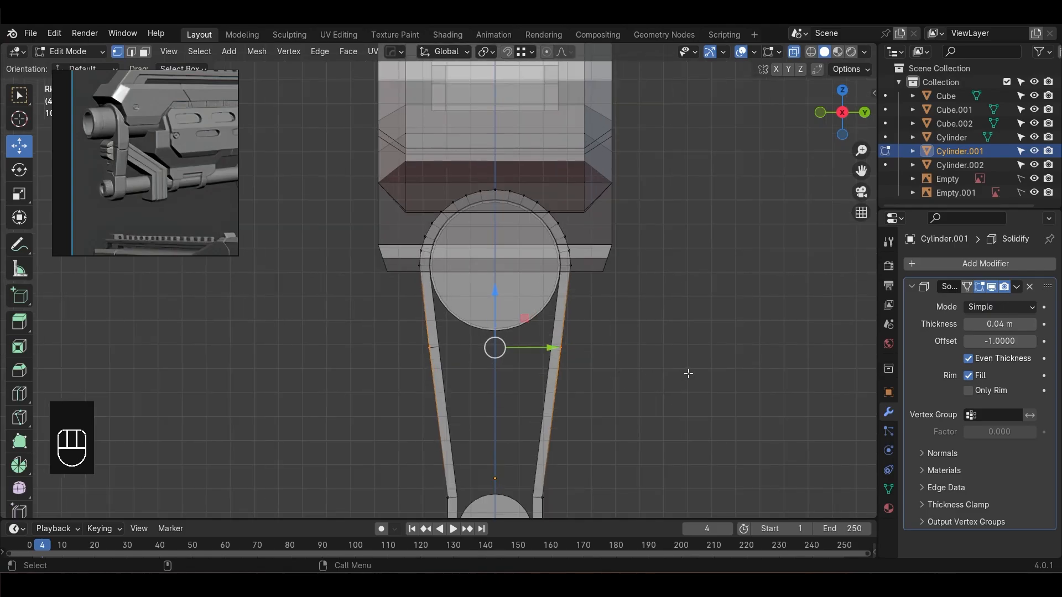
key("s")
key("y")
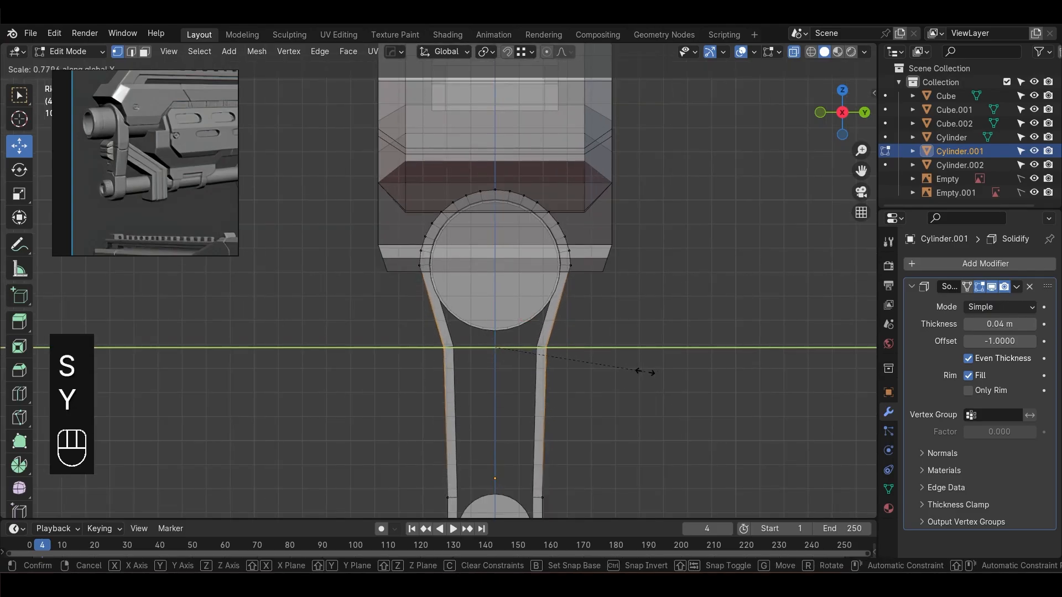
left_click(659, 371)
Try snapping the legs' bend vertices into line with the lower section and scaling them along Y, and undo the changes
middle_click_drag(614, 408, 609, 335, "alt")
left_click_drag(596, 332, 528, 252)
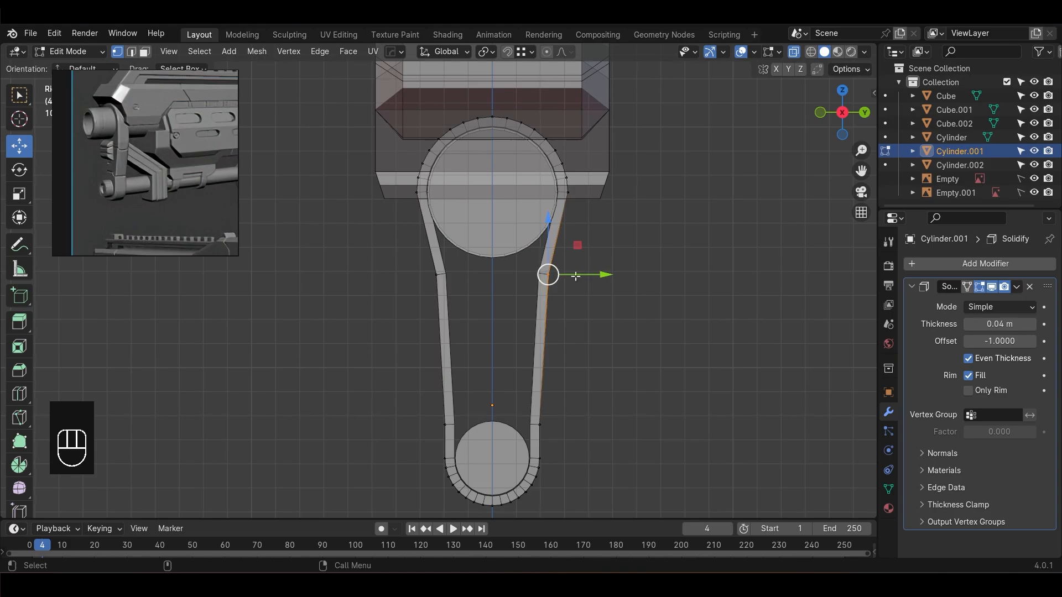
left_click_drag(596, 276, 541, 425, "ctrl")
left_click_drag(422, 263, 446, 424)
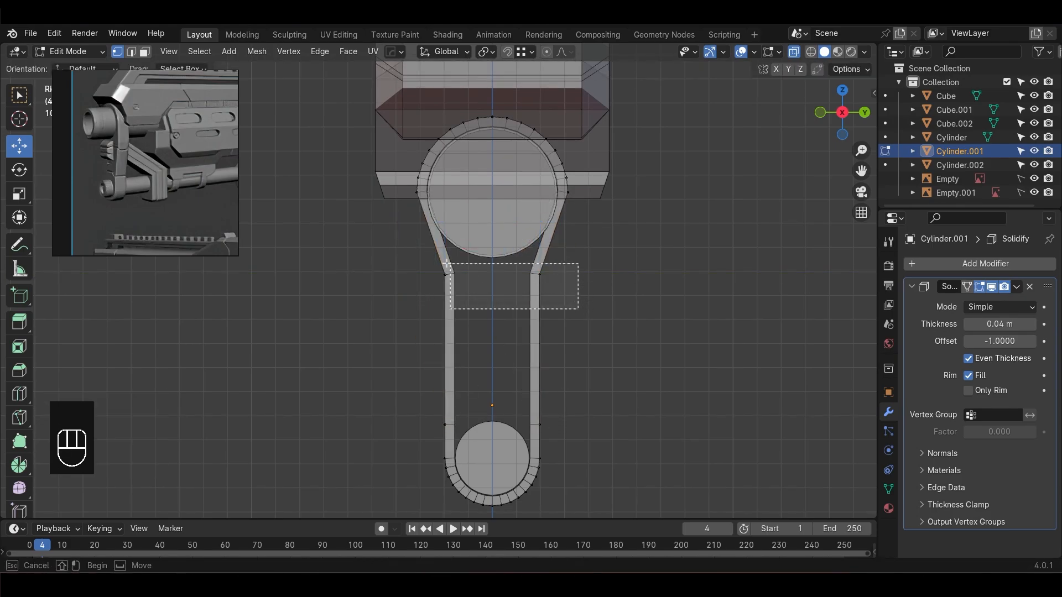
left_click_drag(446, 264, 447, 264)
key("s")
key("y")
key("ctrl+z")
key("ctrl+z")
key("ctrl+z")
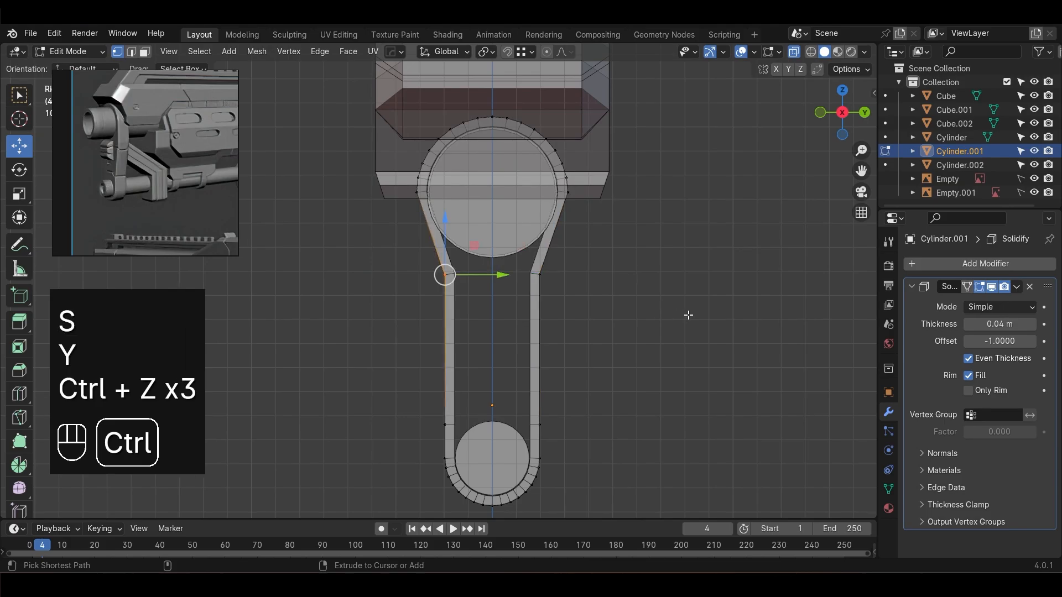
key("ctrl+z")
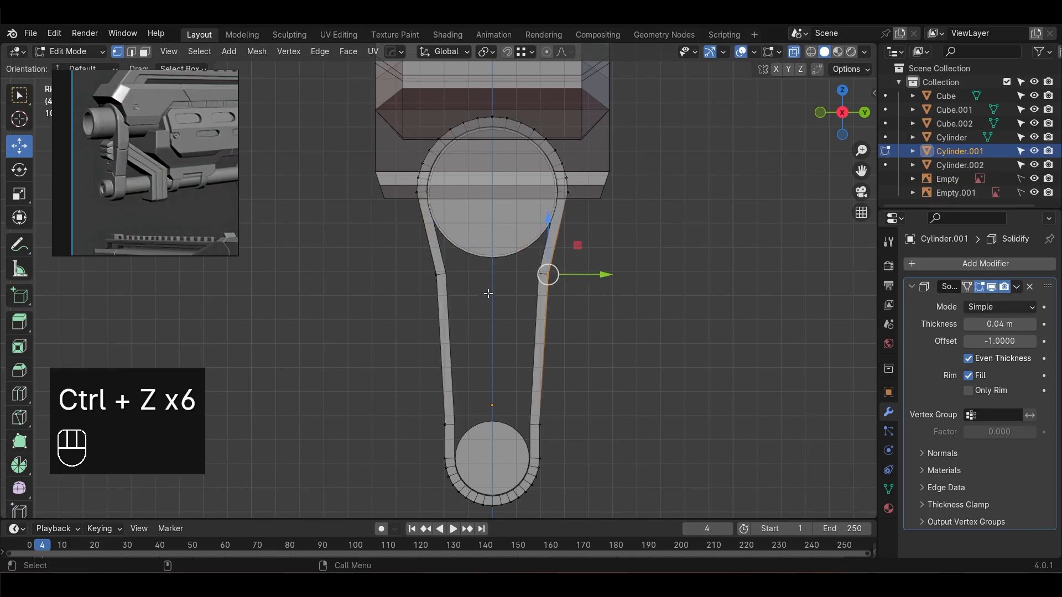
Bevel the bend edges on both bracket legs with three segments and a width of about 0.162 m
key("2")
left_click_drag(377, 252, 637, 327)
key("alt+z")
left_click_drag(387, 310, 476, 305, "alt")
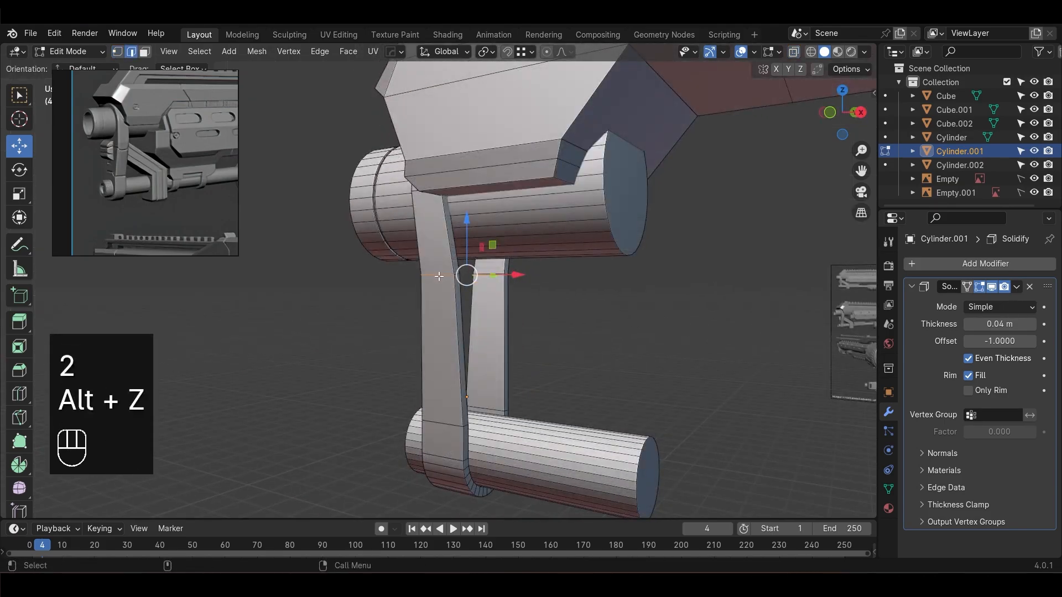
left_click(474, 285, "alt+shift")
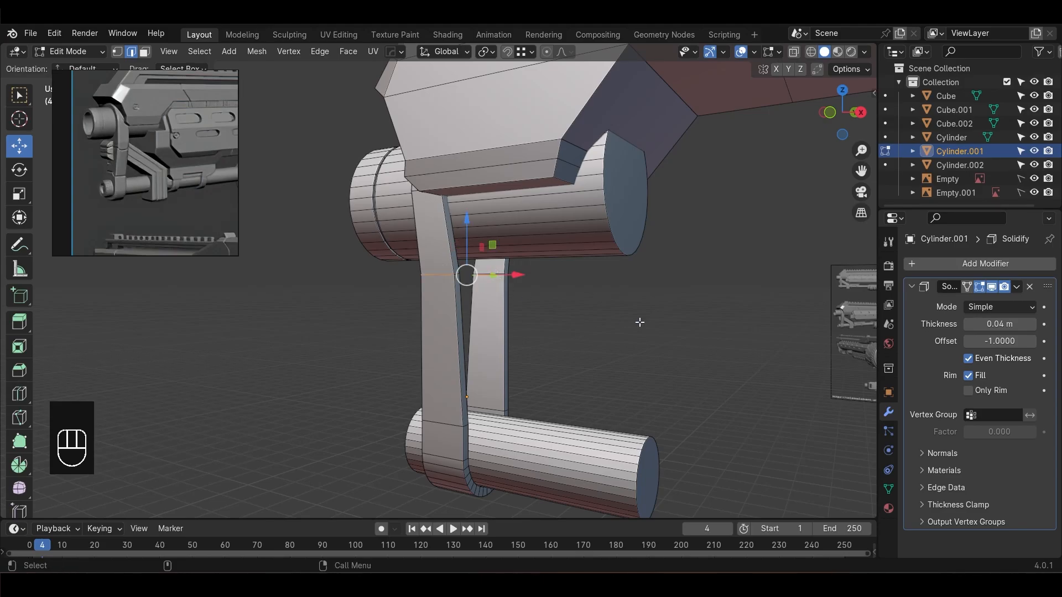
key("KP_1")
key("KP_3")
key("ctrl+b")
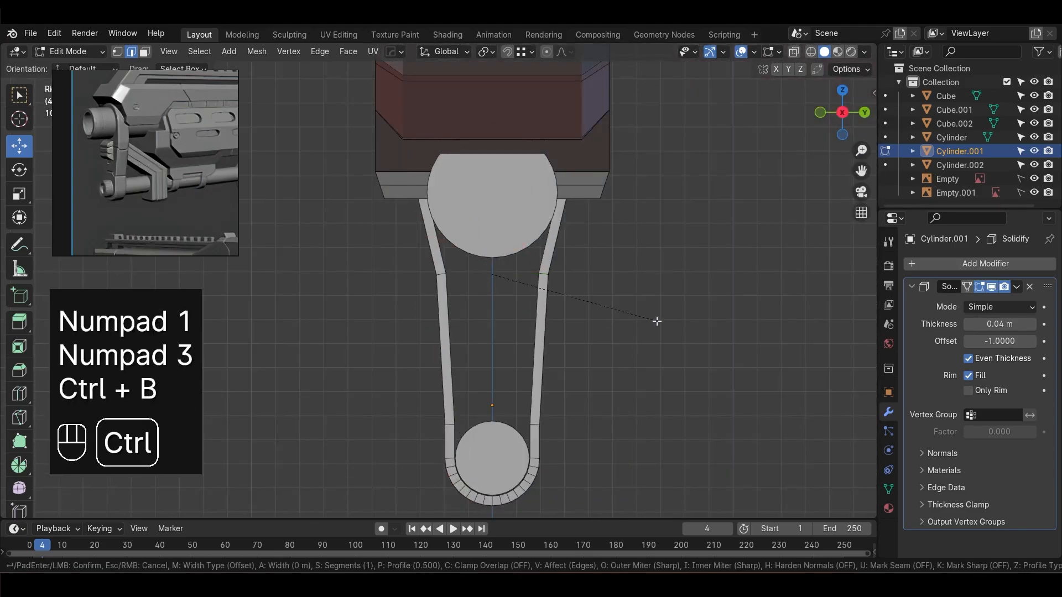
scroll(685, 330, "up", 1)
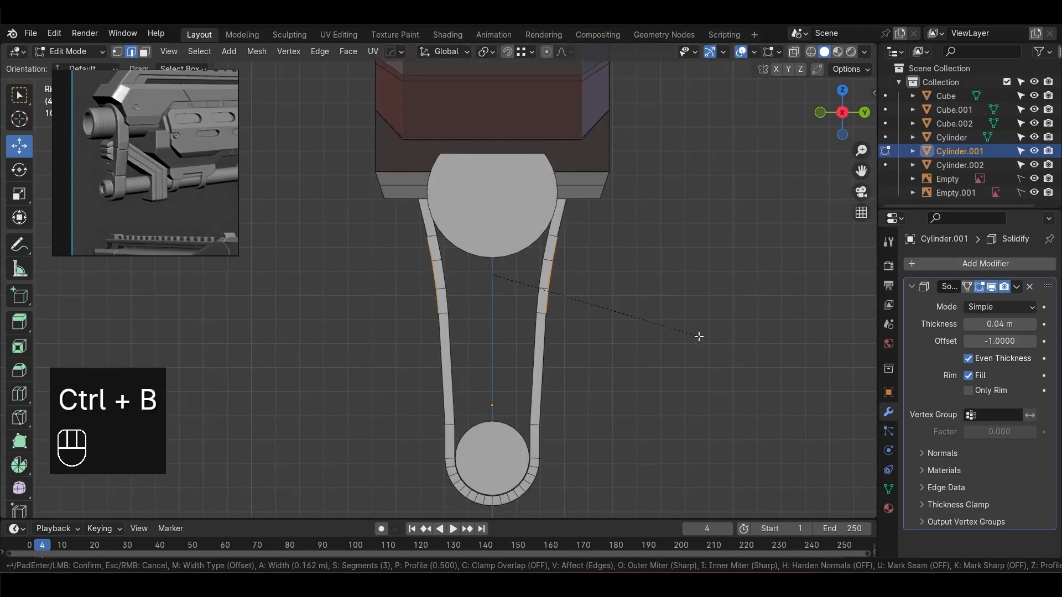
left_click(698, 336)
Return to Object Mode, save the file, and apply the bracket's Solidify modifier
key("Tab")
left_click_drag(698, 337, 396, 358, "alt")
left_click_drag(555, 363, 518, 363, "alt")
key("ctrl+s")
scroll(588, 364, "down", 4)
left_click_drag(587, 365, 489, 340, "alt")
right_click(917, 312)
left_click(938, 302)
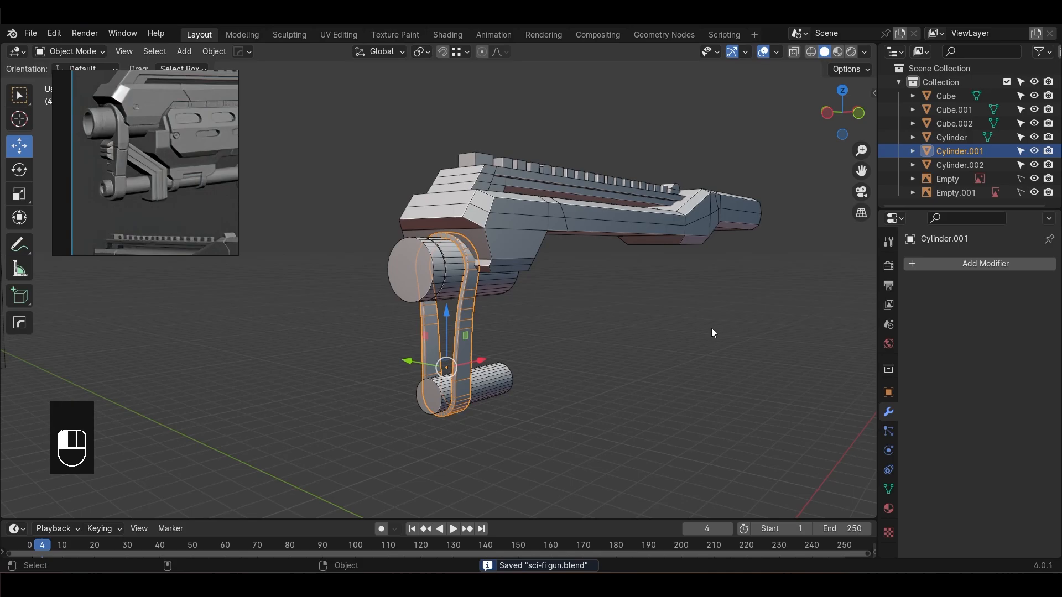
Flatten the rear-edge vertices of the bracket's upper part to 0 along X and snap them to the lower section's rear edge
scroll(711, 327, "up", 3)
left_click_drag(711, 327, 605, 350, "alt")
left_click(468, 365)
key("KP_1")
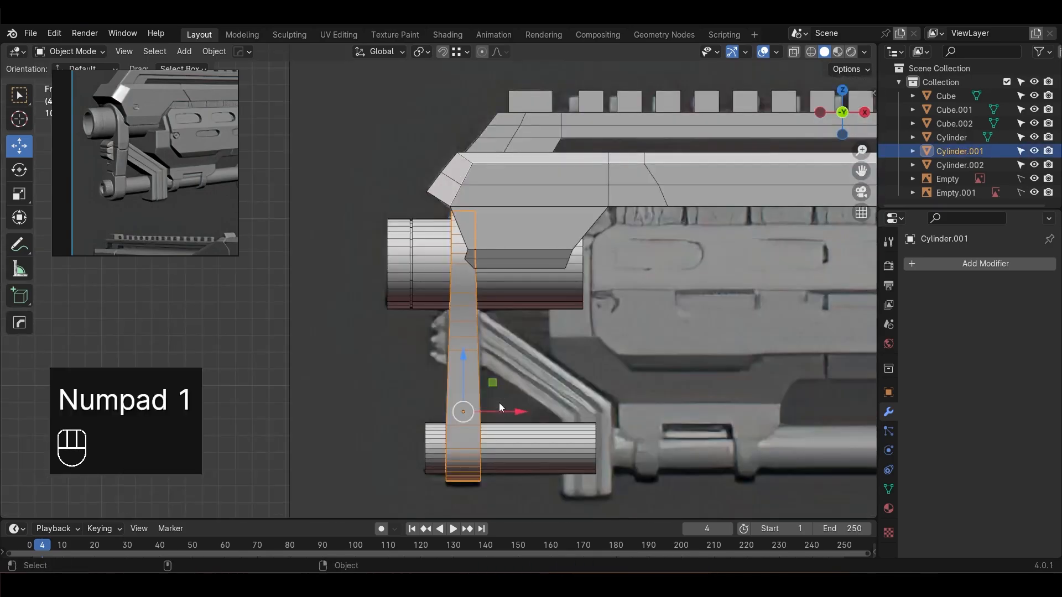
key("alt+z")
key("1")
key("Tab")
key("1")
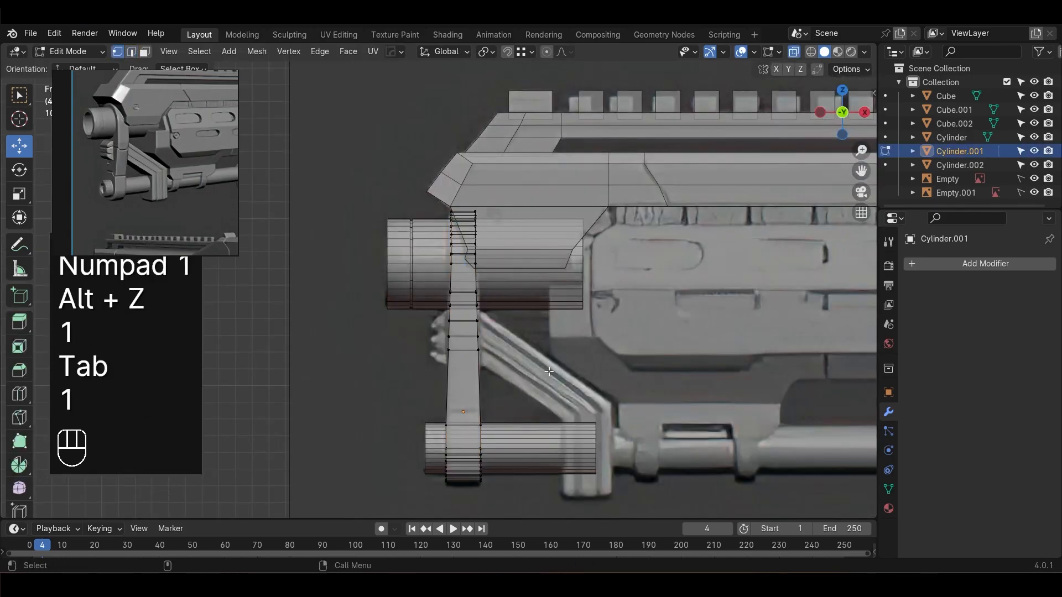
left_click_drag(543, 362, 468, 187)
key("s")
key("x")
key("KP_0")
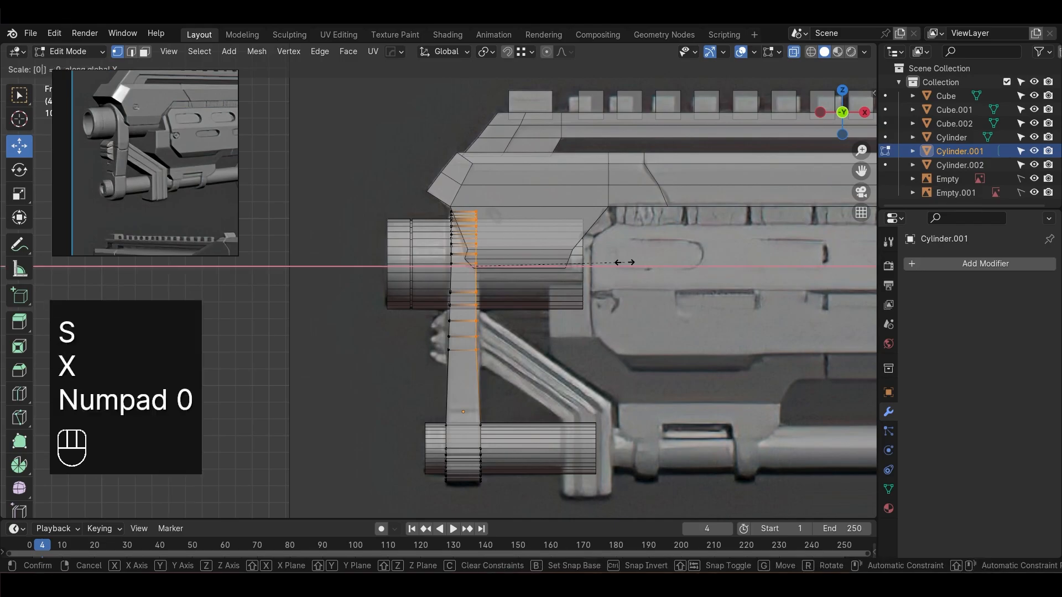
key("KP_Enter")
left_click_drag(534, 267, 483, 423, "ctrl")
Flatten the upper part's muzzle-side vertices to 0 along X, snap them to the lower section's front edge, and leave editing
left_click(553, 368)
left_click_drag(423, 187, 447, 285)
left_click_drag(454, 377, 454, 376)
key("s")
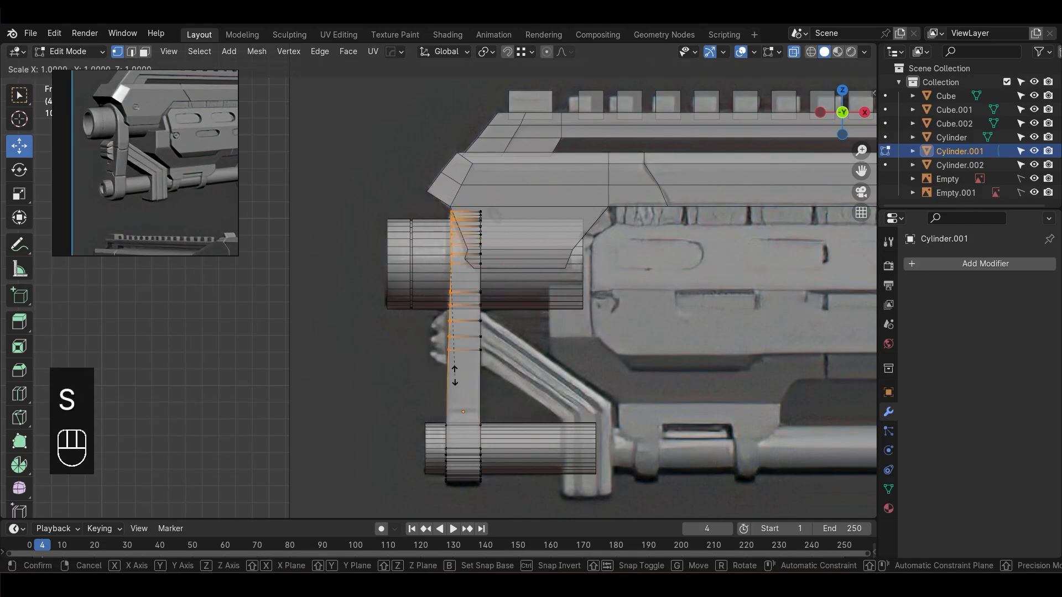
key("x")
key("KP_0")
key("KP_Enter")
left_click_drag(516, 269, 447, 424, "ctrl")
key("Tab")
left_click(545, 355)
Inspect the straightened bracket and the tubes from several angles with X-ray turned off
scroll(595, 310, "down", 5)
middle_click_drag(595, 310, 560, 347)
key("alt+z")
scroll(586, 348, "up", 4)
mouse_move(625, 352)
left_mouse_down("alt")
mouse_move(628, 329)
mouse_move(636, 370)
left_mouse_up("alt")
scroll(642, 370, "down", 4)
left_click_drag(674, 370, 581, 345, "alt")
Inset the circular front face of the barrel cylinder to form a rim
left_click(519, 302)
scroll(685, 375, "up", 3)
key("Tab")
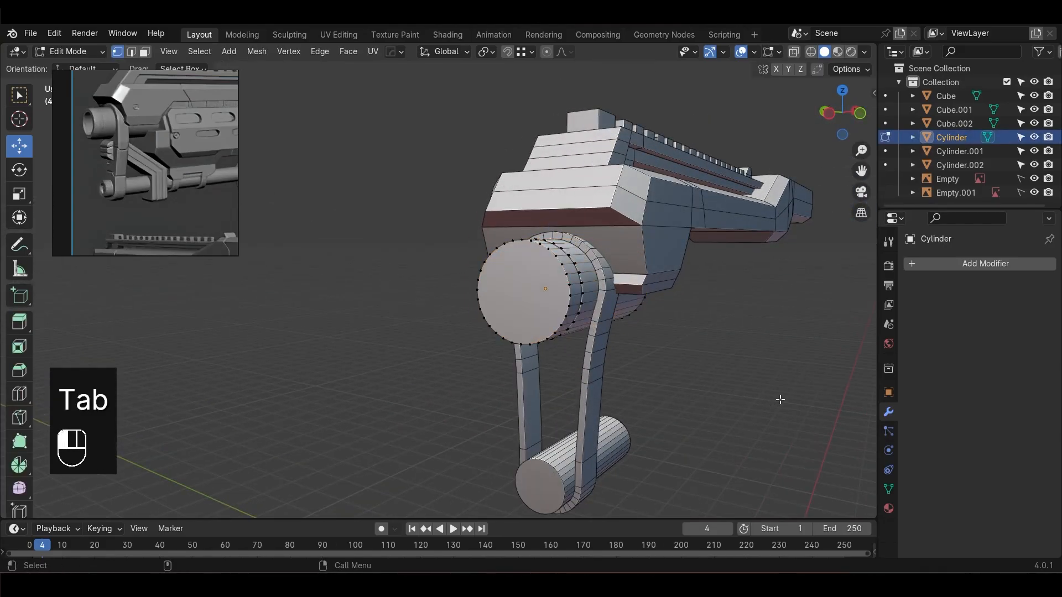
key("3")
left_click(536, 305)
key("i")
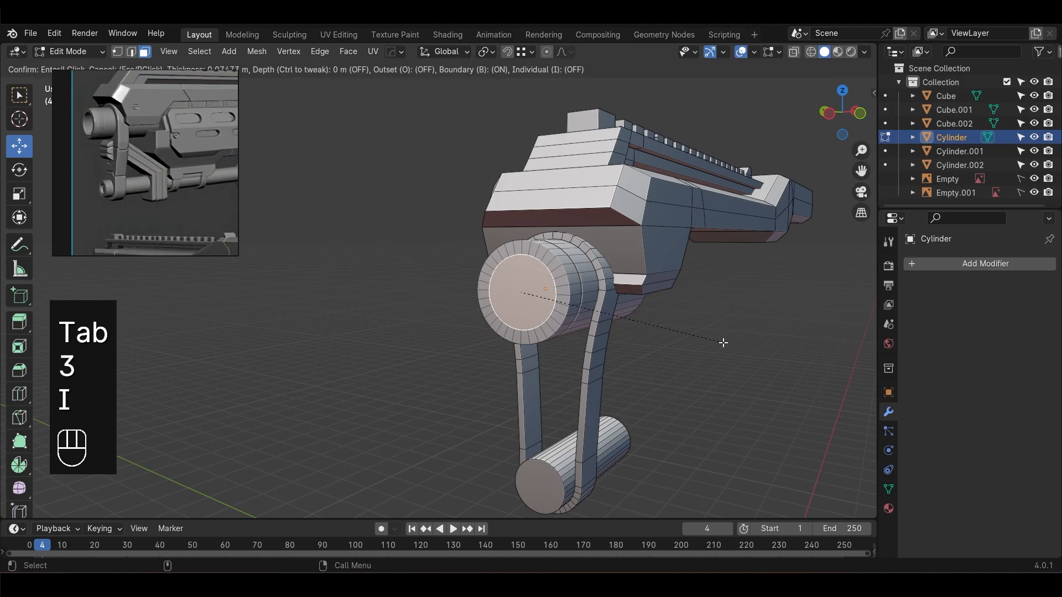
left_click(720, 342)
Extrude the barrel's inset face inward, push it deeper along X to hollow the muzzle, and return to Object Mode
left_click_drag(675, 343, 651, 364, "alt")
key("e")
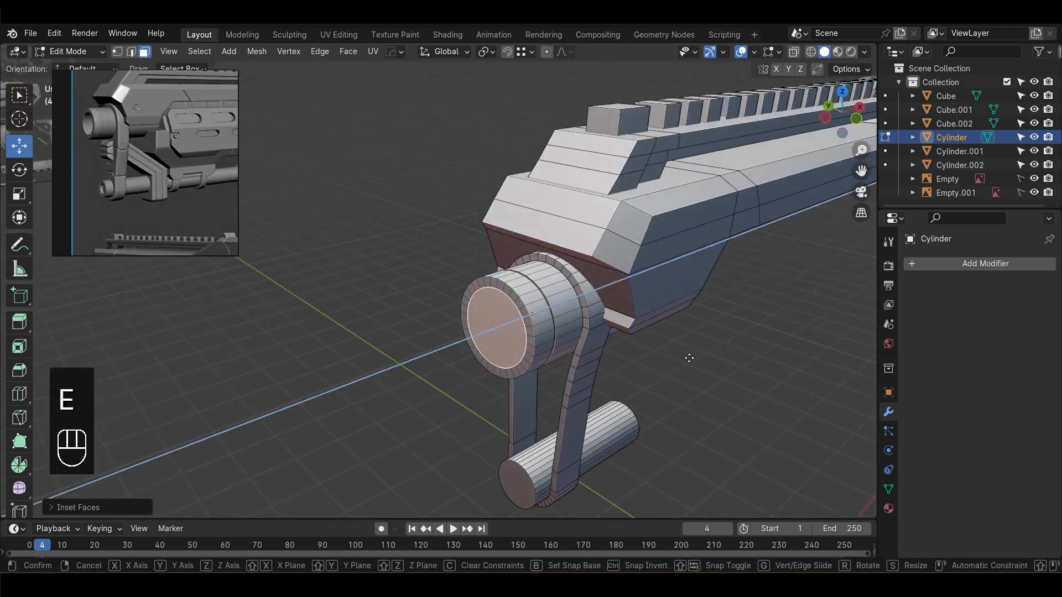
left_click(743, 342)
key("KP_3")
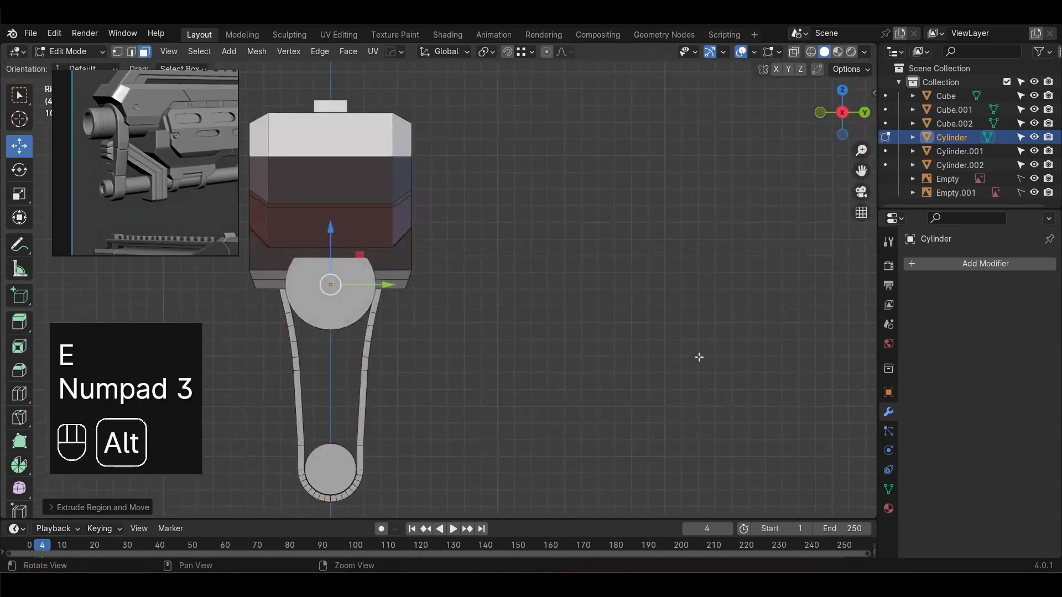
key("KP_1")
key("alt+z")
mouse_move(544, 284)
left_mouse_down()
mouse_move(576, 294)
mouse_move(544, 287)
mouse_move(559, 287)
left_mouse_up()
key("Tab")
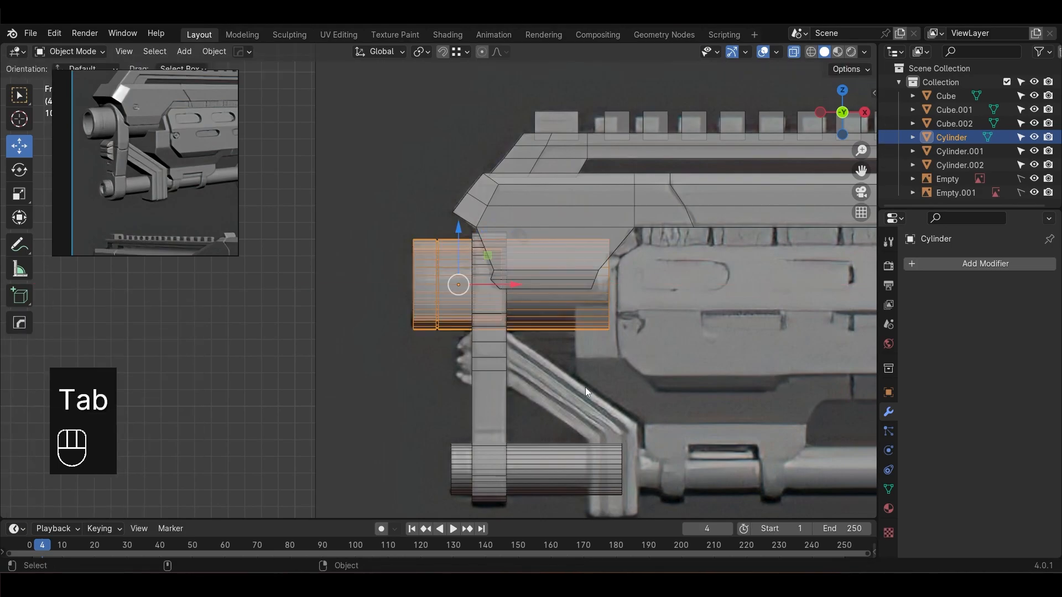
Turn off X-ray to check the hollowed muzzle, undo the last inward move of the barrel's inner face, and return to Object Mode
left_click(585, 389)
scroll(585, 389, "down", 3)
key("alt+z")
left_click_drag(513, 369, 600, 326, "alt")
scroll(606, 309, "up", 5)
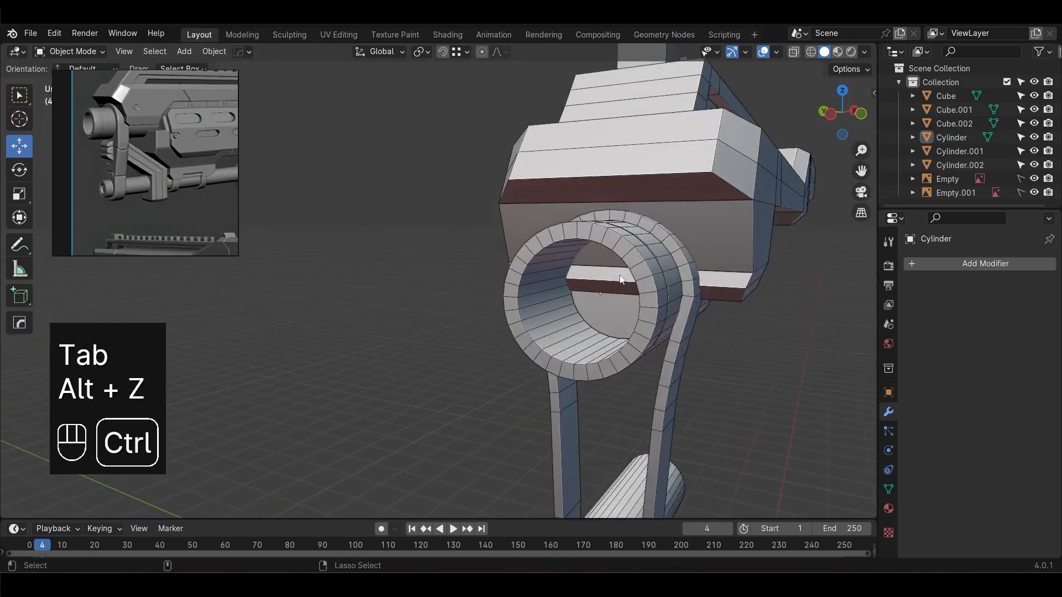
key("ctrl+z")
key("ctrl+z")
left_click_drag(645, 291, 627, 289, "alt")
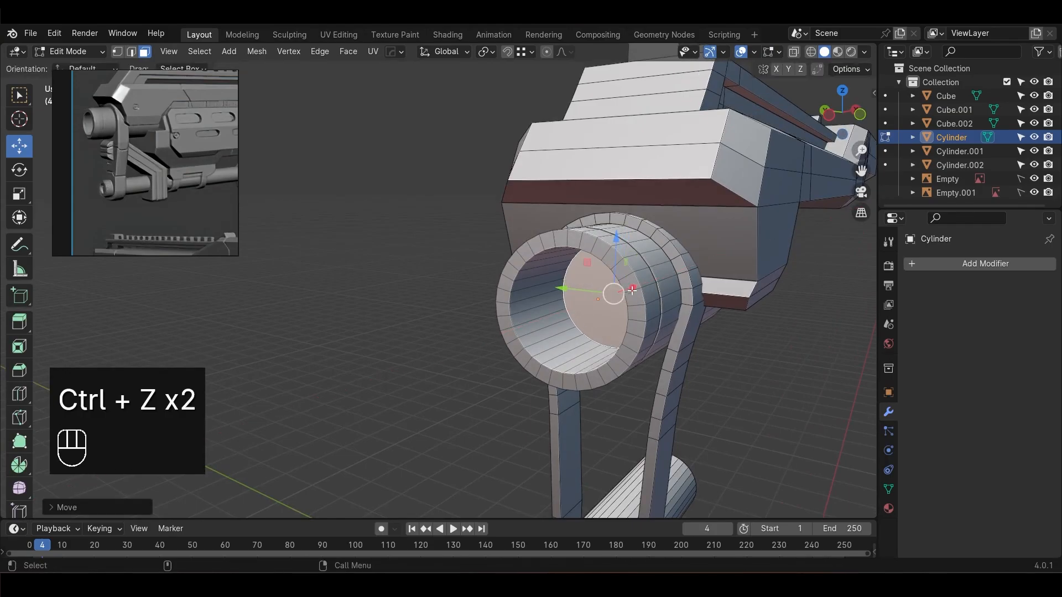
key("Tab")
left_click(730, 363)
Select the upper body and narrow its two lowest rows of muzzle-end vertices along Y to about 0.89 in the side-on end view
scroll(731, 362, "down", 4)
left_click_drag(730, 362, 619, 258, "alt")
left_click(619, 258)
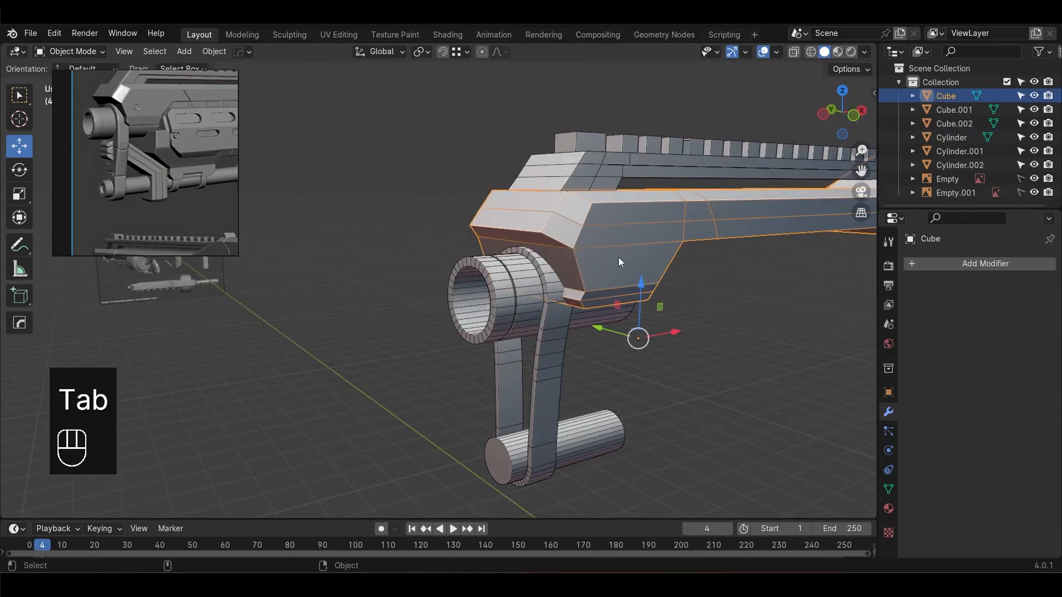
key("KP_7")
scroll(638, 301, "down", 4)
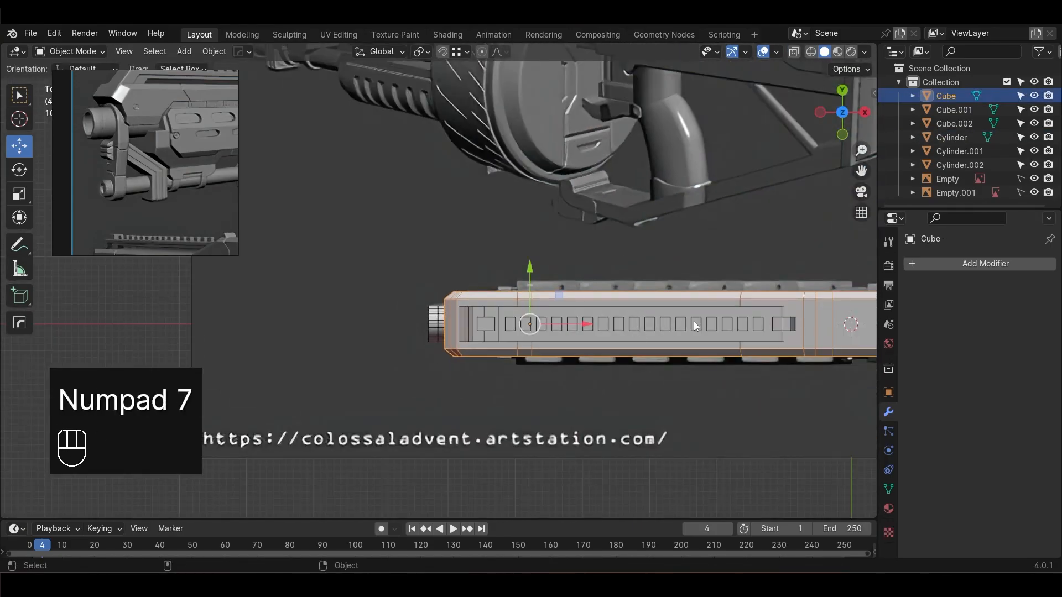
mouse_move(695, 323)
left_mouse_down("alt")
mouse_move(696, 340)
mouse_move(739, 256)
mouse_move(715, 338)
mouse_move(709, 326)
mouse_move(554, 274)
mouse_move(685, 328)
left_mouse_up("alt")
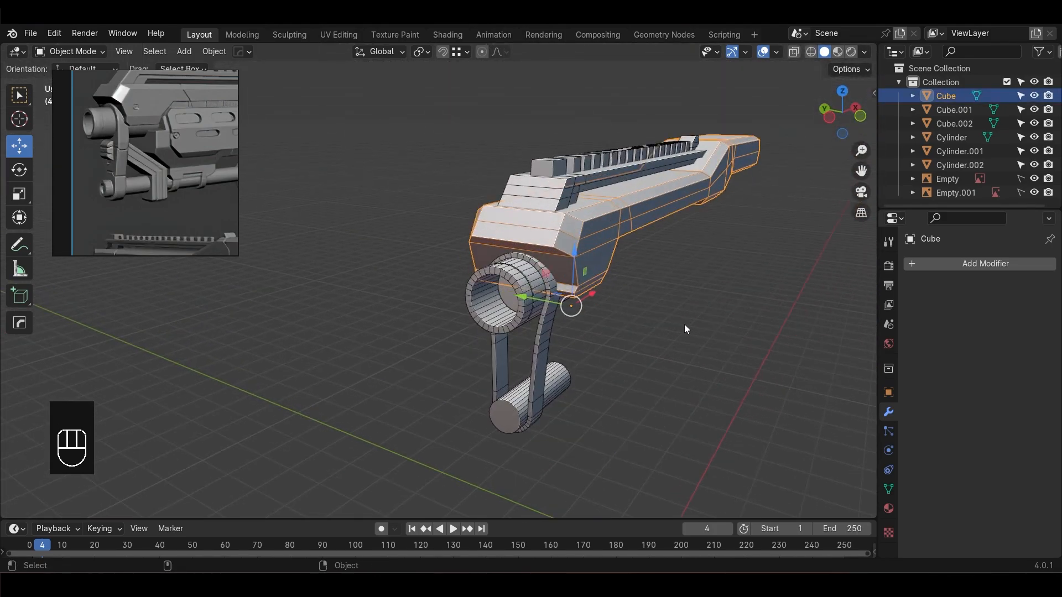
key("KP_1")
key("KP_3")
key("Tab")
key("1")
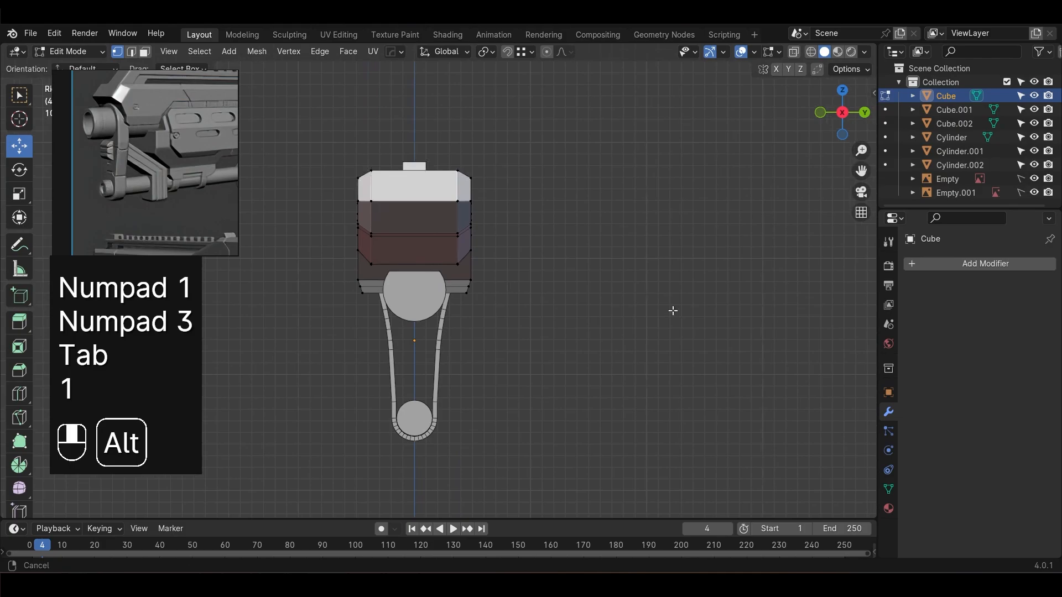
key("alt+z")
scroll(674, 311, "up", 3)
left_click_drag(731, 359, 438, 283)
scroll(706, 315, "up", 3)
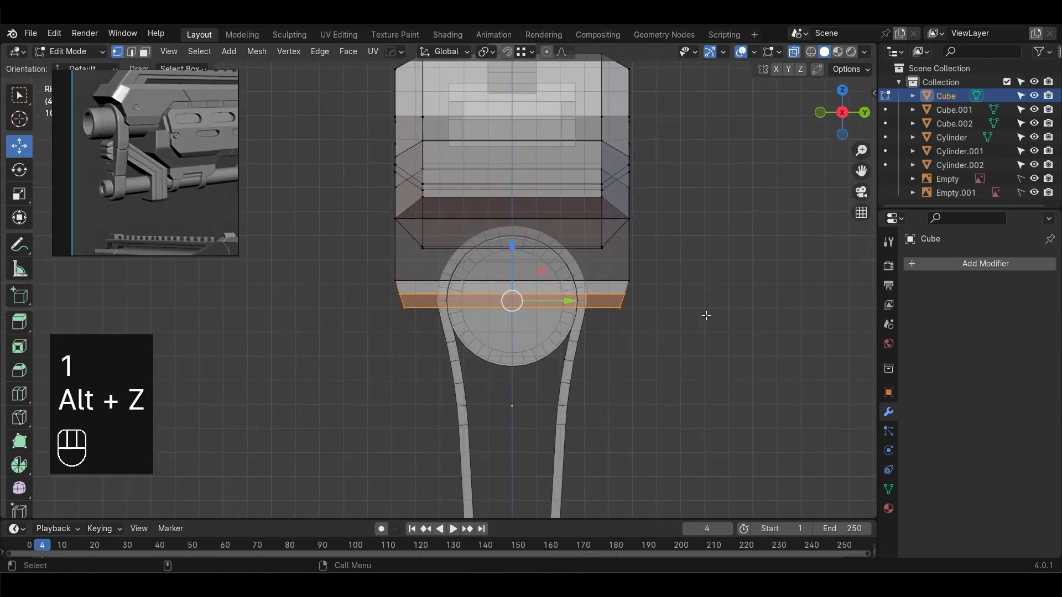
scroll(706, 315, "up", 1)
scroll(740, 309, "up", 1)
key("s")
key("y")
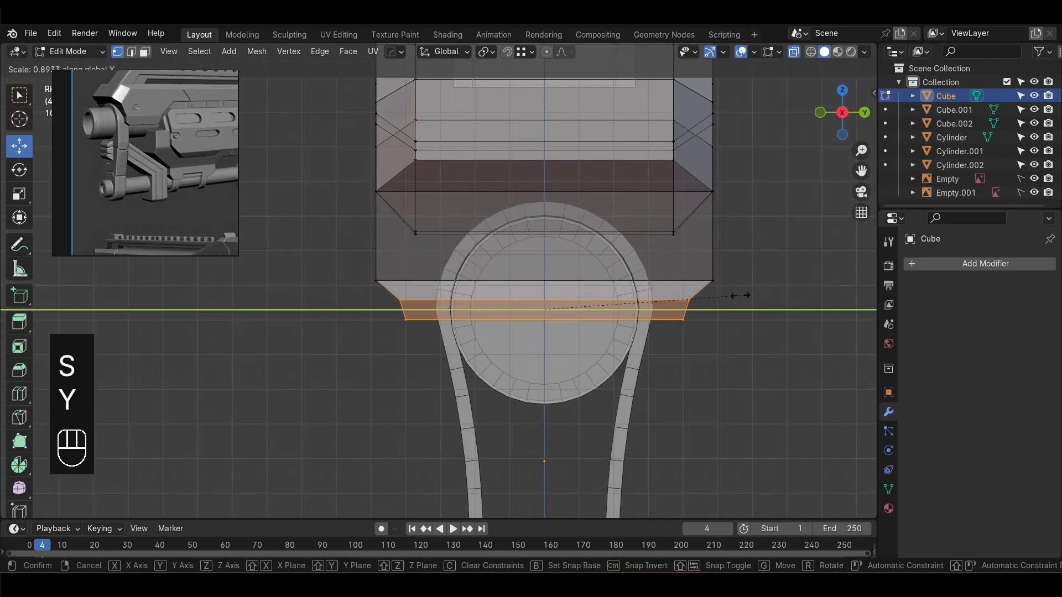
left_click(742, 296)
Narrow the upper body's lowest edge further along Y to continue the underside bevel, and leave editing
left_click_drag(376, 322, 377, 320)
key("s")
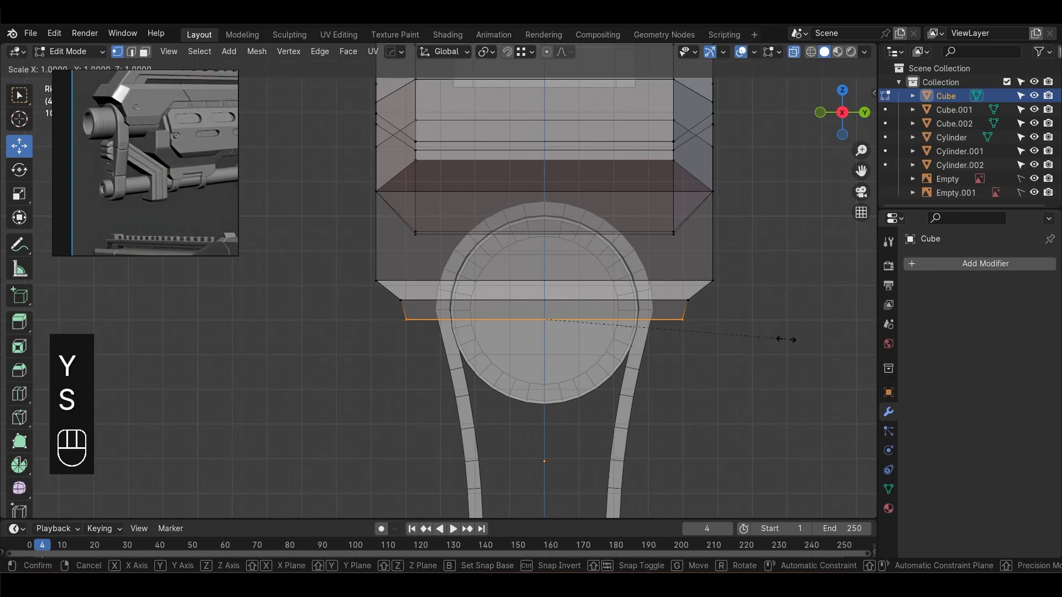
left_click(753, 341)
key("Tab")
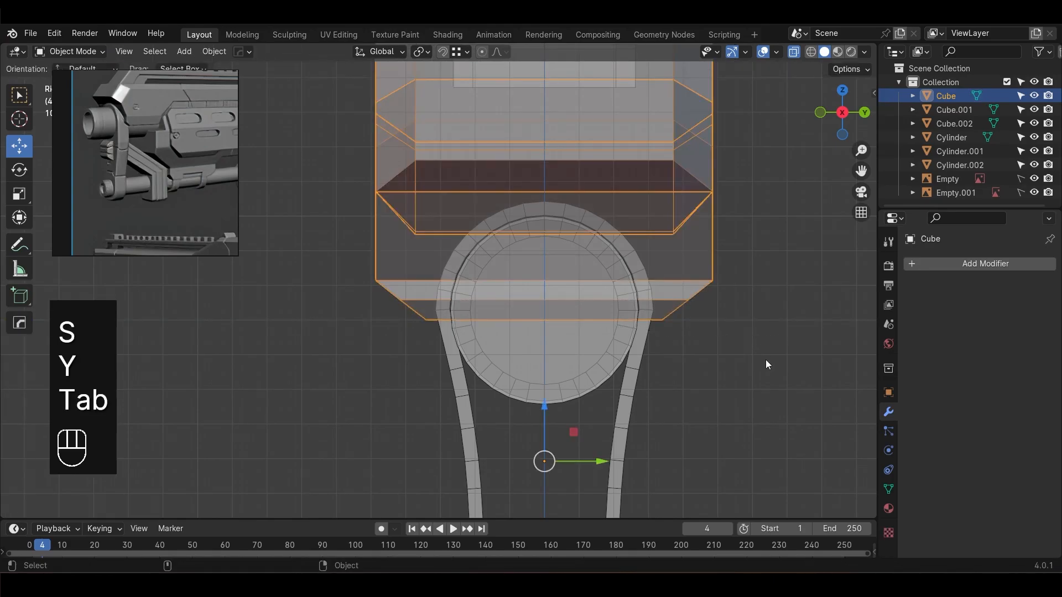
Inspect the narrowed underside of the upper body around the barrel and bracket from several angles with X-ray turned off
left_click(766, 360)
scroll(609, 359, "down", 3)
key("alt+z")
left_click_drag(490, 359, 684, 364, "alt")
scroll(600, 374, "up", 2)
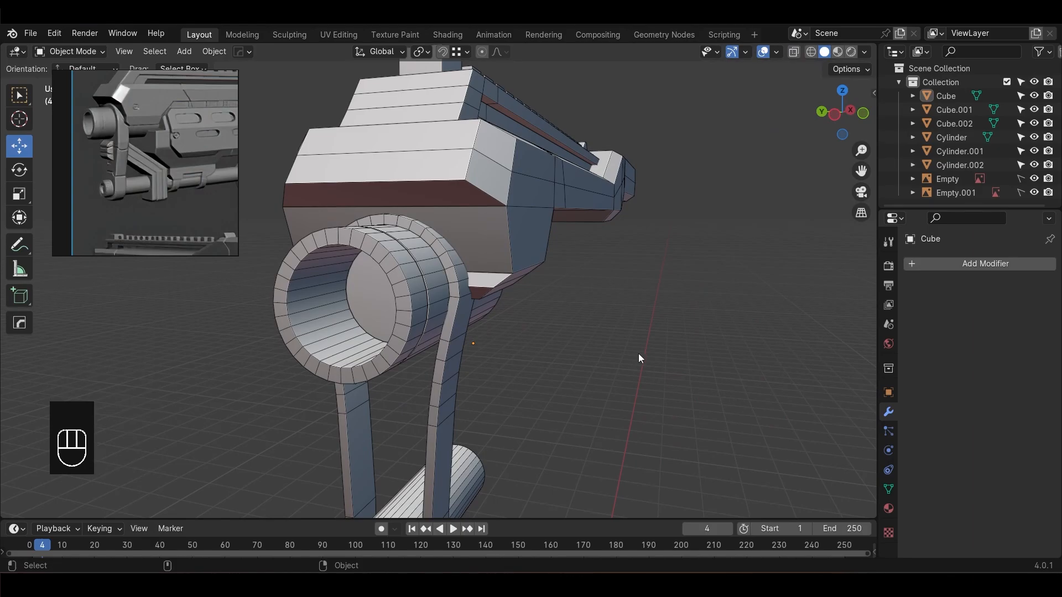
scroll(636, 360, "down", 3)
left_click_drag(624, 352, 581, 403, "alt")
Add a cube in front view with X-ray on and move it near the rear end of the lower tube
key("alt+z")
key("KP_1")
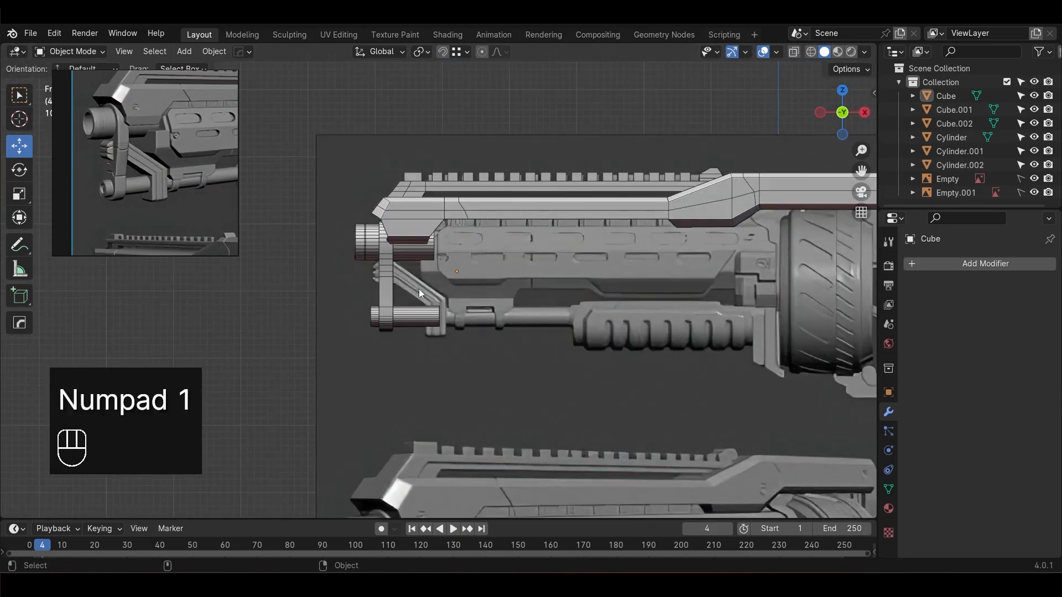
scroll(420, 299, "up", 3)
key("alt+z")
left_click_drag(457, 304, 450, 267, "alt")
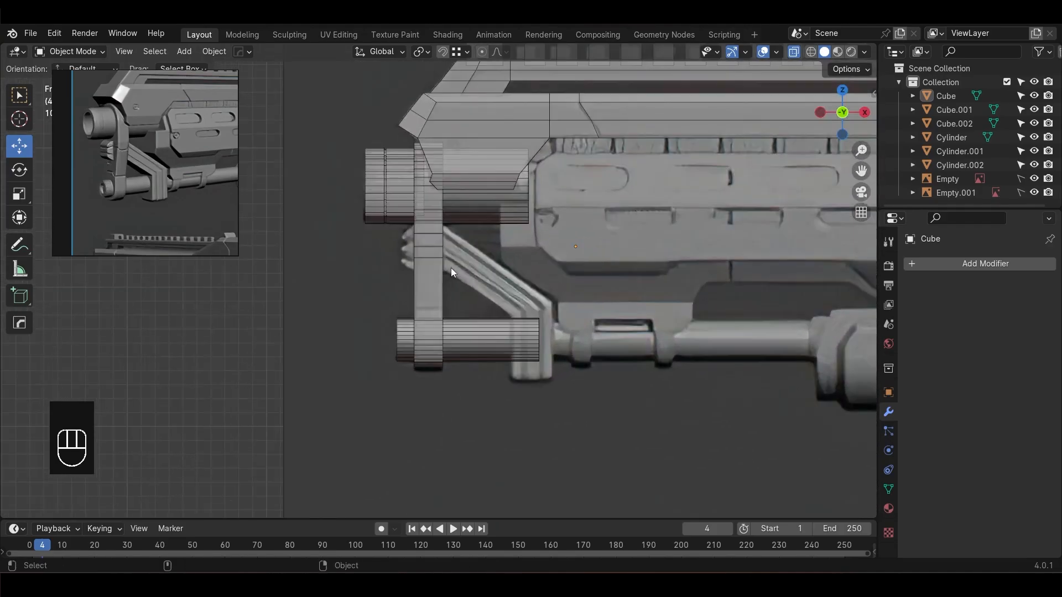
key("shift+a")
mouse_move(450, 260)
left_click(503, 273)
key("w")
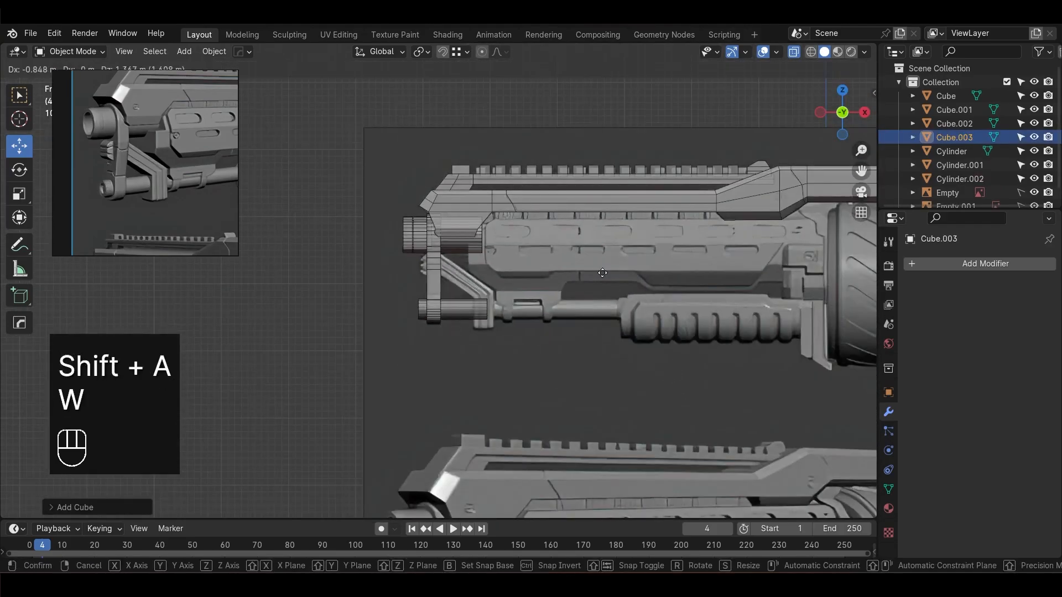
left_click(351, 502)
Move the cube's side, bottom and top vertices to form a small block over the bracket just below the barrel, undoing the last move
scroll(622, 483, "up", 4)
key("Tab")
key("1")
left_click_drag(735, 513, 655, 235)
left_click_drag(752, 365, 506, 375)
left_click_drag(319, 442, 497, 522)
left_click_drag(430, 445, 414, 217)
middle_click_drag(419, 213, 429, 253, "alt")
scroll(432, 252, "up", 2)
left_click_drag(398, 246, 489, 293)
left_click_drag(446, 268, 448, 216)
key("ctrl+z")
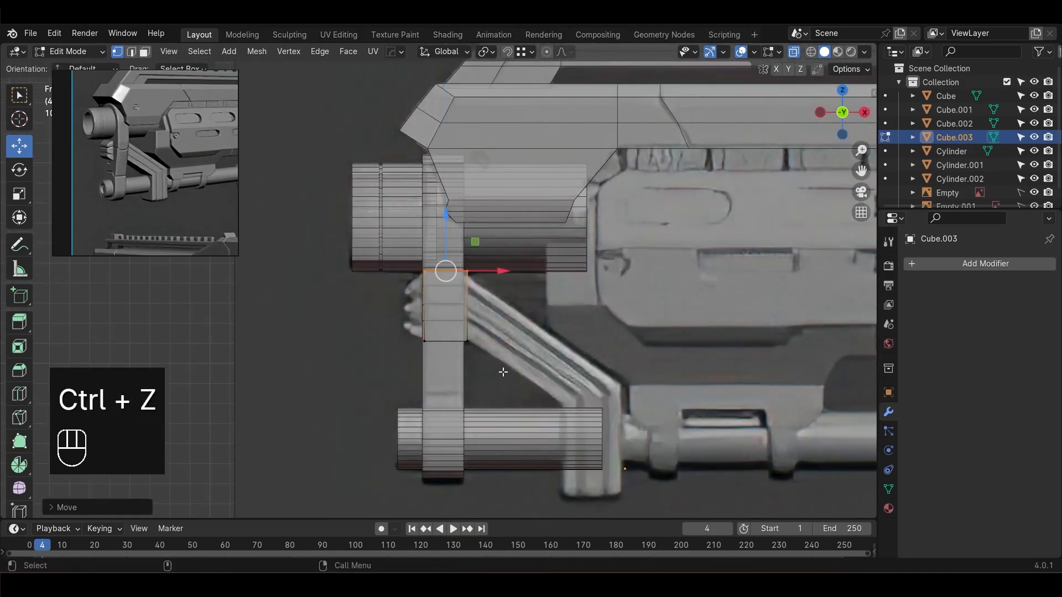
Extrude the block's rear face and reposition its end vertices to follow the reference's diagonal strut down to the lower tube's rear end
key("3")
left_click_drag(495, 313, 460, 289)
key("e")
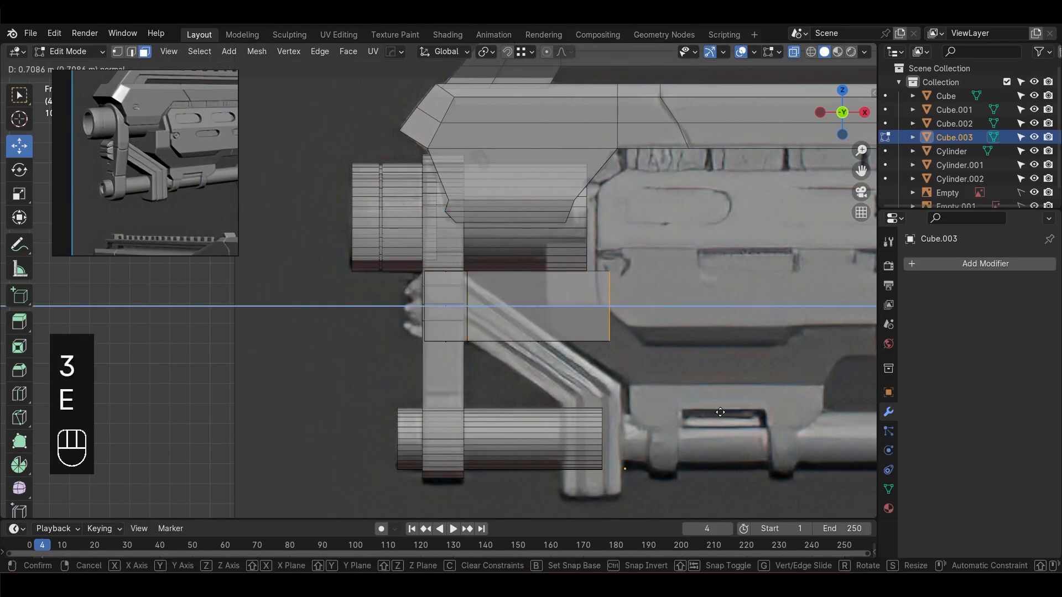
left_click(730, 415)
left_click_drag(620, 249, 567, 404)
middle_click_drag(674, 424, 619, 361, "shift")
key("3")
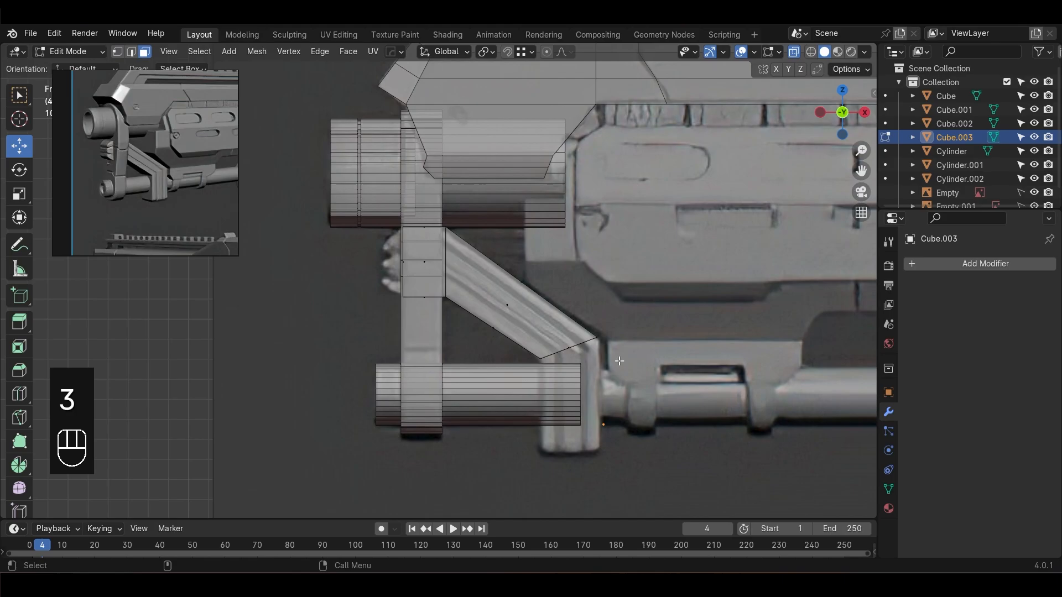
Extrude the angled bracket's lower end face straight down along Z, flatten it to zero on Z, and align it with the reference's bottom edge
key("e")
key("z")
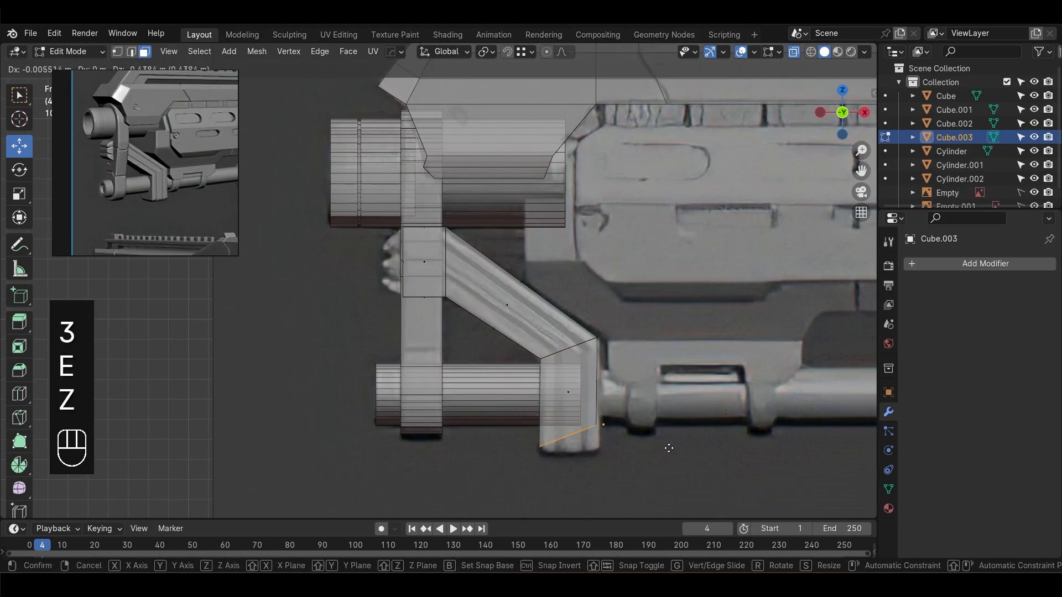
left_click(670, 448)
key("s")
key("z")
key("KP_0")
key("KP_Enter")
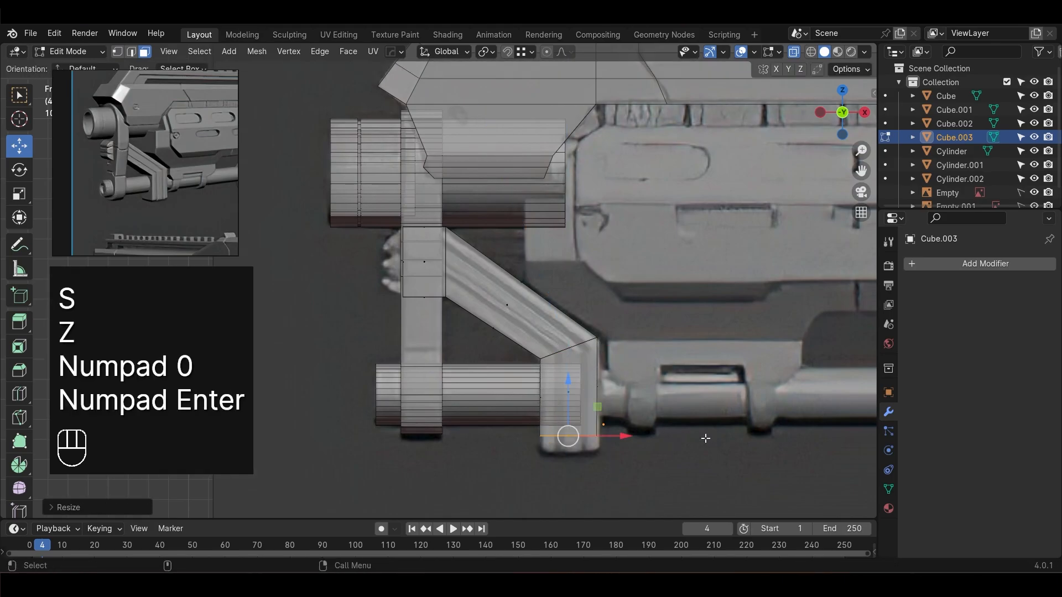
scroll(668, 436, "up", 1)
middle_click_drag(668, 434, 645, 389, "shift")
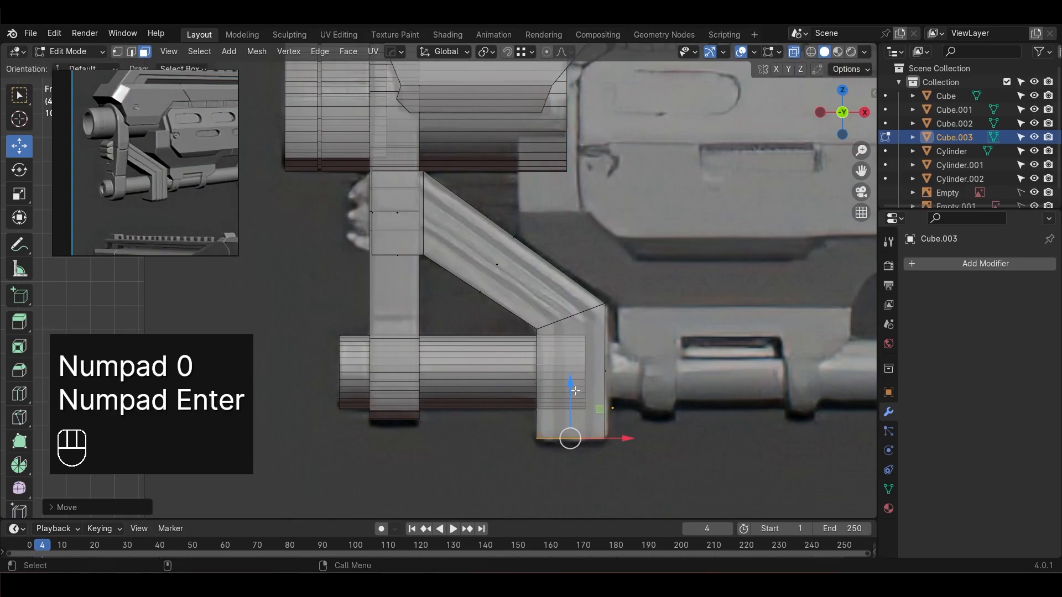
Adjust the bracket's bottom corner vertices to match the reference outline and leave mesh editing
key("1")
left_click(604, 439, "ctrl")
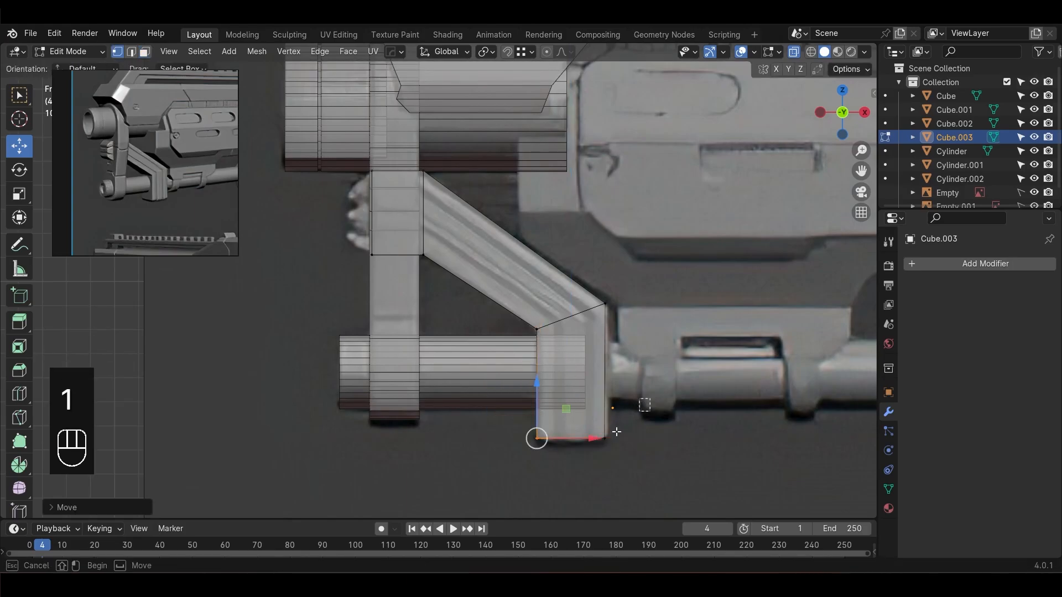
left_click_drag(663, 437, 607, 304, "ctrl")
key("Tab")
left_click(663, 387)
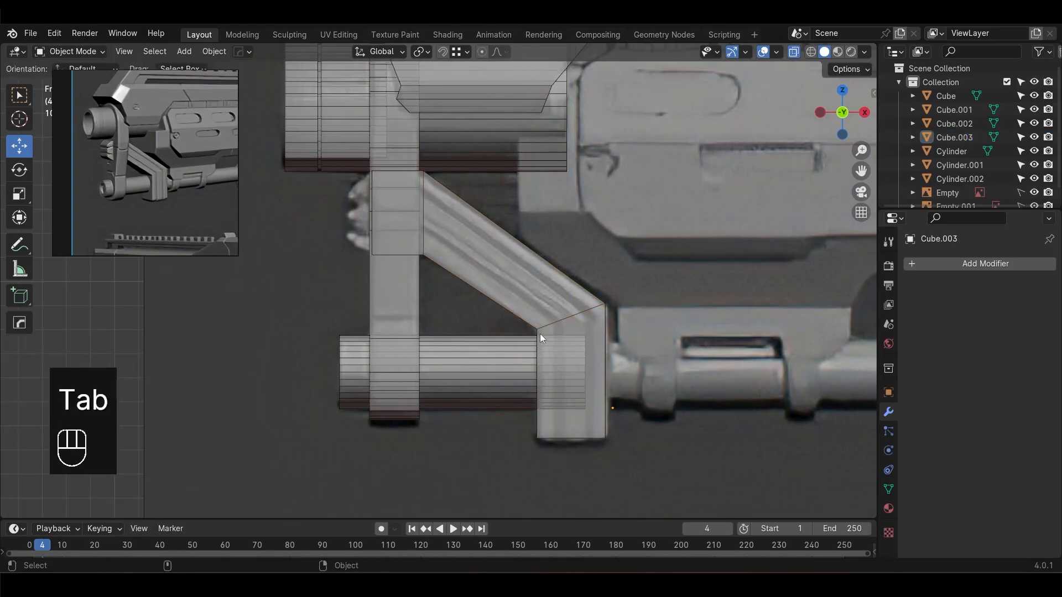
Extrude the bracket's front end face forward and place it slightly in front of the strap
middle_click_drag(464, 253, 581, 323, "shift")
key("Tab")
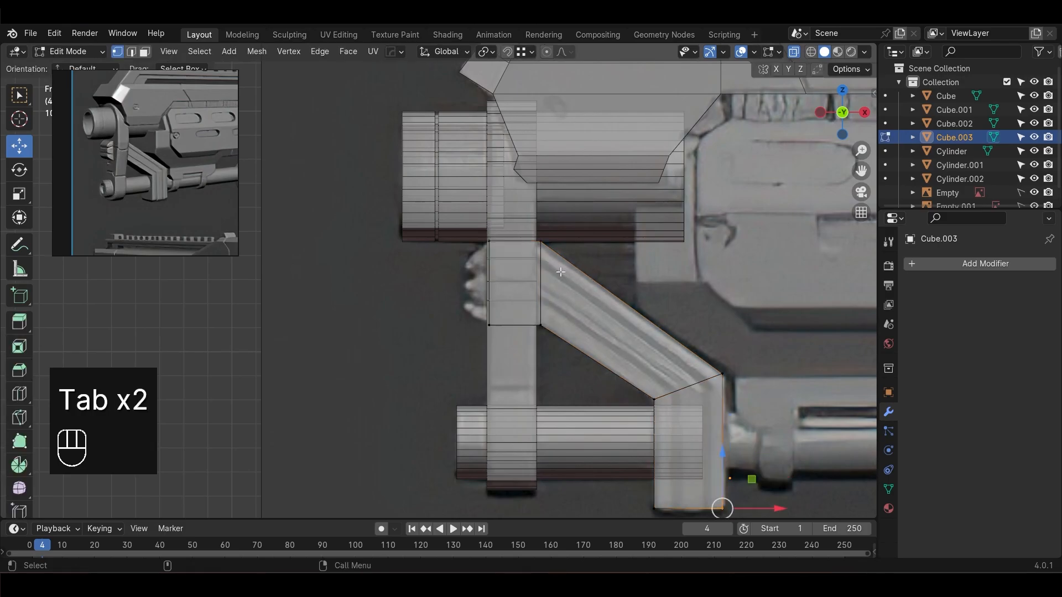
key("3")
left_click_drag(496, 318, 496, 318)
scroll(496, 318, "up", 1)
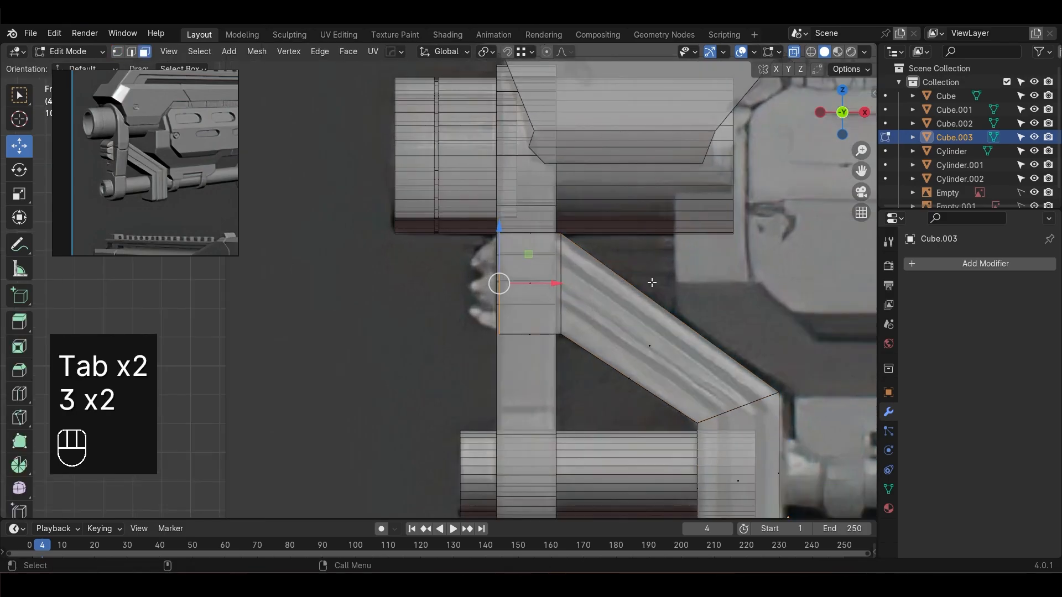
key("e")
left_click(622, 283)
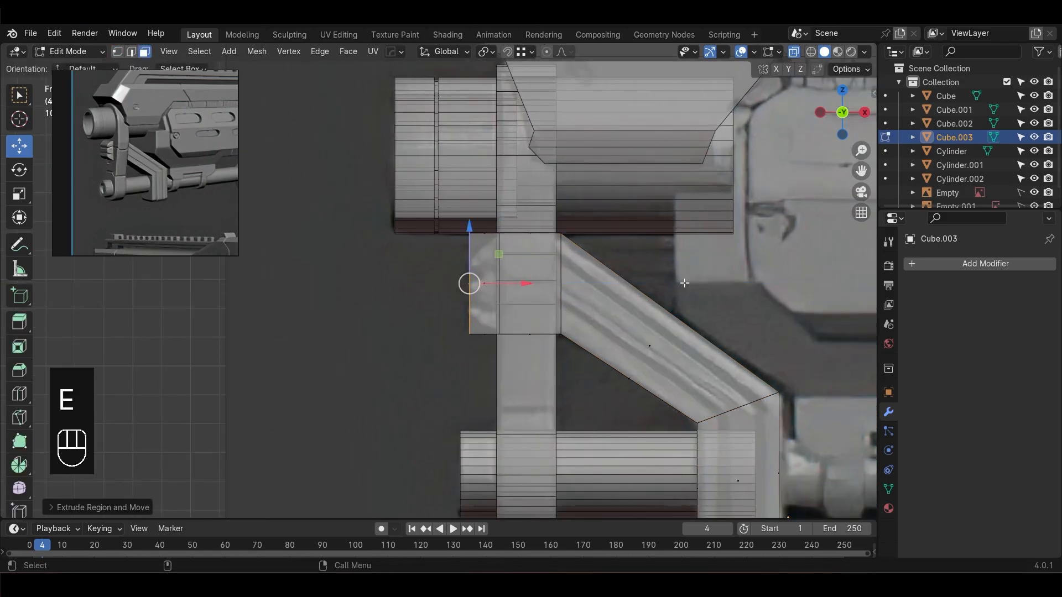
middle_click_drag(541, 285, 558, 302, "alt")
scroll(558, 301, "up", 1)
left_click_drag(563, 304, 588, 309)
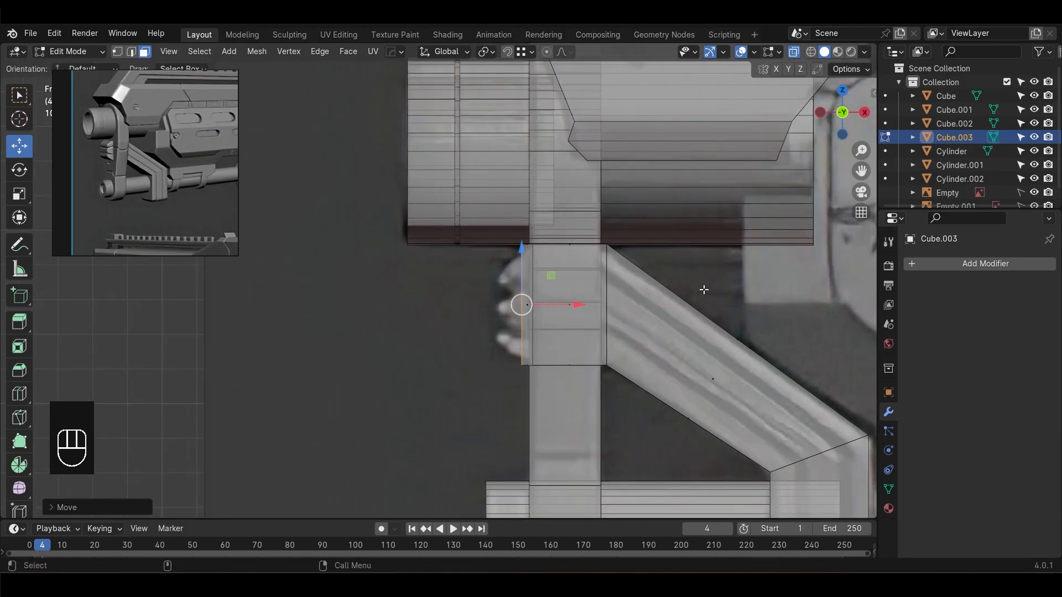
key("s")
left_click(684, 287)
key("ctrl+z")
Extrude the bracket's front face out to the reference edge and scale it down to form a tapered tip
key("e")
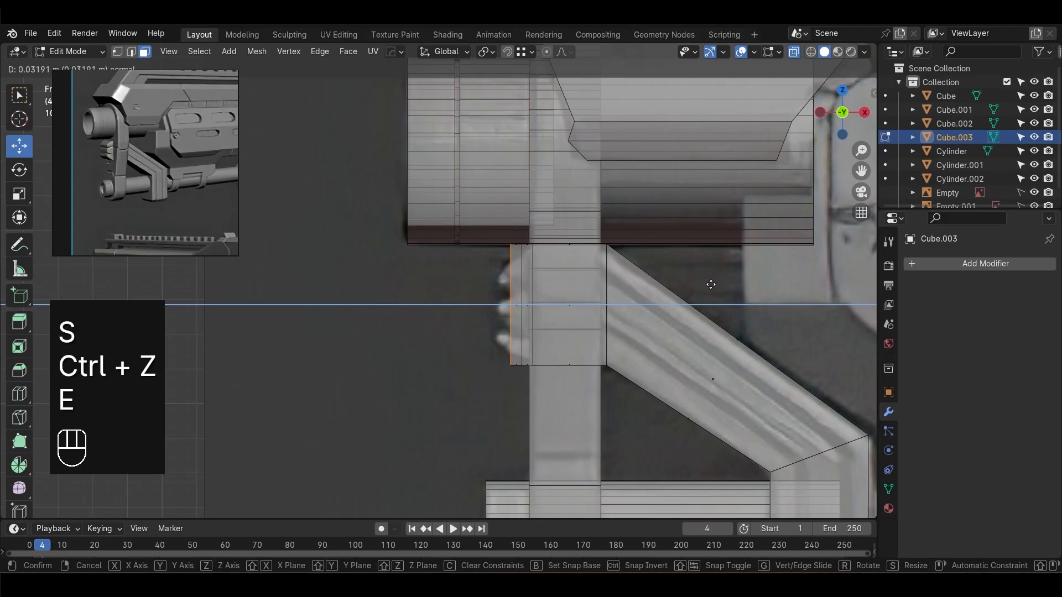
left_click(699, 288)
key("s")
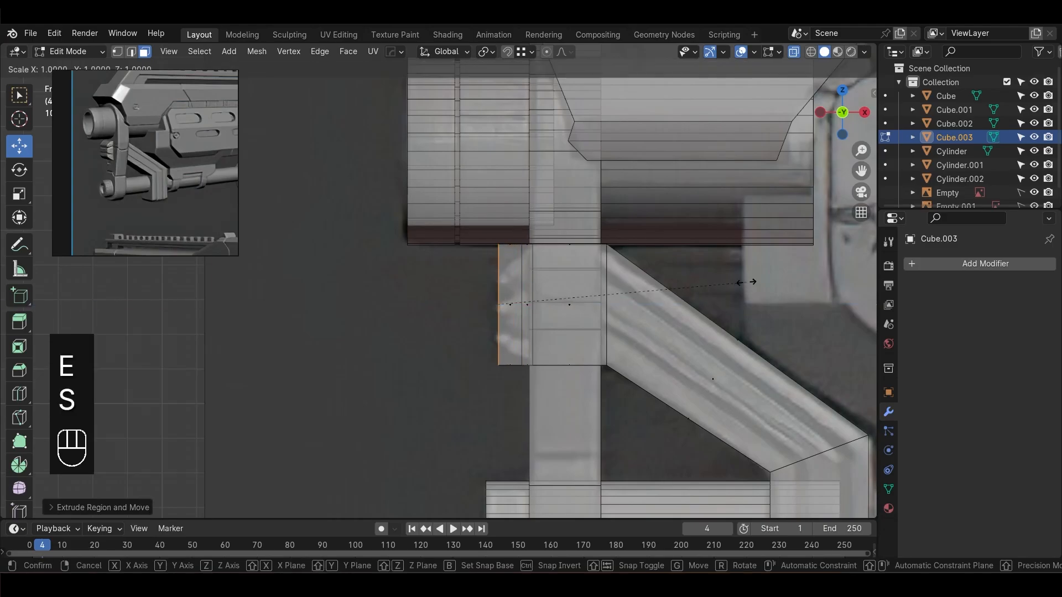
left_click(653, 275)
key("Tab")
Turn off X-ray display and narrow the bracket along the Y axis
middle_click_drag(760, 246, 547, 314)
key("alt+z")
left_click(548, 319)
scroll(620, 325, "down", 5)
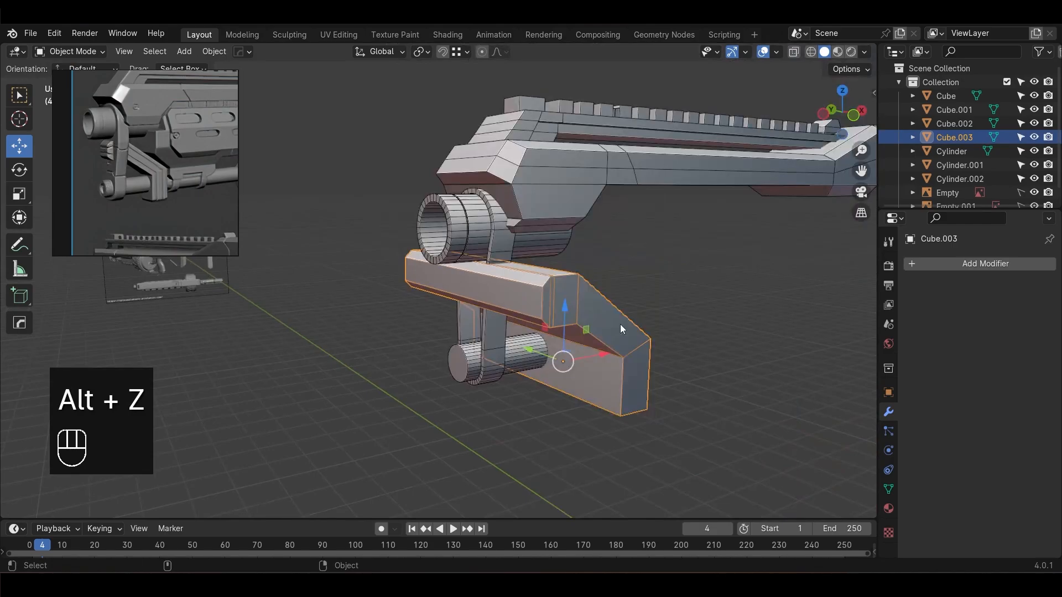
key("KP_Decimal")
key("s")
key("y")
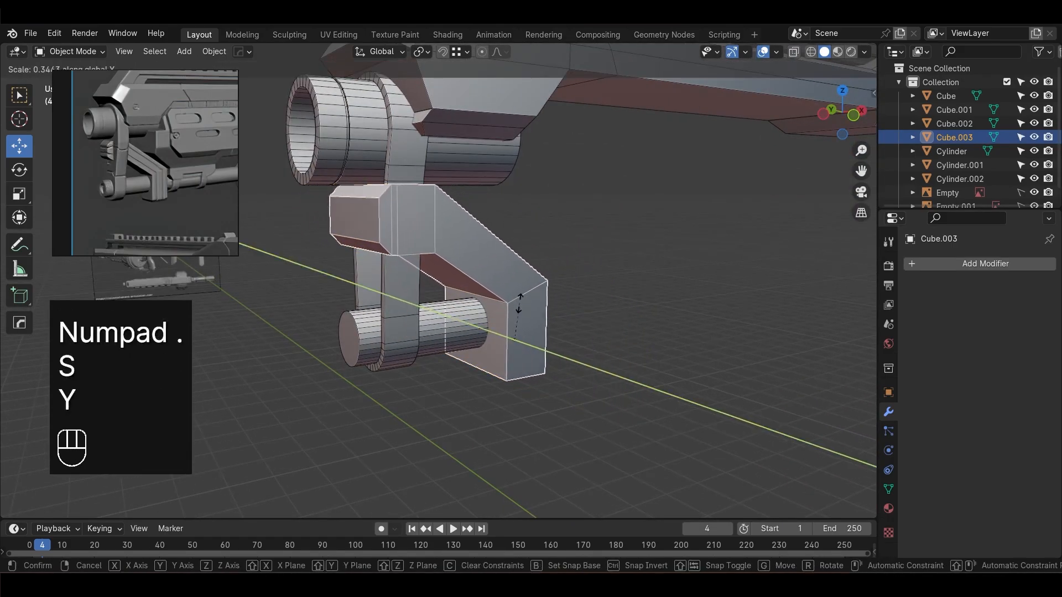
left_click(489, 323)
left_click_drag(489, 323, 534, 357, "alt")
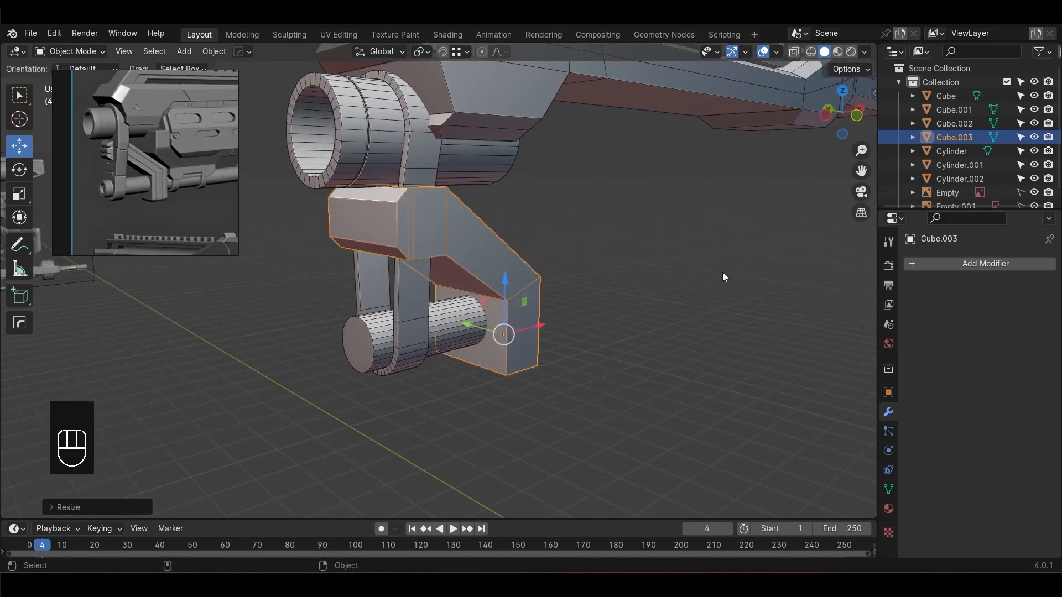
key("s")
left_click(691, 286)
key("ctrl+z")
Narrow the bracket further along Y so it fits between the strap's two sides
key("s")
key("x")
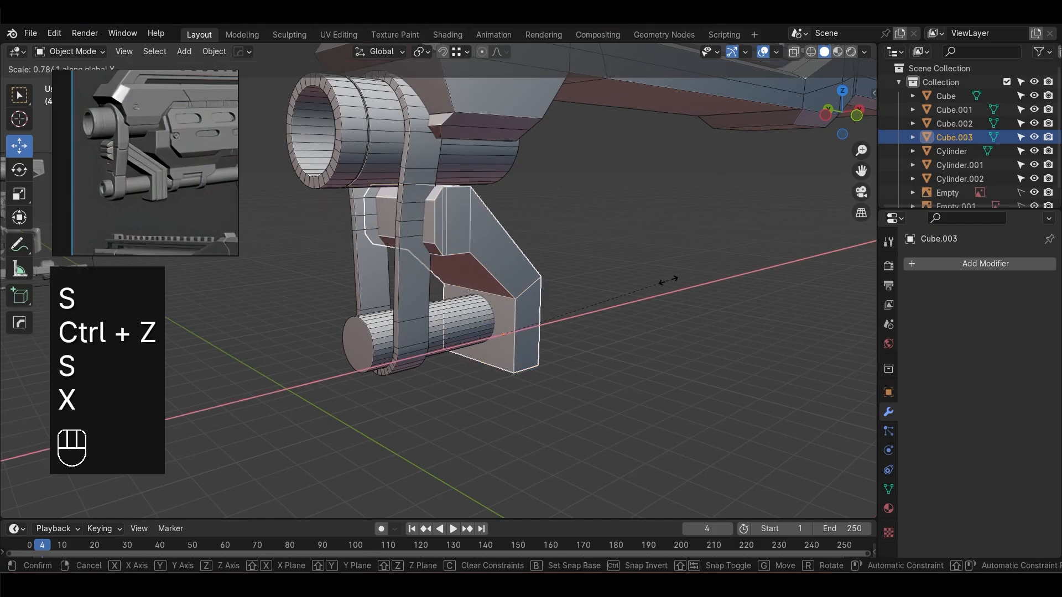
key("y")
left_click(698, 301)
left_click(706, 303)
Check the strap area in the reference image, isolate the strap loop from the other objects and open its mesh for editing
left_click_drag(706, 303, 594, 288, "alt")
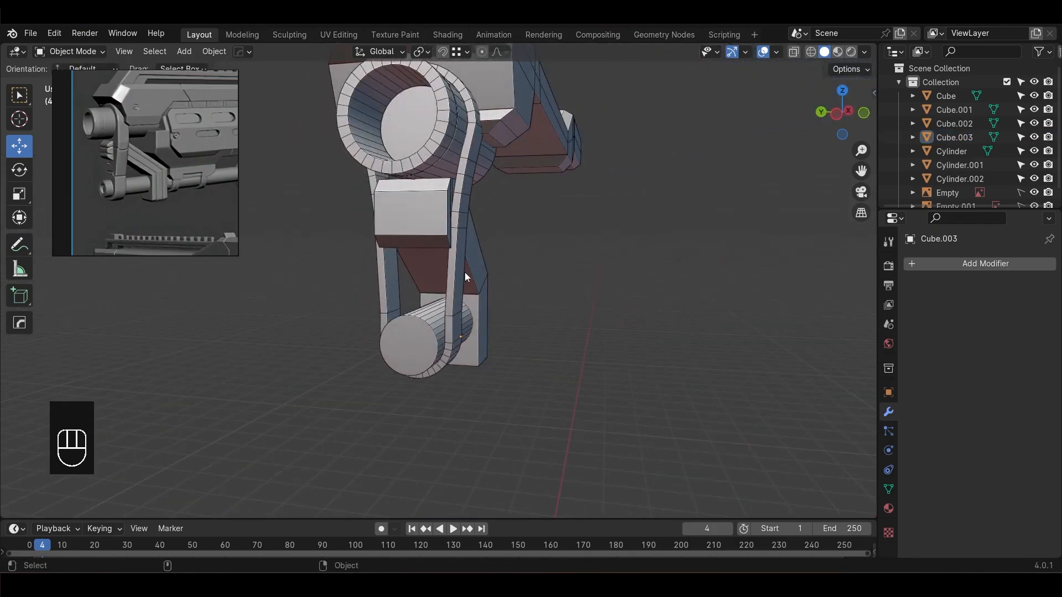
left_click_drag(465, 272, 519, 301, "alt+shift")
scroll(137, 134, "up", 5)
left_click_drag(140, 181, 202, 154, "alt")
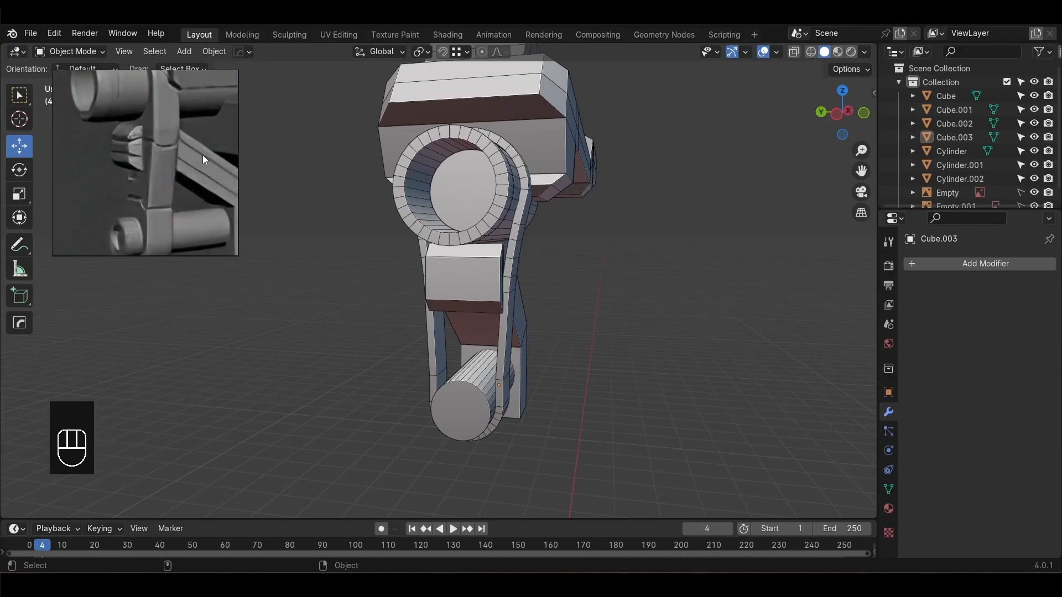
left_click(513, 220)
key("shift+h")
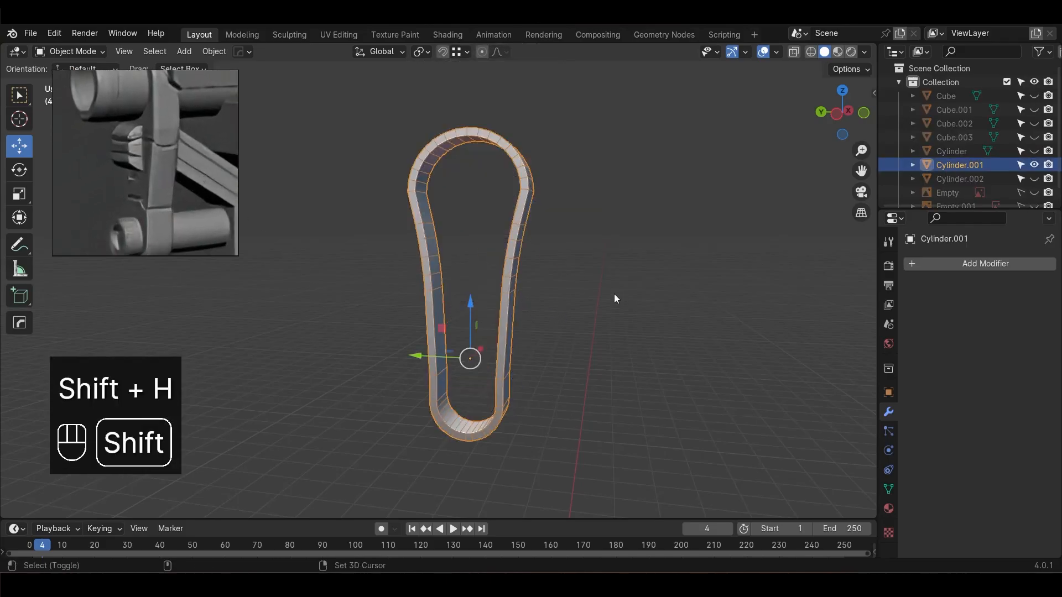
key("KP_Decimal")
key("Tab")
left_click(648, 322)
scroll(497, 344, "up", 1)
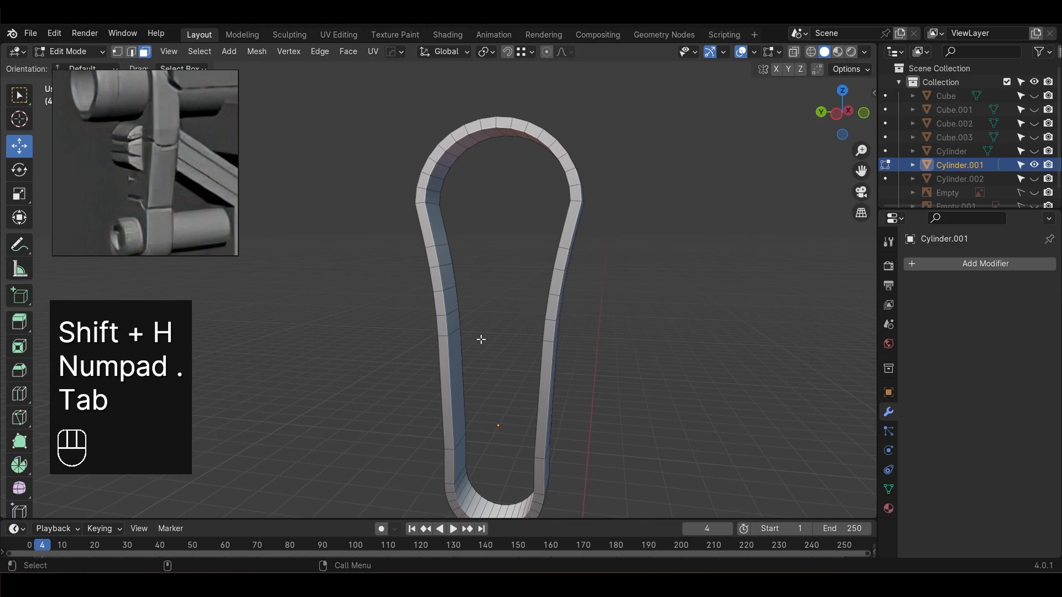
Select the two facing inner faces on opposite sides of the strap below its round upper loop
key("3")
left_click(450, 301, "shift")
middle_click_drag(450, 301, 581, 346)
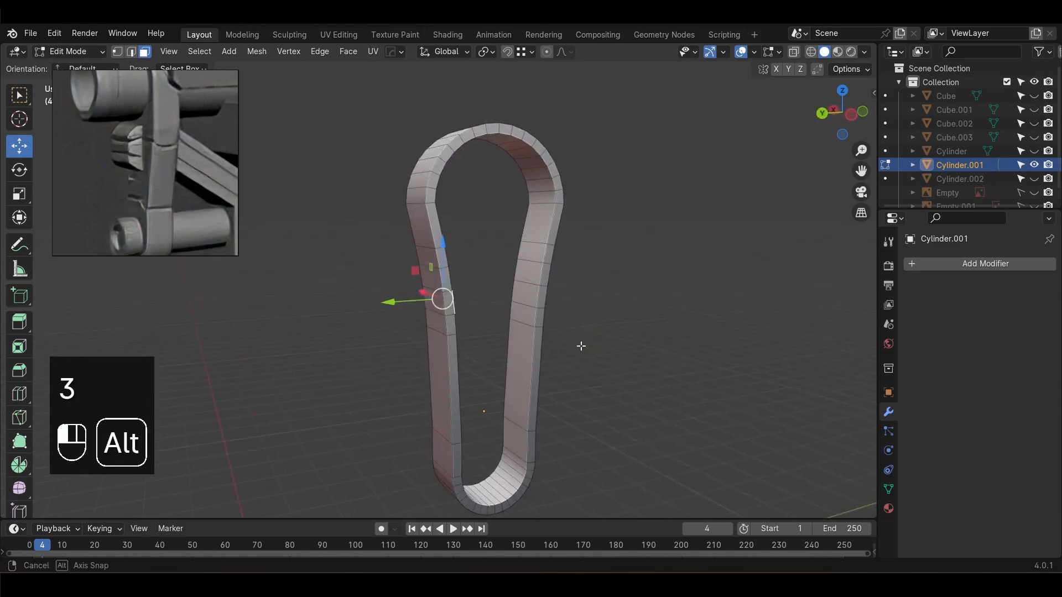
left_click(525, 319)
left_click_drag(525, 319, 603, 369, "alt")
key("ctrl+z")
key("ctrl+z")
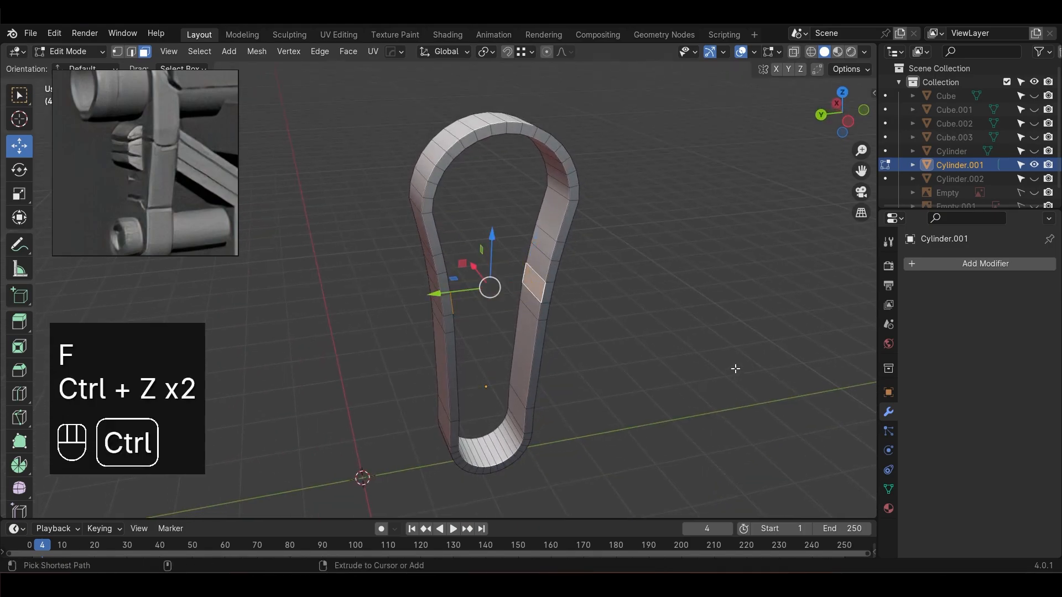
left_click_drag(735, 367, 603, 380, "alt")
scroll(529, 383, "up", 2)
key("ctrl+f")
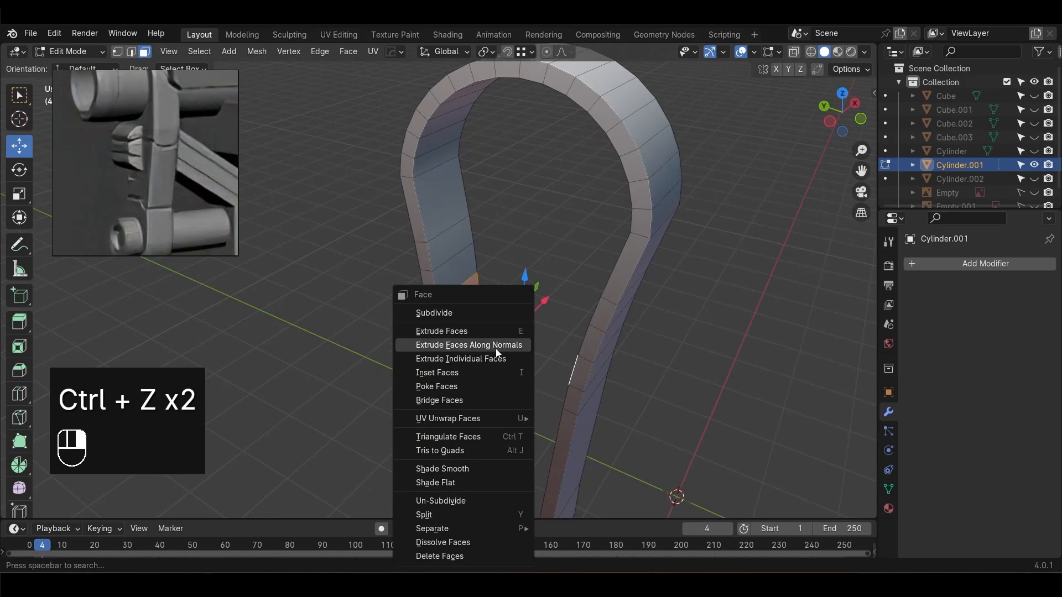
left_click(498, 356)
left_click(444, 358)
key("ctrl+z")
Bridge the two selected inner faces across the strap, and bridge the facing pair directly below them
right_click(459, 308)
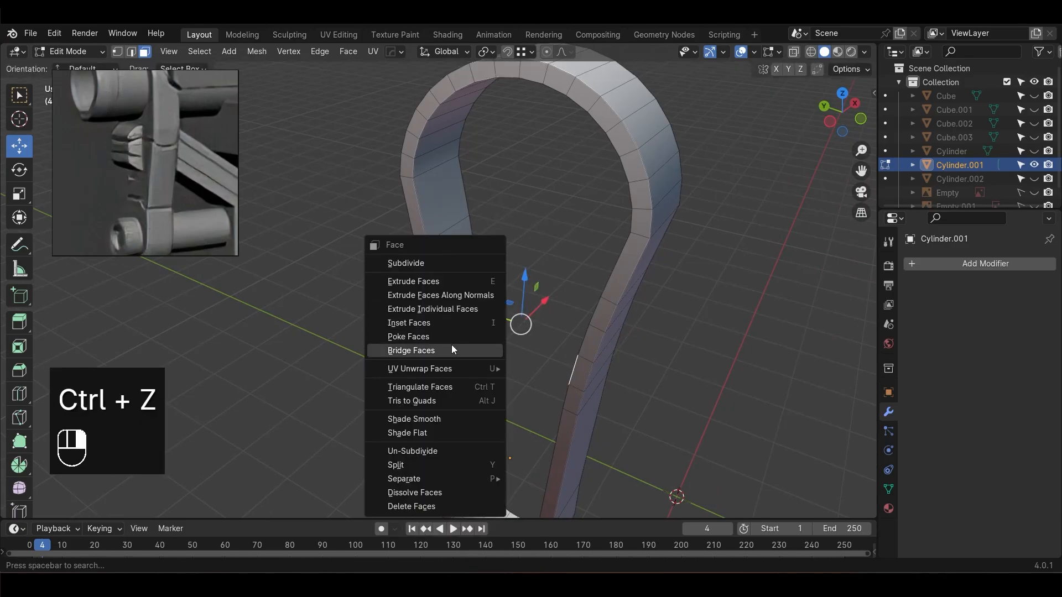
left_click(452, 350)
left_click_drag(324, 367, 574, 356, "alt")
left_click(541, 343)
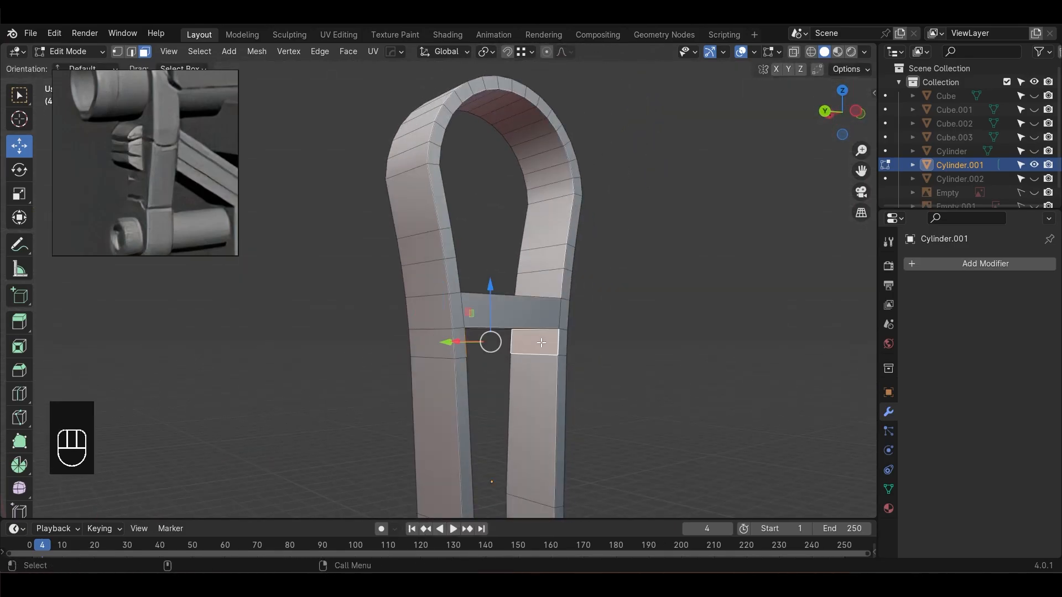
right_click(540, 343)
left_click(541, 343)
left_click(658, 356)
middle_click_drag(701, 381, 686, 333, "alt")
Bridge the remaining facing inner face pairs down to the strap's rounded lower end
left_click(553, 354)
left_click_drag(656, 429, 529, 379, "alt")
left_click(469, 380, "shift")
right_click(469, 380)
left_click(469, 380)
left_click(437, 369)
left_click(562, 344, "shift")
right_click(563, 343)
left_click(563, 343)
left_click(610, 396)
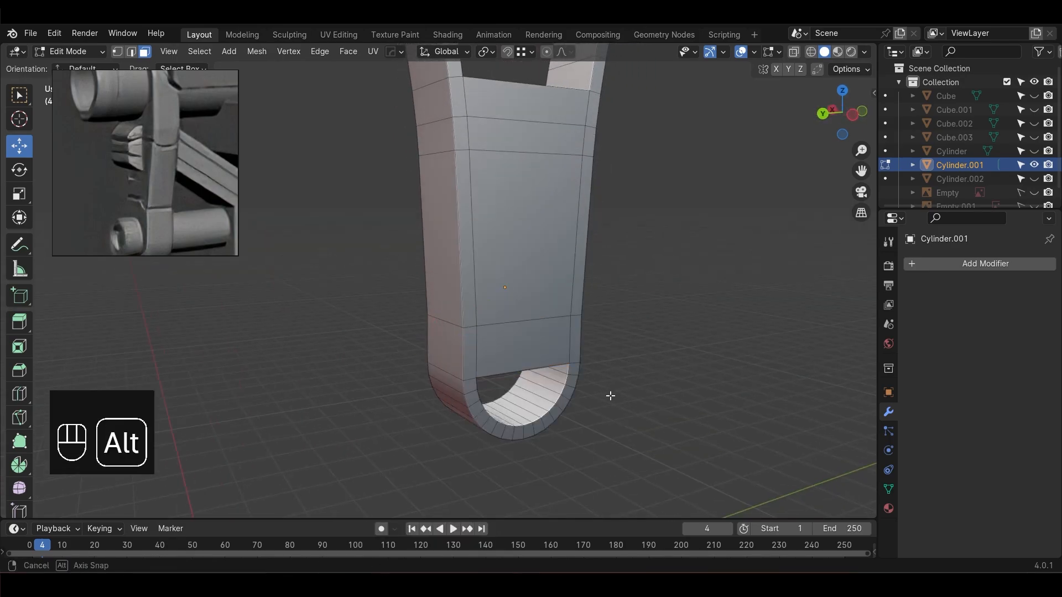
Delete the inner faces surrounding the half-round opening at the strap's lower end
left_click_drag(610, 396, 442, 387, "alt")
left_click_drag(478, 418, 534, 408, "alt")
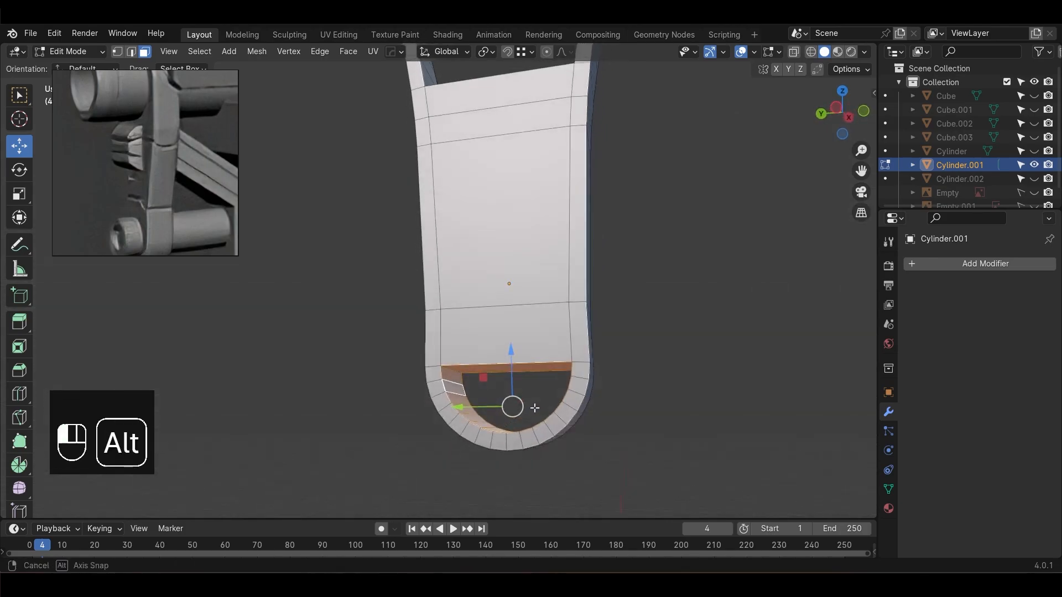
key("Delete")
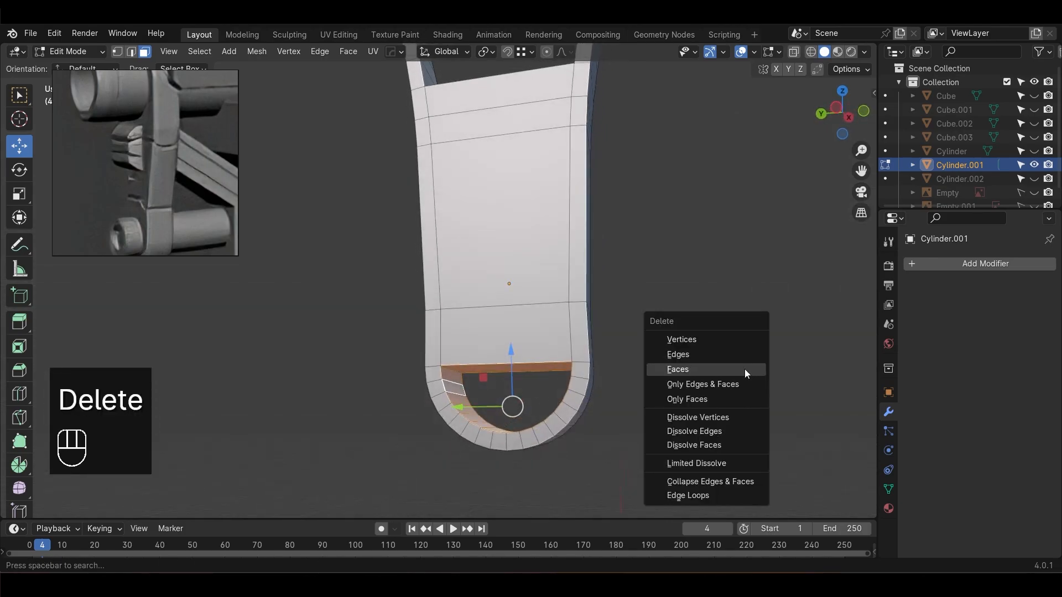
left_click(747, 374)
Fill the half-round opening at the strap's lower end with a face on both the front and back
double_click(575, 364)
key("f")
left_click_drag(830, 388, 603, 379, "alt")
double_click(443, 378)
key("f")
Leave mesh editing and unhide all the hidden objects
key("Tab")
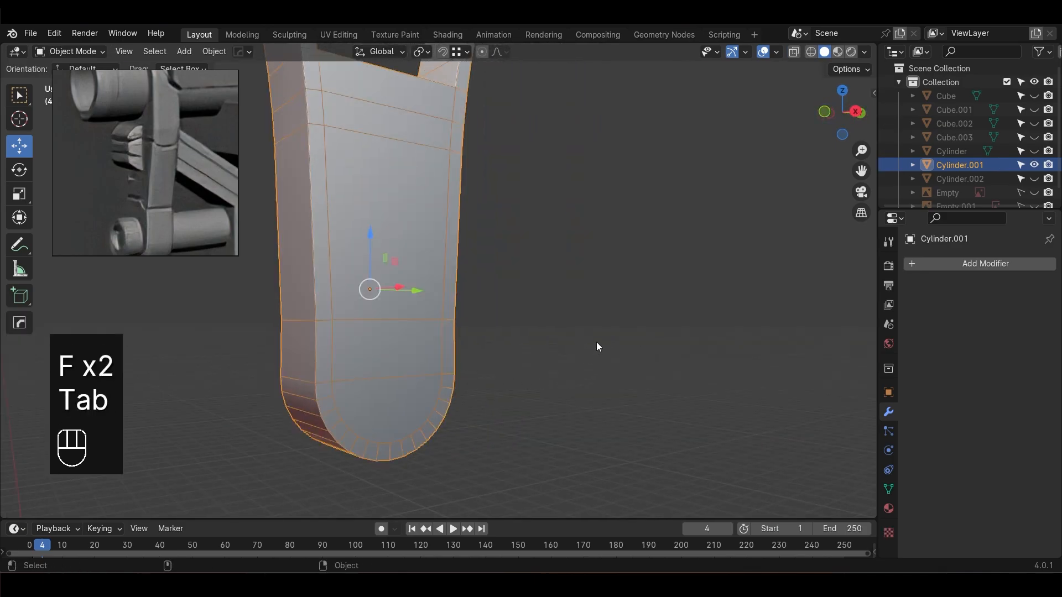
key("alt+h")
left_click_drag(603, 324, 710, 301, "alt")
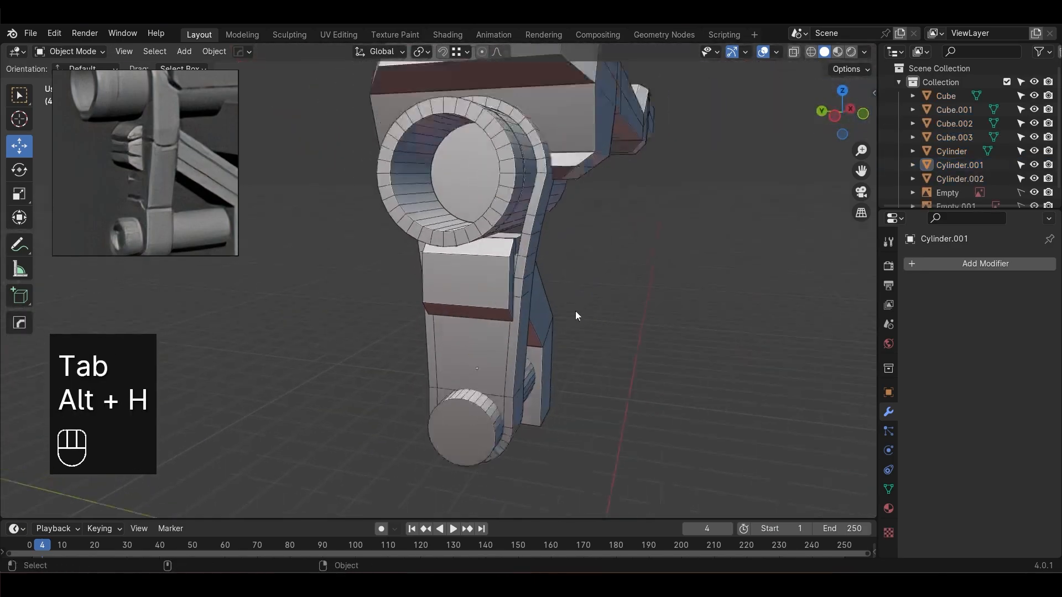
scroll(572, 313, "up", 2)
Isolate the strap again and delete the top face of its filled section in edit mode
left_click(526, 357)
left_click_drag(548, 271, 581, 308, "alt")
key("shift+h")
key("Tab")
key("3")
left_click(498, 312)
key("Delete")
left_click(498, 311)
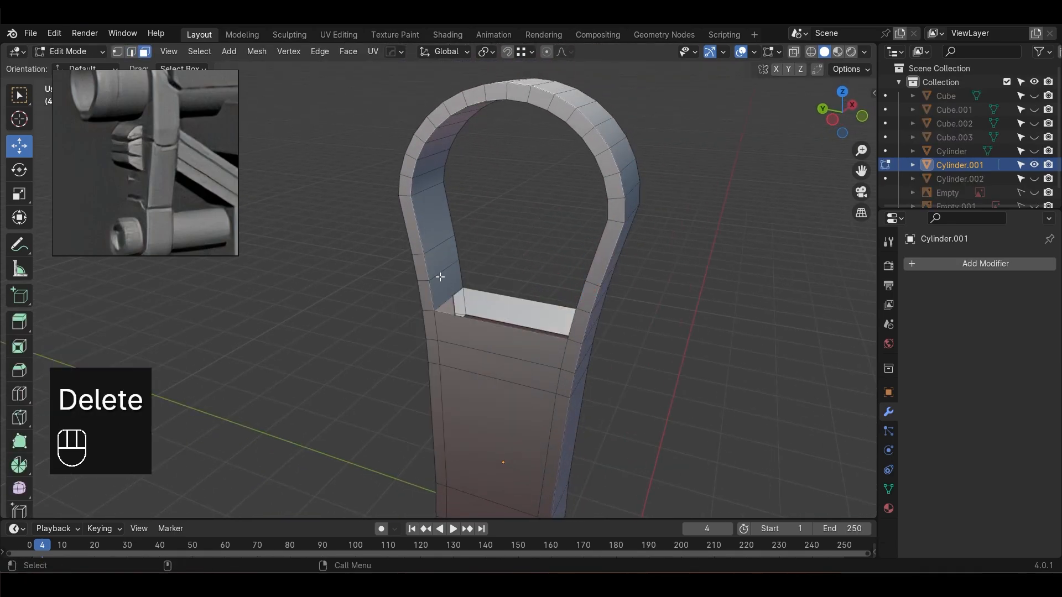
Bridge the facing inner strap faces above the filled section to extend it upward
left_click(439, 276)
left_click_drag(439, 277, 548, 292, "alt")
left_click(577, 256, "shift")
right_click(577, 256)
left_click(577, 256)
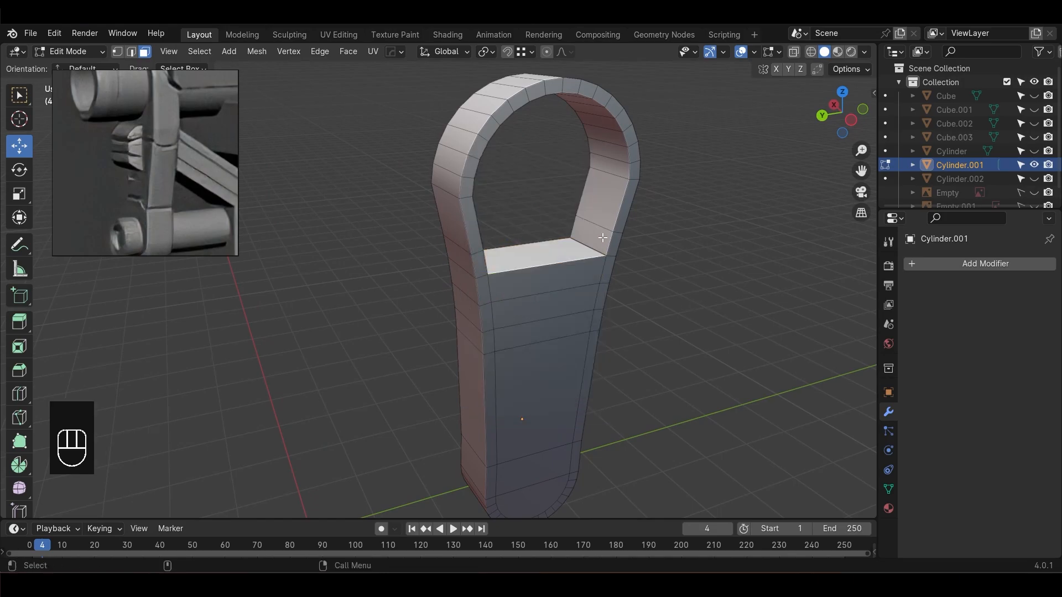
middle_click_drag(578, 256, 598, 275)
left_click(447, 260, "shift")
right_click(447, 261)
left_click(576, 304)
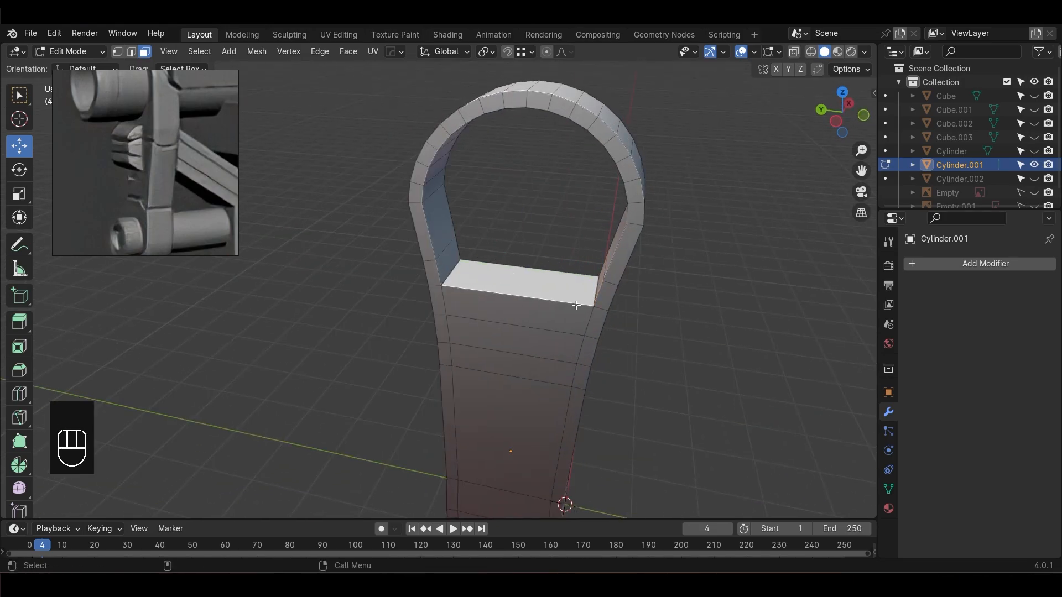
Delete the top face of the strap's filled section and the internal face beneath it
left_click(562, 291)
key("Delete")
left_click(561, 291)
left_click(452, 258)
left_click_drag(452, 258, 501, 313, "alt")
left_click(544, 296)
key("Delete")
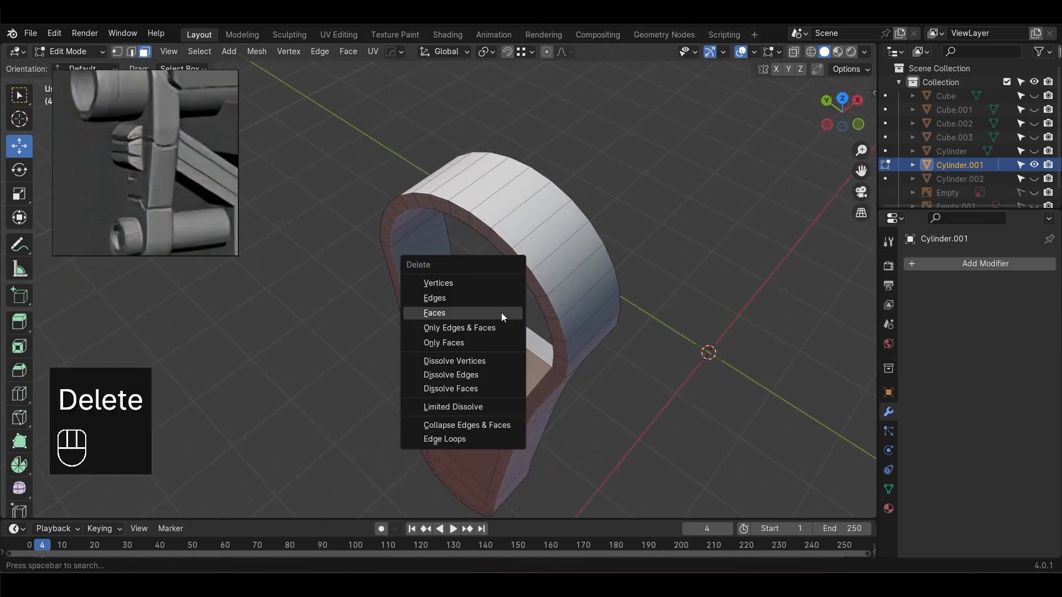
left_click(502, 314)
Delete the next internal divider face inside the strap's hollow filled section
left_click(511, 366)
mouse_move(530, 374)
left_mouse_down("alt")
mouse_move(535, 386)
mouse_move(520, 382)
left_mouse_up("alt")
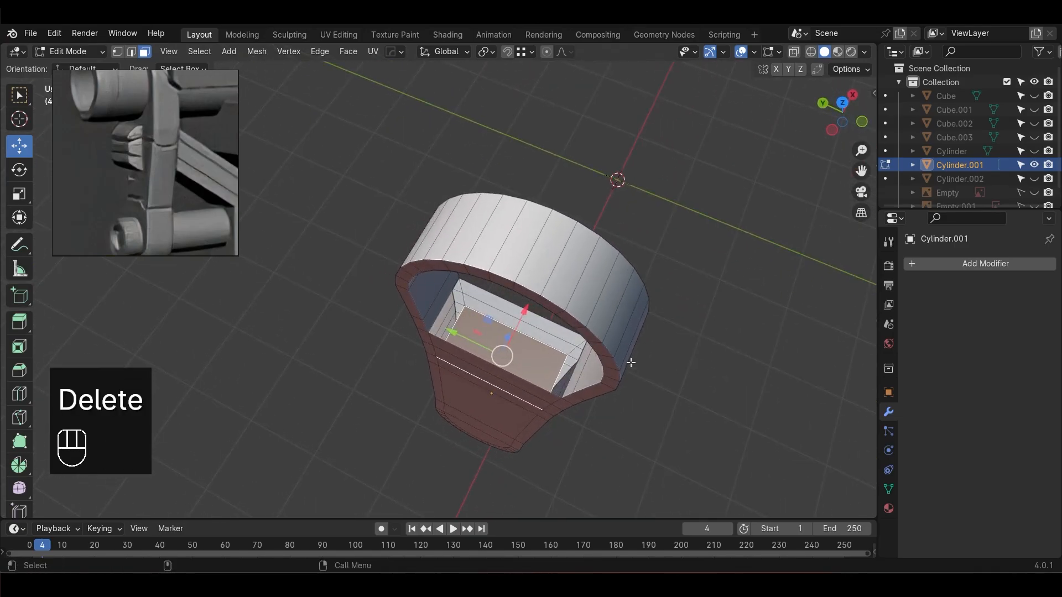
key("Delete")
key("Delete")
left_click(506, 347)
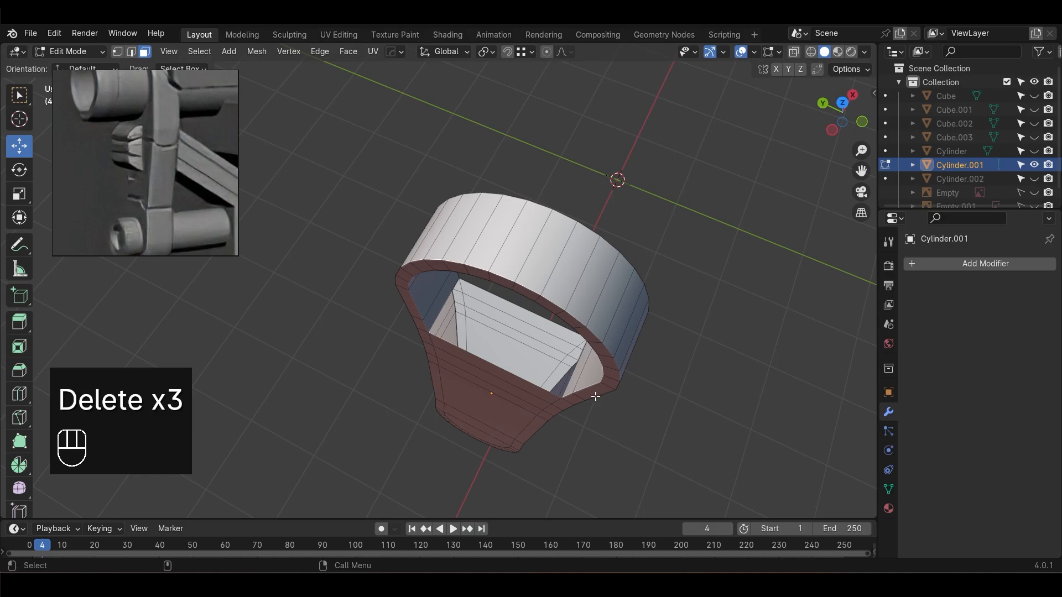
Delete the remaining internal divider face inside the strap's hollow filled section
left_click_drag(595, 396, 623, 318, "alt")
key("Delete")
left_click(497, 387)
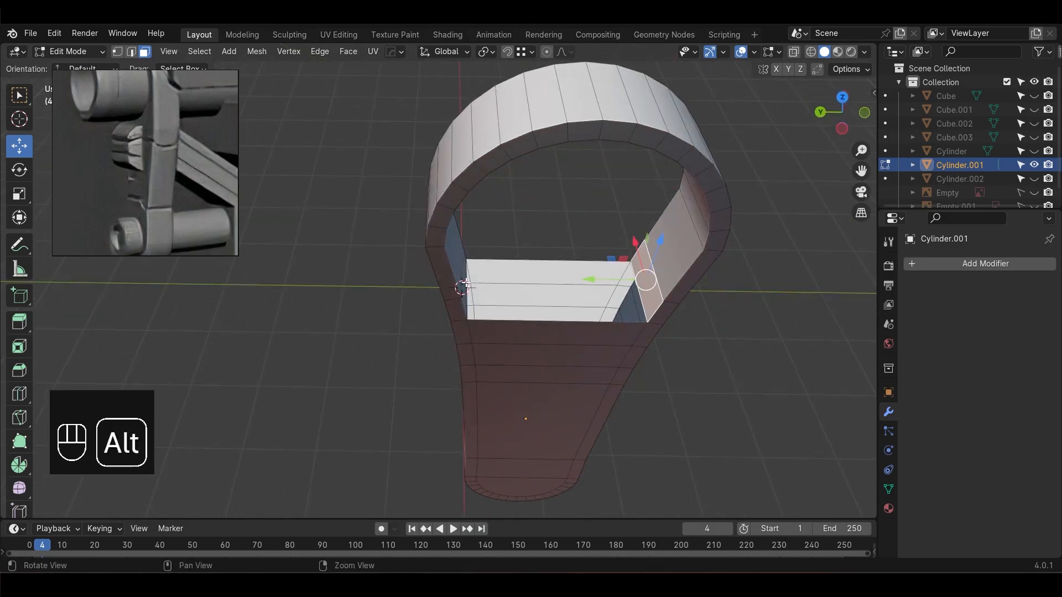
Try to bridge the two facing inner side faces of the strap above the hollow section, and undo it
left_click_drag(466, 284, 431, 269, "alt")
left_click(437, 269, "shift")
right_click(439, 270)
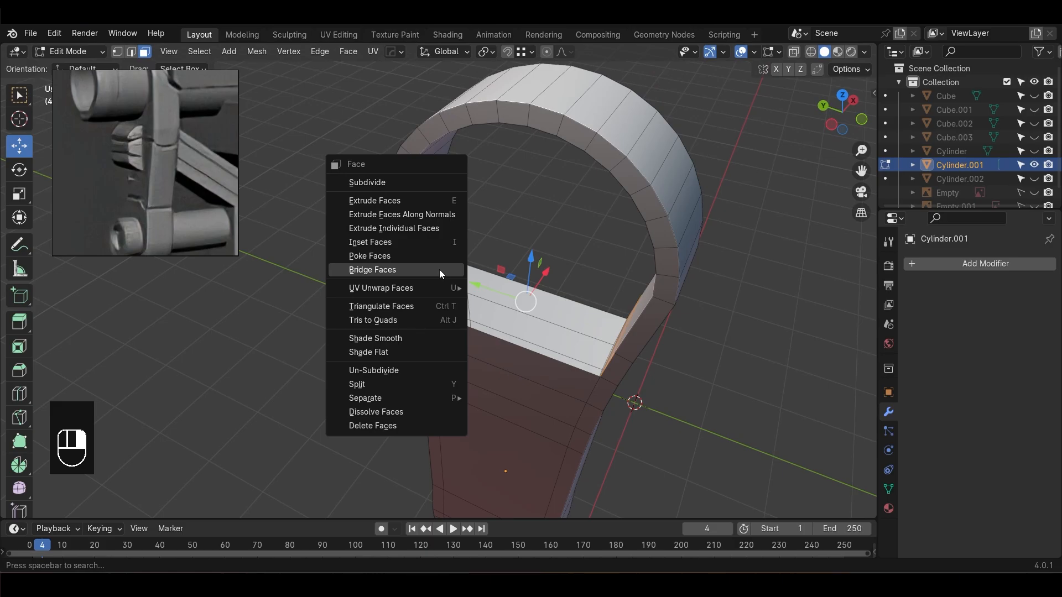
left_click(439, 270)
key("ctrl+z")
Delete the two facing inner side faces and fill a top face between the opposite inner edges of the strap
key("Delete")
left_click(535, 323)
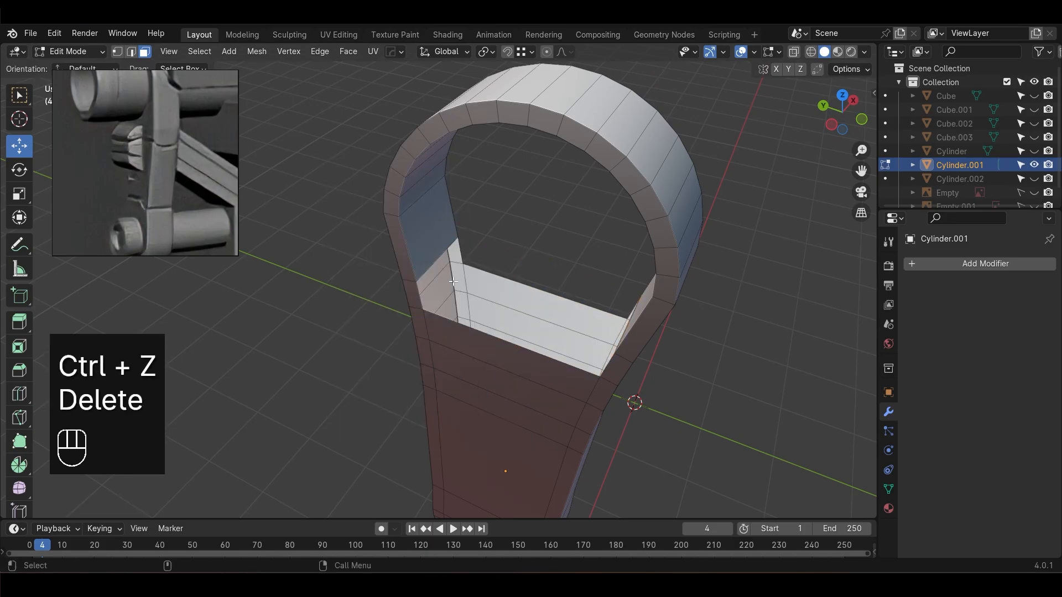
key("2")
middle_click_drag(513, 290, 653, 229)
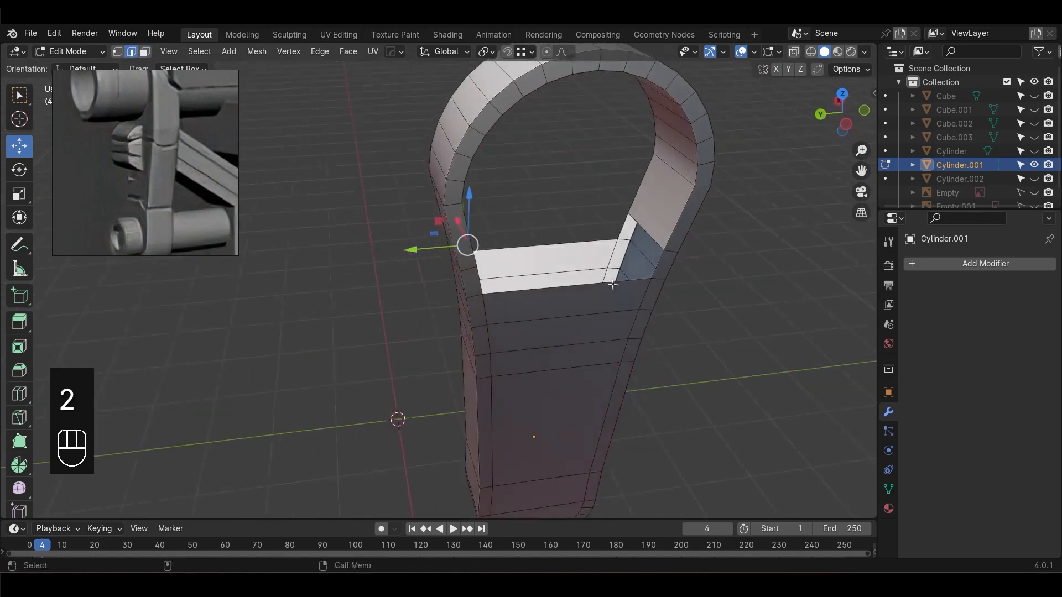
left_click(648, 230, "shift")
key("f")
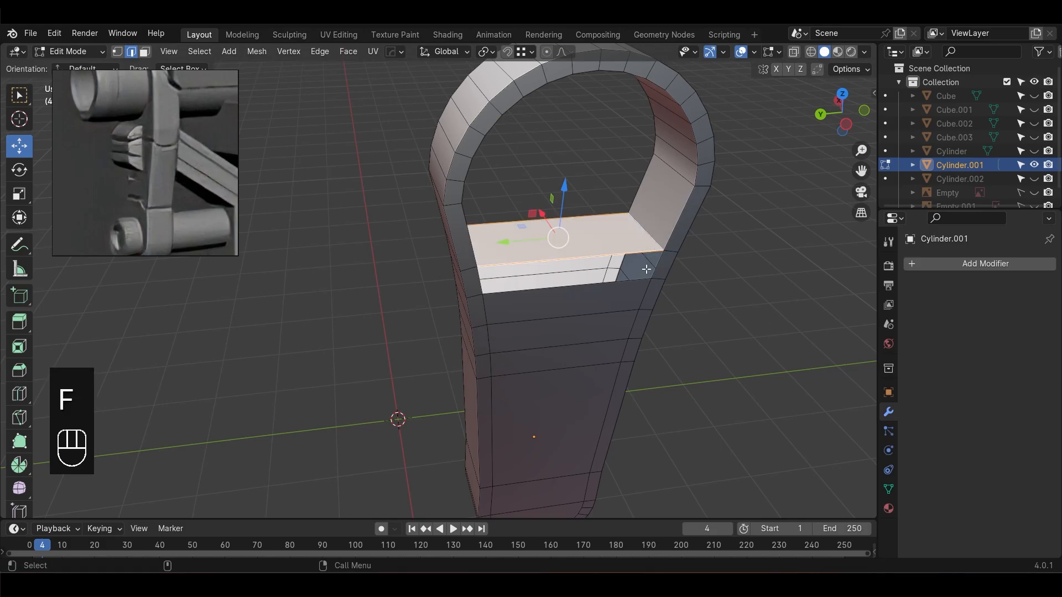
Fill the openings below the new top face on both the front and back sides of the strap
left_click(622, 267, "alt+shift")
key("f")
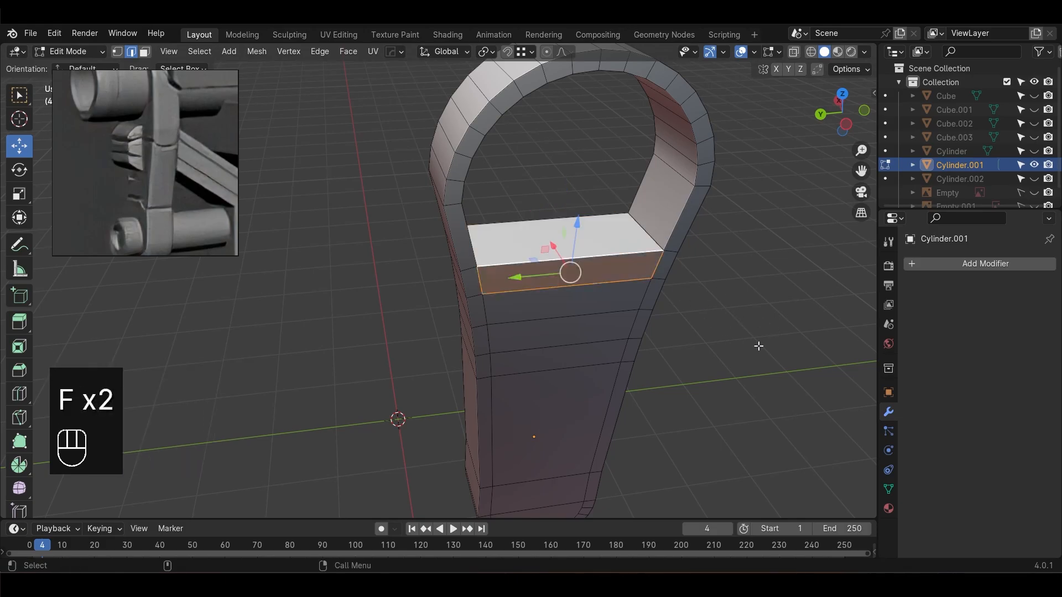
middle_click_drag(759, 345, 563, 339, "alt")
left_click_drag(563, 339, 487, 354, "alt")
left_click(370, 269, "alt+shift")
key("f")
Leave edit mode, reveal all hidden objects, and save the file
left_click(588, 336)
left_click_drag(588, 337, 616, 320, "alt")
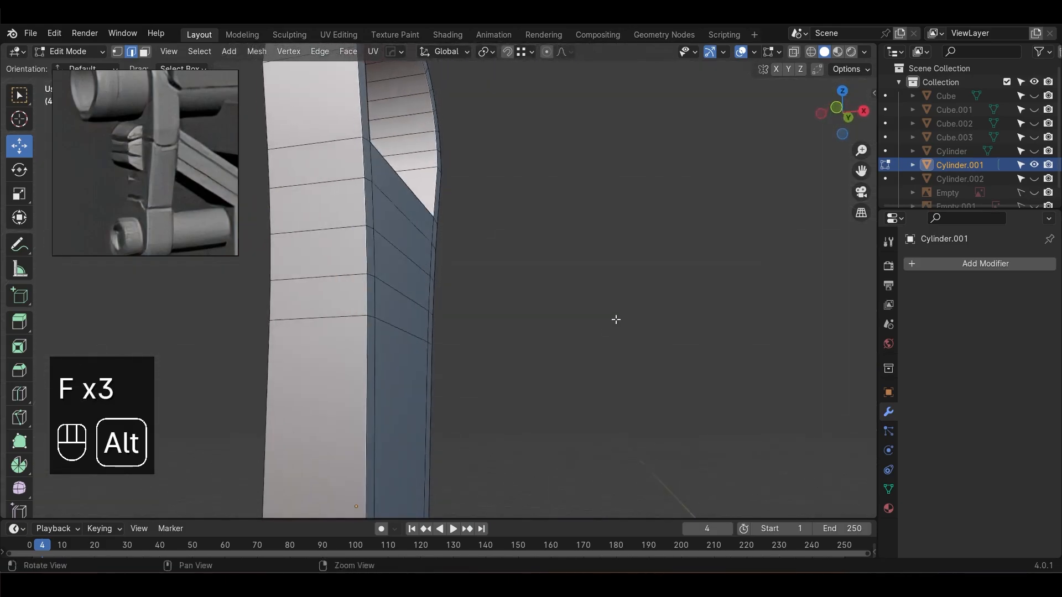
key("alt+z")
middle_click_drag(575, 409, 676, 360, "alt")
key("Tab")
key("alt+h")
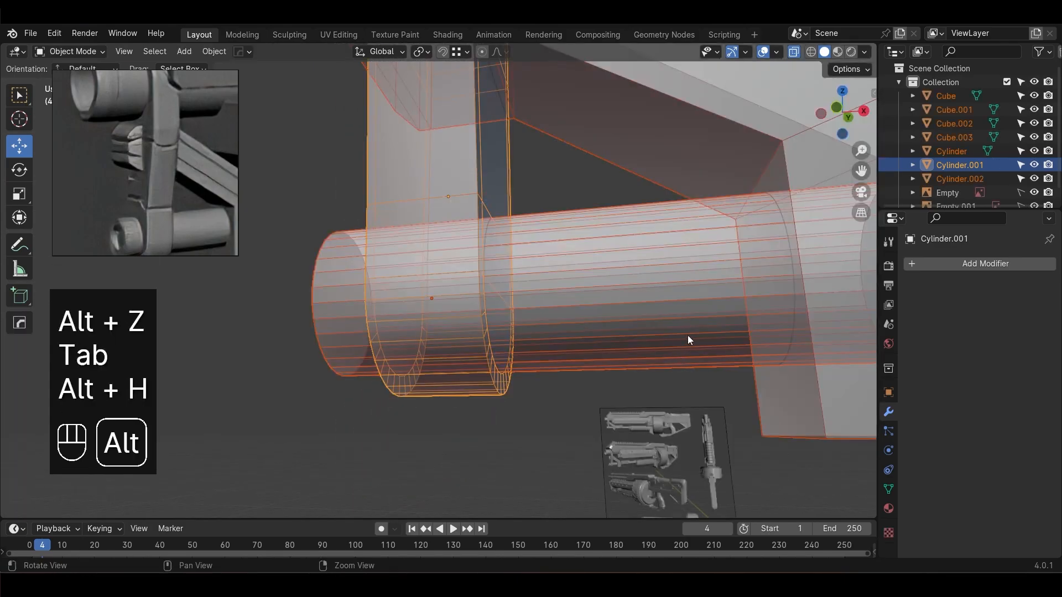
key("alt+z")
middle_click_drag(578, 451, 483, 287, "alt")
left_click(589, 310)
right_click(589, 310)
left_click(589, 310)
key("ctrl+s")
Add two lengthwise loop cuts to the diagonal bracket, one near its upper edge and one lower, following the front reference's grooves
left_click(576, 349)
middle_click_drag(577, 350, 606, 359)
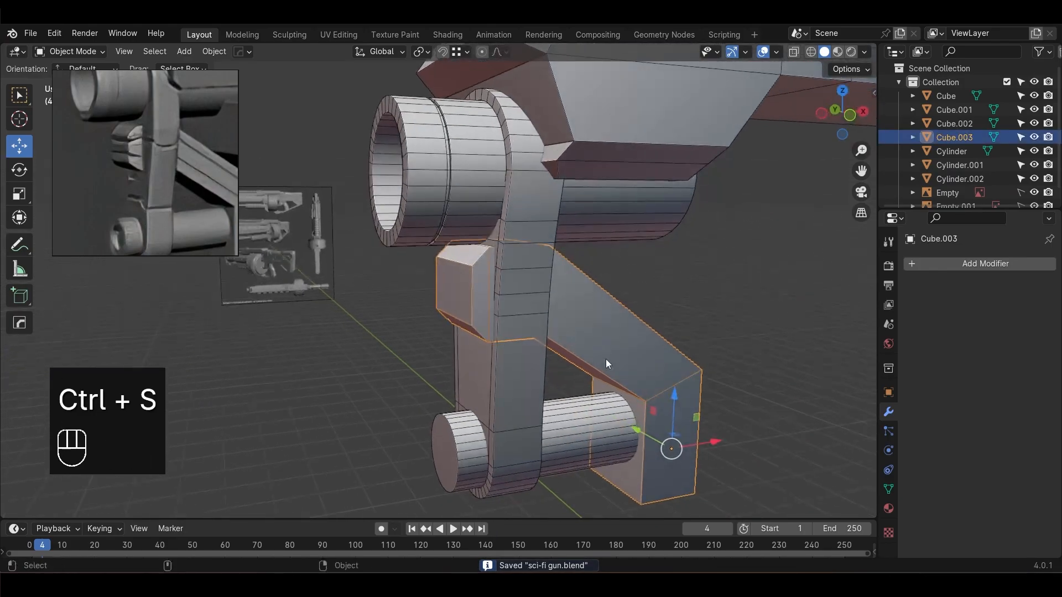
key("KP_1")
key("Tab")
key("alt+z")
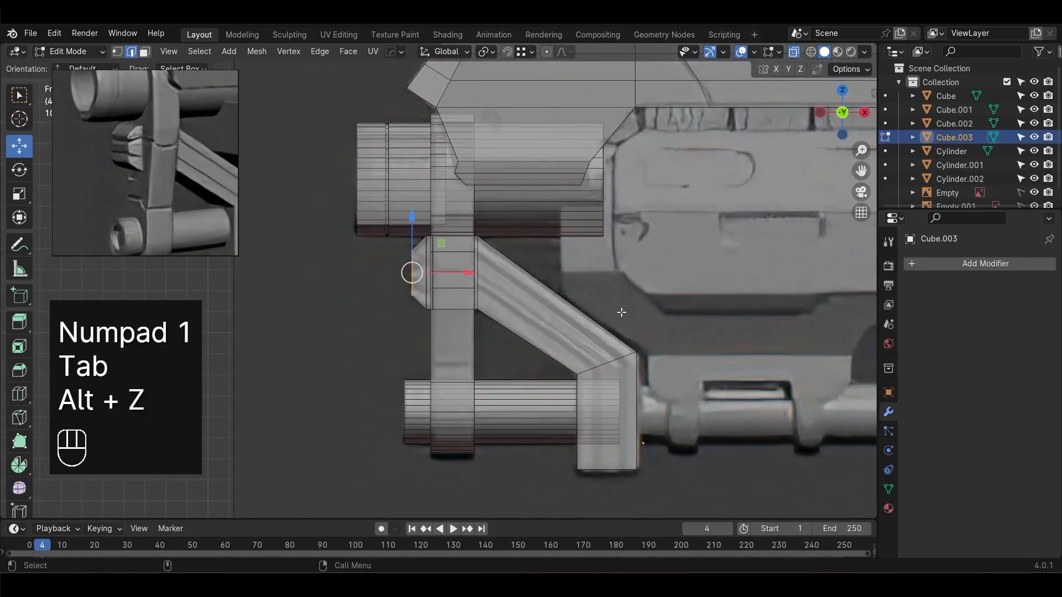
key("ctrl+r")
left_click(559, 292)
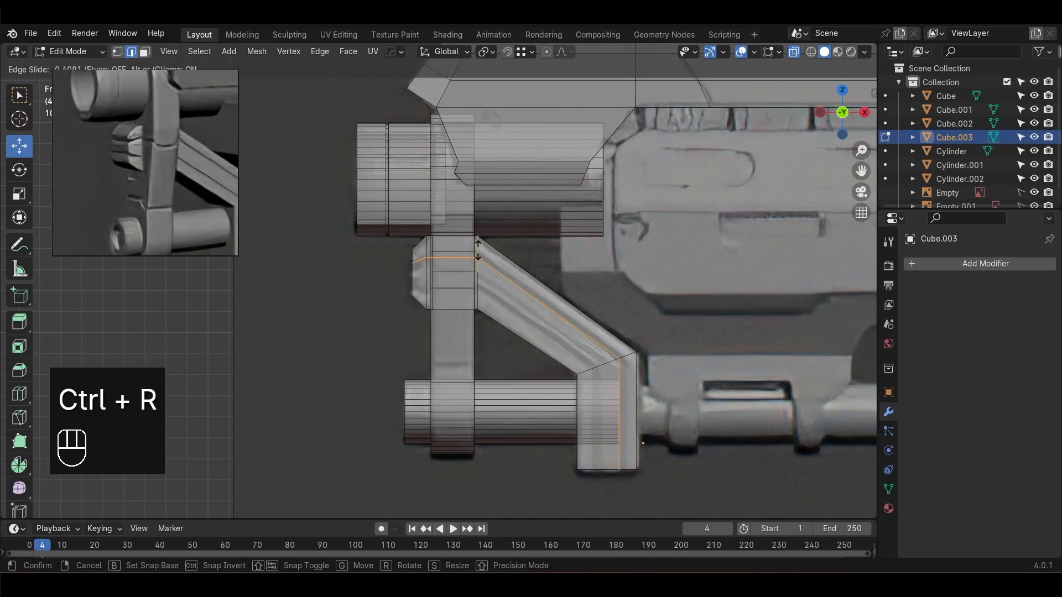
left_click(482, 247)
key("ctrl+r")
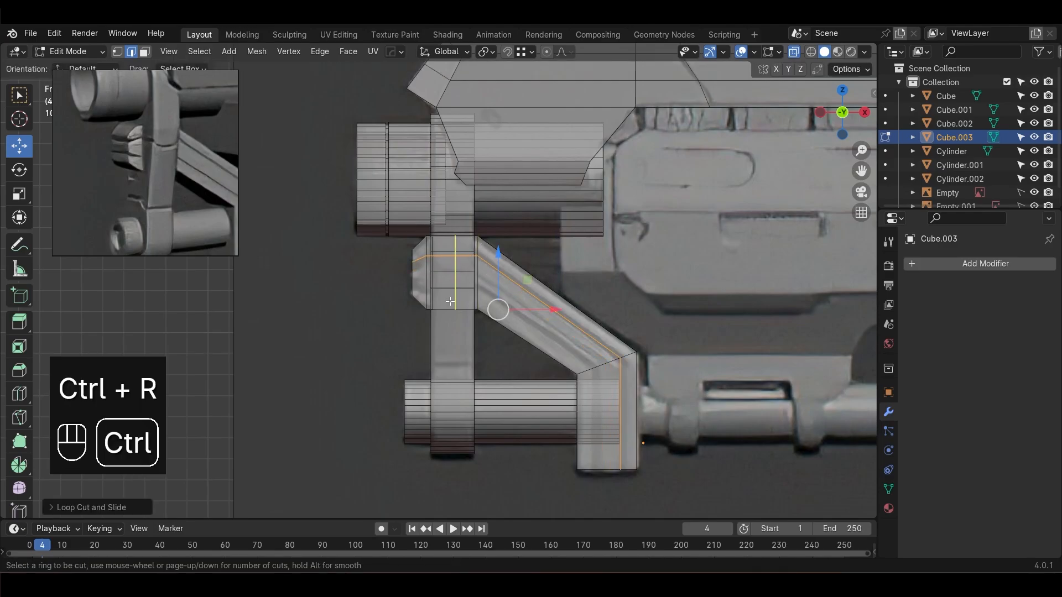
left_click(476, 297)
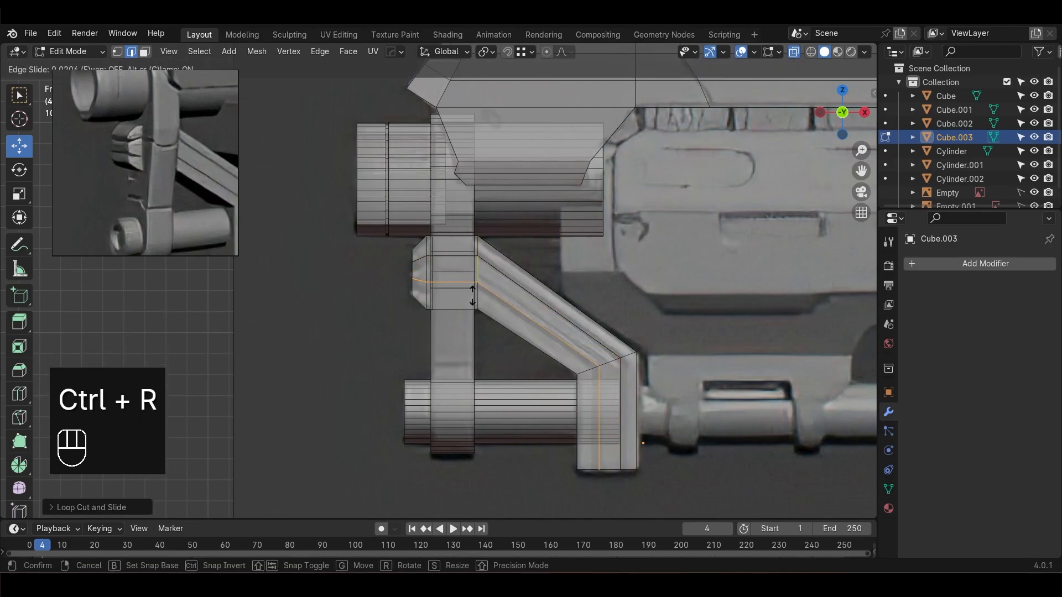
left_click(472, 297)
Move the loop-cut vertices at the bracket's front end vertically apart, the lower ones down and the upper ones up
scroll(393, 304, "up", 2)
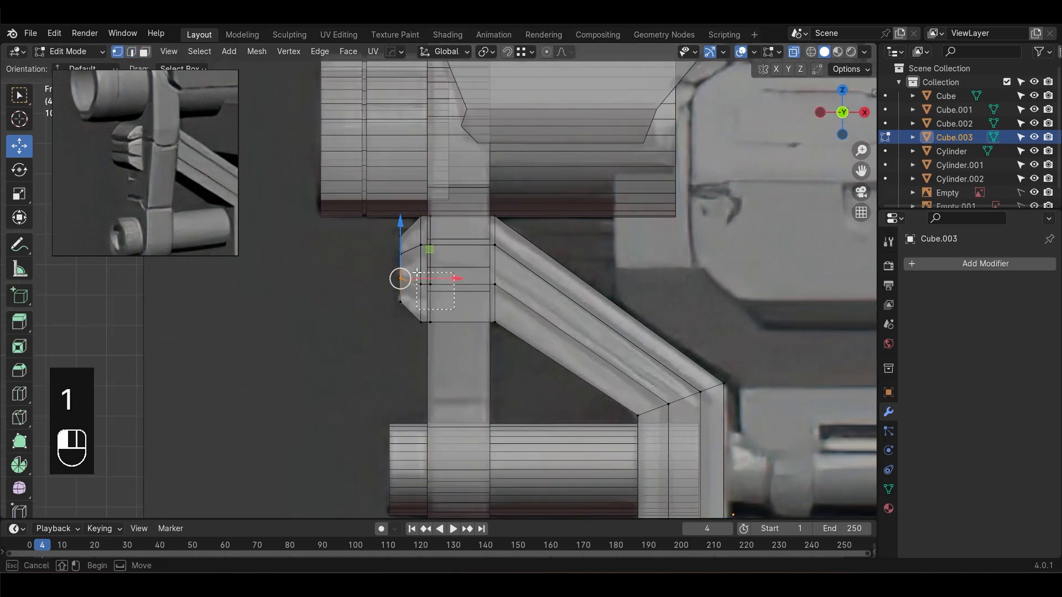
left_click_drag(422, 224, 401, 238)
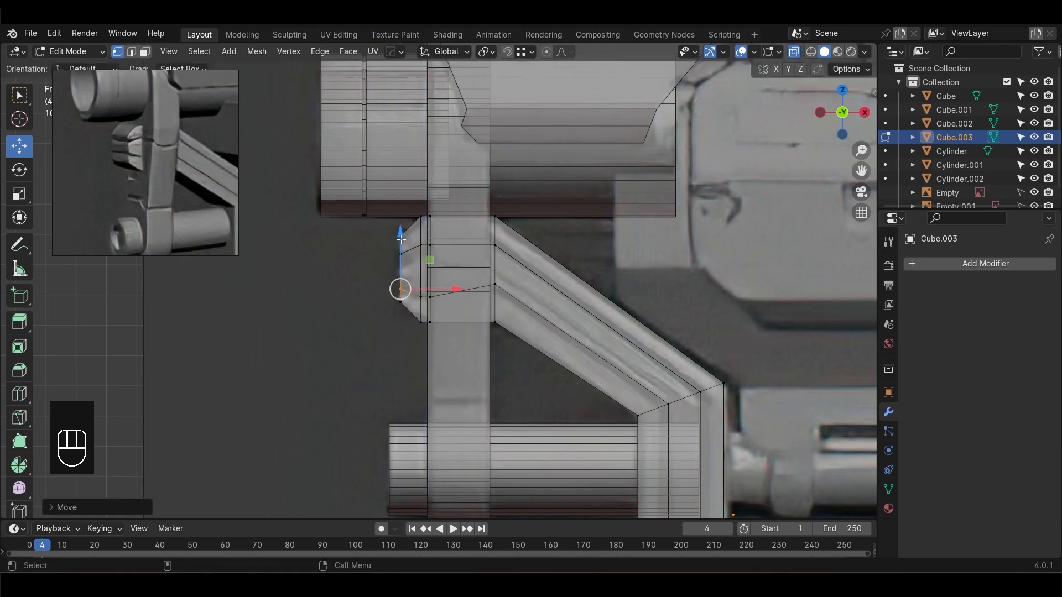
left_click_drag(425, 198, 426, 191)
left_click_drag(405, 310, 486, 332)
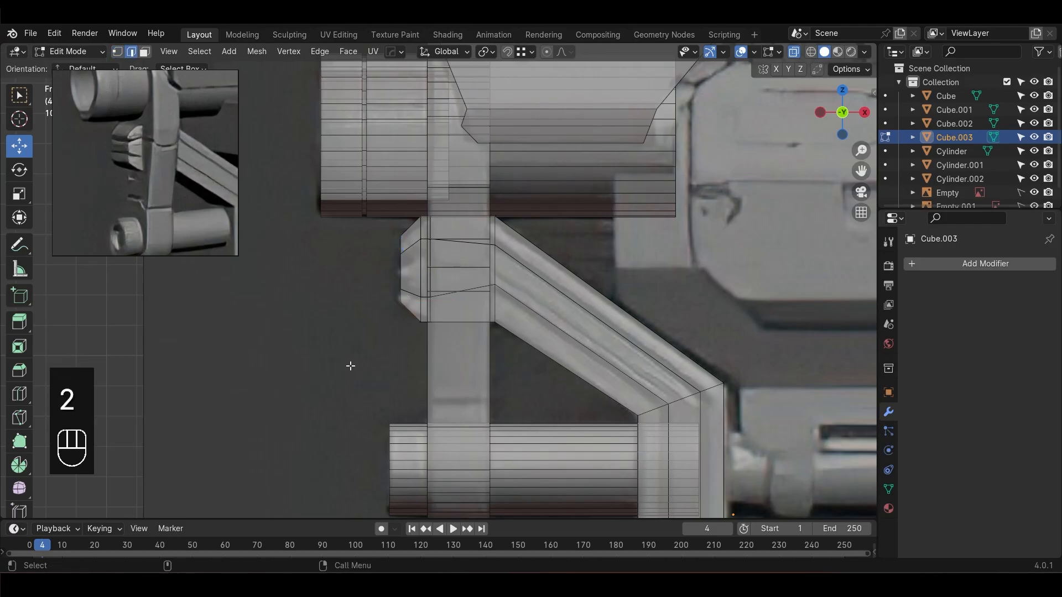
Bevel the bracket's two lengthwise edge loops into narrow strips and keep the strip faces selected in face mode
key("ctrl+b")
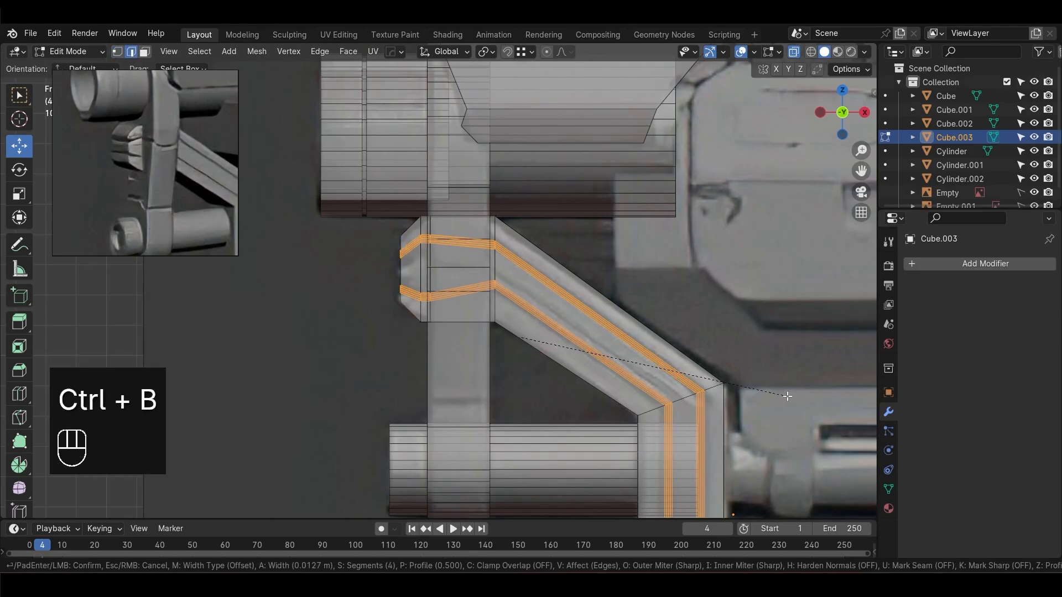
left_click(788, 397)
left_click(788, 396)
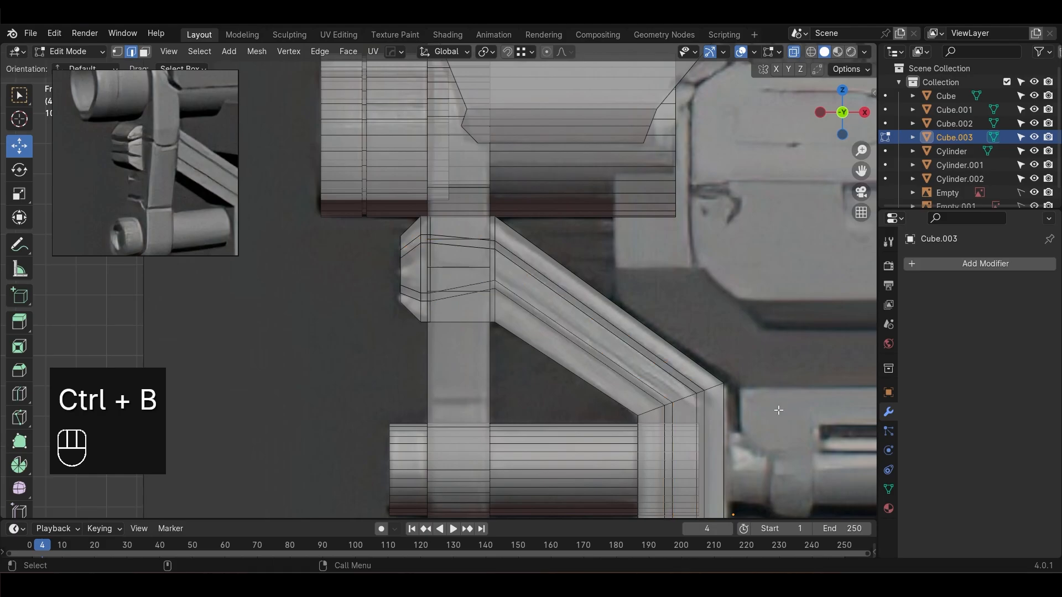
key("ctrl+z")
key("3")
left_click_drag(554, 361, 589, 331, "alt")
key("alt+z")
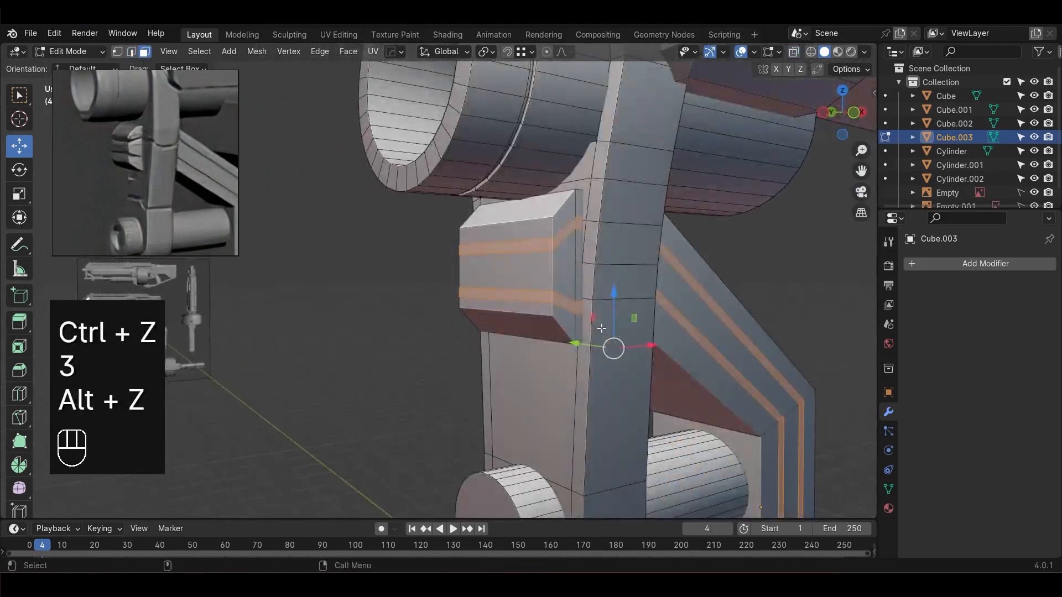
Try to extrude the bracket's strip faces along their normals, and undo it
scroll(585, 313, "up", 1)
right_click(592, 306)
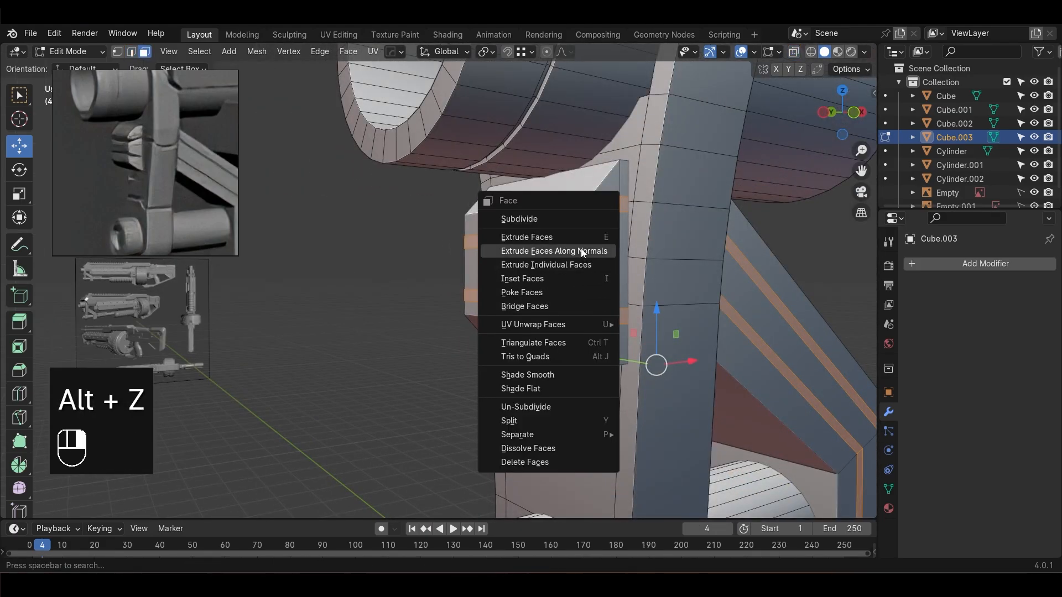
left_click(583, 251)
key("ctrl+z")
Try applying the bracket's transform and extruding the strips along normals, and undo these changes
key("Tab")
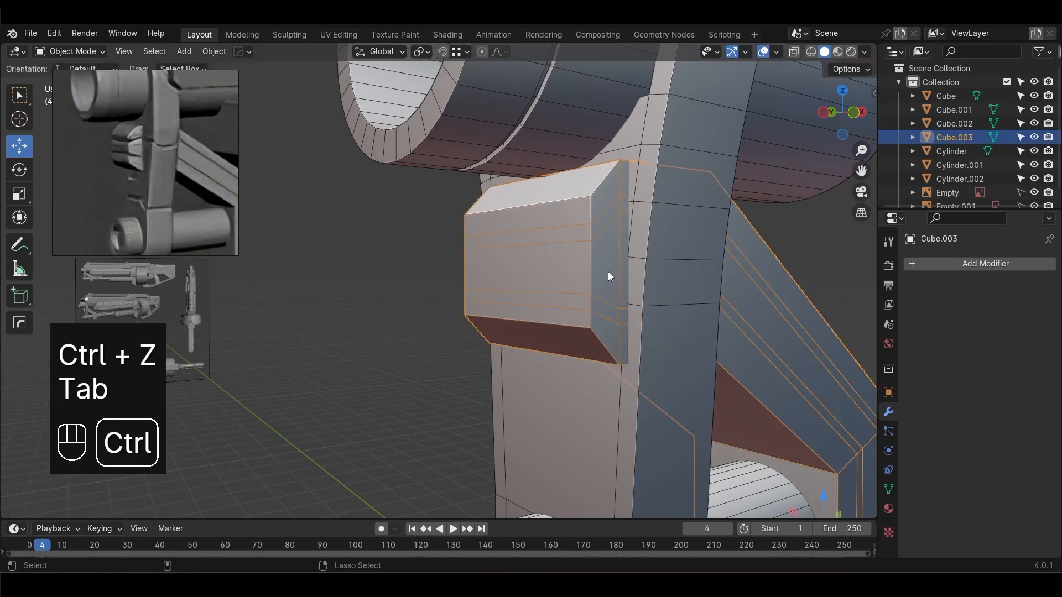
key("ctrl+a")
left_click(609, 274)
key("Tab")
right_click(590, 271)
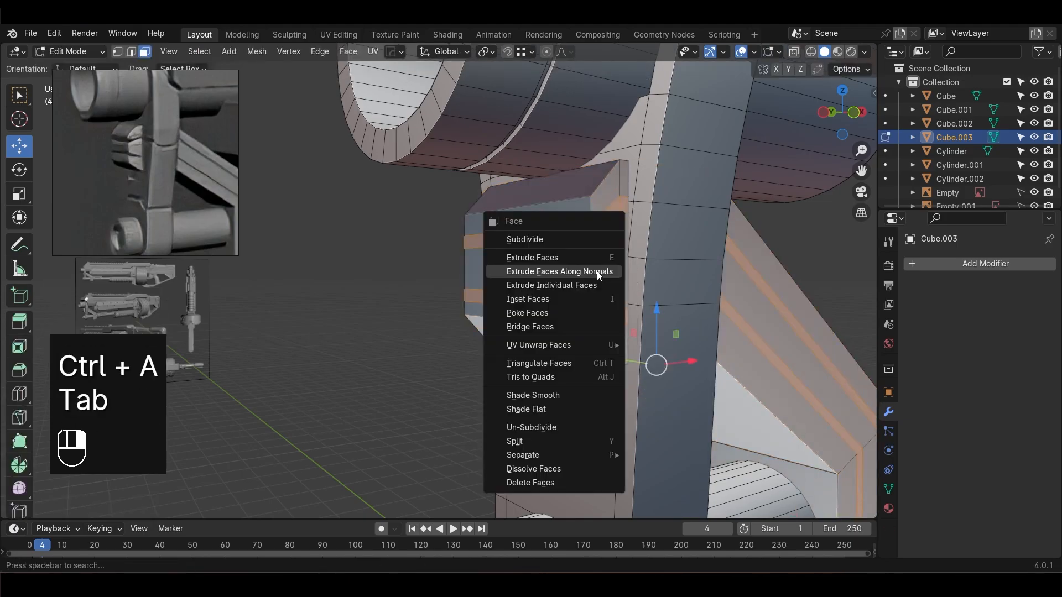
left_click(590, 272)
key("ctrl+z")
key("ctrl+z")
key("ctrl+z")
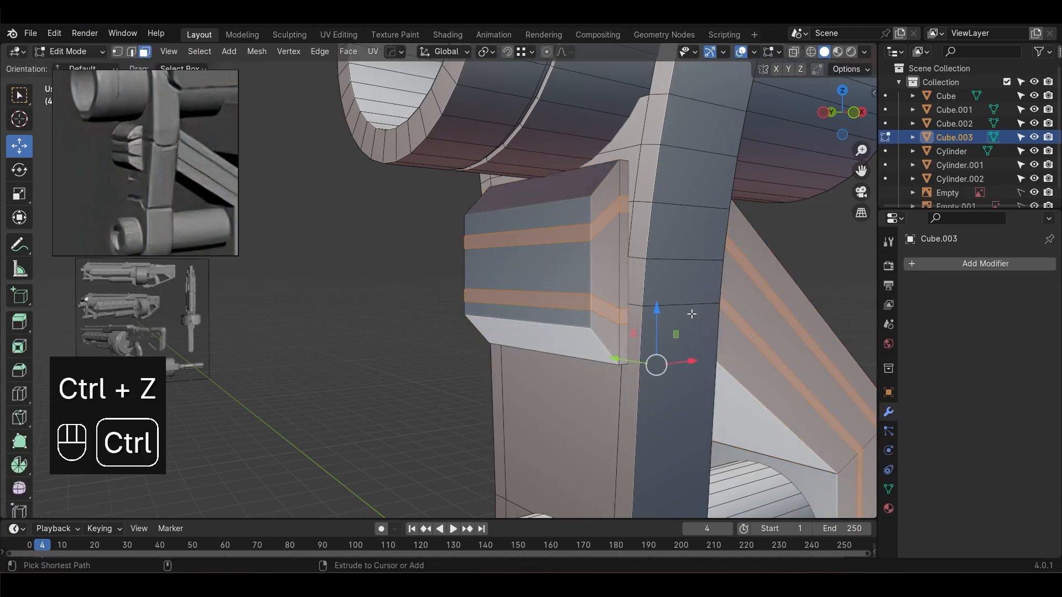
Retry the extrusion along normals on the strips of the restored bracket, and undo it
key("Tab")
right_click(602, 269)
left_click(602, 269)
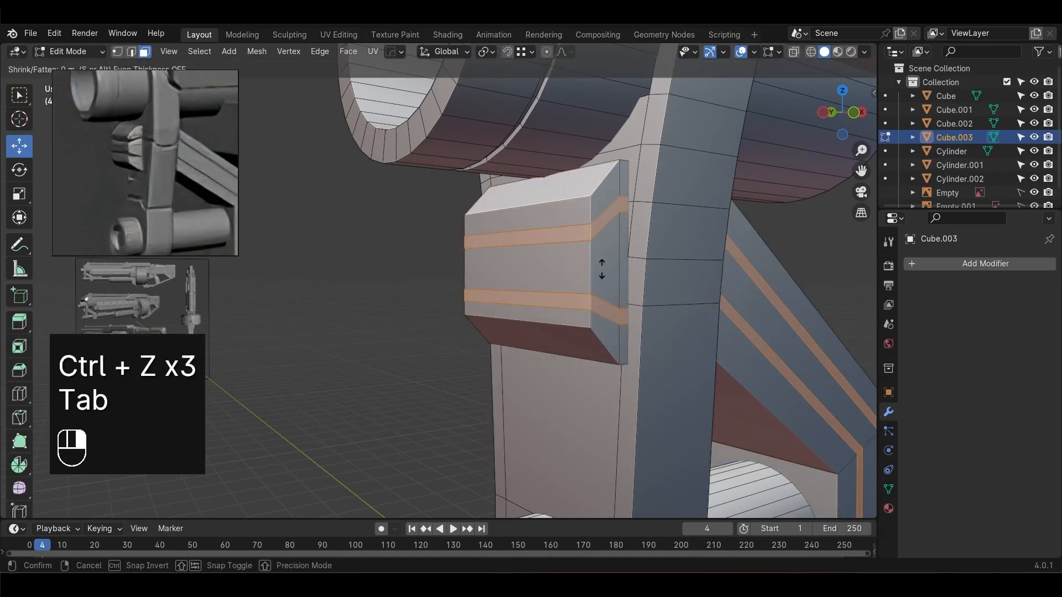
left_click(654, 362)
key("ctrl+z")
Extrude the strip faces and scale them to about 0.97 along Y to recess them as grooves
key("e")
key("s")
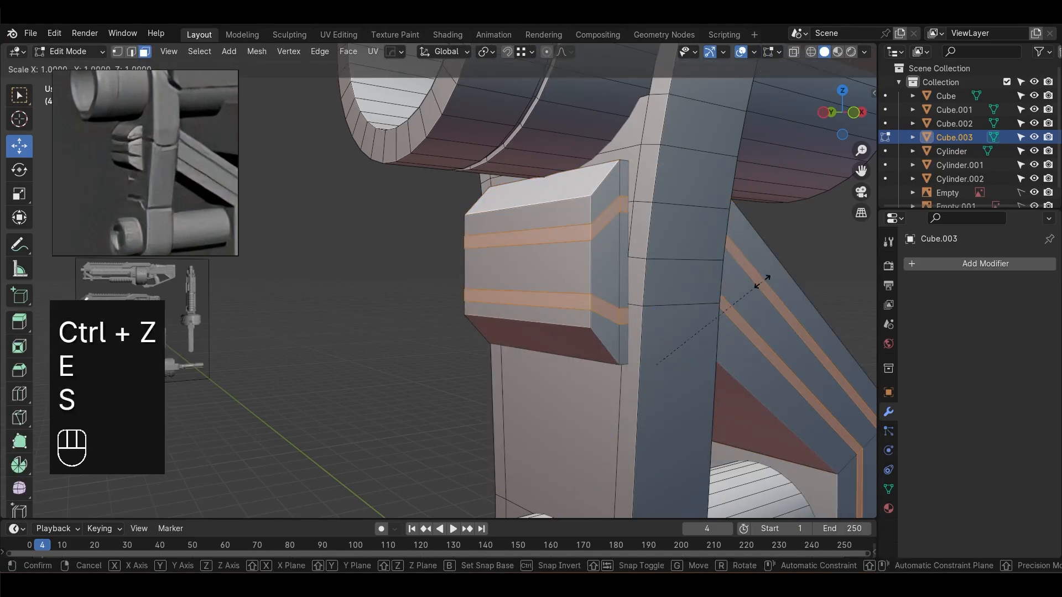
key("y")
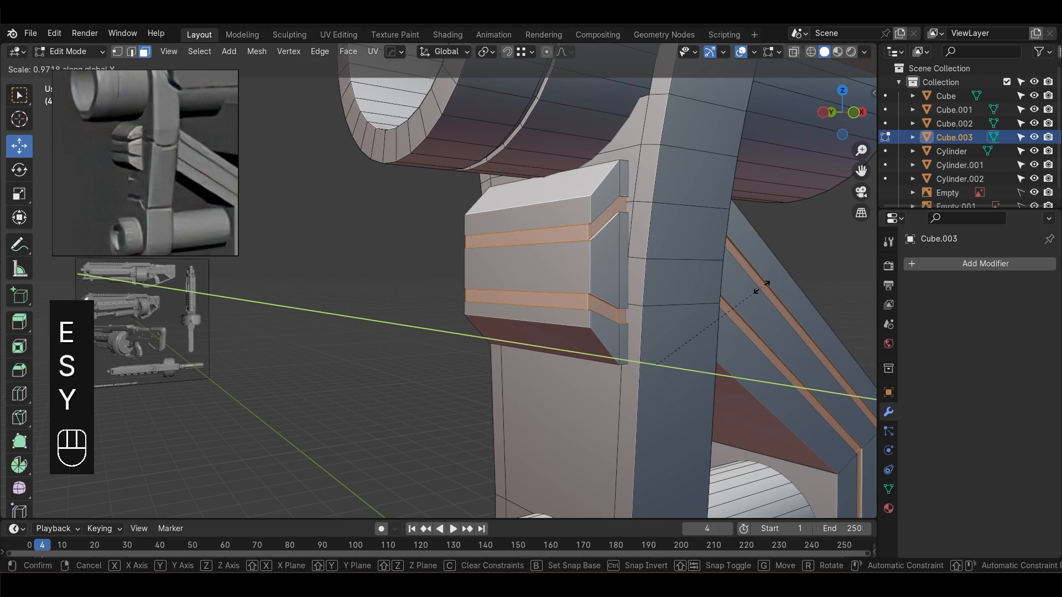
left_click(759, 288)
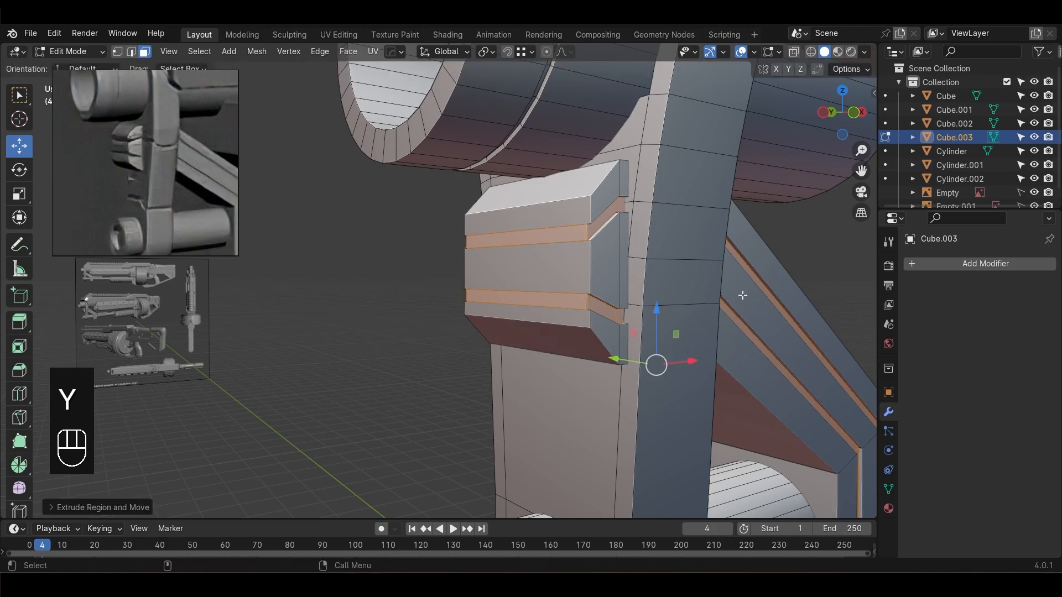
Recess the groove faces on the bracket's front tip slightly inward along X
left_click(519, 240)
left_click(519, 240, "alt")
key("KP_1")
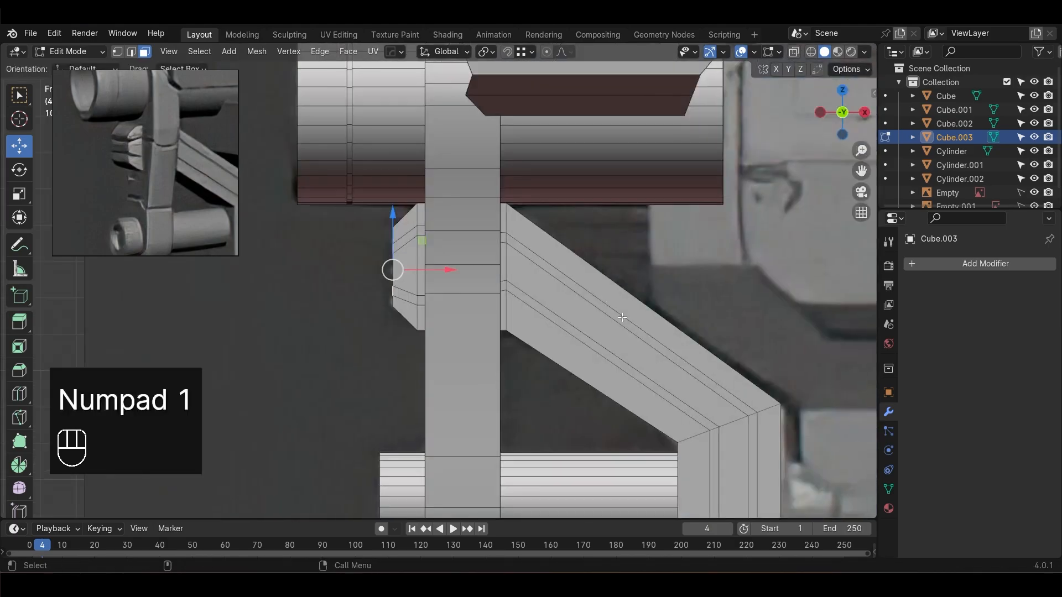
key("alt+z")
middle_click_drag(622, 317, 778, 346, "shift")
scroll(719, 329, "up", 3)
left_click_drag(686, 309, 691, 309)
middle_click_drag(691, 309, 632, 308, "shift")
scroll(635, 318, "up", 3)
Move the upper recessed face on the front tip slightly up and the lower one slightly down to straighten the grooves
left_click_drag(634, 329, 724, 433, "ctrl")
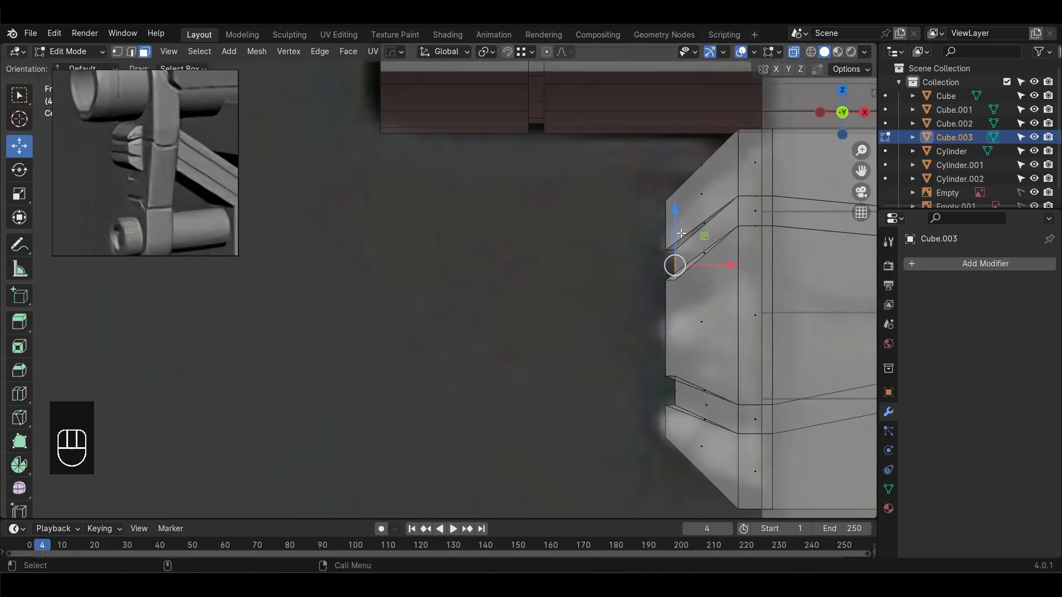
left_click_drag(674, 222, 672, 214)
middle_click_drag(688, 404, 670, 373, "shift")
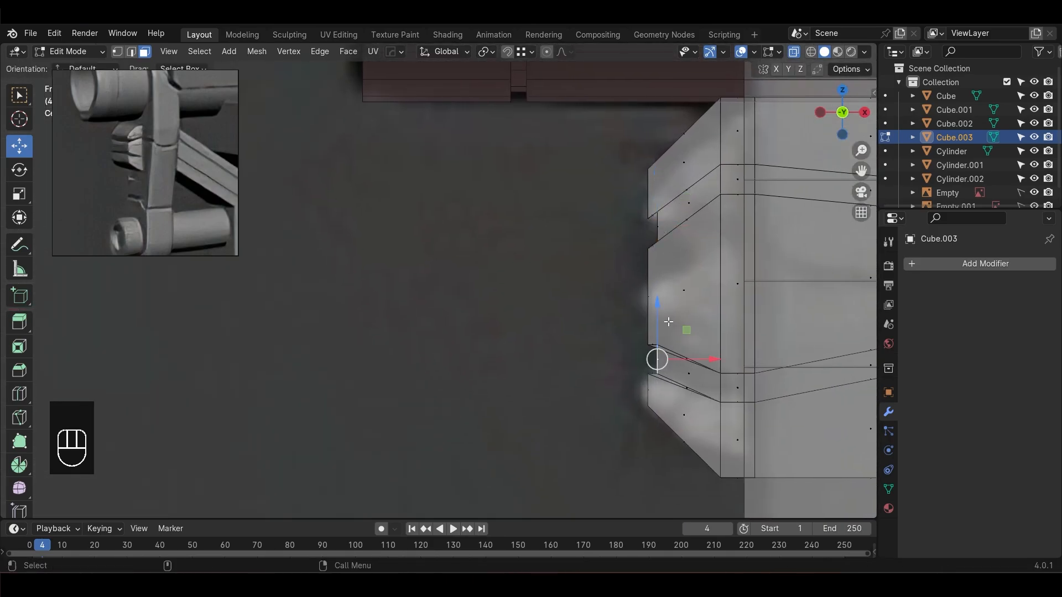
left_click_drag(659, 303, 658, 307)
left_click(603, 326)
scroll(679, 356, "down", 3)
Move the groove faces on the bracket's bottom end upward to recess them, and leave edit mode
middle_click_drag(762, 401, 452, 258, "alt")
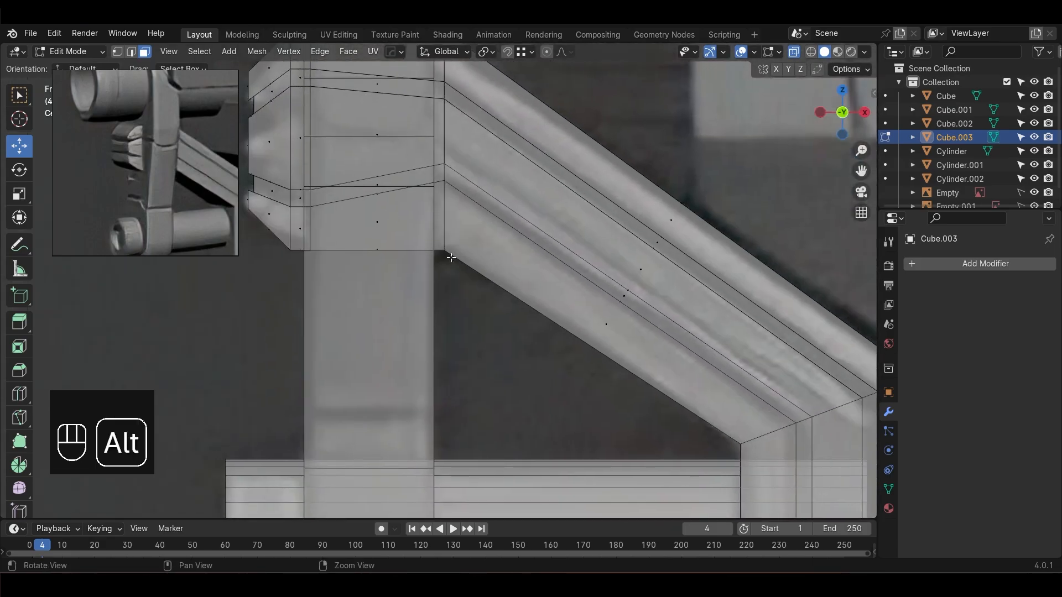
middle_click_drag(687, 401, 522, 400, "alt")
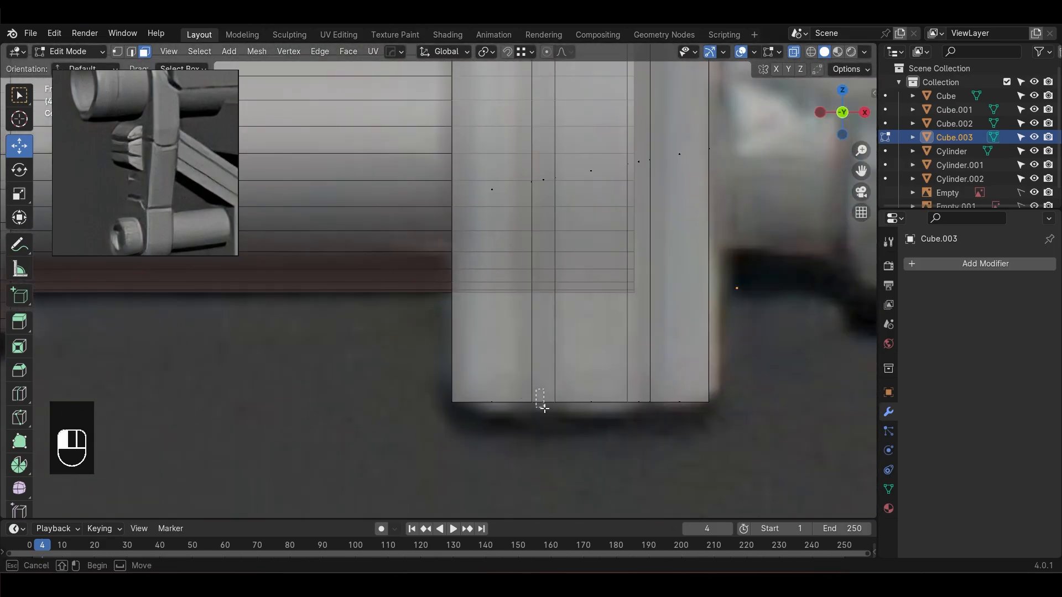
left_click_drag(544, 409, 545, 410)
left_click_drag(590, 348, 590, 338)
key("Tab")
middle_click_drag(591, 339, 510, 313)
key("alt+z")
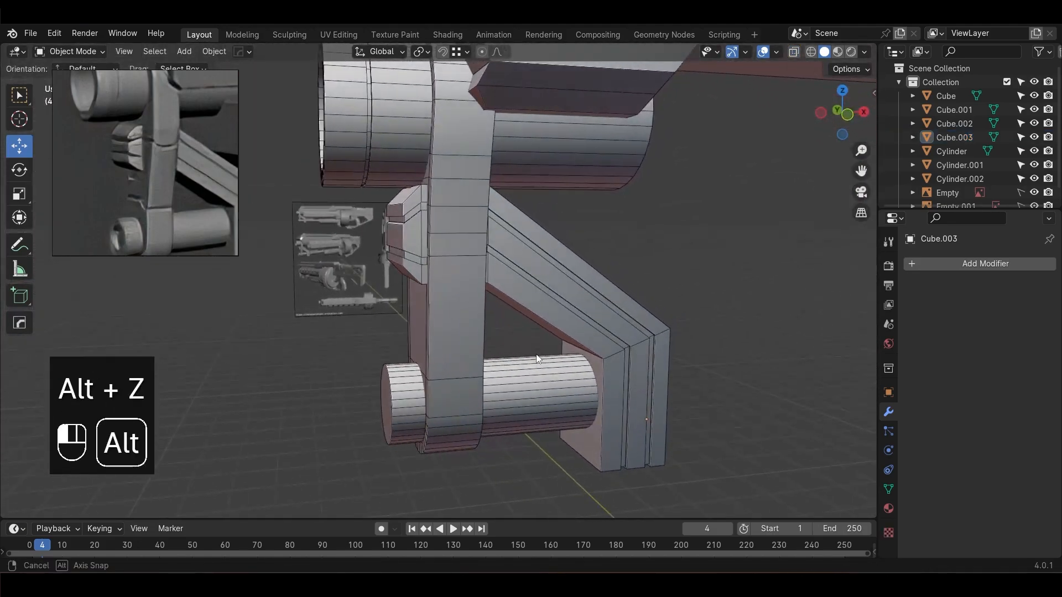
Move the lower groove vertices on the bracket's front tip slightly upward to match the reference, and save the file
scroll(509, 309, "up", 5)
key("KP_1")
key("alt+z")
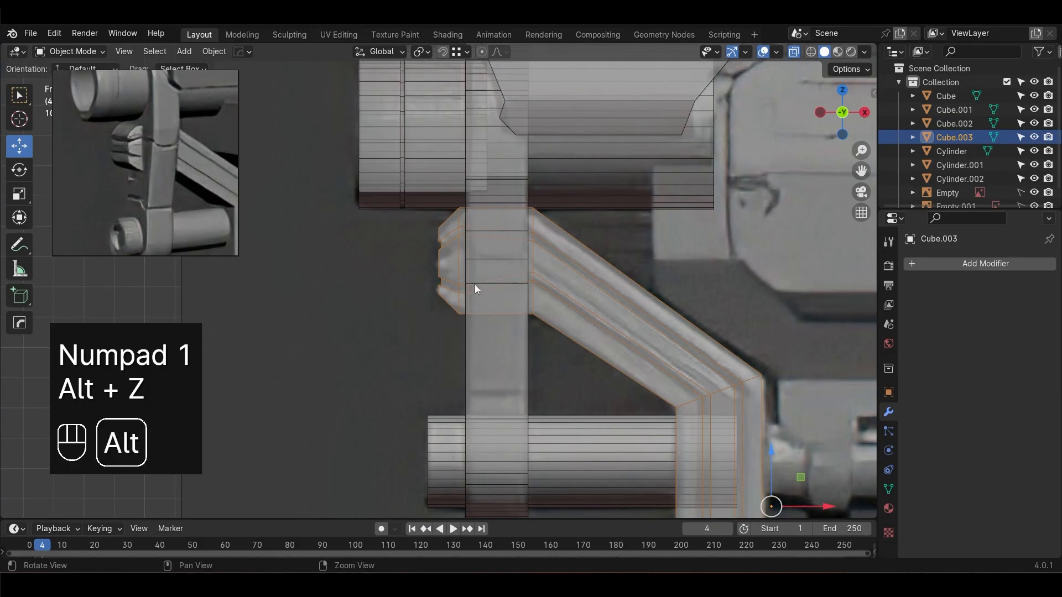
scroll(498, 293, "up", 3)
key("Tab")
key("1")
left_click_drag(521, 282, 544, 296)
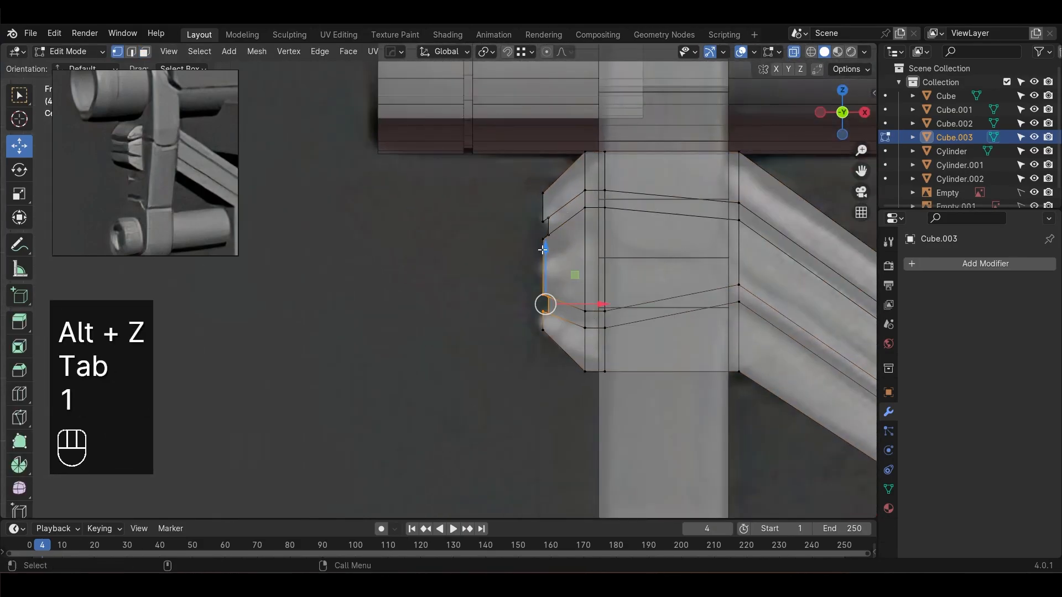
left_click_drag(545, 245, 531, 244)
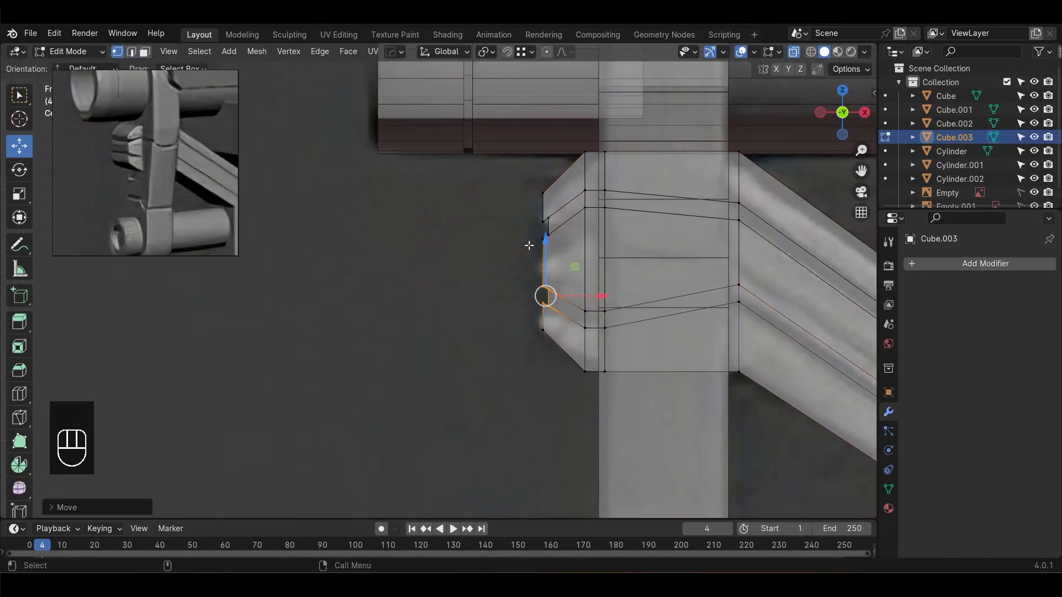
key("Tab")
key("ctrl+s")
scroll(554, 323, "down", 4)
key("alt+z")
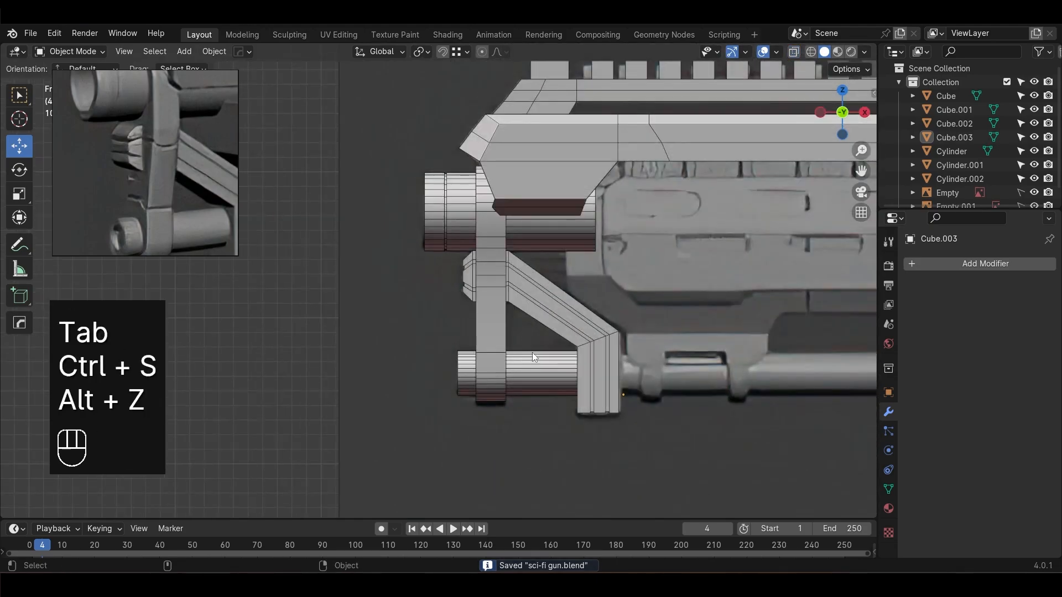
Inset the front end face of the lower cylinder, extrude it inward to hollow the tube's mouth, and save the file
scroll(525, 348, "down", 2)
left_click_drag(476, 348, 572, 366, "alt")
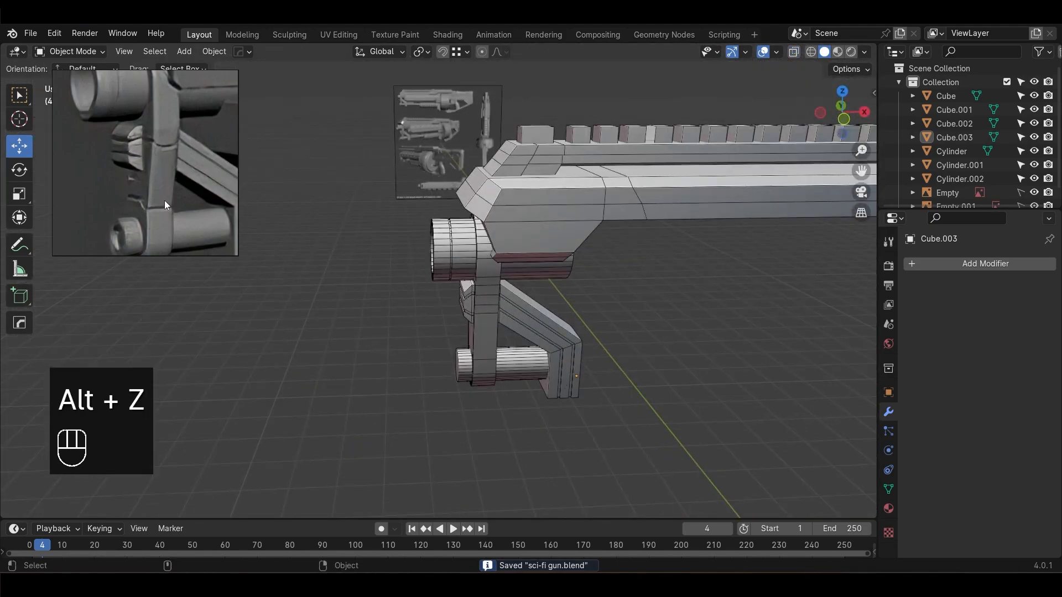
scroll(165, 205, "down", 2)
left_click_drag(177, 226, 170, 181, "alt")
left_click_drag(426, 359, 520, 362, "alt")
left_click(526, 383)
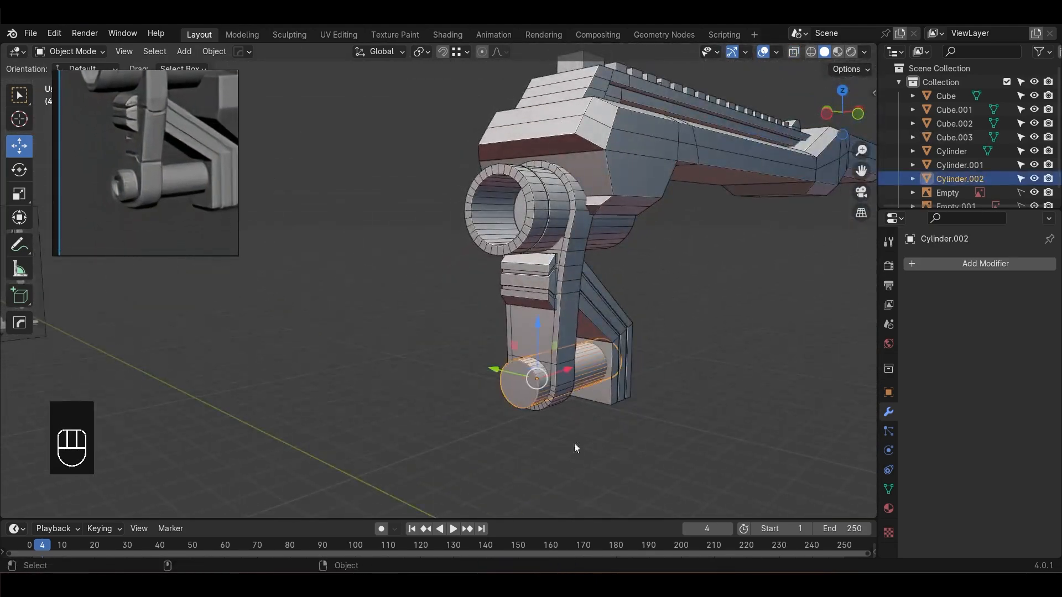
key("Tab")
key("i")
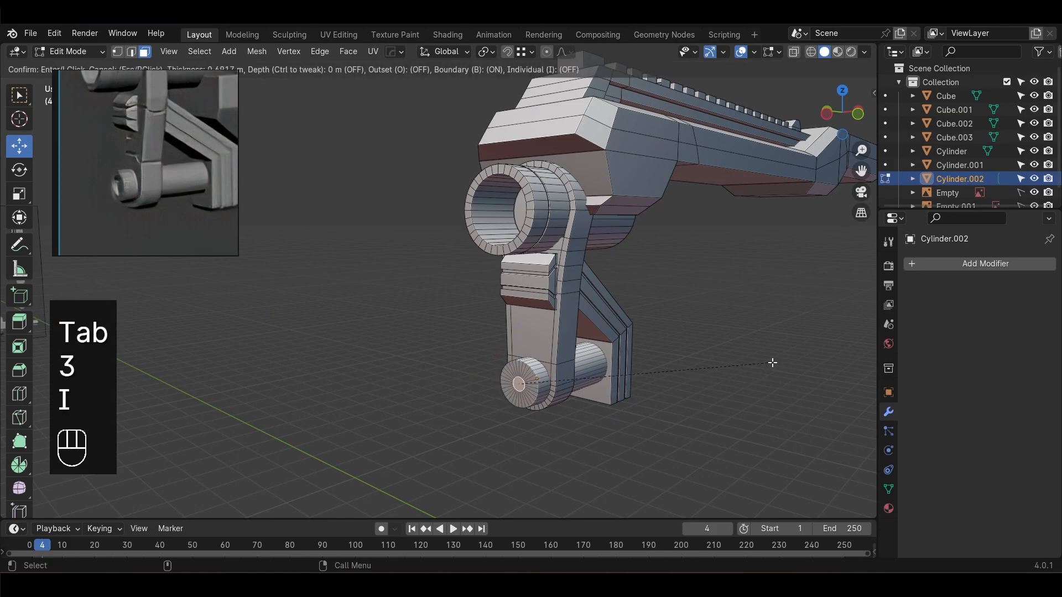
left_click(781, 361)
left_click_drag(781, 361, 706, 346, "alt")
key("e")
left_click(722, 342)
key("Tab")
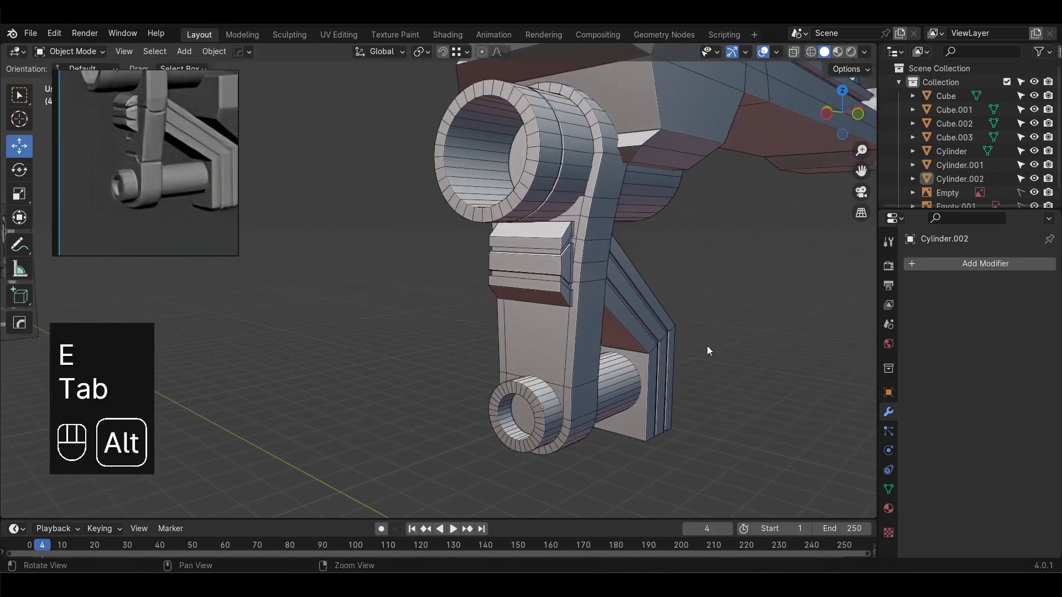
key("ctrl+s")
Add a horizontal loop cut around the strap, positioned just above the lower cylinder
middle_click_drag(693, 370, 699, 353)
left_click_drag(699, 353, 608, 355, "alt")
left_click(553, 347)
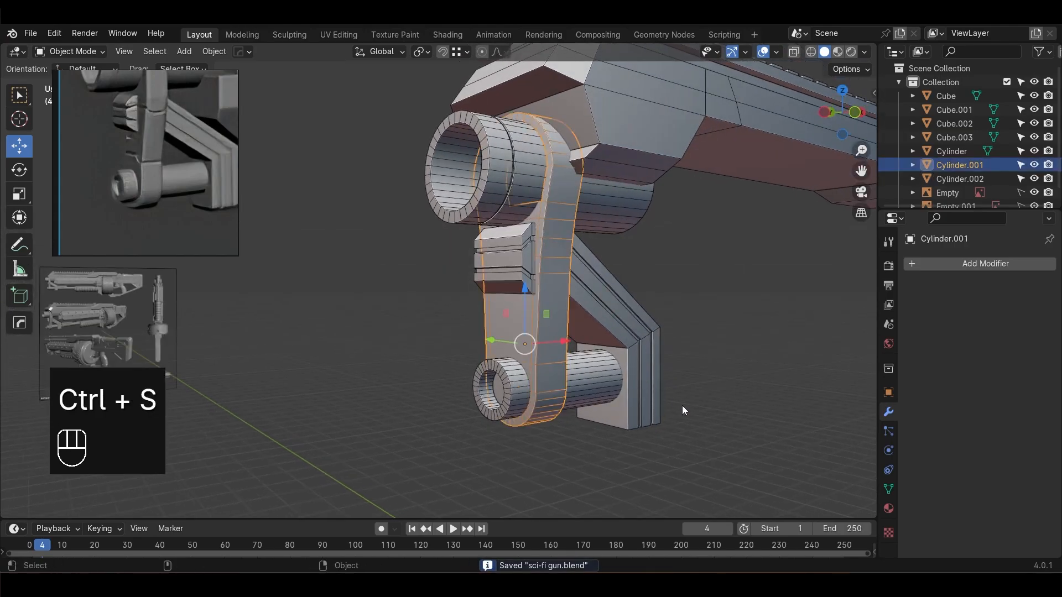
left_click_drag(721, 448, 678, 439, "alt")
key("KP_1")
key("alt+z")
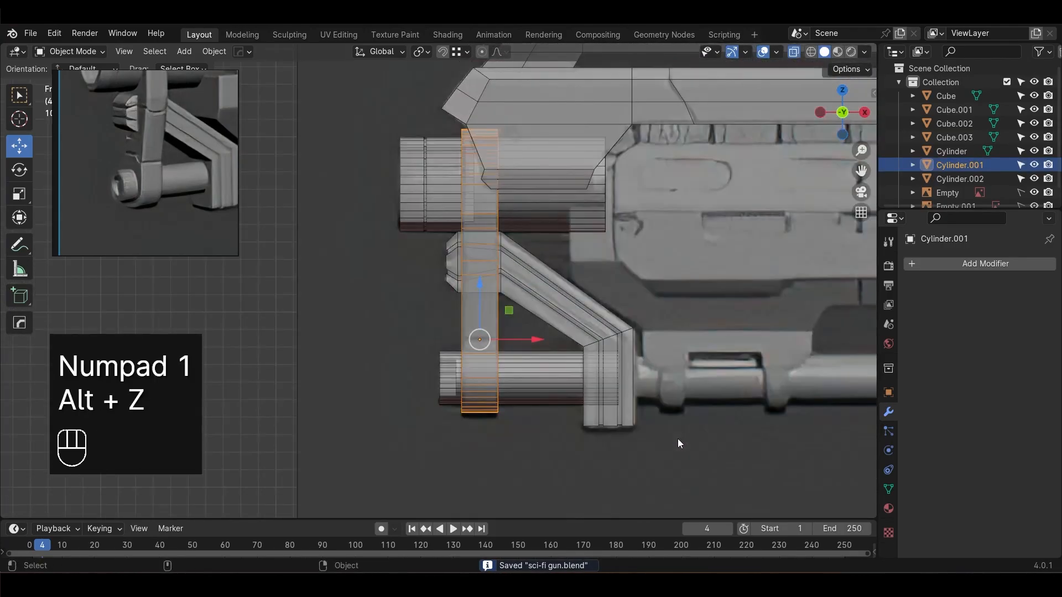
key("Tab")
key("1")
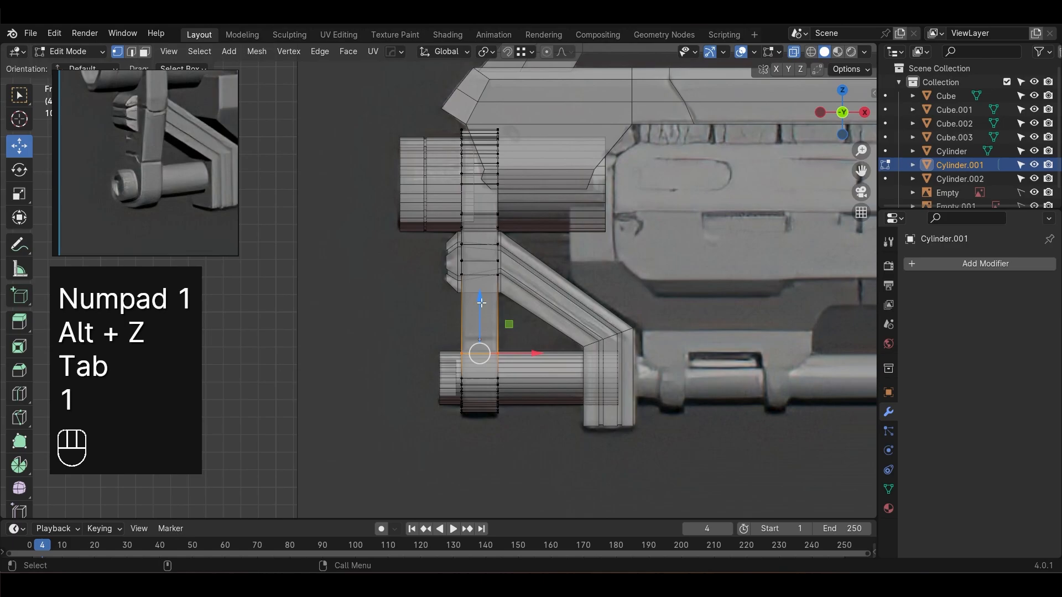
key("ctrl+r")
left_click(500, 335)
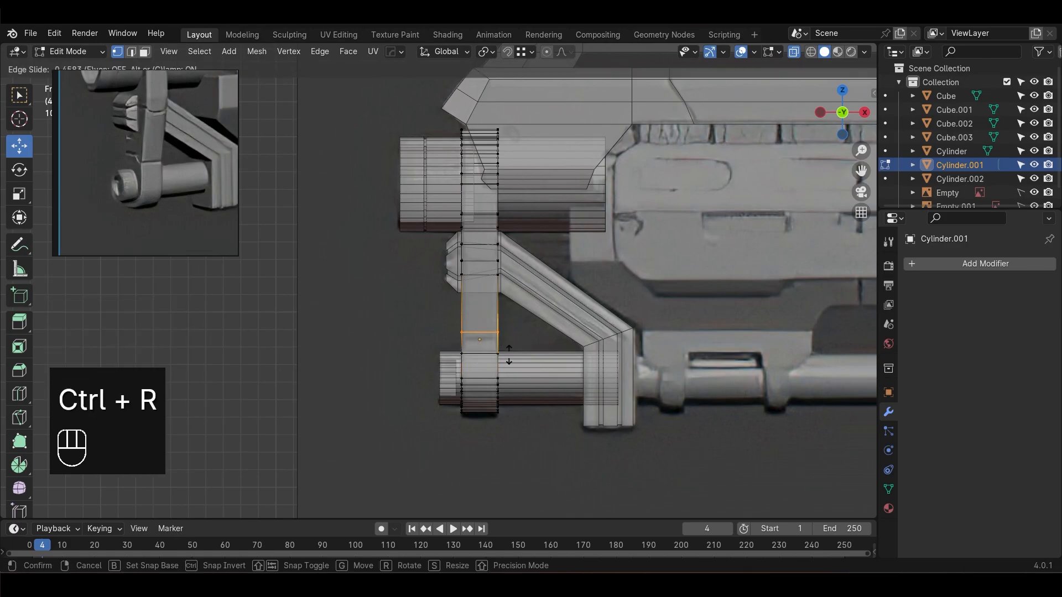
left_click(509, 354)
Slide the new loop's four inner vertices on the strap's front and rear faces slightly upward to form a stepped seam
left_click_drag(541, 434, 612, 423, "alt")
key("alt+z")
middle_click_drag(612, 423, 600, 370, "alt")
scroll(587, 348, "up", 1)
left_click(544, 307)
left_click(468, 303, "shift")
left_click_drag(515, 356, 459, 322, "alt")
left_click(400, 317, "shift")
left_click(471, 308, "shift")
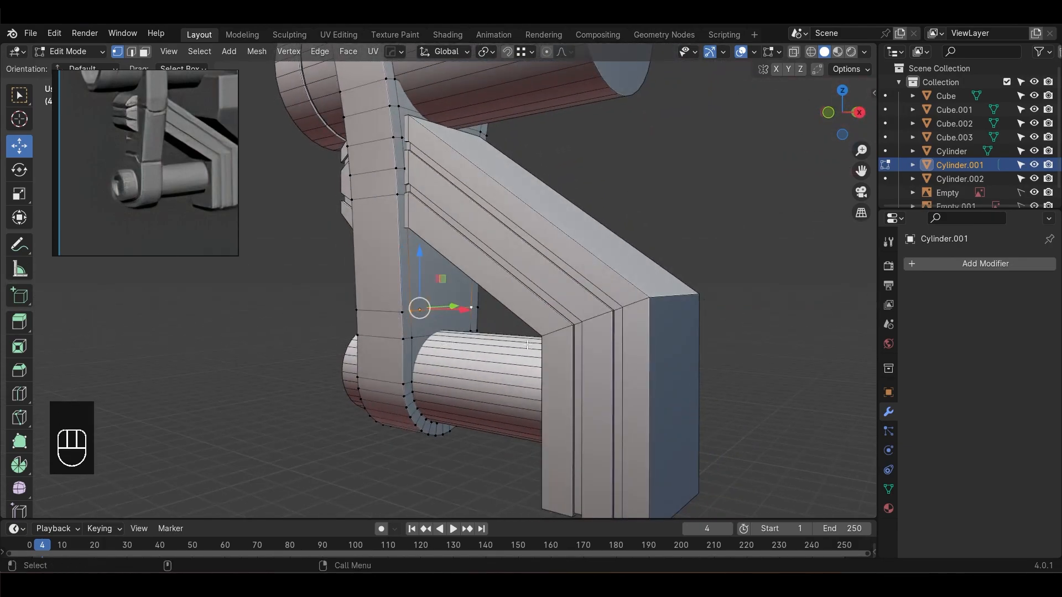
key("shift+v")
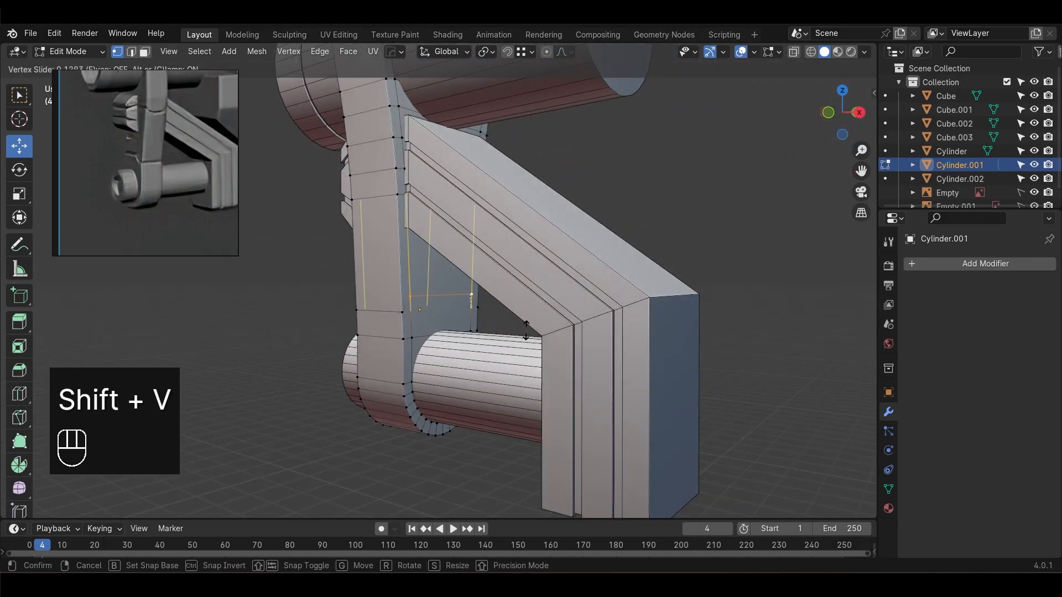
left_click(526, 329)
Apply the strap's scale and bevel its stepped edge loop into a narrow, even band
left_click(391, 322, "alt")
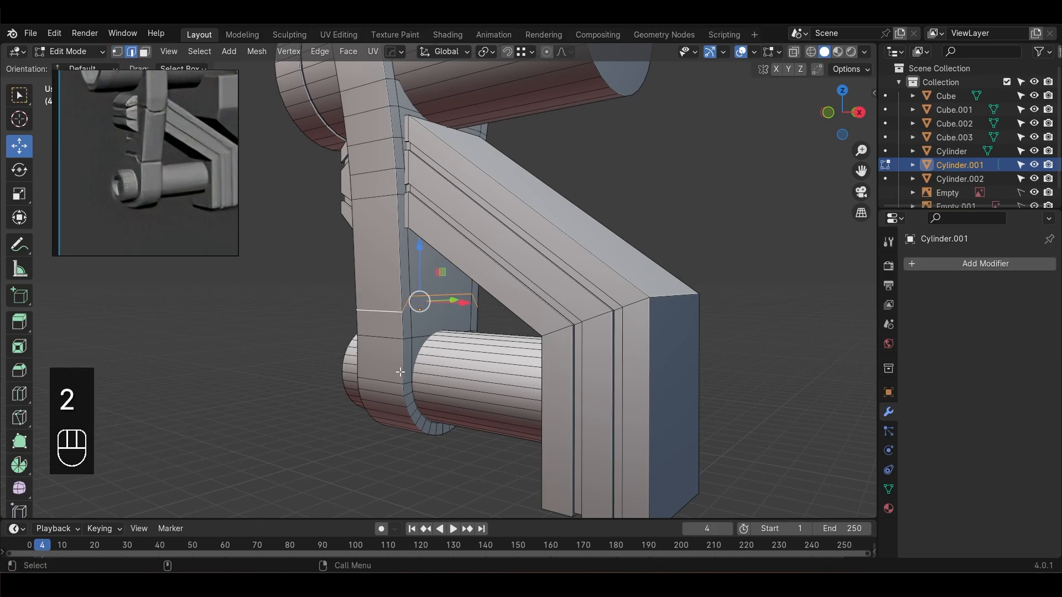
middle_click_drag(391, 322, 476, 316)
key("ctrl+b")
left_click(692, 315)
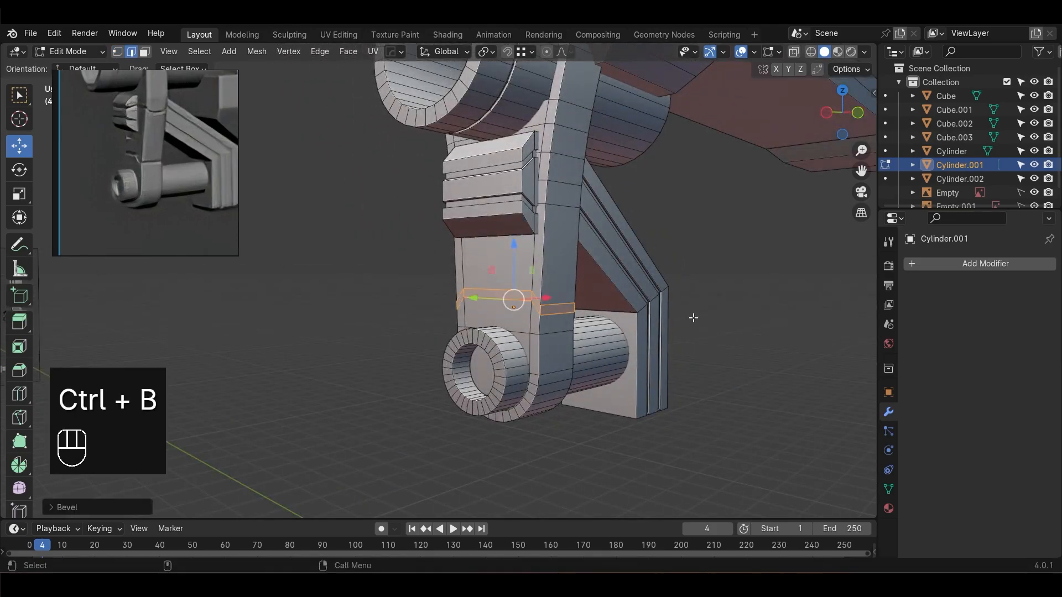
key("ctrl+z")
key("Tab")
key("ctrl+a")
left_click(554, 277)
key("Tab")
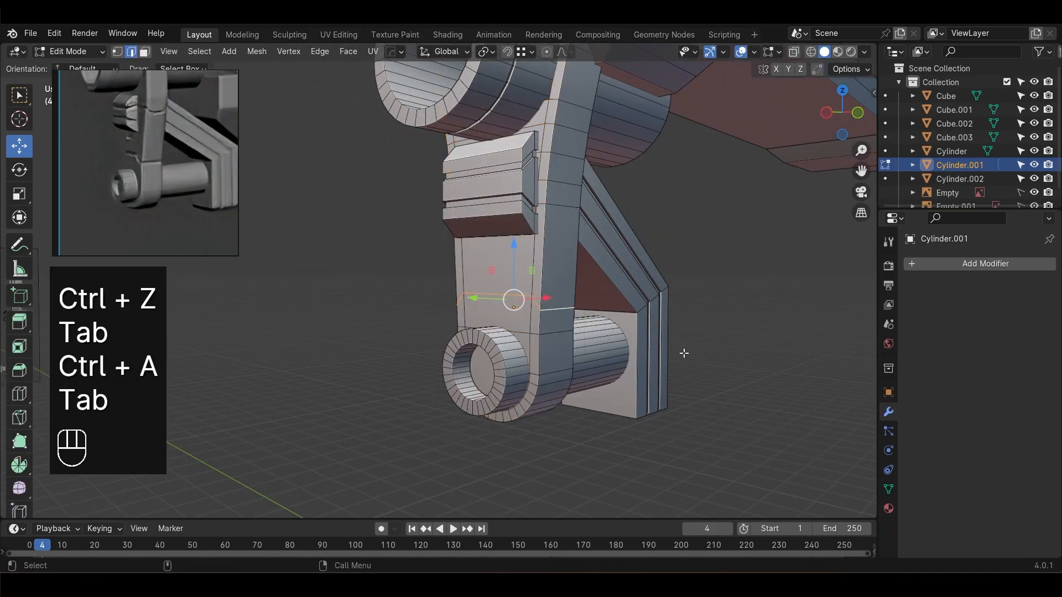
key("ctrl+v")
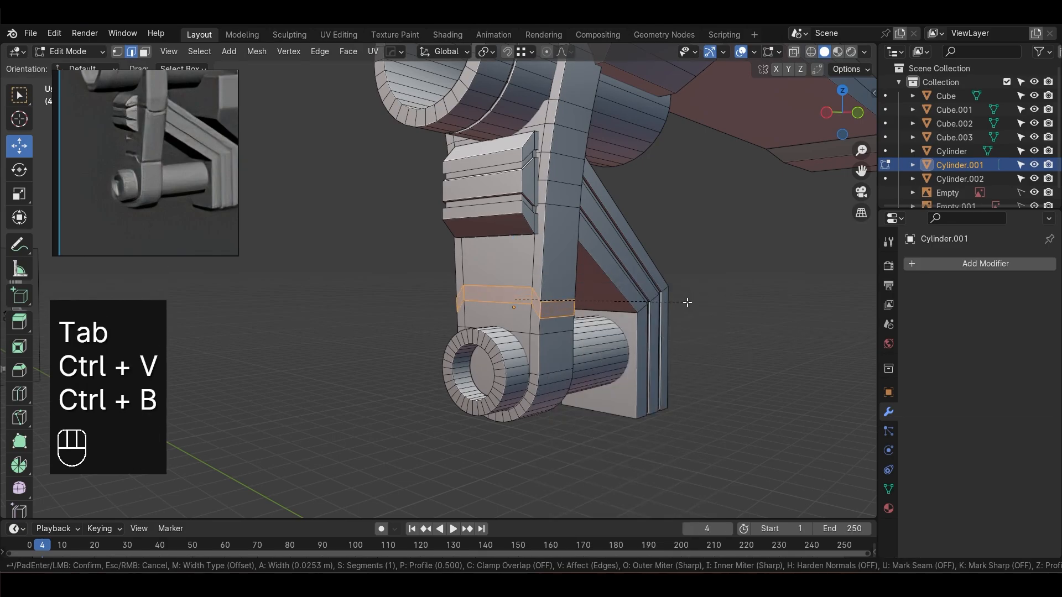
left_click(682, 303)
Try to recess the beveled band by extruding its faces inward along their normals
scroll(683, 301, "up", 5)
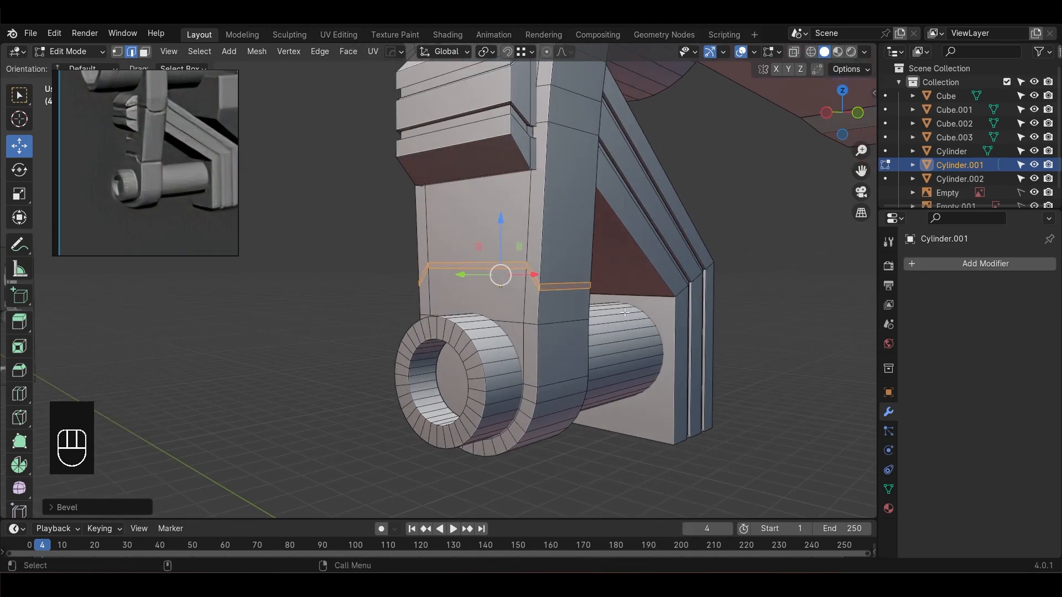
key("3")
right_click(618, 303)
left_click(618, 299)
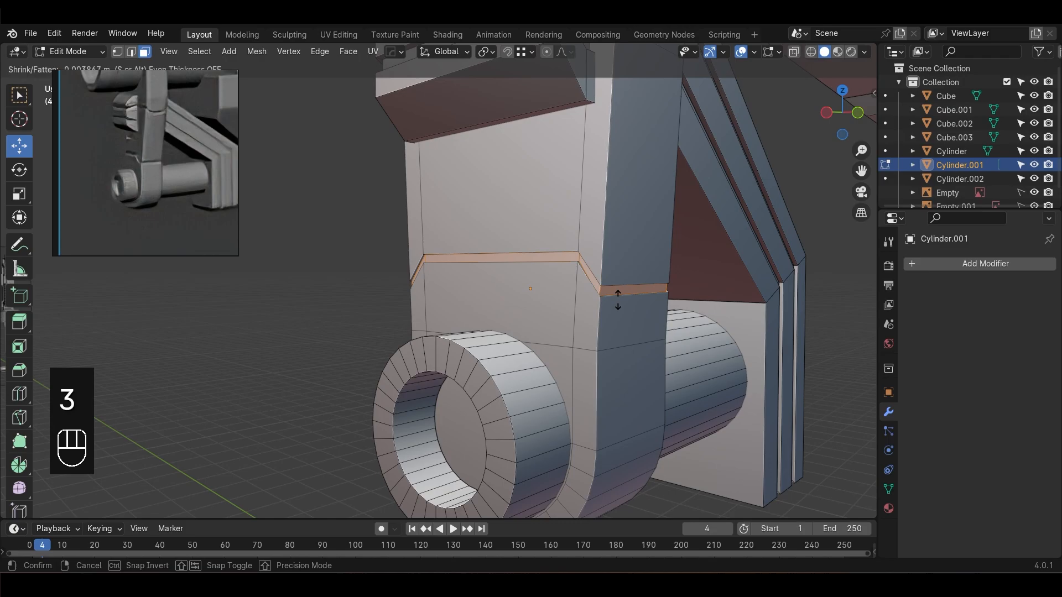
left_click(618, 302)
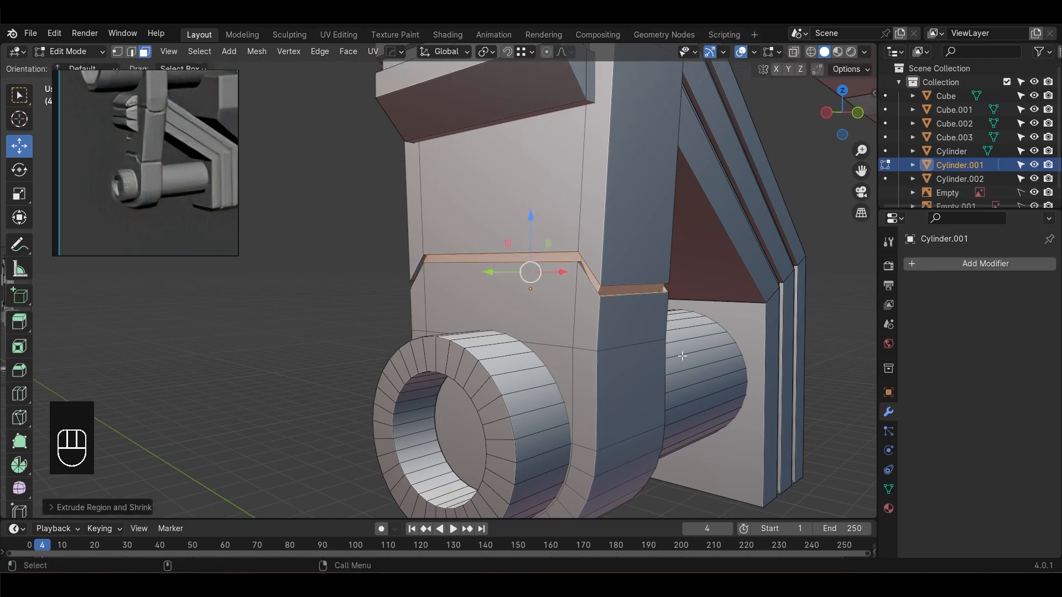
key("ctrl+z")
middle_click_drag(618, 301, 715, 333)
key("s")
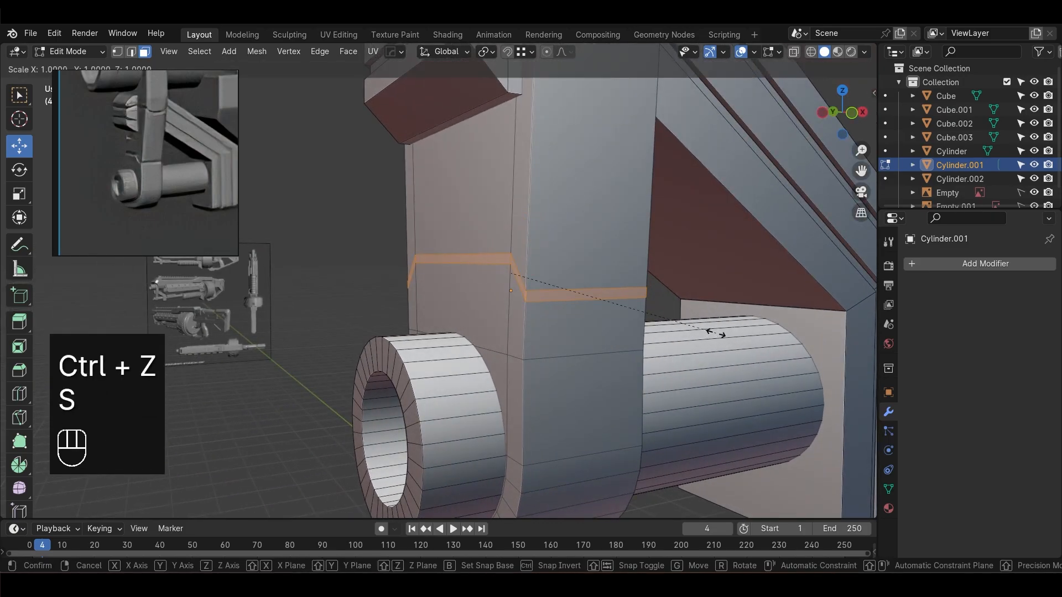
left_click(715, 333)
key("ctrl+z")
Extrude the band faces and scale them to about 0.87 along X to recess the groove
key("e")
key("s")
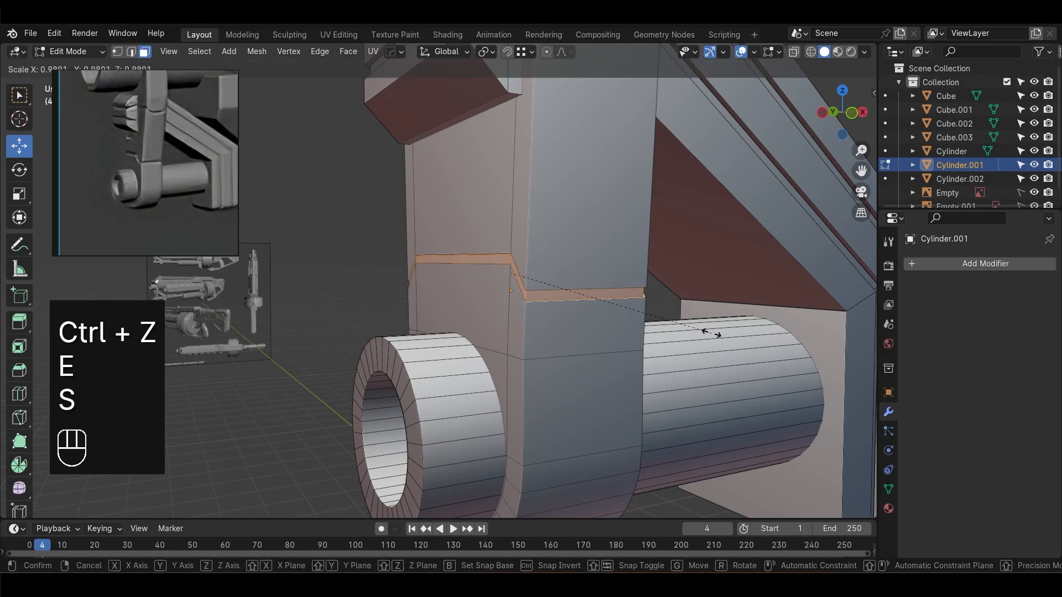
key("y")
key("x")
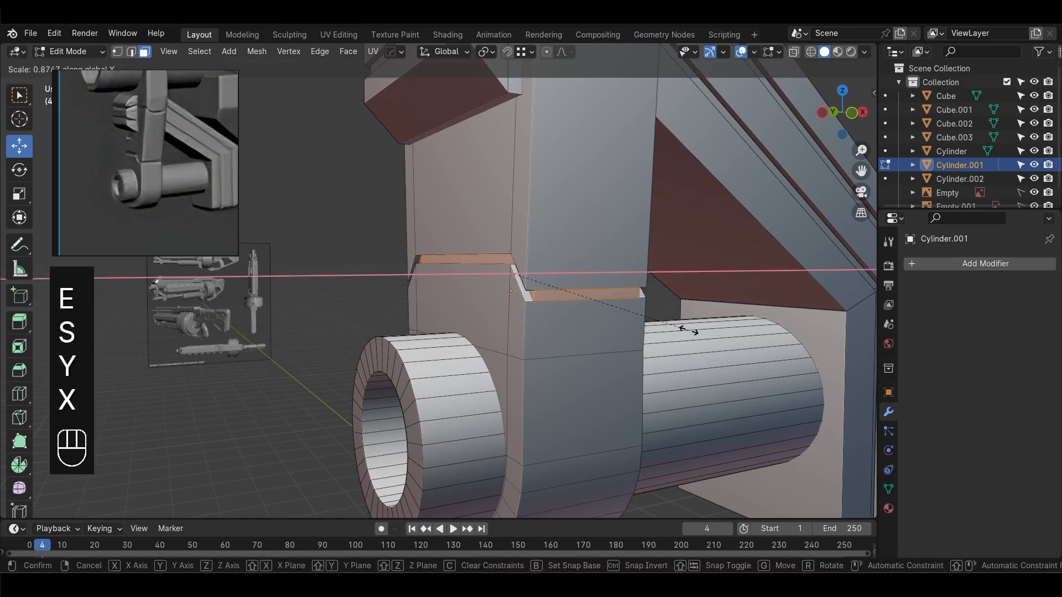
left_click(693, 330)
middle_click_drag(602, 315, 673, 320, "alt")
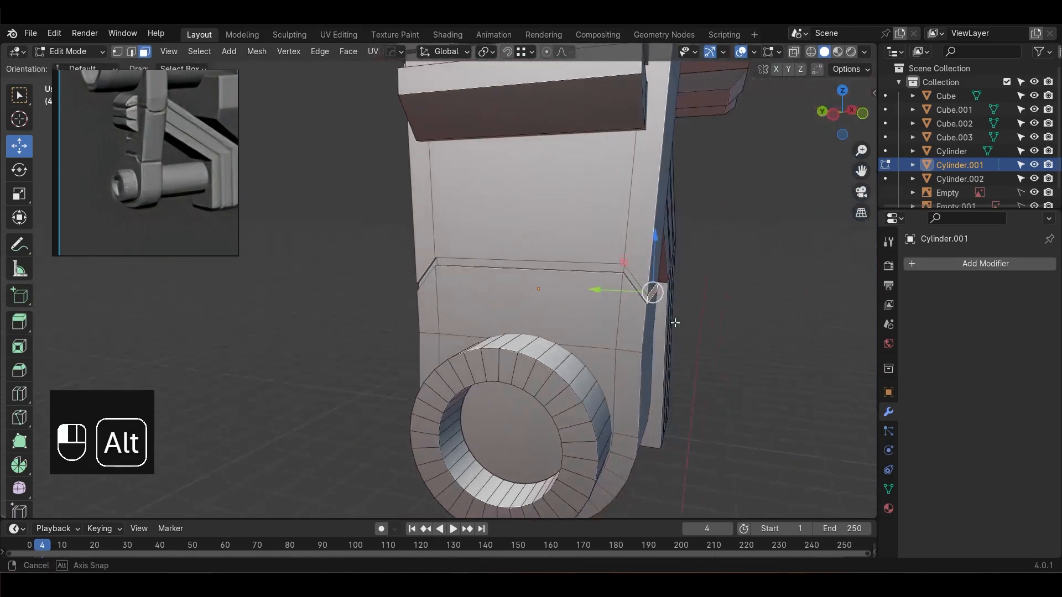
Adjust the groove's side faces inward at the strap's edges in the side view, and leave edit mode
key("KP_3")
key("alt+z")
scroll(459, 246, "up", 4)
middle_click_drag(343, 242, 545, 284, "alt")
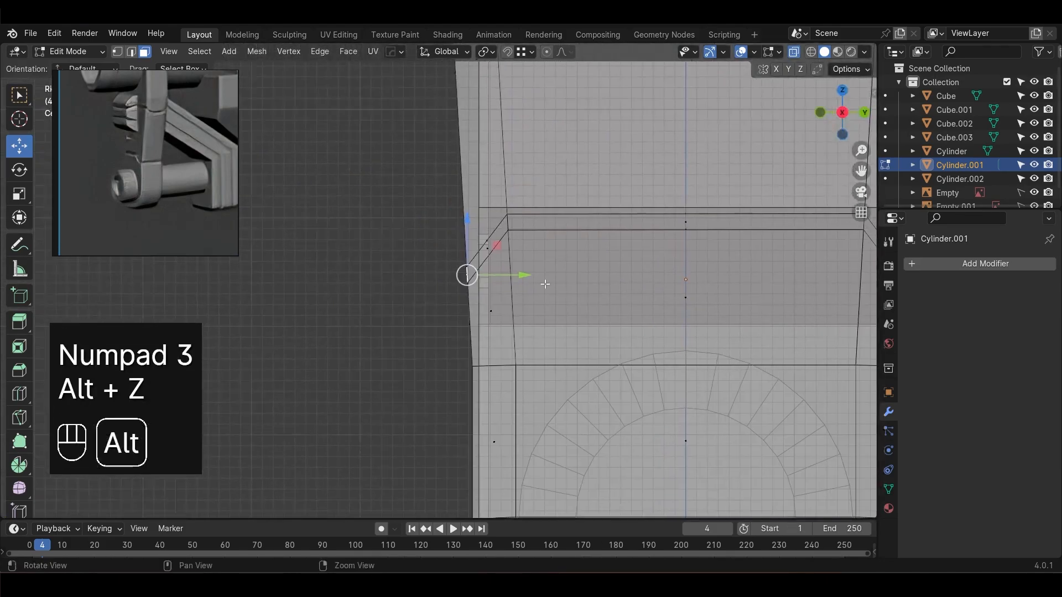
scroll(544, 284, "up", 2, "alt")
scroll(545, 285, "up", 3)
left_click_drag(489, 270, 502, 255)
middle_click_drag(655, 279, 3, 273, "alt")
scroll(582, 271, "up", 1)
left_click_drag(565, 254, 607, 241)
scroll(582, 271, "up", 1)
scroll(690, 271, "down", 8)
key("Tab")
key("alt+z")
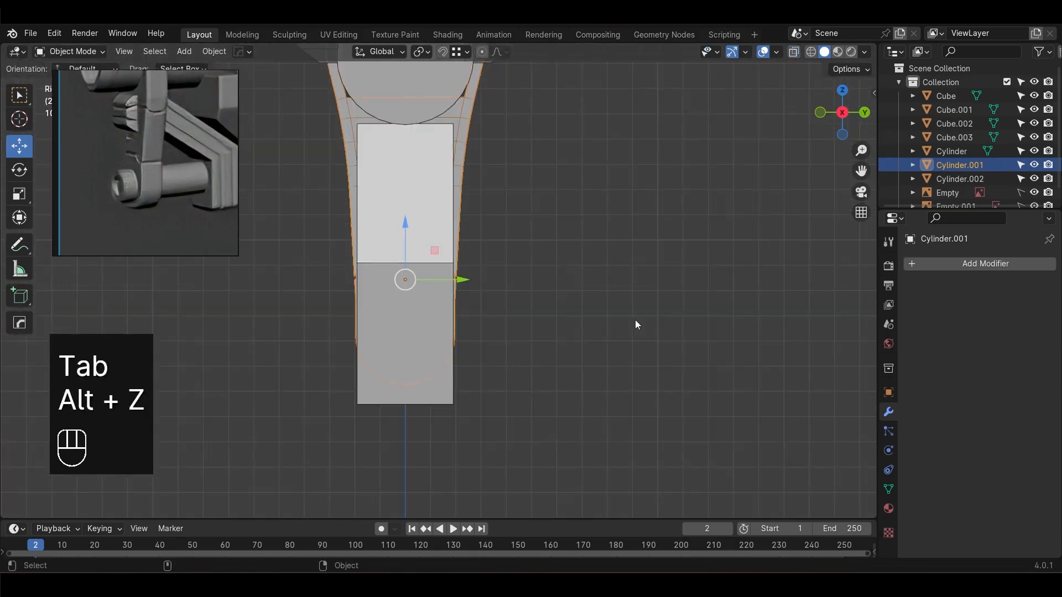
Mirror the strap across the Y axis with a Mirror modifier and turn off its bisect option
middle_click_drag(635, 325, 615, 314, "alt")
key("alt+x")
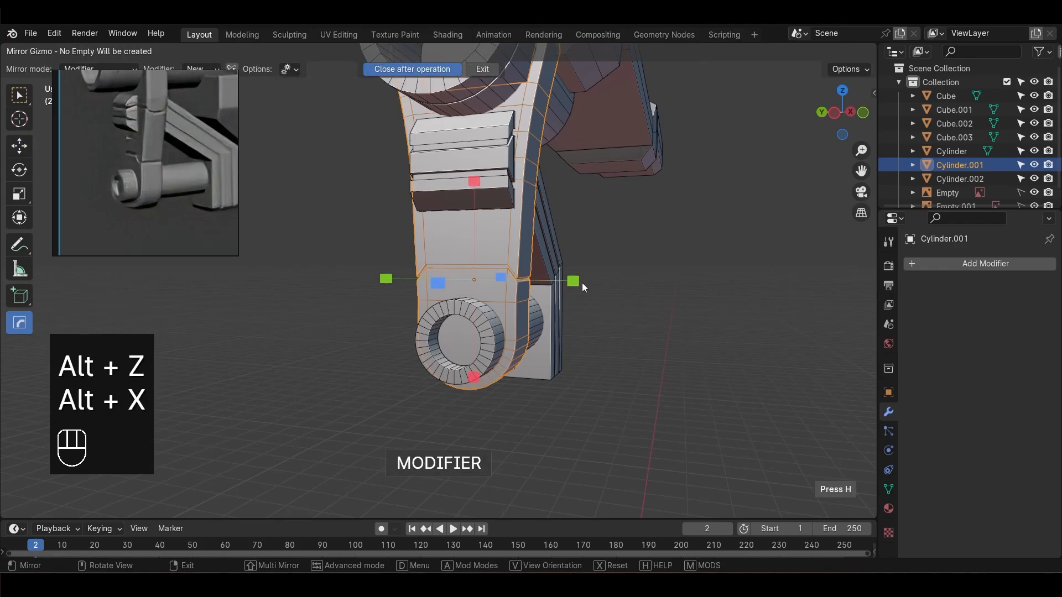
left_click(575, 285)
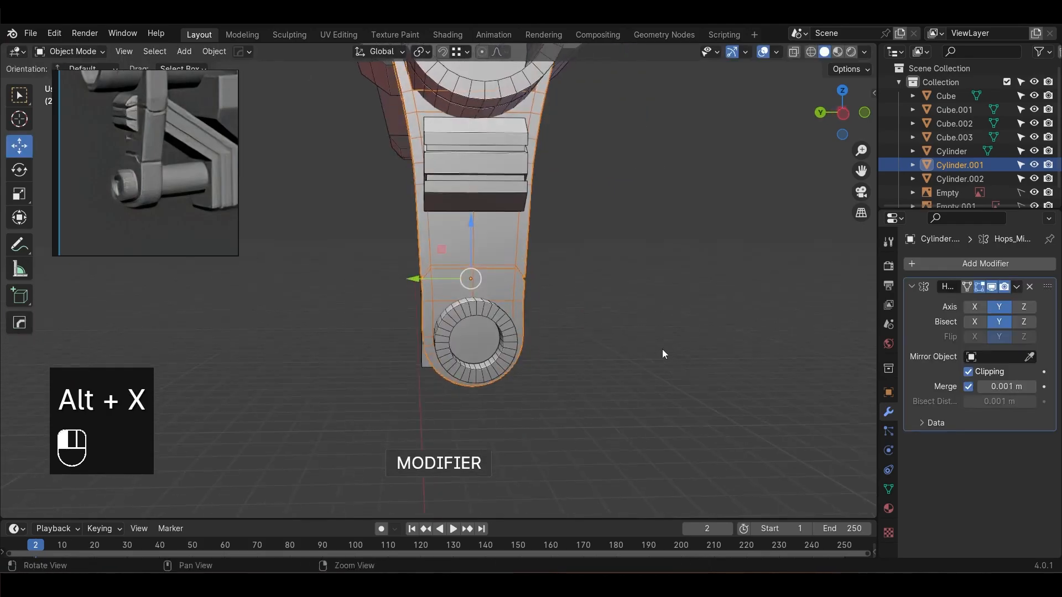
left_click(996, 337)
left_click(732, 383)
Examine the mirrored strap and its groove from several angles
middle_click_drag(733, 383, 534, 466)
scroll(533, 310, "down", 5)
middle_click_drag(469, 365, 479, 318)
left_click(535, 308)
scroll(492, 337, "up", 3)
left_click(506, 356)
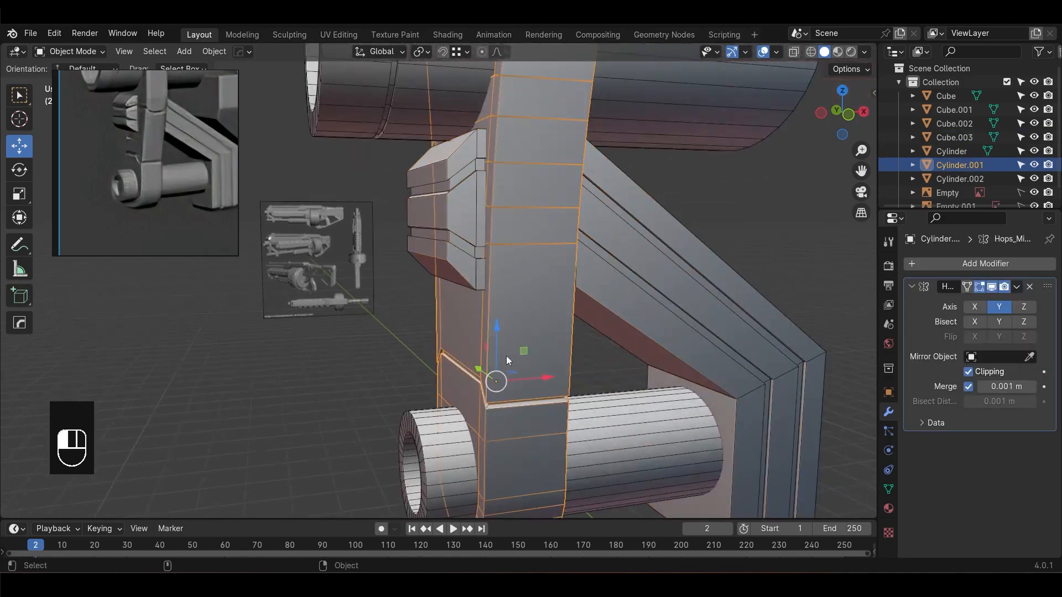
middle_click_drag(506, 357, 596, 344)
scroll(646, 358, "down", 2)
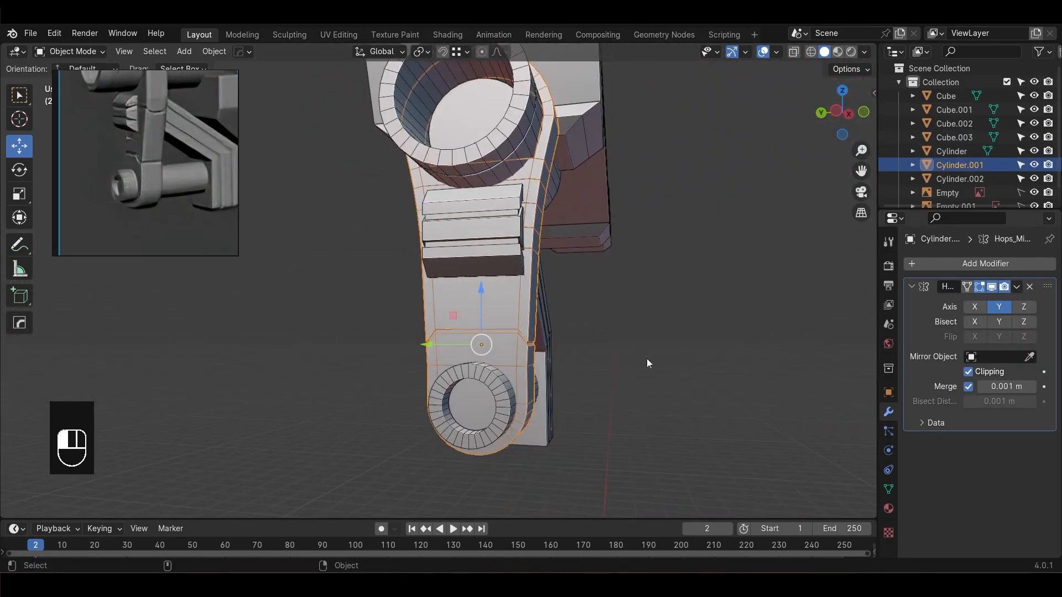
scroll(664, 374, "down", 5)
left_click(643, 371)
scroll(636, 369, "up", 5)
middle_click_drag(467, 353, 493, 356)
left_click(492, 356)
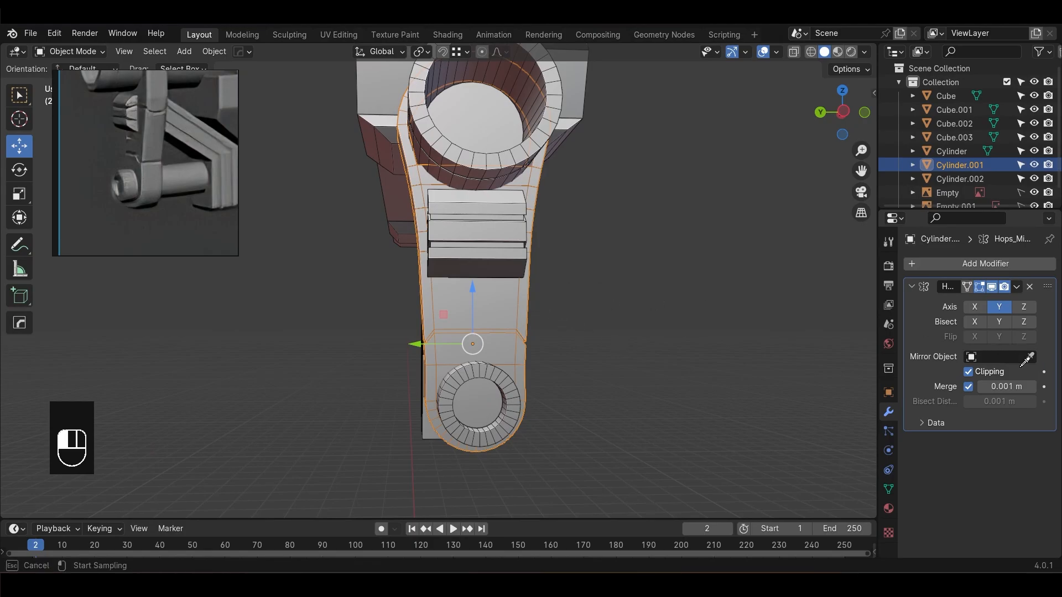
Switch the strap's Mirror modifier to the Z axis and isolate the strap in the viewport
left_click(972, 307)
left_click(972, 306)
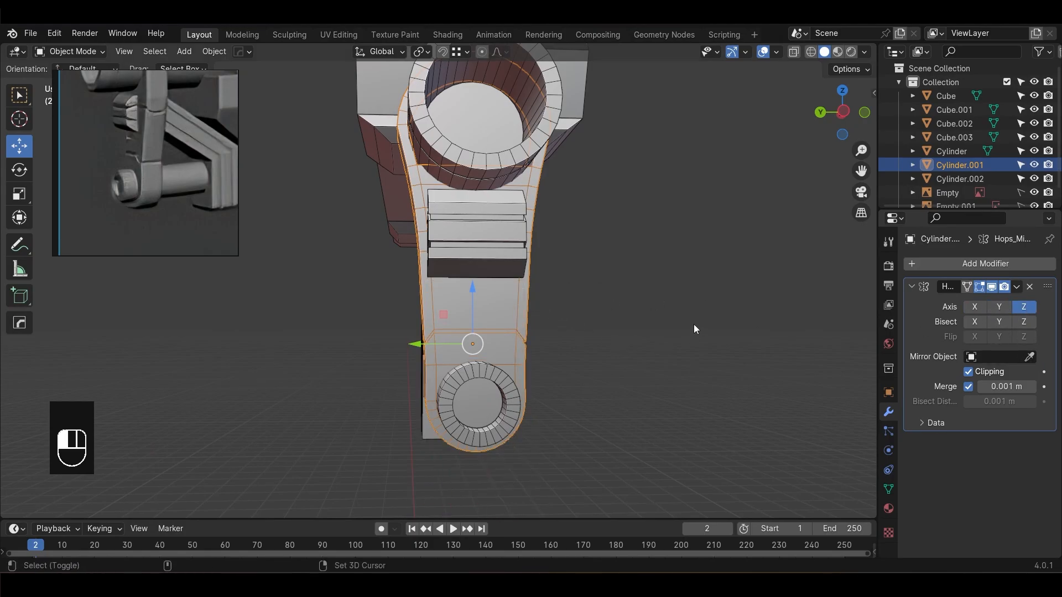
key("shift+h")
scroll(693, 324, "down", 3)
middle_click_drag(693, 324, 464, 354)
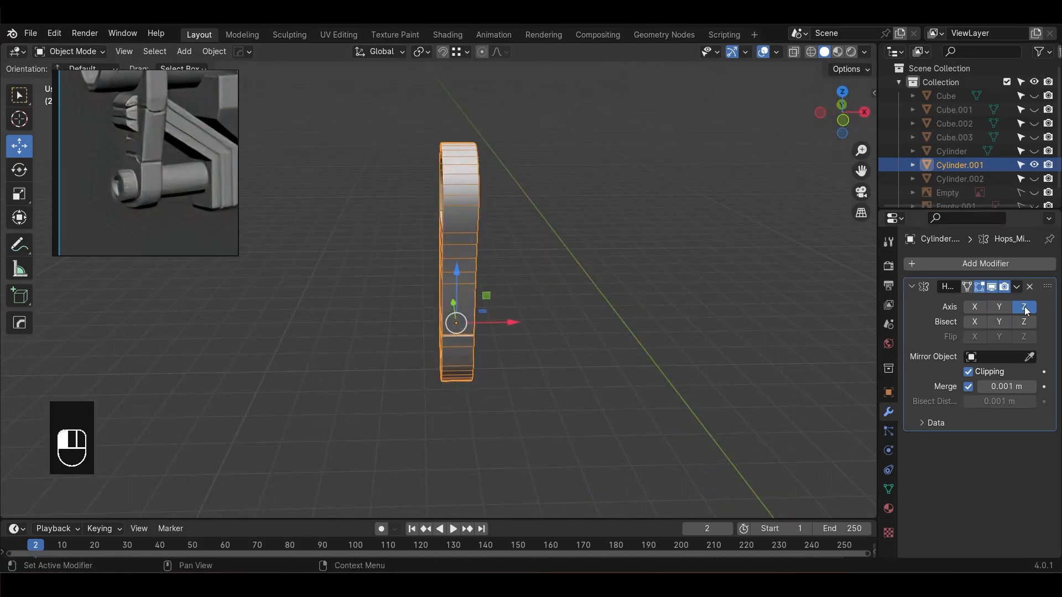
Set the strap's Mirror modifier back to the Y axis and bring the hidden gun parts back into view
left_click(1024, 310)
middle_click_drag(600, 315, 717, 320)
scroll(580, 299, "up", 3)
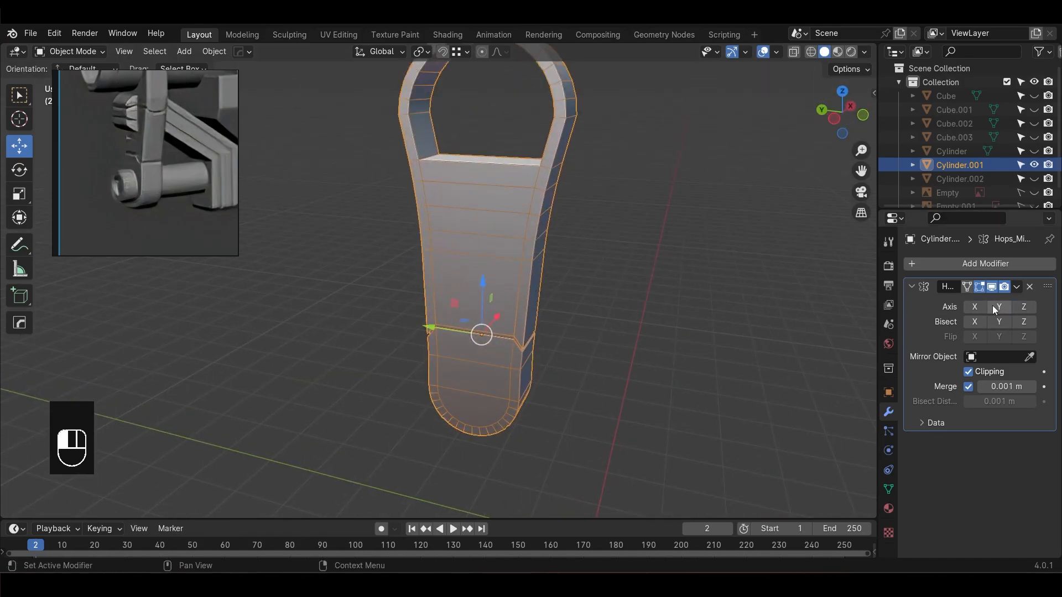
middle_click_drag(558, 334, 574, 319)
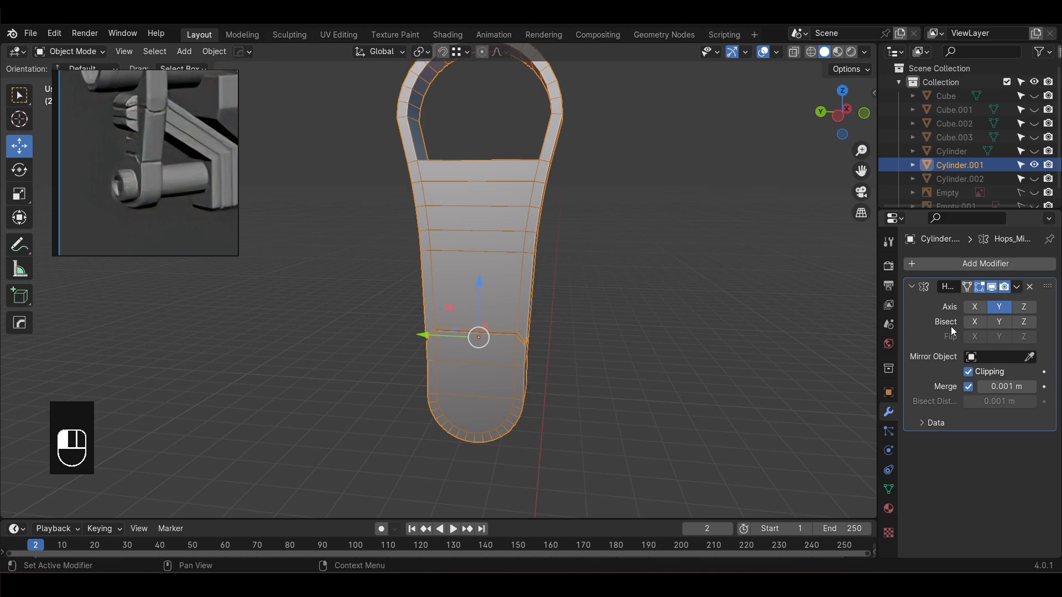
left_click(628, 370)
key("alt+h")
left_click(623, 368)
left_click(517, 307)
mouse_move(596, 361)
middle_mouse_down()
mouse_move(601, 346)
mouse_move(507, 353)
middle_mouse_up()
scroll(581, 347, "up", 1)
middle_click_drag(613, 261, 604, 274)
key("KP_1")
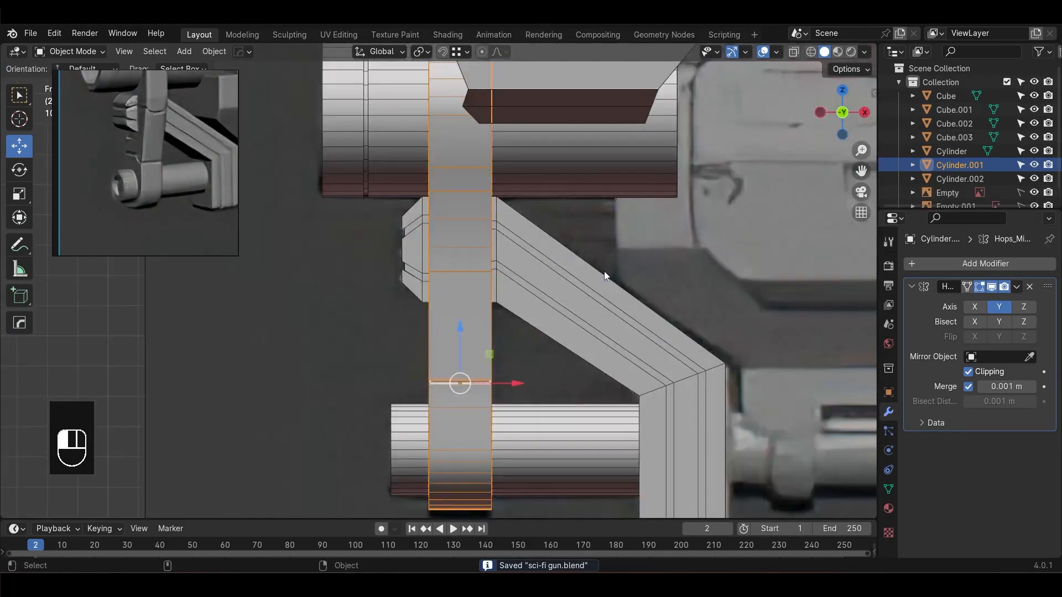
Slide the inner vertices of the strap's horizontal edge line beside the bracket upward so the line slants across the strap's face
key("alt+z")
middle_click_drag(523, 282, 533, 304, "shift")
key("Tab")
scroll(409, 287, "up", 3)
key("1")
left_click_drag(445, 275, 535, 299, "alt")
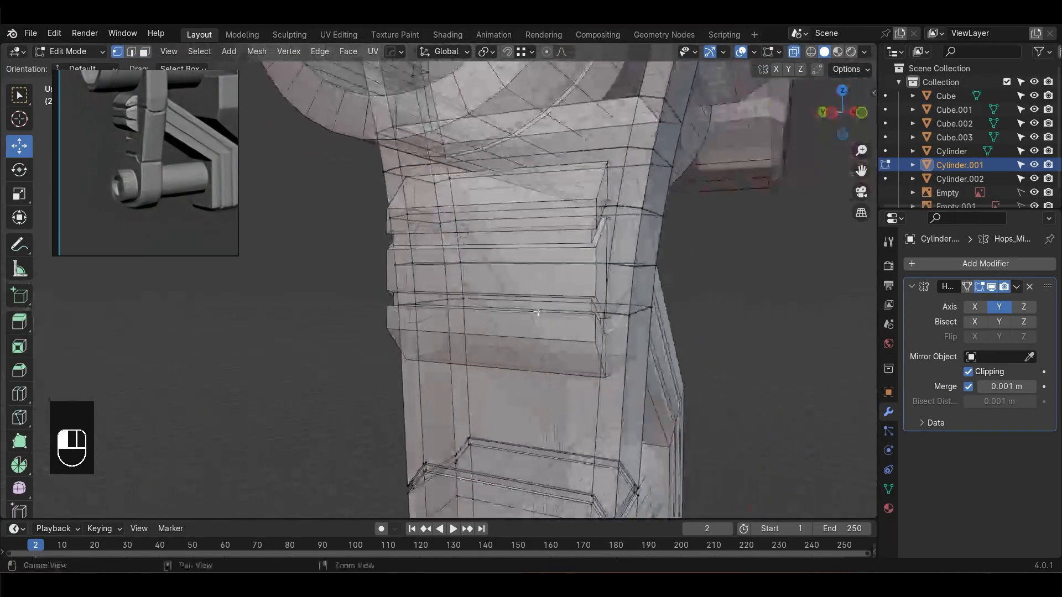
key("alt+z")
left_click(608, 264)
key("alt+z")
left_click_drag(463, 290, 475, 292, "alt")
key("KP_3")
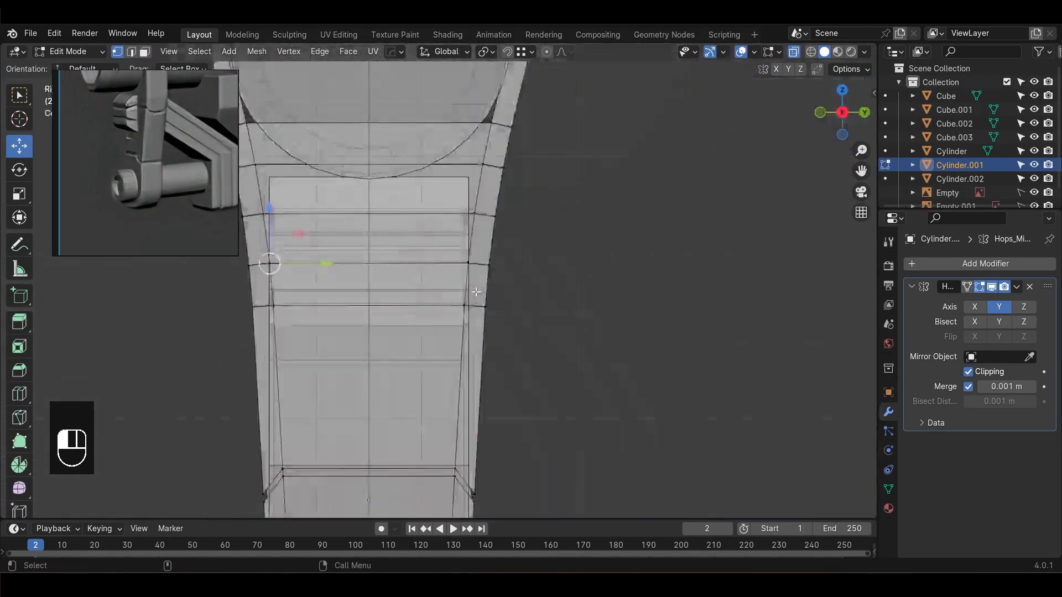
key("alt+z")
key("alt+z")
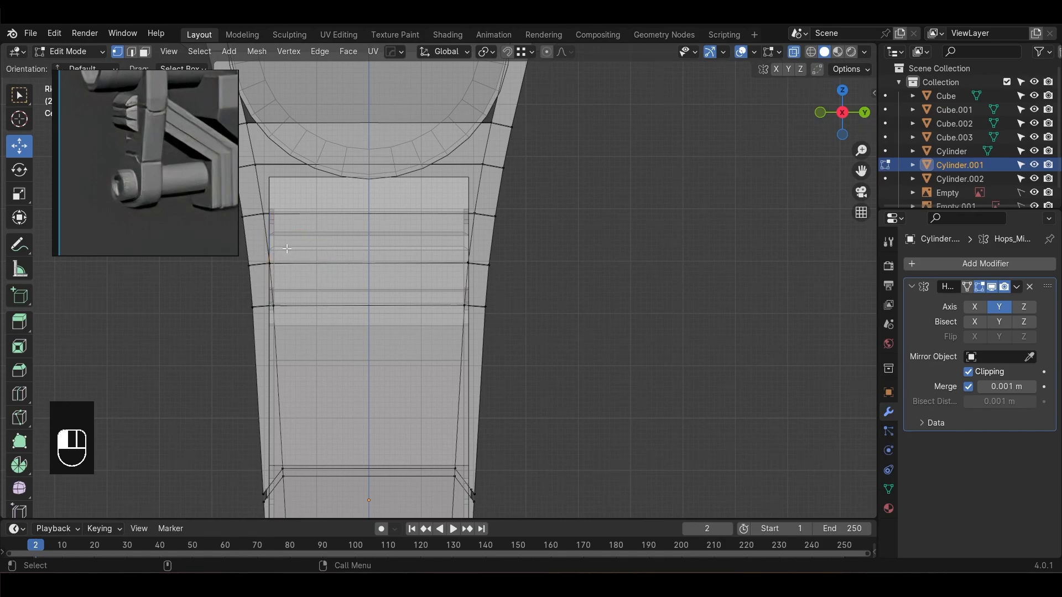
left_click_drag(475, 272, 477, 273, "shift")
left_click_drag(553, 284, 612, 304, "alt+shift")
key("g")
key("g")
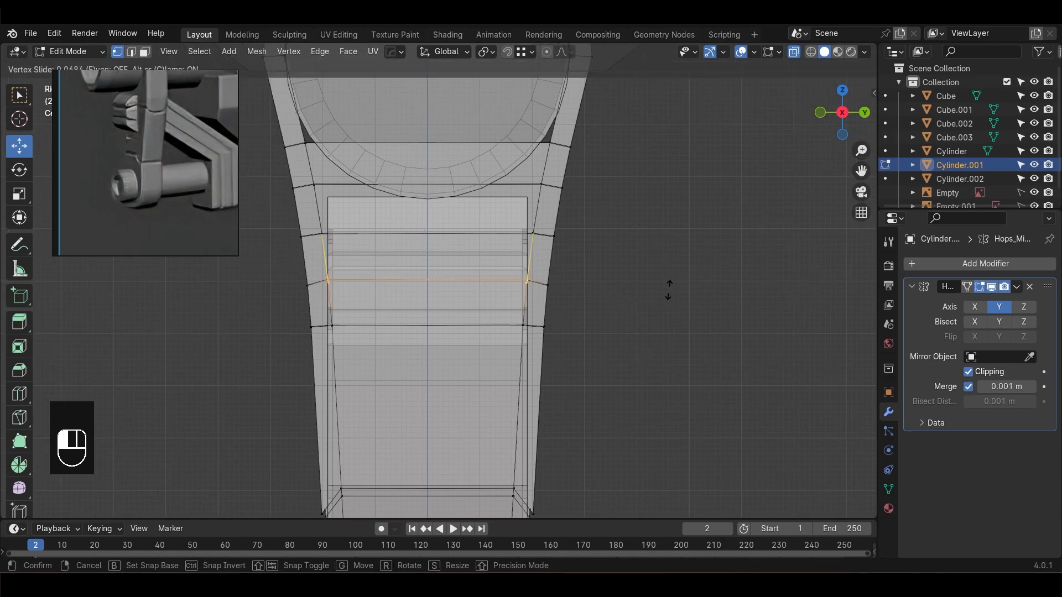
left_click(669, 272)
Bevel the slanted edge line on the strap's face and side into a narrow band about 0.006 m wide
left_click_drag(669, 272, 800, 256, "alt")
key("2")
key("alt+z")
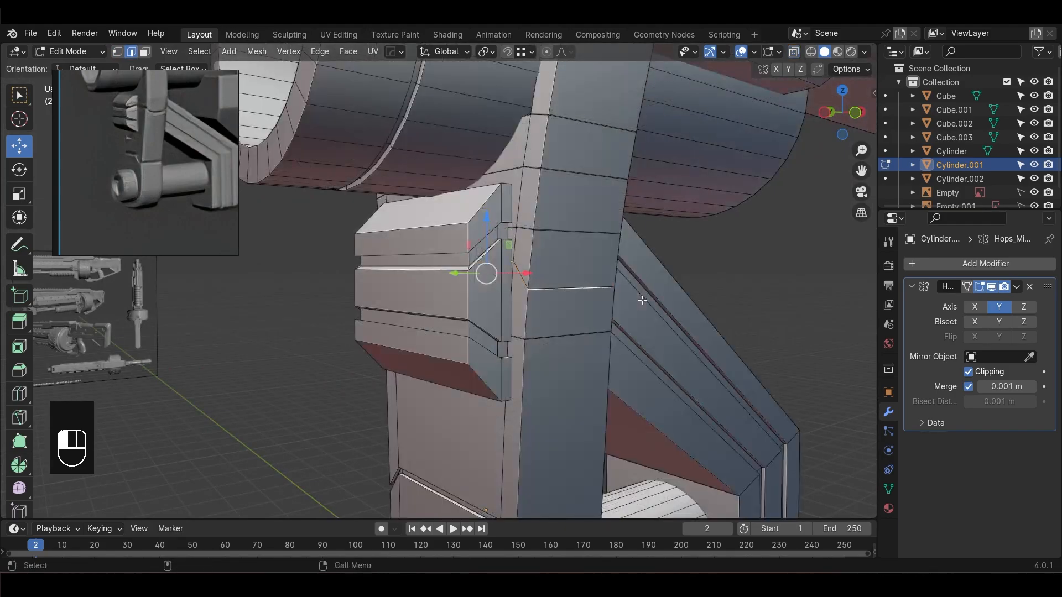
left_click_drag(642, 299, 631, 304, "alt")
left_click_drag(630, 304, 713, 293, "ctrl+alt")
key("ctrl+b")
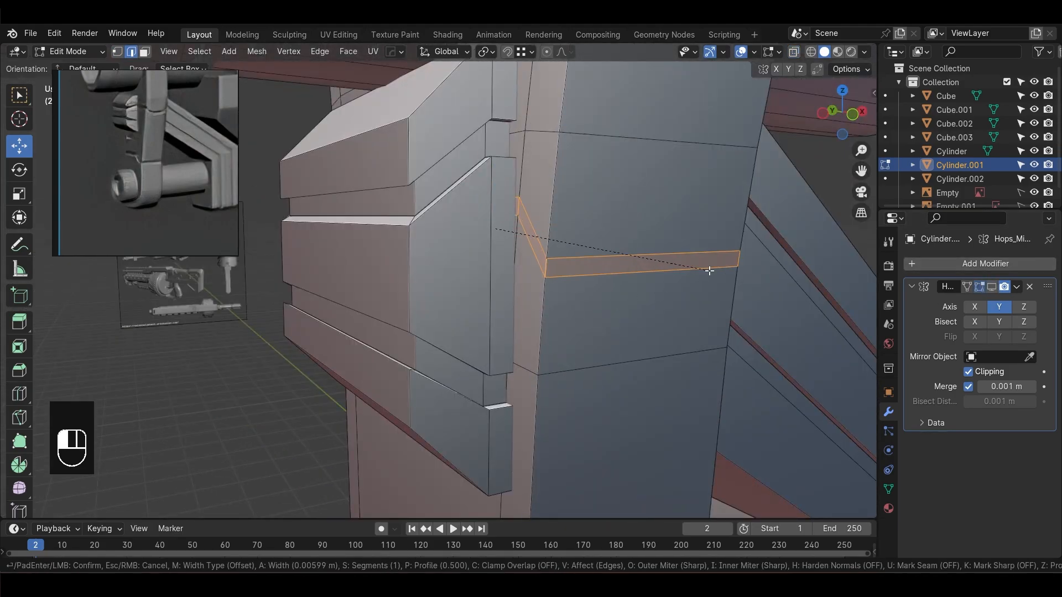
left_click(707, 270)
Extrude the beveled band's faces and scale them inward along X to recess the groove
key("3")
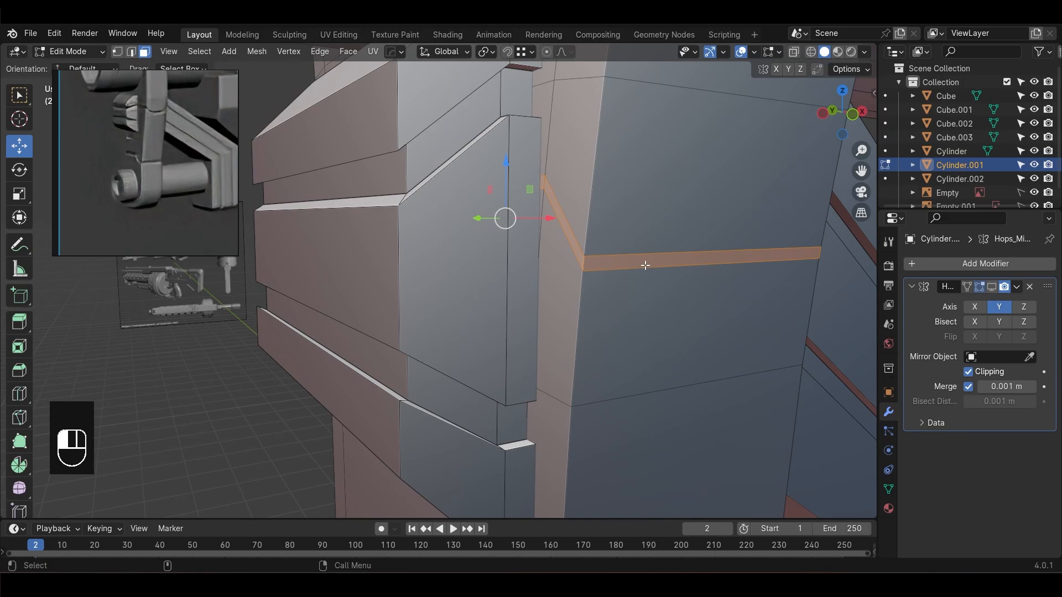
left_click_drag(642, 263, 720, 272, "alt")
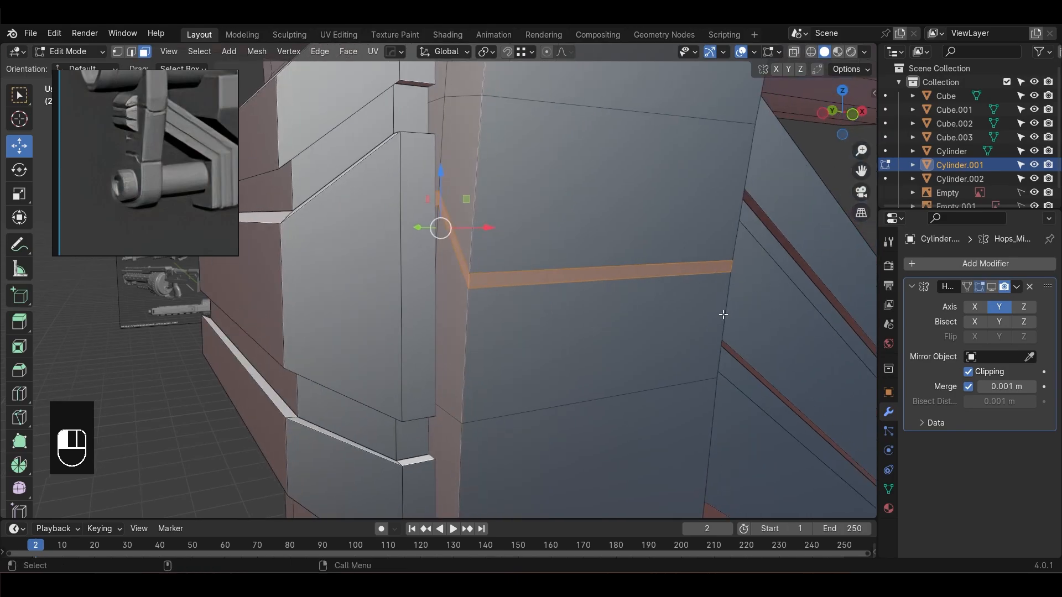
key("e")
key("x")
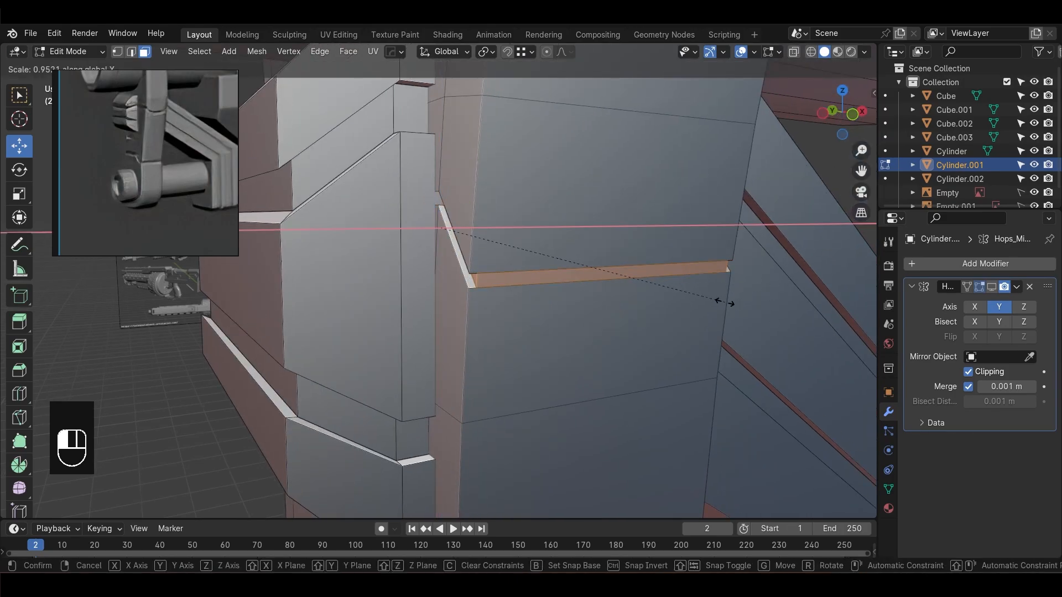
left_click(719, 304)
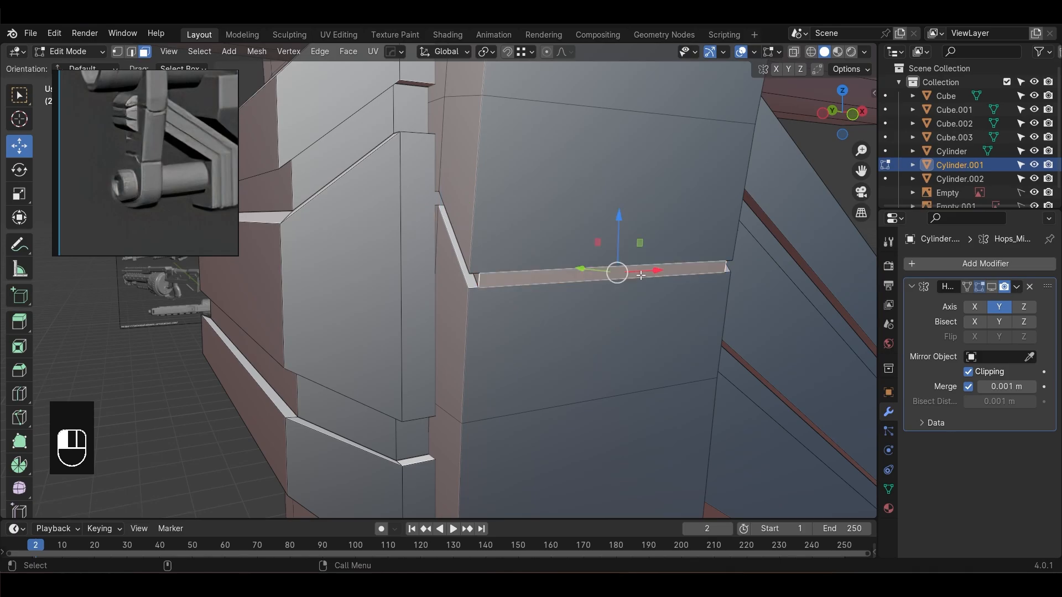
Move the new groove's side face inward along Y and adjust its height in the side view, then leave edit mode
key("KP_1")
key("KP_3")
middle_click_drag(458, 282, 778, 322, "shift")
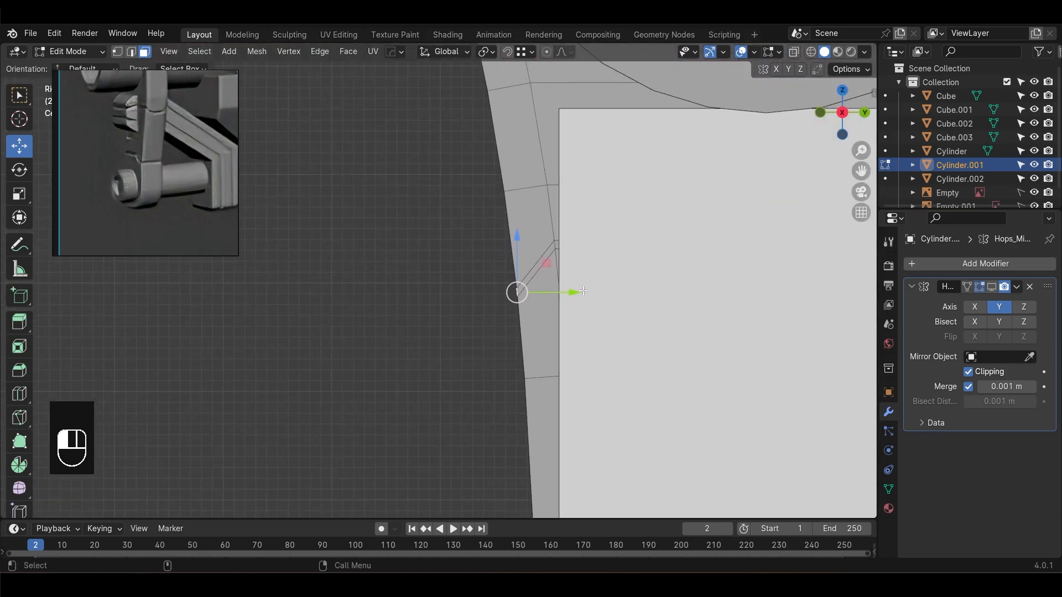
scroll(595, 297, "up", 5)
middle_click_drag(595, 298, 470, 292, "shift")
scroll(470, 291, "up", 4)
left_click_drag(591, 317, 607, 292)
key("alt+z")
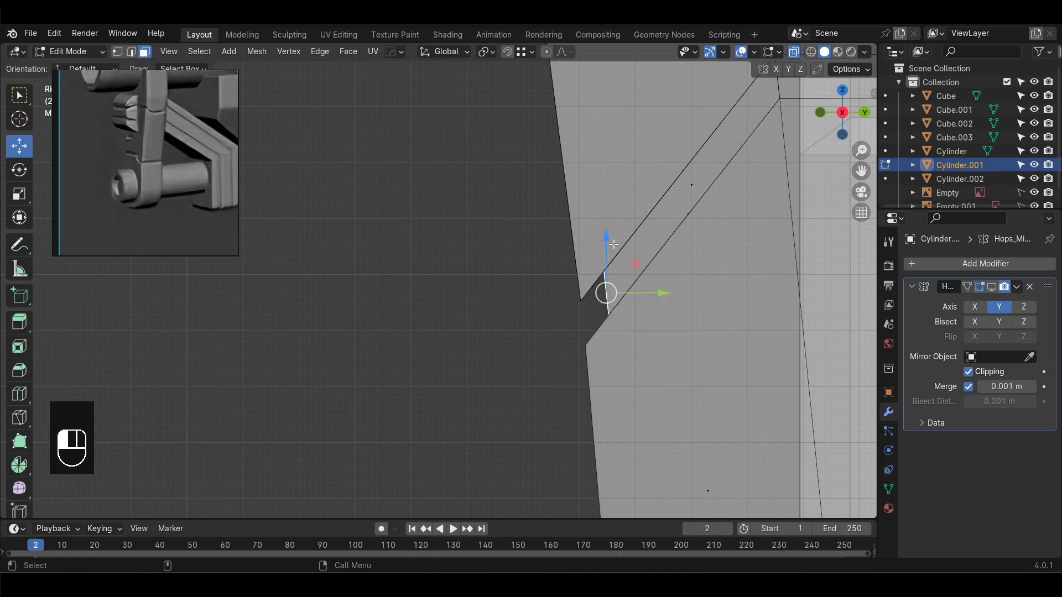
left_click_drag(608, 243, 609, 245)
left_click(407, 320)
scroll(405, 320, "down", 7)
key("Tab")
key("alt+z")
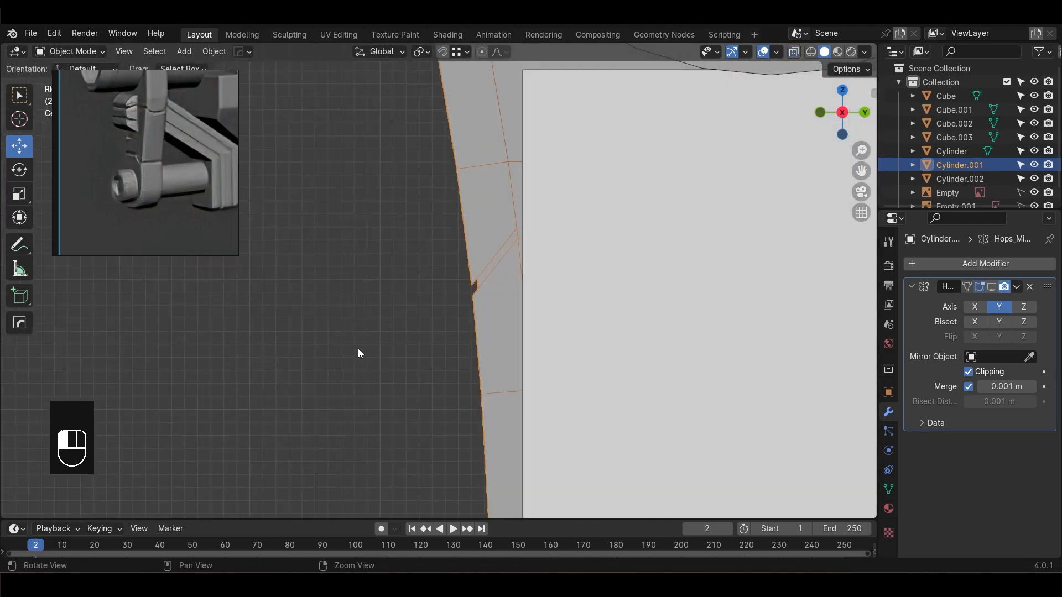
Remove the strap's existing Mirror modifier and mirror the strap again across -Y as a new modifier
left_click_drag(357, 348, 442, 328, "alt")
left_click(612, 330)
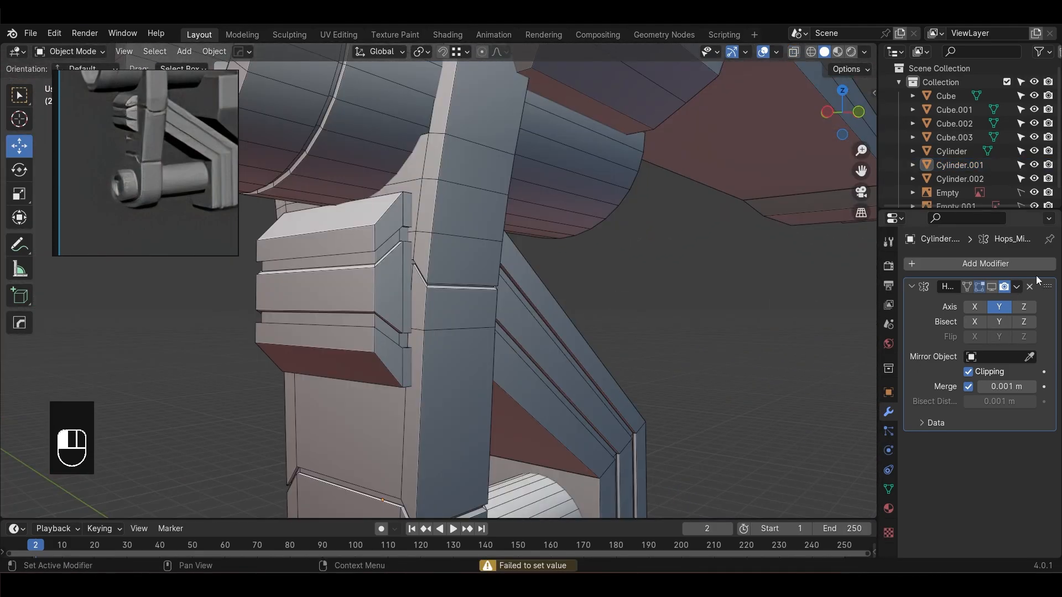
left_click(1029, 287)
left_click(455, 395)
left_click_drag(455, 395, 614, 294, "alt")
scroll(614, 294, "down", 3)
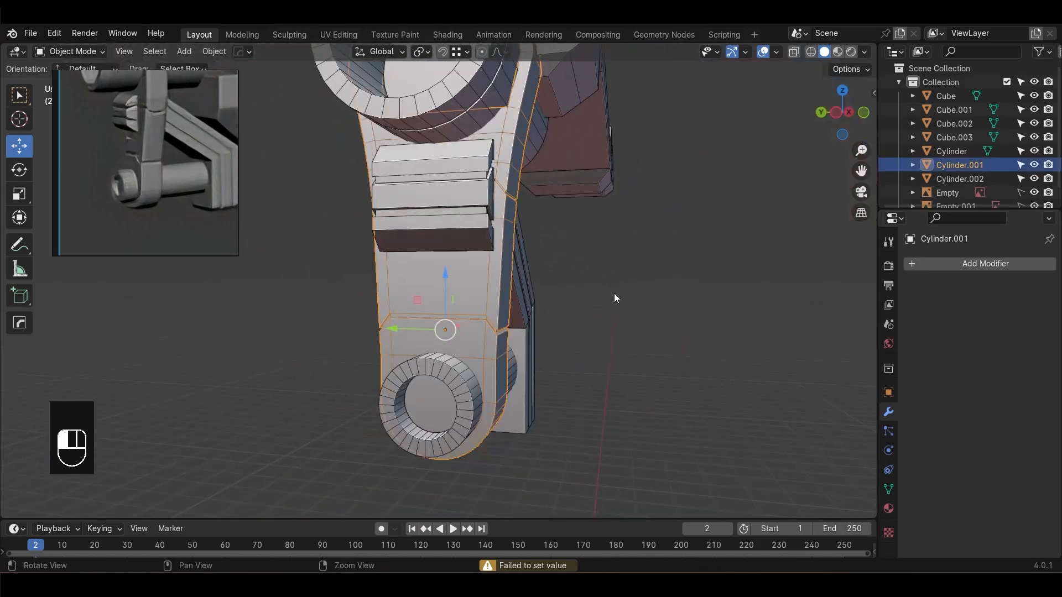
key("alt+x")
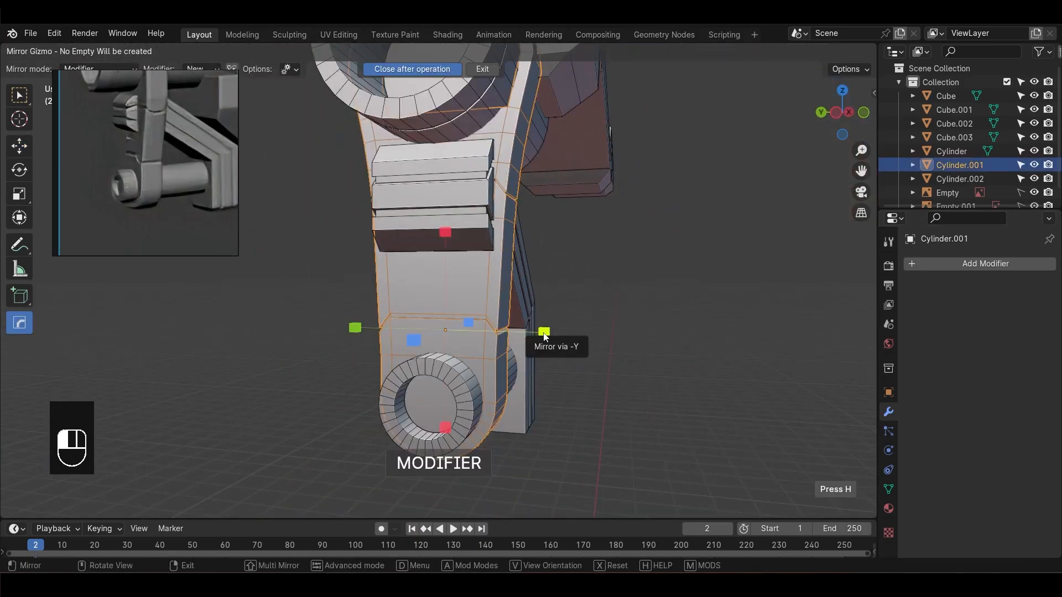
left_click(544, 332)
Check the mirrored grooves, apply the strap's Mirror modifier, and save the file
scroll(582, 220, "up", 4)
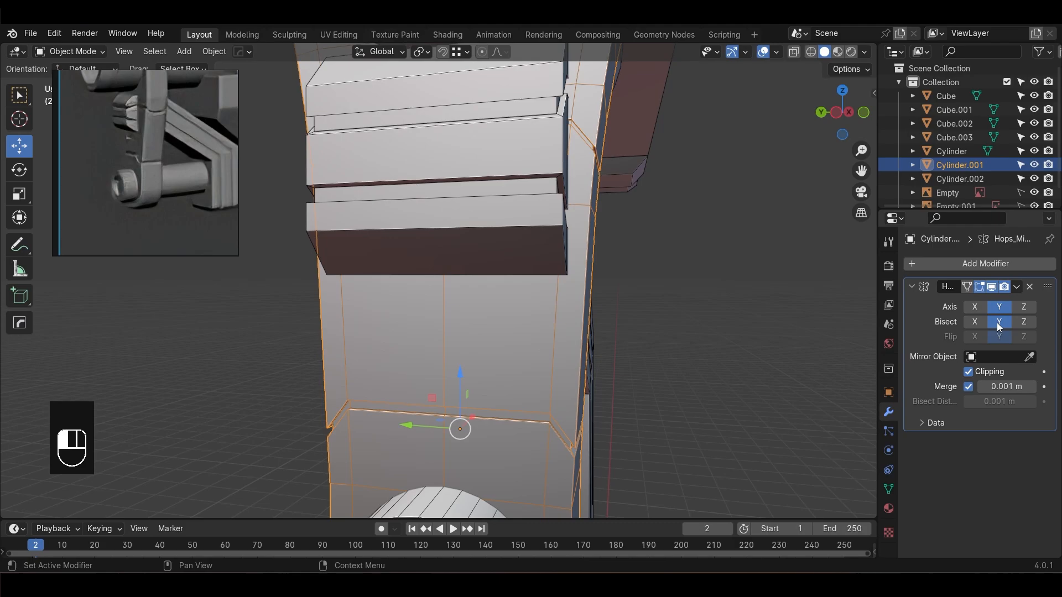
middle_click_drag(702, 277, 653, 299)
scroll(672, 299, "up", 3)
left_click(1015, 288)
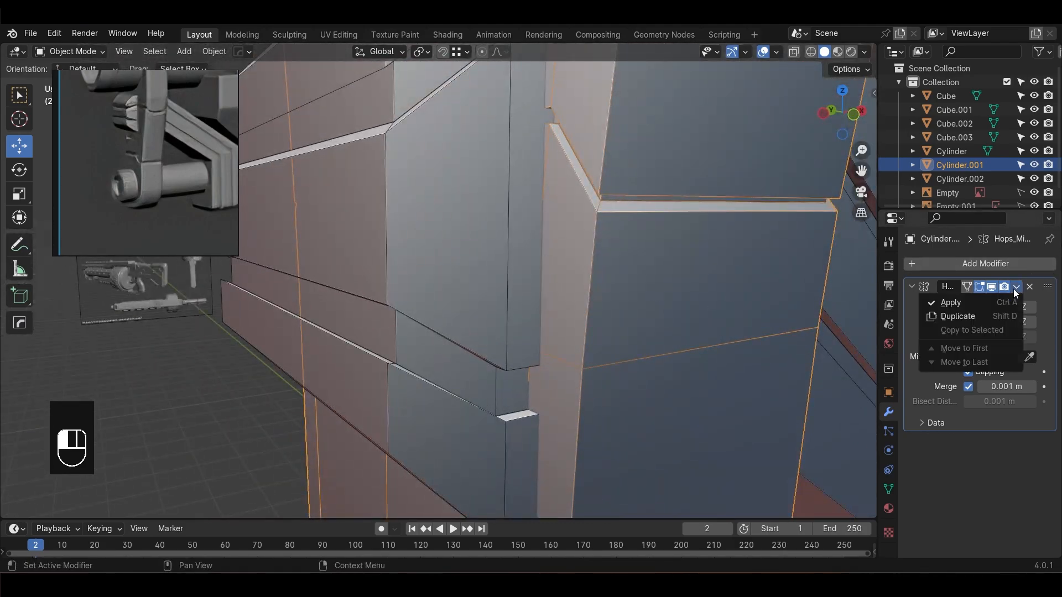
left_click(987, 302)
scroll(609, 271, "down", 5)
middle_click_drag(608, 271, 629, 285)
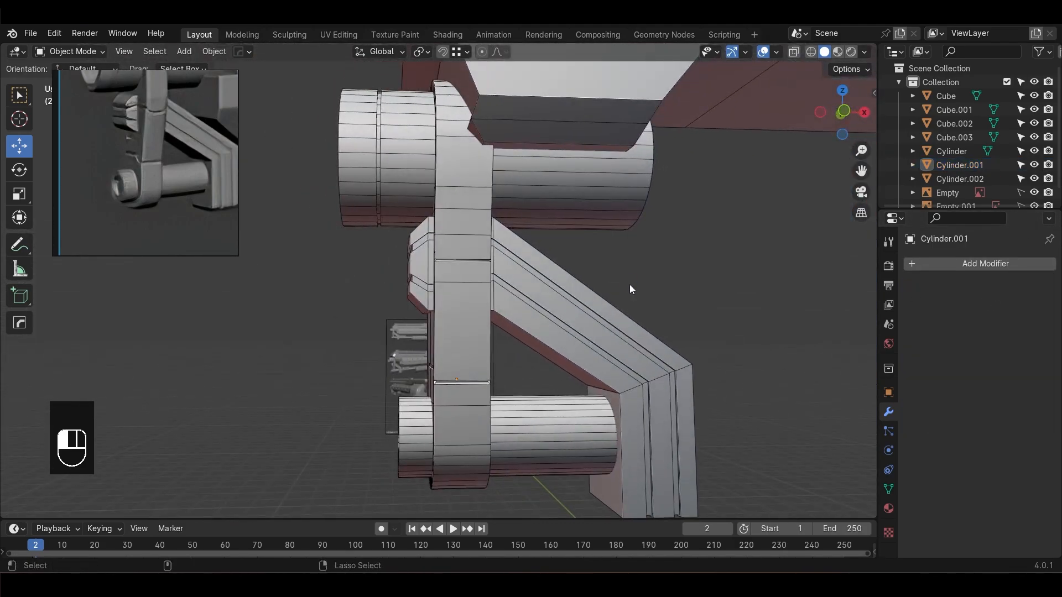
key("ctrl+s")
key("KP_1")
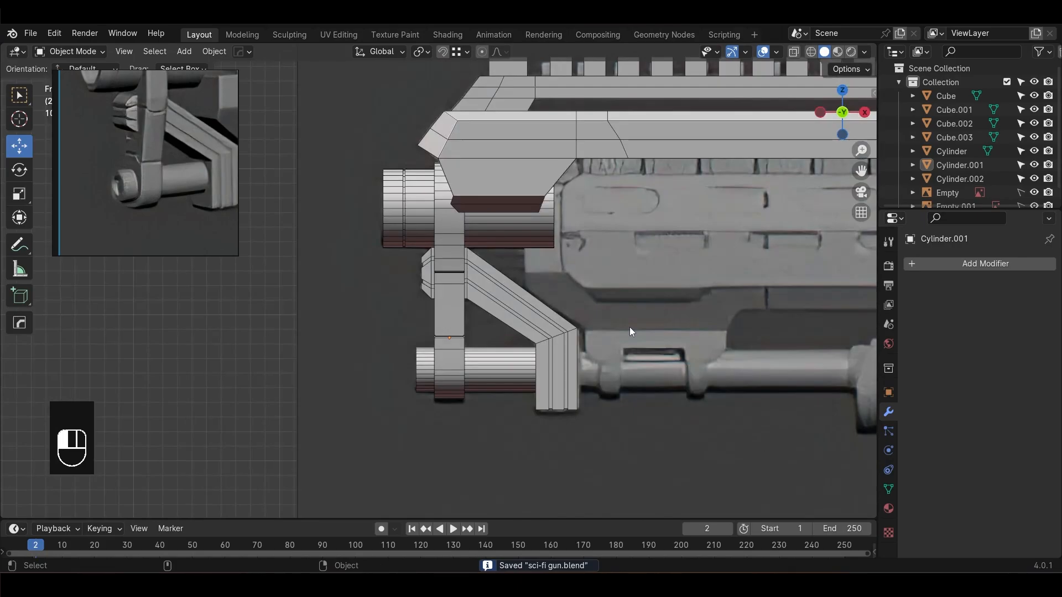
scroll(410, 354, "up", 2)
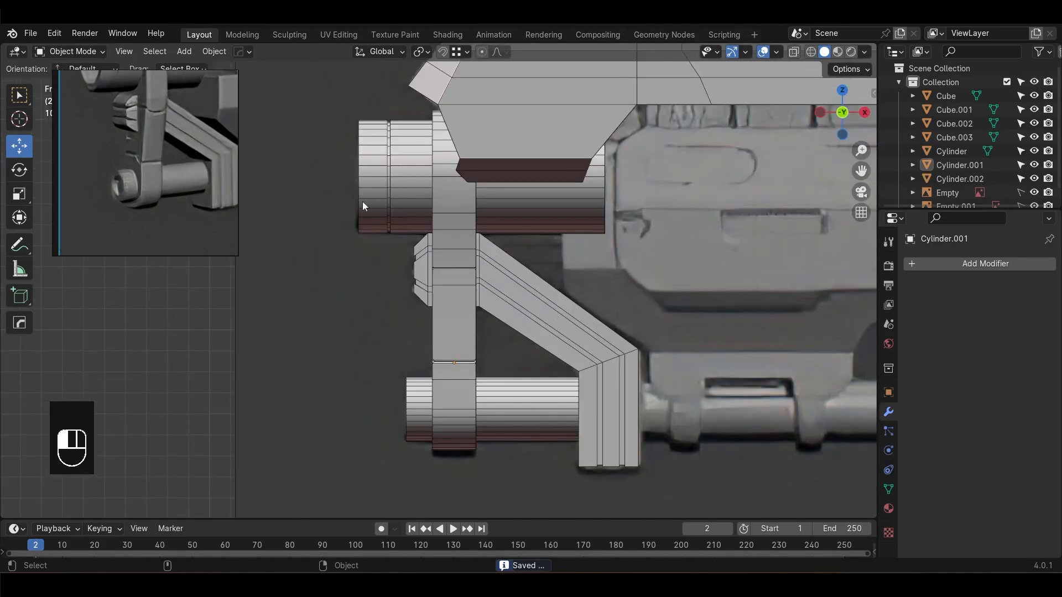
Select the upper barrel tube and apply its object transform
middle_click_drag(363, 207, 513, 337)
left_click(513, 336)
key("ctrl+a")
left_click(515, 331)
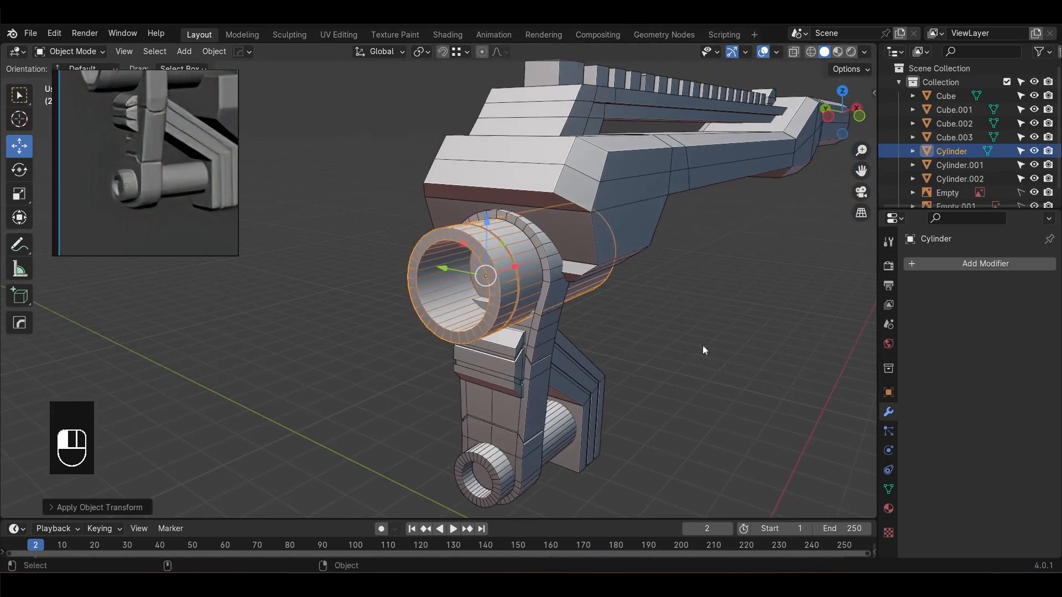
Bevel the inner and outer edges of the barrel tube's front rim about 0.01 m wide with 4 segments
key("Tab")
scroll(595, 274, "up", 3)
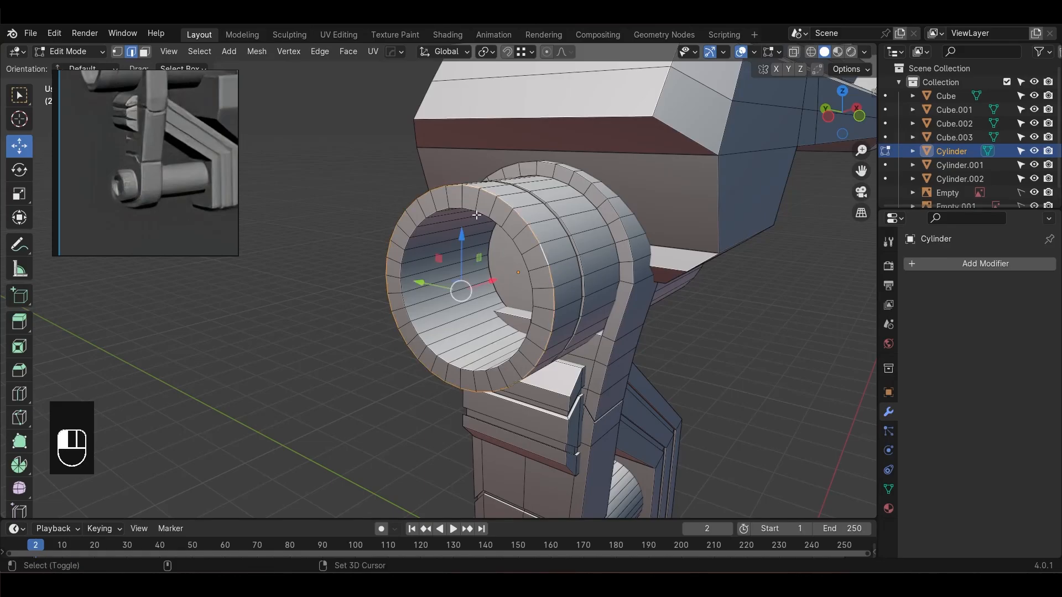
middle_click_drag(532, 256, 712, 332)
key("ctrl+b")
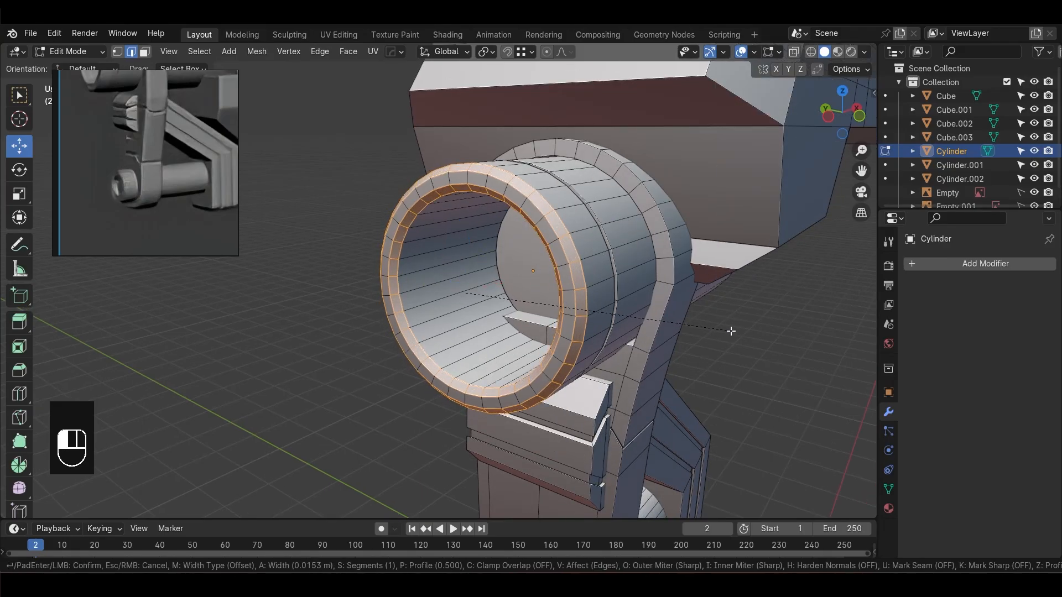
scroll(730, 332, "up", 2)
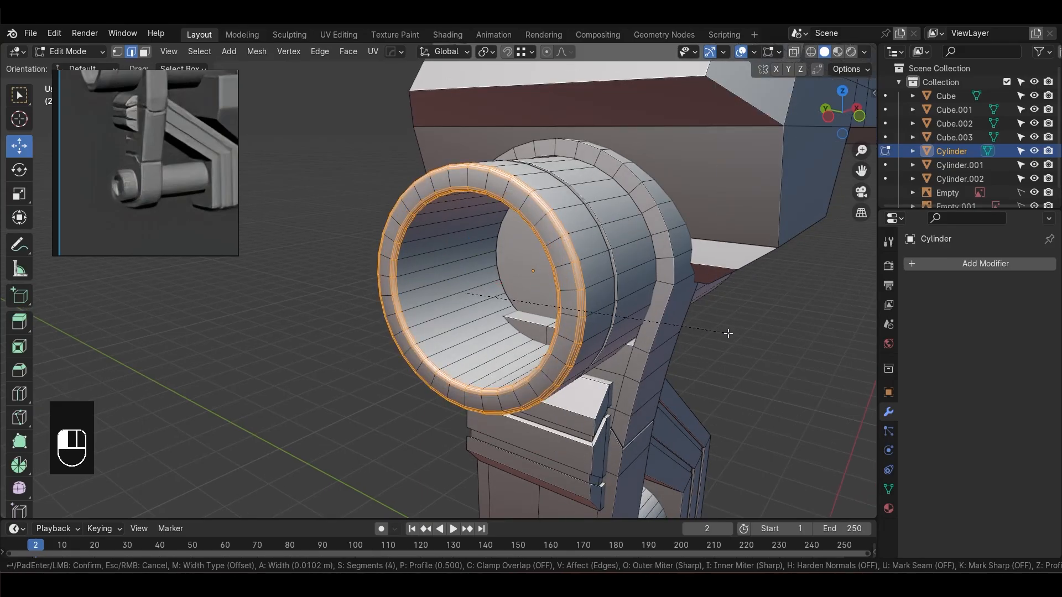
left_click(729, 333)
key("Tab")
left_click(766, 369)
middle_click_drag(766, 372, 769, 395)
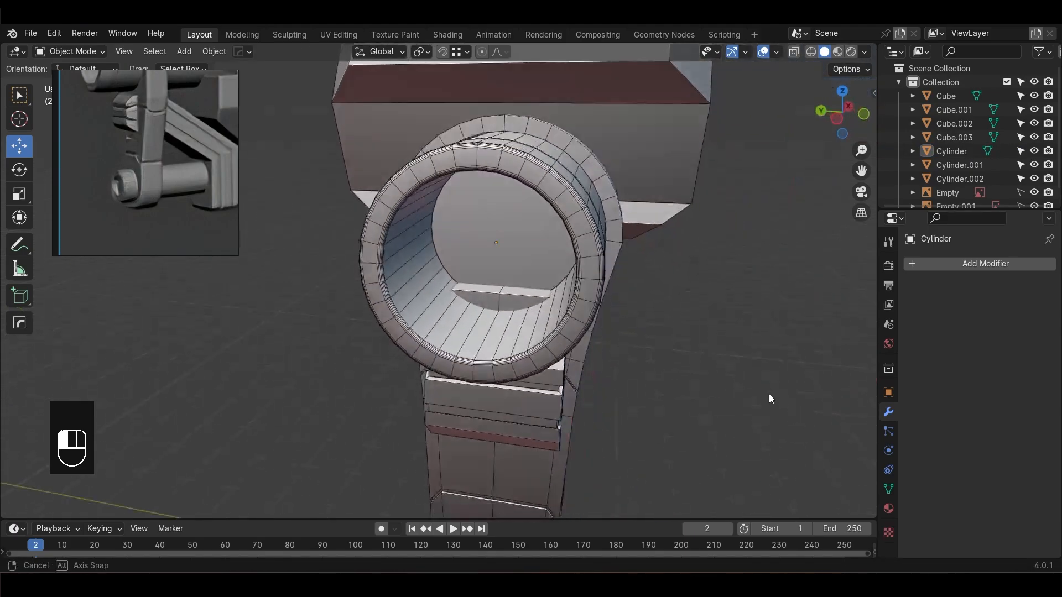
Move the recessed end face inside the barrel tube forward toward the opening
left_click(496, 246)
key("Tab")
middle_click_drag(498, 247, 523, 262)
key("3")
left_click(529, 256)
left_click_drag(523, 200, 504, 215)
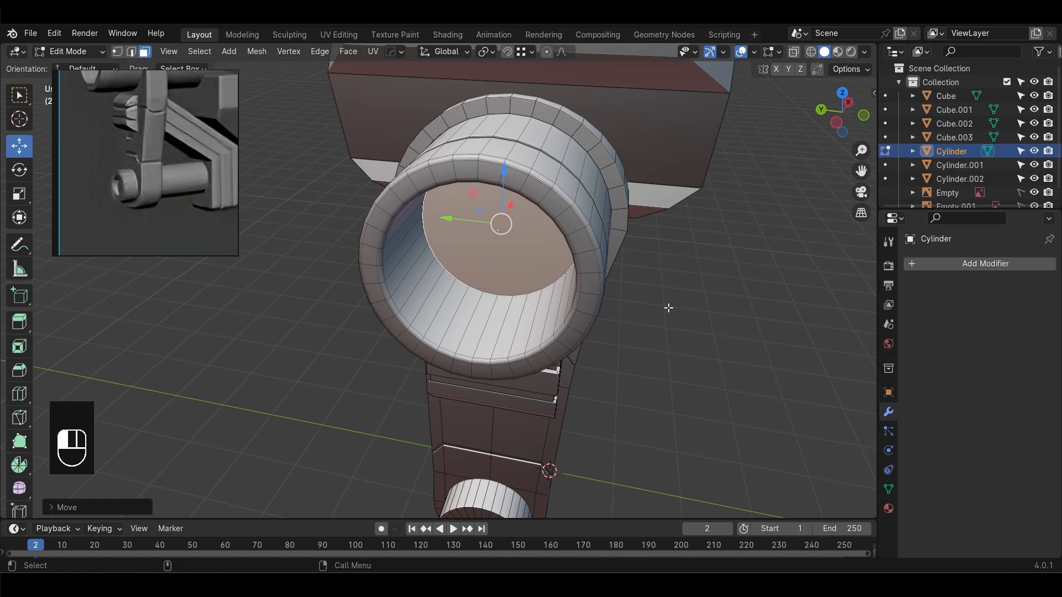
Bevel the edge loop around the barrel tube's recessed end face and leave edit mode
key("2")
key("ctrl+b")
left_click(718, 303)
key("Tab")
left_click(713, 362)
scroll(711, 369, "down", 1)
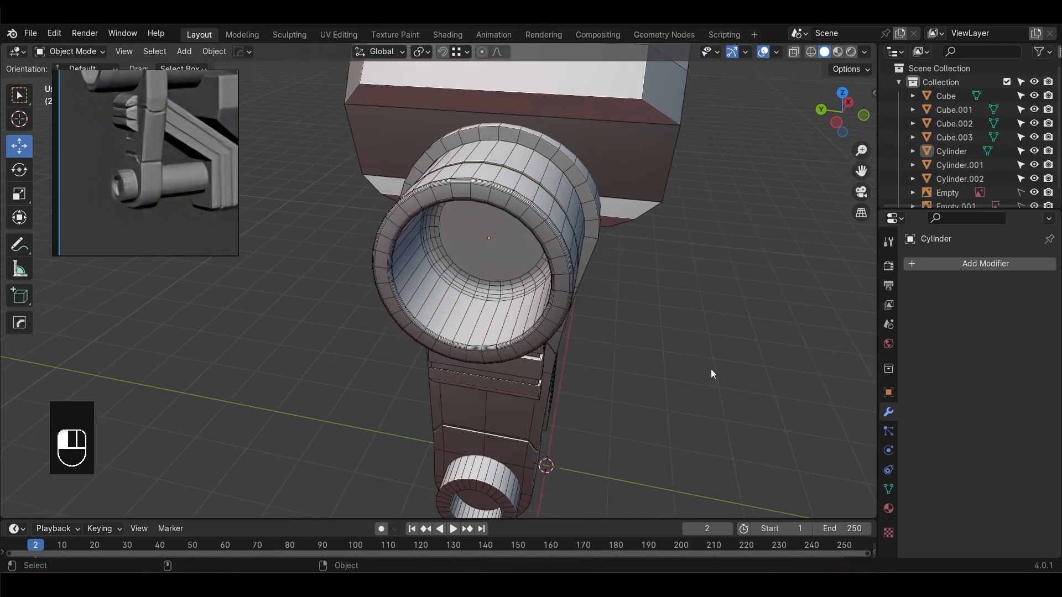
Bevel the edge loop around the lower tube's recessed end face with 5 segments
middle_click_drag(711, 370, 621, 379)
middle_click_drag(619, 481, 605, 375, "shift")
middle_click_drag(536, 481, 529, 360, "shift")
left_click(529, 362)
key("Tab")
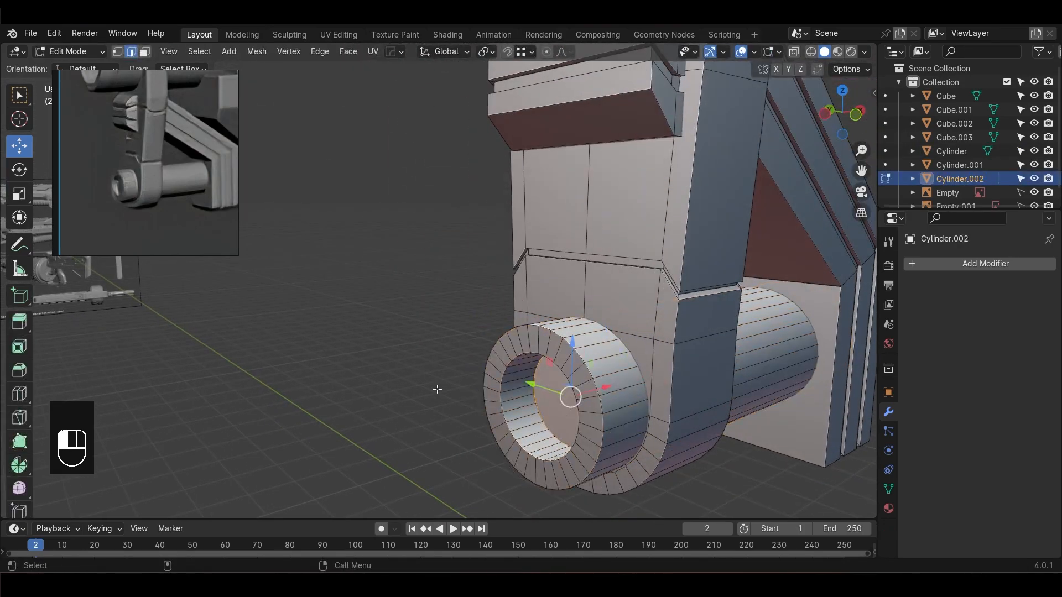
scroll(442, 387, "up", 4)
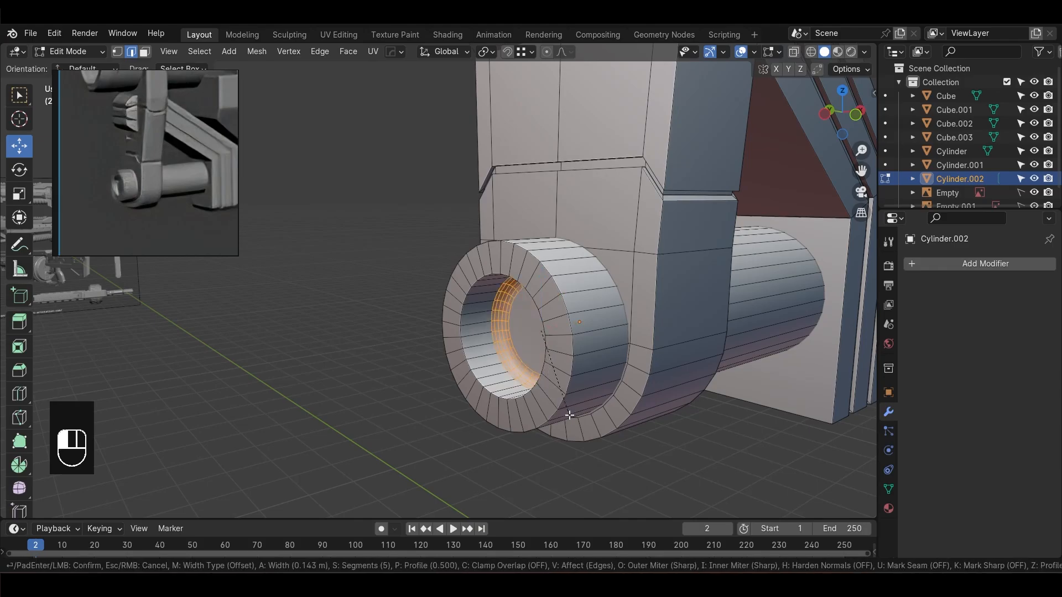
left_click(566, 413)
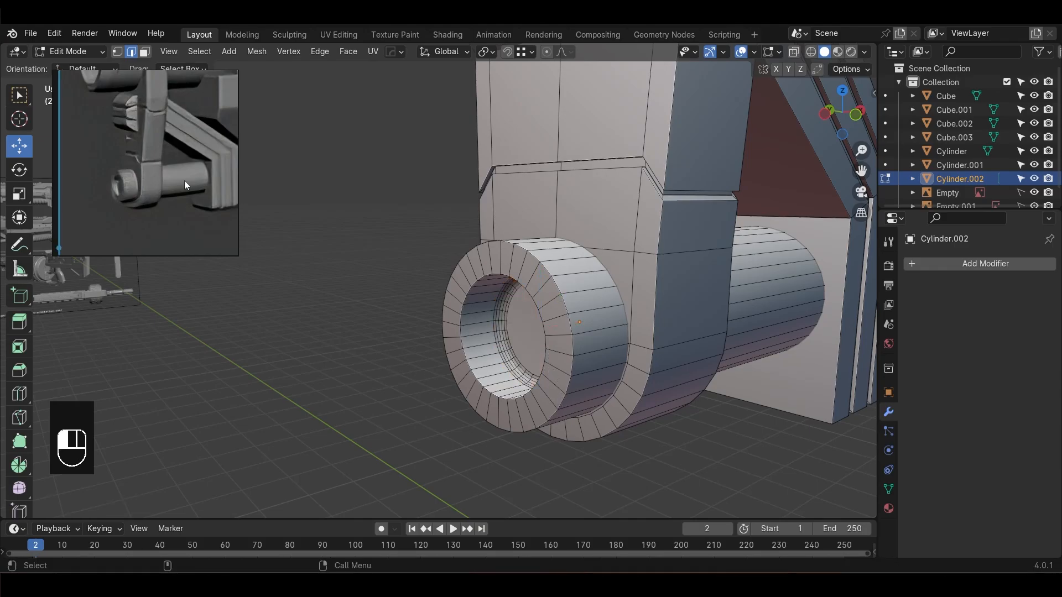
Bevel the inner and outer edges of the lower tube's front rim and leave edit mode
key("ctrl+b")
left_click(657, 335)
key("Tab")
left_click(396, 311)
scroll(393, 313, "down", 3)
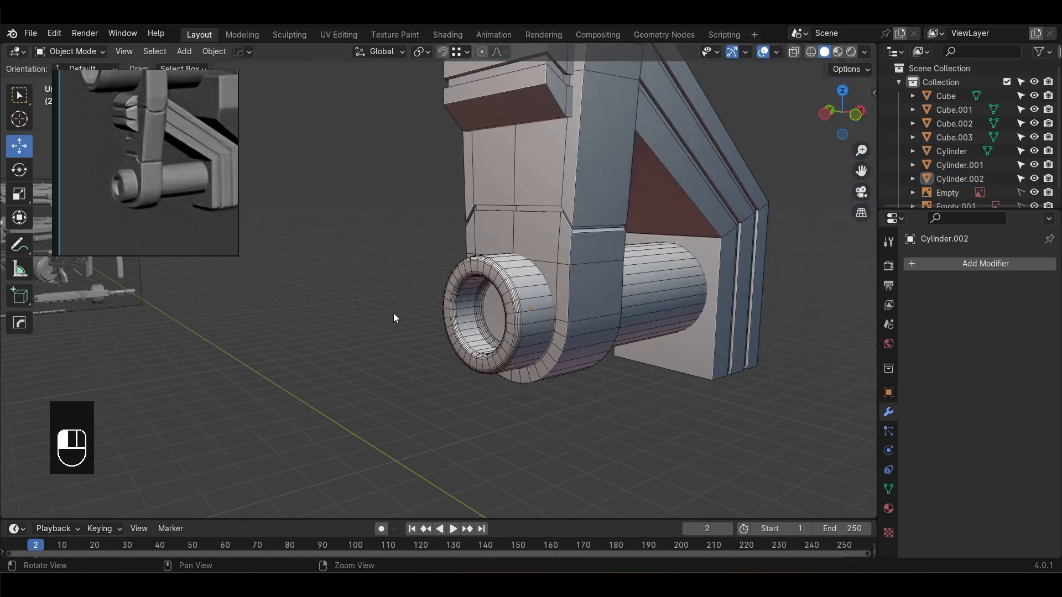
Save the file, then bevel the vertical edge loop on the bracket's front block with 3 segments, about 0.015 m wide
key("ctrl+s")
middle_click_drag(393, 313, 498, 378)
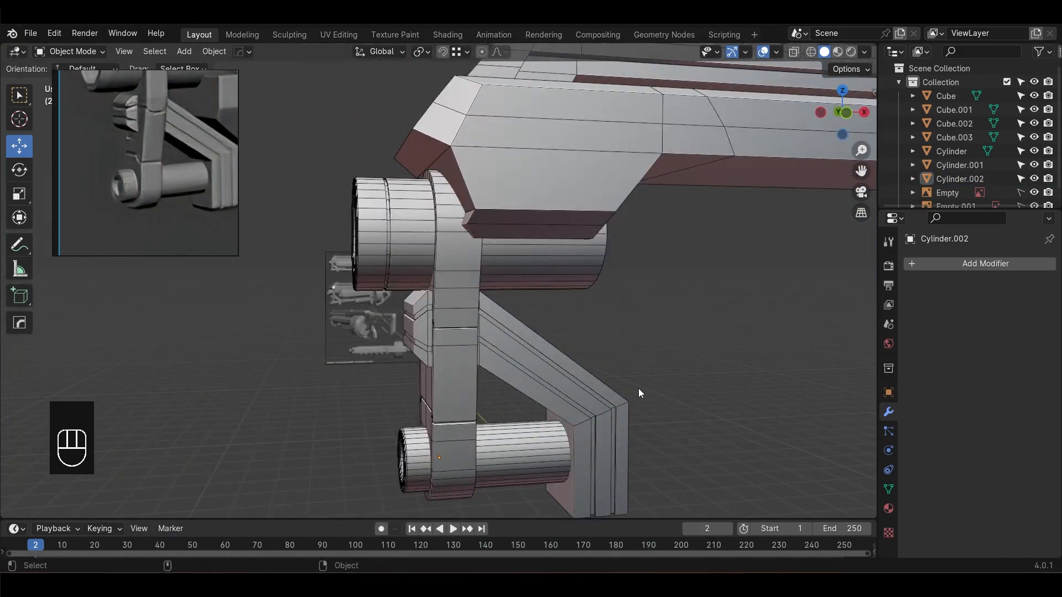
middle_click_drag(642, 380, 670, 339, "alt")
scroll(634, 331, "up", 1)
left_click_drag(633, 329, 603, 321, "alt")
left_click(602, 321)
scroll(597, 305, "up", 2)
key("Tab")
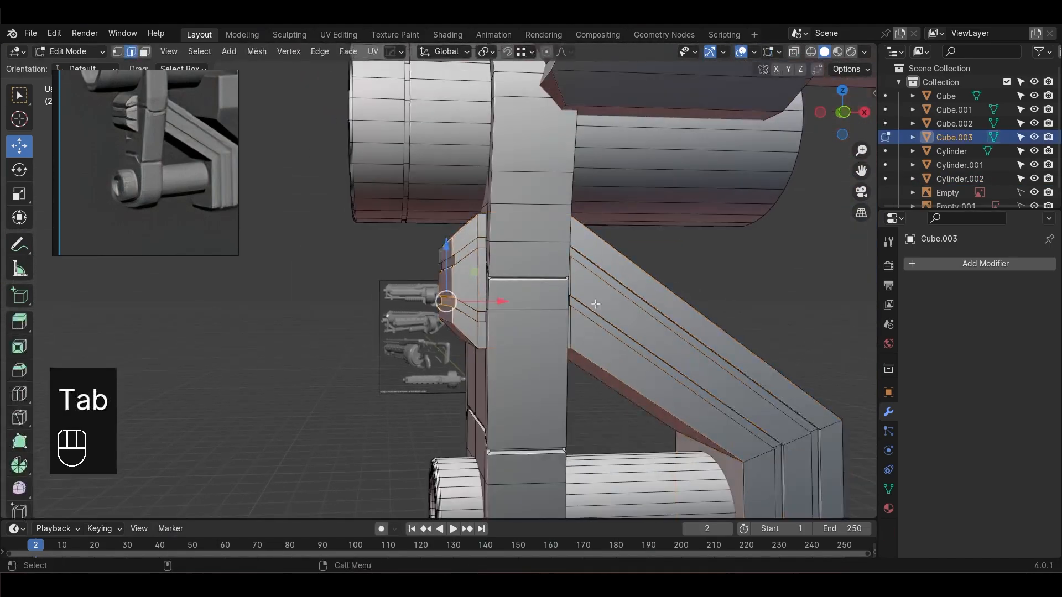
left_click(775, 278)
left_click(488, 271, "alt+shift")
scroll(487, 274, "up", 2)
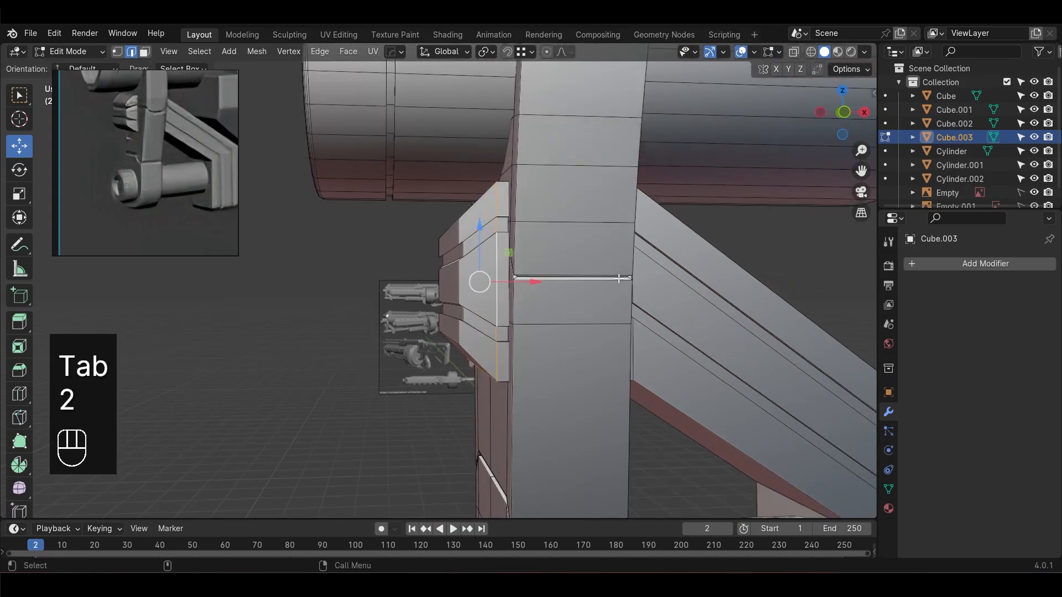
key("ctrl+b")
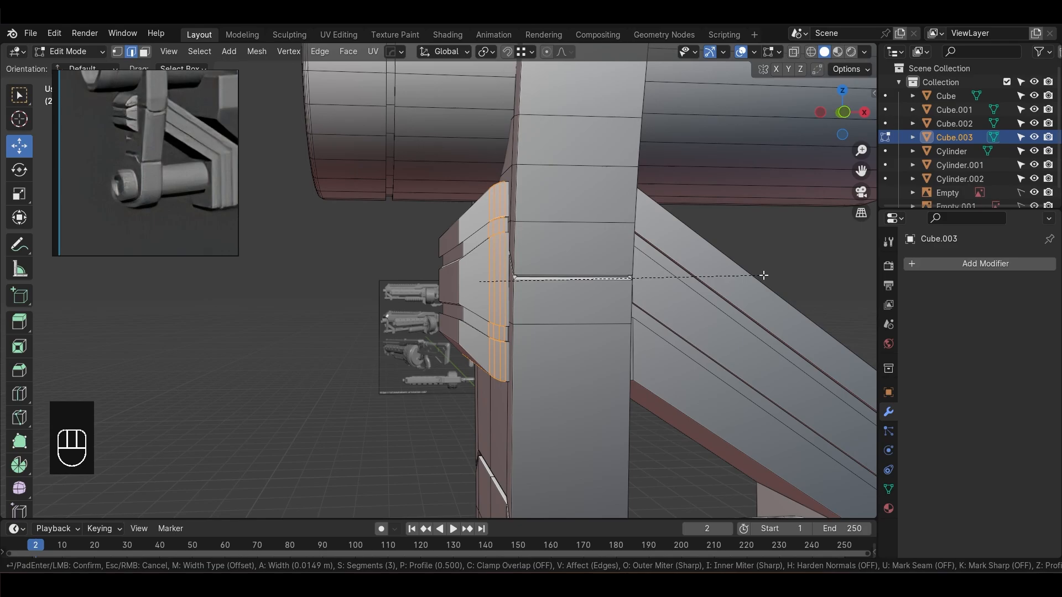
left_click(761, 275)
key("Tab")
Examine the beveled bracket in see-through display and from further away
middle_click_drag(795, 264, 666, 320)
key("alt+z")
key("alt+z")
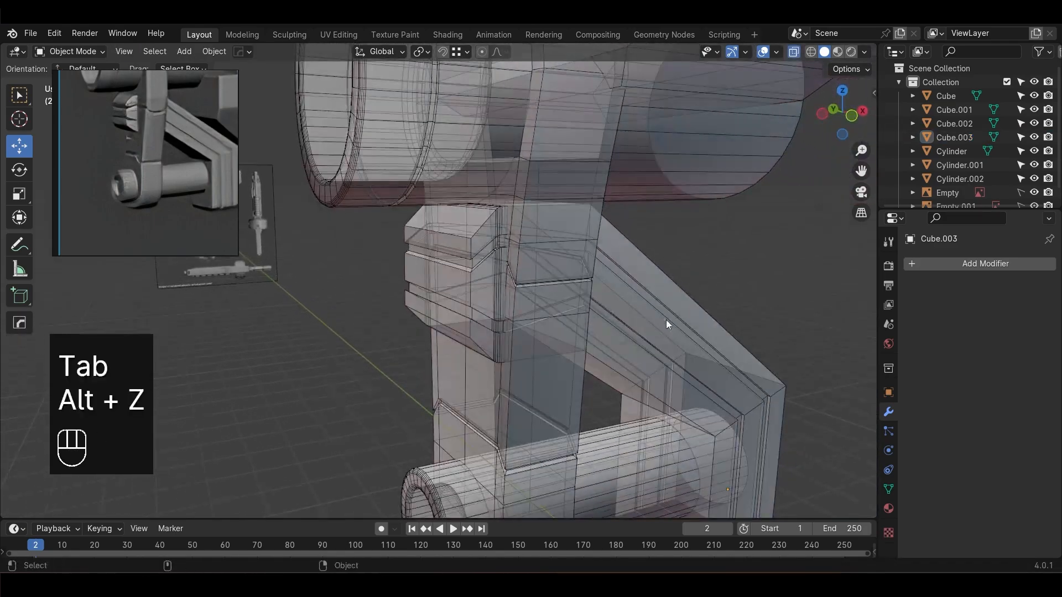
right_click(652, 300)
left_click(651, 300)
left_click(788, 109)
scroll(775, 210, "down", 2)
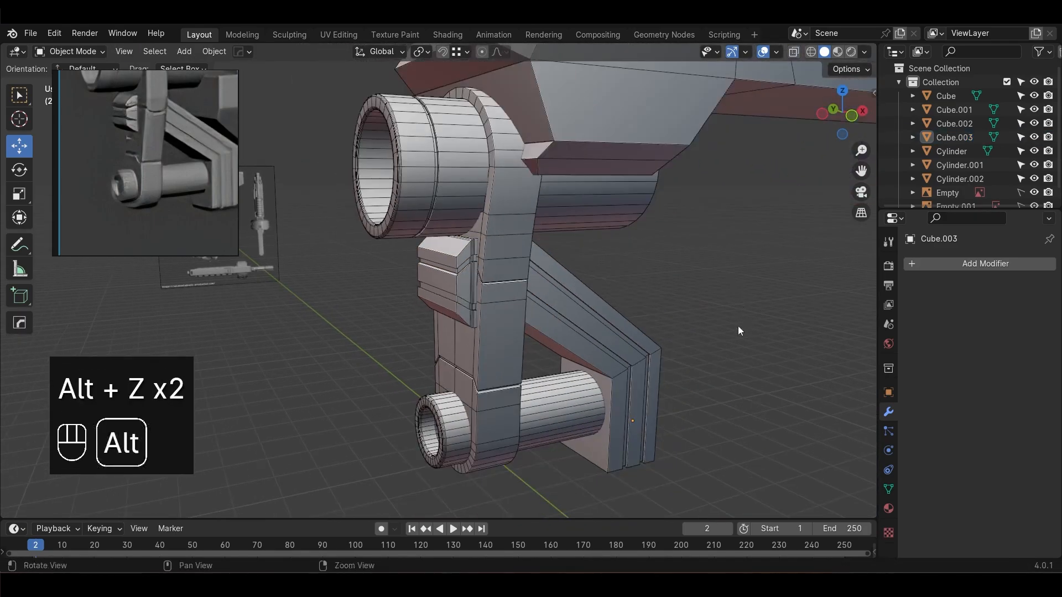
Isolate the front strap by hiding every other object
left_click_drag(738, 327, 570, 318, "alt")
scroll(570, 319, "down", 2)
scroll(142, 159, "down", 3)
left_click_drag(142, 159, 142, 201, "alt")
left_click_drag(502, 337, 563, 344, "alt")
left_click(482, 325)
key("shift+h")
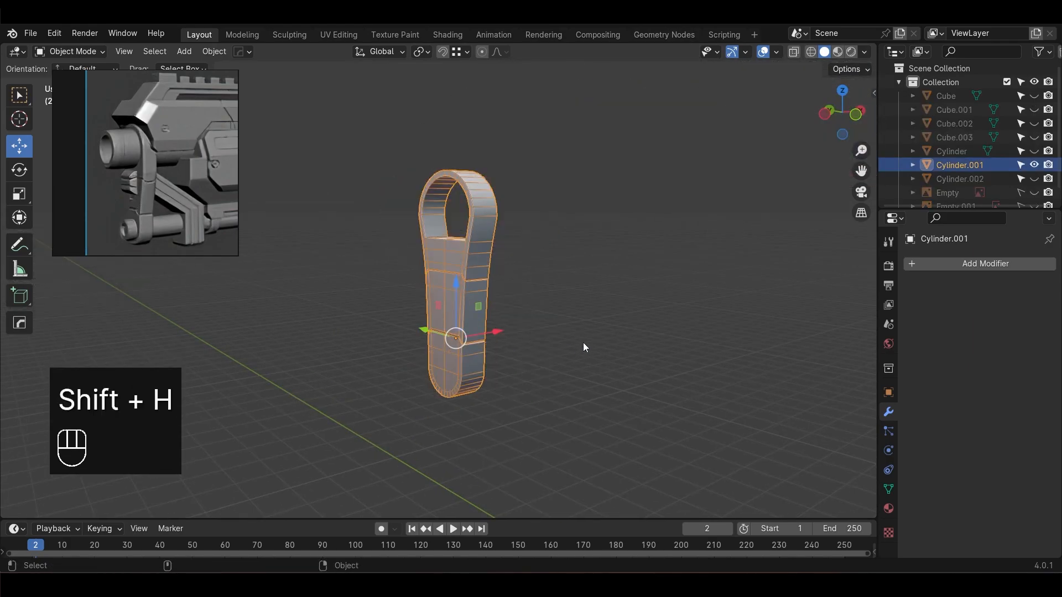
Bevel the strap's front and back outer edge loops with 4 segments, about 0.012 m wide, and leave edit mode
key("KP_Decimal")
key("Tab")
scroll(626, 332, "up", 3)
key("2")
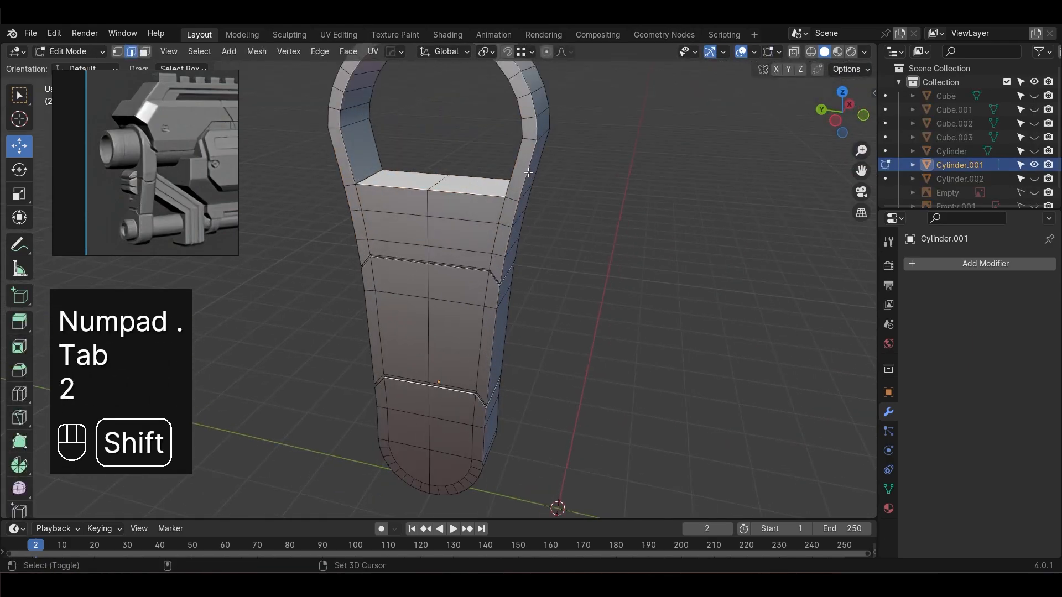
left_click_drag(683, 210, 509, 242, "alt")
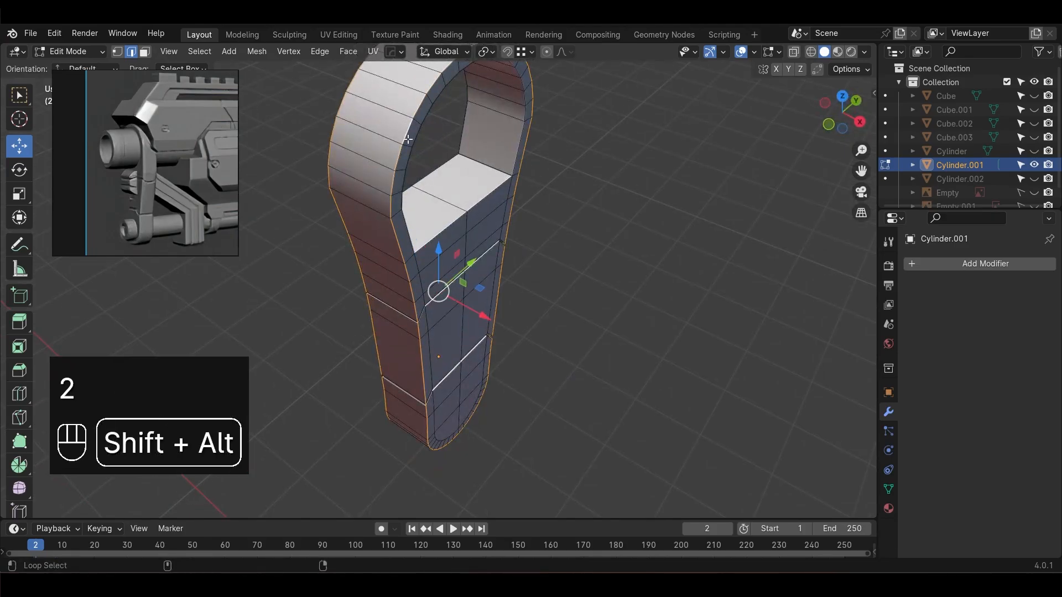
middle_click_drag(666, 302, 690, 334, "alt")
scroll(690, 334, "up", 2)
key("ctrl+b")
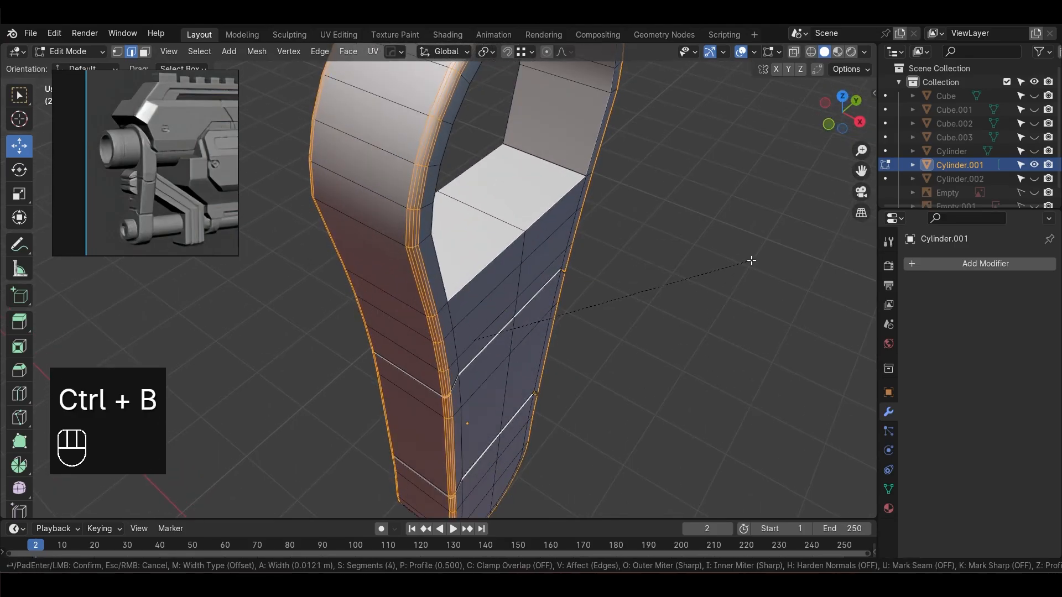
left_click(751, 261)
key("Tab")
Delete the two straight side wall faces and the ledge faces inside the strap's upper opening
middle_click_drag(755, 281, 728, 345, "alt")
left_click(530, 243)
key("Tab")
key("2")
middle_click_drag(673, 249, 495, 324)
left_click(548, 328)
key("3")
left_click(302, 299)
middle_click_drag(302, 299, 352, 306, "alt")
left_click(565, 295, "shift")
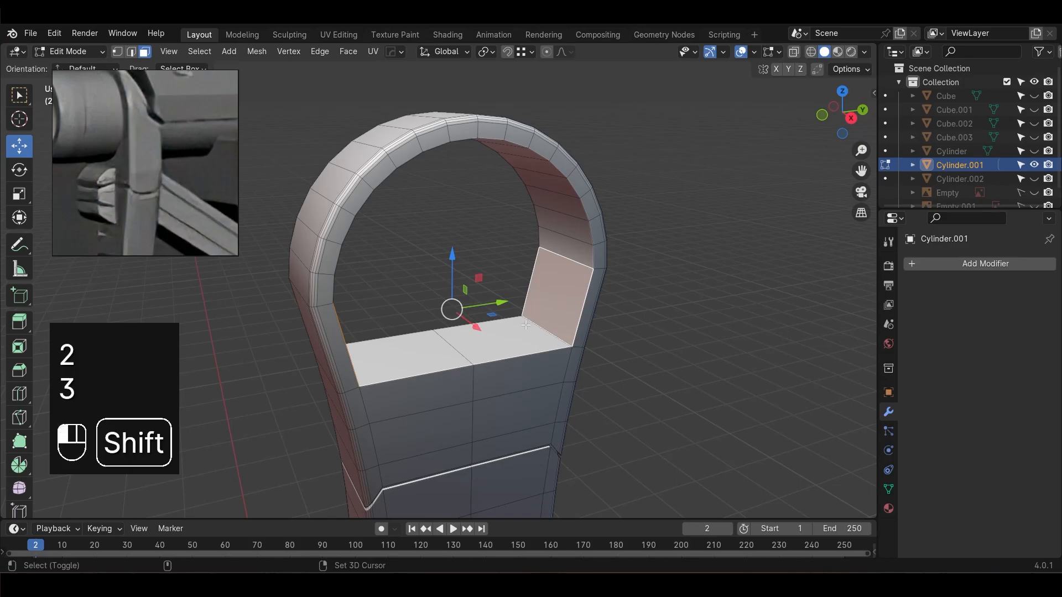
key("Delete")
left_click(555, 327)
key("2")
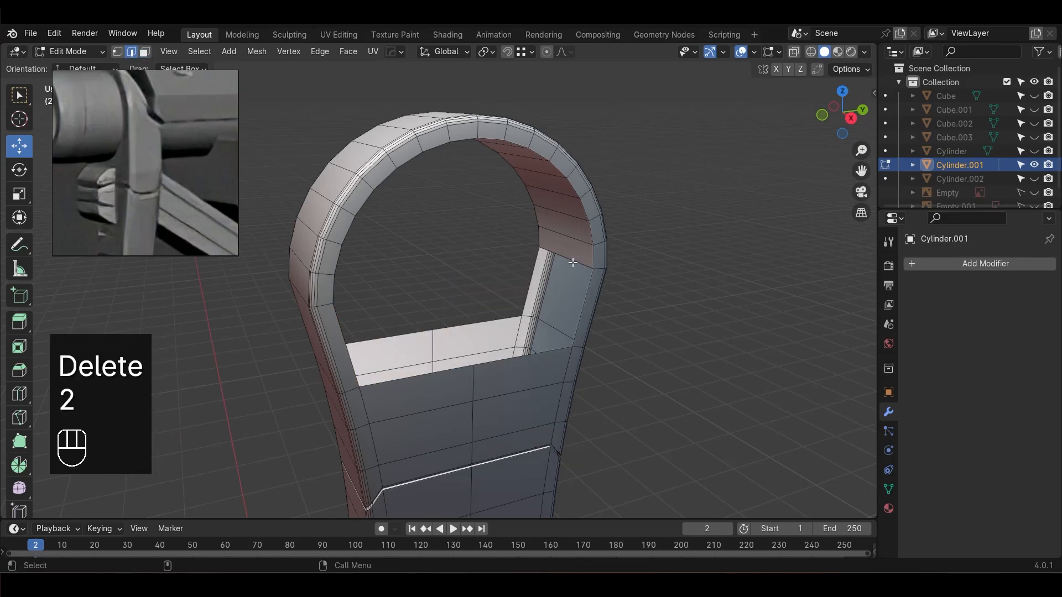
left_click(572, 263)
left_click_drag(572, 263, 424, 296, "alt")
left_click(287, 261, "shift")
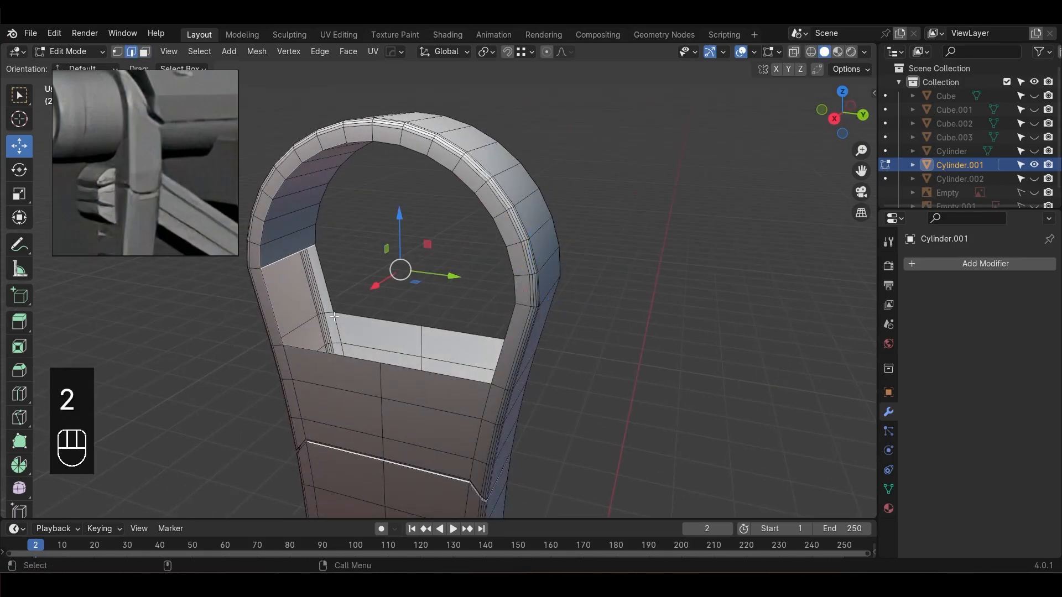
left_click(272, 299)
left_click_drag(272, 300, 323, 303, "alt")
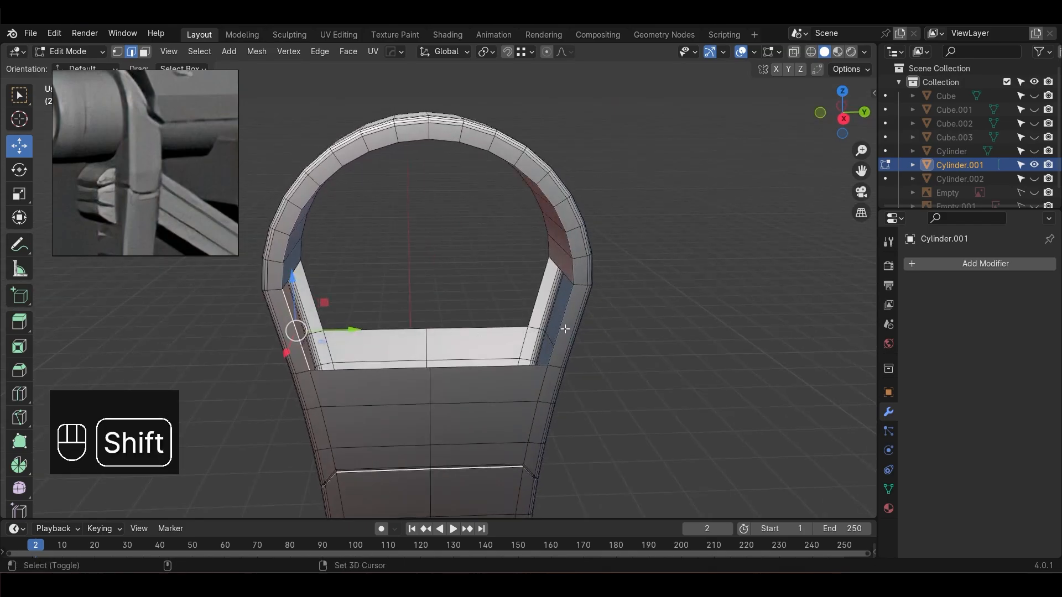
left_click(574, 335)
left_click_drag(576, 336, 601, 332, "alt")
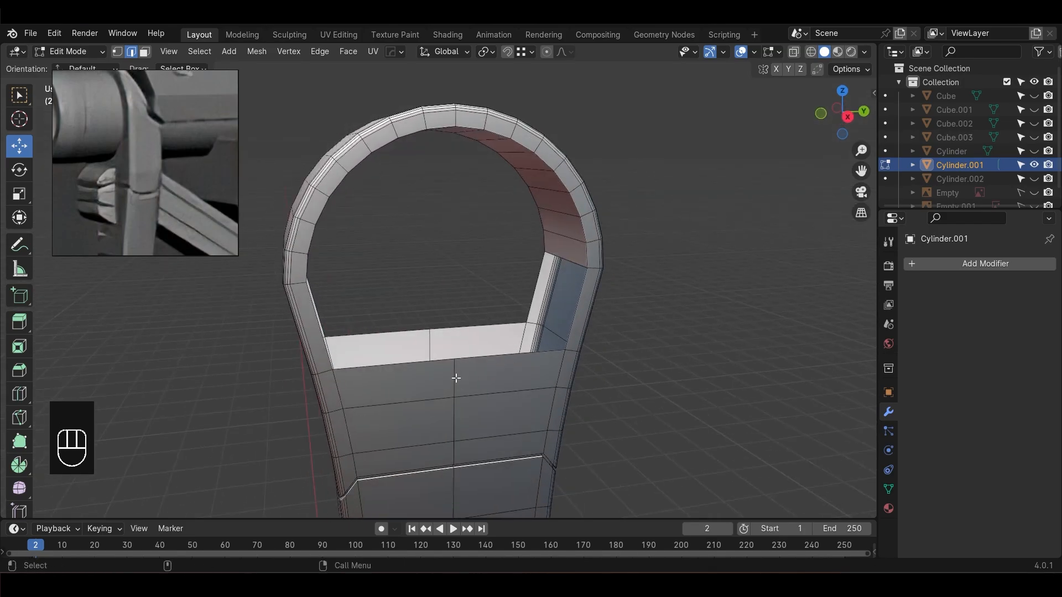
Dissolve the central vertical edge lines running down the front and back of the strap
left_click(453, 377)
key("Delete")
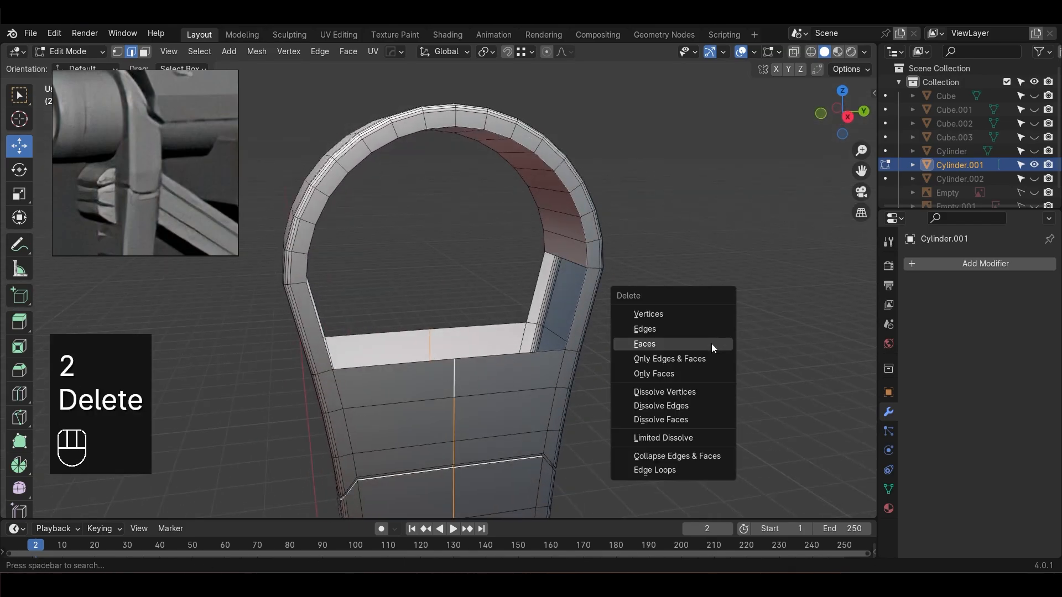
left_click(671, 392)
Delete the remaining band of curved faces lining the inside of the strap's upper opening
key("3")
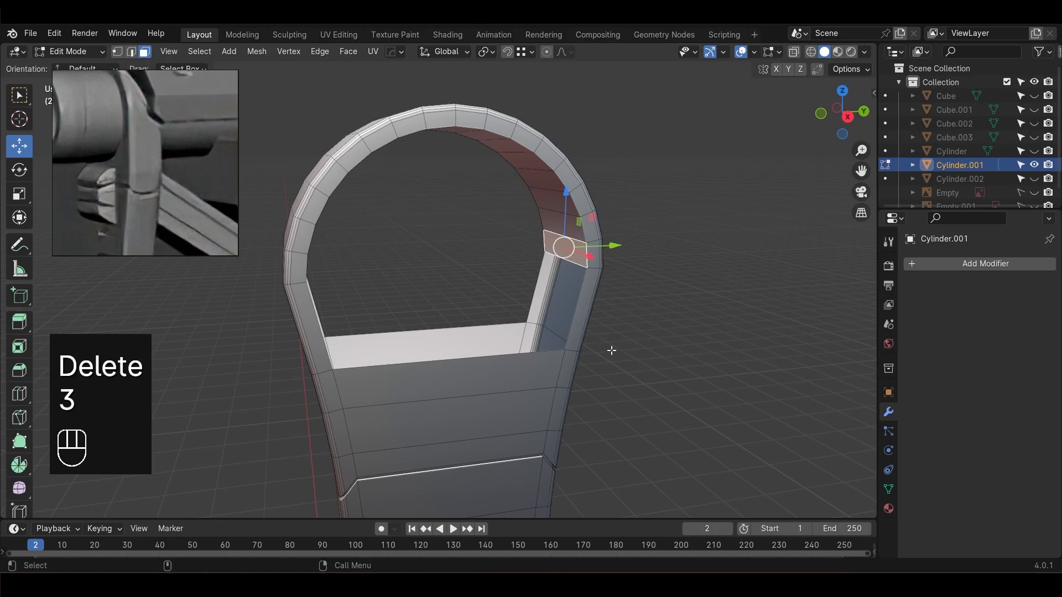
middle_click_drag(612, 350, 355, 278)
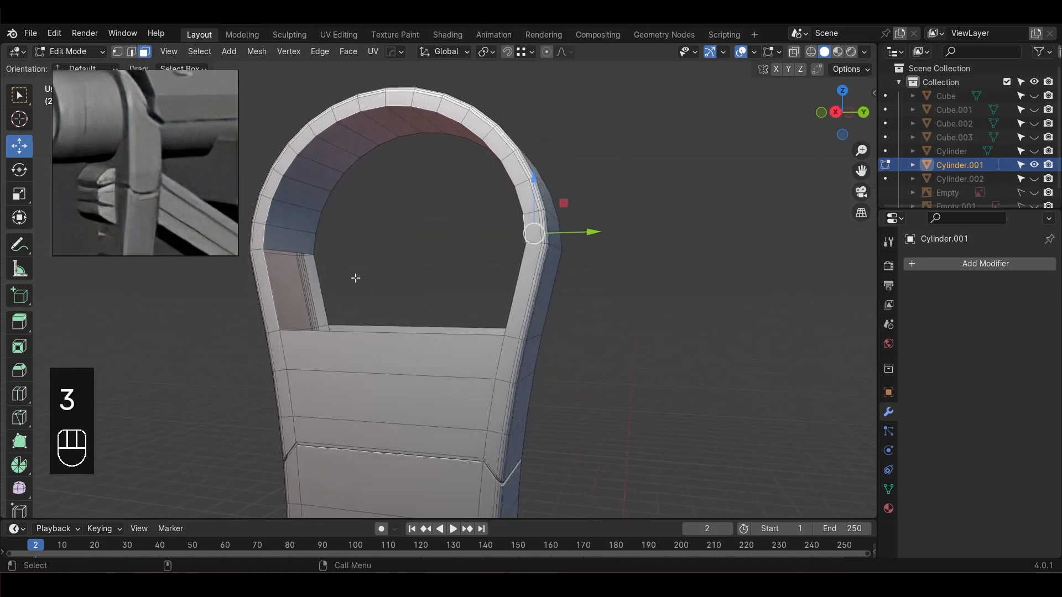
left_click(285, 239, "ctrl")
key("Delete")
left_click(313, 196)
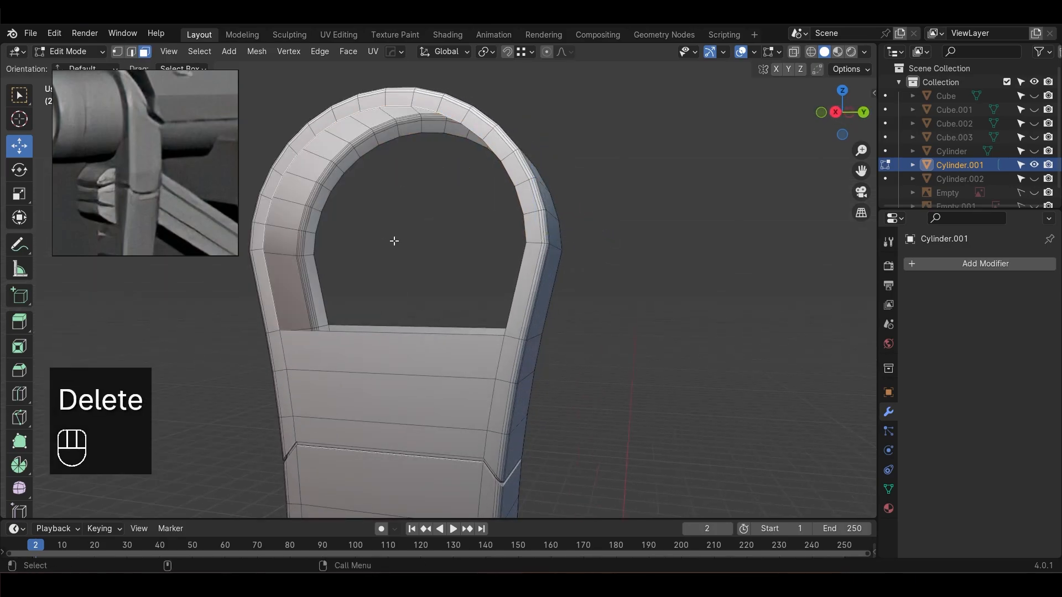
Fill the strap's upper opening with a face on both the front and back sides
key("2")
left_click(344, 249, "alt+shift")
key("f")
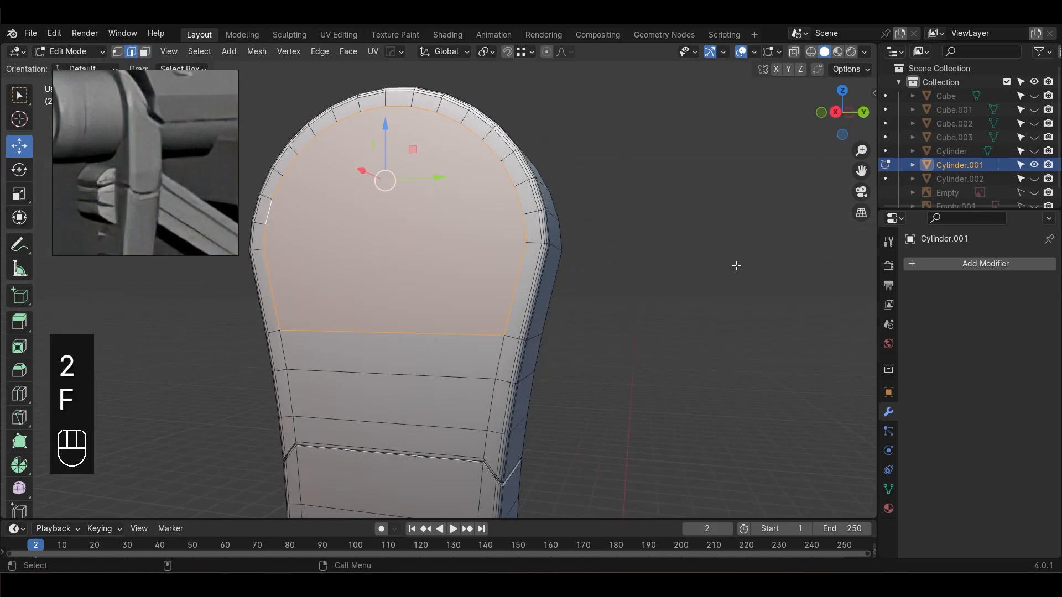
left_click(699, 313, "alt")
middle_click_drag(699, 313, 422, 340)
left_click(410, 325, "alt+shift")
key("f")
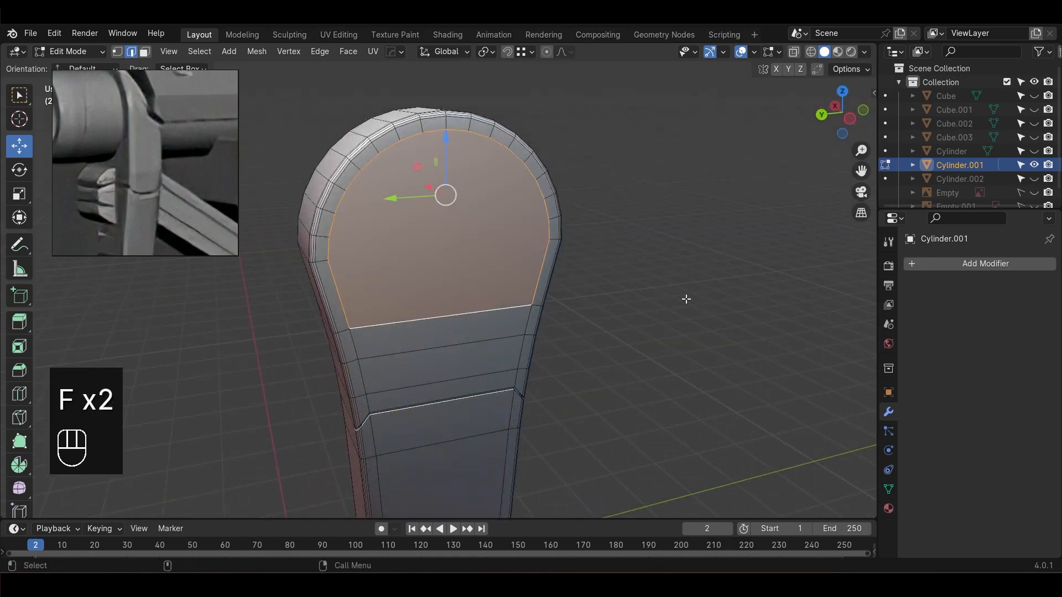
Connect the opposite vertices across both filled faces at the base of the strap's rounded top
left_click(685, 299)
key("1")
left_click(332, 258)
key("ctrl+z")
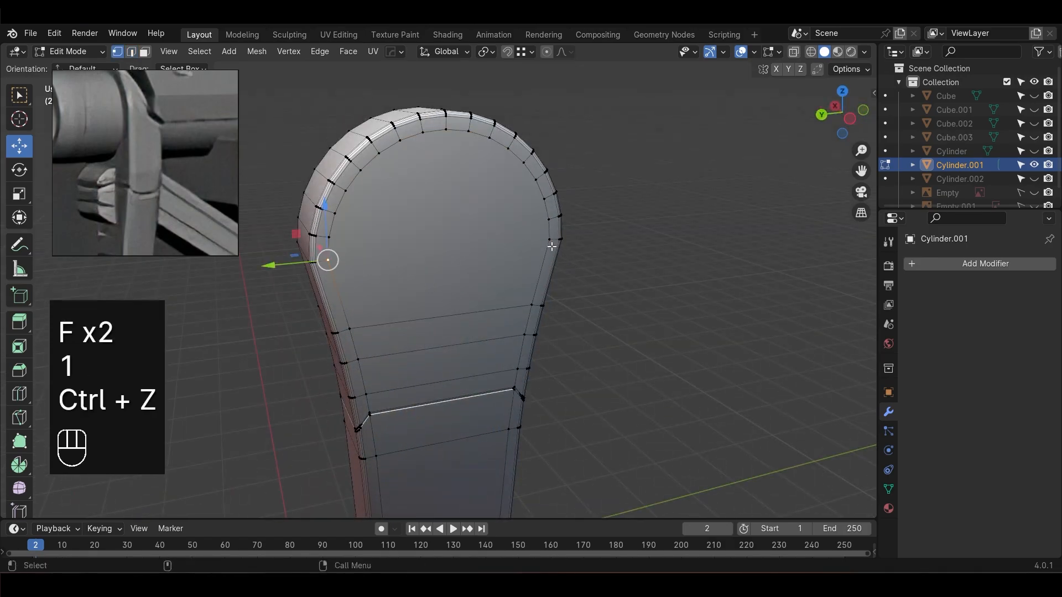
left_click(672, 307)
left_click_drag(459, 344, 702, 337, "alt")
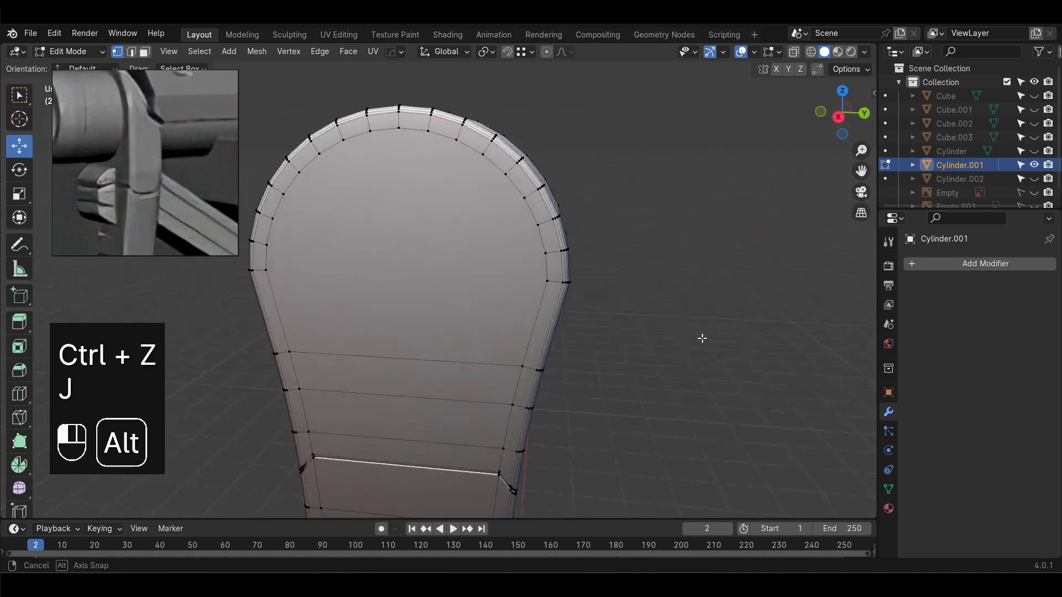
left_click(543, 283)
left_click_drag(531, 287, 545, 279, "alt")
left_click(302, 272, "shift")
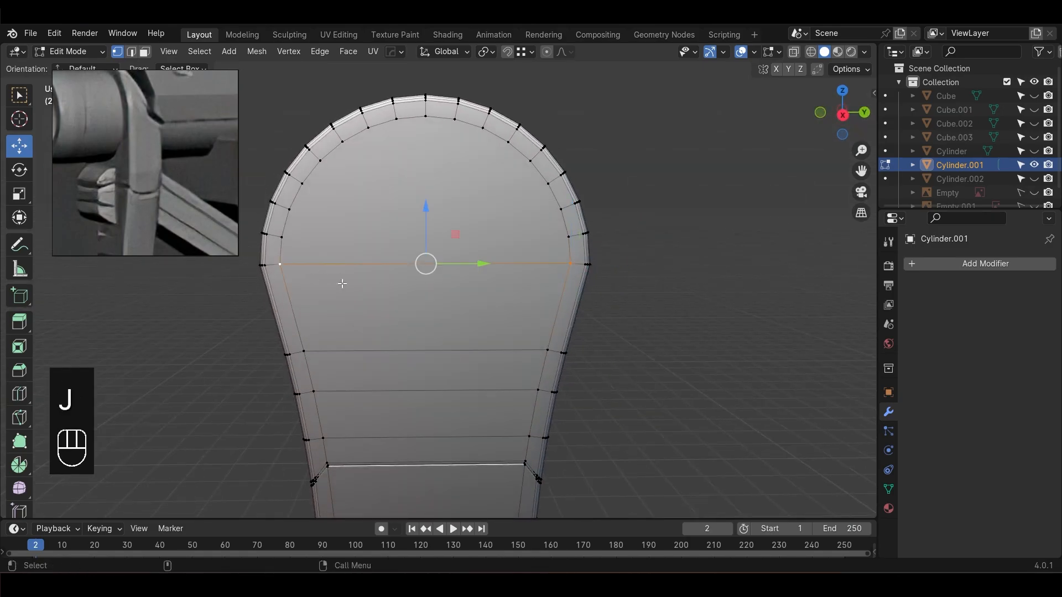
Try narrowing the strap's vertex row at the base of its rounded top by scaling it to about 0.98 along Y
key("Tab")
scroll(665, 289, "down", 3)
left_click(659, 291)
left_click(465, 297)
key("KP_1")
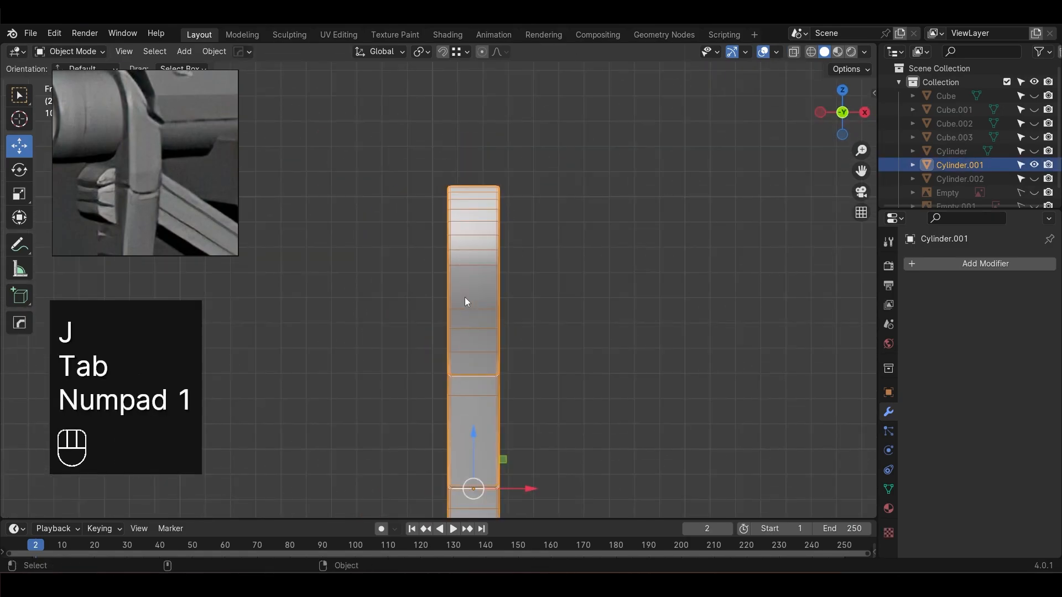
key("KP_3")
key("alt+z")
scroll(571, 285, "up", 2)
key("Tab")
key("1")
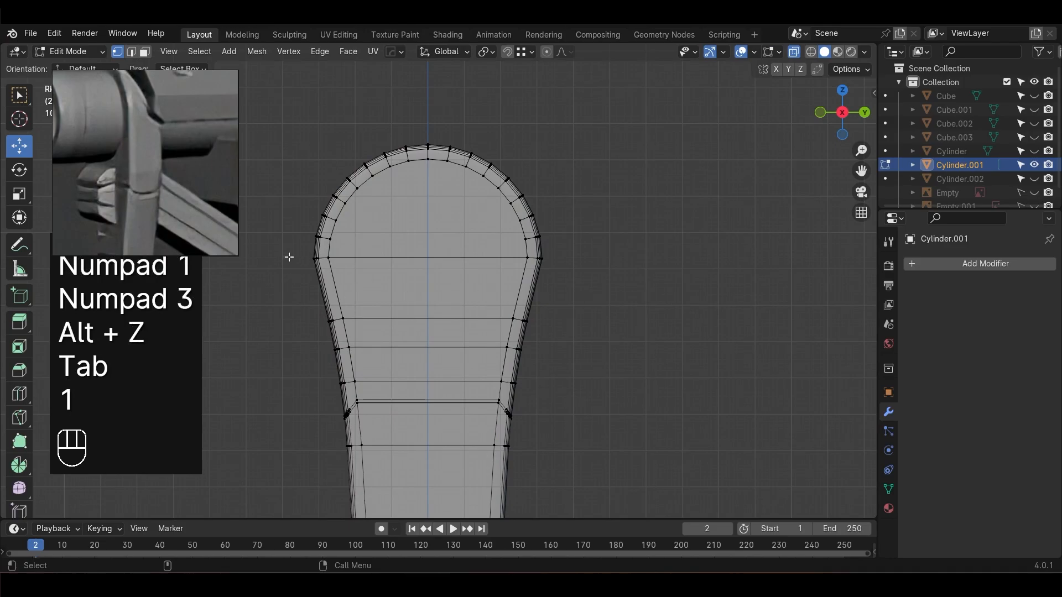
left_click_drag(440, 274, 577, 302)
middle_click_drag(579, 306, 615, 332, "alt")
scroll(616, 332, "up", 2)
key("s")
key("y")
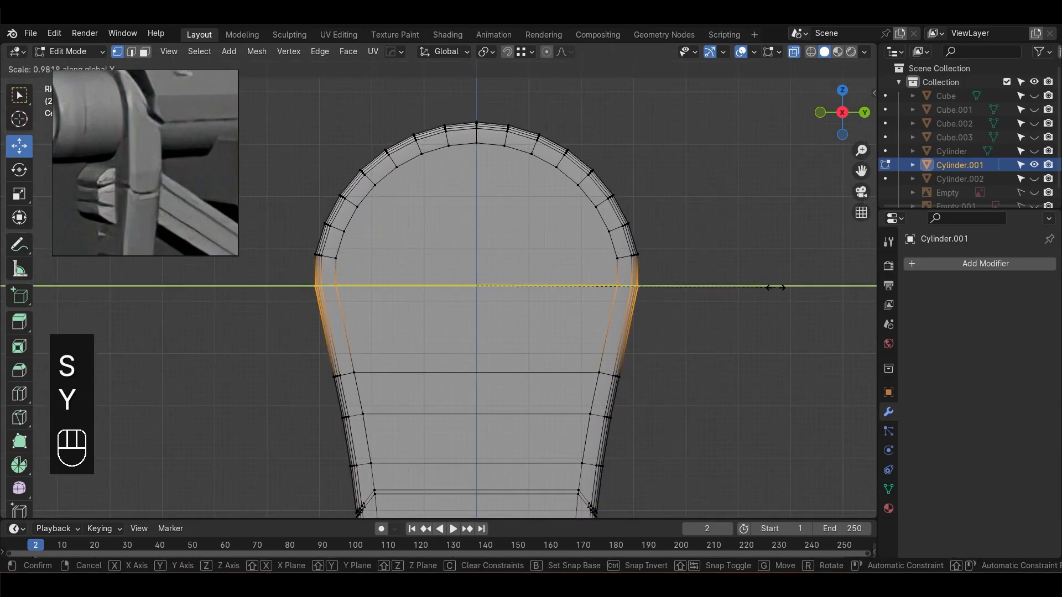
left_click(775, 287)
Leave edit mode, reveal all hidden objects and return to opaque display
key("Tab")
scroll(755, 328, "down", 2)
key("alt+h")
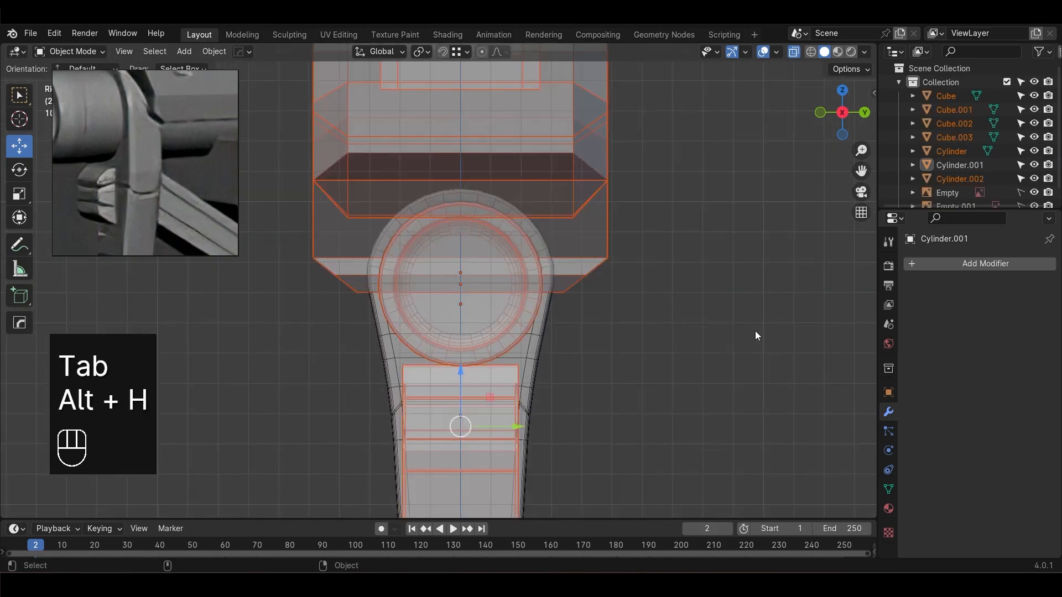
left_click(755, 331)
scroll(755, 331, "down", 3)
left_click_drag(755, 331, 490, 389, "alt")
key("alt+z")
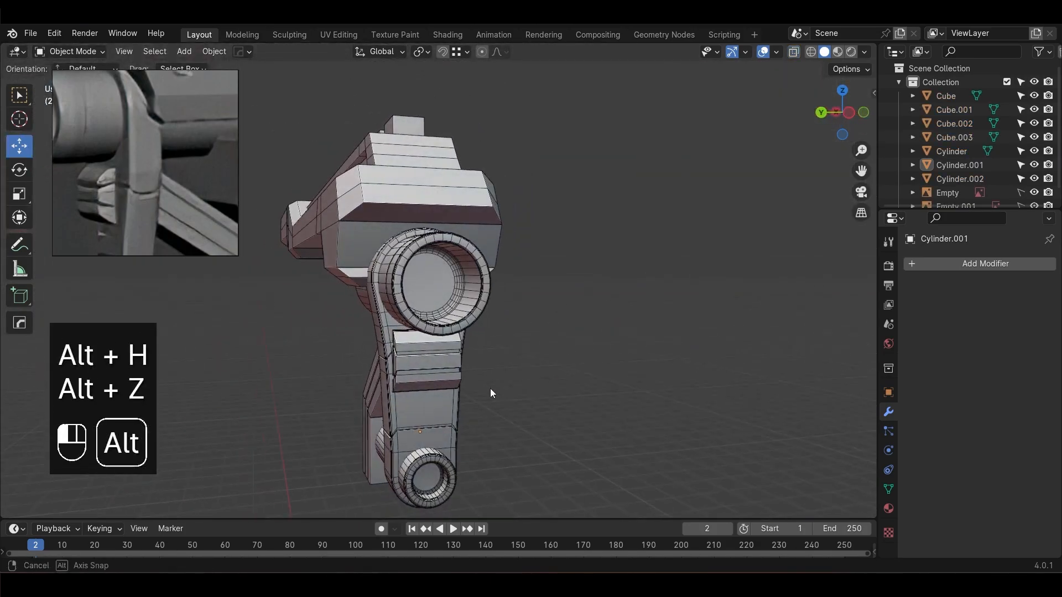
Undo the reveal of the hidden objects and the scaling of the strap's vertex row
key("ctrl+z")
key("ctrl+z")
key("ctrl+z")
key("ctrl+z")
key("ctrl+z")
Leave the strap's edit mode, reveal all hidden objects and deselect everything
key("Tab")
key("alt+h")
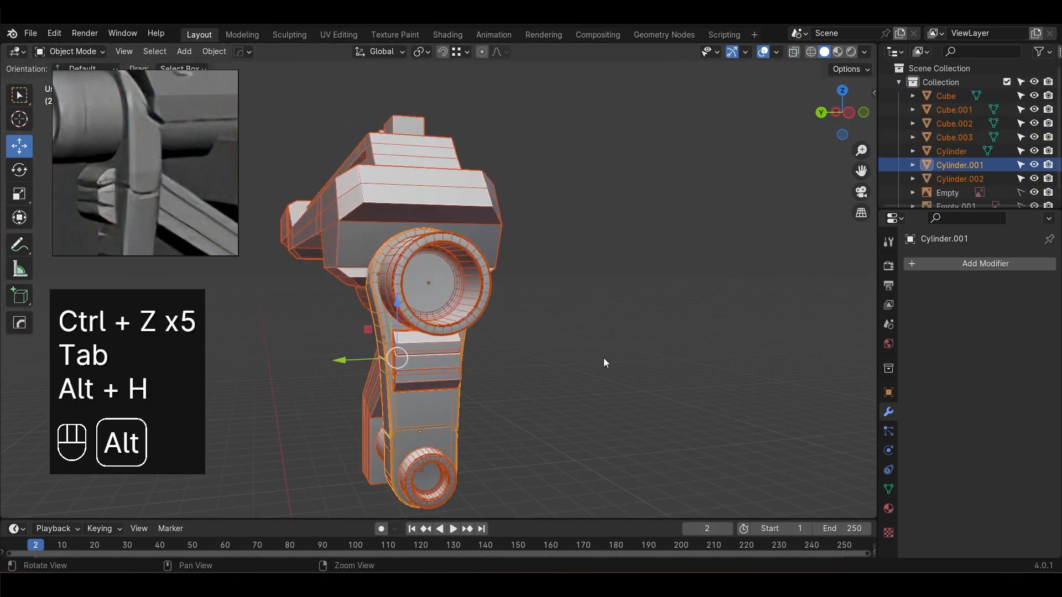
left_click(603, 360)
middle_click_drag(603, 360, 619, 337)
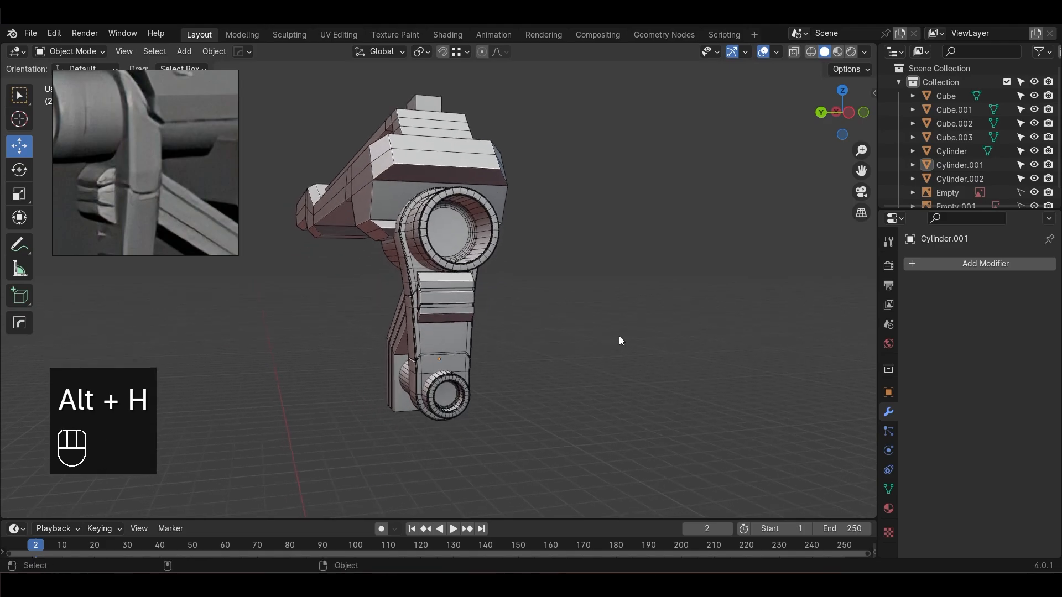
Turn off the wireframe overlay in the viewport and save the file
left_click_drag(618, 336, 853, 149, "alt")
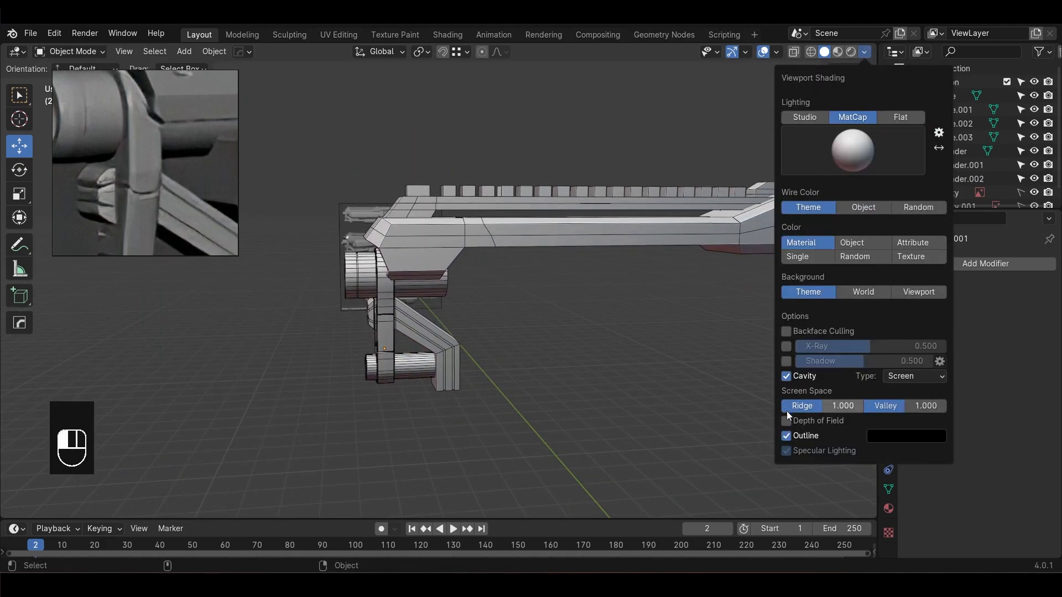
left_click(777, 52)
left_click(692, 283)
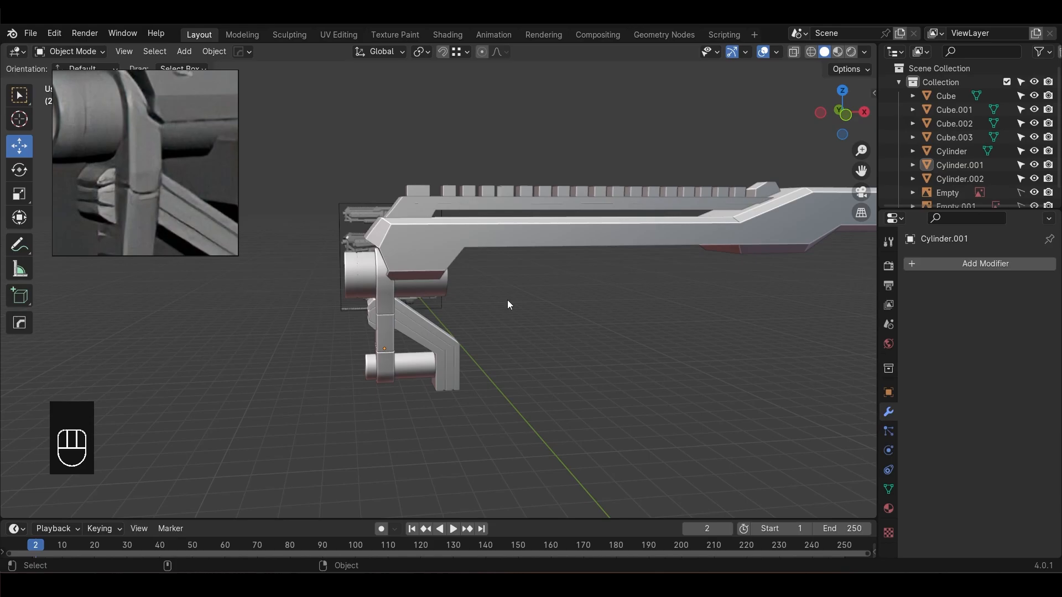
left_click_drag(507, 300, 540, 281, "alt")
key("ctrl+s")
Compare the gun's front end with the reference image
scroll(460, 317, "up", 2)
middle_click_drag(461, 316, 570, 346, "alt")
left_click_drag(571, 345, 540, 355, "alt")
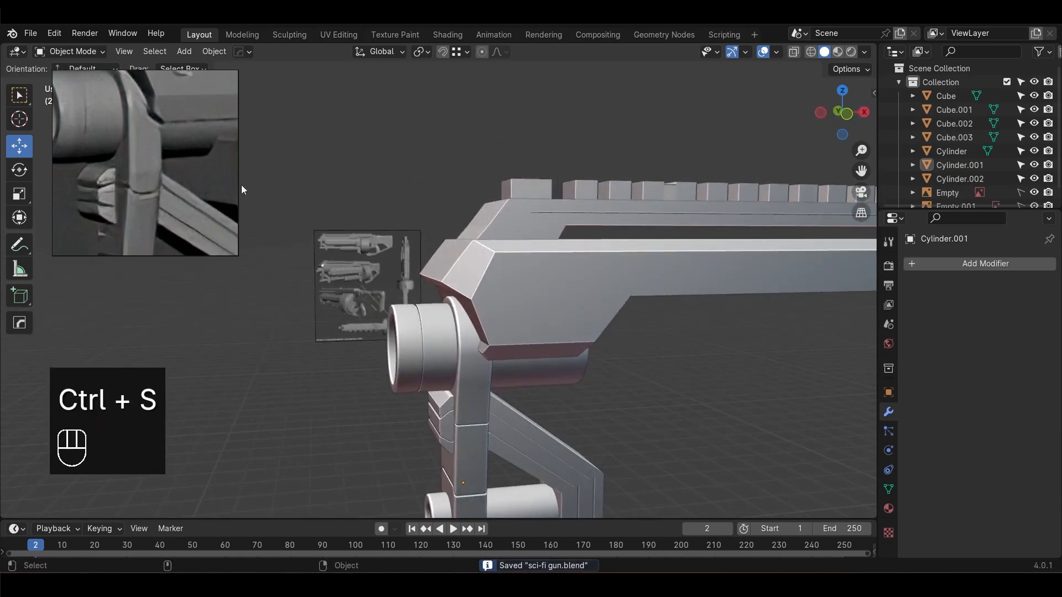
scroll(141, 135, "down", 5)
middle_click_drag(151, 147, 178, 175)
scroll(181, 174, "down", 2)
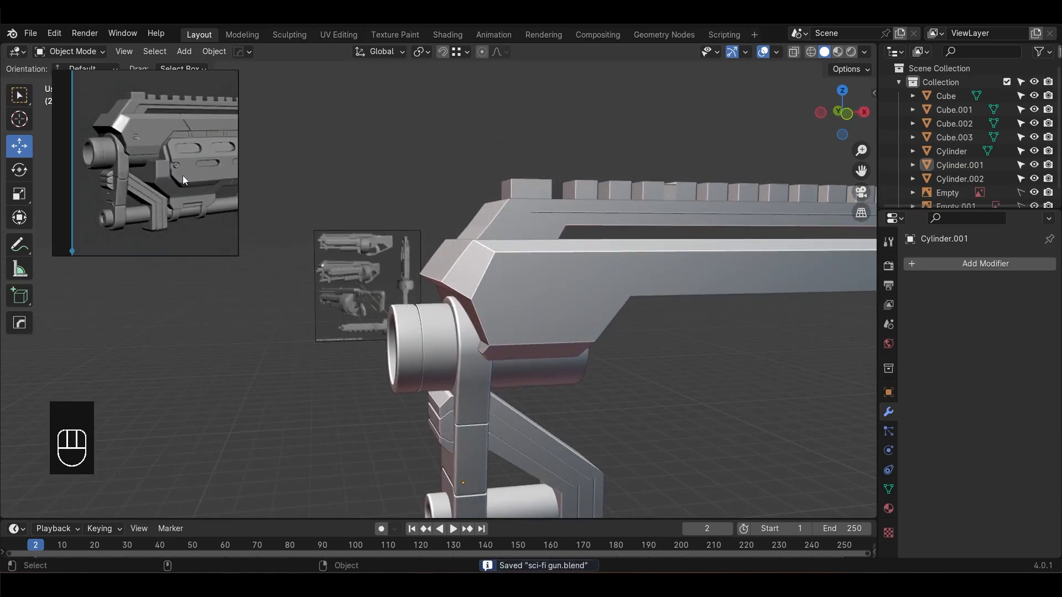
In the see-through front view, add a cube and move it over the reference handguard behind the front bracket
left_click_drag(613, 376, 570, 345, "alt")
key("KP_1")
scroll(569, 343, "down", 1)
middle_click_drag(579, 286, 572, 282, "alt")
scroll(559, 290, "down", 3)
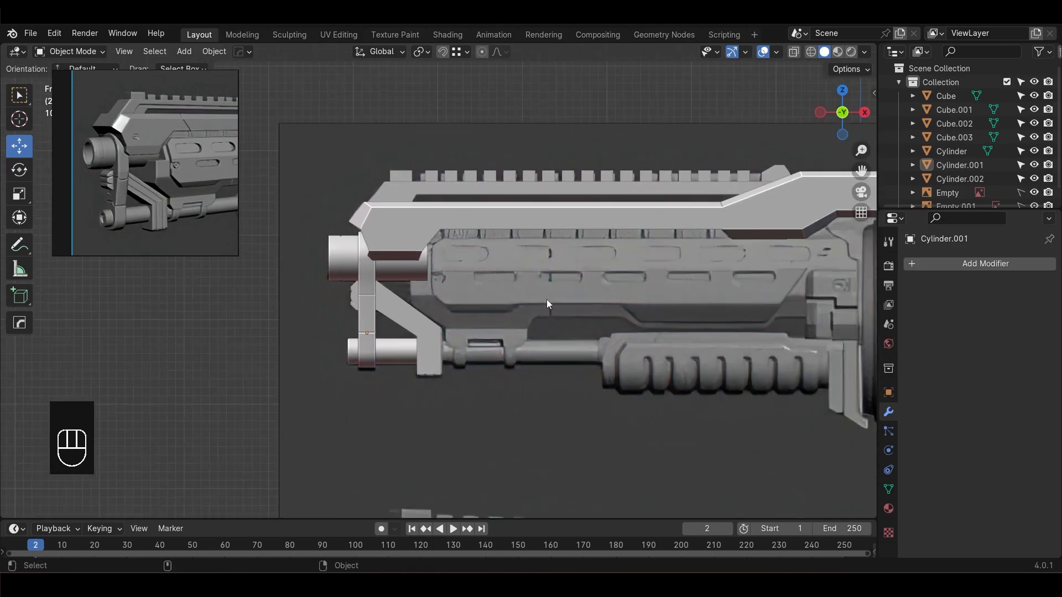
key("alt+z")
scroll(562, 287, "up", 2)
key("shift+a")
mouse_move(425, 244)
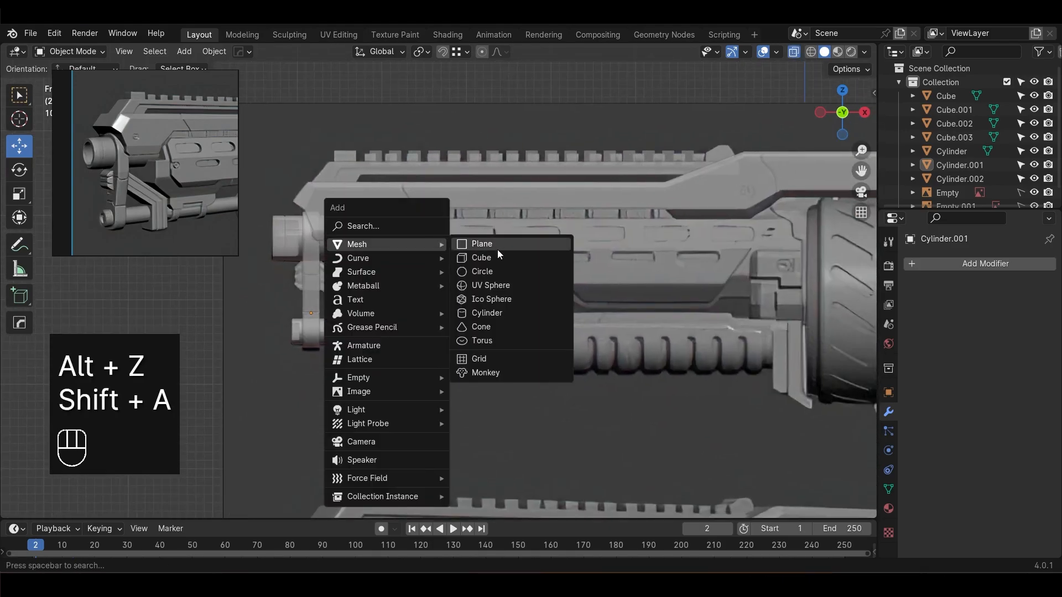
left_click(498, 258)
scroll(577, 320, "down", 5)
key("w")
left_click(474, 138)
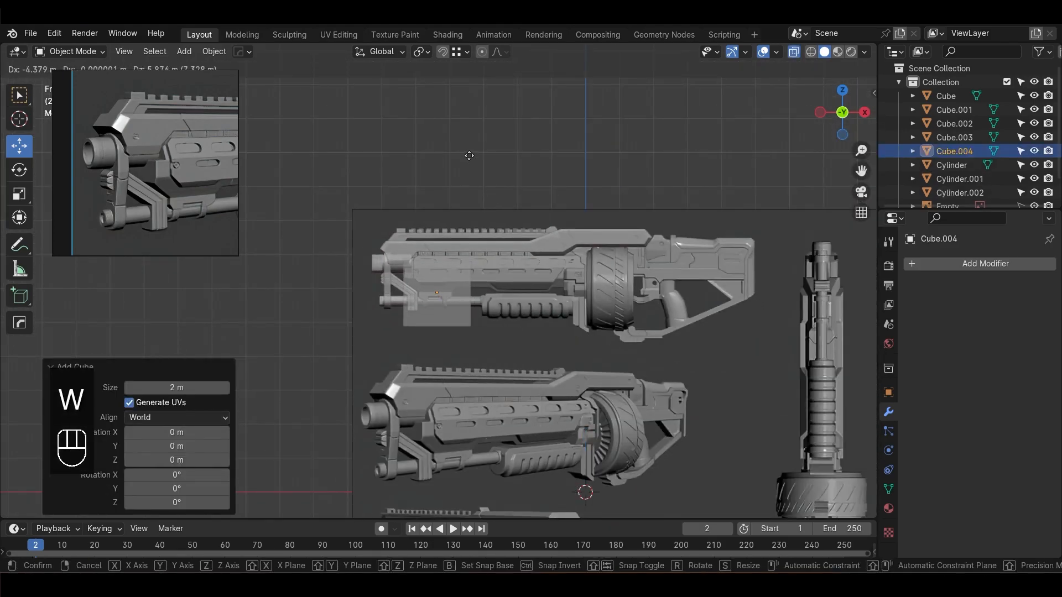
Raise the cube's bottom vertices to the handguard panel and move its front end about 0.077 m along X
scroll(459, 304, "up", 4)
key("Tab")
left_click_drag(435, 321, 430, 216)
middle_click_drag(430, 216, 511, 267, "shift")
scroll(497, 267, "up", 3)
left_click_drag(421, 266, 506, 397)
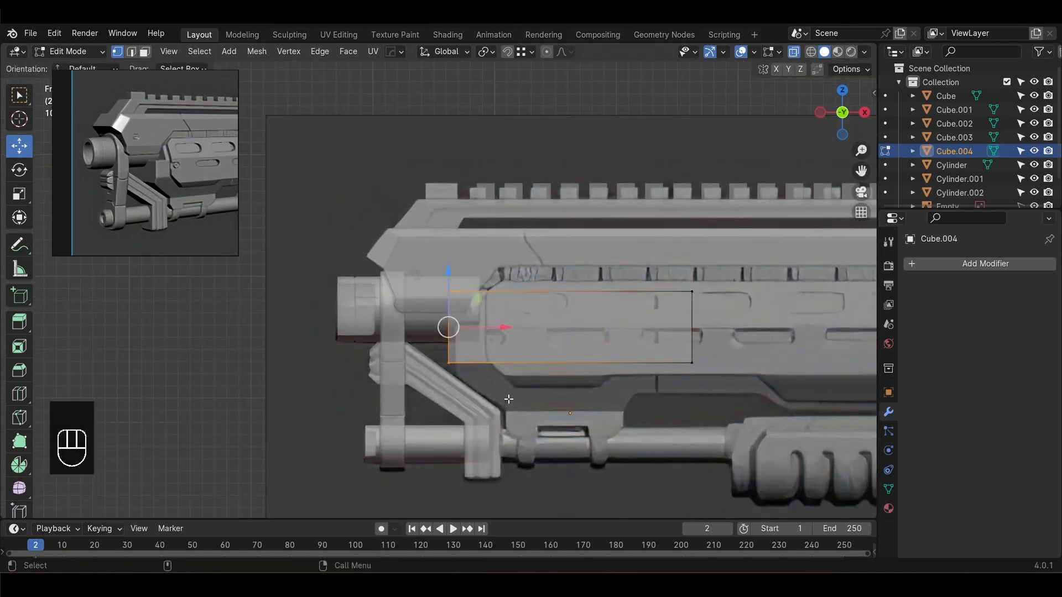
mouse_move(509, 331)
left_mouse_down()
mouse_move(520, 331)
mouse_move(512, 335)
left_mouse_up()
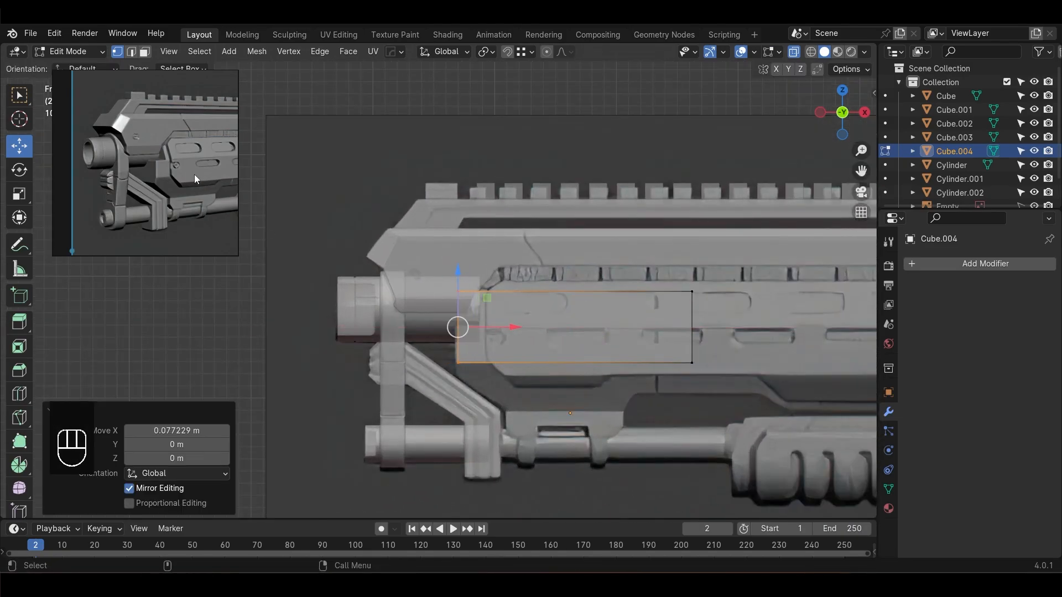
Stretch the block's rear end about 2.74 m along X toward the drum magazine and lower its top edge to the panel crease
scroll(195, 175, "up", 2)
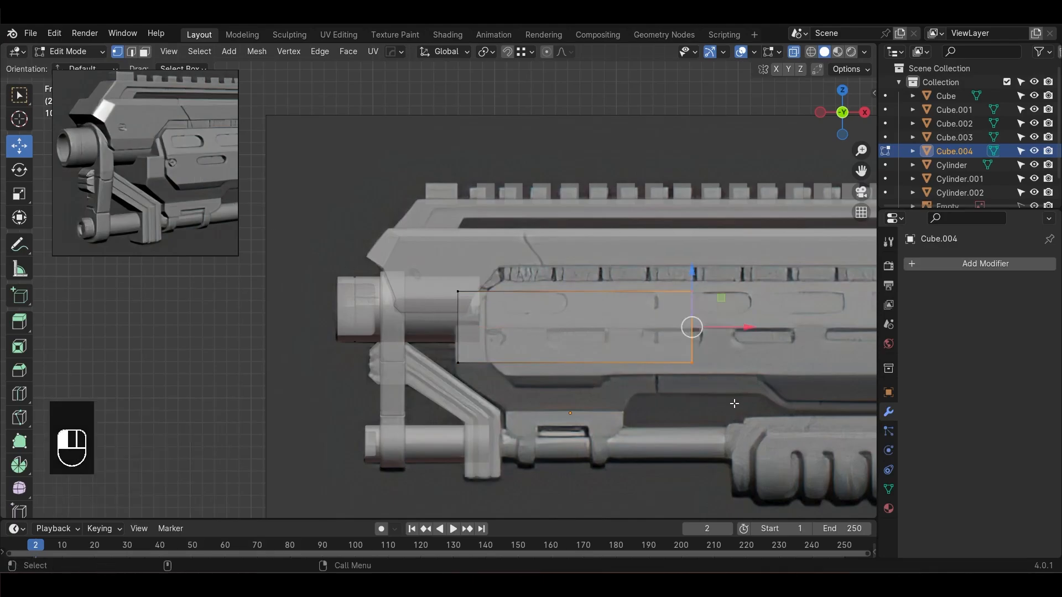
middle_click_drag(690, 329, 541, 284, "shift")
left_click_drag(520, 284, 859, 314)
scroll(554, 276, "down", 2)
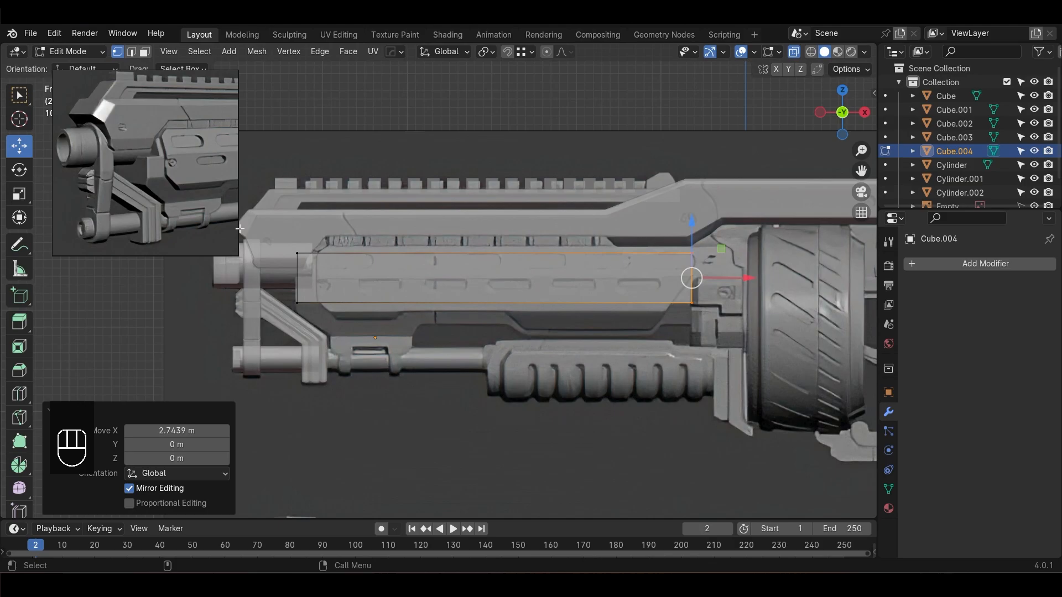
left_click_drag(647, 275, 733, 272)
scroll(531, 262, "up", 2)
left_click_drag(517, 187, 517, 227)
Move the block's lower rear corner -0.2226 m along X and shift its front end back to the handguard's front edge
left_click(804, 313)
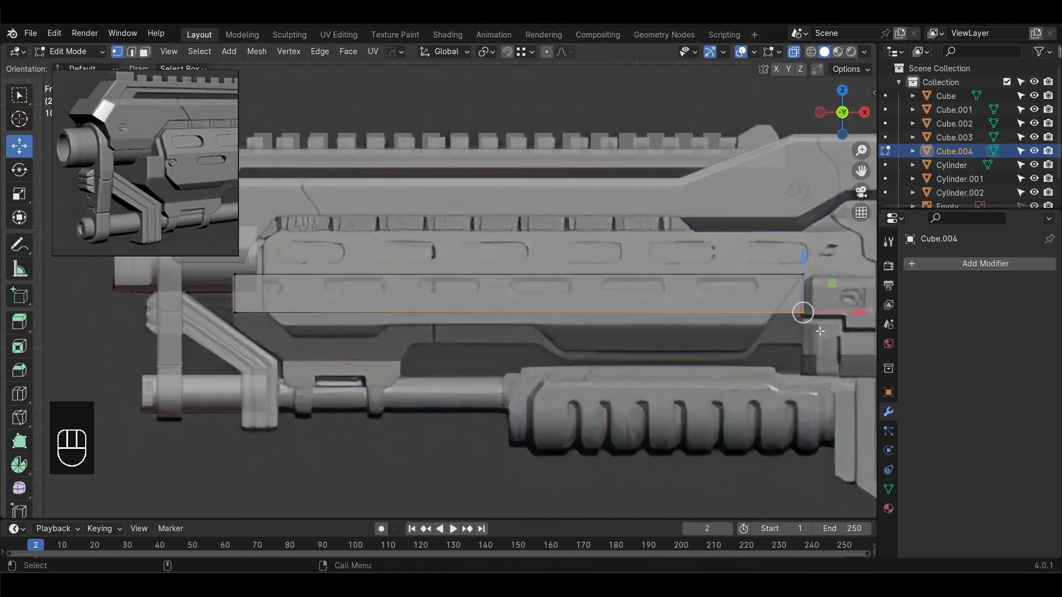
mouse_move(840, 312)
left_mouse_down()
mouse_move(808, 310)
mouse_move(823, 314)
left_mouse_up()
scroll(181, 158, "down", 4)
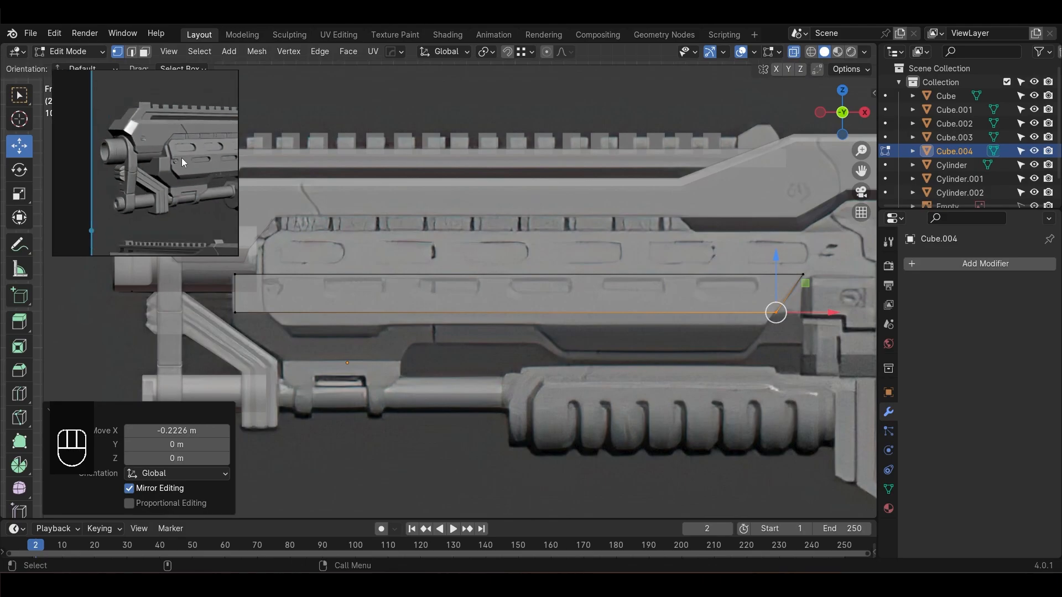
scroll(147, 161, "up", 5)
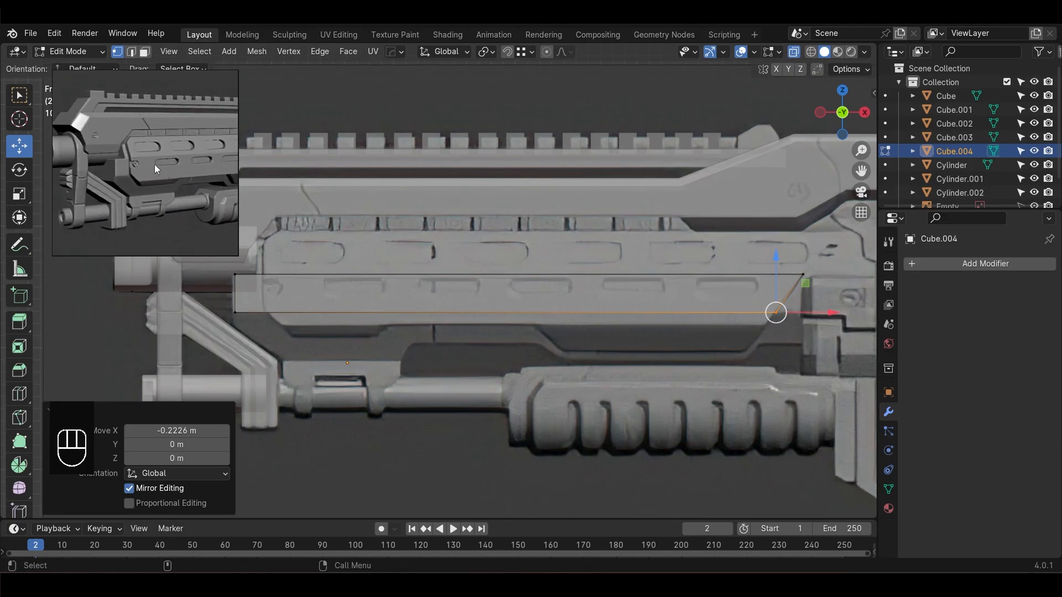
middle_click_drag(309, 289, 486, 290, "alt")
left_click_drag(385, 259, 437, 327)
left_click_drag(466, 295, 495, 296)
Try to move the block's lower front corner rearward along X, and undo the move
left_click(502, 342)
left_click_drag(470, 337, 472, 338)
left_click_drag(494, 314, 551, 314)
key("ctrl+z")
Add a vertical loop cut across the handguard block and shift it about -0.046 m along X to the rear projection's start
scroll(552, 315, "down", 2)
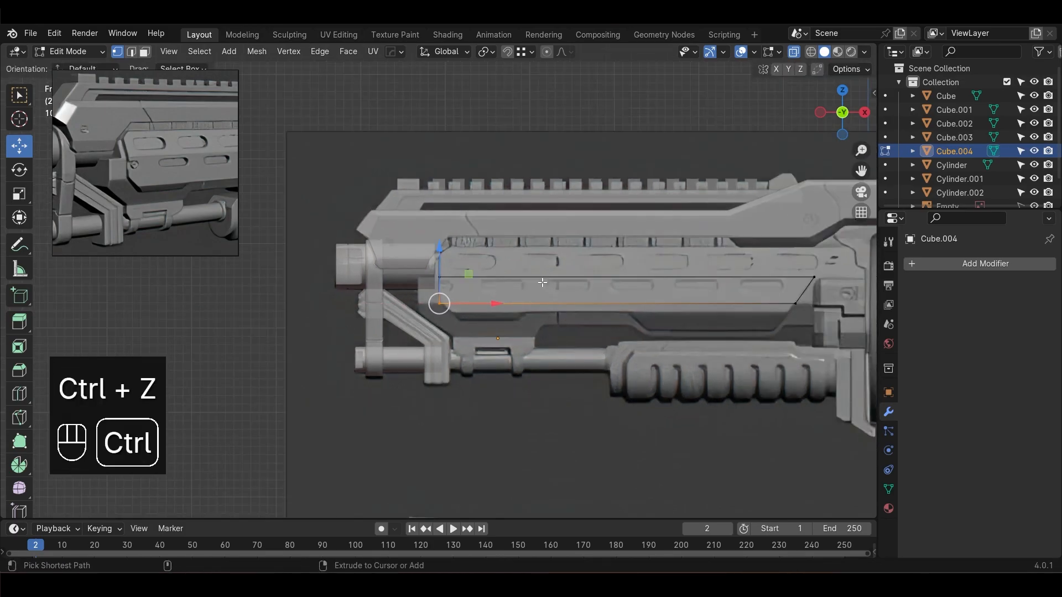
key("ctrl+r")
left_click(541, 292)
left_click(554, 292)
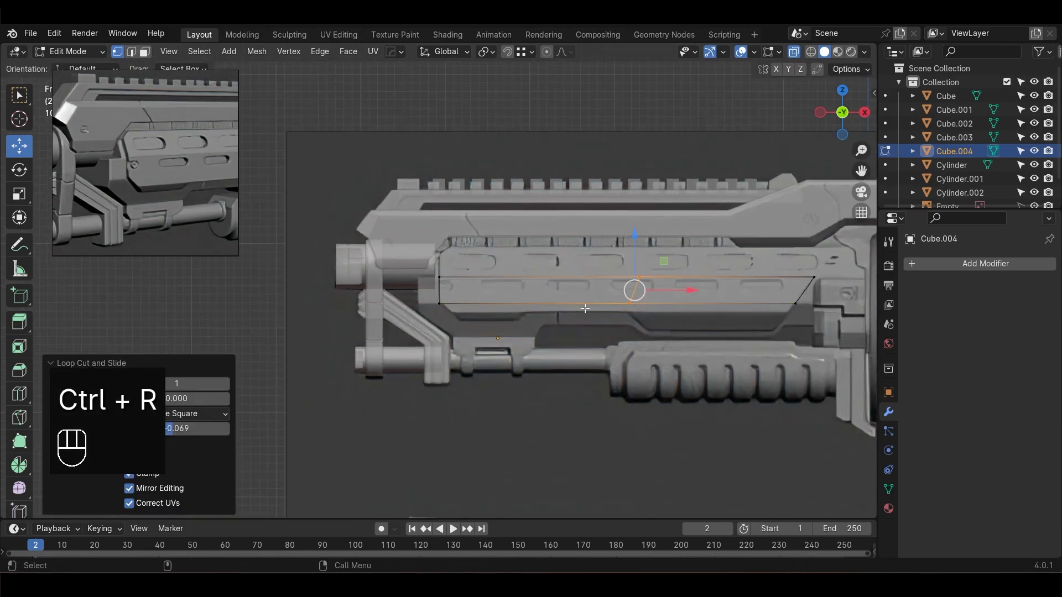
middle_click_drag(743, 346, 635, 330, "shift")
scroll(635, 330, "up", 2)
left_click_drag(542, 221, 616, 251)
left_click_drag(616, 251, 563, 289, "ctrl")
scroll(633, 348, "down", 1)
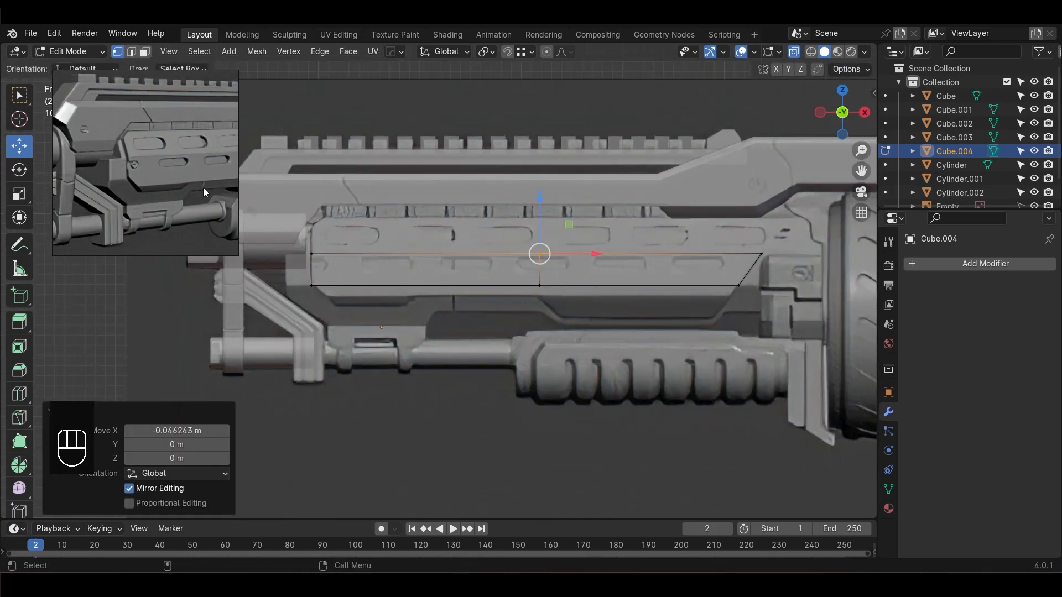
Lower the block's bottom edge about 0.08 m and pull its lower rear corner forward to follow the reference slope
left_click(485, 286)
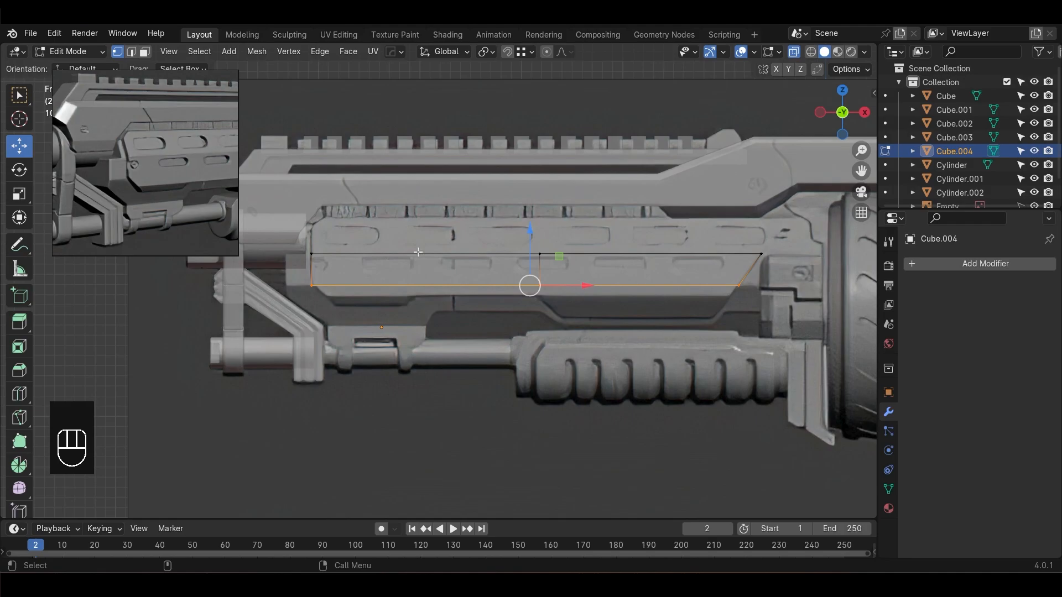
left_click_drag(526, 232, 520, 243)
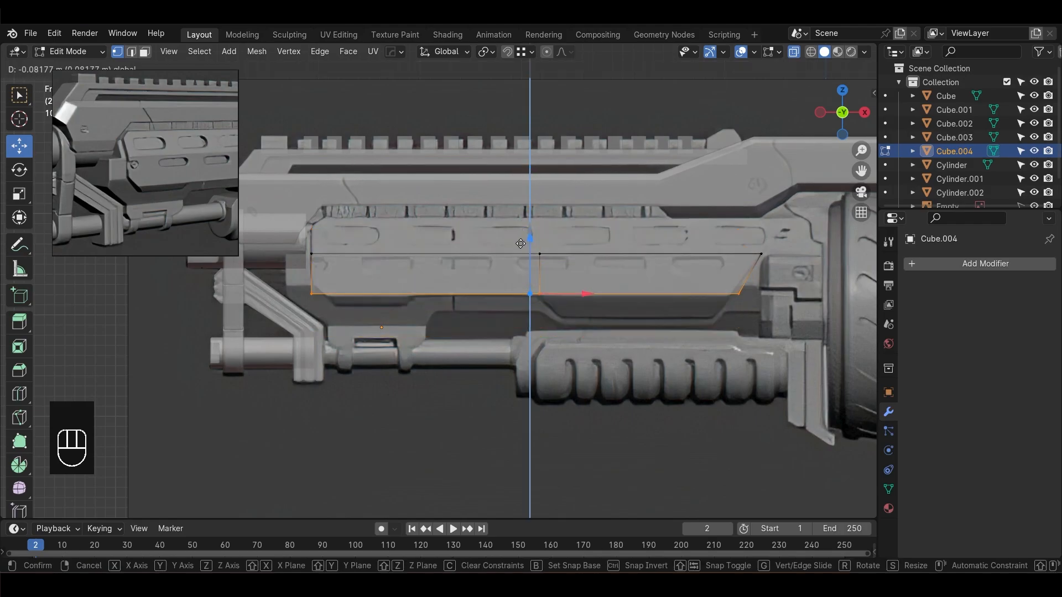
left_click_drag(714, 271, 787, 297)
left_click(626, 339)
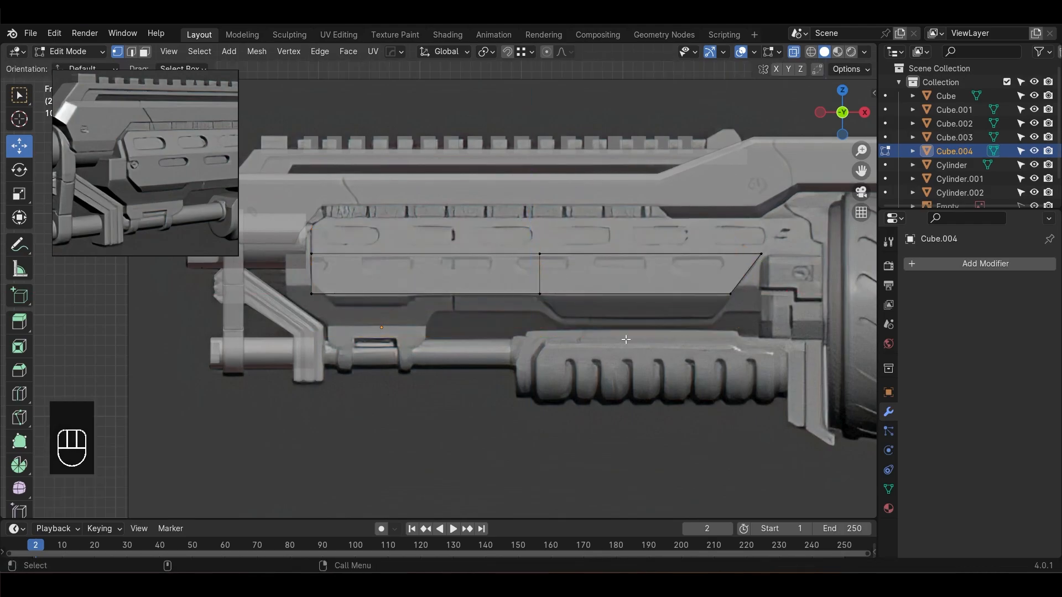
Add a vertical loop cut through the middle of the block's front section
scroll(404, 320, "up", 2)
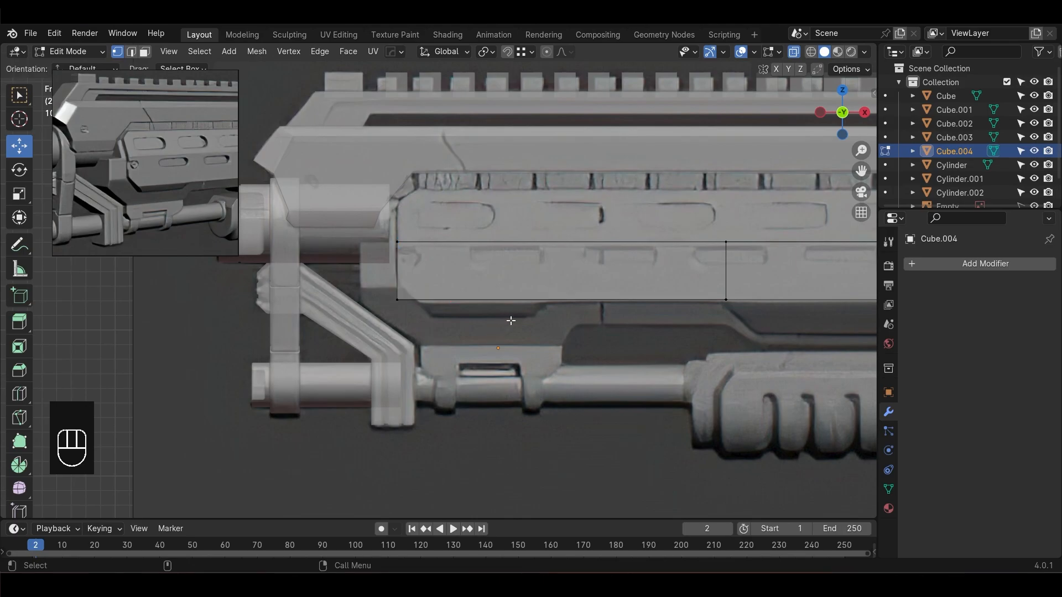
key("ctrl+r")
left_click(547, 270)
right_click(547, 270)
scroll(168, 199, "up", 3)
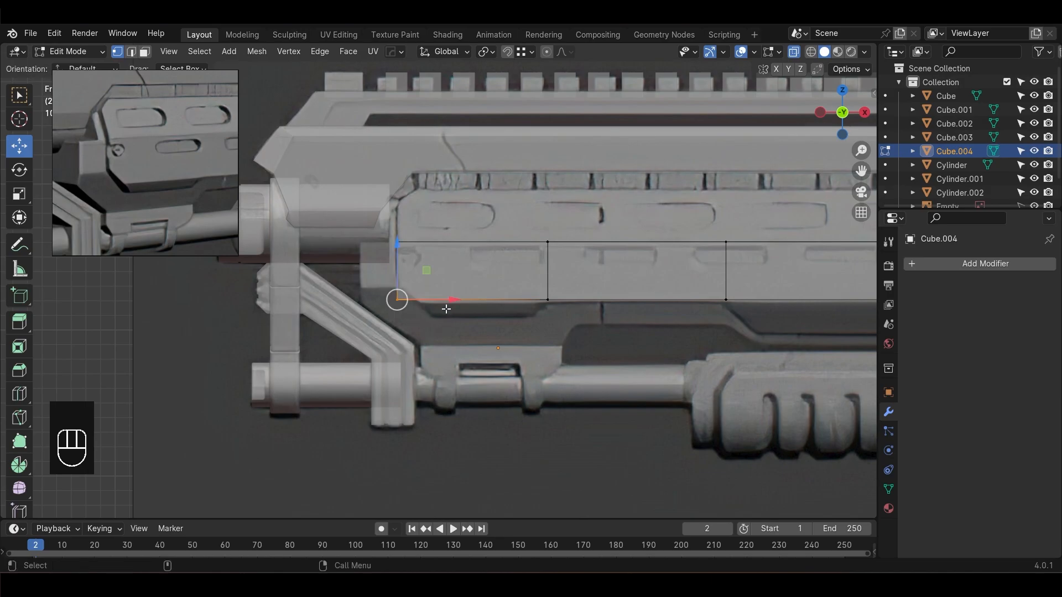
Add a lengthwise loop cut along the block's lower part and move the lower front corner rearward to angle it
key("ctrl+r")
left_click(398, 291)
left_click(420, 320)
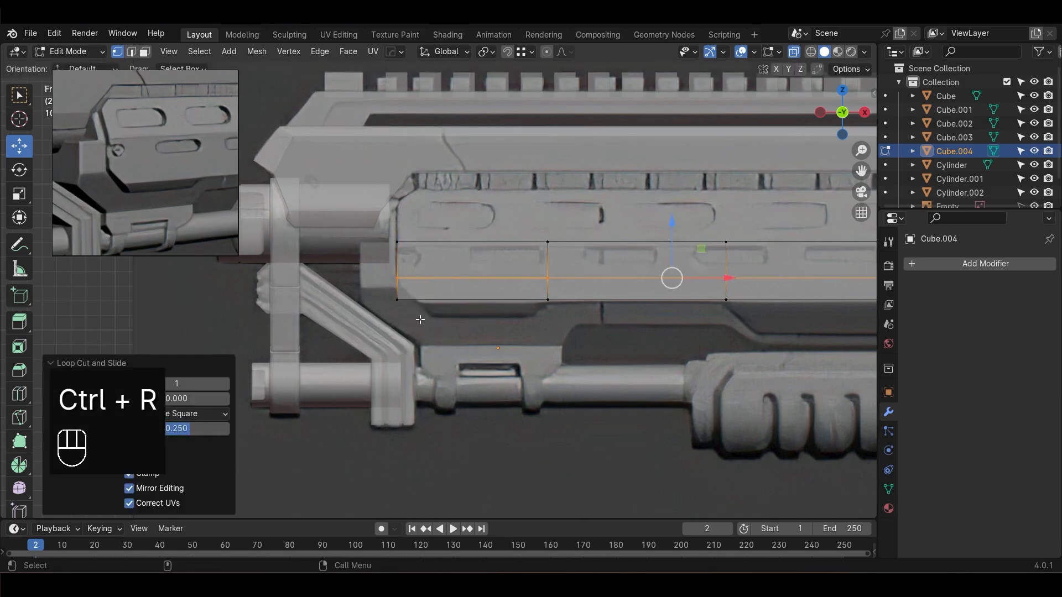
left_click_drag(422, 321, 377, 275)
left_click_drag(453, 289, 472, 302)
Extrude the front section's bottom face downward and move its two lower corners inward to taper the projection
left_click(467, 301)
key("e")
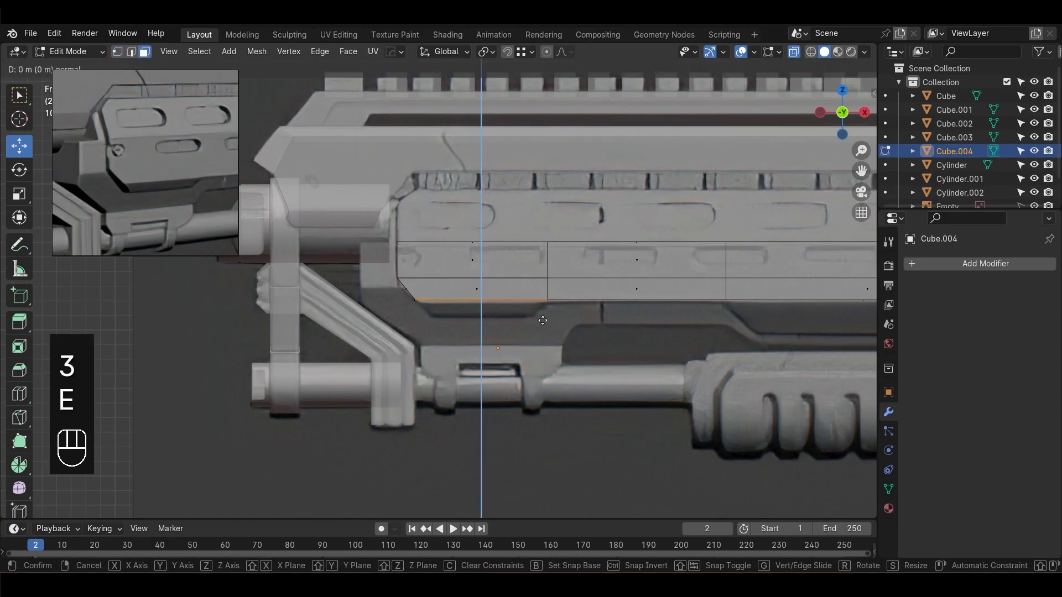
left_click(552, 338)
key("1")
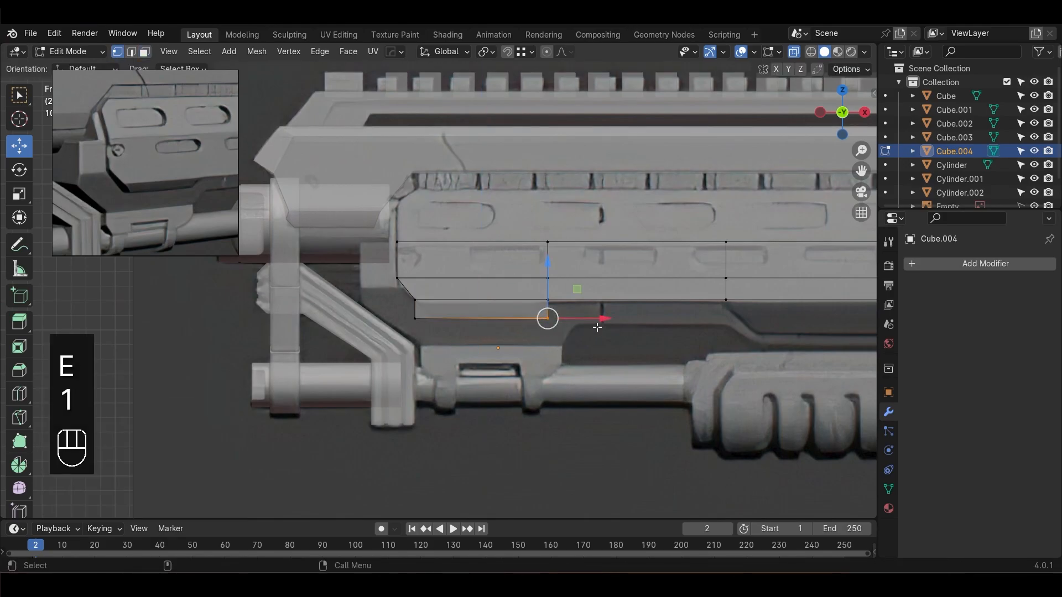
left_click_drag(600, 320, 586, 320)
left_click(415, 318)
left_click_drag(474, 319, 490, 323)
Extrude the rear section's bottom face downward about 0.23 m and move its front lower corner about 0.24 m along X
middle_click_drag(620, 343, 372, 320, "alt")
scroll(439, 309, "down", 1)
key("3")
left_click_drag(556, 295, 539, 272)
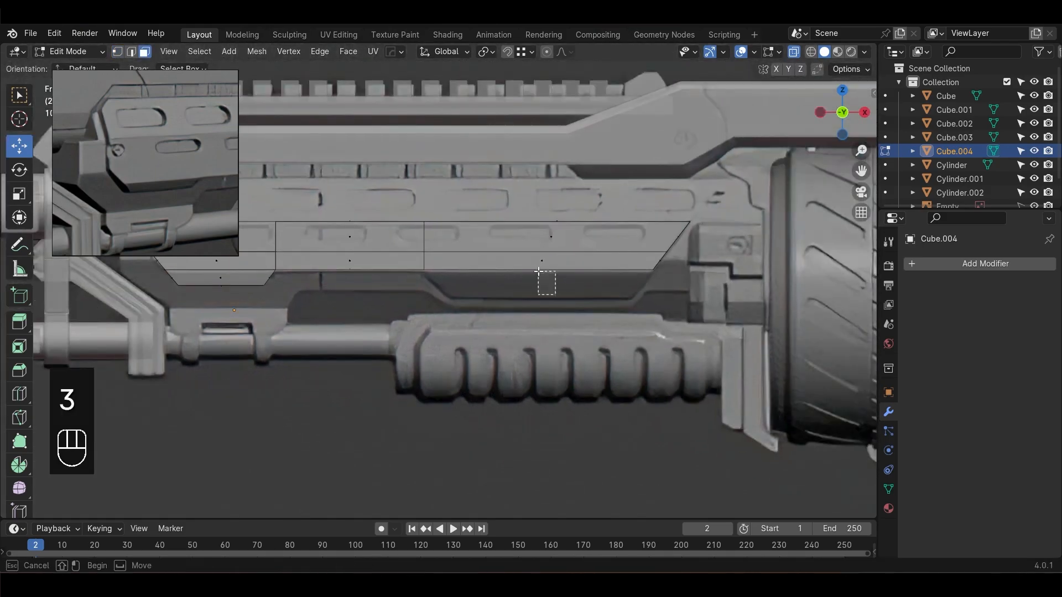
key("e")
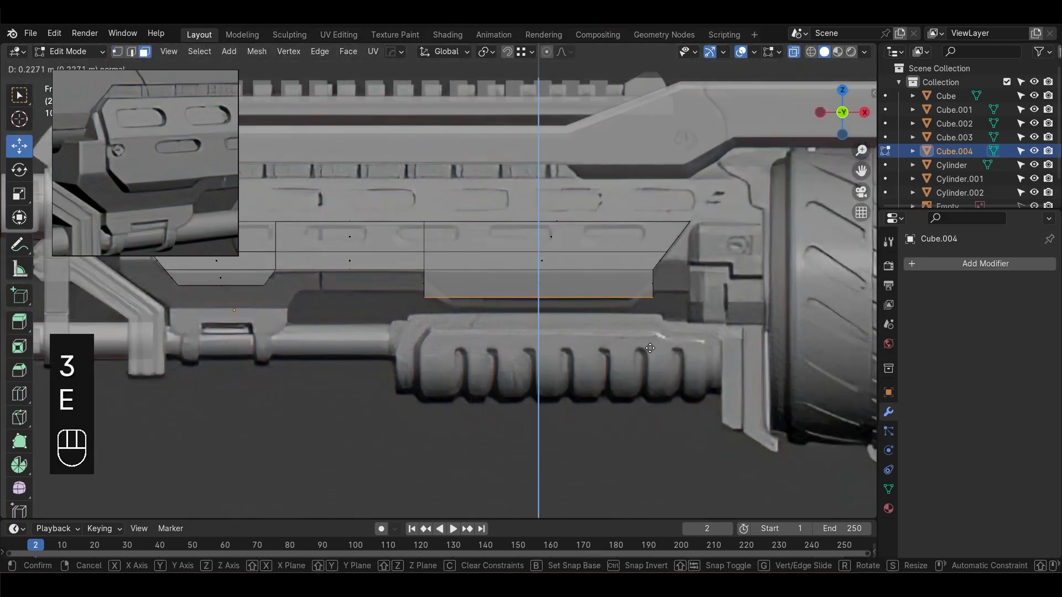
left_click(650, 348)
key("1")
left_click(425, 298)
left_click_drag(474, 297, 503, 297)
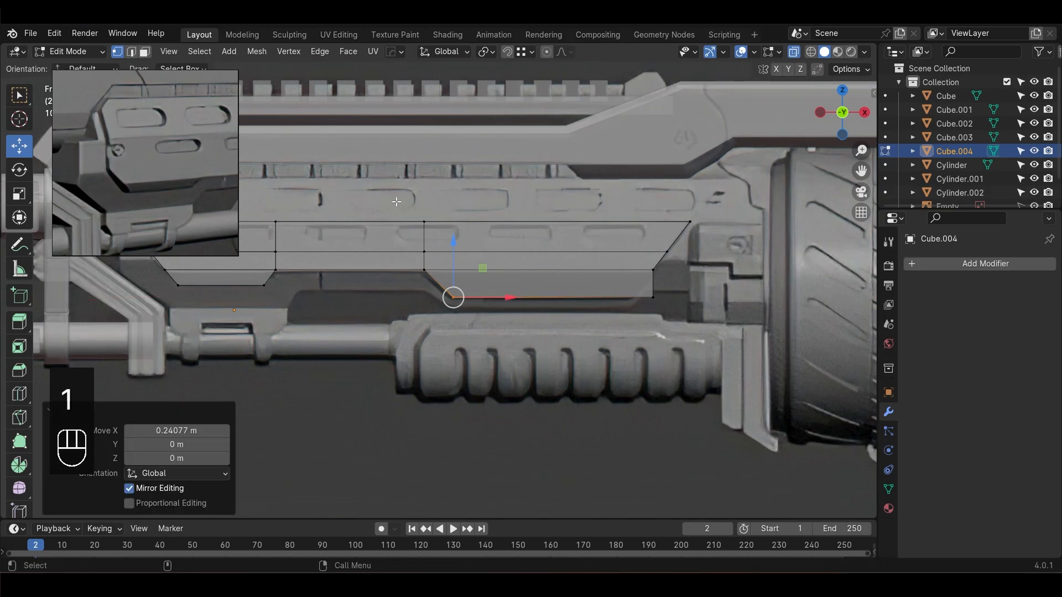
Nudge the rear vertical loop about -0.014 m along X and pull the rear projection's back corner inward to match the reference
left_click_drag(396, 202, 477, 248)
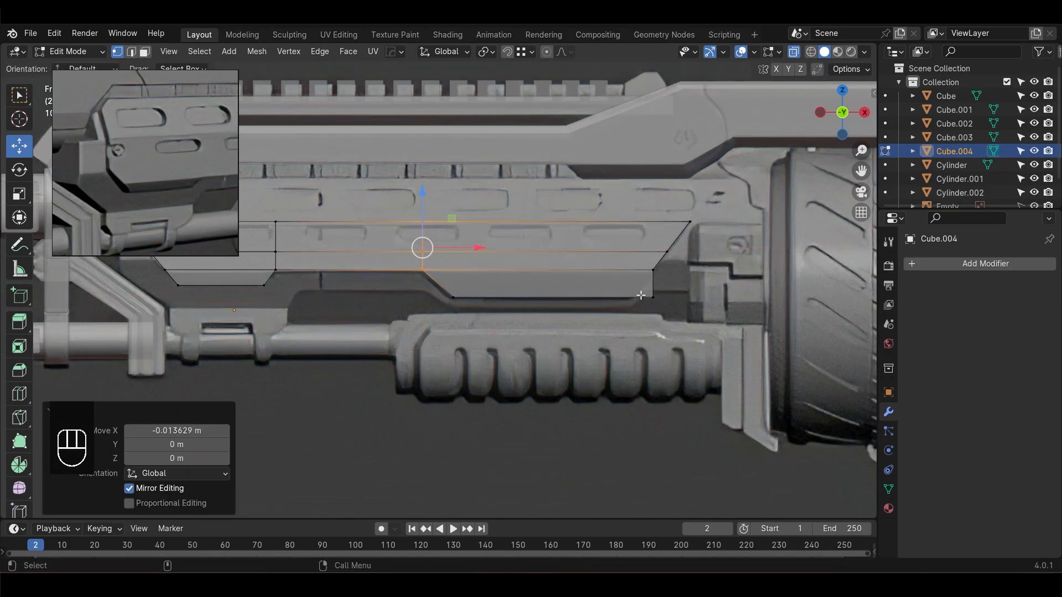
left_click_drag(639, 286, 674, 305)
scroll(659, 348, "down", 3)
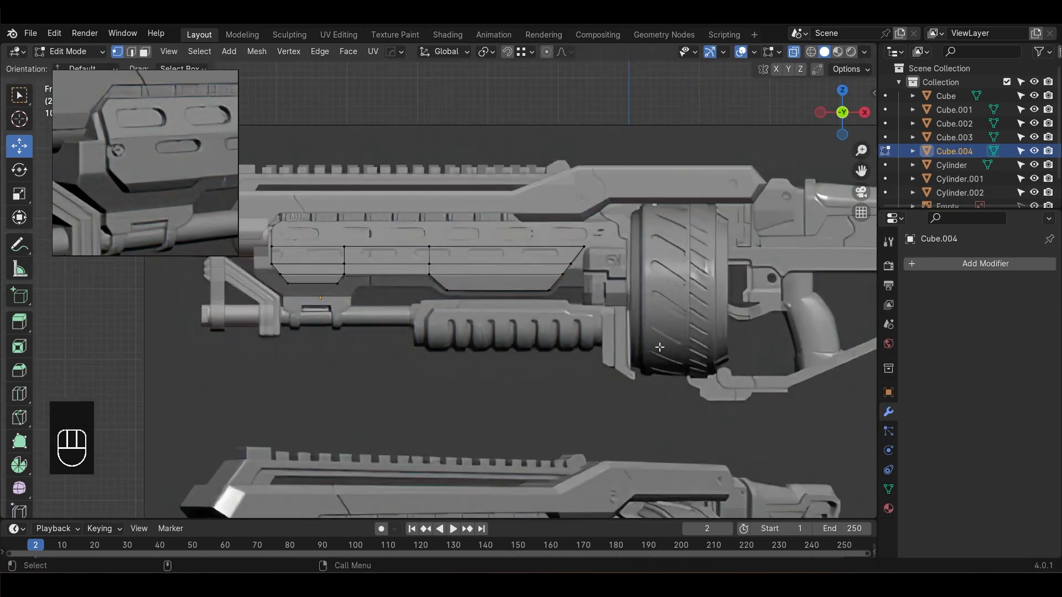
Leave edit mode and scale the handguard block to about 0.477 along Y in the top view
key("alt+z")
middle_click_drag(545, 359, 630, 339)
key("Tab")
key("KP_7")
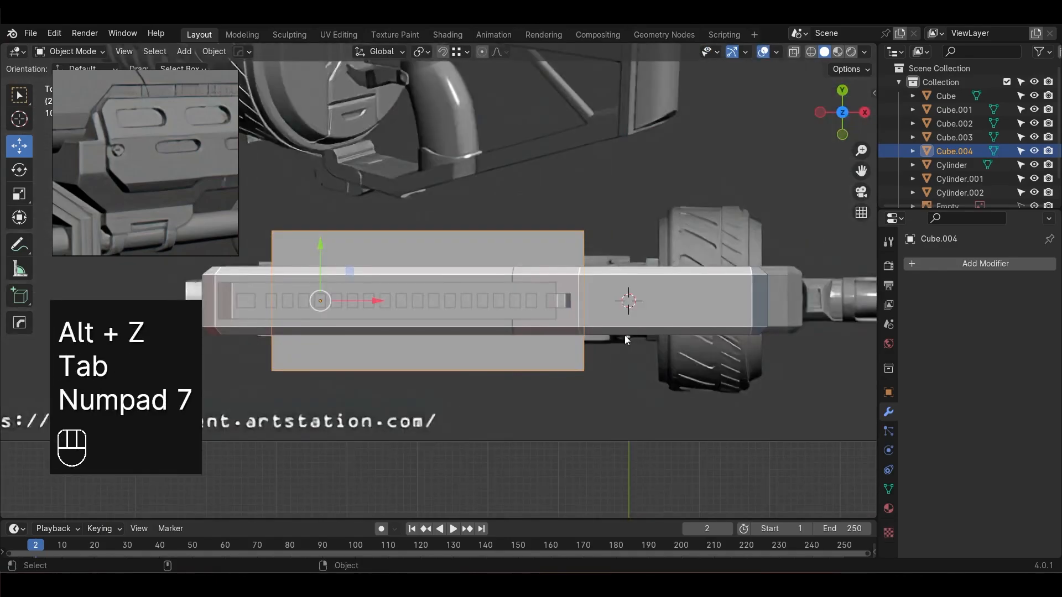
key("s")
key("y")
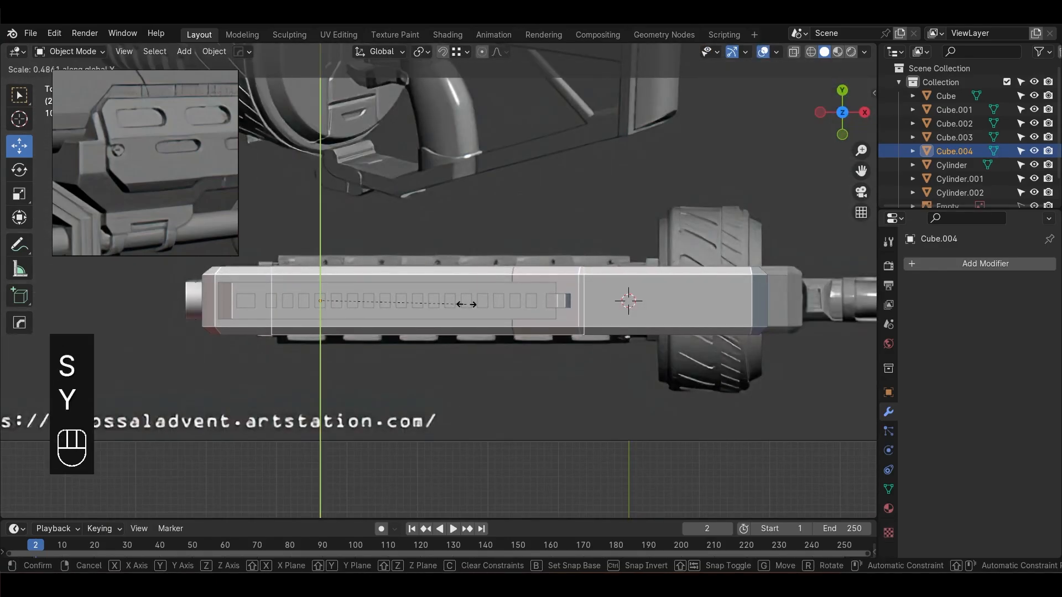
left_click(464, 304)
Widen the handguard block along Y to match the handguard's width in the top reference, and deselect it
scroll(536, 381, "down", 4)
scroll(537, 385, "down", 2)
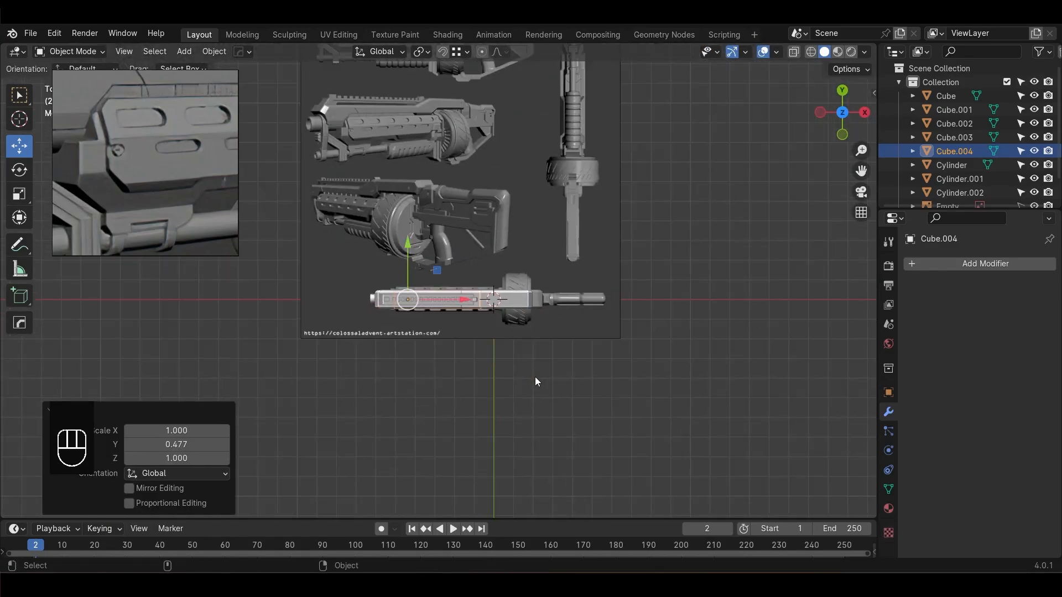
scroll(528, 367, "up", 3)
key("alt+z")
left_click(495, 427)
scroll(506, 422, "up", 5)
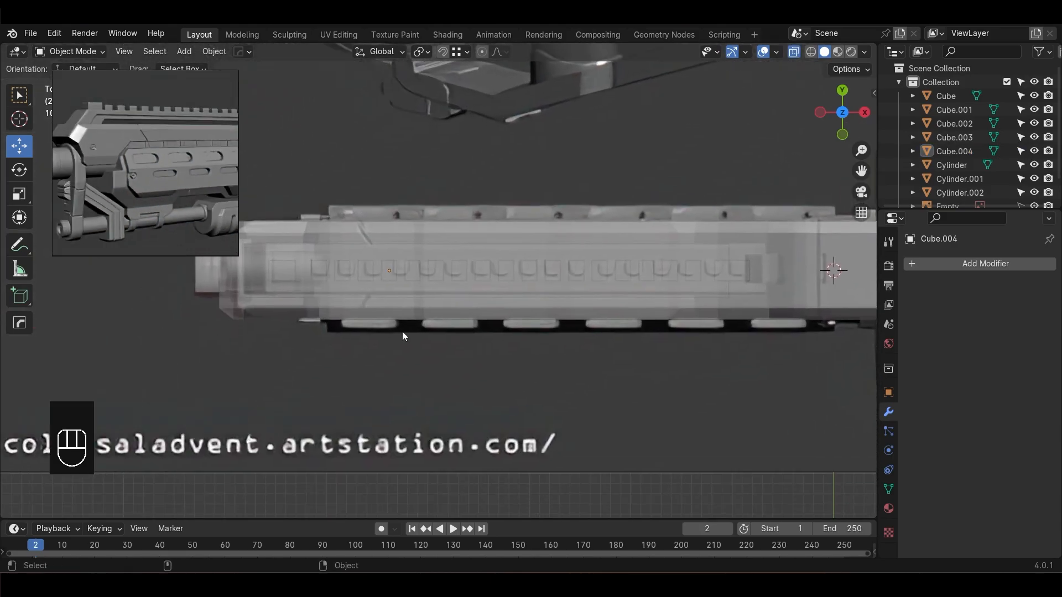
key("ctrl+z")
key("s")
key("y")
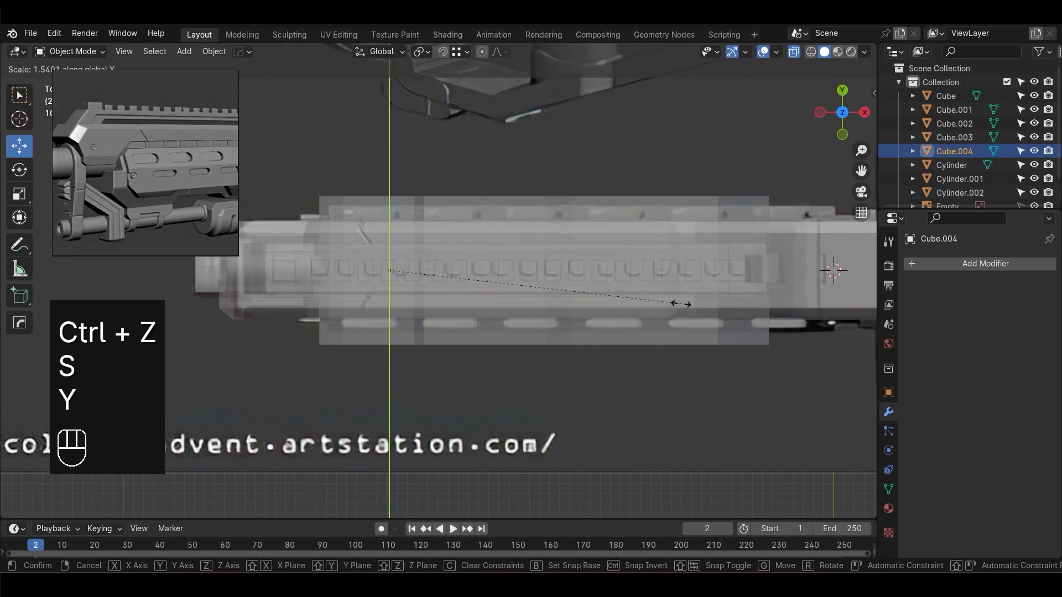
left_click(641, 297)
left_click(650, 394)
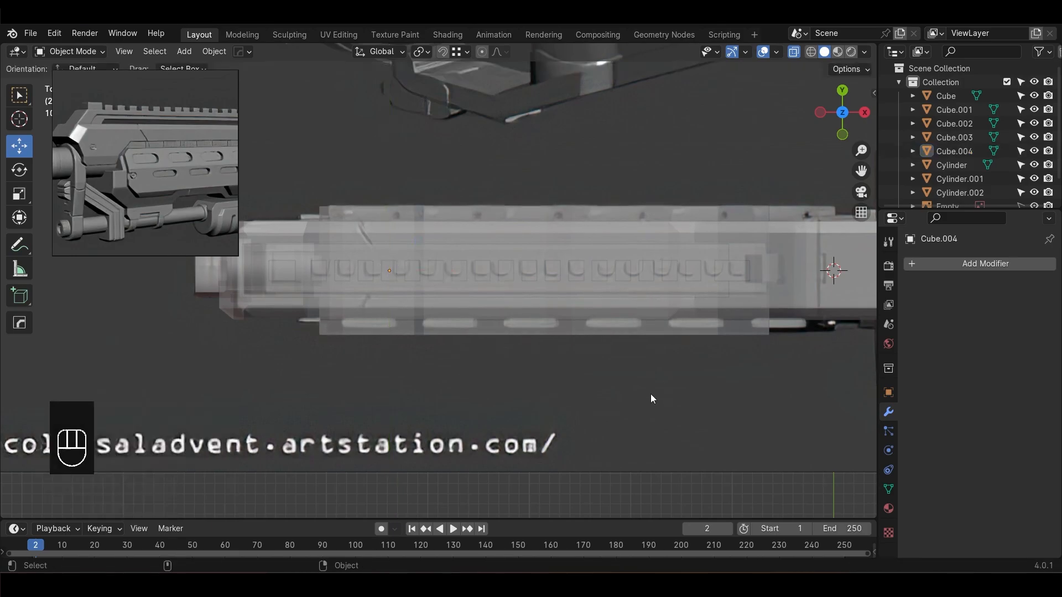
Extrude the handguard block's top face upward about 0.353 m to match the side reference
key("alt+z")
left_click_drag(515, 400, 171, 244, "alt")
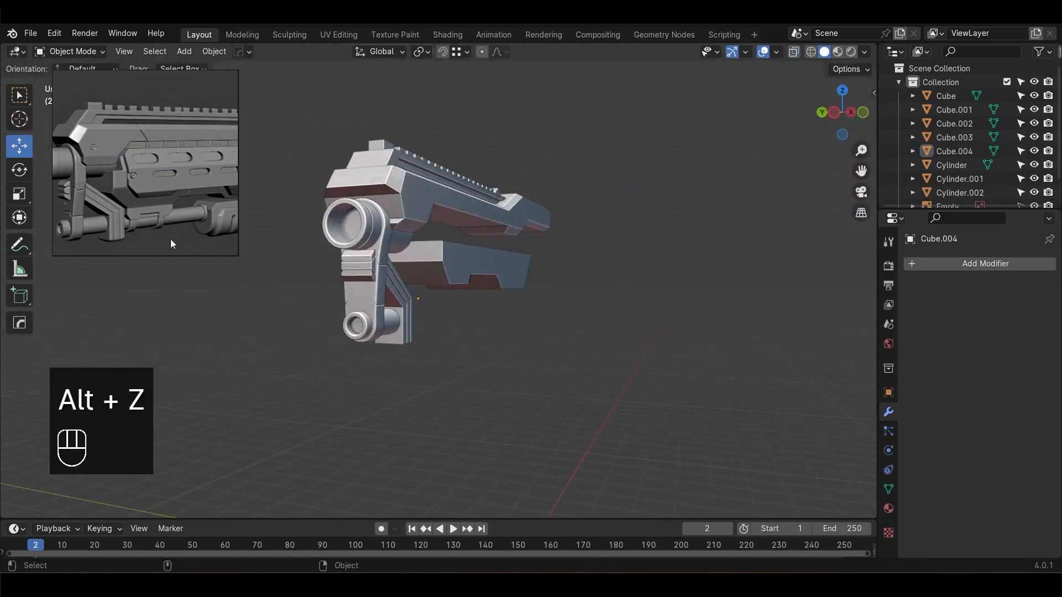
left_click(432, 247)
left_click_drag(540, 313, 459, 296, "alt")
key("KP_1")
key("alt+z")
key("Tab")
key("3")
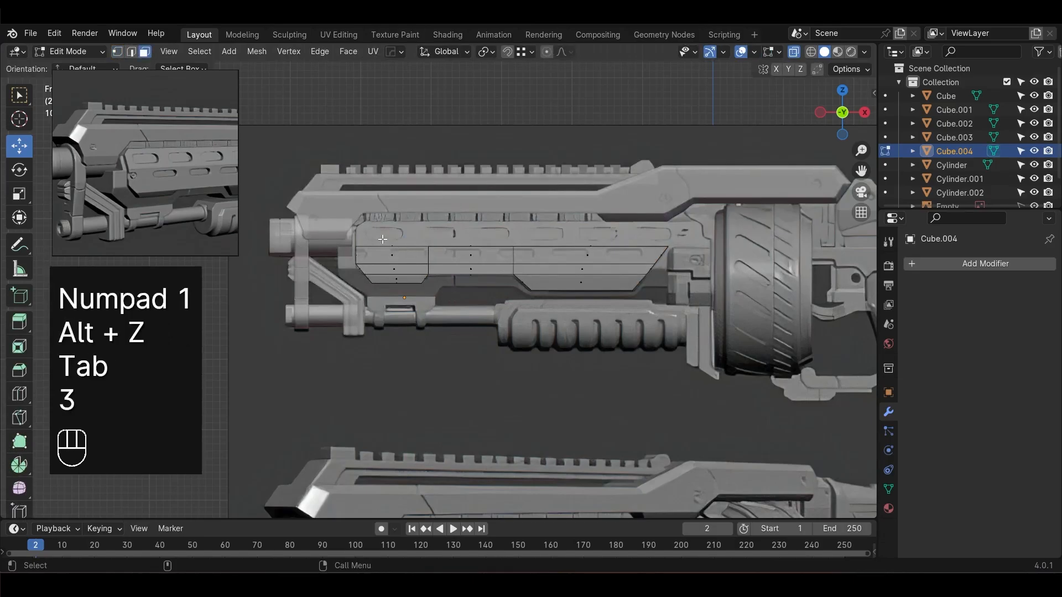
left_click_drag(608, 252, 608, 251)
left_click_drag(608, 252, 482, 275, "alt")
key("e")
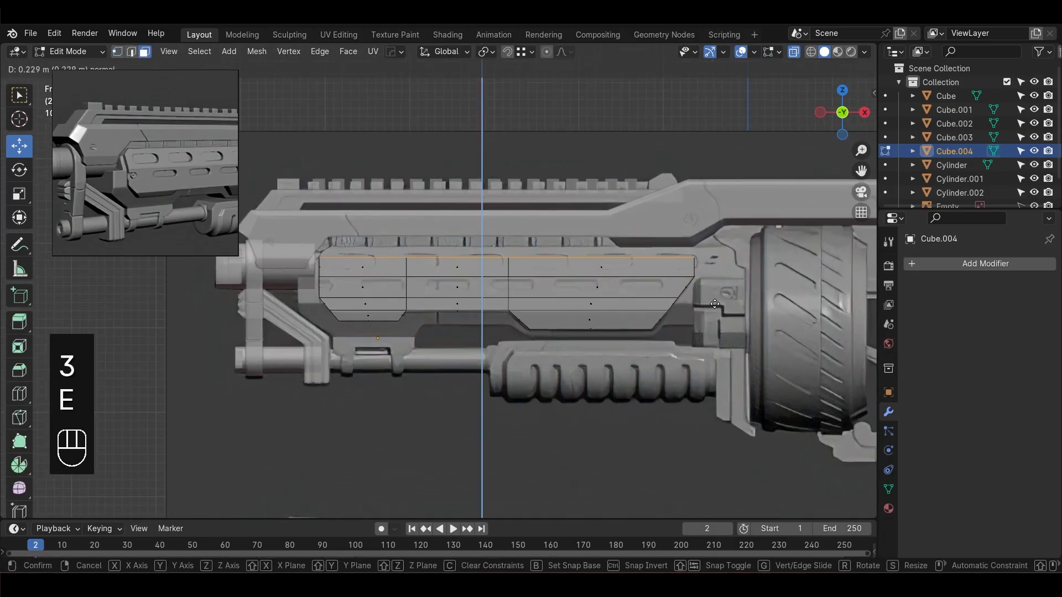
left_click(712, 293)
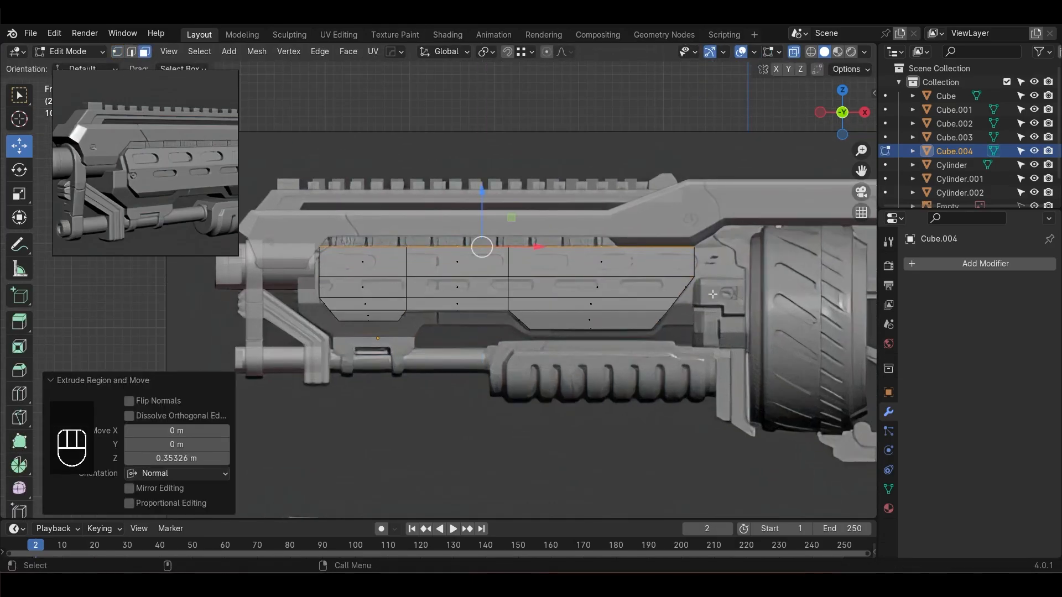
left_click(723, 345)
Try narrowing only the handguard's extruded top face along Y
left_click_drag(573, 348, 687, 387, "alt+shift")
key("alt+z")
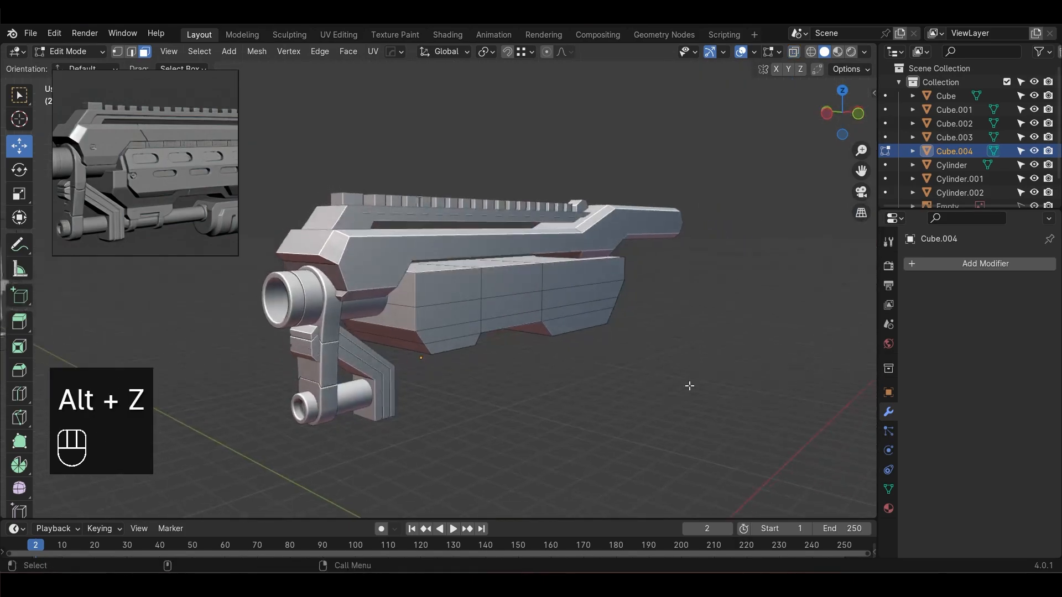
key("ctrl+z")
key("s")
key("y")
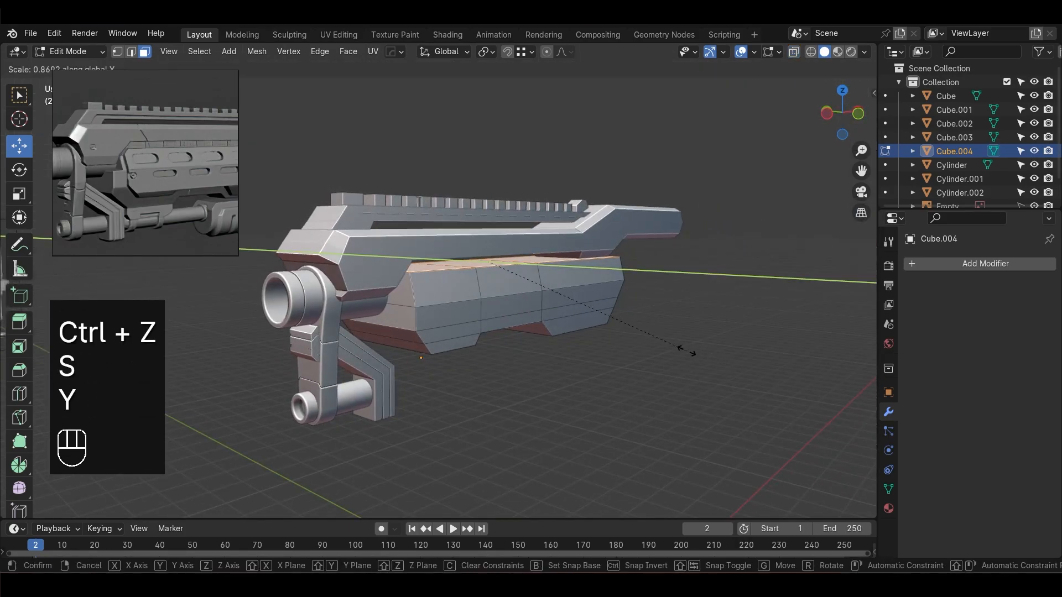
left_click(687, 352)
Try narrowing the handguard's front and rear bottom faces along Y and leave edit mode to check the taper
left_click_drag(702, 375, 653, 324, "alt")
left_click(420, 331)
left_click(607, 385, "shift")
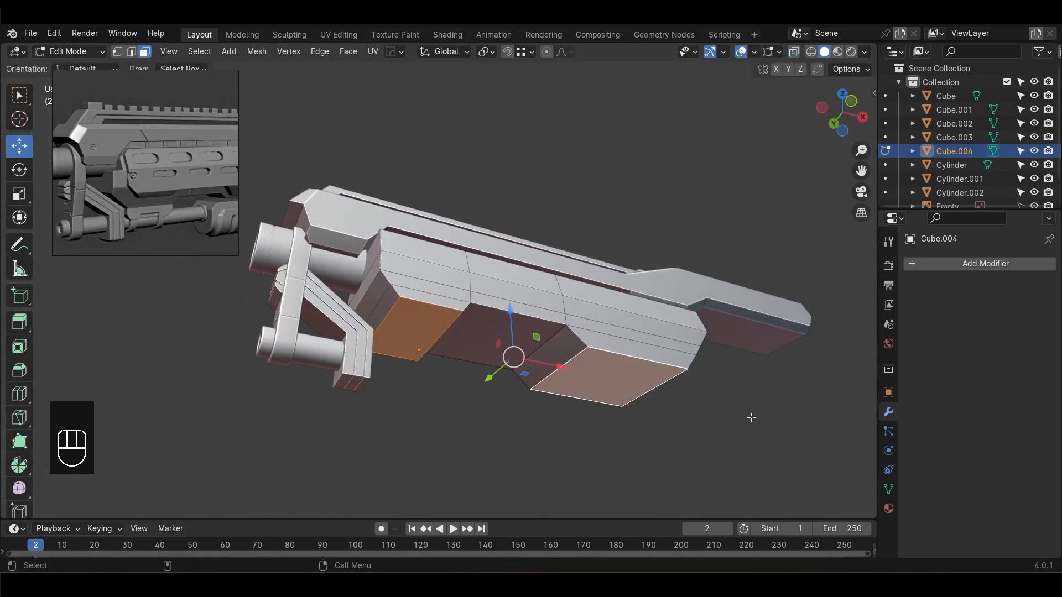
key("s")
key("y")
left_click(765, 459)
key("Tab")
left_click_drag(765, 459, 545, 440, "alt")
Undo the separate Y tapers of the handguard's top and bottom faces
key("ctrl+z")
key("ctrl+z")
key("ctrl+z")
key("ctrl+z")
key("ctrl+z")
left_click_drag(522, 367, 532, 337, "alt")
key("ctrl+z")
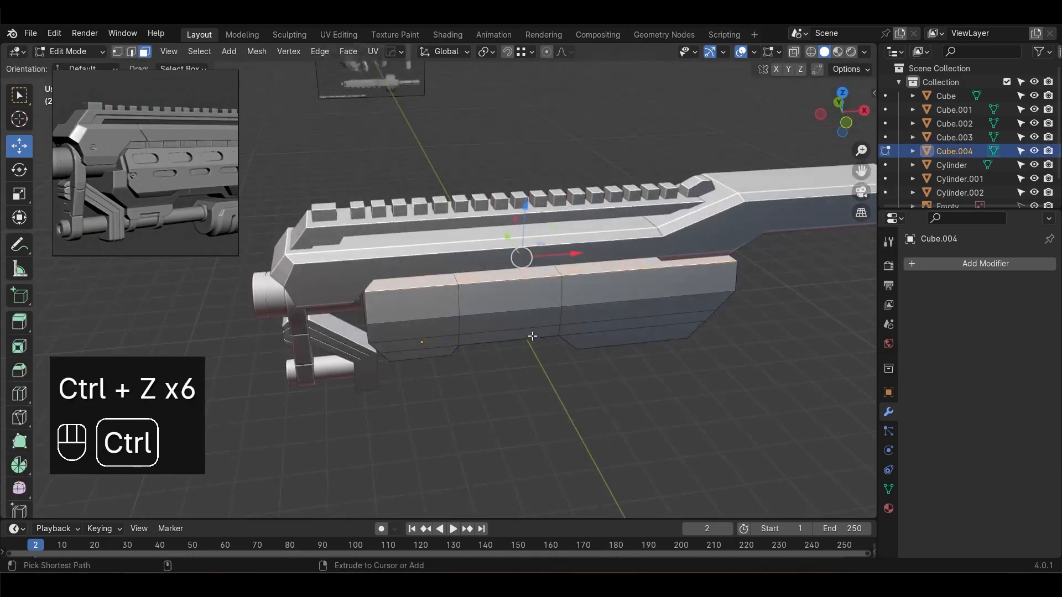
key("ctrl+z")
Scale the handguard's top face and both lower bottom faces together to 0.801 along Y, and leave edit mode
left_click_drag(564, 398, 413, 336, "alt")
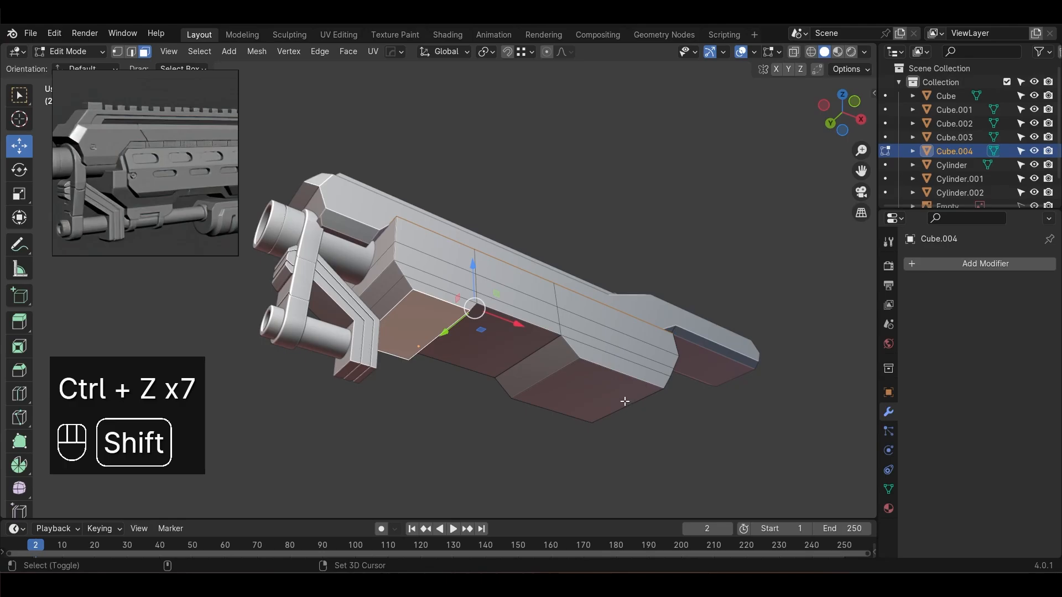
left_click(625, 401, "shift")
key("s")
key("y")
left_click(789, 471)
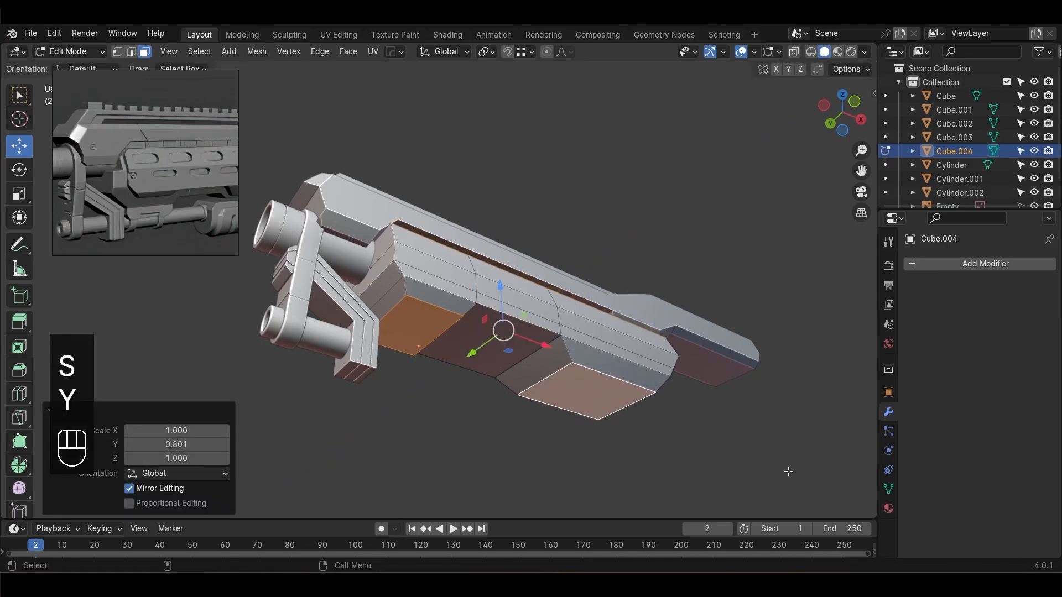
left_click_drag(789, 471, 455, 417, "alt")
key("Tab")
Bevel the handguard's upper front corner about 0.124 m to match the side reference, and deselect the block
key("KP_1")
key("alt+z")
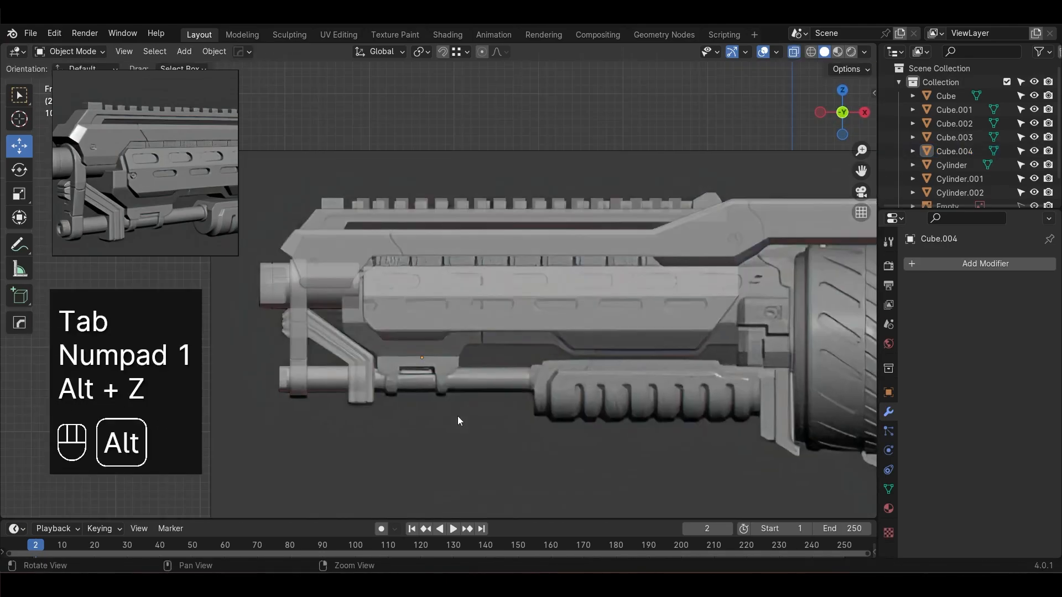
scroll(390, 379, "up", 3)
scroll(519, 373, "up", 3)
key("Tab")
key("1")
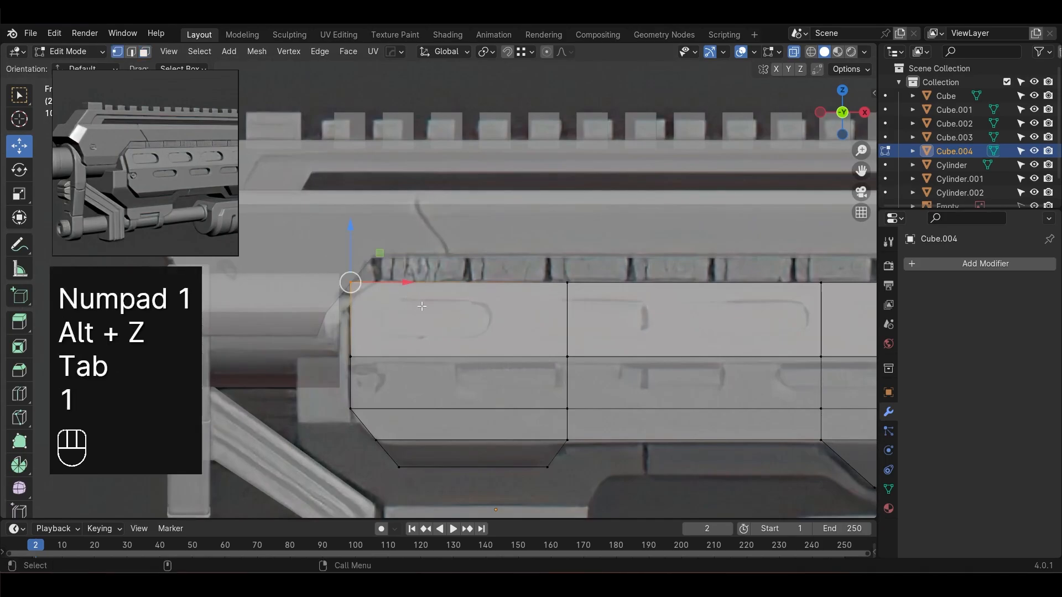
key("ctrl+b")
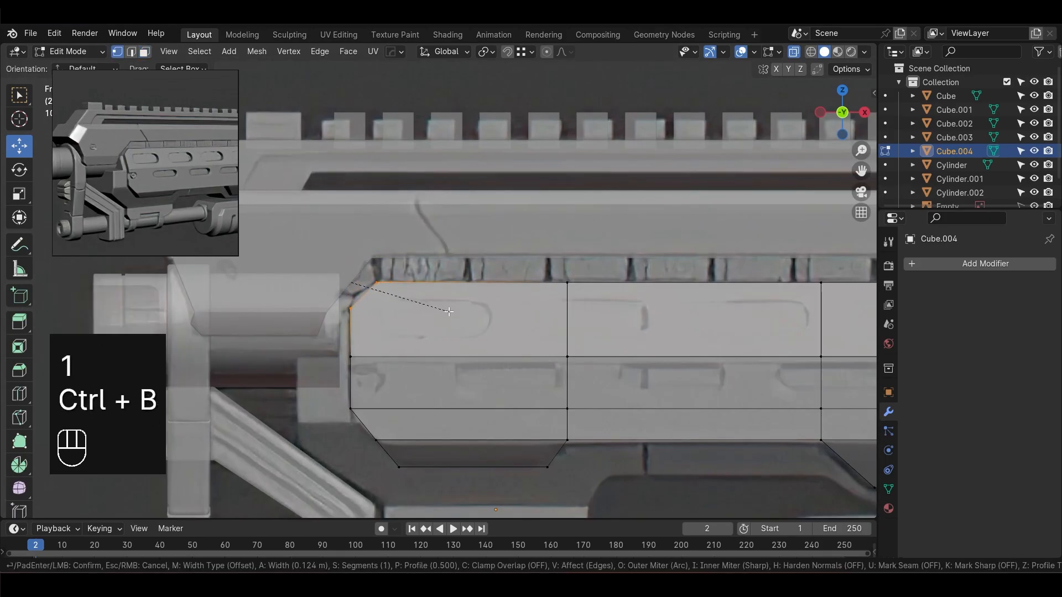
left_click(449, 312)
key("Tab")
scroll(575, 373, "down", 4)
left_click(629, 413)
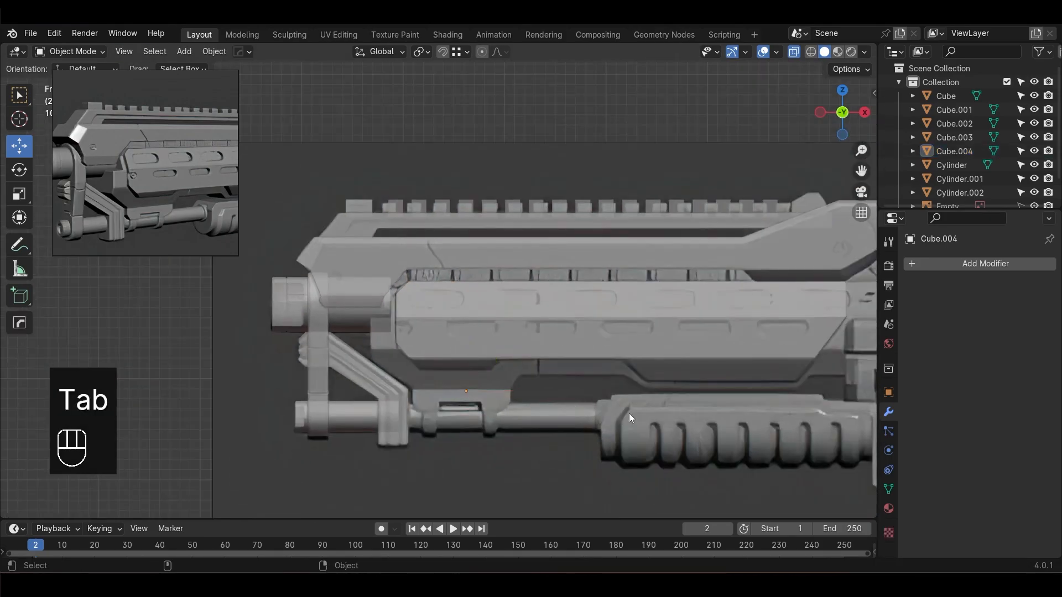
Examine the rear end of the handguard near the drum magazine in the reference images
middle_click_drag(812, 379, 520, 353, "alt")
middle_click_drag(194, 171, 86, 177)
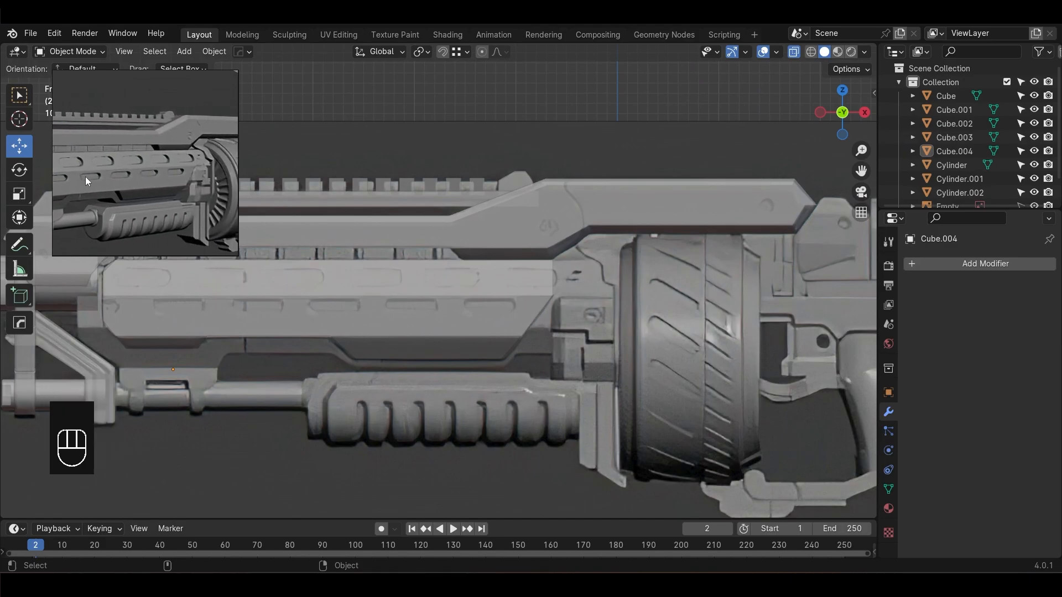
key("Tab")
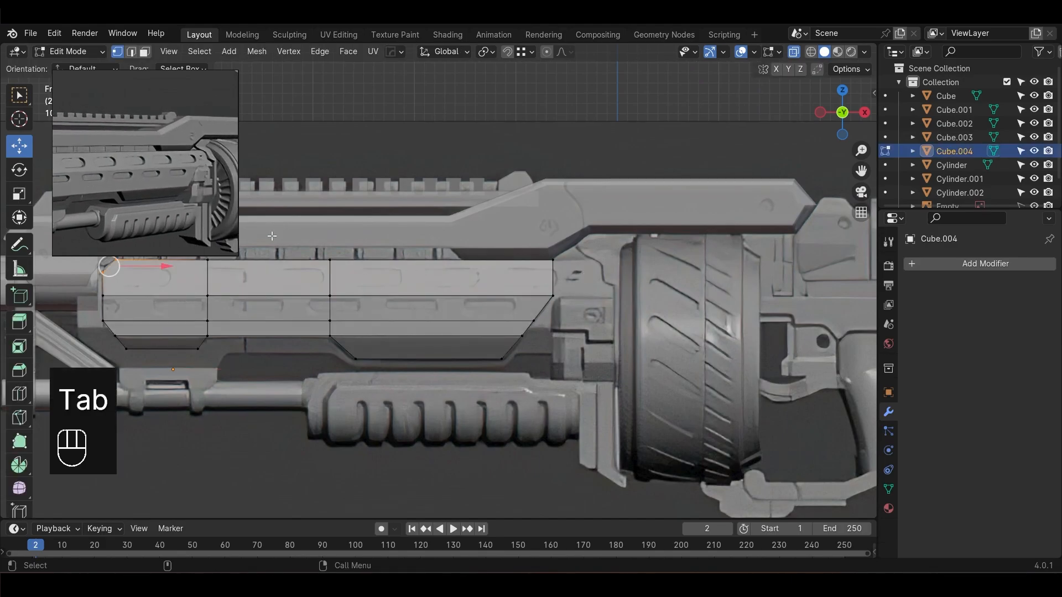
scroll(192, 197, "down", 5)
scroll(147, 168, "up", 2)
middle_click_drag(192, 198, 145, 198)
scroll(146, 167, "down", 3)
middle_click_drag(74, 106, 167, 184)
scroll(144, 182, "up", 4)
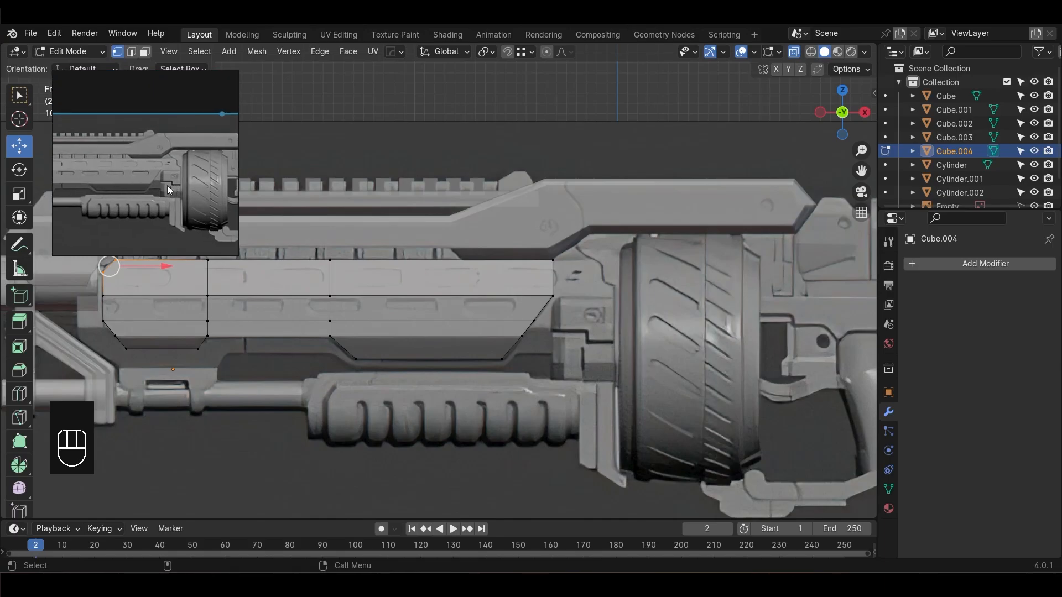
scroll(166, 185, "up", 5)
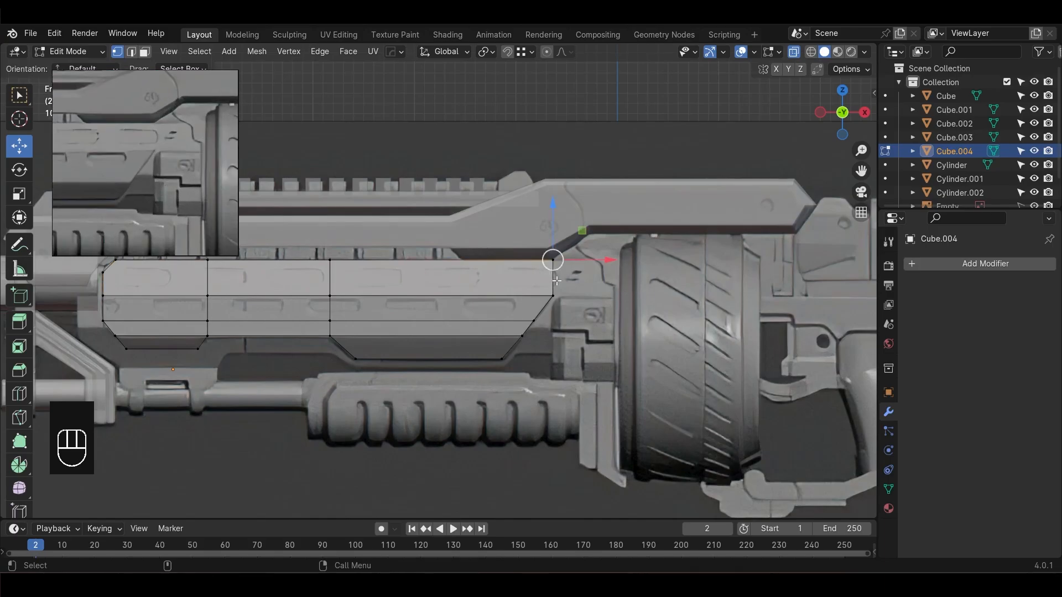
Extrude the handguard's upper rear face backward along X toward the drum magazine
left_click_drag(552, 279, 570, 288)
key("ctrl+z")
key("3")
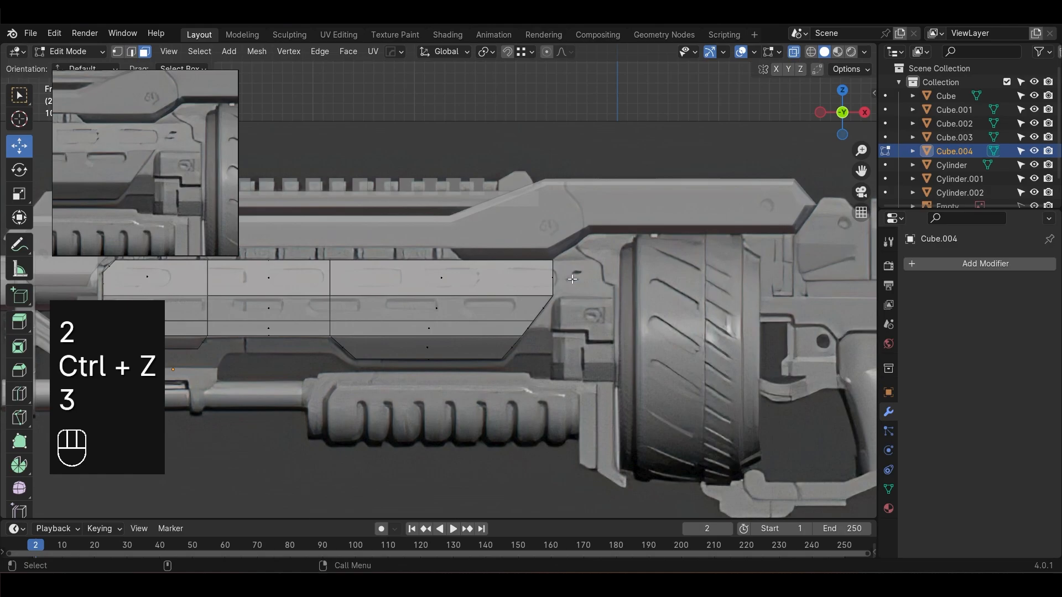
key("e")
left_click(677, 292)
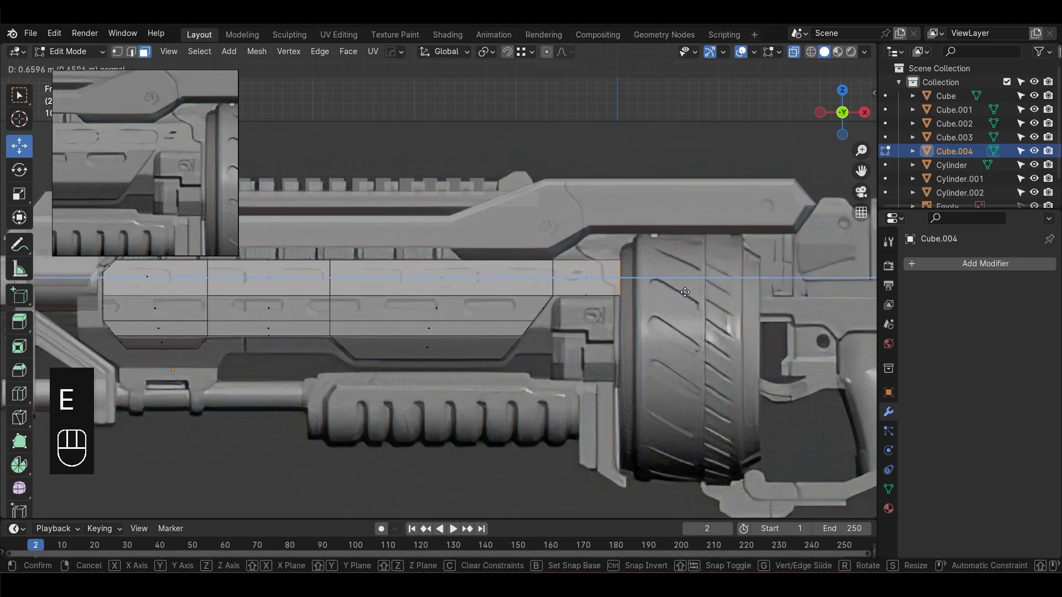
Select the horizontal edge loop along the handguard's side, apply an edge operation to it, and leave edit mode
key("Tab")
key("alt+z")
middle_click_drag(651, 361, 437, 303)
right_click(437, 303)
mouse_move(576, 379)
middle_mouse_down()
mouse_move(608, 370)
mouse_move(563, 376)
middle_mouse_up()
key("Tab")
scroll(426, 335, "up", 4)
left_click(426, 338, "alt")
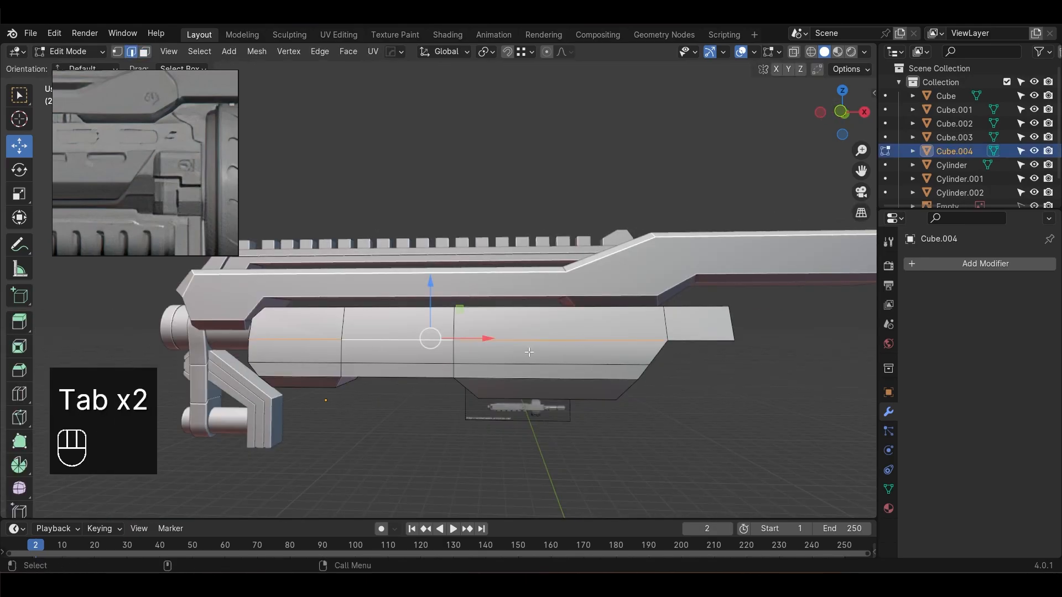
key("ctrl+e")
left_click(487, 435)
key("Tab")
Inspect the handguard from several angles and examine the part behind the front bracket in the reference
left_click_drag(529, 439, 516, 301, "alt")
left_click(513, 300)
scroll(512, 300, "down", 3)
left_click_drag(515, 366, 588, 405, "alt")
key("KP_1")
key("alt+z")
scroll(544, 344, "up", 1)
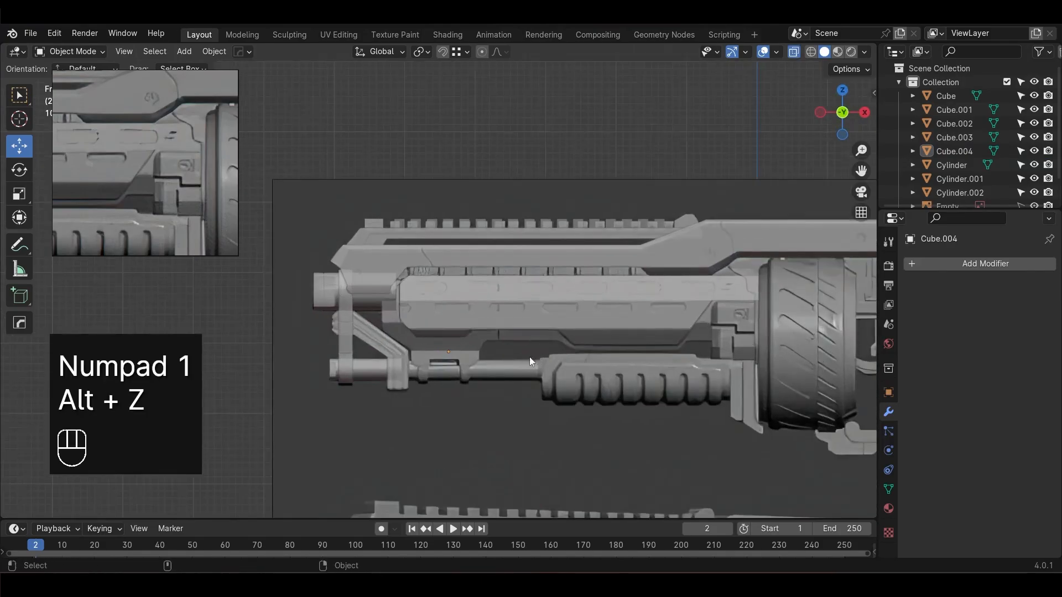
scroll(84, 183, "down", 3)
middle_click_drag(84, 183, 187, 183)
scroll(187, 183, "up", 2)
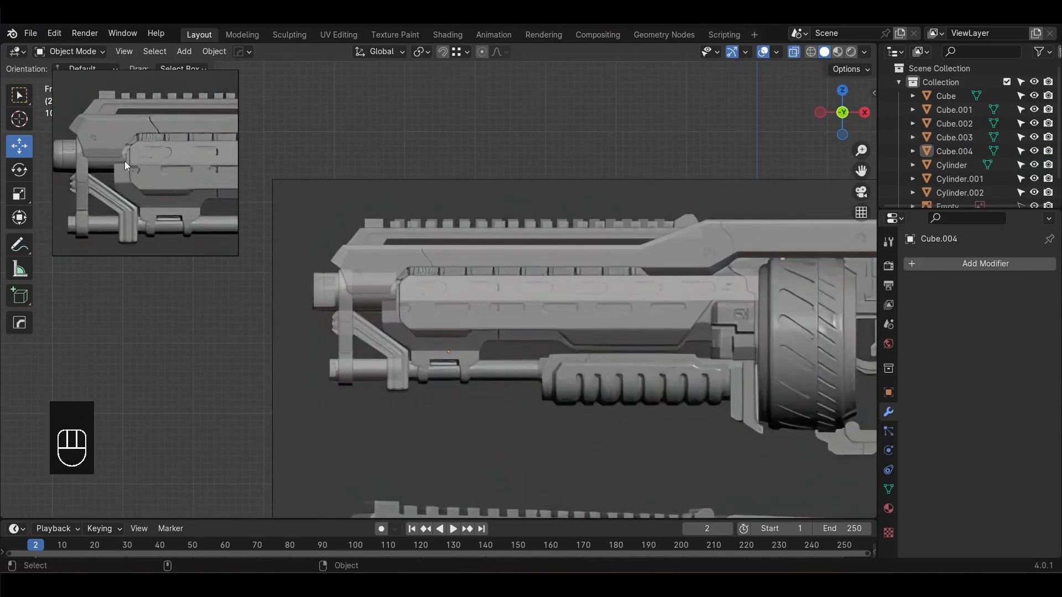
Add a cube mesh and move it over the front of the handguard in the front view
scroll(302, 299, "up", 2)
key("shift+a")
mouse_move(501, 303)
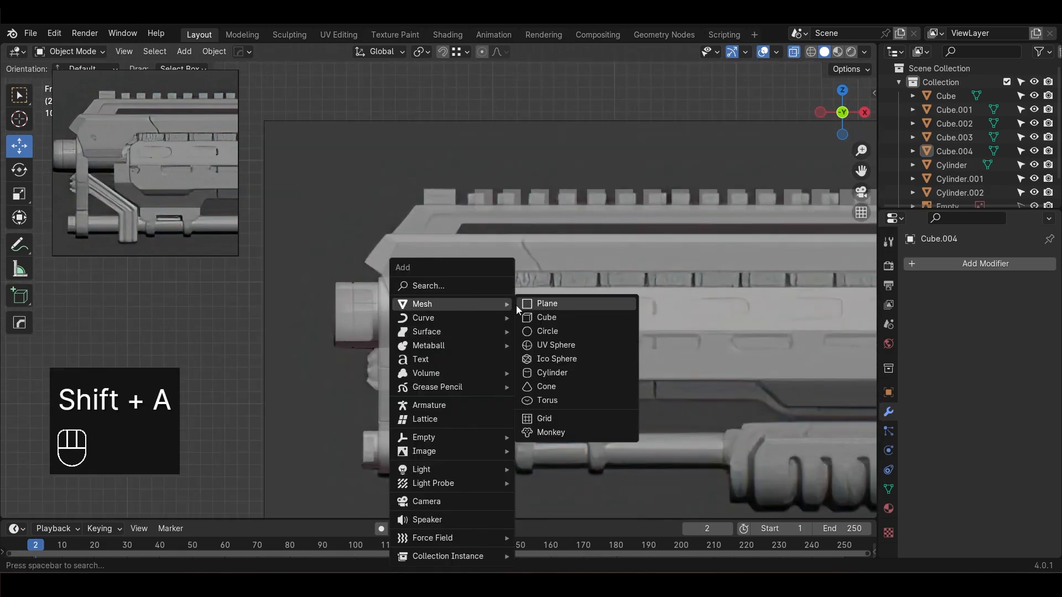
left_click(553, 318)
scroll(625, 399, "down", 5)
key("w")
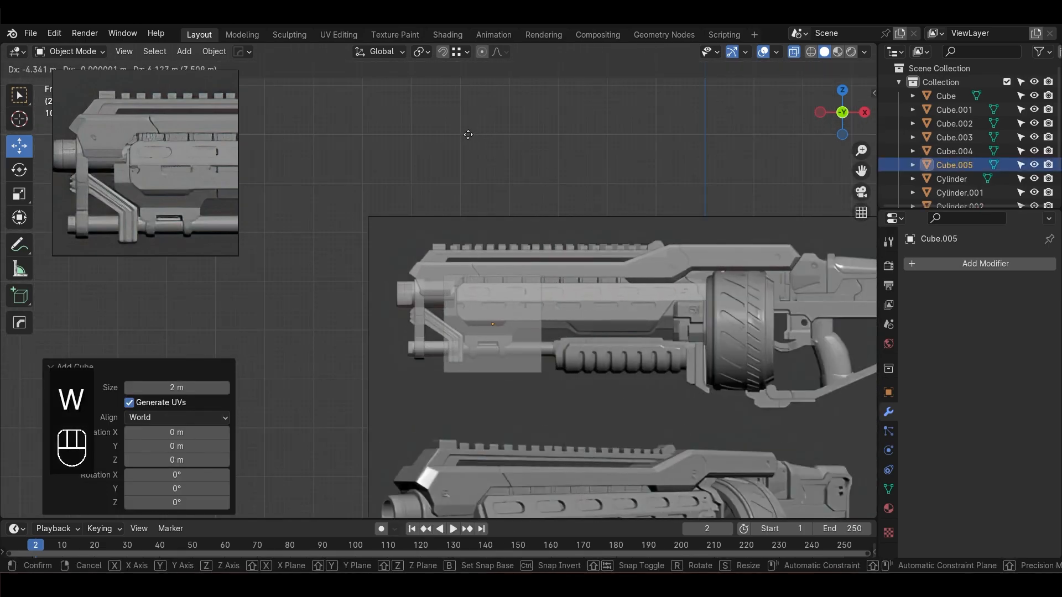
left_click(467, 135)
Lower the new cube's top side and raise its bottom side about 1.17 m along Z to fit the reference part
scroll(479, 270, "up", 3)
key("Tab")
left_click(479, 270)
scroll(479, 270, "up", 2)
left_click_drag(572, 214, 570, 252)
middle_click_drag(432, 477, 403, 415, "shift")
left_click_drag(359, 406, 702, 497)
left_click_drag(545, 389, 545, 246)
Extrude the new block's bottom face downward about 0.409 m after checking the part's shape in the reference
scroll(127, 155, "up", 4)
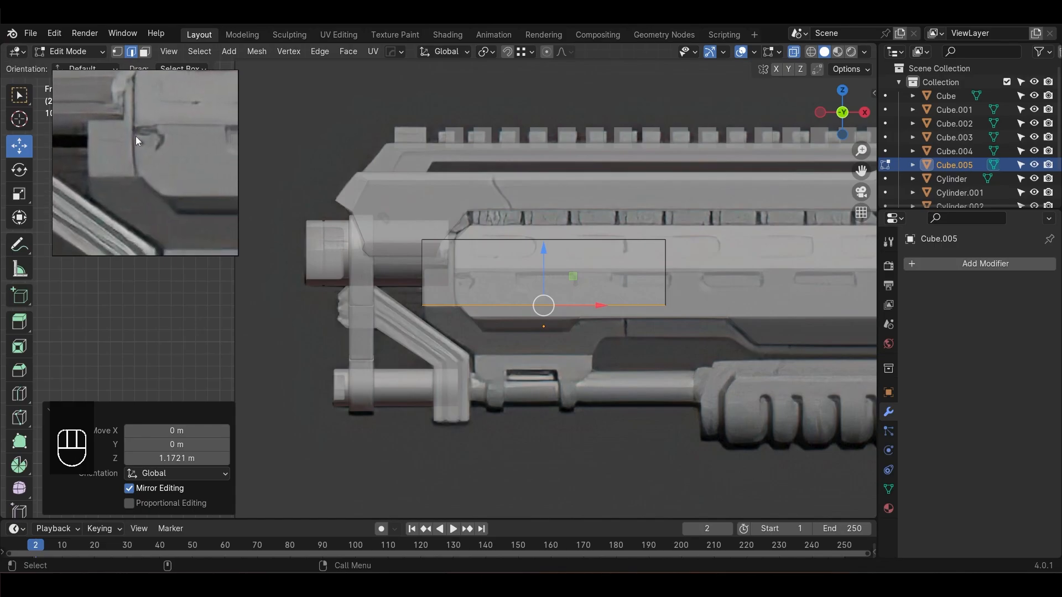
middle_click_drag(138, 140, 141, 176)
scroll(167, 177, "down", 5)
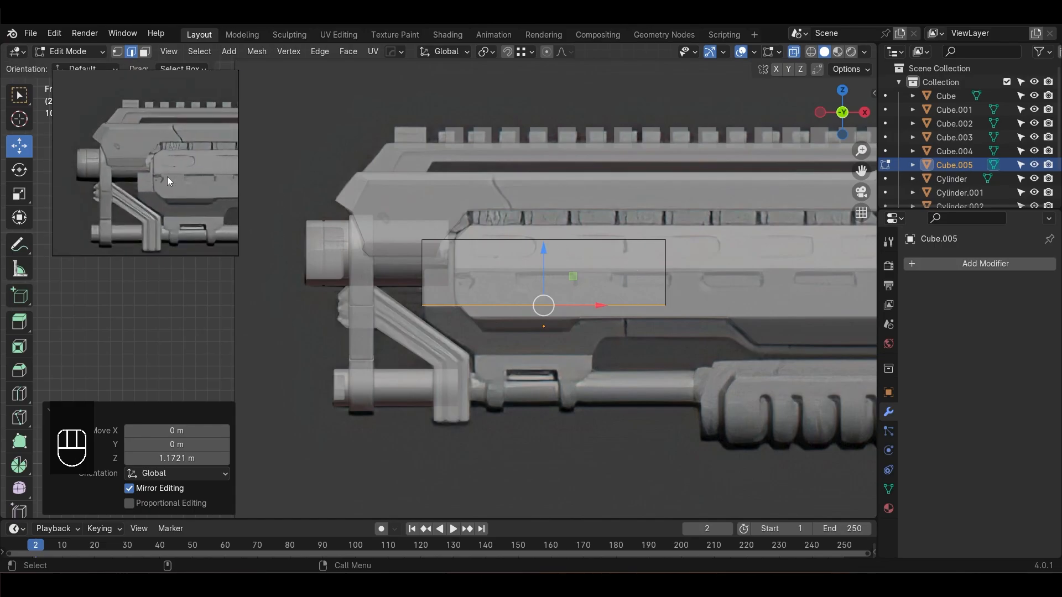
scroll(145, 166, "up", 3)
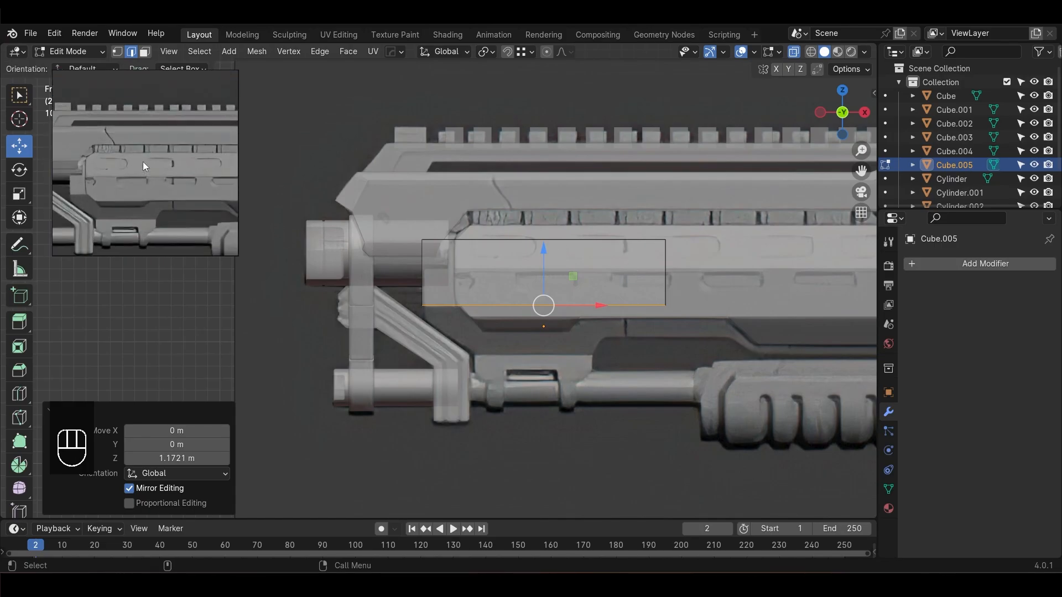
left_click(629, 367)
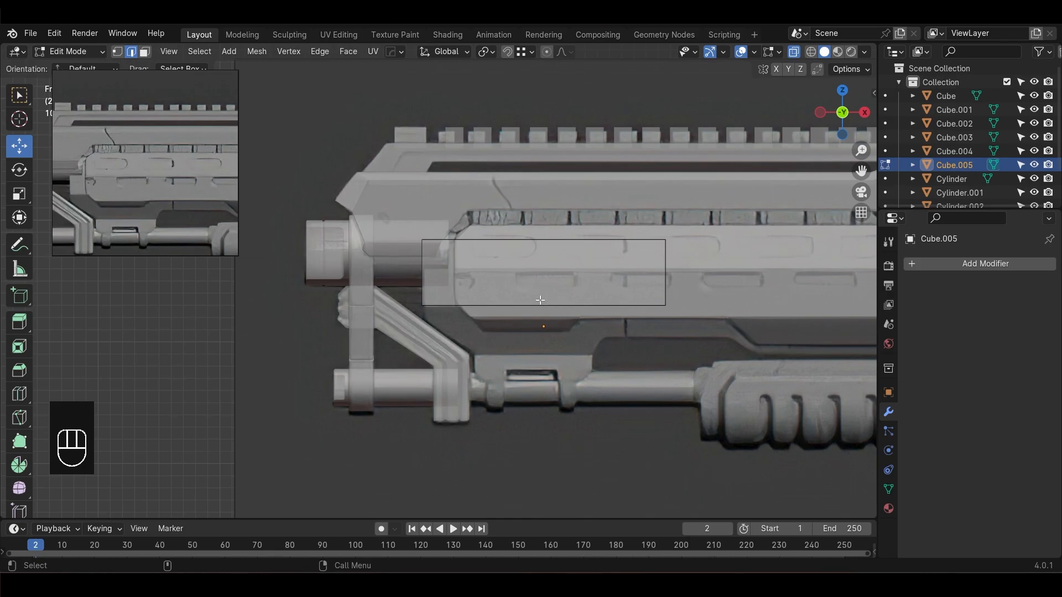
left_click_drag(585, 330, 585, 331)
middle_click_drag(594, 298, 514, 276, "shift")
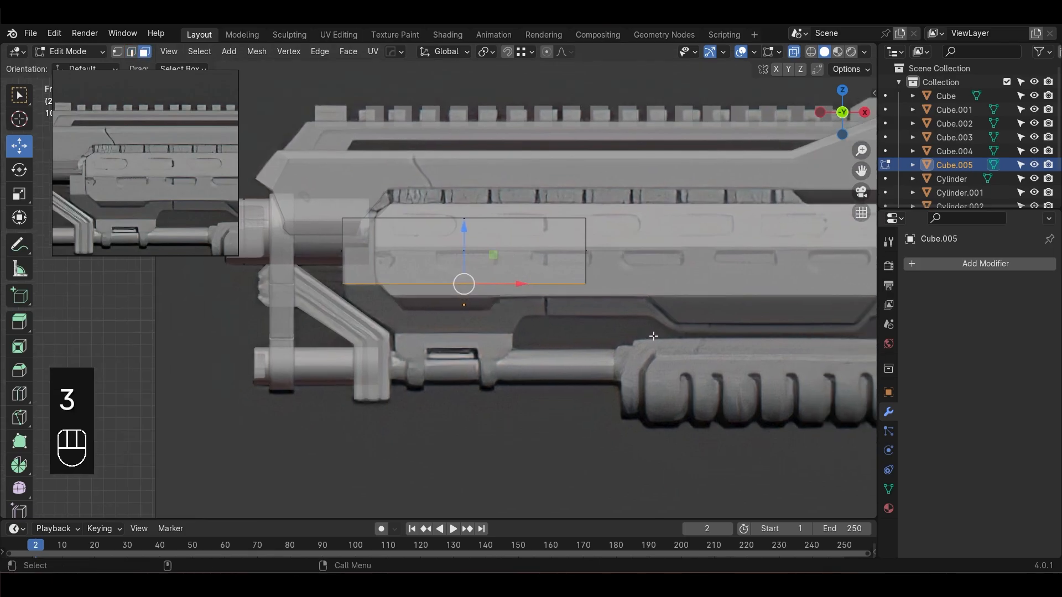
key("e")
left_click(656, 385)
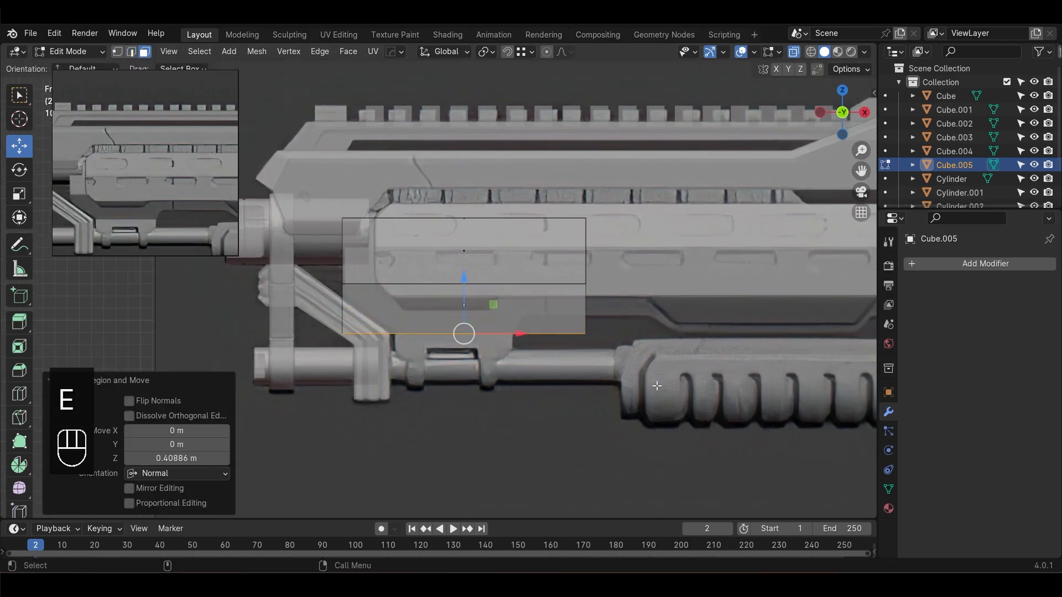
Pull the block's rear vertices forward along X and move its lower front corner about 0.42 m backward
key("1")
left_click(585, 283)
left_click_drag(641, 283, 565, 275)
left_click(342, 334)
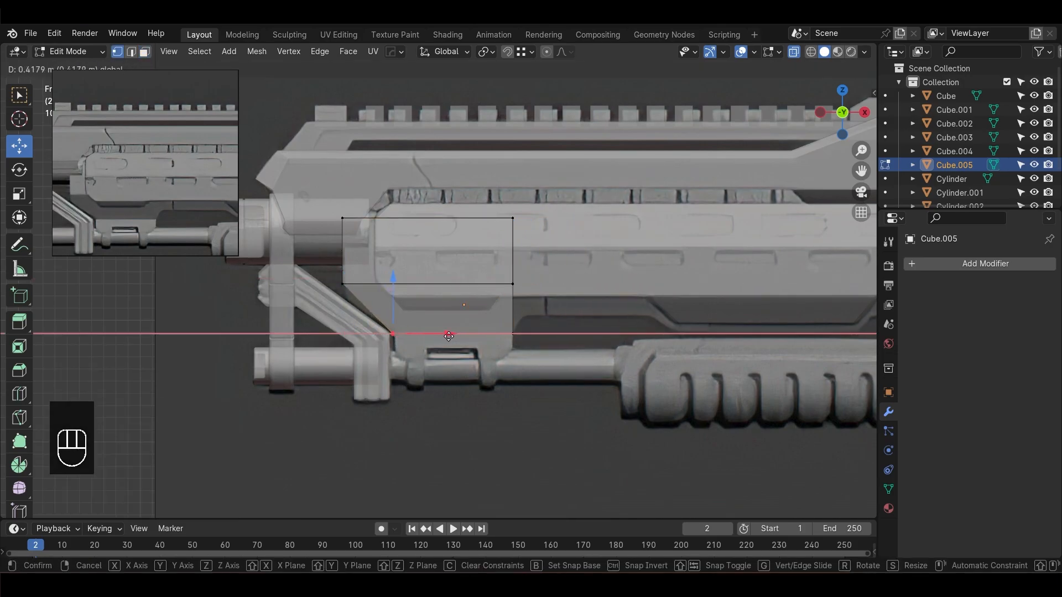
left_click_drag(453, 331, 452, 331)
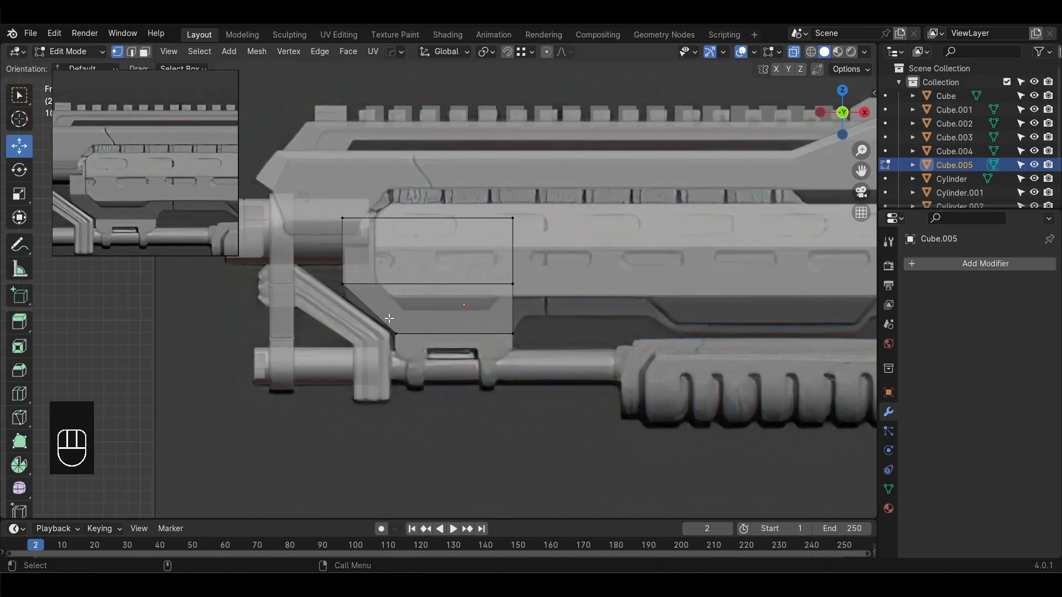
Try a horizontal loop cut across the new block's slanted lower section and undo it
key("ctrl+r")
left_click(358, 302)
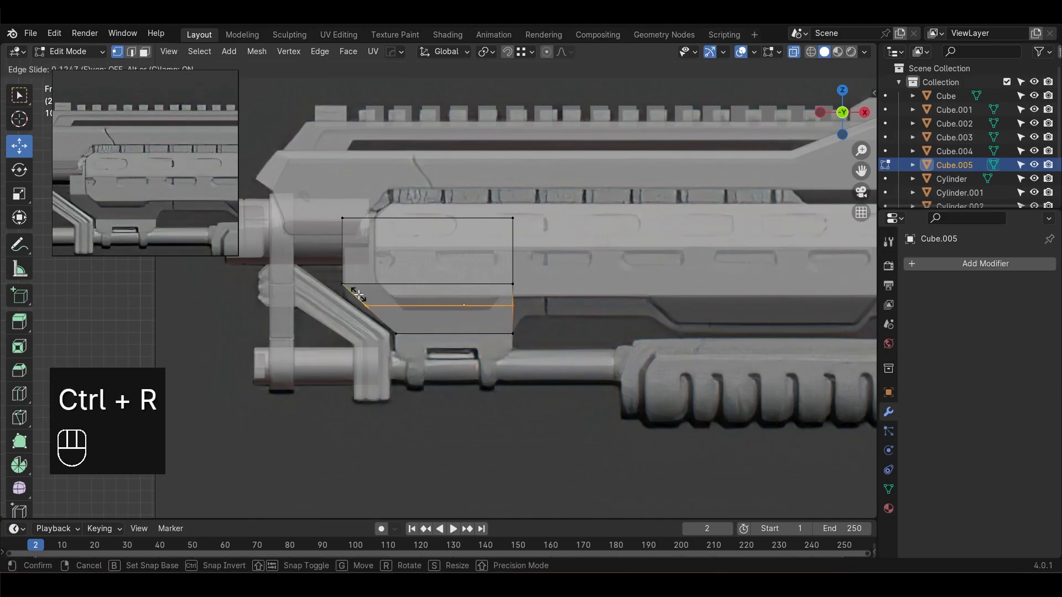
left_click(359, 296)
key("ctrl+z")
key("ctrl+z")
Select the mount block's bottom vertices, then scale the whole block down along Y from the top view to fit the gun body's width
left_click_drag(590, 414, 416, 349)
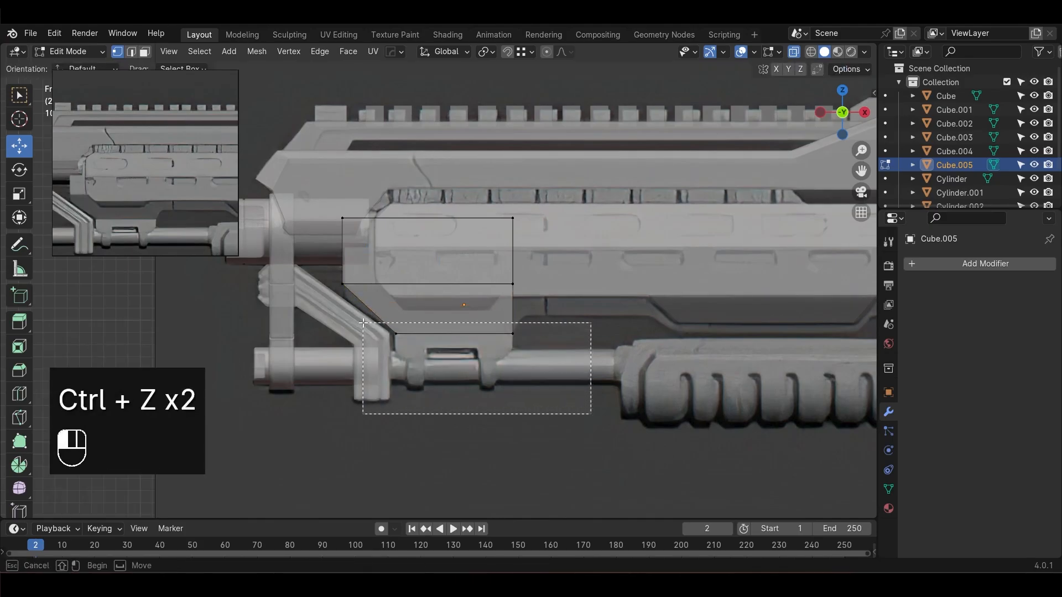
left_click_drag(363, 323, 360, 320)
left_click_drag(359, 320, 575, 381, "alt")
middle_click_drag(575, 381, 761, 379, "alt")
key("Tab")
key("KP_7")
key("alt+z")
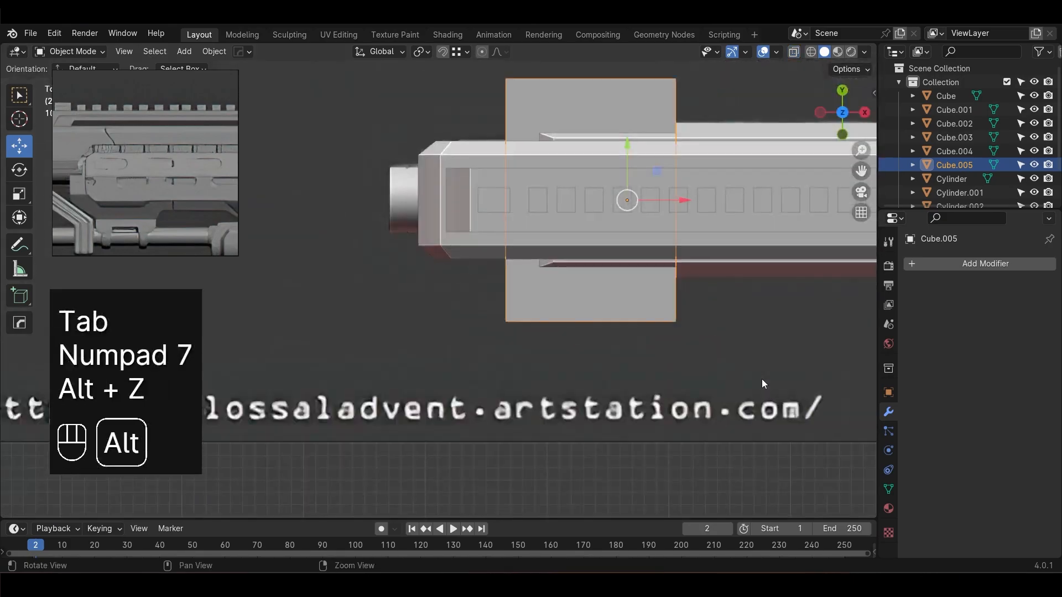
scroll(761, 379, "up", 1, "alt")
right_click_drag(761, 379, 698, 321, "alt")
middle_click_drag(698, 321, 642, 349, "alt")
key("s")
key("y")
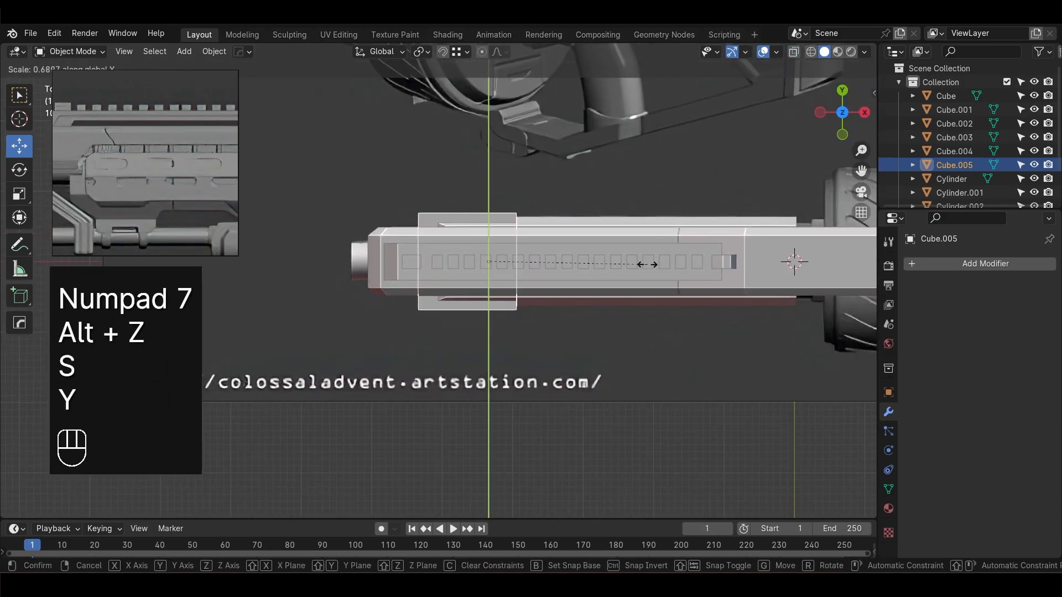
left_click(605, 267)
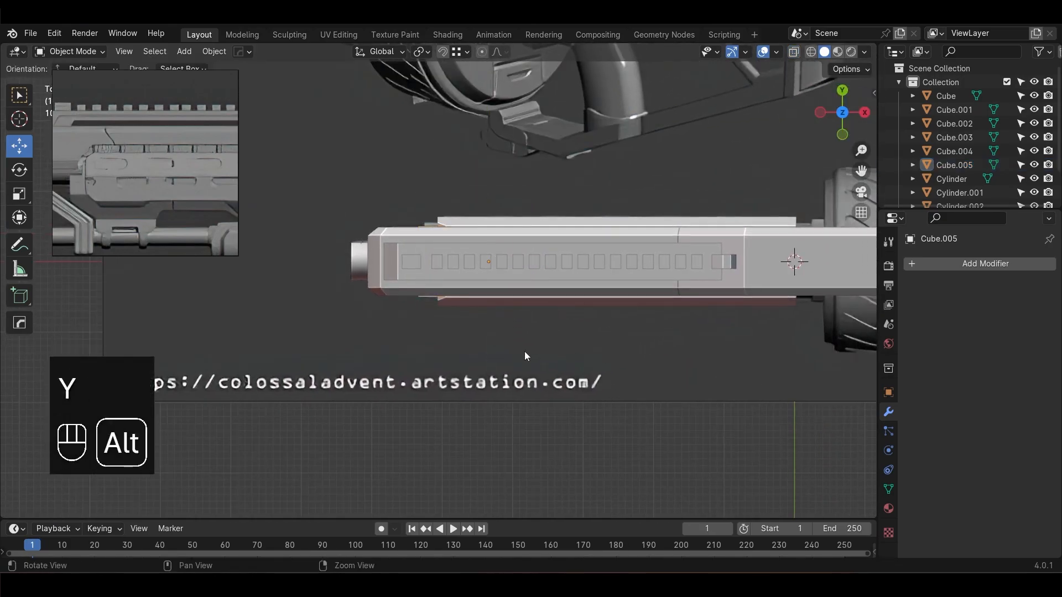
Taper the mount block by scaling its bottom vertices along Y to about 0.51
left_click_drag(526, 351, 562, 249, "alt")
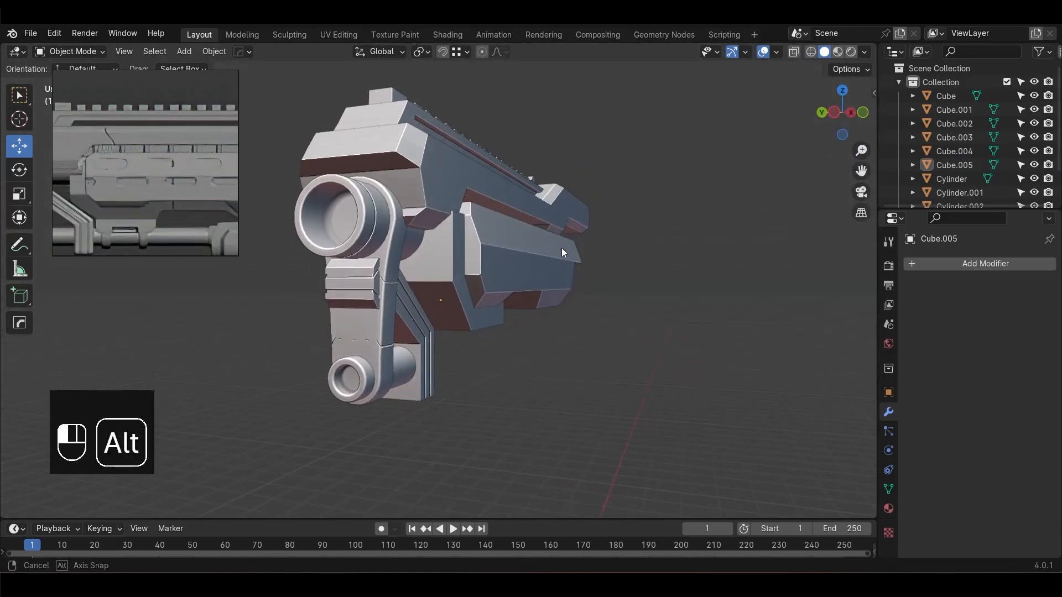
left_click(450, 259)
scroll(569, 380, "up", 1)
key("Tab")
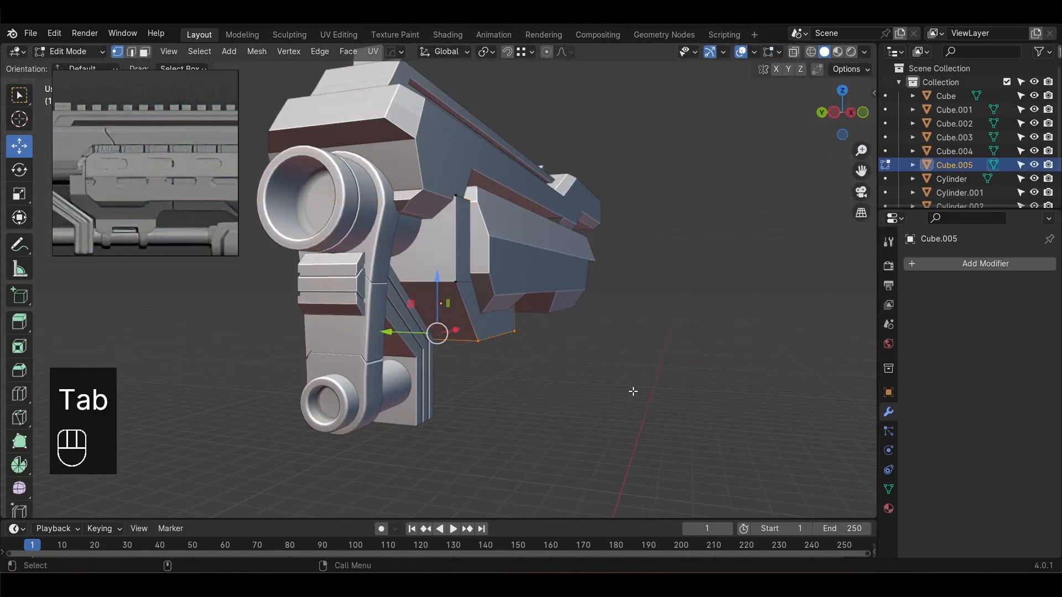
key("s")
key("y")
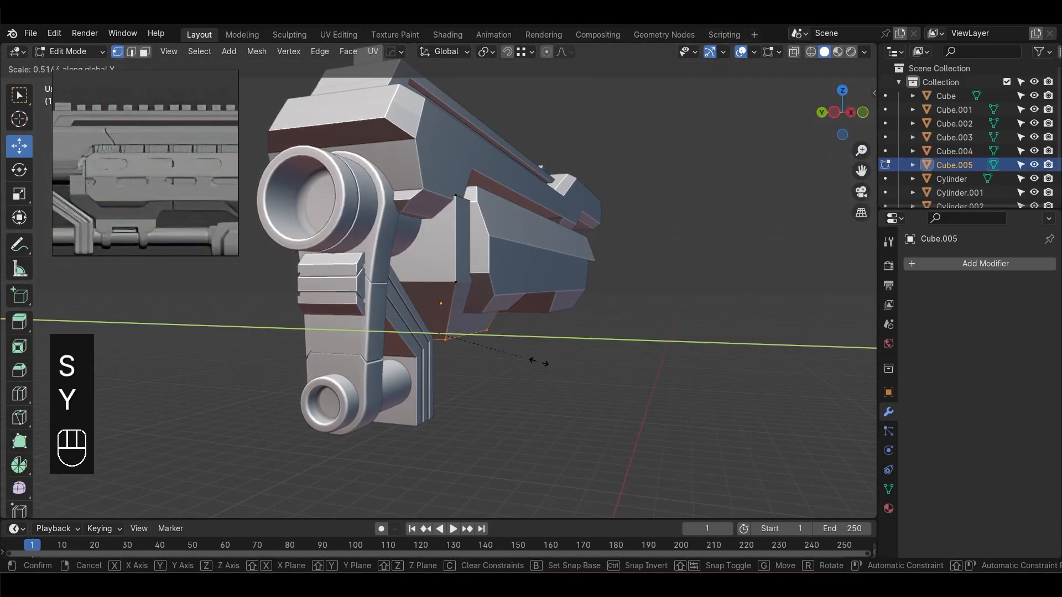
left_click(540, 363)
Add a horizontal loop cut across the block's slanted lower section and move its front vertices forward along X in line with the front face
left_click_drag(604, 420, 498, 391, "alt")
key("KP_1")
key("alt+z")
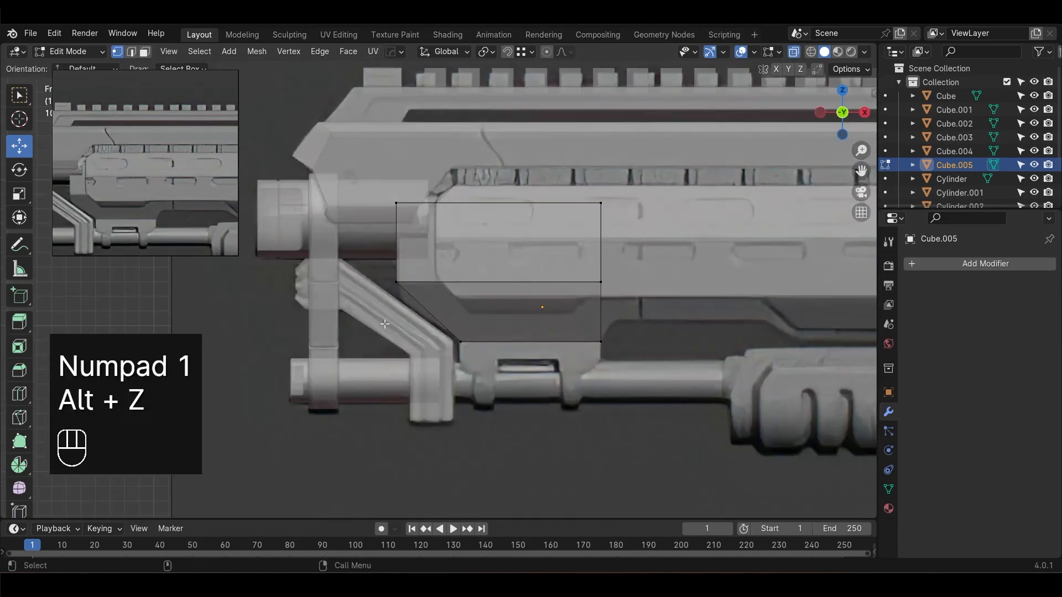
key("ctrl+r")
left_click(459, 306)
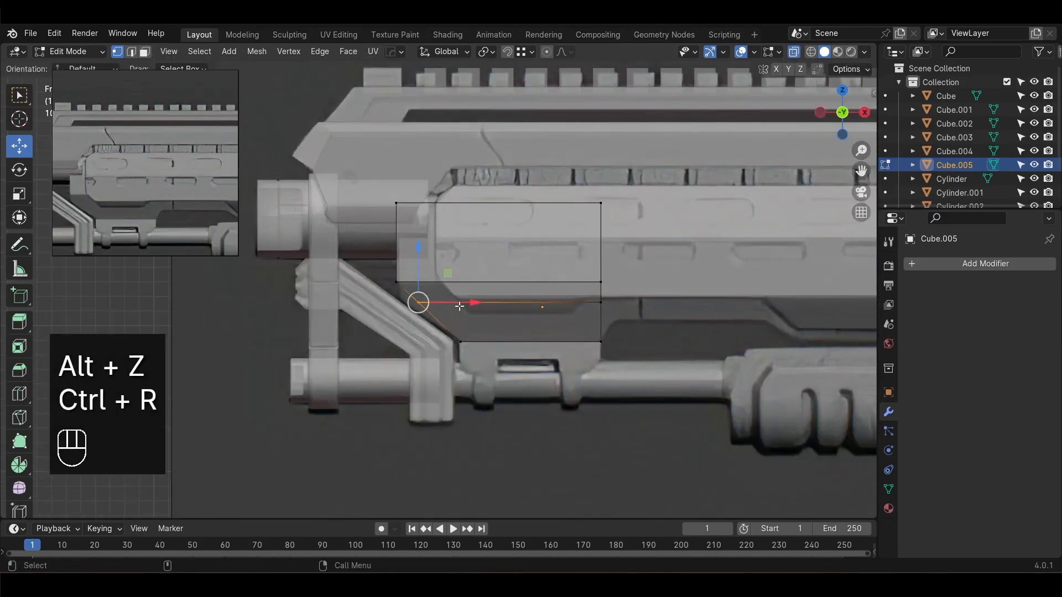
left_click_drag(459, 306, 437, 306, "ctrl")
key("alt+z")
left_click_drag(600, 389, 571, 433, "alt")
key("Tab")
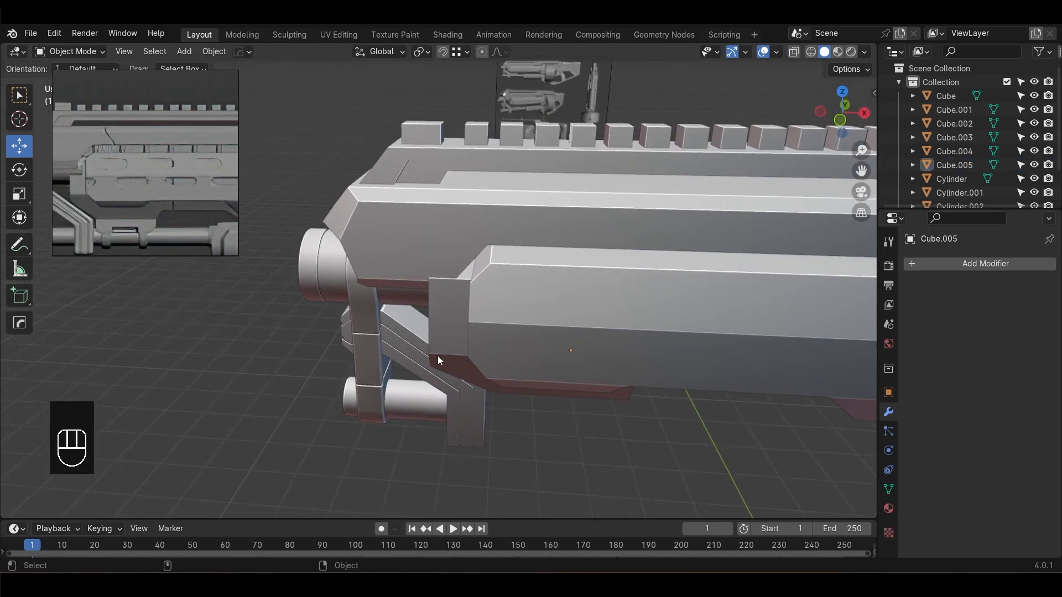
Scale the whole mount block along Y to about 0.93
left_click(438, 360)
left_click_drag(438, 360, 688, 345, "alt")
key("s")
key("y")
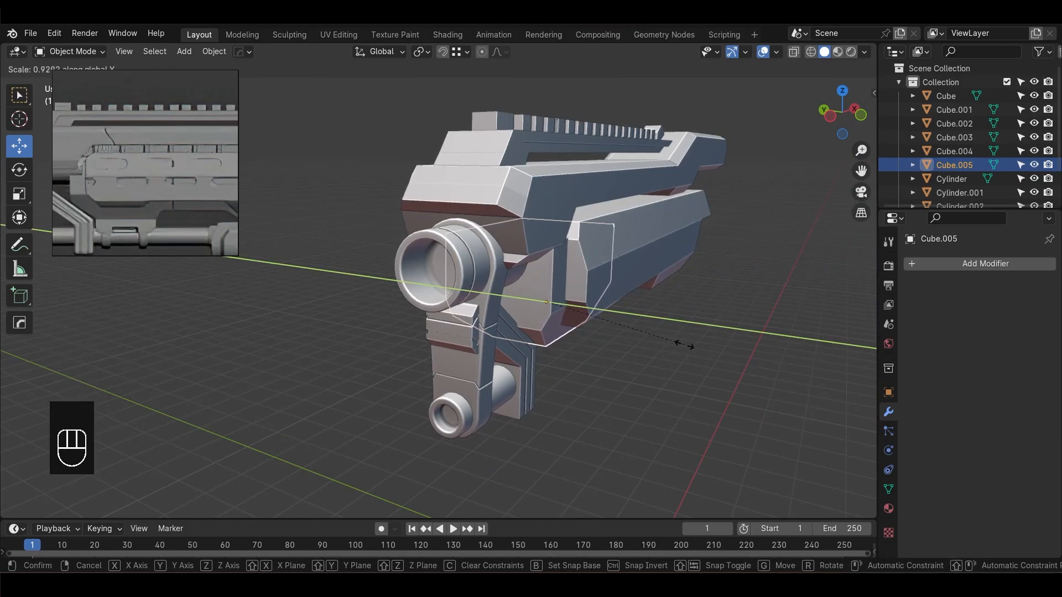
left_click(684, 345)
left_click(692, 377)
left_click_drag(692, 377, 678, 295, "alt")
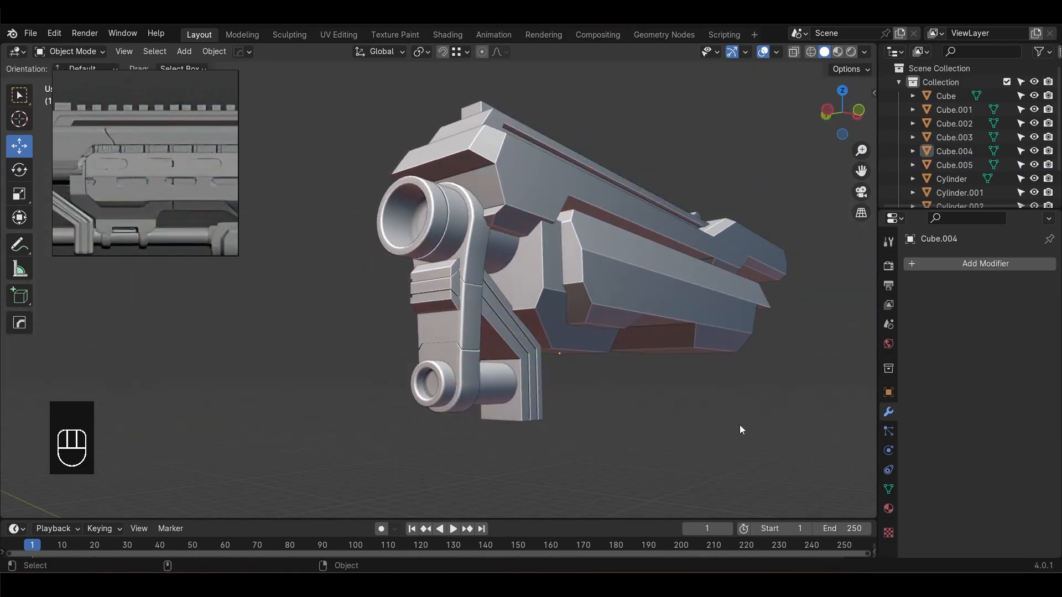
Compare the mount block with the reference image and hide it to expose the front view reference behind it
left_click_drag(742, 430, 738, 387, "alt")
scroll(181, 210, "down", 2)
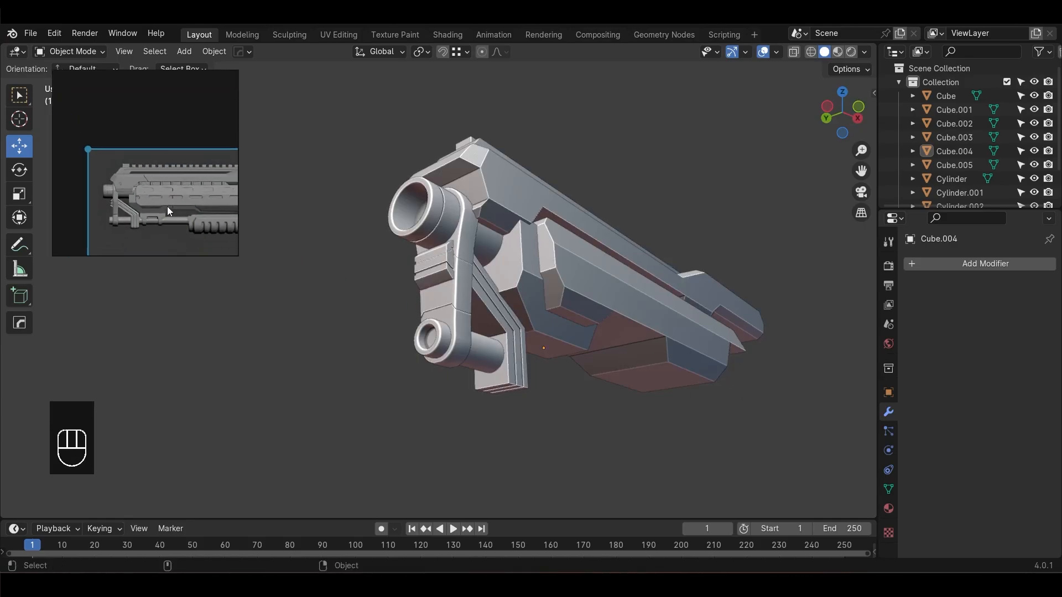
scroll(169, 211, "up", 5)
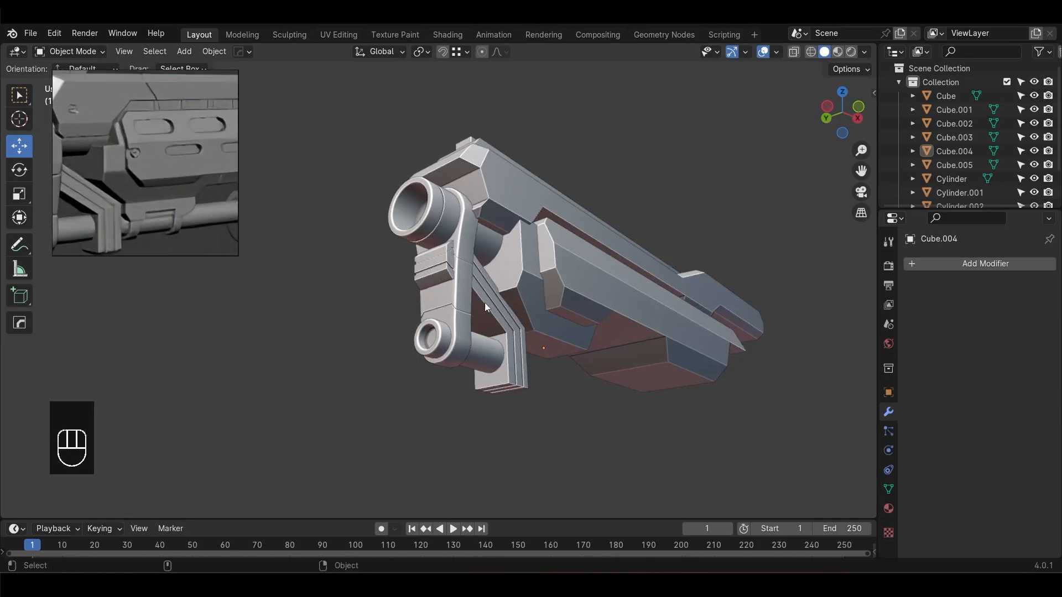
left_click_drag(562, 324, 543, 333, "alt")
middle_click_drag(117, 181, 200, 208)
left_click(515, 253)
key("KP_1")
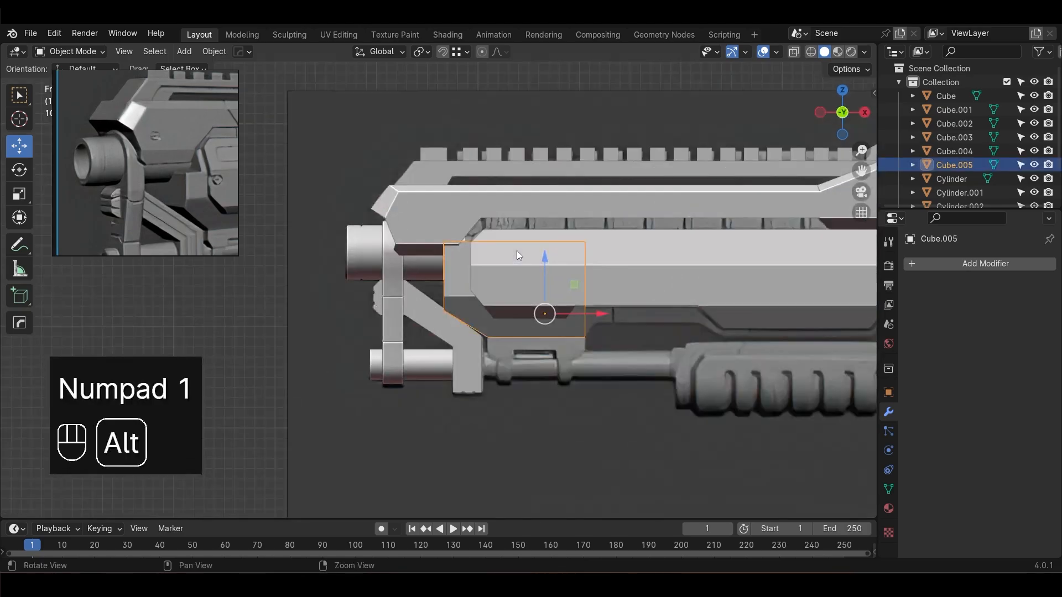
key("alt+z")
scroll(477, 300, "up", 3)
key("h")
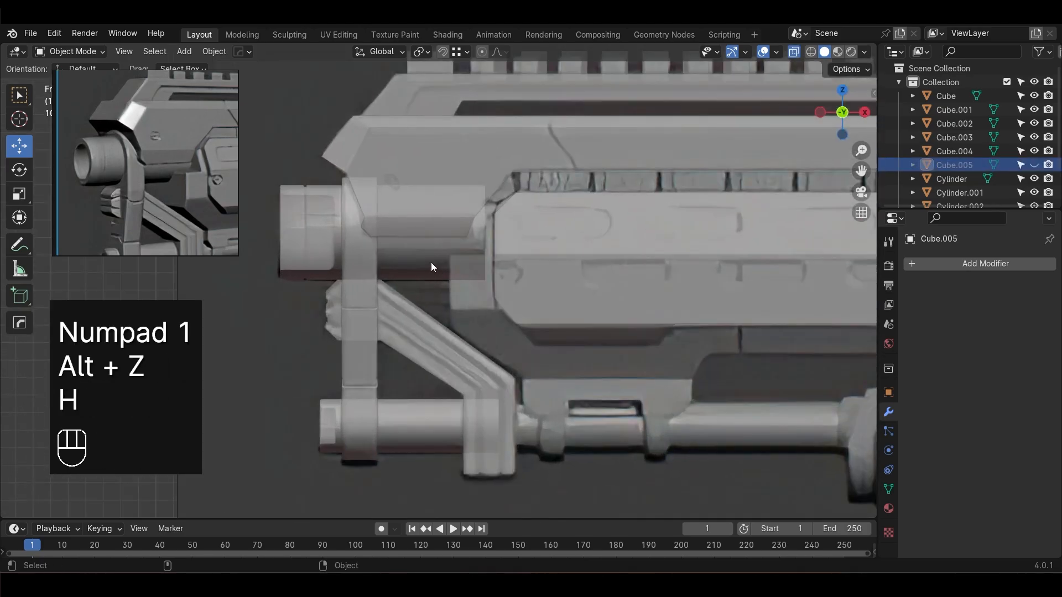
Hide the front barrel cylinder to inspect the reference behind it and undo the hiding
left_click(448, 271)
key("h")
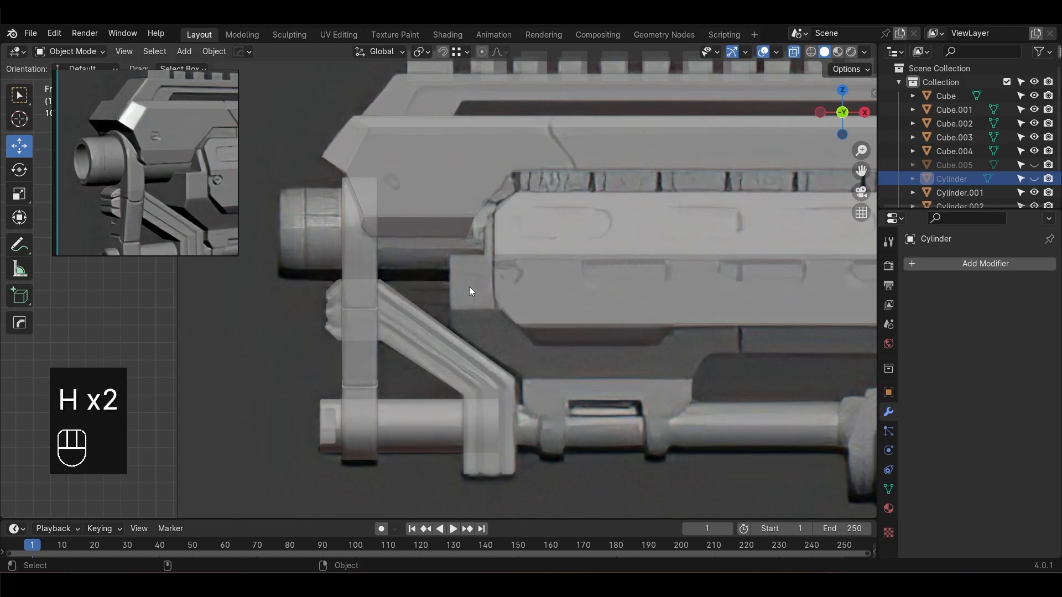
scroll(469, 287, "down", 2)
scroll(459, 279, "up", 5)
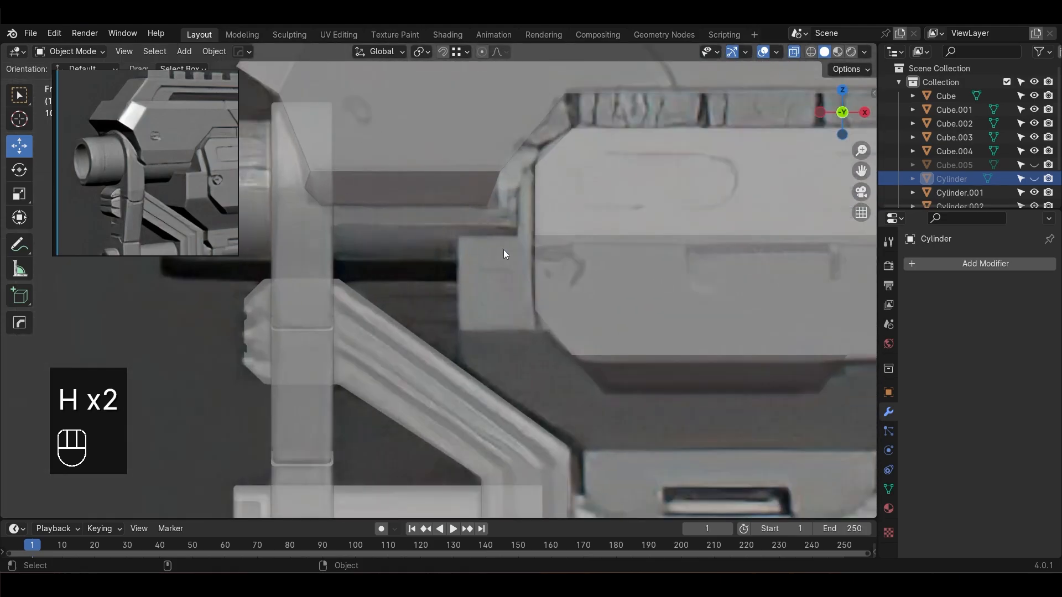
key("ctrl+z")
Add a loop cut around the barrel cylinder near its rear end and delete the lower side faces behind the cut
key("Tab")
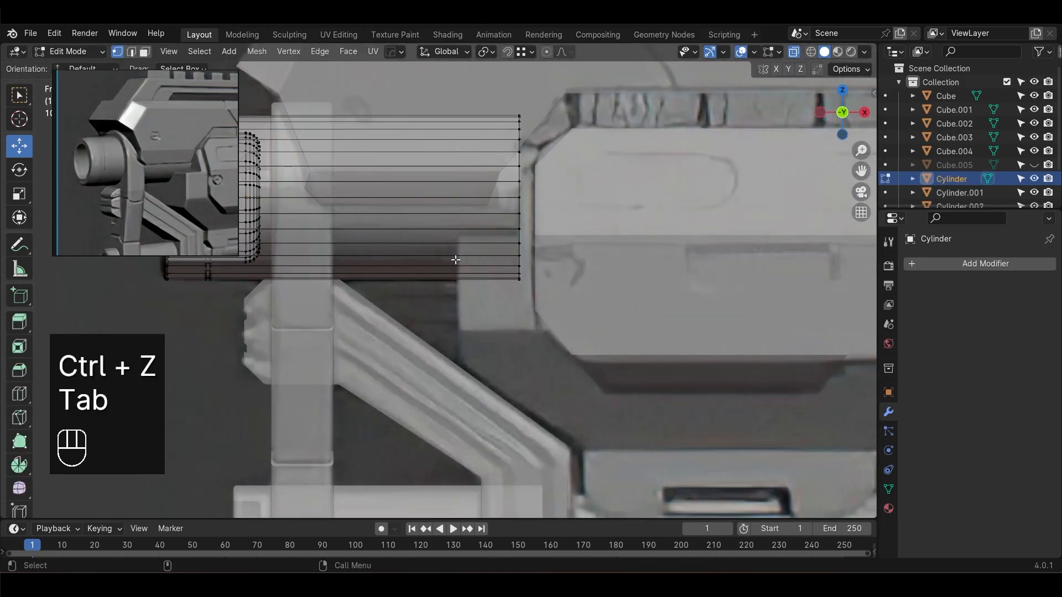
key("ctrl+r")
left_click(476, 225)
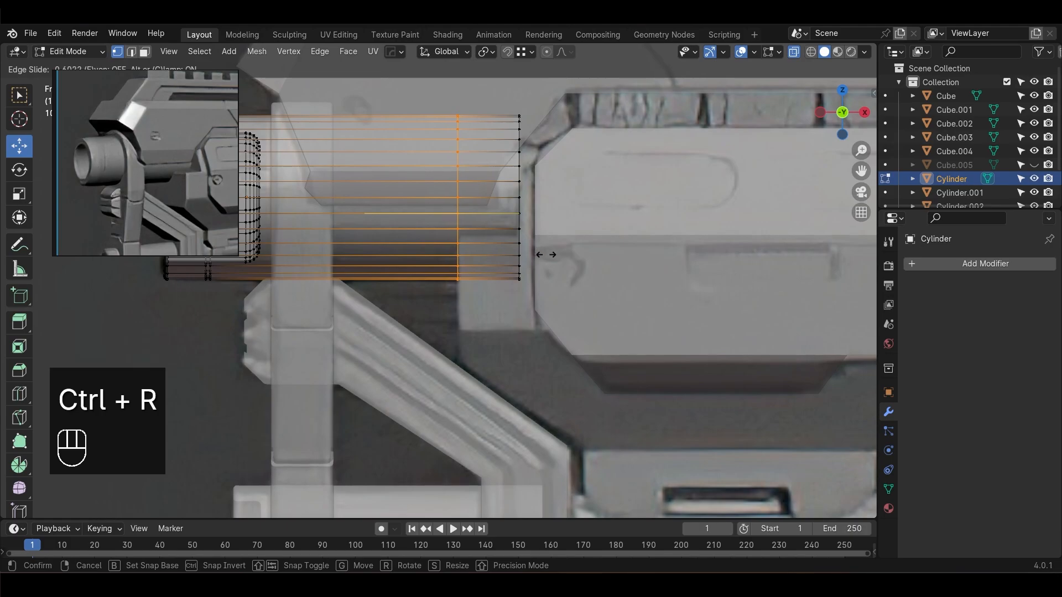
left_click(544, 257)
key("3")
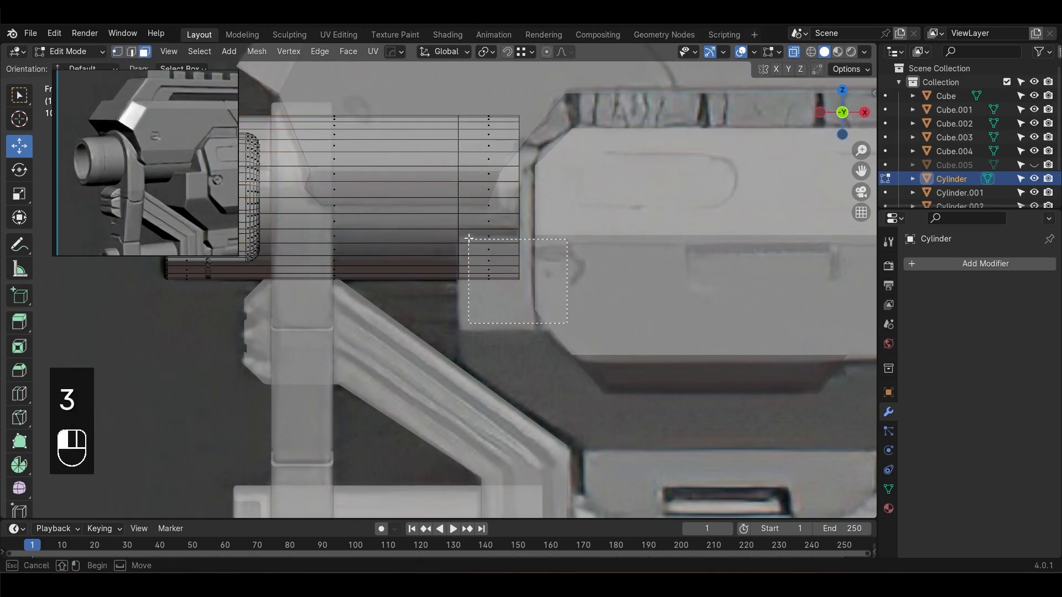
key("Delete")
left_click(586, 261)
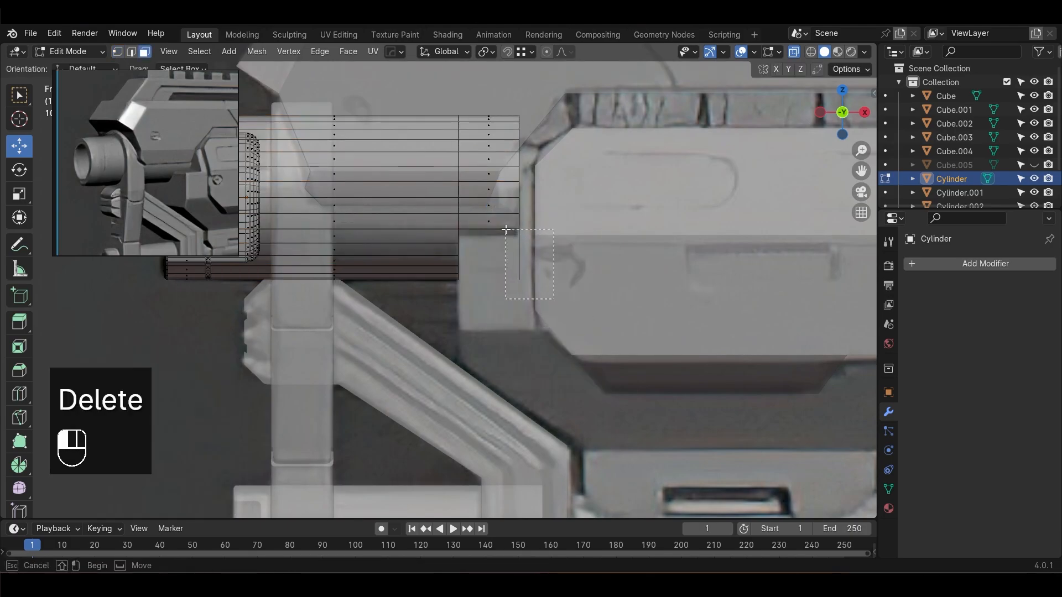
key("Tab")
left_click(448, 172)
key("shift+h")
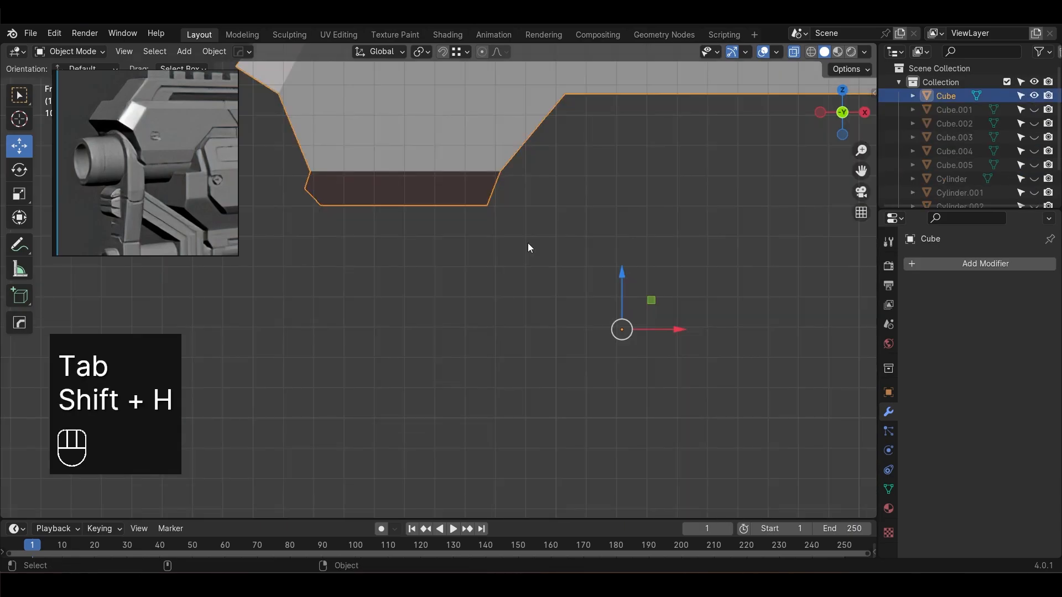
key("ctrl+z")
Isolate the barrel cylinder and delete its round rear end face
left_click(408, 263)
key("shift+h")
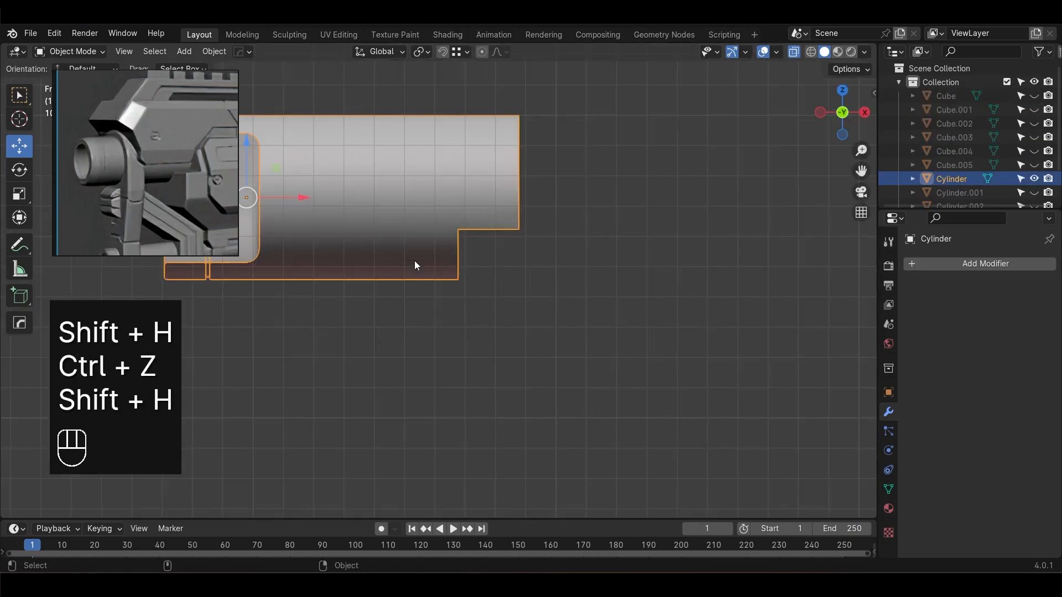
key("KP_Decimal")
key("alt+z")
middle_click_drag(414, 260, 584, 377)
key("Tab")
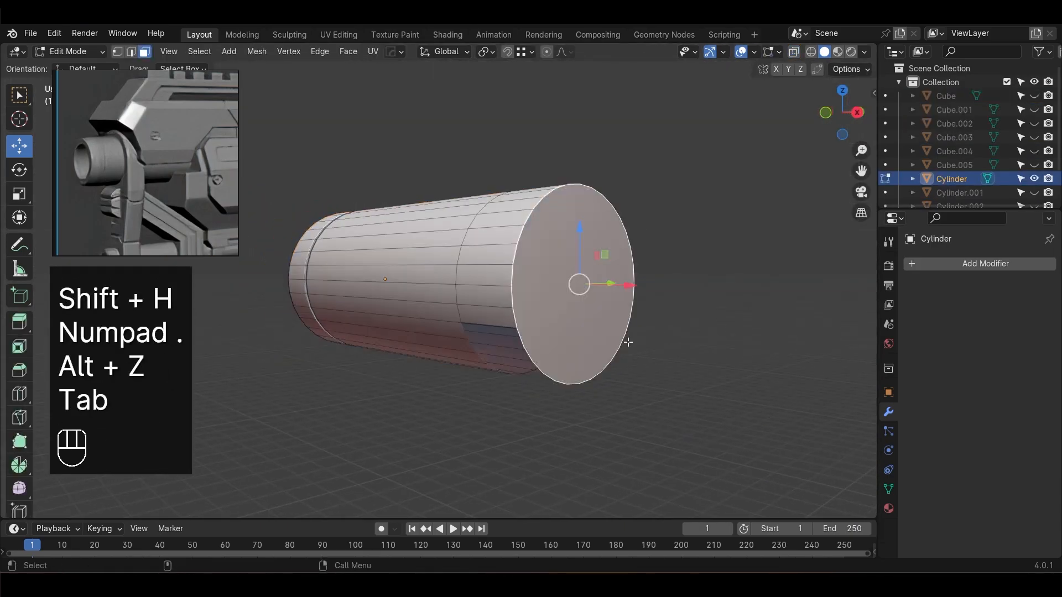
key("Delete")
left_click(628, 342)
Fill the open notch and rear end of the barrel cylinder with new faces along their boundary edges
key("2")
left_click_drag(635, 382, 625, 351, "alt")
left_click(509, 268)
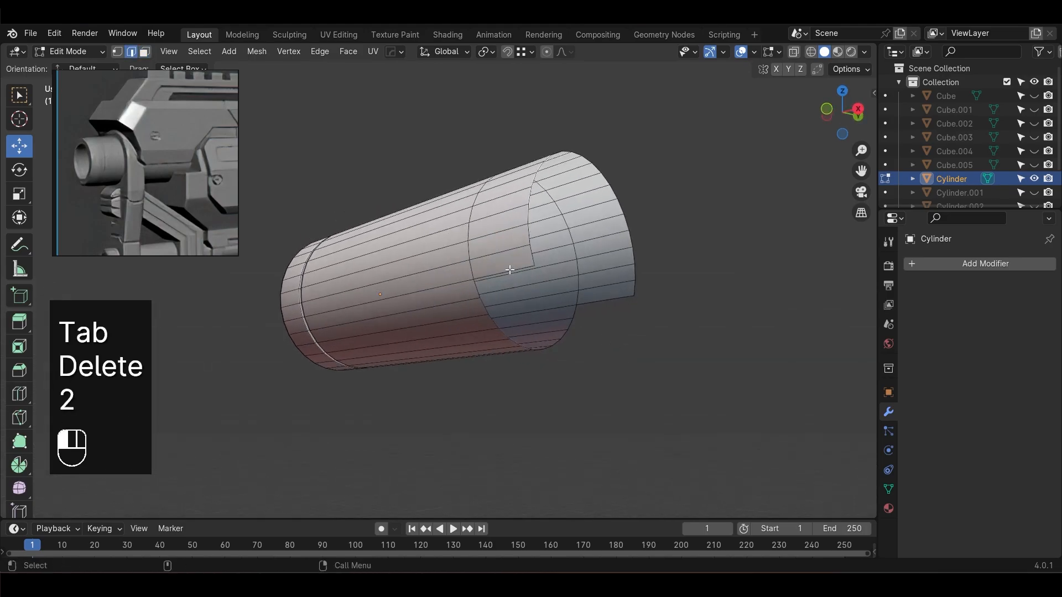
left_click(618, 300, "shift")
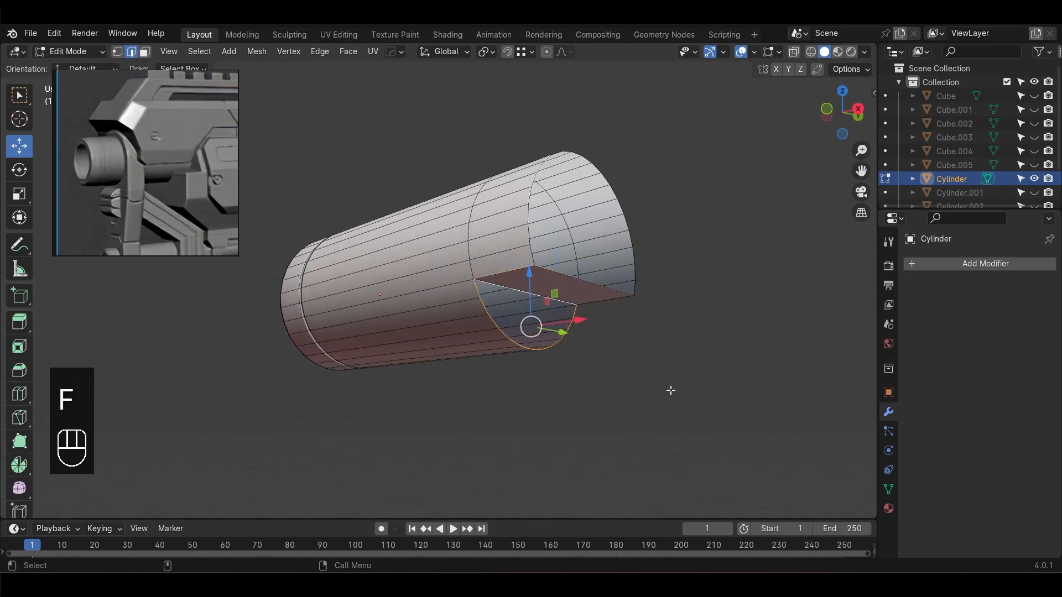
key("f")
key("f")
key("Tab")
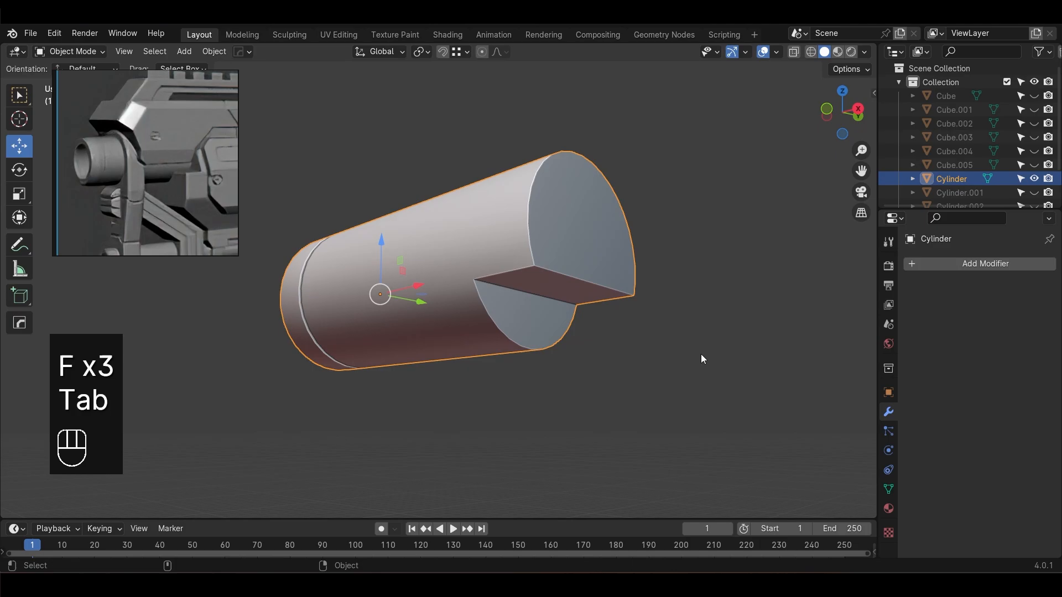
Unhide all parts and move the mount block's front vertices back along X about 0.017 m to match the reference
key("alt+h")
middle_click_drag(701, 350, 602, 361)
left_click(602, 361)
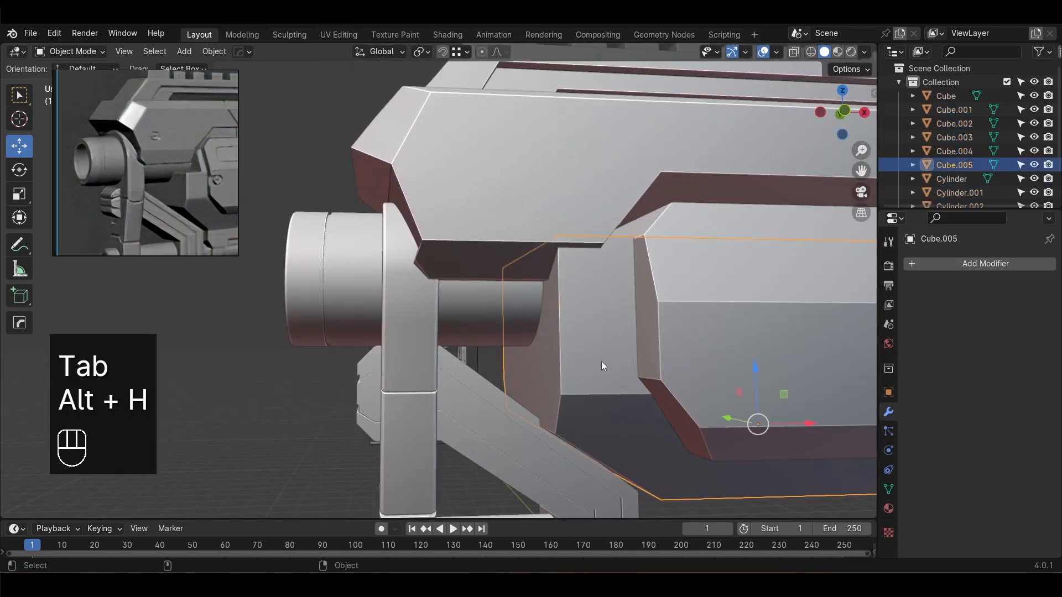
key("KP_1")
key("alt+z")
key("Tab")
key("1")
left_click_drag(434, 191, 554, 398)
scroll(590, 397, "up", 3)
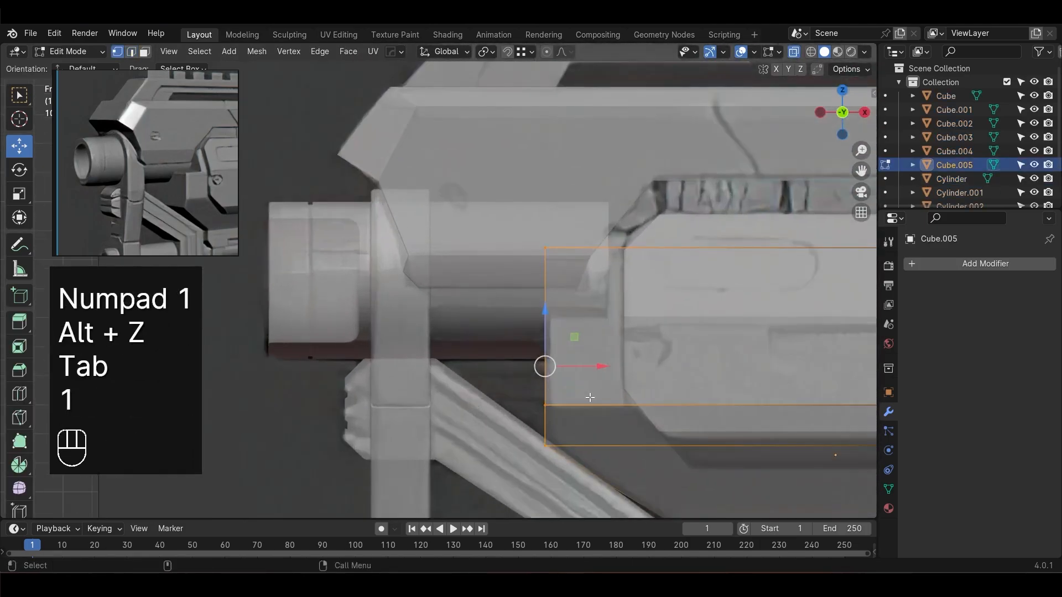
left_click_drag(603, 372, 609, 374)
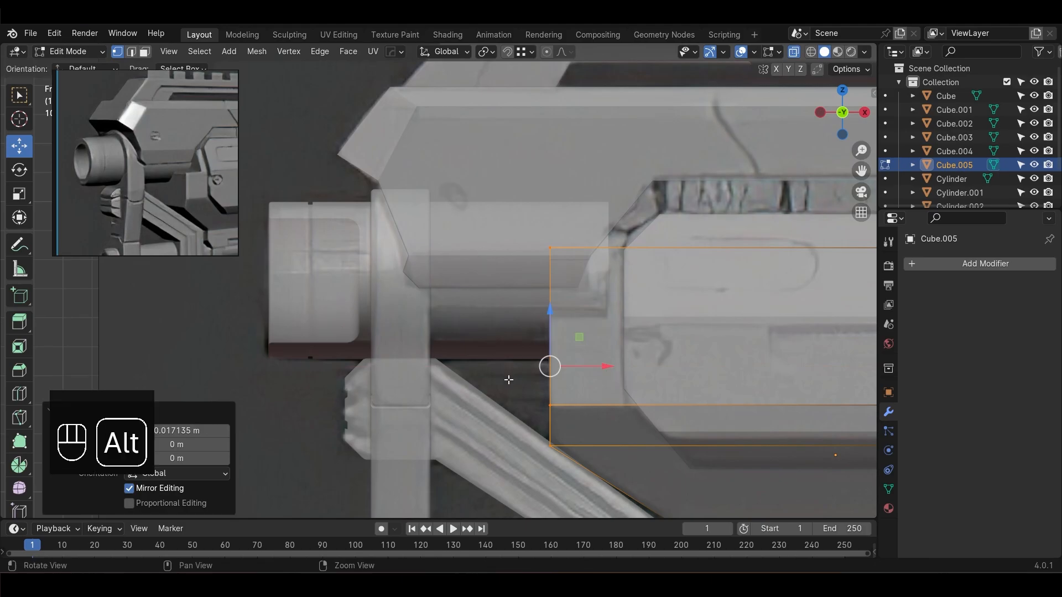
Add a horizontal loop cut through the mount block level with the barrel's notch, using a slide factor of -0.141
middle_click_drag(508, 379, 478, 361, "alt")
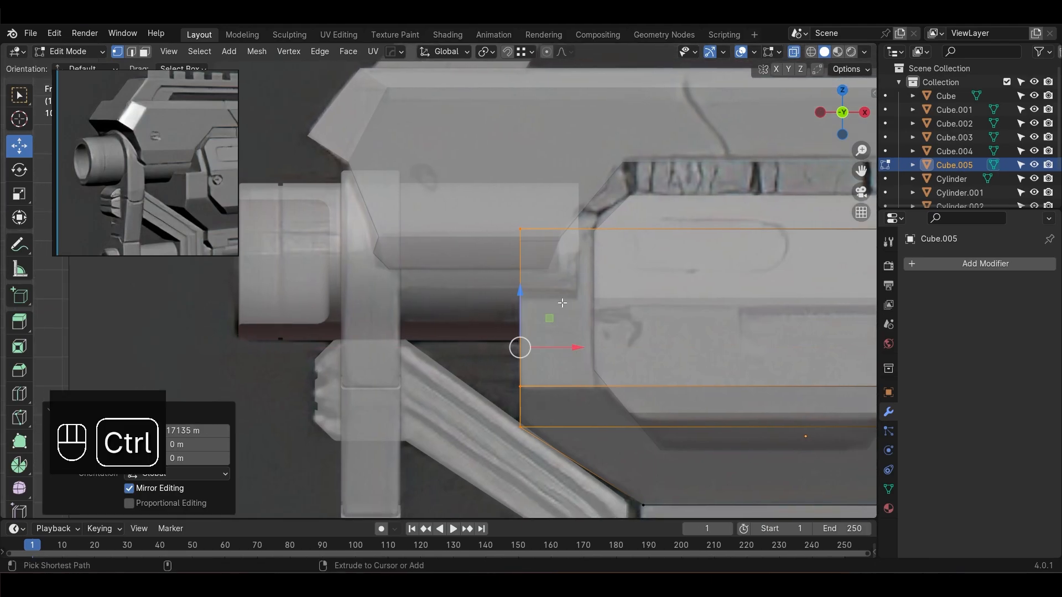
key("ctrl+r")
left_click(508, 290)
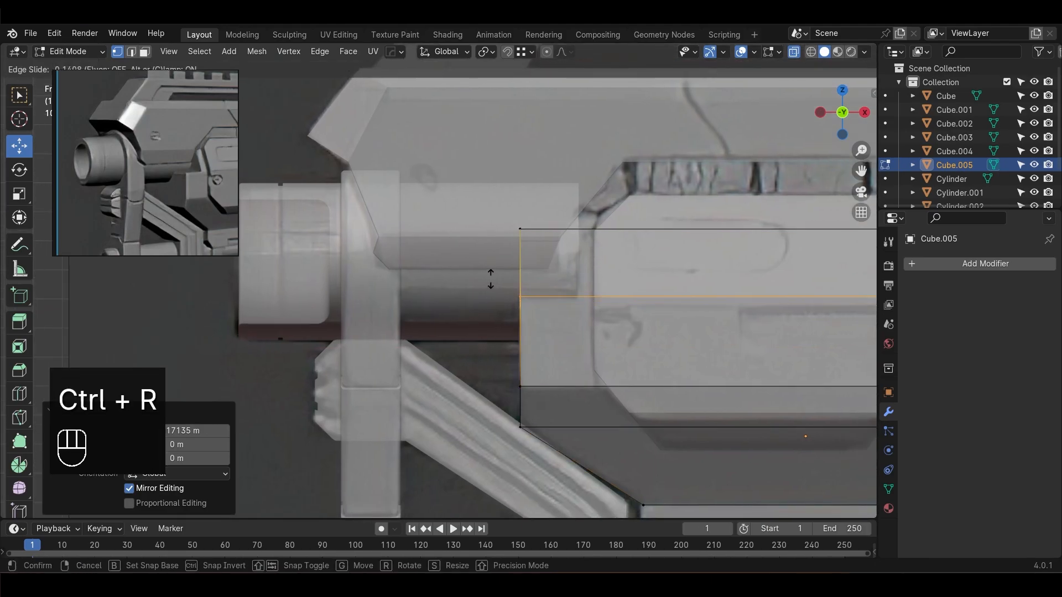
left_click(491, 279)
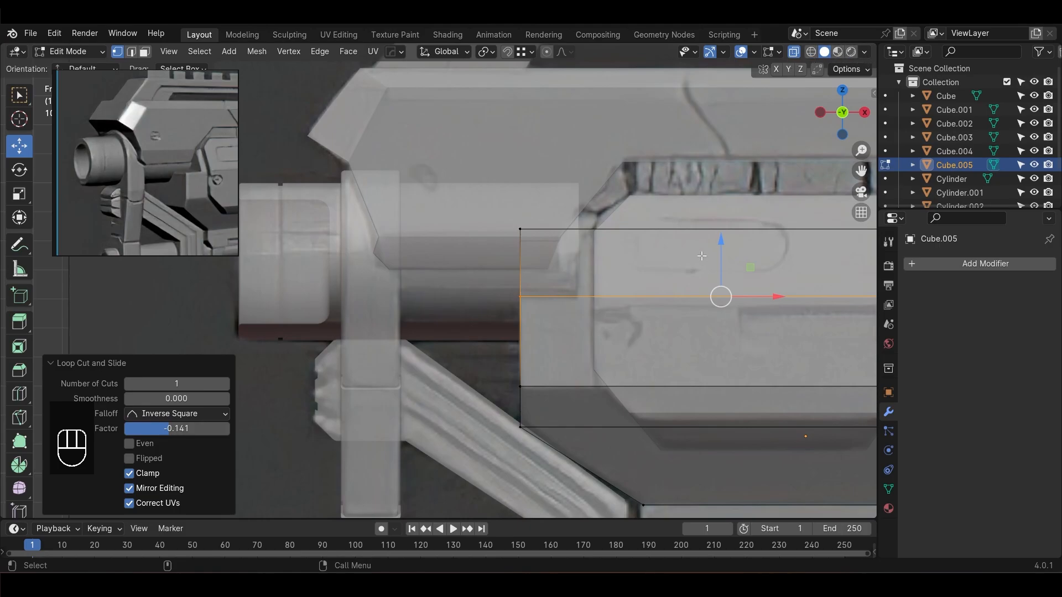
Turn on the wireframe overlay for the viewport so the edges of all parts are drawn
key("Tab")
left_click(777, 52)
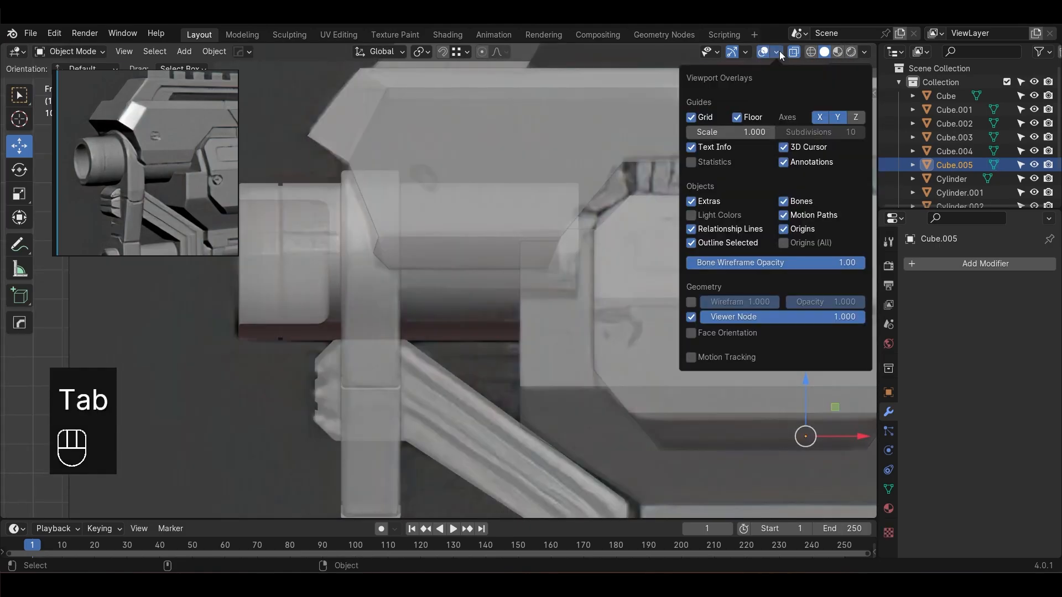
left_click(691, 303)
Raise the mount block's new horizontal edge loop about 0.0095 m along Z to meet the barrel notch
key("Tab")
middle_click_drag(762, 303, 694, 277, "shift")
scroll(661, 320, "up", 1)
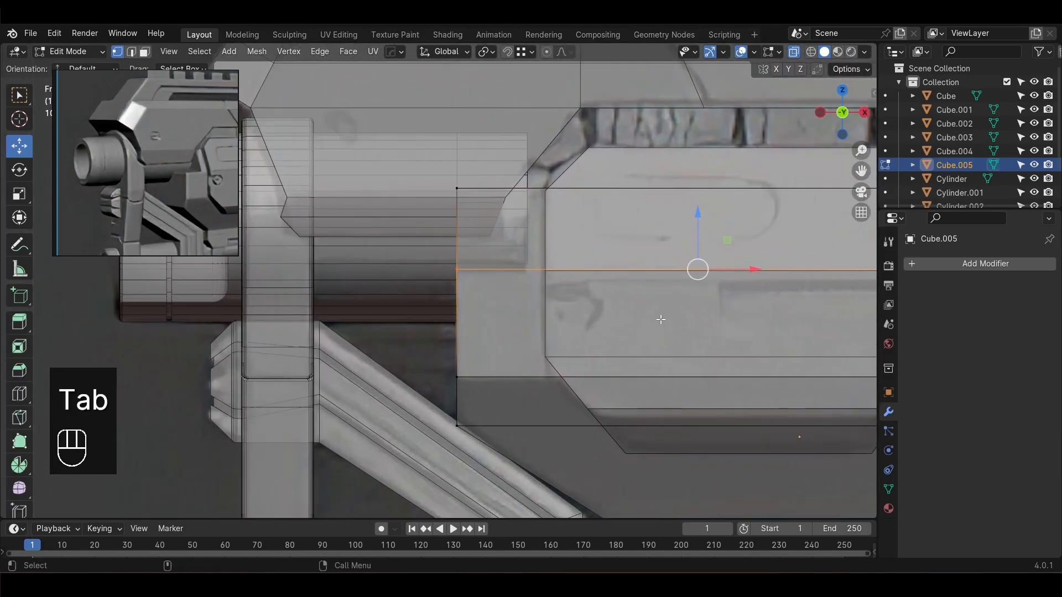
scroll(425, 241, "down", 3)
scroll(698, 244, "up", 3)
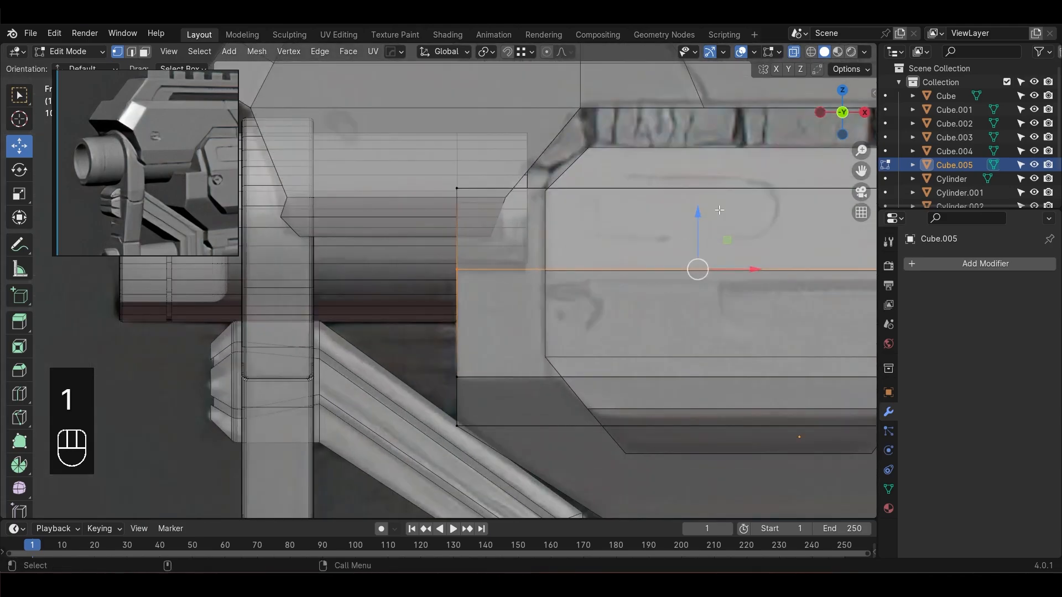
left_click_drag(698, 213, 700, 254)
left_click_drag(698, 210, 698, 210)
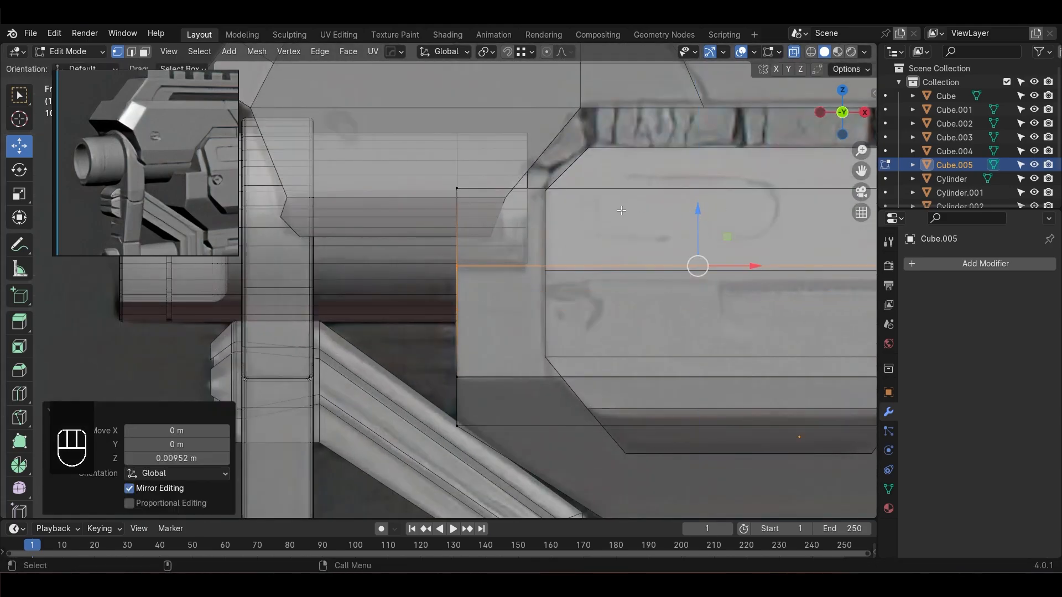
Add a vertical loop cut near the mount block's front, level with the barrel's rear end, using a slide factor of 0.703
key("ctrl+r")
left_click(546, 186)
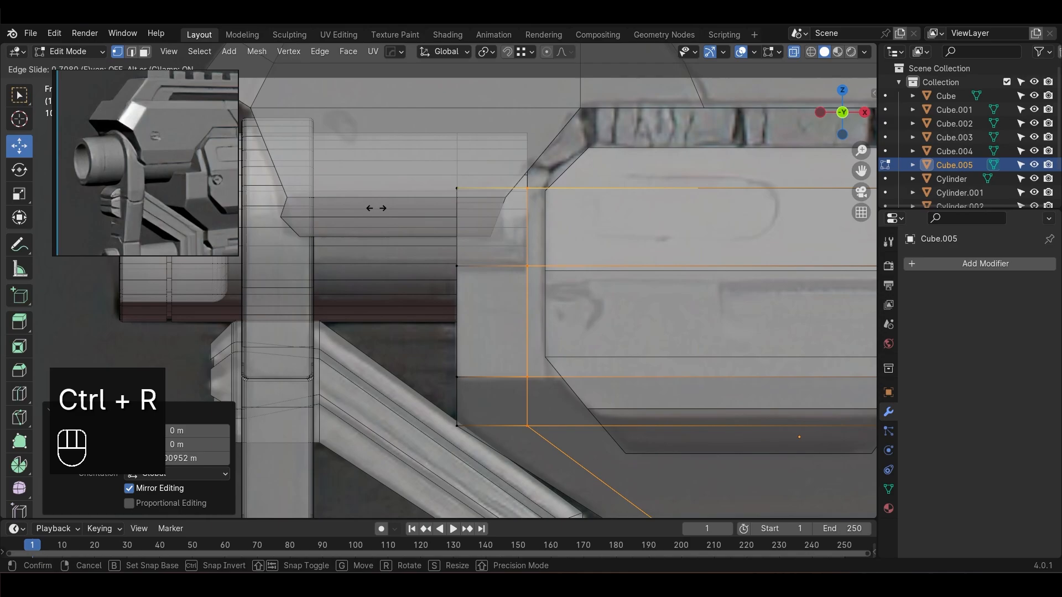
left_click(378, 211)
scroll(392, 169, "down", 2)
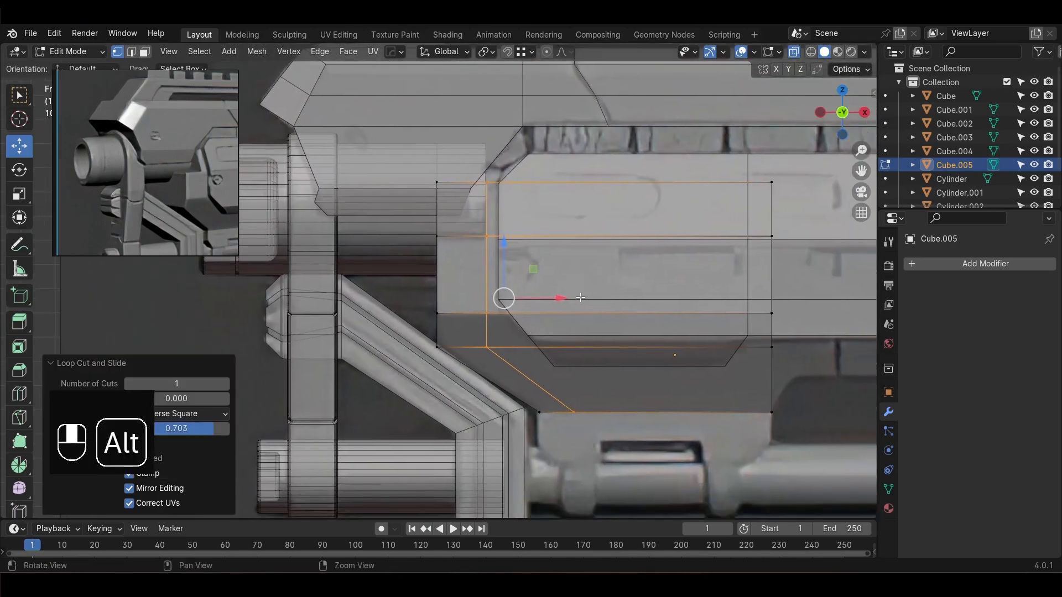
Delete the mount block's upper front corner faces ahead of the vertical cut to form a notch for the barrel
key("3")
key("x")
left_click(588, 211)
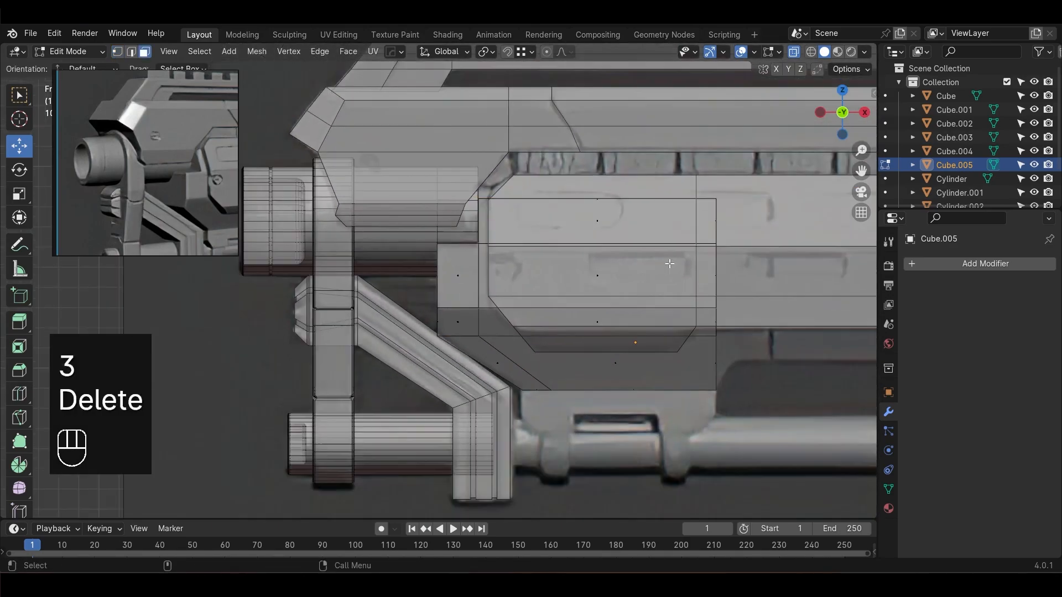
key("alt+z")
middle_click_drag(588, 212, 515, 340)
key("Tab")
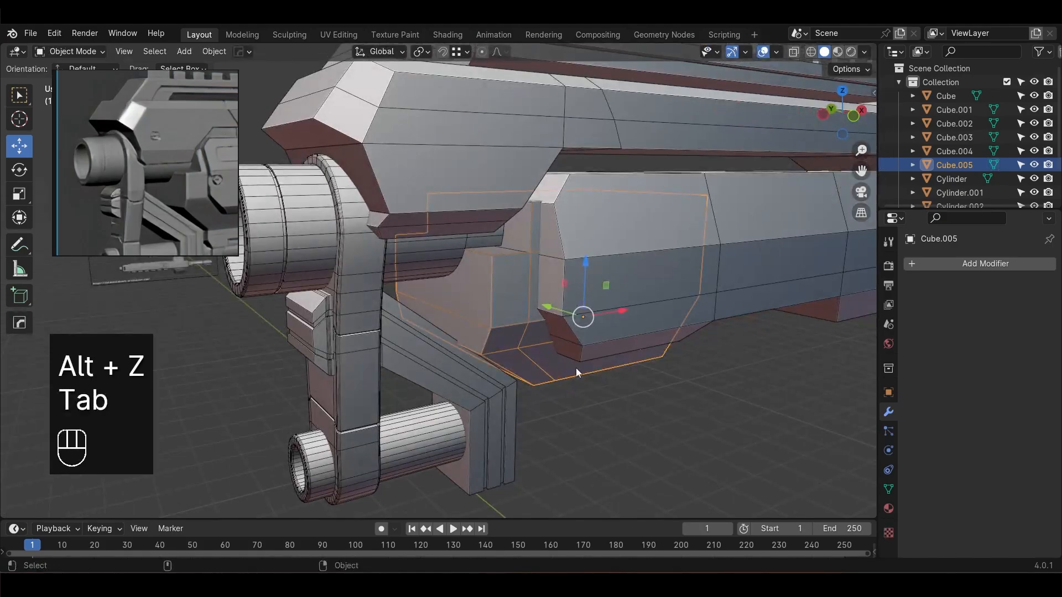
Fill the open notch in the mount block with a horizontal face and a vertical face
key("Tab")
key("2")
scroll(560, 313, "up", 2)
key("KP_1")
key("alt+z")
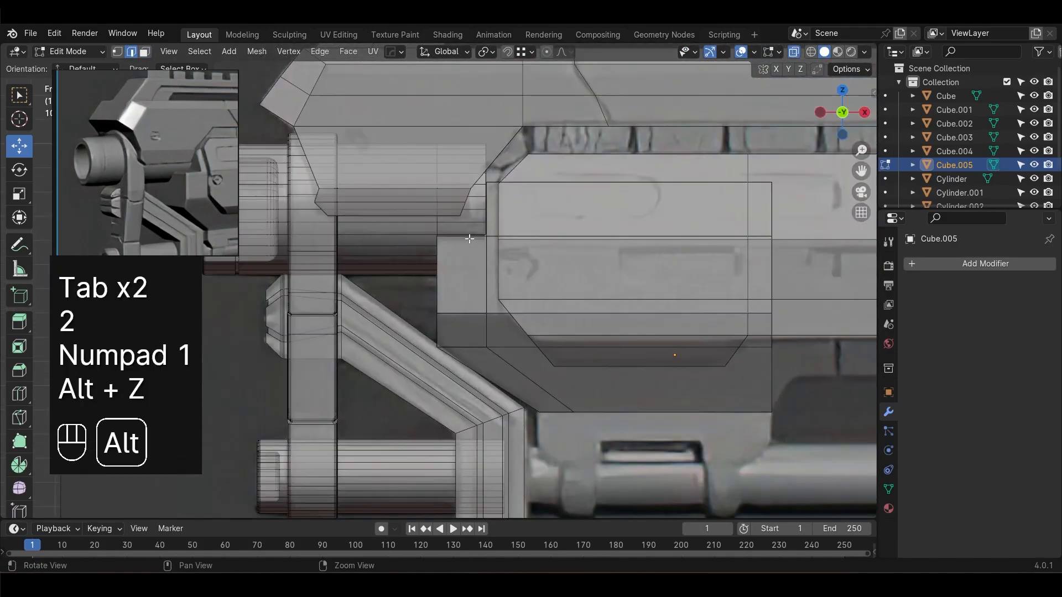
left_click(470, 237)
key("f")
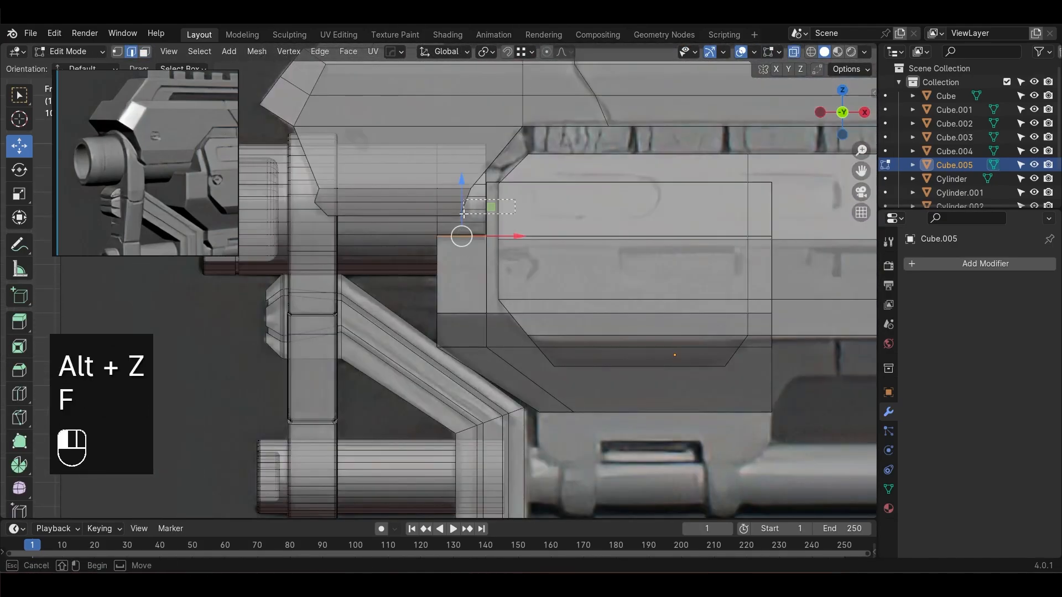
key("f")
key("Tab")
Scale the whole mount block wider along Y
middle_click_drag(507, 268, 623, 421)
key("alt+z")
left_click(602, 390)
left_click_drag(623, 421, 598, 336, "alt")
left_click(519, 321)
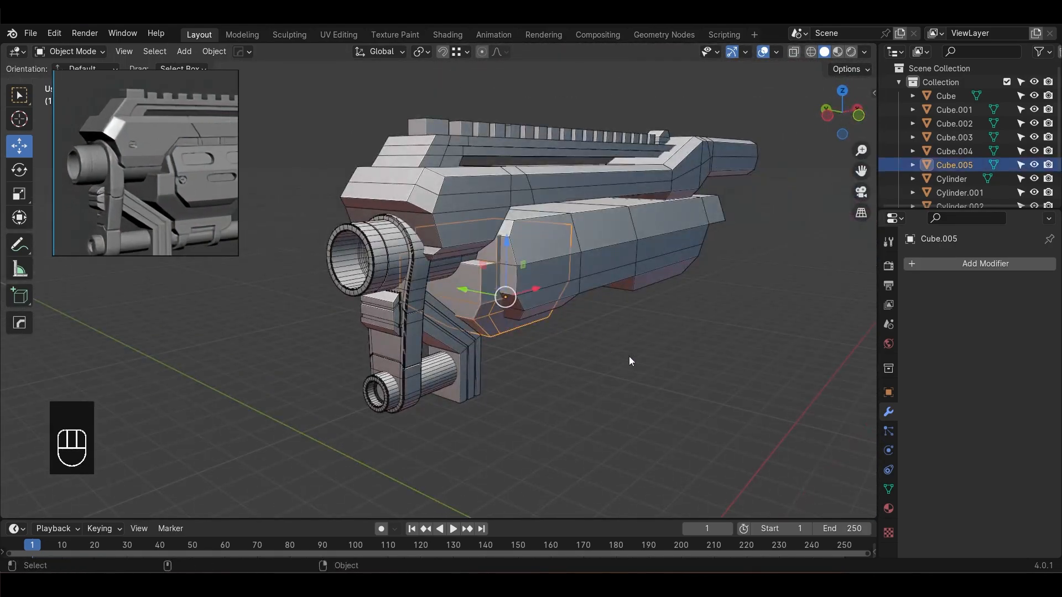
scroll(692, 358, "up", 1)
key("s")
key("y")
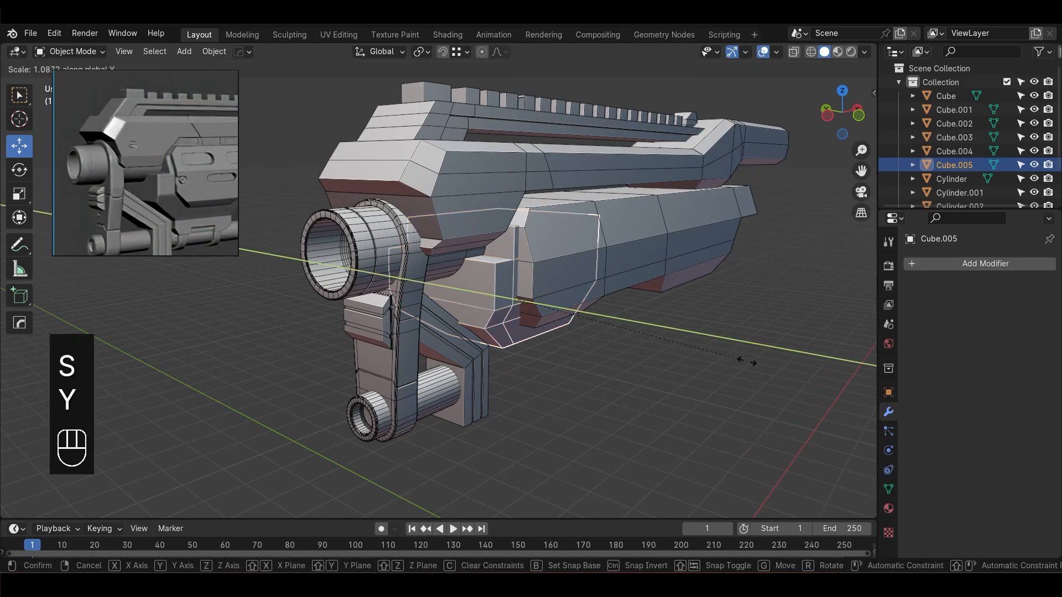
left_click(767, 375)
left_click(675, 357)
Narrow the mount block's top face along Y to about 0.86 so it stays inside the handguard
scroll(642, 354, "up", 3)
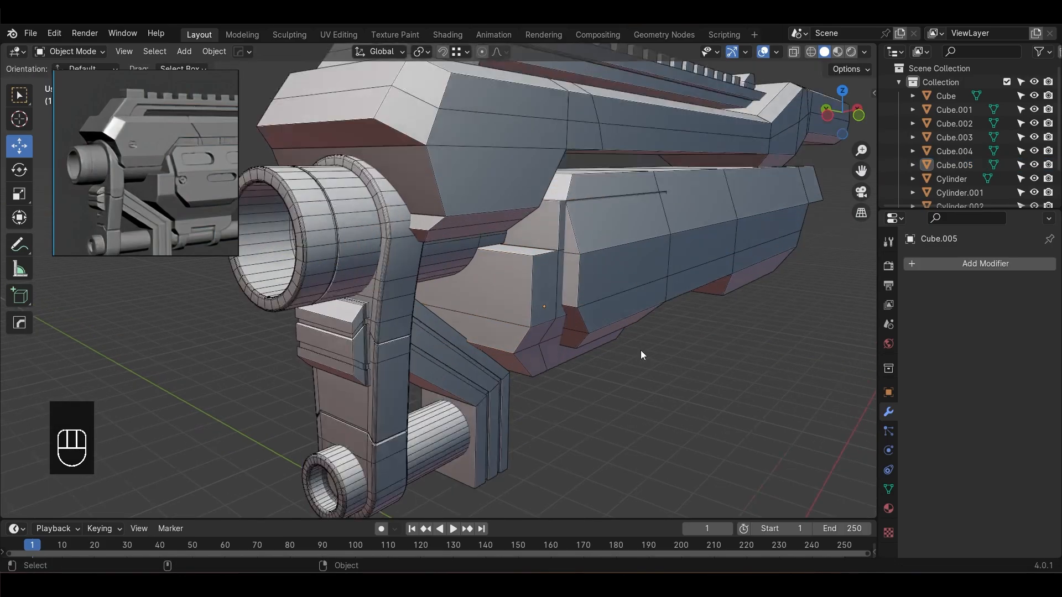
key("Tab")
left_click_drag(631, 253, 752, 249, "alt")
left_click(579, 212)
key("s")
key("y")
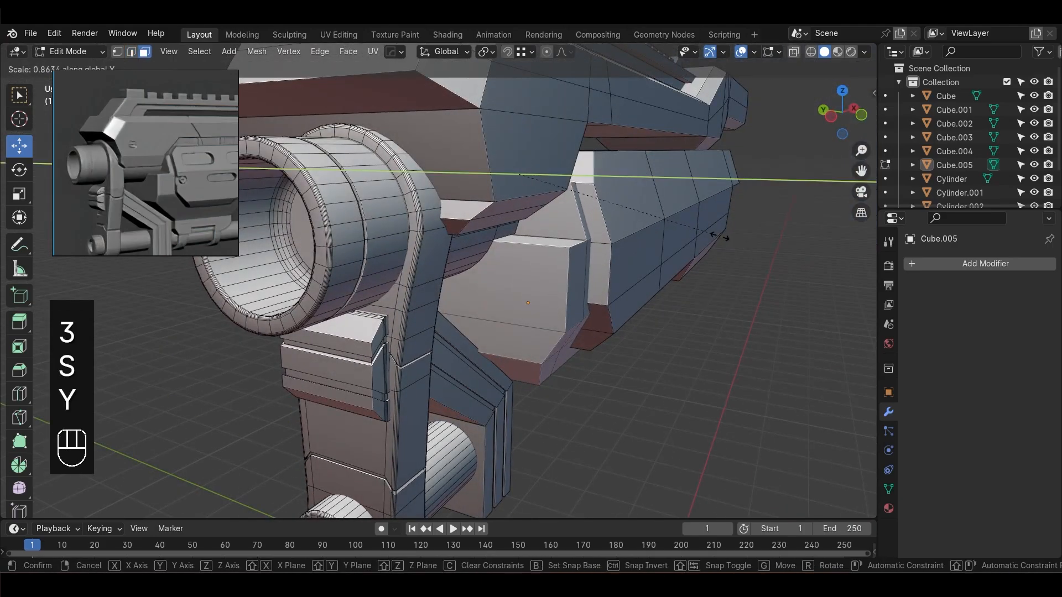
left_click(716, 235)
Slide the mount block's lower horizontal row of vertices slightly upward along their edges in front view
left_click_drag(753, 351, 552, 355, "alt")
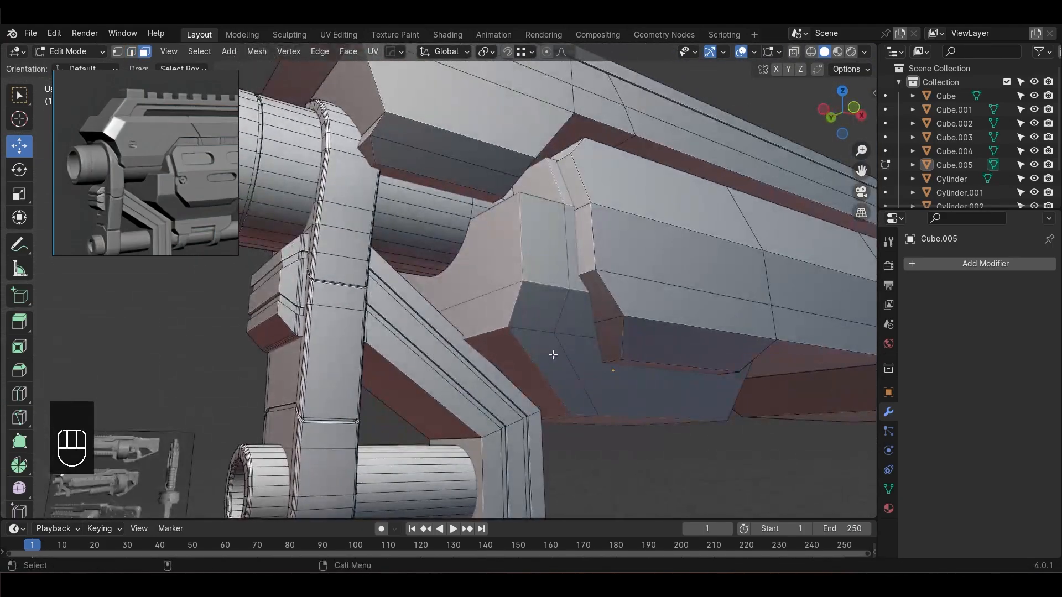
key("KP_1")
key("1")
key("alt+z")
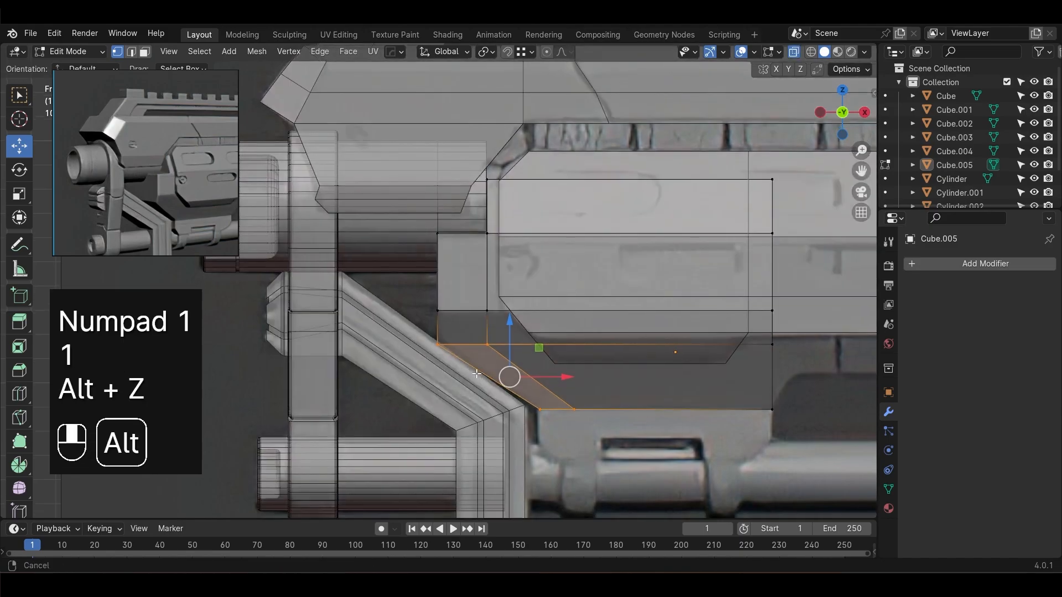
left_click_drag(417, 314, 801, 363)
key("shift+v")
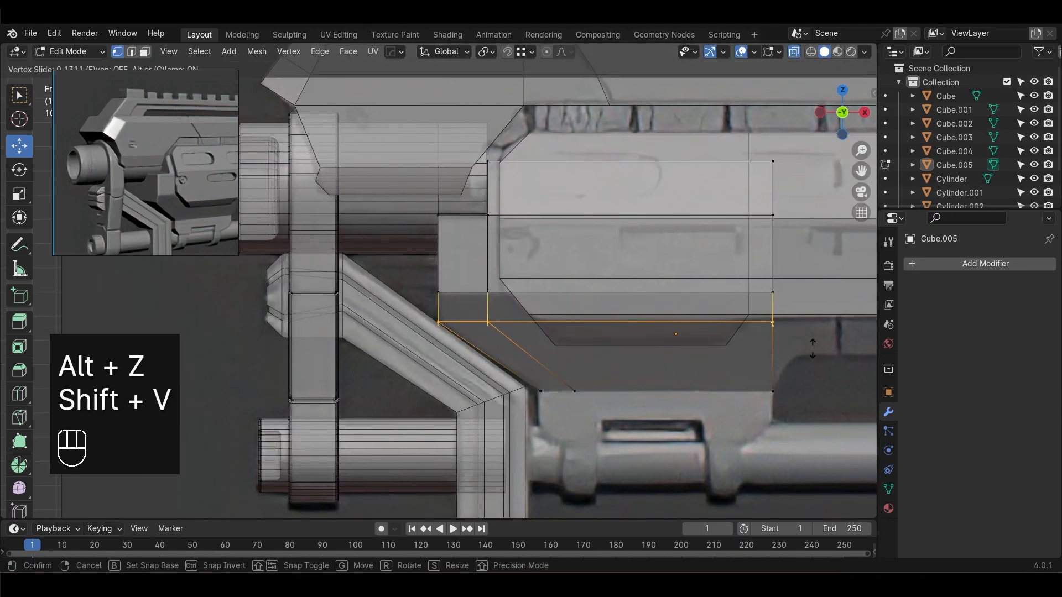
left_click(810, 344)
key("Tab")
left_click_drag(699, 477, 739, 363, "alt")
key("alt+z")
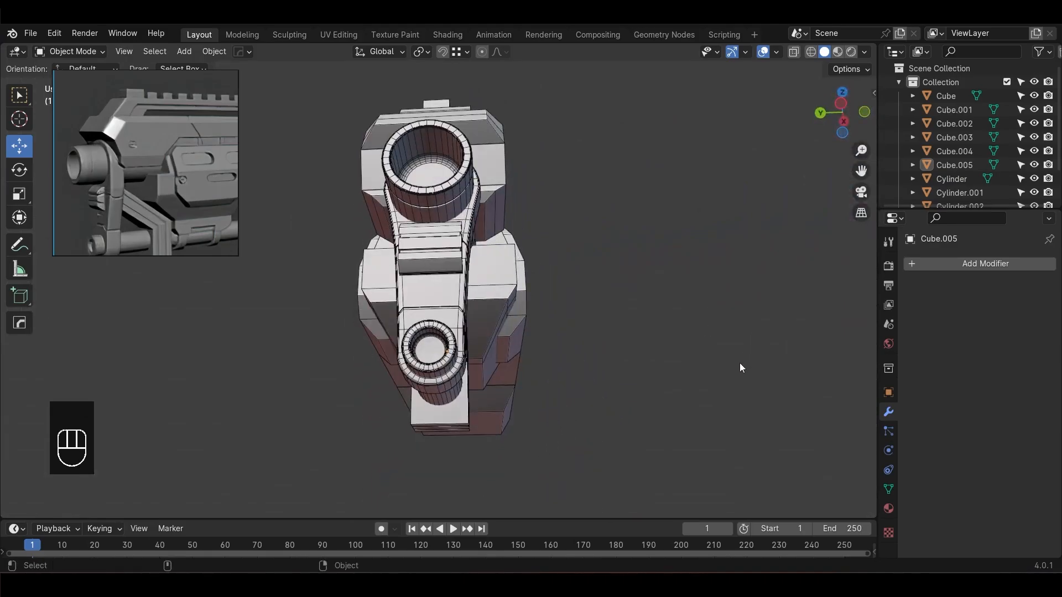
Check the mount block's profile against the handguard from the end view and save the file
key("KP_3")
key("alt+z")
key("Tab")
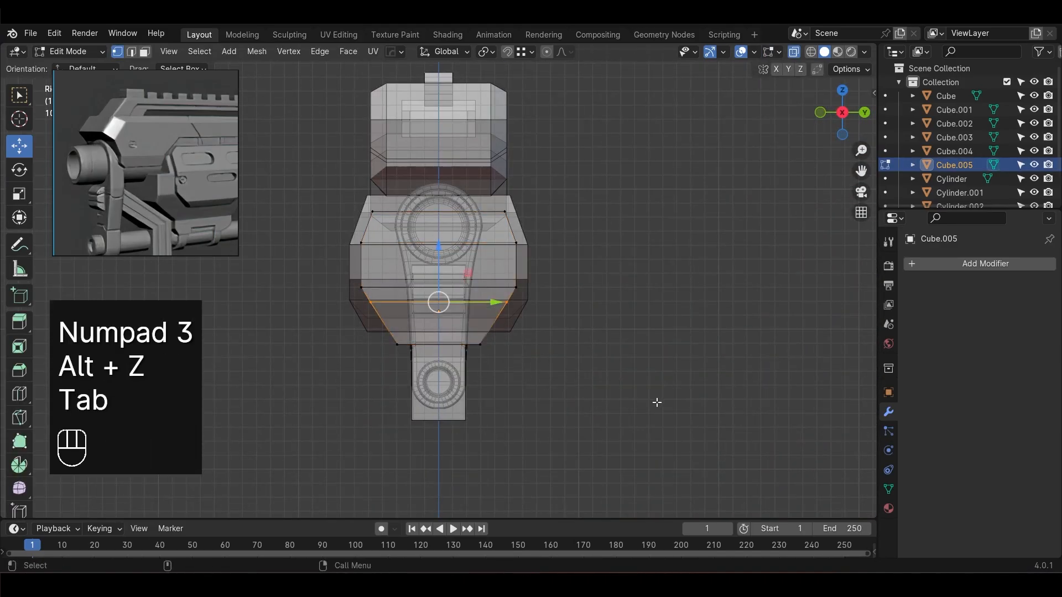
key("Tab")
scroll(516, 336, "up", 5)
scroll(550, 425, "down", 4)
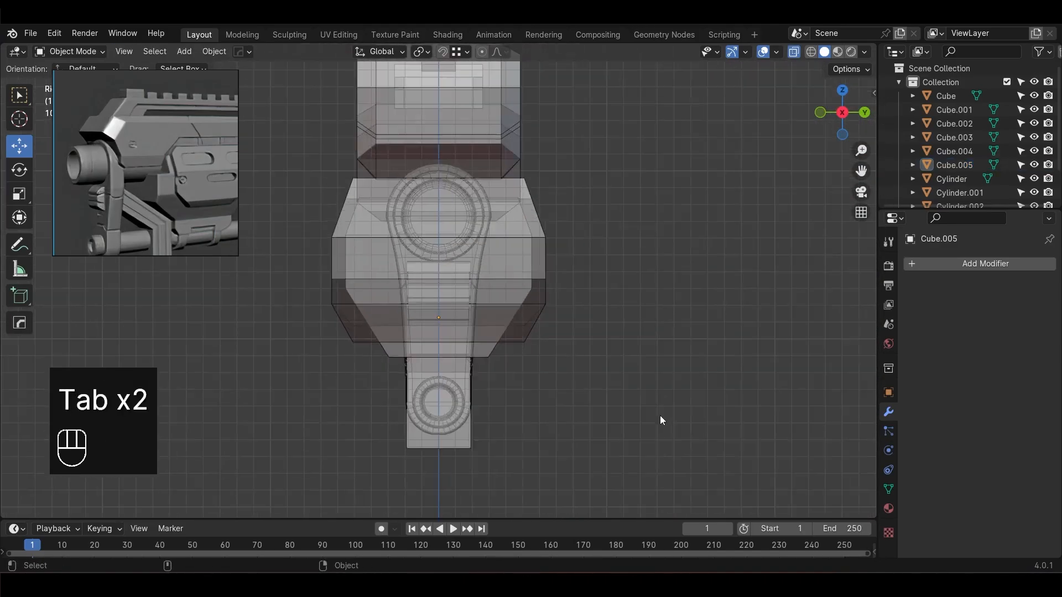
middle_click_drag(661, 422, 607, 431)
key("ctrl+s")
key("alt+z")
scroll(642, 424, "up", 2)
left_click_drag(643, 423, 568, 373, "alt")
scroll(546, 373, "down", 1, "alt")
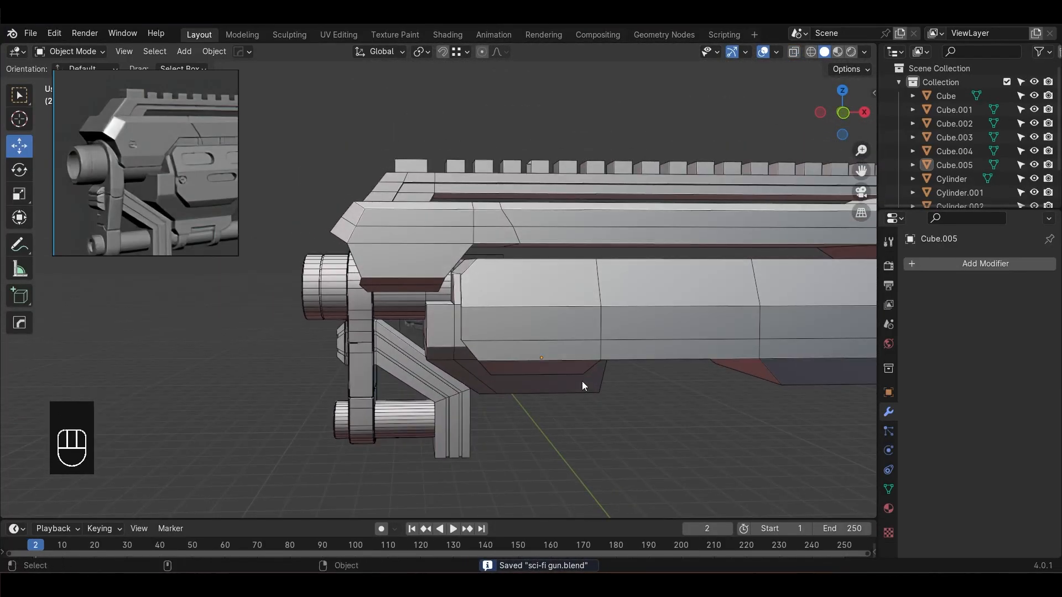
Add a horizontal loop cut through the mount block's lower section, just below the handguard
key("KP_1")
scroll(586, 359, "down", 1)
scroll(530, 329, "up", 2)
key("alt+z")
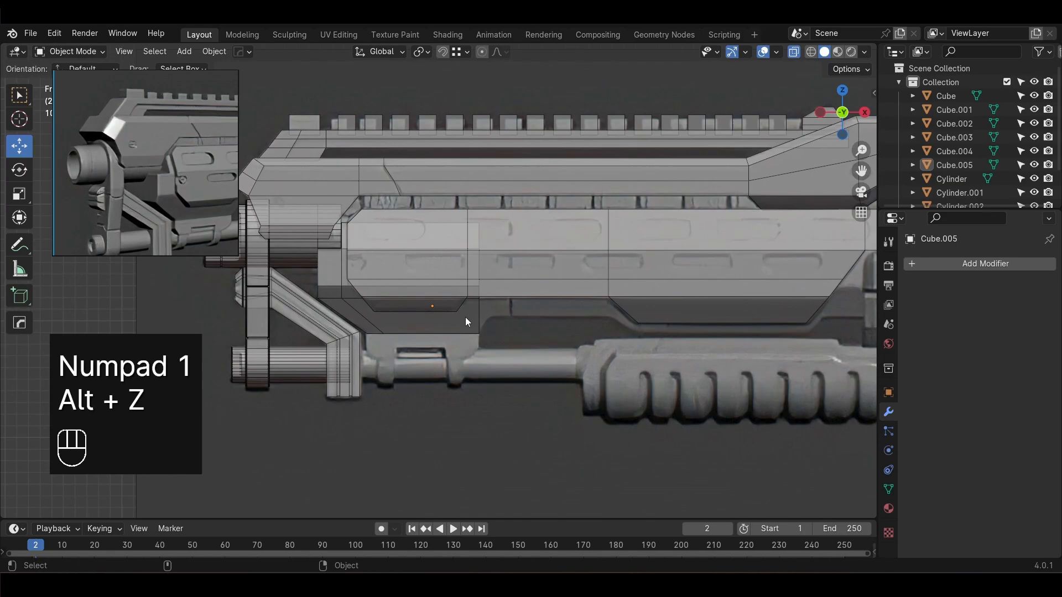
key("Tab")
key("ctrl+z")
key("ctrl+z")
scroll(481, 302, "up", 2)
key("ctrl+r")
left_click(484, 299)
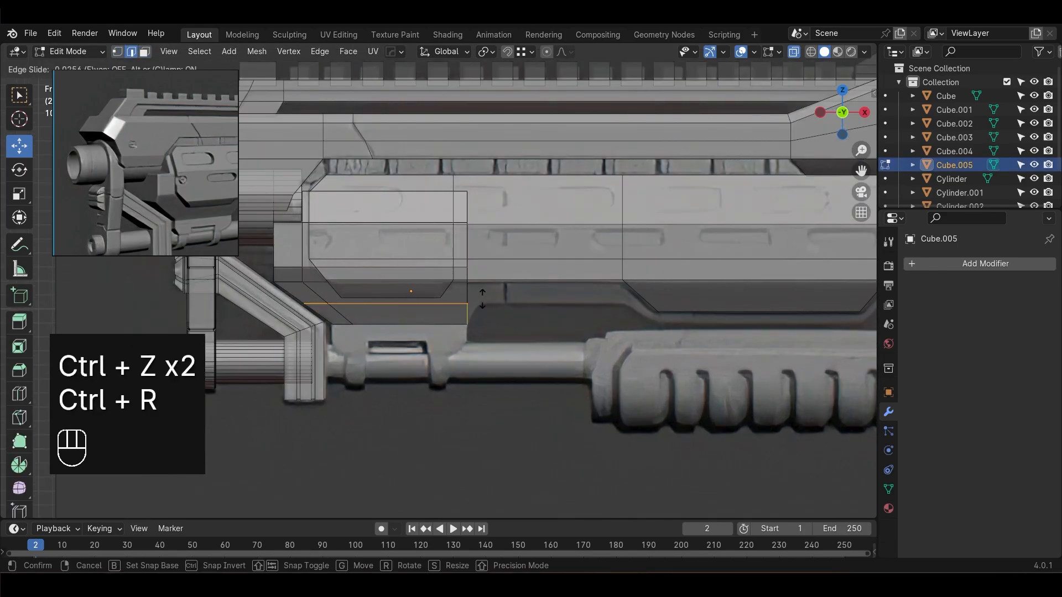
Move the mount block's rear vertices above the new cut slightly back along X to form a sloped lower corner
key("1")
left_click_drag(491, 309, 449, 181)
left_click_drag(532, 250, 539, 254)
left_click(489, 253)
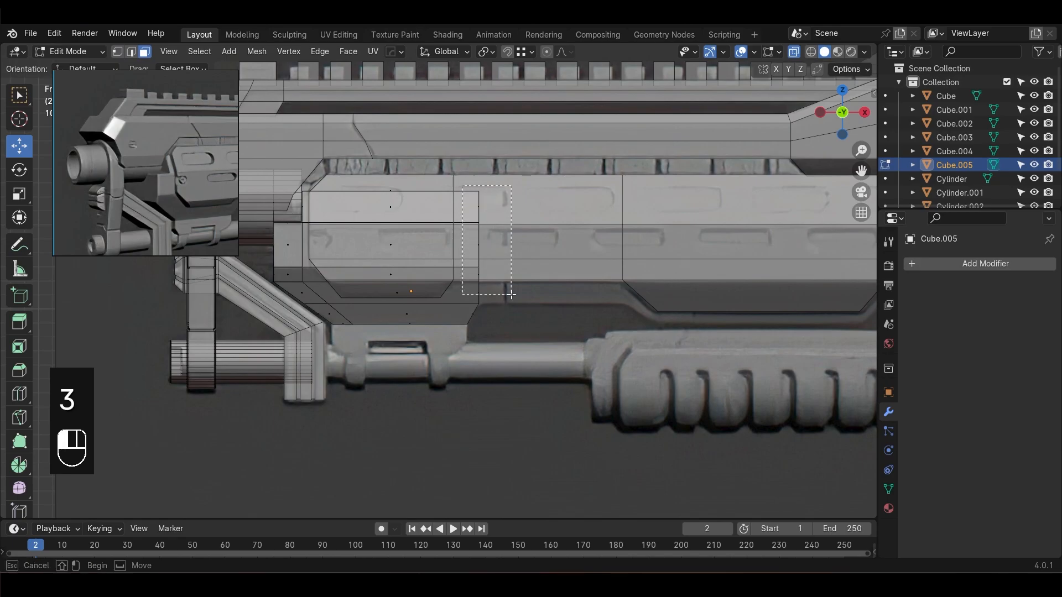
Extrude the mount block's upper rear faces backward in three sections: about 1.03 m, about 1.81 m, and up to the drum magazine
left_click_drag(511, 294, 511, 295)
middle_click(543, 299, "alt")
key("e")
left_click(695, 279)
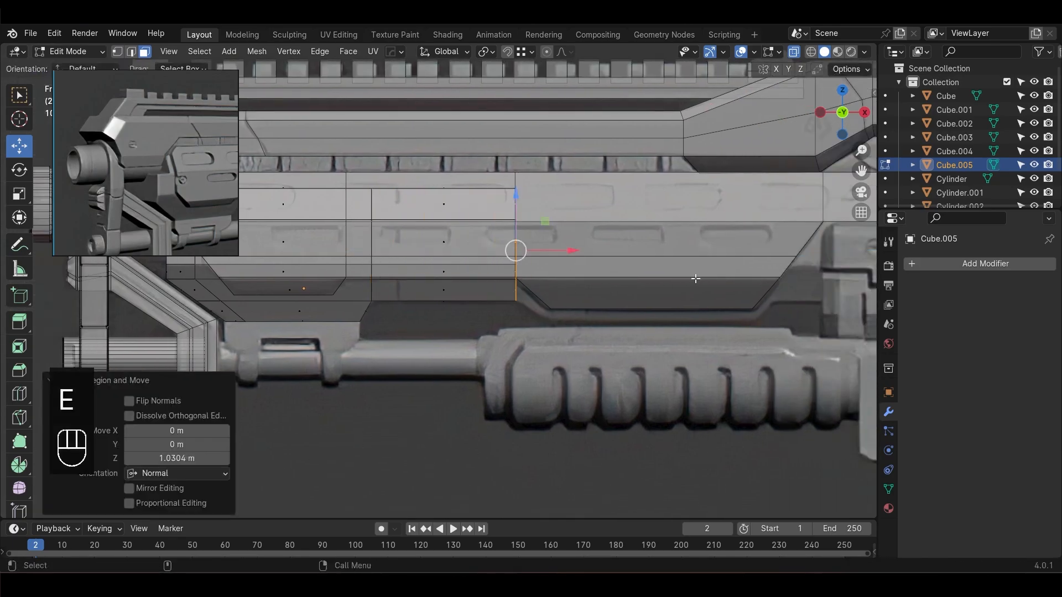
middle_click_drag(707, 308, 621, 305, "shift")
key("e")
left_click(872, 289)
middle_click_drag(872, 289, 761, 285, "shift")
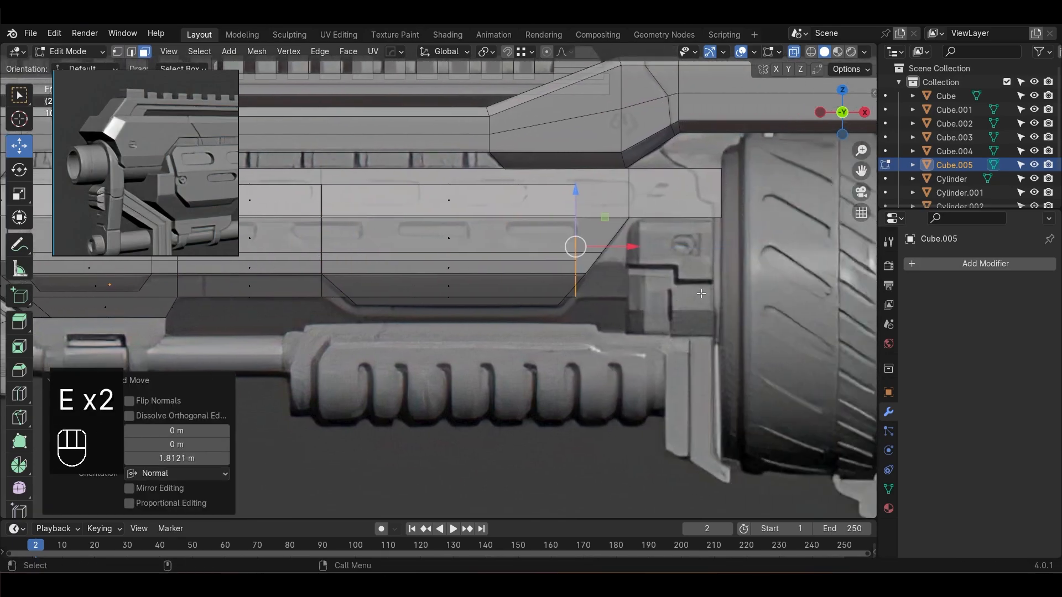
key("e")
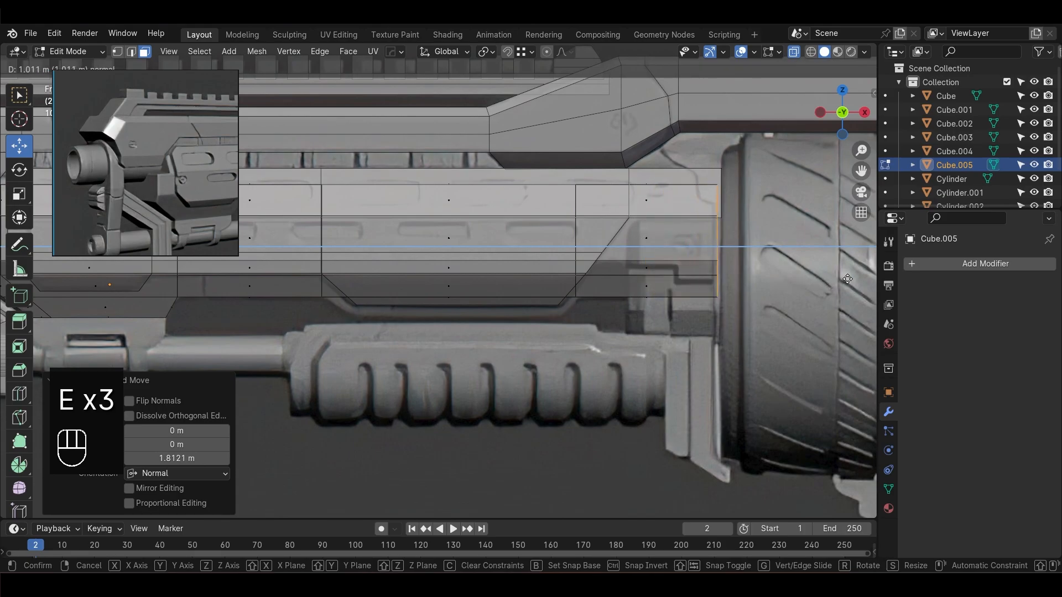
right_click(852, 278)
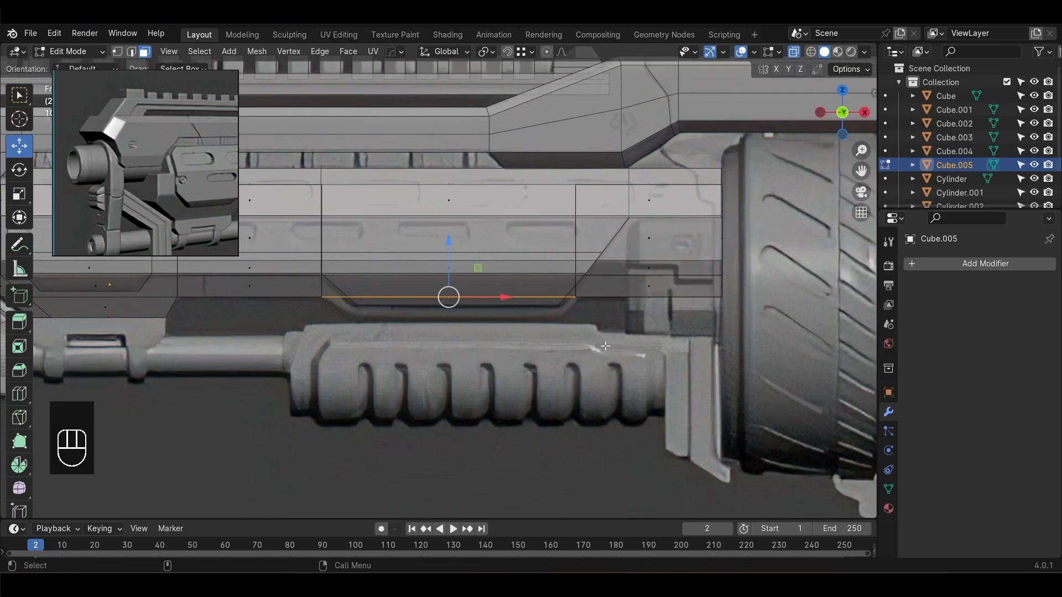
Extrude the middle section's bottom face down about 0.166 m and taper it by scaling to 0.784 along X
key("e")
left_click(616, 369)
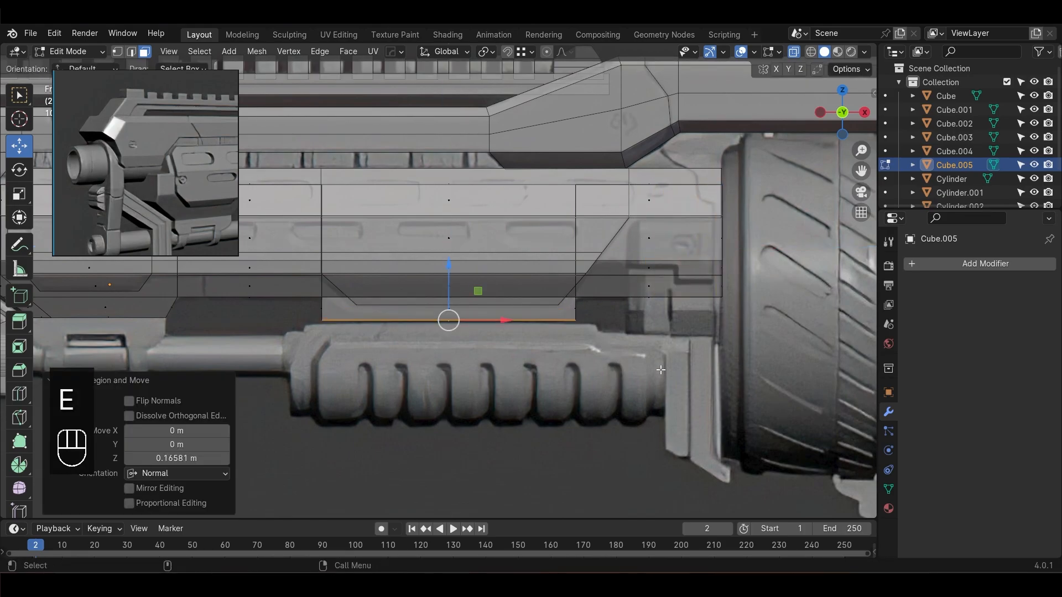
key("s")
key("x")
left_click(613, 368)
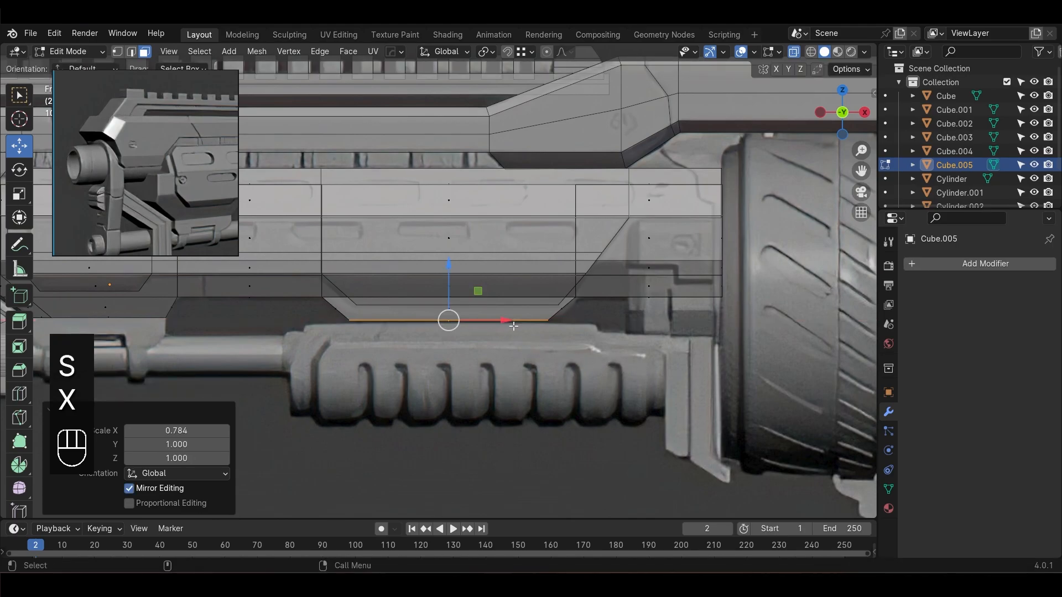
left_click_drag(510, 323, 517, 323)
key("Tab")
scroll(578, 380, "down", 3)
key("alt+z")
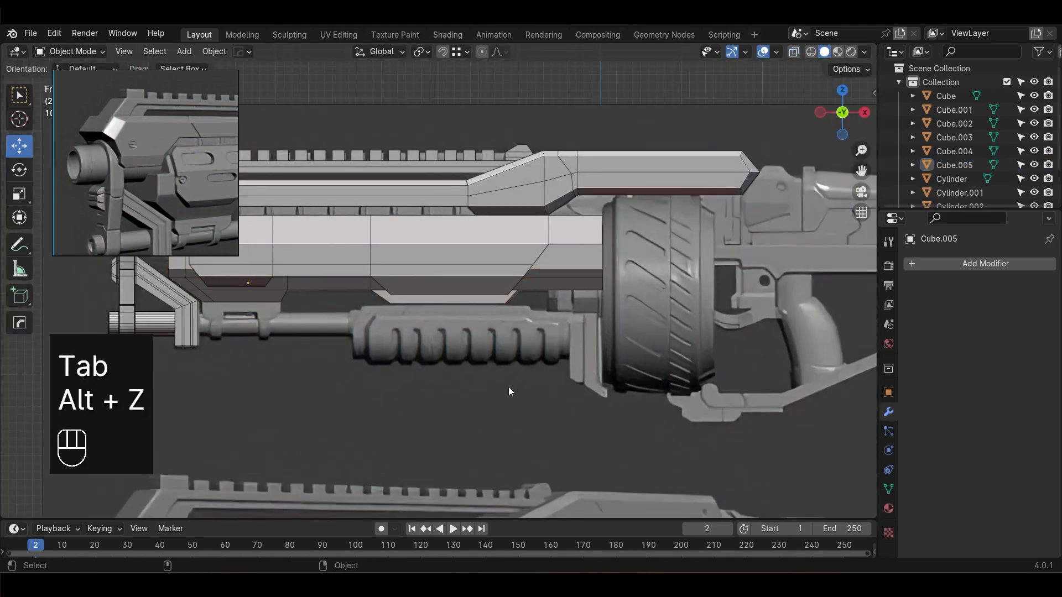
left_click_drag(509, 386, 442, 276, "alt")
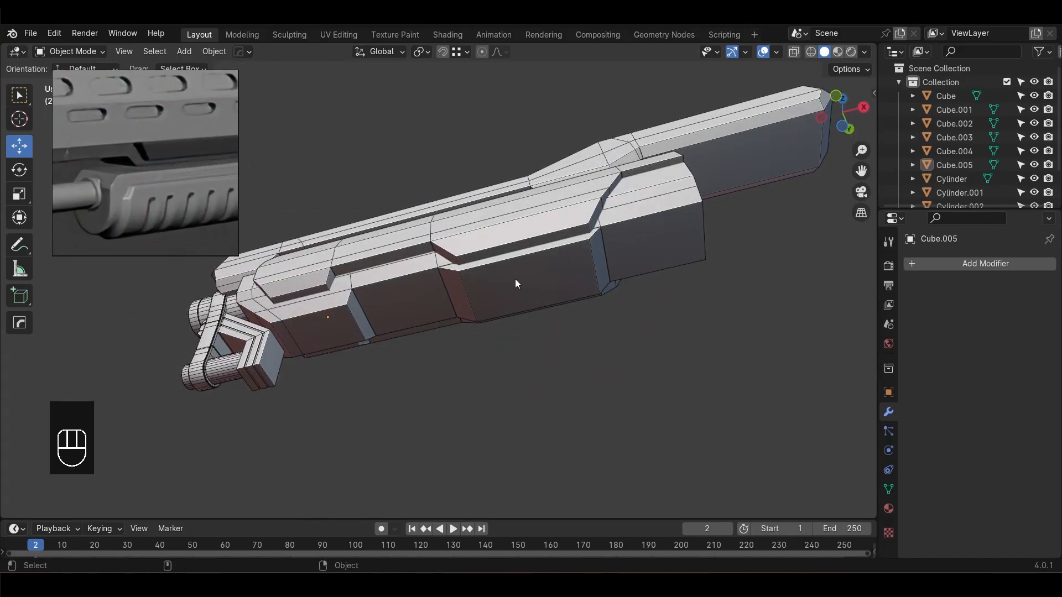
Select the extruded ridge's bottom corner vertices in end view and narrow them along Y to match the block's sloped sides
left_click(539, 305)
key("KP_3")
key("alt+z")
scroll(510, 340, "up", 5)
key("Tab")
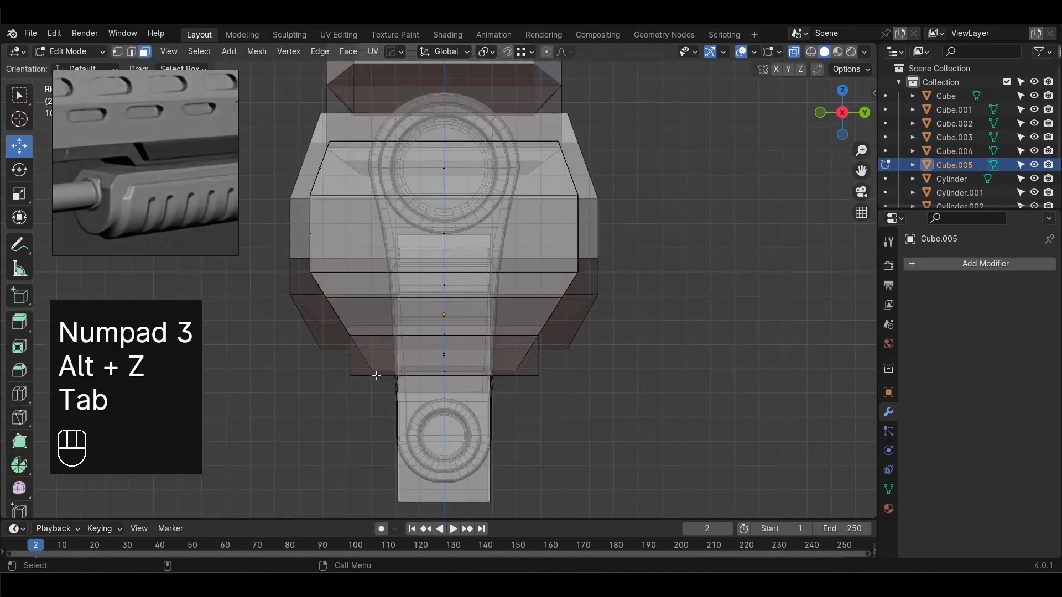
key("1")
left_click_drag(338, 359, 365, 398)
left_click_drag(560, 397, 521, 362, "shift")
left_click_drag(620, 402, 647, 374, "alt+shift")
key("s")
key("y")
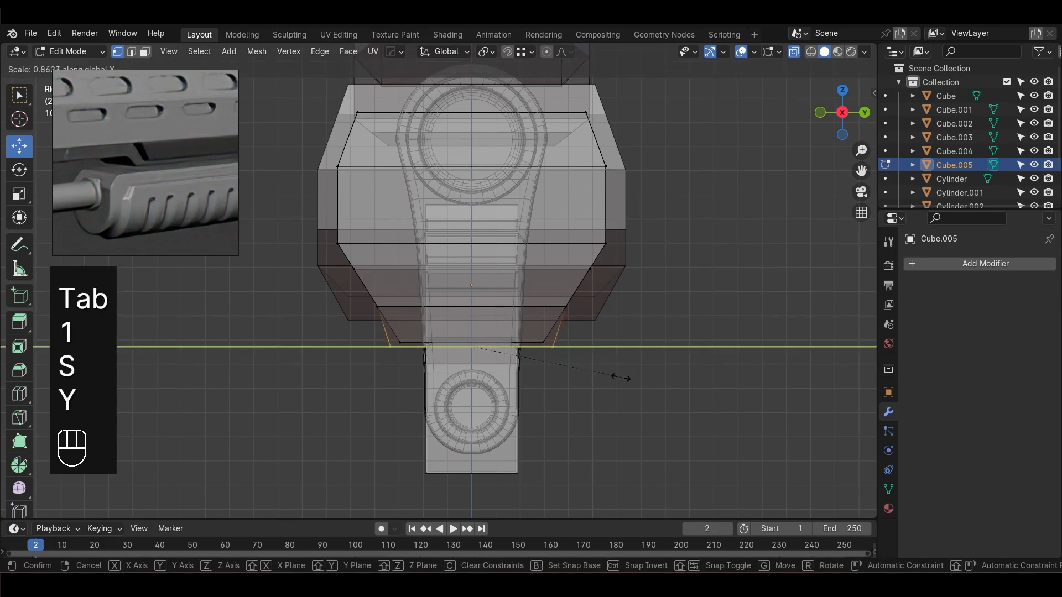
left_click(598, 374)
key("Tab")
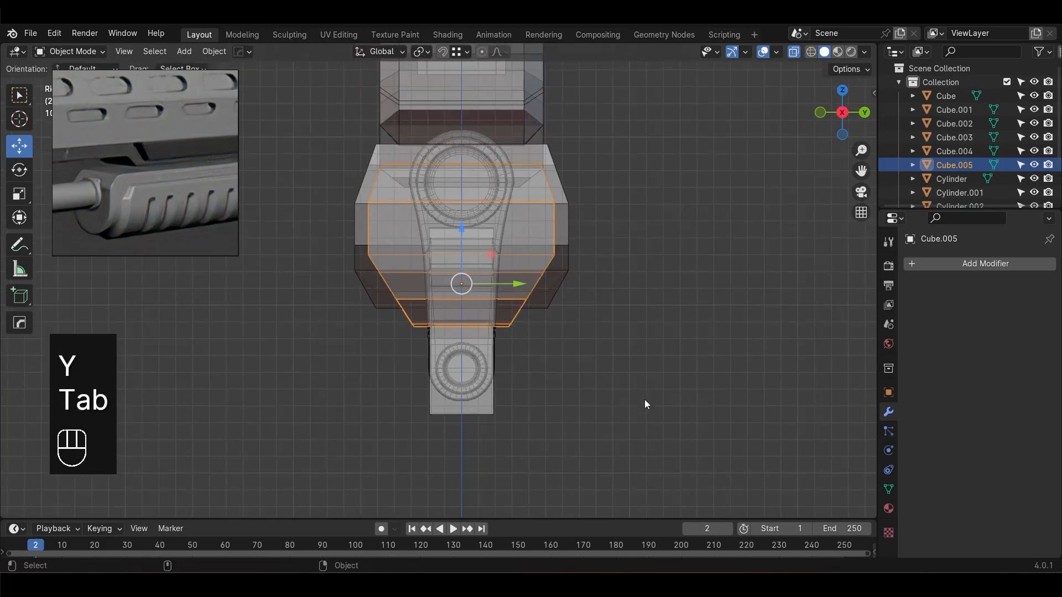
Return the view to solid display and save the Blender file
key("alt+z")
middle_click_drag(589, 391, 688, 399)
scroll(548, 382, "down", 7)
left_click_drag(688, 399, 664, 370, "alt")
key("ctrl+s")
Extend the lower tube by moving its rear end vertices along X in front view until it meets the handguard grip
scroll(585, 367, "down", 2)
scroll(585, 366, "down", 1, "alt")
left_click_drag(585, 366, 594, 284, "alt")
key("KP_1")
scroll(593, 379, "up", 4)
scroll(436, 304, "up", 4)
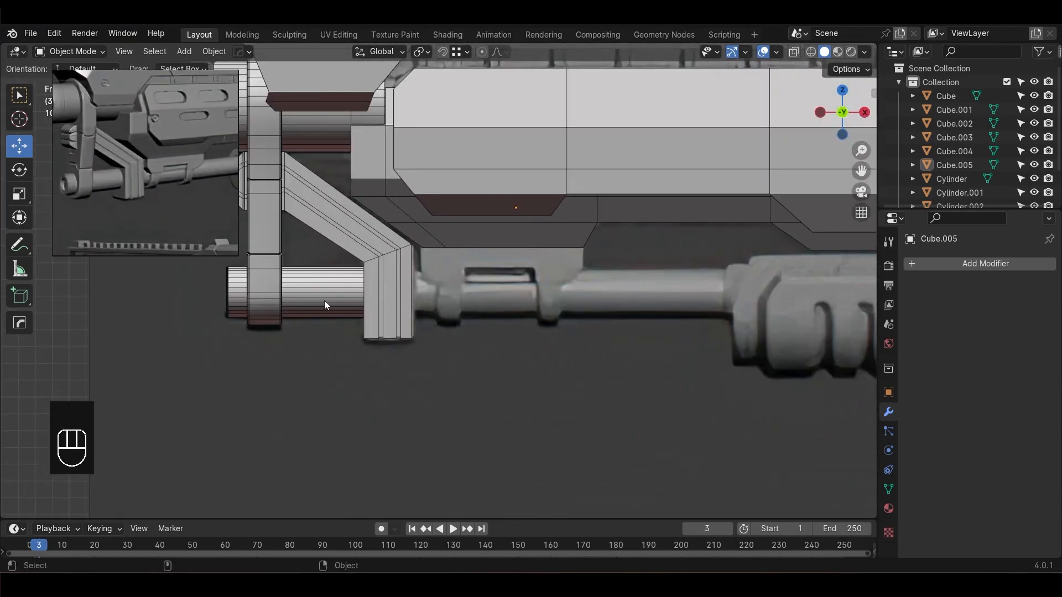
scroll(355, 307, "down", 1)
right_click_drag(360, 311, 342, 309, "alt")
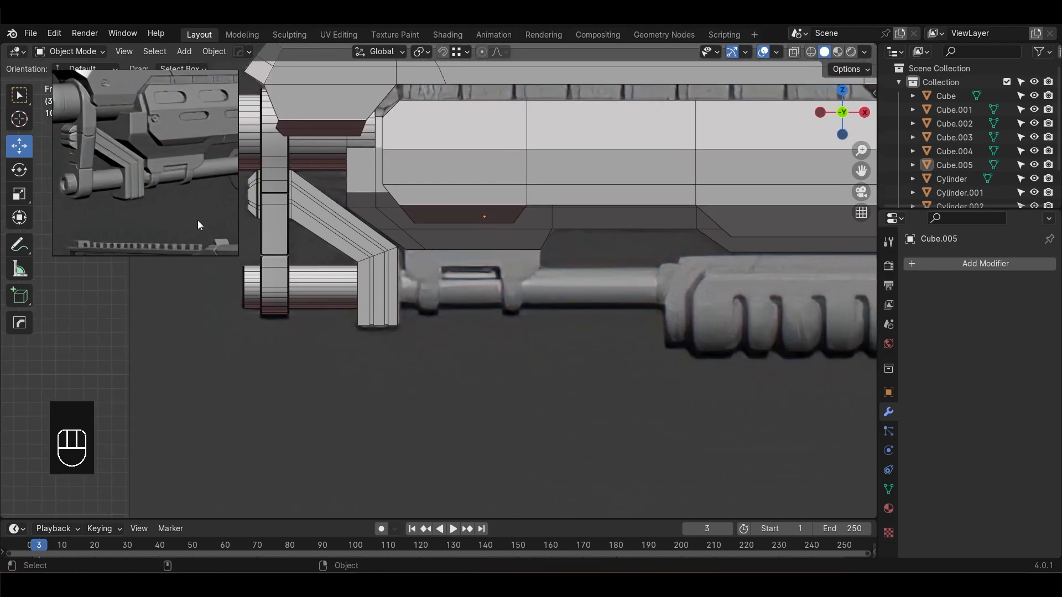
left_click(367, 301)
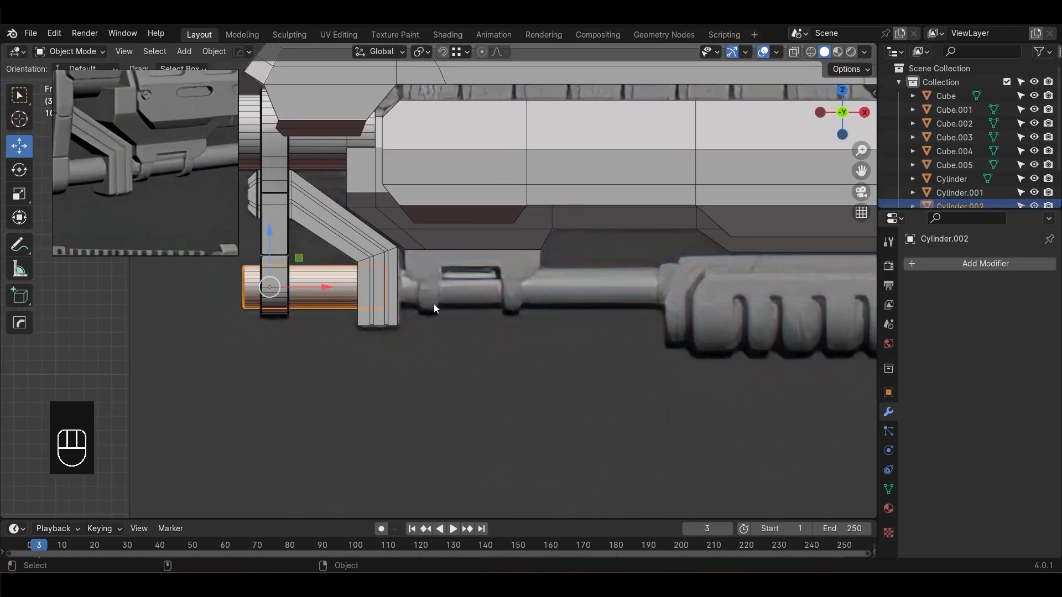
key("Tab")
key("1")
key("alt+z")
left_click_drag(441, 287, 712, 297)
middle_click_drag(699, 317, 525, 332, "alt")
scroll(516, 351, "up", 1)
left_click(518, 335)
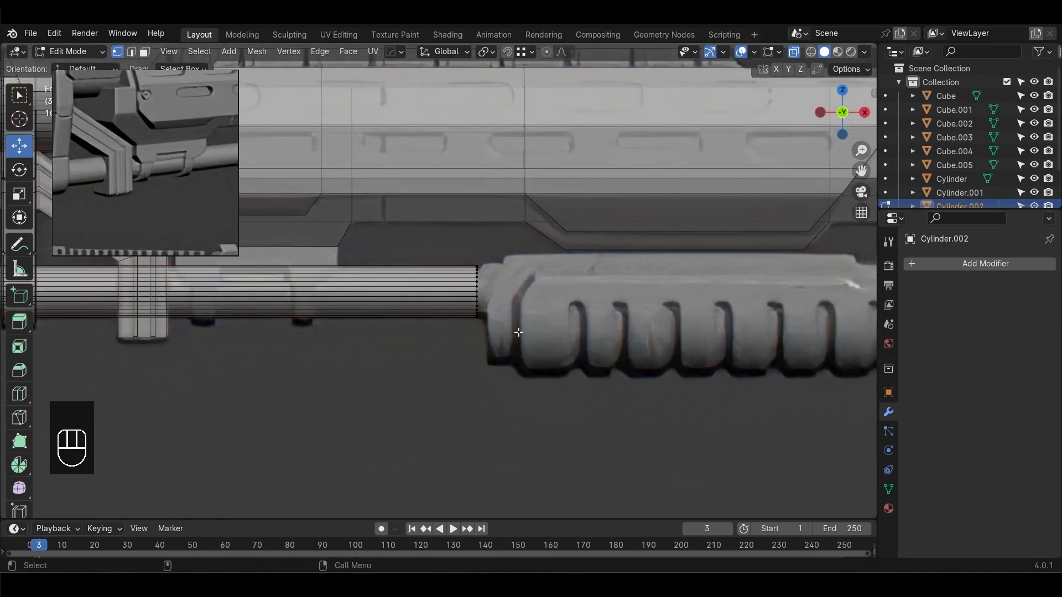
Extrude the tube's rear end face scaled to 1.148, shift it slightly along X, and extrude once more into a short collar
scroll(589, 318, "up", 1)
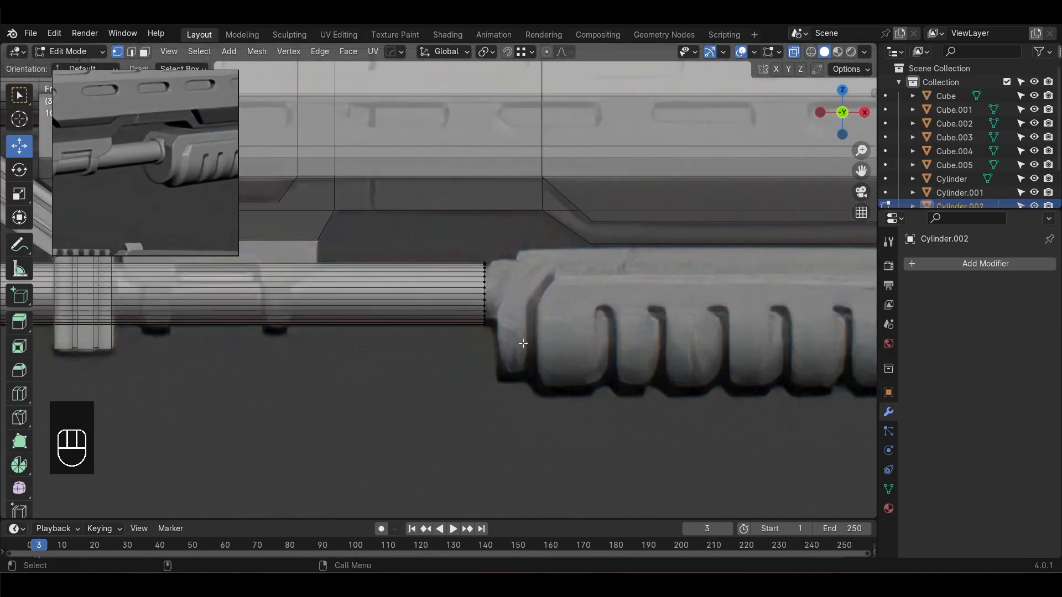
left_click_drag(529, 374, 462, 221)
key("3")
left_click_drag(540, 362, 467, 207)
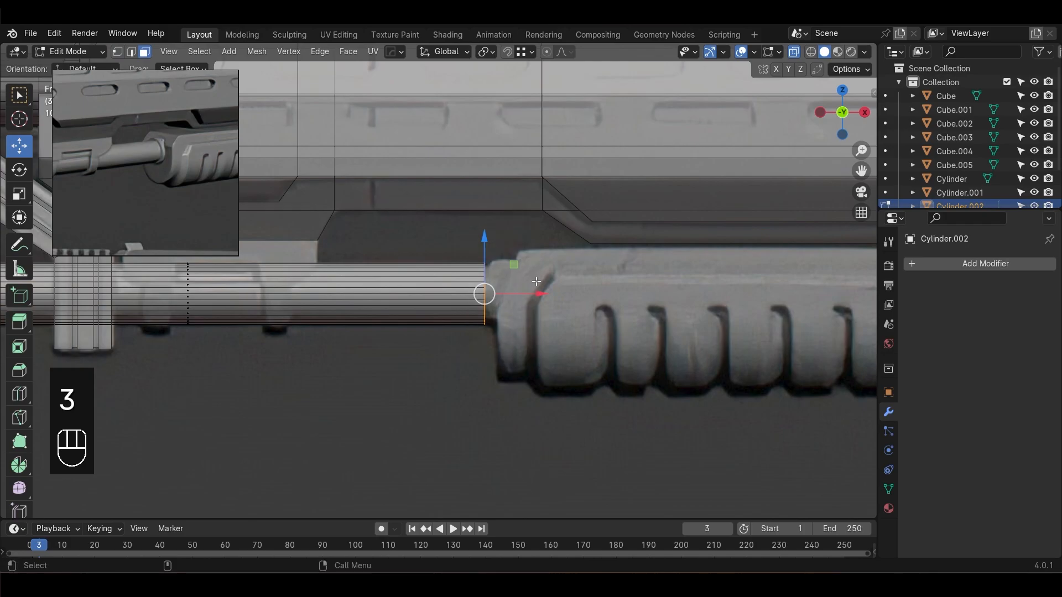
left_click_drag(539, 294, 547, 297)
key("e")
key("s")
left_click(647, 307)
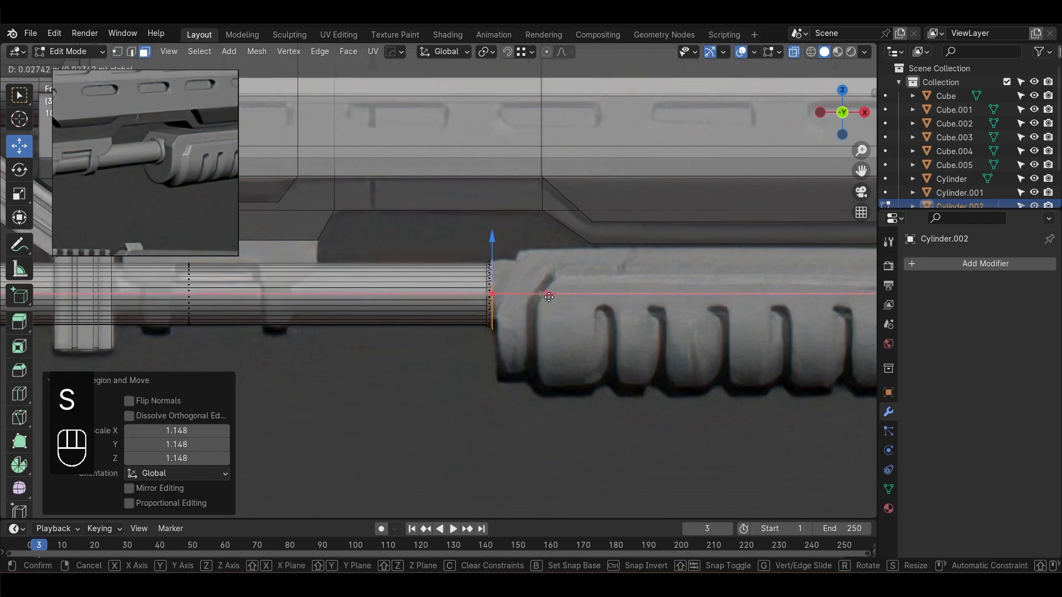
key("e")
left_click(575, 299)
key("Tab")
left_click(592, 383)
Extrude the mount block's lower ridge face down about 0.115 m to the top of the tube
scroll(391, 376, "down", 1)
middle_click_drag(391, 376, 722, 357, "alt")
scroll(560, 335, "up", 2)
middle_click_drag(551, 328, 498, 326, "alt")
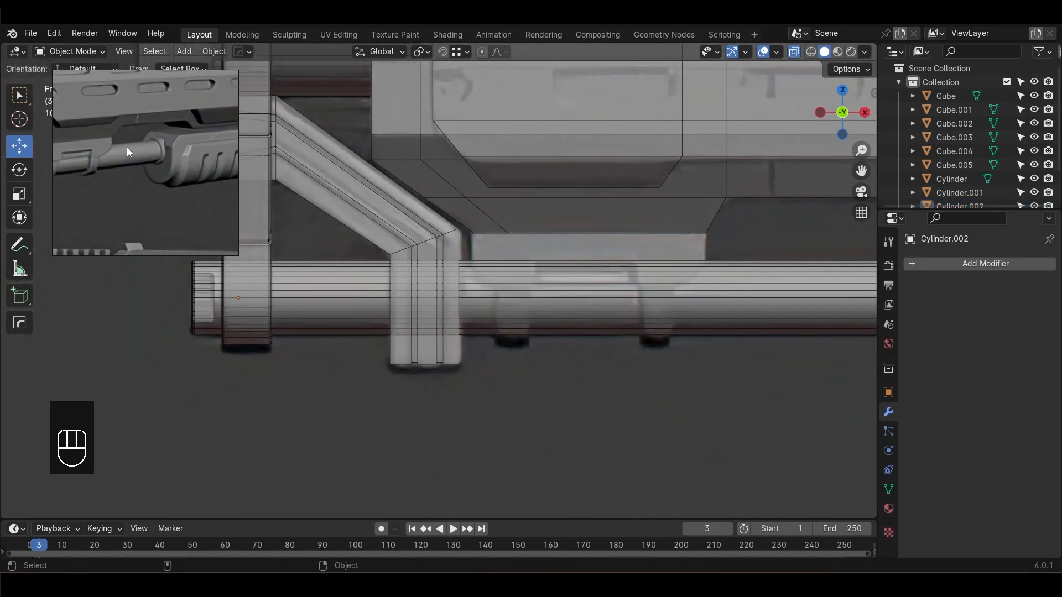
middle_click_drag(536, 271, 482, 223, "shift")
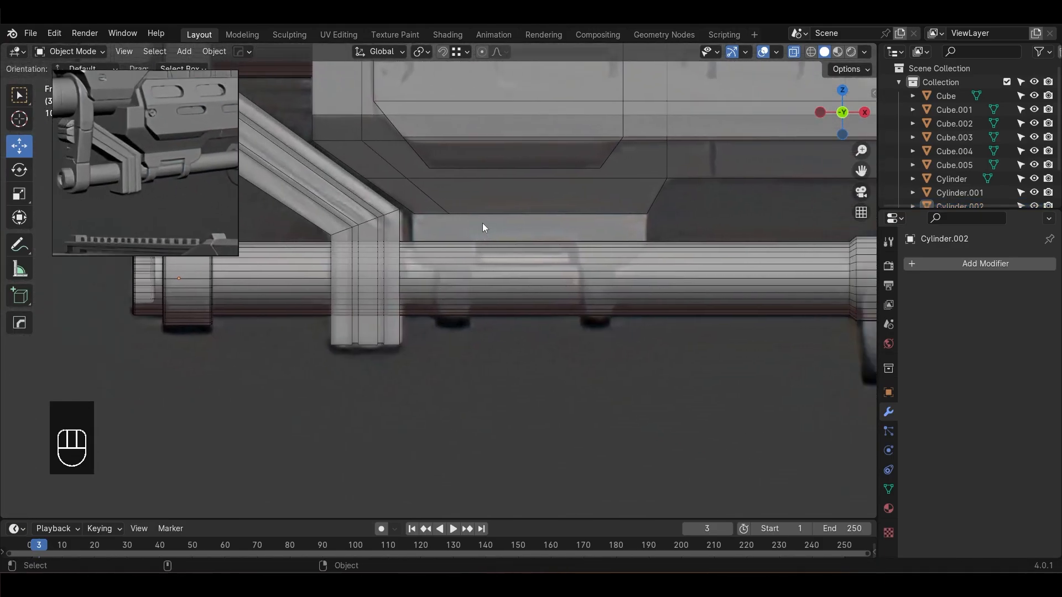
left_click(487, 198)
scroll(517, 258, "down", 1)
middle_click_drag(521, 264, 500, 271, "alt")
key("Tab")
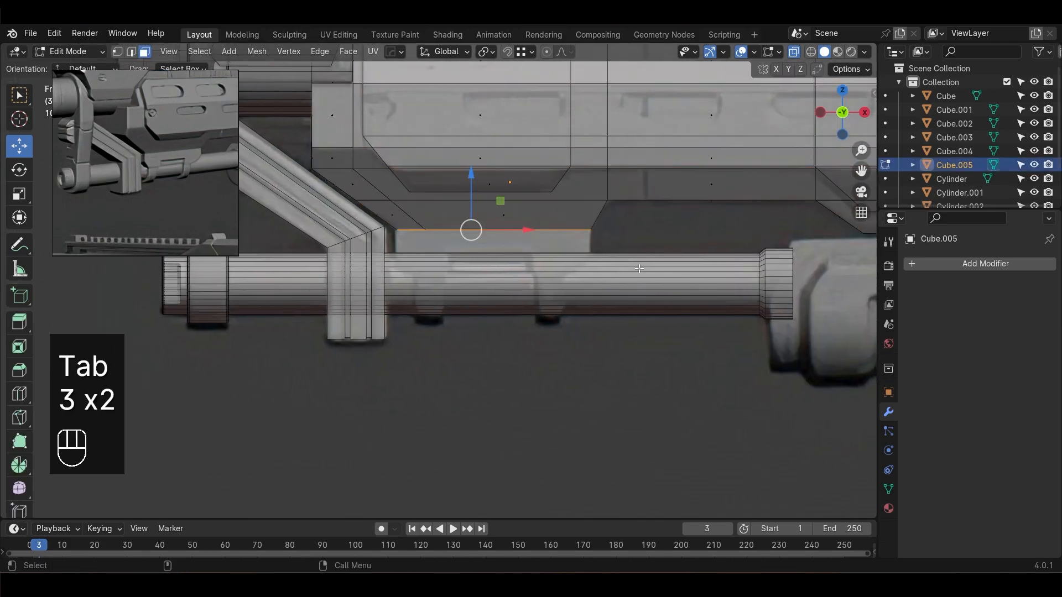
key("e")
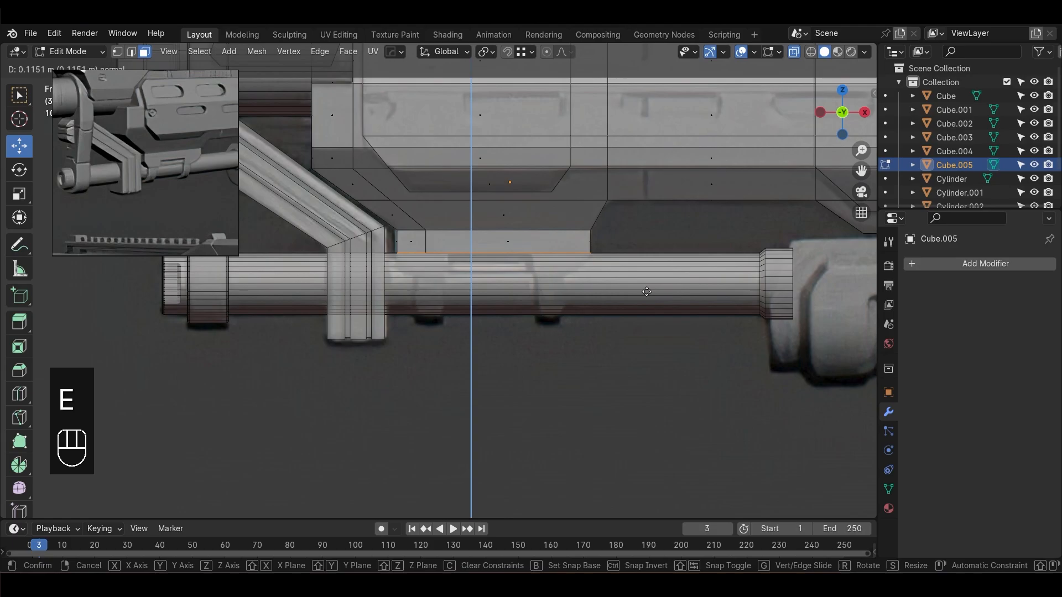
left_click(646, 292)
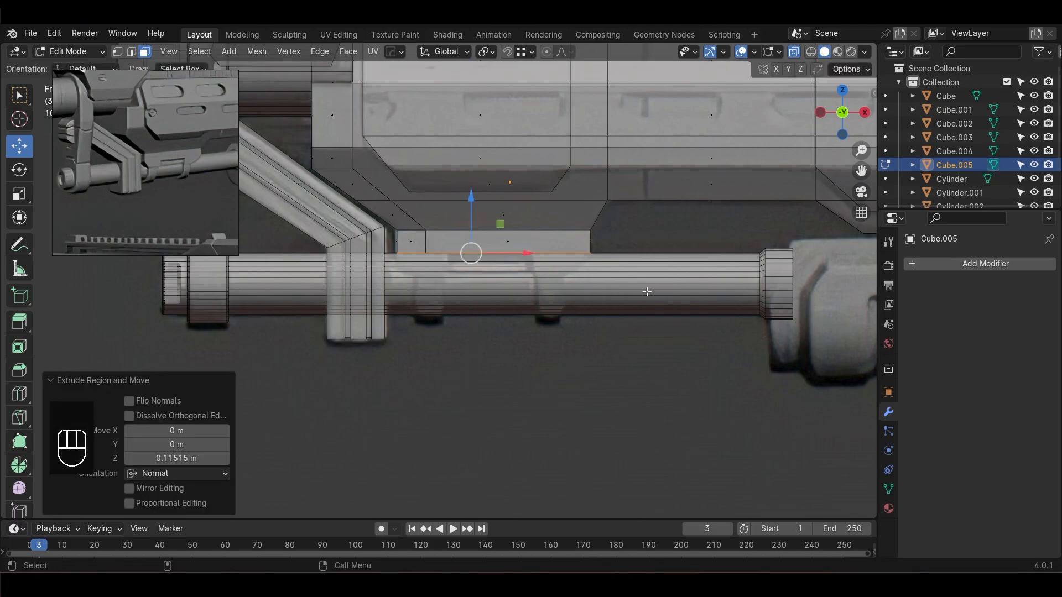
left_click(538, 362)
Add a vertical loop cut through the mount block's lower ridge and slide it rearward to the rear clamp in the reference
middle_click_drag(535, 295, 536, 315, "shift")
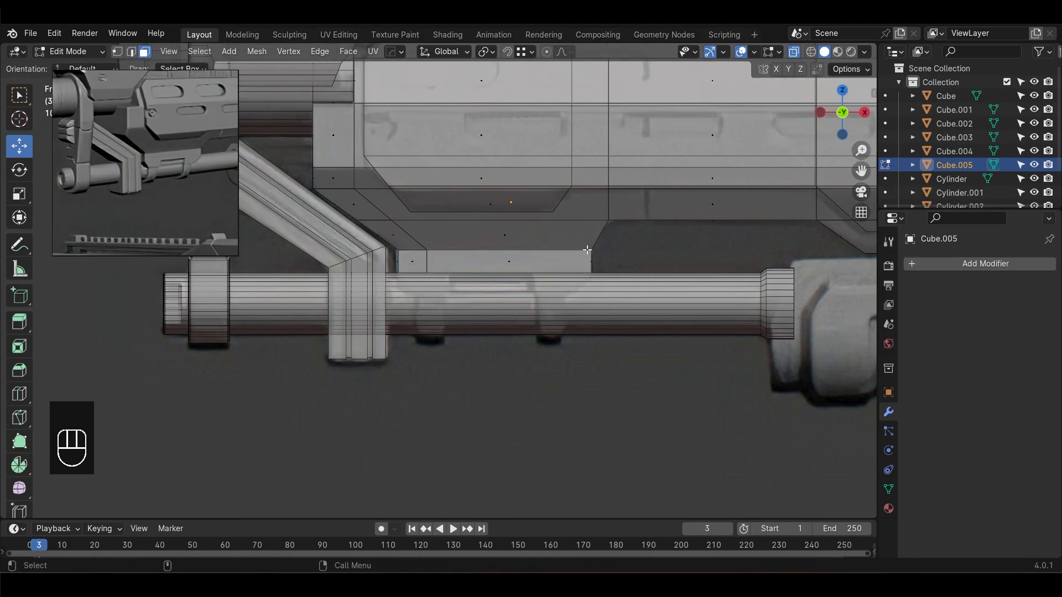
key("ctrl+r")
left_click(580, 217)
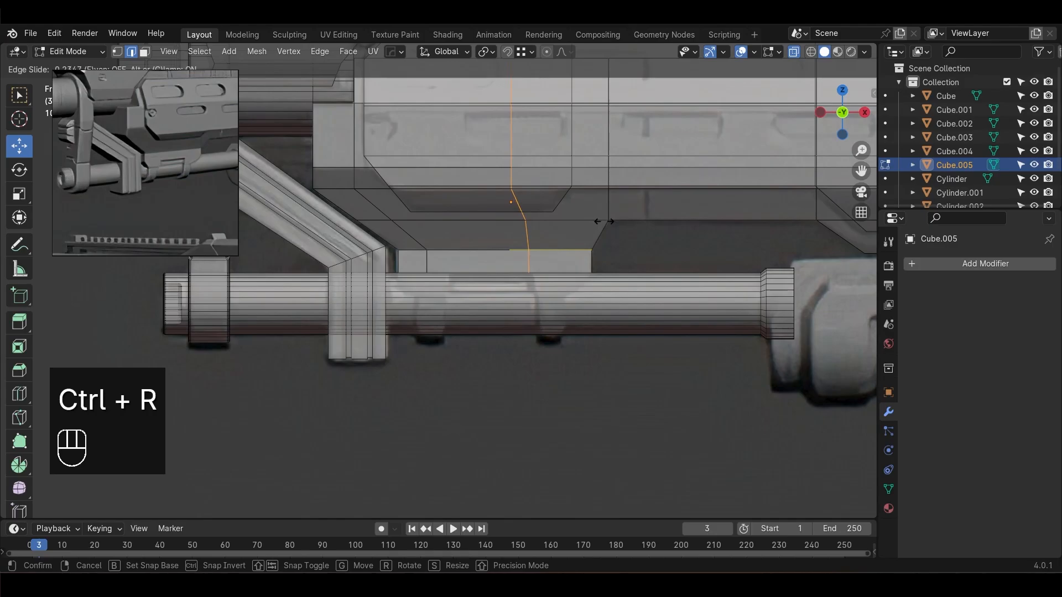
left_click(604, 222)
left_click(486, 408)
Move the ridge's front division vertices about 0.103 m along X and slide the vertex above them along its edge
scroll(437, 269, "up", 1)
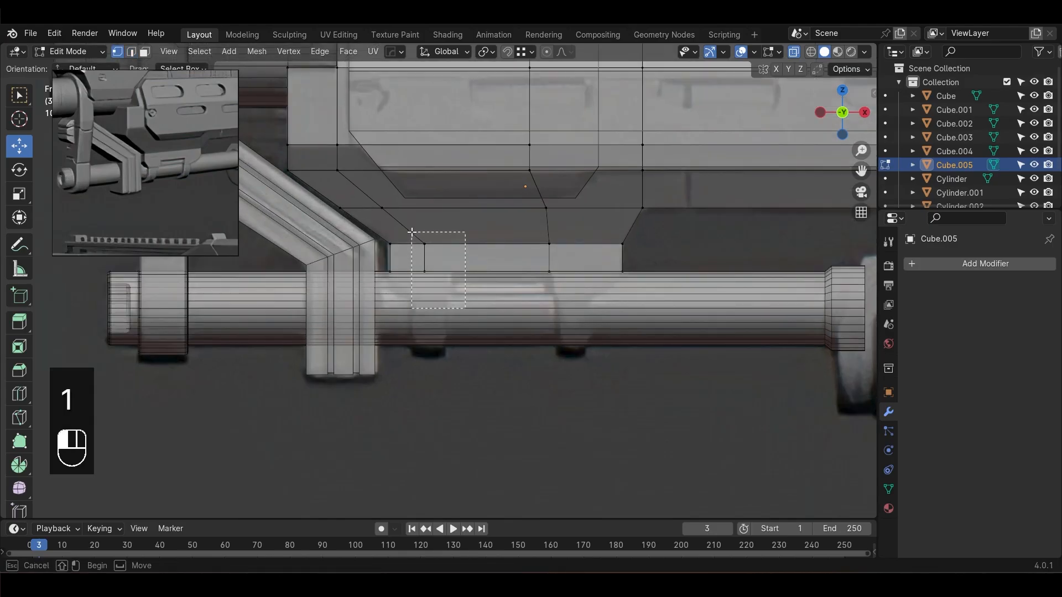
left_click_drag(476, 257, 510, 259)
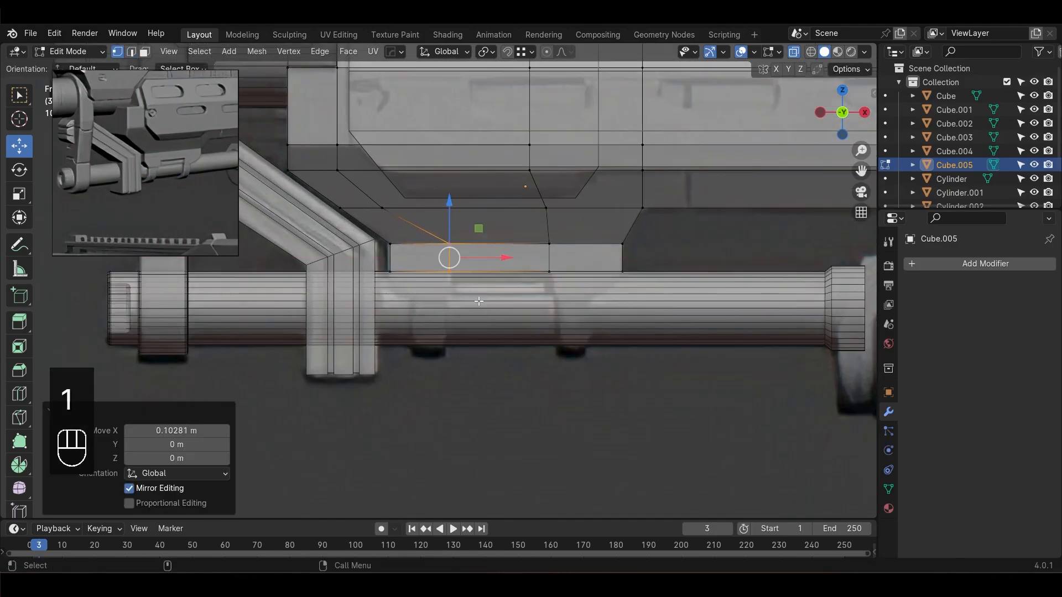
left_click_drag(402, 210, 403, 210)
key("shift+v")
left_click(502, 373)
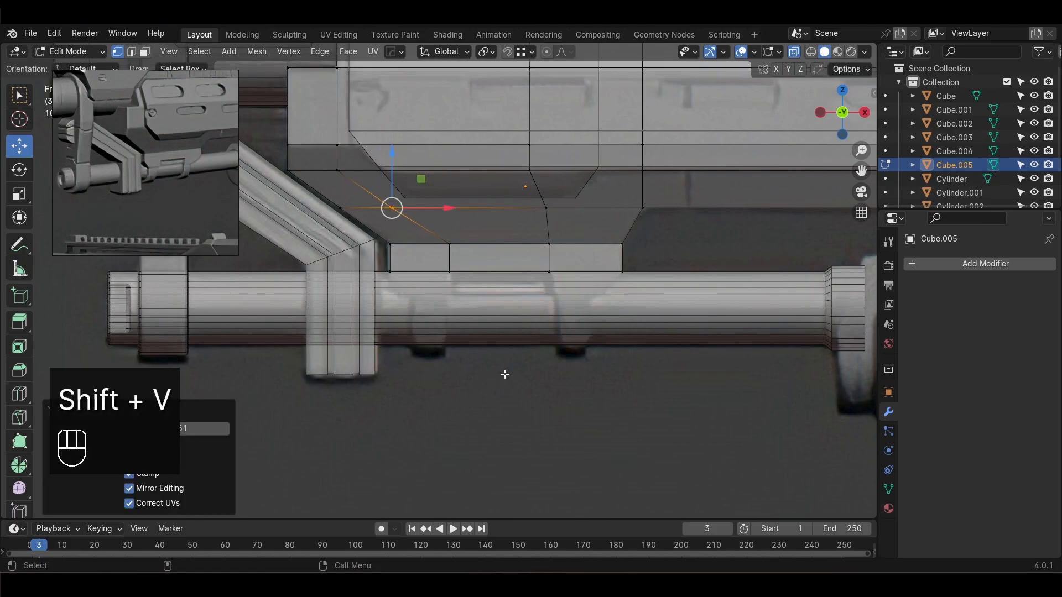
left_click(534, 366)
Hide the lower tube and extrude the ridge's front and rear bottom faces down into two feet beside the gap
key("3")
left_click(421, 269)
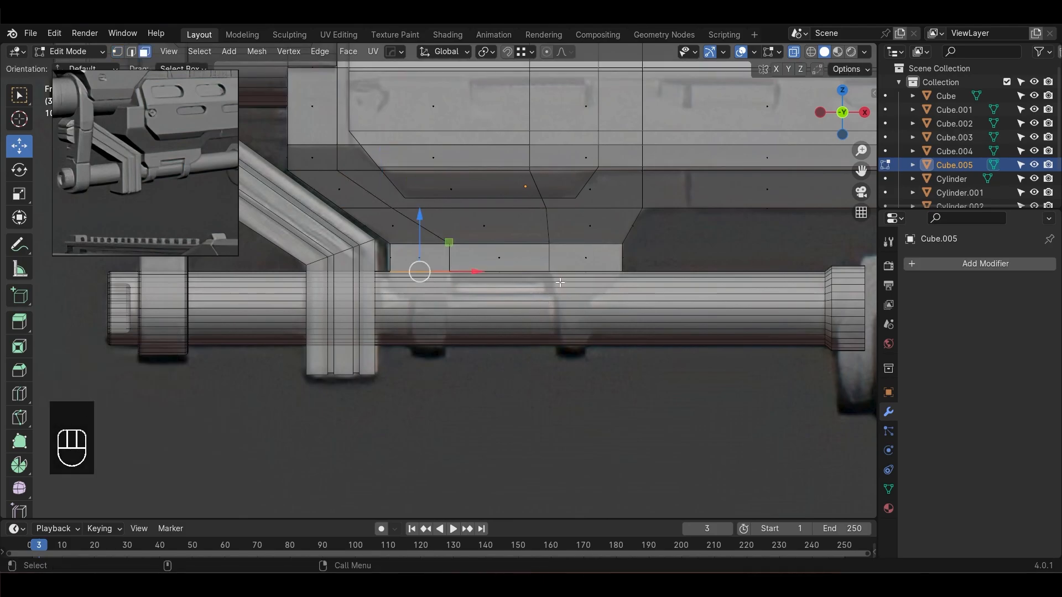
key("Tab")
left_click(633, 322)
key("h")
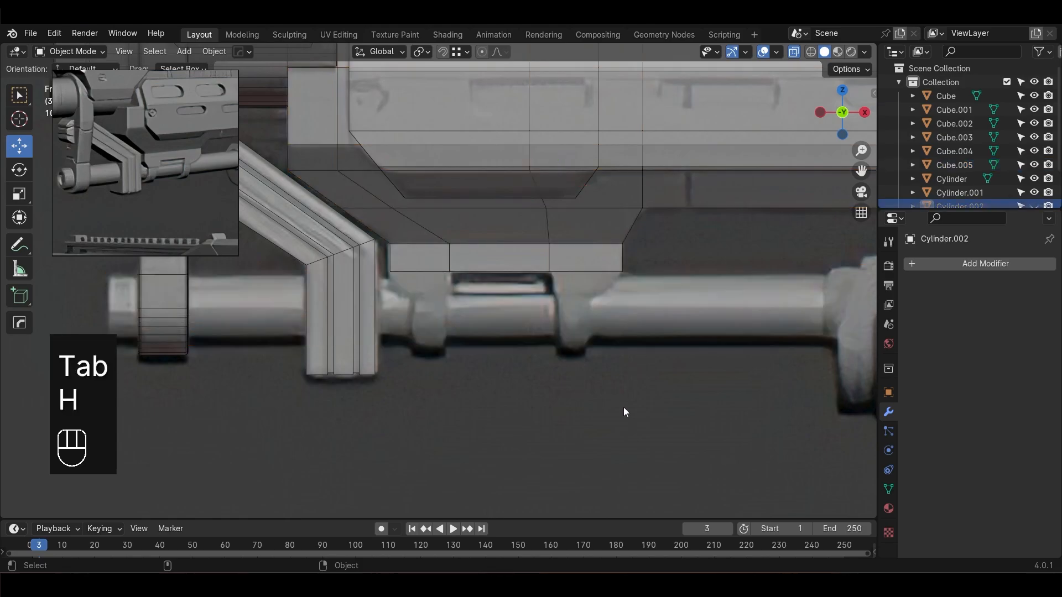
key("Tab")
left_click(587, 275, "shift")
key("e")
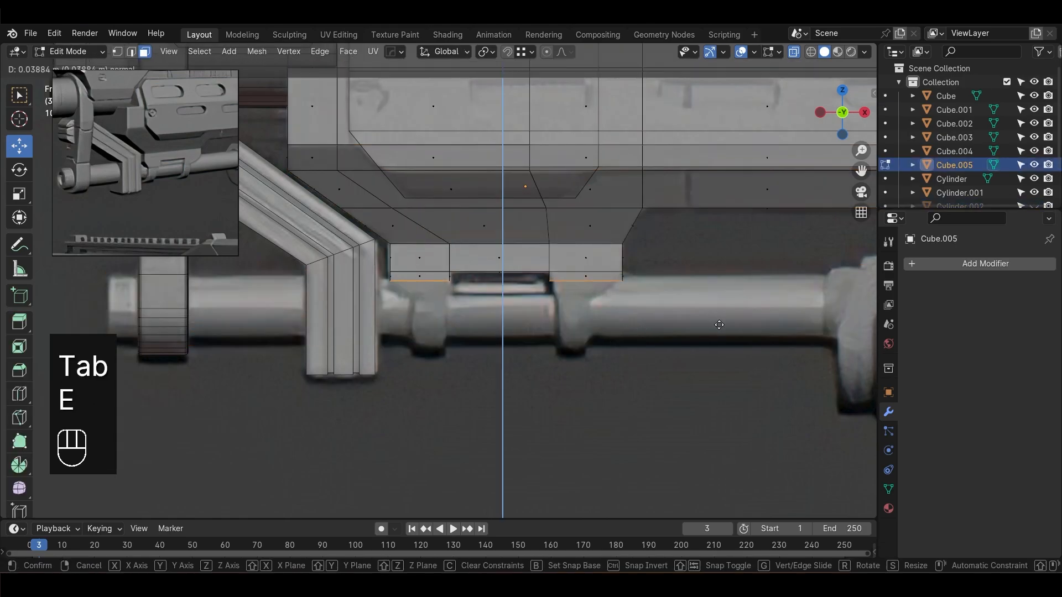
left_click(725, 339)
Move the outer bottom vertices of both feet inward along X to slope their ends, and check the block from below
key("1")
left_click_drag(693, 333, 603, 288)
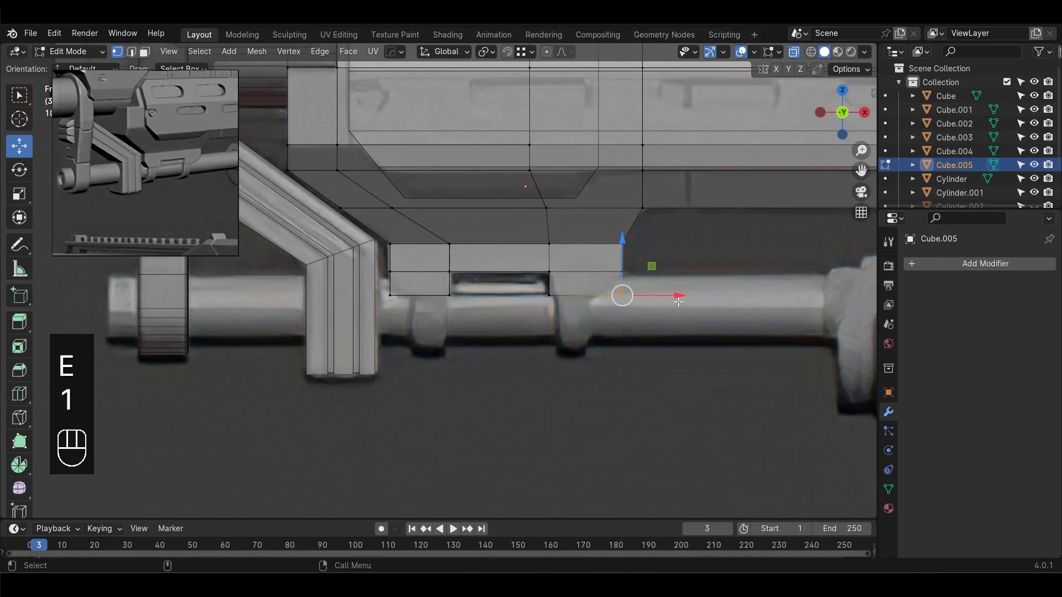
left_click_drag(679, 301, 651, 300)
left_click_drag(433, 295, 453, 296)
left_click(592, 340)
scroll(591, 324, "down", 1)
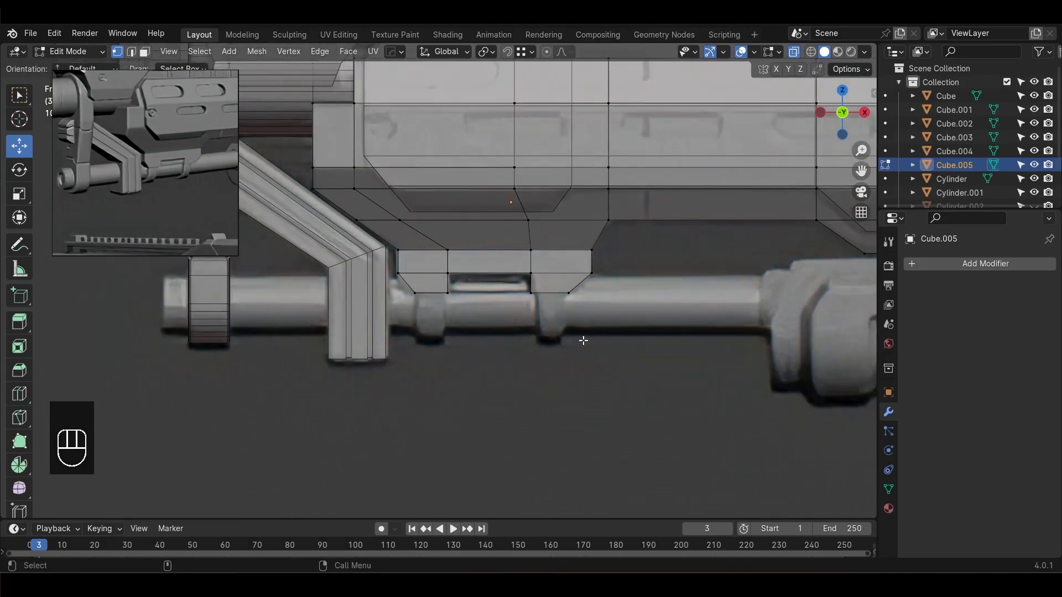
scroll(584, 336, "down", 1)
key("Tab")
key("alt+z")
scroll(576, 354, "down", 2)
left_click_drag(573, 357, 458, 243, "alt")
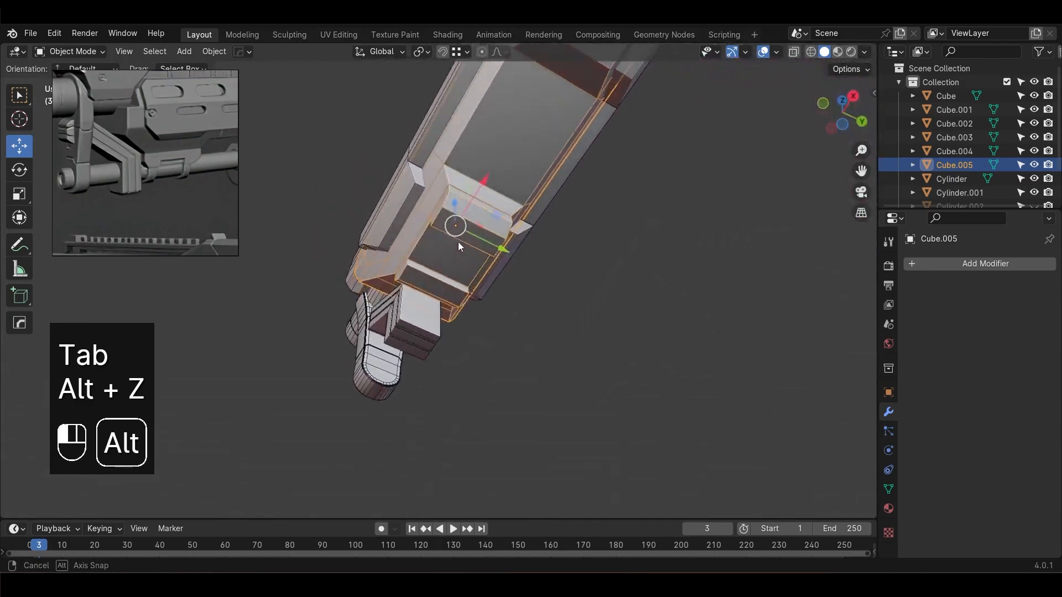
middle_click_drag(458, 241, 556, 334, "alt")
Add a cylinder mesh with 16 vertices for the tube clamp
key("KP_1")
scroll(557, 334, "up", 3)
key("shift+a")
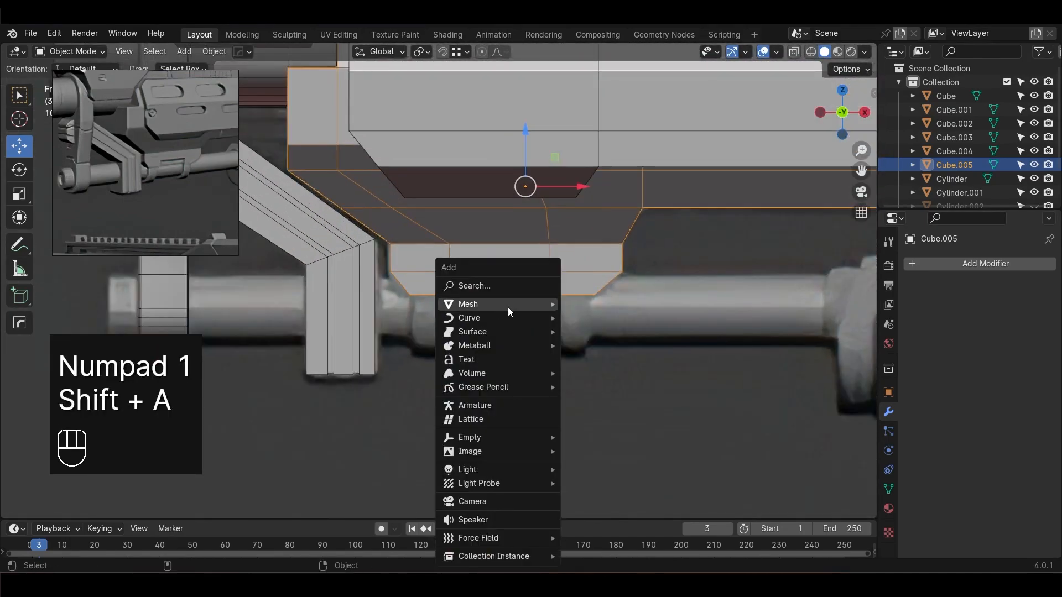
mouse_move(526, 305)
left_click(615, 374)
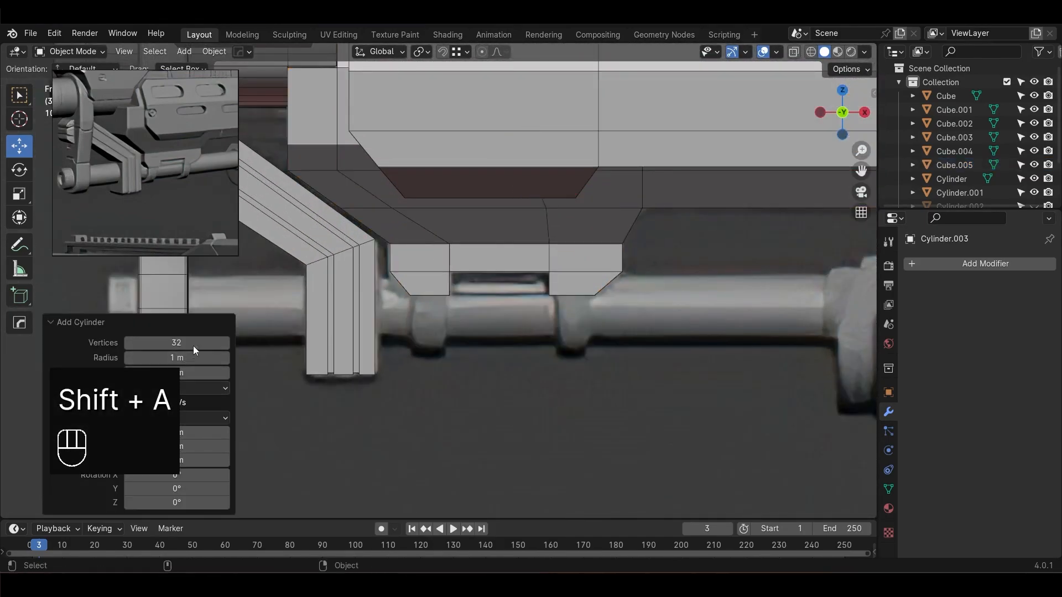
left_click(194, 346)
Move the cylinder onto the gun's front section and rotate it 90 degrees in front view to align with the tube
scroll(466, 387, "down", 10)
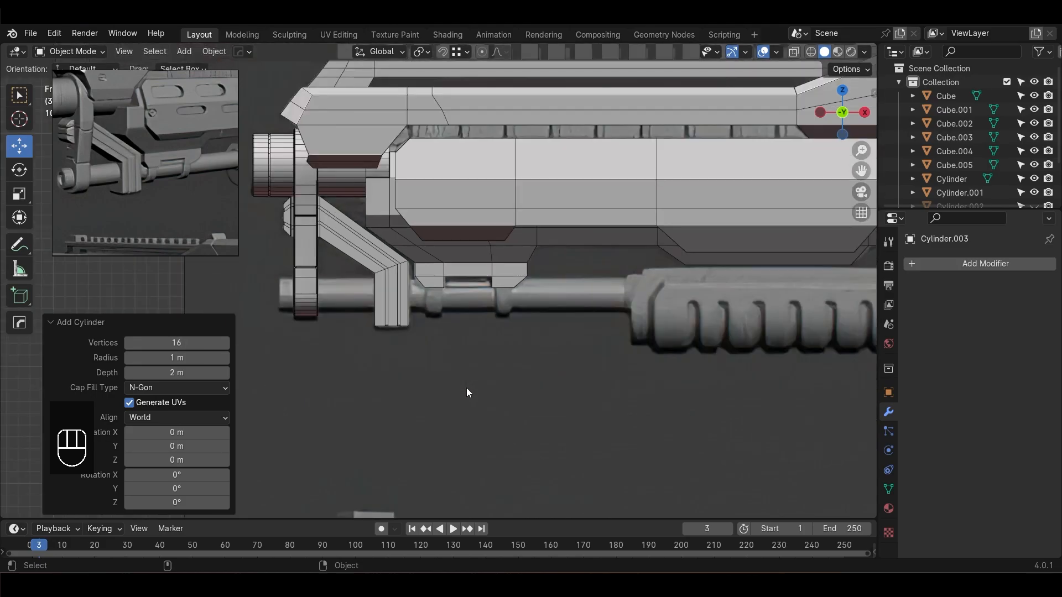
key("g")
left_click(508, 298)
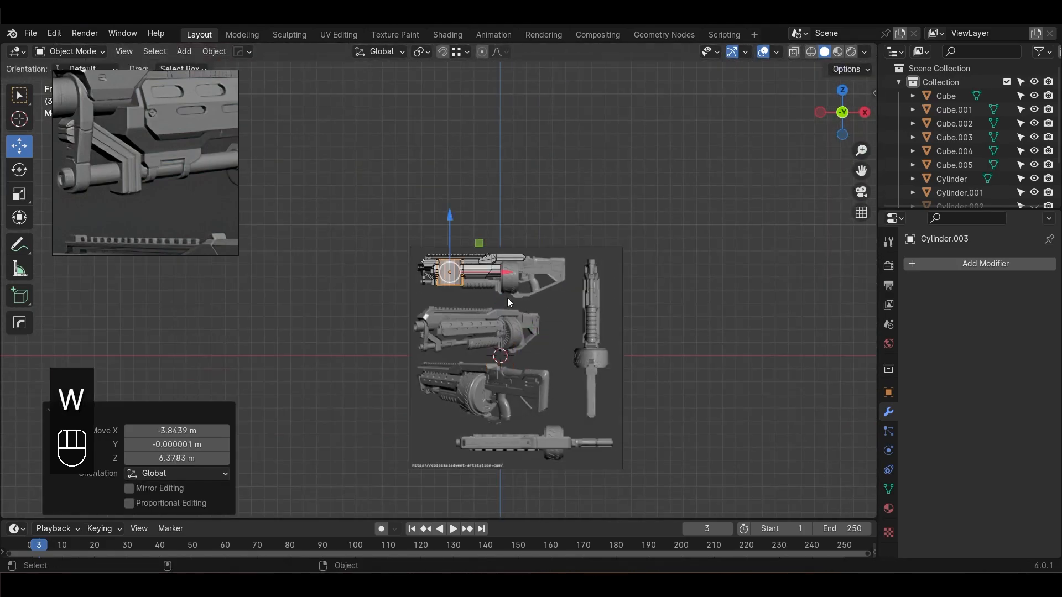
key("KP_Decimal")
key("r")
key("KP_9")
key("KP_0")
key("KP_Enter")
Scale the cylinder down to about a third and place it just below the mount block's rear foot
scroll(509, 302, "down", 4)
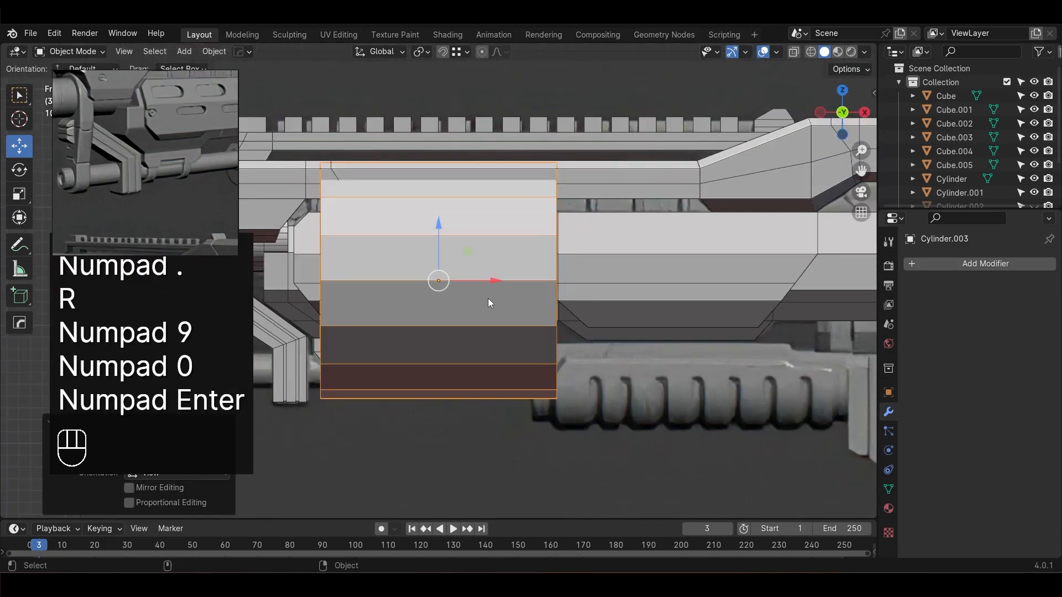
key("s")
left_click(443, 285)
left_click_drag(439, 280, 409, 404)
Delete the faces of the cylinder's upper half to leave an open lower half-cylinder
key("Tab")
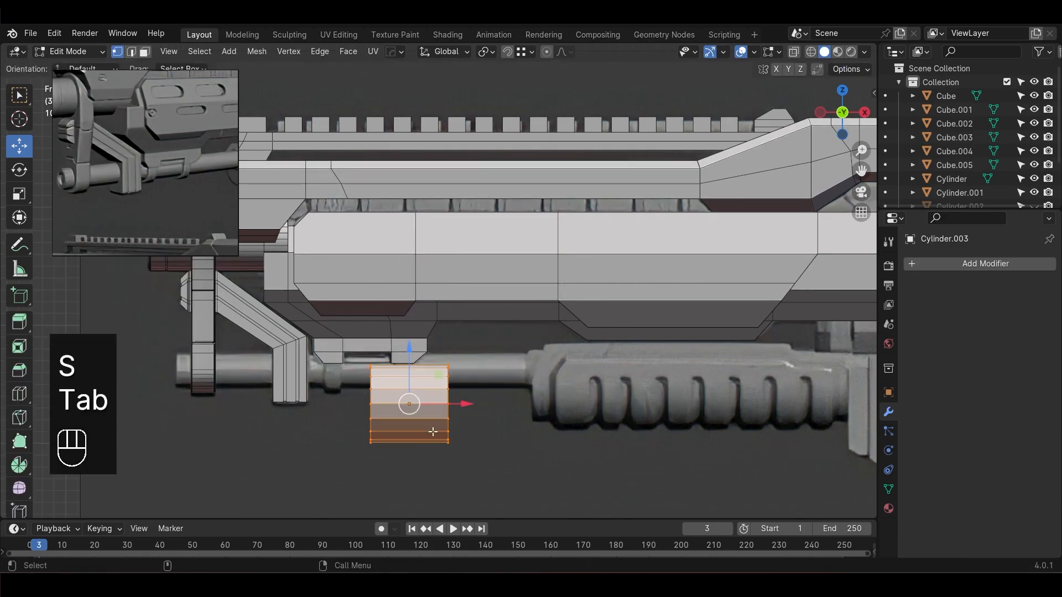
key("alt+z")
left_click_drag(303, 346, 505, 381)
key("Delete")
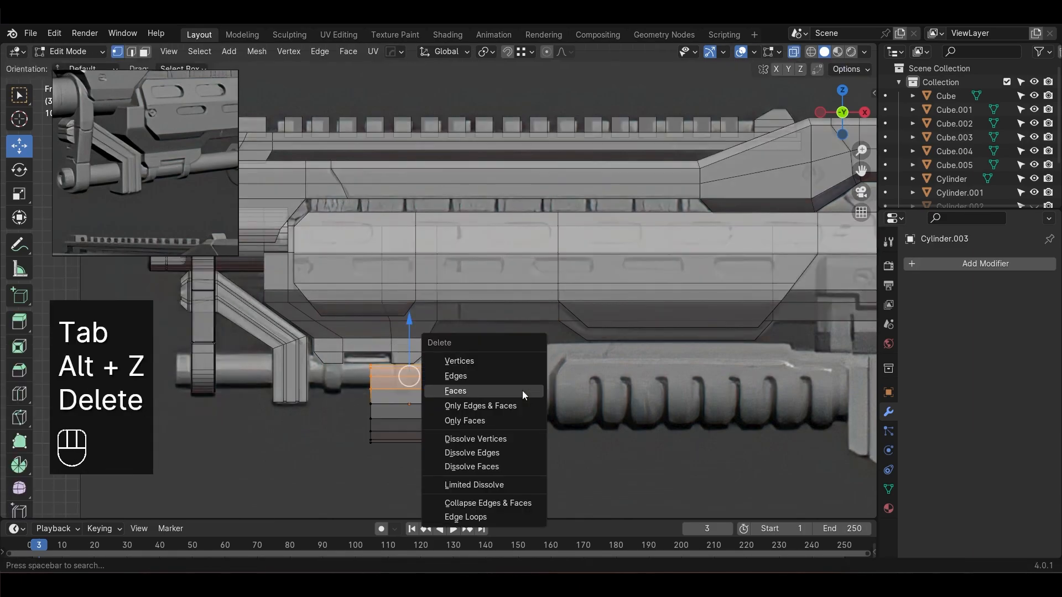
key("Delete")
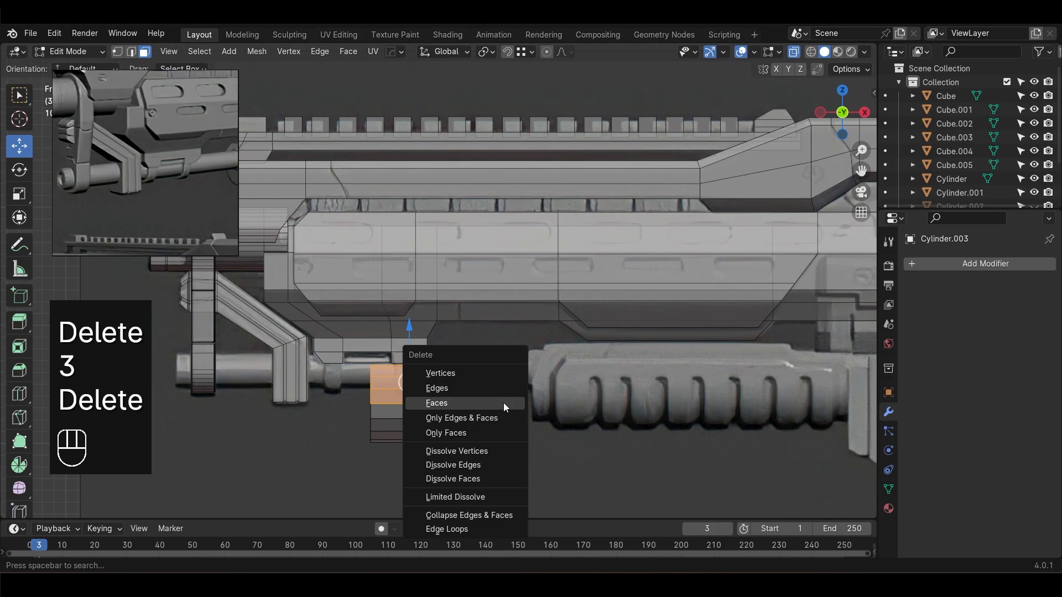
left_click(503, 403)
left_click(410, 404, "shift")
key("Delete")
left_click(555, 391)
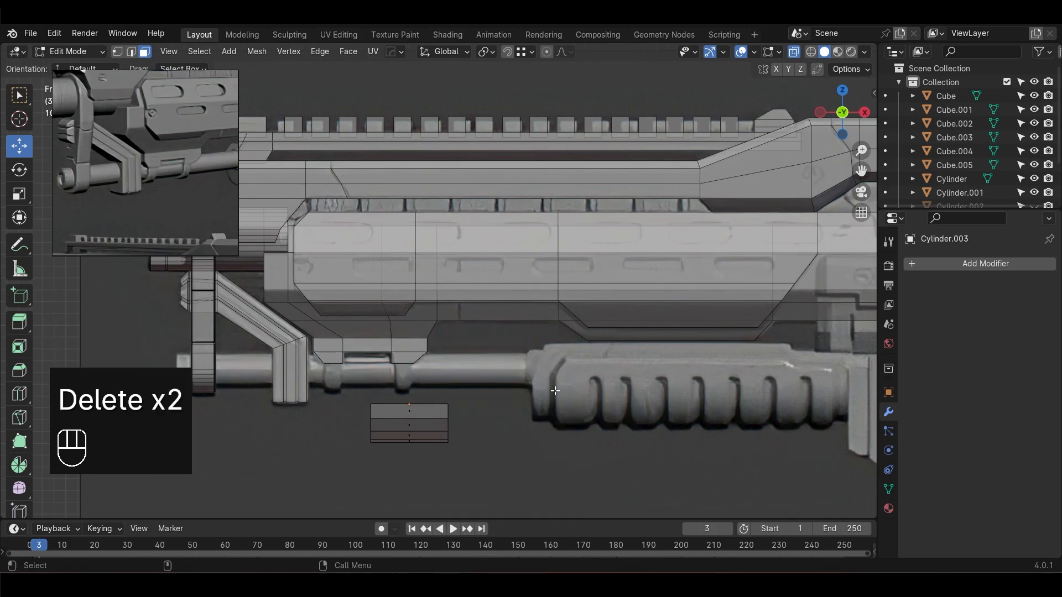
Apply auto smooth shading to the half-cylinder
scroll(554, 394, "up", 4)
key("Tab")
right_click(500, 364)
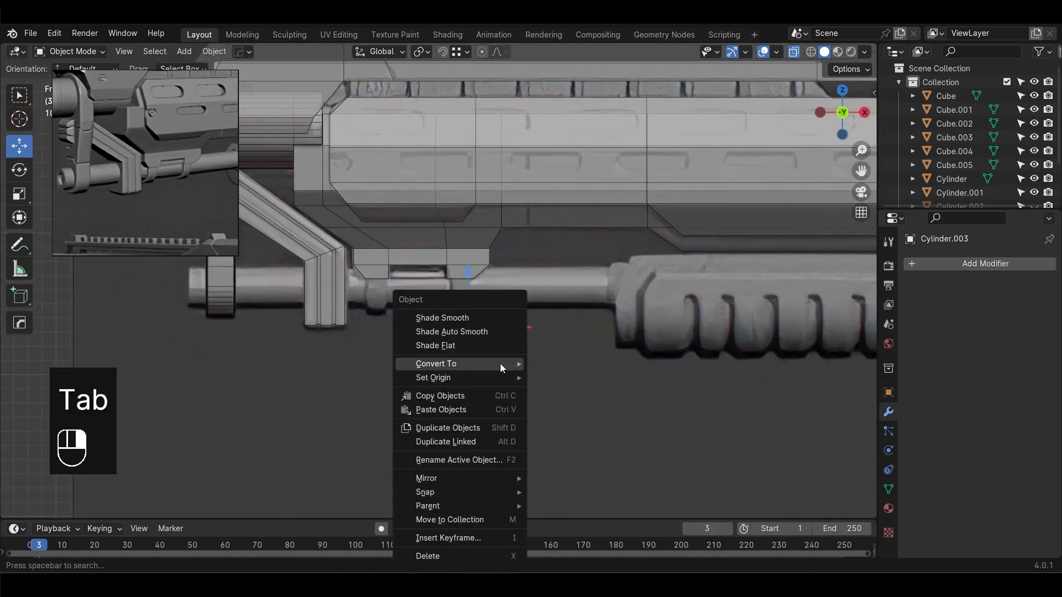
left_click(496, 331)
Scale the half-cylinder down to 0.443 and shrink it once more toward the clamp's size
scroll(608, 359, "up", 1)
key("s")
left_click(570, 376)
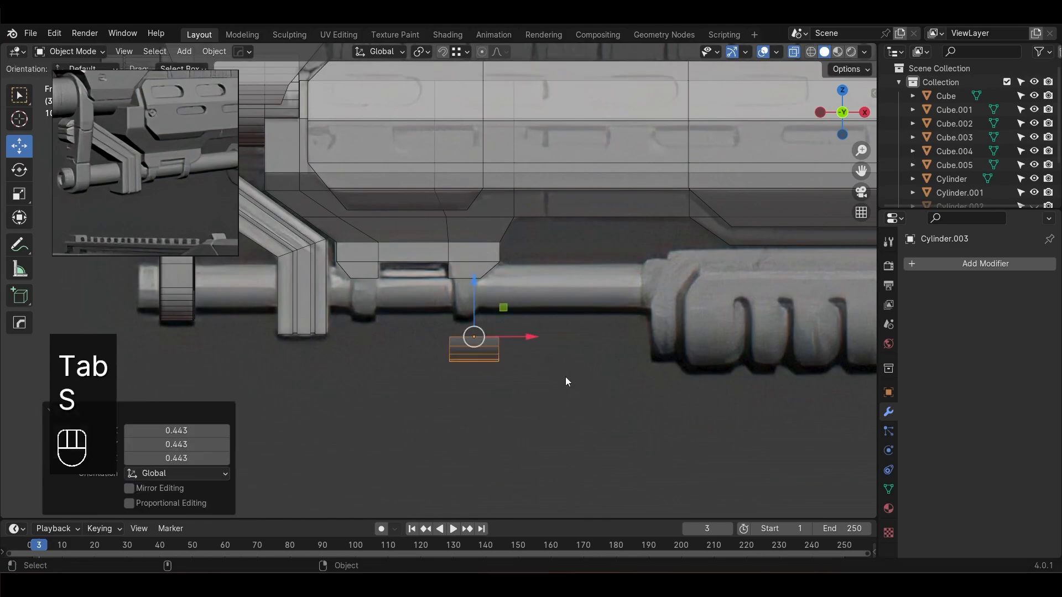
key("s")
left_click(546, 365)
Place the half-cylinder under the mount block's front foot and scale it by 1.685 to fit the reference clamp
left_click_drag(474, 337, 362, 294)
key("s")
left_click(558, 379)
scroll(571, 356, "up", 3)
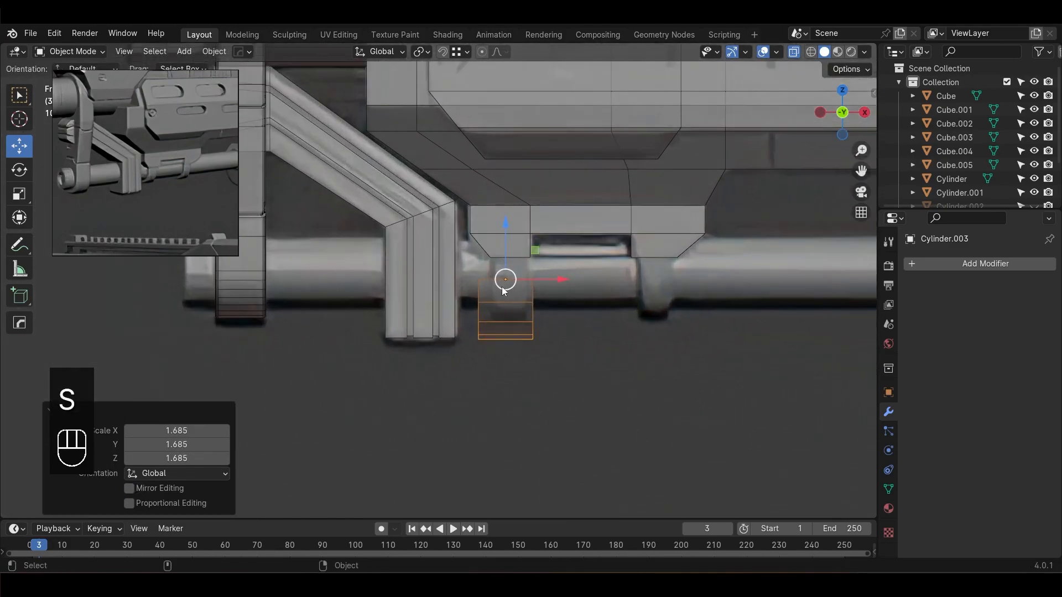
Move the half-cylinder up against the underside of the mount block's front foot and scale it by 0.726 along X
left_click_drag(503, 279, 508, 258)
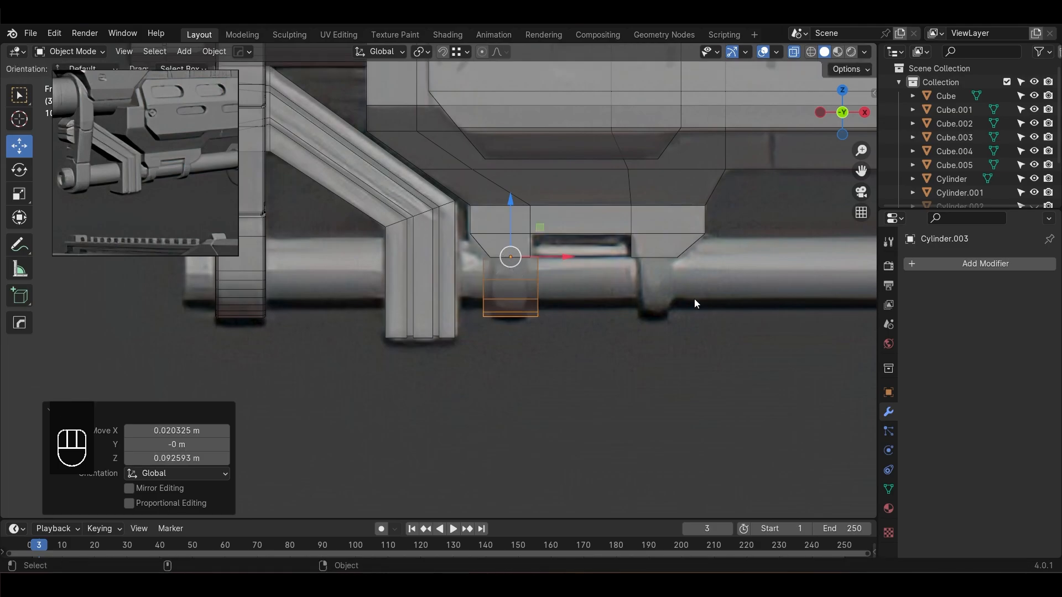
key("s")
key("x")
left_click(648, 297)
scroll(649, 337, "up", 2)
key("alt+z")
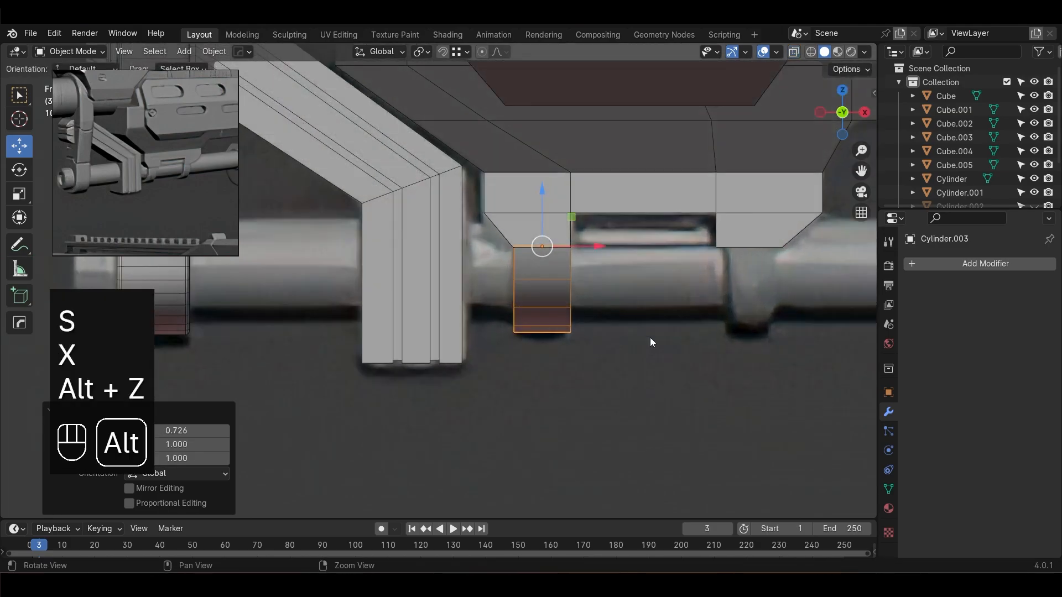
Scale the half-cylinder uniformly by 1.187 to span the foot, and narrow it along X to match the foot's width
left_click_drag(650, 338, 505, 308, "alt")
key("s")
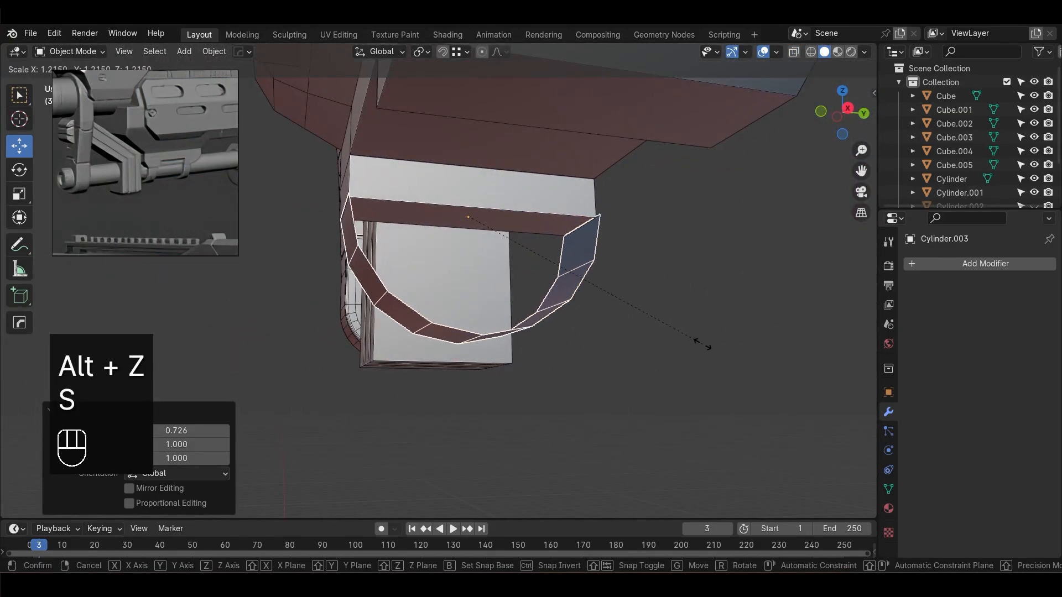
left_click(698, 345)
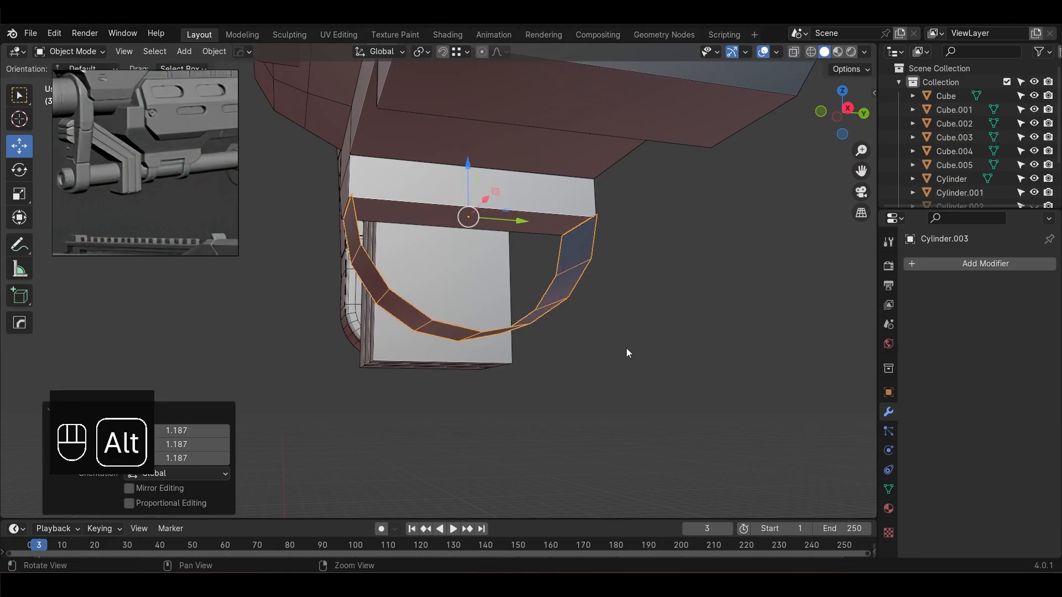
left_click_drag(626, 347, 672, 360, "alt")
key("s")
key("x")
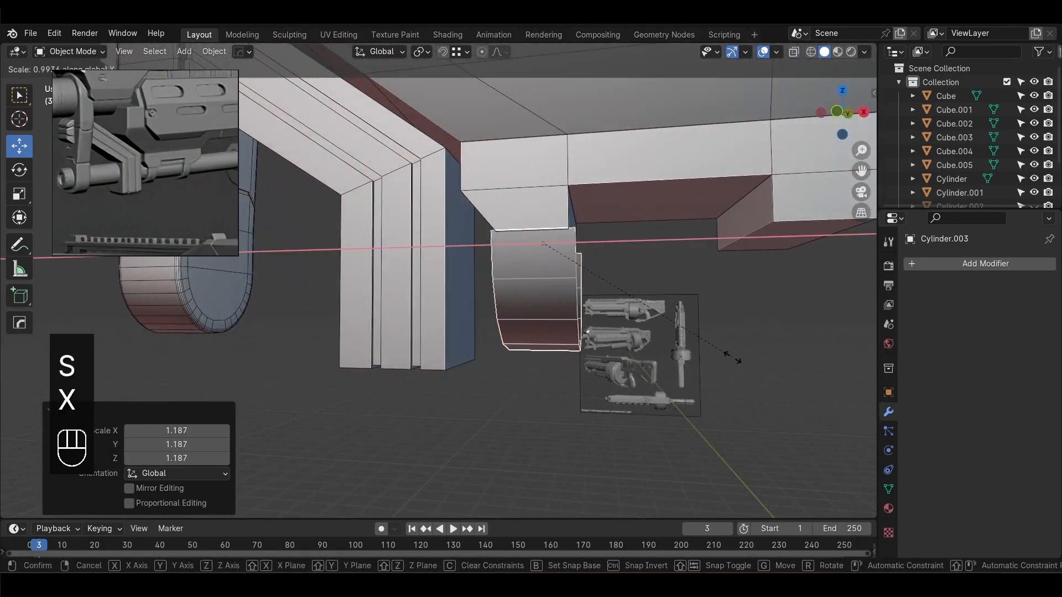
left_click(706, 352)
left_click(701, 349)
Delete the bottom face of the mount block's front foot, where the half-cylinder meets it
left_click_drag(606, 320, 588, 265, "alt")
left_click(503, 221)
key("Tab")
key("Delete")
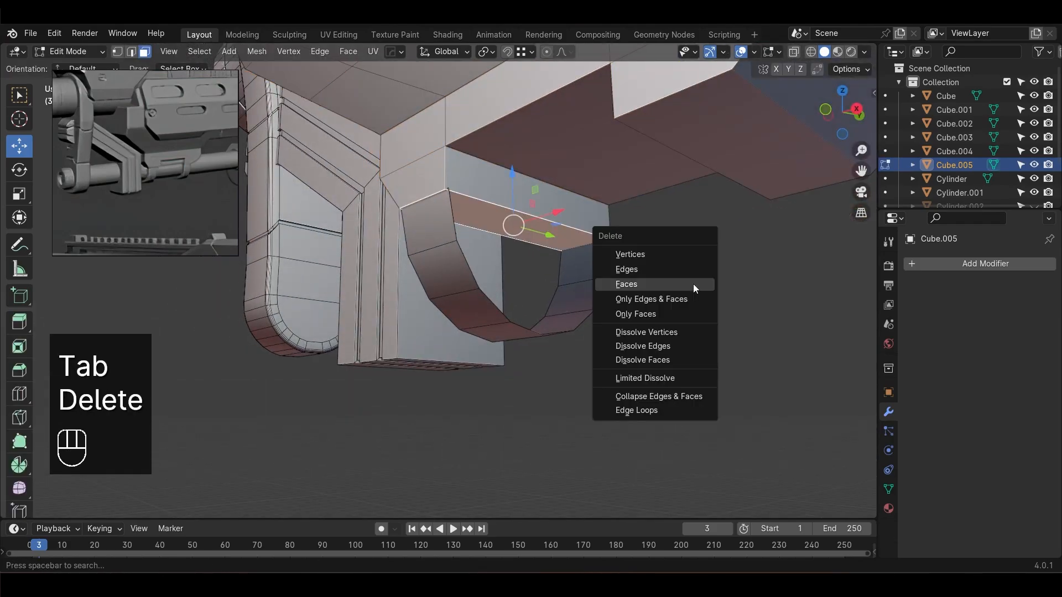
left_click(693, 284)
Join the mount block and the half-cylinder clamp into a single object
key("Tab")
left_click(602, 289, "shift")
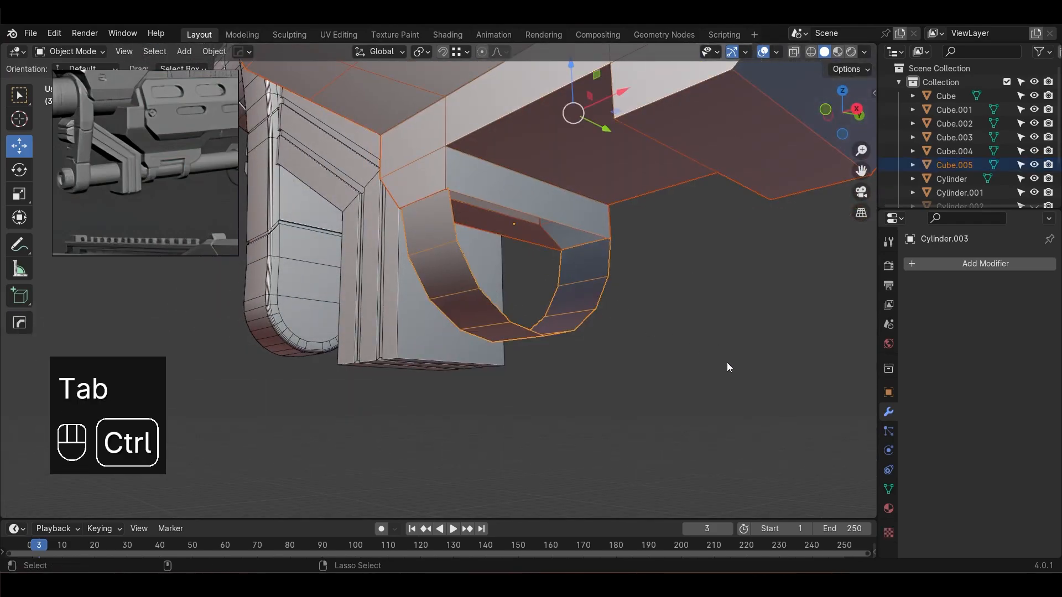
key("ctrl+j")
left_click_drag(727, 363, 685, 396, "alt")
Merge each overlapping pair of foot and clamp corner vertices on the near side, using At Last
key("Tab")
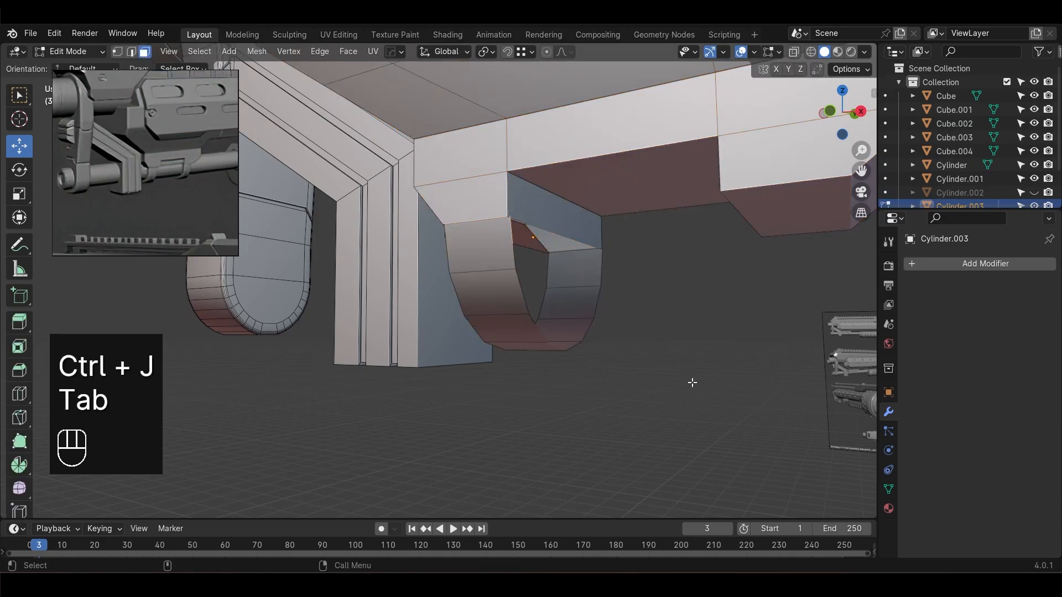
scroll(557, 226, "up", 2)
key("1")
left_click(532, 197, "shift")
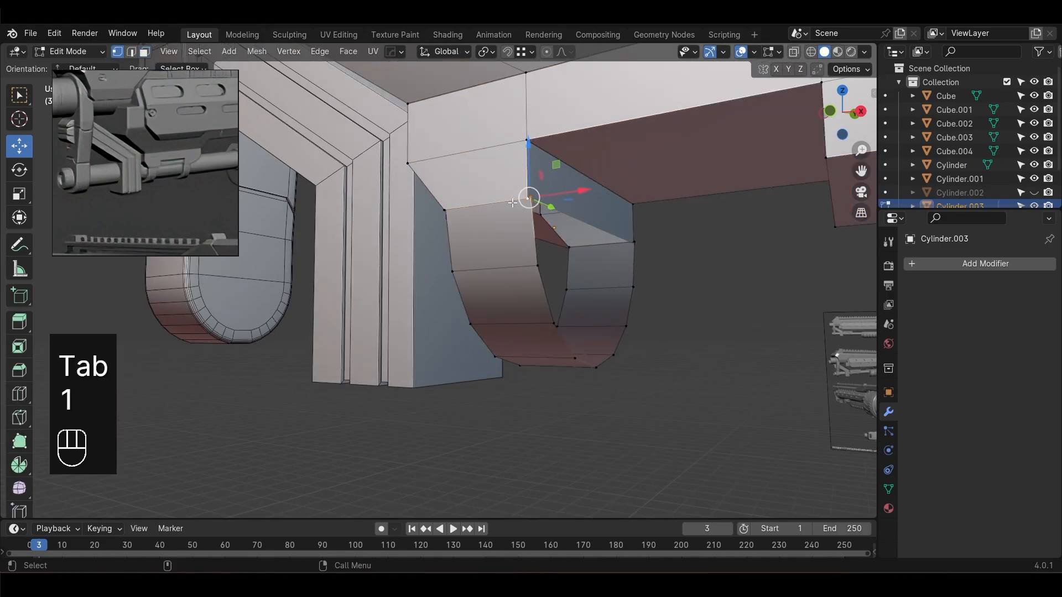
key("m")
left_click(499, 264)
left_click_drag(498, 264, 501, 266, "alt")
left_click_drag(481, 224, 518, 217, "alt")
left_click(520, 217, "shift")
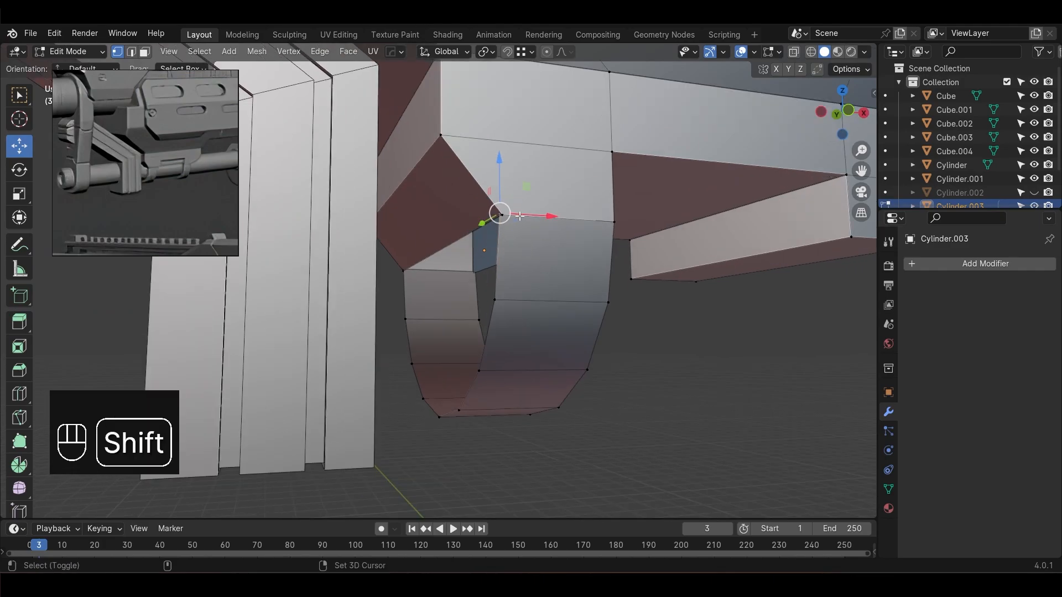
key("m")
left_click(520, 213)
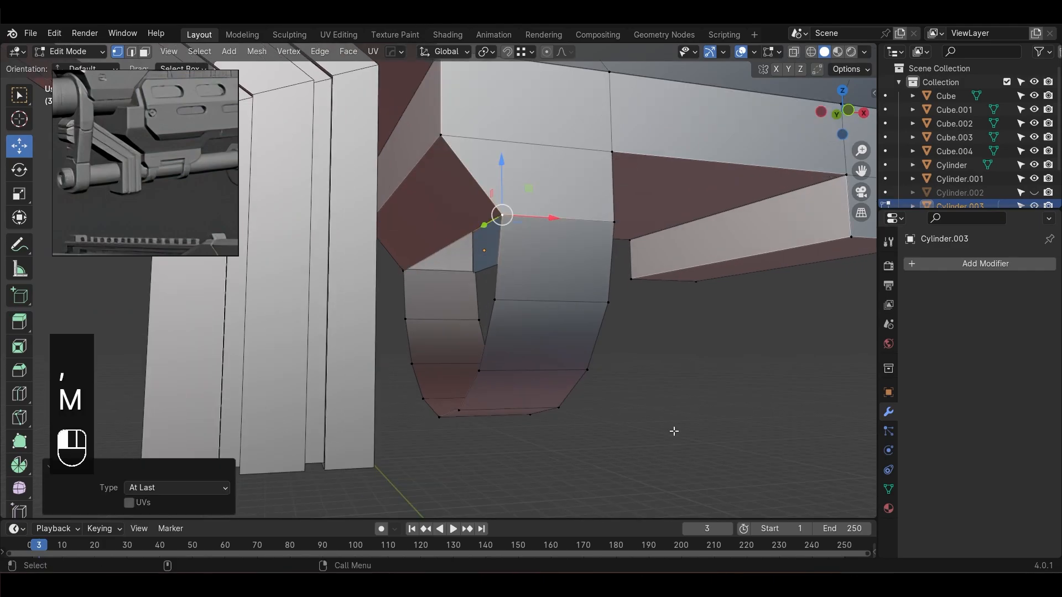
Merge the remaining overlapping foot and clamp corner vertices on the opposite side of the block, using At Last
left_click_drag(673, 430, 501, 209, "alt")
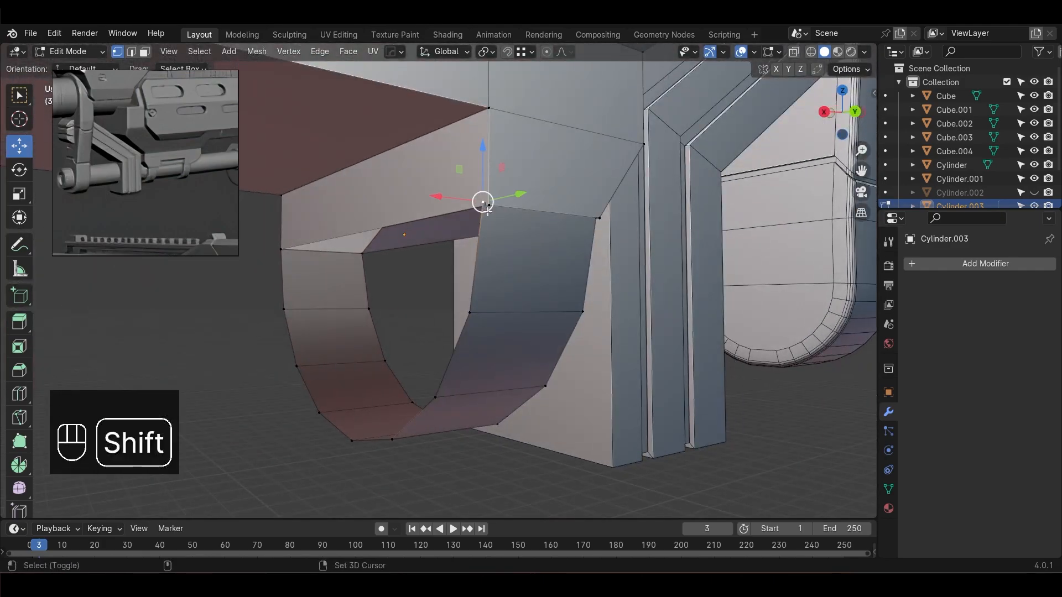
key("m")
left_click(505, 220)
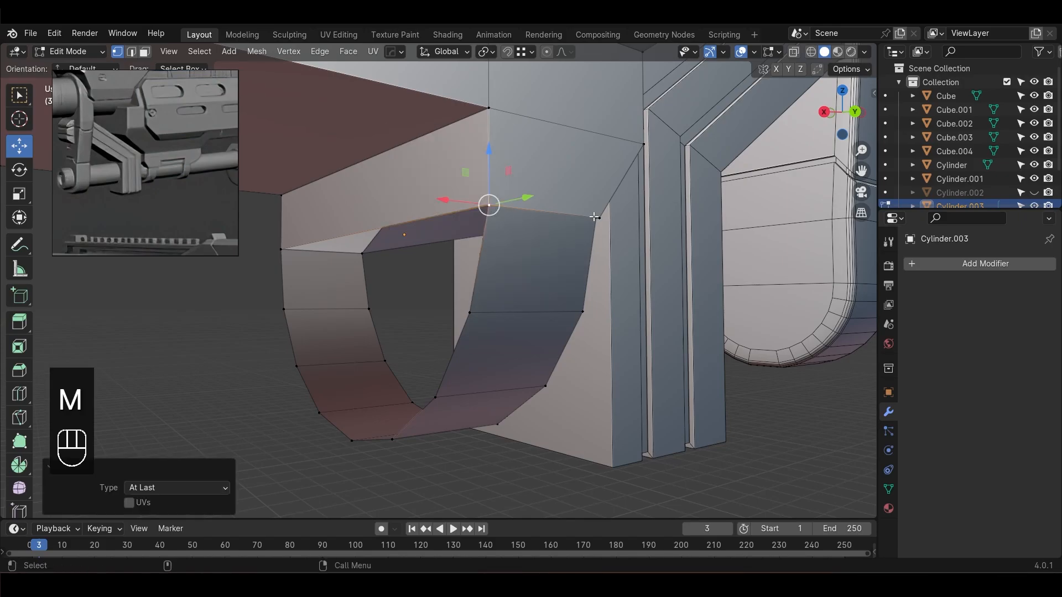
left_click(596, 217)
left_click_drag(692, 291, 602, 303, "alt")
middle_click_drag(418, 309, 537, 377, "alt")
left_click(338, 330)
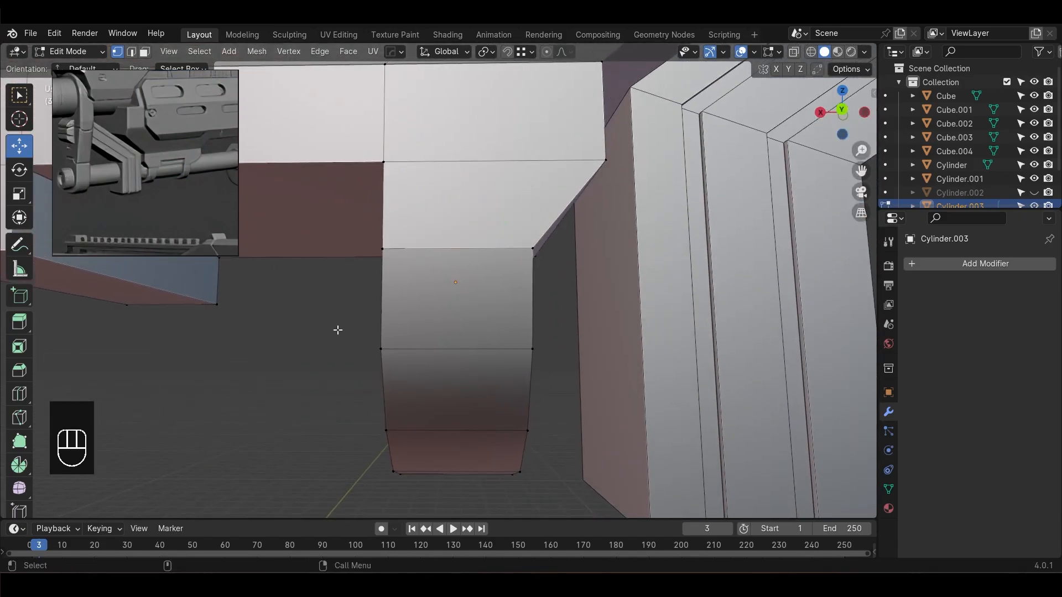
left_click_drag(338, 330, 338, 235, "alt")
key("alt+z")
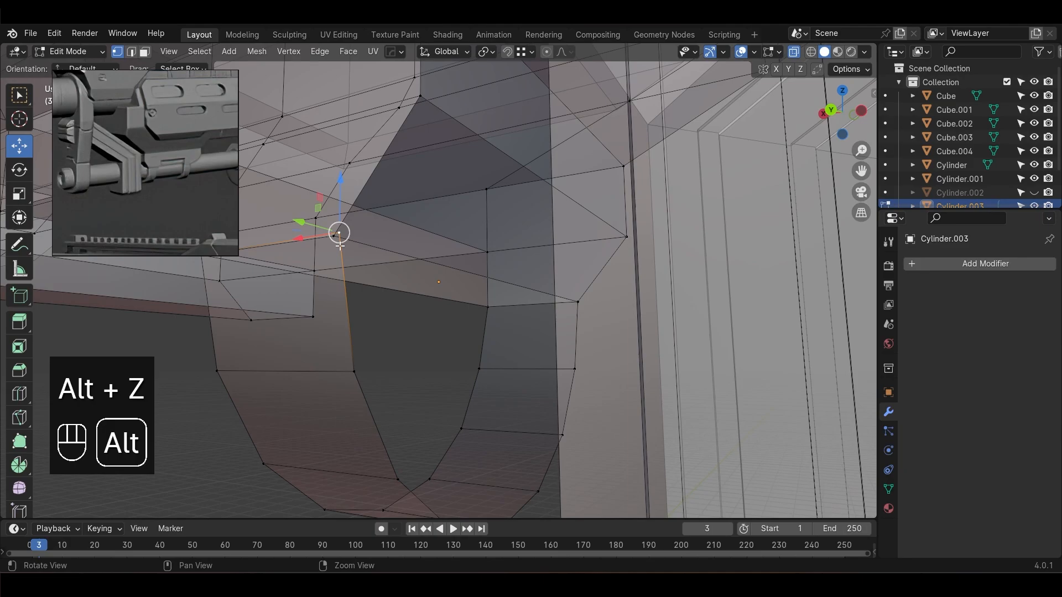
key("alt+z")
key("m")
left_click(334, 235)
key("Tab")
Fill the two open half-round ends of the clamp with faces
left_click_drag(335, 235, 614, 387, "alt")
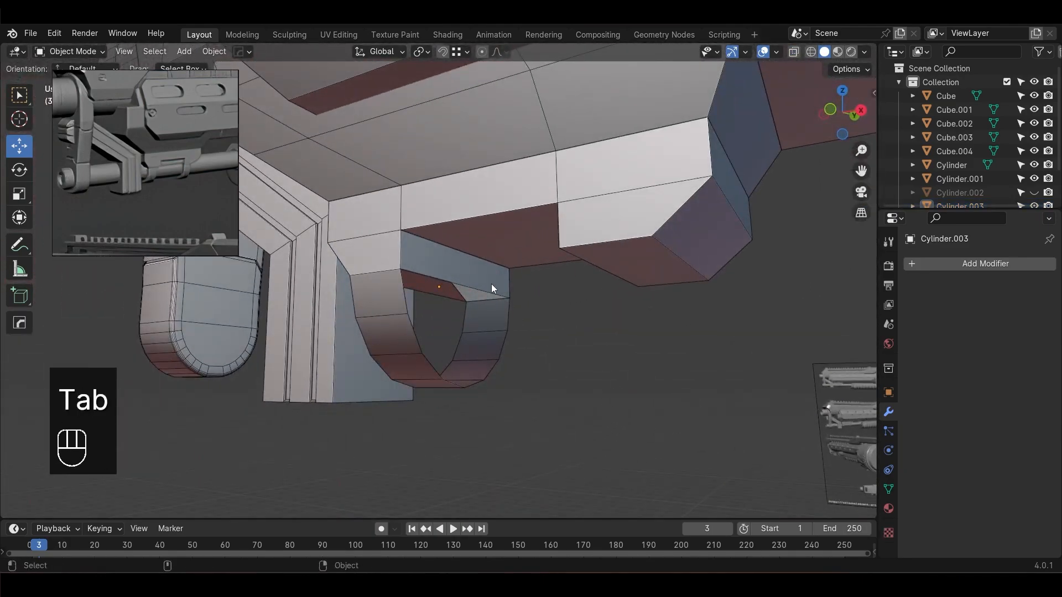
key("Tab")
key("2")
key("f")
left_click_drag(645, 426, 595, 422, "alt")
key("f")
key("Tab")
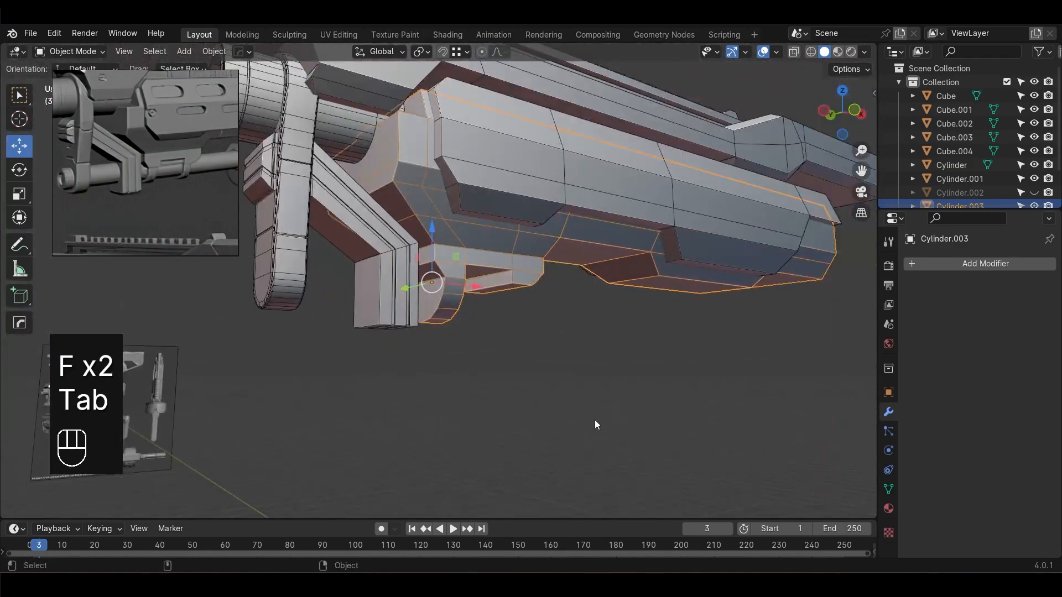
Reveal the hidden lower tube and select the joined mount block to check how the clamp wraps around the tube
key("KP_1")
key("alt+z")
scroll(605, 414, "up", 3)
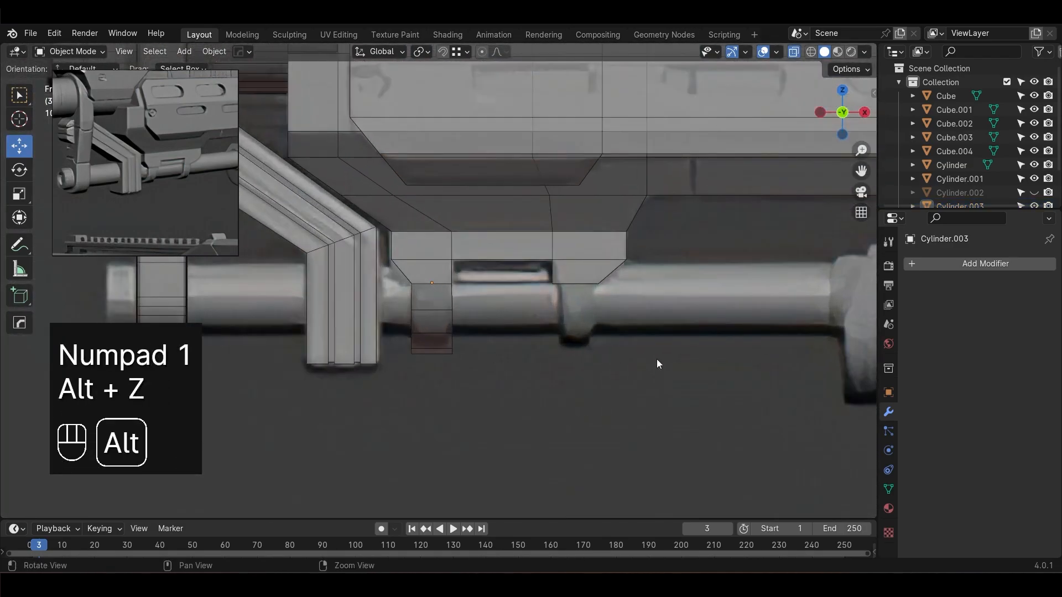
key("alt+h")
key("alt+z")
left_click_drag(571, 365, 453, 330, "alt")
left_click(452, 329)
scroll(457, 342, "up", 2)
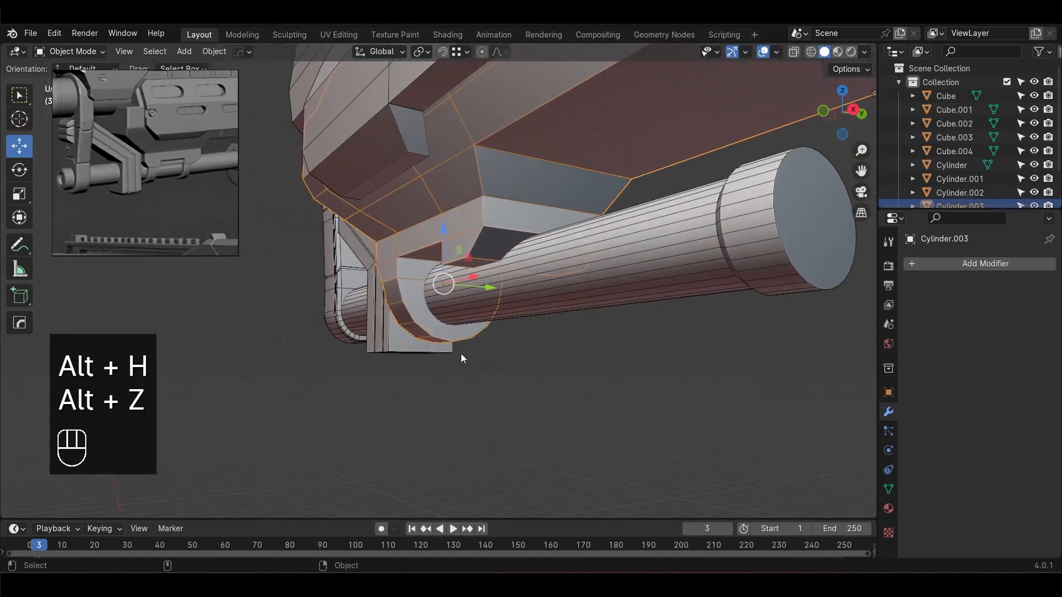
left_click_drag(469, 369, 559, 370, "alt")
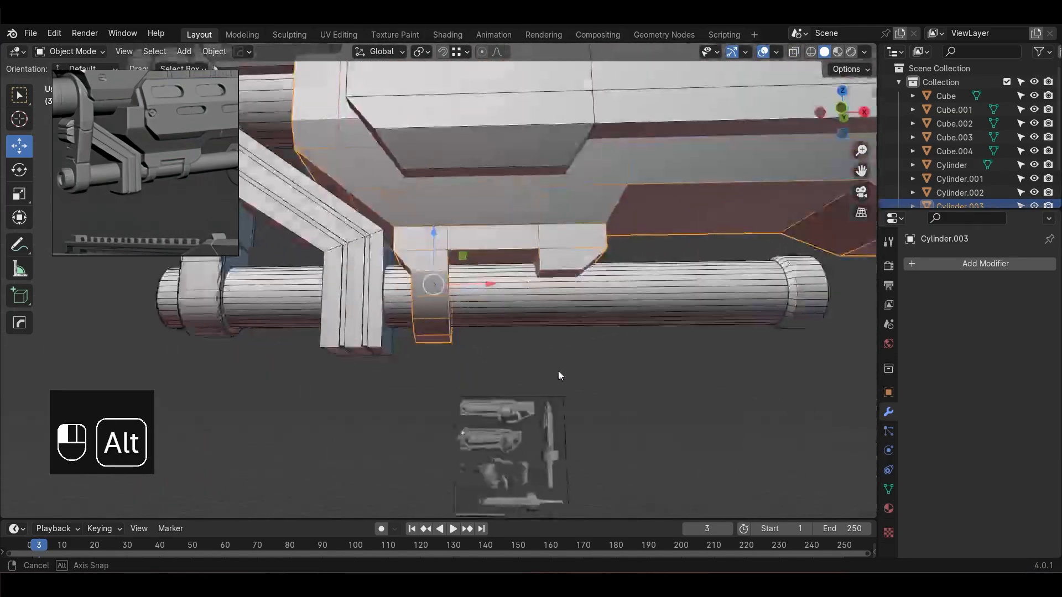
Duplicate the lower clamp ring's faces about 0.589 m along X so the copy sits under the mount's rear leg
key("KP_1")
key("alt+z")
key("Tab")
key("1")
left_click_drag(683, 396, 393, 270)
left_click_drag(466, 243, 464, 236)
left_click(497, 391)
scroll(500, 397, "up", 2)
left_click_drag(386, 293, 387, 293)
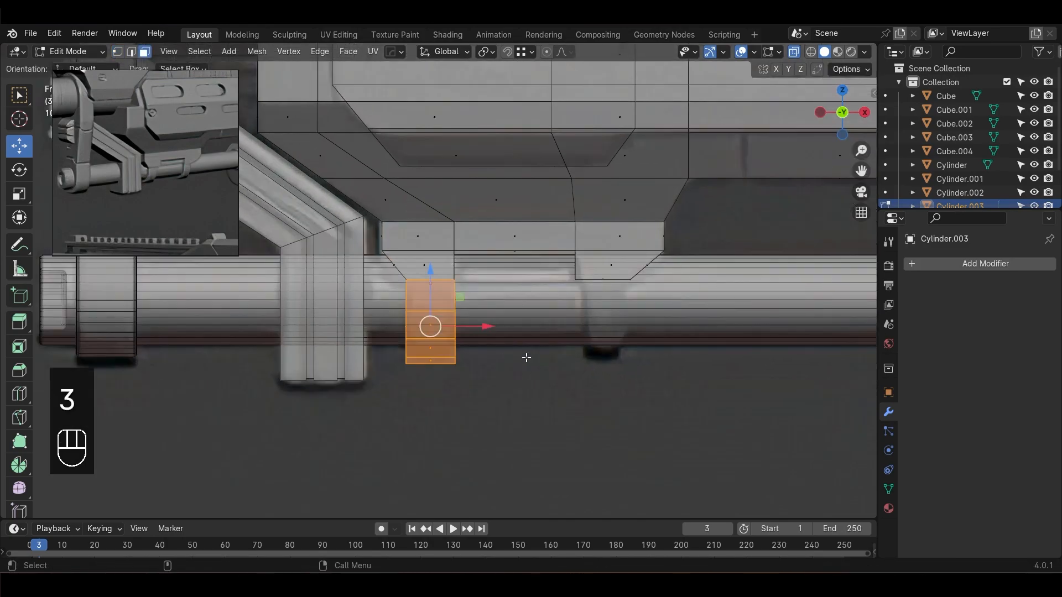
key("shift+d")
key("x")
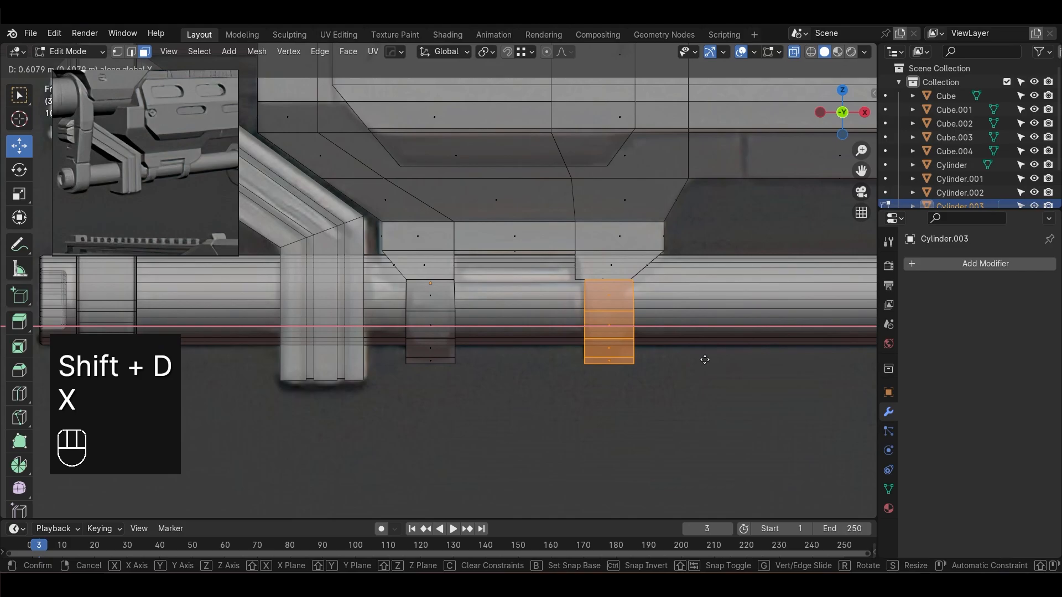
left_click(699, 360)
middle_click_drag(699, 361, 550, 426)
key("alt+z")
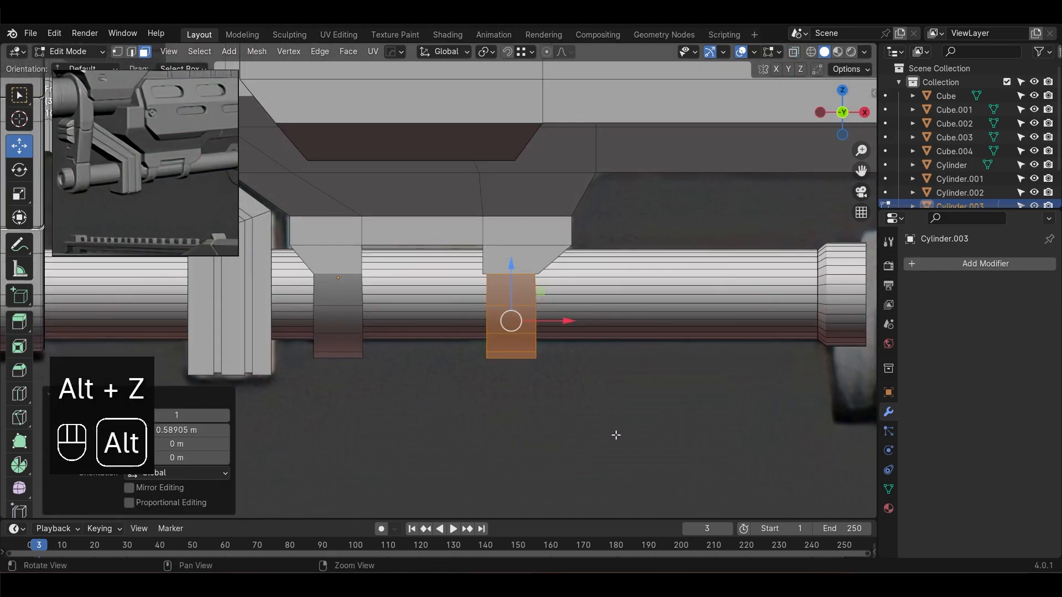
middle_click_drag(617, 433, 638, 429)
scroll(638, 429, "up", 1)
key("Tab")
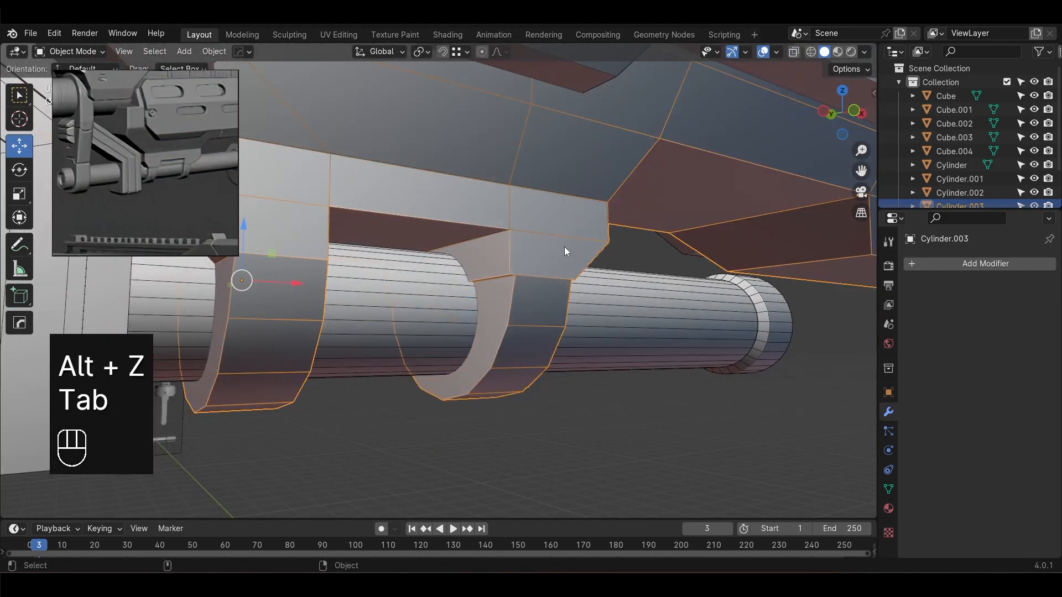
Hide the horizontal tube running through the clamps and select the body mesh with the clamps
left_click(553, 340)
scroll(662, 451, "up", 1)
key("h")
left_click_drag(576, 393, 577, 308, "alt")
left_click(569, 360)
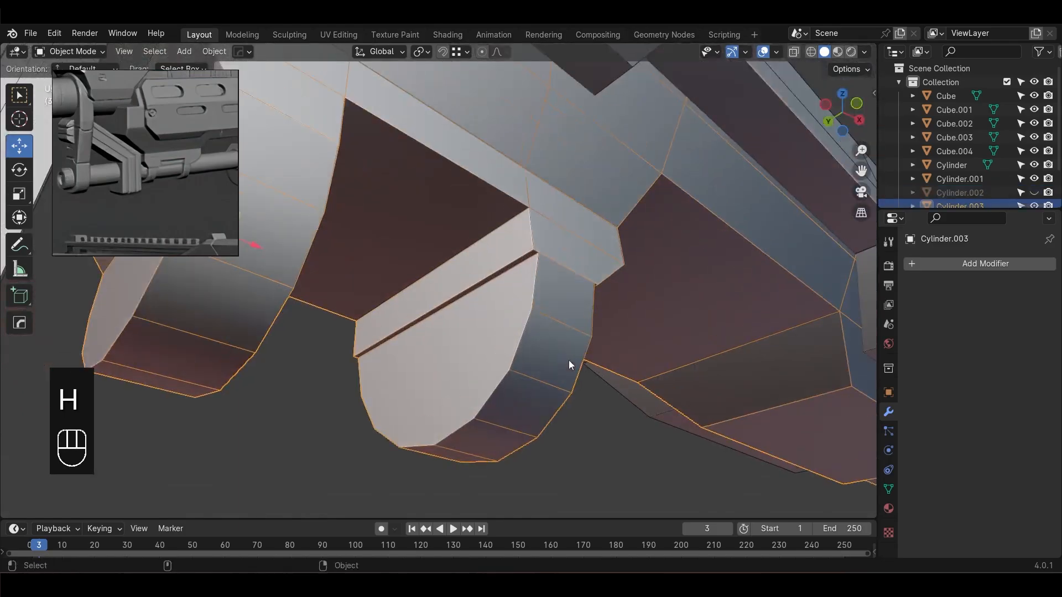
Scale the duplicated clamp ring along X to match the width of the mount leg above it
left_click_drag(569, 360, 672, 399, "alt")
key("Tab")
key("s")
left_click(708, 449)
left_click(671, 399)
key("Tab")
key("1")
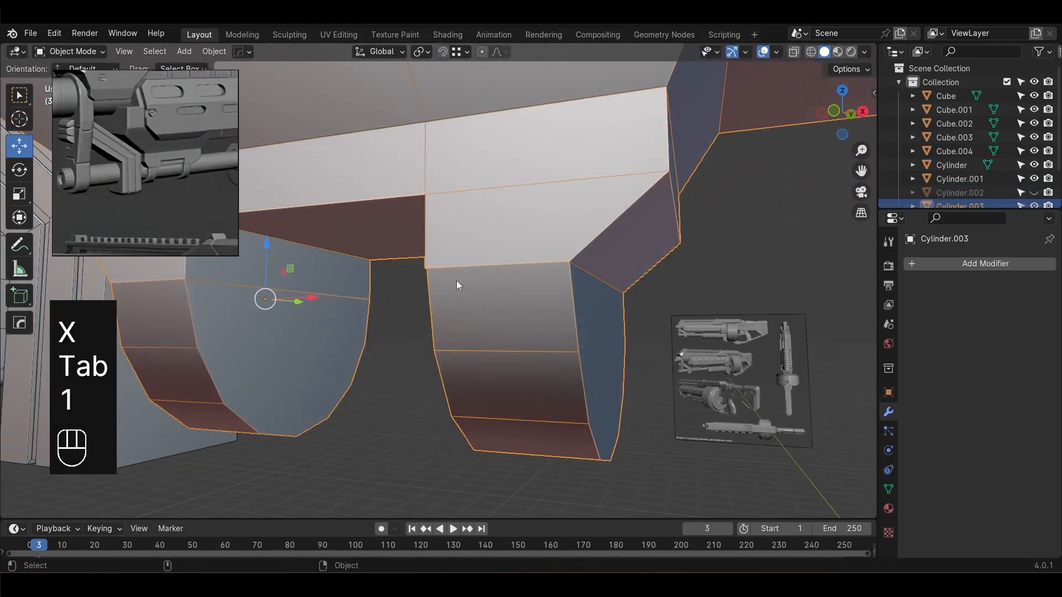
Delete the hidden faces where the rear clamp ring meets the mount leg above it
key("Tab")
key("1")
left_click(427, 270)
left_click_drag(427, 270, 502, 331, "alt")
mouse_move(502, 331)
left_mouse_down("alt")
mouse_move(550, 413)
mouse_move(607, 378)
mouse_move(550, 320)
mouse_move(510, 345)
left_mouse_up("alt")
key("ctrl+z")
key("alt+z")
left_click(509, 346)
key("Delete")
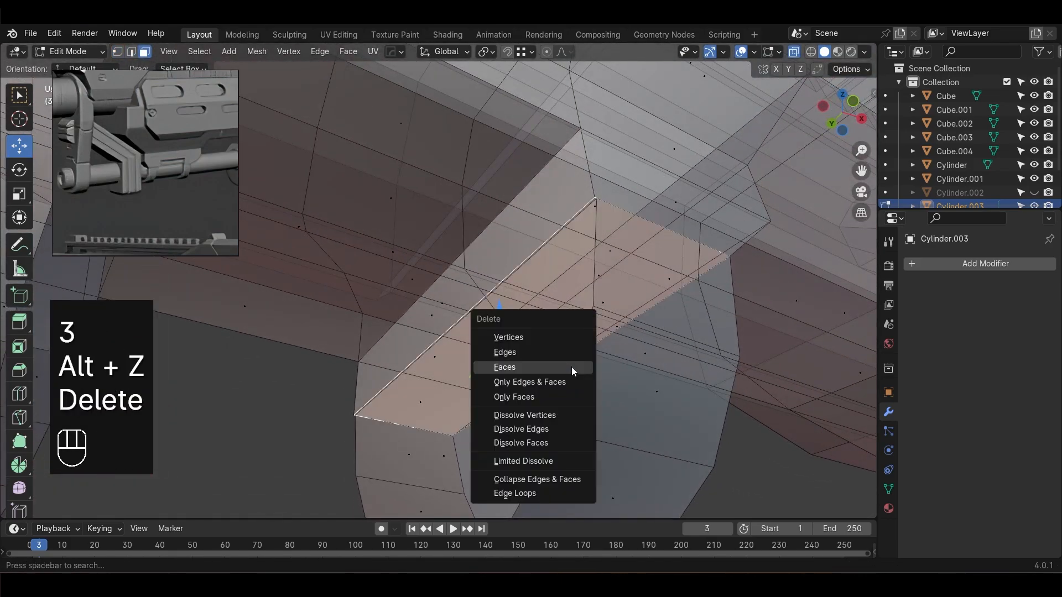
left_click(572, 367)
left_click_drag(572, 366, 550, 373, "alt")
key("alt+z")
Merge the overlapping vertices at the inner corner between the rear clamp ring and the mount leg
key("Tab")
key("Tab")
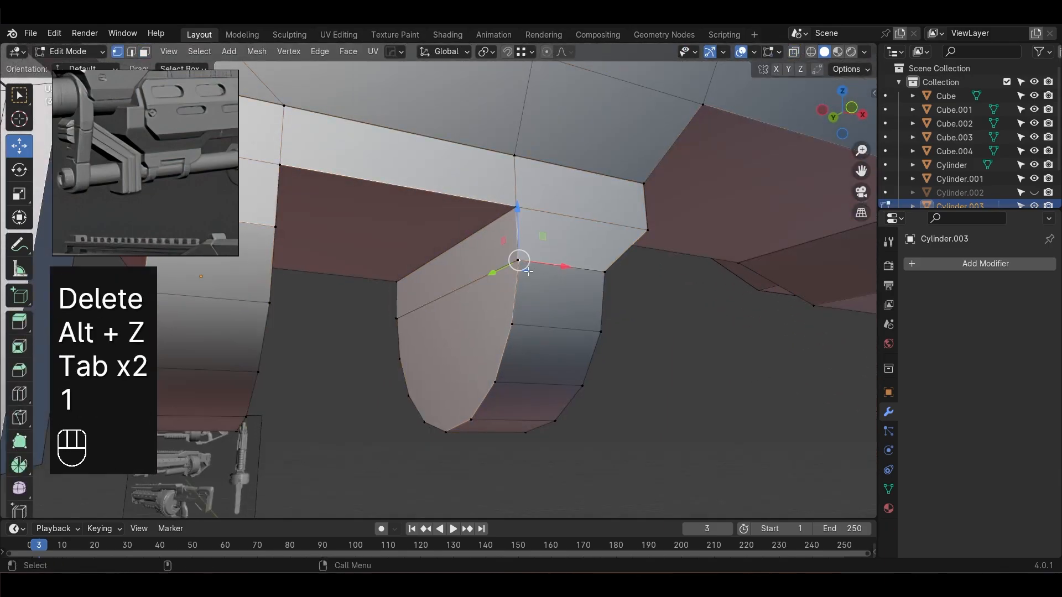
left_click(518, 259, "shift")
key("m")
left_click(512, 256)
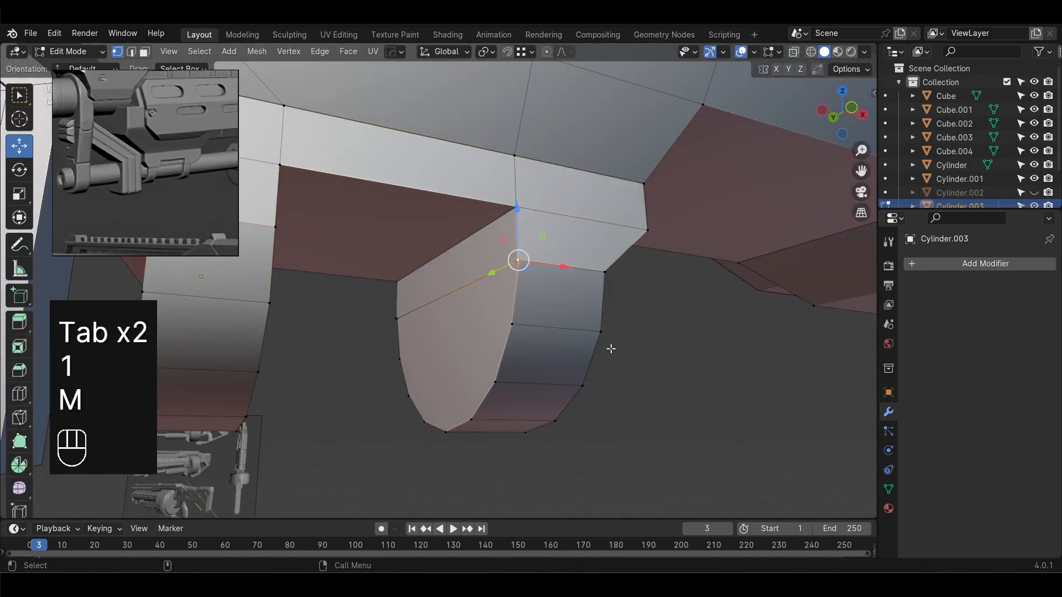
key("m")
left_click(526, 267)
left_click_drag(526, 267, 483, 267, "alt")
scroll(483, 259, "up", 4)
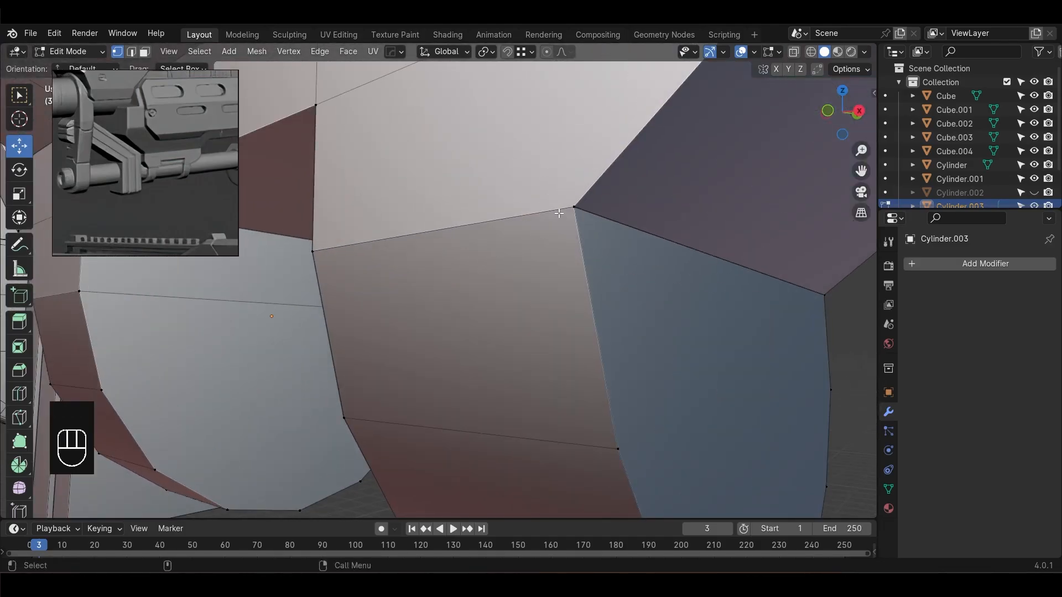
left_click_drag(559, 212, 579, 228)
key("ctrl+z")
key("ctrl+z")
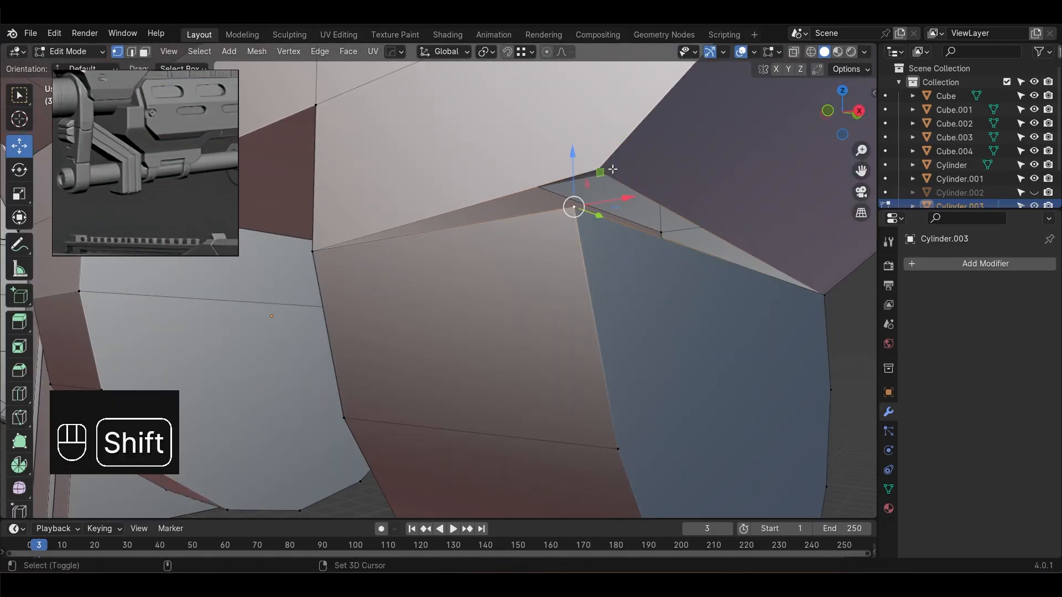
Merge the remaining overlapping corner vertices between the rear clamp and its mount leg, one pair At Last and the others At Center
key("alt+z")
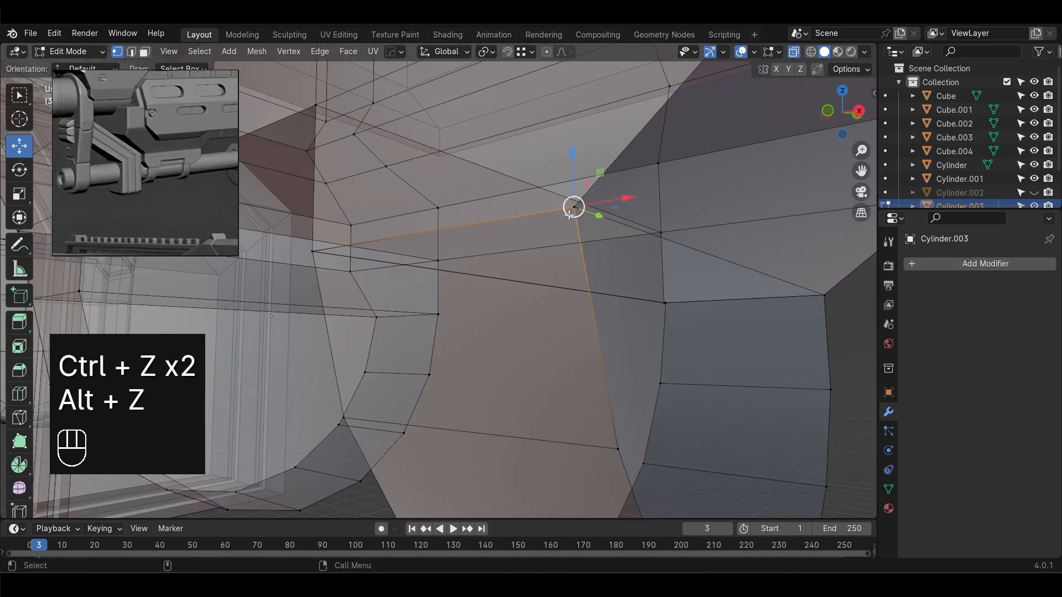
key("m")
left_click(575, 206)
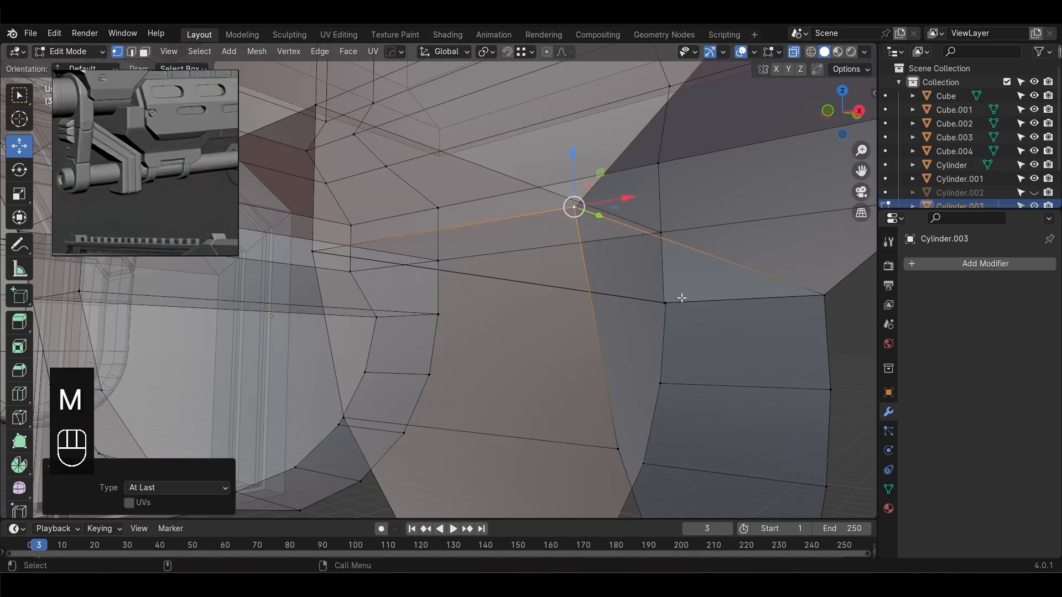
middle_click_drag(678, 296, 403, 287, "alt")
key("m")
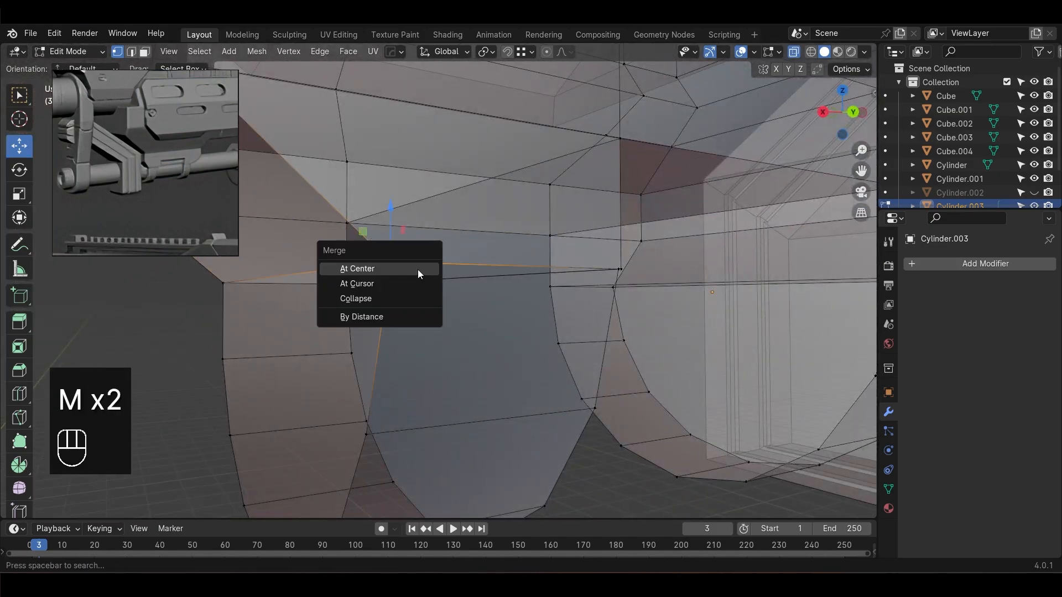
left_click(417, 270)
left_click_drag(508, 329, 470, 326, "alt")
left_click_drag(311, 296, 332, 318)
key("m")
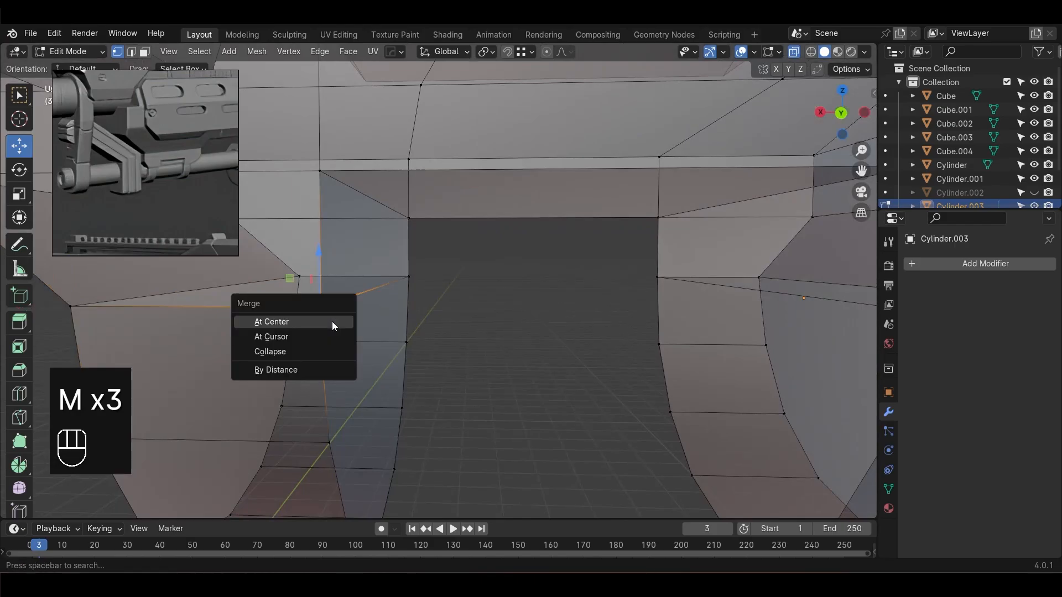
left_click(334, 324)
Align the rear clamp's outer vertex column in the front view by scaling it to 0 along X
scroll(529, 365, "down", 3)
key("KP_1")
key("alt+z")
key("alt+z")
key("1")
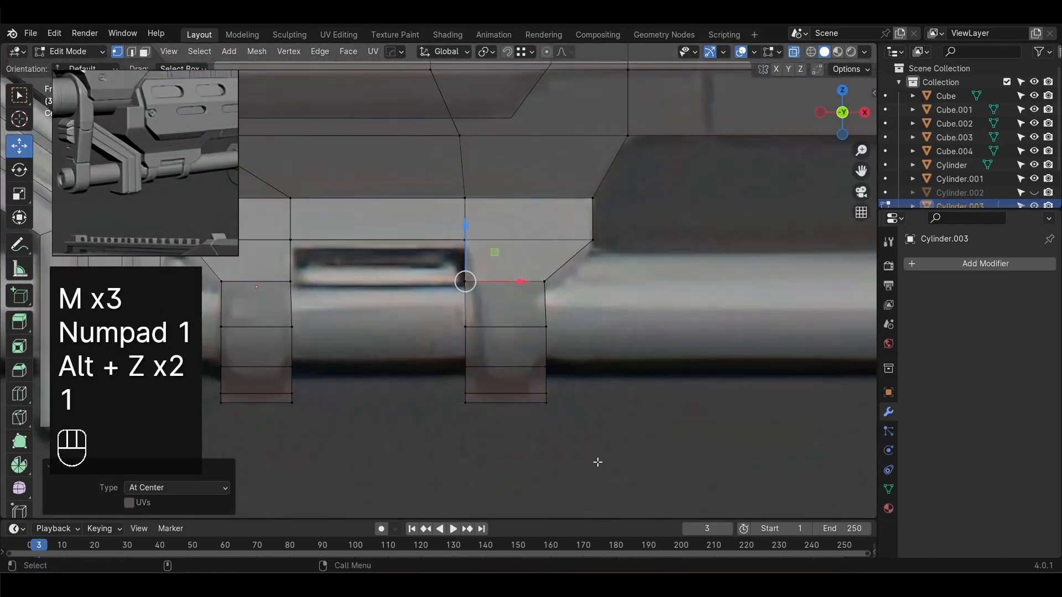
left_click_drag(597, 465, 530, 270)
key("s")
key("x")
key("KP_0")
key("KP_Enter")
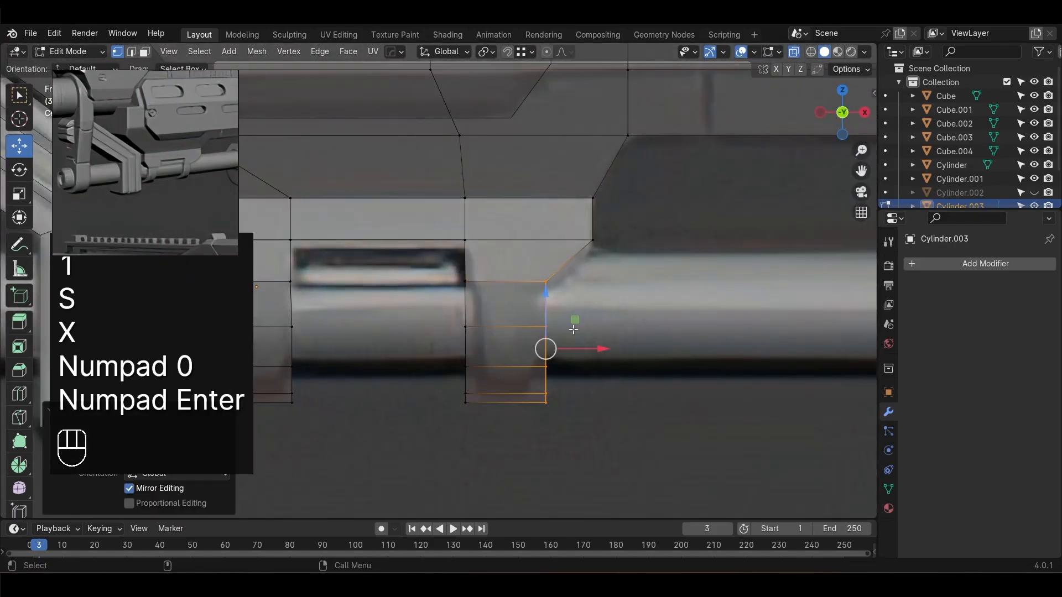
Scale the rear clamp's inner vertex column to 0 along X and shift it rearward to match the reference
left_click_drag(480, 430, 479, 429)
key("s")
key("x")
key("KP_0")
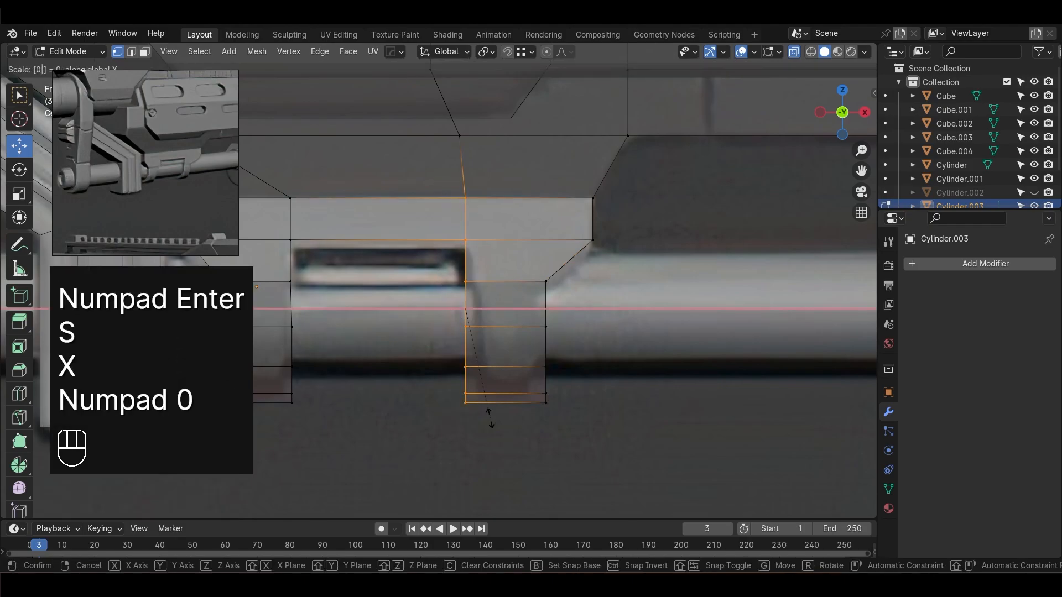
key("KP_Enter")
left_click_drag(524, 314, 536, 313)
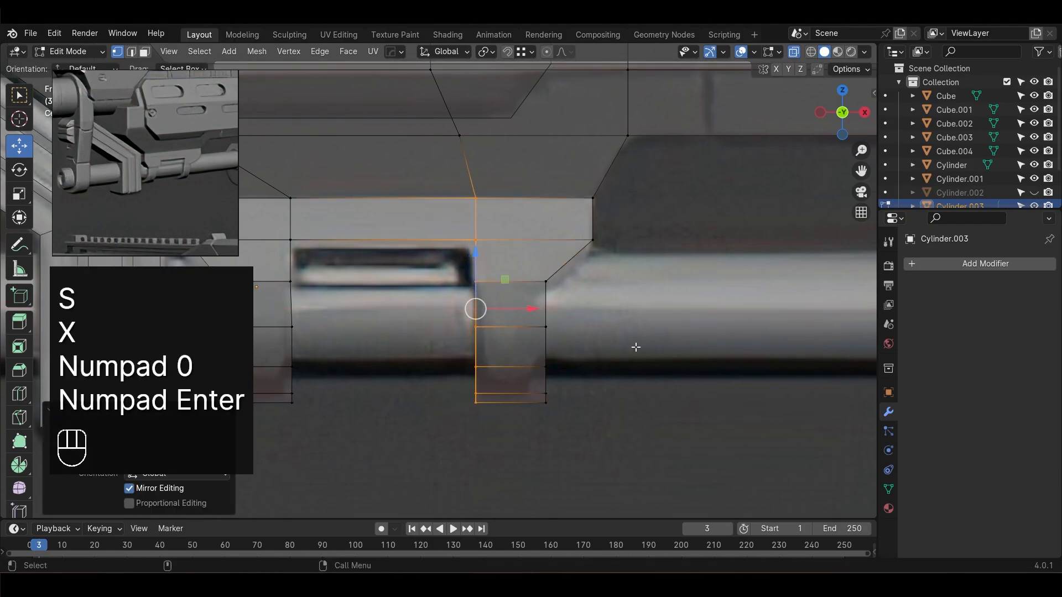
left_click(637, 348)
left_click_drag(601, 351, 595, 350)
left_click(536, 434)
Straighten the front clamp's inner and outer vertex columns by scaling each to 0 along X
middle_click_drag(536, 434, 710, 439, "shift")
left_click_drag(540, 446, 438, 146)
key("s")
key("x")
key("KP_0")
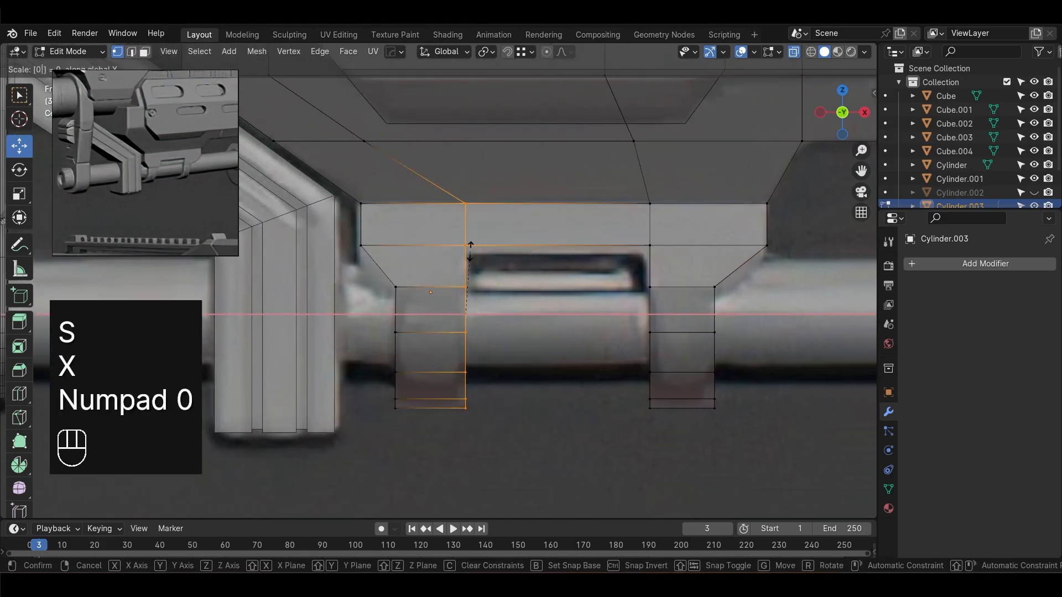
key("KP_Enter")
left_click_drag(423, 434, 424, 434)
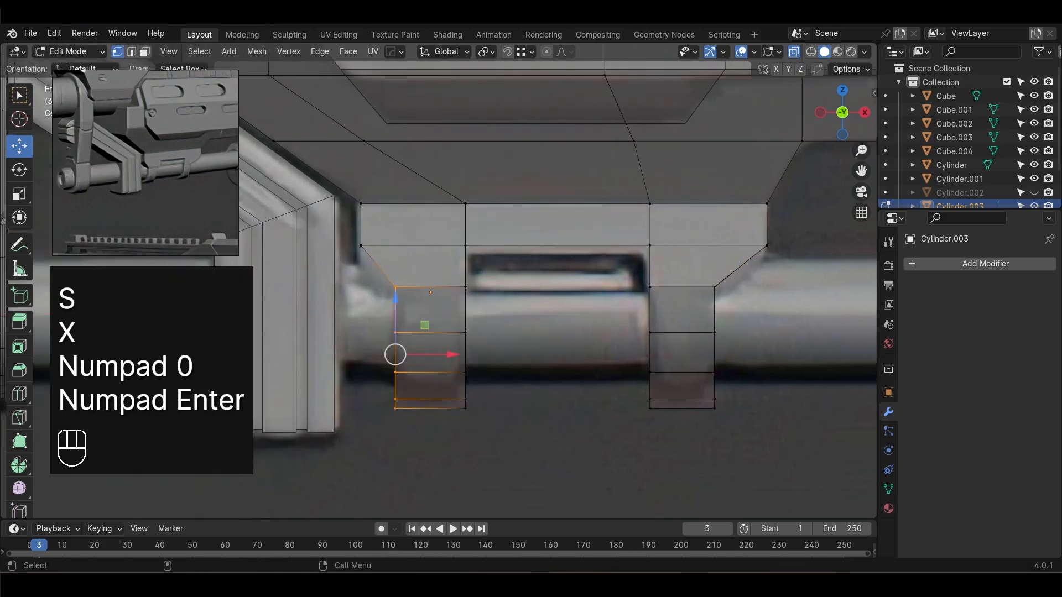
key("s")
key("x")
key("KP_0")
key("KP_Enter")
left_click_drag(533, 443, 447, 199)
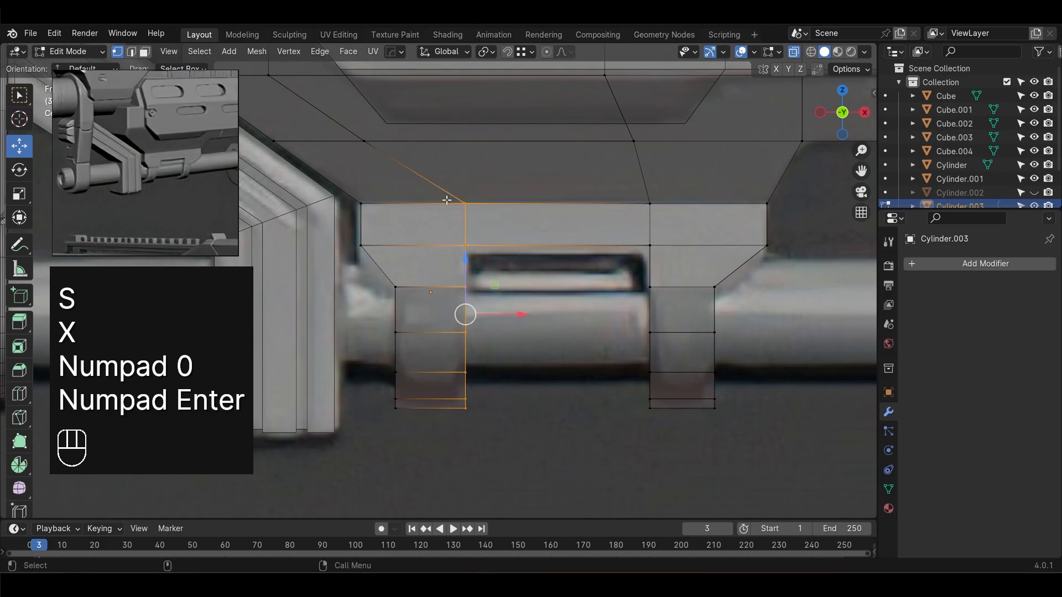
Return to Object Mode, unhide the tube with X-ray off, and save the file
scroll(564, 379, "down", 3)
key("Tab")
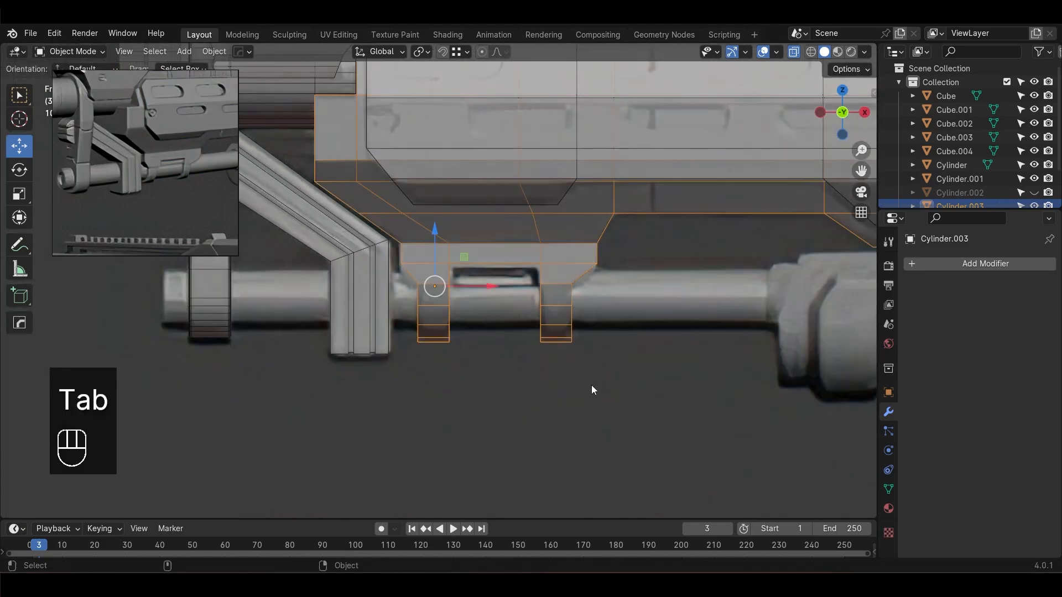
key("alt+h")
left_click(595, 390)
scroll(591, 379, "down", 3)
key("alt+z")
middle_click_drag(588, 372, 463, 343)
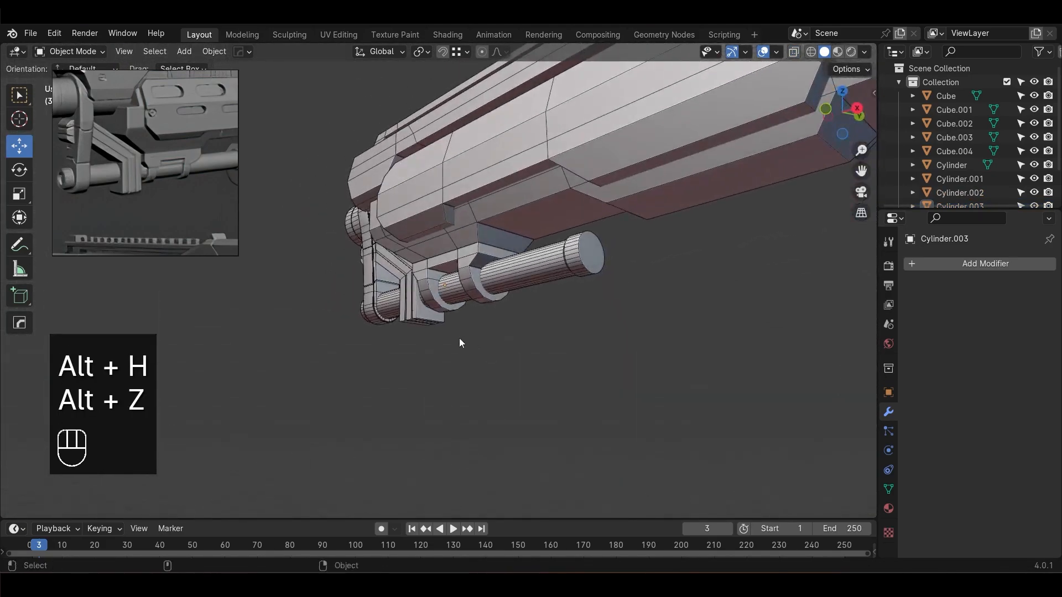
key("ctrl+s")
Inspect the clamp profile around the tube from the right side and in perspective
middle_click_drag(531, 350, 713, 350)
key("KP_3")
scroll(516, 387, "up", 6)
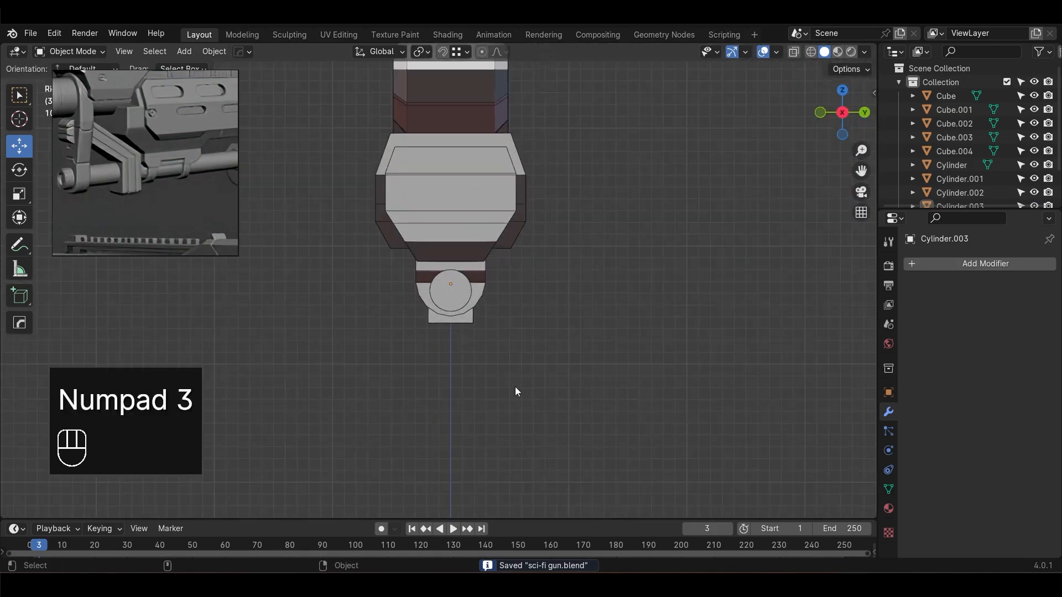
left_click(593, 313)
key("alt+z")
key("Tab")
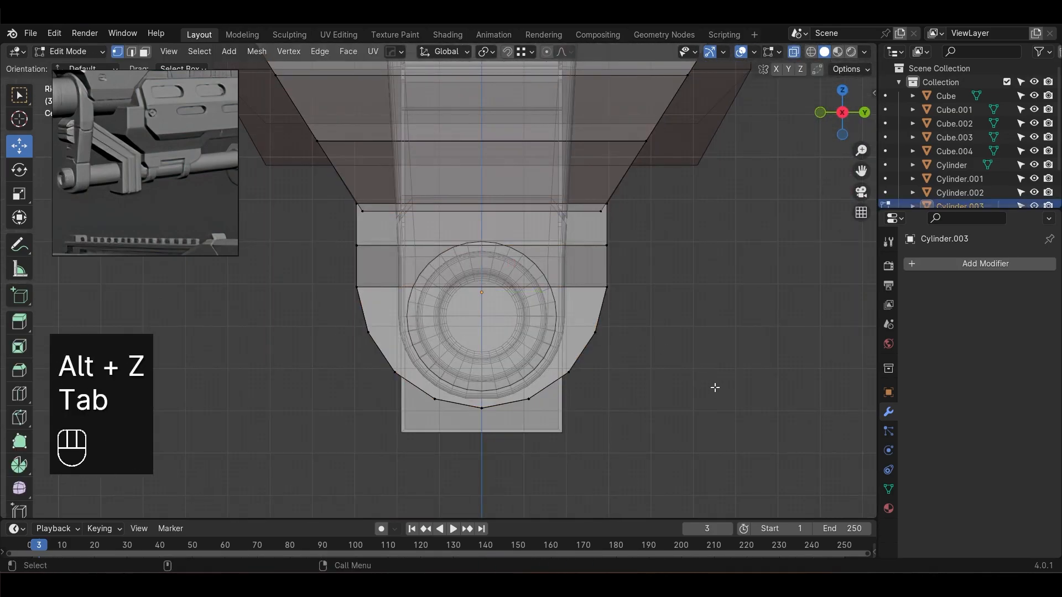
scroll(728, 375, "down", 3)
middle_click_drag(728, 375, 603, 390, "alt")
key("alt+z")
key("Tab")
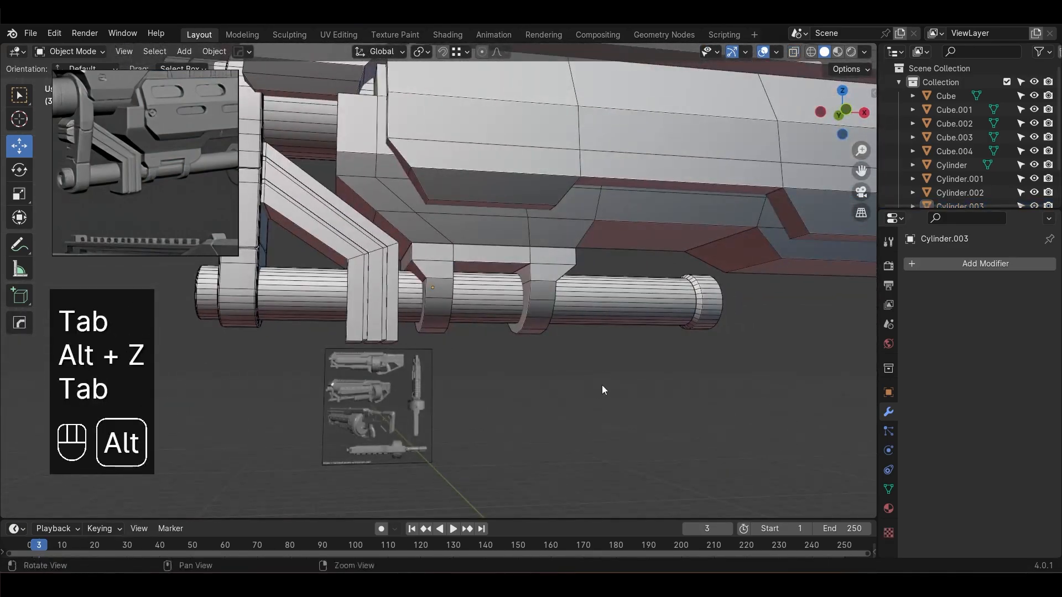
Examine the ribbed foregrip in the reference images and in the front view of the gun
scroll(102, 165, "down", 3)
middle_click_drag(163, 169, 124, 178)
middle_click_drag(650, 301, 520, 331, "alt")
scroll(666, 334, "down", 3)
key("KP_1")
scroll(570, 337, "down", 3)
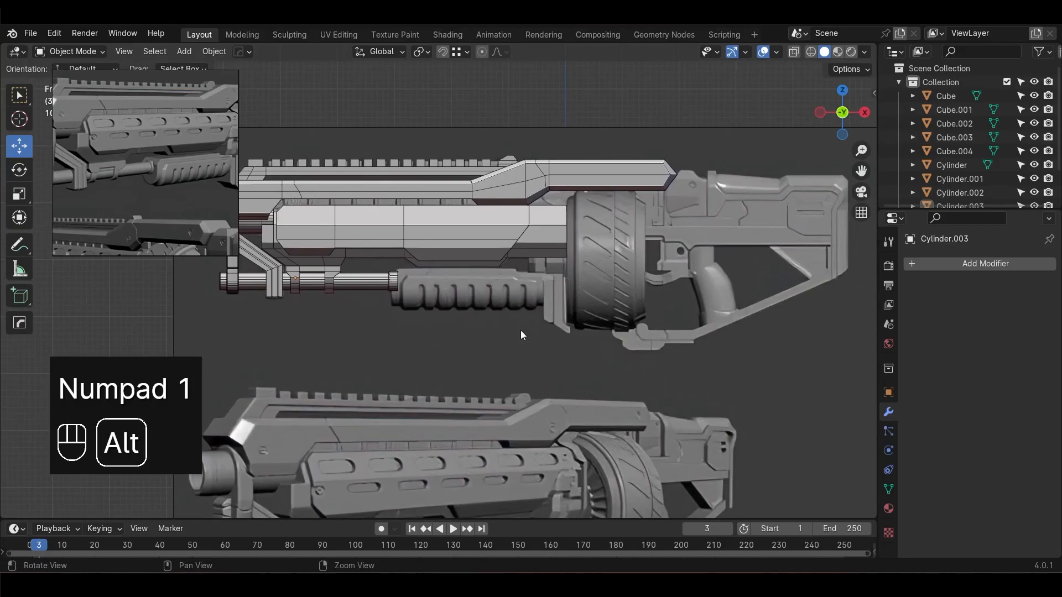
scroll(519, 318, "up", 3)
scroll(149, 175, "down", 2)
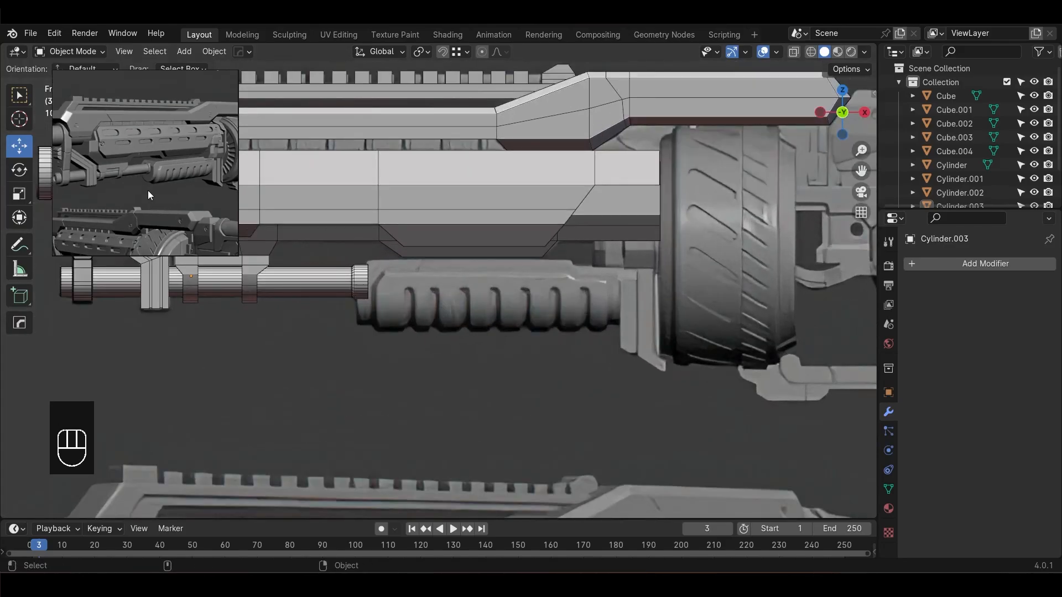
middle_click_drag(148, 191, 82, 191)
middle_click_drag(459, 324, 487, 331, "alt")
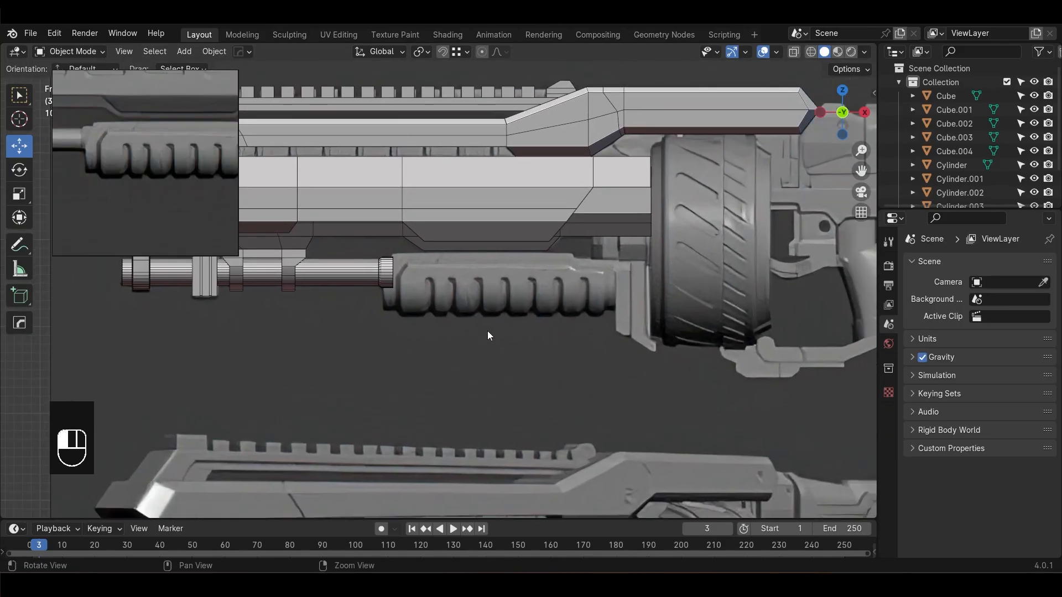
Add a mesh cylinder, move it about -2.38 m in X and 4.72 m in Z, and rotate it 90° in the front view
key("alt+z")
key("shift+a")
mouse_move(450, 285)
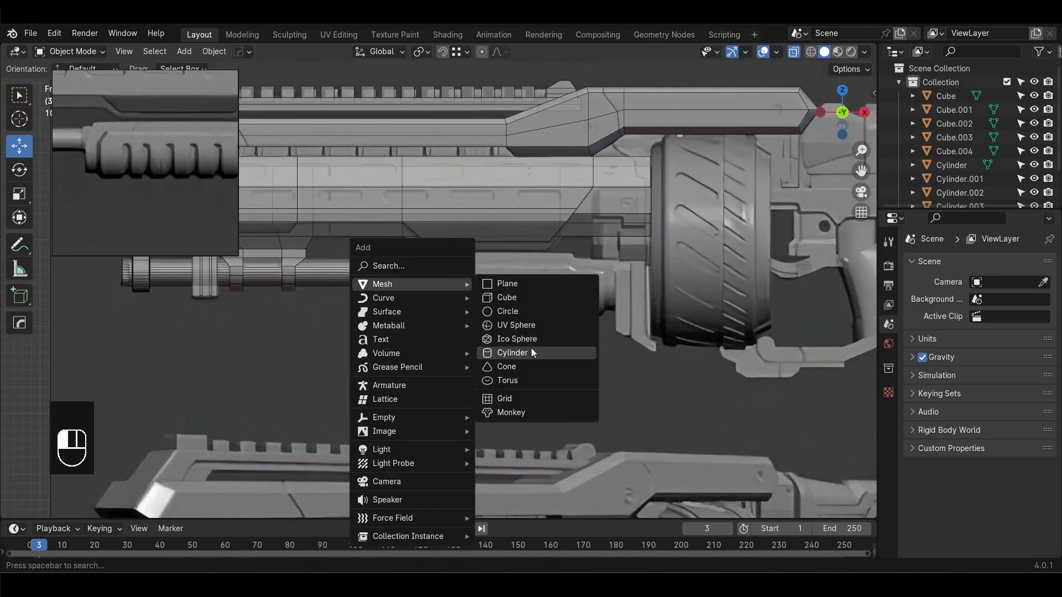
left_click(533, 353)
scroll(533, 353, "down", 3)
key("g")
left_click(484, 177)
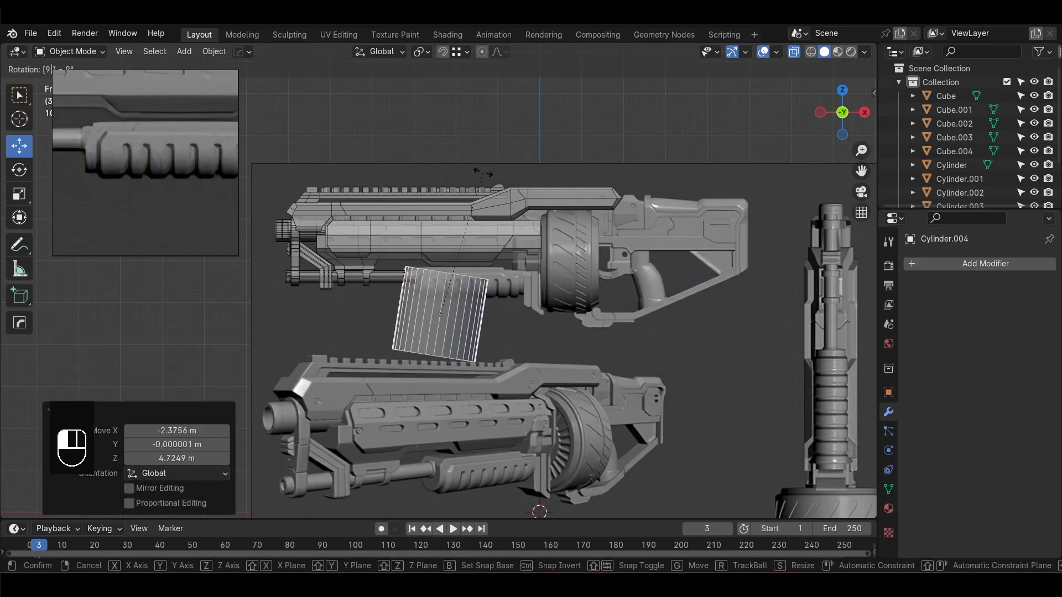
type("0")
left_click(483, 174)
Scale the cylinder to 0.423, position it over the front end of the reference foregrip, and enter Edit Mode
scroll(484, 176, "up", 3)
key("s")
left_click(382, 370)
scroll(431, 384, "up", 3)
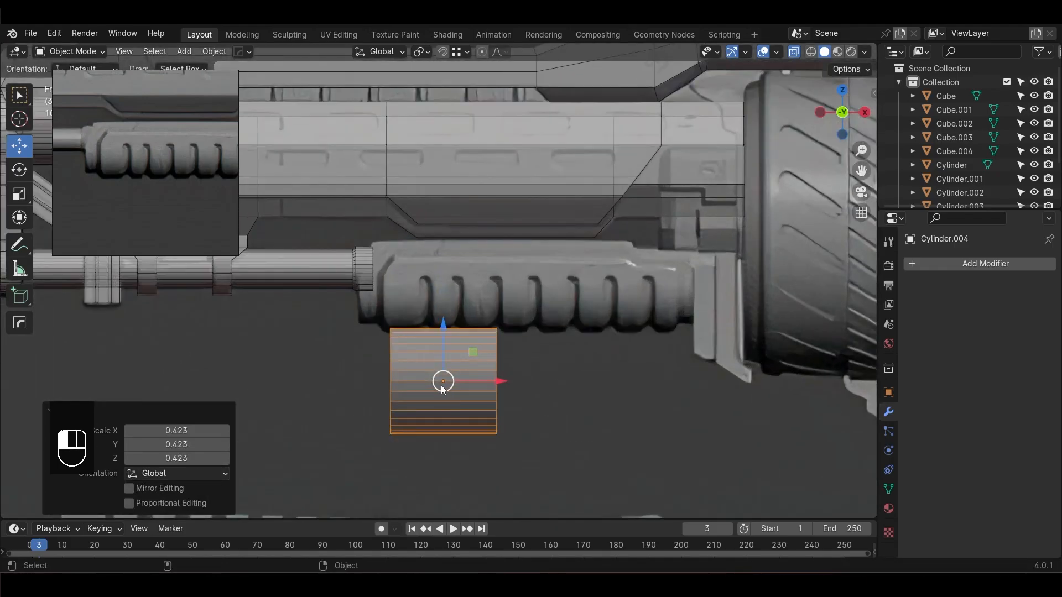
key("g")
left_click(469, 316)
scroll(483, 340, "up", 3)
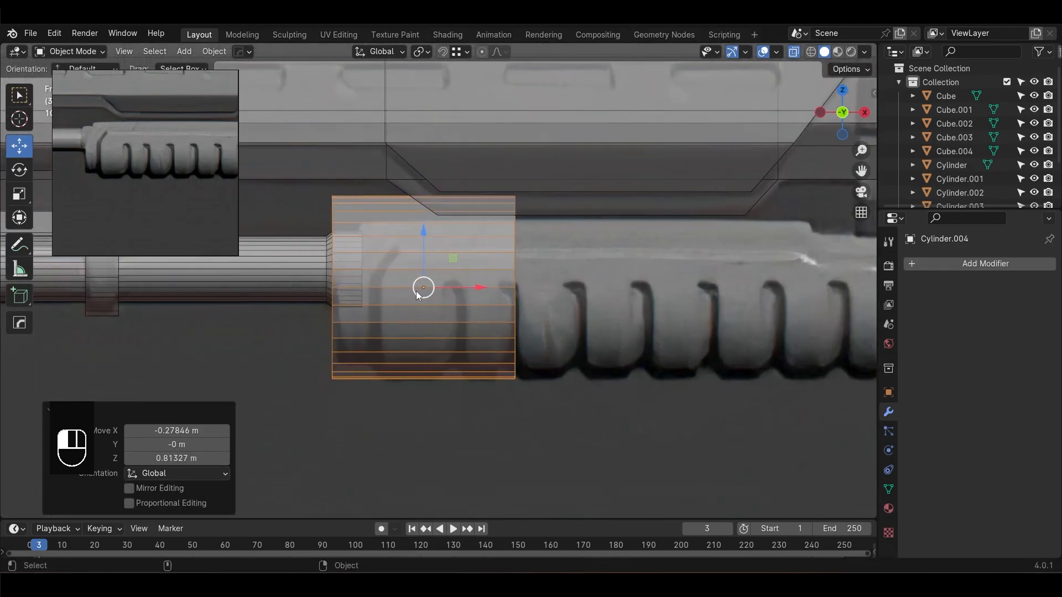
left_click_drag(416, 291, 420, 279)
key("Tab")
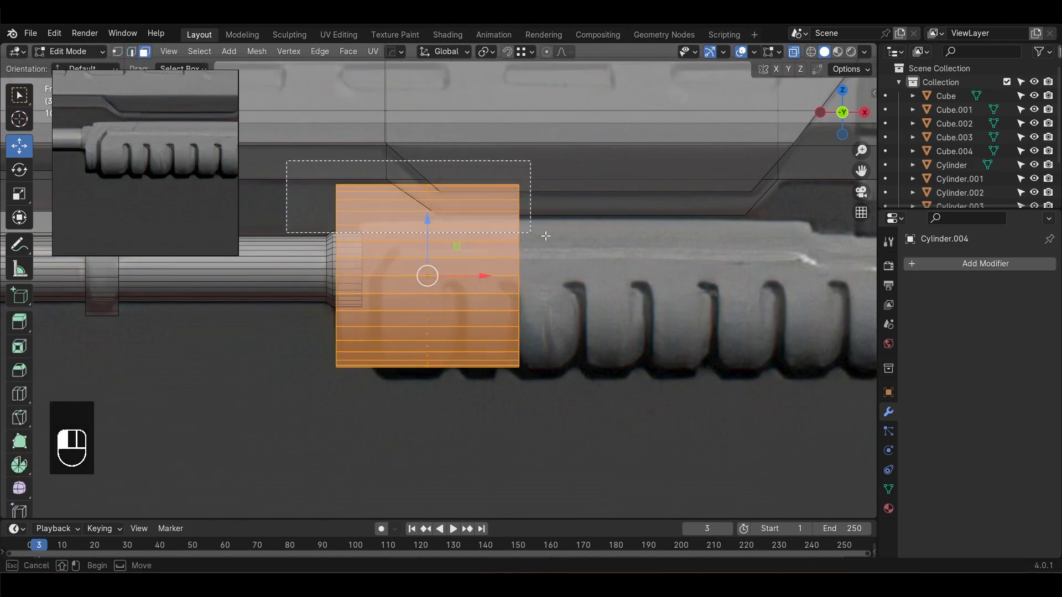
Delete the upper half of the cylinder and both end caps, leaving an open lower half shell
left_click_drag(616, 273, 616, 274)
key("x")
left_click(610, 266)
left_click_drag(576, 441, 506, 171)
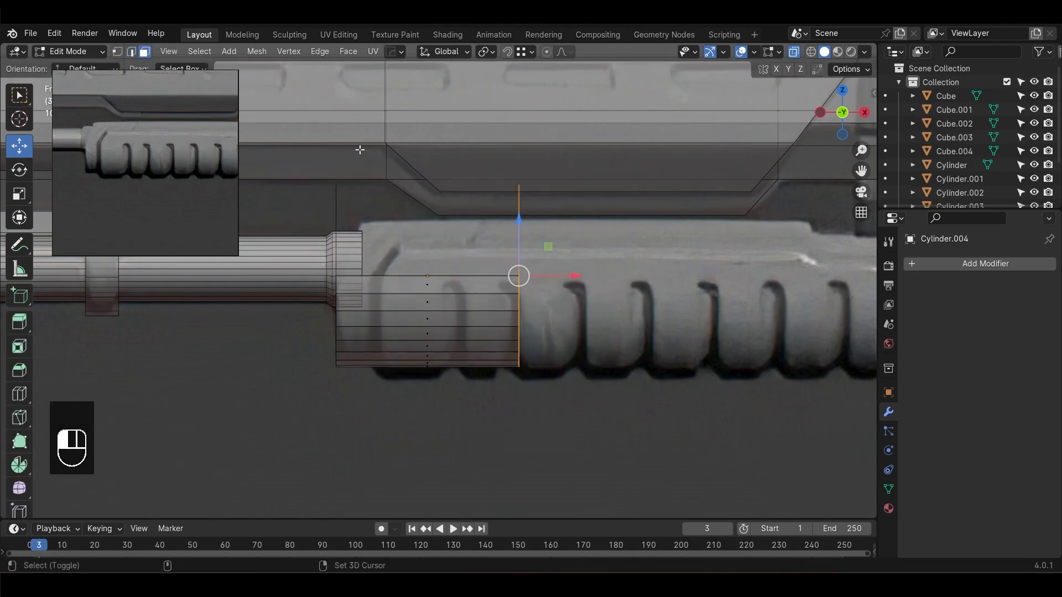
key("x")
left_click(586, 283)
key("Tab")
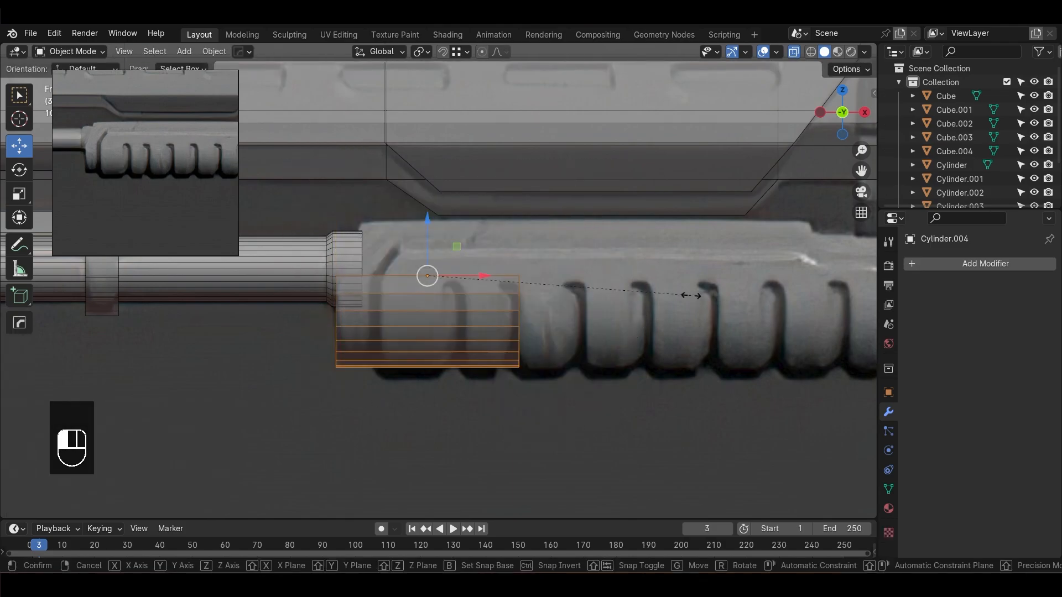
Scale the half cylinder down slightly in Object Mode and return to Edit Mode
key("s")
left_click(688, 293)
key("Tab")
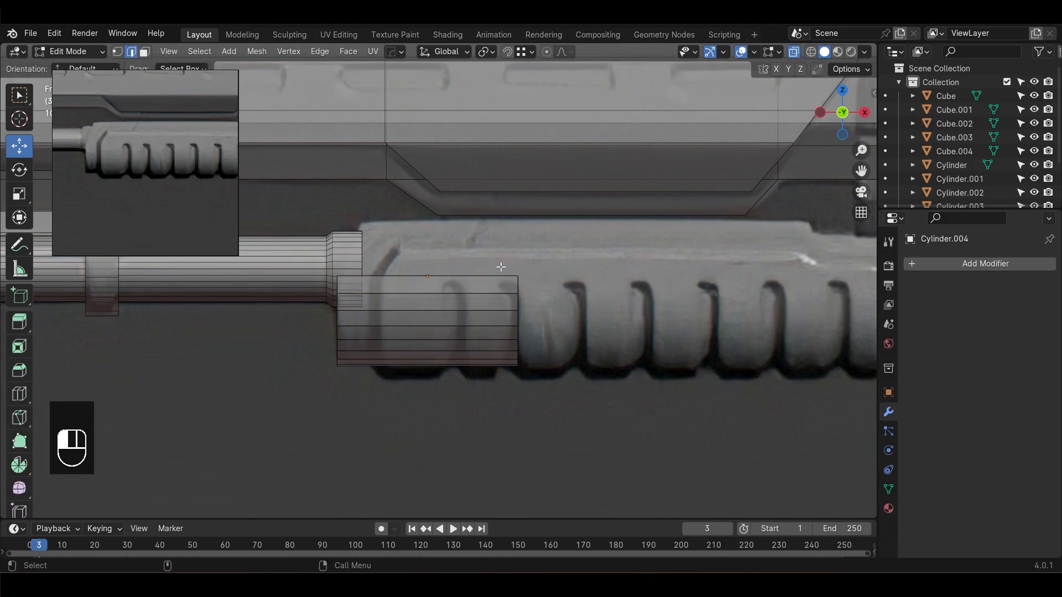
key("Tab")
key("Tab")
Move the rear-end vertices of the half cylinder along X to the rear end of the reference foregrip
key("1")
left_click_drag(496, 246, 581, 436)
scroll(605, 382, "down", 2)
left_click_drag(551, 321, 857, 326)
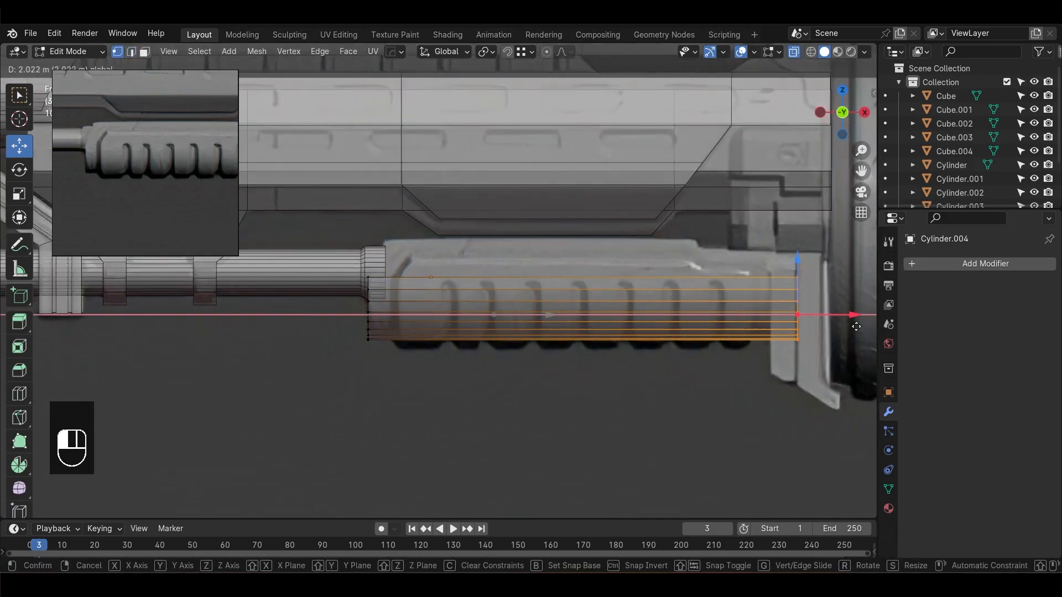
left_click(868, 323)
Extrude the shell's upper side edges upward along Z by about 0.27 m to the reference foregrip's top
key("2")
key("b")
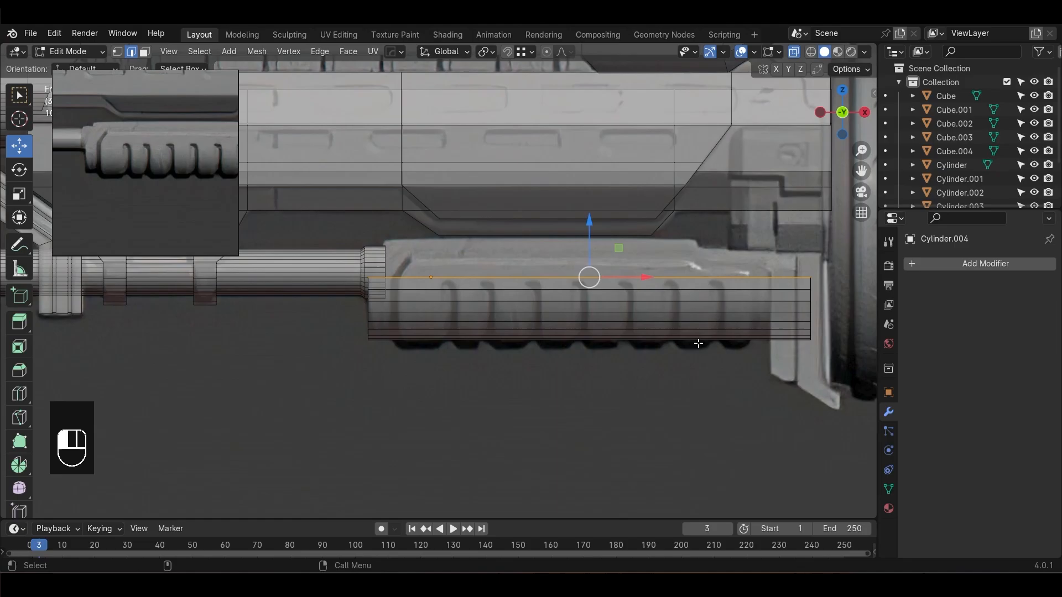
key("z")
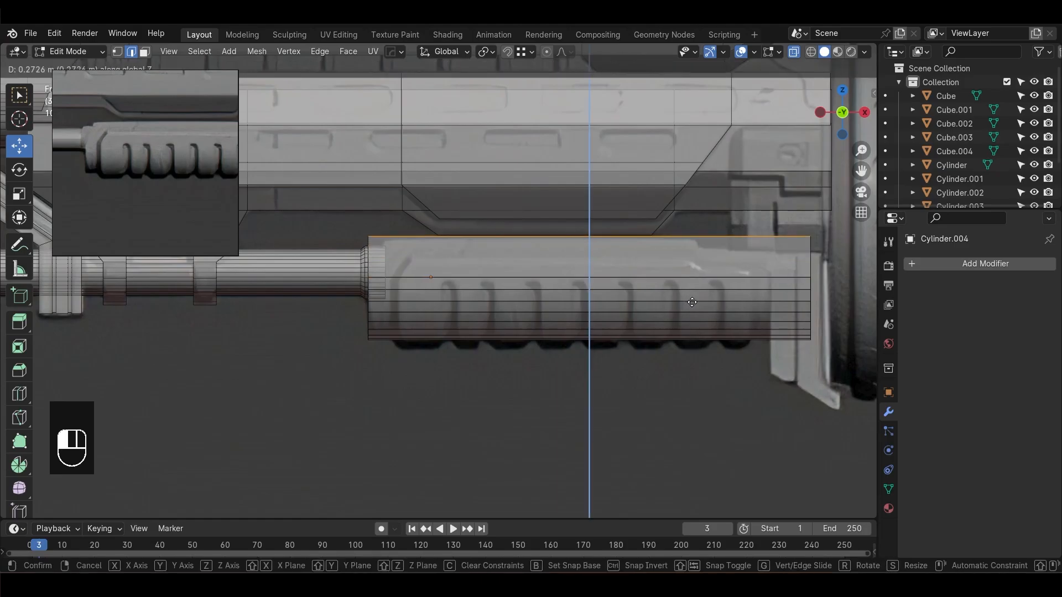
left_click(697, 305)
Move the front top corner of the foregrip body 0.11418 m along X to form the slanted front
key("1")
left_click(368, 239)
left_click_drag(434, 239, 453, 243)
scroll(553, 244, "up", 8, "ctrl")
Add a vertical loop cut near the rear of the foregrip, flatten it to 0 in X, and align it with the reference step
left_click(565, 242)
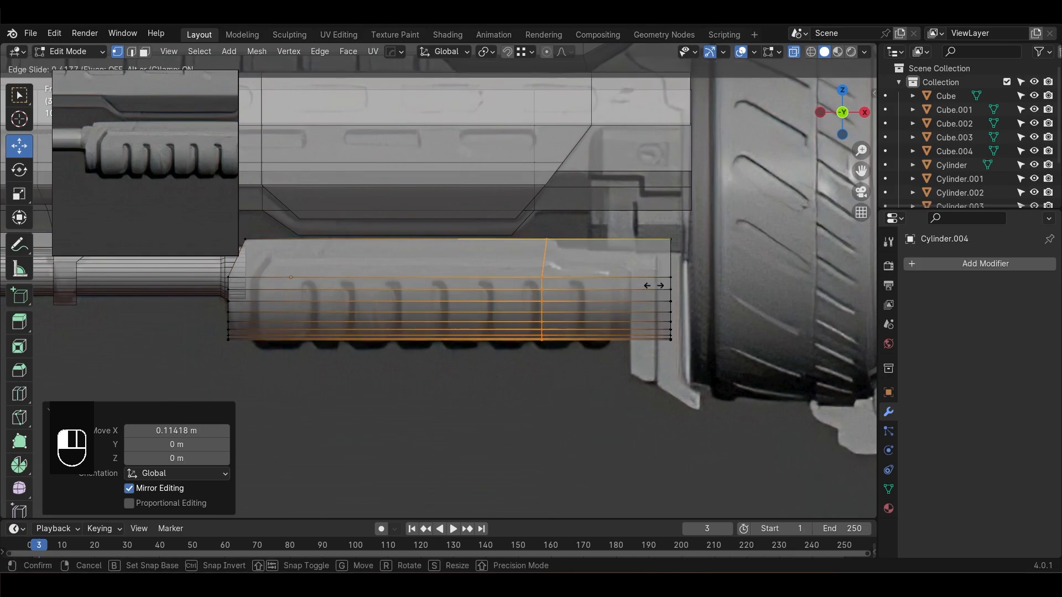
left_click(664, 291)
key("s")
key("x")
key("0")
key("Return")
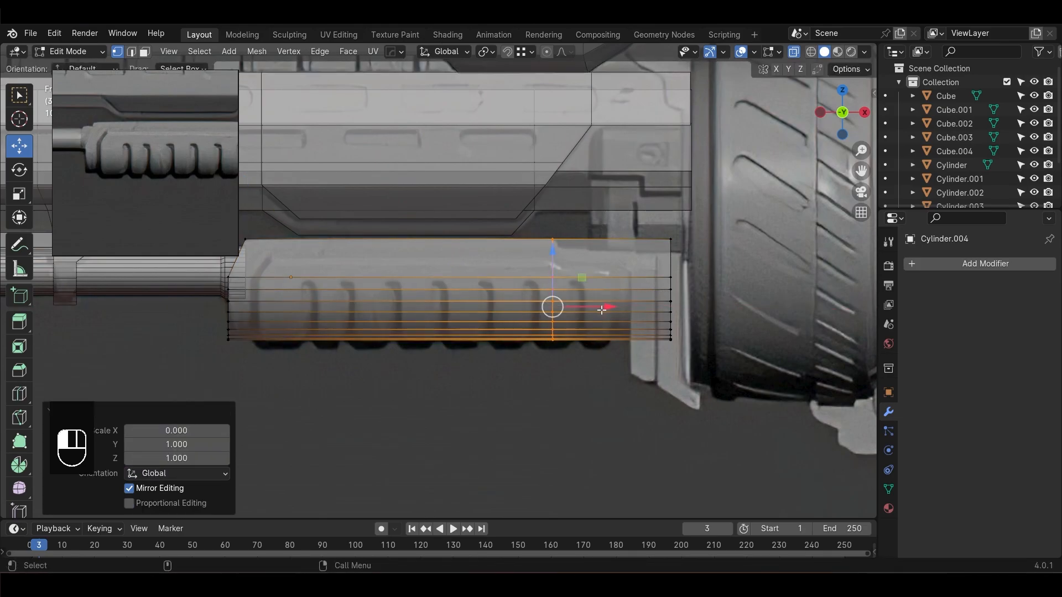
left_click_drag(611, 308, 616, 308)
left_click(640, 391)
Add one lengthwise loop cut just below the foregrip's top edge with a factor of -0.195
middle_click_drag(641, 392, 604, 410, "alt")
scroll(674, 282, "up", 1)
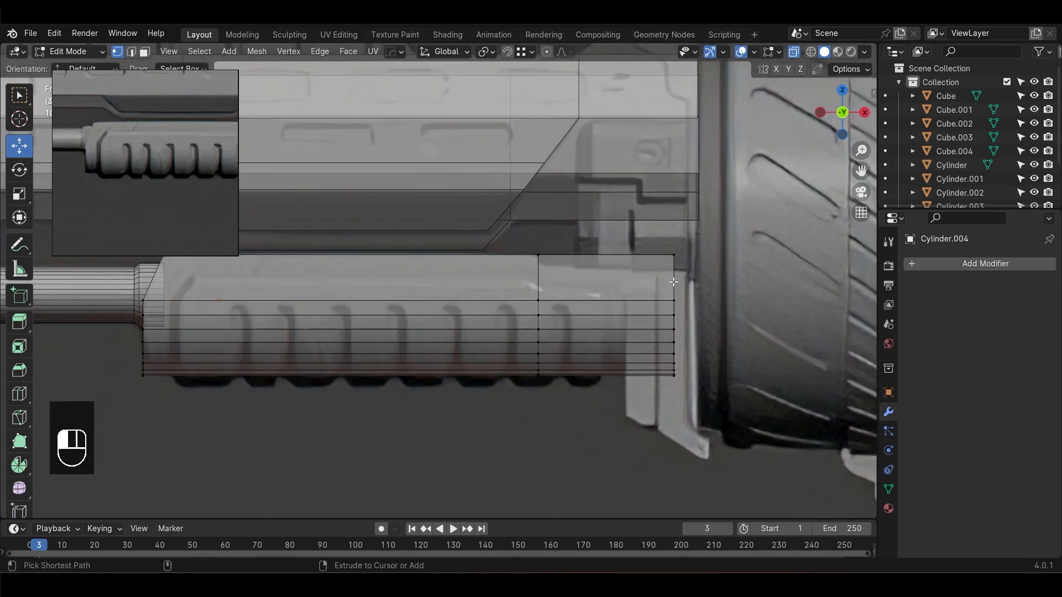
left_click(675, 273)
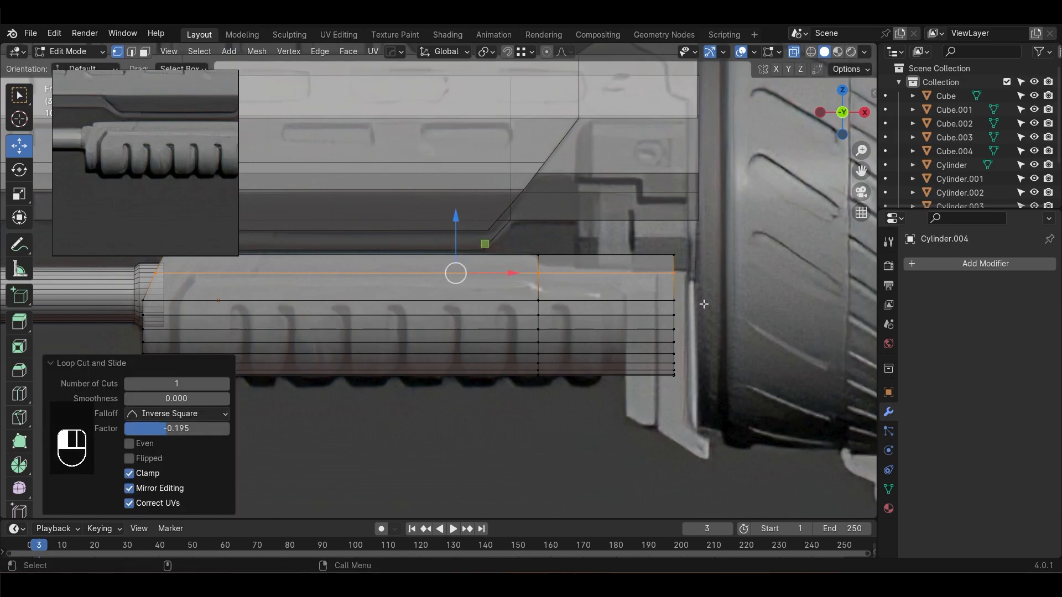
left_click(713, 435)
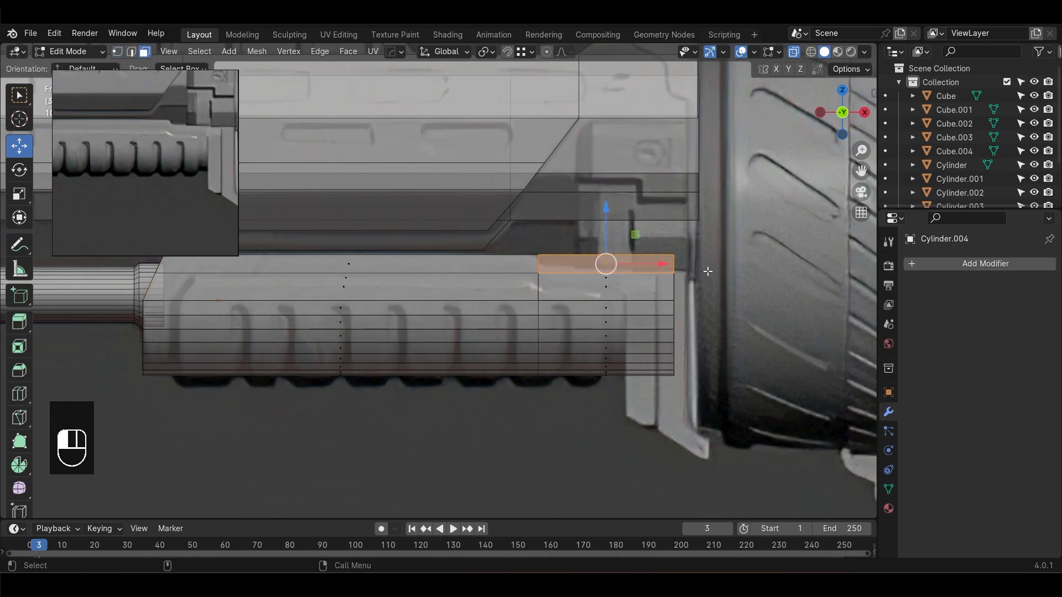
Delete the upper faces behind the vertical cut to form the lower rear step, and leave Edit Mode
left_click(684, 271)
scroll(586, 259, "down", 3)
key("Tab")
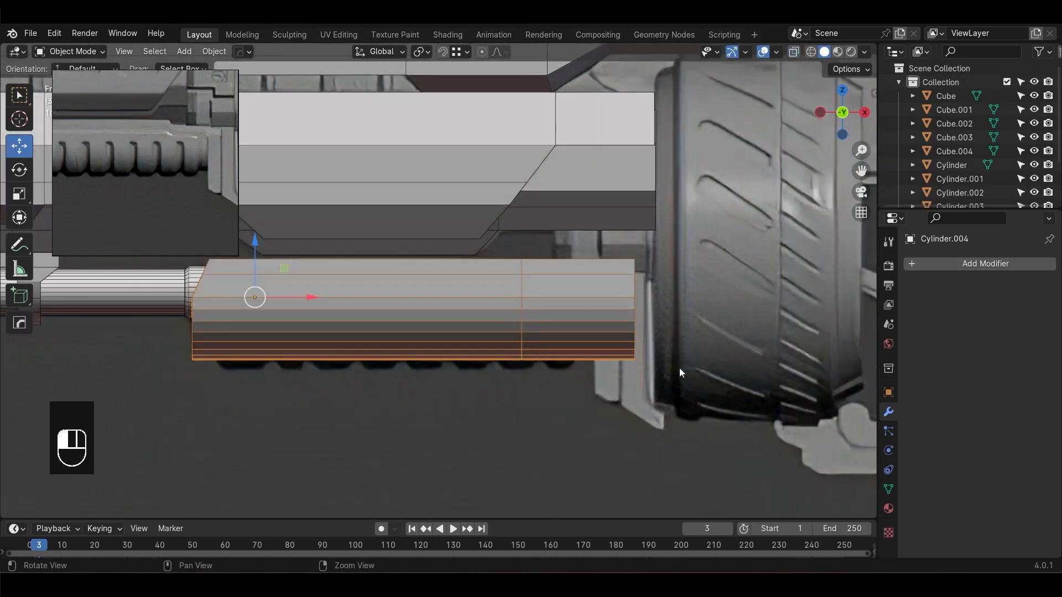
Shade the foregrip body with Auto Smooth at 30° and mirror it across Y, leaving no live modifier
middle_click_drag(679, 367, 563, 379)
right_click(557, 337)
left_click(556, 333)
key("alt+x")
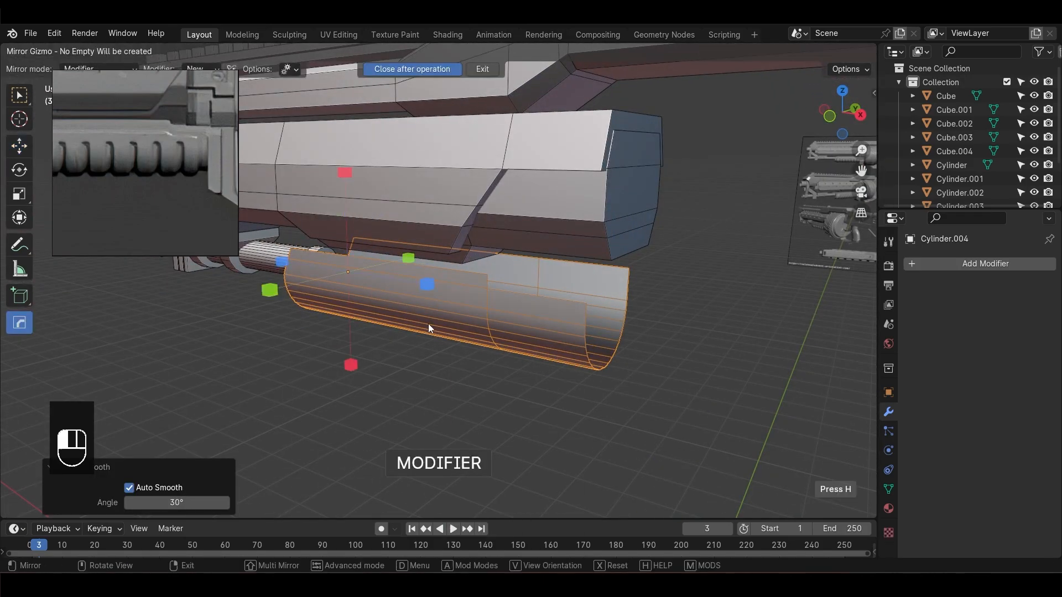
left_click(271, 292)
left_click(1001, 304)
Fill the foregrip body's open rear end and stepped top with faces in Edit Mode
middle_click_drag(691, 390, 618, 392)
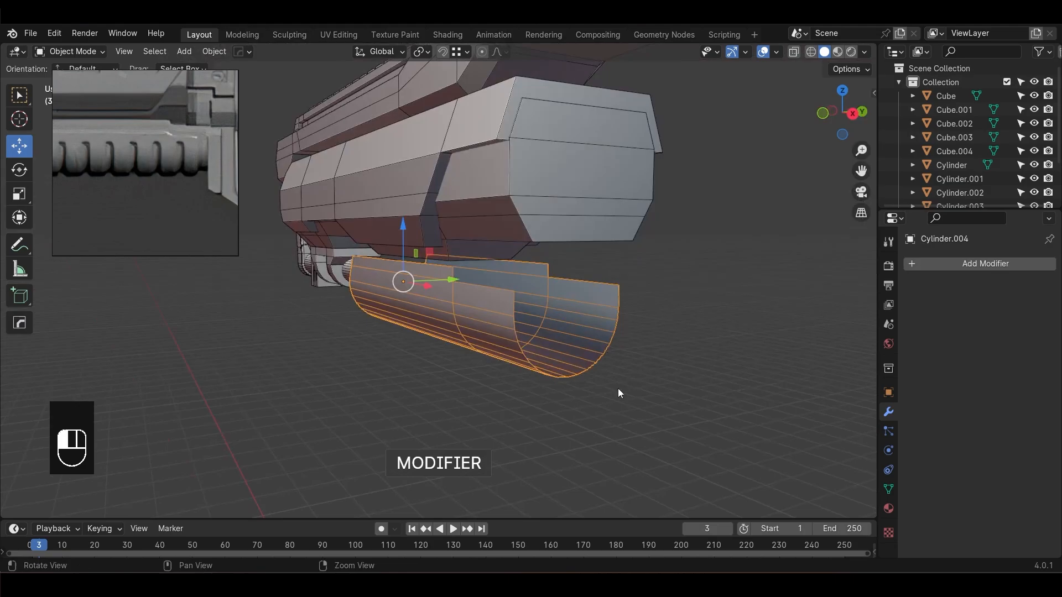
middle_click_drag(562, 357, 610, 357)
key("Tab")
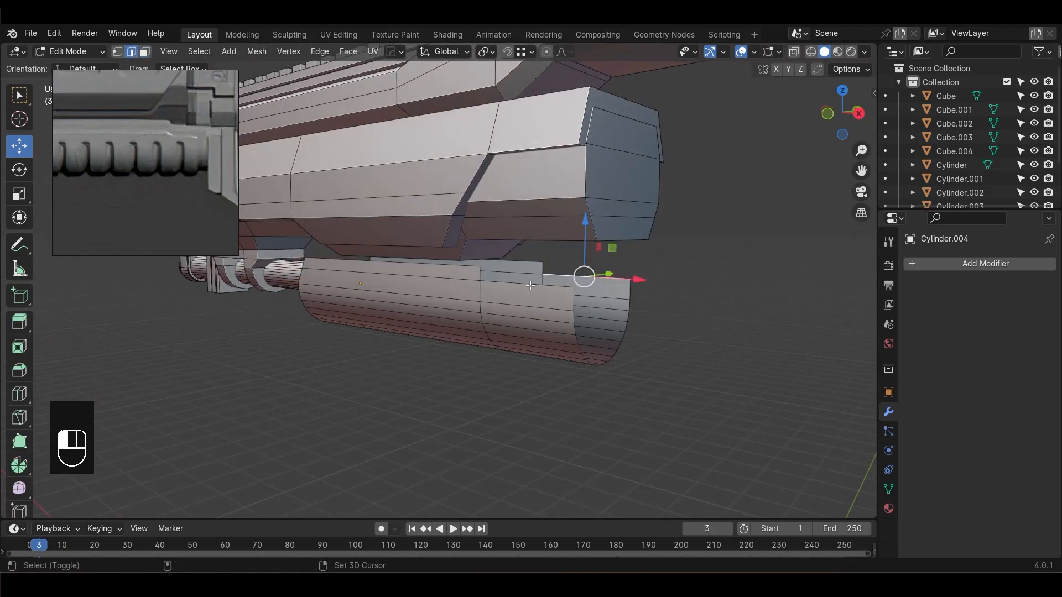
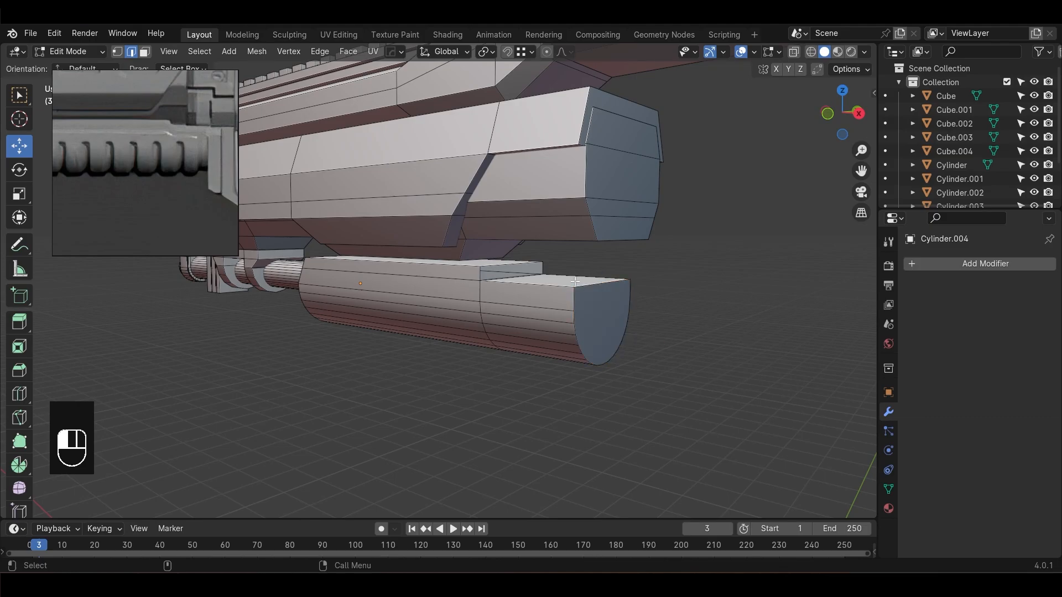
Turn on the Screencast Keys display and hide the sidebar again
key("n")
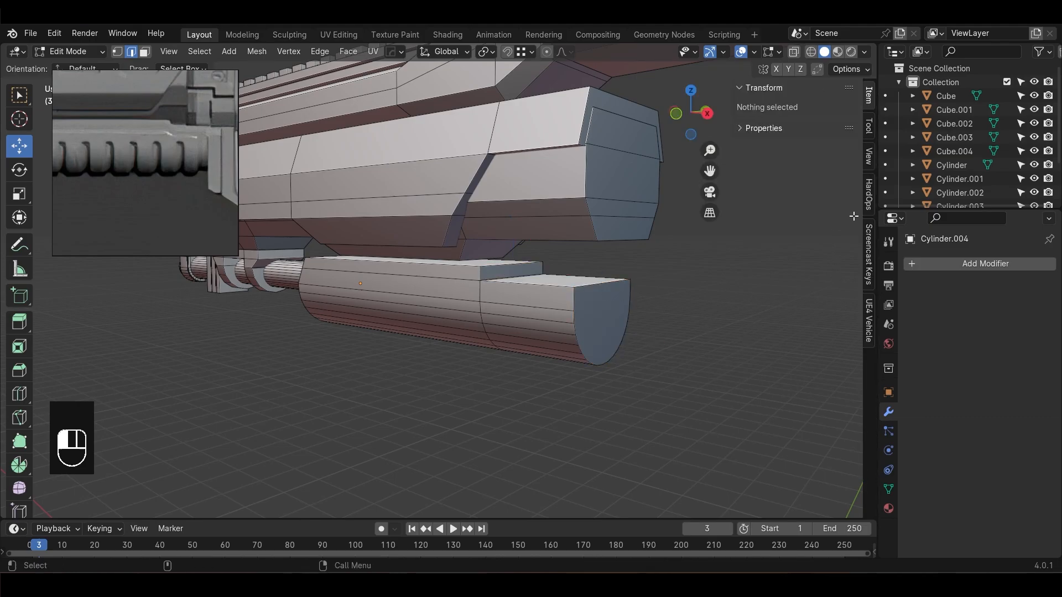
left_click(869, 270)
left_click(750, 89)
key("n")
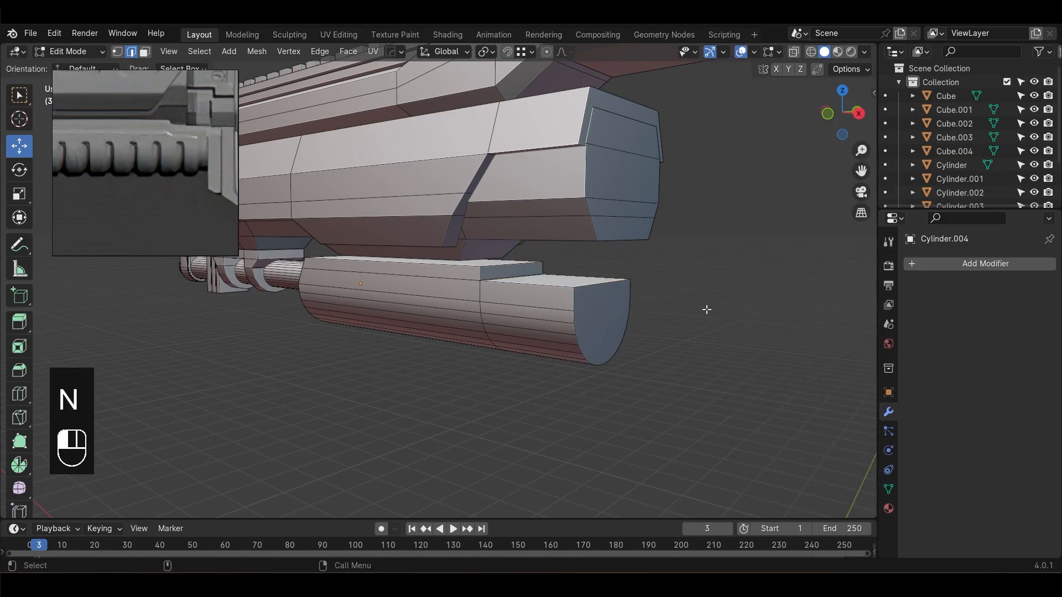
Fill the open front end of the foregrip body with a face
left_click_drag(706, 306, 639, 298, "alt")
left_click(408, 306, "alt+shift")
scroll(560, 322, "up", 2)
key("f")
Connect opposite side vertices across the foregrip's front cap and mark the resulting edges sharp
key("1")
left_click(513, 285)
left_click(439, 277, "shift")
key("j")
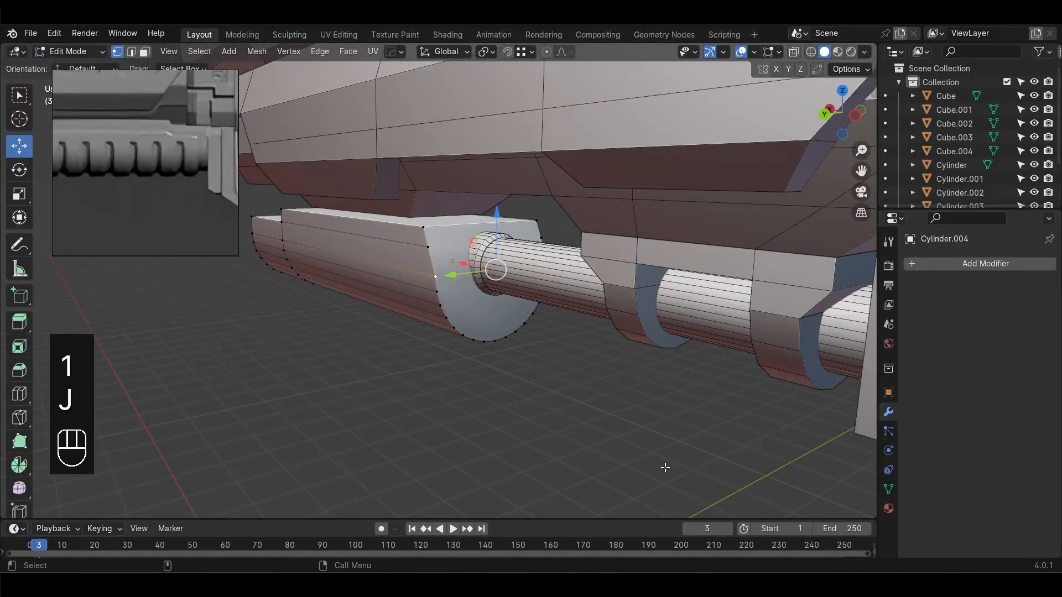
left_click(541, 237, "shift")
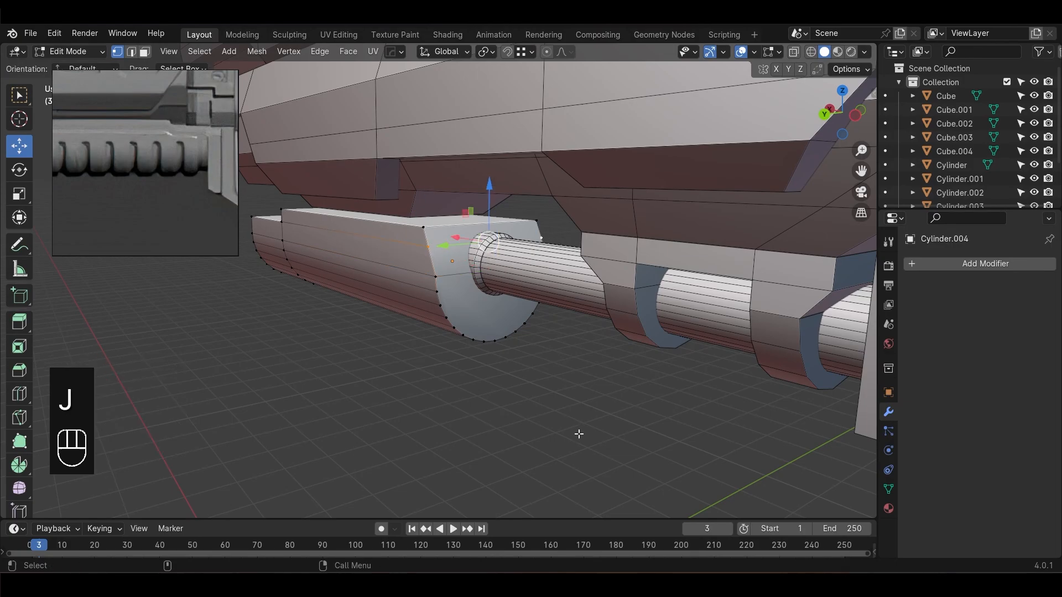
key("ctrl+e")
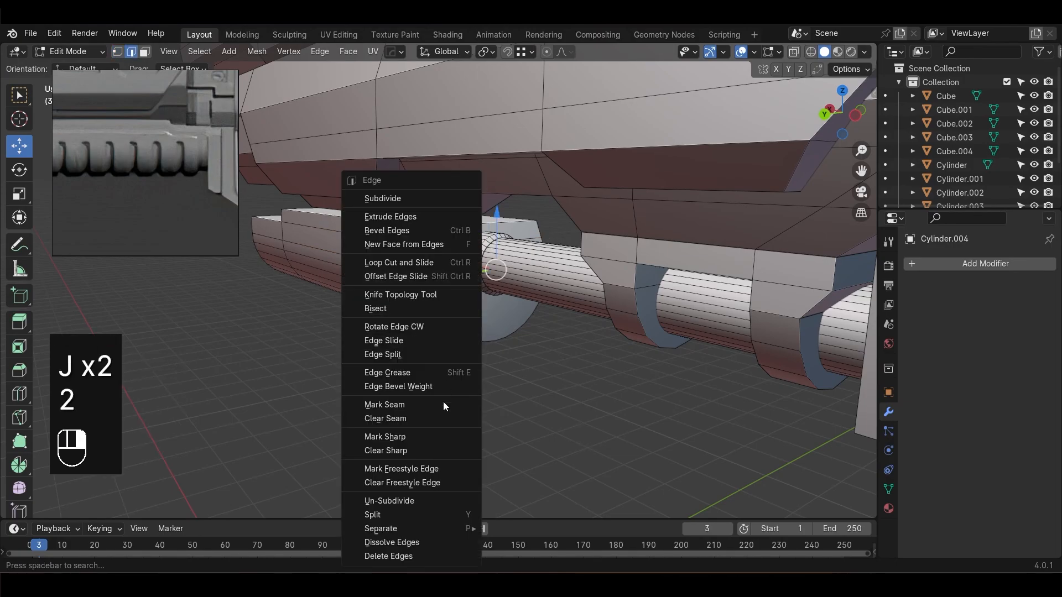
left_click(435, 436)
Leave Edit Mode and save the gun file
key("Tab")
middle_click_drag(684, 450, 458, 395, "alt")
key("ctrl+s")
Add a mesh cylinder, move it over the foregrip, and rotate it 90° in the front view
key("KP_1")
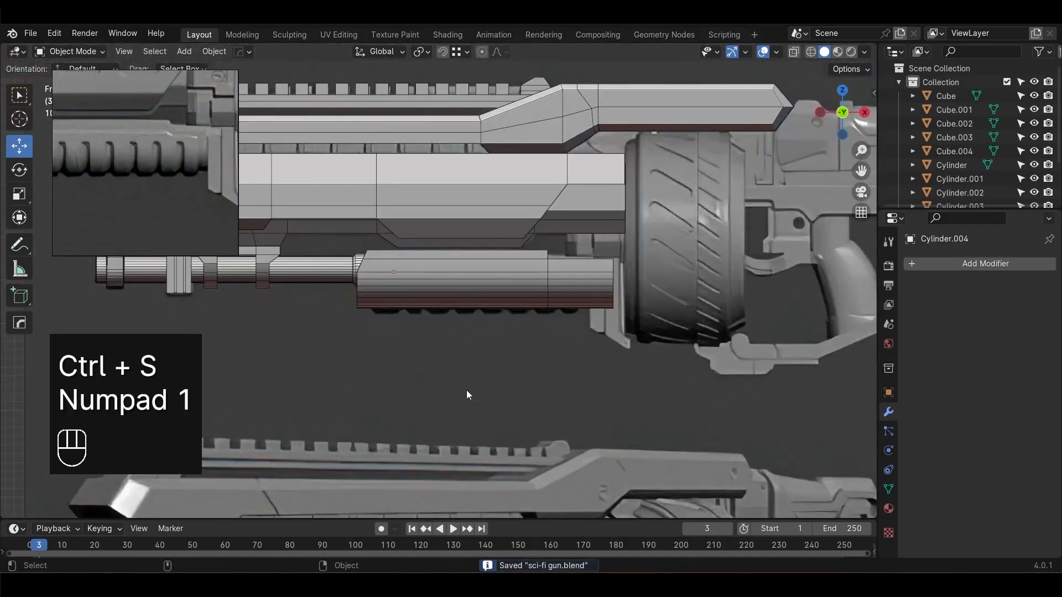
key("shift+a")
mouse_move(436, 303)
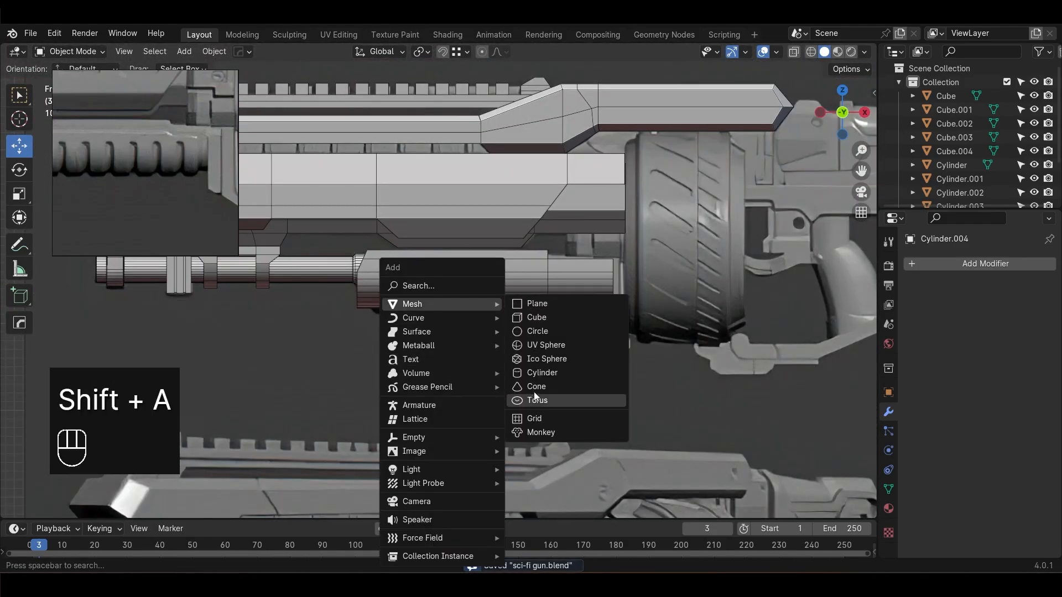
left_click(544, 373)
scroll(606, 391, "down", 3)
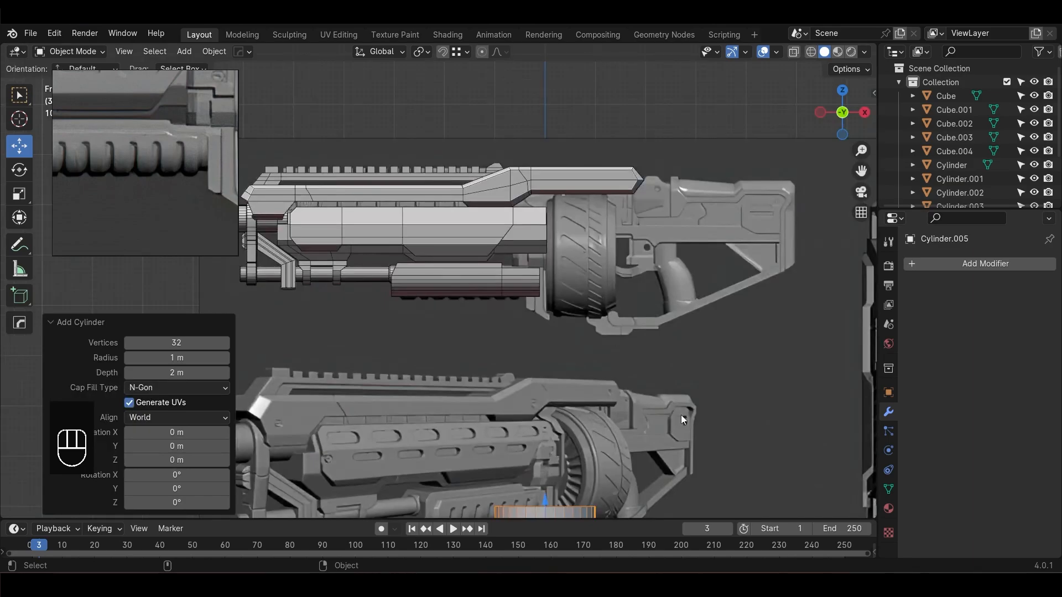
key("w")
left_click(574, 151)
scroll(626, 248, "up", 3)
type("r90")
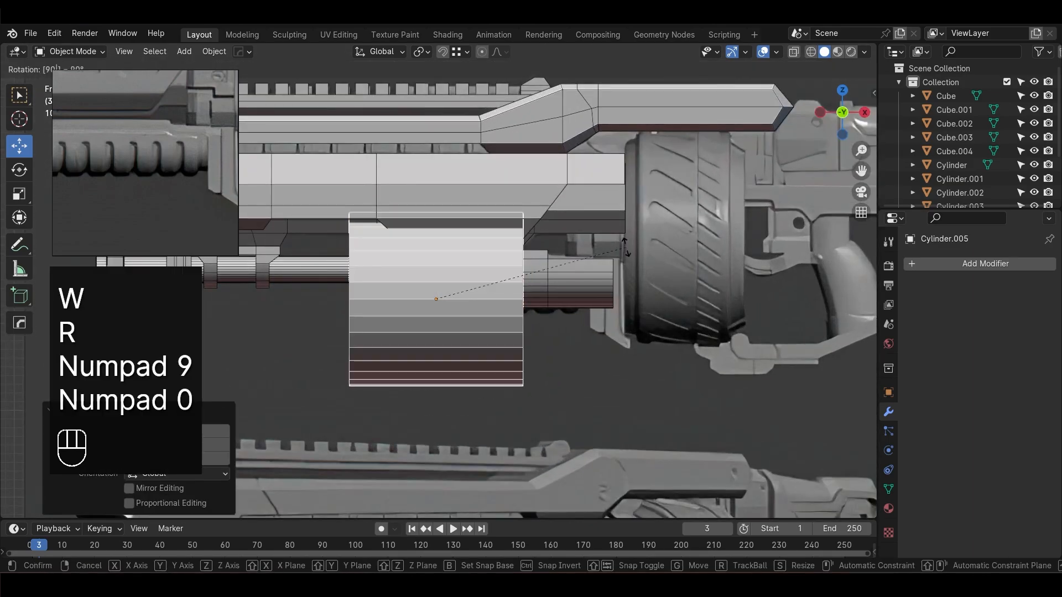
key("KP_Enter")
Turn on X-ray, scale the new cylinder down, and place it near the front of the foregrip
key("alt+z")
scroll(560, 248, "up", 2)
key("s")
left_click(489, 283)
left_click_drag(430, 307, 401, 315)
Delete the upper half and both end caps of the new cylinder
key("Tab")
key("3")
left_click_drag(314, 240, 569, 317)
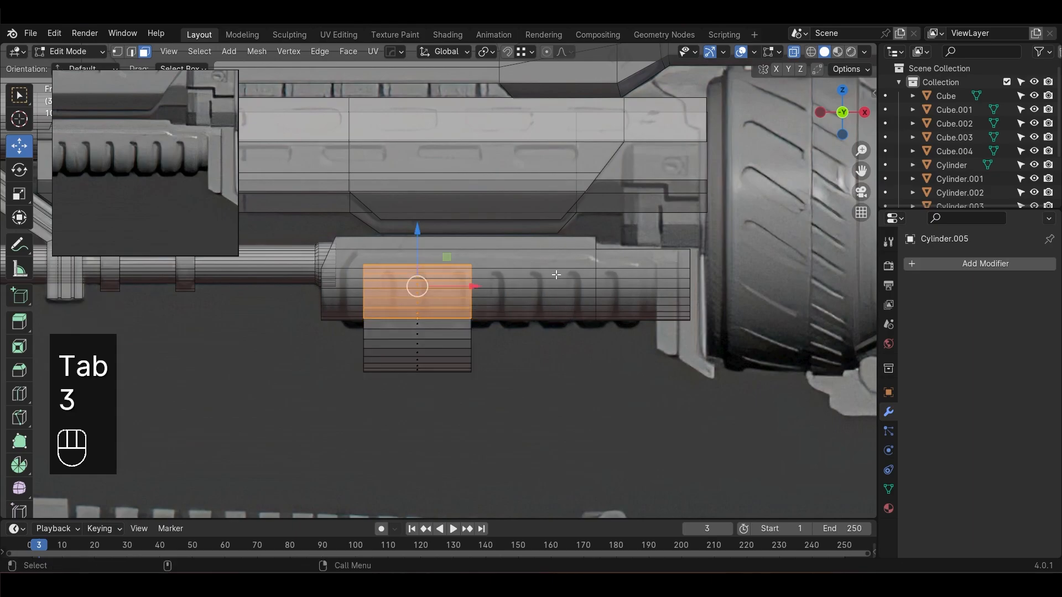
key("Delete")
left_click(556, 273)
left_click_drag(544, 374, 449, 225)
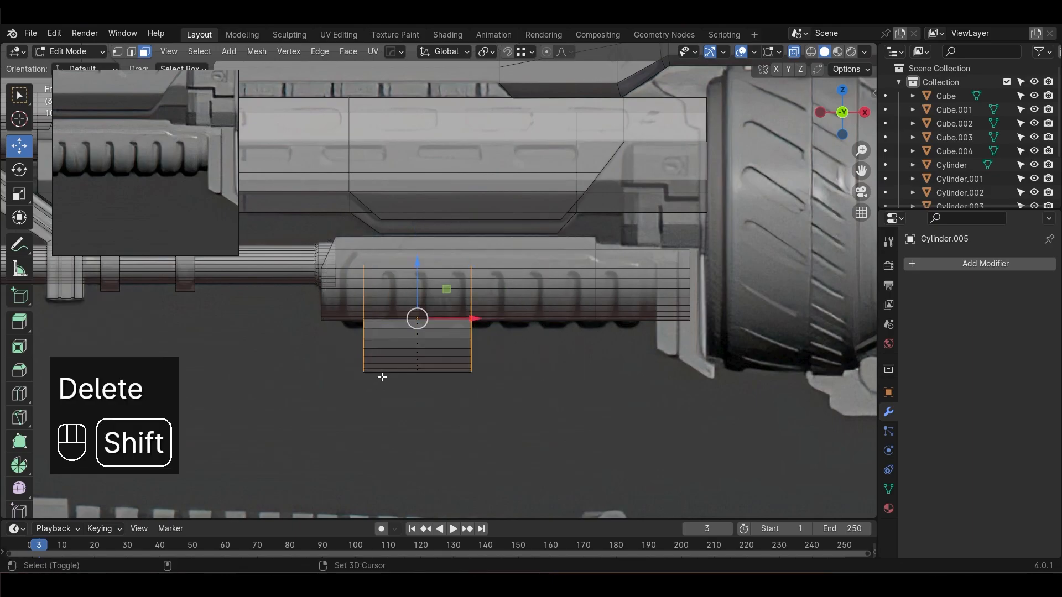
key("Delete")
left_click(548, 277)
scroll(514, 375, "up", 1)
Move the half cylinder -0.16207 m in X and 0.40148 m in Z, scale it to 1.080, and align it with the first rib
key("Tab")
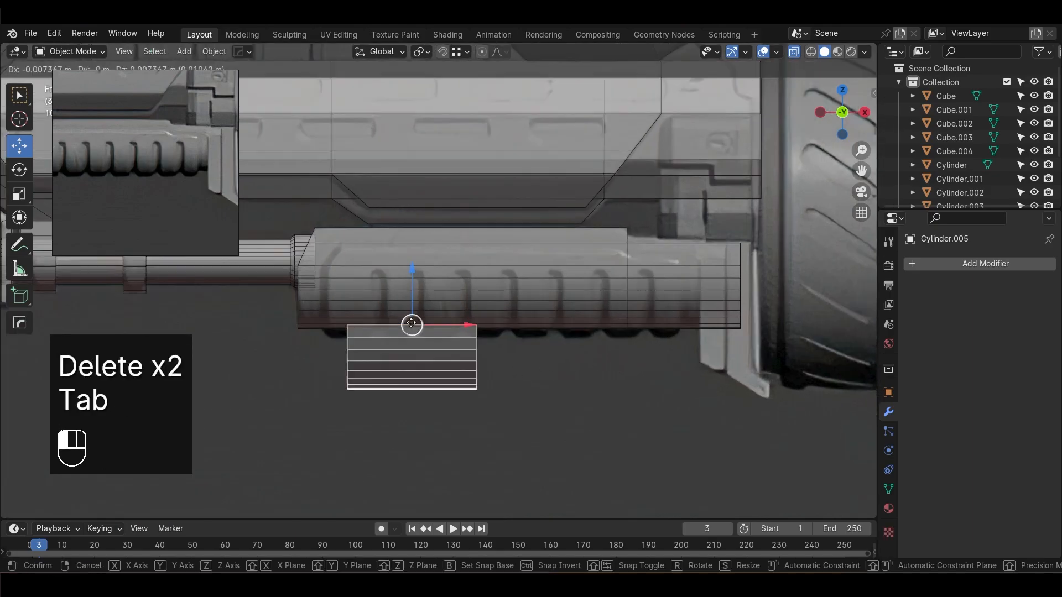
left_click_drag(410, 325, 388, 266)
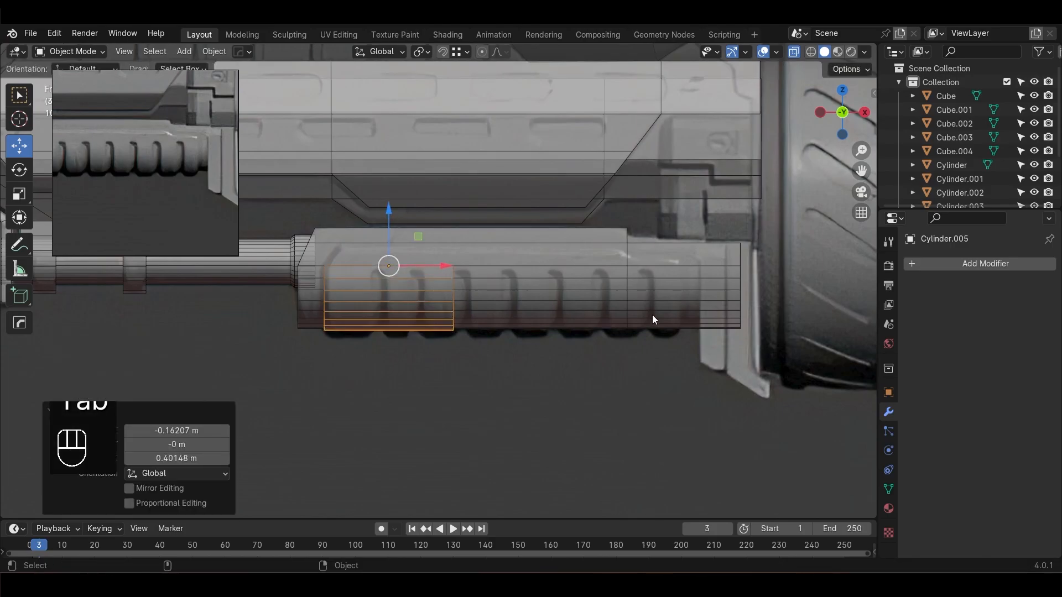
key("s")
left_click(666, 321)
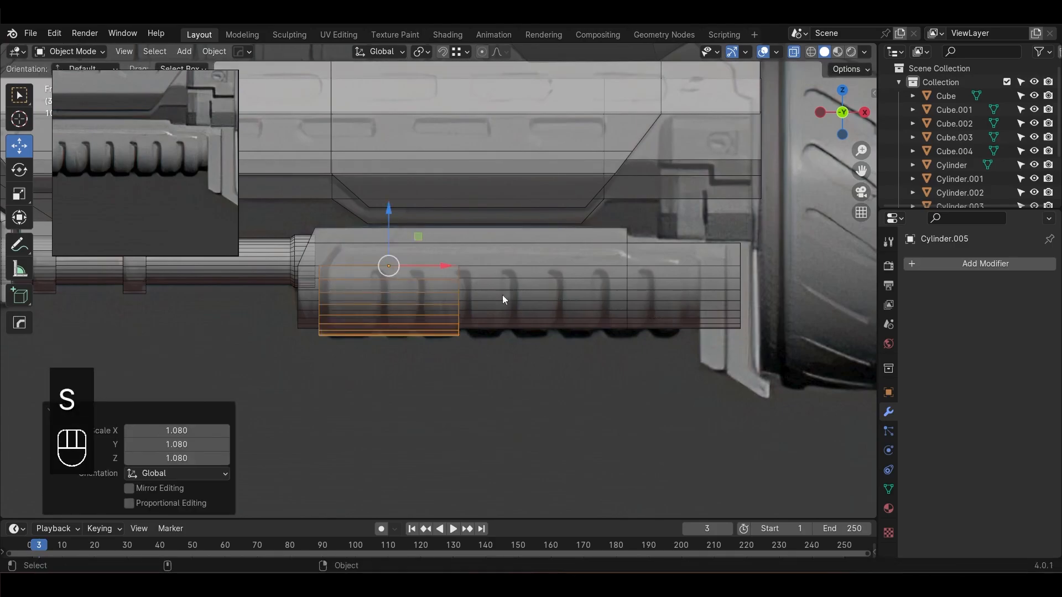
left_click_drag(389, 266, 398, 267)
Stretch the half cylinder's rear-end vertices along X to the end of the last reference rib
key("Tab")
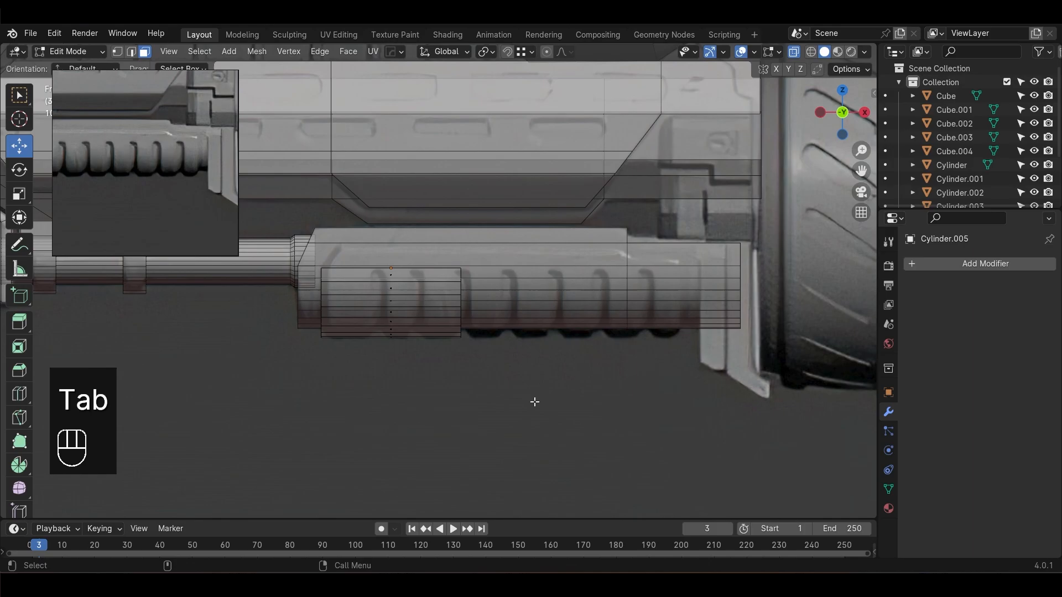
key("1")
left_click_drag(516, 310, 739, 327)
Extrude the ribbed shell's upper side edges upward along Z to the height of the body's rear step
key("2")
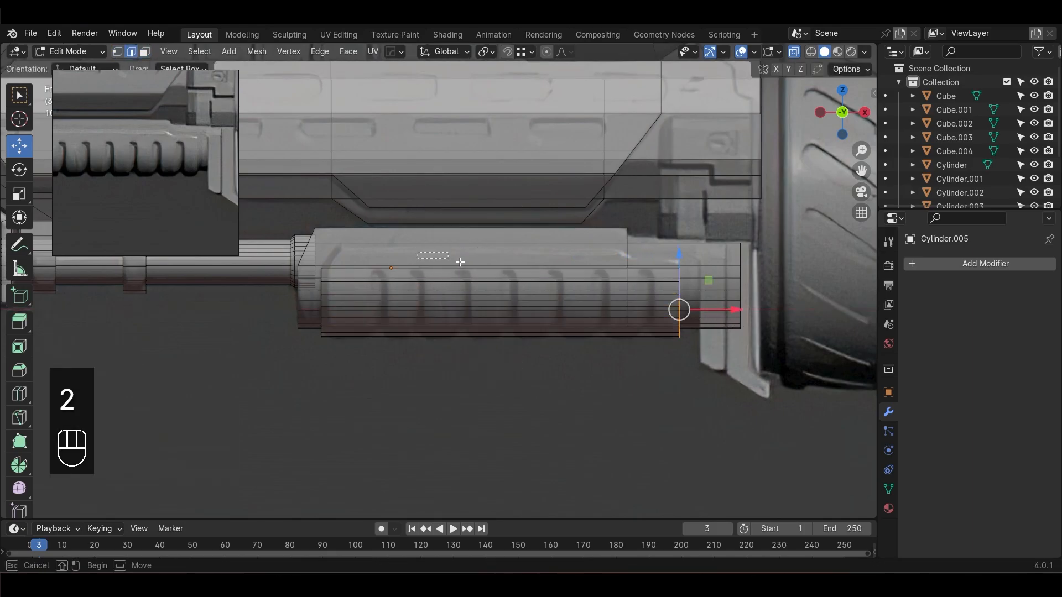
key("e")
key("z")
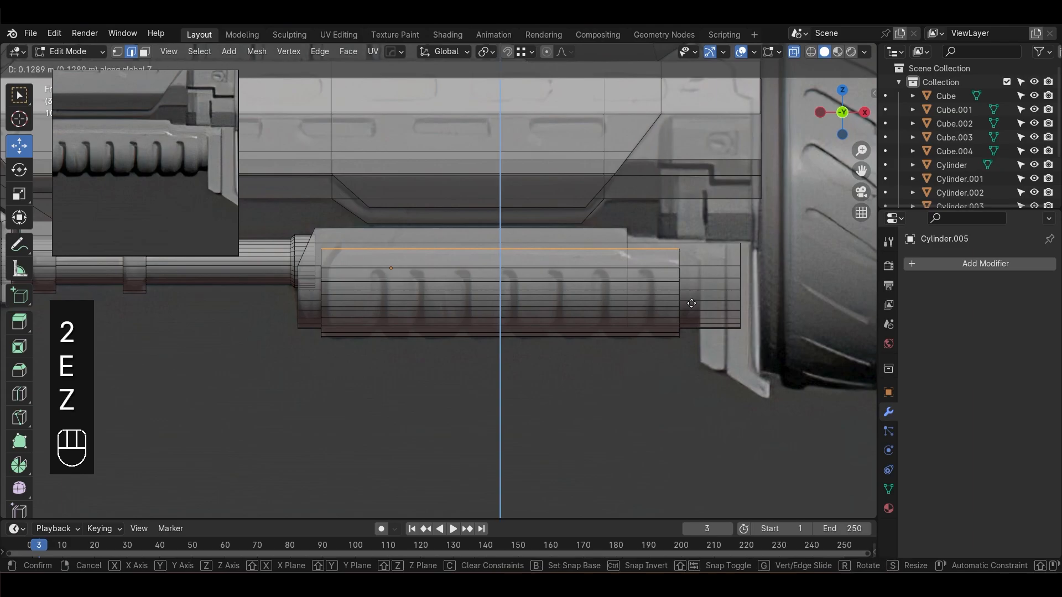
left_click(692, 299)
Move the ribbed shell's front top corner 0.12523 m along X to slant its front edge
key("1")
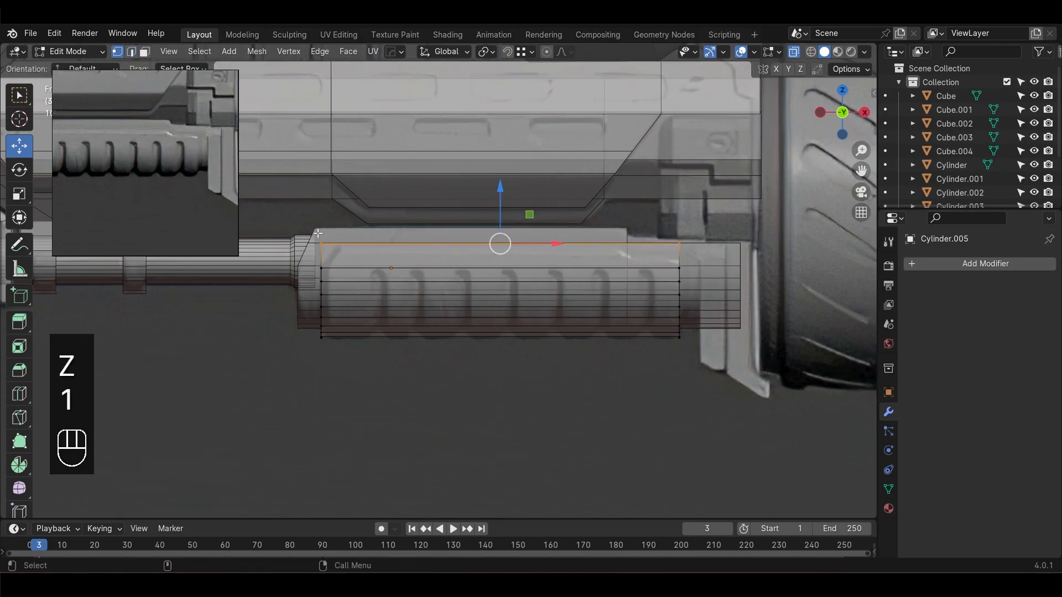
left_click_drag(380, 243, 397, 245)
left_click(533, 405)
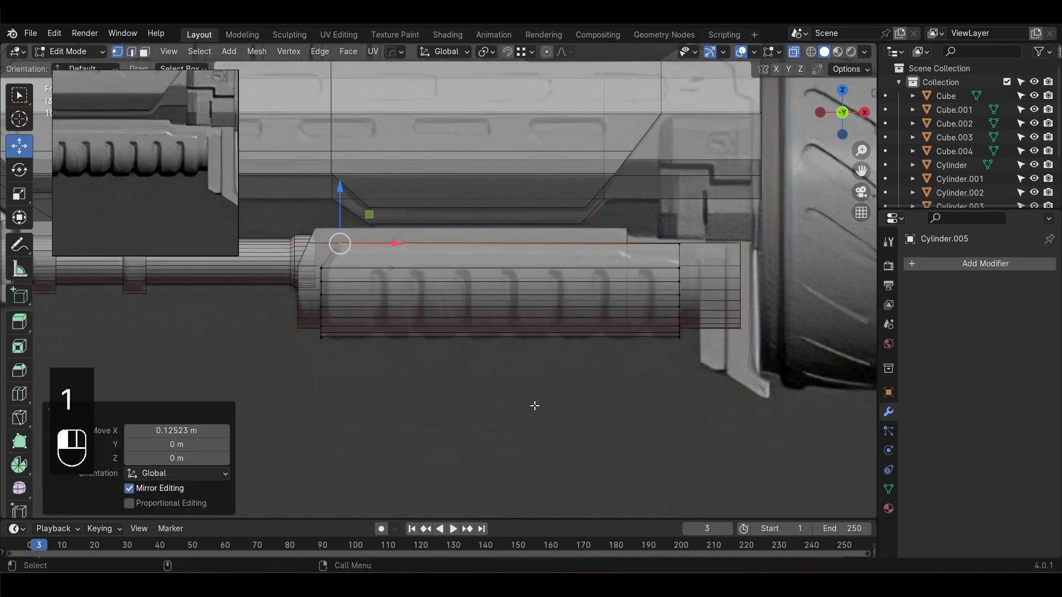
Switch from the ribbed shell to editing the foregrip body's mesh and select its lengthwise side edges level with the rear step
middle_click_drag(765, 312, 601, 311, "shift")
scroll(602, 312, "up", 1)
key("Tab")
left_click(487, 245)
key("Tab")
scroll(232, 267, "down", 2)
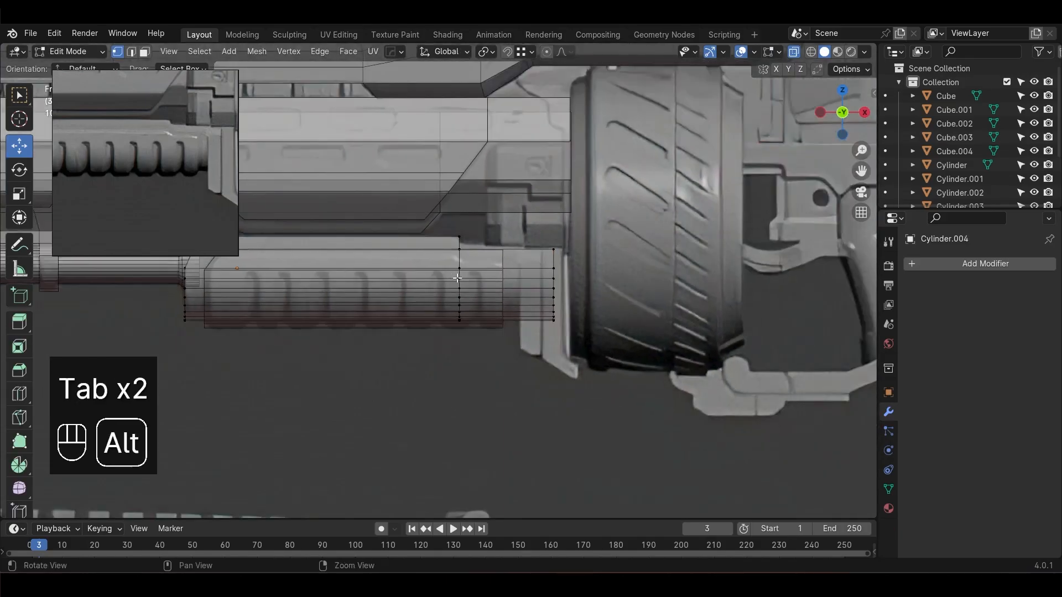
middle_click_drag(226, 268, 373, 274, "alt")
middle_click_drag(592, 244, 449, 262, "shift")
scroll(443, 260, "up", 1)
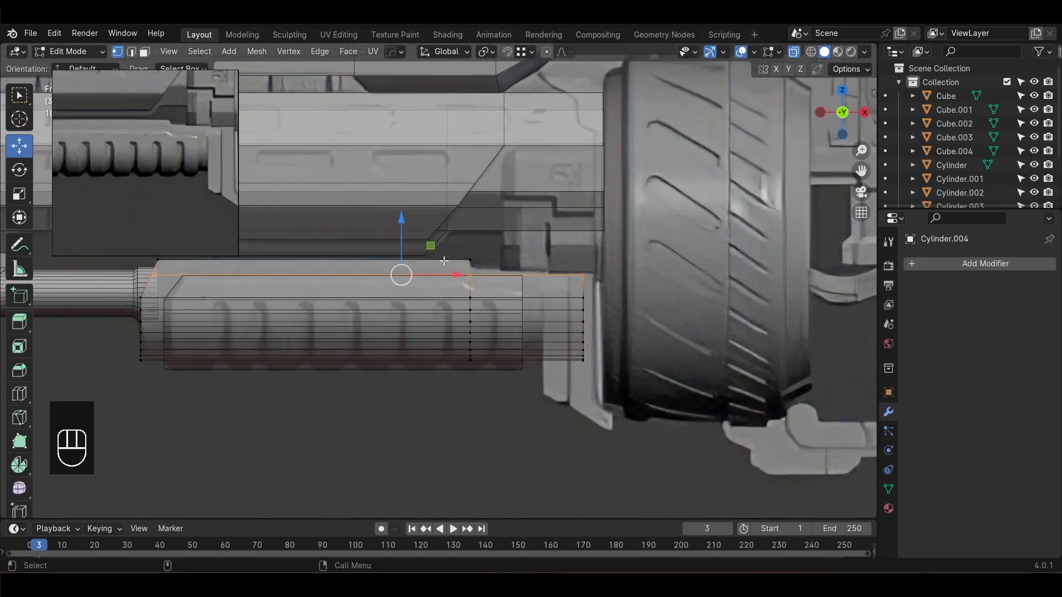
key("shift+v")
key("ctrl+z")
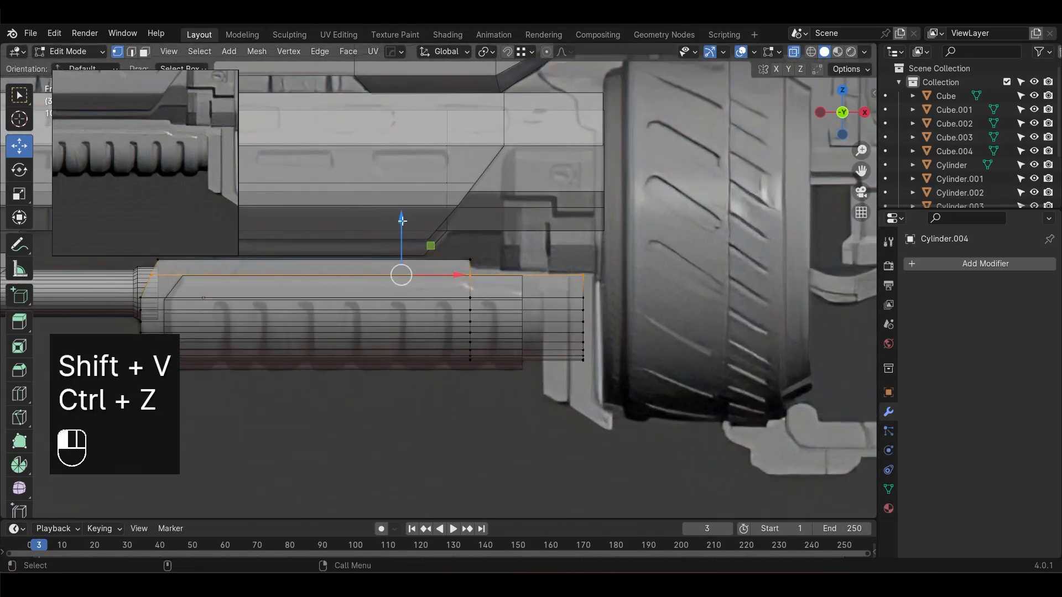
left_click_drag(402, 221, 403, 218)
key("ctrl+z")
Raise the foregrip body's upper vertices behind the rear step by 0.030694 m along Z to meet the reference outline
scroll(475, 272, "up", 2)
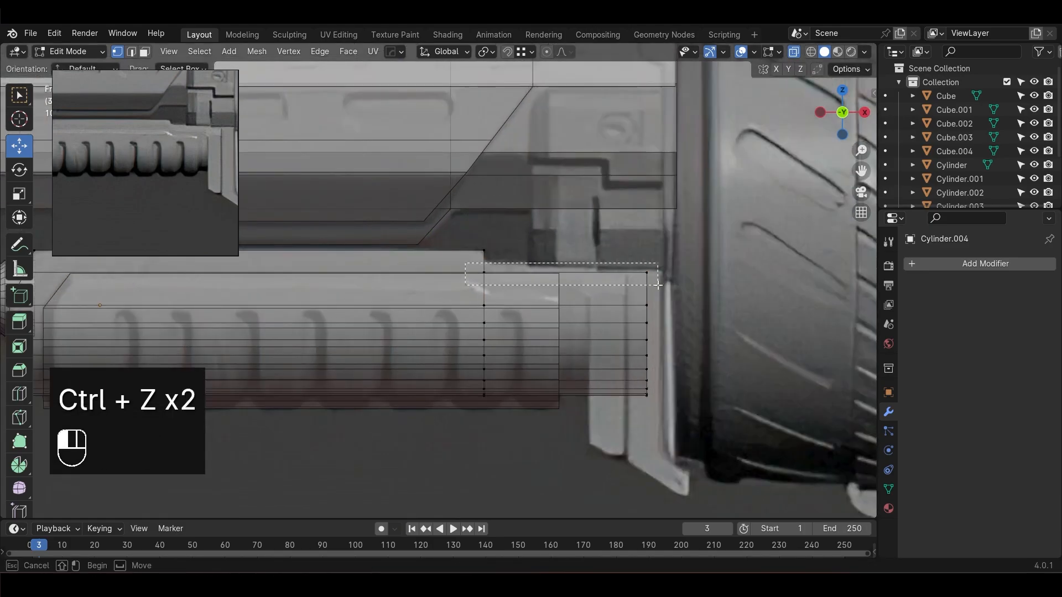
left_click_drag(566, 217, 565, 211)
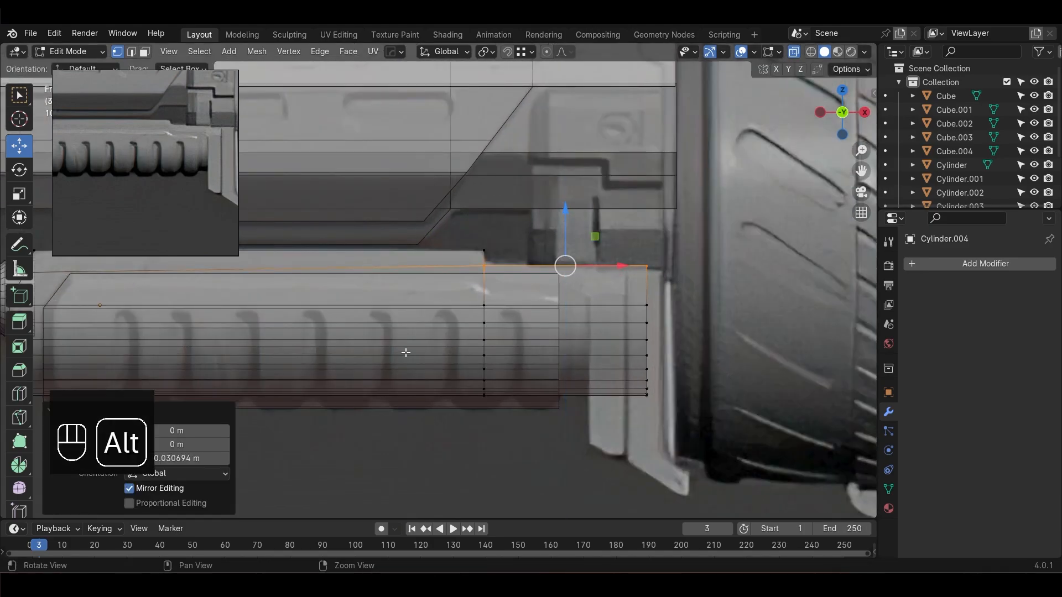
Slide the foregrip body's front side vertices up along the slanted front edge to level the lengthwise side edge, and finish editing the body
middle_click_drag(405, 354, 765, 355, "alt")
left_click(382, 273, "alt")
key("shift+v")
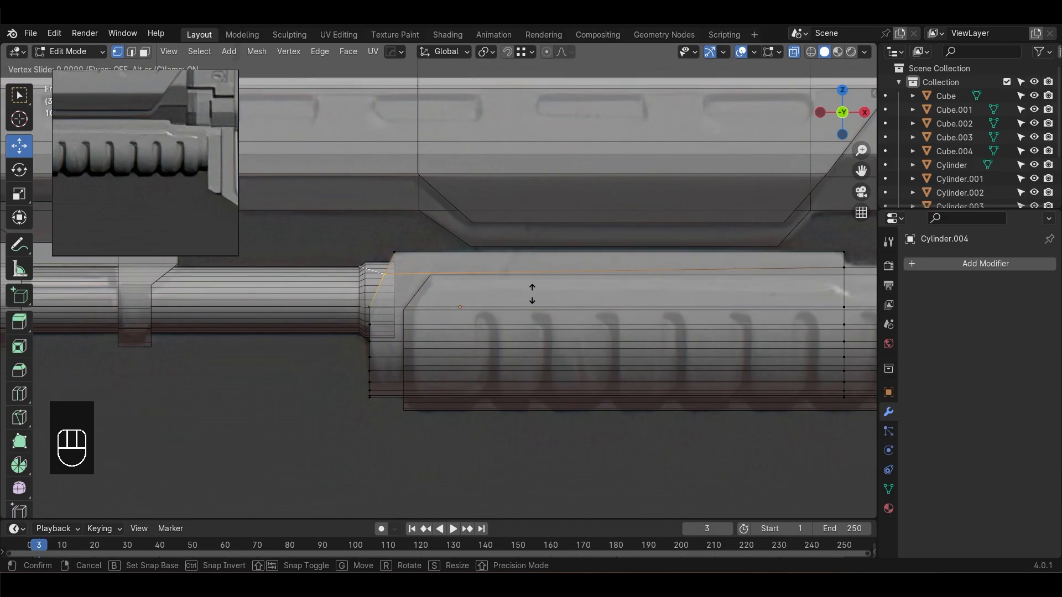
left_click(496, 265)
middle_click_drag(449, 282, 468, 291, "alt")
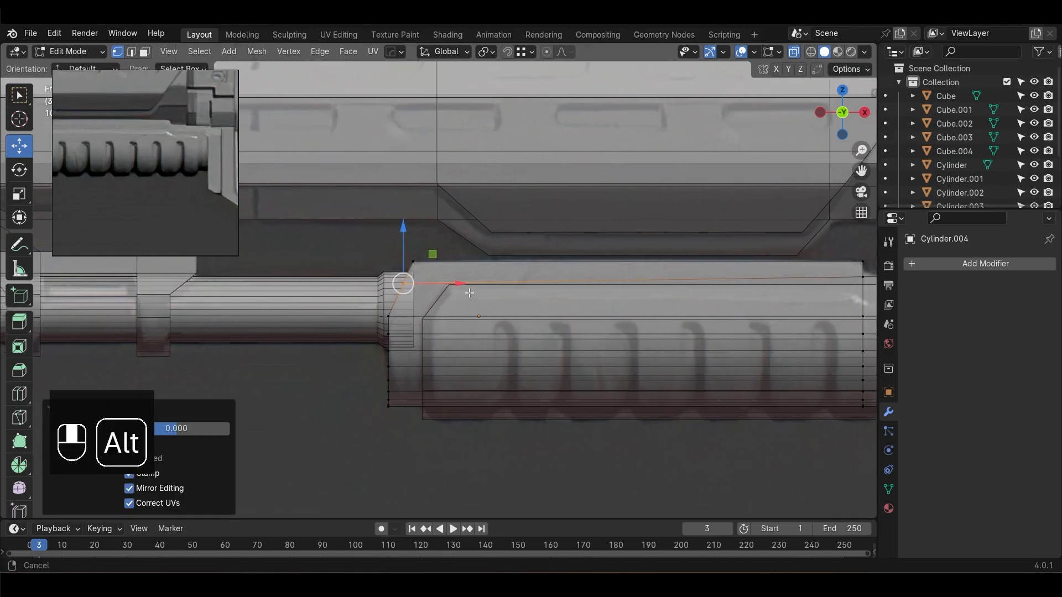
scroll(468, 291, "up", 4)
key("shift+v")
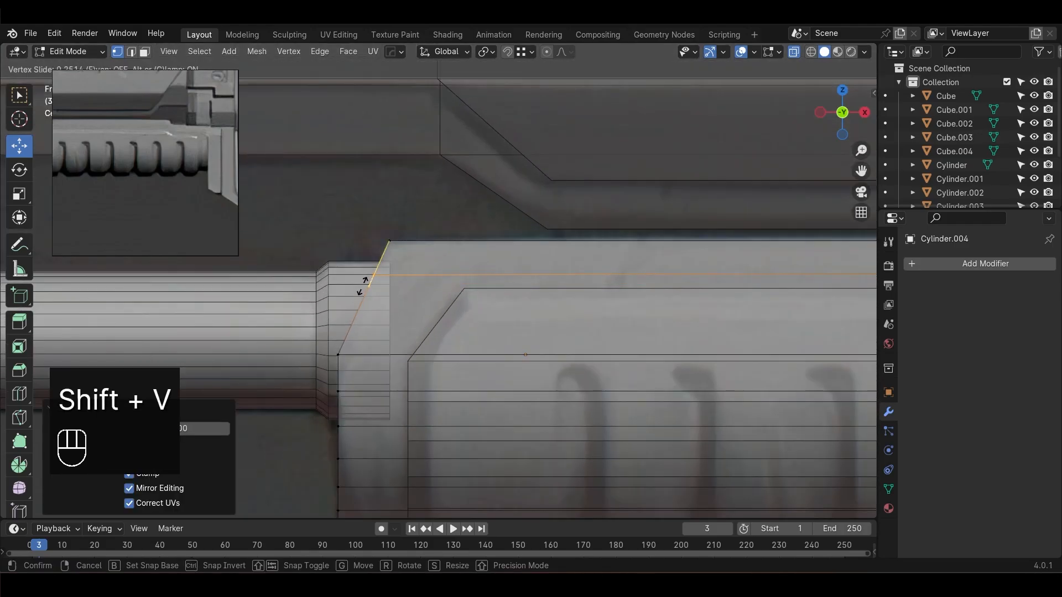
left_click(362, 286)
left_click(350, 202)
scroll(636, 354, "down", 4)
middle_click_drag(647, 360, 410, 323, "alt")
key("Tab")
left_click(579, 399)
scroll(577, 396, "down", 3)
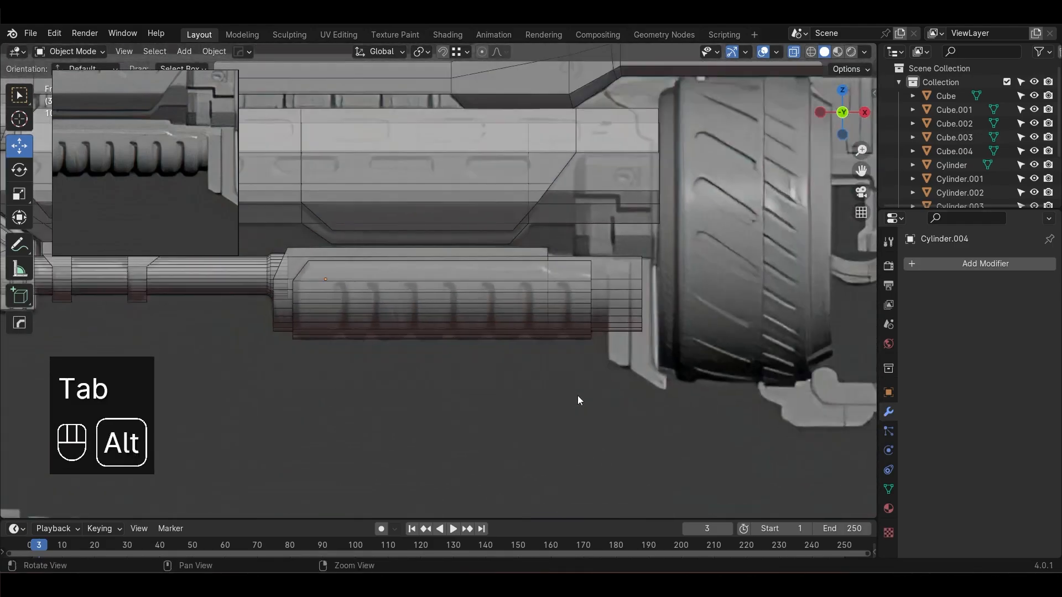
Isolate the ribbed shell and start editing its edges
key("alt+z")
left_click(506, 320)
right_click(507, 320)
left_click(507, 320)
mouse_move(590, 419)
middle_mouse_down("alt")
mouse_move(494, 455)
mouse_move(409, 337)
mouse_move(509, 401)
mouse_move(715, 402)
mouse_move(629, 394)
mouse_move(606, 416)
middle_mouse_up("alt")
key("shift+h")
key("Tab")
key("2")
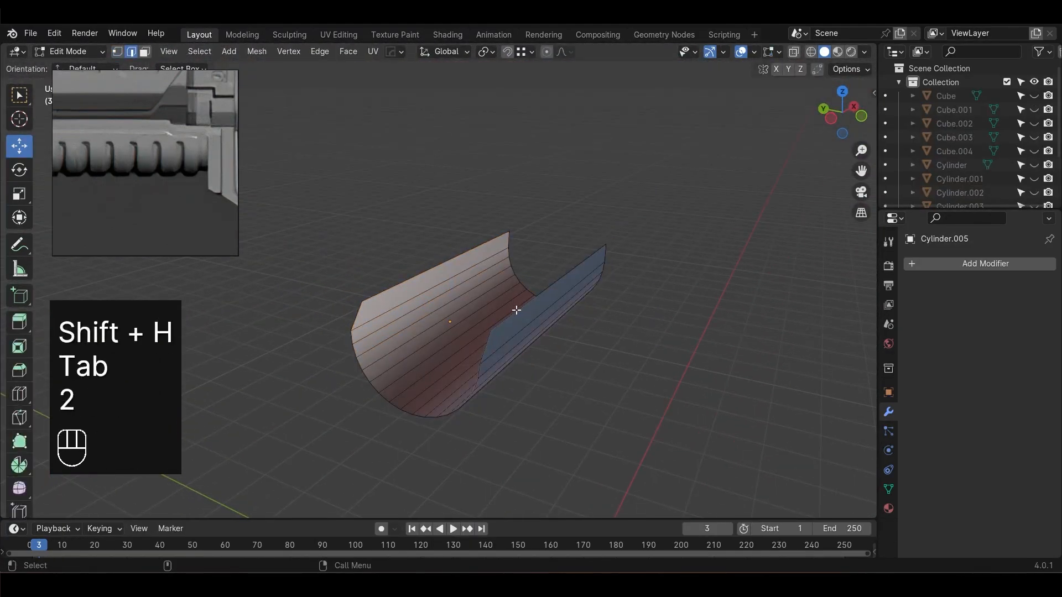
Fill the shell's open top and front end, and split the front cap across the lower ends of the slanted edges
left_click(516, 310)
left_click(437, 267, "shift")
key("f")
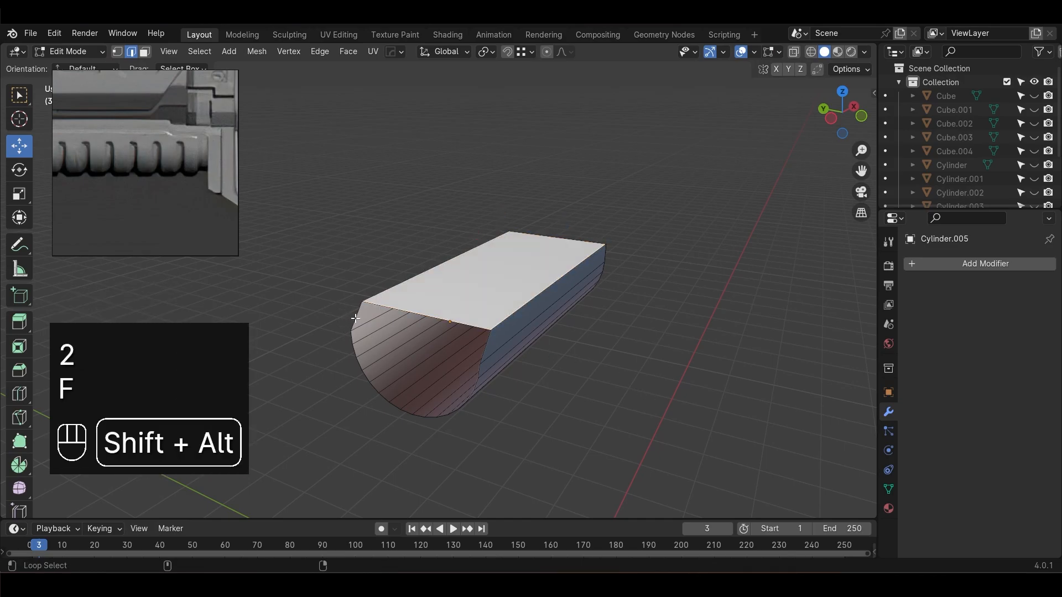
left_click(355, 318, "alt+shift")
key("f")
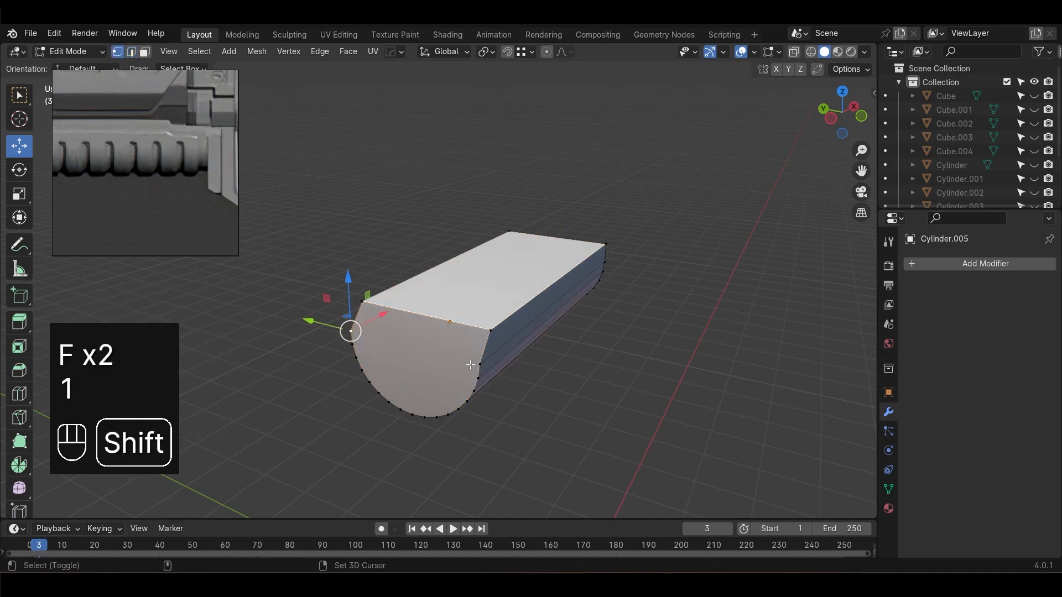
key("j")
Fill the shell's open rear end and finish editing it in front view
middle_click_drag(596, 412, 539, 396)
key("2")
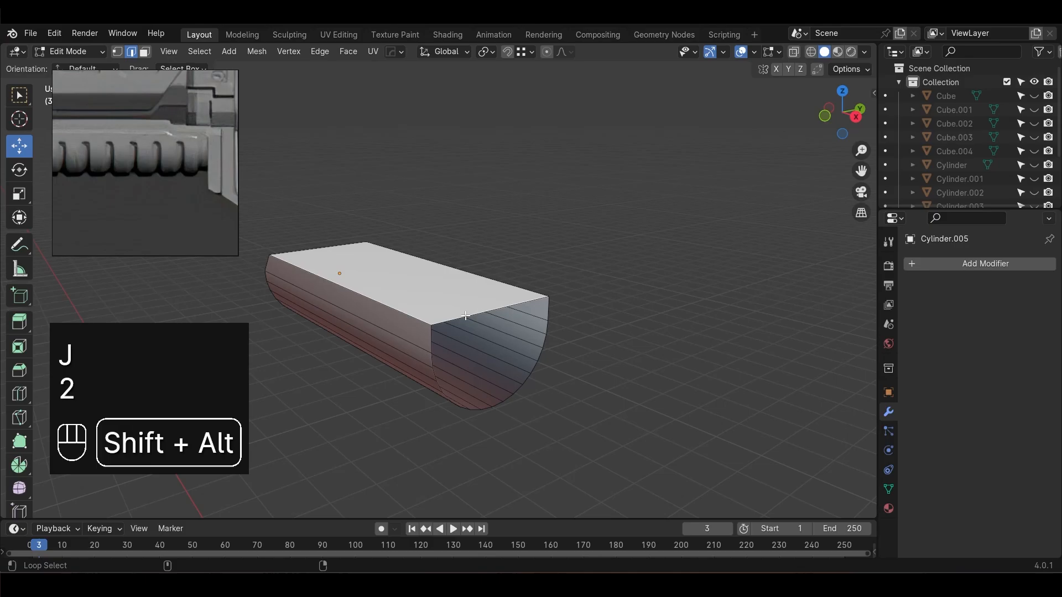
left_click(525, 385, "alt+shift")
key("f")
middle_click_drag(708, 411, 654, 406, "alt")
key("Tab")
key("KP_1")
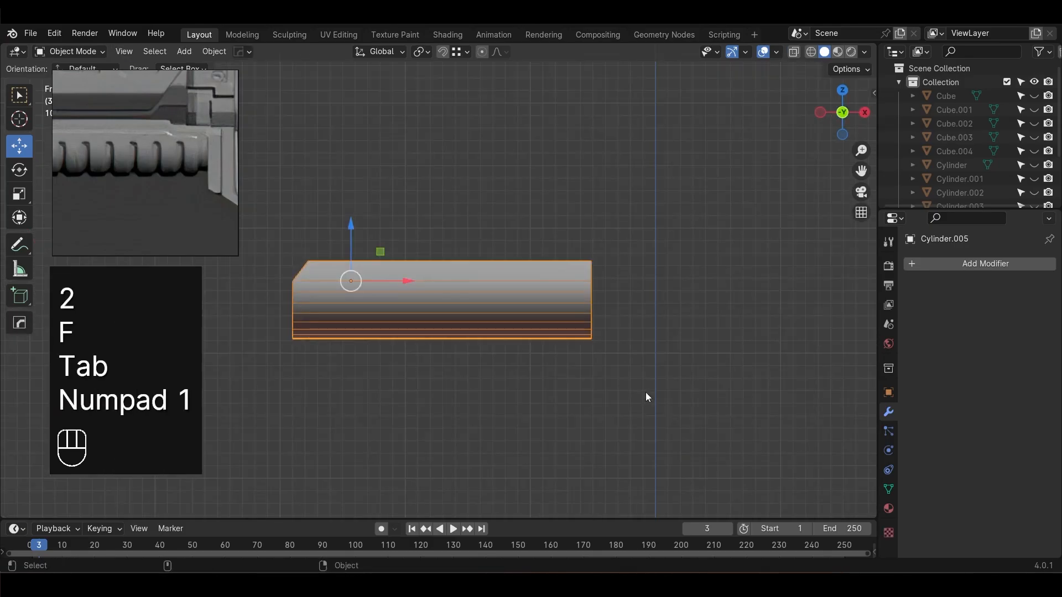
Unhide all the gun parts and resume editing the ribbed shell by faces in solid view
key("alt+z")
key("alt+h")
key("alt+z")
middle_click_drag(583, 419, 510, 380, "alt")
key("alt+z")
key("Tab")
key("alt+z")
key("3")
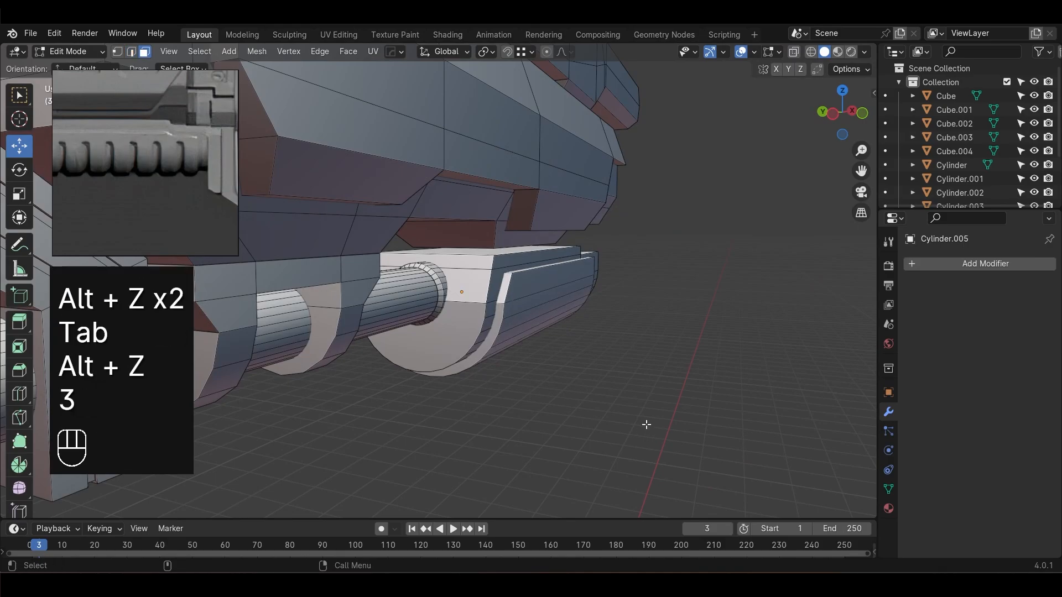
Select the shell's top and slanted front faces and isolate the shell again for editing
left_click(501, 310, "alt+shift")
middle_click_drag(570, 422, 526, 446, "alt")
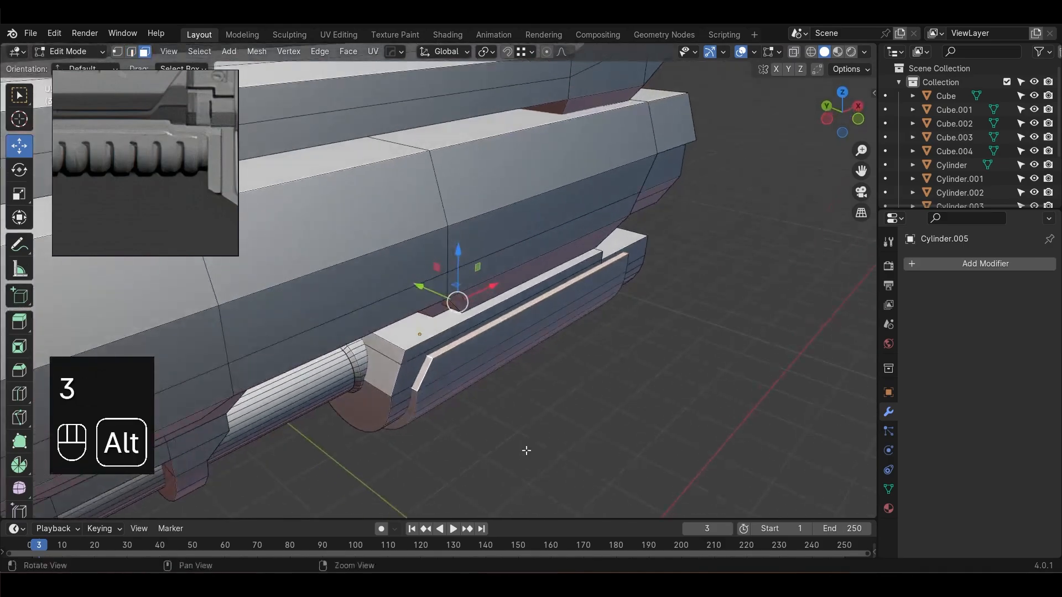
key("Tab")
key("shift+h")
key("Tab")
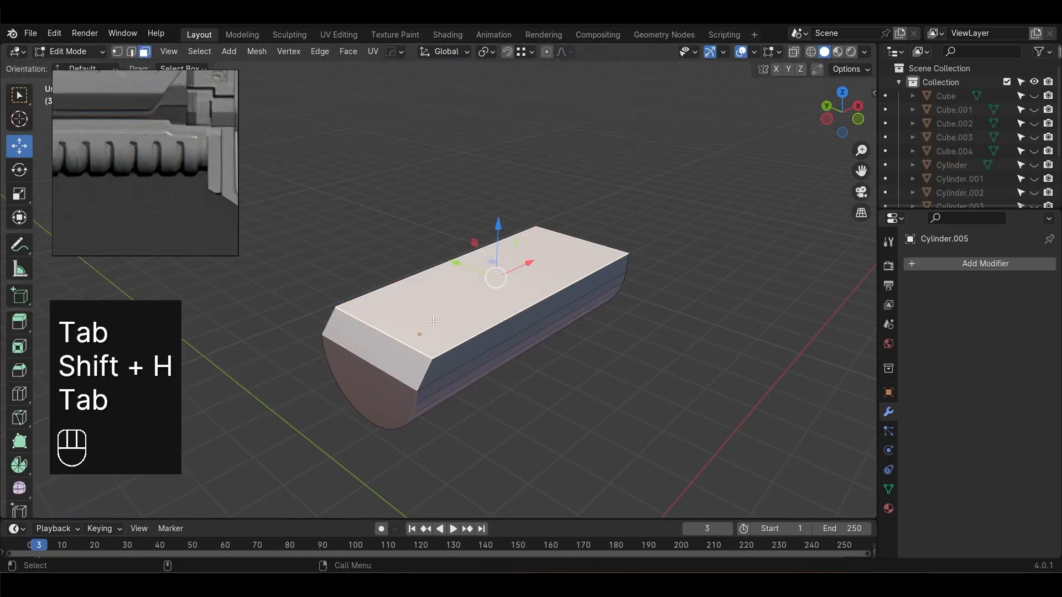
Bevel the outer edges around the shell's top, front and rear by about 0.159 m with one segment, and unhide the other parts
middle_click_drag(371, 388, 476, 333, "alt")
key("2")
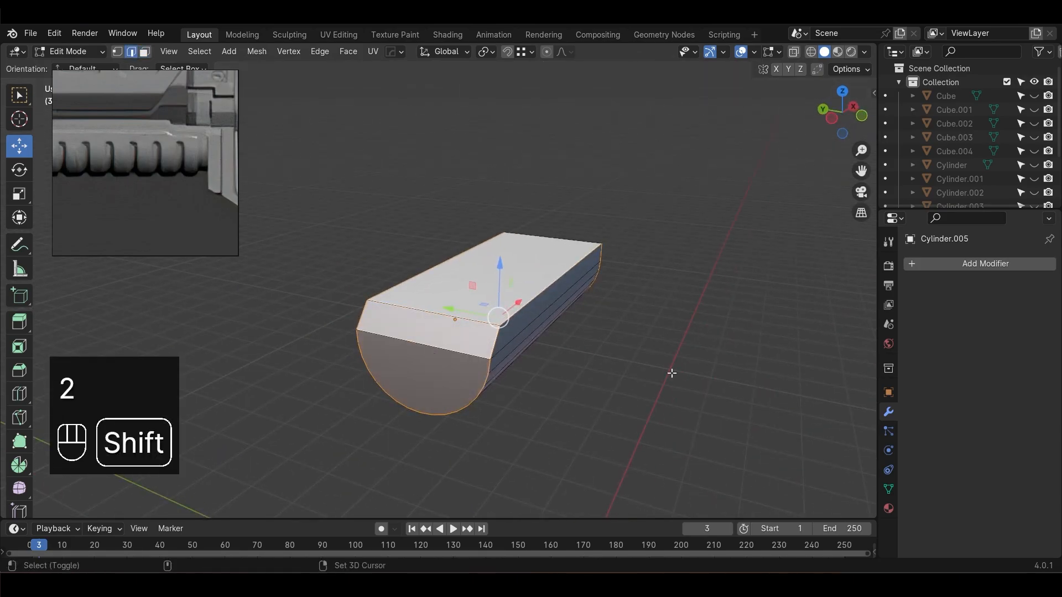
middle_click_drag(672, 374, 654, 356, "alt")
key("ctrl+b")
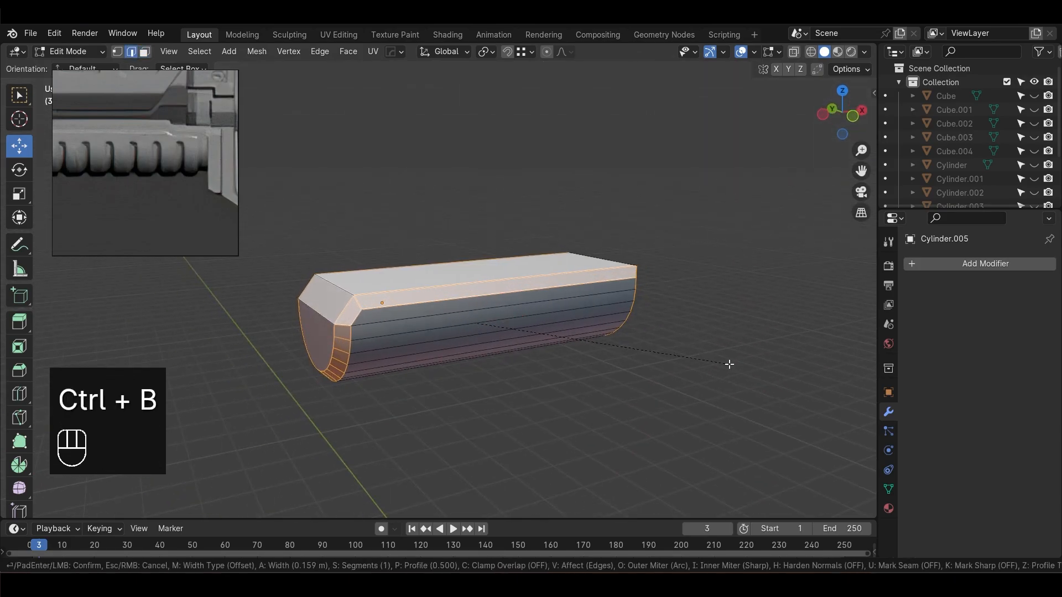
left_click(728, 364)
key("Tab")
key("alt+h")
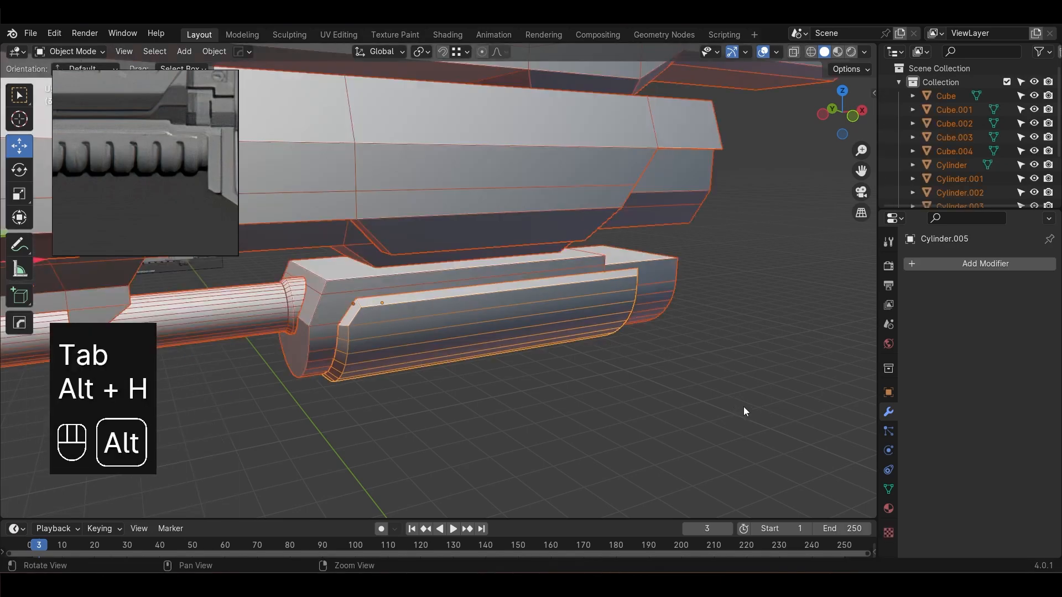
Examine the bevelled shell together with the rest of the gun and against the side reference
middle_click_drag(744, 406, 646, 403, "alt")
key("KP_1")
key("alt+z")
middle_click_drag(593, 333, 559, 449)
key("alt+z")
left_click_drag(561, 443, 546, 390, "alt")
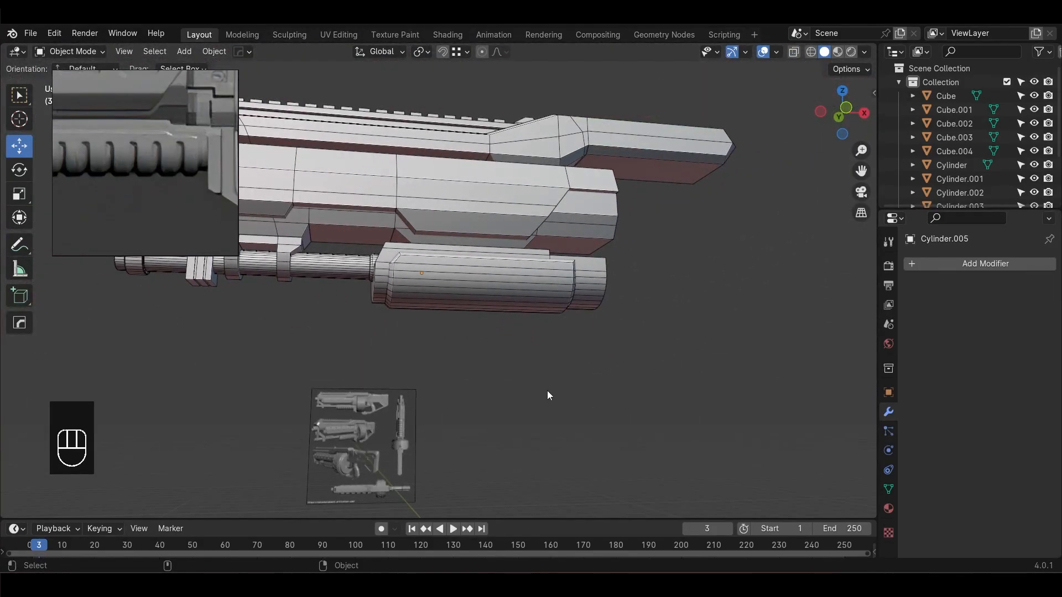
key("KP_1")
key("alt+z")
scroll(487, 387, "up", 3)
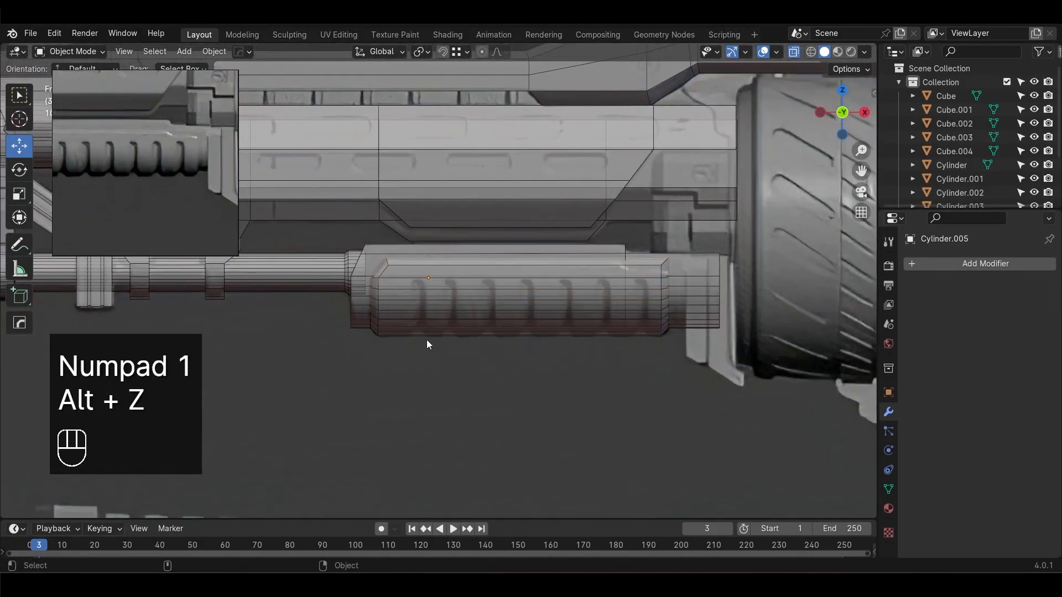
Add a loop cut around the shell at the first reference groove and flatten it by scaling to 0 along X
key("Tab")
scroll(438, 404, "up", 2)
key("ctrl+r")
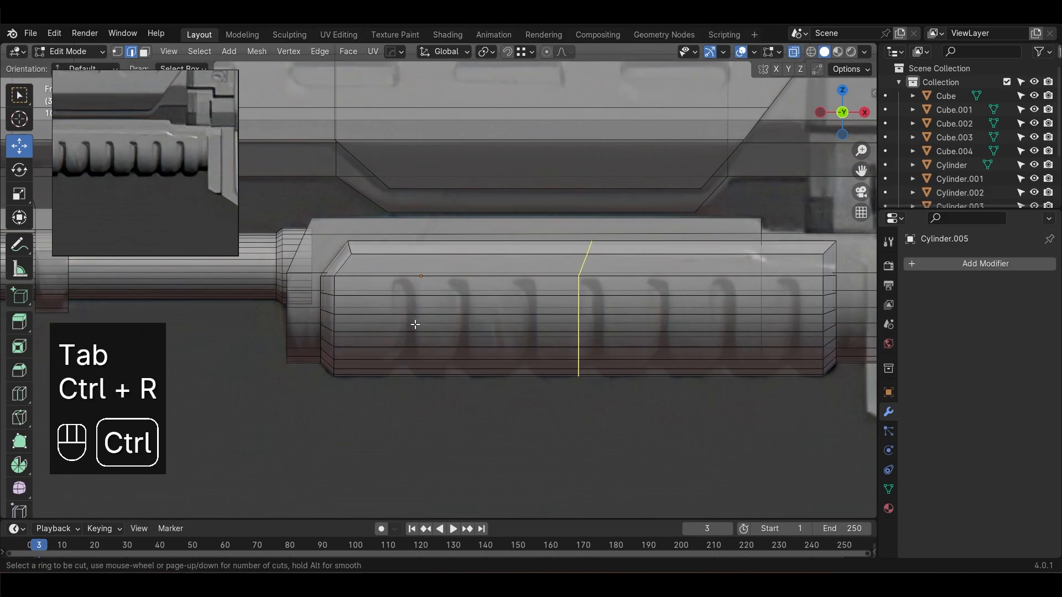
left_click(415, 327)
left_click(227, 333)
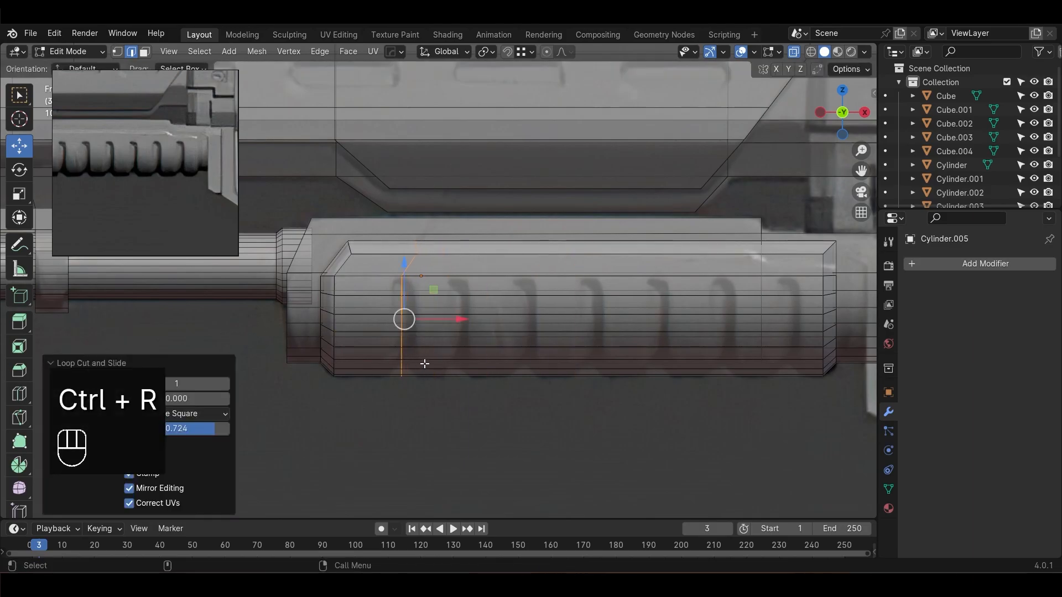
key("s")
key("x")
key("KP_0")
key("KP_Enter")
Add a loop cut around the shell at the last reference groove
key("ctrl+r")
left_click(776, 290)
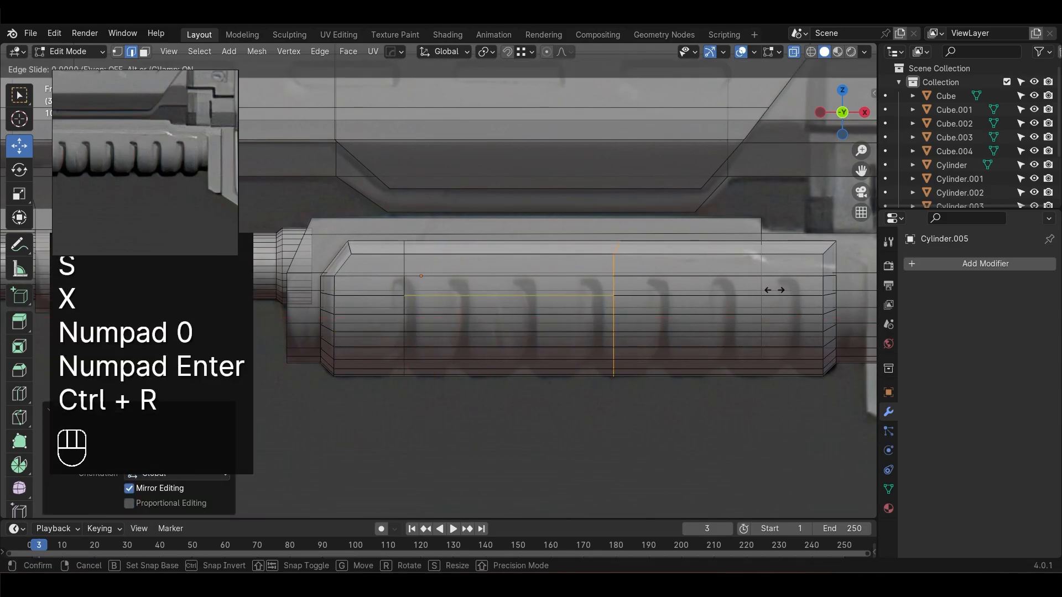
left_click(3, 376)
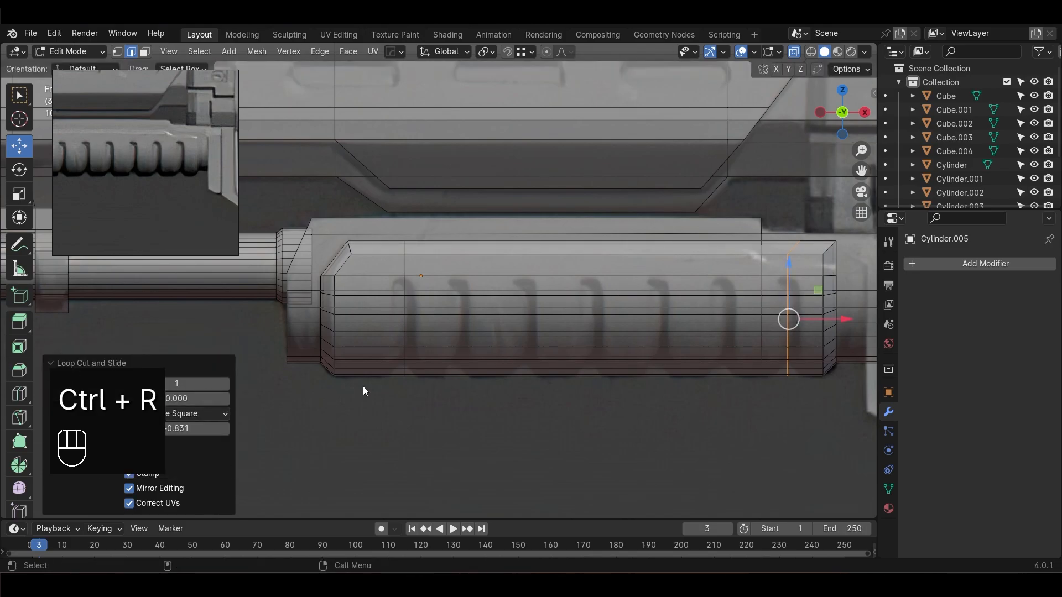
key("s")
key("x")
key("x")
key("KP_0")
key("KP_Enter")
key("KP_Decimal")
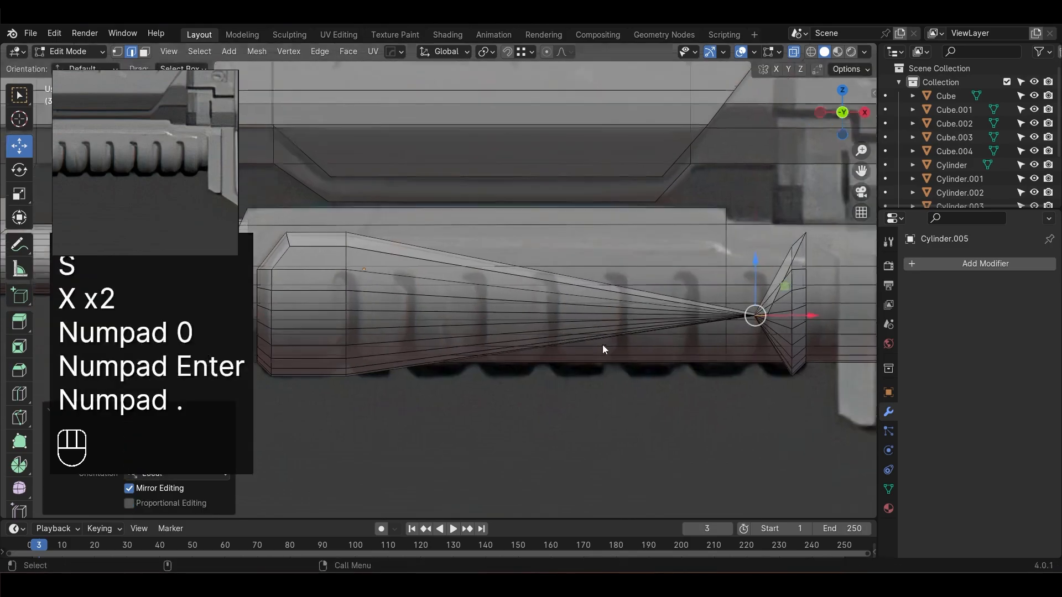
key("ctrl+z")
key("ctrl+z")
Flatten the loop cut at the last groove by scaling it to 0 along global X
key("s")
key("x")
key("KP_0")
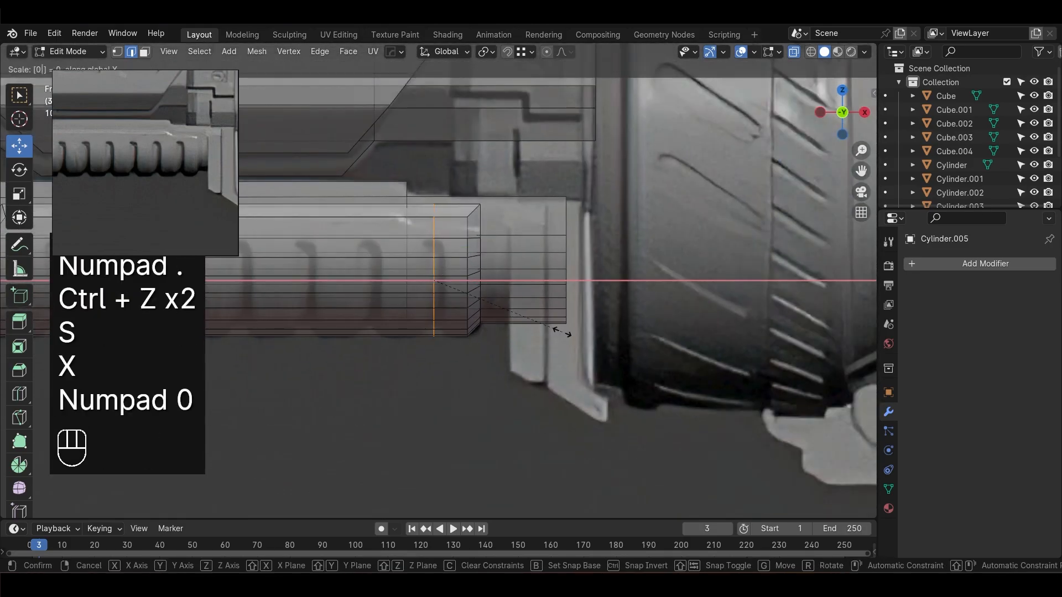
key("KP_Enter")
Add five evenly spaced, centred loop cuts between the first and last groove loops of the shell
middle_click_drag(342, 325, 655, 338, "shift")
scroll(655, 339, "down", 2)
left_click(656, 338)
key("ctrl+r")
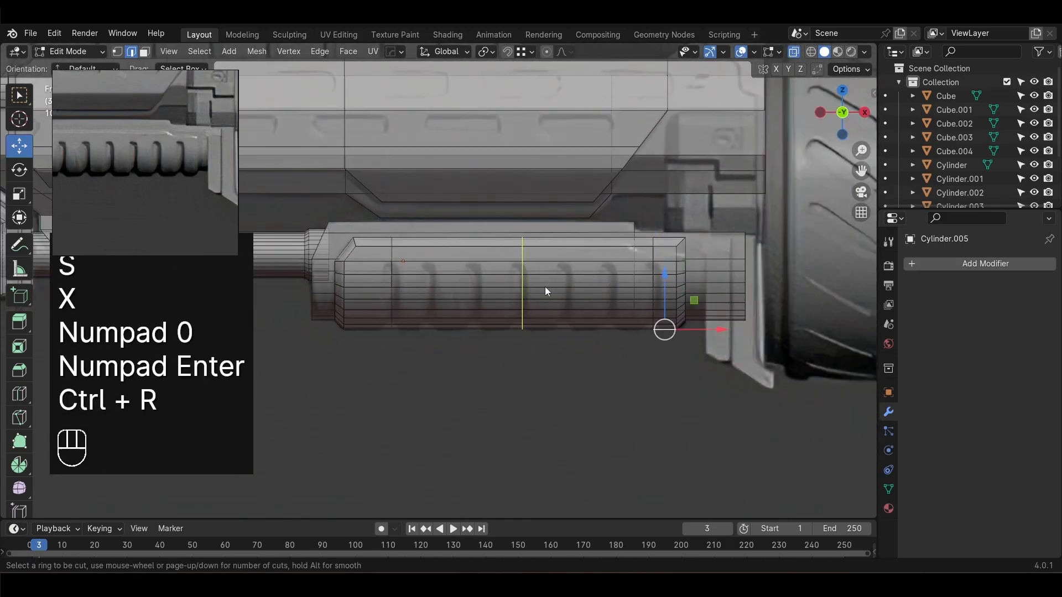
scroll(545, 287, "up", 4)
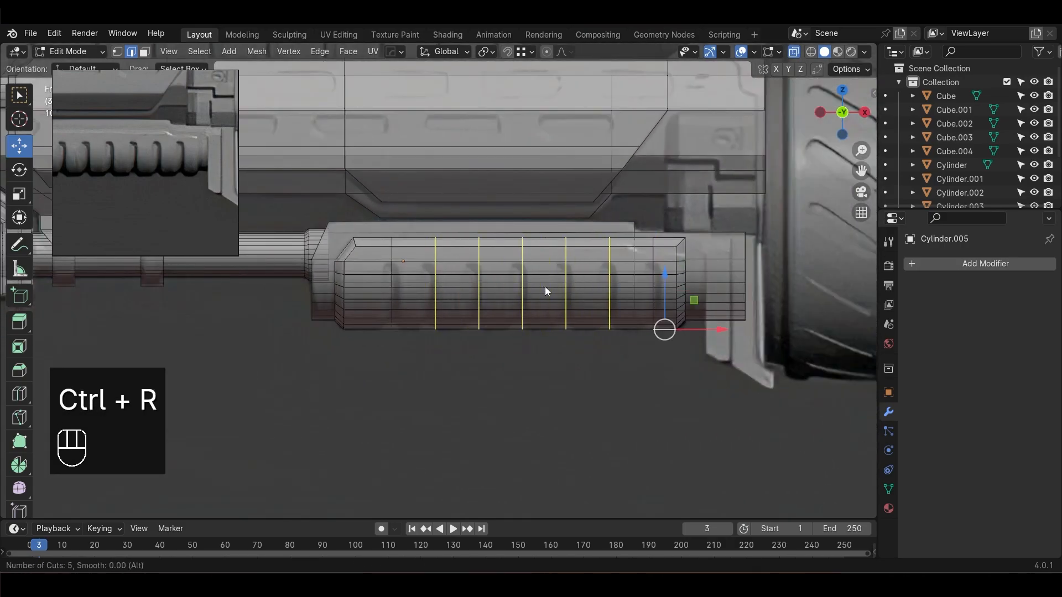
left_click(545, 287)
right_click(545, 286)
left_click(582, 393)
Select all seven groove edge loops along the ribbed shell
scroll(390, 251, "up", 1)
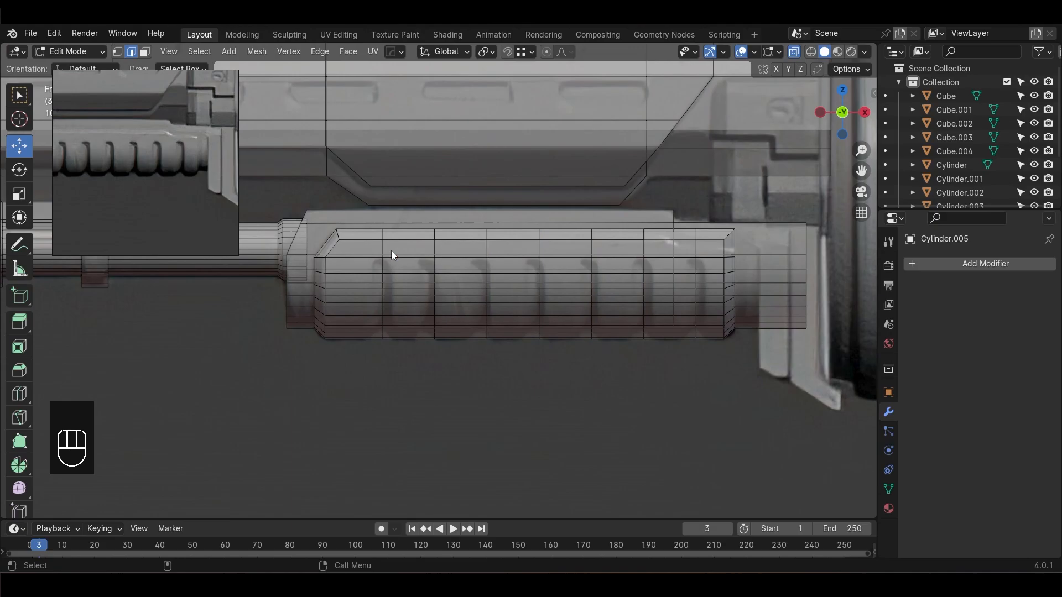
left_click(382, 248, "alt+shift")
left_click(456, 259, "alt+shift")
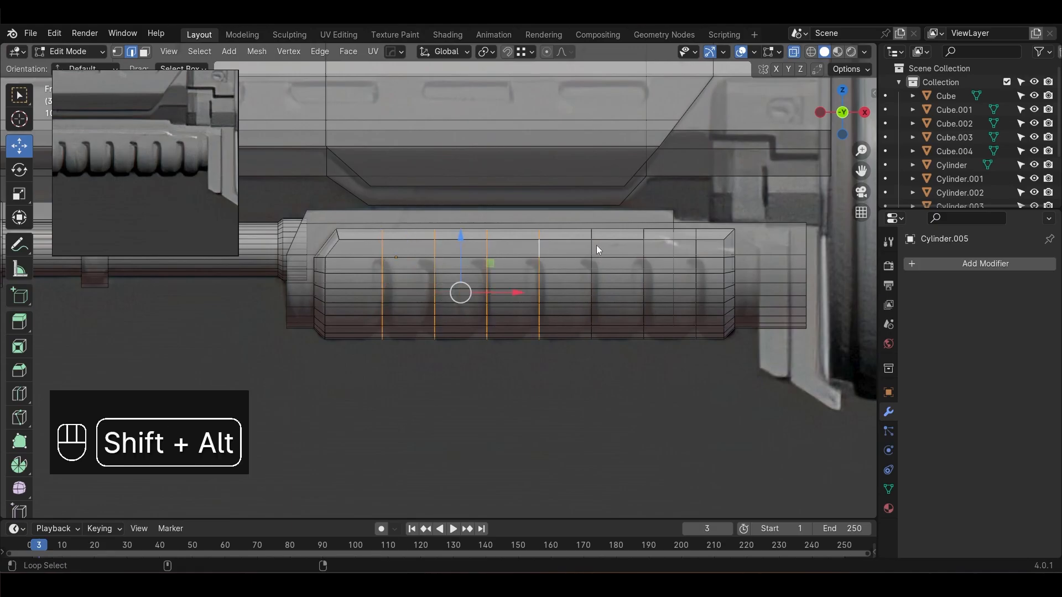
Try bevelling the seven groove loops by about 0.143 m with three segments, and undo the bevel
key("ctrl+b")
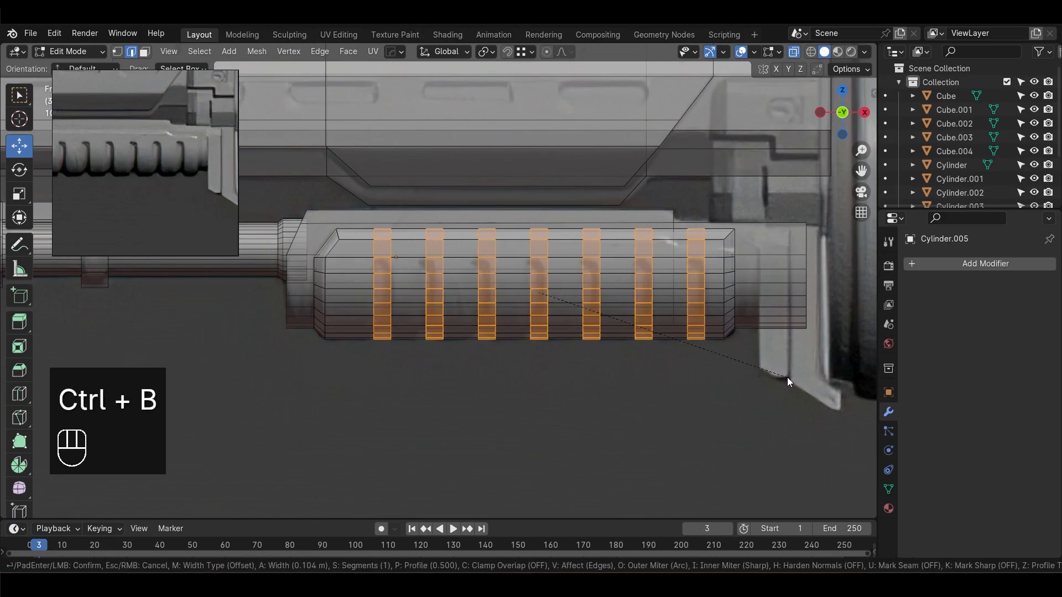
scroll(789, 379, "up", 3)
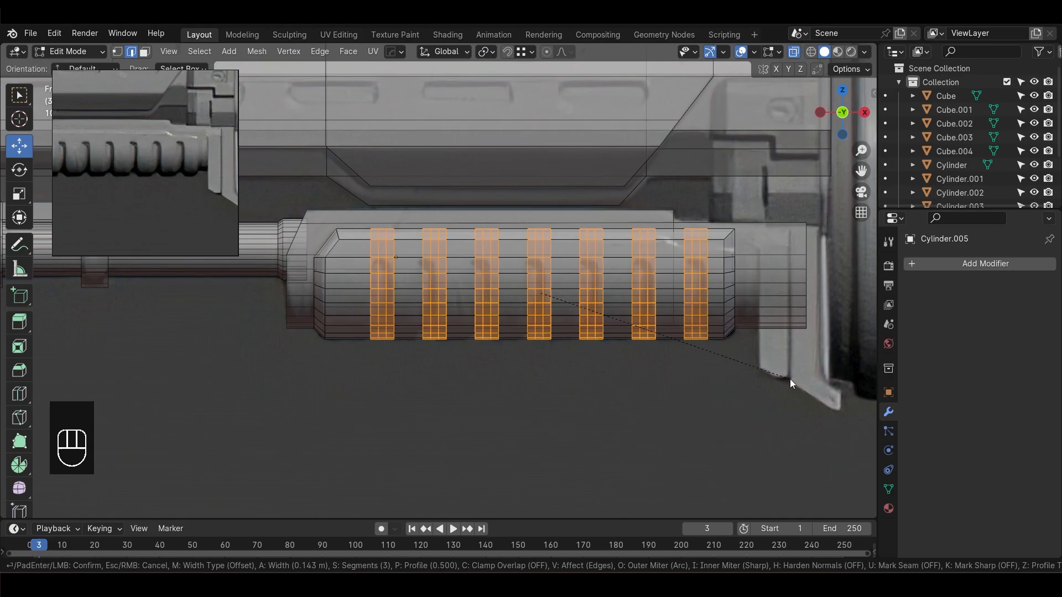
left_click(791, 379)
key("ctrl+z")
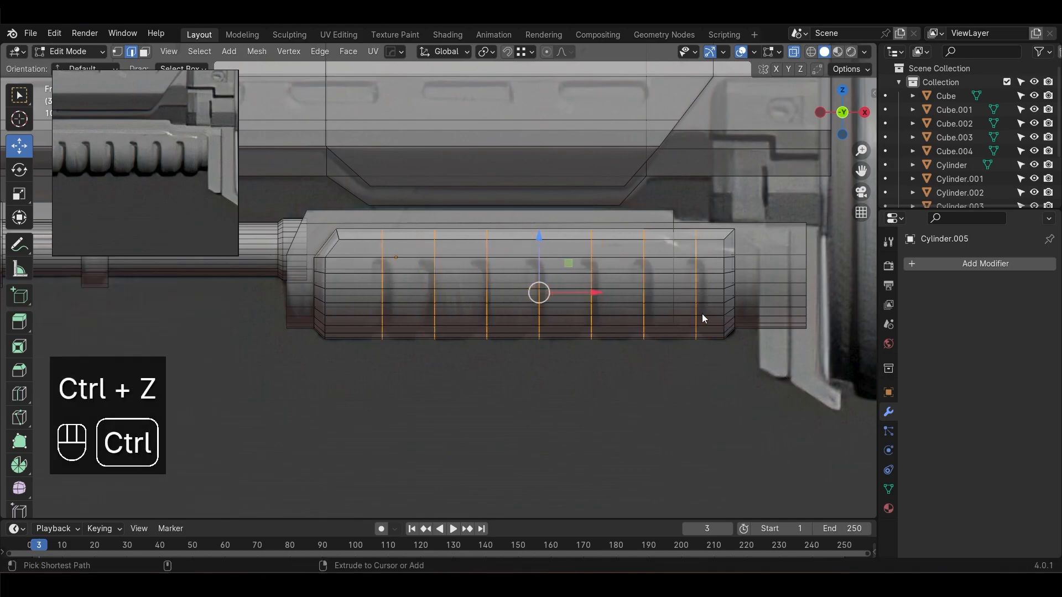
Bevel the seven selected groove loops by about 0.09 m with two segments, and clear the selection
key("ctrl+b")
scroll(702, 311, "down", 2)
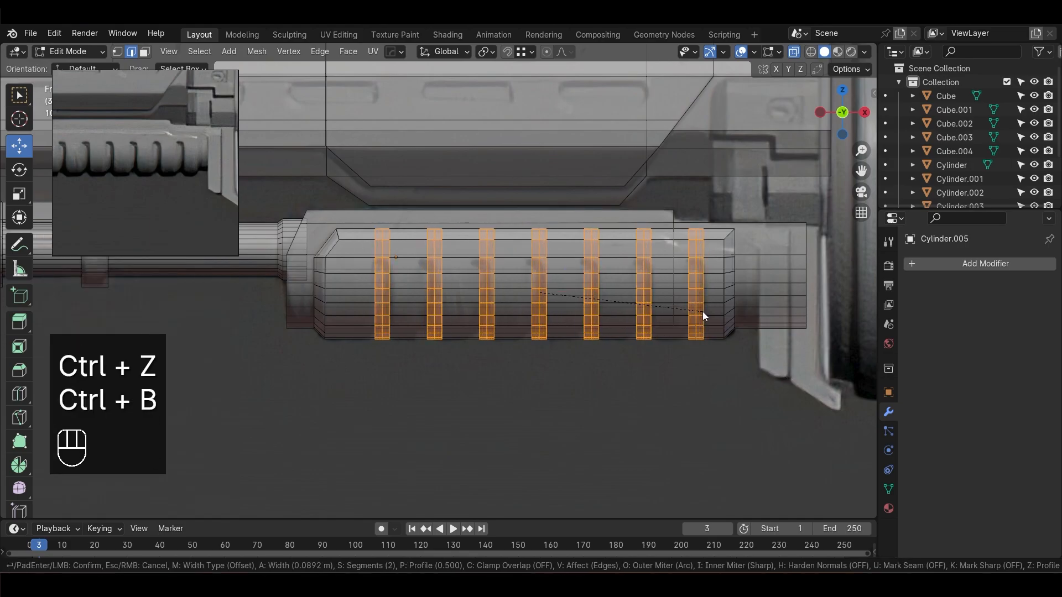
left_click(707, 311)
left_click(582, 374)
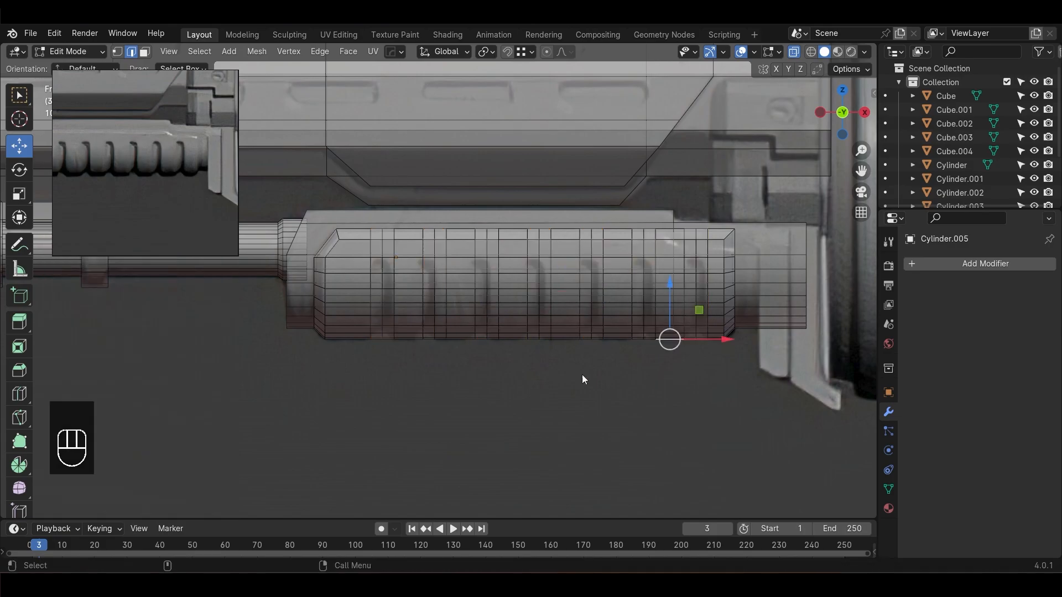
Select the outer vertices on both sides of all seven groove strips, along the horizontal edge row at the grooves' upper ends
scroll(468, 314, "up", 3)
key("3")
scroll(468, 315, "up", 3)
key("1")
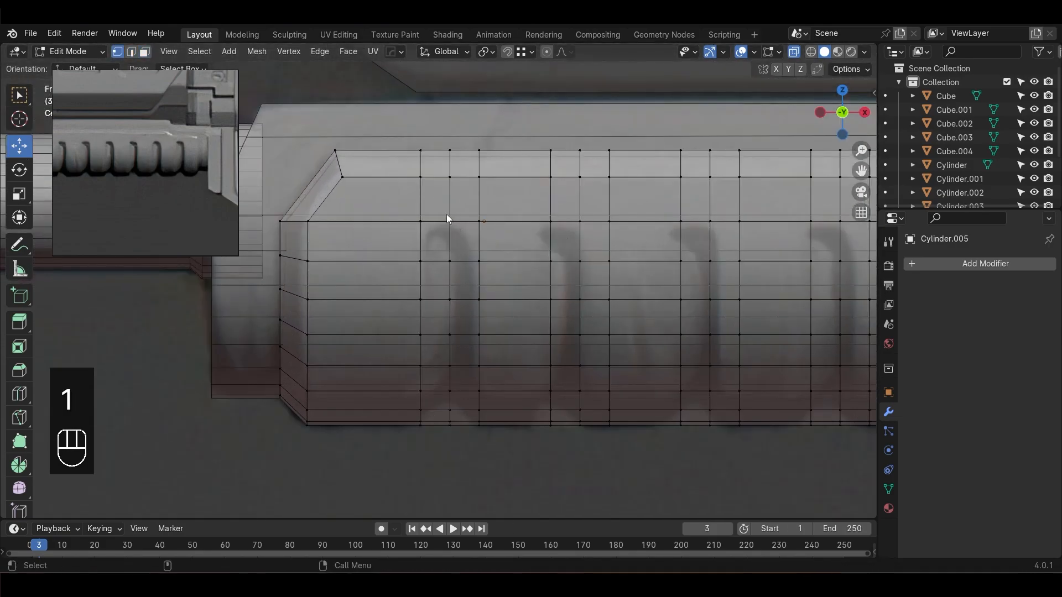
left_click(489, 228, "shift")
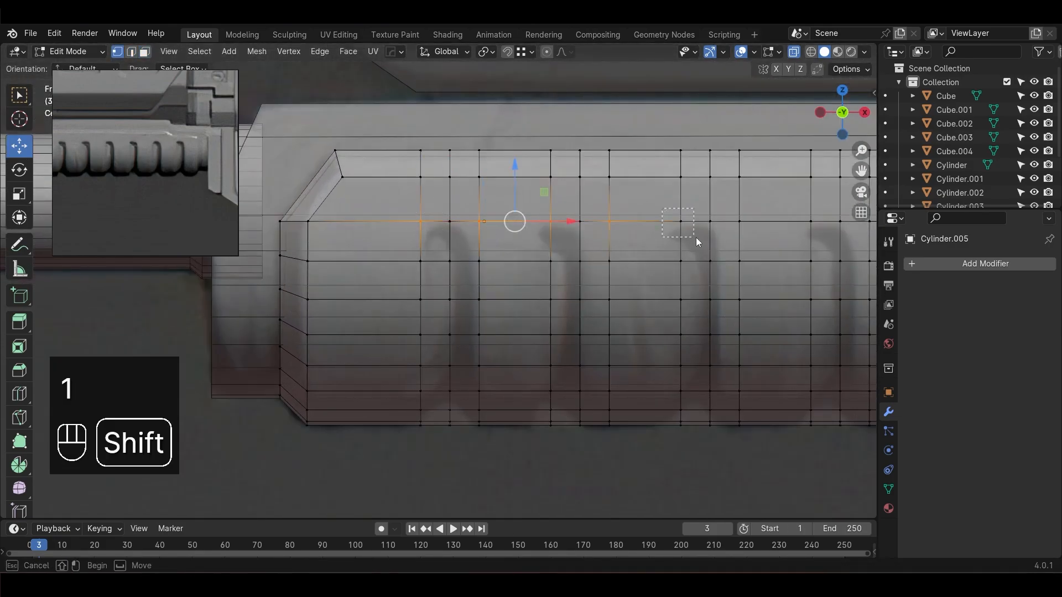
left_click_drag(696, 237, 697, 239, "shift")
left_click_drag(724, 208, 755, 241, "shift")
middle_click_drag(757, 261, 574, 276, "alt")
left_click_drag(613, 220, 629, 244, "shift")
left_click_drag(746, 230, 765, 243, "shift")
middle_click_drag(746, 268, 540, 289, "alt")
left_click_drag(600, 247, 617, 260, "shift")
middle_click_drag(726, 267, 608, 302, "alt")
left_click_drag(658, 250, 665, 265, "shift")
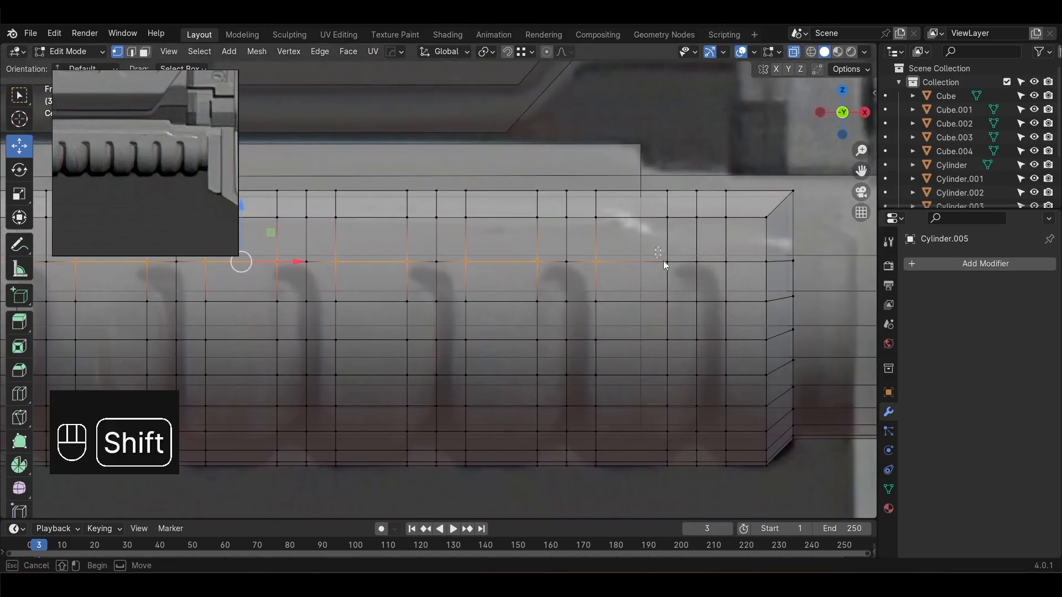
Slide the selected vertices slightly downward along their edges to give each groove a pointed upper end
middle_click_drag(382, 275, 655, 259, "alt")
key("shift+v")
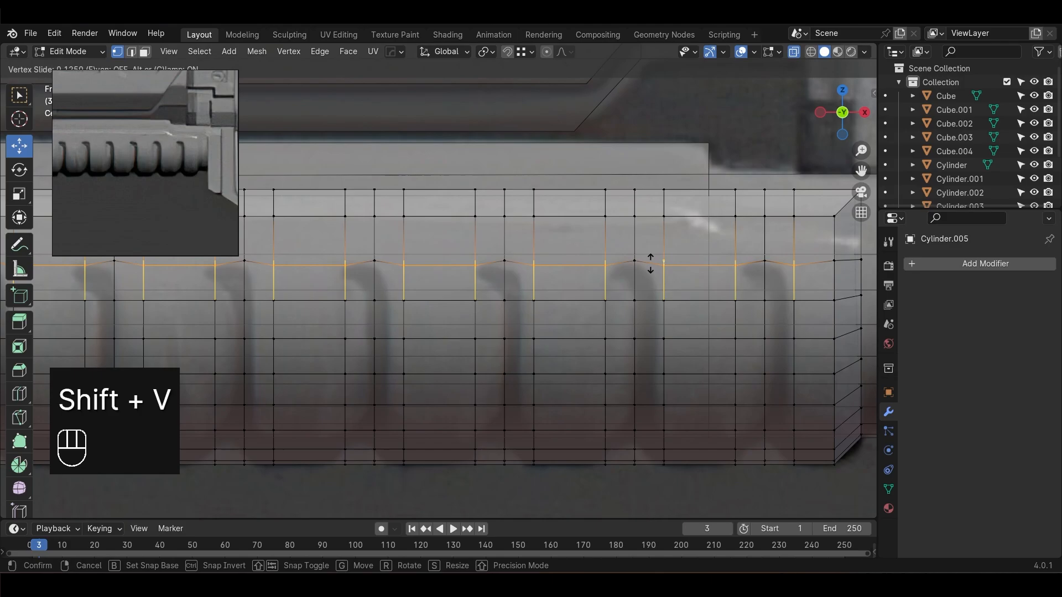
left_click(652, 273)
scroll(658, 315, "down", 2)
left_click_drag(641, 323, 682, 334, "alt")
key("alt+z")
left_click_drag(615, 355, 430, 329, "alt")
key("KP_1")
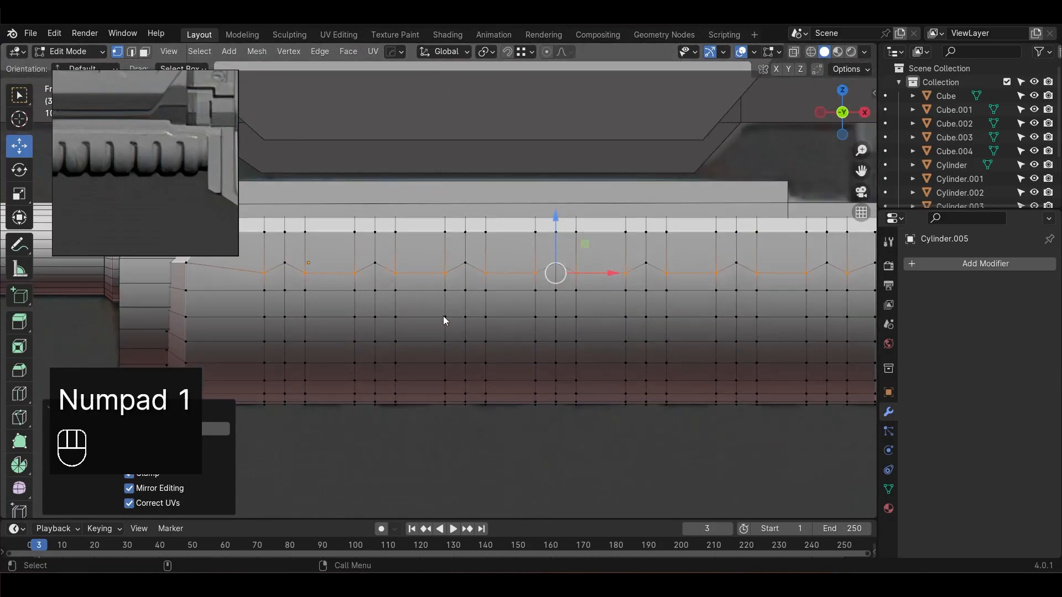
Select the faces of all seven groove strips below their pointed tips, through to the far side of the shell
key("alt+z")
key("4")
key("3")
left_click_drag(268, 268, 301, 422)
left_click_drag(357, 271, 397, 412, "shift")
left_click_drag(446, 271, 486, 413, "shift")
left_click_drag(578, 413, 580, 414, "shift")
left_click_drag(625, 267, 701, 407, "shift")
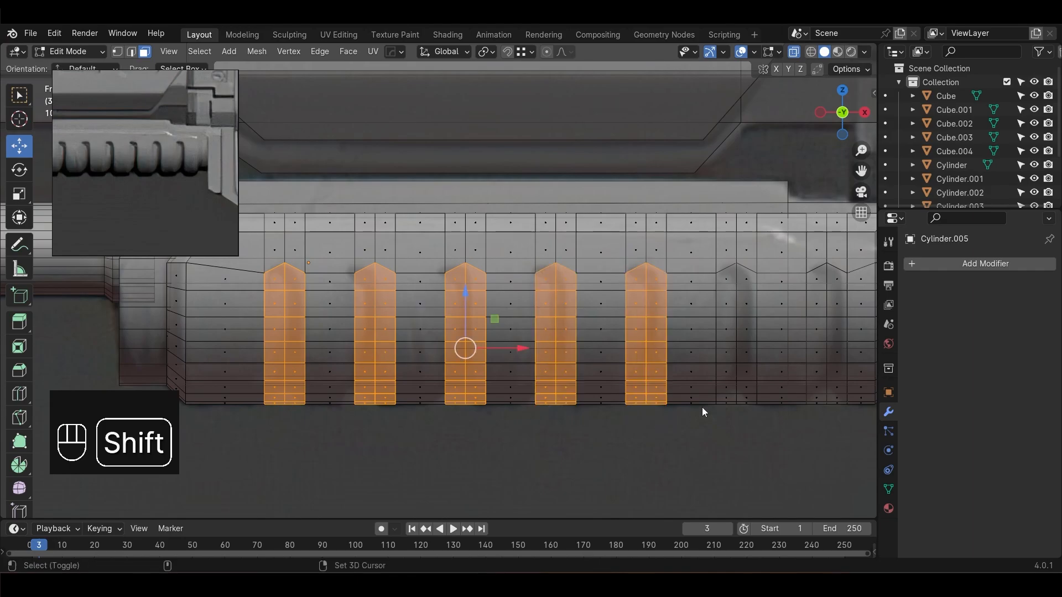
middle_click_drag(702, 407, 555, 404, "shift")
left_click_drag(607, 346, 609, 347, "shift")
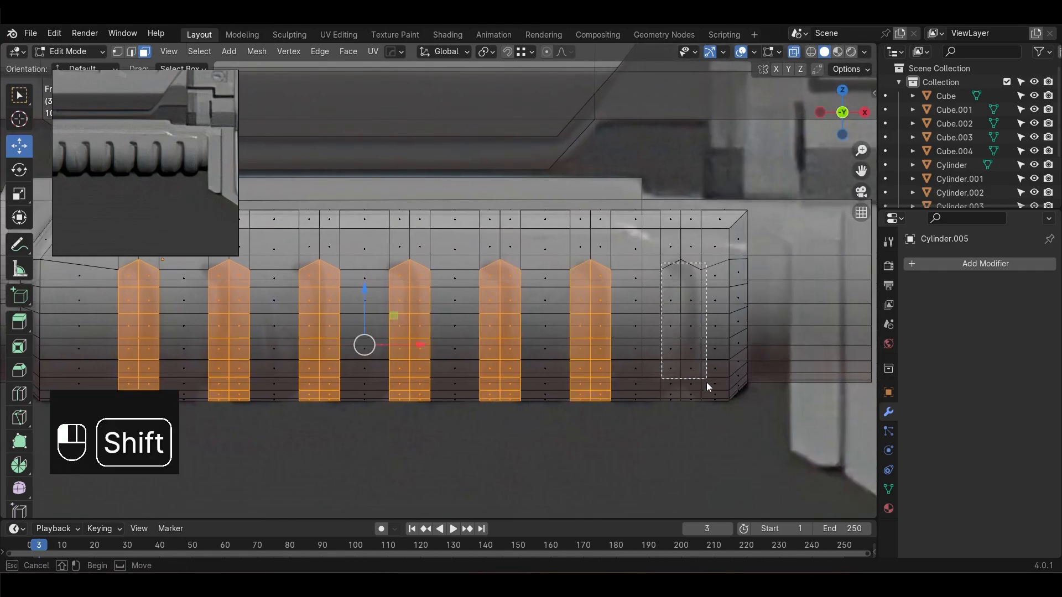
left_click_drag(706, 382, 705, 417, "shift")
Try extruding the groove faces inward along their normals by about 0.02 m, and undo the extrusion
scroll(653, 344, "up", 1)
middle_click_drag(653, 344, 617, 398, "alt")
scroll(617, 398, "up", 1)
right_click(670, 307)
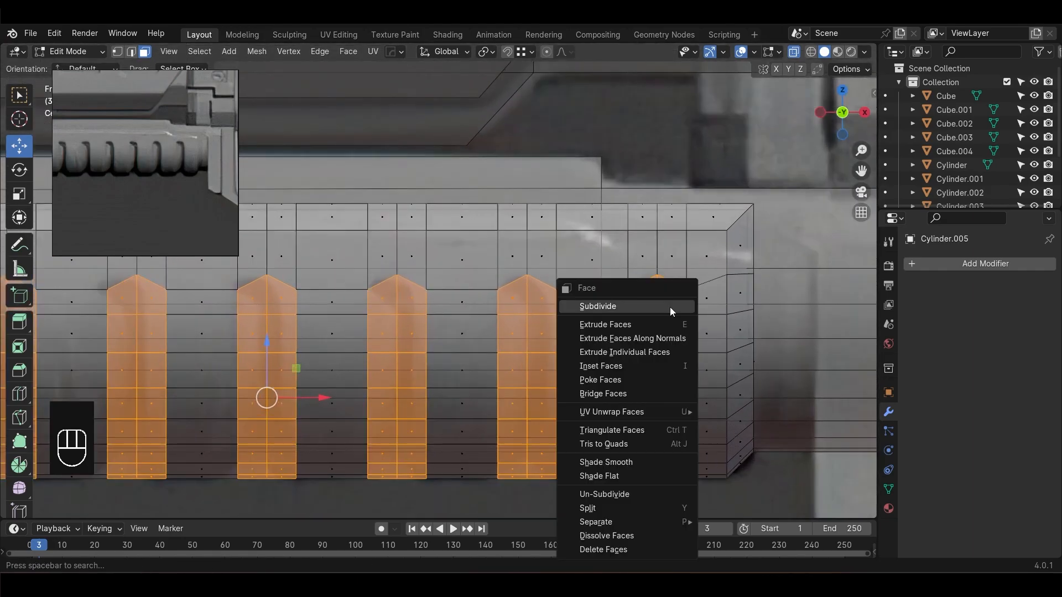
left_click(668, 339)
left_click(671, 350)
middle_click_drag(670, 350, 625, 349, "alt")
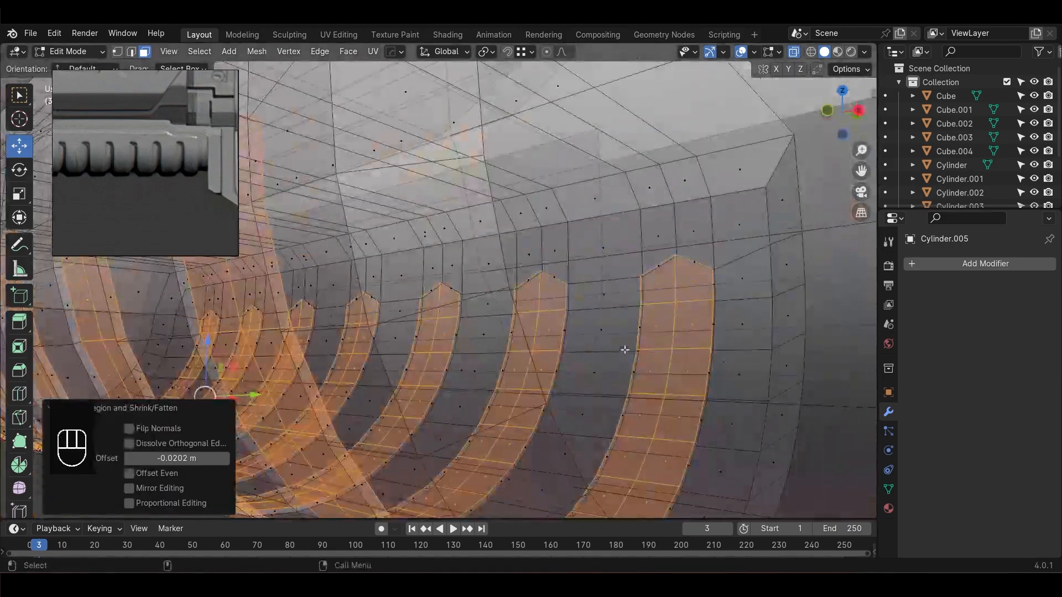
scroll(625, 350, "down", 3)
key("alt+z")
middle_click_drag(540, 341, 493, 303, "alt")
scroll(493, 304, "up", 3)
key("ctrl+z")
Apply the shell's object transform and return to editing its mesh
key("Tab")
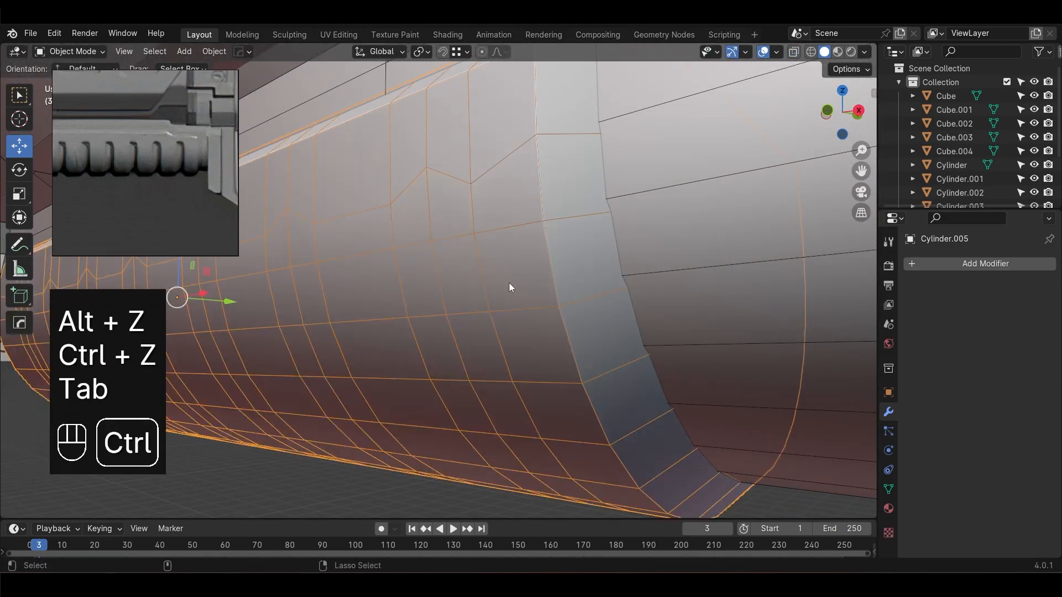
key("ctrl+a")
left_click(509, 284)
key("Tab")
Extrude the seven groove face strips inward along their normals by about 0.03 m
right_click(486, 277)
left_click(486, 277)
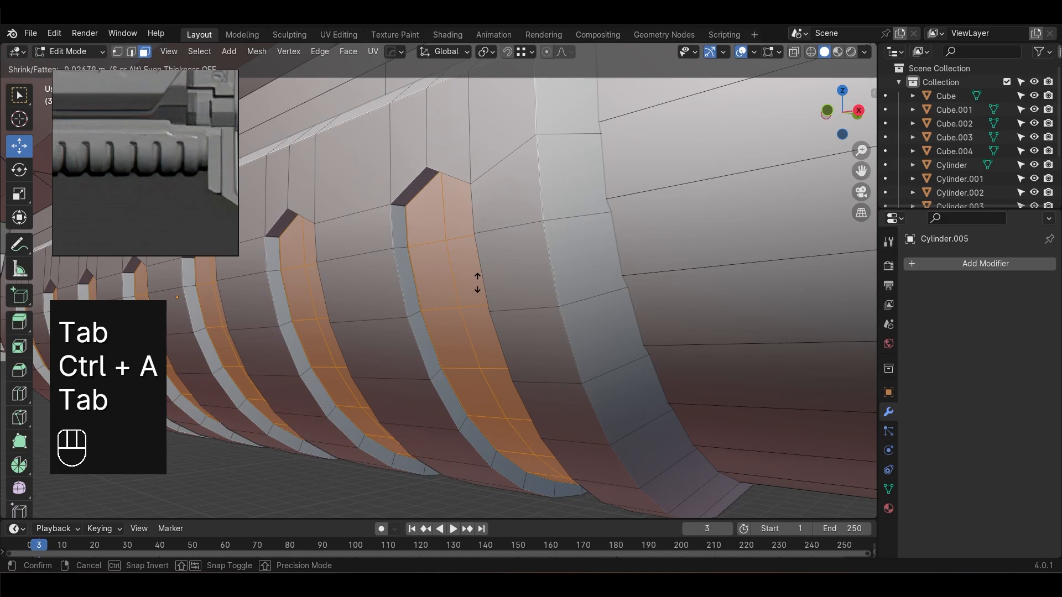
left_click(477, 282)
middle_click_drag(477, 282, 549, 370, "alt")
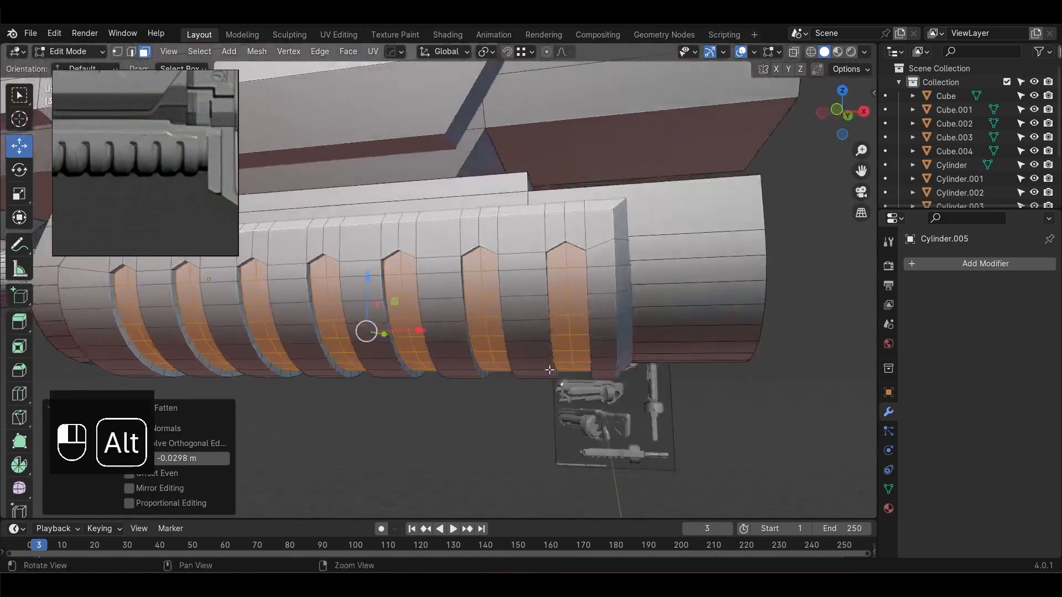
Leave mesh editing and isolate the ribbed shell by hiding all other objects
key("Tab")
middle_click_drag(519, 436, 546, 443, "shift")
key("shift+h")
middle_click_drag(652, 450, 715, 441)
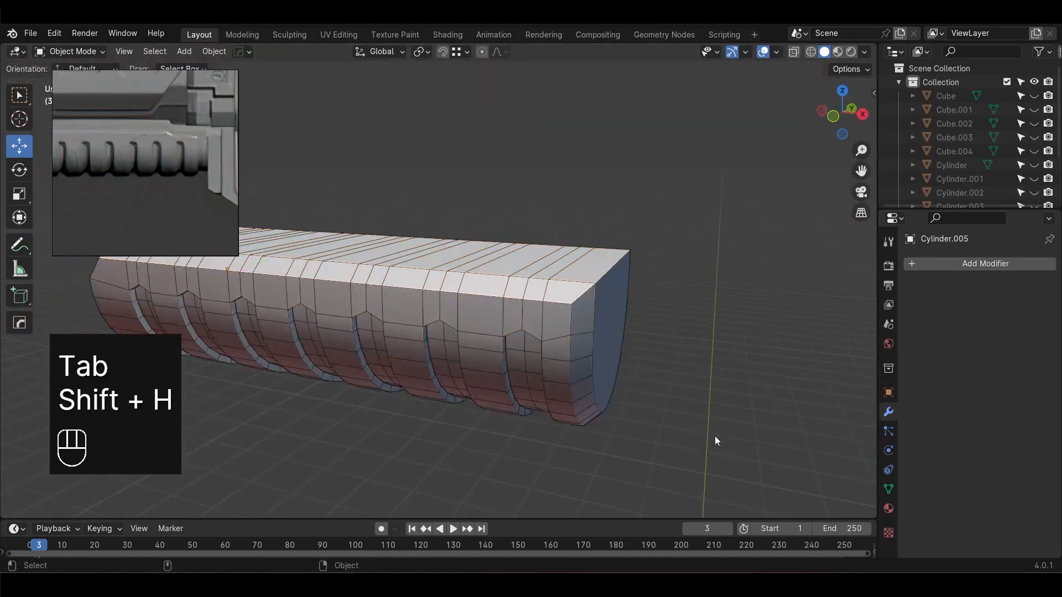
Select the shell's top border edges and the edge loops around its flat rear end
key("Tab")
key("2")
left_click(634, 335, "alt+shift")
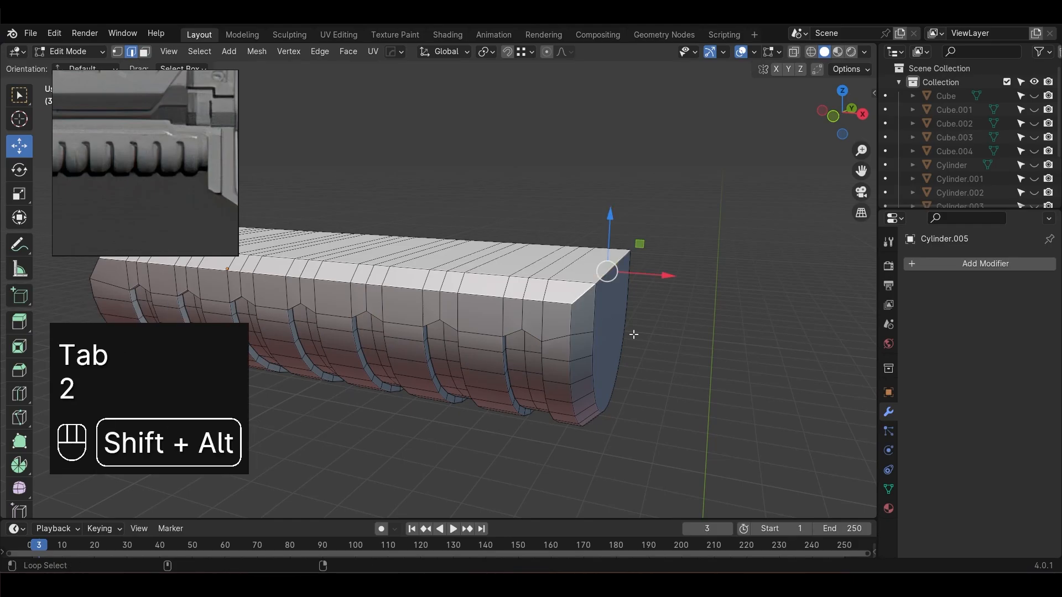
middle_click_drag(474, 366, 366, 342, "alt")
middle_click_drag(376, 297, 501, 390, "alt")
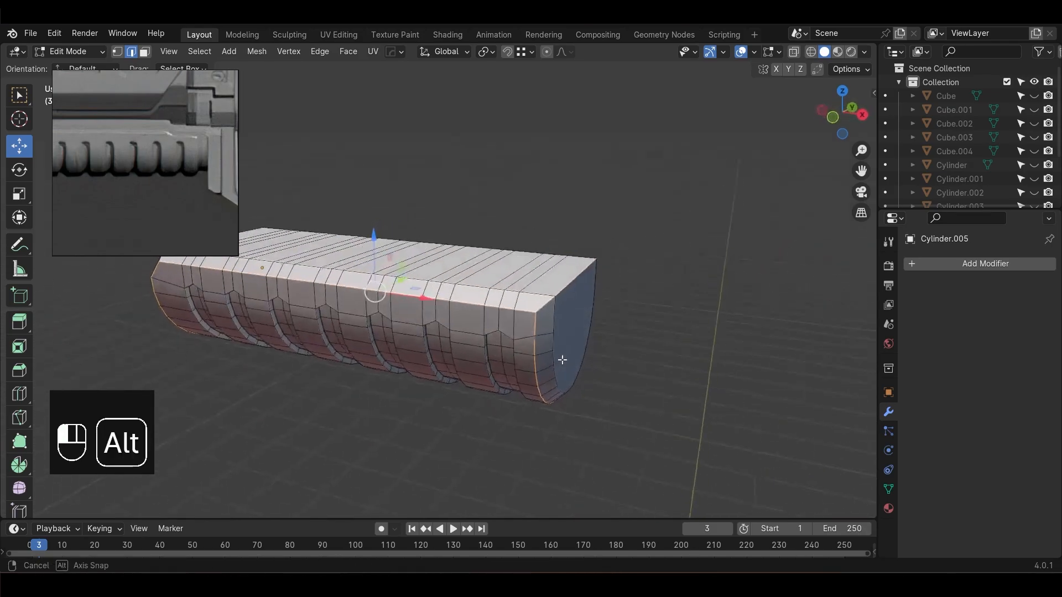
left_click_drag(500, 391, 467, 354, "alt")
left_click(524, 374, "alt+shift")
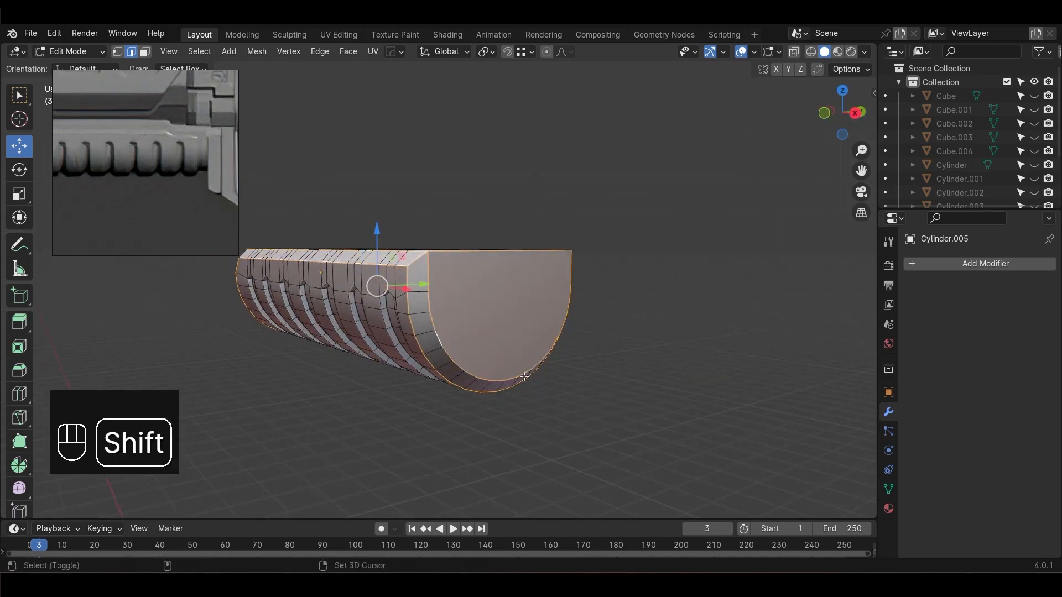
Add the edges of the slanted front end and its chamfer rim to the selection
left_click_drag(523, 374, 412, 413, "alt")
left_click(361, 298, "alt+shift")
left_click_drag(540, 337, 395, 339, "alt")
left_click(547, 364, "alt+shift")
middle_click_drag(555, 400, 585, 387)
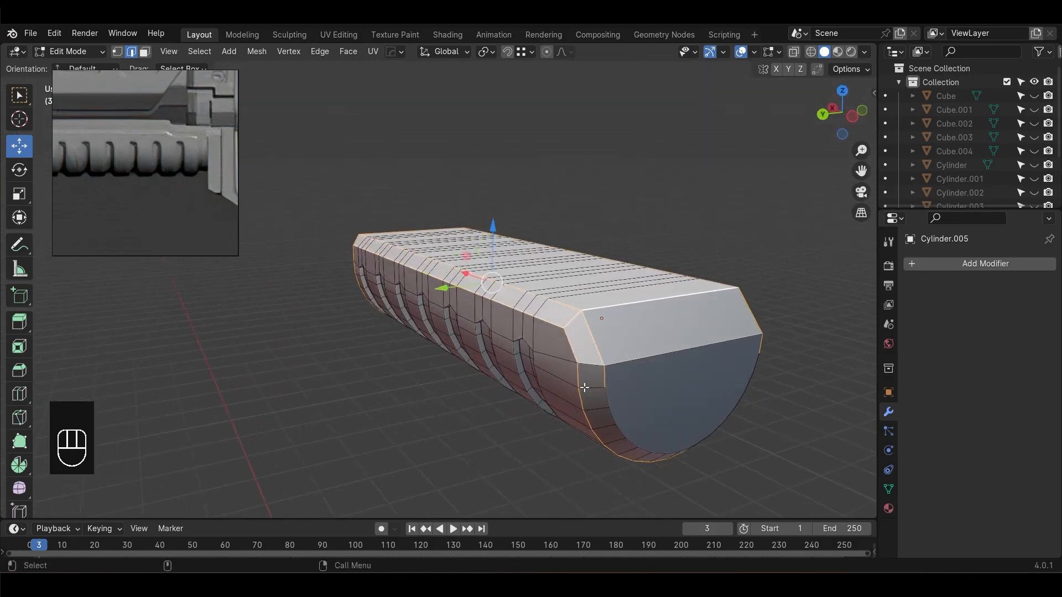
left_click_drag(647, 391, 569, 390, "alt")
left_click(438, 376, "ctrl")
middle_click_drag(395, 420, 436, 379, "alt")
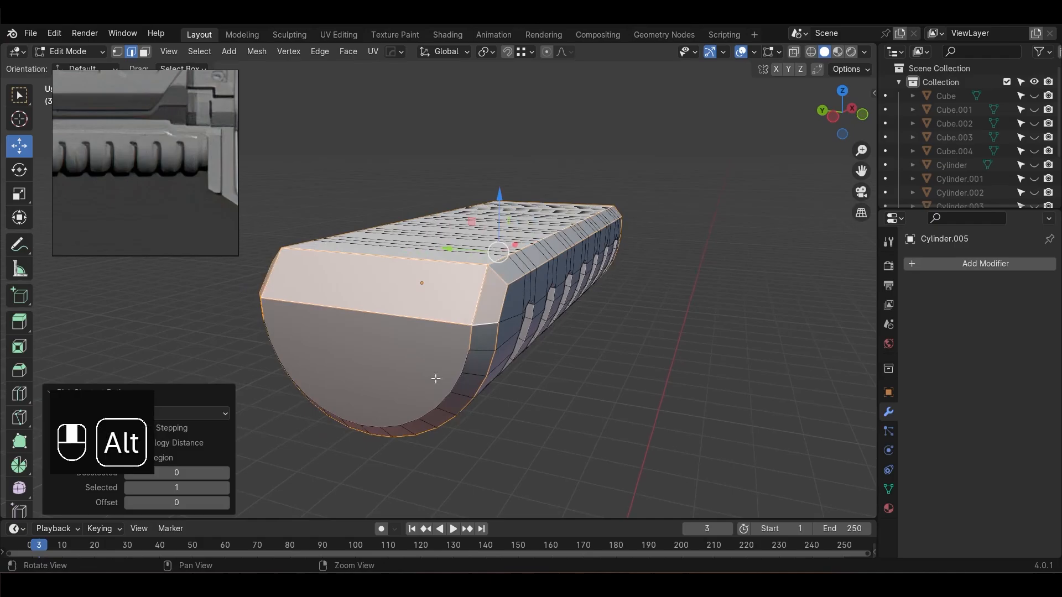
left_click(438, 403, "alt+shift")
left_click_drag(503, 427, 595, 347, "alt")
Bevel the selected border edges by about 0.007 m with two segments
key("ctrl+b")
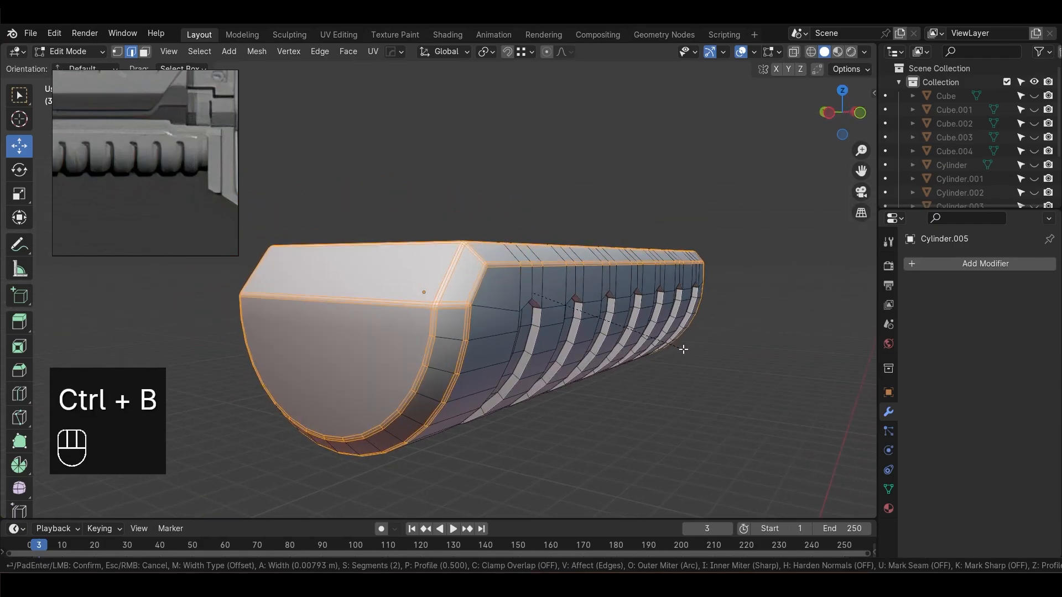
scroll(683, 349, "down", 1)
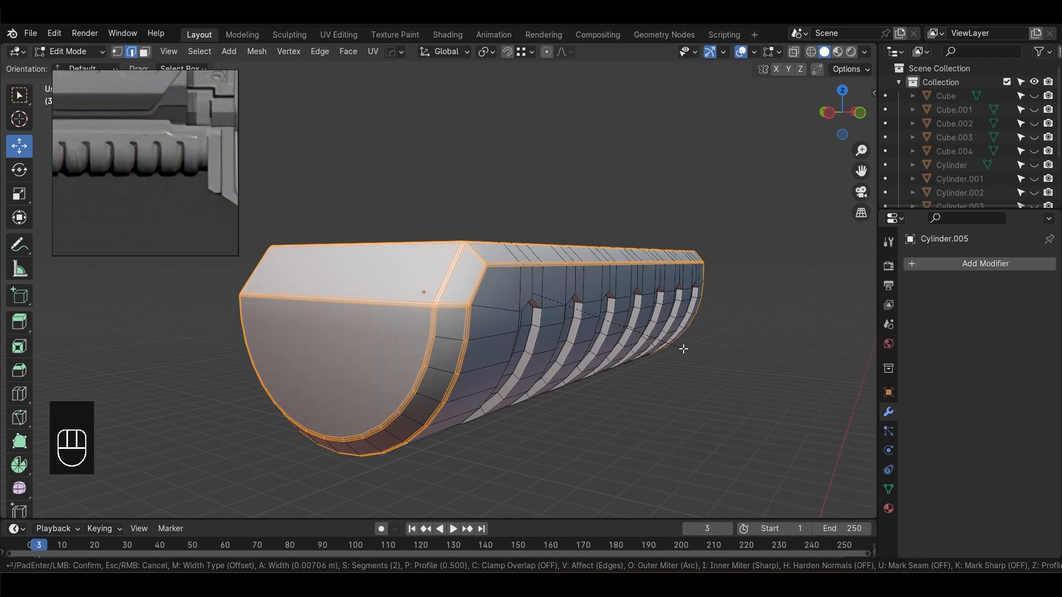
left_click(684, 347)
Shade the shell auto smooth at 30° and add a Catmull-Clark subdivision surface at level 2
key("Tab")
right_click(586, 318)
left_click(586, 317)
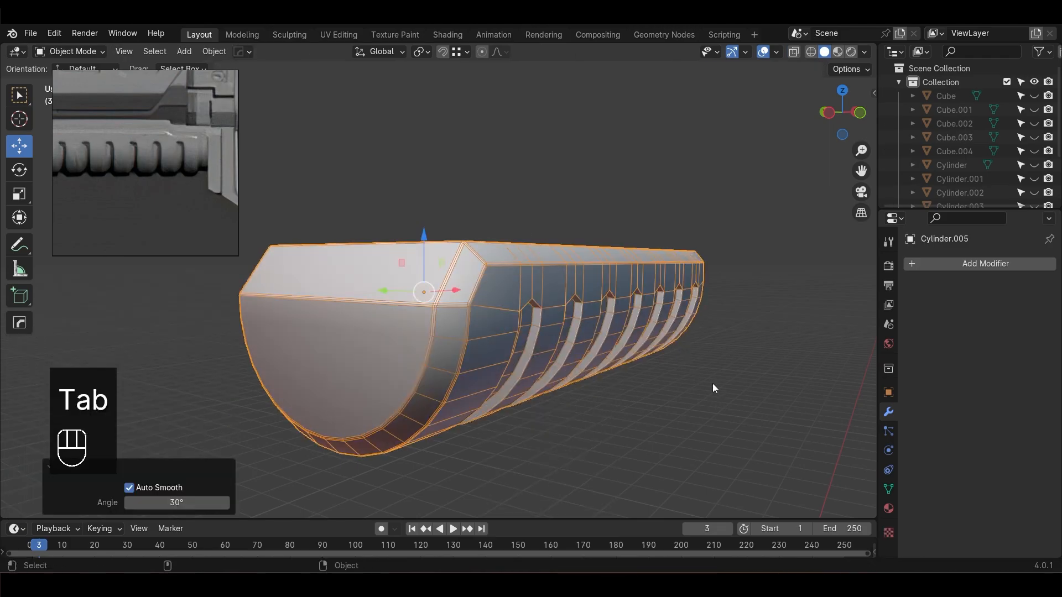
key("ctrl+2")
left_click(741, 422)
scroll(698, 395, "down", 3)
left_click_drag(666, 384, 623, 380, "alt")
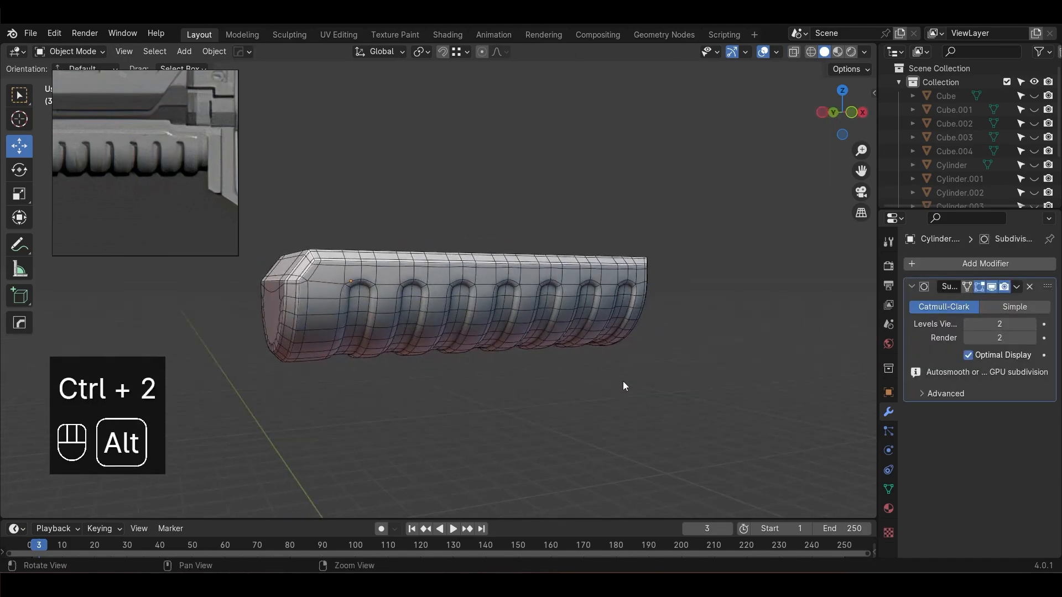
scroll(542, 399, "up", 2)
left_click_drag(510, 397, 583, 391, "alt")
scroll(467, 242, "up", 2)
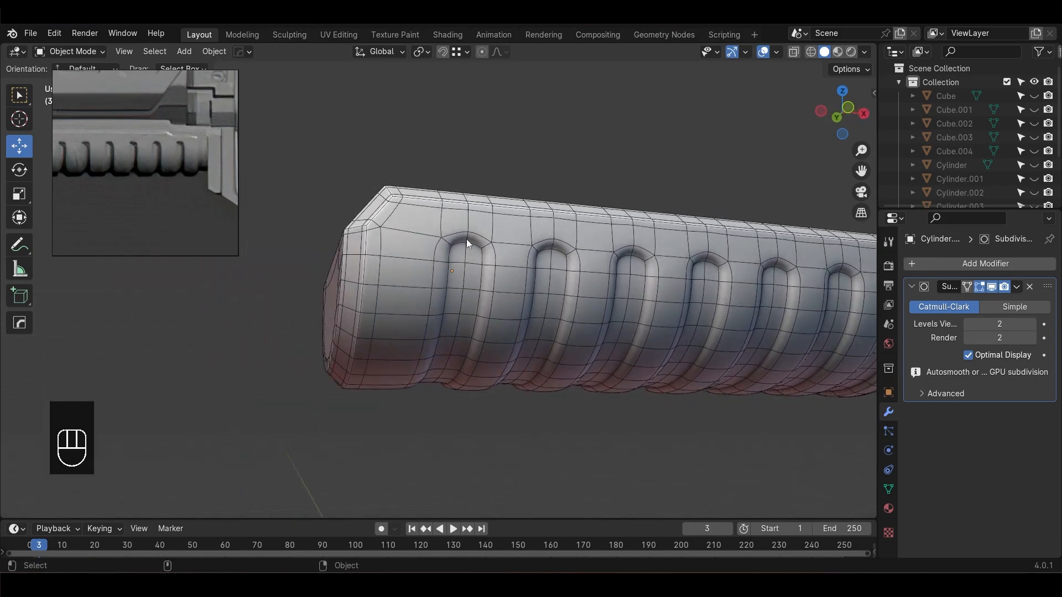
Turn off the subdivision modifier's viewport display and start editing the shell's edges
left_click(992, 287)
left_click(496, 287)
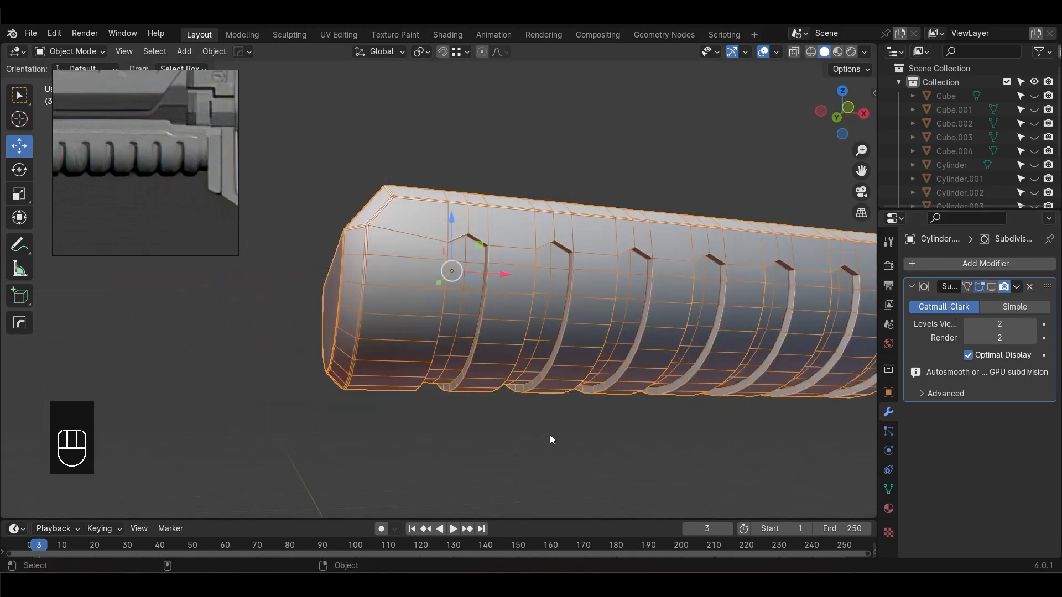
scroll(549, 440, "up", 2)
key("Tab")
key("2")
Select the outer rim edge loops along both sides of the grooves
left_click(516, 476)
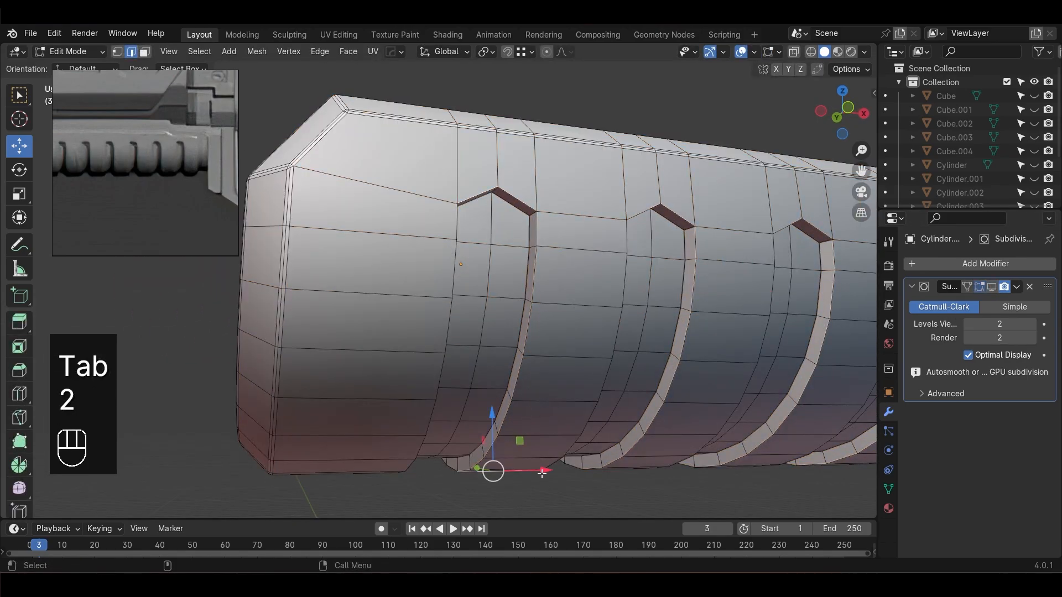
scroll(542, 474, "down", 2)
left_click(499, 326, "alt+shift")
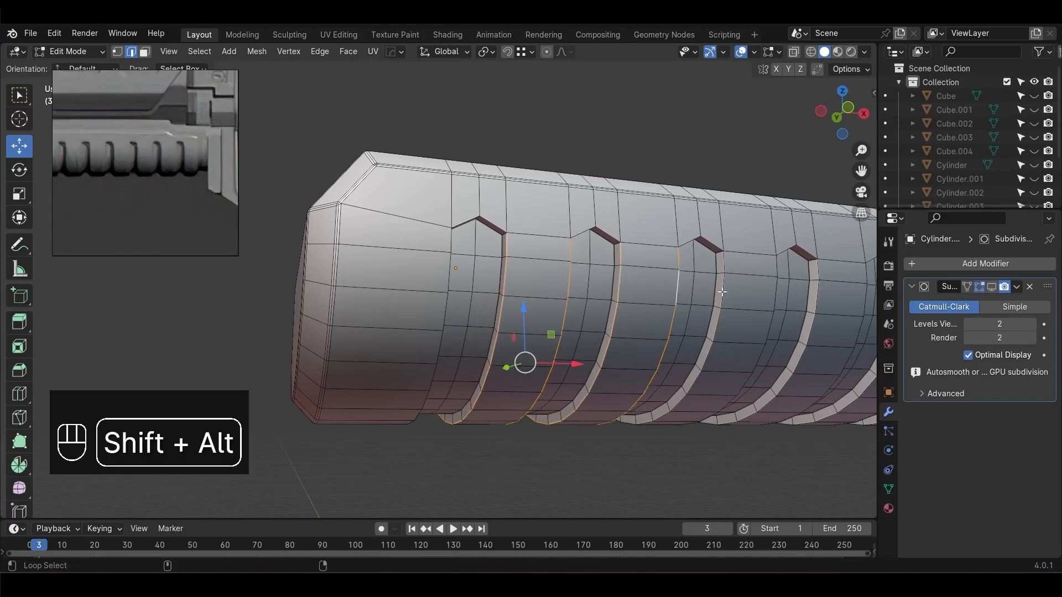
middle_click_drag(863, 340, 707, 296, "shift")
left_click(706, 258, "alt+shift")
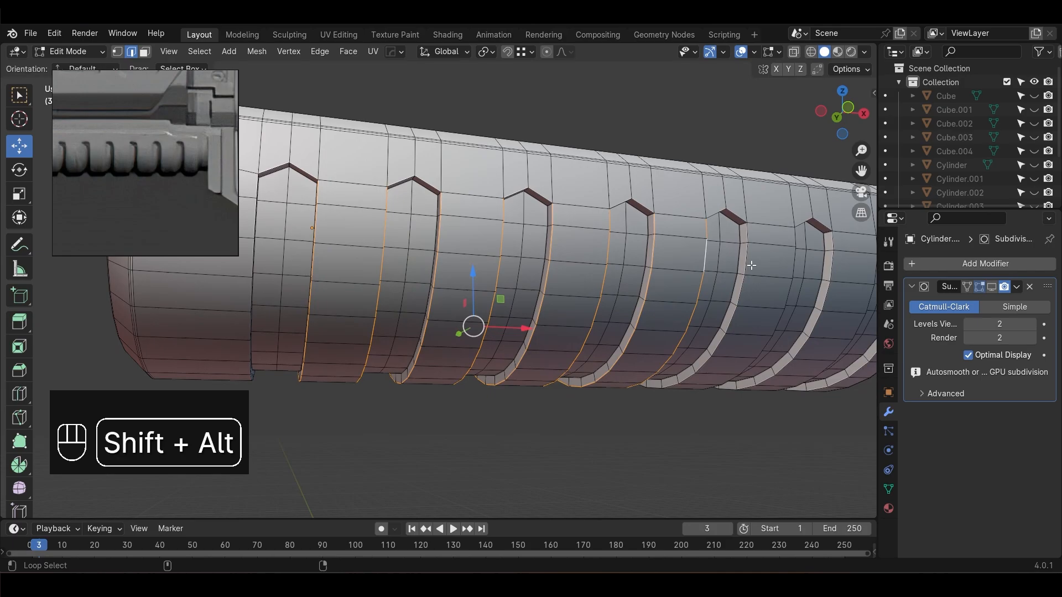
middle_click_drag(833, 303, 703, 267, "shift")
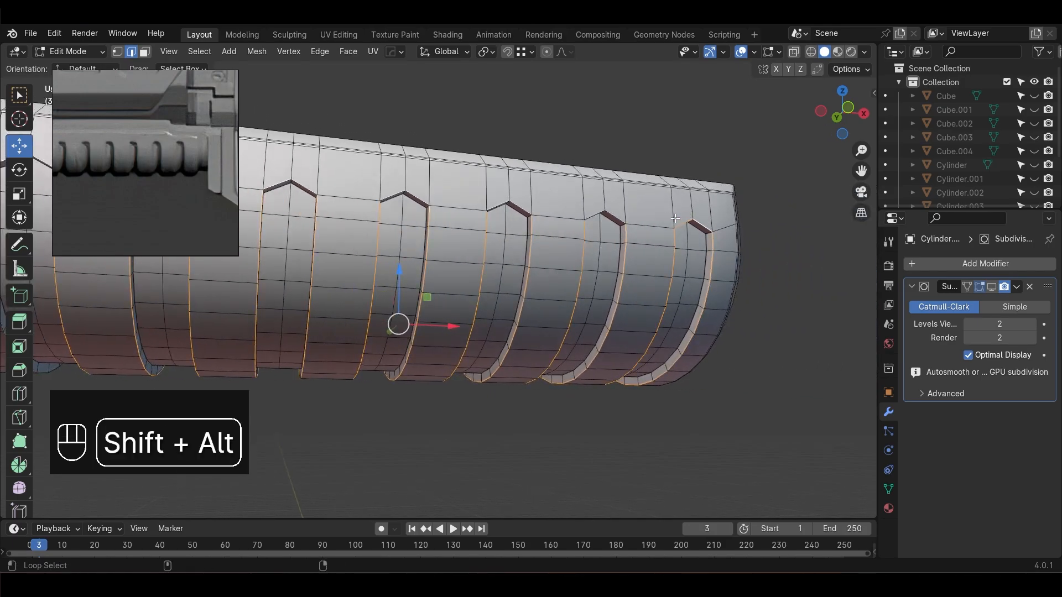
Add the arched upper edges of all the grooves on the shell's front side to the edge selection
left_click(418, 199, "alt+shift")
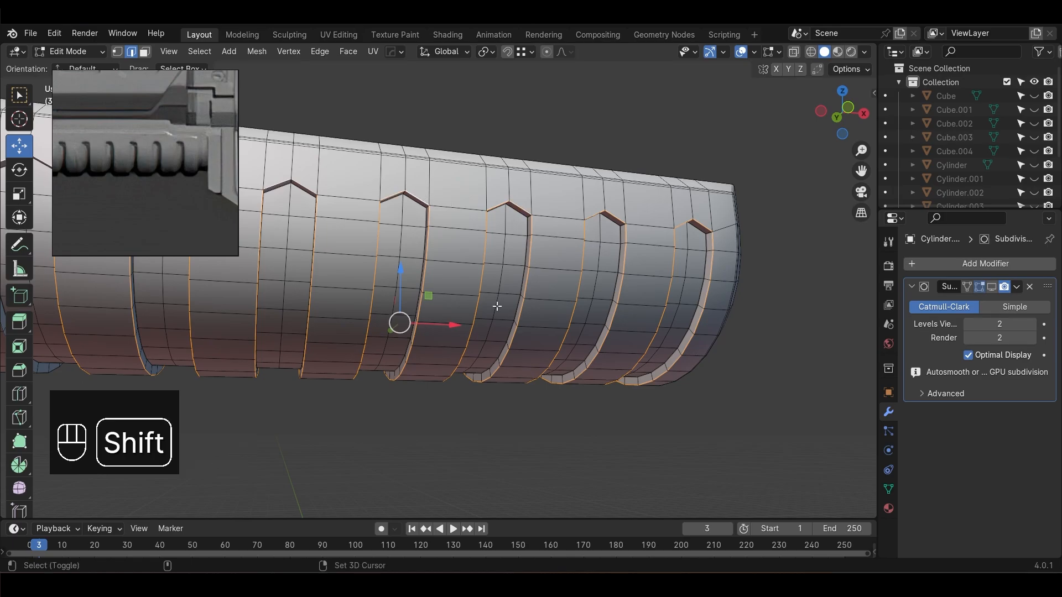
middle_click_drag(496, 306, 697, 336, "shift")
left_click(535, 221, "alt+shift")
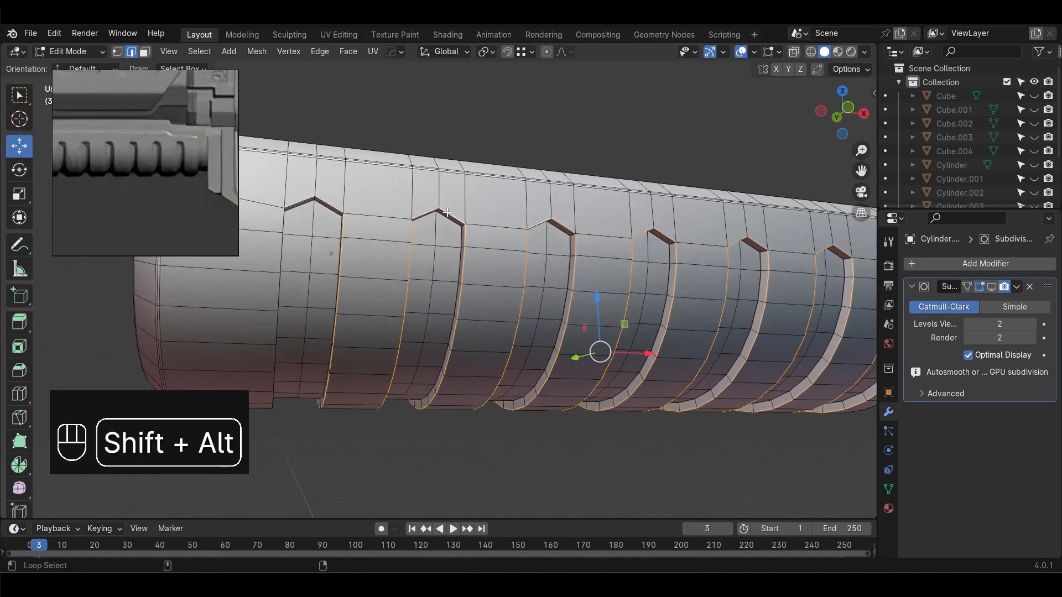
middle_click_drag(358, 277, 387, 276)
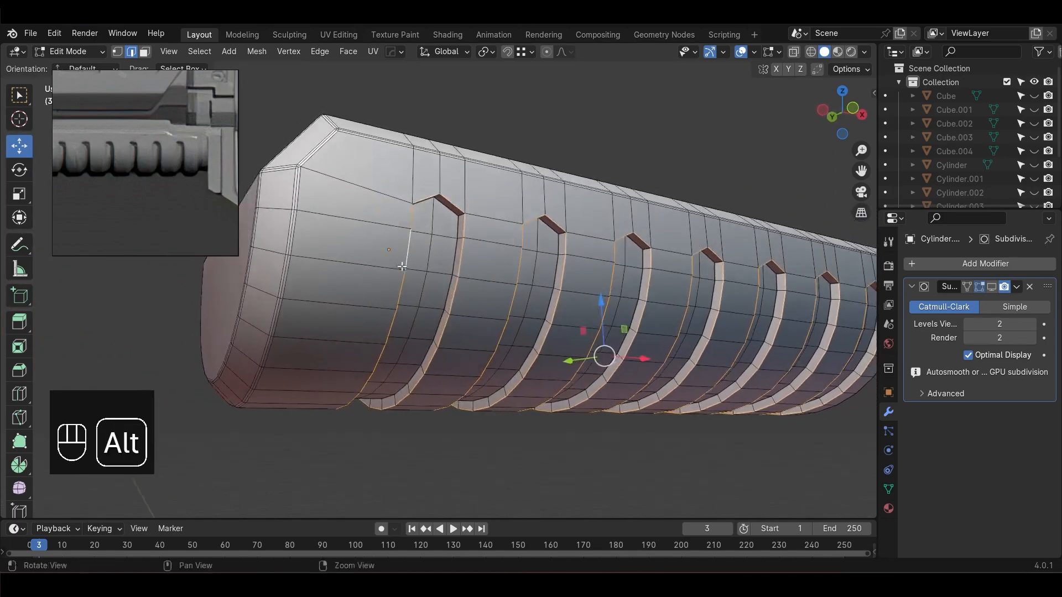
left_click(452, 258, "alt+shift")
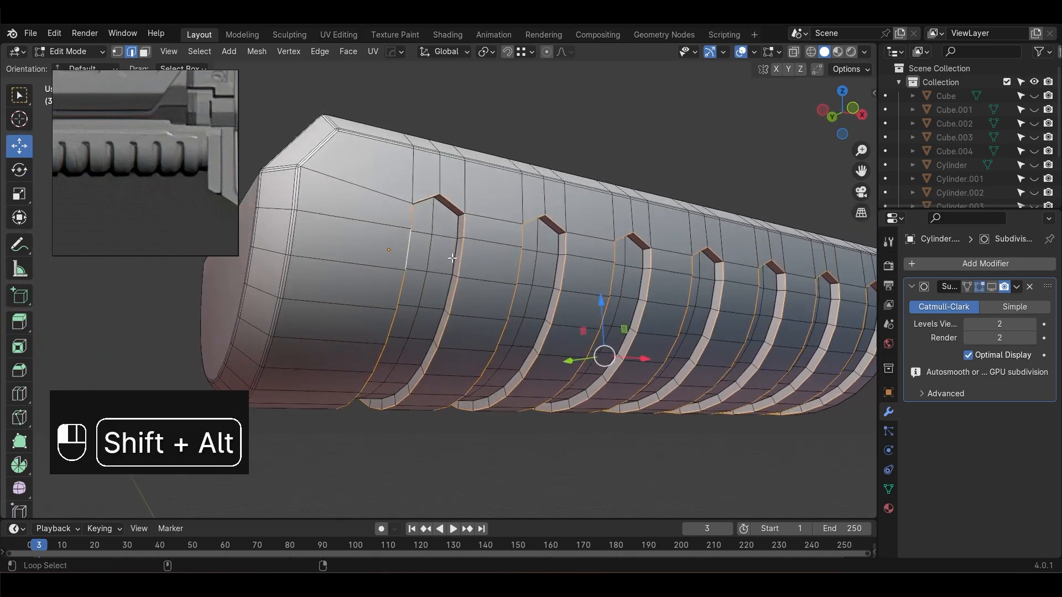
left_click(554, 244, "alt+shift")
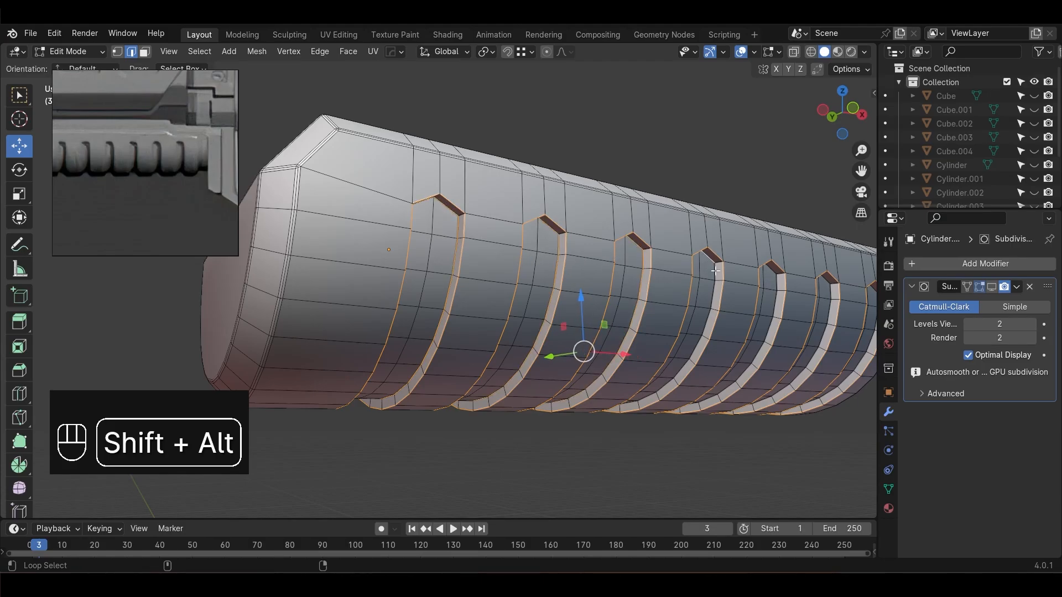
middle_click_drag(784, 330, 636, 293, "alt")
right_click_drag(636, 292, 671, 245, "alt")
left_click(650, 222, "alt+shift")
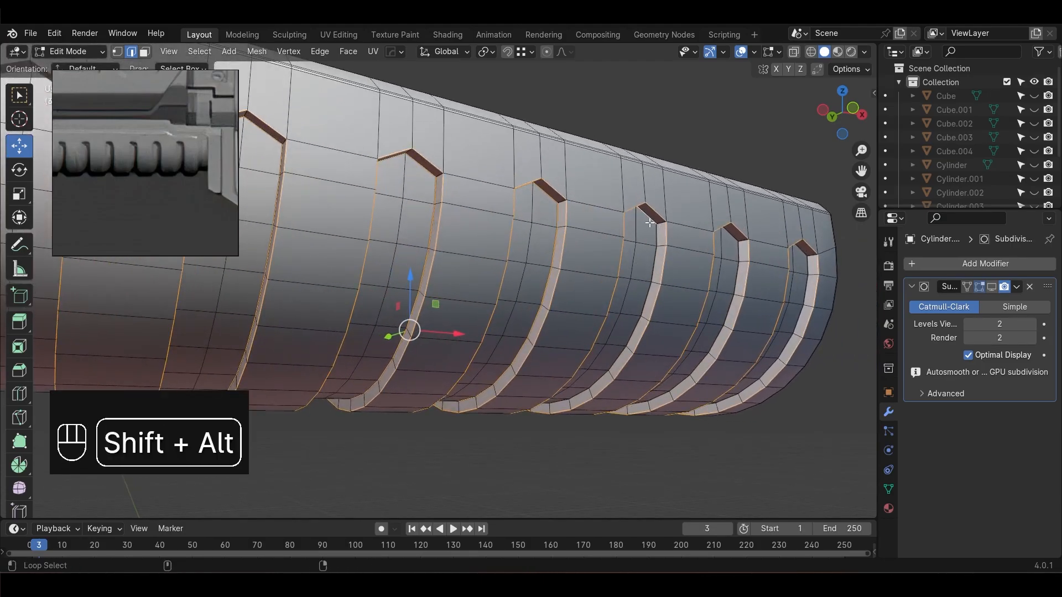
left_click(807, 267, "alt+shift")
left_click_drag(525, 258, 456, 256, "alt")
left_click_drag(617, 363, 569, 372, "alt")
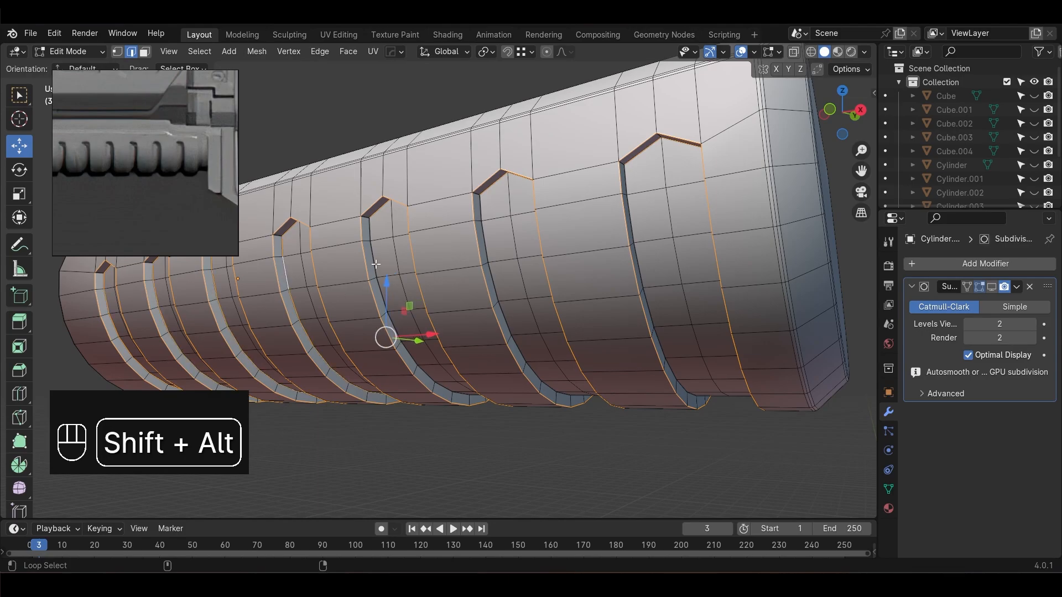
Undo the stray edge selection and add the grooves' arched upper edges on the shell's opposite side
left_click_drag(659, 260, 410, 332, "alt")
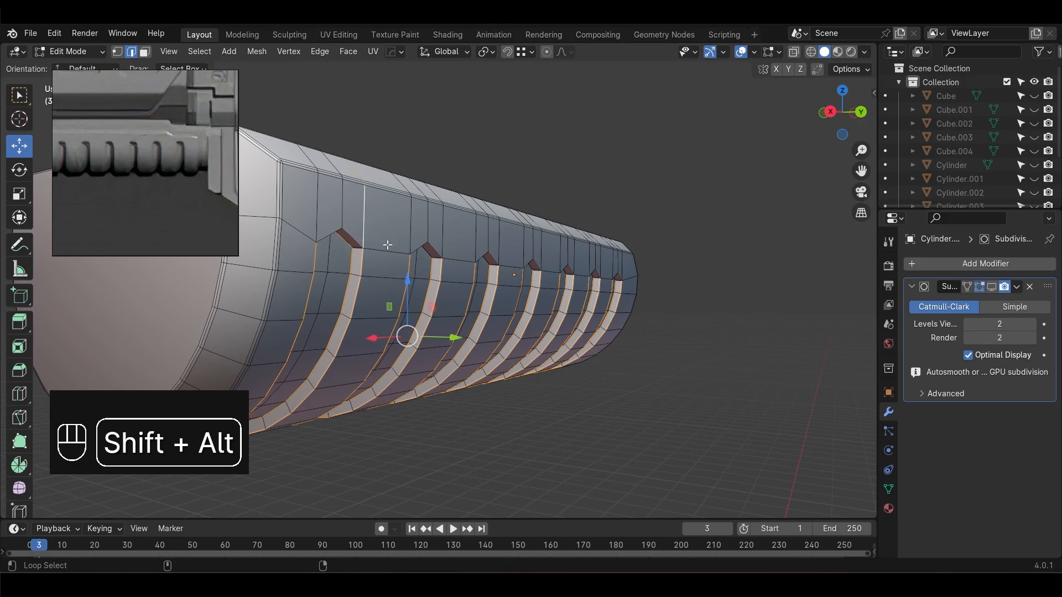
key("ctrl+z")
left_click(399, 258, "alt+shift")
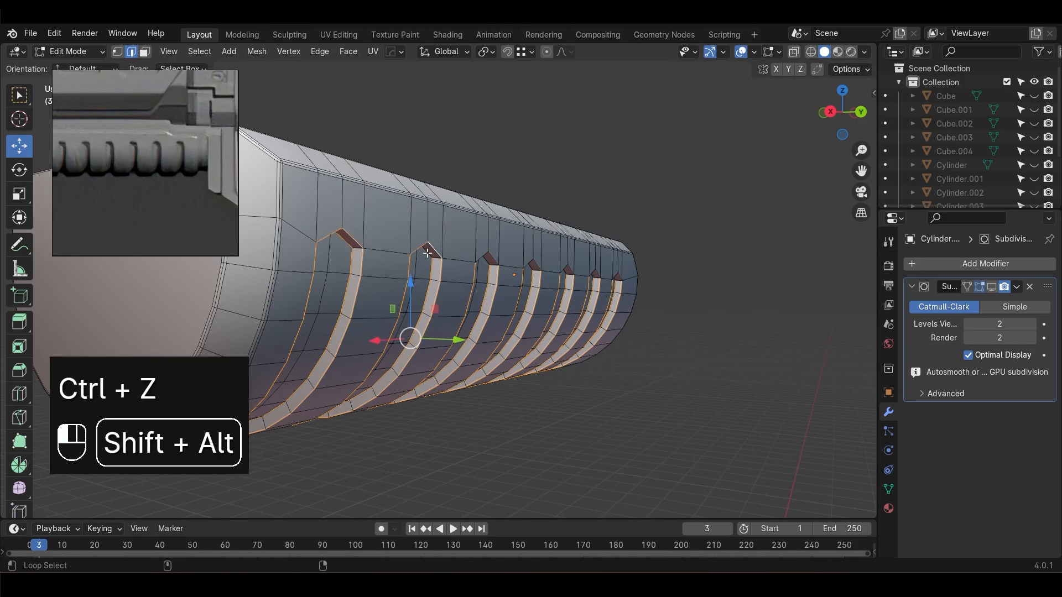
scroll(427, 253, "up", 2)
left_click(418, 230, "alt+shift")
left_click(518, 245, "alt+shift")
middle_click_drag(584, 313, 412, 309, "alt")
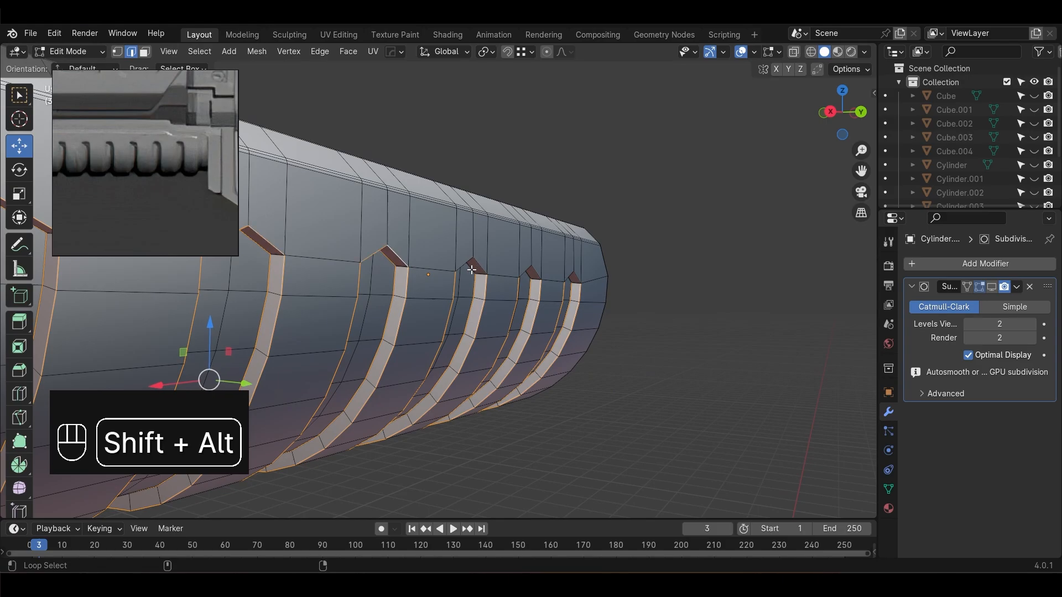
mouse_move(517, 289)
middle_mouse_down("alt")
mouse_move(609, 354)
mouse_move(512, 289)
middle_mouse_up("alt")
left_click(544, 265, "alt+shift")
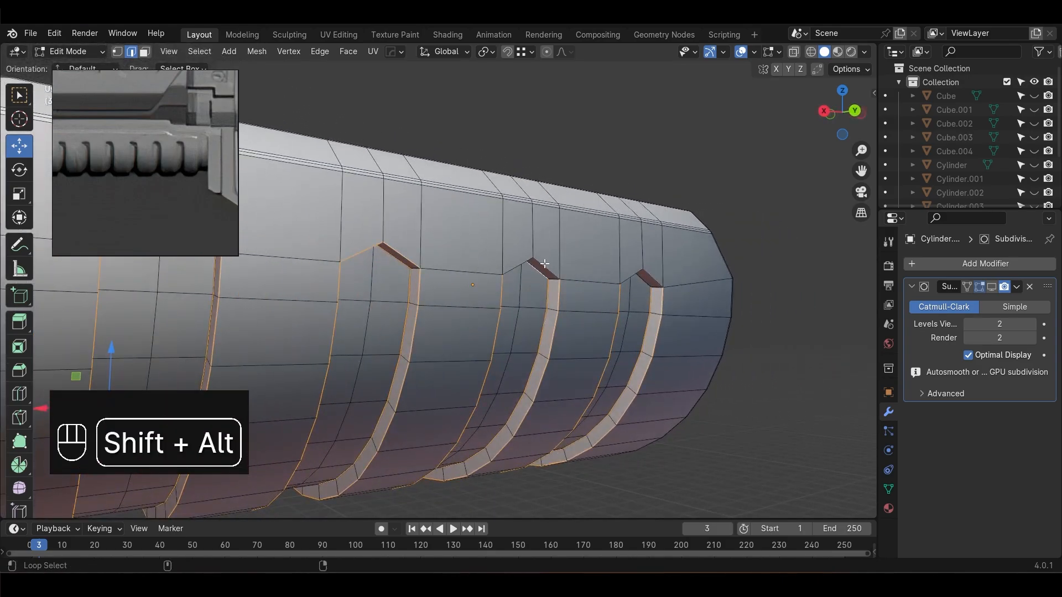
Bevel the selected groove edges by about 0.005 m with two segments and display the subdivision modifier in the viewport
key("ctrl+b")
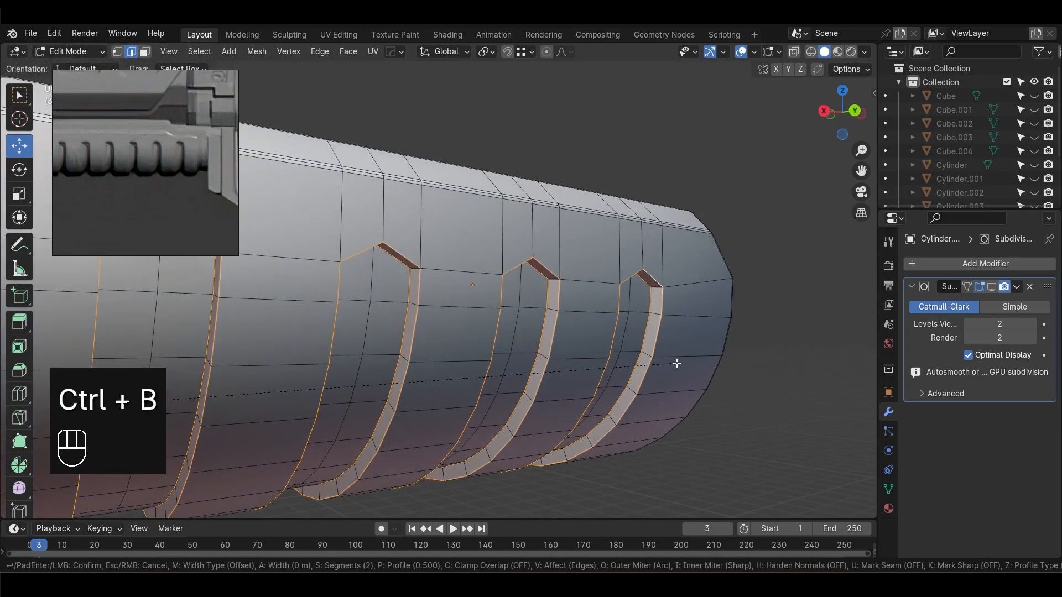
left_click(680, 364)
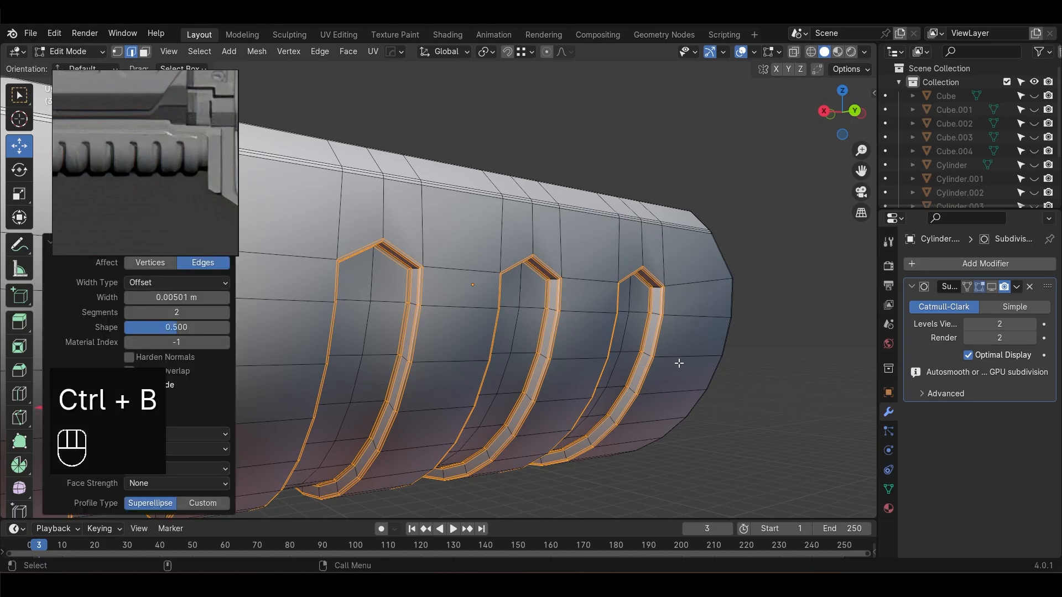
left_click(991, 287)
key("Tab")
left_click(746, 145)
scroll(725, 271, "down", 3)
left_click_drag(725, 271, 617, 336, "alt")
scroll(617, 336, "down", 3)
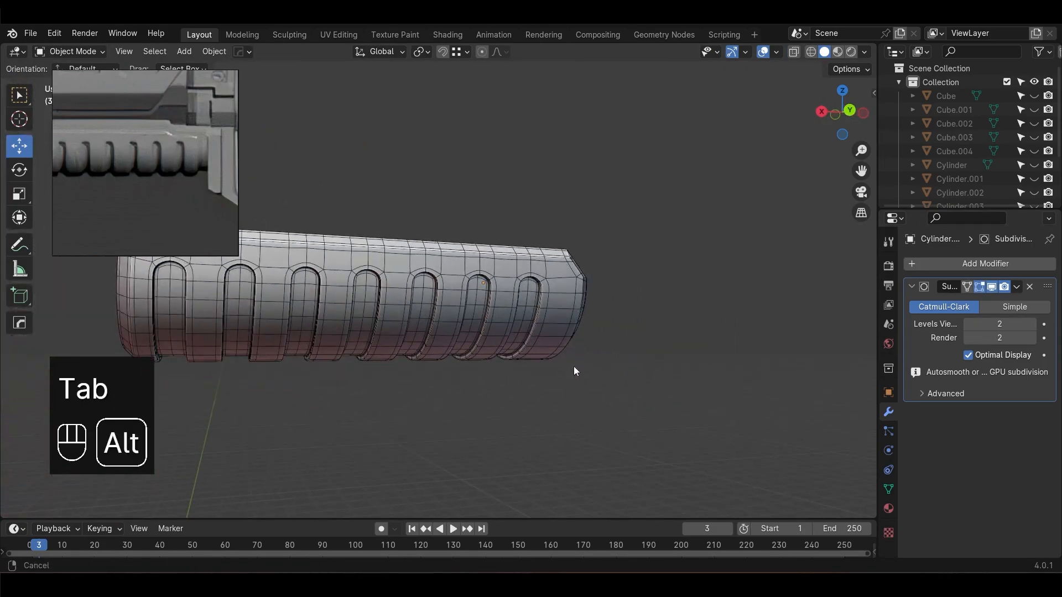
Turn off the wireframe overlay to inspect the smoothed grooves on the shell
scroll(574, 370, "up", 3)
left_click(777, 52)
left_click(692, 283)
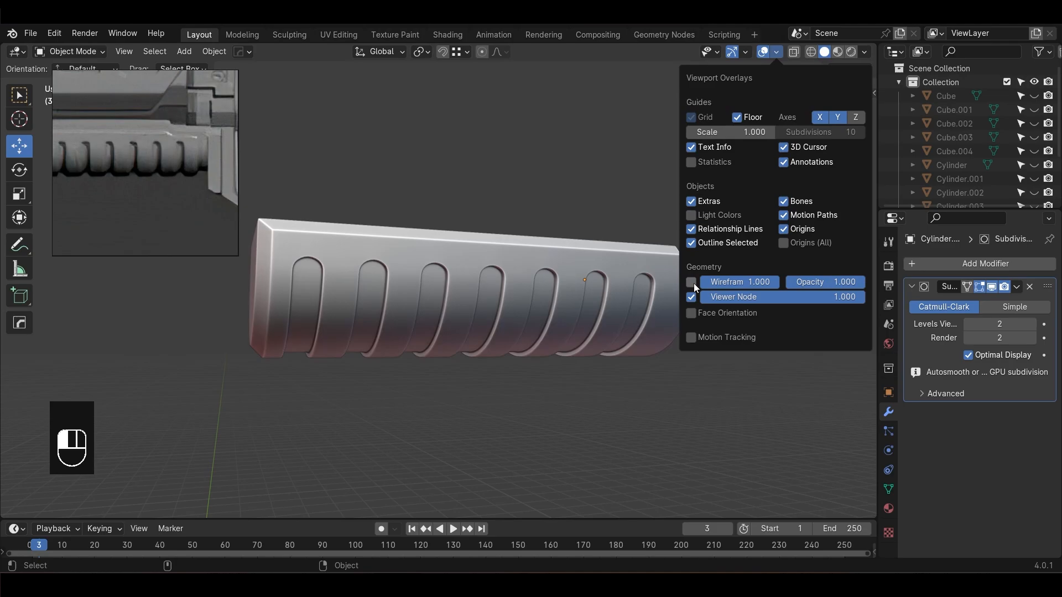
left_click_drag(522, 394, 323, 426, "alt")
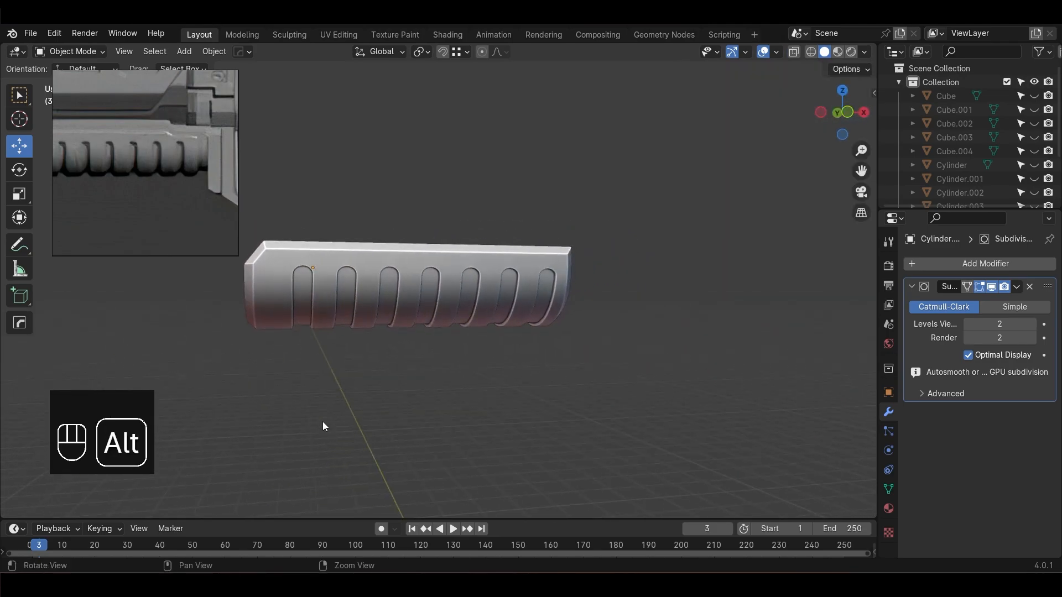
Unhide all the gun parts and save the file
key("alt+h")
left_click_drag(607, 403, 481, 419, "alt")
scroll(595, 400, "down", 3)
key("ctrl+s")
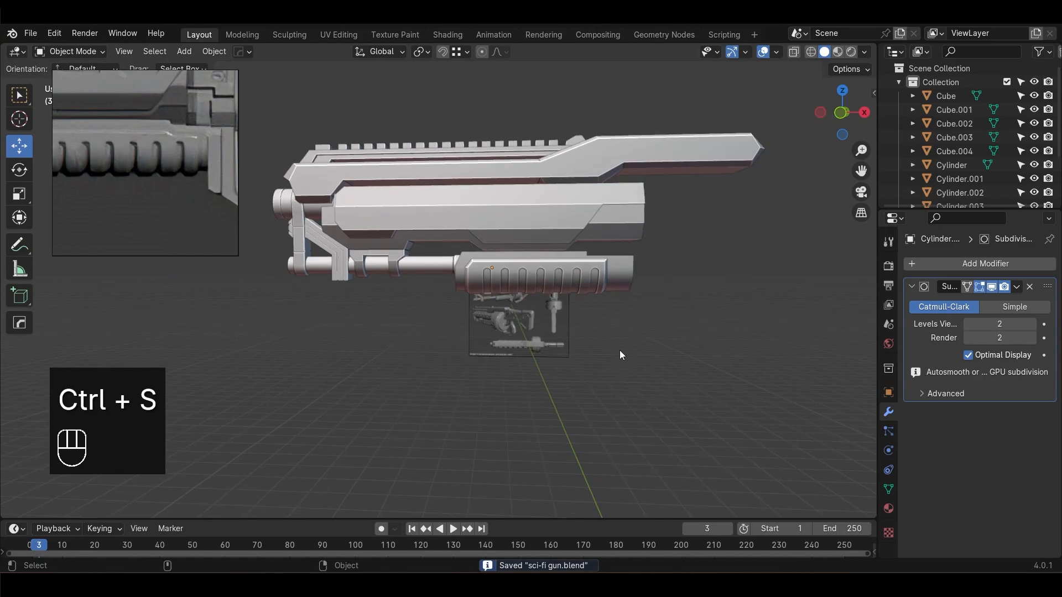
Set the front view with X-ray on to compare the model with the drum magazine in the reference image
key("KP_1")
scroll(622, 293, "up", 2)
scroll(492, 346, "up", 1)
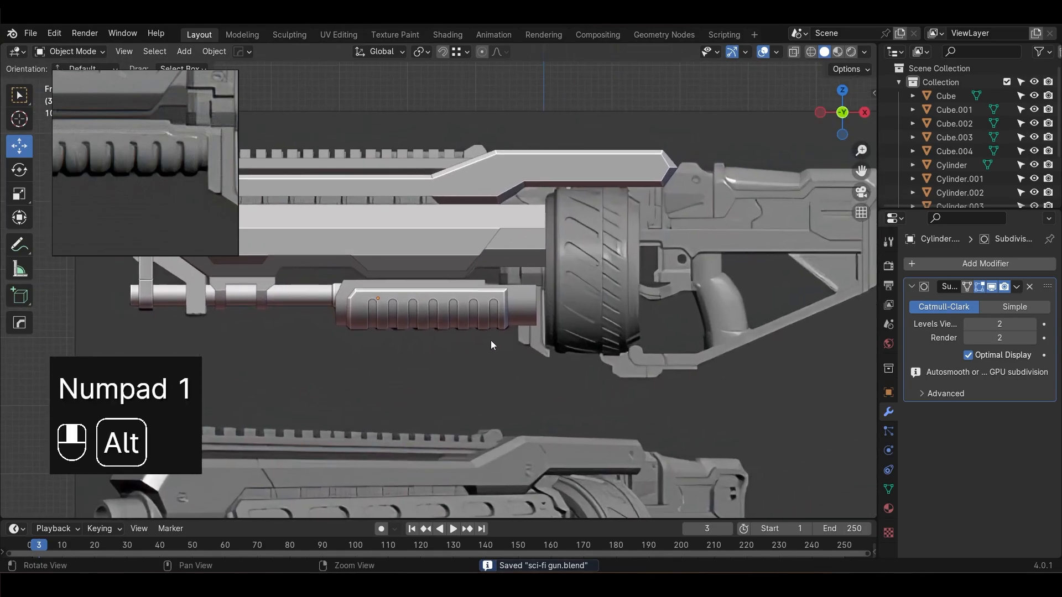
key("alt+z")
scroll(657, 389, "up", 2)
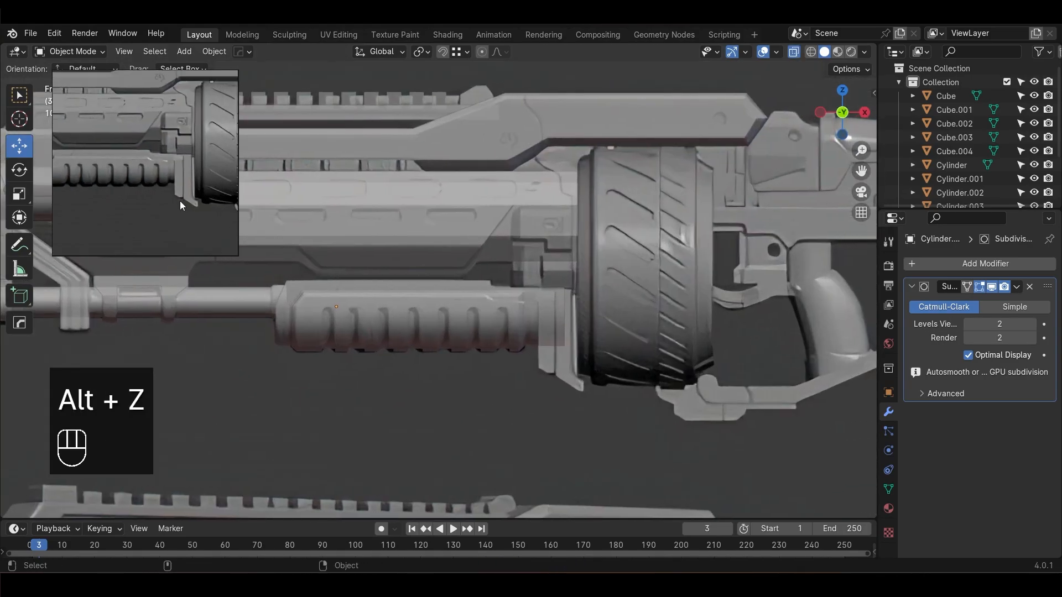
scroll(673, 312, "down", 1)
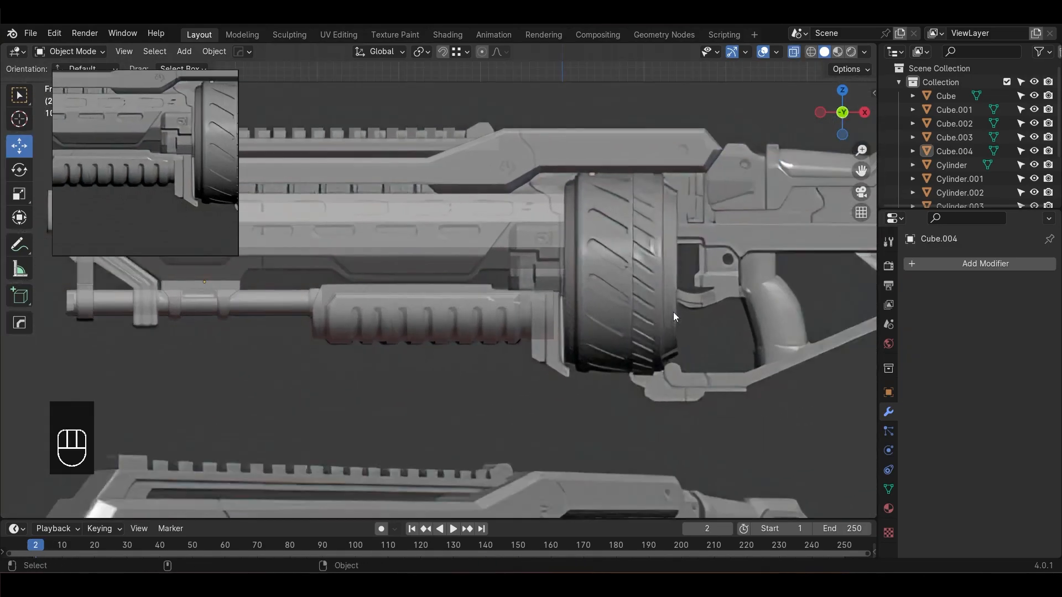
middle_click_drag(673, 312, 575, 307, "shift")
scroll(513, 296, "up", 1)
middle_click_drag(514, 297, 577, 318, "shift")
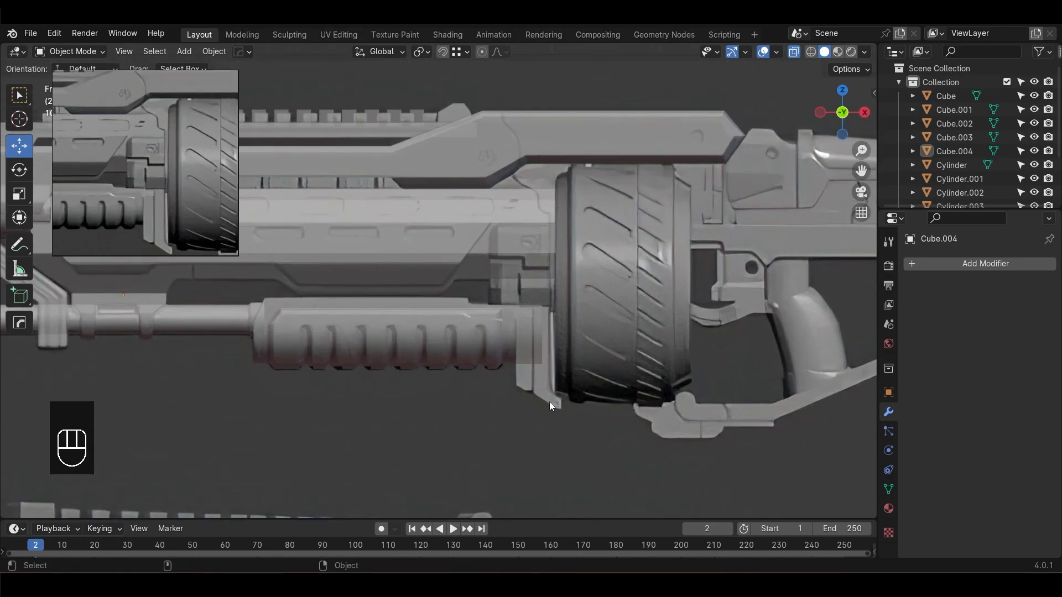
middle_click_drag(553, 353, 522, 297)
Add a 32-vertex cylinder and move it over the drum magazine in the reference
key("shift+a")
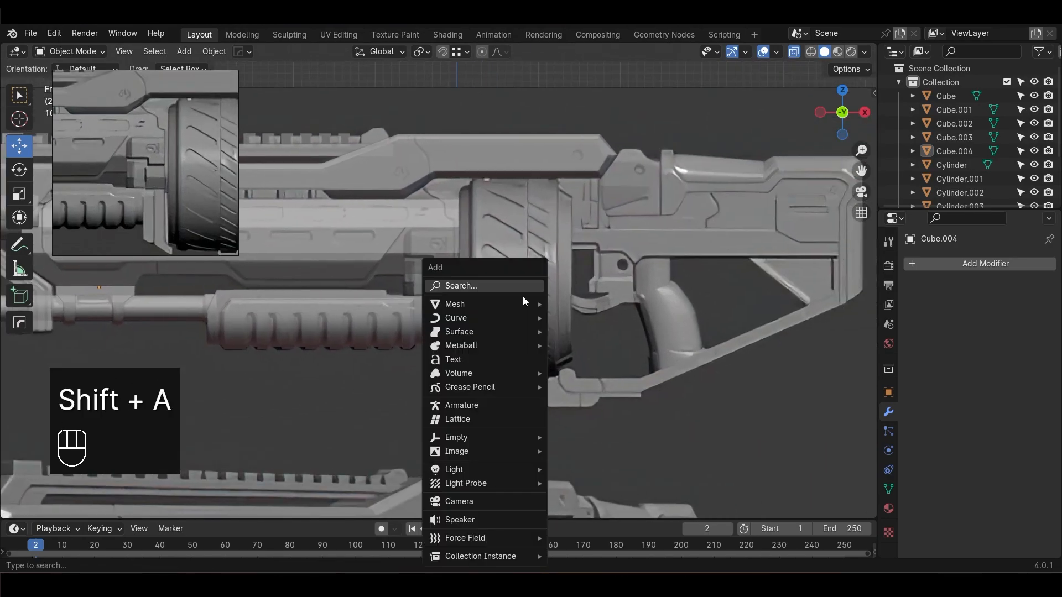
mouse_move(524, 303)
left_click(581, 372)
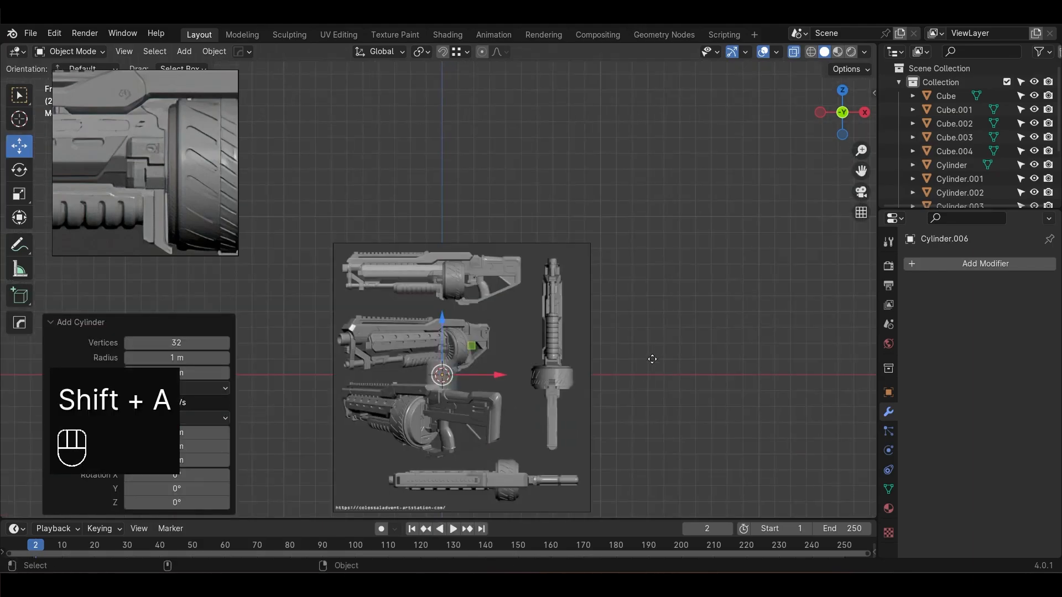
key("w")
left_click(659, 263)
key("KP_Decimal")
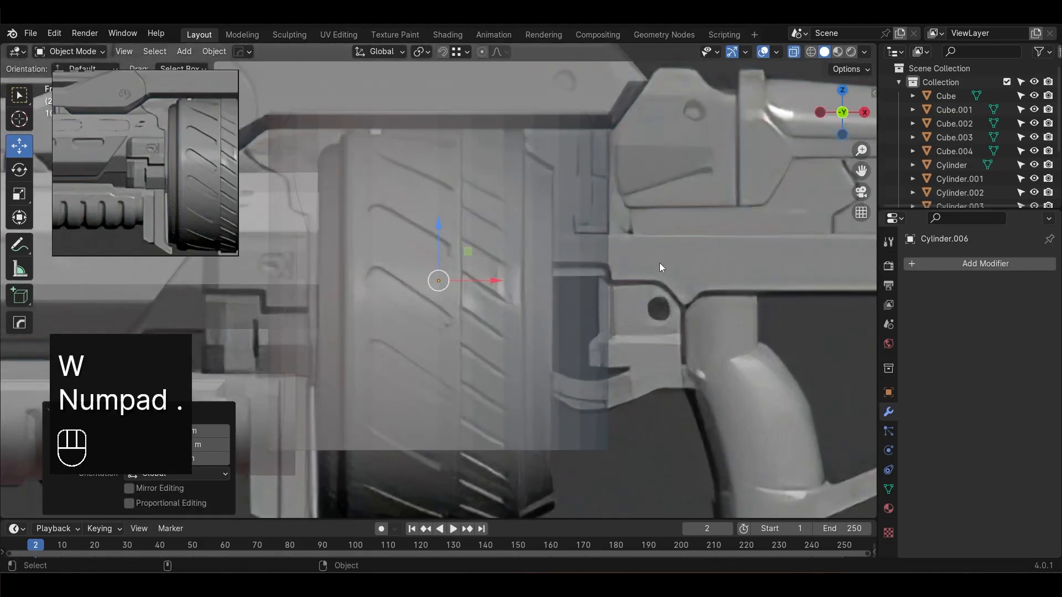
Rotate the cylinder 90° so its axis runs along the gun's length
key("r")
key("KP_9")
key("KP_0")
left_click(659, 263)
scroll(678, 281, "down", 4)
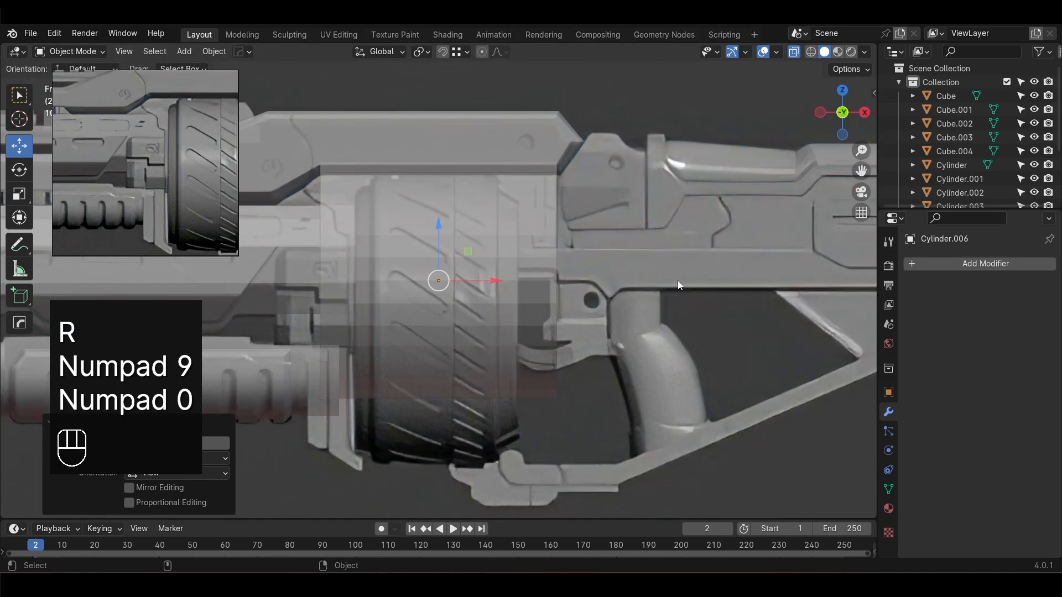
Scale and move the cylinder to match the height and centre of the reference drum magazine
key("s")
left_click(669, 289)
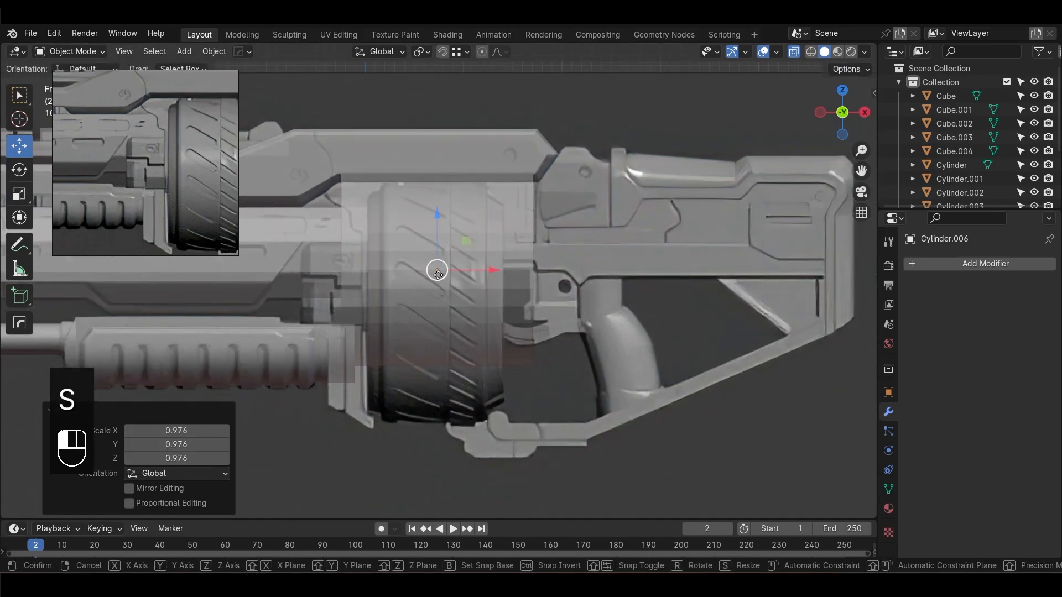
left_click_drag(437, 270, 440, 299)
key("s")
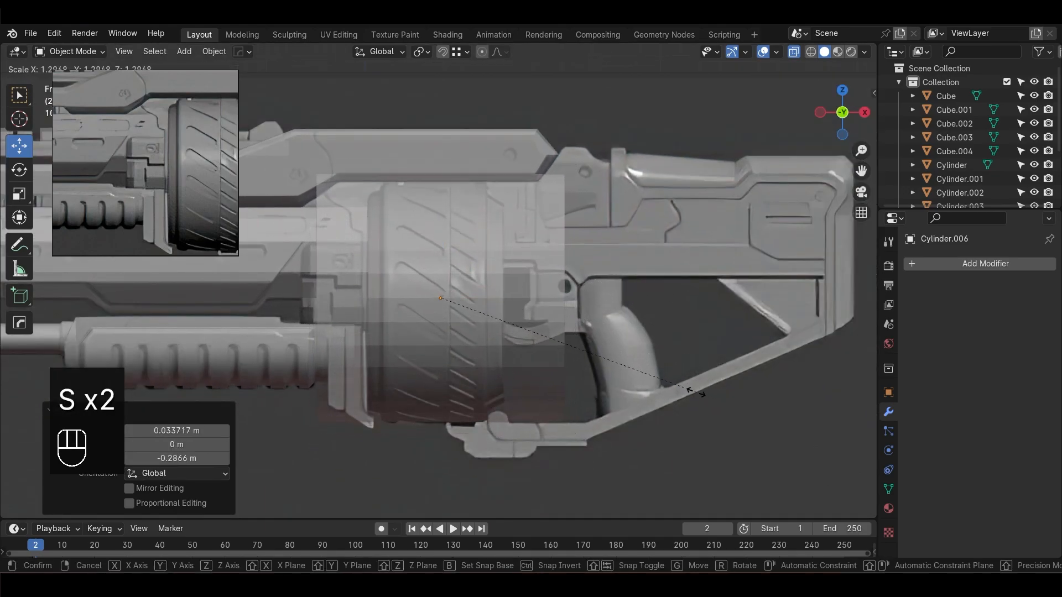
left_click(680, 392)
left_click_drag(437, 238, 442, 245)
Narrow the cylinder along X by a factor of about 0.508 and turn on the wireframe overlay
key("s")
key("x")
left_click(602, 301)
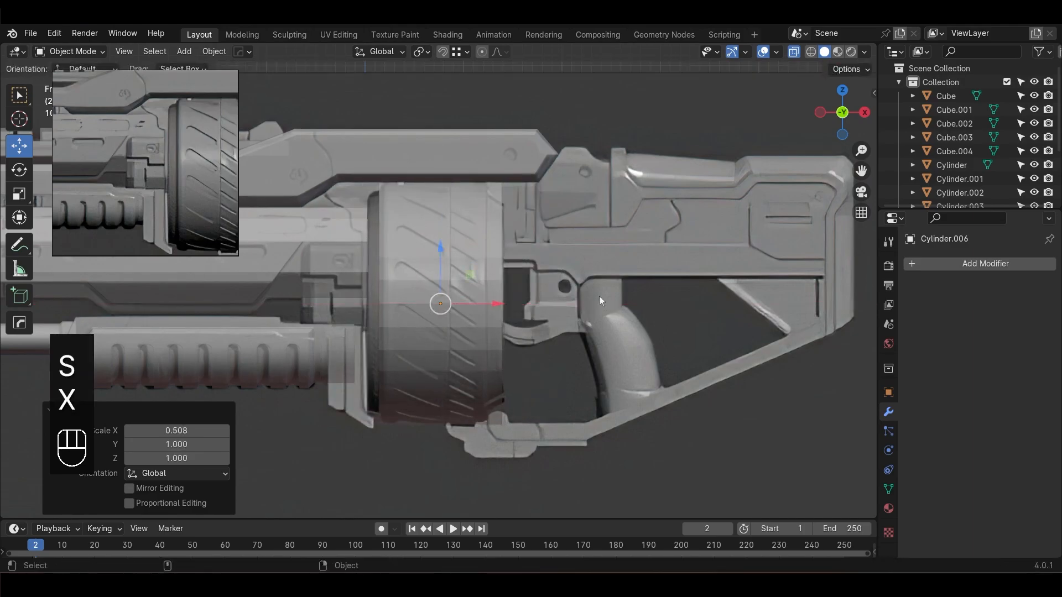
left_click(777, 51)
left_click(692, 304)
middle_click_drag(606, 434, 680, 431, "alt")
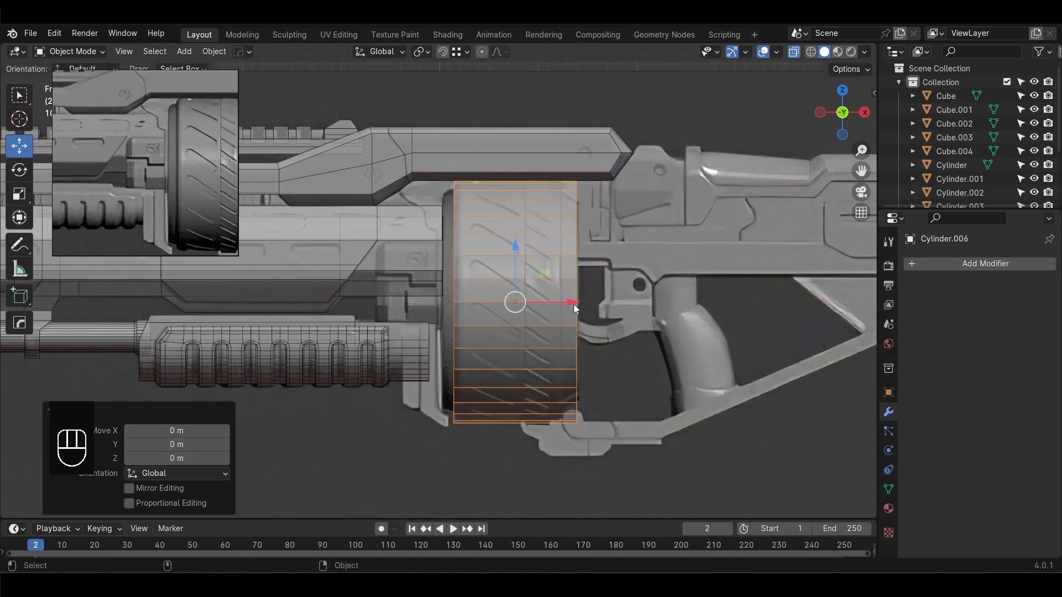
Move the cylinder's front ring of vertices slightly along X to the front edge of the drum's tread
key("Tab")
key("1")
left_click_drag(403, 141, 462, 470)
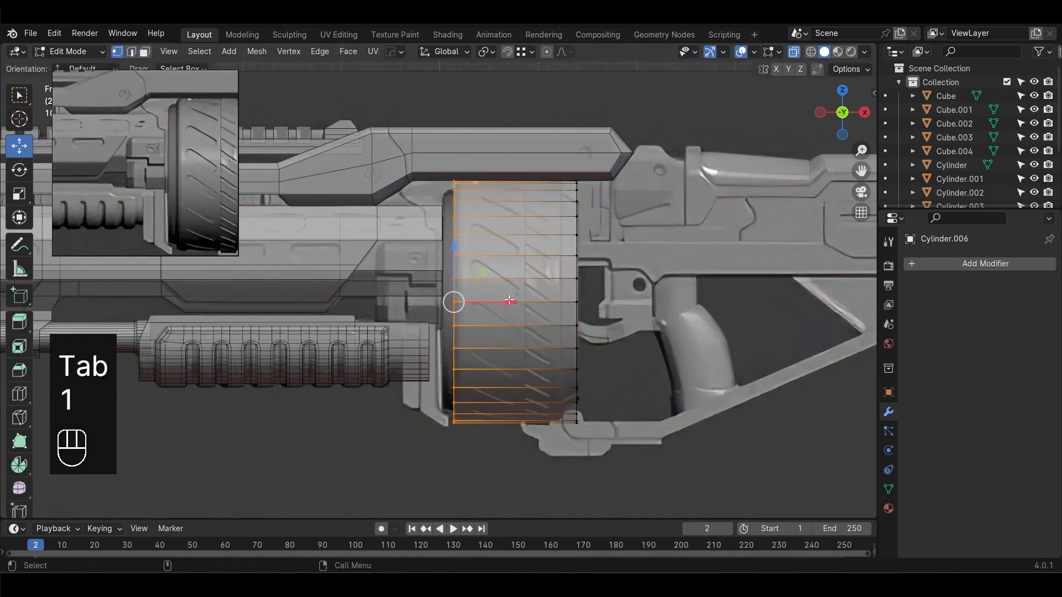
mouse_move(510, 302)
left_mouse_down()
mouse_move(531, 307)
mouse_move(521, 315)
left_mouse_up()
Move the cylinder's rear ring of vertices forward along X to the seam in the middle of the drum's tread
left_click_drag(558, 429, 615, 166)
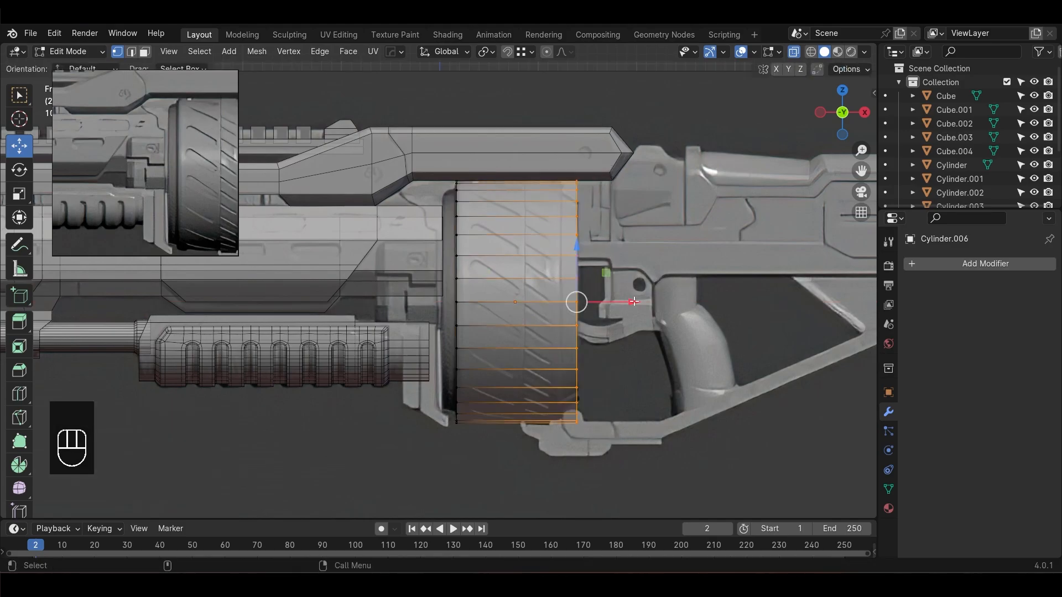
mouse_move(633, 301)
left_mouse_down()
mouse_move(545, 302)
mouse_move(613, 302)
left_mouse_up()
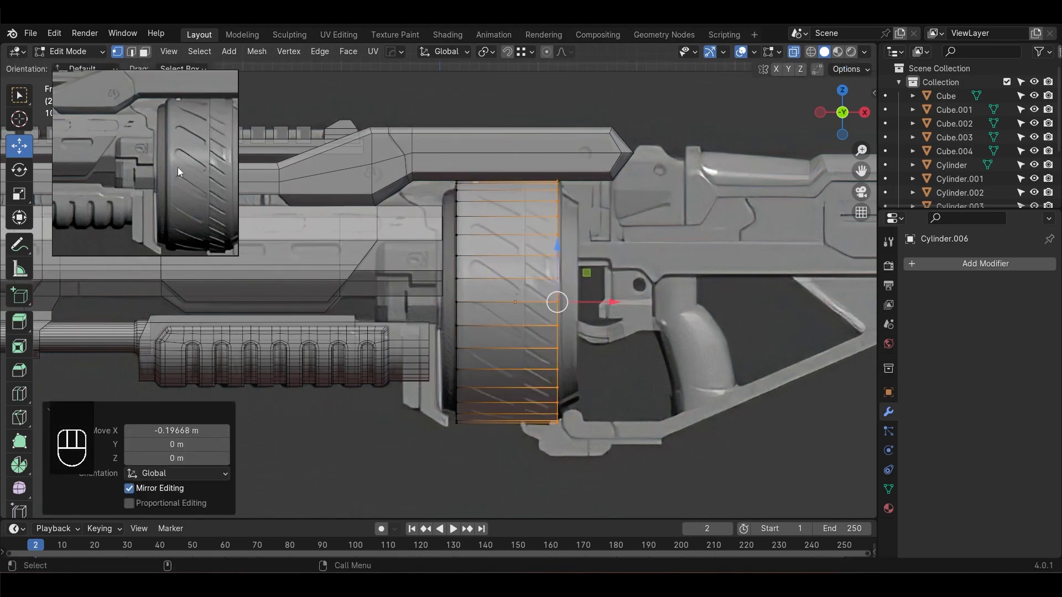
middle_click_drag(178, 167, 116, 160)
left_click_drag(607, 305, 574, 302)
left_click(699, 373)
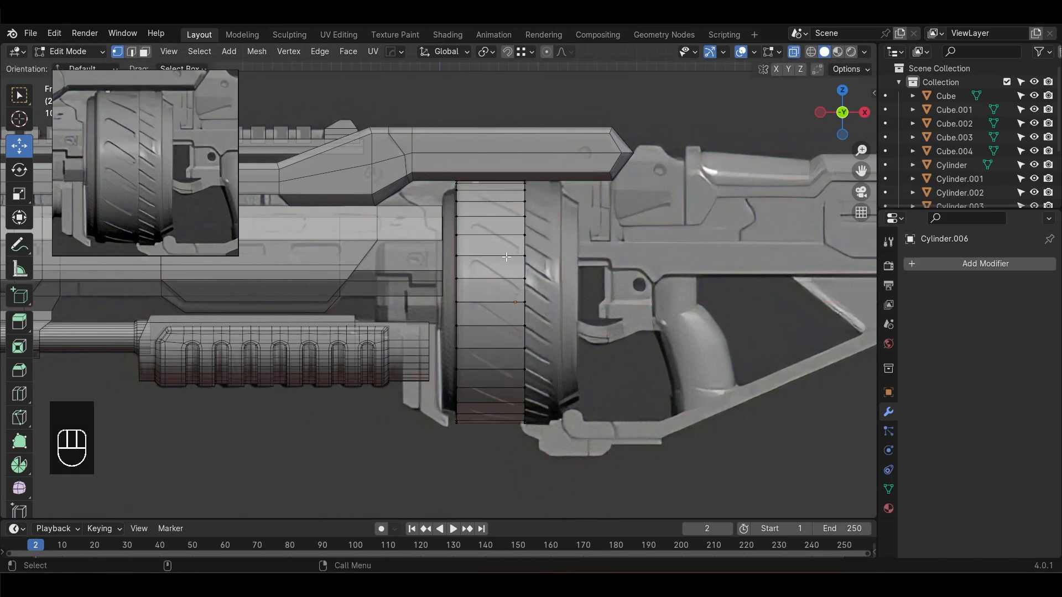
Select only the cylinder's front cap face
key("3")
left_click_drag(391, 162, 463, 460)
left_click_drag(559, 471, 469, 164, "ctrl")
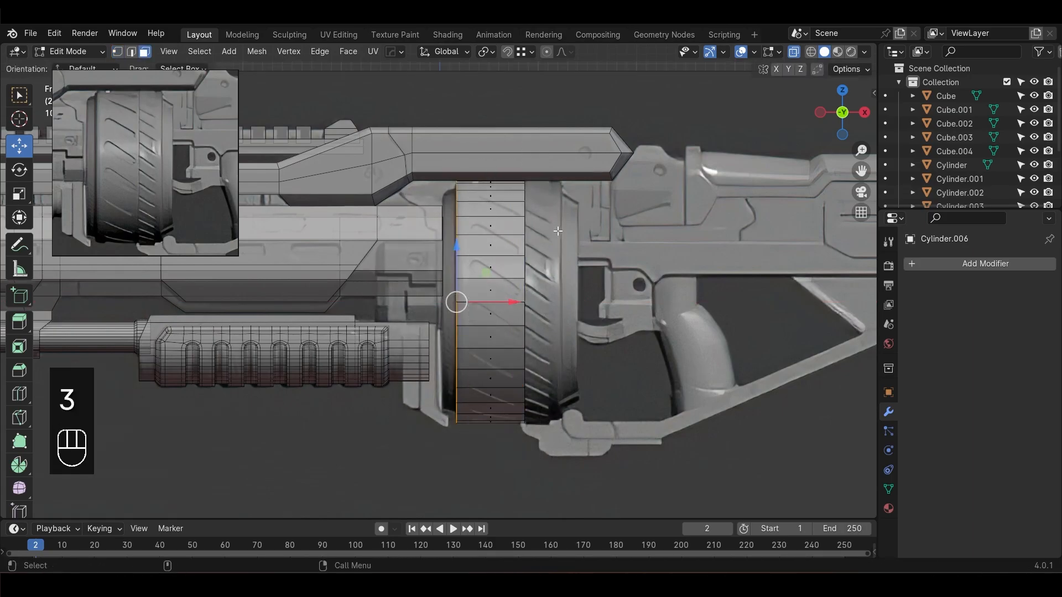
Apply the cylinder's object transform and return to editing its mesh
key("Tab")
key("ctrl+a")
left_click(504, 334)
key("Tab")
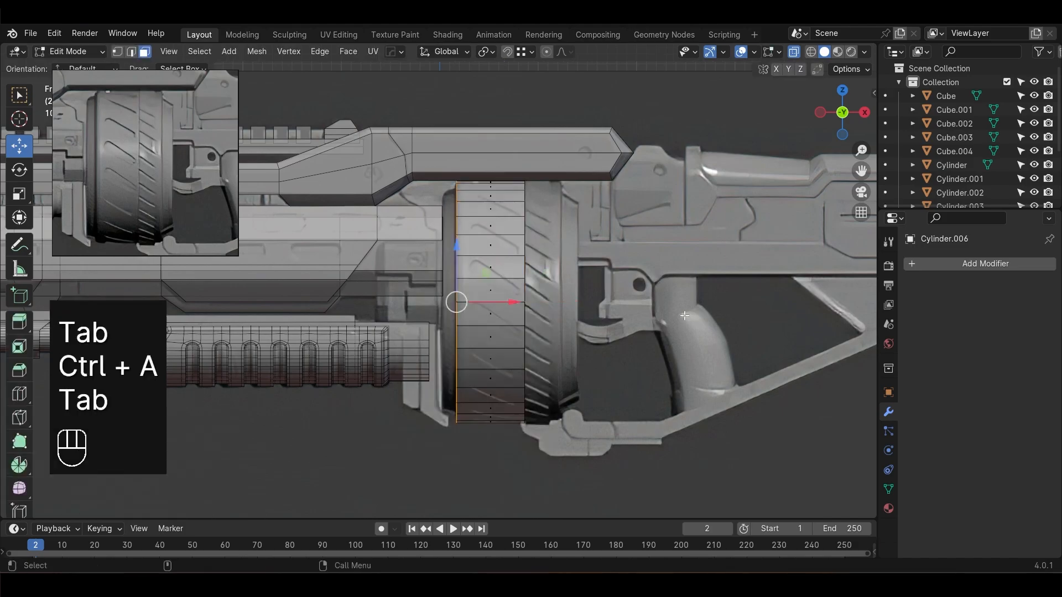
scroll(459, 303, "up", 2)
key("i")
left_click(786, 291)
key("e")
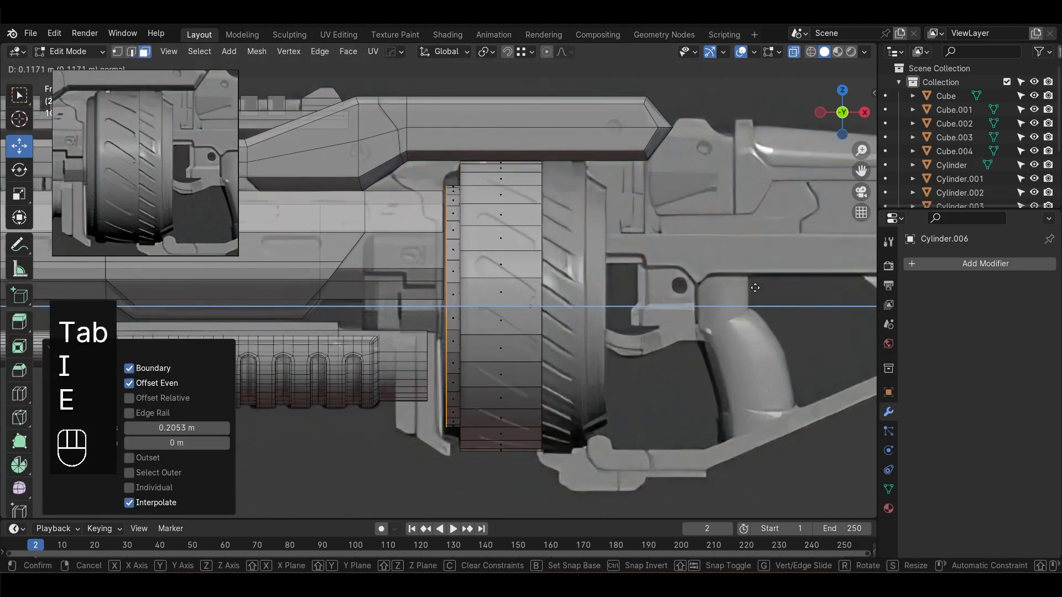
left_click(755, 288)
key("ctrl+z")
key("ctrl+z")
Inset the cylinder's front cap face slightly and extrude it about 0.14 m forward to form the drum's front rim
mouse_move(761, 295)
middle_mouse_down()
mouse_move(704, 313)
mouse_move(764, 299)
middle_mouse_up()
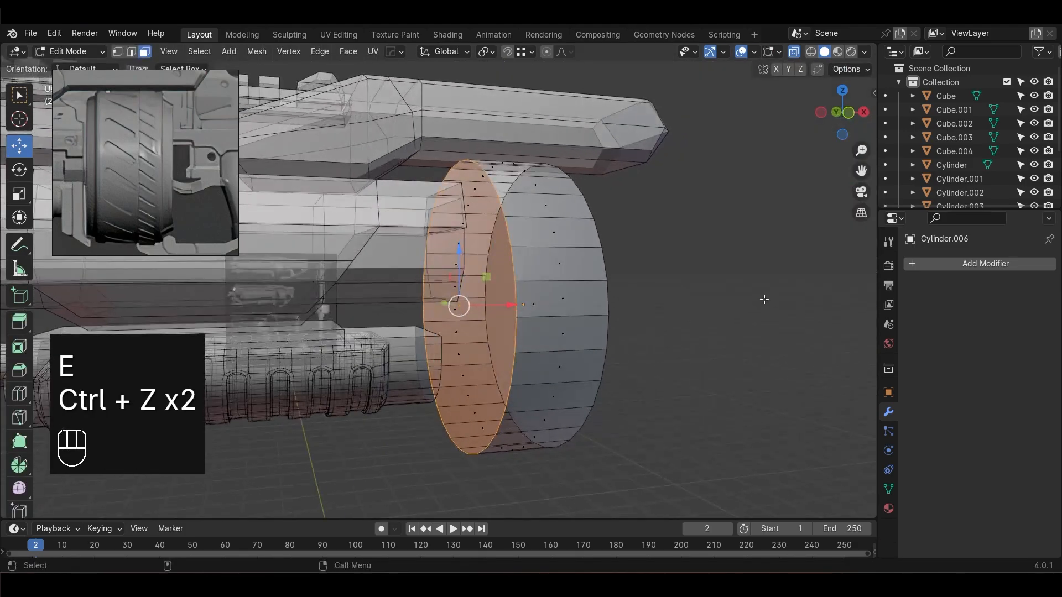
key("i")
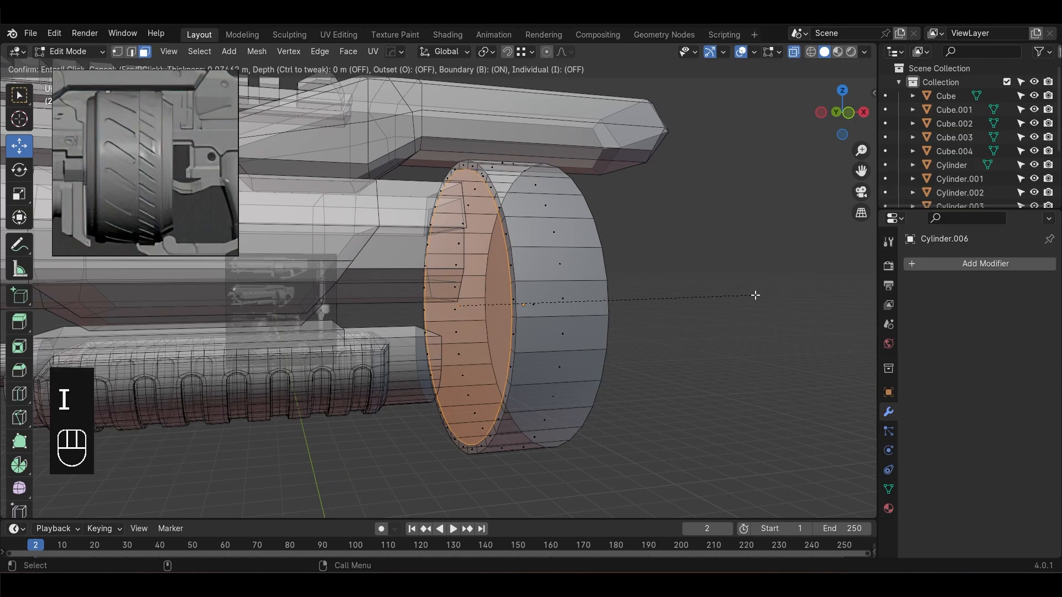
left_click(756, 296)
key("KP_1")
key("e")
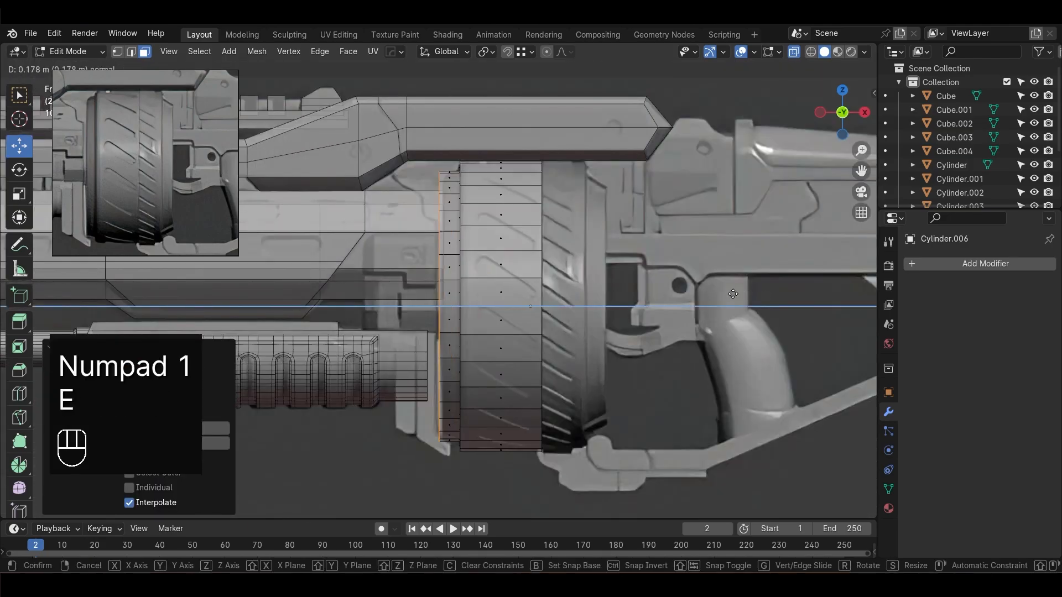
left_click(739, 298)
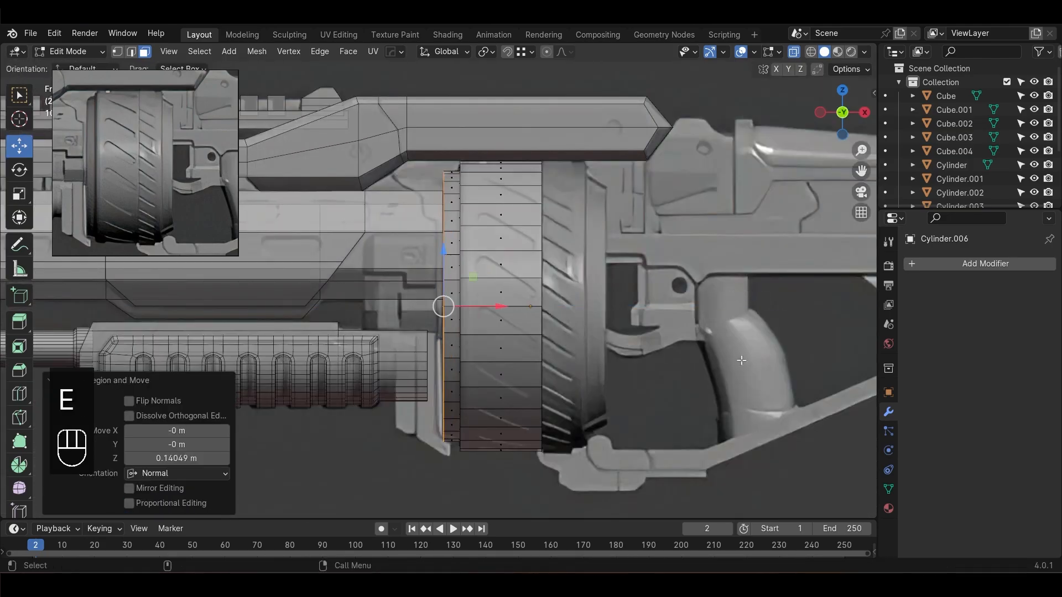
Examine the drum's tread grooves, middle seam and rear edge in the reference image
left_click(535, 304, "alt")
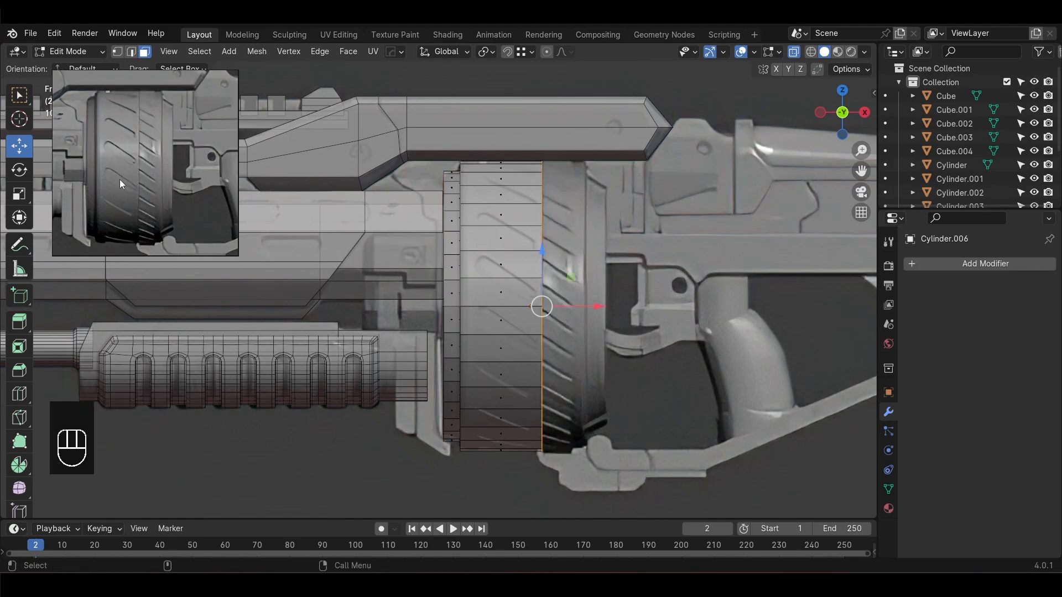
scroll(125, 184, "up", 3)
middle_click_drag(133, 187, 141, 224)
scroll(134, 145, "up", 3)
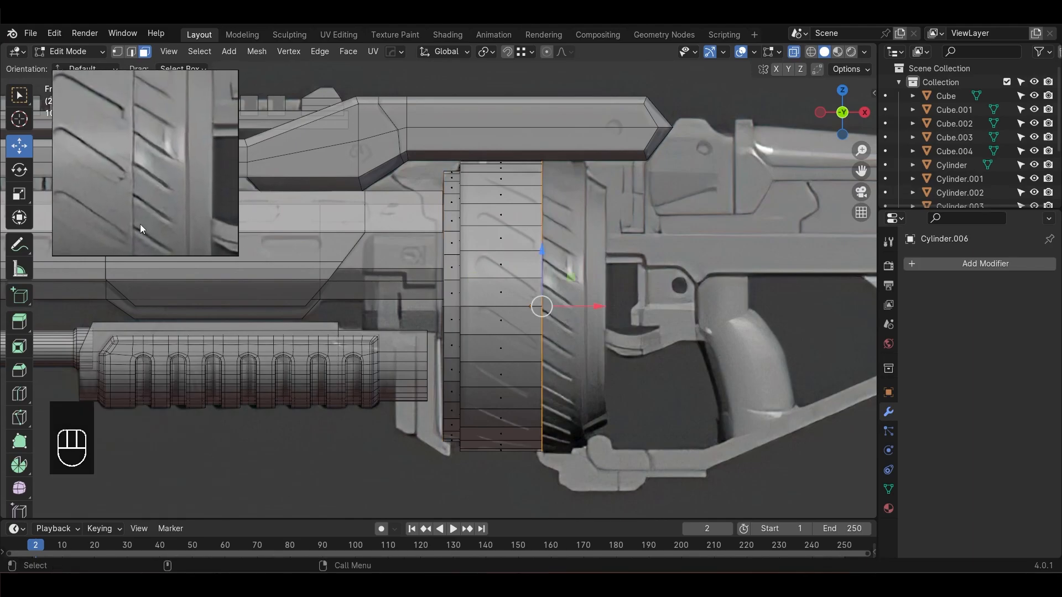
middle_click_drag(156, 145, 147, 177)
scroll(147, 177, "down", 3)
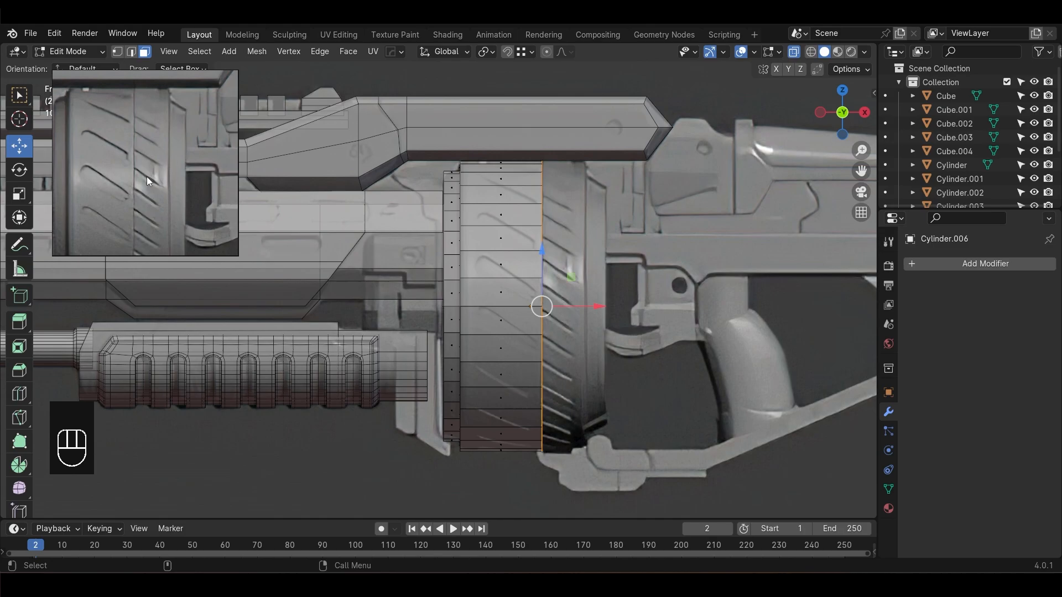
middle_click_drag(632, 298, 622, 349)
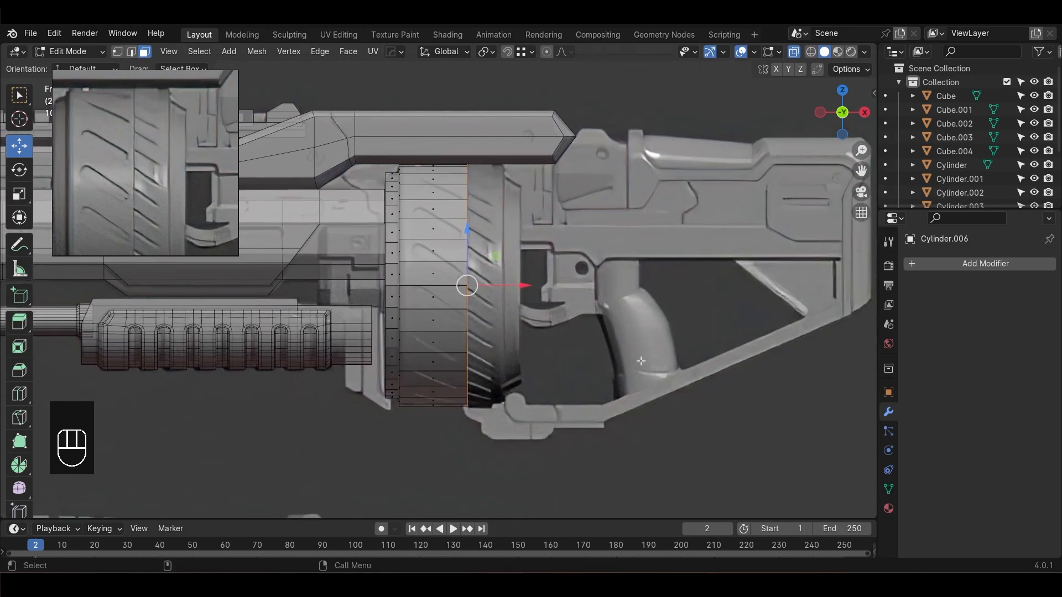
Add a new mesh cylinder with 48 vertices for the rear half of the drum
key("Tab")
key("shift+a")
mouse_move(581, 304)
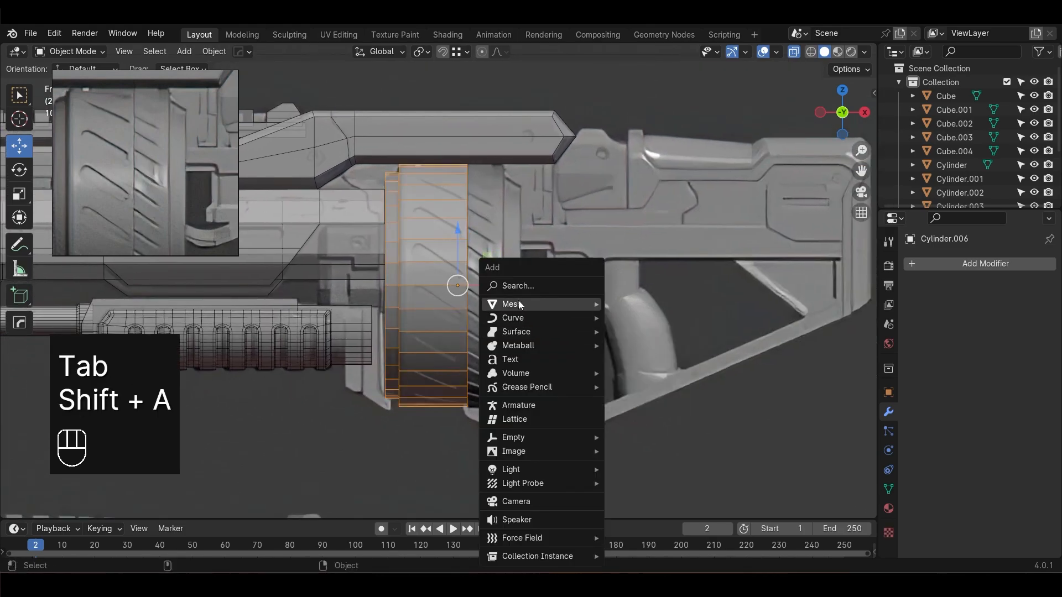
left_click(662, 373)
left_click(214, 341)
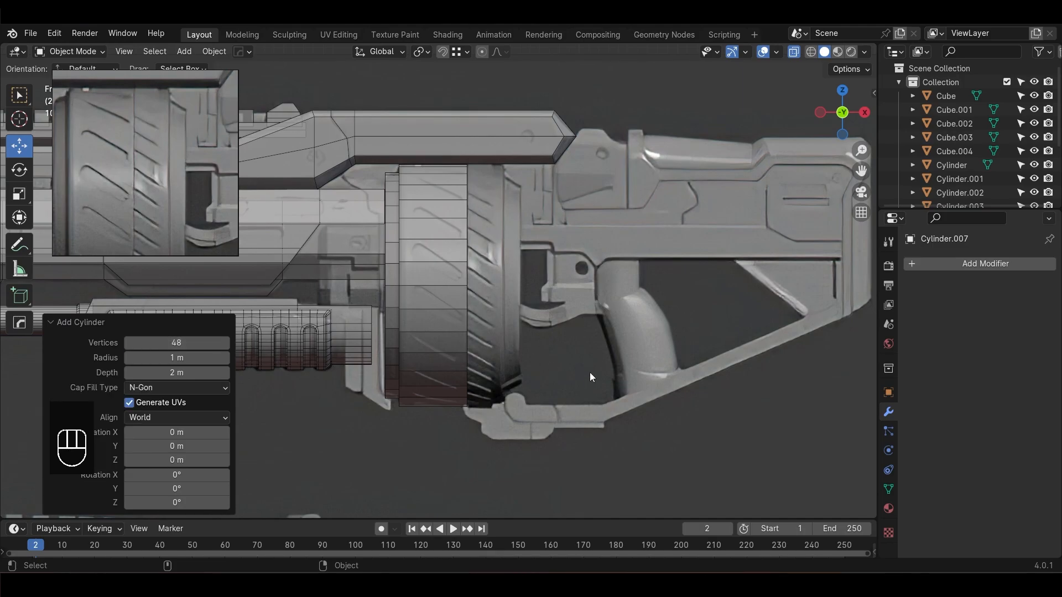
Move the new cylinder onto the drum's rear half and rotate it 90° so its axis follows the gun's length
scroll(590, 373, "down", 9)
key("g")
left_click(455, 257)
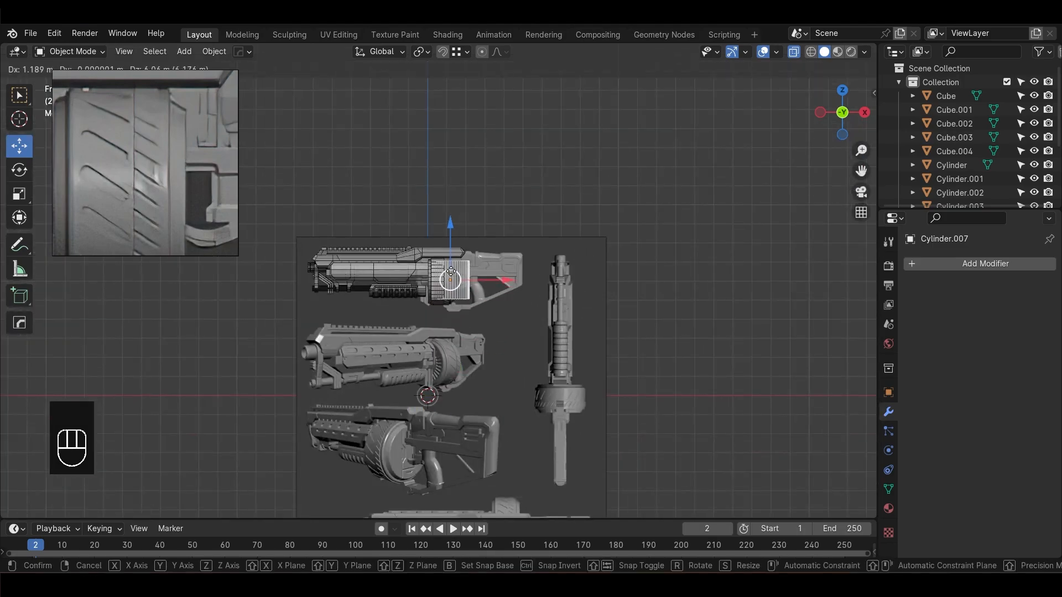
scroll(522, 292, "up", 5)
type("r90")
key("KP_Enter")
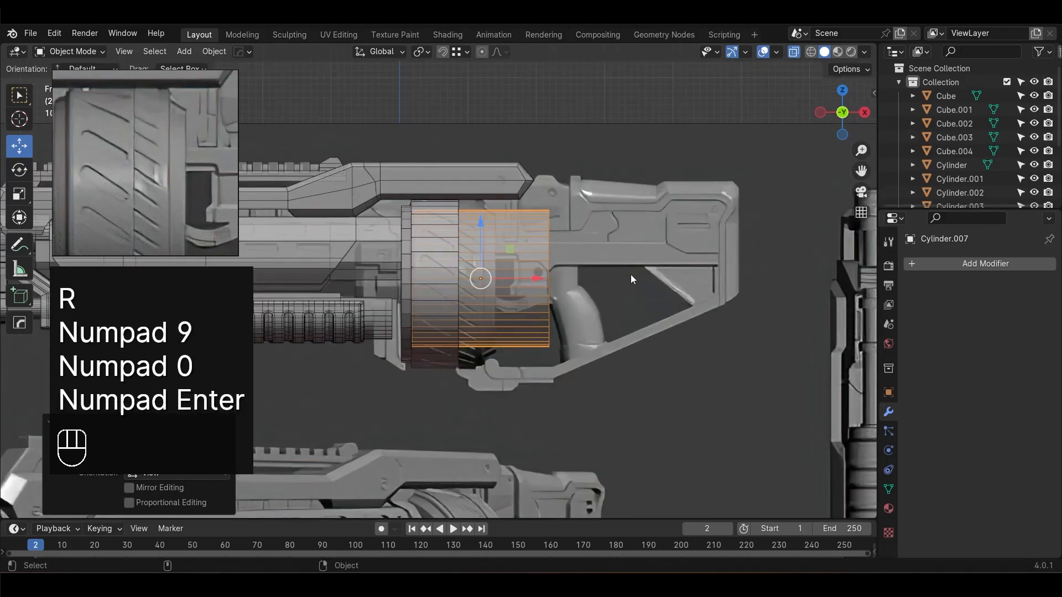
Scale the new cylinder and lower it slightly to match the diameter and height of the drum's front half
key("s")
left_click(562, 283)
scroll(562, 283, "up", 2)
key("s")
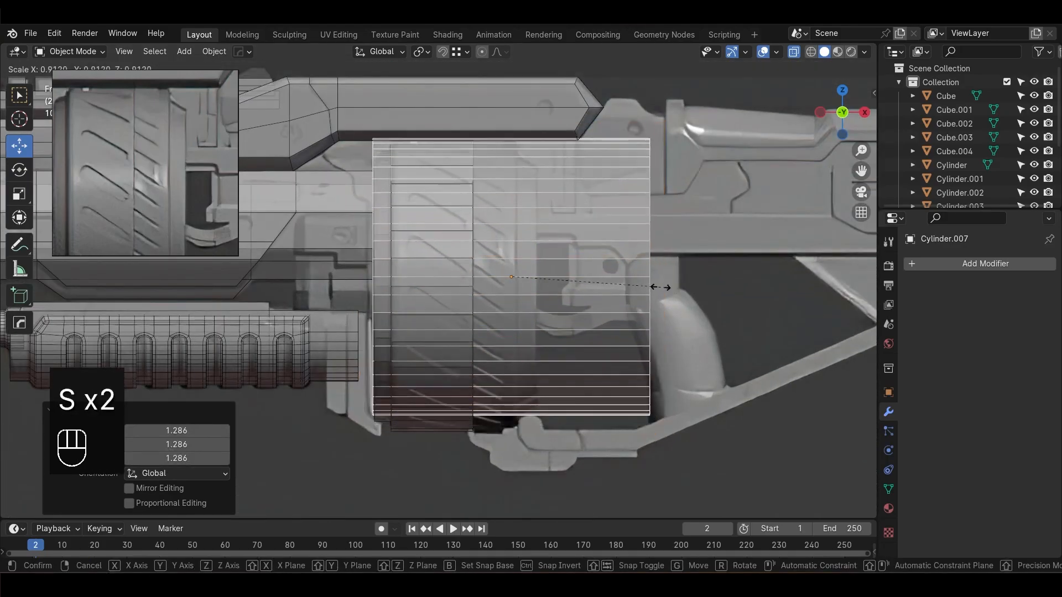
left_click(673, 288)
left_click_drag(513, 220, 528, 230)
key("s")
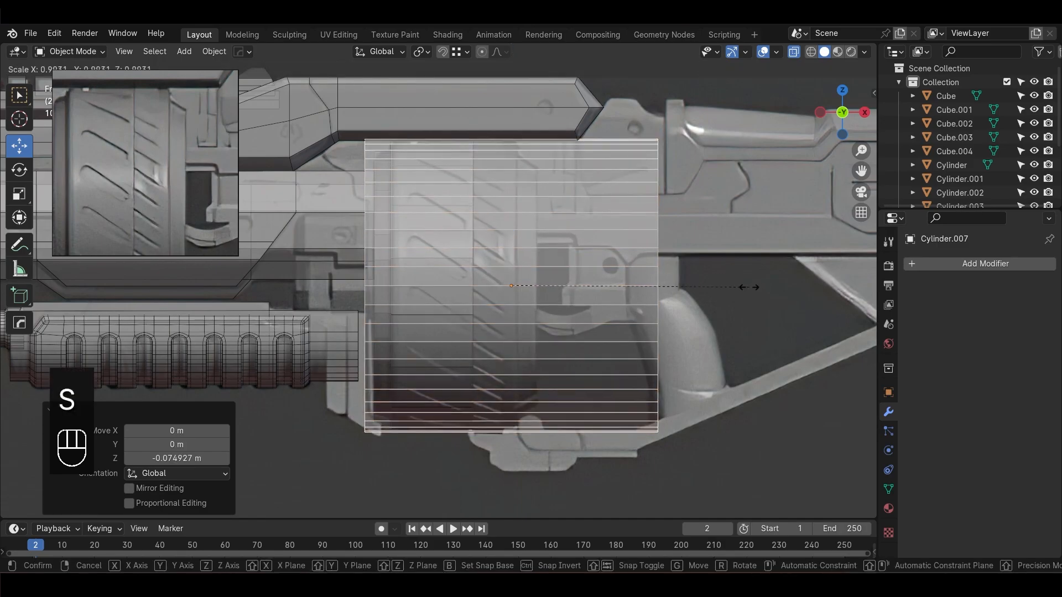
left_click(751, 314)
Narrow the new cylinder along X to a thin band and shift it against the tread's middle seam
key("s")
key("x")
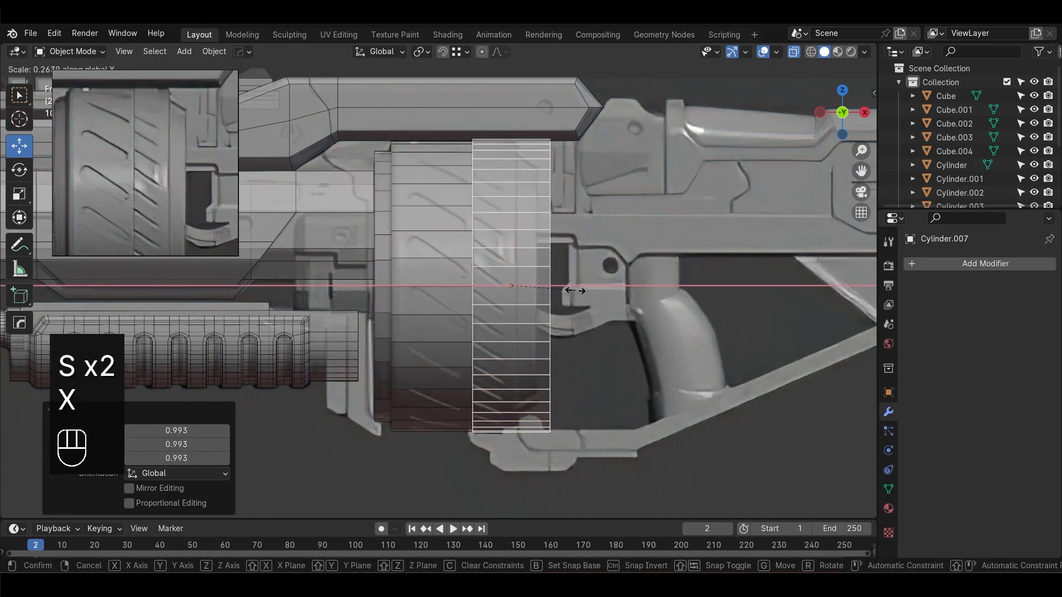
left_click(560, 285)
left_click_drag(561, 284, 547, 288)
Move the band's rear ring of vertices to the tread's rear edge and its front ring to the middle seam
key("Tab")
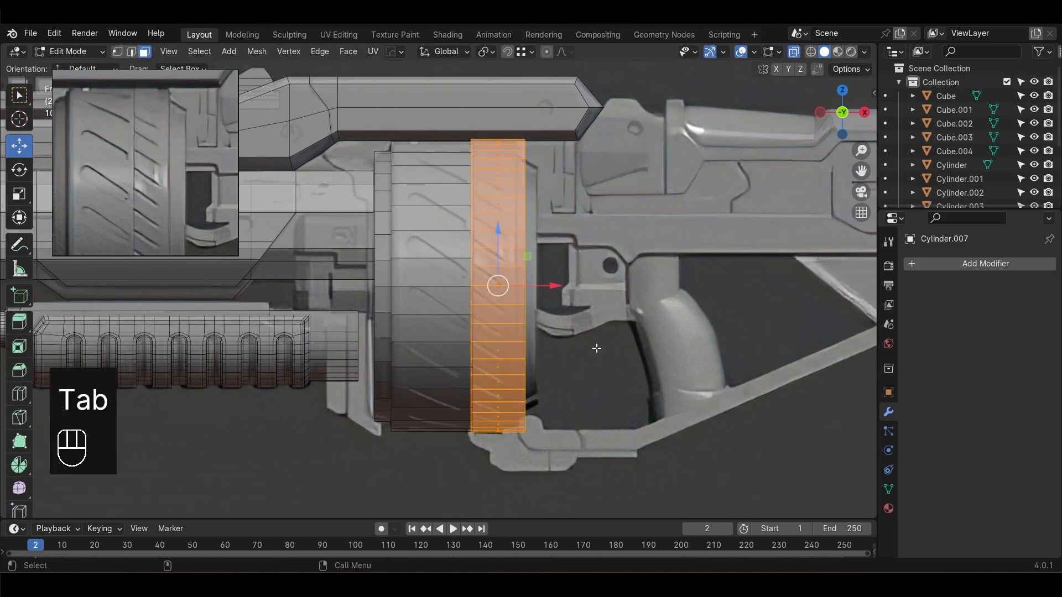
key("1")
left_click_drag(573, 468, 512, 127)
left_click_drag(577, 283, 571, 286)
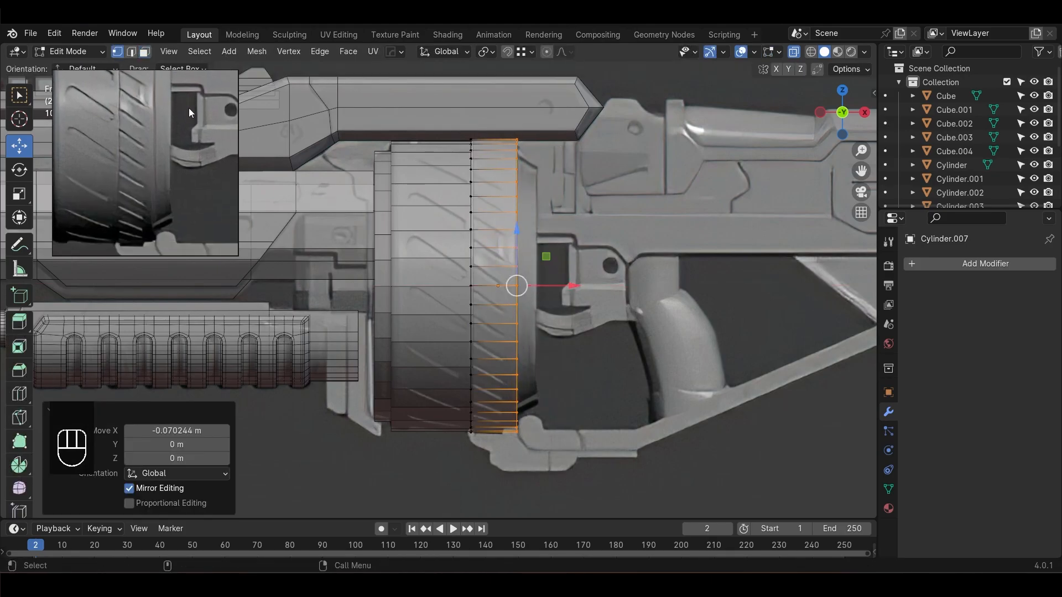
left_click_drag(409, 128, 480, 450)
left_click_drag(521, 287, 478, 431, "ctrl")
Apply the rear cylinder's object transform and return to editing its mesh in face selection
key("3")
key("Tab")
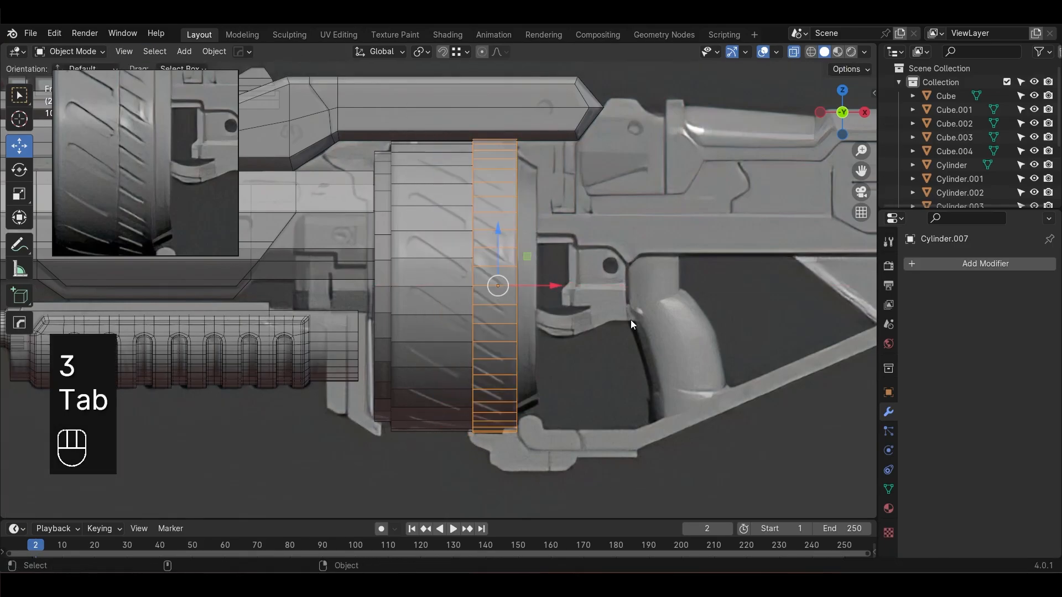
key("ctrl+a")
left_click(608, 312)
key("Tab")
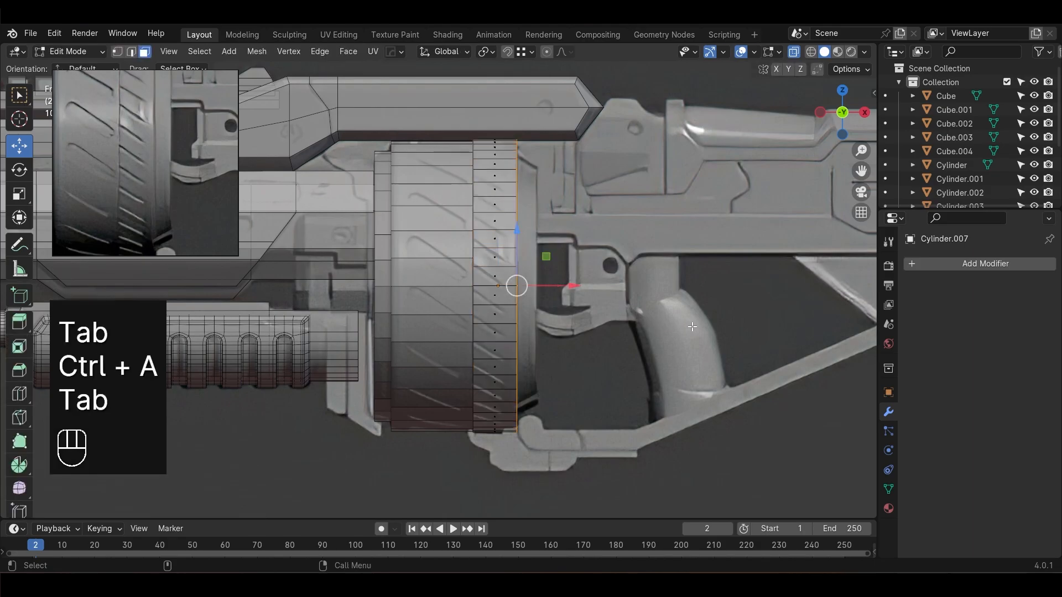
Inset the rear cap face slightly and extrude it about 0.17 m backward to form the drum's rear rim
left_click_drag(741, 322, 717, 314, "alt")
key("i")
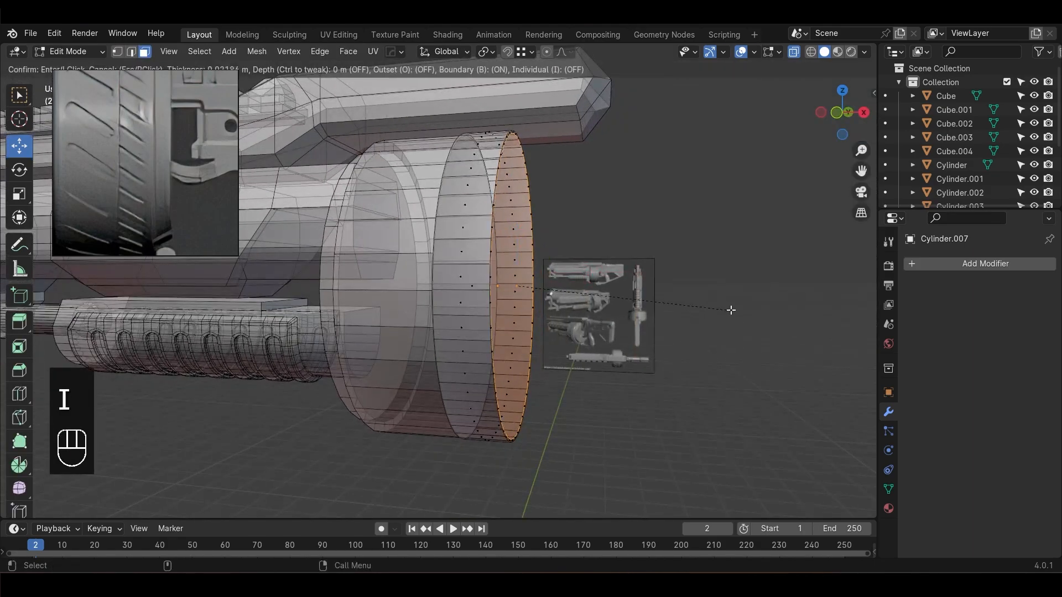
left_click(729, 307)
key("KP_1")
key("e")
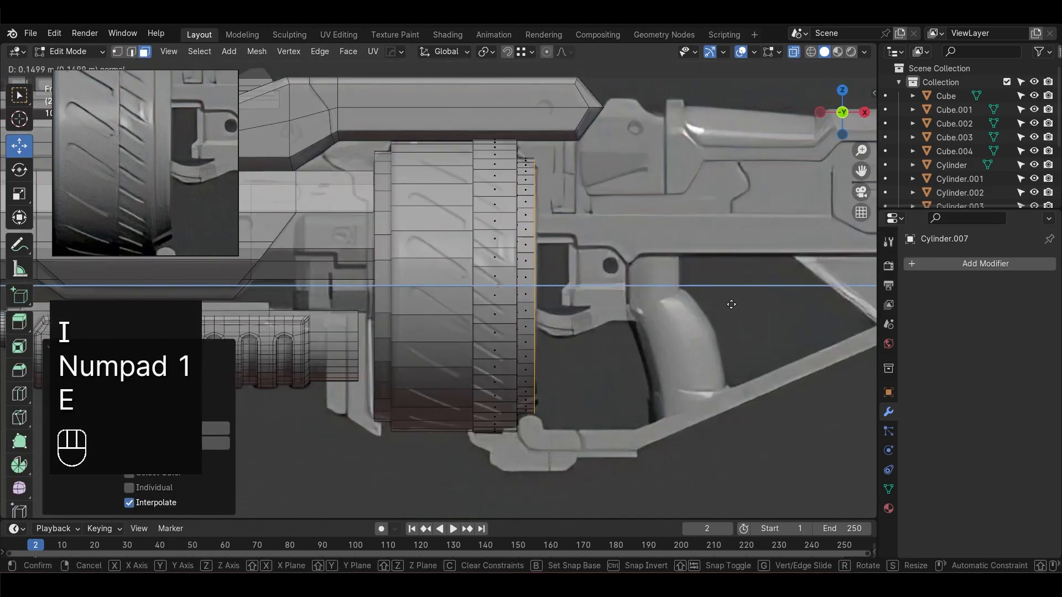
left_click(734, 308)
Taper the rear rim by scaling its end face to about 0.9
scroll(642, 311, "up", 3)
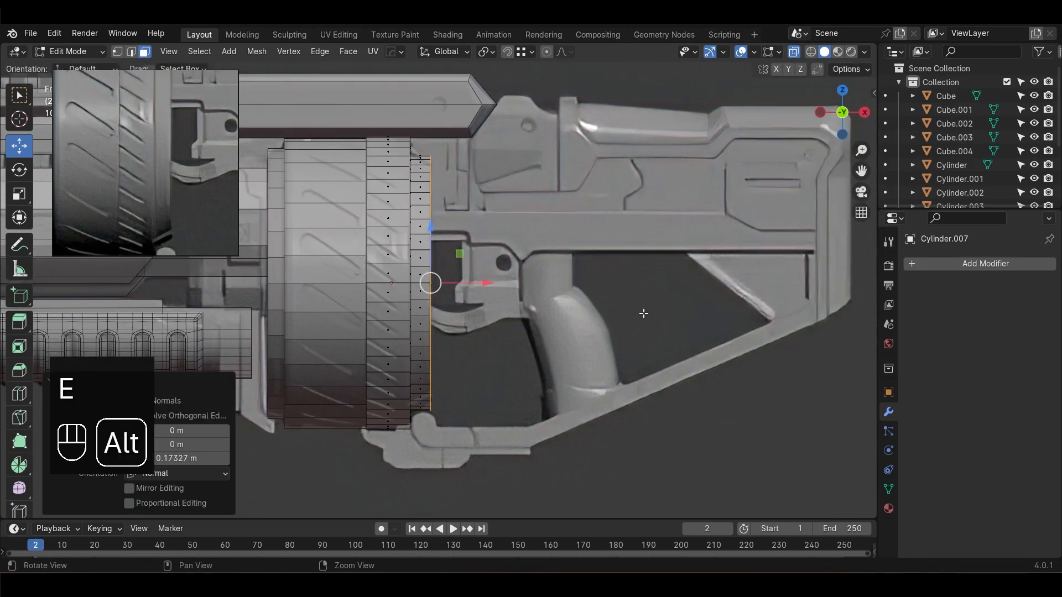
key("s")
left_click(659, 295)
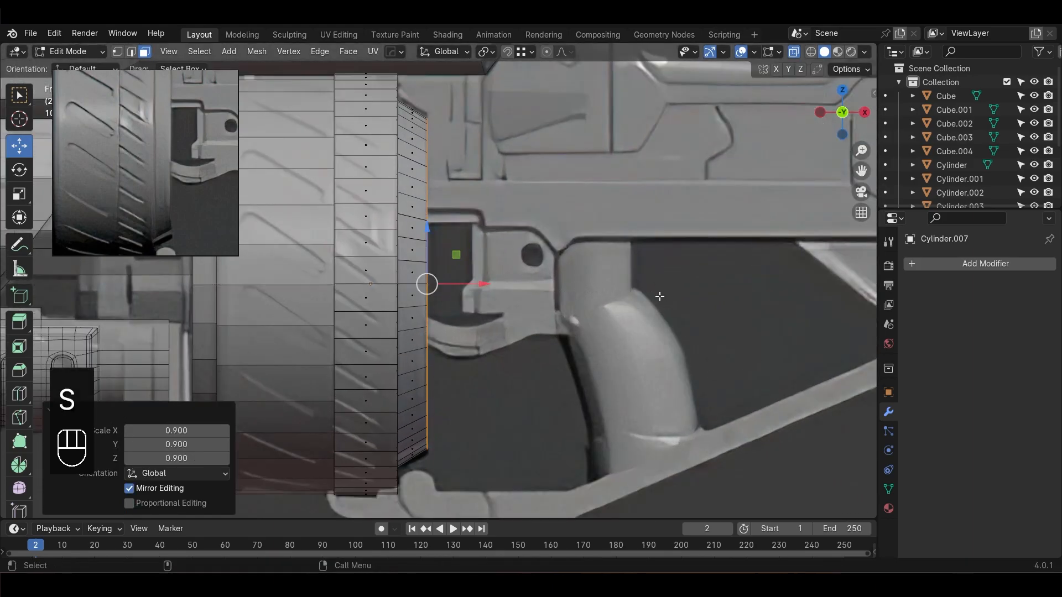
scroll(574, 381, "down", 1)
key("ctrl+z")
Expand the selection to the whole rear rim and scale it up slightly to fit the reference drum
key("ctrl+KP_Add")
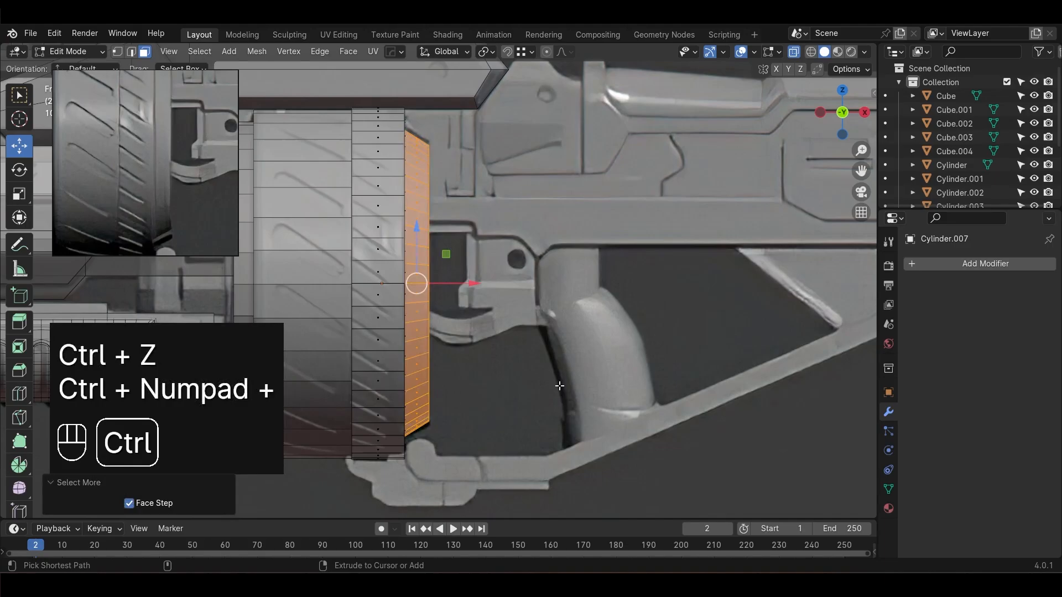
key("s")
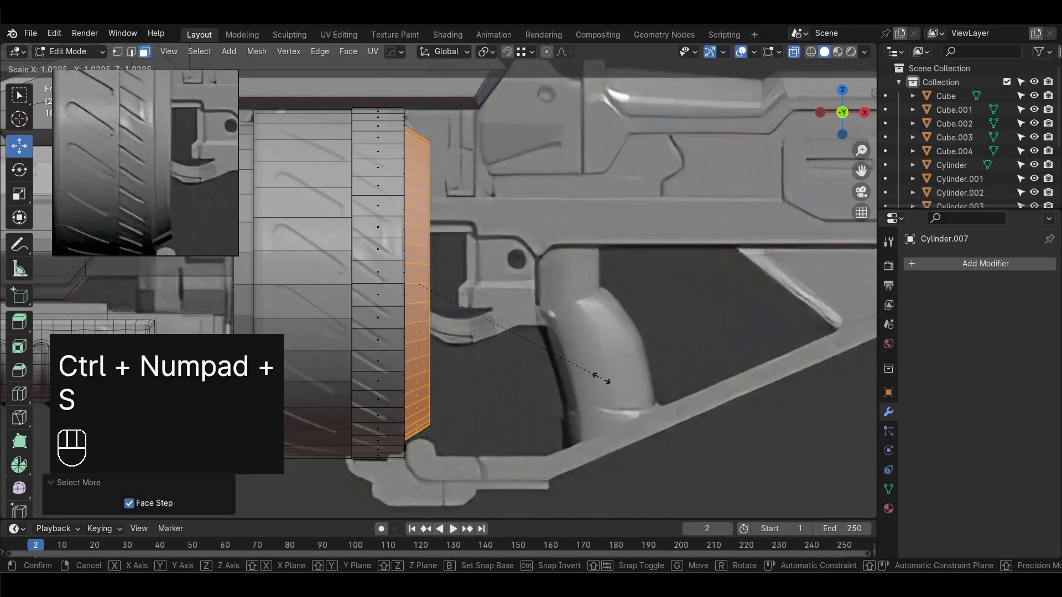
left_click(573, 386)
scroll(634, 389, "down", 1)
scroll(633, 389, "up", 4)
scroll(440, 197, "down", 3)
Flatten the ring of vertices where the tread band meets the rear rim by scaling it to 0 along X
key("1")
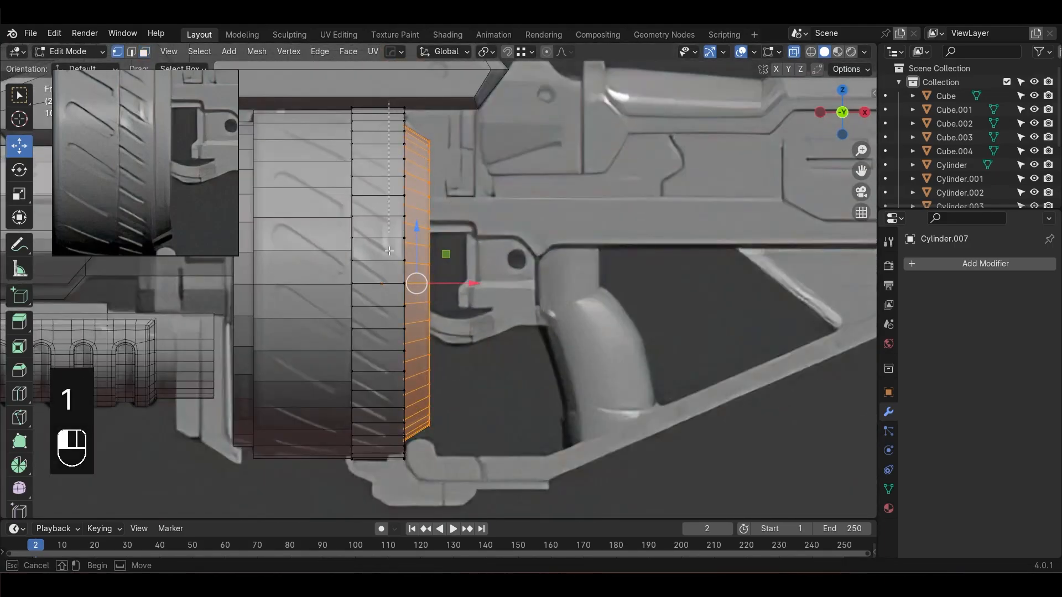
left_click_drag(407, 479, 407, 479)
key("s")
key("x")
key("KP_0")
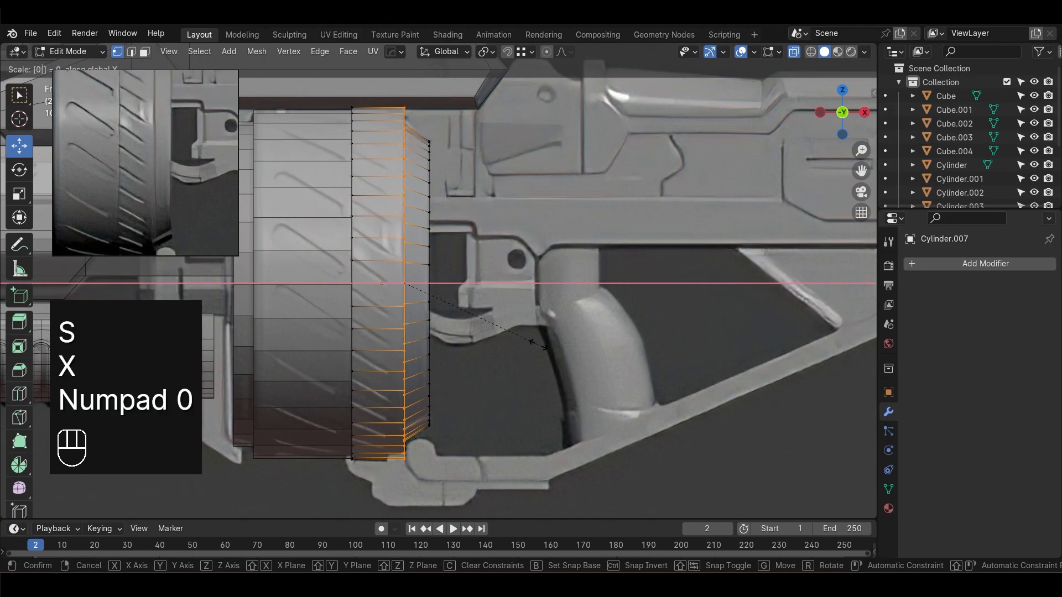
key("KP_Enter")
Leave mesh editing, turn off X-ray and apply Shade Auto Smooth to both drum cylinders
scroll(551, 347, "down", 6)
key("Tab")
key("alt+z")
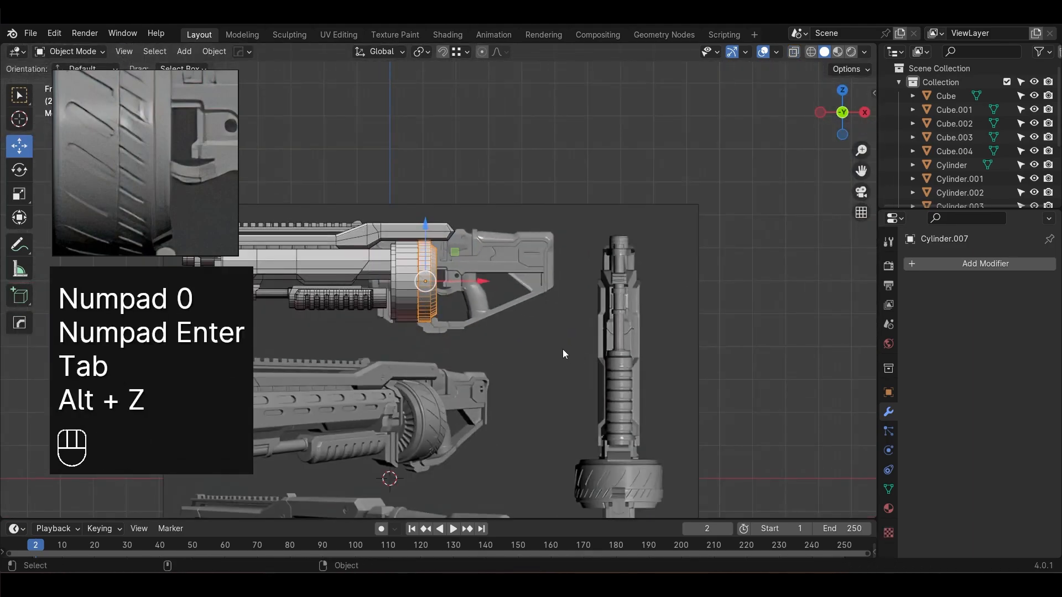
middle_click_drag(562, 356, 443, 351)
scroll(437, 285, "up", 5)
right_click(424, 269)
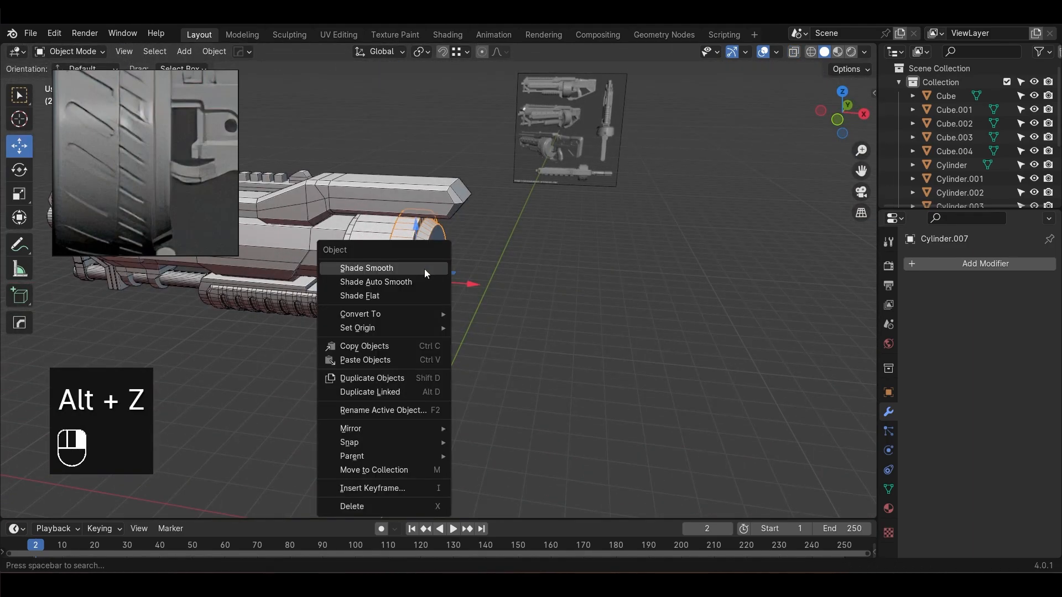
left_click(422, 282)
left_click(353, 276)
right_click(353, 275)
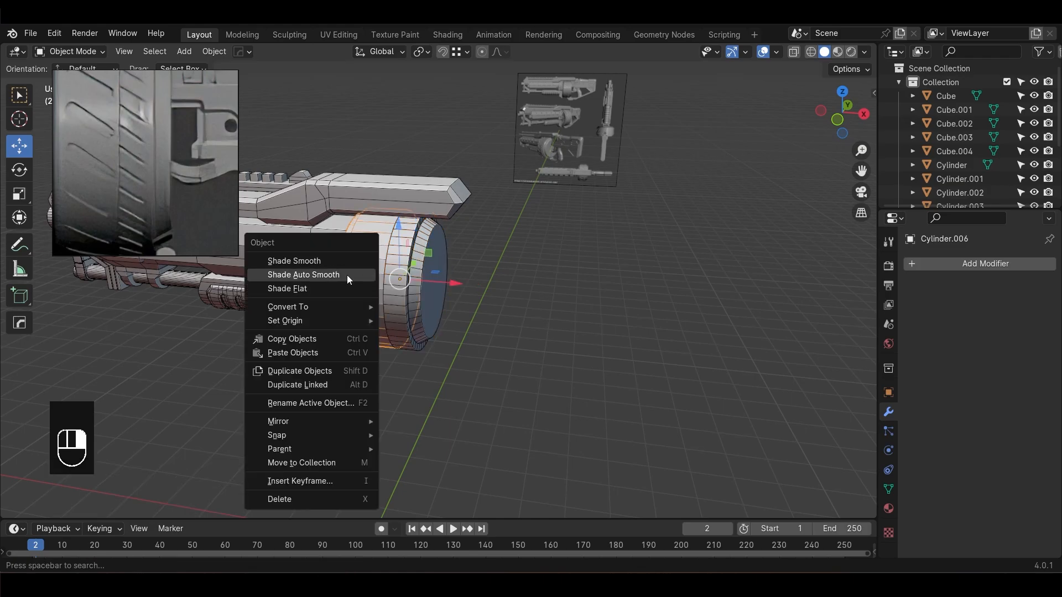
left_click(347, 274)
Check the finished drum shape at an angle and save the gun's file
middle_click_drag(576, 356, 479, 339, "alt")
scroll(616, 334, "up", 3)
key("ctrl+s")
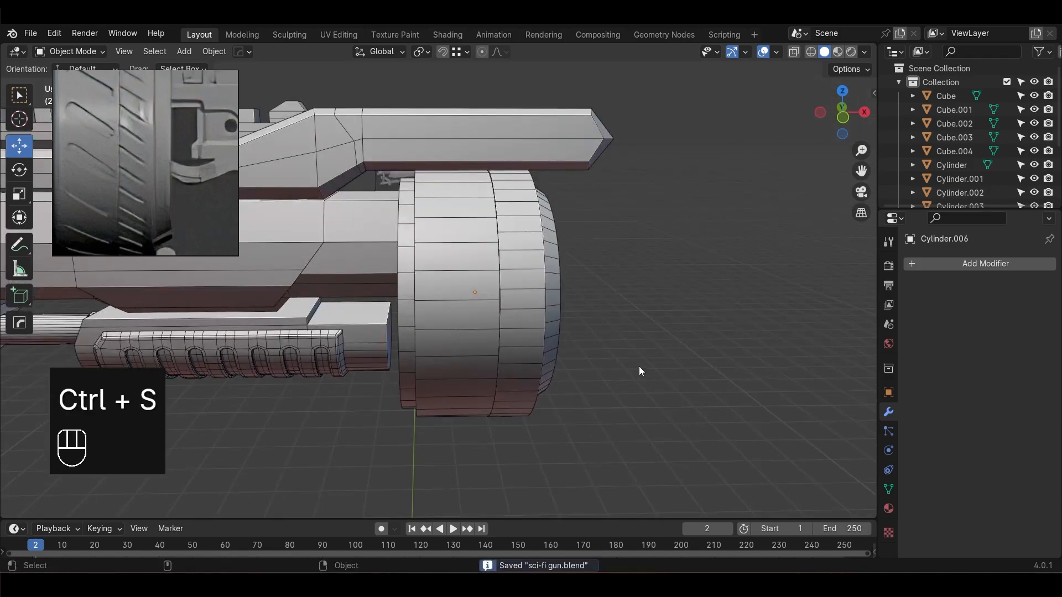
Compare the drum with the tread grooves in the reference image, viewing the model from the front with X-ray
middle_click_drag(639, 367, 628, 341)
key("KP_1")
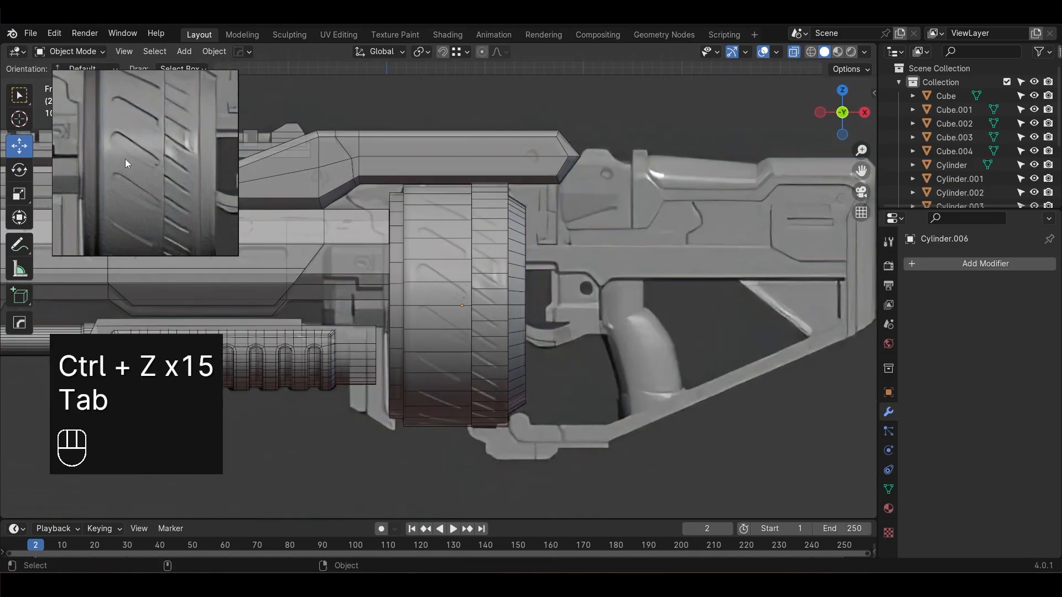
scroll(121, 165, "down", 2)
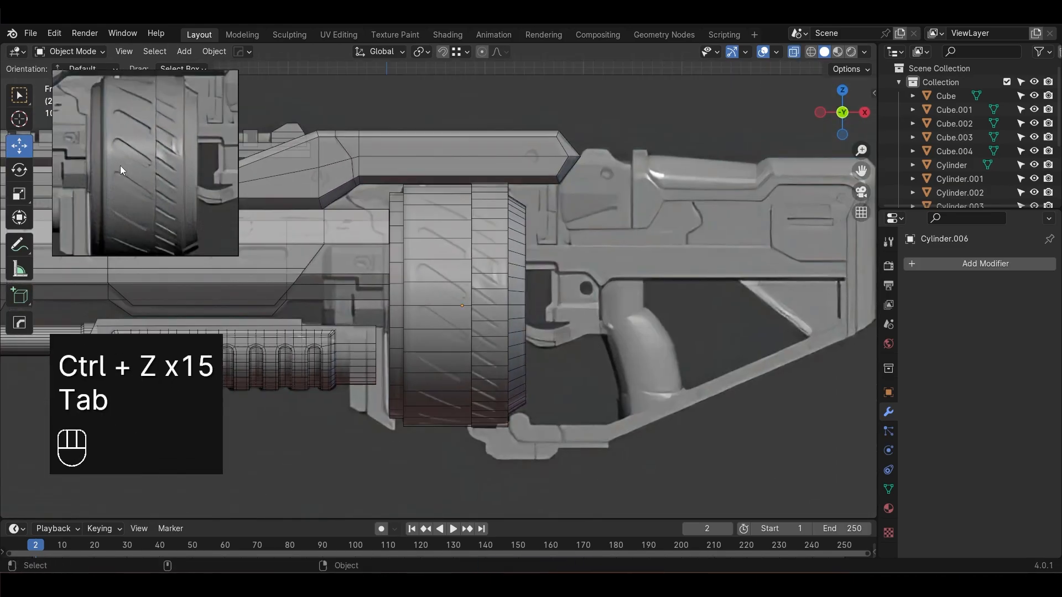
middle_click_drag(121, 164, 566, 310, "alt")
key("alt+z")
key("KP_1")
key("alt+z")
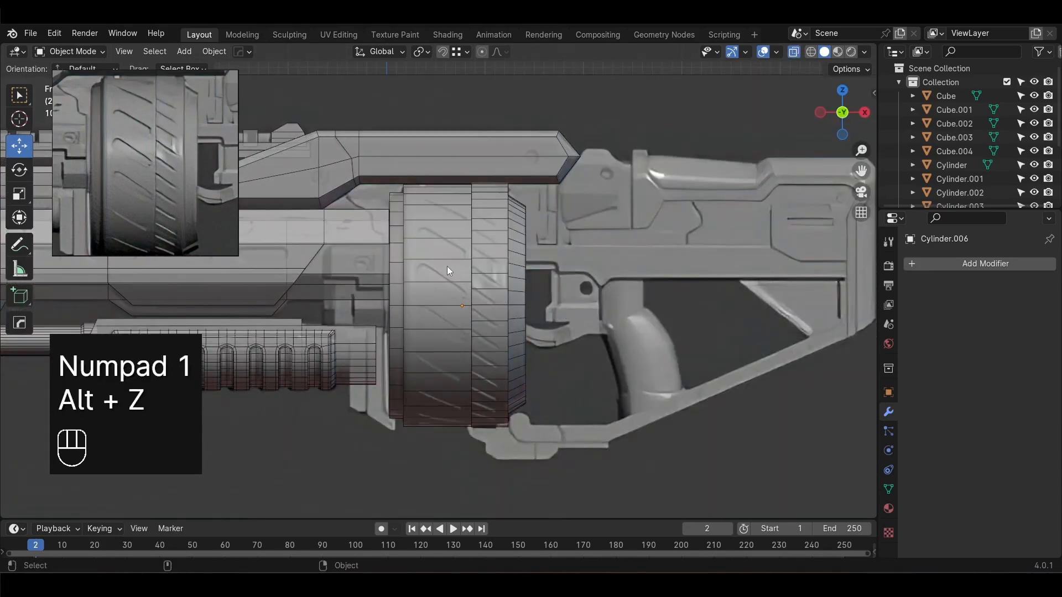
Check the tread groove layout in the reference image and open the front drum cylinder's mesh for face editing
left_click(447, 266)
scroll(100, 140, "up", 2)
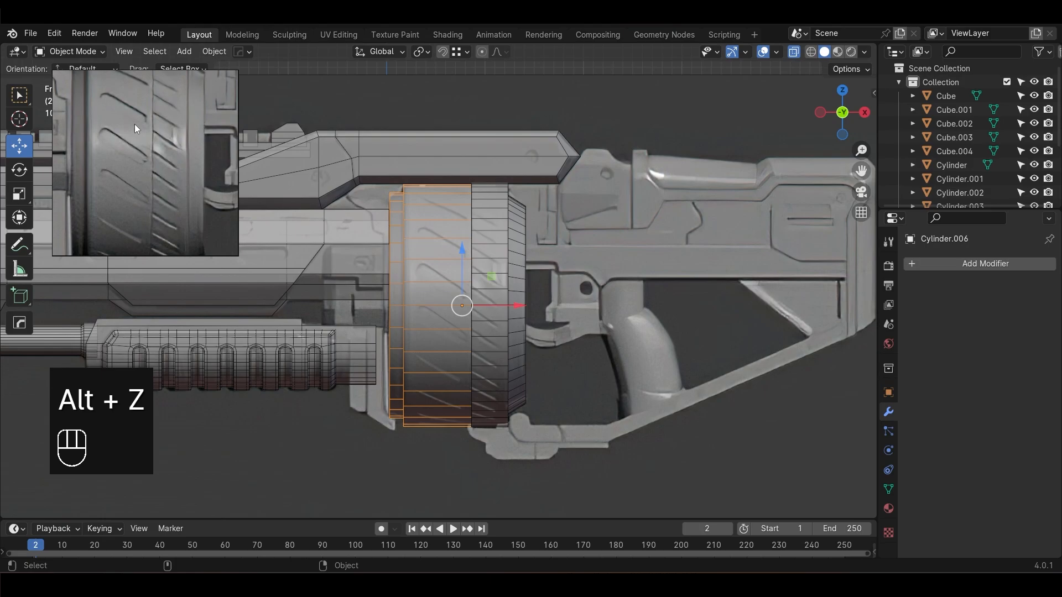
middle_click_drag(134, 124, 117, 94)
scroll(133, 152, "down", 1)
middle_click_drag(134, 152, 144, 170)
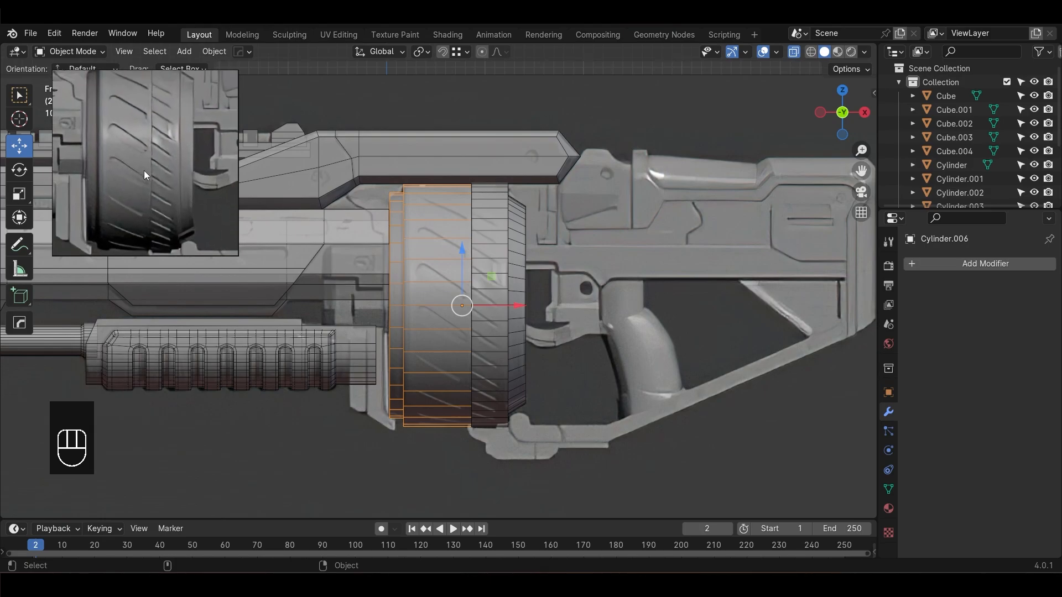
left_click(668, 369)
middle_click_drag(530, 353, 549, 310, "shift")
left_click(471, 306)
key("Tab")
key("3")
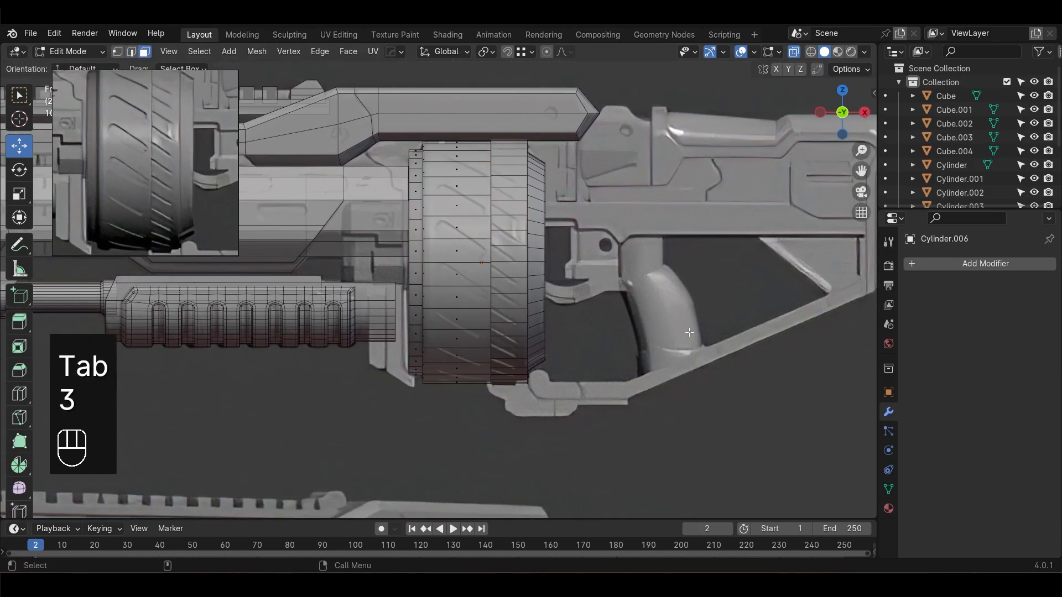
Add two loop cuts around the front drum cylinder's tread band, one near its rear edge and one near its front edge
scroll(528, 242, "up", 1)
middle_click_drag(487, 232, 493, 273, "alt")
key("ctrl+r")
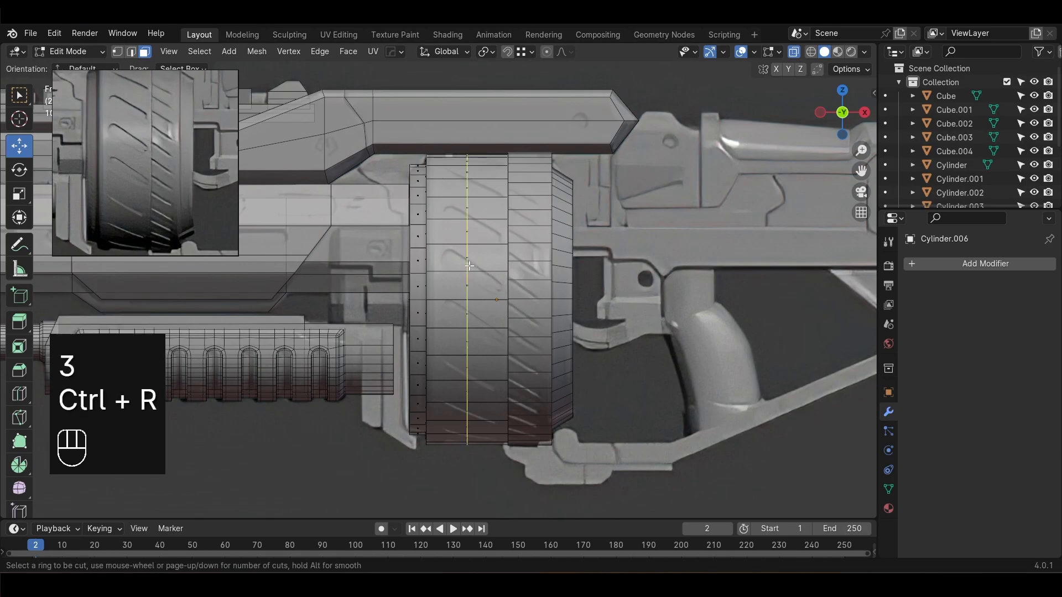
left_click(469, 266)
left_click(502, 300)
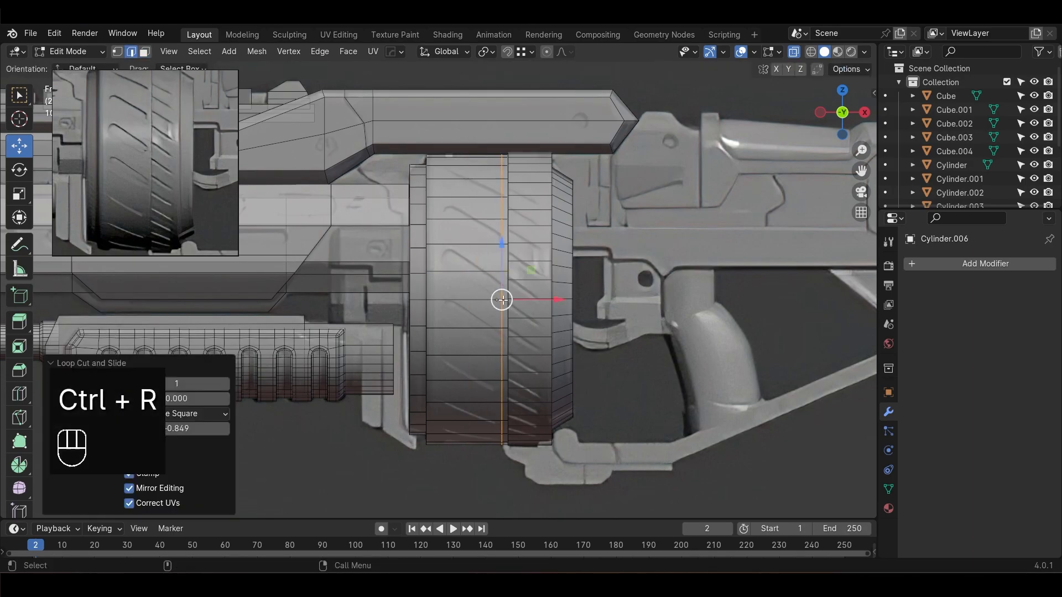
scroll(531, 308, "up", 3)
key("ctrl+r")
left_click(465, 251)
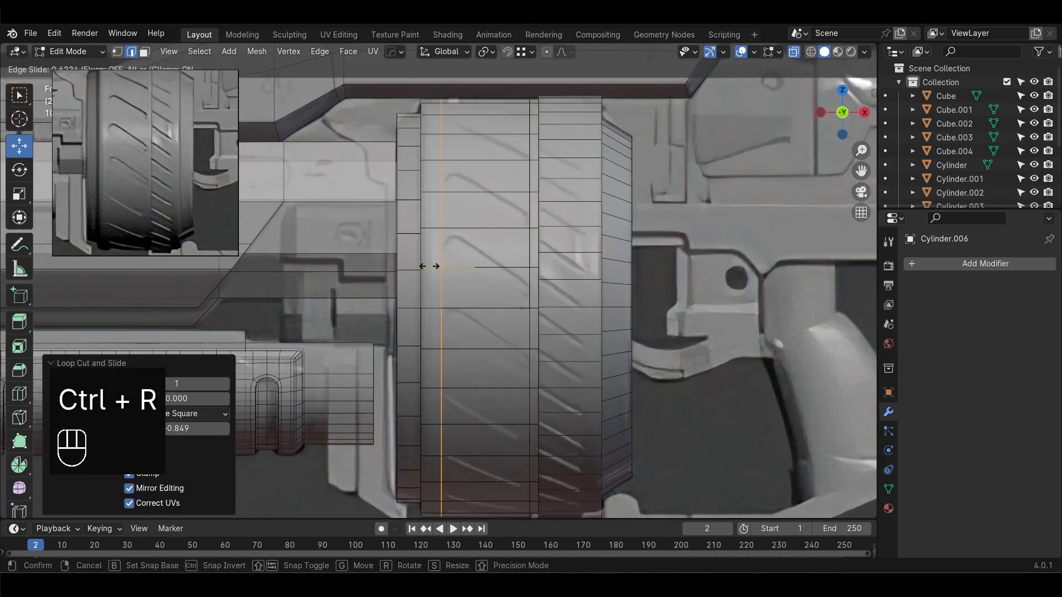
left_click(429, 267)
Try rotating the vertex loop near the tread band's rear edge by 16.3° about the X axis
key("1")
scroll(477, 127, "down", 2)
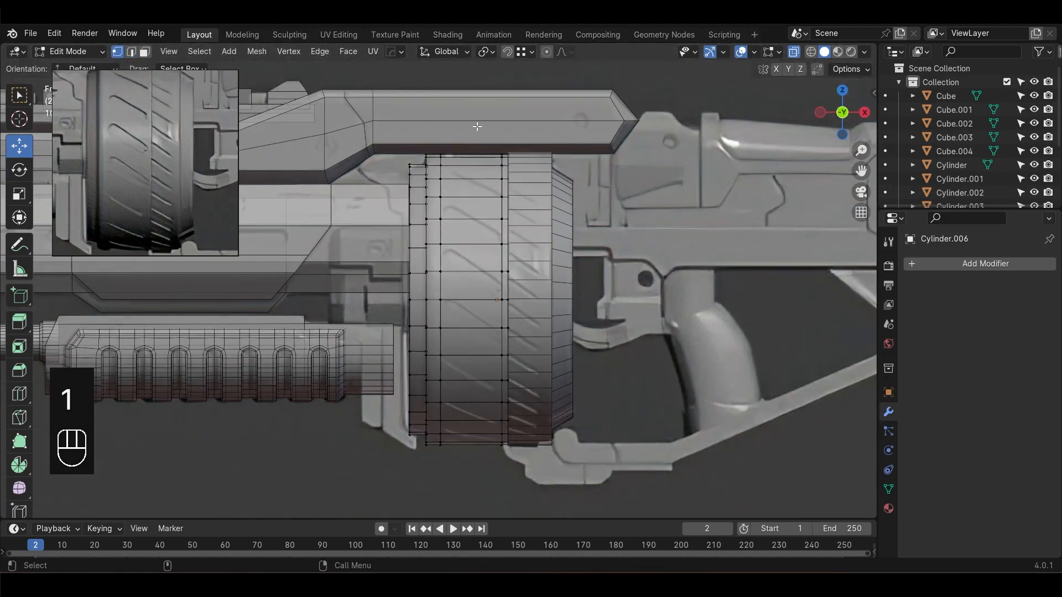
scroll(639, 328, "up", 1)
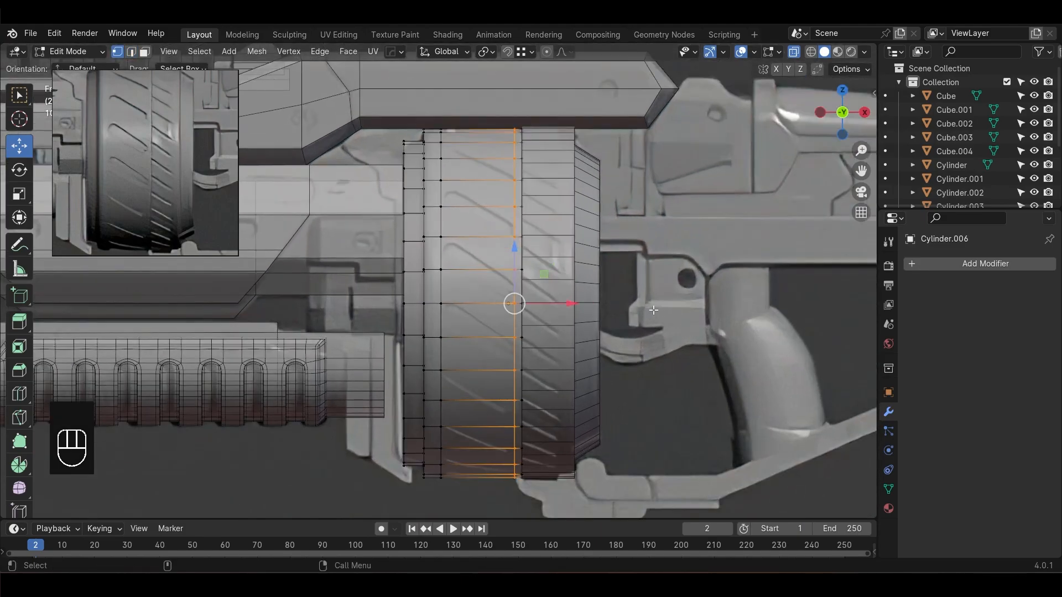
key("r")
key("x")
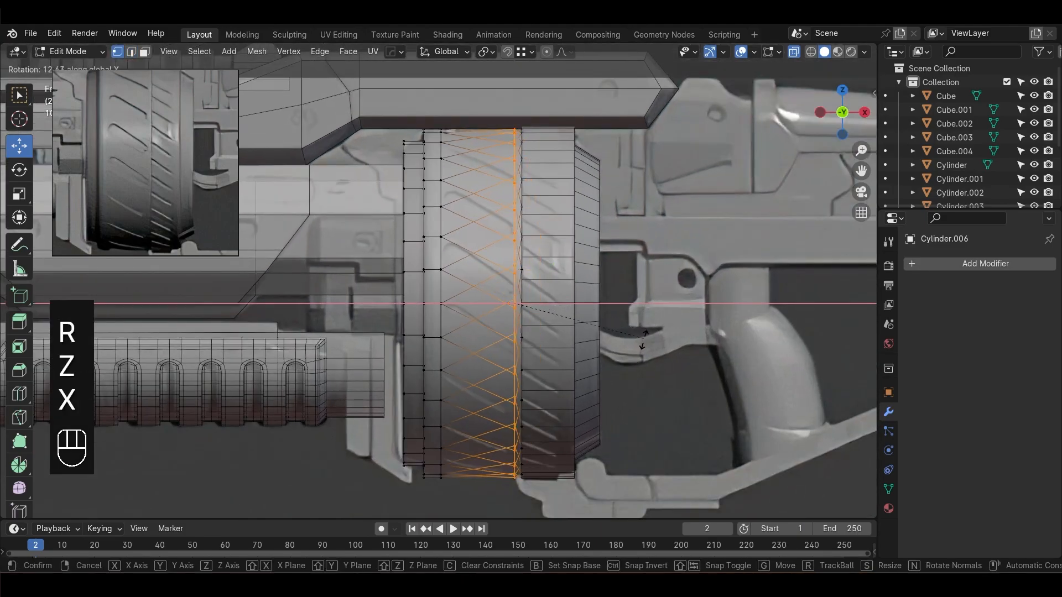
left_click(638, 346)
scroll(638, 345, "down", 1)
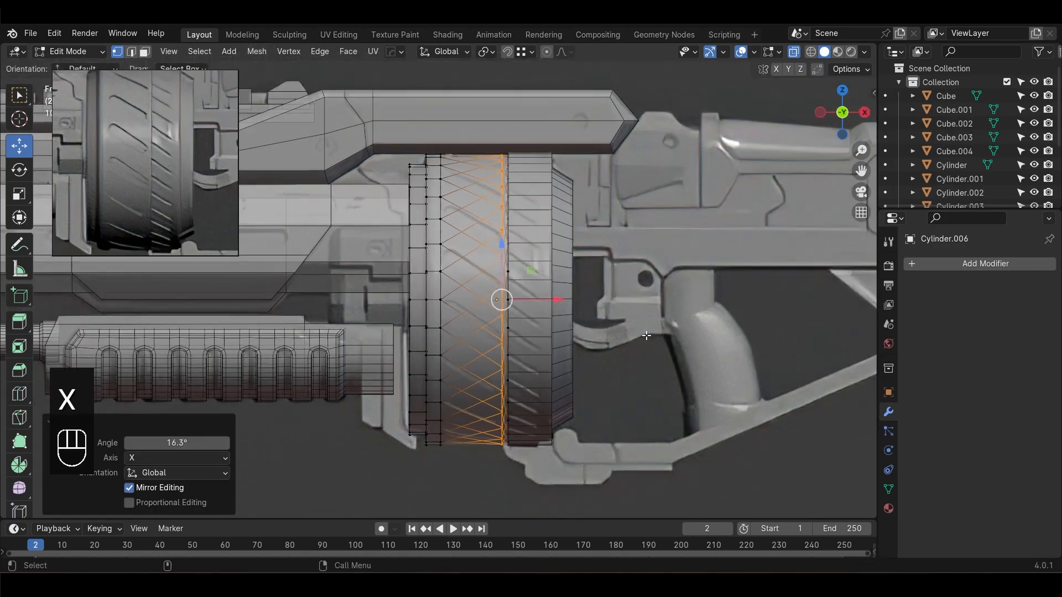
left_click_drag(637, 298, 604, 301, "alt")
key("alt+z")
left_click_drag(664, 339, 653, 340, "alt")
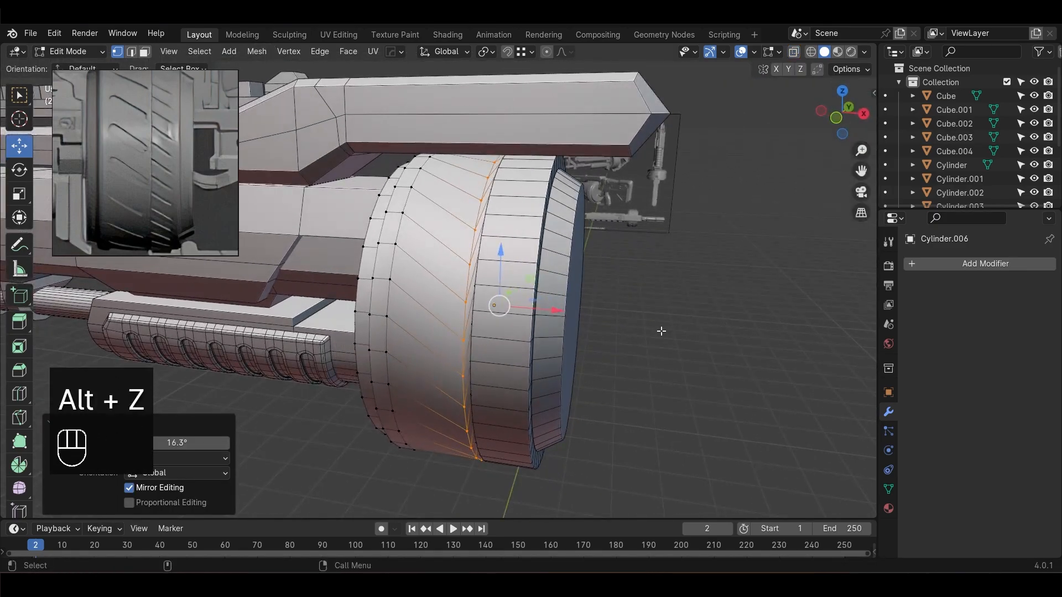
key("KP_1")
key("ctrl+z")
Select both vertex loops at the tread band's rear edge and rotate them 15.9° about the X axis
key("alt+z")
left_click_drag(514, 407, 477, 127)
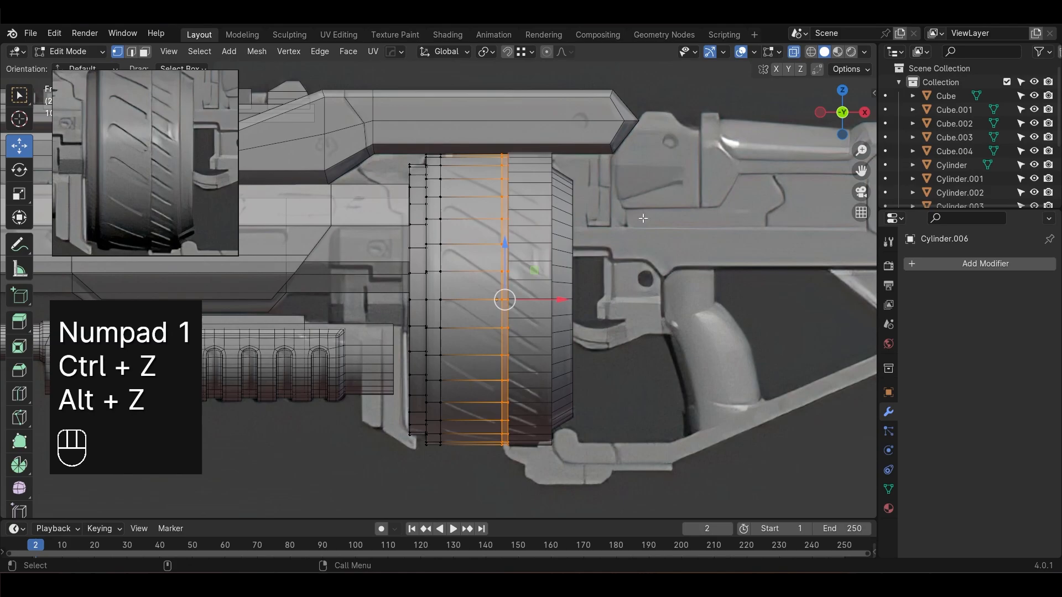
scroll(708, 257, "up", 1)
key("s")
key("x")
left_click(733, 303)
key("r")
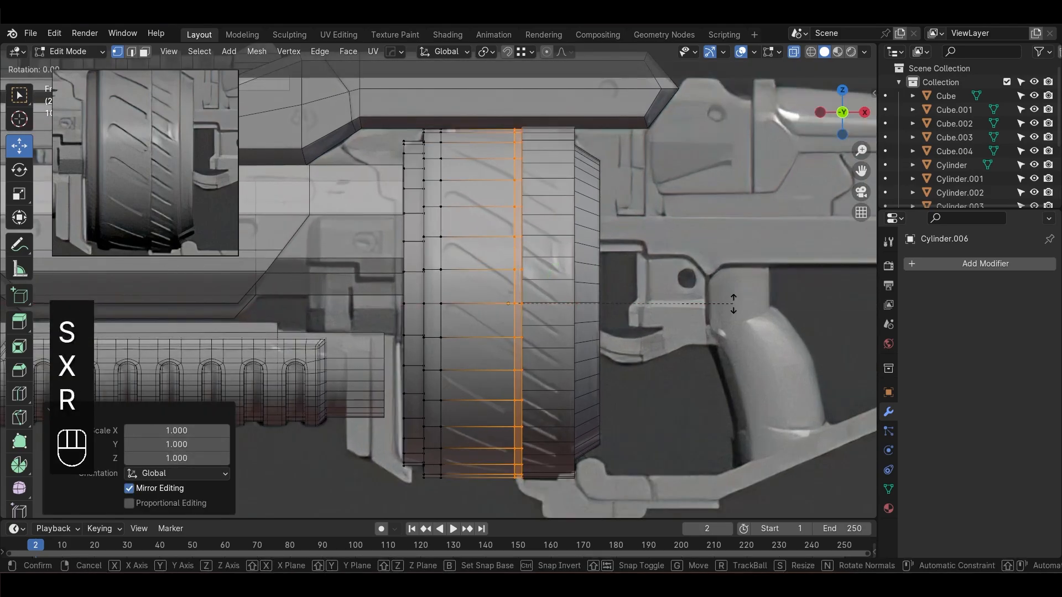
key("x")
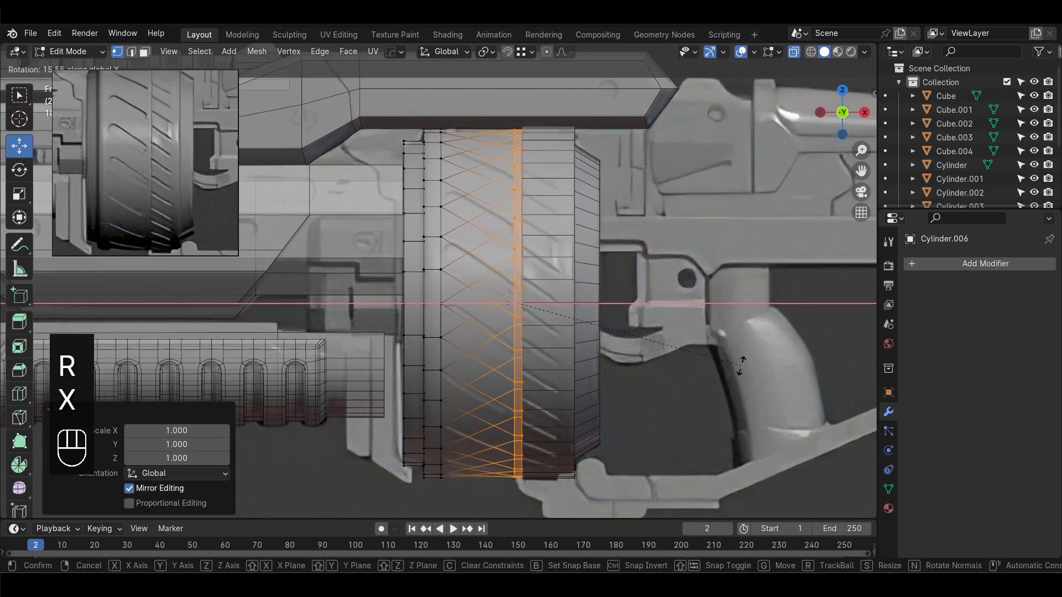
left_click(741, 367)
Examine how the slanted tread faces line up with the grooves in the reference image, with X-ray on and off
scroll(461, 227, "up", 3)
key("alt+z")
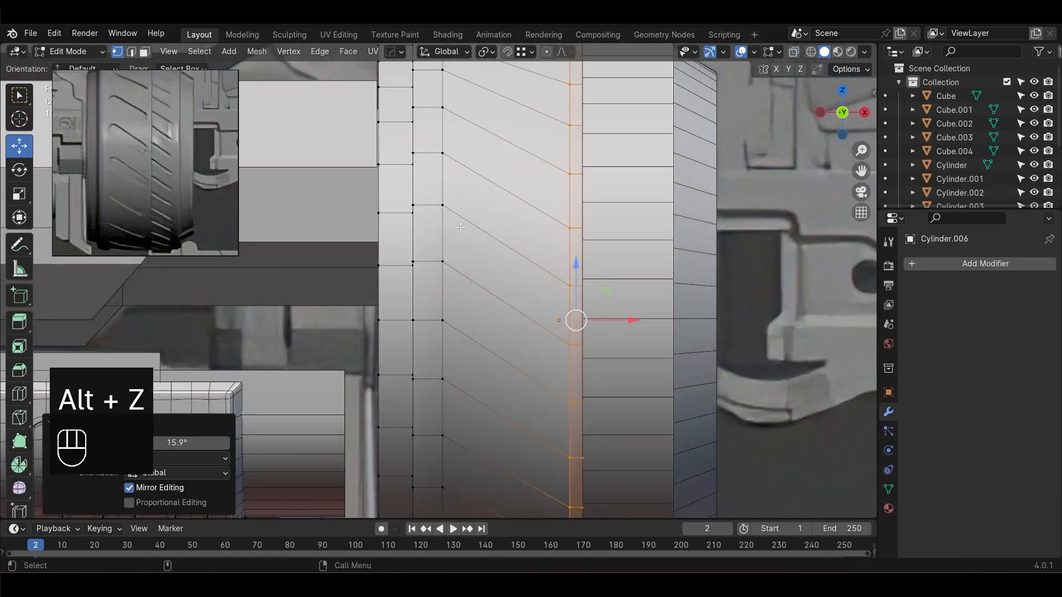
key("alt+z")
left_click(741, 366)
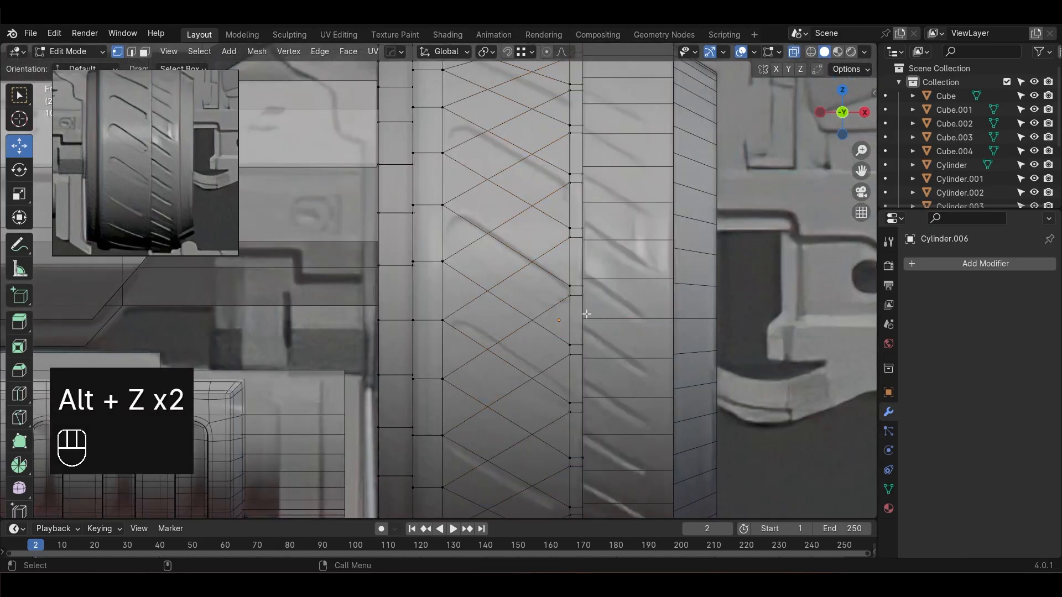
key("3")
key("alt+z")
scroll(467, 312, "down", 3)
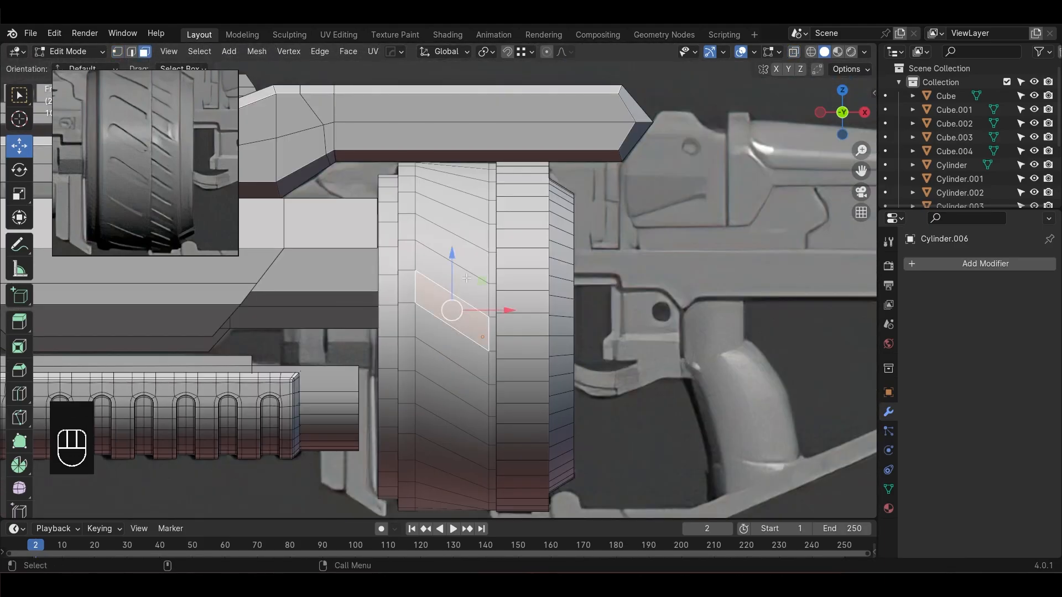
key("alt+z")
left_click(650, 418)
key("alt+z")
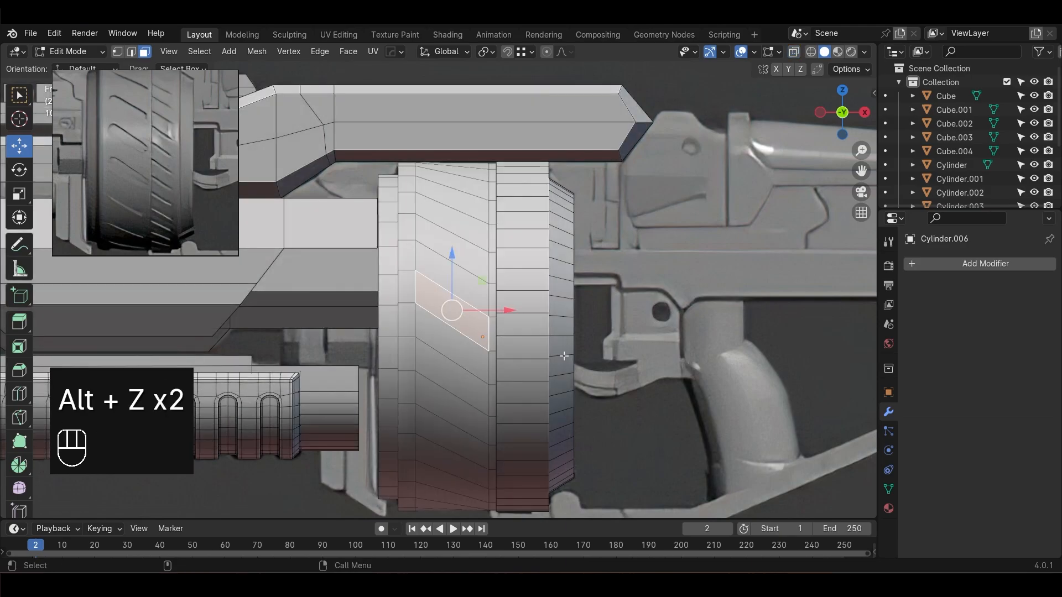
Try sliding the upper front corner vertex of a slanted groove face along its diagonal edge
scroll(563, 356, "up", 3)
key("1")
key("alt+z")
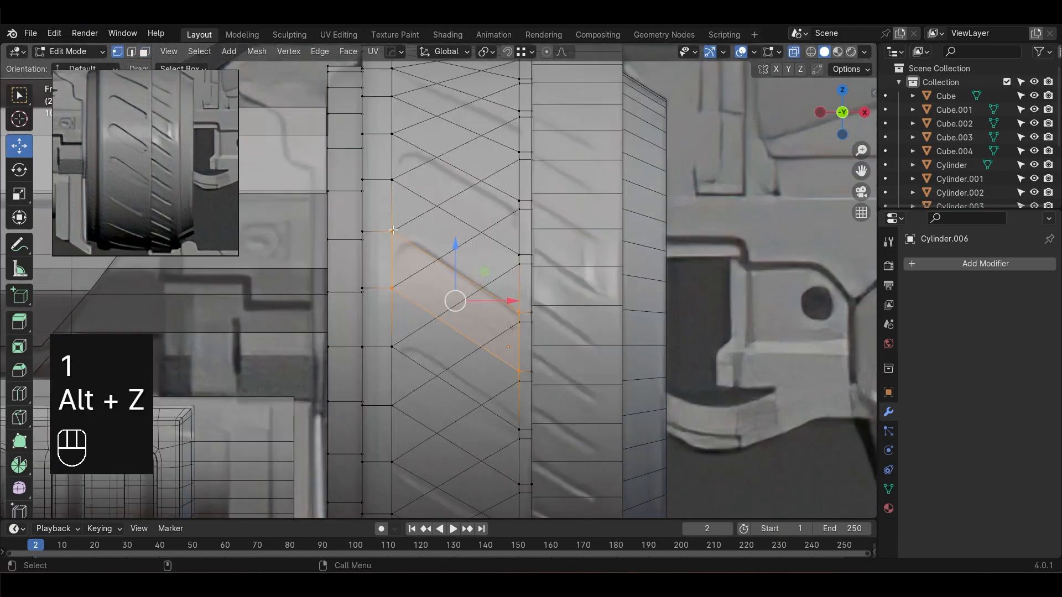
left_click(393, 230)
key("shift+v")
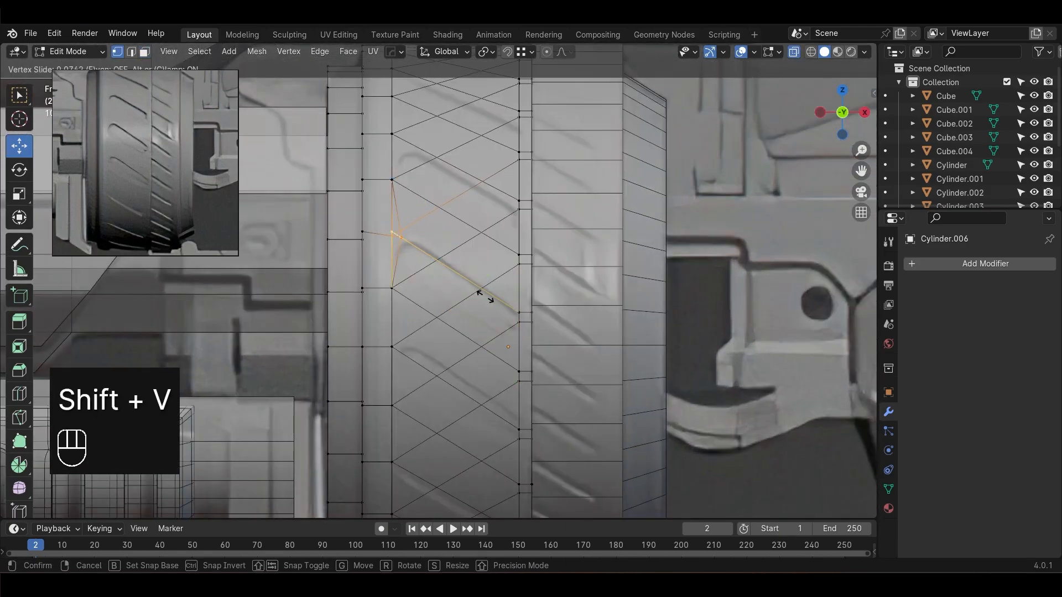
left_click(506, 299)
key("alt+z")
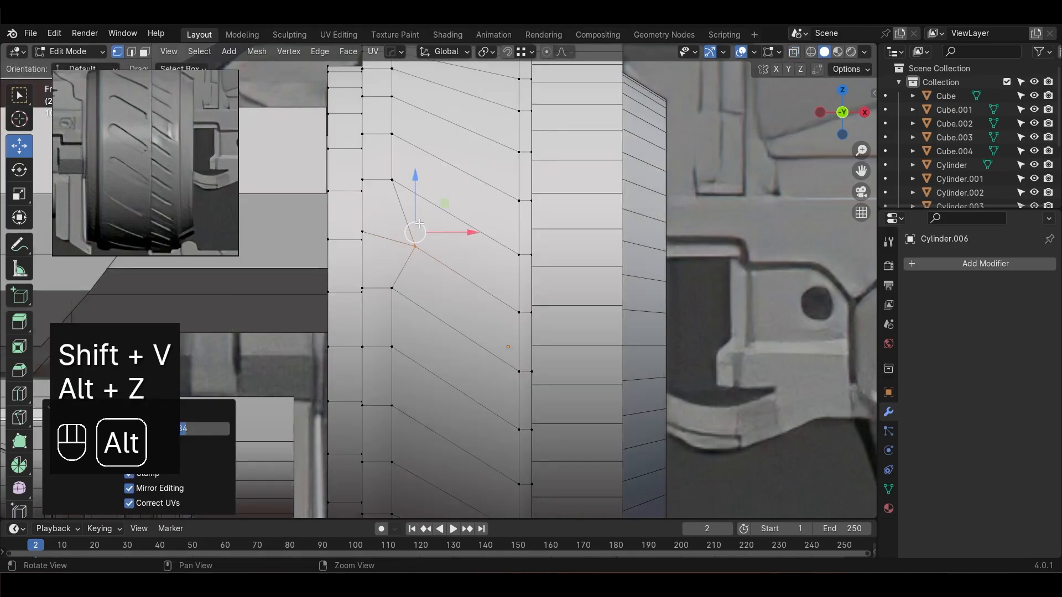
key("shift+v")
key("ctrl+z")
key("ctrl+z")
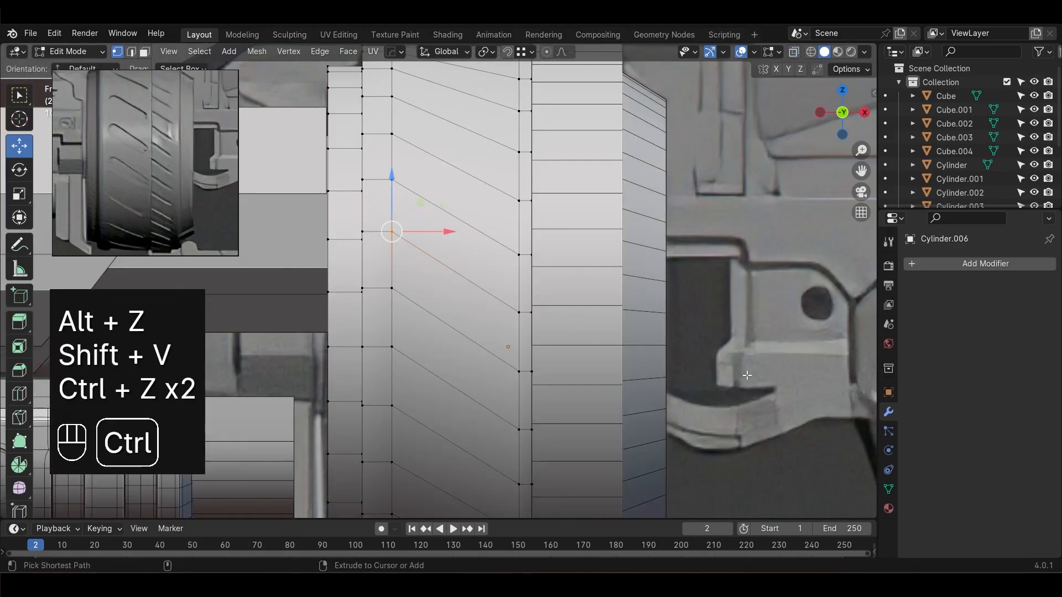
Add a diagonal loop cut through the middle of the slanted groove face
key("ctrl+r")
left_click(518, 326)
left_click(518, 323)
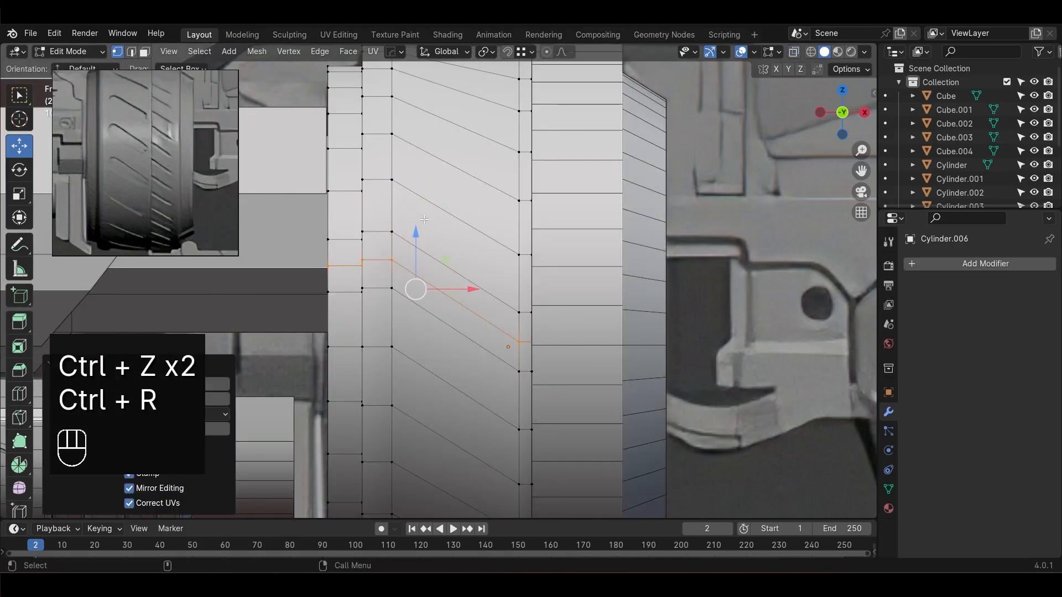
Slide the groove's upper front and lower rear corner vertices inward along their diagonal edges to give it angled ends
left_click(393, 241, "shift")
key("shift+v")
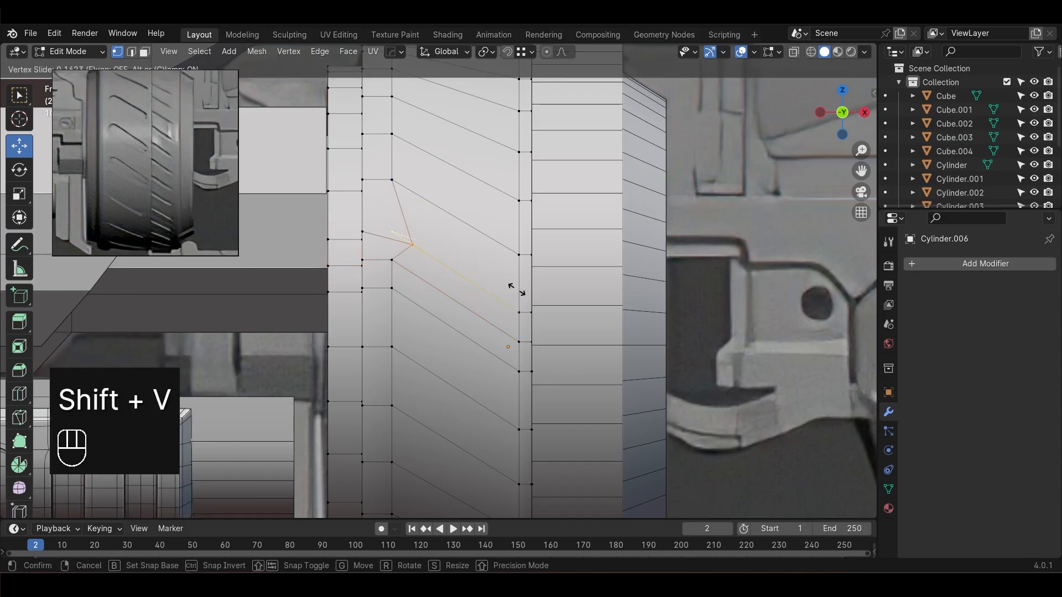
left_click(517, 291)
left_click(519, 374, "shift")
key("shift+v")
left_click(612, 360)
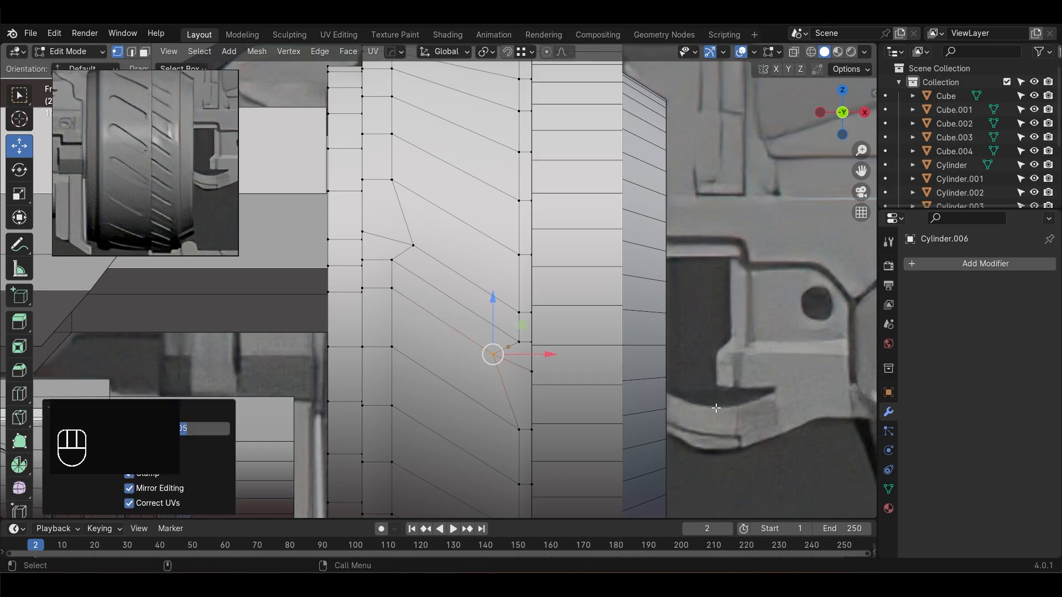
left_click(758, 428)
Extrude the two adjoining diagonal groove faces inward along their normals to recess the groove
scroll(759, 428, "down", 1)
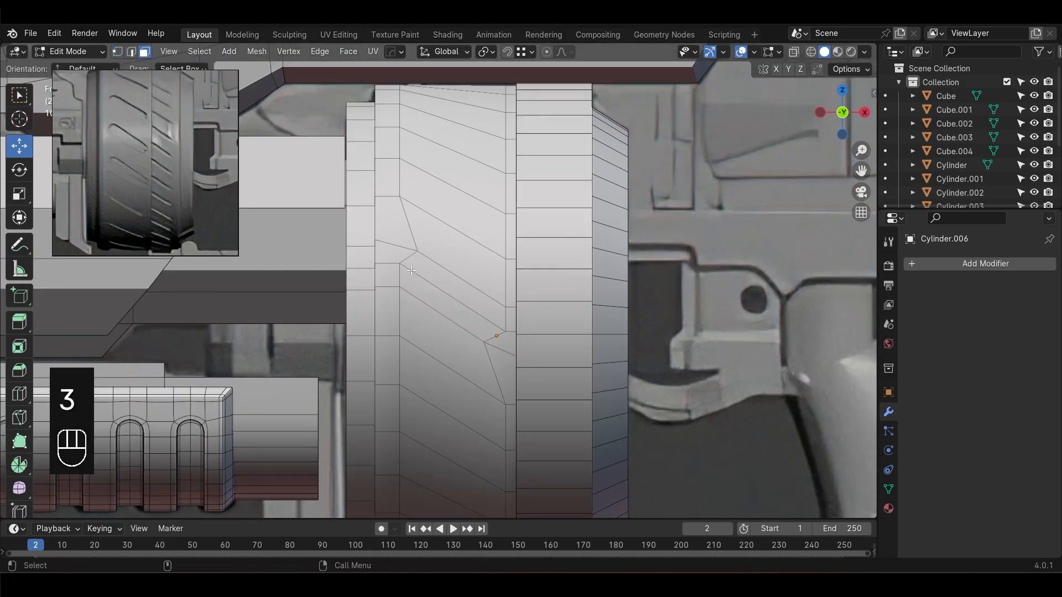
left_click(485, 308, "shift")
scroll(486, 308, "up", 1)
right_click(599, 303)
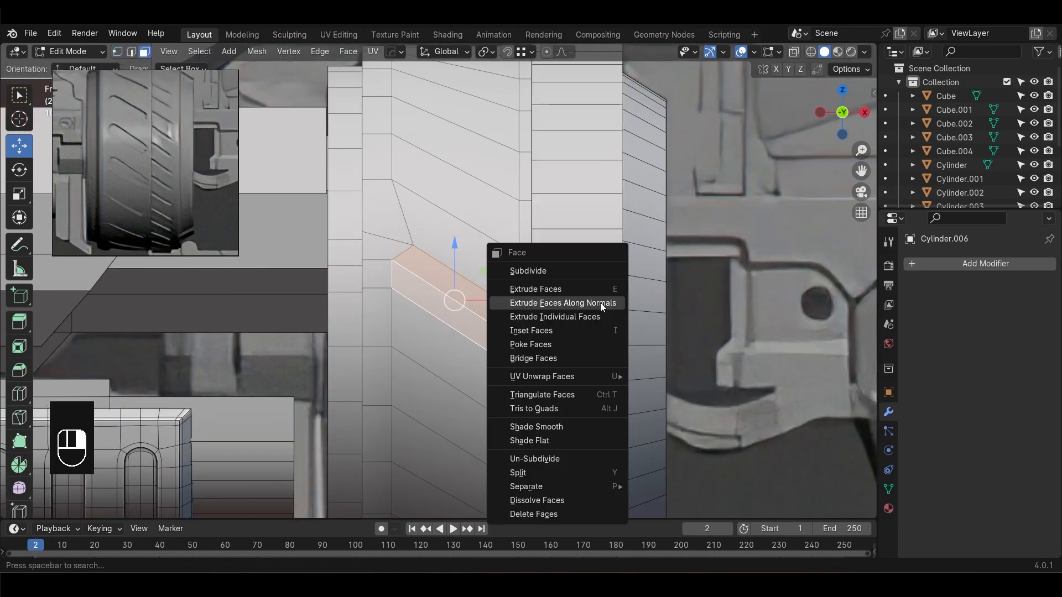
left_click(599, 303)
left_click(600, 306)
left_click_drag(568, 326, 506, 331, "alt")
key("ctrl+z")
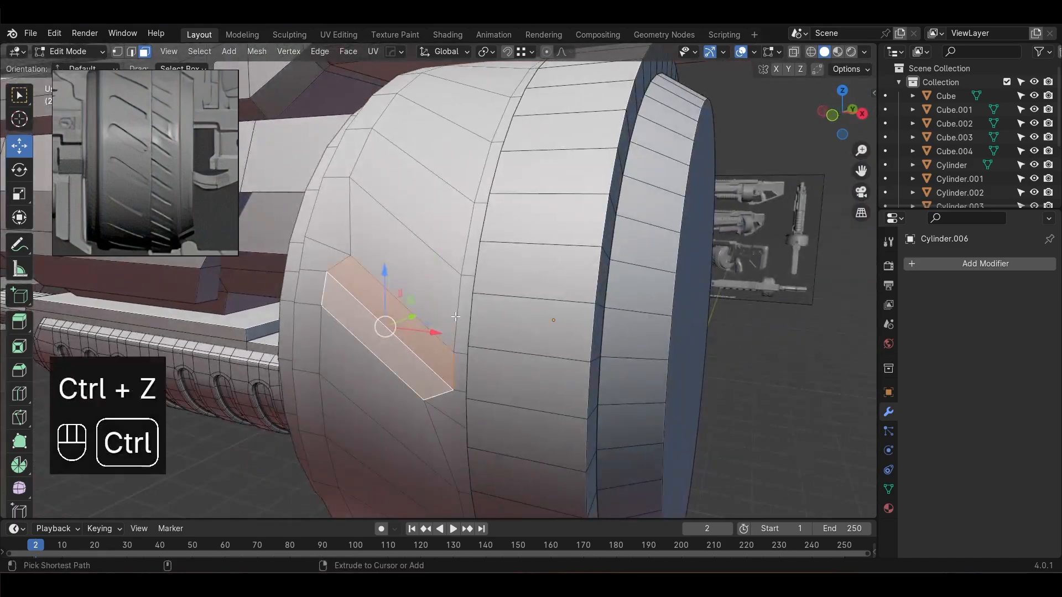
right_click(455, 317)
left_click(455, 317)
left_click(459, 323)
Leave mesh editing and hide every object except the front drum cylinder
key("Tab")
middle_click_drag(459, 323, 560, 363)
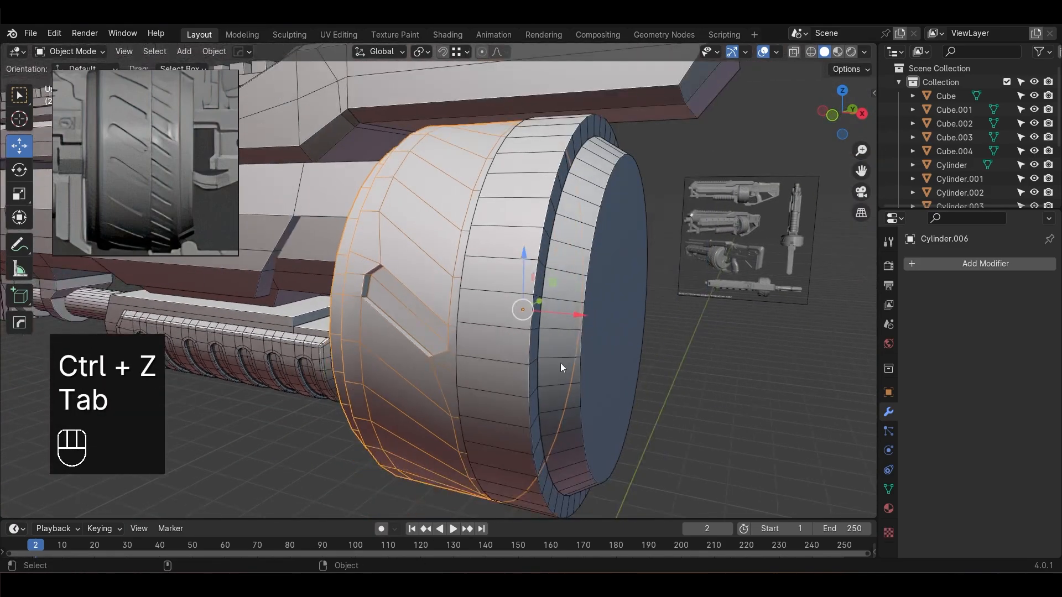
key("shift+h")
Delete all of the cylinder's faces except the recessed groove and the faces immediately surrounding it
key("Tab")
key("ctrl+KP_Add")
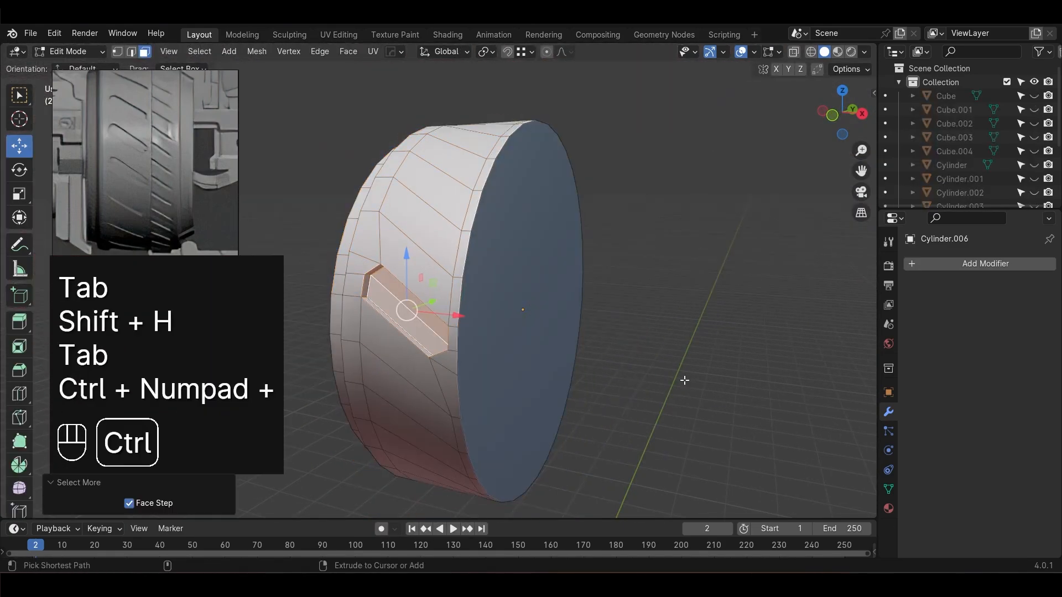
key("ctrl+KP_Add")
key("ctrl+i")
key("Delete")
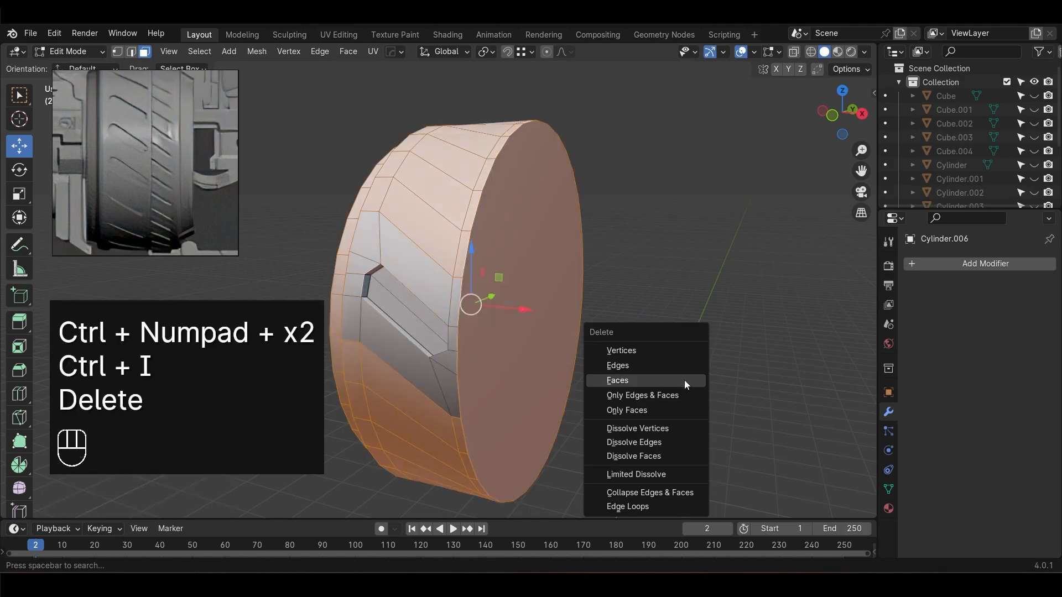
left_click(684, 380)
Delete the row of faces above the recessed groove so that a single tread segment is left, and leave mesh editing
key("Tab")
middle_click_drag(675, 380, 619, 388)
key("Tab")
key("3")
left_click(442, 287)
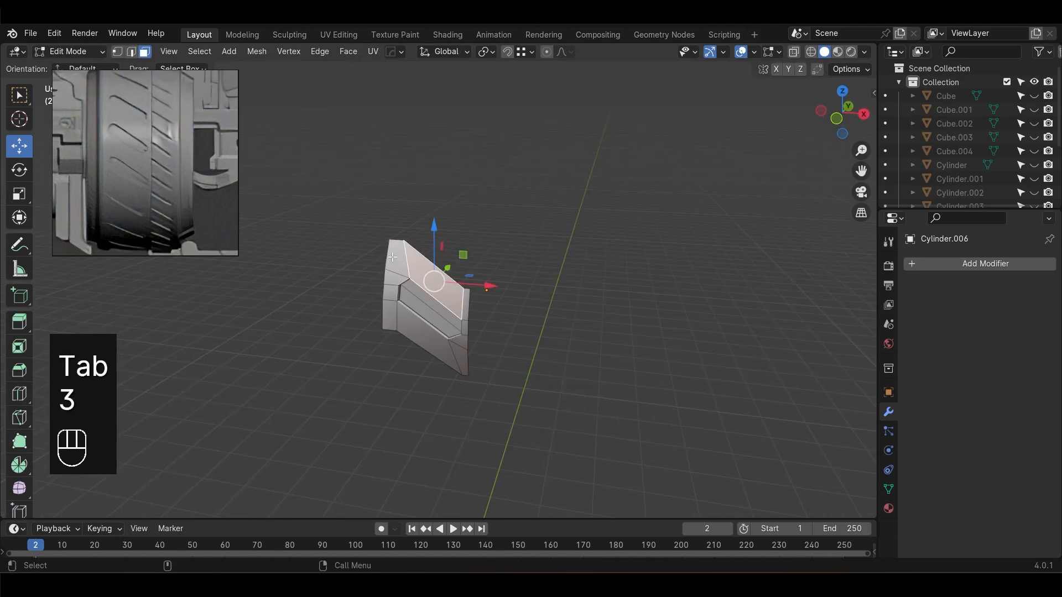
left_click(397, 258, "shift")
key("Delete")
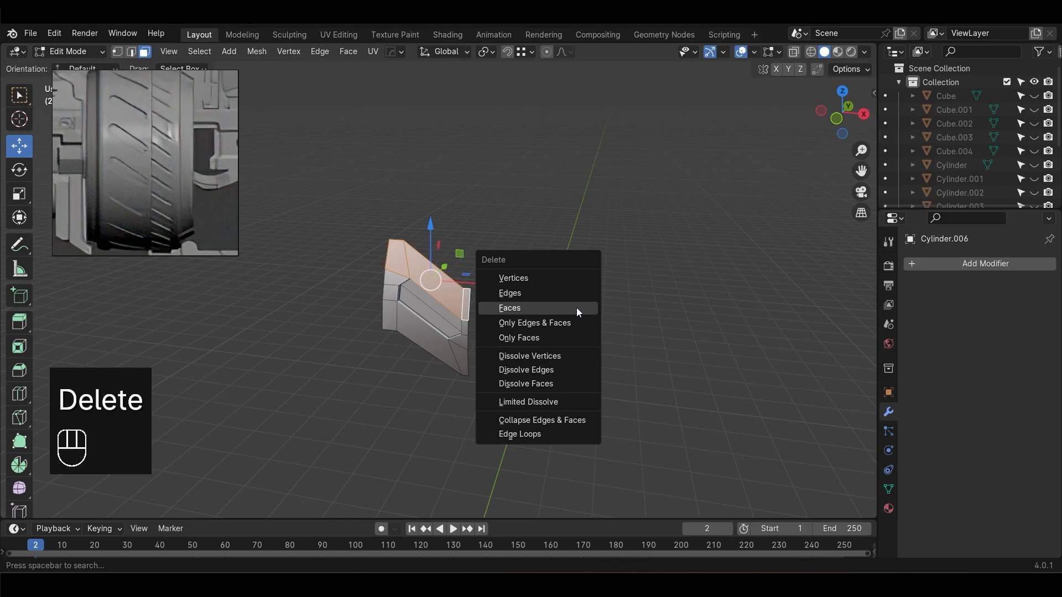
left_click(576, 307)
key("Tab")
left_click_drag(590, 358, 517, 357, "alt")
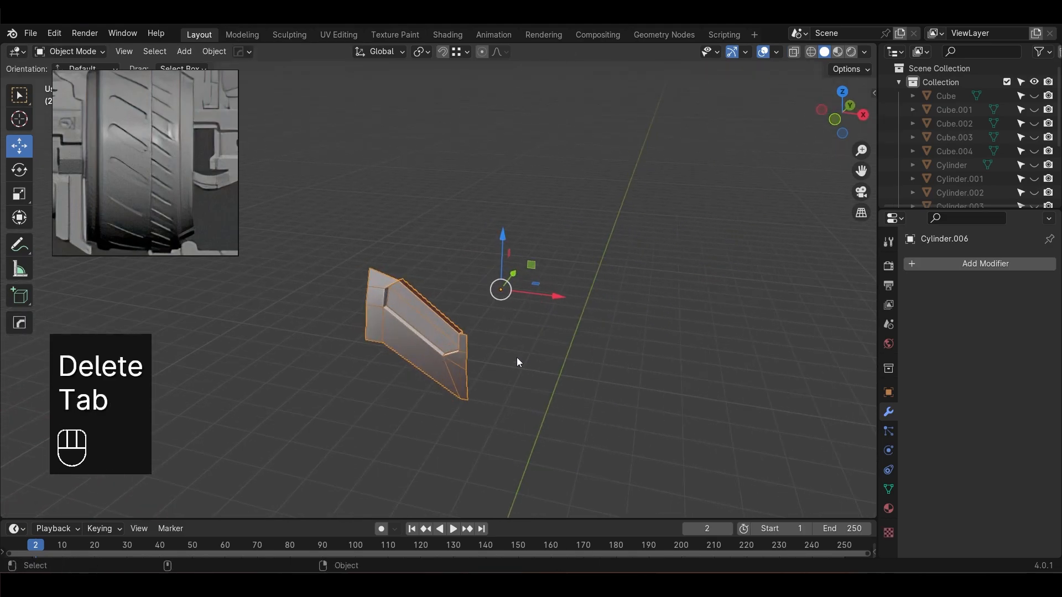
key("shift+r")
key("x")
left_click(562, 324)
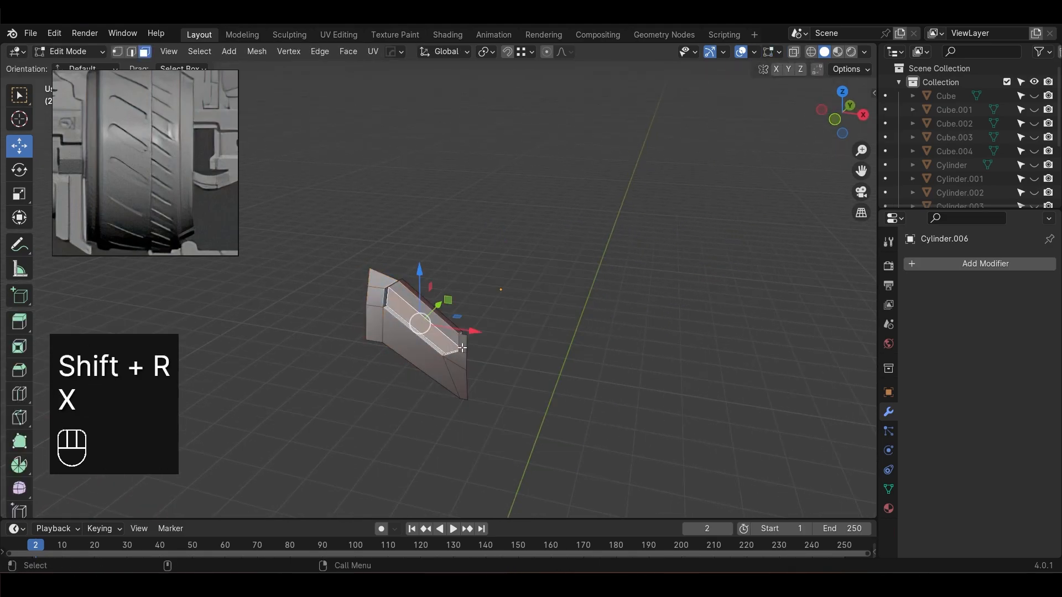
Leave mesh editing on the tread segment and save the file
key("Tab")
left_click_drag(512, 344, 558, 354, "alt")
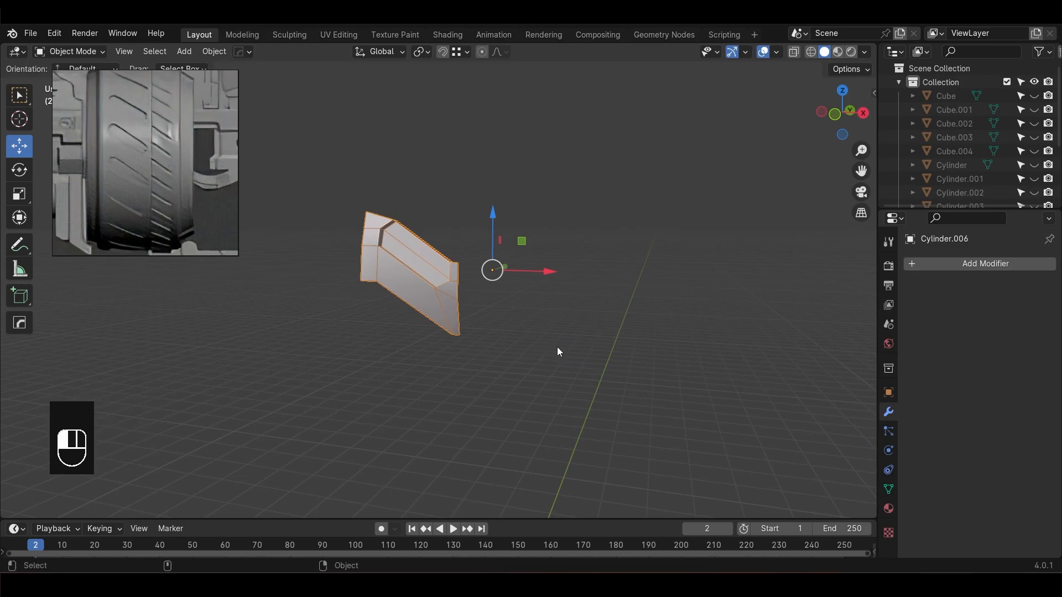
key("ctrl+s")
Duplicate the tread segment and rotate the copy 22.5° about the global X axis so it adjoins the original
left_click(520, 334)
left_click(423, 286)
scroll(543, 331, "up", 1)
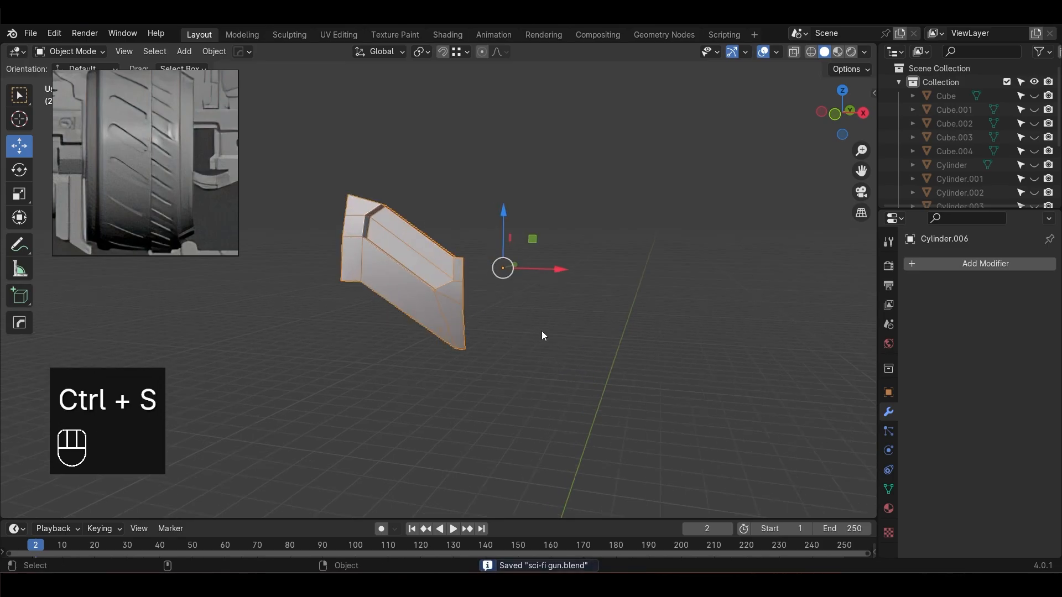
key("shift+d")
key("r")
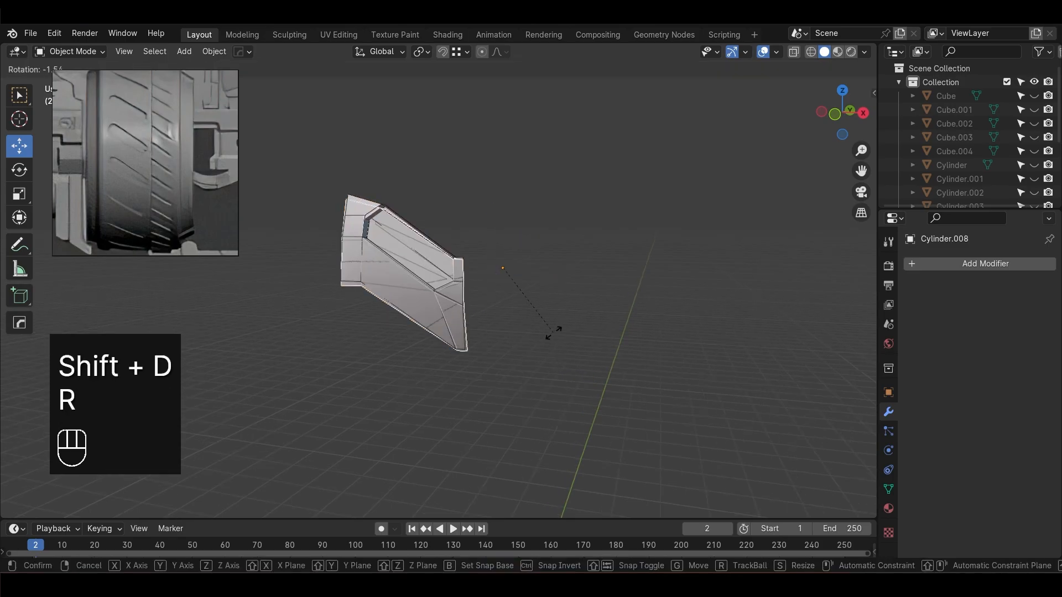
key("x")
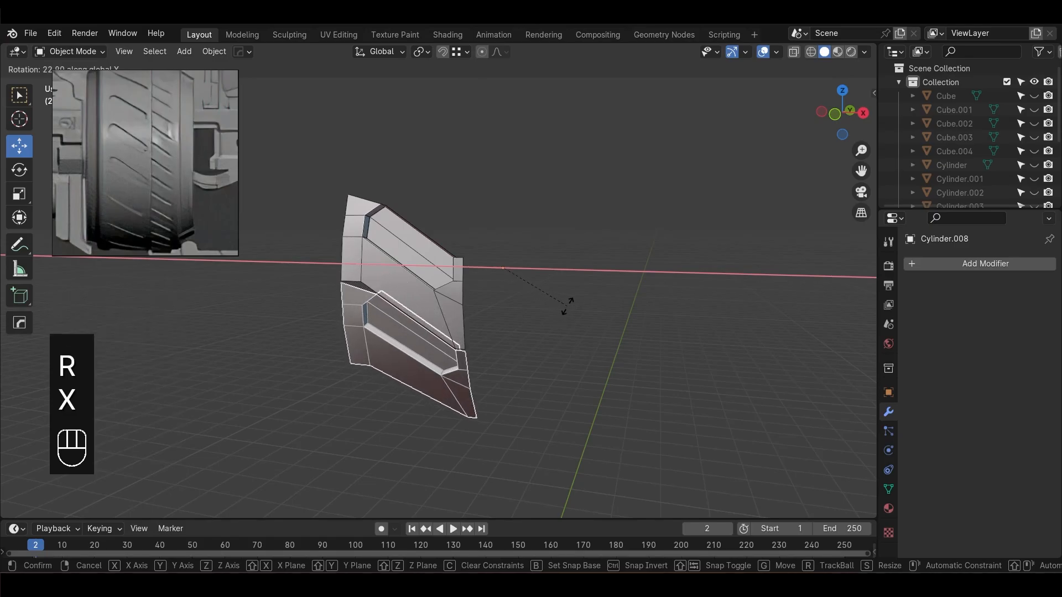
left_click(567, 306)
left_click_drag(567, 308, 569, 337, "alt")
right_click_drag(583, 328, 582, 324, "alt")
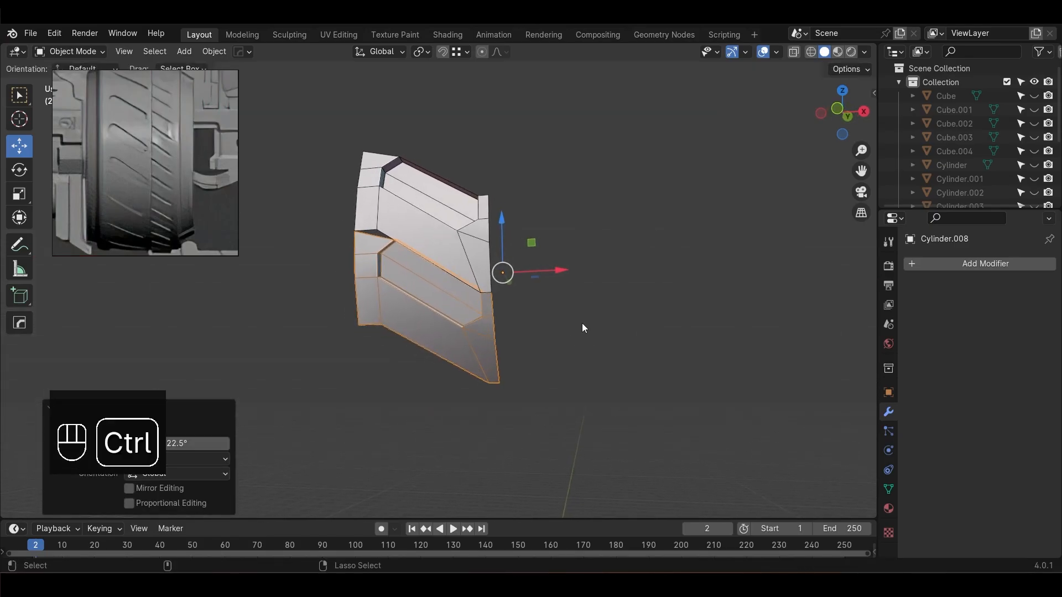
Repeat the rotated duplication of the tread segment until the copies form a complete ring
key("shift+r")
key("shift+r")
key("shift+r")
key("shift+r")
key("shift+r")
key("shift+r")
key("shift+r")
key("shift+r")
key("shift+r")
key("shift+r")
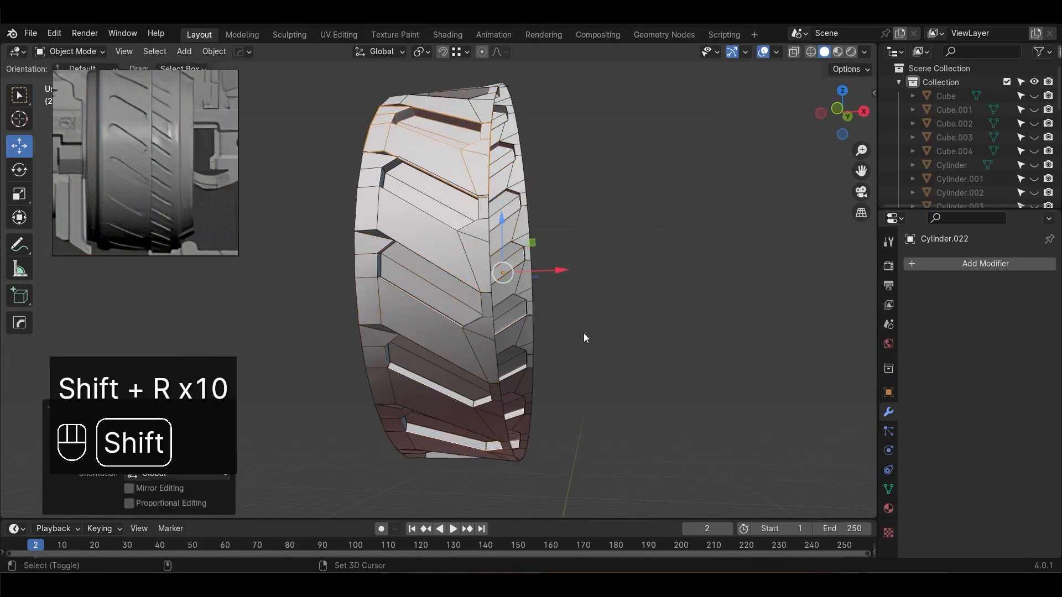
Select all tread segments of the ring and join them into one object
left_click(696, 386)
left_click_drag(630, 369, 603, 359, "alt")
right_click_drag(578, 326, 567, 387, "alt")
left_click_drag(570, 416, 371, 134)
key("ctrl+j")
scroll(619, 330, "up", 4)
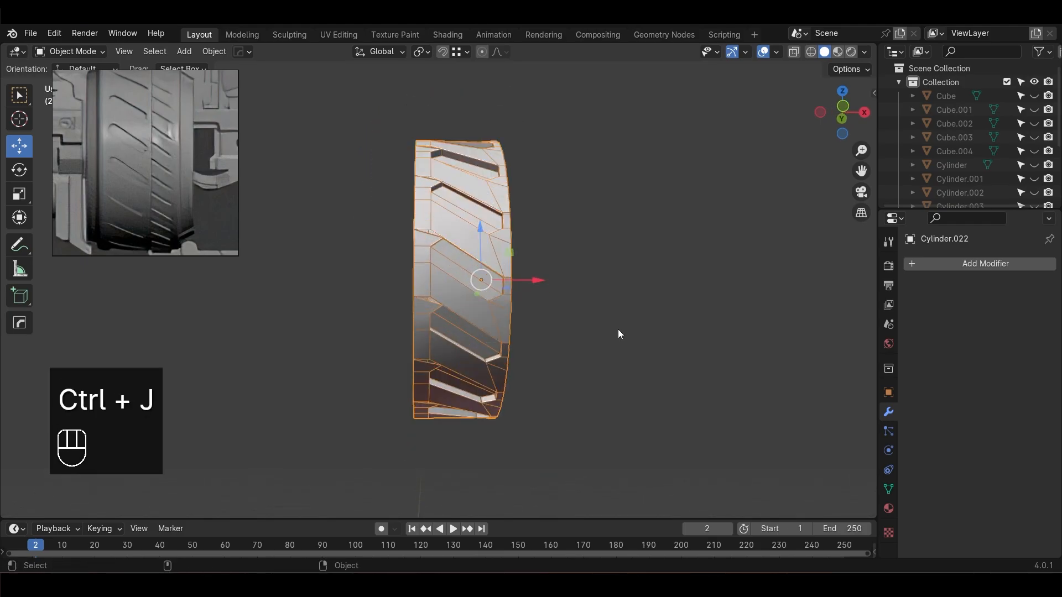
Edit the joined ring's mesh and merge the two split vertices closing the gap at one groove's upper corner
left_click_drag(618, 334, 469, 277, "alt")
key("Tab")
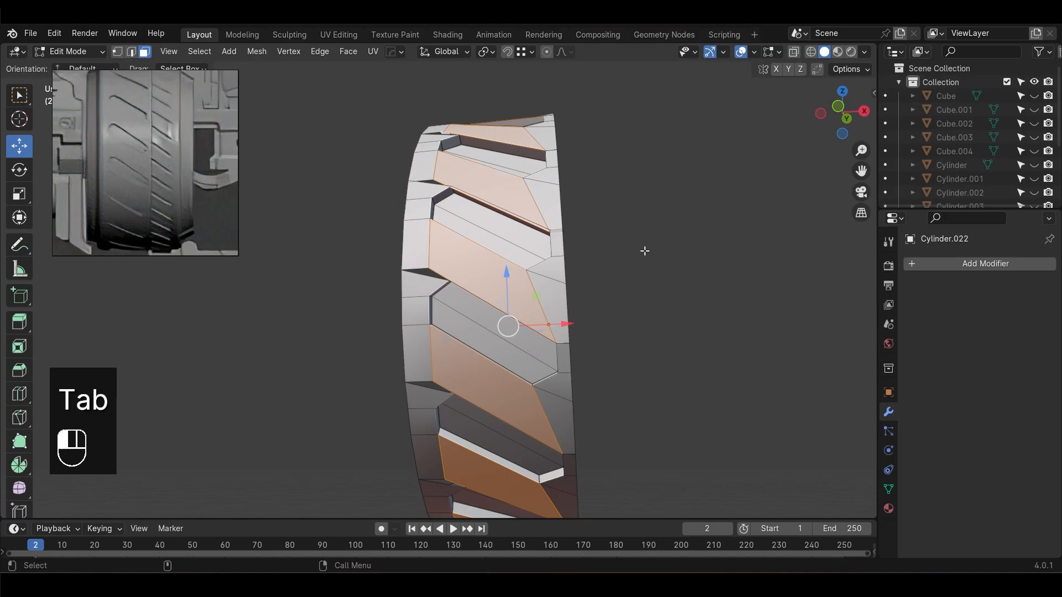
left_click(645, 251)
scroll(526, 277, "up", 3)
left_click(422, 260)
left_click(457, 281, "shift")
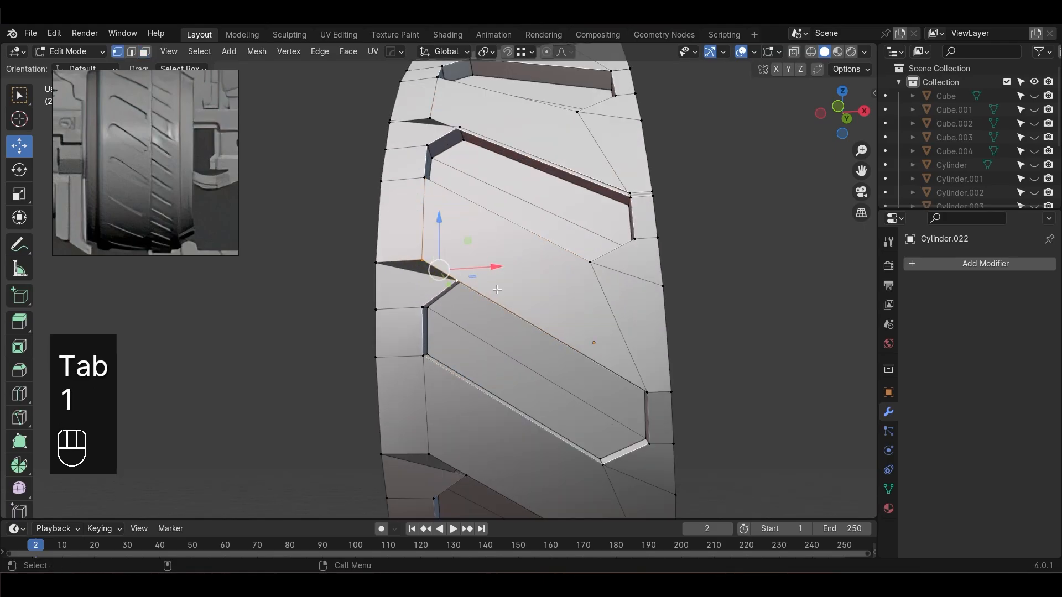
key("m")
left_click(497, 288)
Merge the separated rim vertices at the joint beside the groove's lower end at their center
left_click_drag(497, 288, 527, 314, "alt")
left_click(610, 345)
left_click(522, 306, "shift")
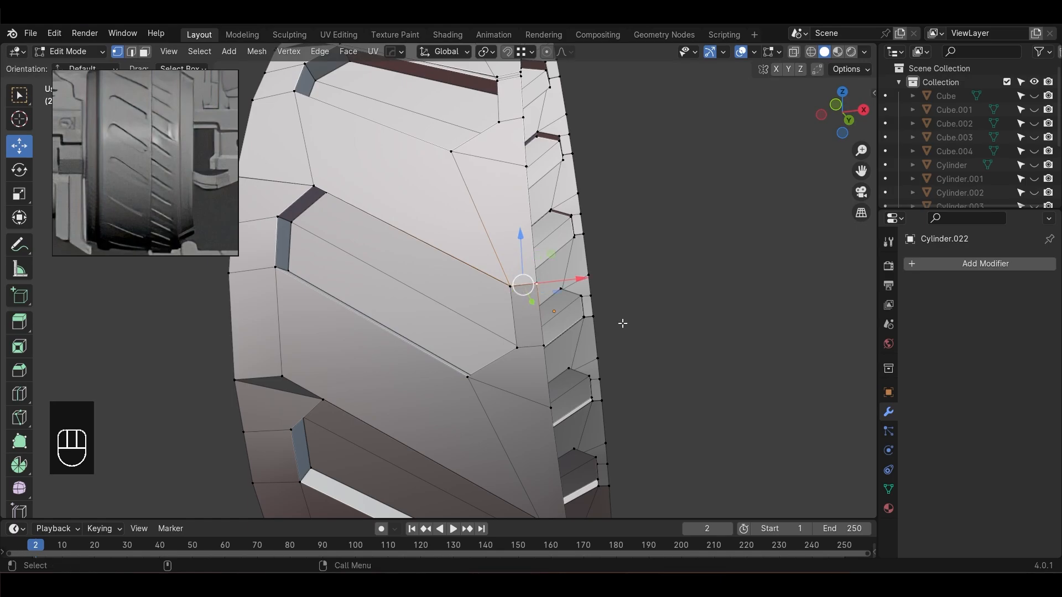
key("ctrl+z")
left_click_drag(622, 320, 684, 303, "alt")
key("q")
key("Escape")
left_click(554, 294, "shift")
middle_click_drag(685, 303, 585, 313, "alt")
scroll(581, 311, "up", 1)
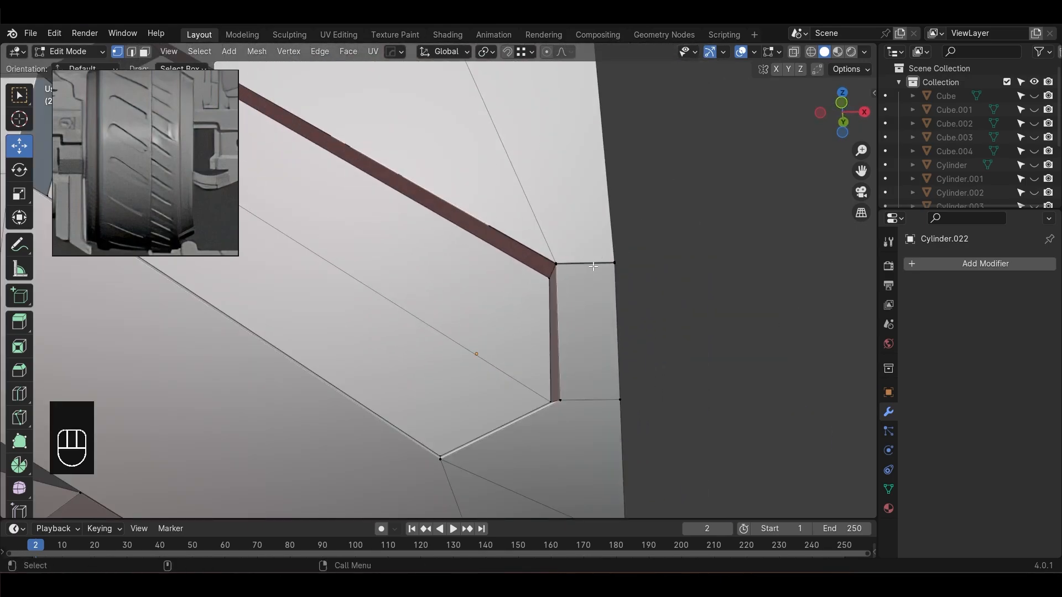
key("m")
left_click(639, 283)
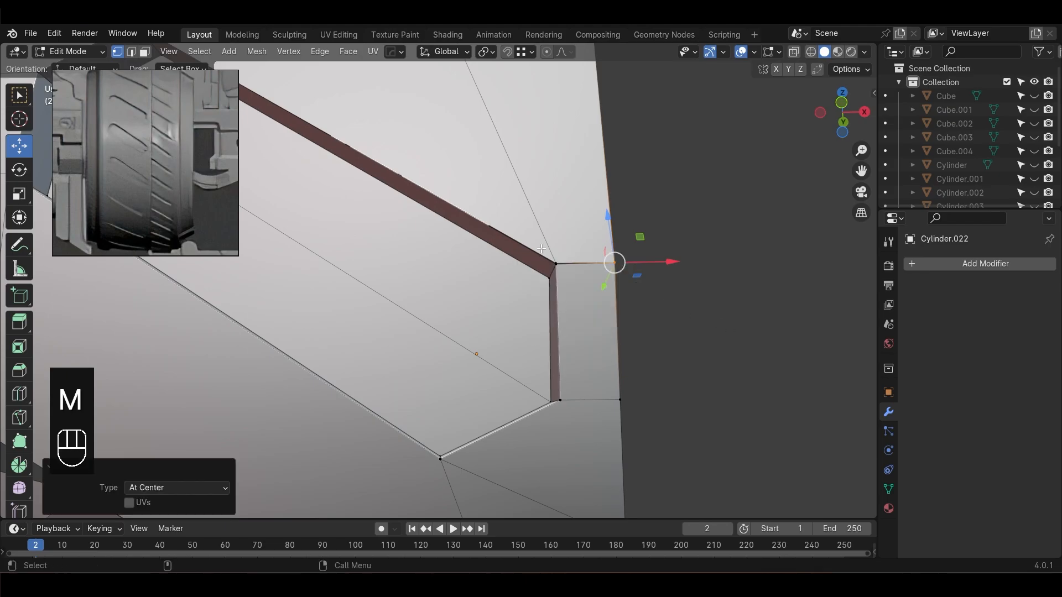
Merge the split vertices at the same groove's inner corner near the rim and at its far upper corner
left_click(576, 276)
left_click_drag(546, 260, 561, 272)
key("m")
left_click(561, 272)
middle_click_drag(310, 241, 545, 328, "alt")
left_click_drag(383, 142, 419, 166)
key("m")
left_click(419, 168)
left_click(395, 210)
Merge the two split vertices across the gap at the next segment joint up the ring
scroll(442, 210, "down", 3)
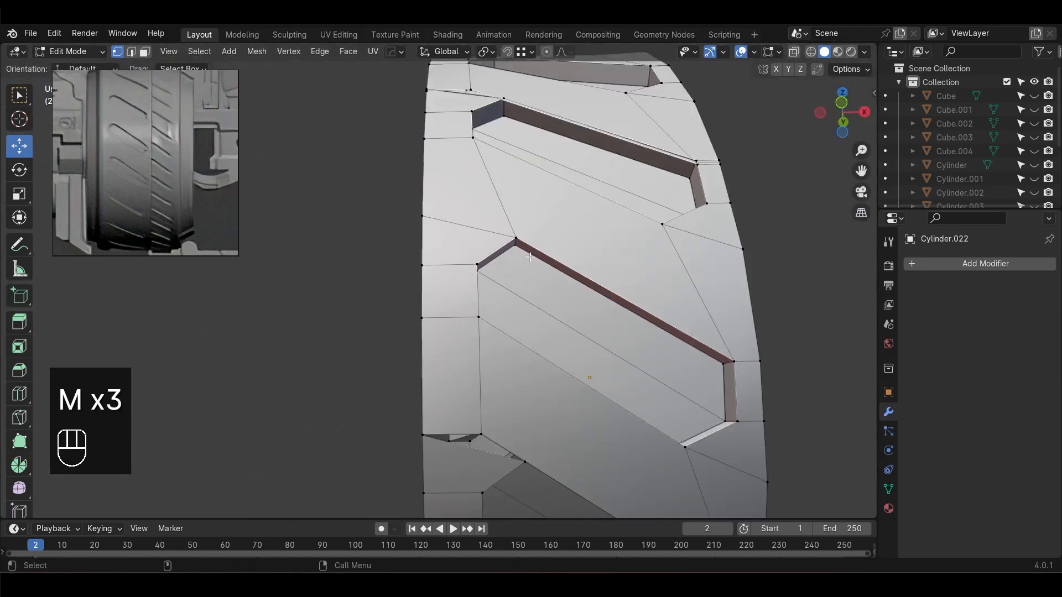
middle_click_drag(528, 175, 480, 337, "alt")
left_click_drag(480, 337, 480, 343, "alt")
left_click(427, 313)
left_click(468, 332, "shift")
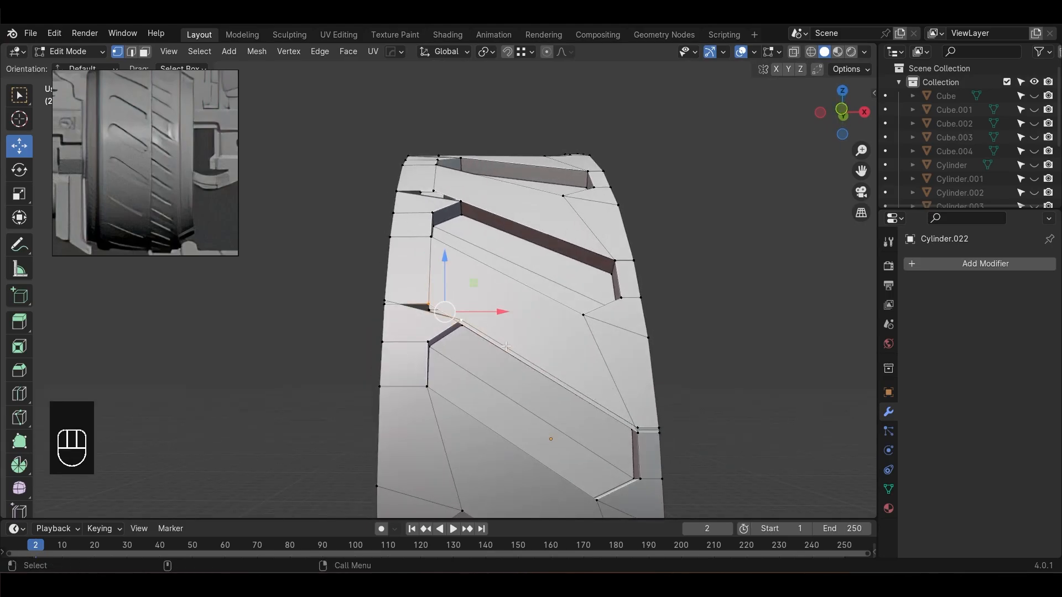
key("m")
left_click(474, 380)
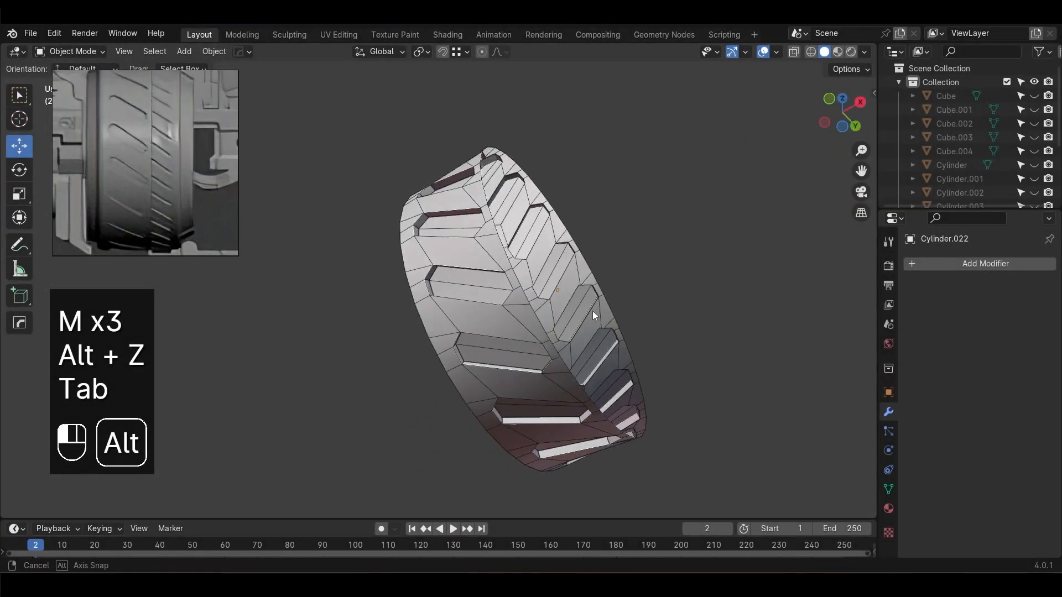
Leave and re-enter mesh editing, and select the edge loop around the ring's barrel-side rim
left_click_drag(592, 311, 559, 399, "alt")
middle_click_drag(559, 399, 460, 267, "alt")
key("Tab")
key("2")
left_click(461, 267, "alt+shift")
key("KP_1")
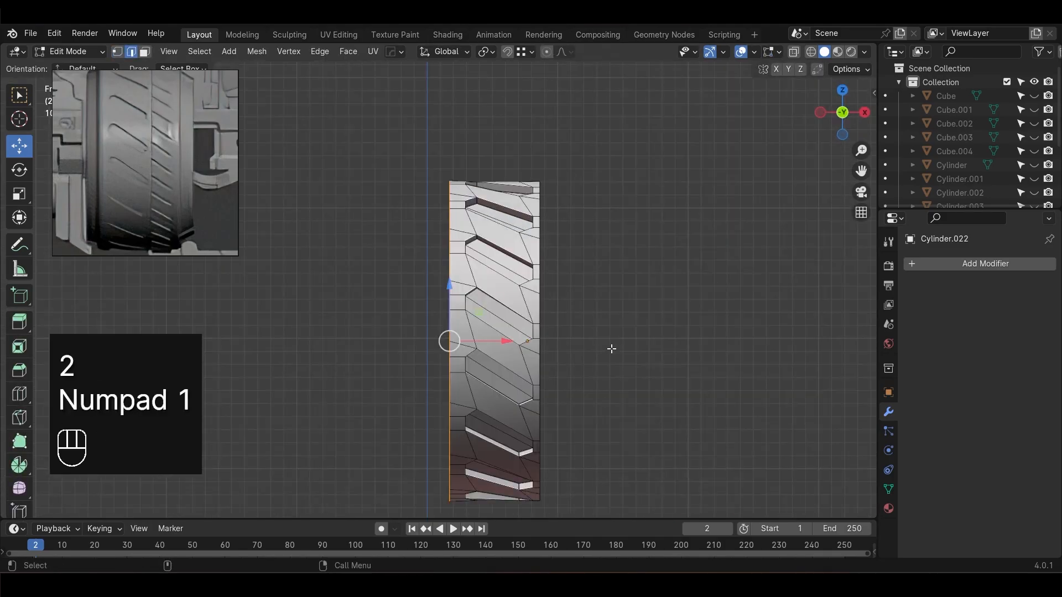
middle_click_drag(611, 349, 744, 356, "alt")
right_click_drag(744, 356, 553, 277, "alt")
left_click_drag(553, 277, 519, 258, "alt")
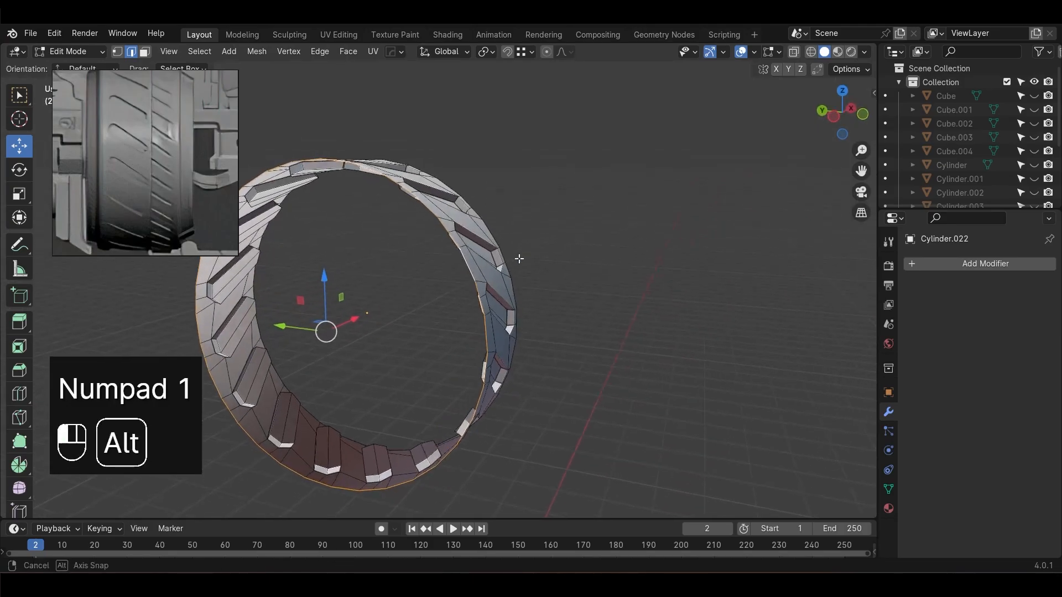
middle_click_drag(600, 260, 703, 318, "alt")
right_click_drag(702, 318, 702, 337, "alt")
left_click_drag(702, 338, 628, 243, "alt")
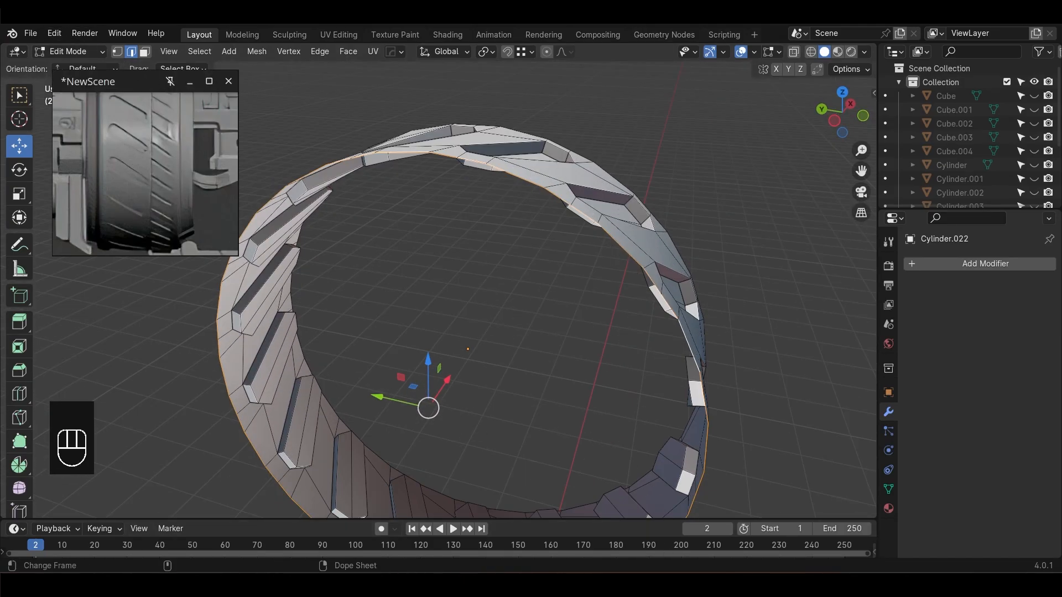
Search the add-on preferences for "loop" to check that LoopTools is enabled, and close the preferences
left_click(54, 33)
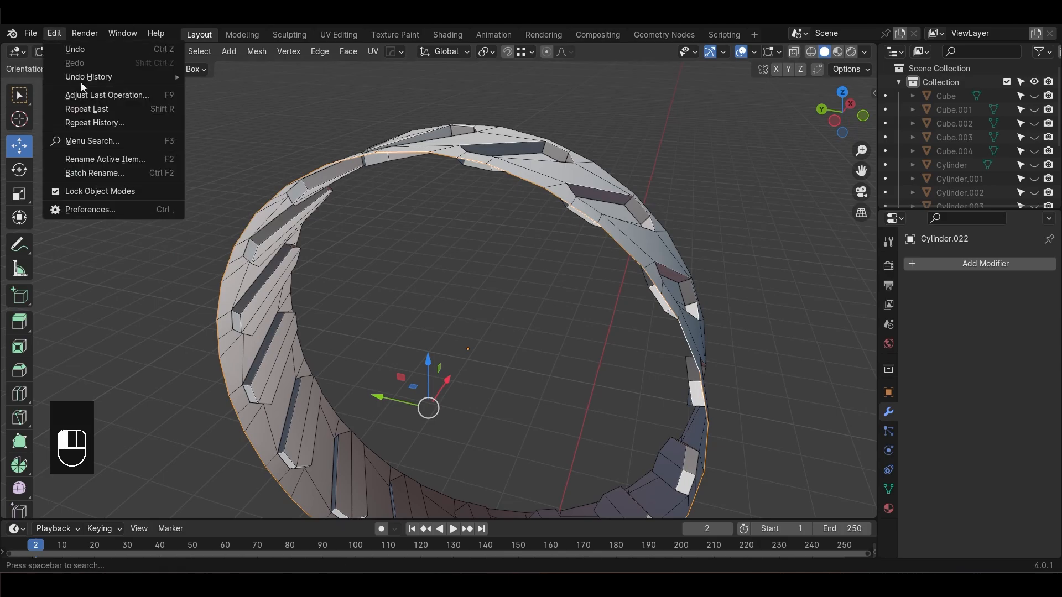
left_click(91, 209)
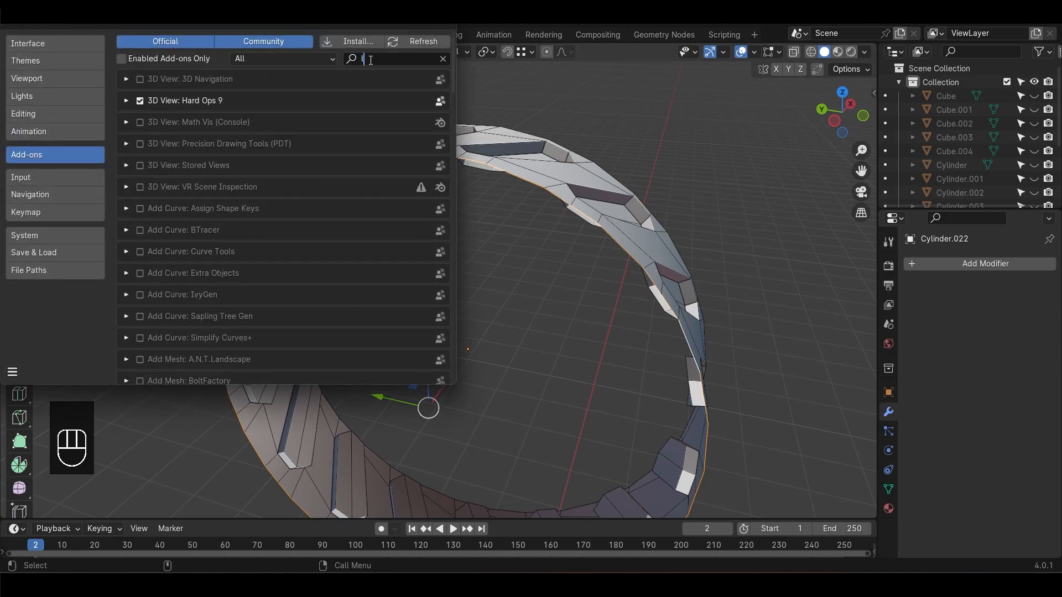
type("loop")
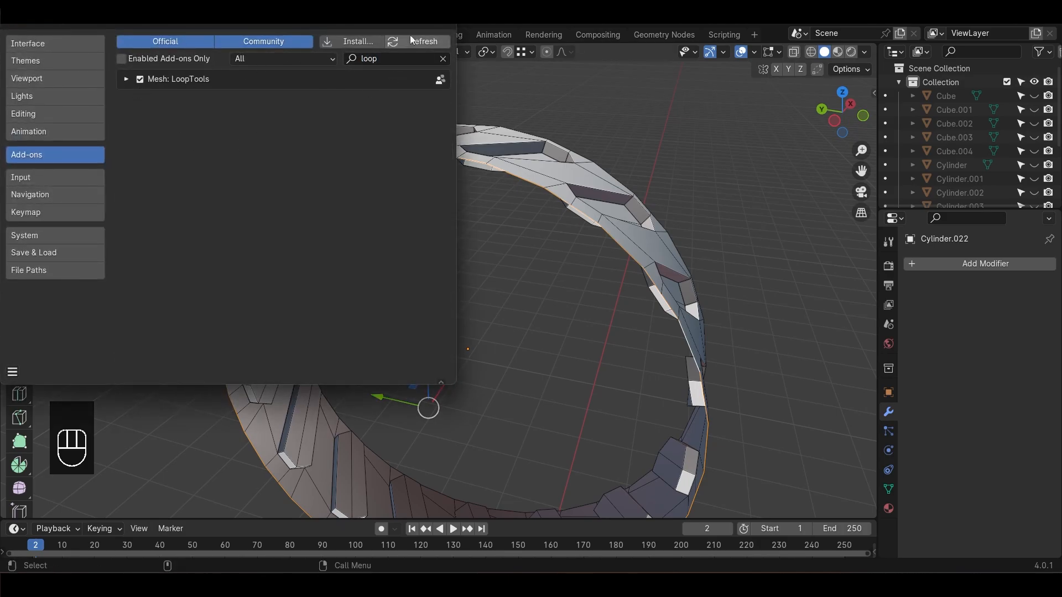
left_click(450, 28)
Make the selected barrel-side rim loop circular with LoopTools
right_click(561, 199)
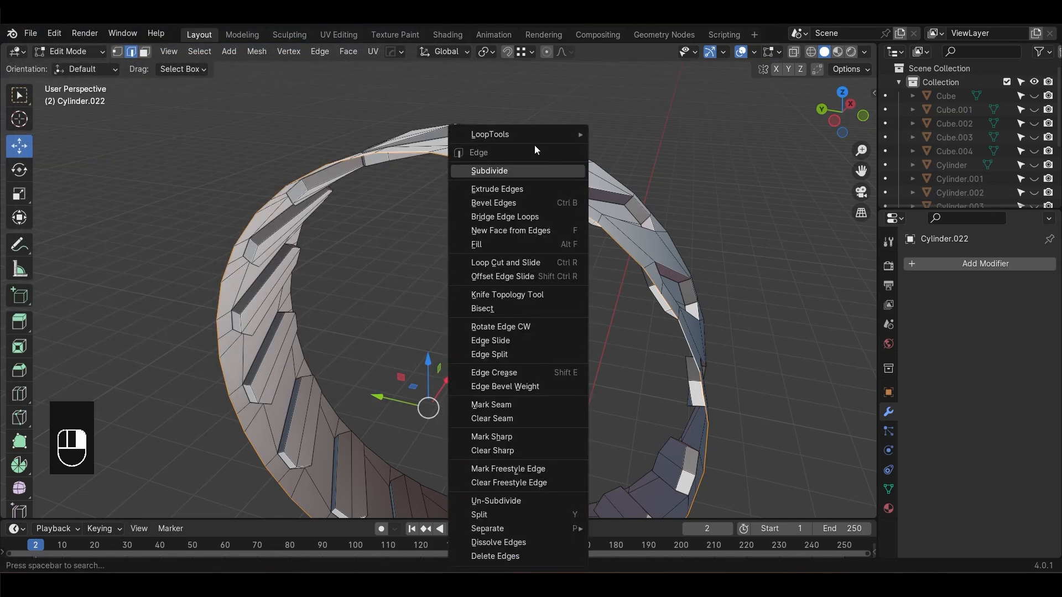
mouse_move(532, 137)
left_click(635, 145)
middle_click_drag(635, 144, 562, 222, "alt")
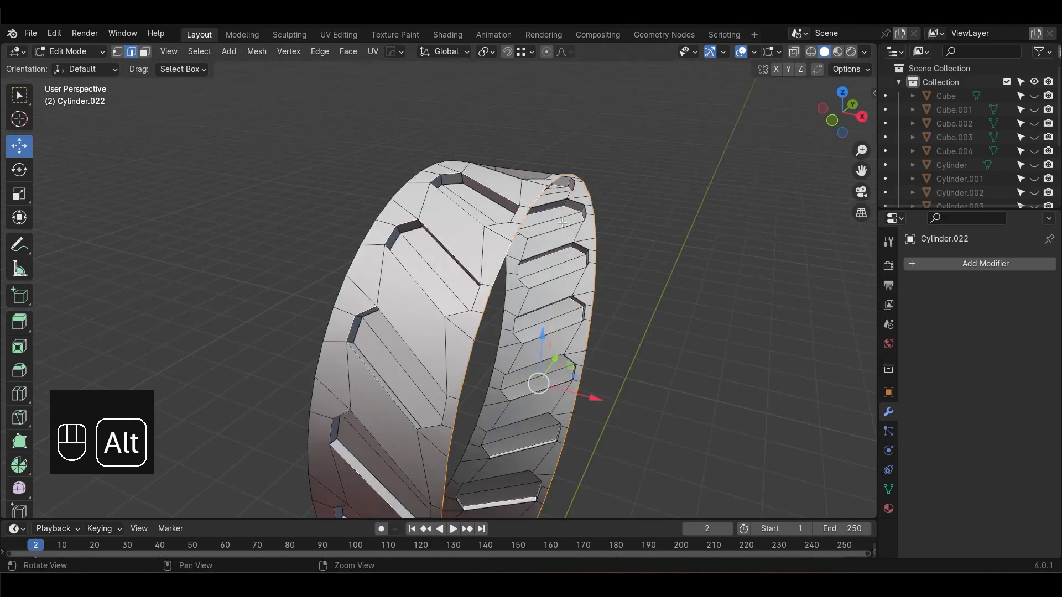
Try to make the opposite rim's edge loop circular with LoopTools, and undo the attempt
right_click(562, 222)
middle_click_drag(611, 145, 531, 282, "alt")
key("ctrl+z")
key("ctrl+z")
Merge the remaining split vertices at the segment joint along the ring's opposite rim
key("1")
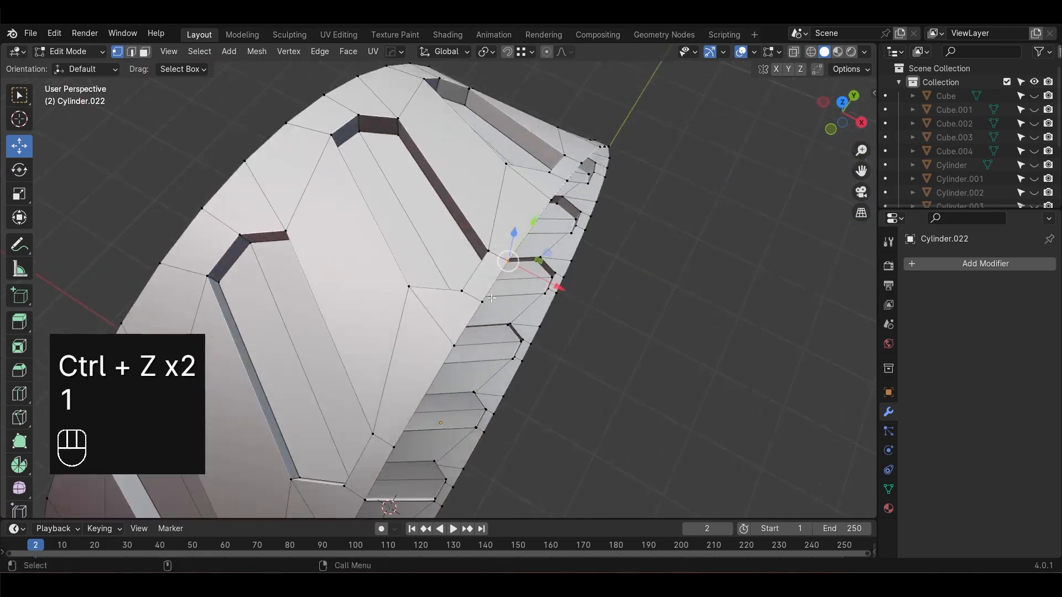
key("m")
left_click(614, 312)
left_click_drag(535, 223, 526, 237)
scroll(583, 284, "up", 2)
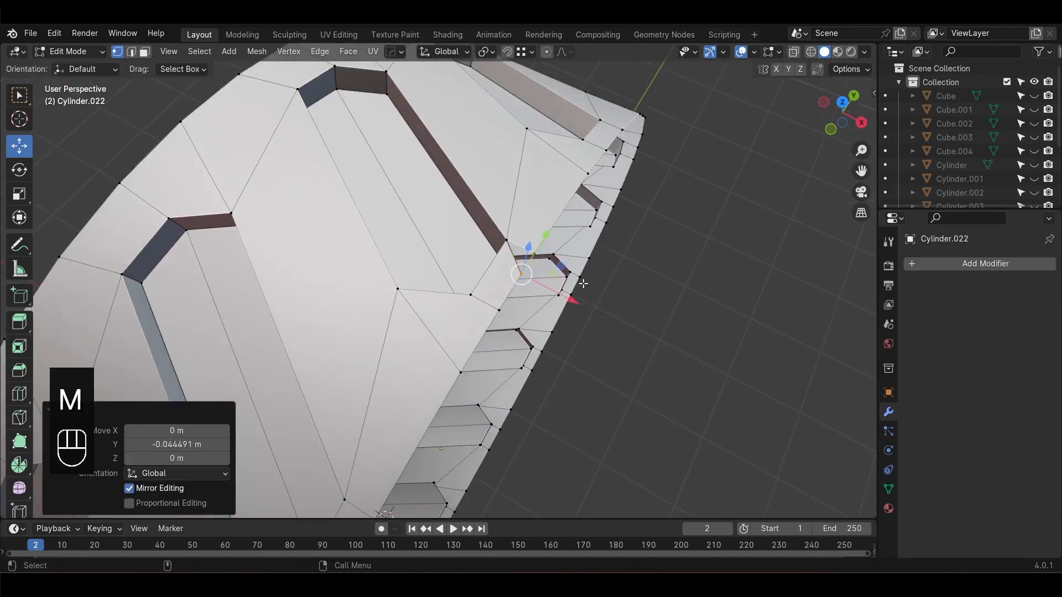
left_click(533, 255, "shift")
key("m")
left_click(493, 295)
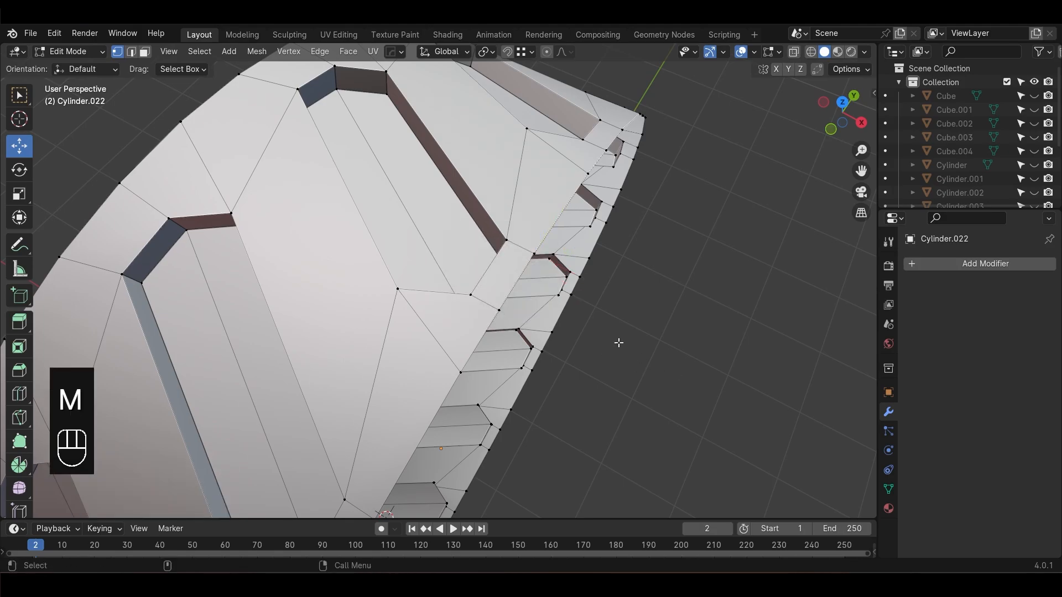
Select the edge loop around the opposite rim and make it circular with LoopTools
key("2")
scroll(564, 256, "down", 4)
right_click(549, 248)
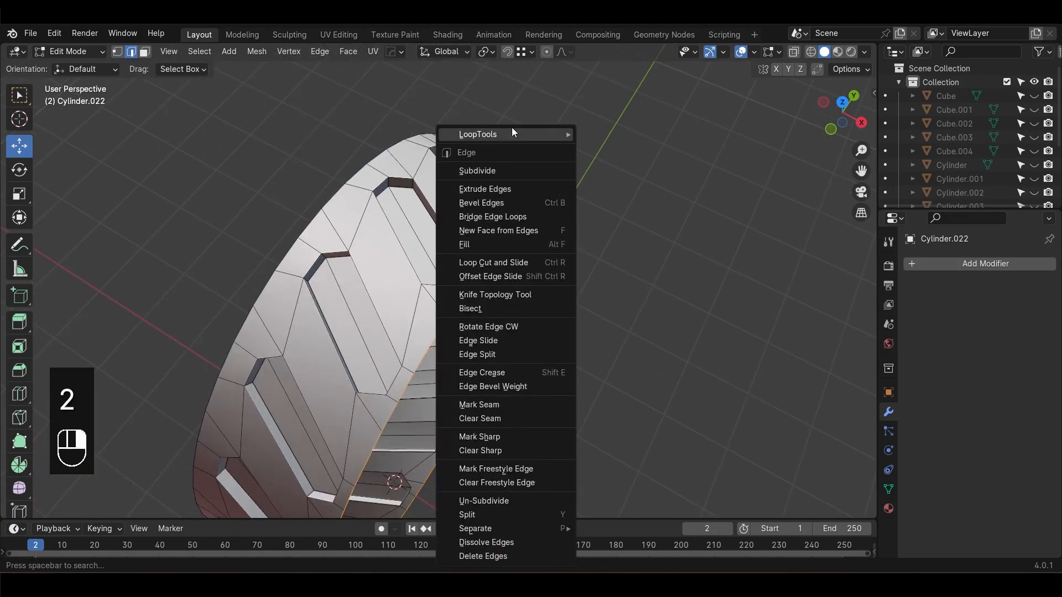
left_click(609, 148)
Select the ring's barrel-side rim edge loop, leave mesh editing and unhide all gun parts in front view
middle_click_drag(669, 304, 611, 346, "alt")
key("Tab")
middle_click_drag(541, 358, 710, 369)
key("Tab")
left_click(400, 297, "alt+shift")
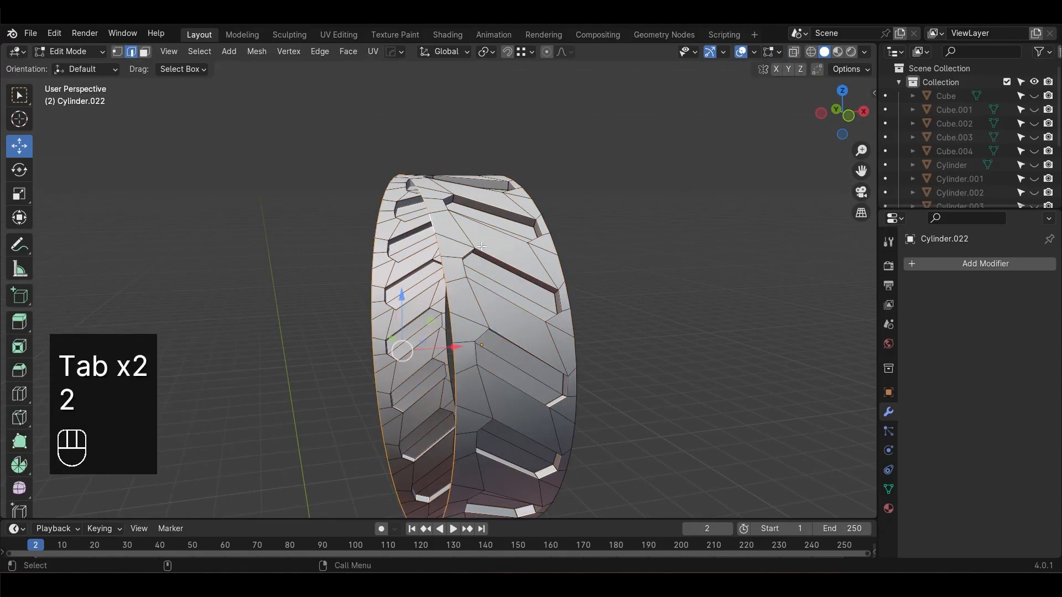
key("KP_1")
key("Tab")
key("alt+h")
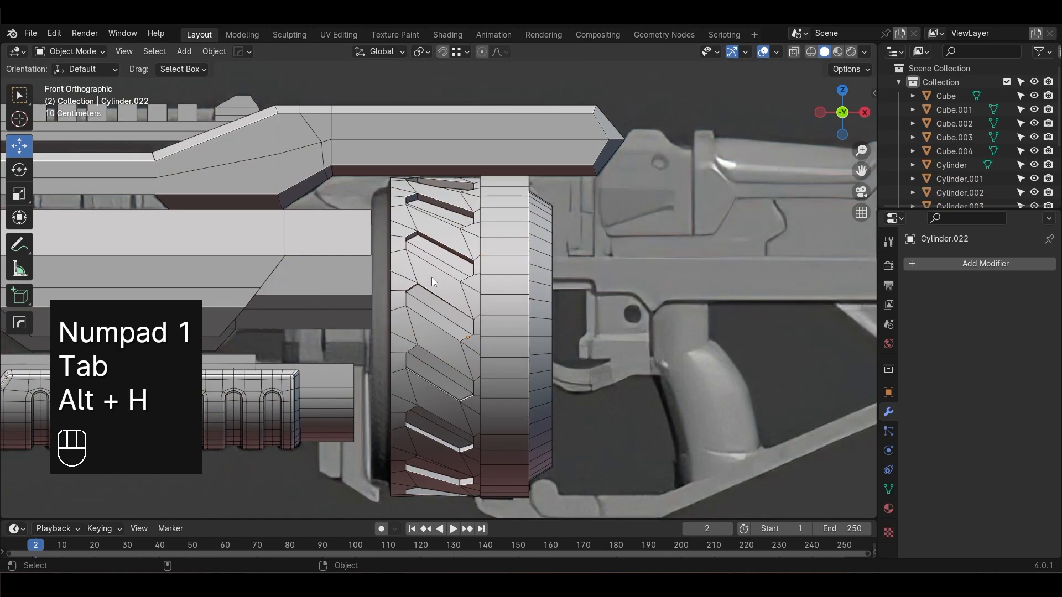
Fill the selected rim loop with a face and inset that face about 0.03 m
key("alt+z")
key("Tab")
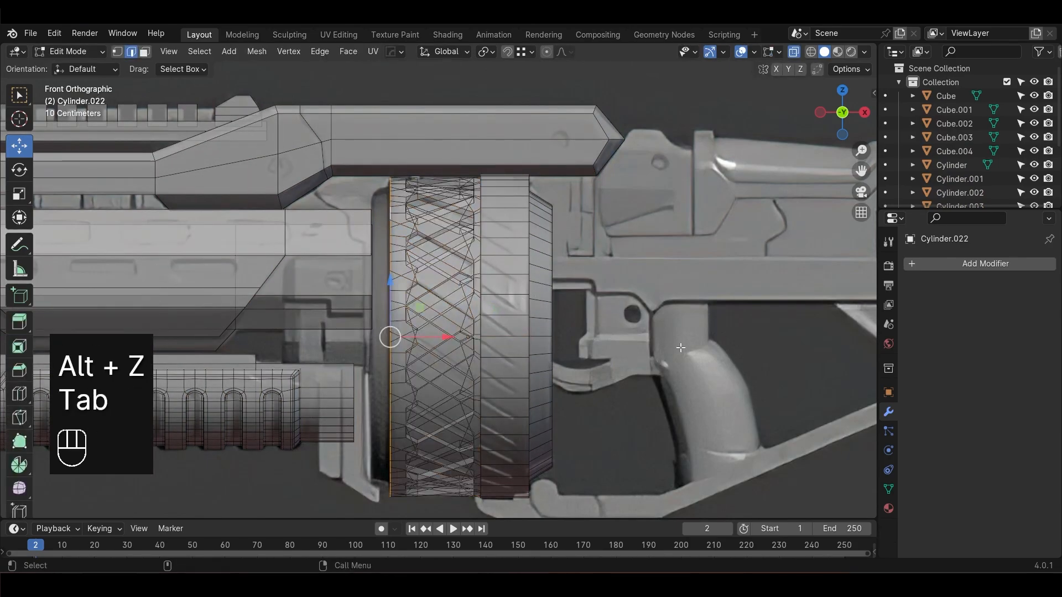
middle_click_drag(639, 337, 675, 351)
key("f")
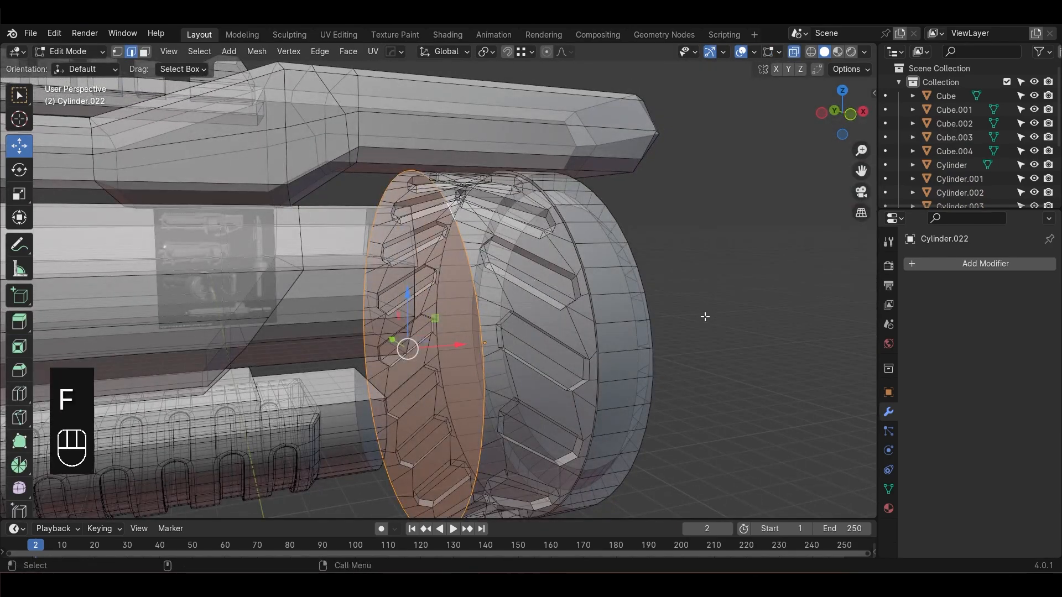
key("3")
key("alt+z")
key("i")
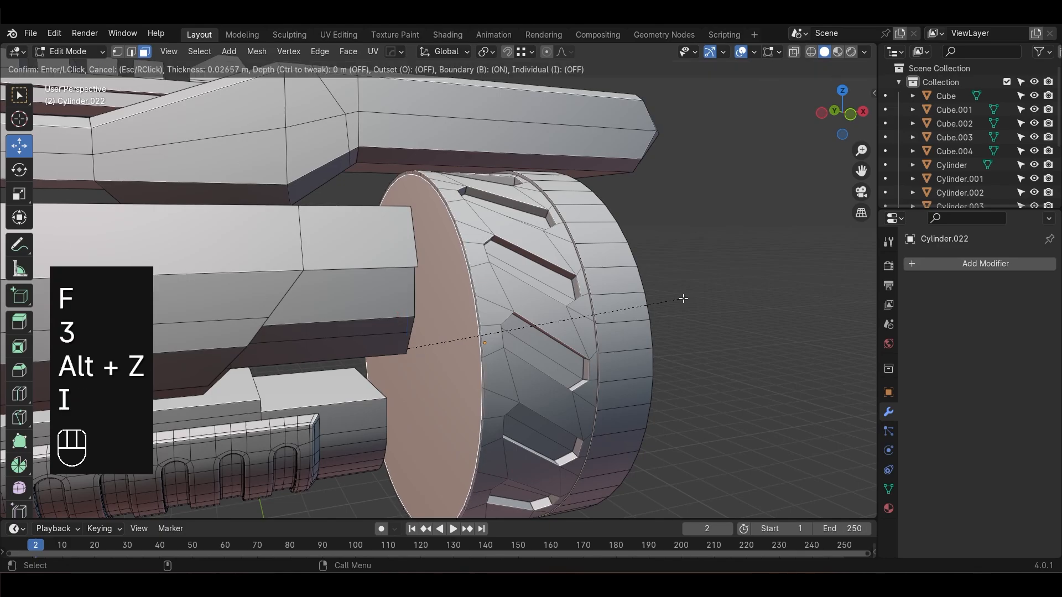
left_click(680, 299)
Extrude the inset face about 0.144 m outward toward the barrel, matching the reference in front view
key("KP_1")
key("e")
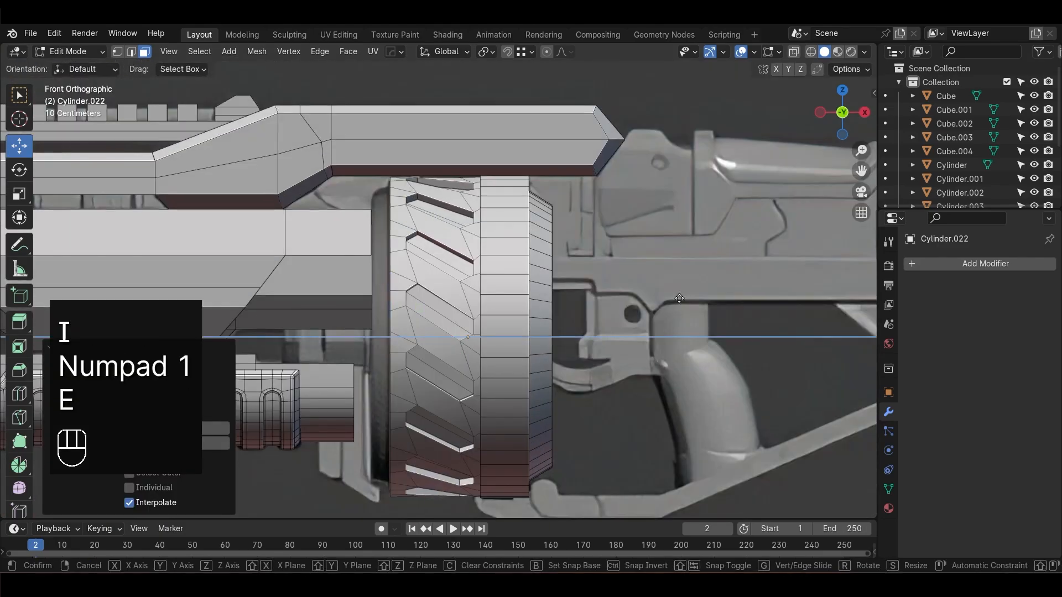
left_click(661, 303)
key("alt+z")
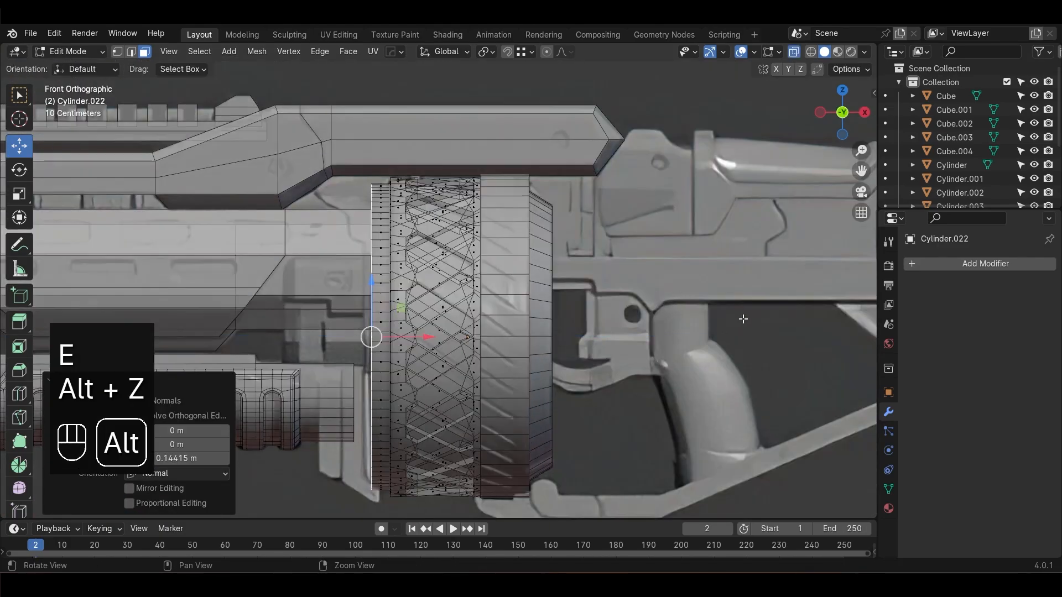
Leave mesh editing and apply the drum ring's scale
left_click_drag(628, 343, 672, 354, "alt")
key("alt+z")
key("Tab")
key("ctrl+a")
left_click(589, 322)
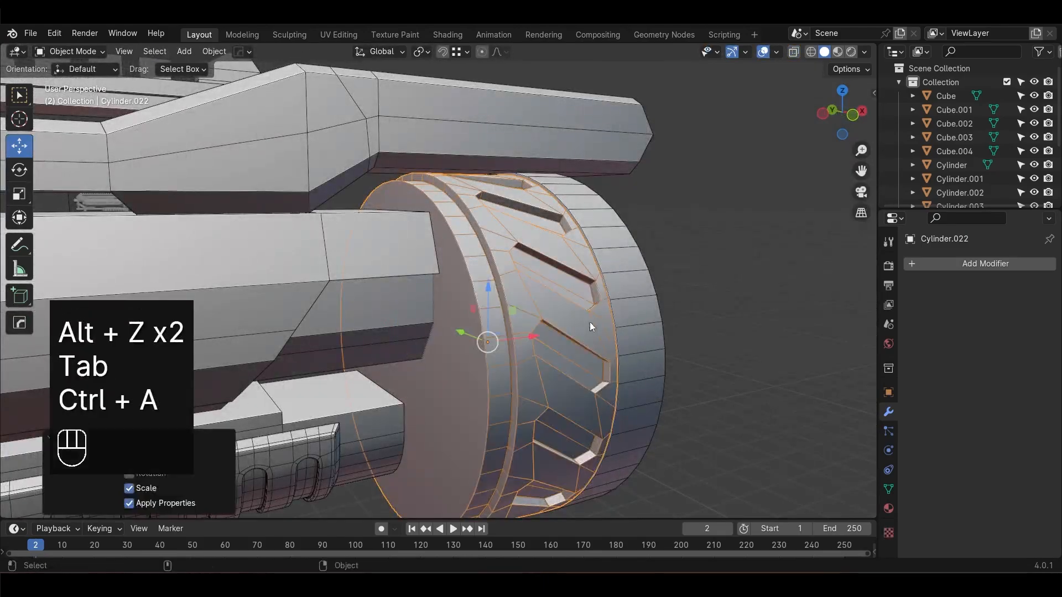
Bevel the outer edge of the ring's barrel-side cap about 0.041 m with four segments
key("Tab")
scroll(586, 304, "up", 2)
key("ctrl+b")
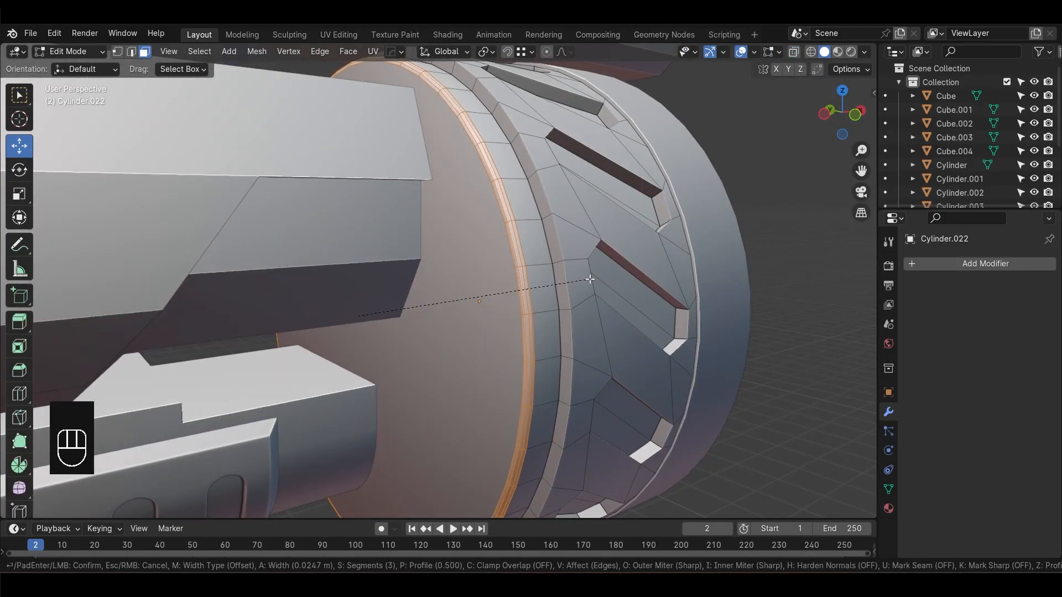
scroll(593, 282, "up", 1)
left_click(593, 282)
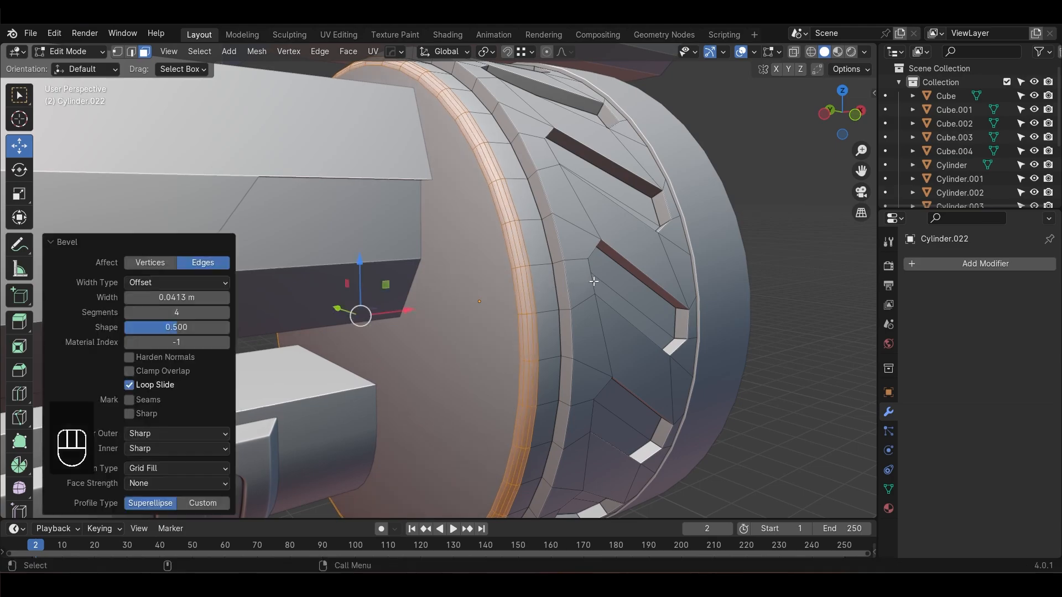
Bevel the edge loop where the cap's step meets the treaded surface about 0.009 m with three segments, and leave mesh editing
left_click(814, 420)
key("2")
left_click(568, 280, "alt")
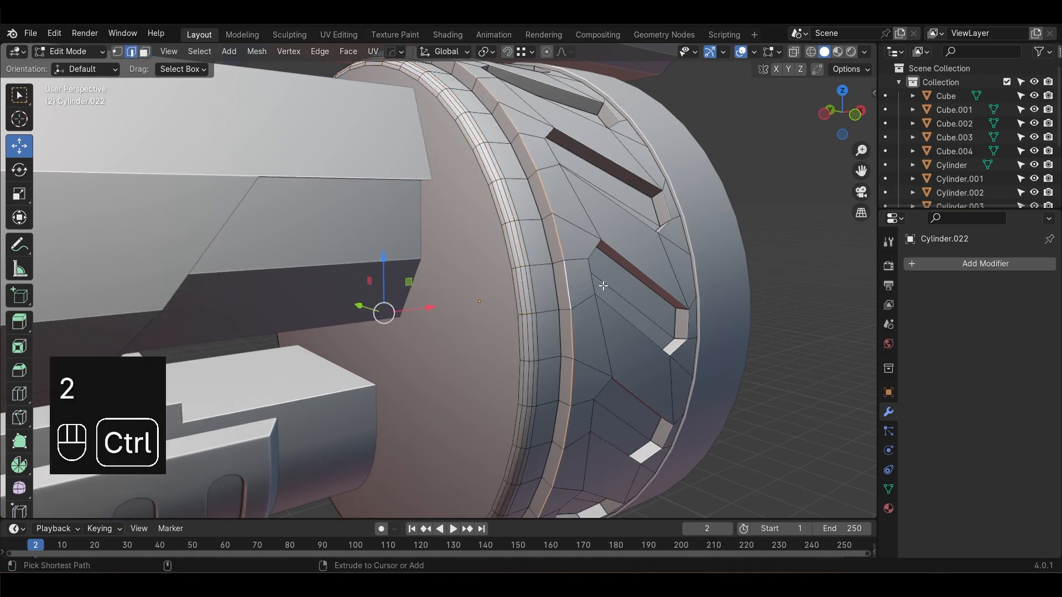
key("ctrl+b")
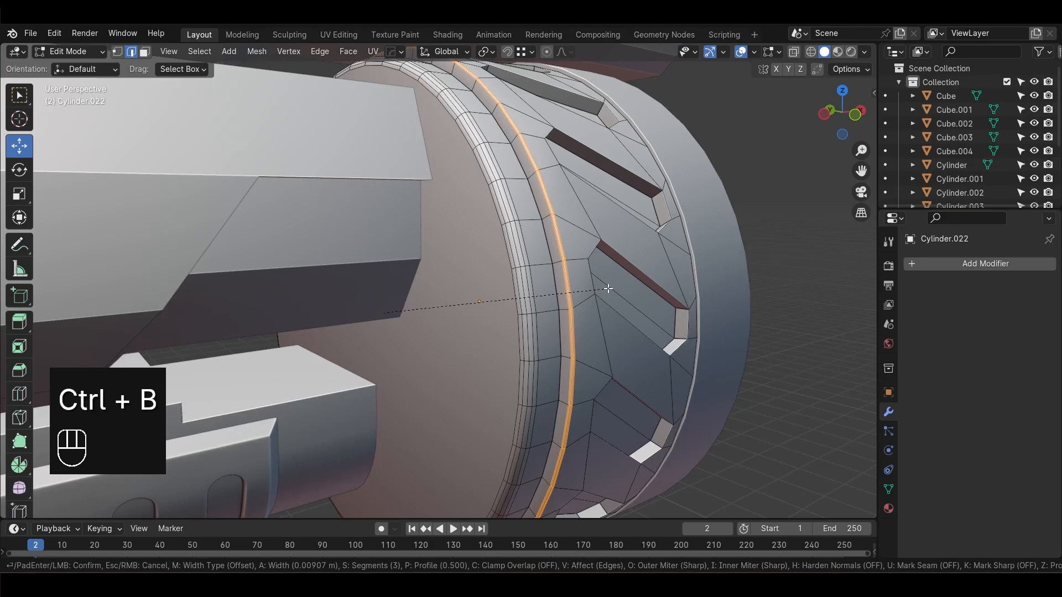
left_click(611, 290)
key("Tab")
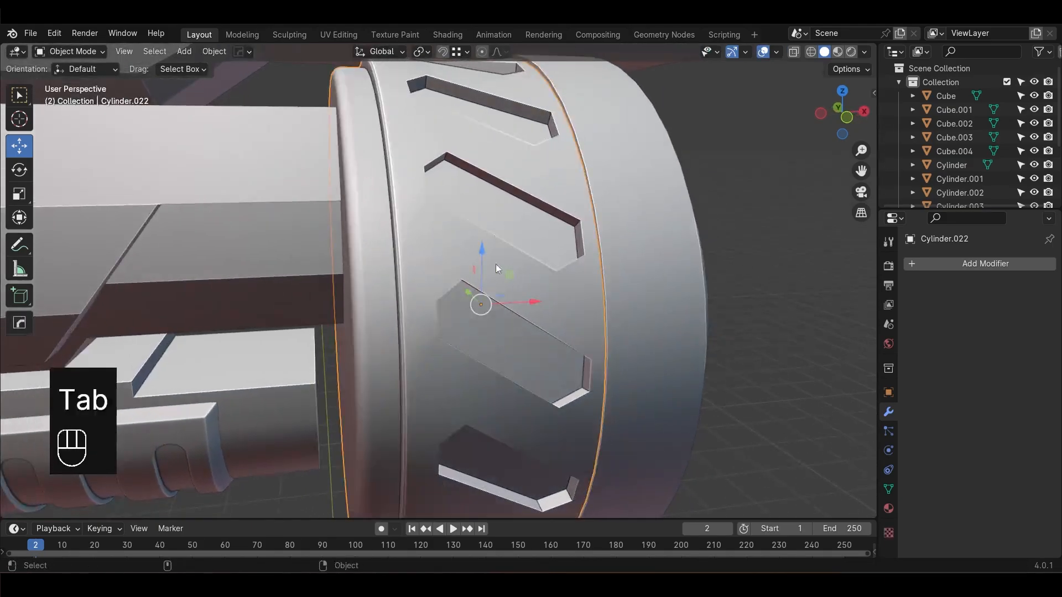
Isolate the drum ring and select the edge loop around its open rim away from the barrel
key("shift+h")
middle_click_drag(496, 263, 393, 211)
key("Tab")
key("2")
left_click(394, 211, "alt+shift")
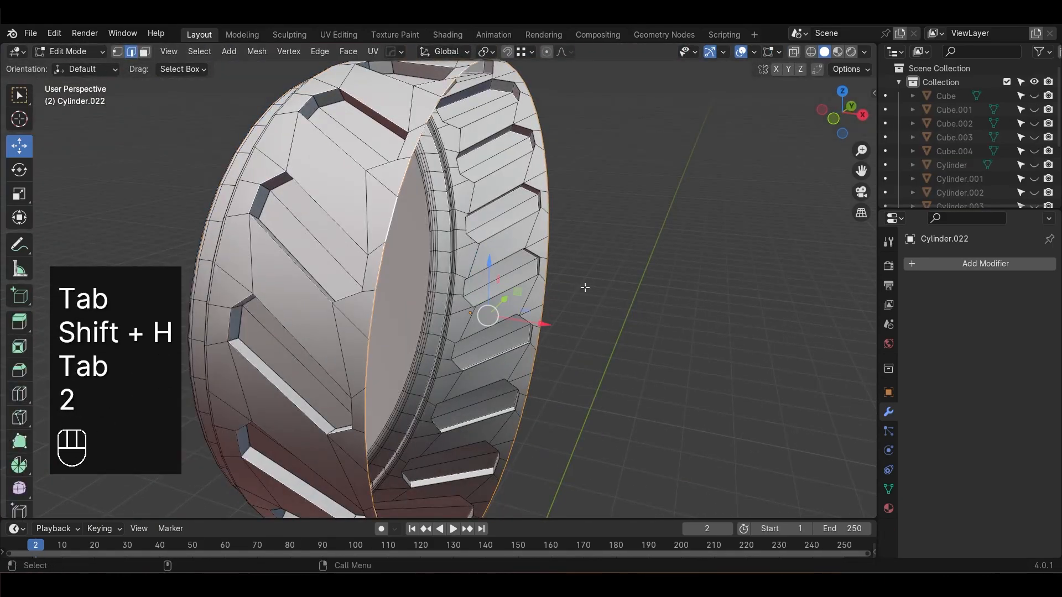
left_click(680, 302)
left_click(391, 218, "alt+shift")
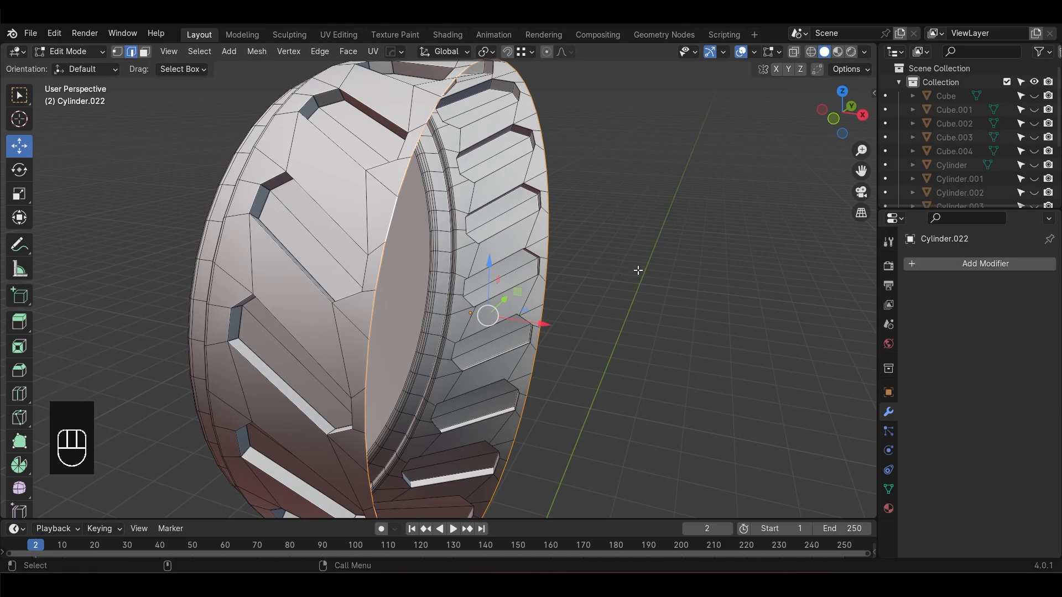
Fill the selected open rim with a face and bevel its edge 0.013 m with three segments
key("f")
key("ctrl+b")
left_click(650, 312)
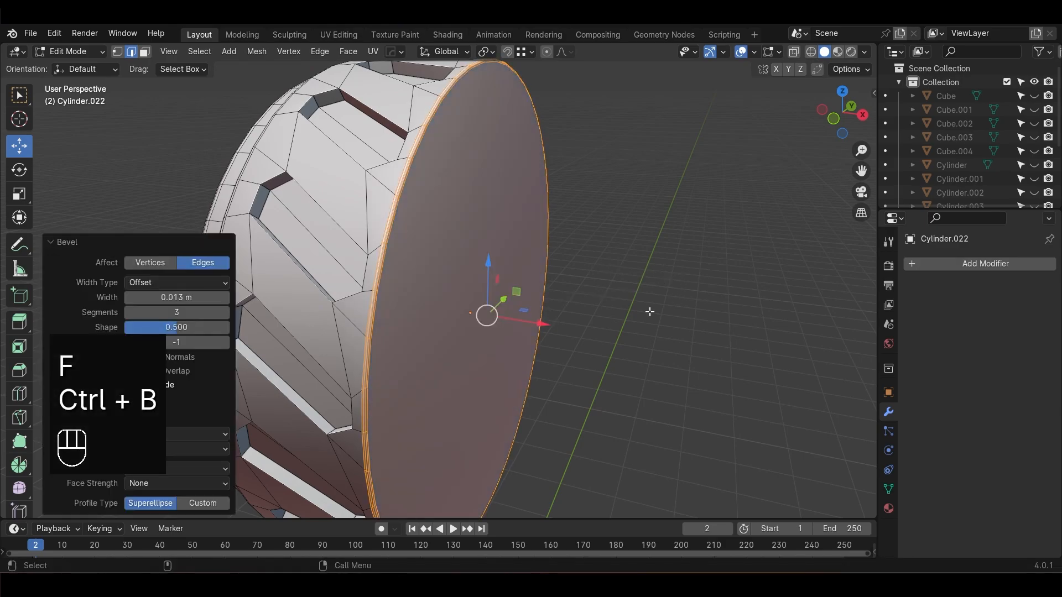
Select the edge loops of one tread groove and extend the selection to similar edges by face angles
middle_click_drag(650, 312, 464, 216)
left_click(462, 211, "alt+shift")
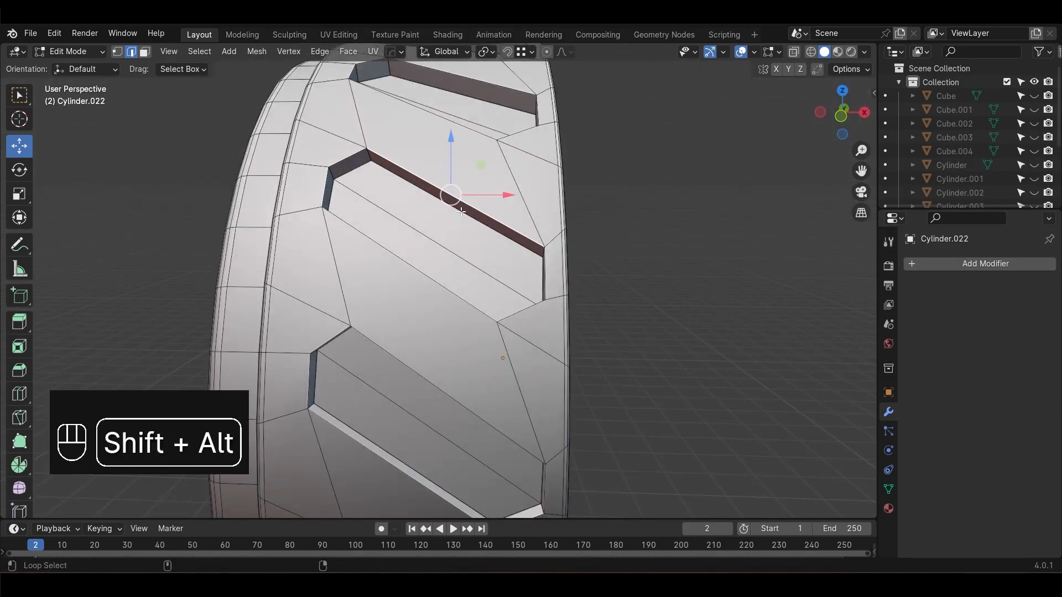
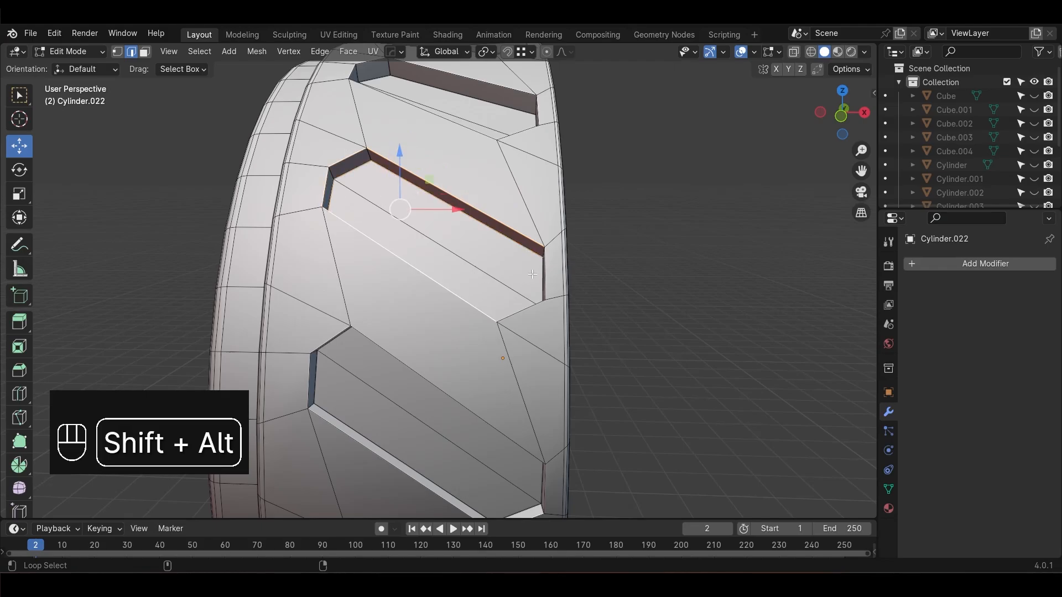
middle_click_drag(544, 283, 297, 350)
key("ctrl+z")
left_click(169, 52)
mouse_move(200, 52)
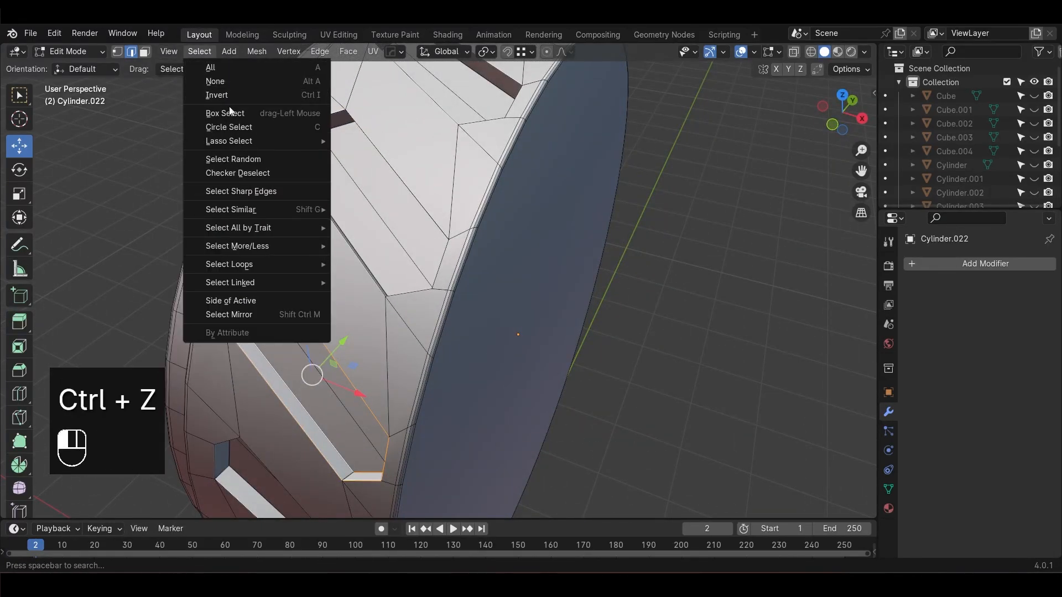
mouse_move(335, 213)
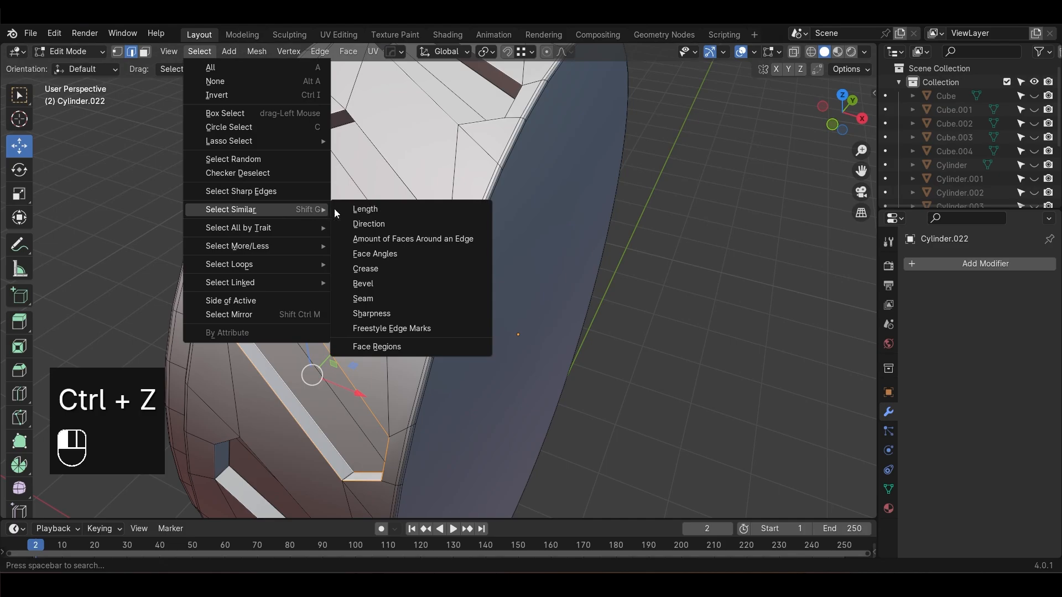
left_click(404, 254)
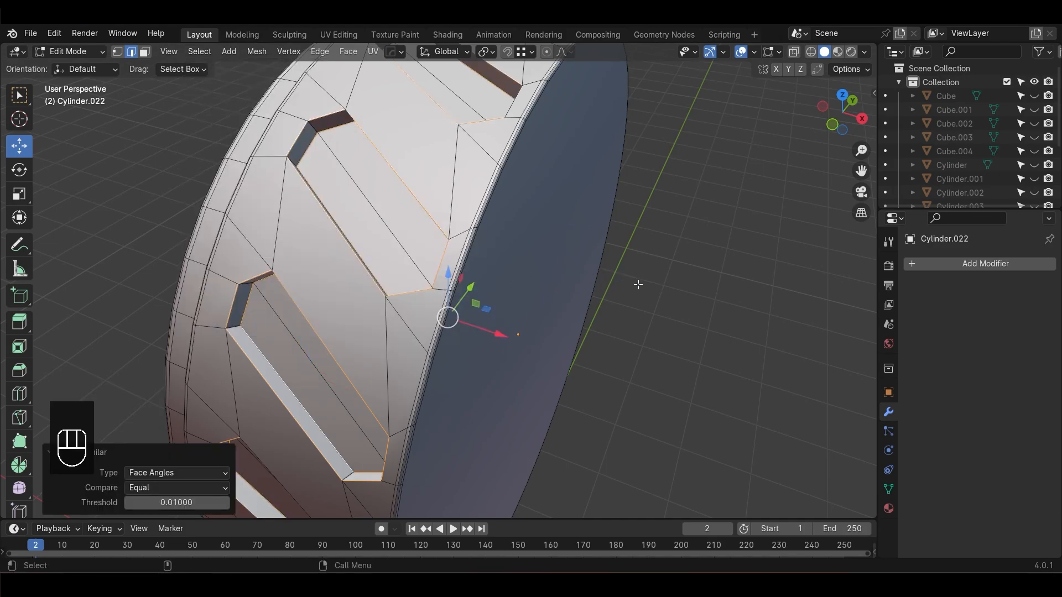
Add the missing upper and lower edge loops of the tread grooves all around the ring to the selection
middle_click_drag(638, 285, 599, 230)
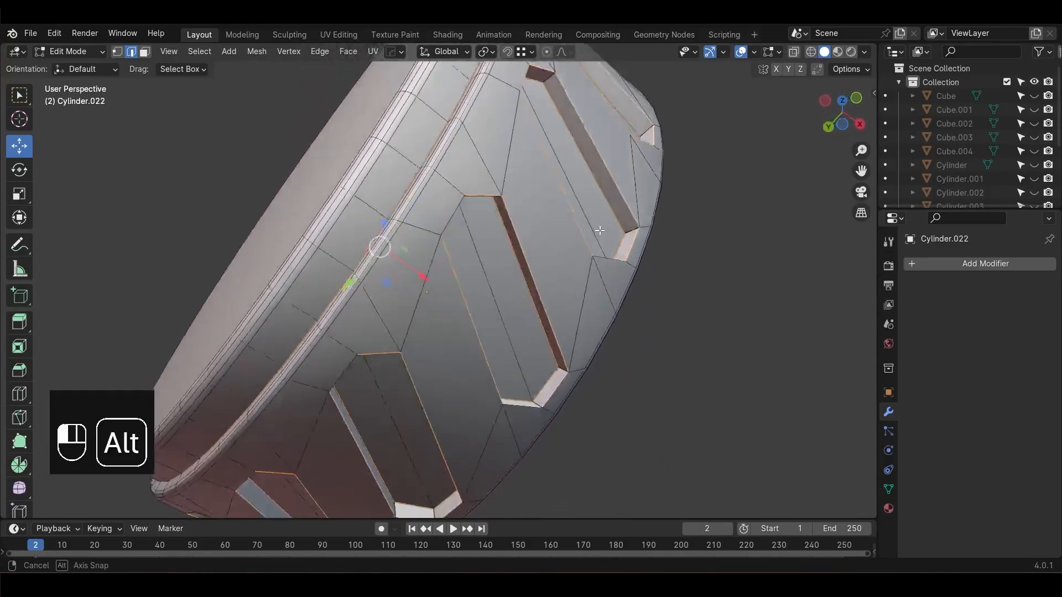
left_click_drag(600, 230, 686, 238, "alt")
left_click_drag(442, 409, 380, 343, "alt+shift")
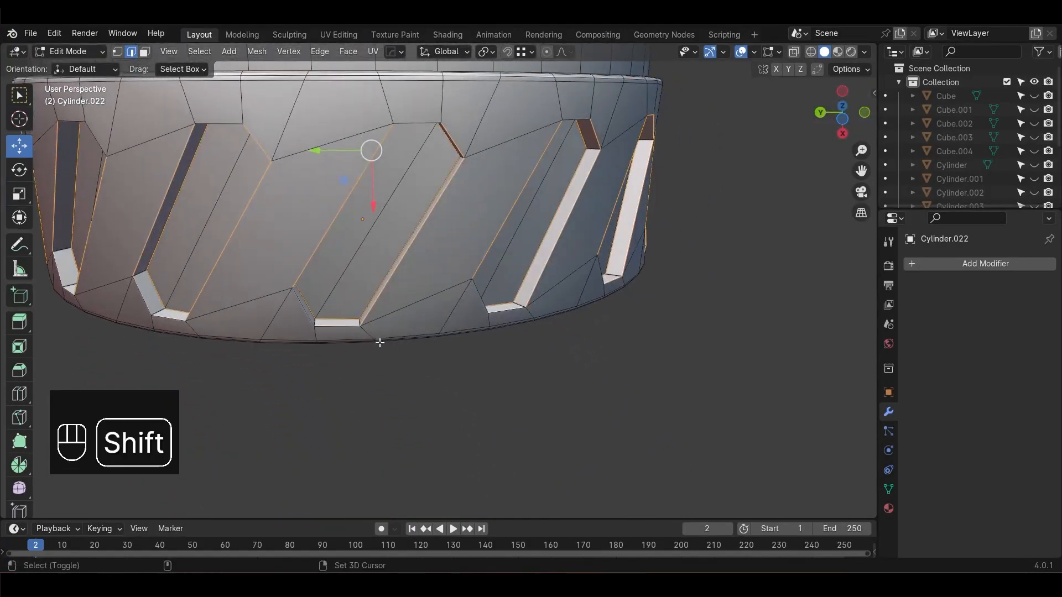
left_click(343, 326, "alt+shift")
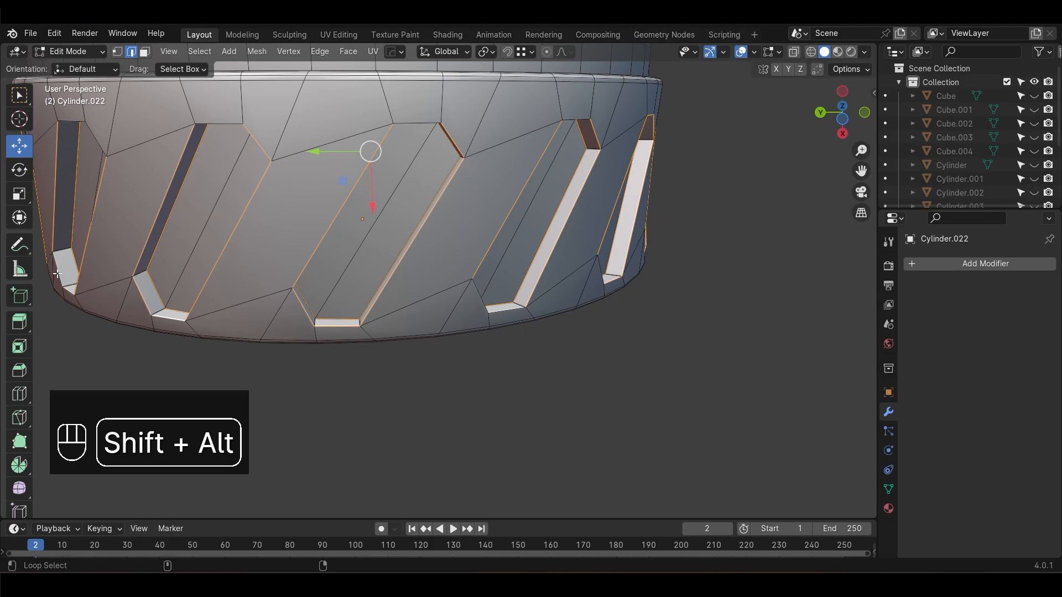
left_click_drag(540, 314, 435, 266, "alt")
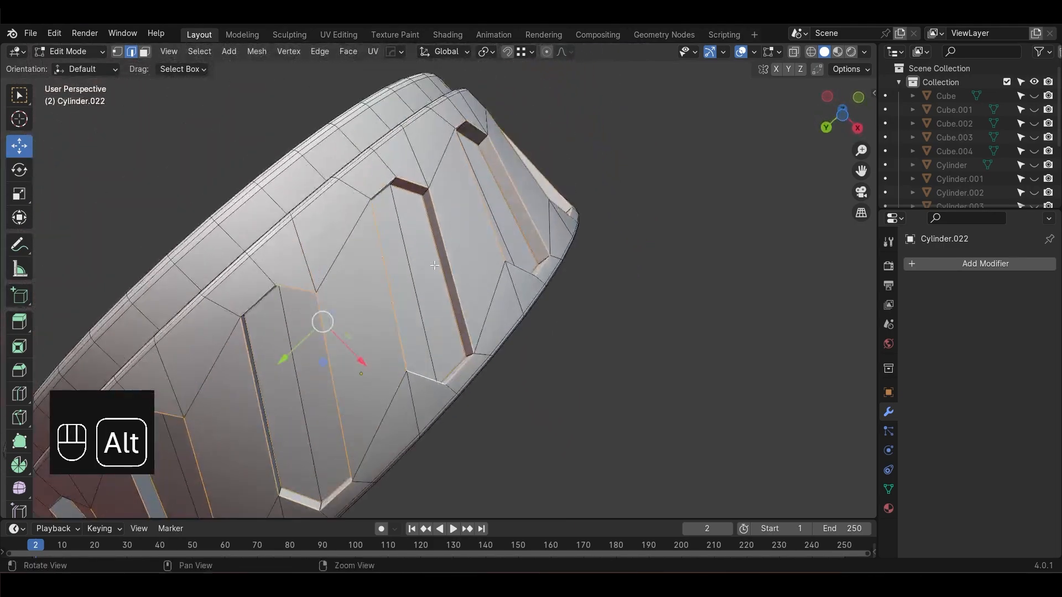
left_click_drag(387, 181, 386, 241, "alt")
left_click_drag(359, 301, 394, 370, "alt")
left_click(453, 437, "alt+shift")
left_click_drag(408, 285, 410, 323, "alt")
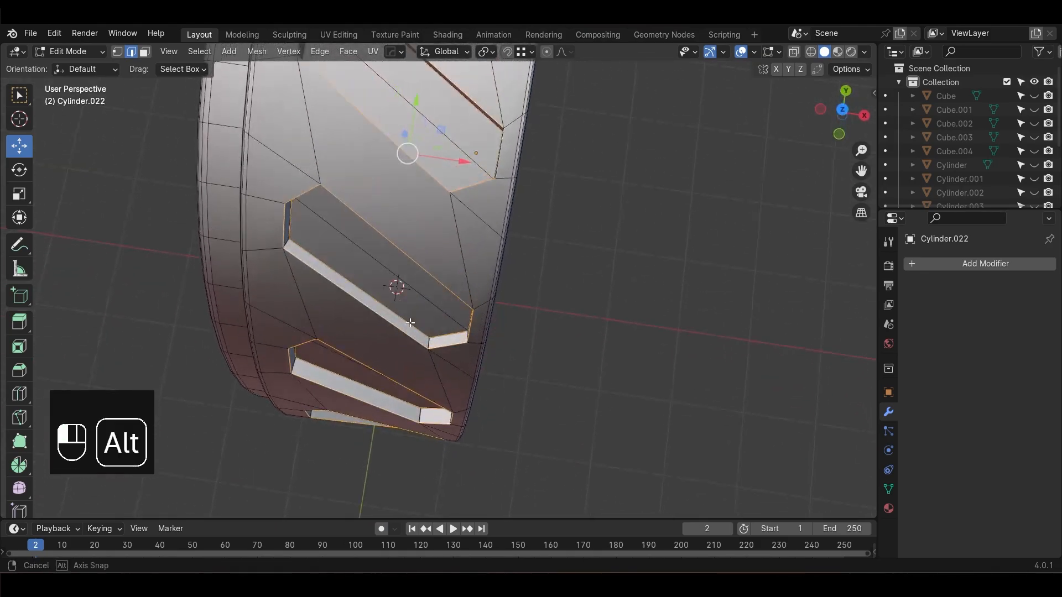
left_click_drag(432, 235, 507, 344, "alt")
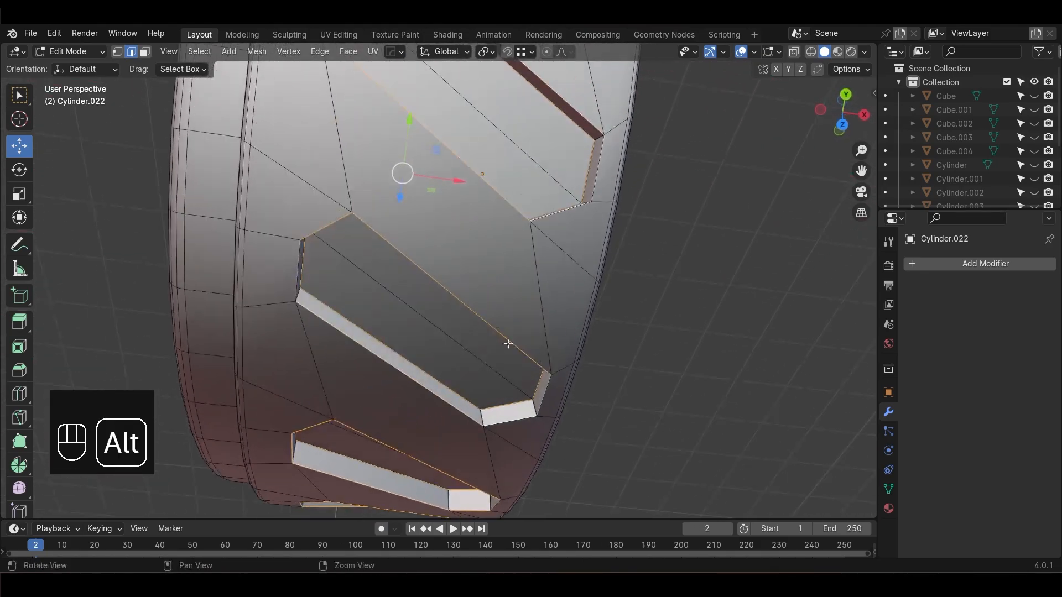
left_click_drag(522, 423, 428, 310, "alt")
left_click_drag(396, 365, 586, 317, "alt")
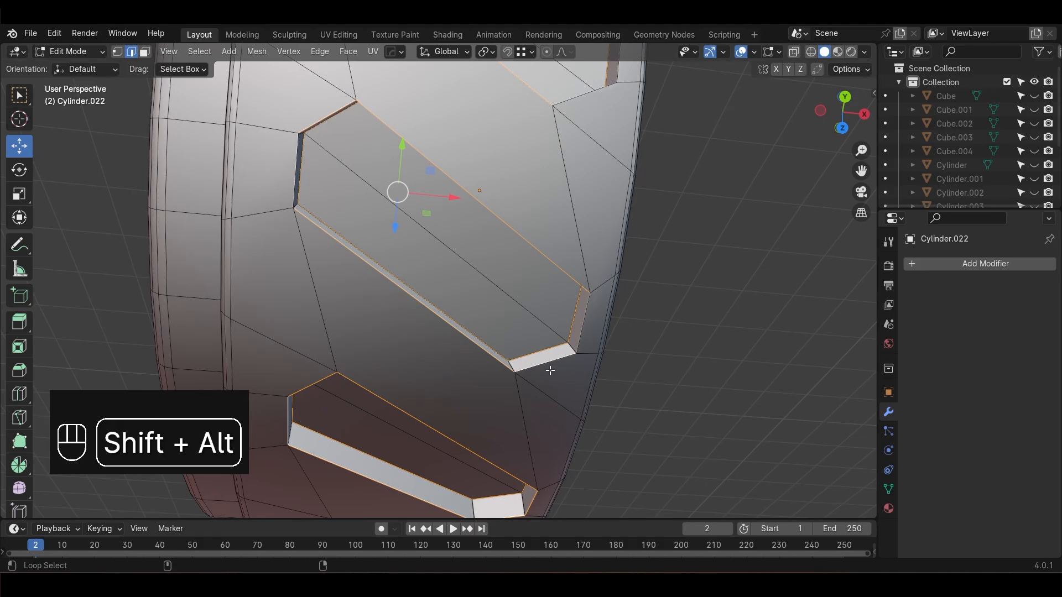
left_click(294, 156, "alt+shift")
left_click_drag(534, 185, 550, 244, "alt")
left_click(627, 335, "alt+shift")
left_click(296, 157, "alt+shift")
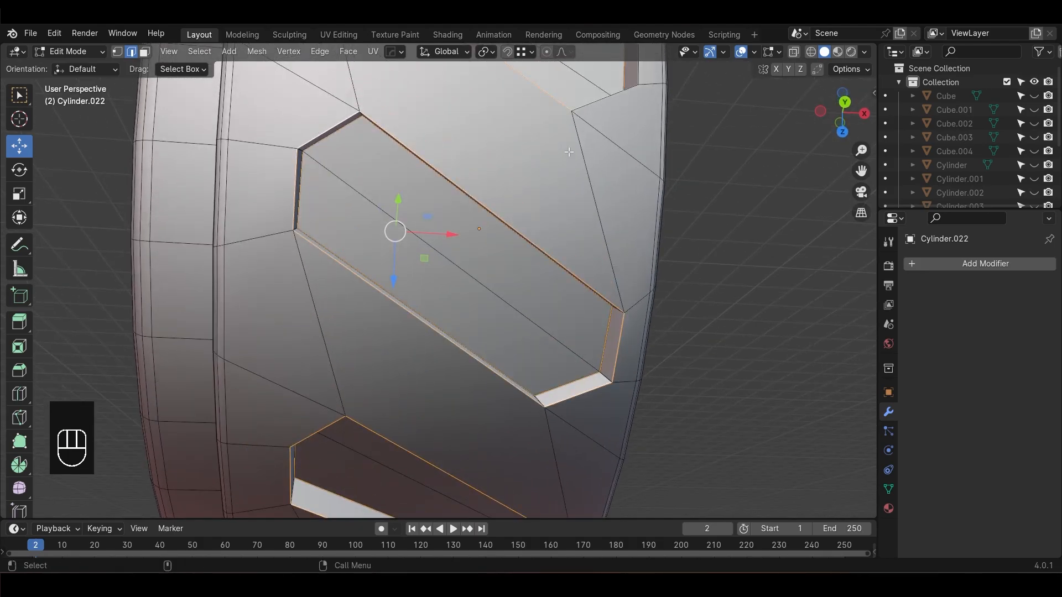
left_click_drag(569, 155, 600, 243, "alt")
left_click(546, 298, "alt+shift")
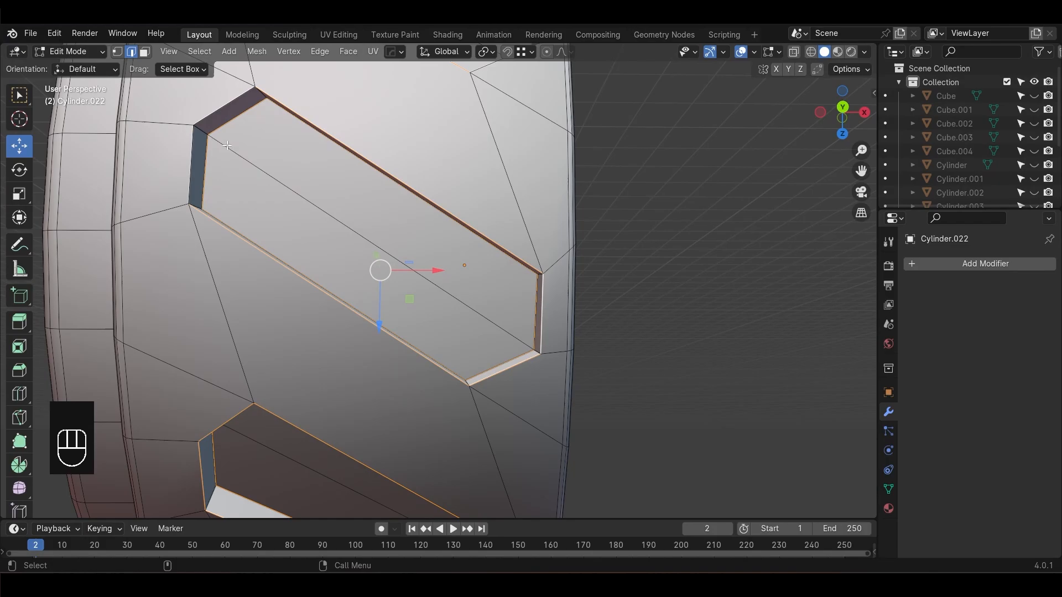
left_click(215, 115, "alt+shift")
left_click_drag(467, 348, 475, 398, "alt")
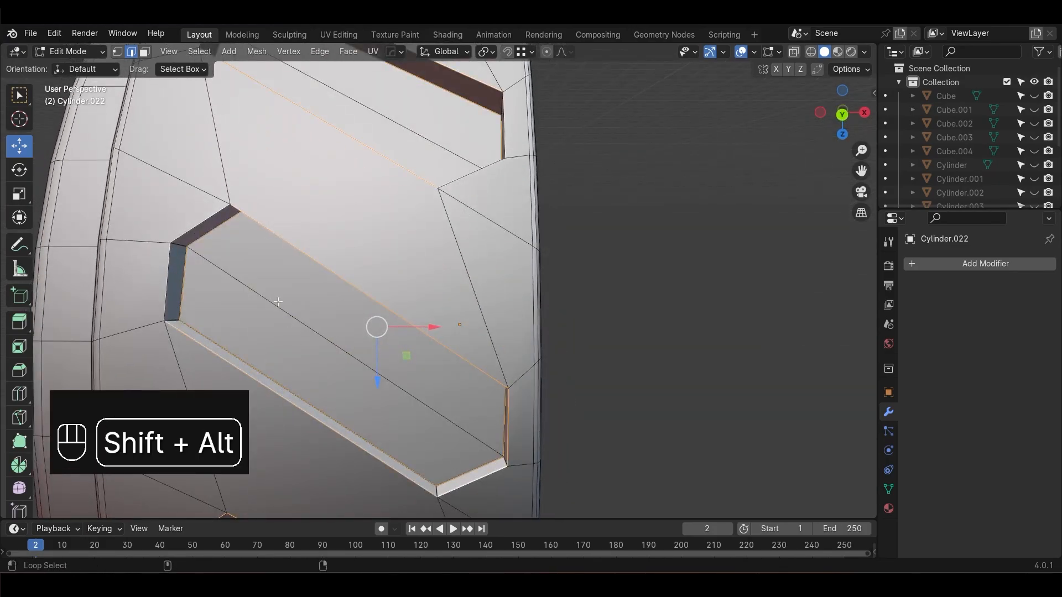
left_click_drag(607, 399, 611, 377, "alt")
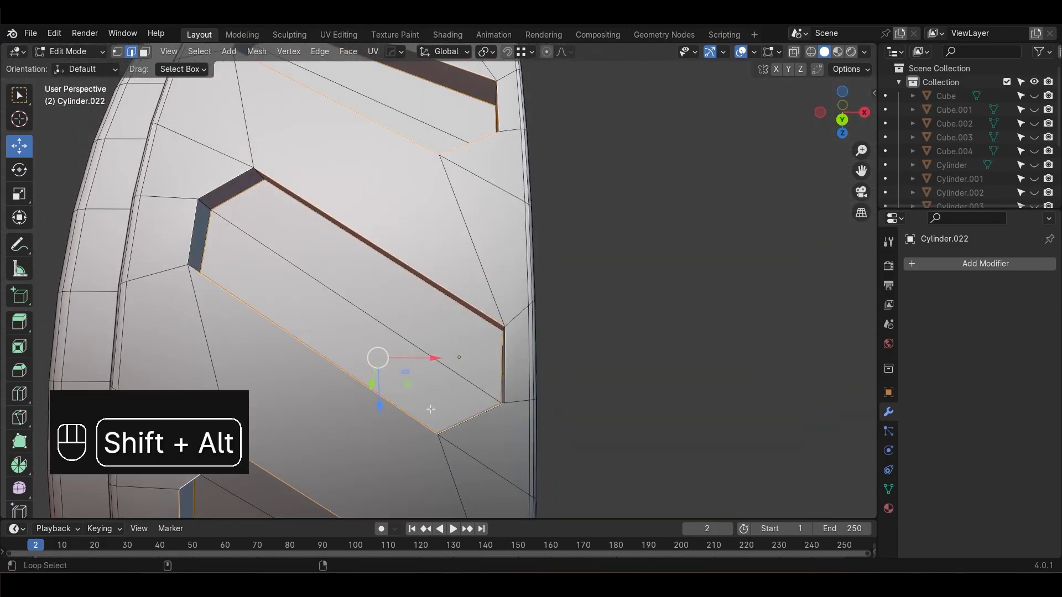
left_click_drag(478, 425, 366, 370, "alt")
left_click(366, 346, "alt+shift")
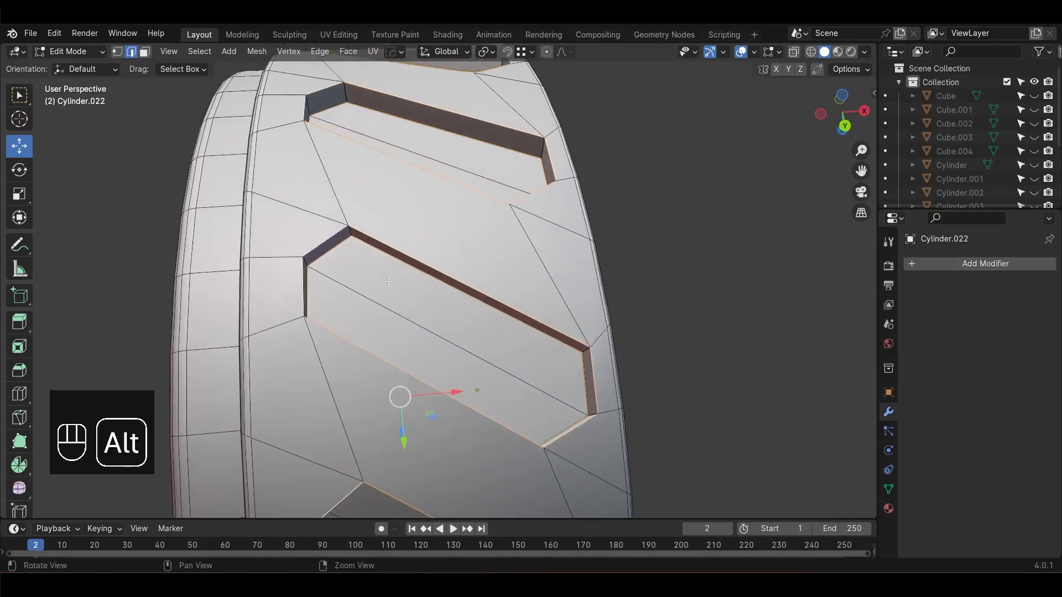
left_click(324, 245, "alt+shift")
left_click_drag(384, 185, 385, 238, "alt")
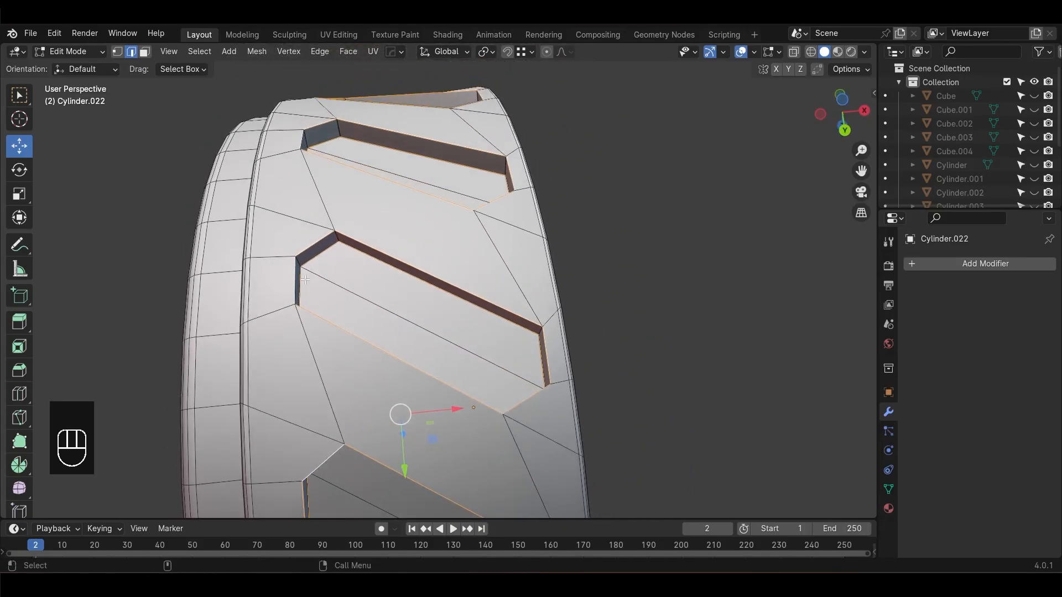
Bevel all selected groove edges about 0.015 m with three segments and leave mesh editing
left_click_drag(292, 282, 510, 281, "alt")
scroll(511, 279, "up", 3)
key("ctrl+b")
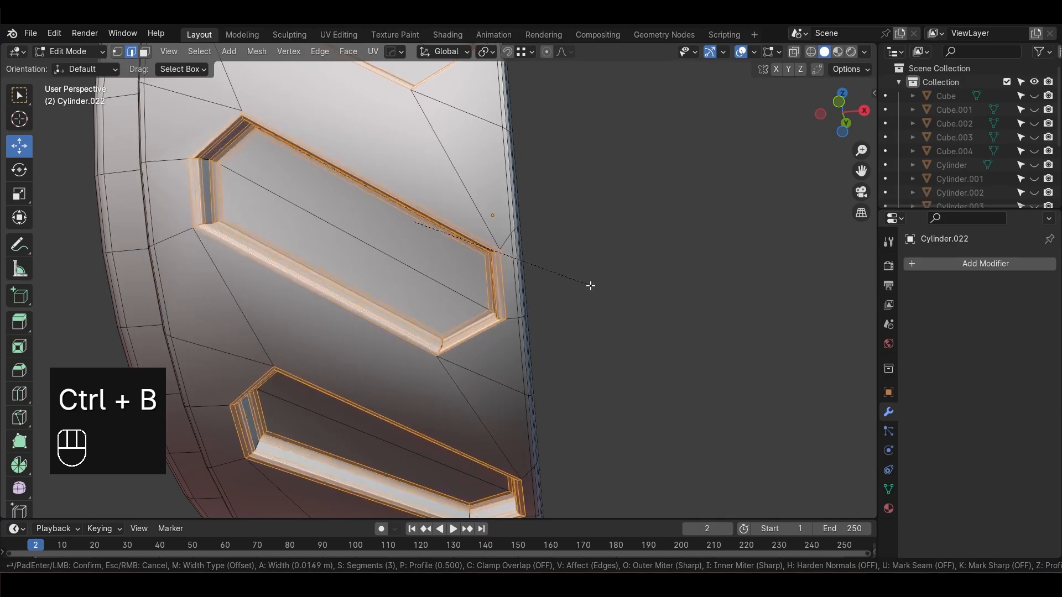
left_click(588, 286)
key("Tab")
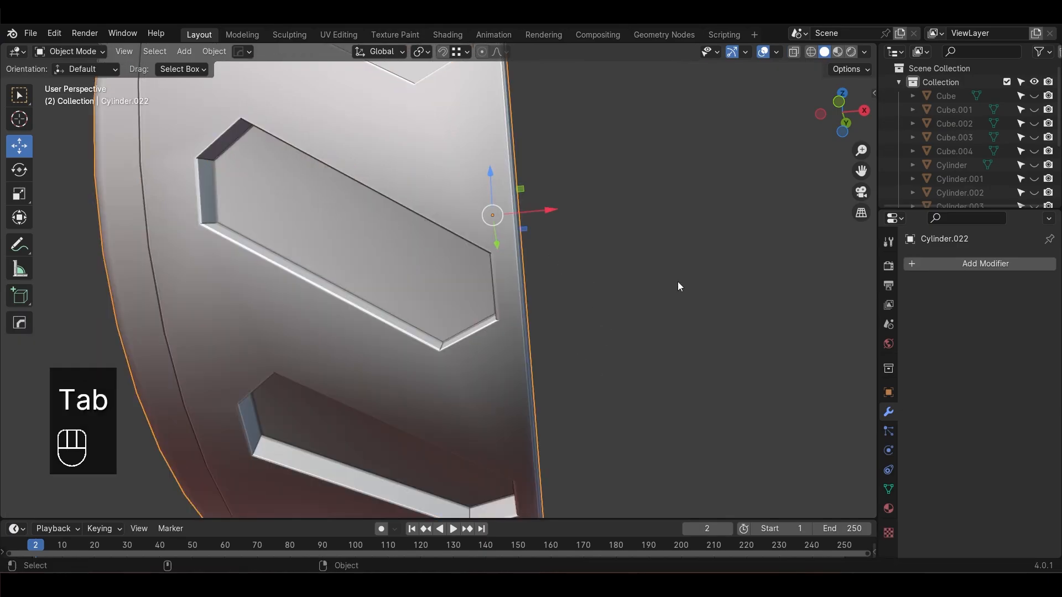
Add a level 2 Catmull-Clark subdivision surface to the drum ring
key("ctrl+2")
scroll(559, 299, "down", 3)
left_click_drag(560, 299, 515, 319, "alt")
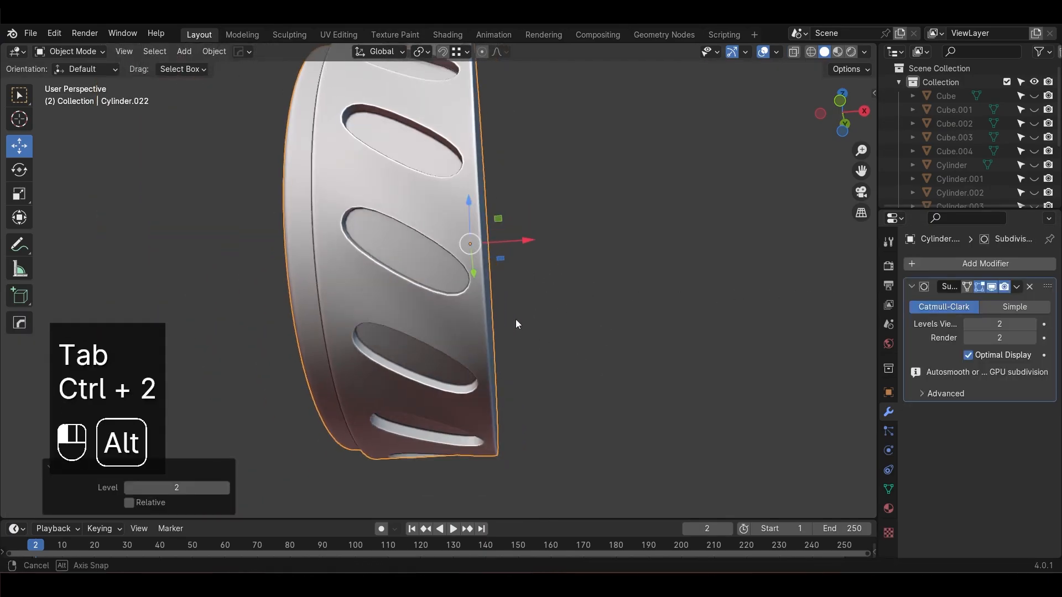
scroll(575, 364, "down", 2)
left_click_drag(575, 364, 541, 346, "alt")
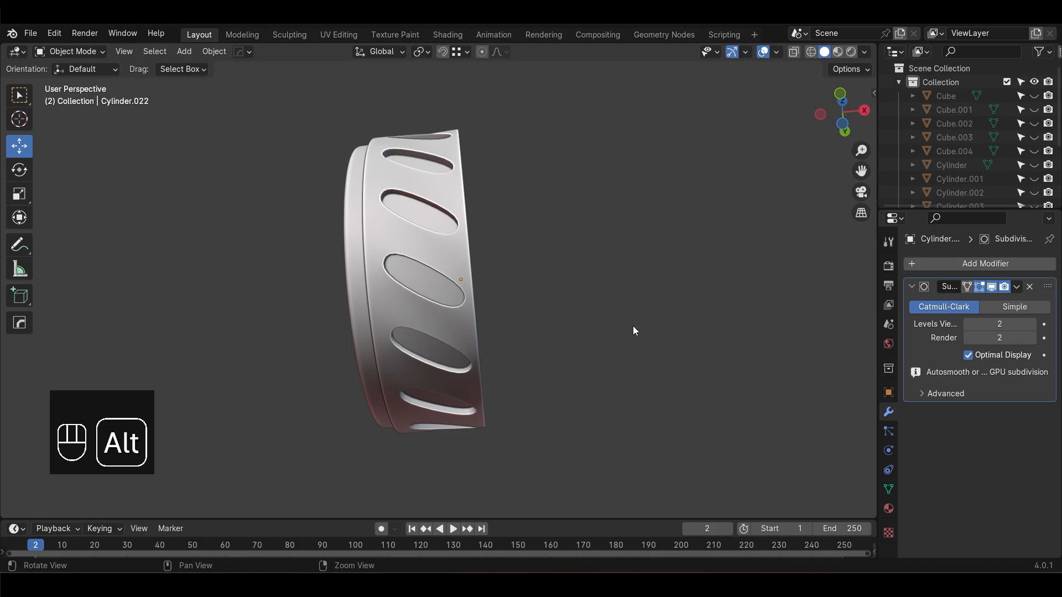
Unhide all gun parts and compare the drum ring with the reference in see-through front view
key("alt+h")
scroll(646, 342, "down", 3)
left_click_drag(676, 384, 610, 380, "alt")
key("alt+h")
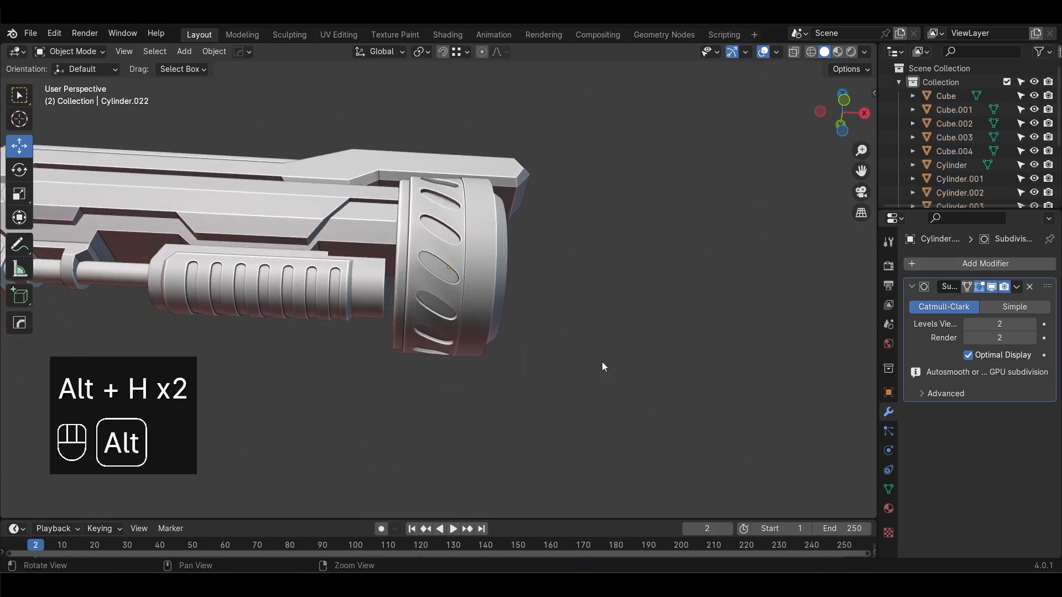
scroll(601, 362, "down", 1)
key("KP_Decimal")
key("KP_3")
key("alt+z")
key("KP_1")
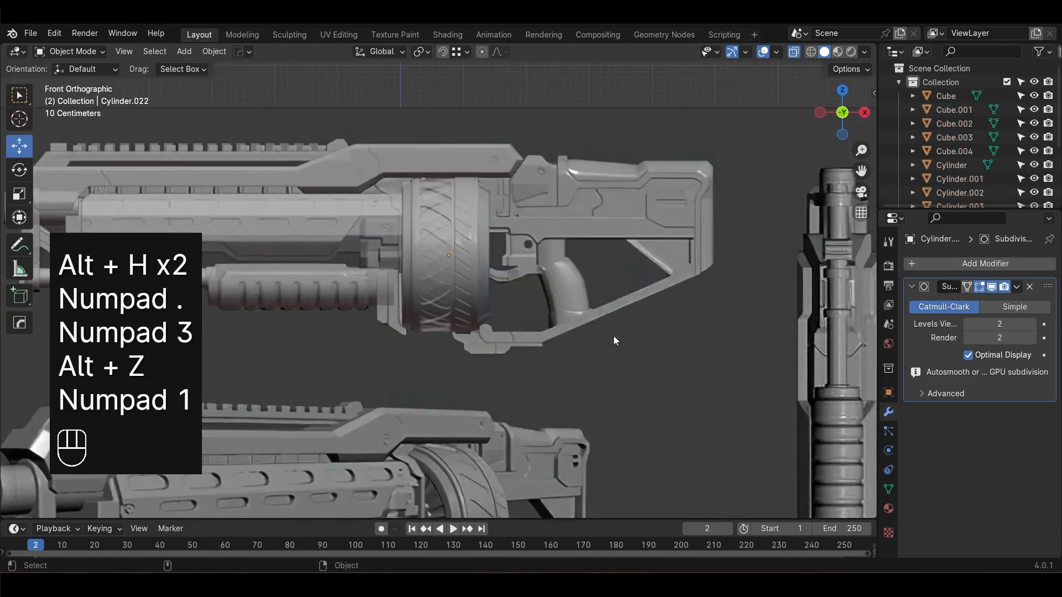
Examine the drum's tread groove shapes in the reference images and return to solid display
scroll(613, 336, "up", 2)
scroll(656, 372, "down", 2)
scroll(656, 372, "down", 2)
left_click_drag(616, 370, 601, 164, "alt")
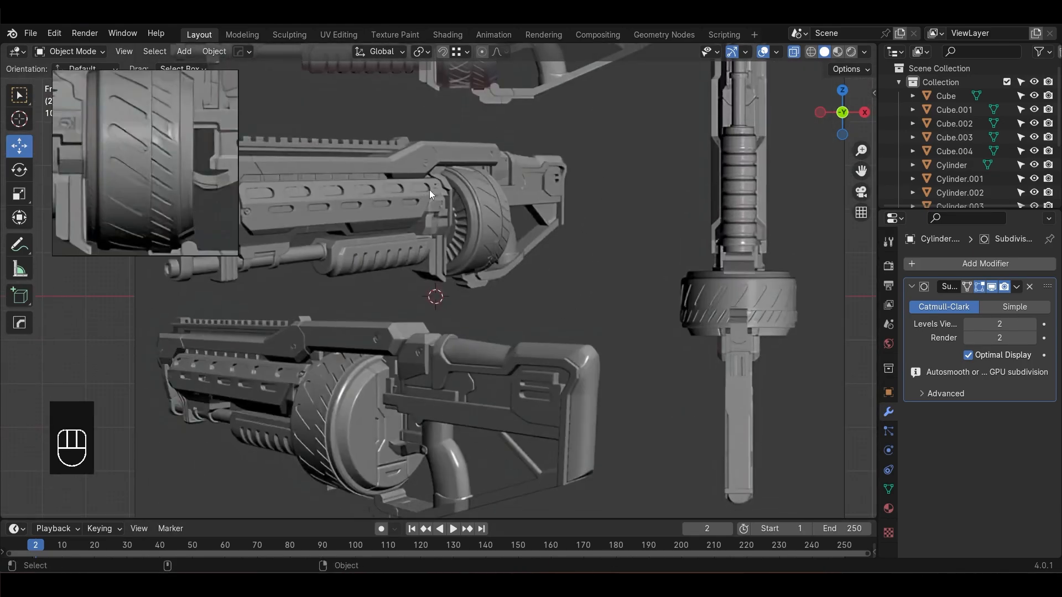
left_click_drag(429, 191, 589, 307, "alt+shift")
scroll(588, 307, "up", 2)
left_click(589, 307)
key("alt+z")
left_click(741, 386)
Examine the drum ring's subdivided groove mesh up close, with its edges deselected
left_click_drag(691, 387, 420, 293, "alt")
scroll(397, 214, "up", 3)
key("Tab")
scroll(728, 343, "down", 1)
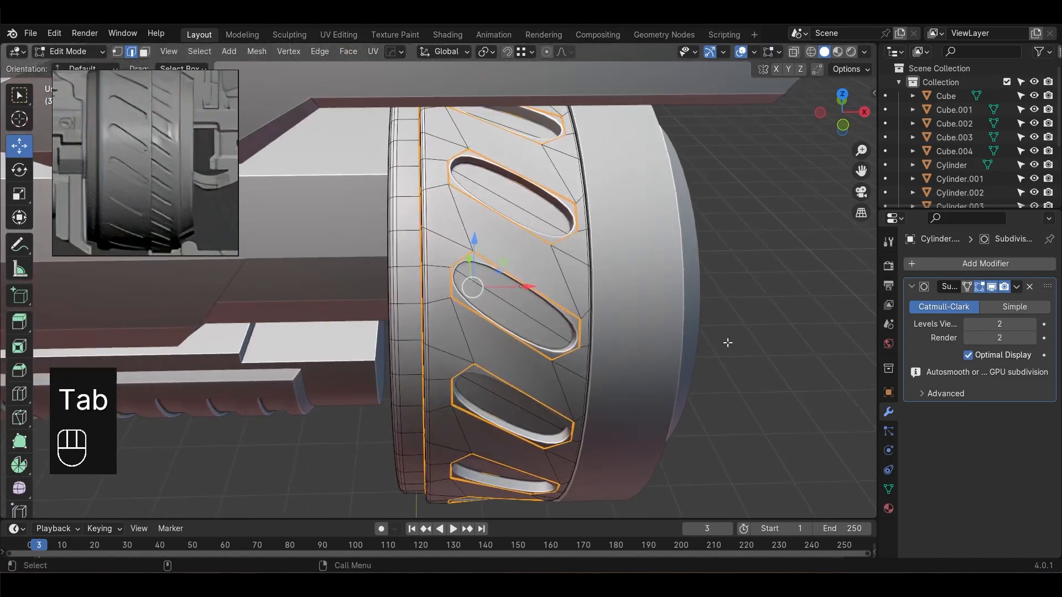
left_click(728, 343)
scroll(552, 297, "up", 4)
left_click_drag(553, 296, 473, 295, "alt")
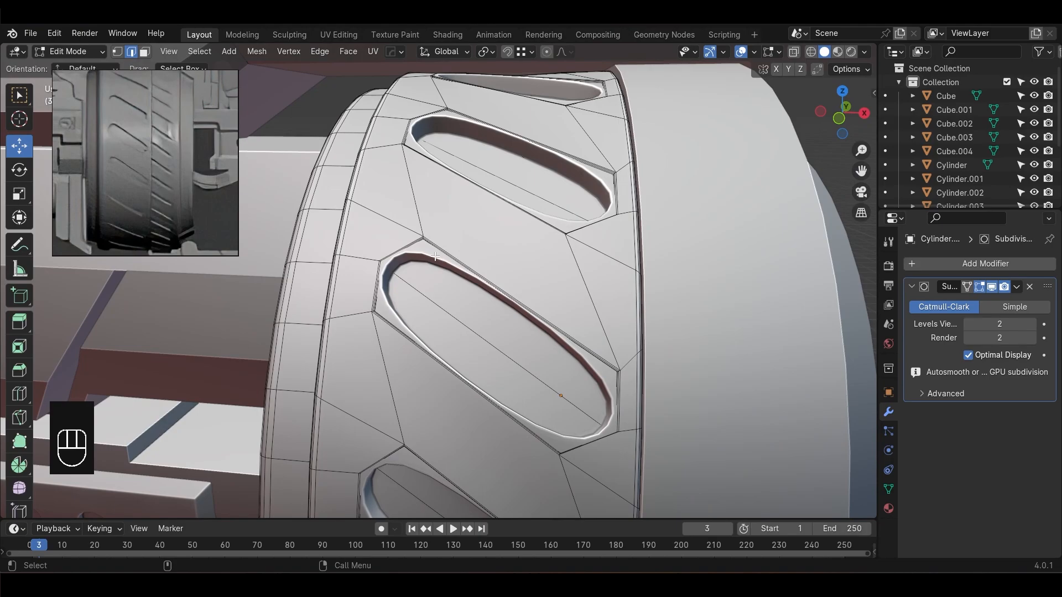
scroll(564, 328, "down", 3)
scroll(528, 303, "up", 5)
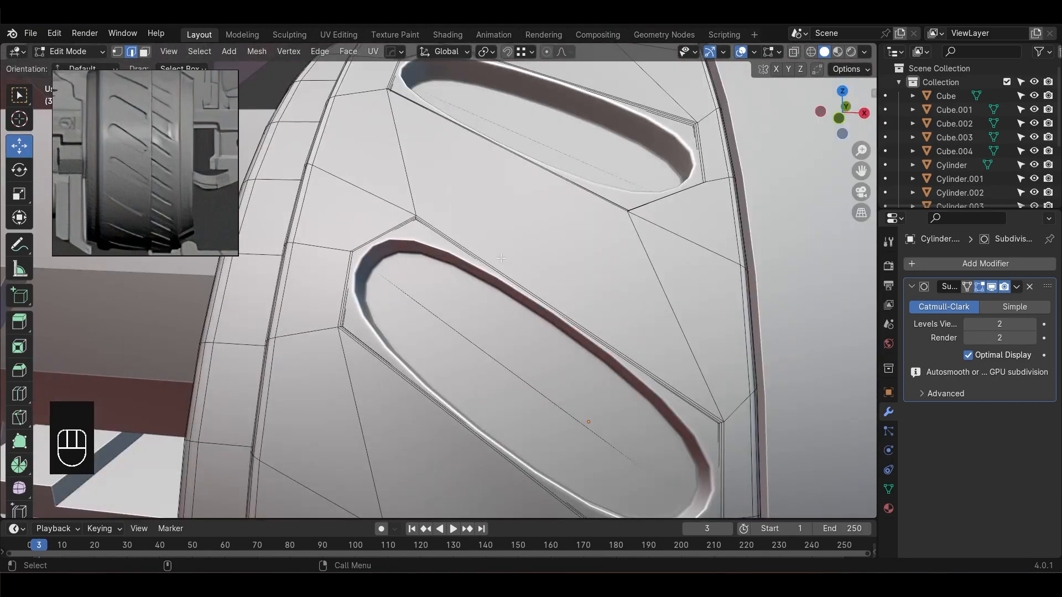
Isolate the drum ring and add two loop cuts across its grooves, one near each groove end
key("Tab")
key("shift+h")
scroll(498, 332, "down", 5)
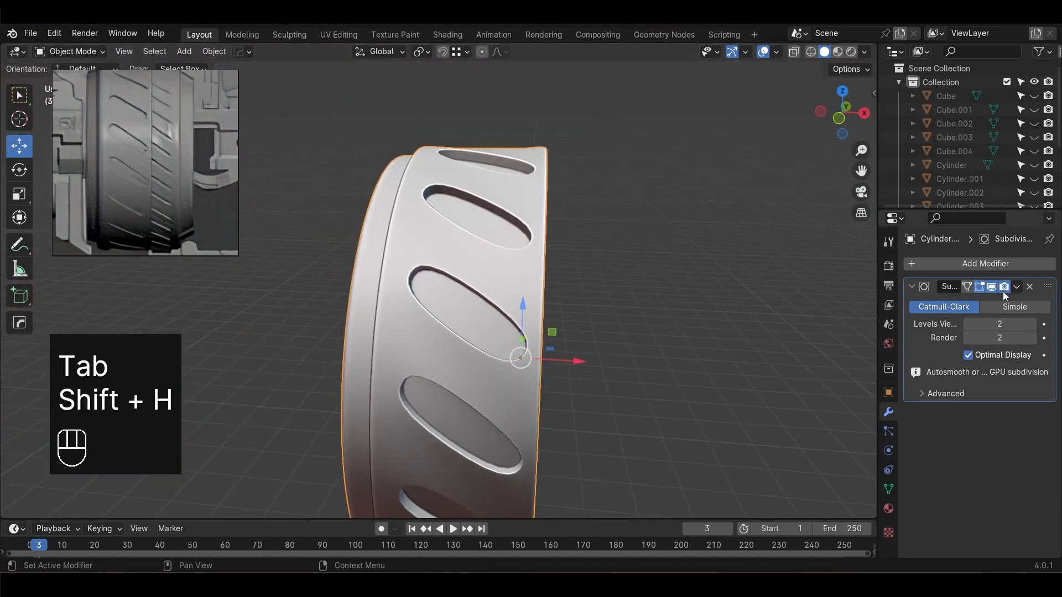
scroll(443, 285, "up", 1)
key("Tab")
scroll(450, 271, "up", 1)
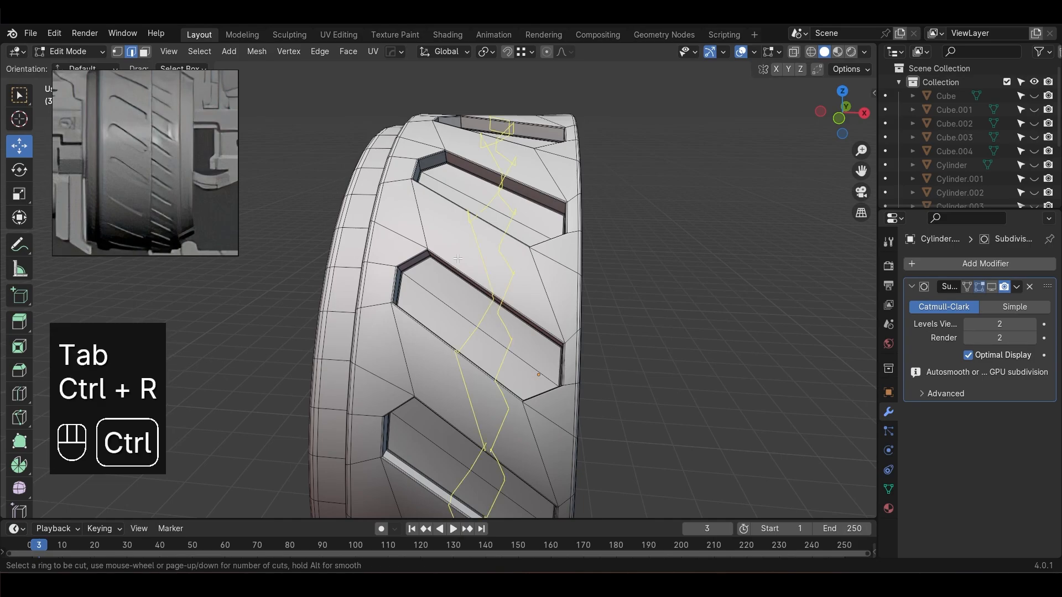
left_click_drag(458, 258, 431, 235)
left_click(418, 224)
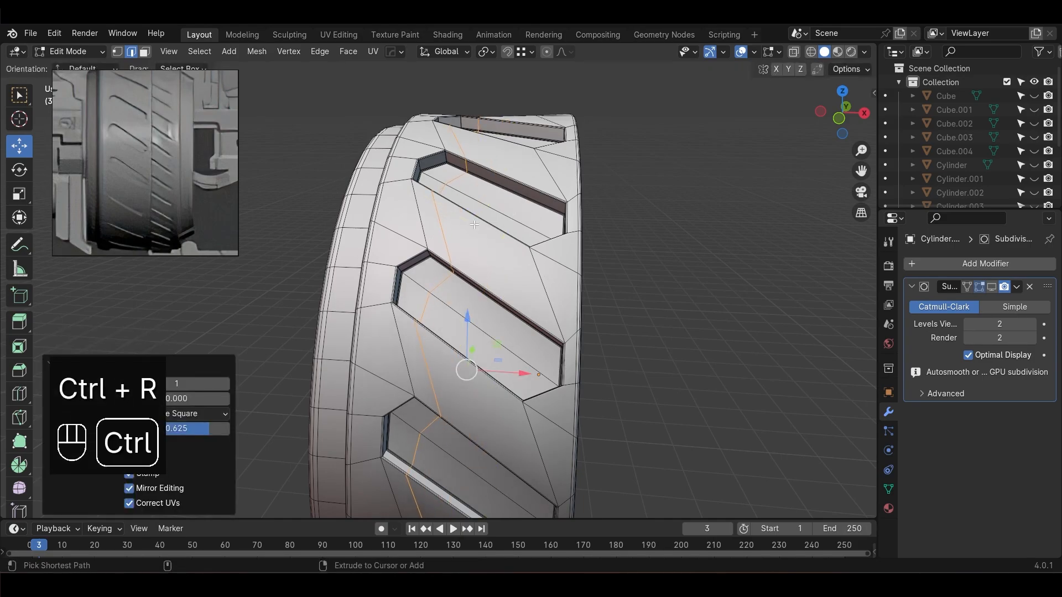
left_click(474, 222)
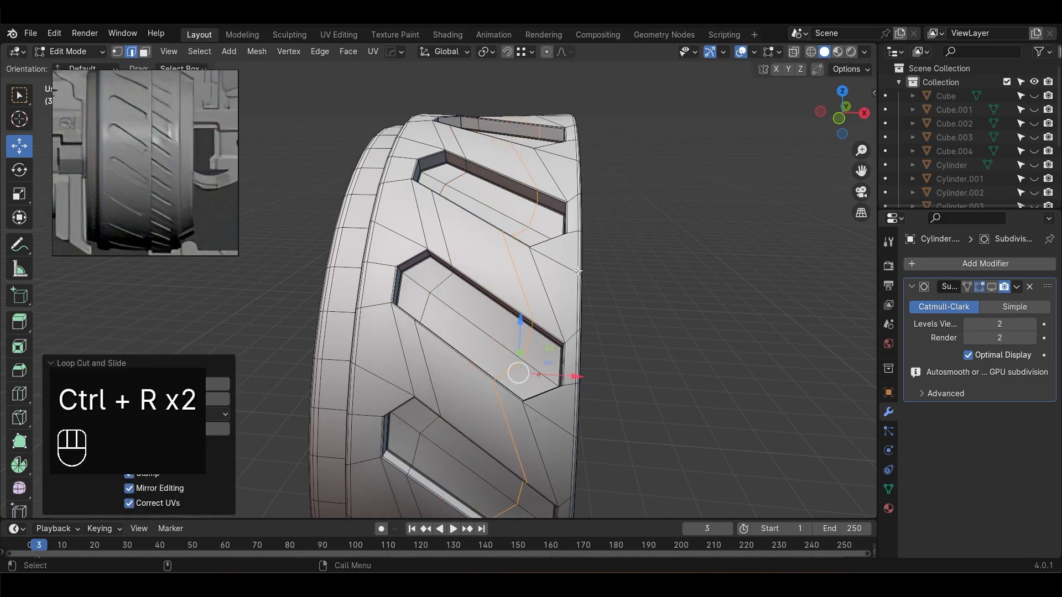
key("Tab")
left_click(640, 286)
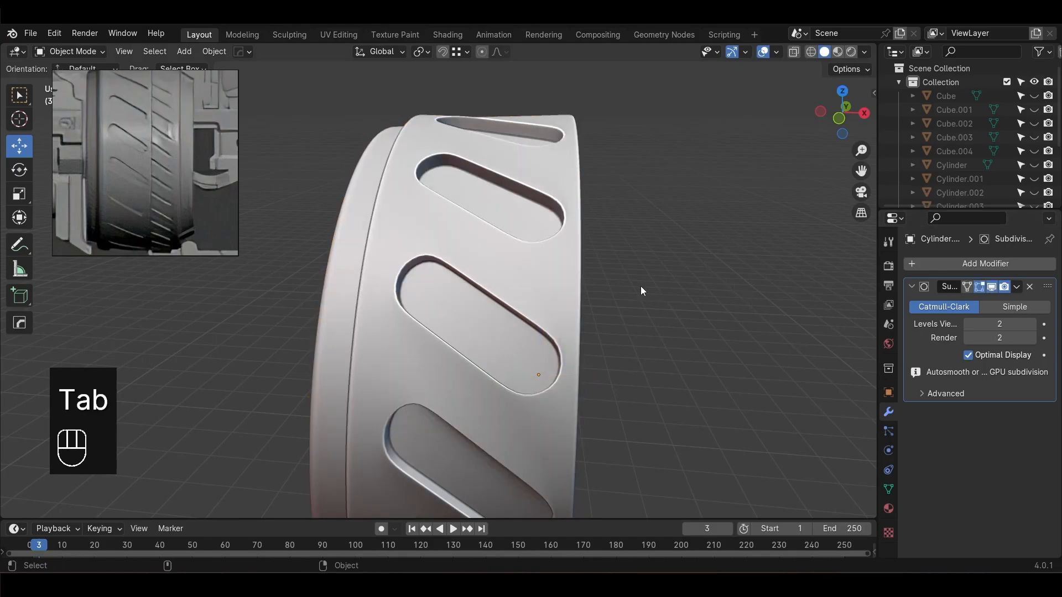
Unhide all gun parts, view the drum beside the body and save the file
scroll(636, 287, "down", 4)
left_click_drag(609, 299, 537, 315, "alt")
key("alt+h")
left_click(682, 325)
left_click_drag(682, 325, 588, 374, "alt")
key("ctrl+s")
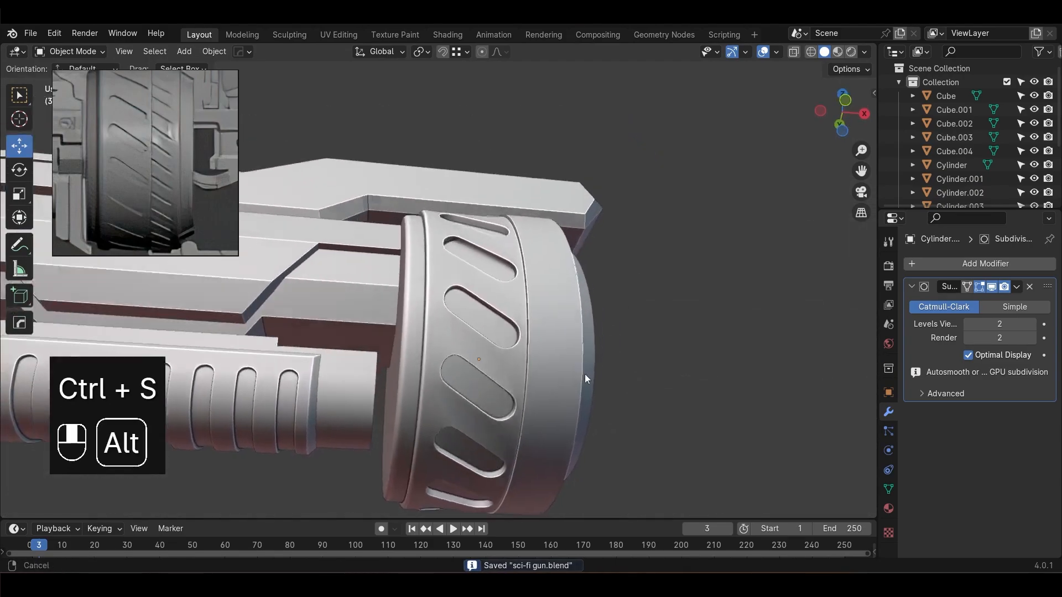
Turn off the ring's subdivision display in the viewport and examine the bevelled groove edges up close
scroll(490, 323, "up", 3)
key("Tab")
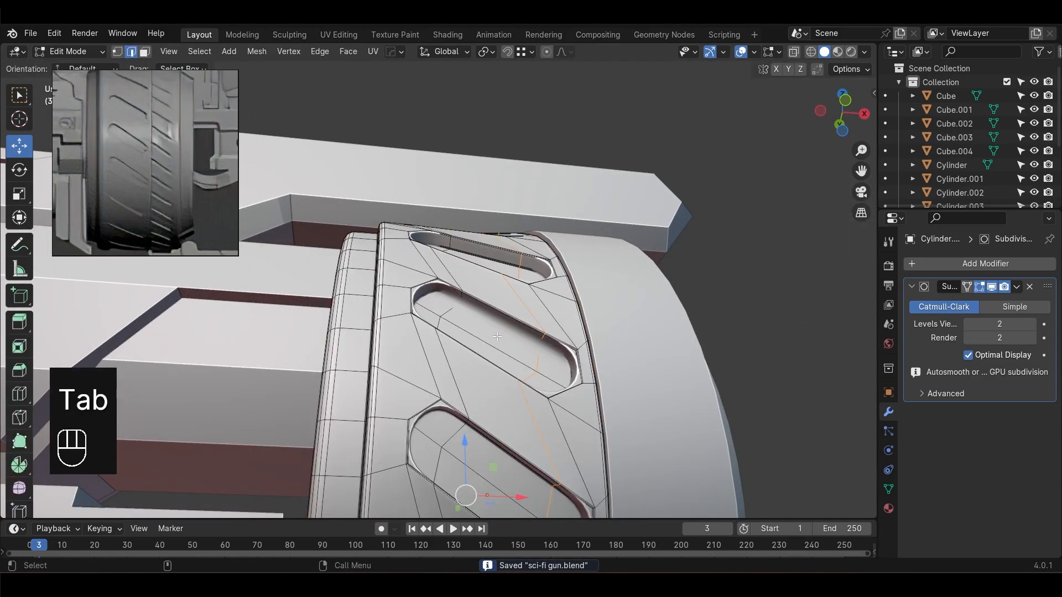
left_click(991, 288)
left_click_drag(476, 243, 462, 235, "alt")
scroll(418, 225, "up", 5)
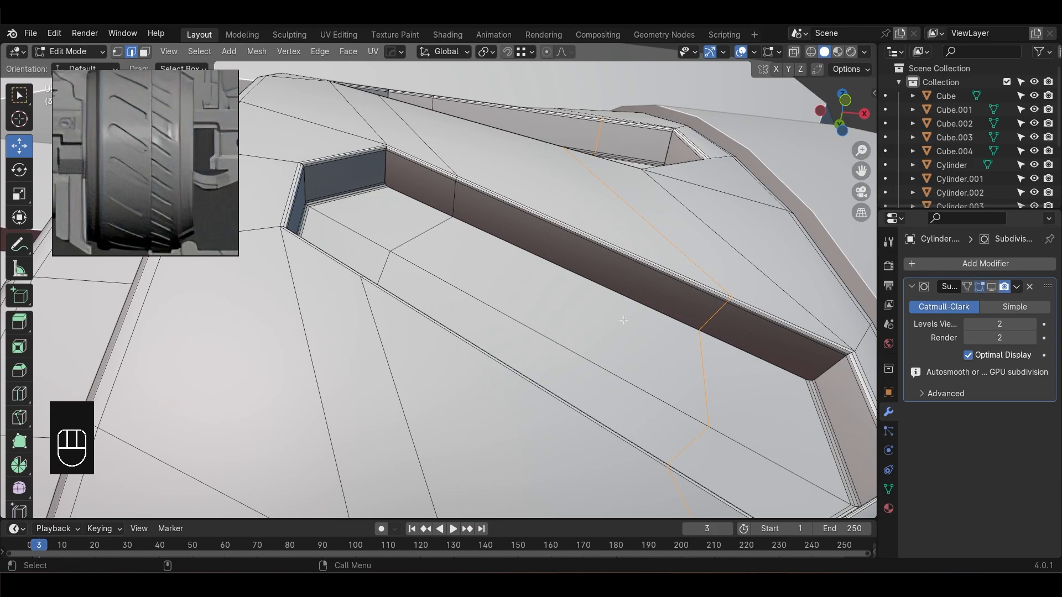
scroll(624, 320, "down", 7)
left_click_drag(665, 302, 667, 337, "alt")
key("Tab")
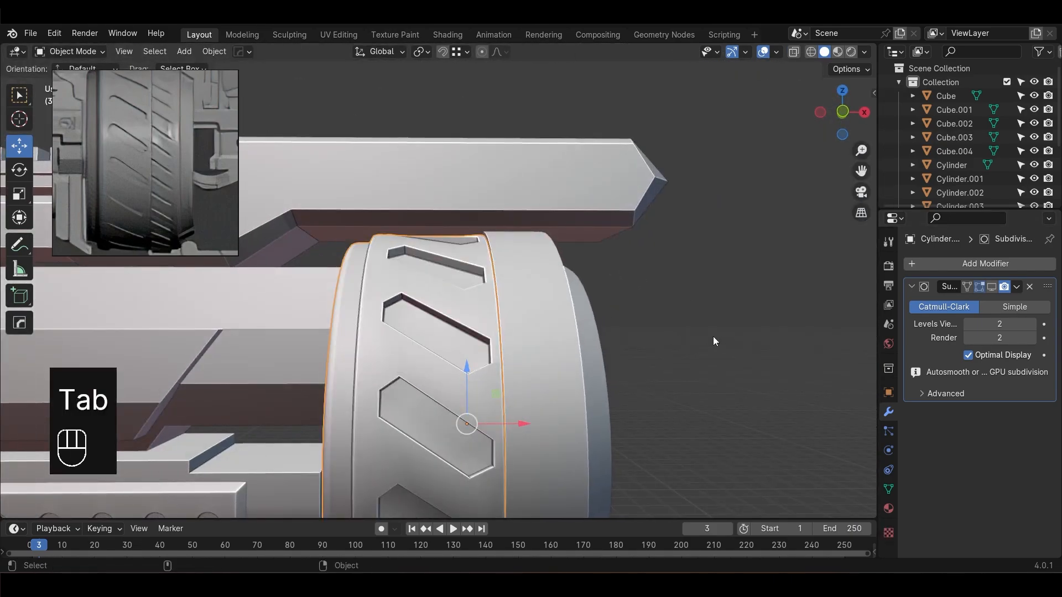
Undo the groove loop cuts, the subdivision surface and the groove-edge bevel on the drum ring
key("ctrl+z")
key("ctrl+z")
key("ctrl+z")
key("ctrl+z")
key("ctrl+z")
key("ctrl+z")
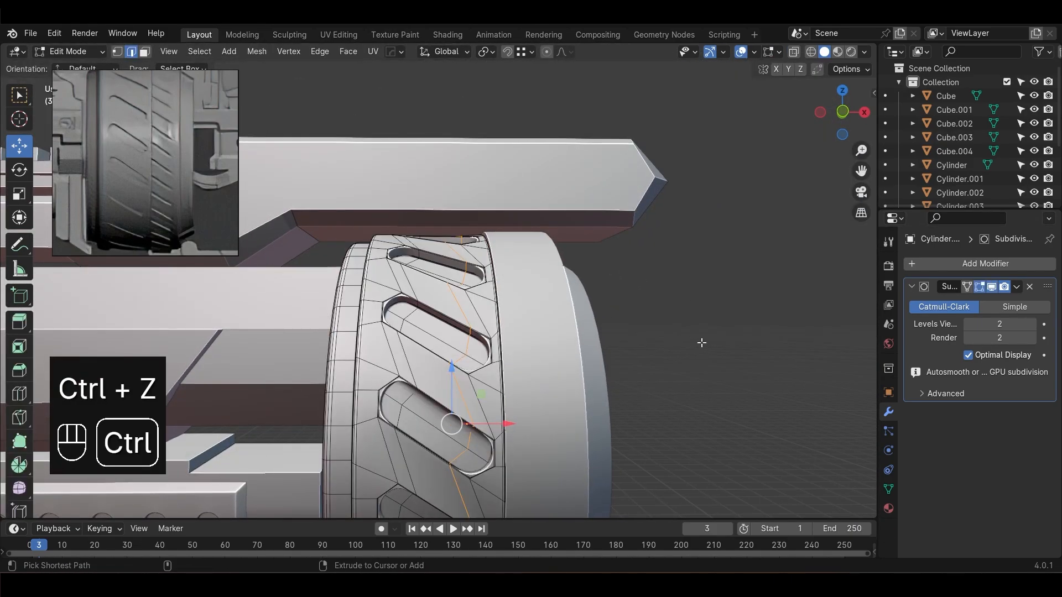
key("ctrl+z")
key("ctrl+z")
key("ctrl+z")
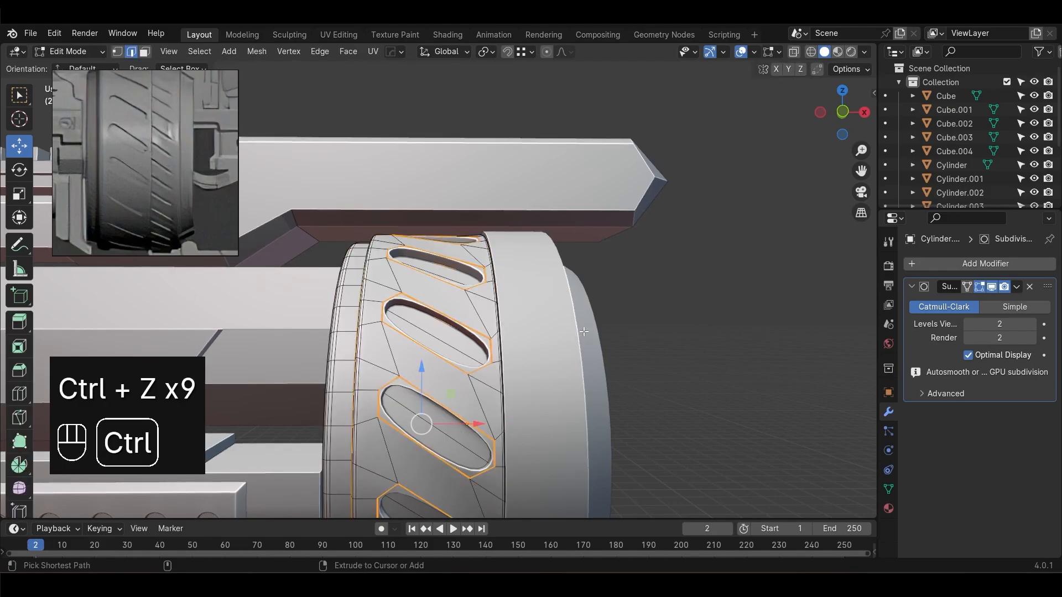
key("ctrl+z")
key("ctrl+z")
key("ctrl+z")
key("ctrl+z")
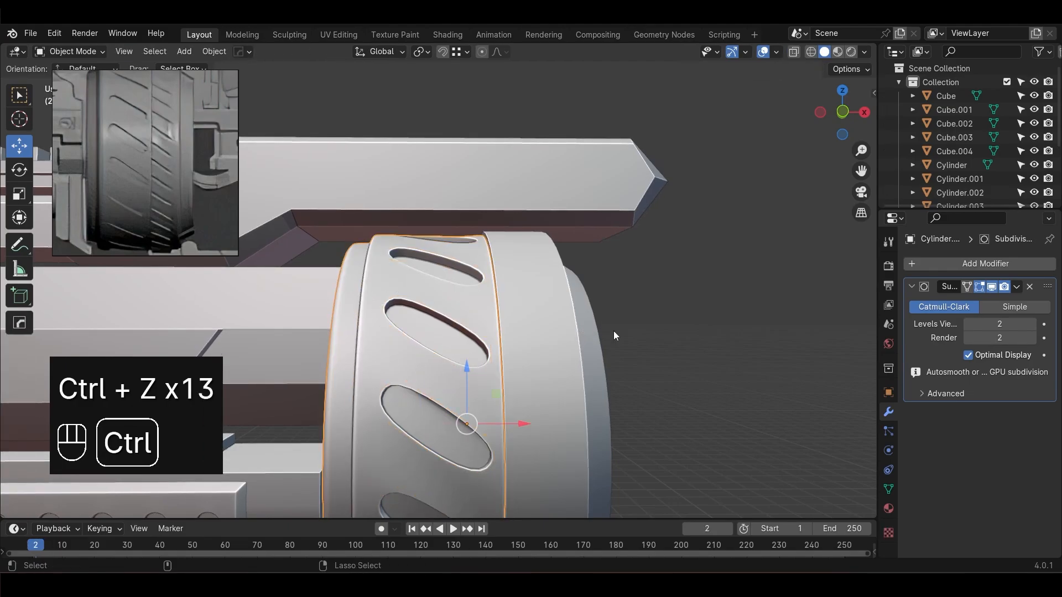
key("ctrl+z")
key("ctrl+z")
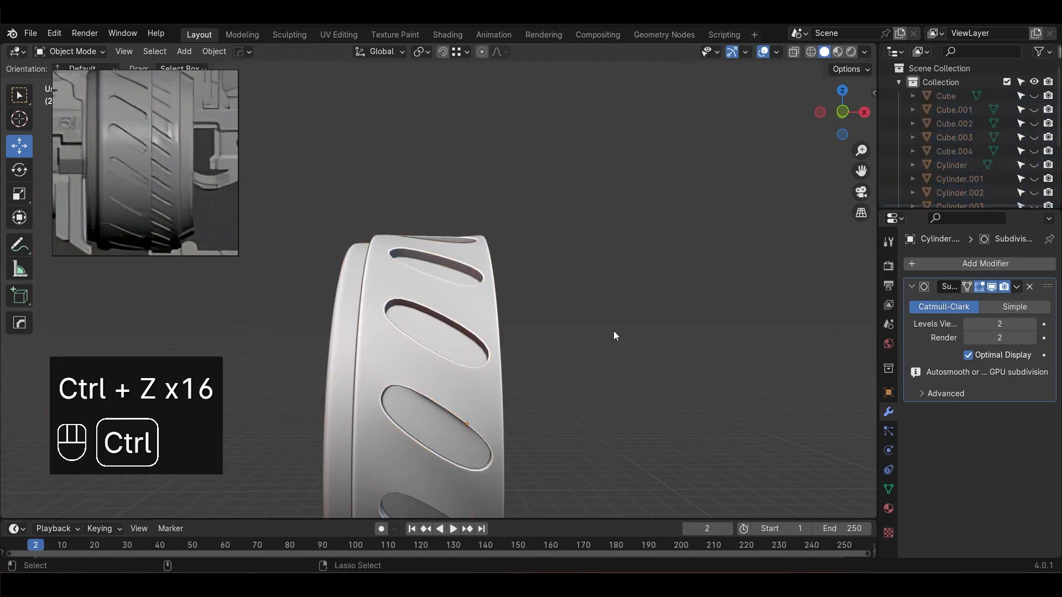
key("ctrl+z")
key("ctrl+z")
key("ctrl+z")
key("ctrl+z")
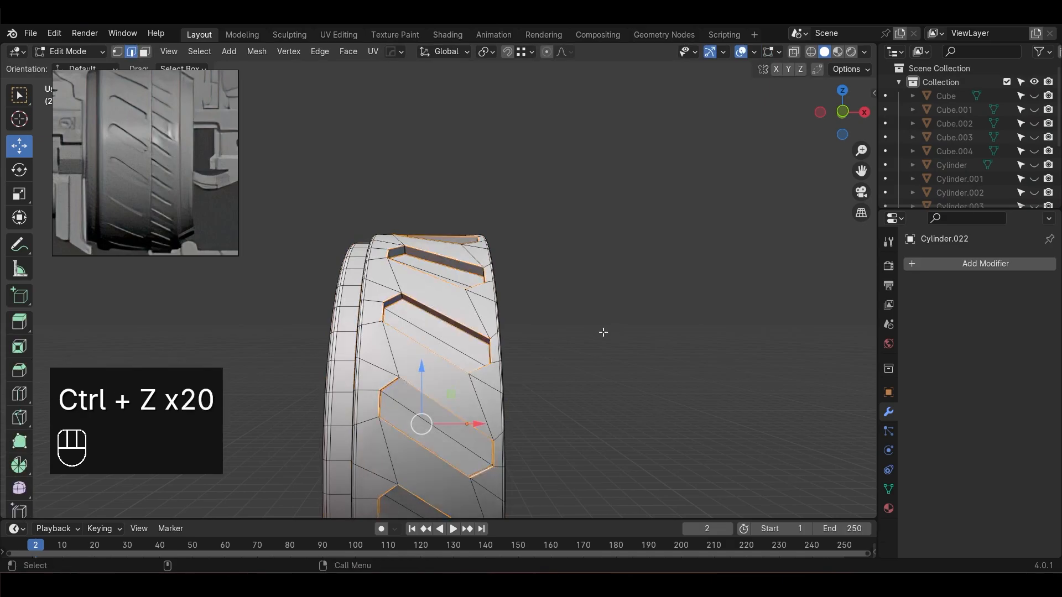
Bevel the selected groove edges about 0.007 m with three segments and add a level 2 subdivision surface to the drum ring
left_click_drag(602, 332, 648, 276, "alt+shift")
scroll(649, 277, "up", 3)
left_click_drag(593, 372, 636, 230, "alt")
key("ctrl+b")
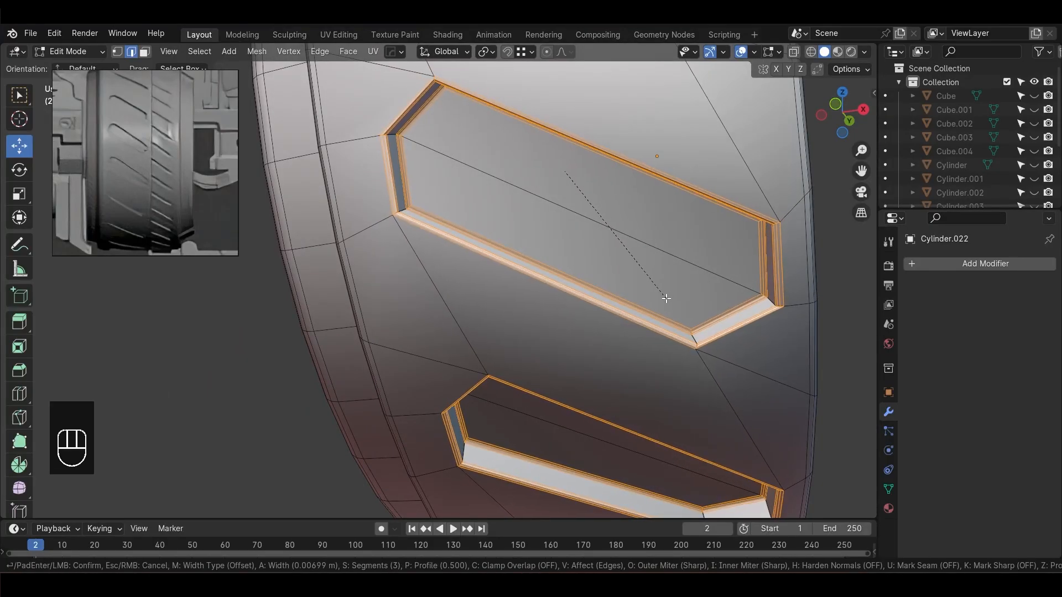
left_click(665, 297)
key("Tab")
key("ctrl+2")
scroll(642, 303, "down", 8)
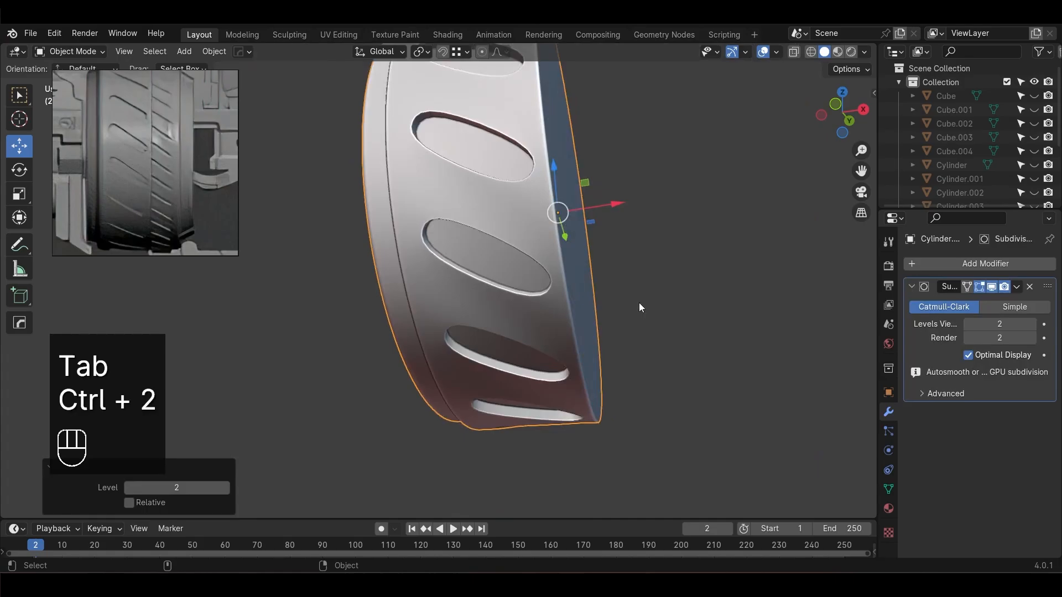
left_click_drag(698, 308, 566, 300, "alt")
Try a loop cut across the grooves, turn off the subdivision's display in edit mode and undo the cut
key("Tab")
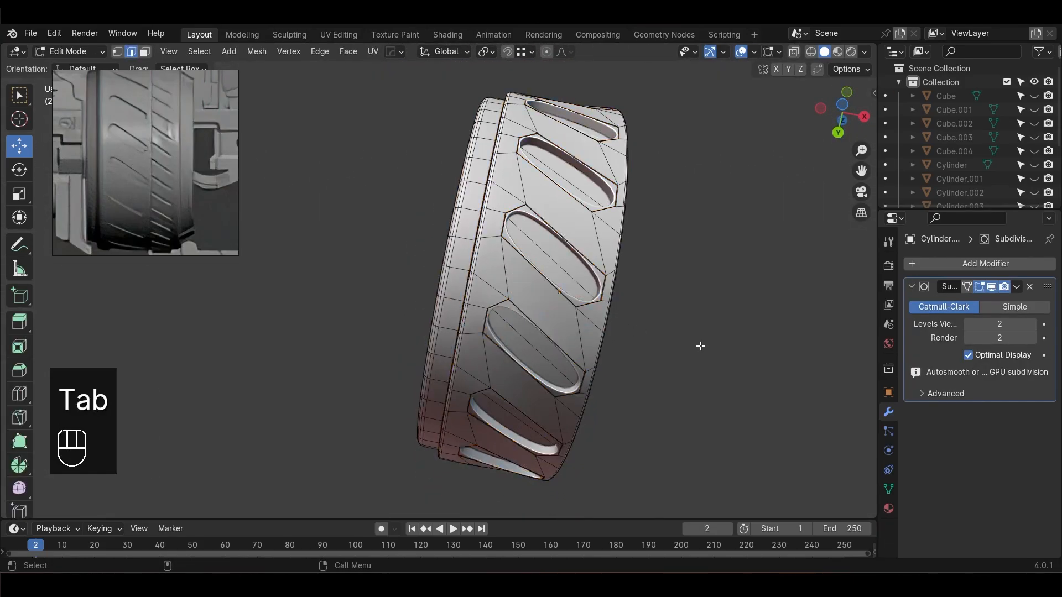
scroll(653, 345, "up", 3)
key("ctrl+r")
left_click(487, 269)
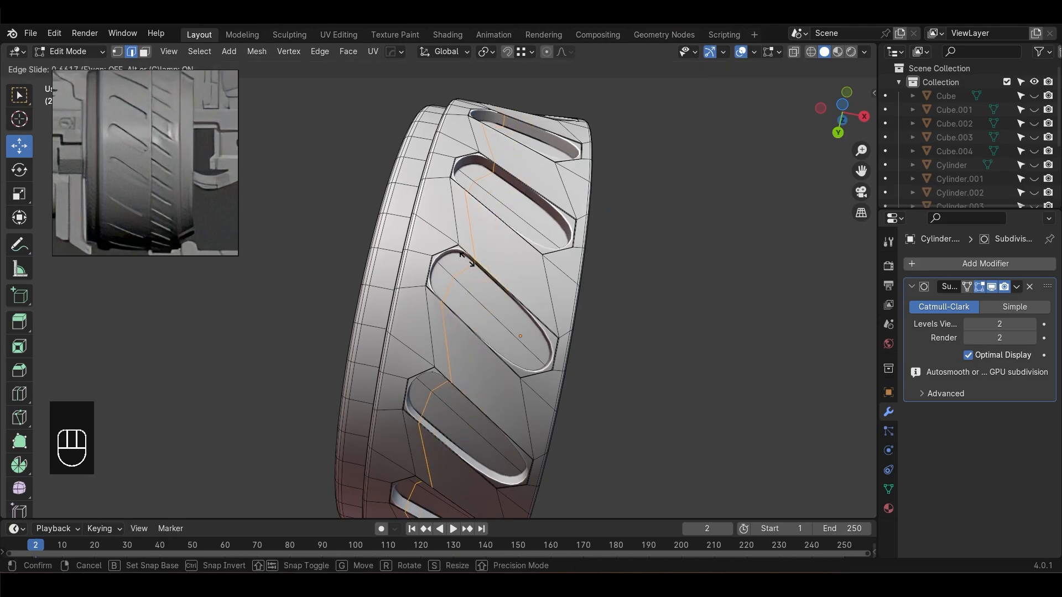
left_click(466, 265)
left_click(979, 286)
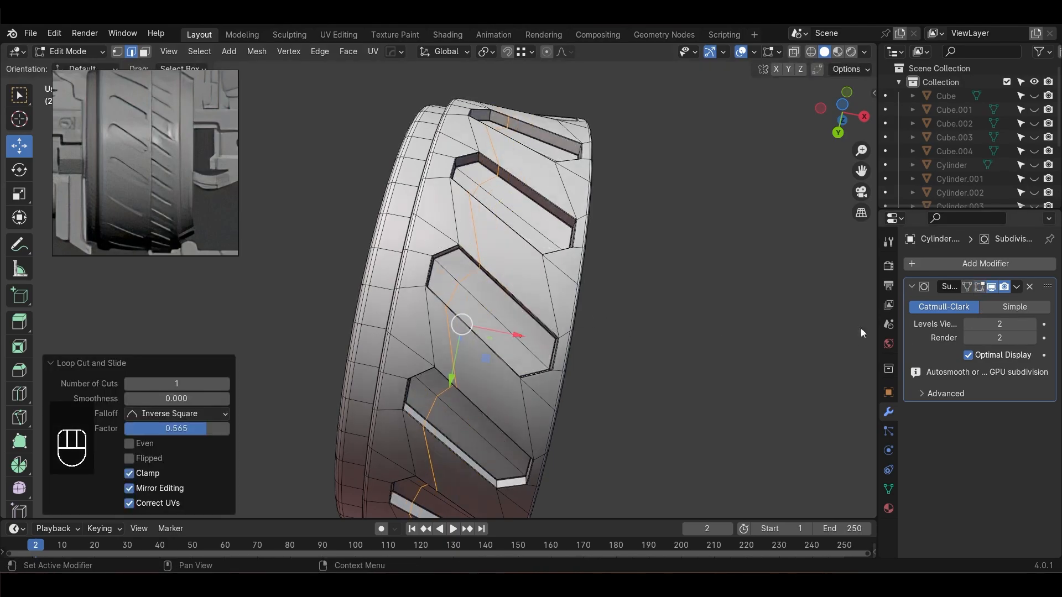
key("ctrl+z")
Add two loop cuts across the ring's grooves, one towards each groove end, and leave mesh editing
key("ctrl+r")
left_click(487, 253)
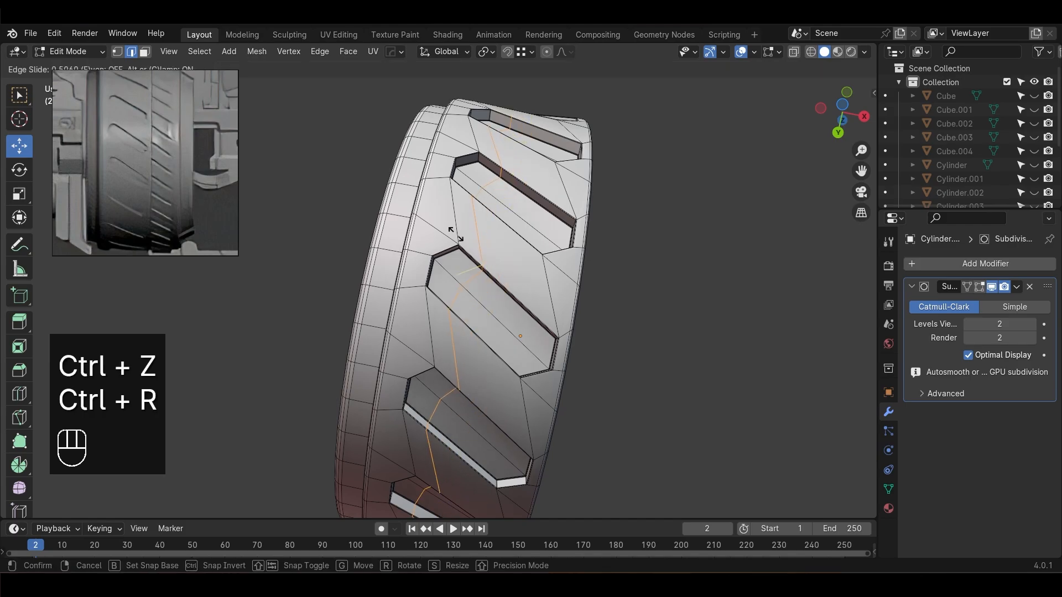
left_click(455, 235)
key("ctrl+r")
left_click(498, 276)
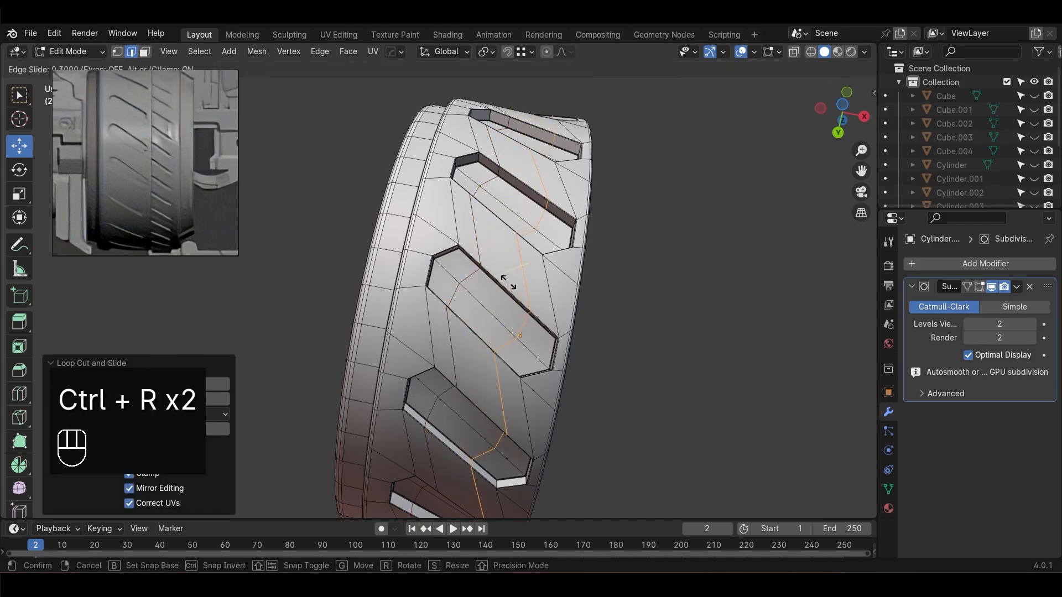
key("Tab")
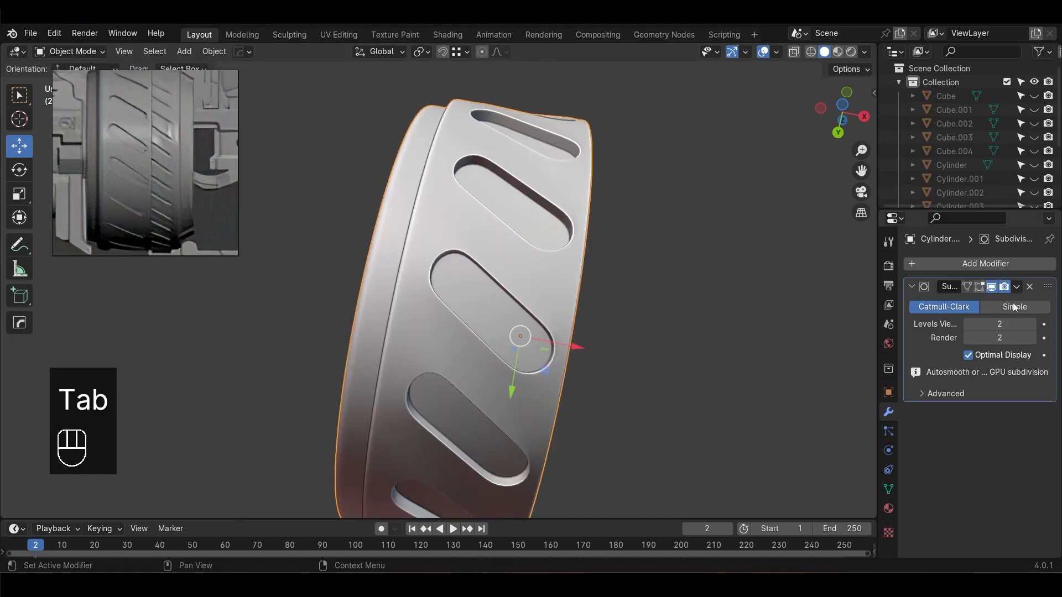
Unhide all gun parts and view the grooved drum ring together with the gun body
middle_click_drag(730, 331, 639, 380)
key("alt+h")
left_click(714, 379)
scroll(714, 378, "down", 5)
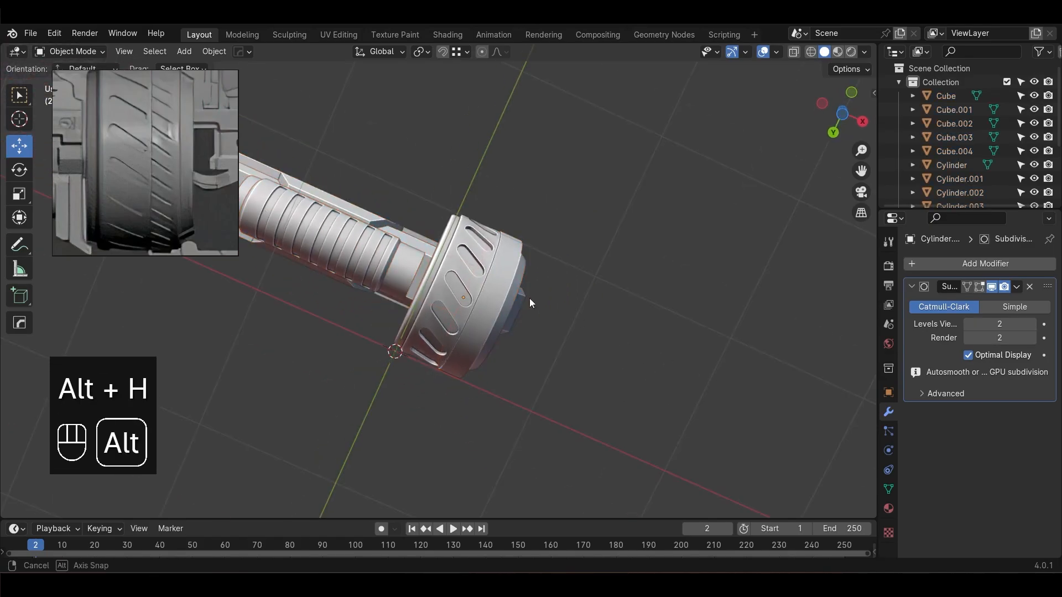
left_click_drag(529, 298, 496, 455, "alt")
scroll(496, 456, "up", 2)
left_click_drag(501, 354, 484, 252, "alt")
scroll(527, 257, "up", 4)
Select the grooved drum ring and save the file
left_click(485, 252)
scroll(664, 373, "down", 3)
key("ctrl+s")
key("ctrl+a")
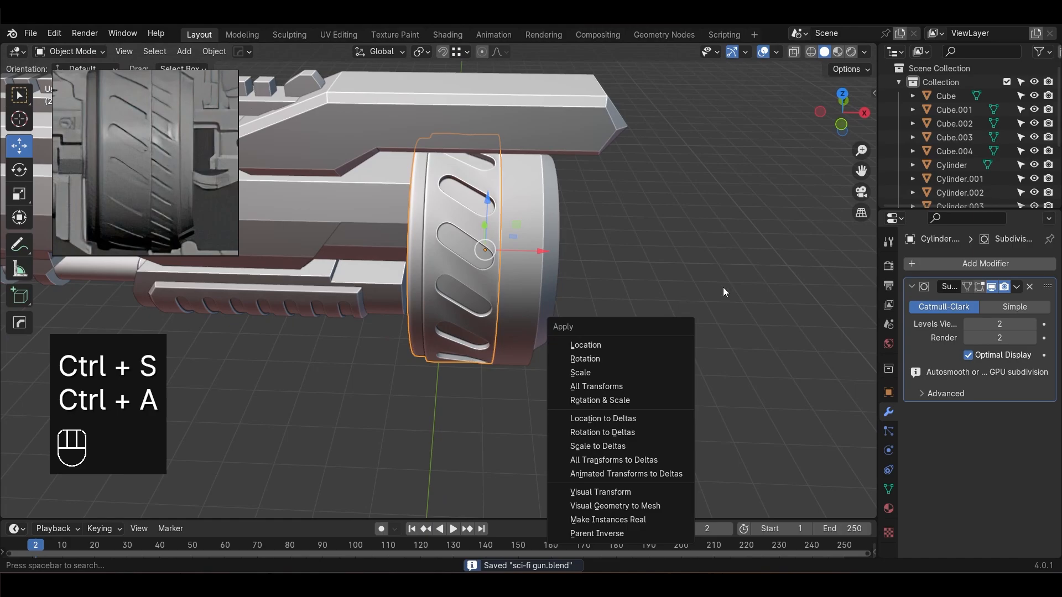
key("ctrl+s")
mouse_move(622, 291)
left_mouse_down("alt")
mouse_move(619, 319)
mouse_move(469, 306)
mouse_move(606, 303)
left_mouse_up("alt")
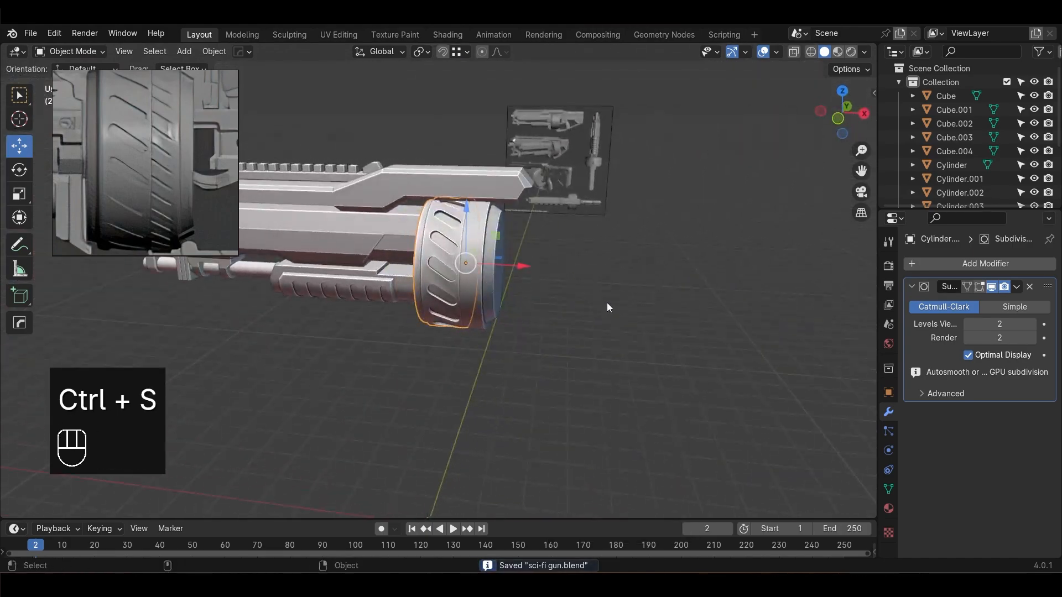
Examine the drum's outer ring from several angles and compare its tread with the reference image
scroll(607, 303, "up", 2)
left_click(512, 227)
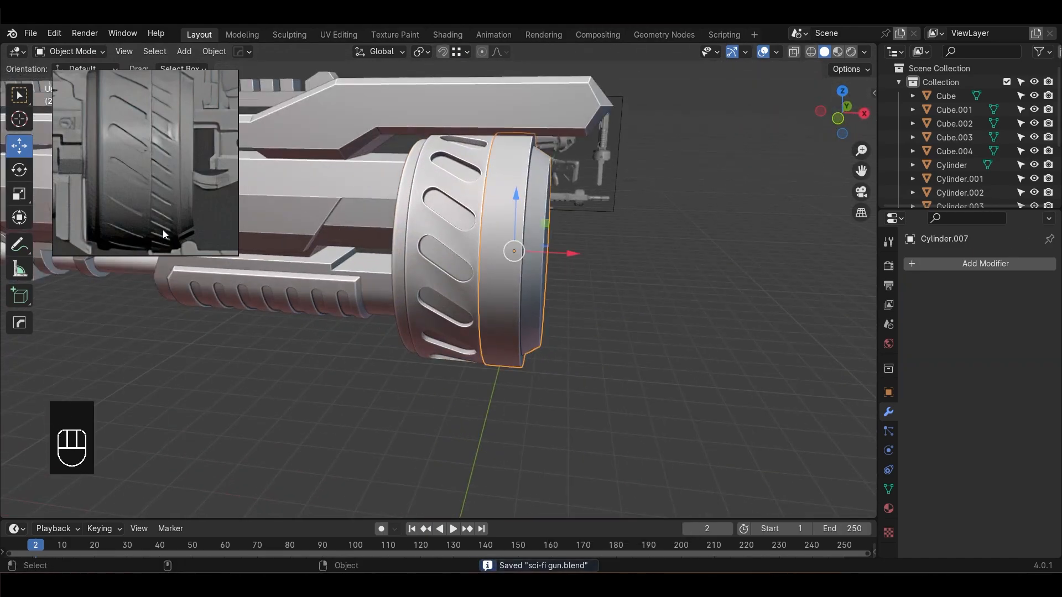
scroll(647, 387, "down", 3)
left_click_drag(645, 376, 493, 323, "alt")
scroll(486, 323, "up", 2)
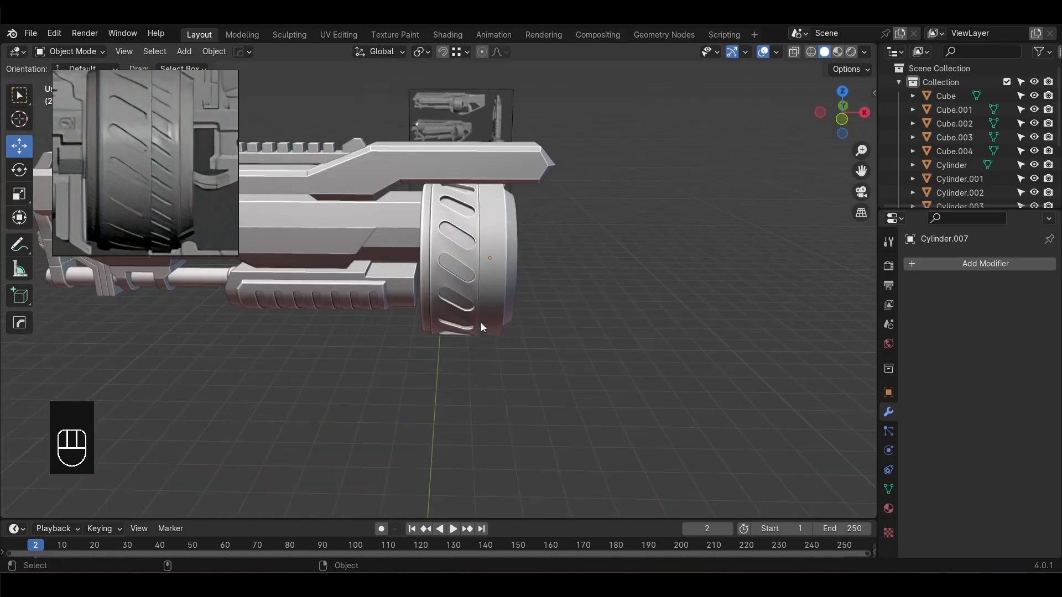
left_click(476, 315)
scroll(511, 282, "up", 4)
left_click_drag(625, 283, 516, 359, "alt")
left_click(635, 373)
scroll(553, 325, "down", 3)
key("KP_1")
scroll(547, 320, "up", 3)
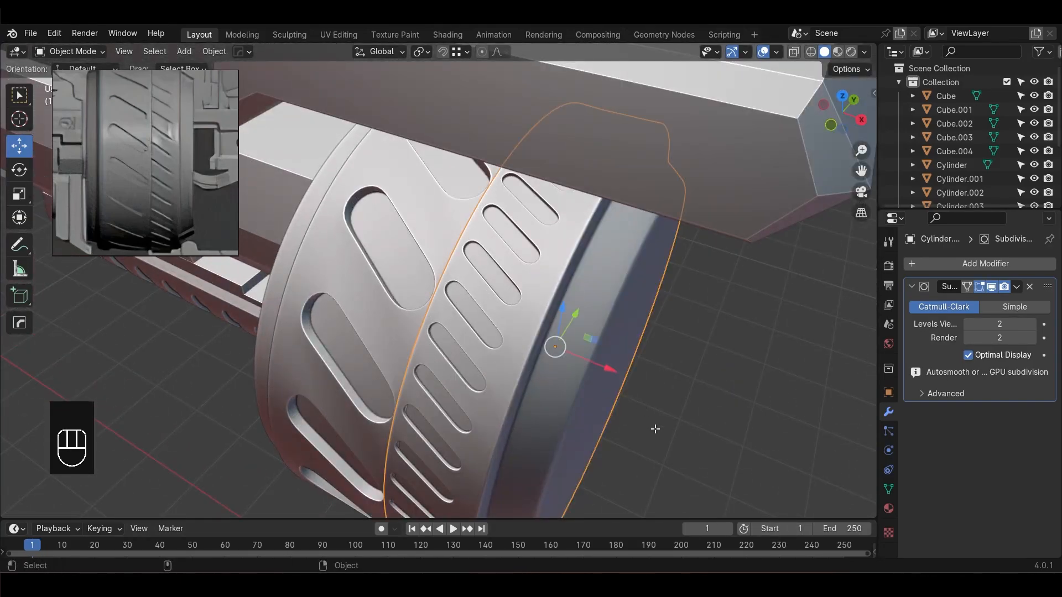
Turn off the outer ring's subdivision display in the viewport and examine the mesh around its small grooves
scroll(655, 429, "down", 2)
key("Tab")
scroll(655, 429, "up", 2)
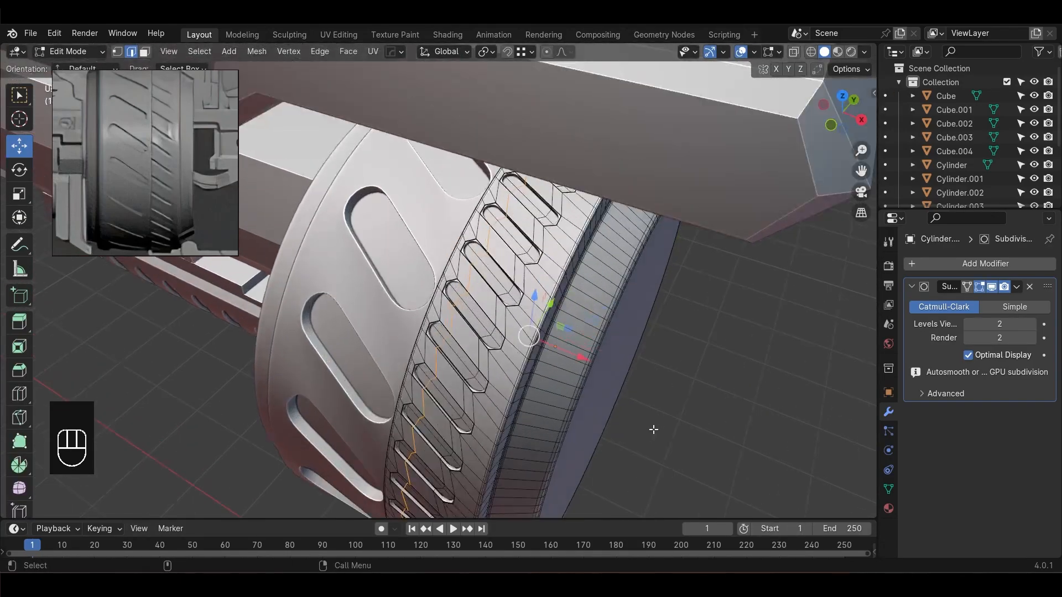
key("Tab")
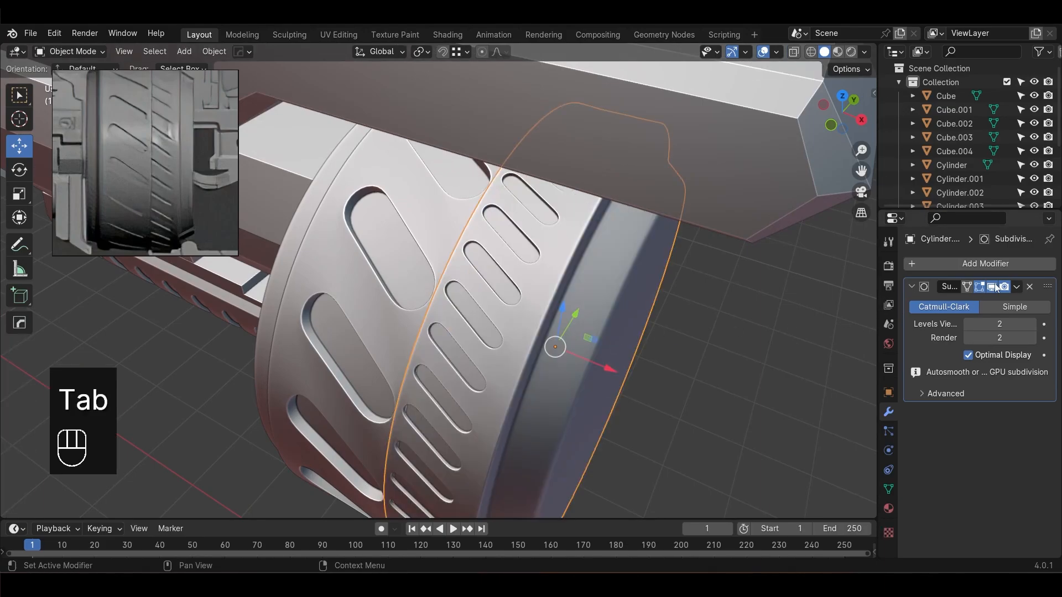
key("Tab")
left_click_drag(595, 372, 534, 375, "alt")
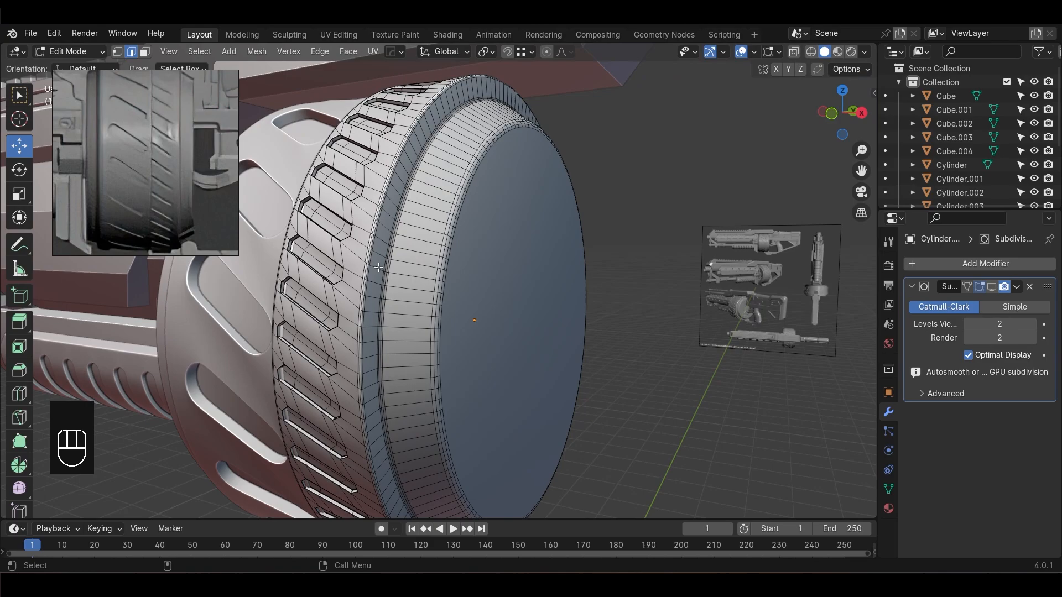
left_click_drag(379, 267, 404, 260, "alt")
scroll(398, 281, "down", 1)
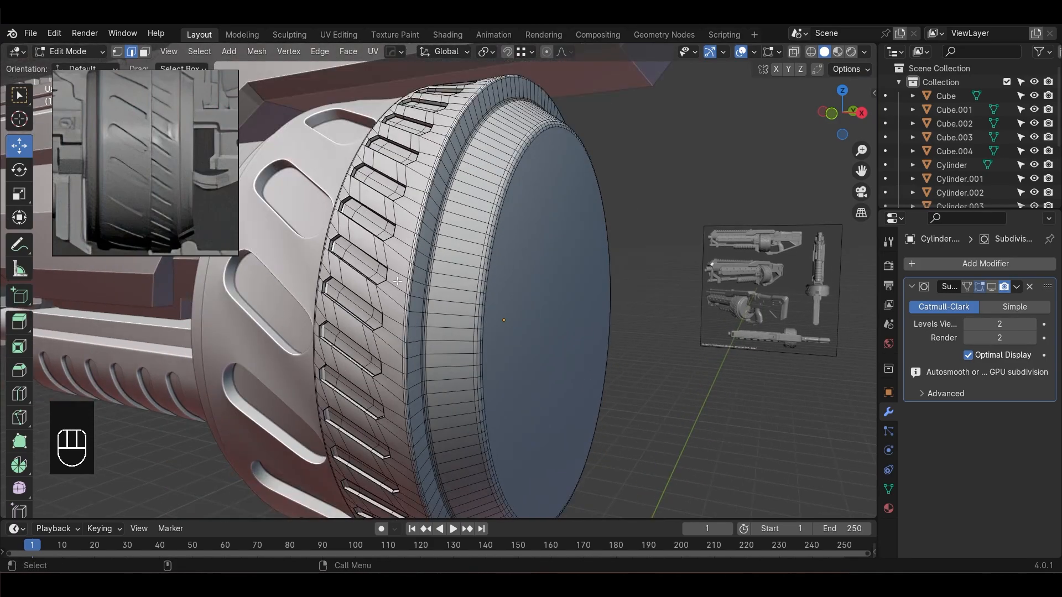
Return the outer ring to Object Mode and turn its subdivision display back on in the viewport
left_click_drag(425, 346, 482, 316, "alt")
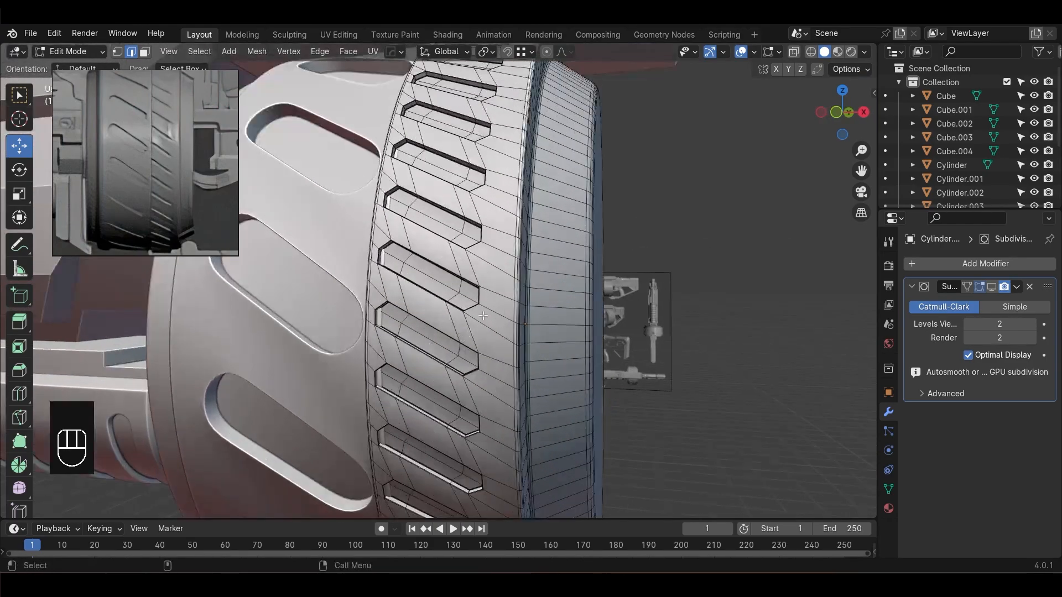
key("Tab")
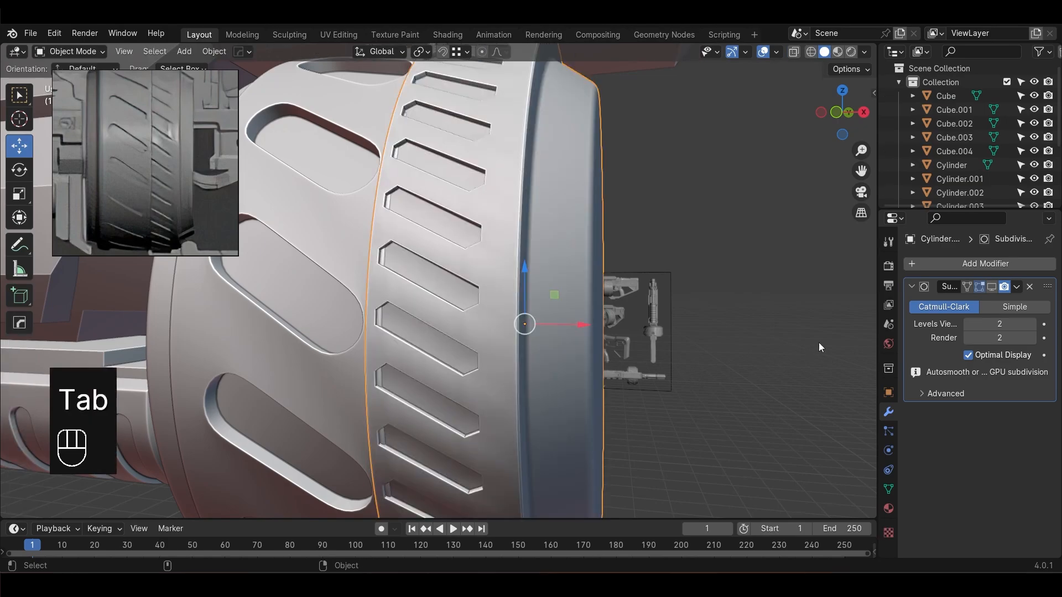
left_click(990, 289)
left_click_drag(749, 339, 451, 365, "alt")
scroll(509, 313, "up", 2)
left_click(509, 313)
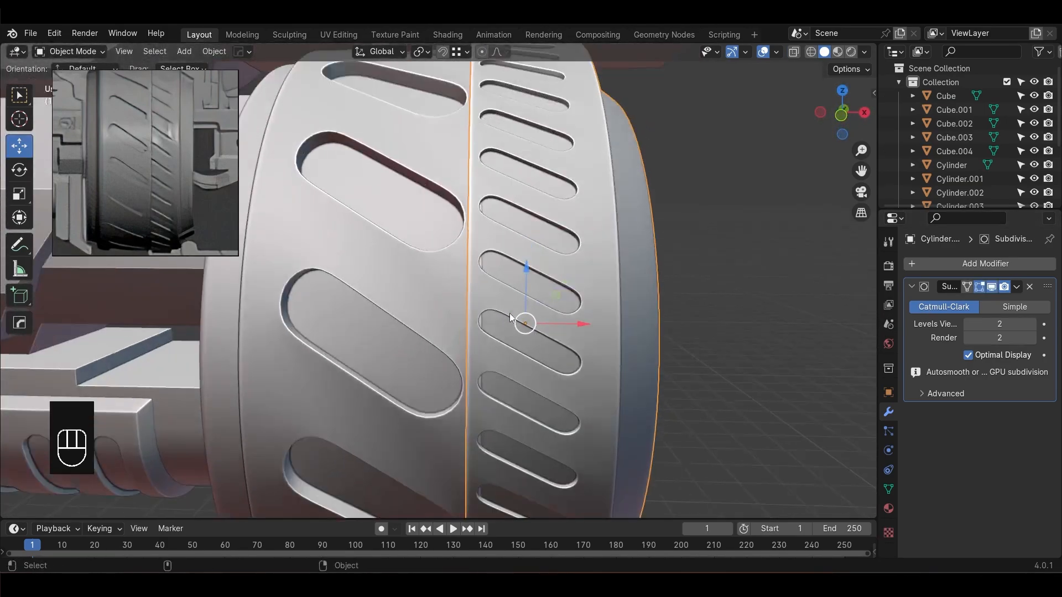
Scale the outer ring down uniformly to about 0.982 in front view to match the inner ring's height
scroll(460, 316, "down", 3)
key("KP_1")
scroll(703, 277, "up", 1)
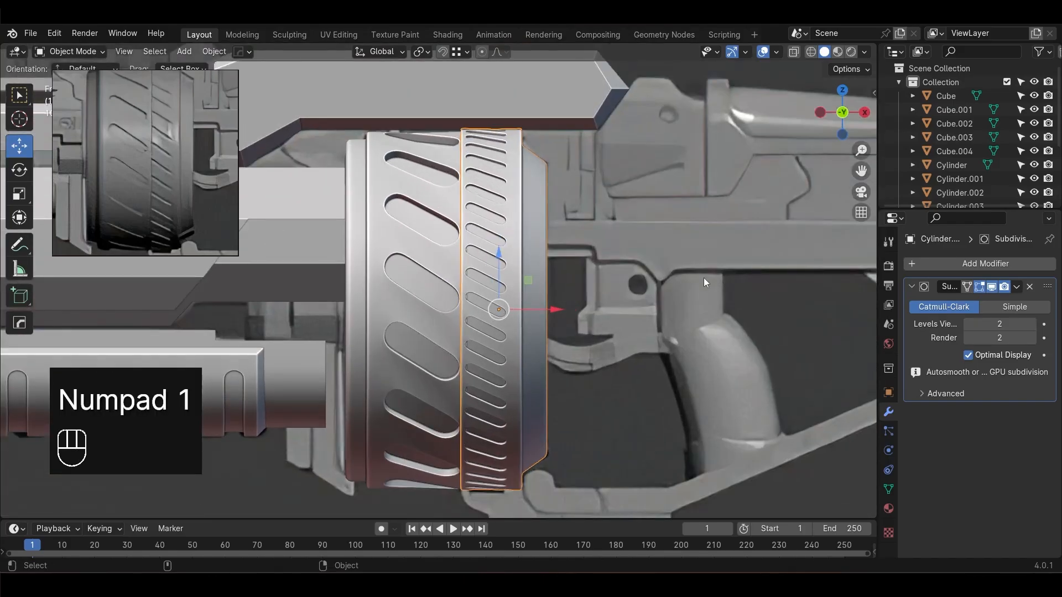
key("s")
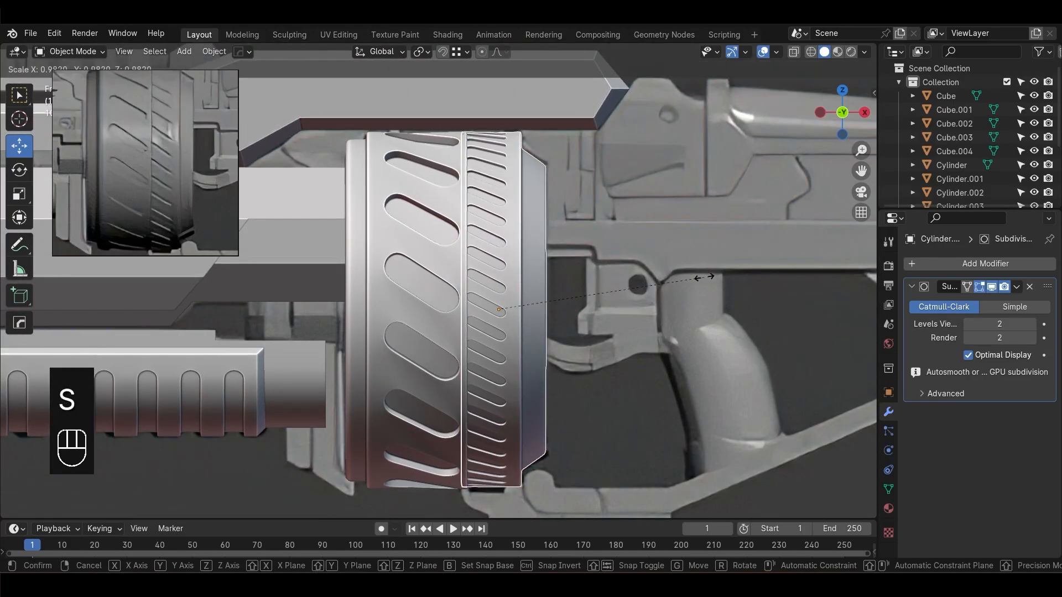
left_click(703, 277)
Move the outer ring about 0.715 m along X away from the drum and snap the 3D cursor to the inner ring
left_click_drag(558, 310, 661, 313)
scroll(545, 323, "down", 2)
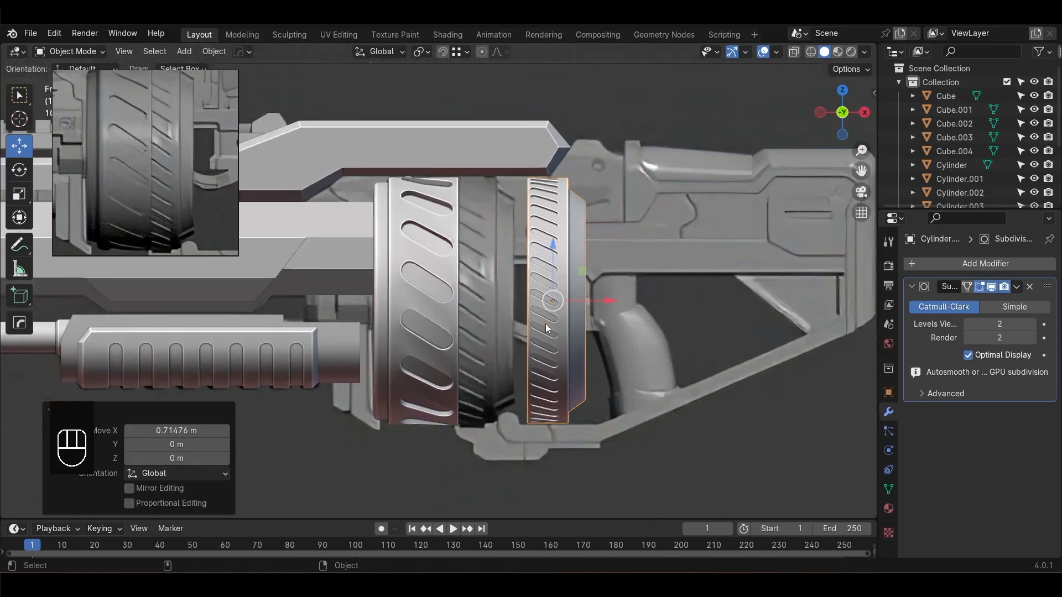
left_click_drag(480, 324, 443, 284, "alt")
right_click(442, 284)
mouse_move(443, 284)
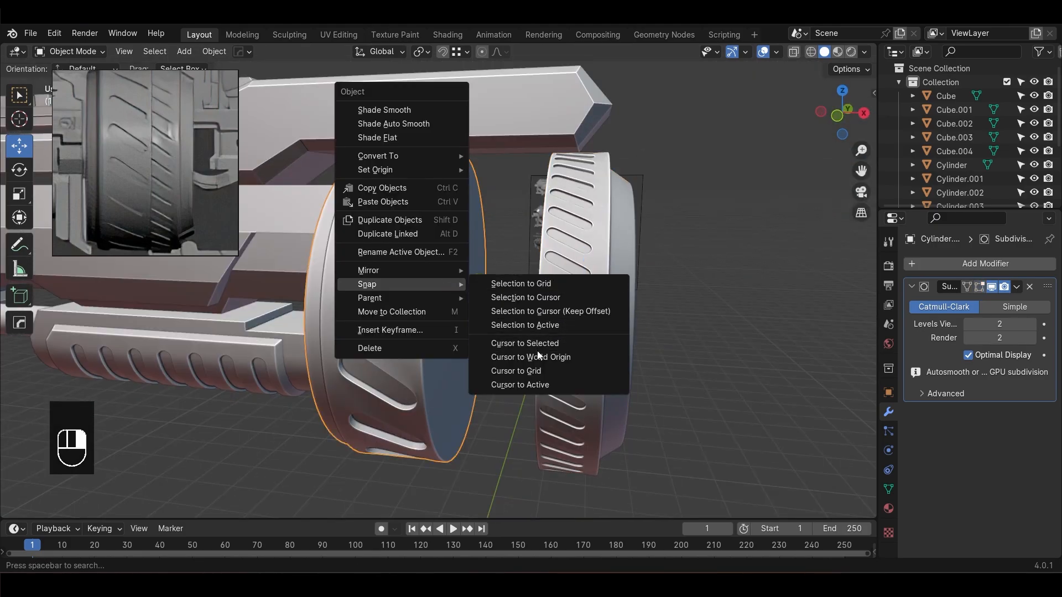
left_click(540, 345)
Snap the outer ring to the 3D cursor so it is centred on the inner ring
left_click(596, 271)
right_click(604, 282)
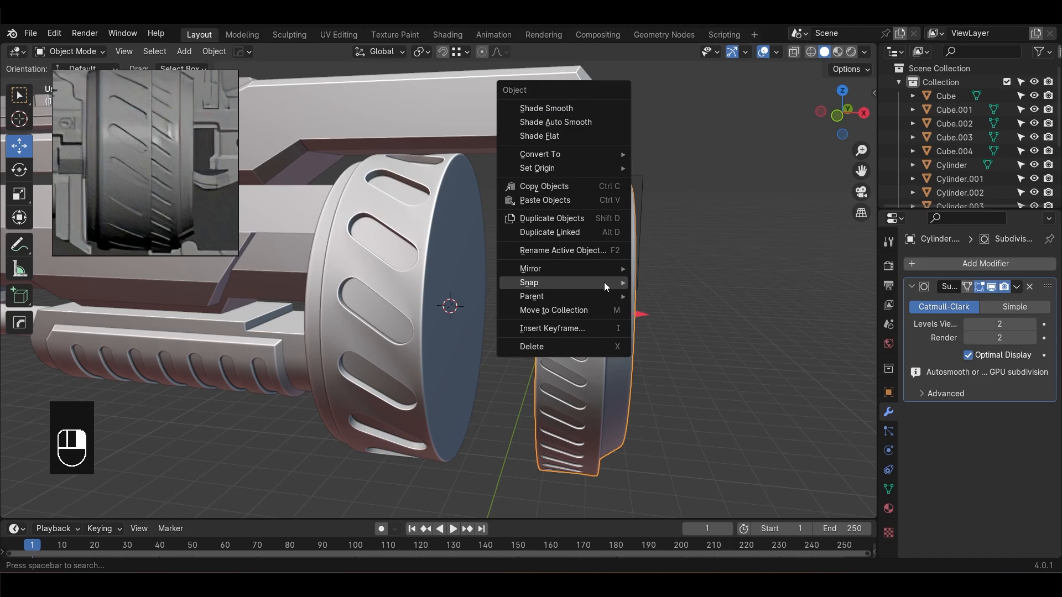
mouse_move(582, 168)
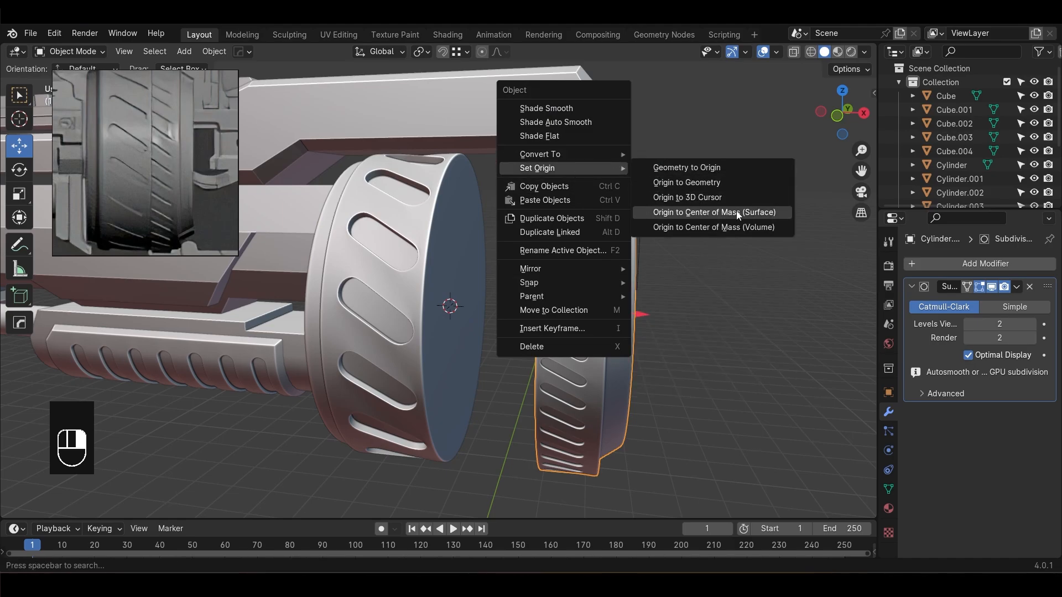
mouse_move(602, 273)
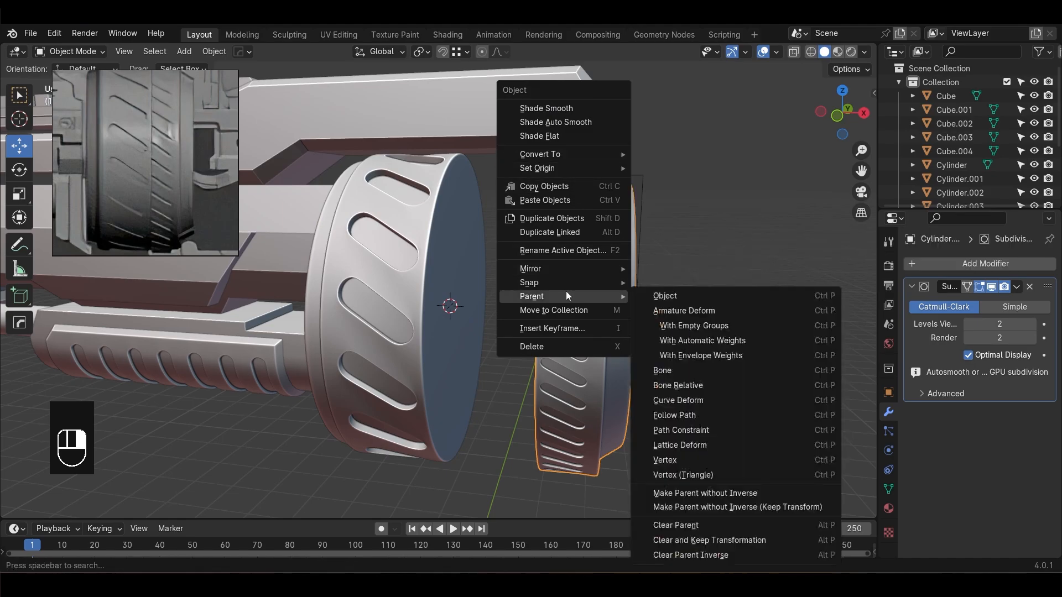
mouse_move(570, 283)
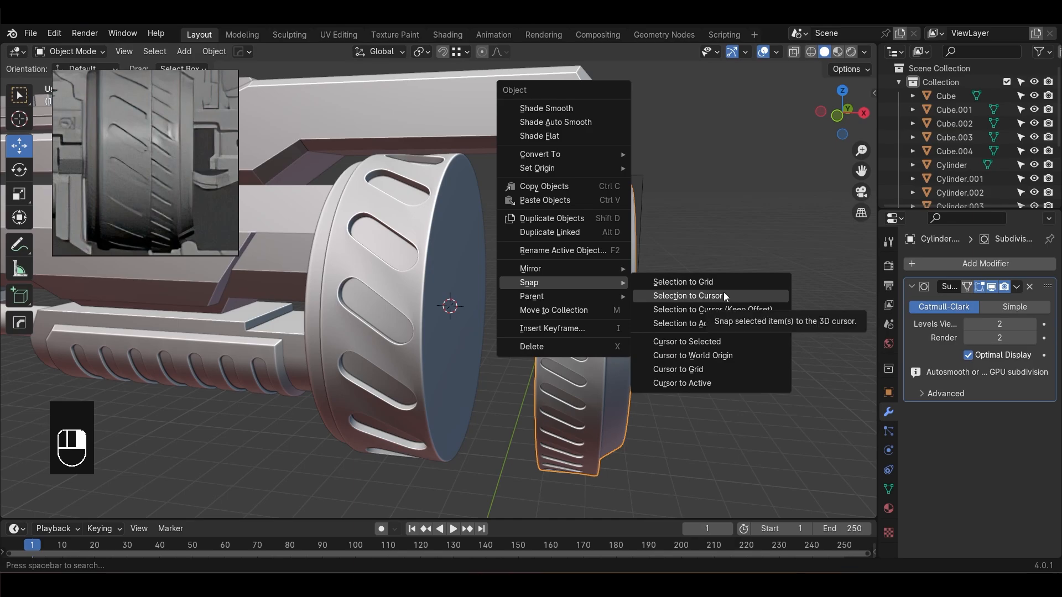
left_click(724, 294)
middle_click_drag(671, 339, 640, 363)
left_click_drag(640, 363, 592, 349, "alt")
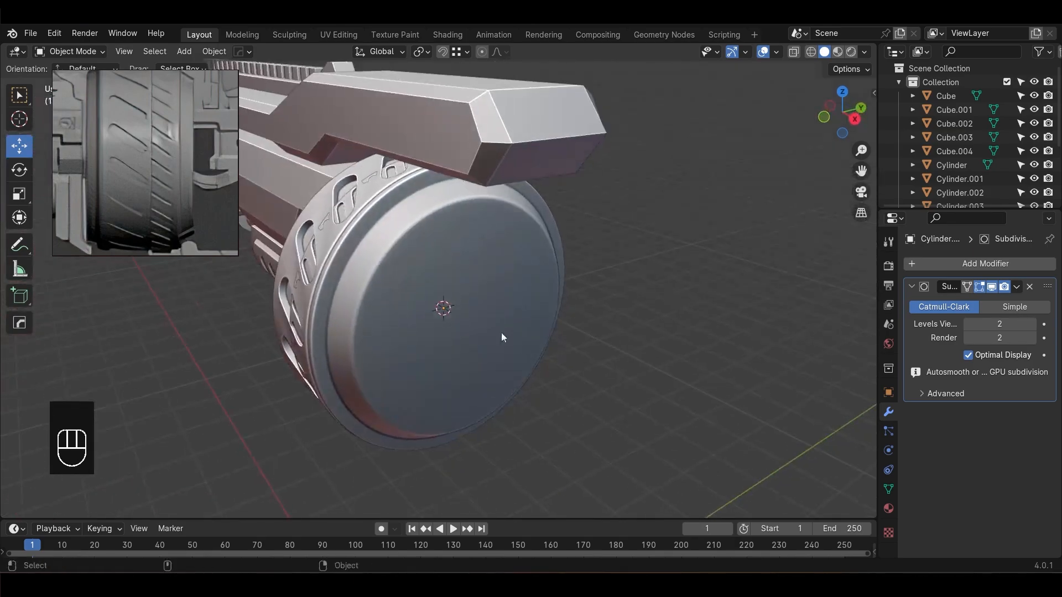
Move the outer ring about 0.335 m along X so it sits against the inner ring, and deselect it
left_click(487, 334)
left_click_drag(465, 339, 557, 332, "alt")
left_click_drag(504, 310, 551, 325)
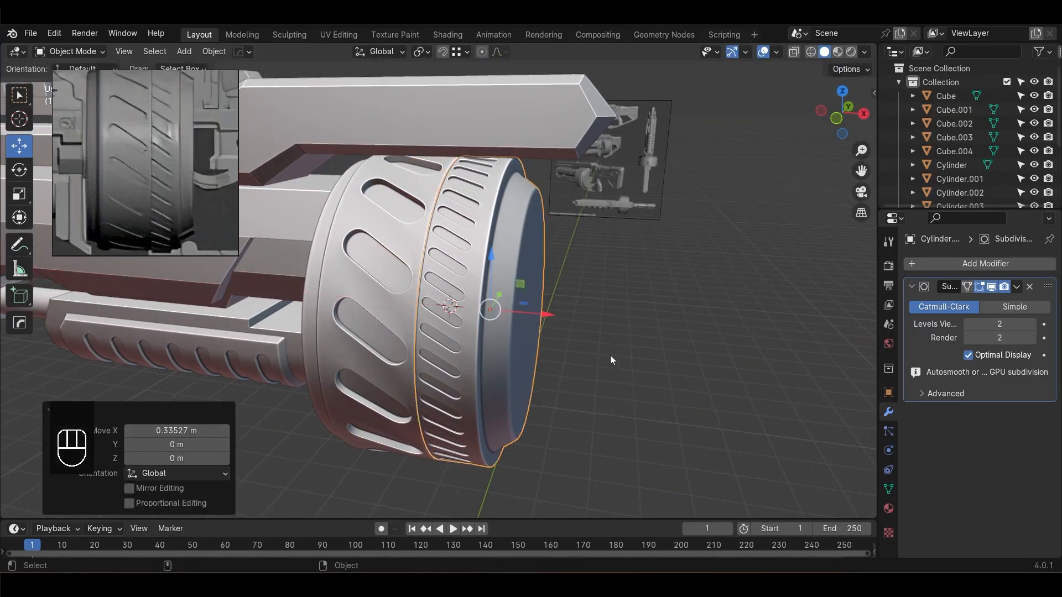
left_click(610, 355)
Snap the 3D cursor back to the world origin
left_click_drag(585, 374, 601, 352, "alt")
key("shift+s")
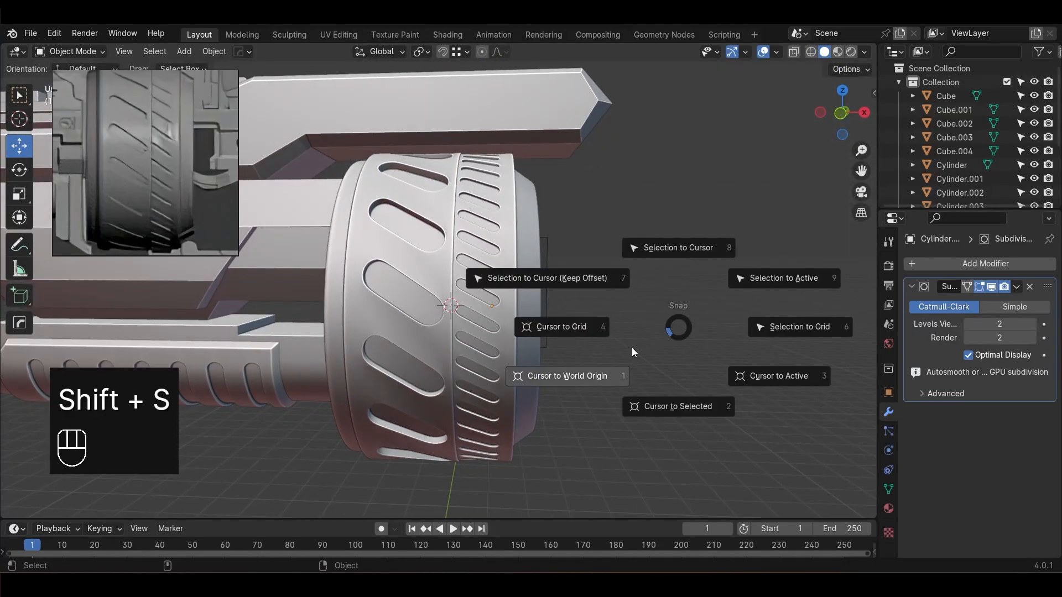
left_click(592, 371)
Examine the assembled gun in perspective and compare it with the reference image in front view
left_click_drag(642, 254, 640, 337, "alt")
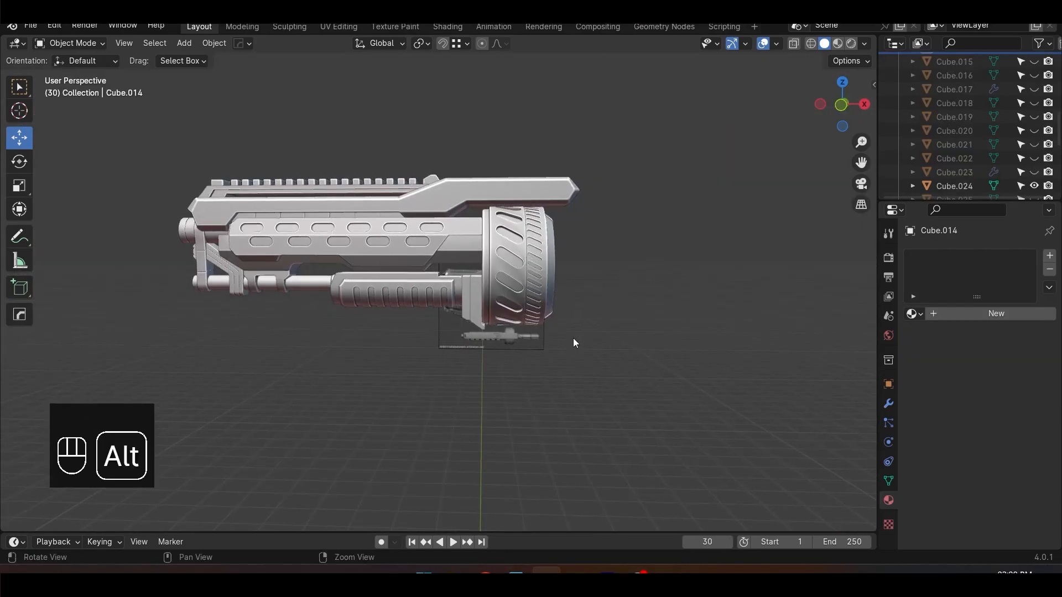
left_click_drag(573, 338, 578, 338, "alt")
key("KP_1")
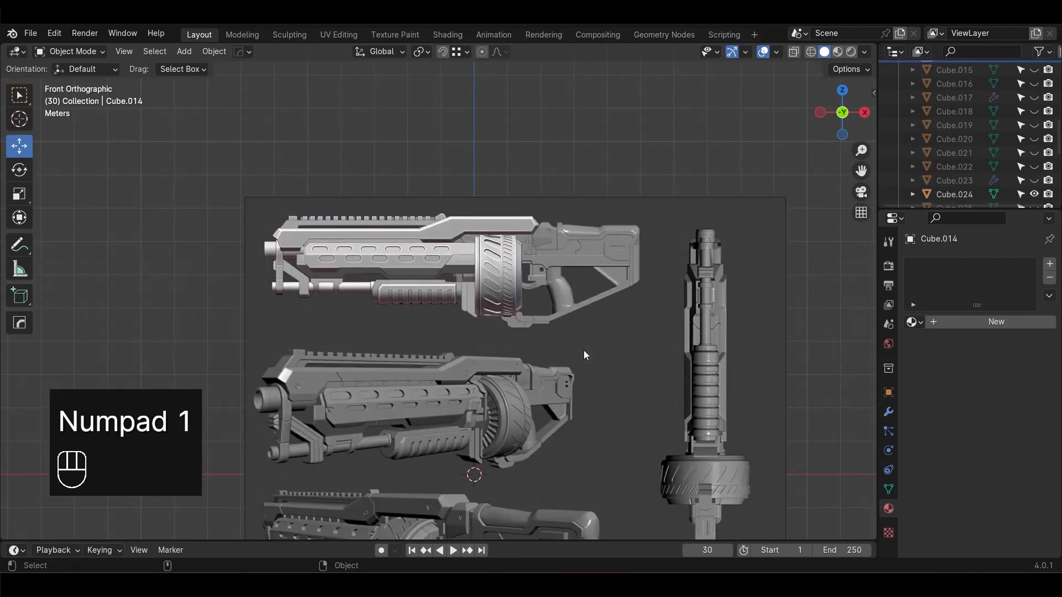
middle_click_drag(583, 350, 537, 334, "alt")
right_click_drag(538, 334, 500, 278, "alt")
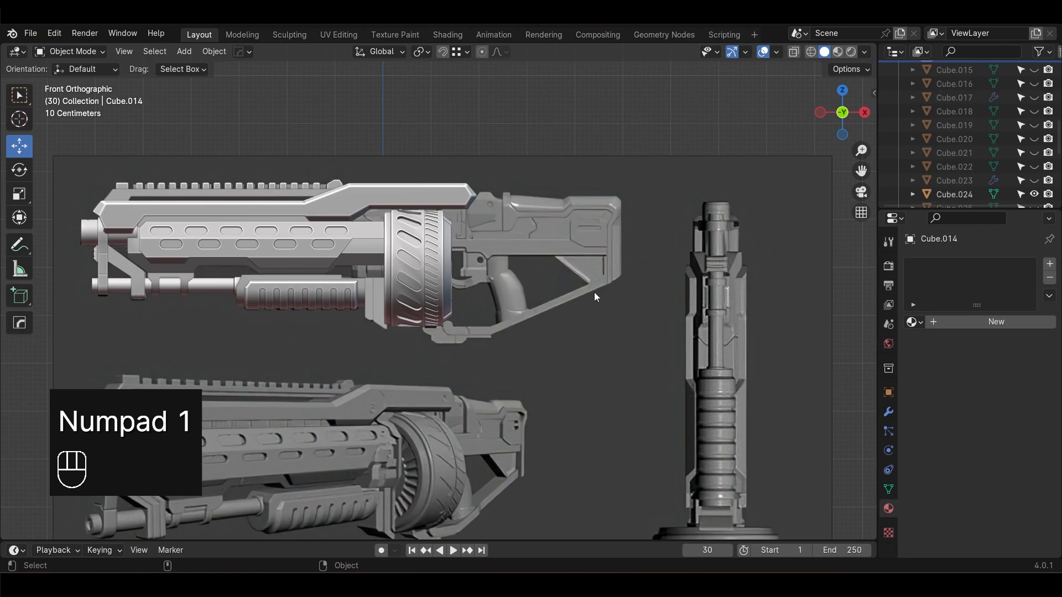
left_click_drag(453, 345, 580, 330, "alt")
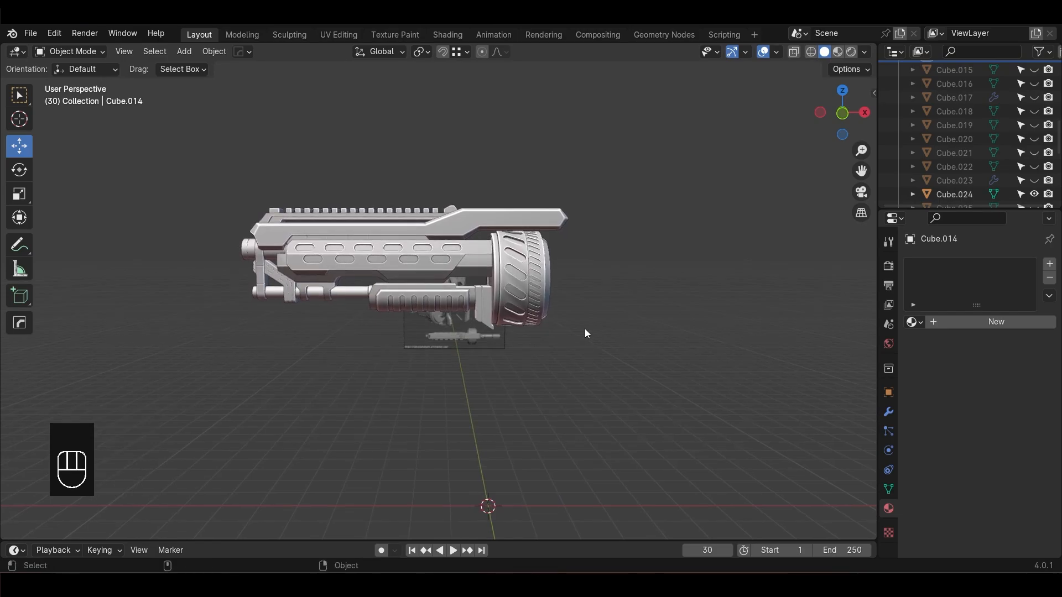